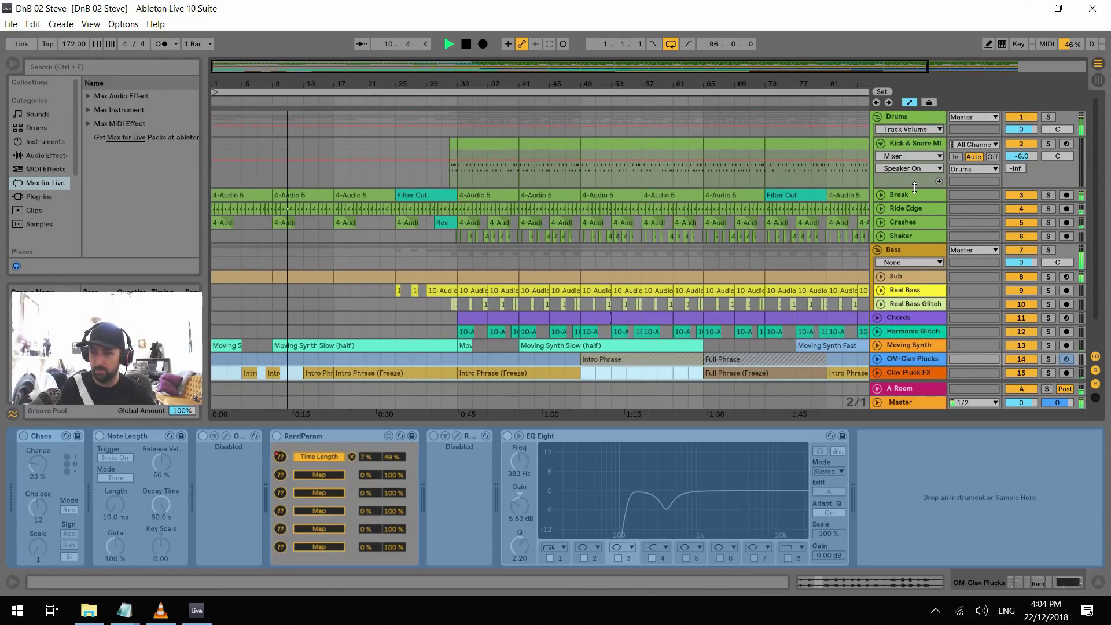
Reduce the height of the Kick & Snare track and fit the whole arrangement's length in view while listening to it
drag(914, 186, 914, 175)
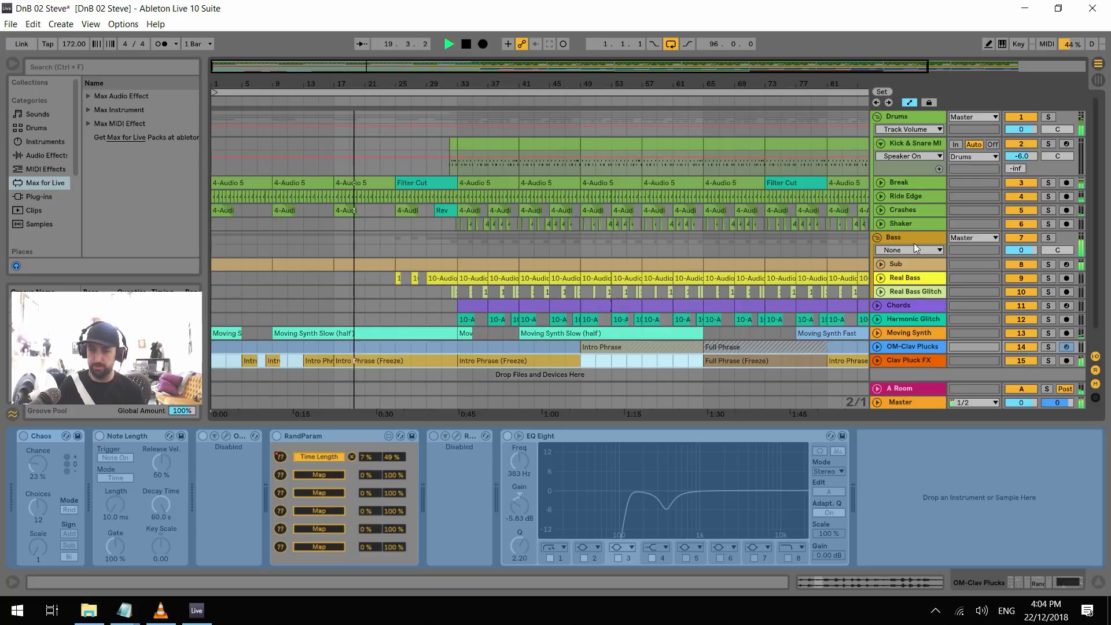
scroll(914, 244, down, 1)
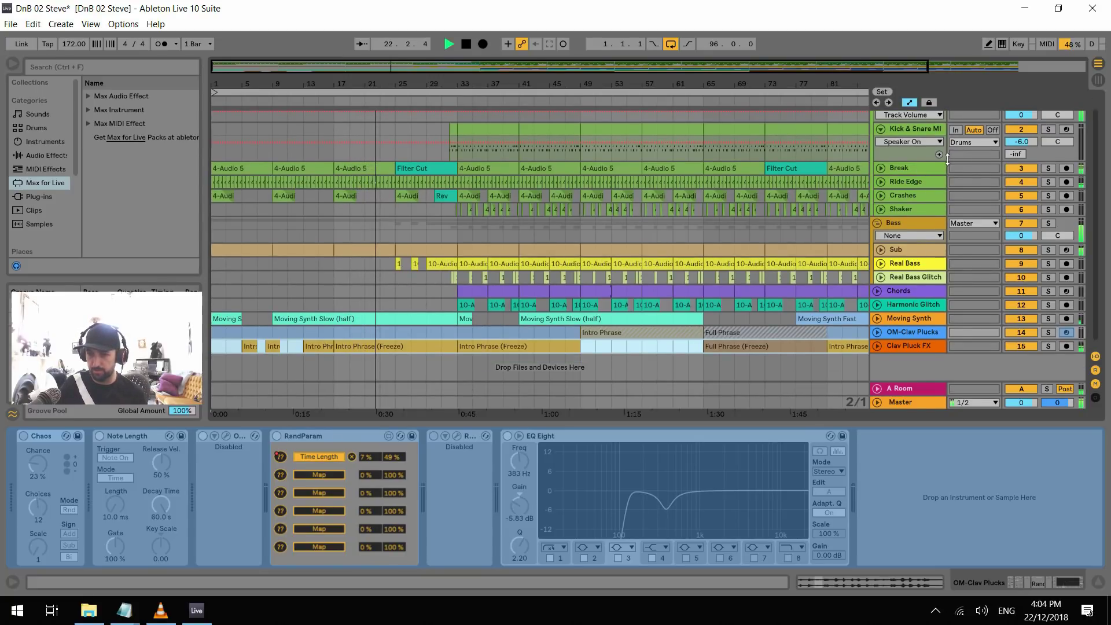
click(908, 222)
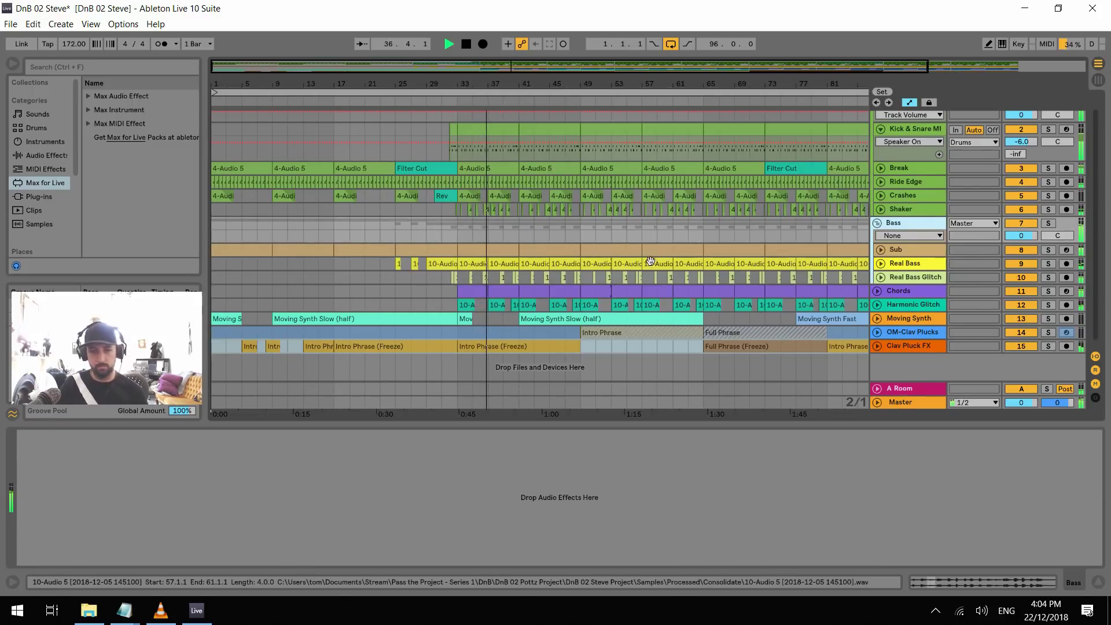
scroll(640, 265, down, 1)
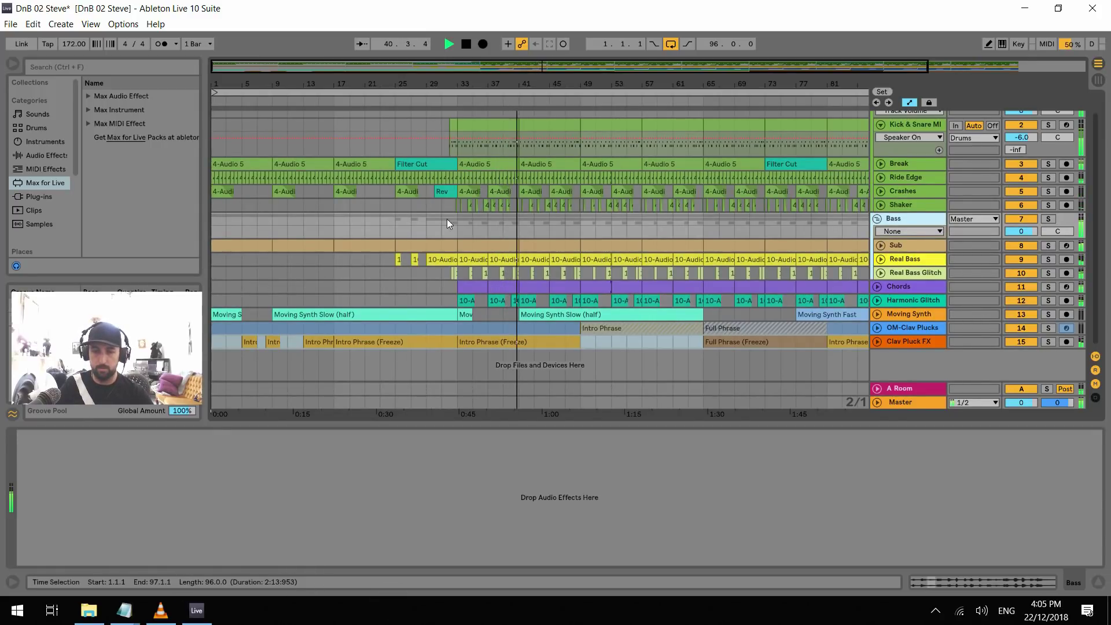
key(z)
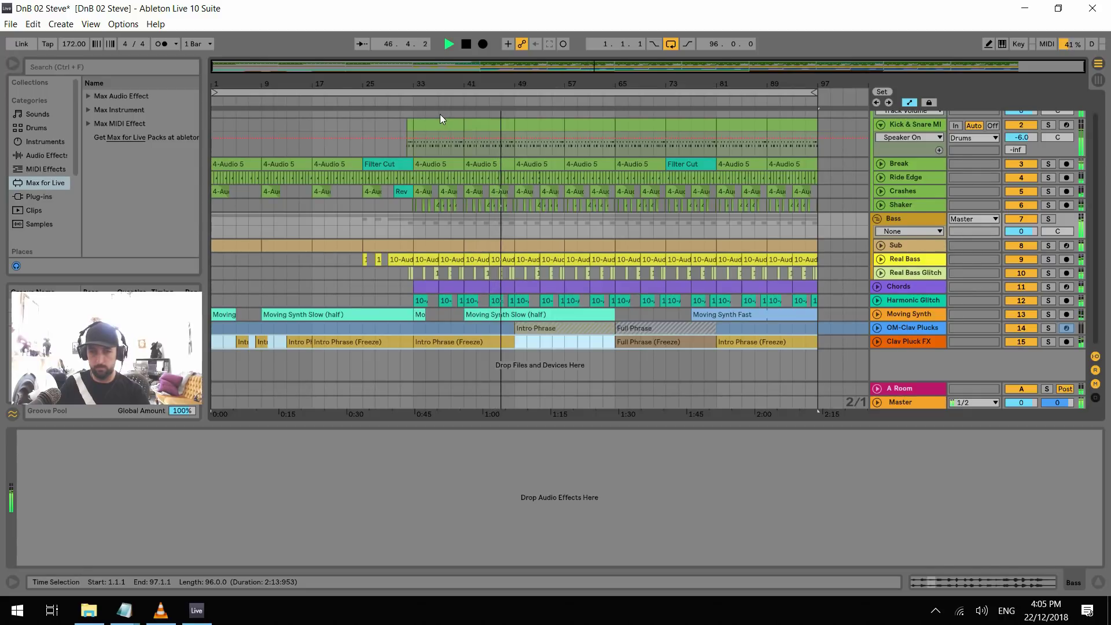
key(space)
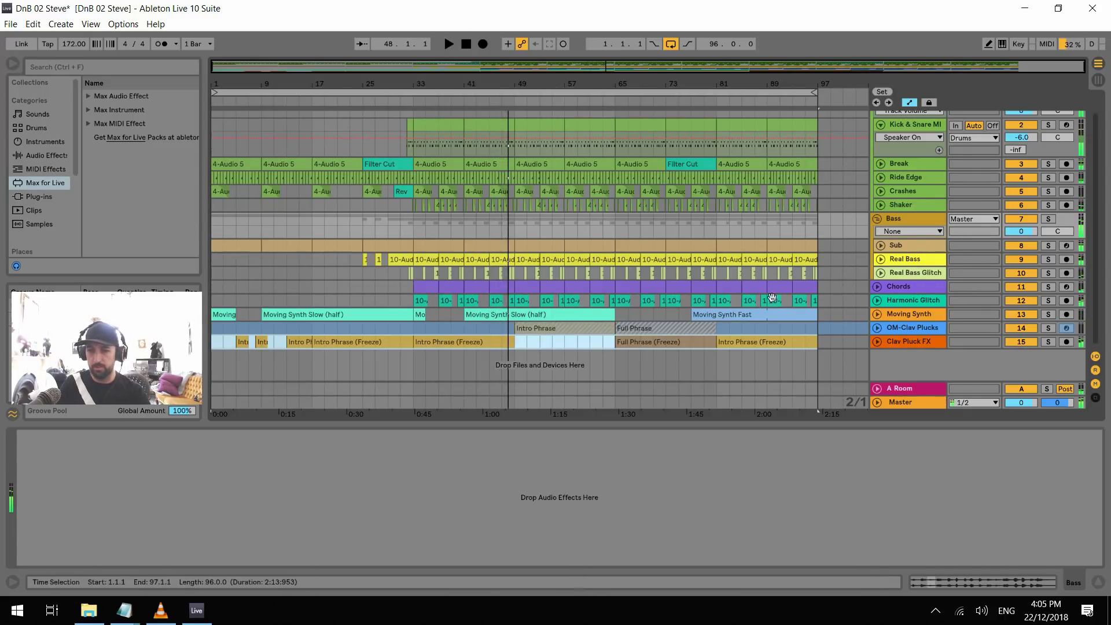
Audition the Moving Synth Fast clip from bar 77 with its track unfolded and briefly soloed
click(716, 369)
click(877, 313)
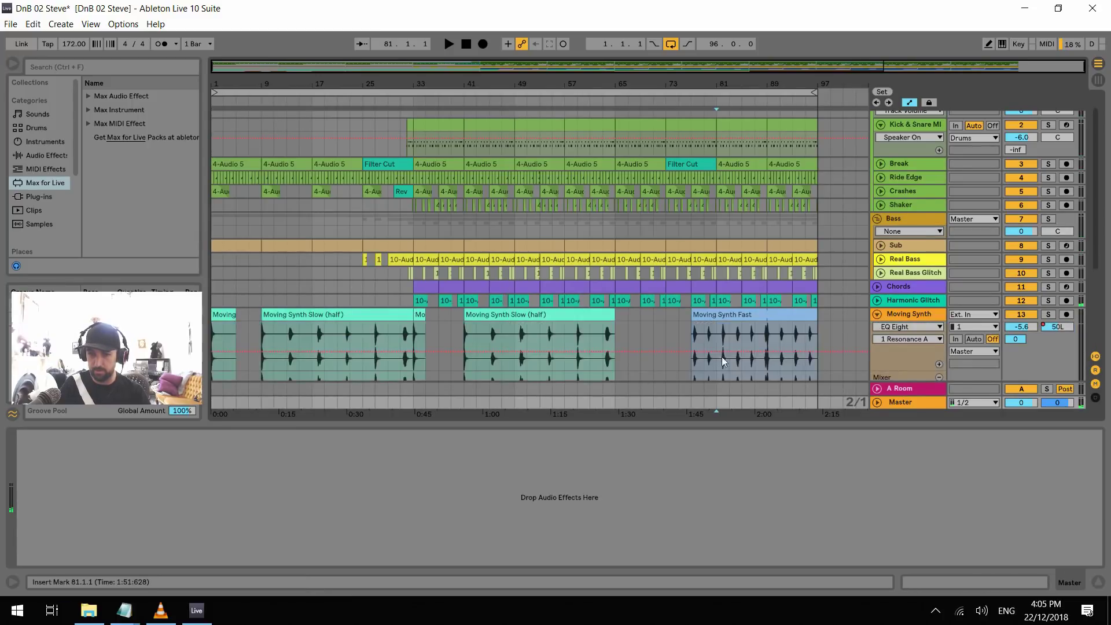
click(693, 335)
key(space)
click(1049, 315)
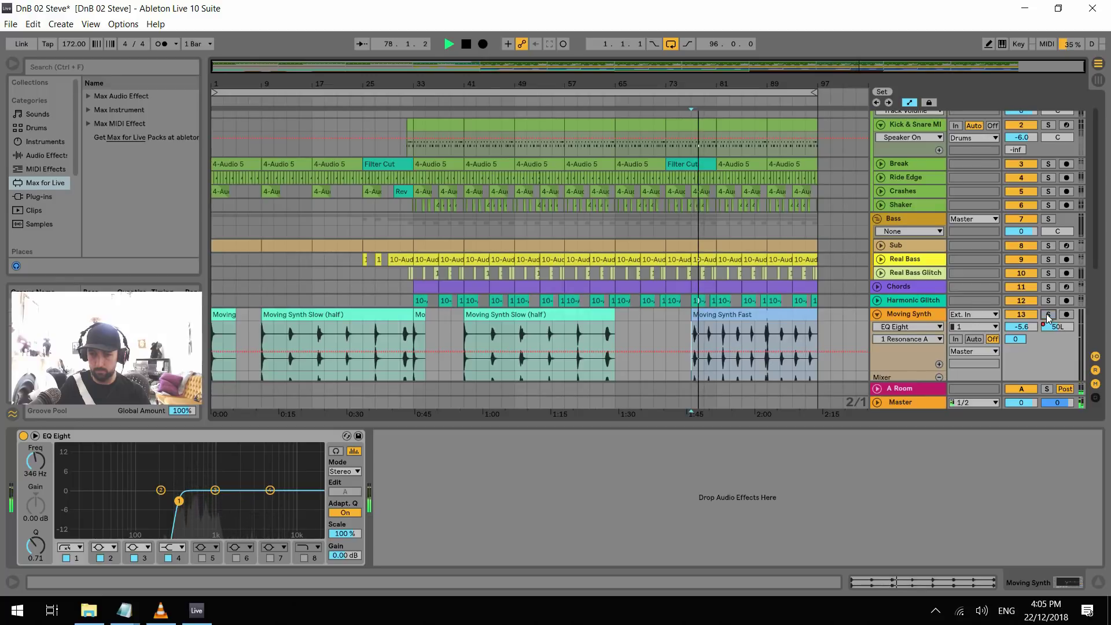
click(1049, 315)
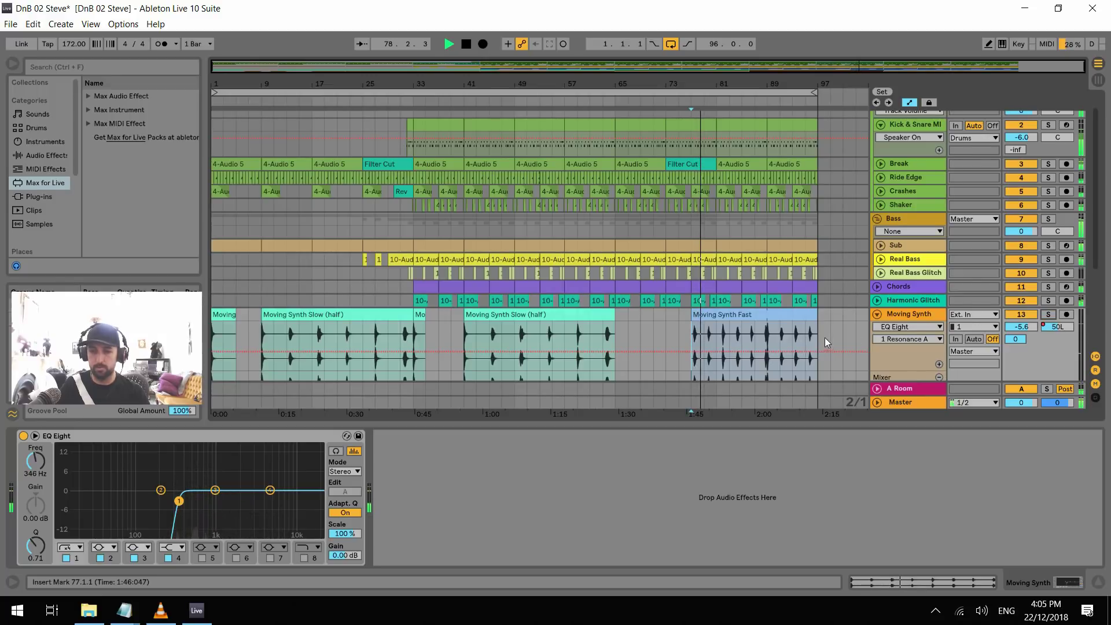
click(877, 313)
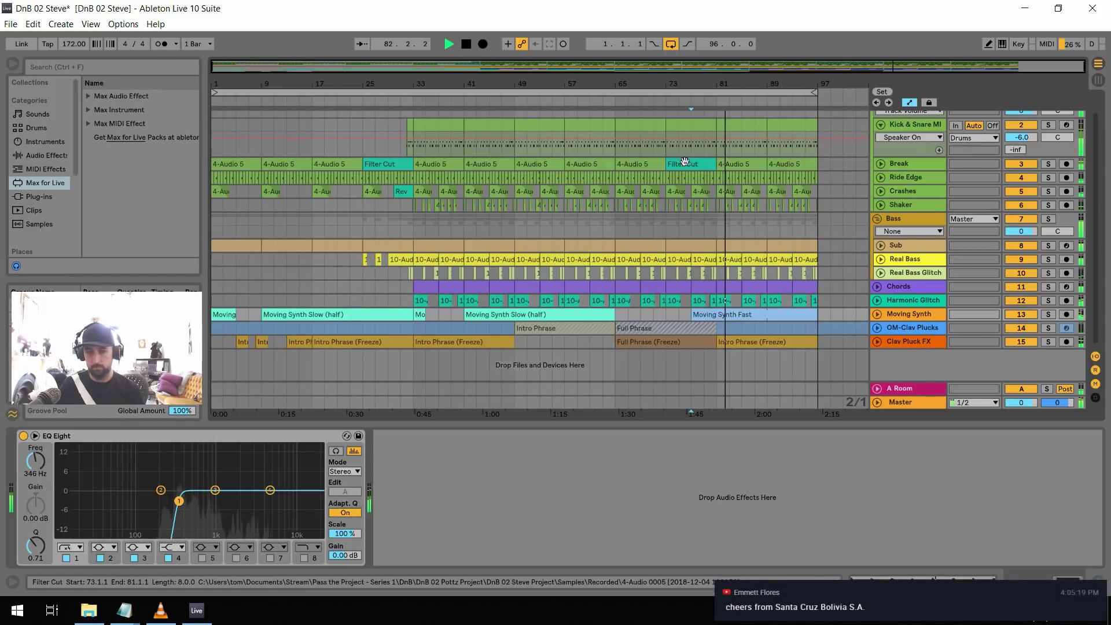
key(space)
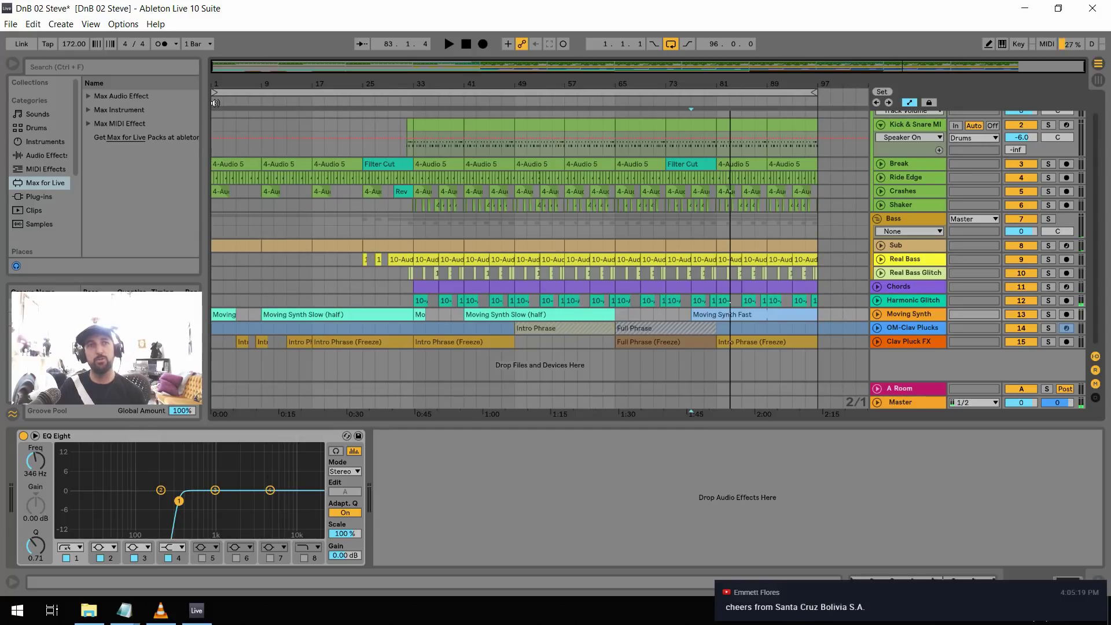
Add a locator named "Intro" at the very start of the arrangement
right_click(215, 103)
click(238, 141)
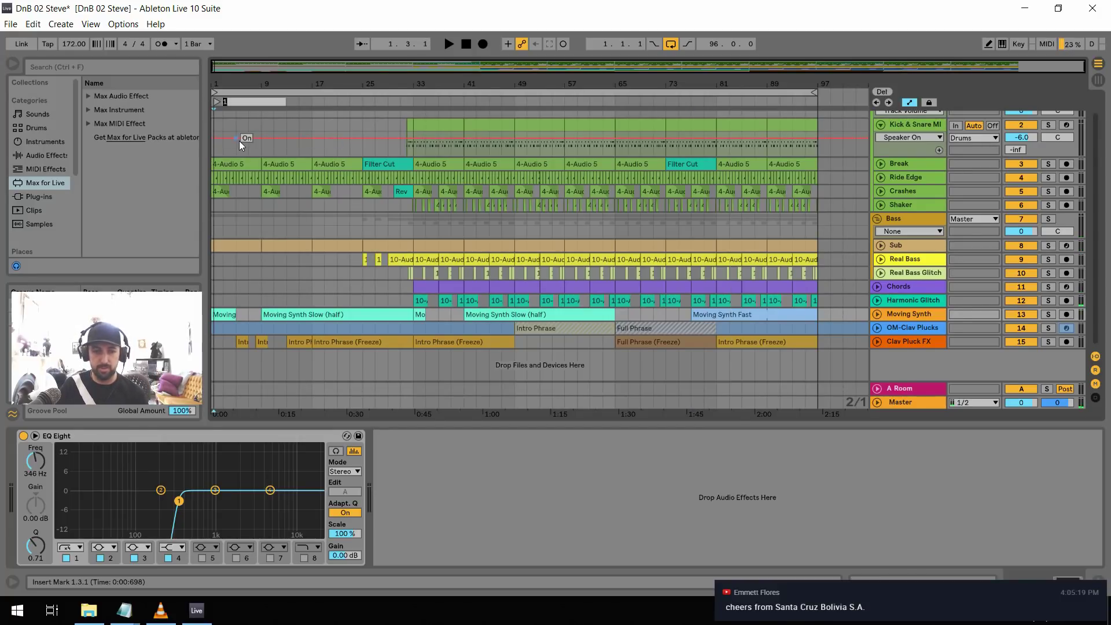
text(Intro)
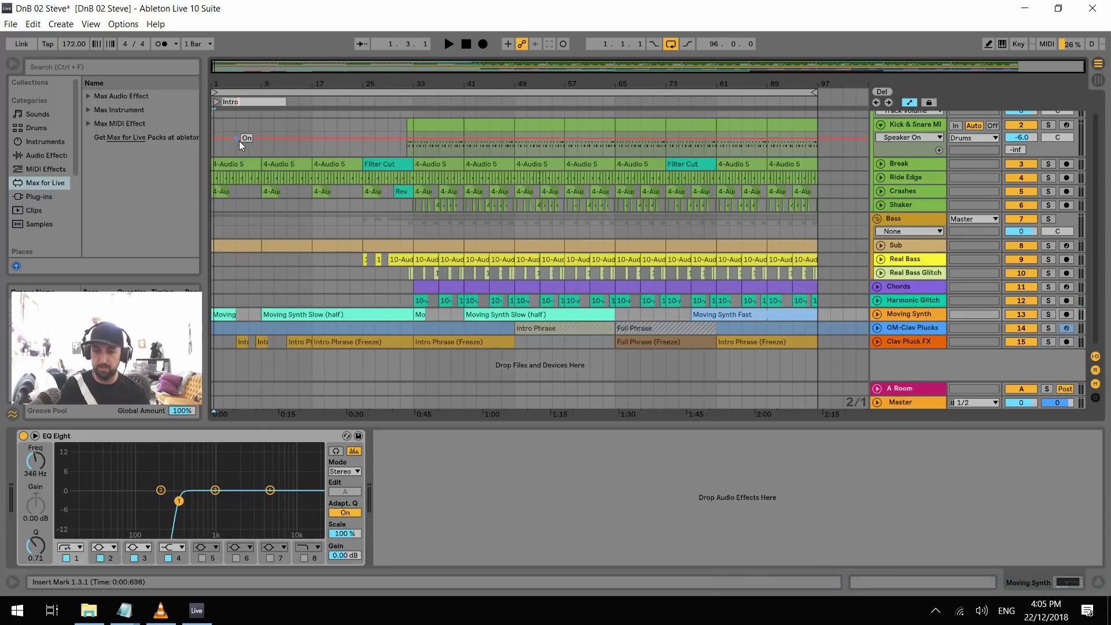
key(Return)
drag(216, 102, 211, 102)
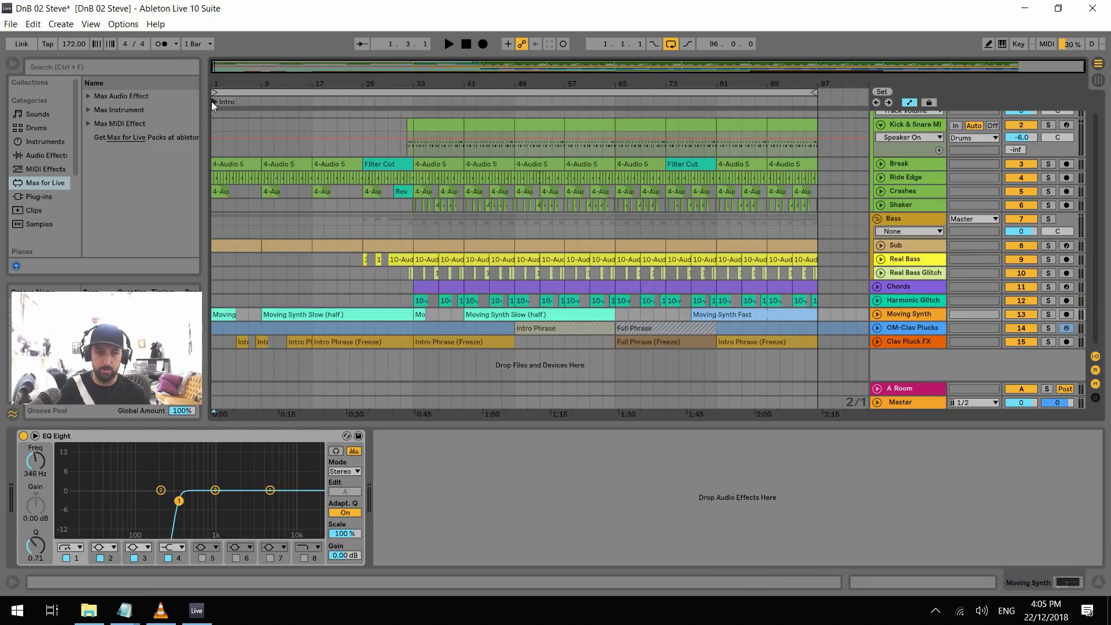
Add a locator named "Drop" just before bar 33, where the chords come in
right_click(412, 104)
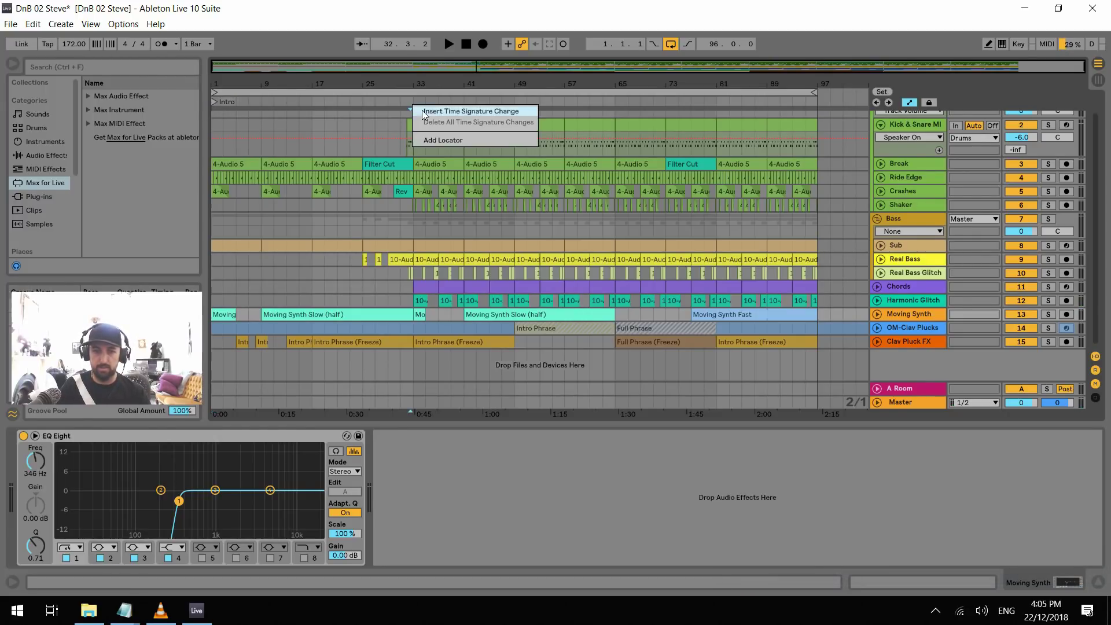
click(431, 141)
key(Return)
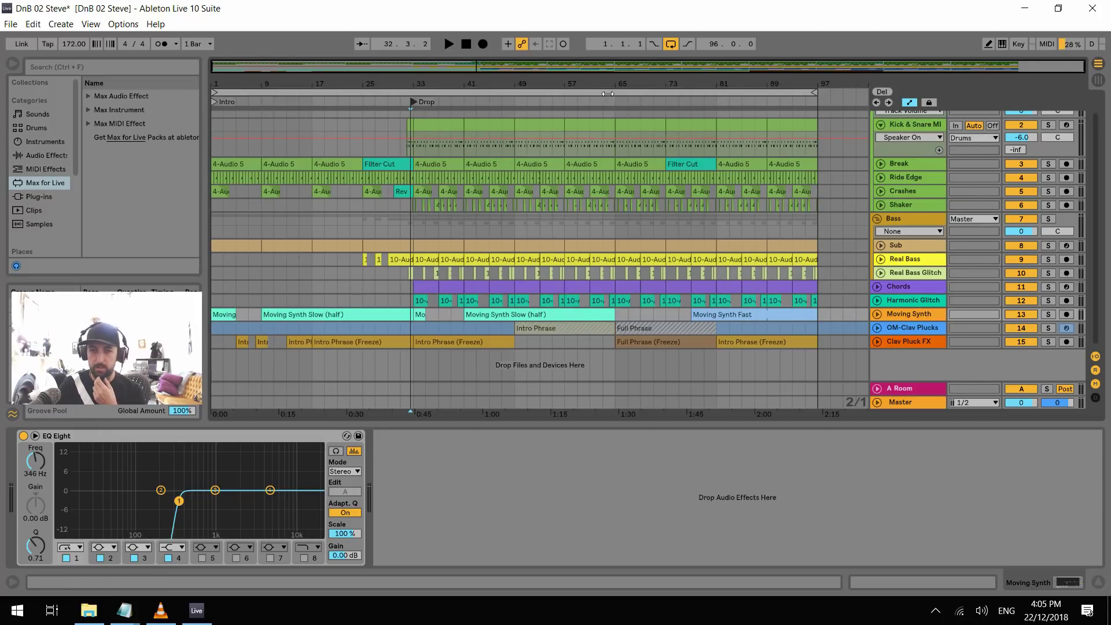
Add a locator named "Second Phrase" and align it with the start of bar 65
right_click(618, 109)
key(Escape)
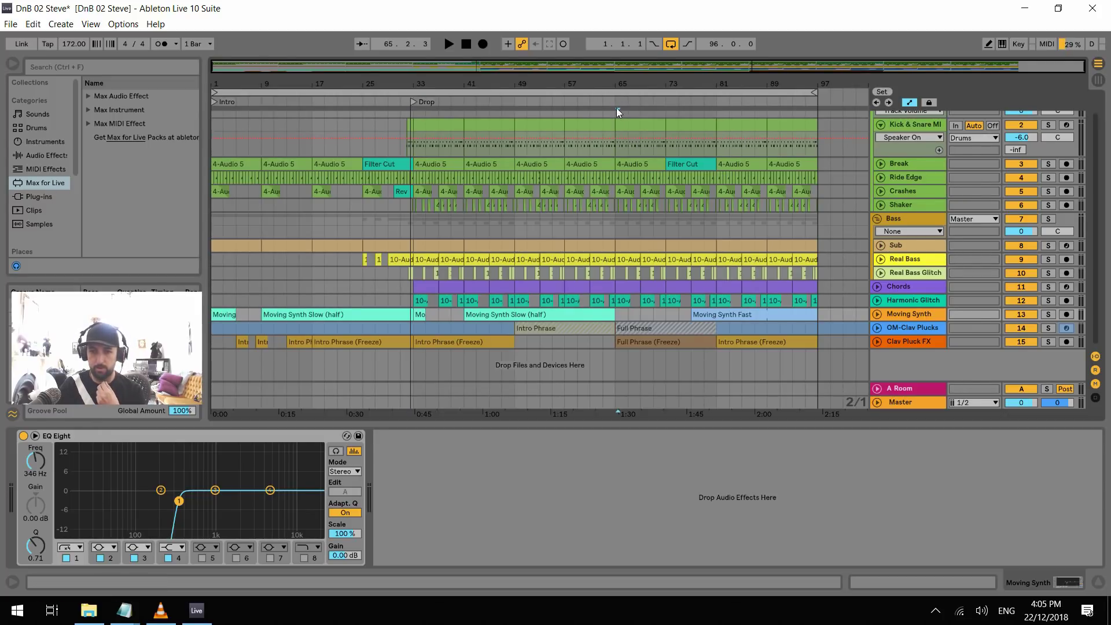
right_click(612, 102)
click(633, 137)
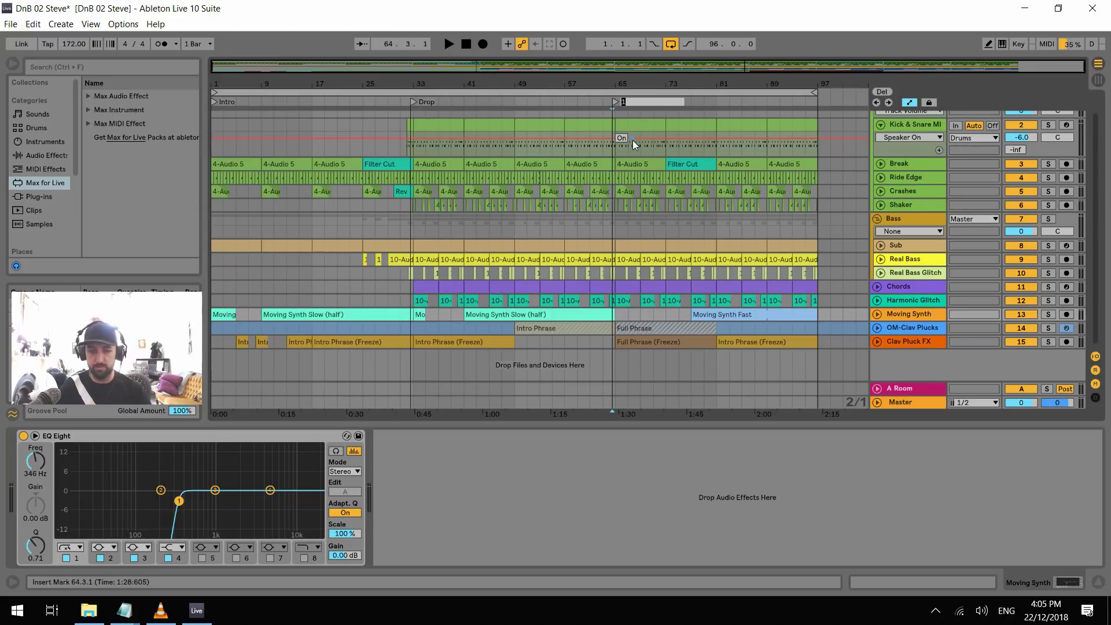
text(Second Phrase)
key(Return)
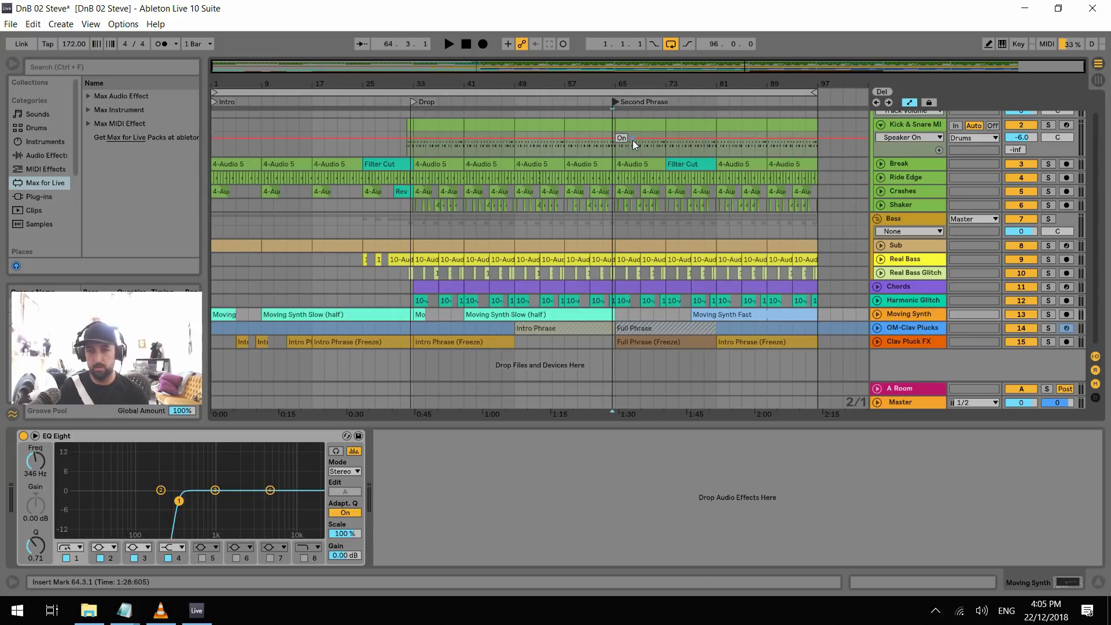
drag(616, 103, 619, 102)
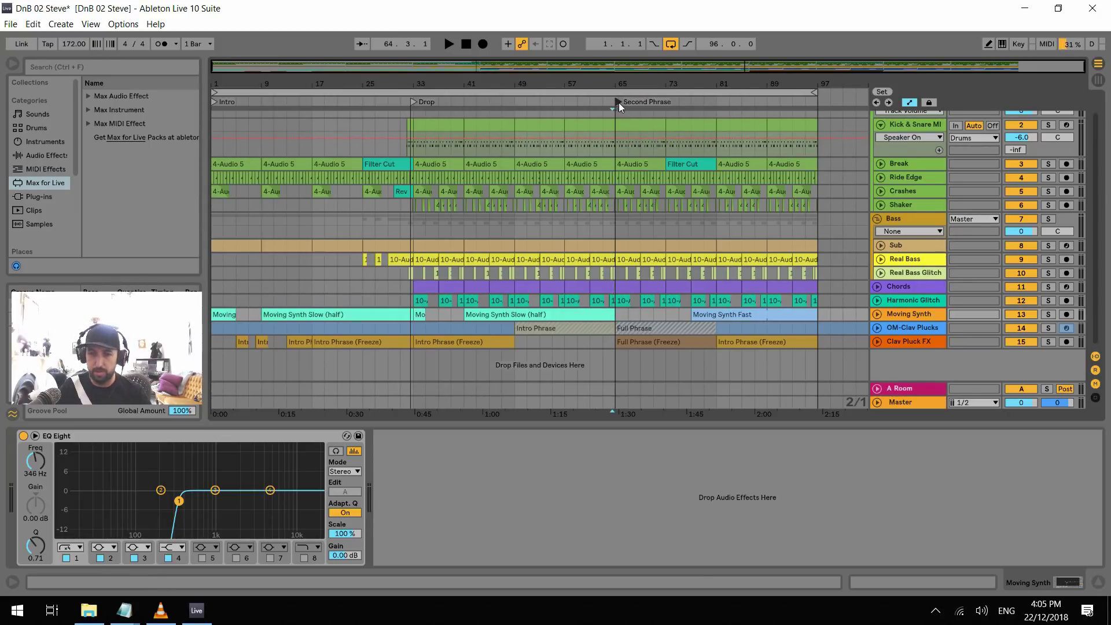
Add a locator named "Breakdown" at bar 97 and align the Drop locator with the start of bar 33
right_click(818, 102)
click(838, 136)
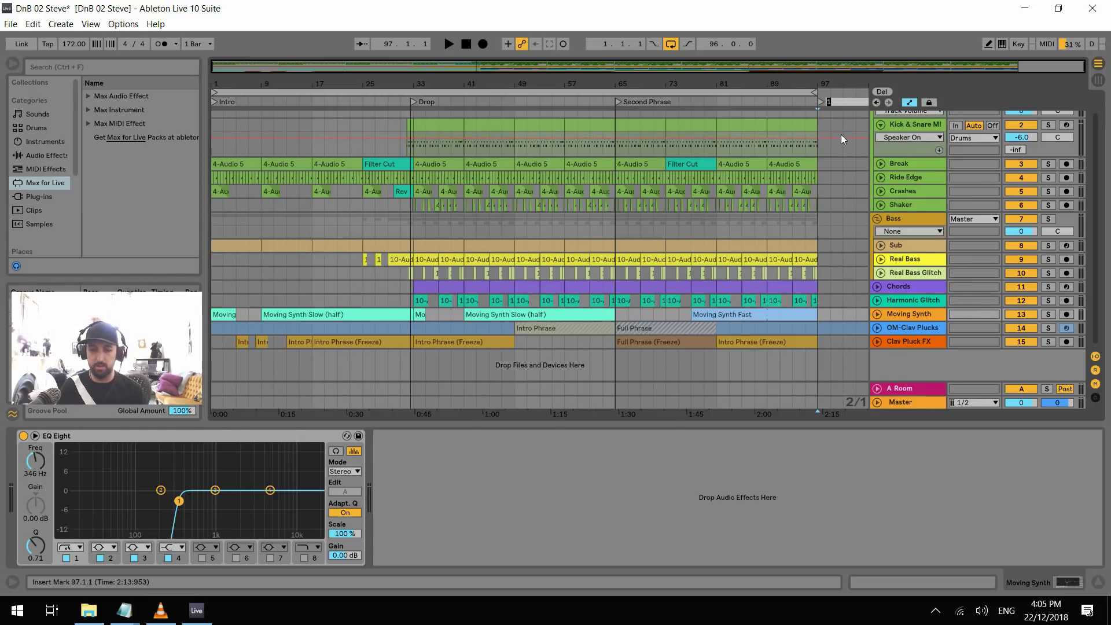
text(Breakdown)
key(Return)
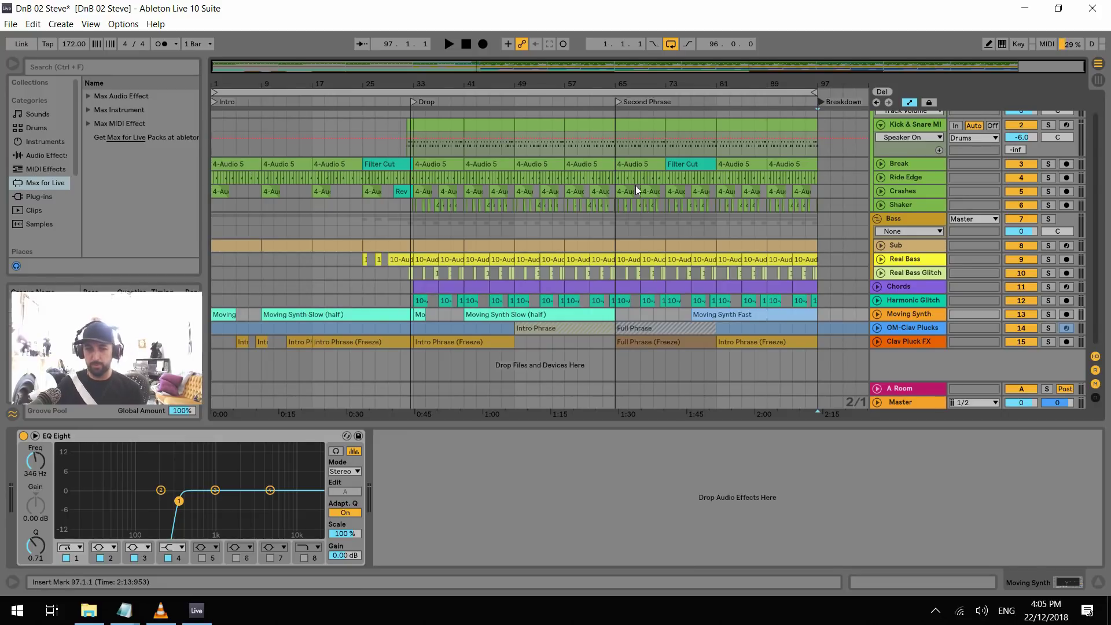
click(414, 104)
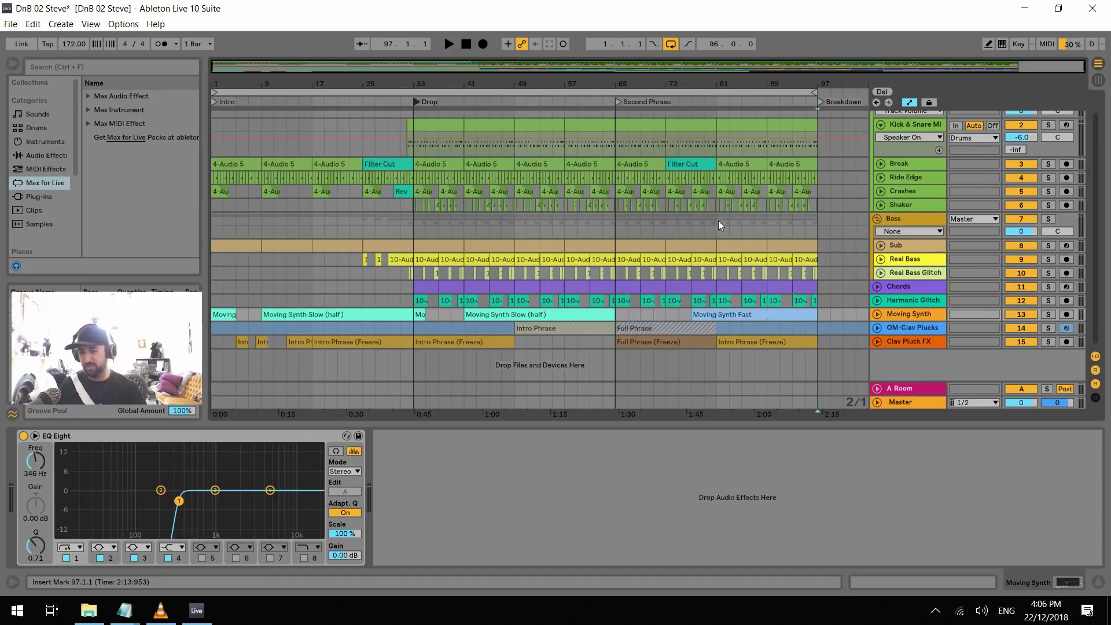
click(537, 124)
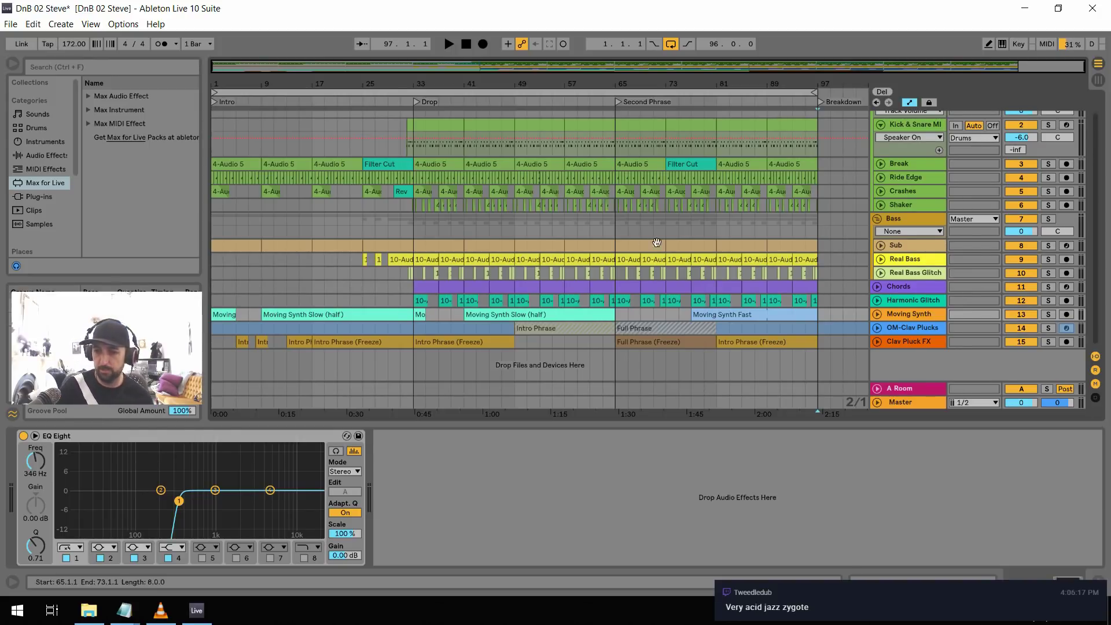
Unfold the Chords track, listen to it from bar 65 and bring up its device chain
click(878, 286)
scroll(820, 271, down, 1)
click(821, 272)
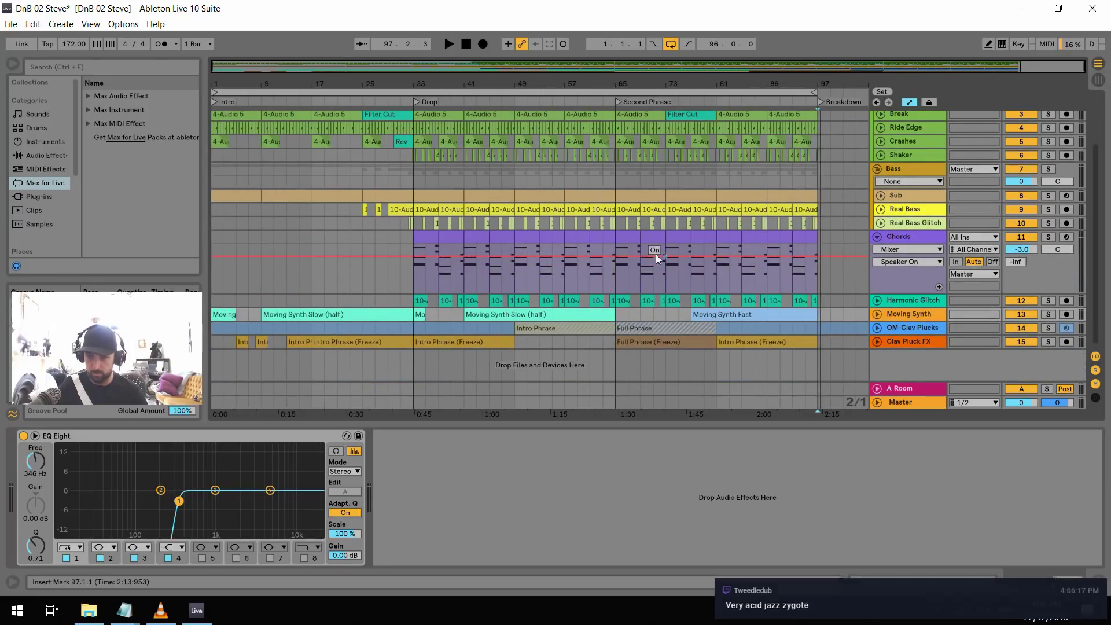
click(616, 272)
key(space)
click(906, 237)
key(space)
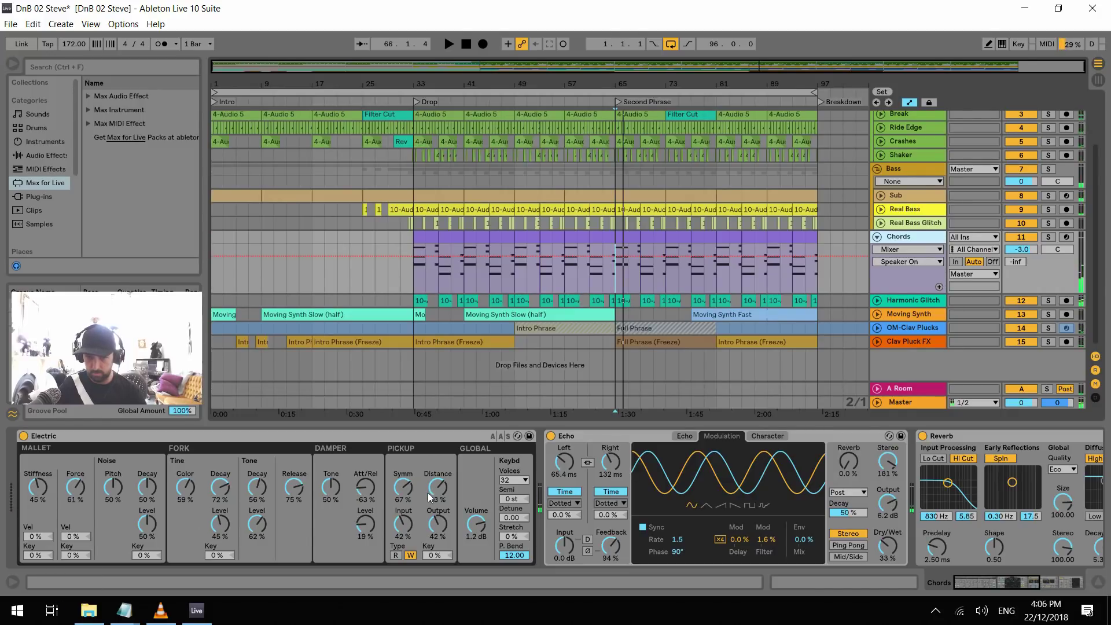
Arm the Chords track for recording and play back the second phrase from bar 65 to try out parts over it
click(1068, 237)
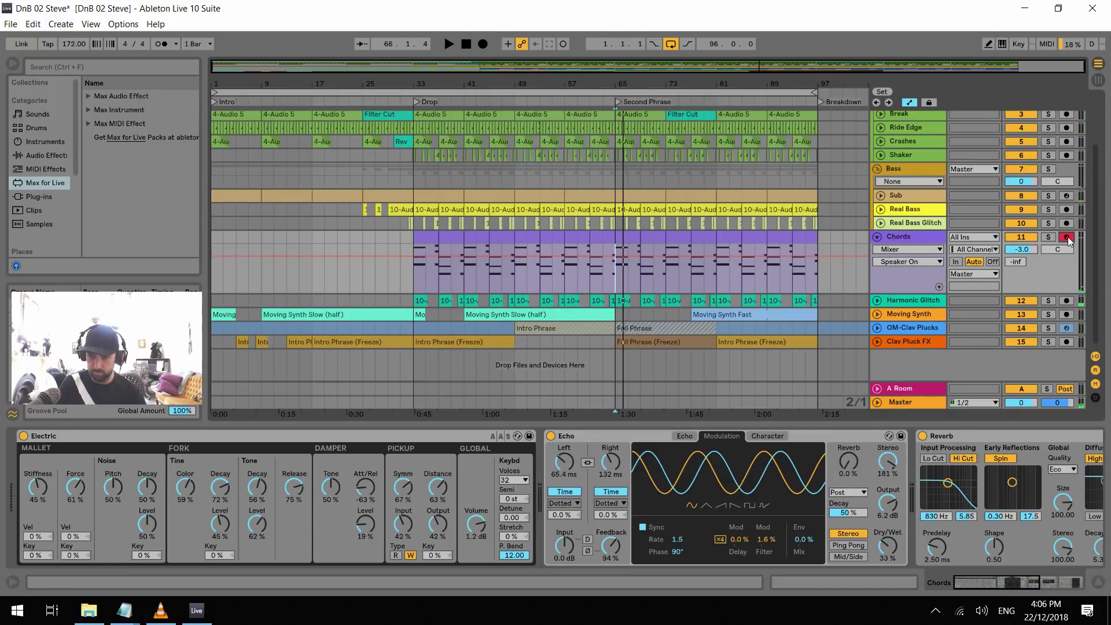
key(space)
key(space)
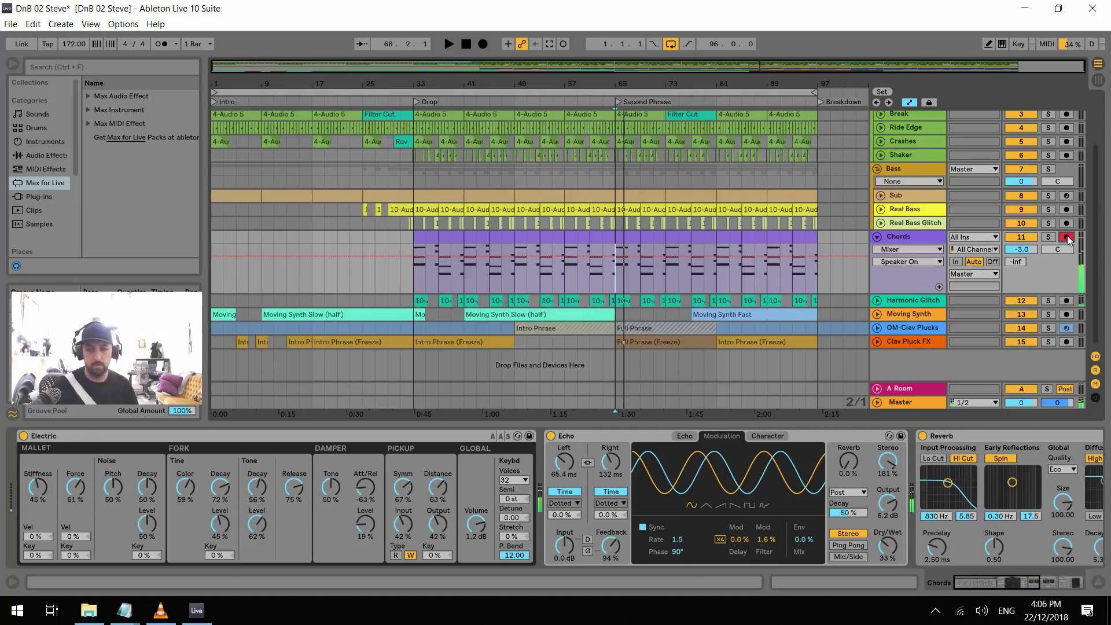
key(space)
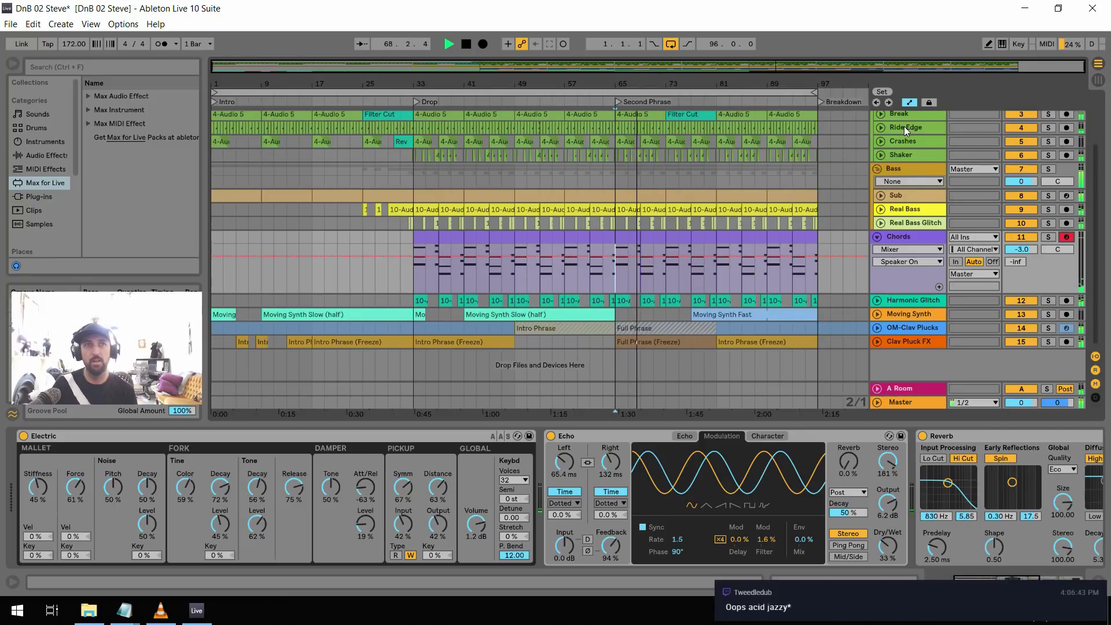
key(space)
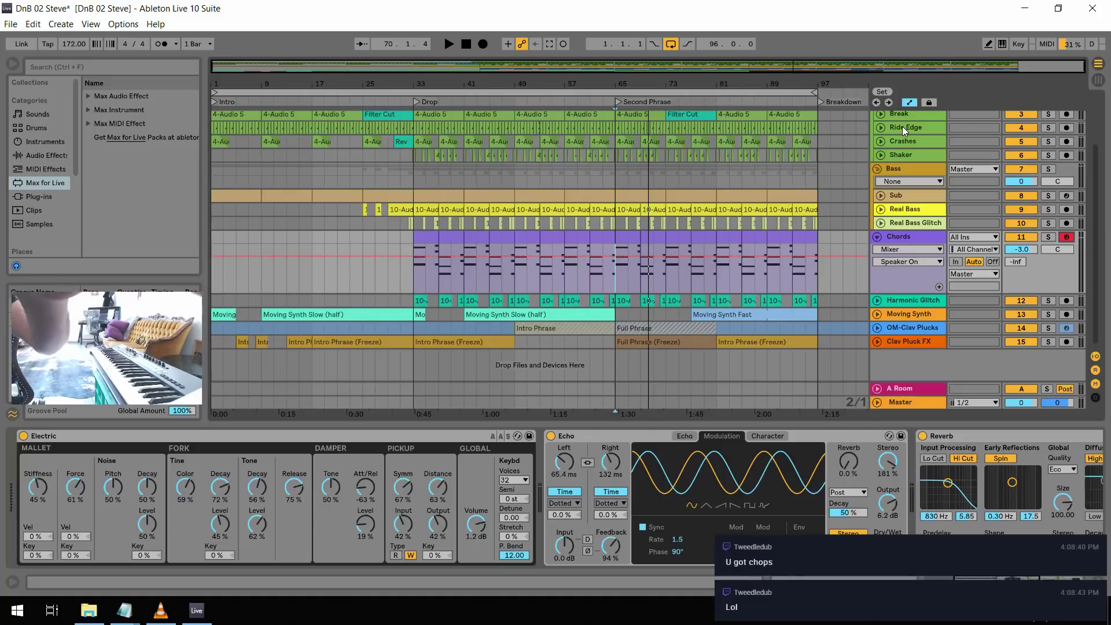
click(910, 239)
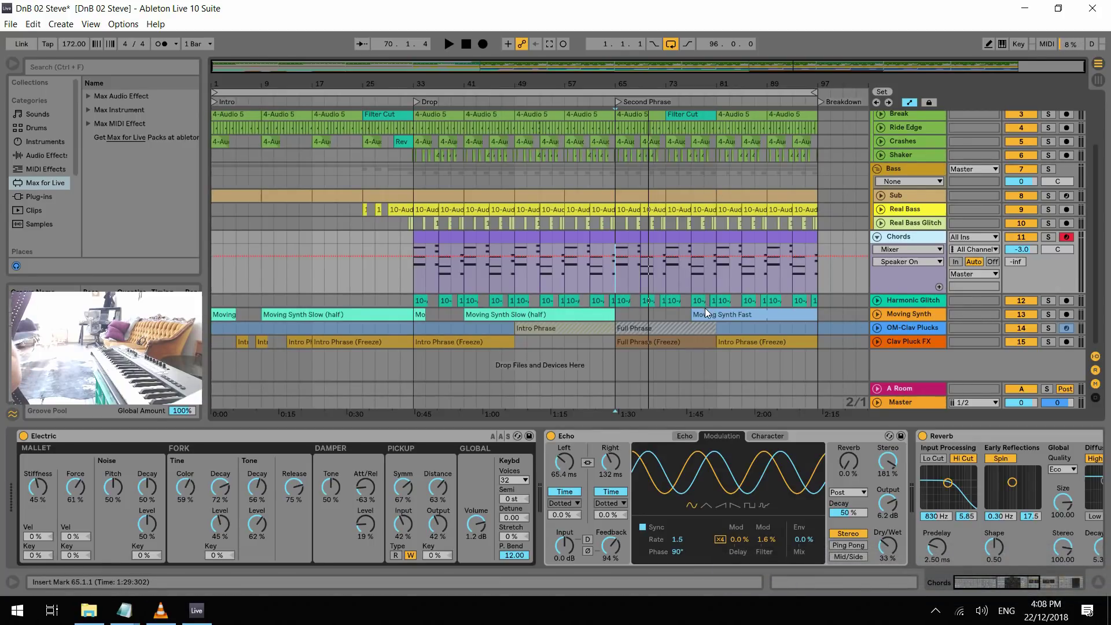
key(space)
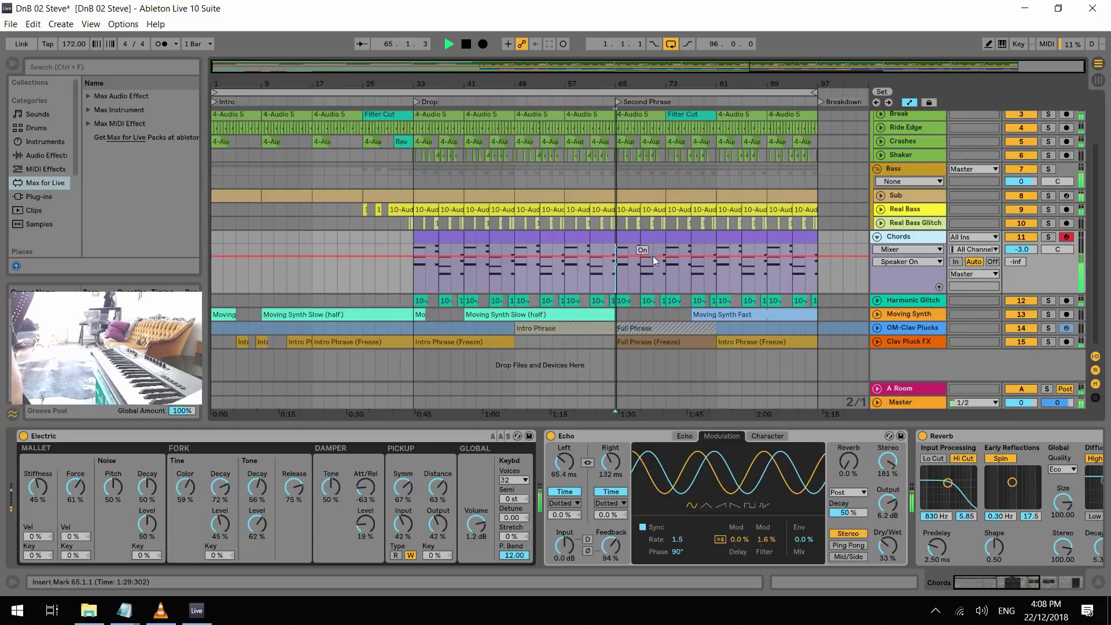
key(space)
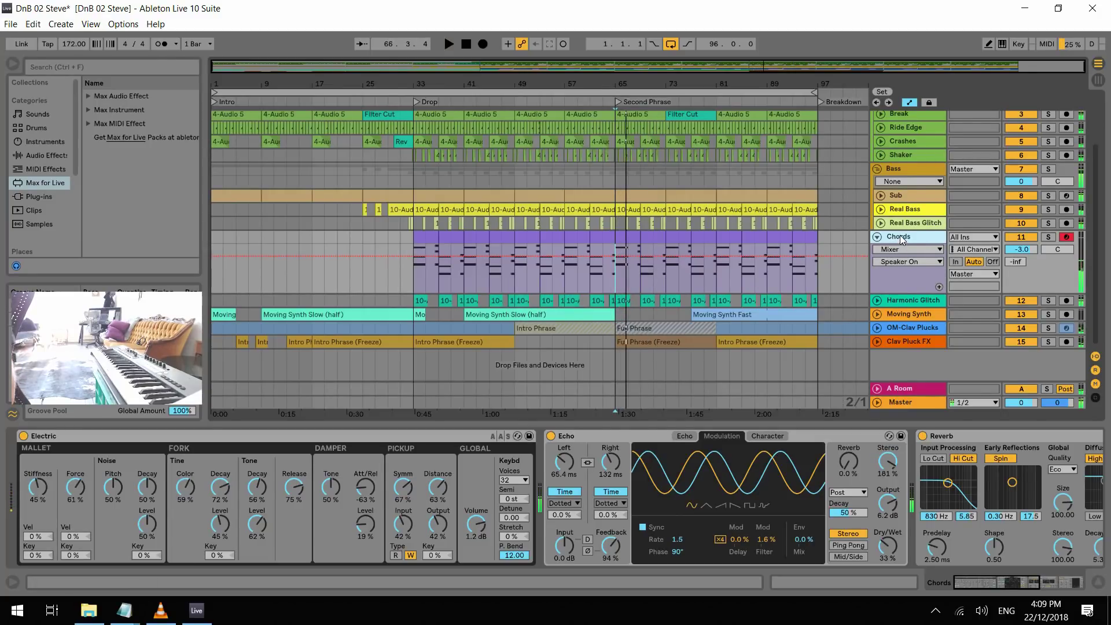
Add a new MIDI track below Clav Pluck FX and load the Kontakt 5 plug-in on it
click(907, 341)
key(ctrl+shift+t)
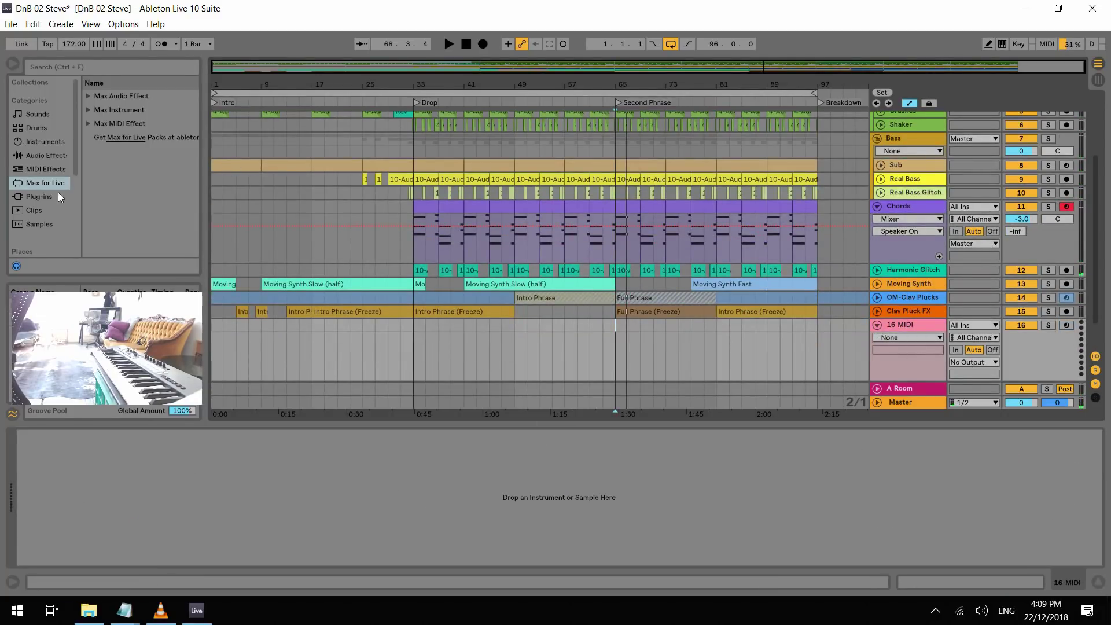
click(38, 197)
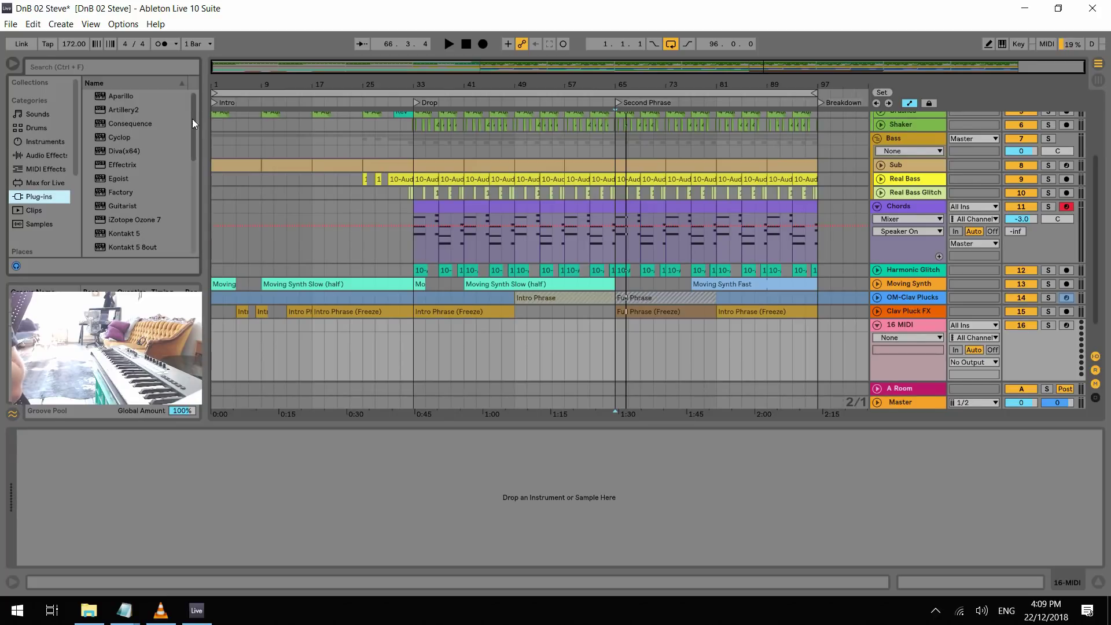
drag(193, 117, 197, 160)
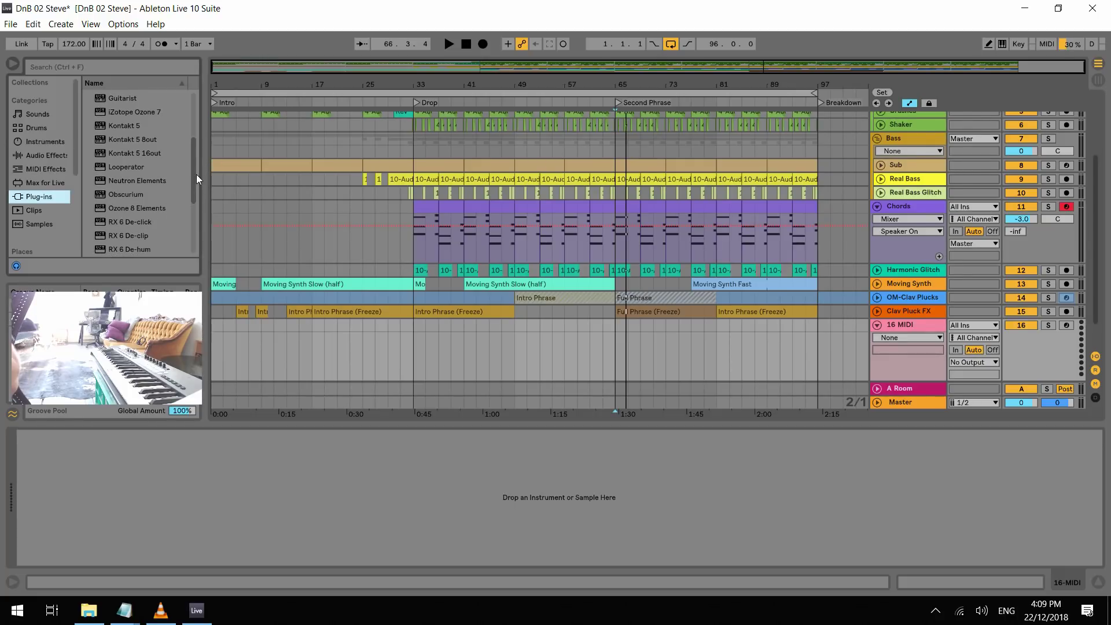
drag(193, 172, 195, 213)
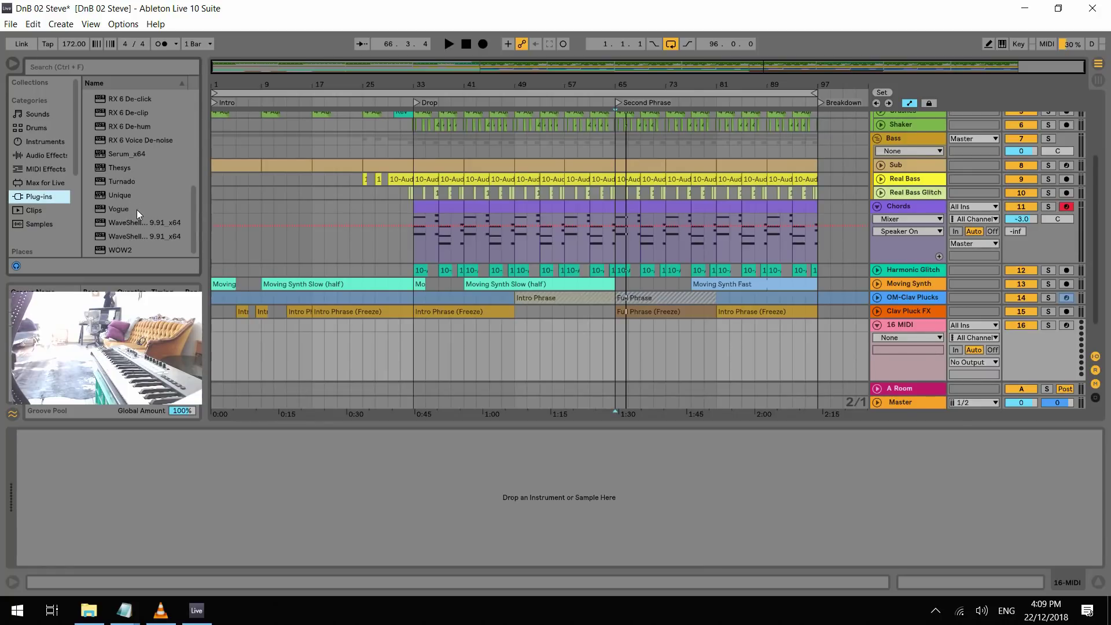
scroll(162, 215, up, 8)
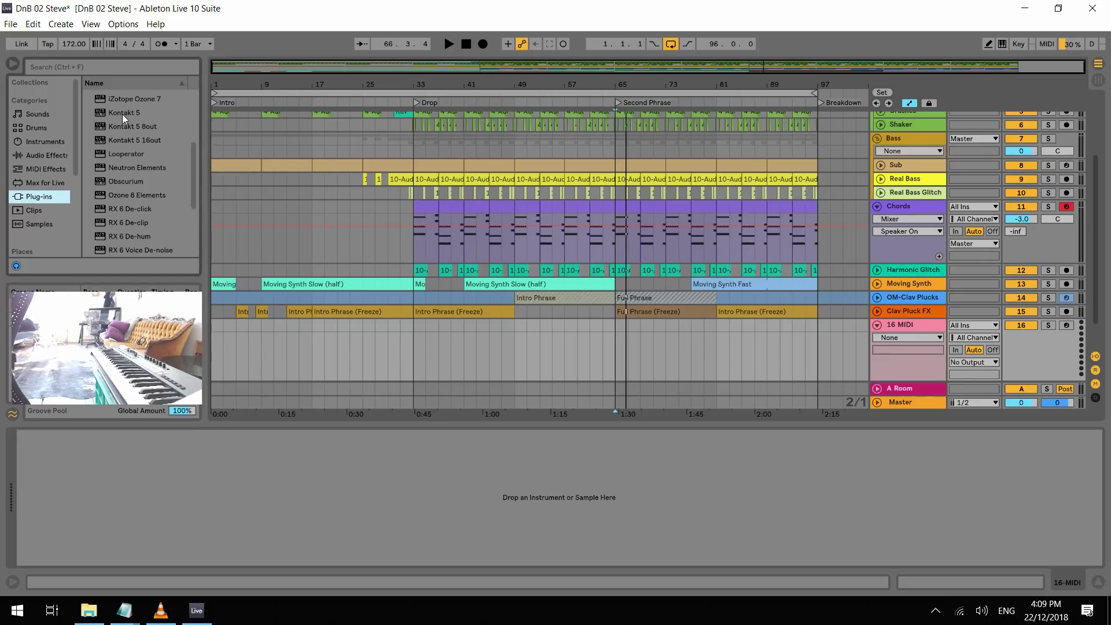
double_click(122, 115)
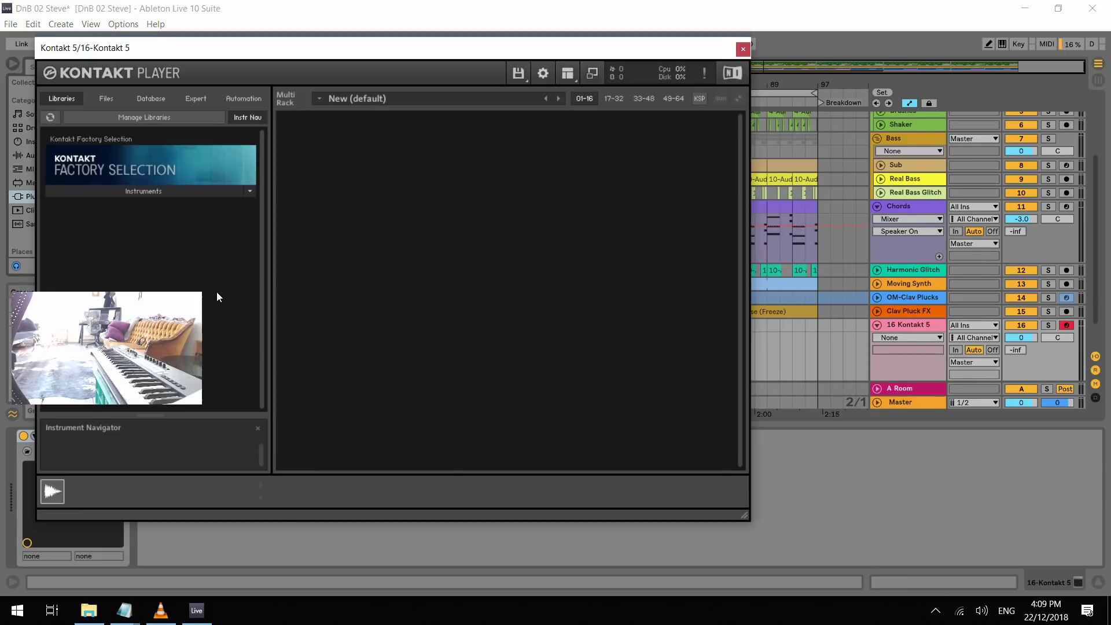
Try the Clavinet from the Kontakt Factory Selection's Band instruments, remove it and load the E-Piano instead
click(171, 189)
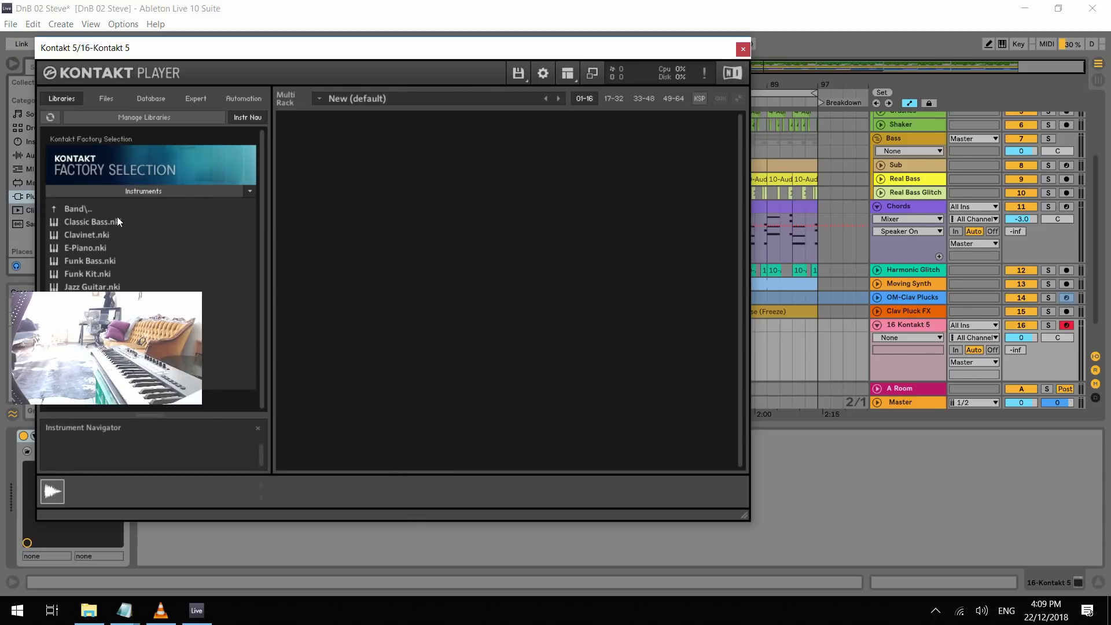
double_click(84, 234)
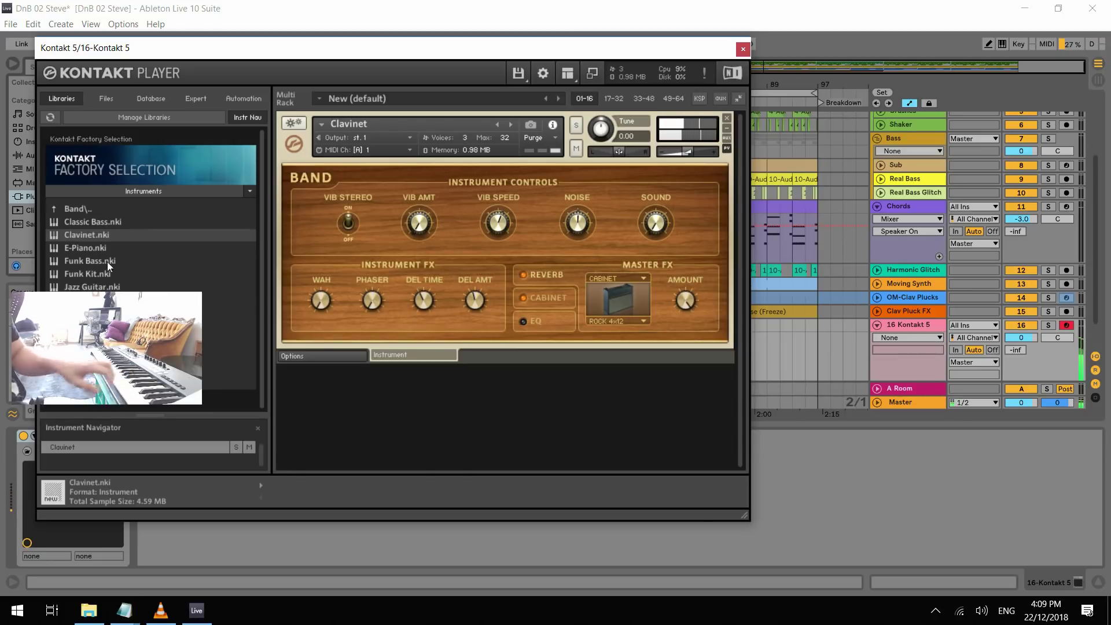
click(727, 118)
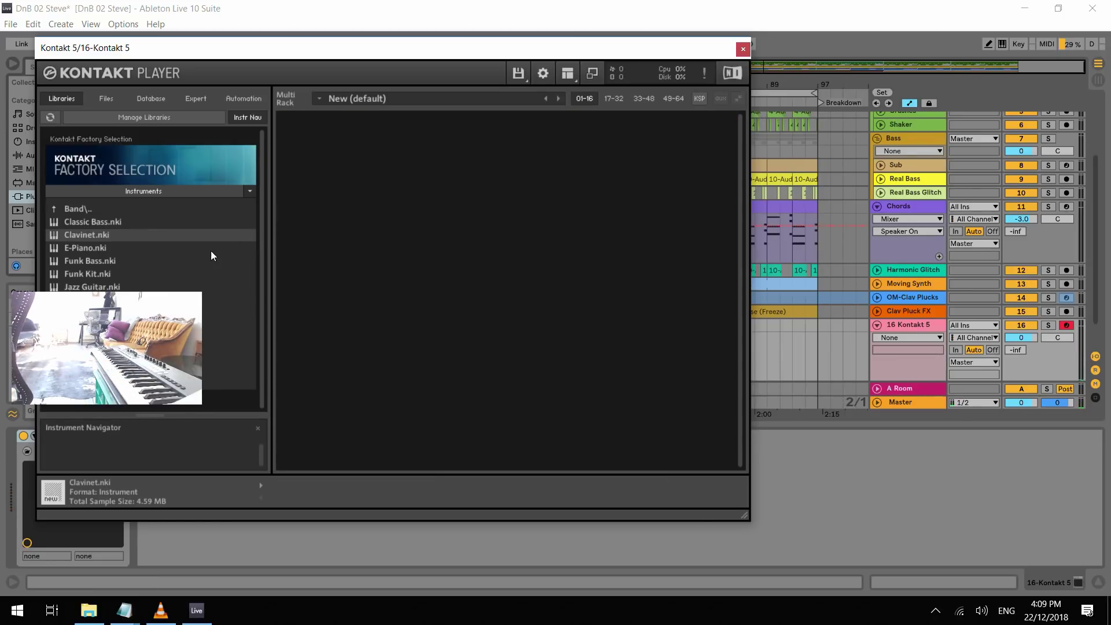
double_click(95, 247)
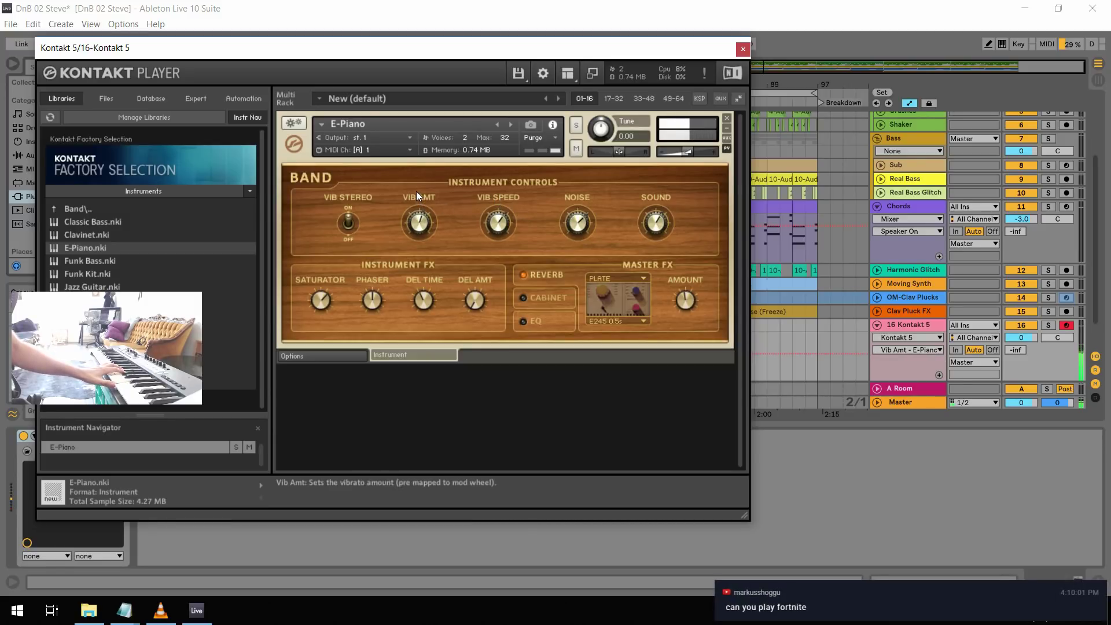
Try the E-Piano's vibrato speed, noise and reverb amount controls, and set its Sound to preset 3
click(497, 224)
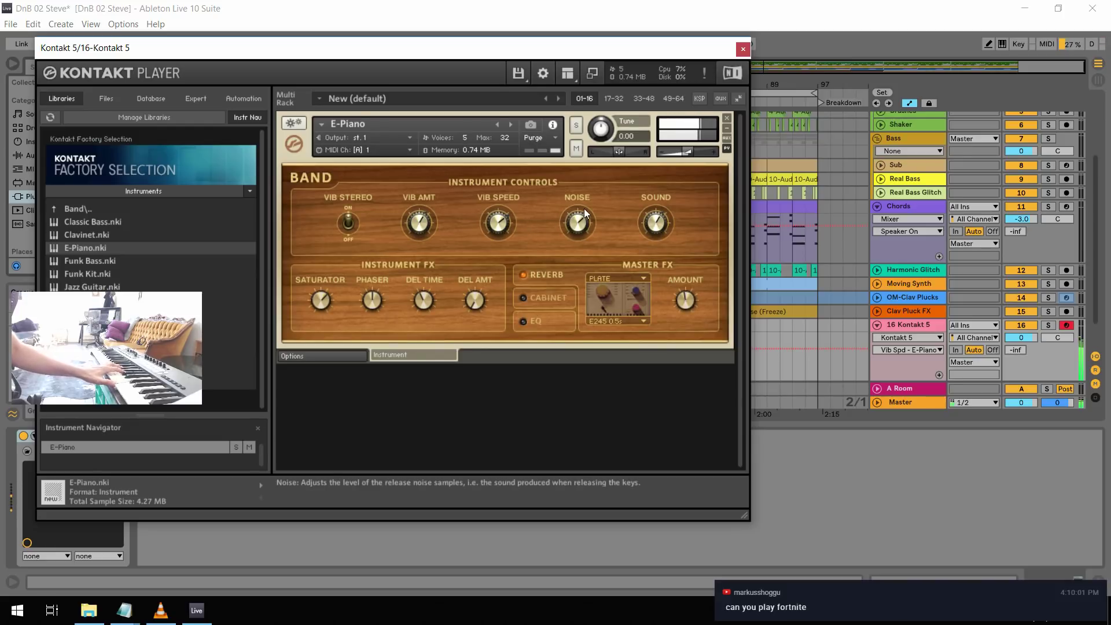
click(578, 227)
click(653, 223)
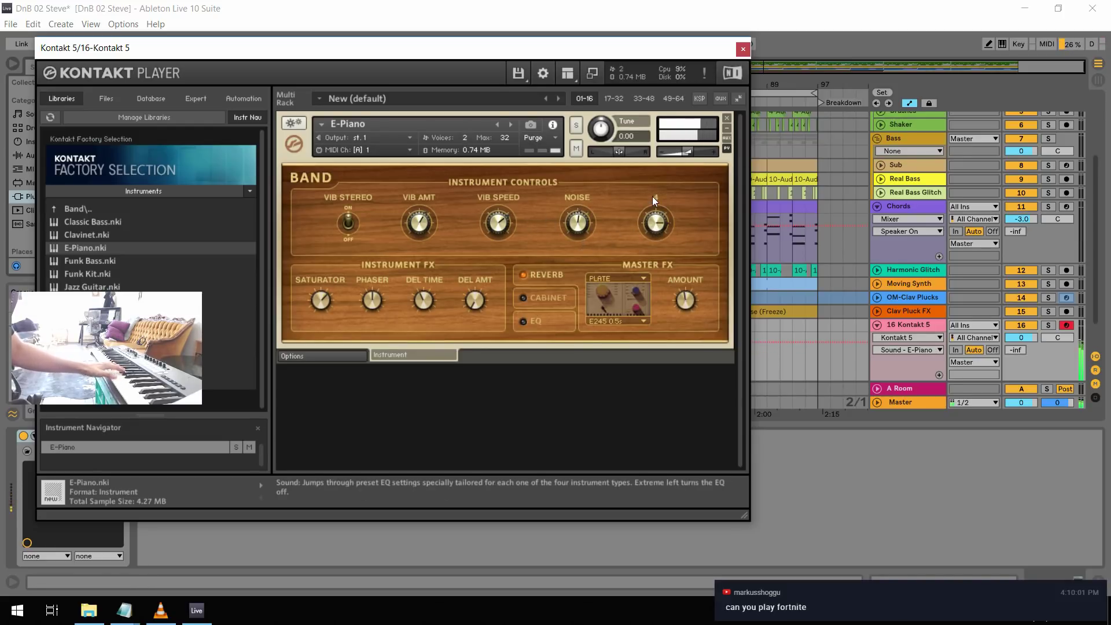
drag(655, 225, 655, 198)
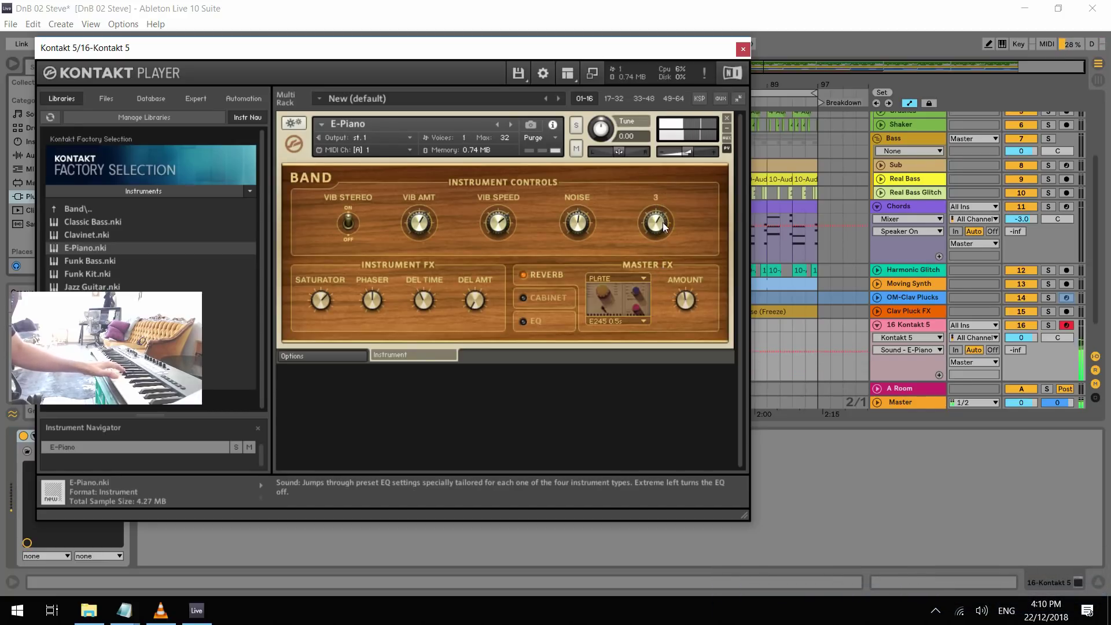
click(686, 301)
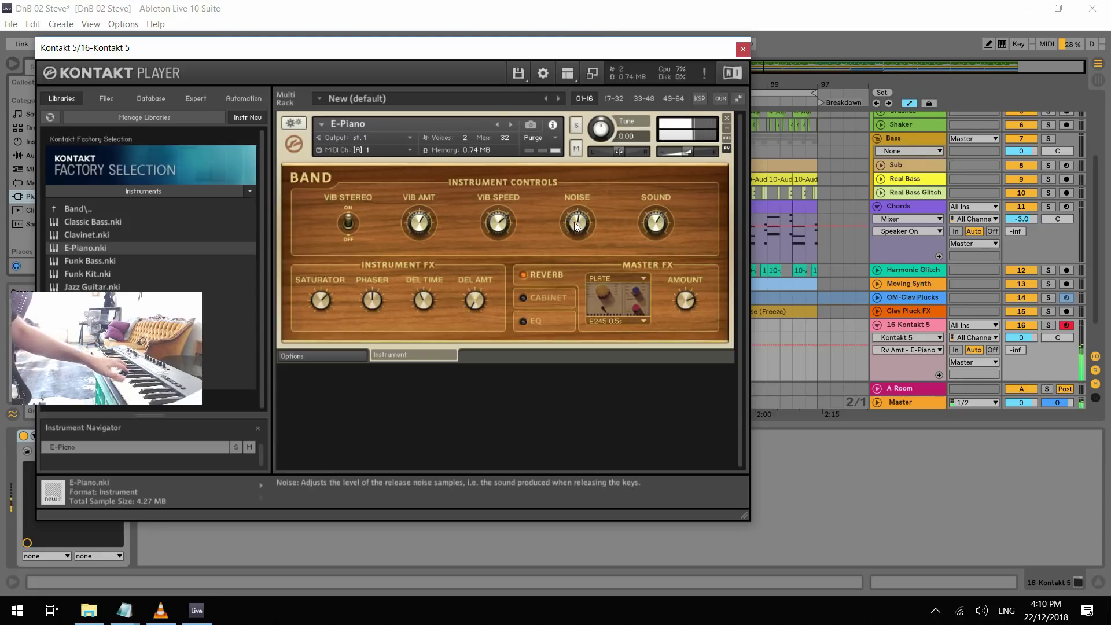
Audition the Cathedral and Concert Hall reverbs on the E-Piano, choose L300 and close the Kontakt window
click(642, 276)
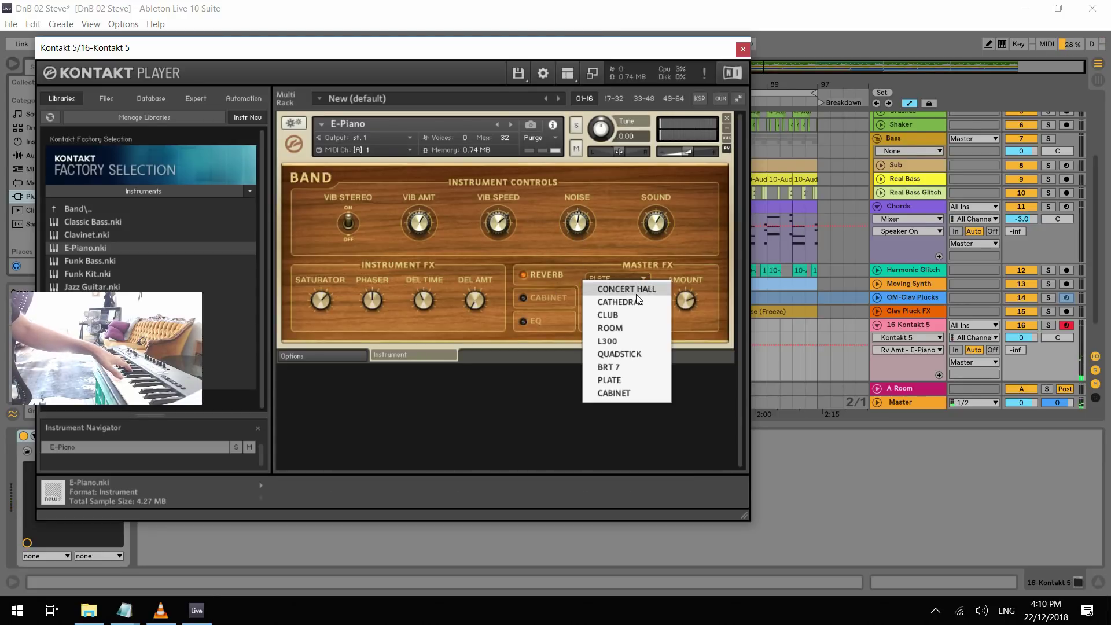
click(637, 303)
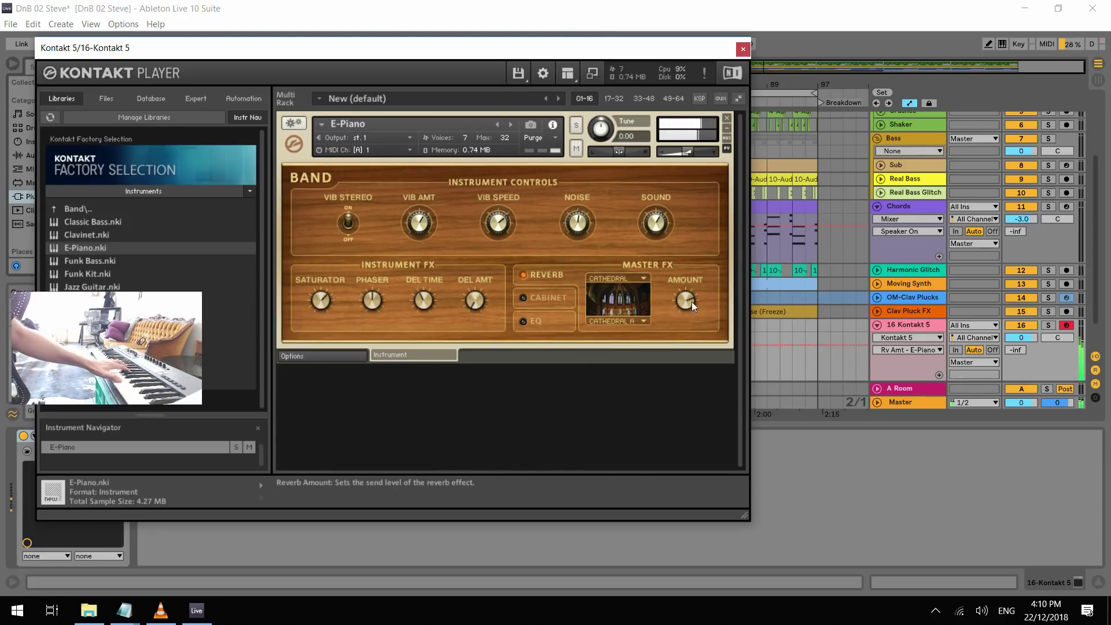
click(644, 279)
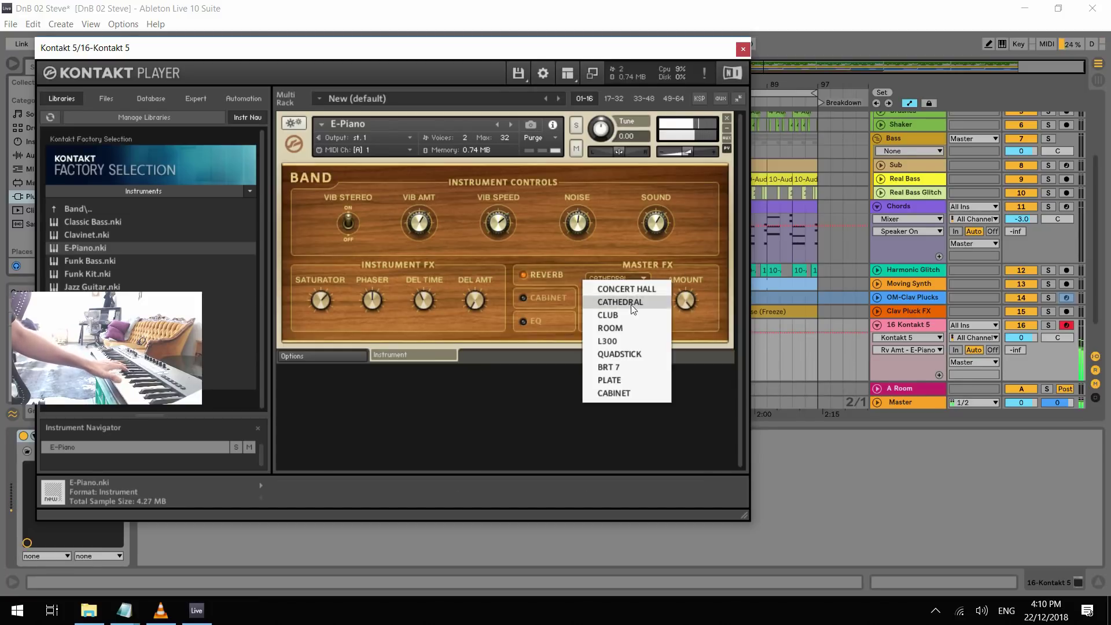
click(630, 288)
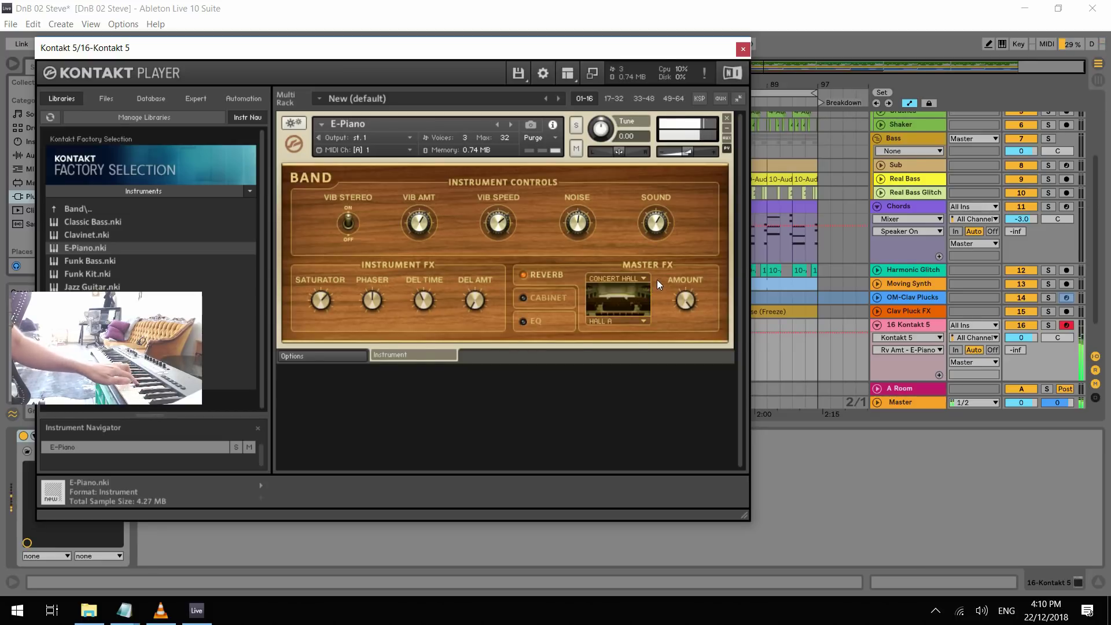
click(623, 279)
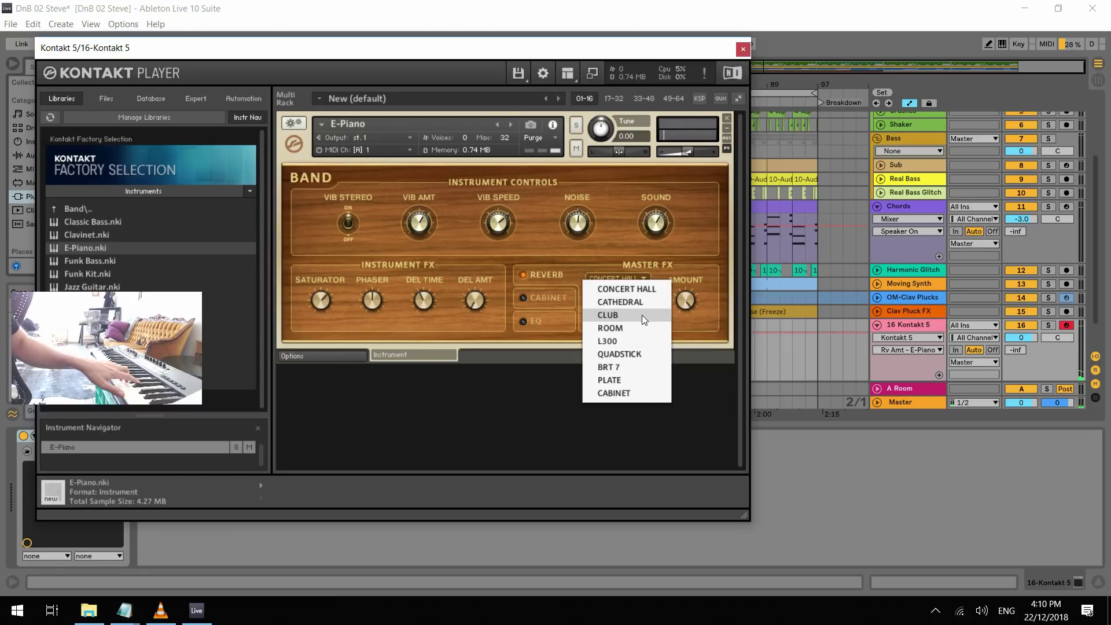
click(635, 341)
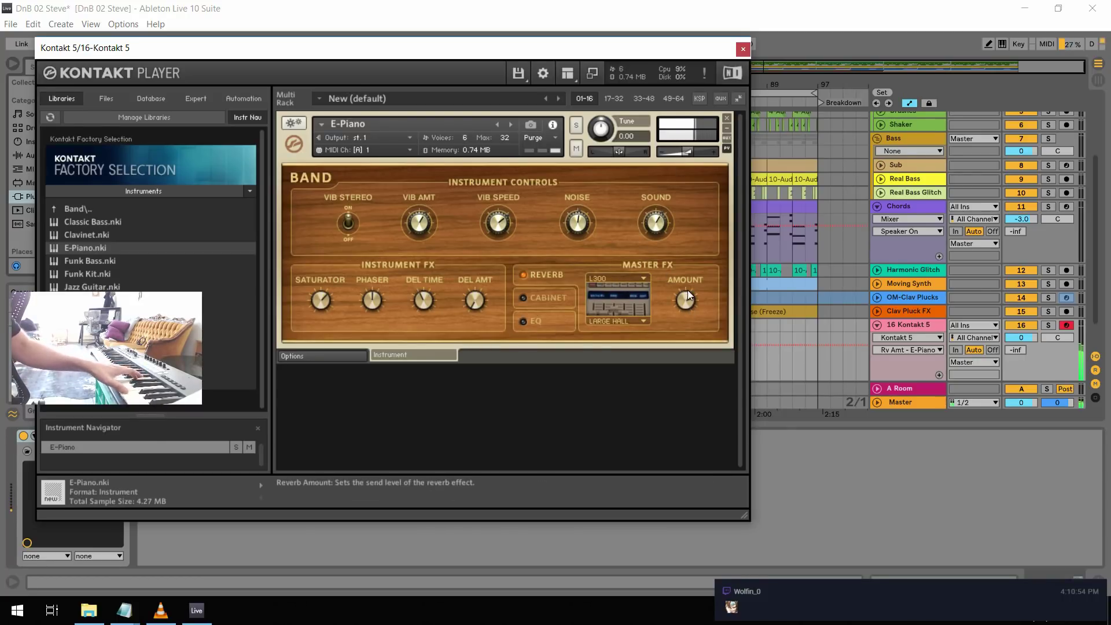
click(743, 49)
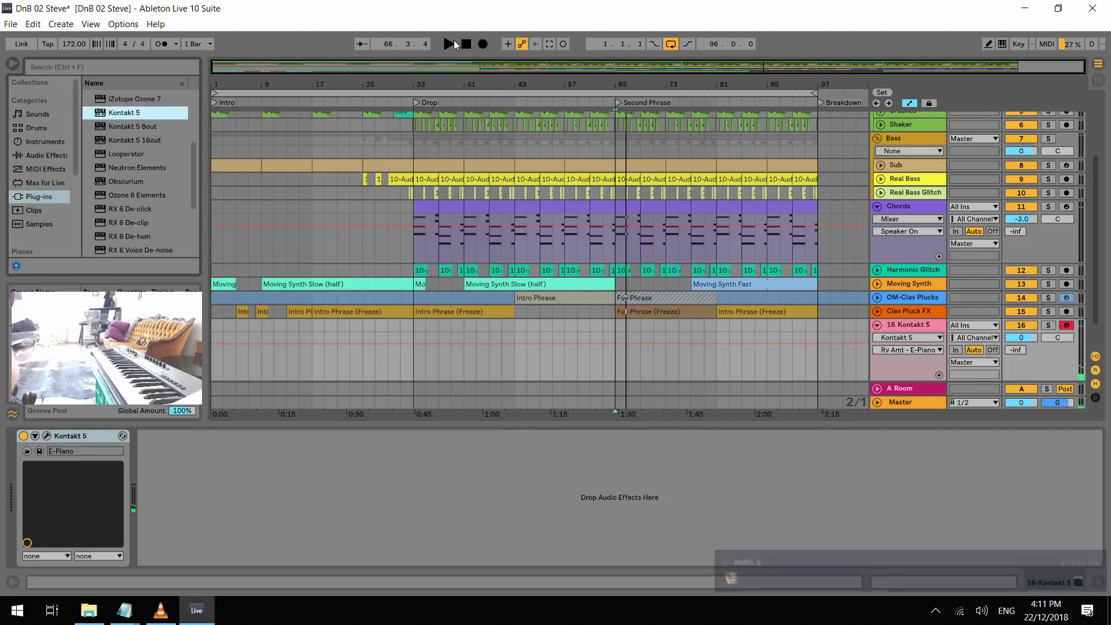
Set the arrangement loop length to 16 bars and move the loop to start at bar 65
click(719, 47)
text(16)
key(Return)
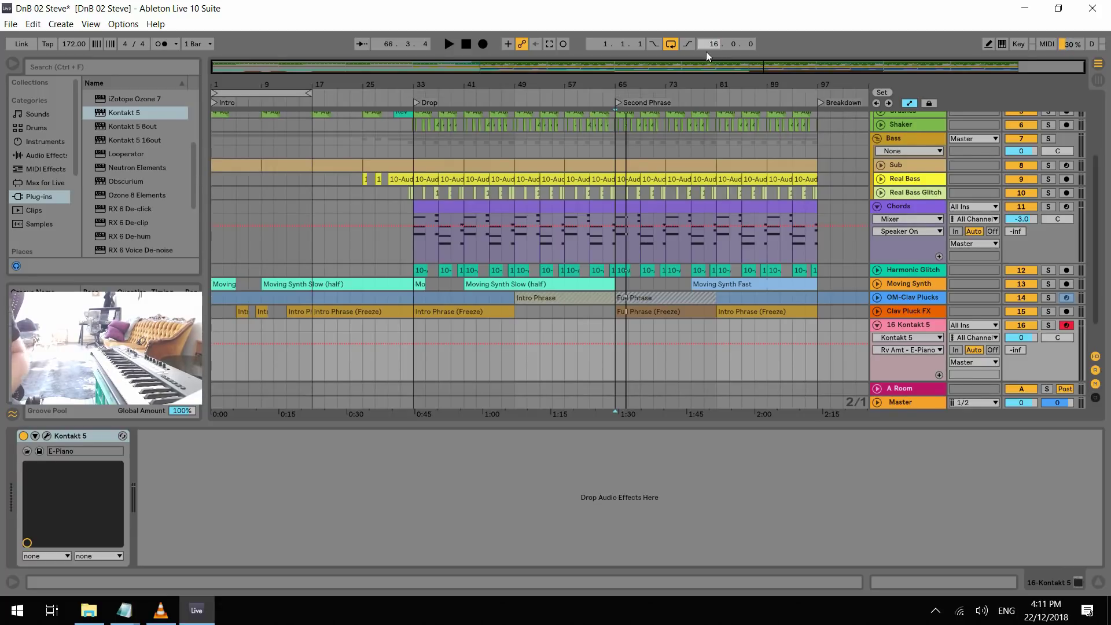
drag(260, 93, 660, 134)
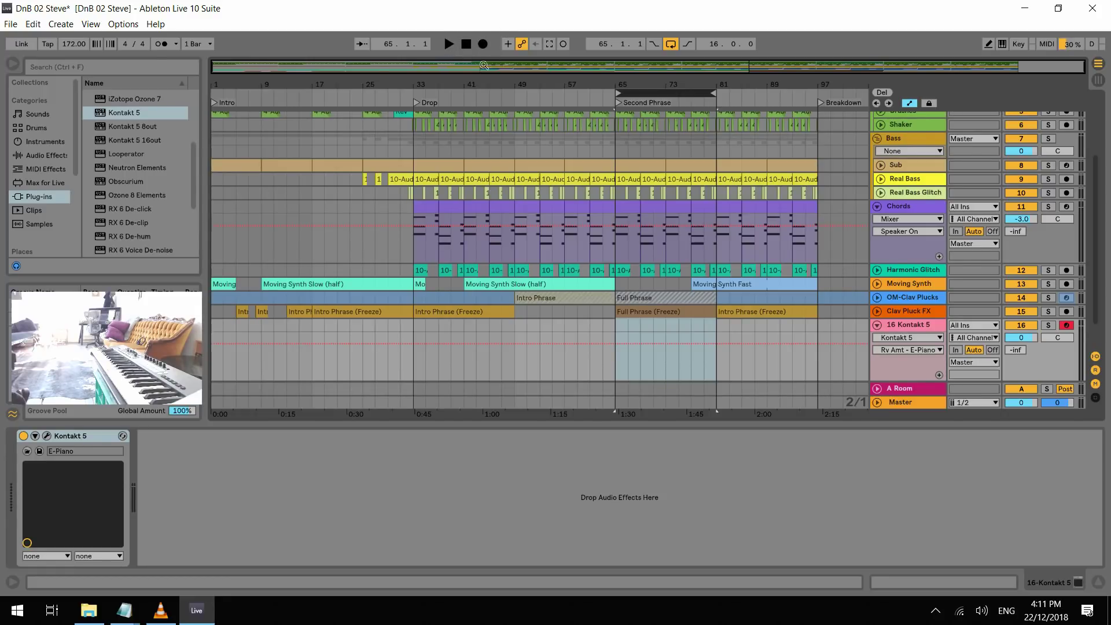
Play back the looped second phrase from bar 65 to try out the E-Piano over it
click(446, 46)
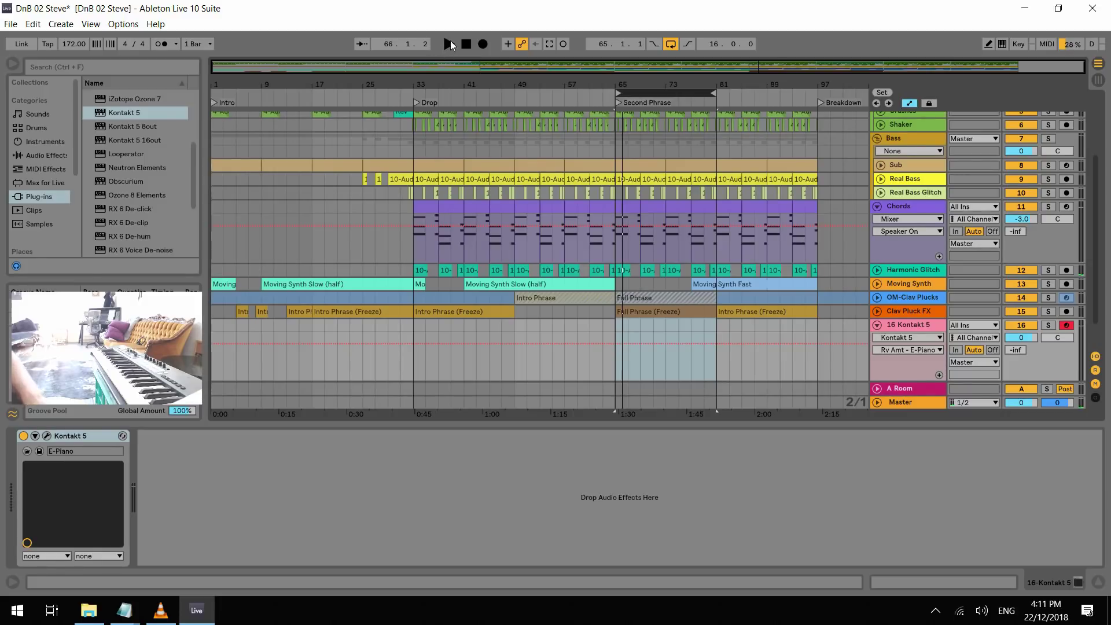
click(449, 42)
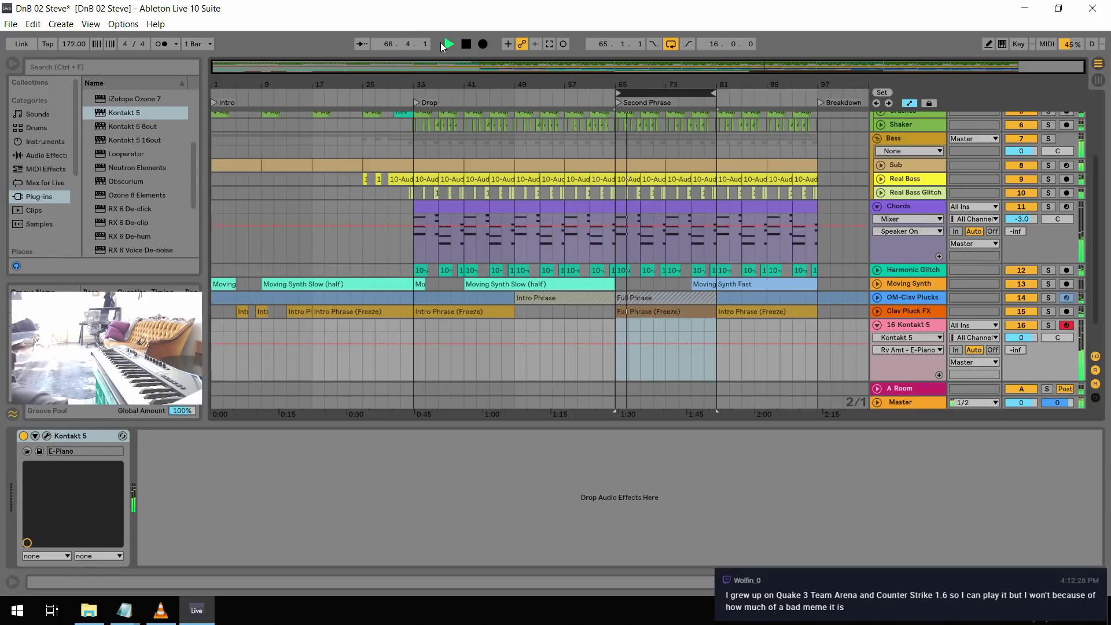
key(space)
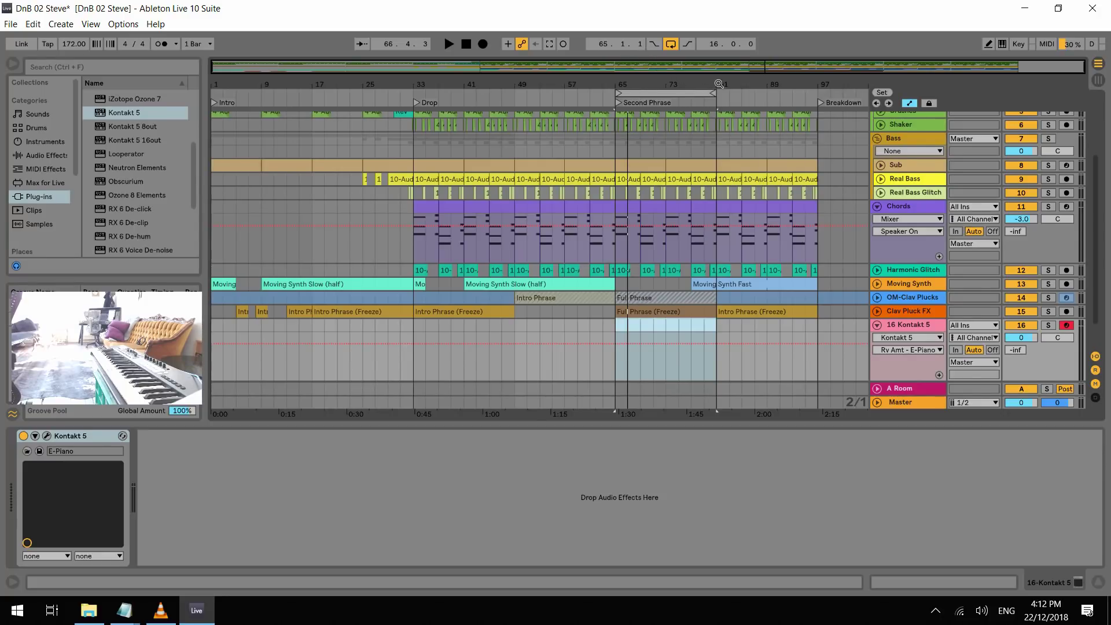
Select bars 65 to 97 across all tracks and duplicate the section three times, up to bar 193
drag(615, 405, 817, 78)
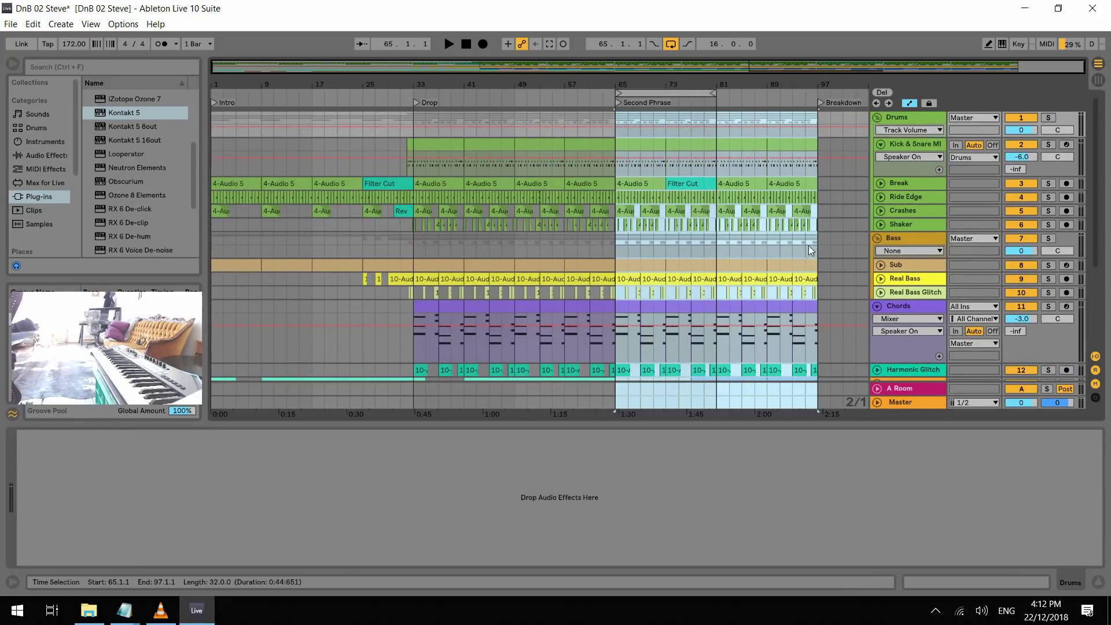
key(ctrl+d)
key(minus)
key(ctrl+d)
key(ctrl+d)
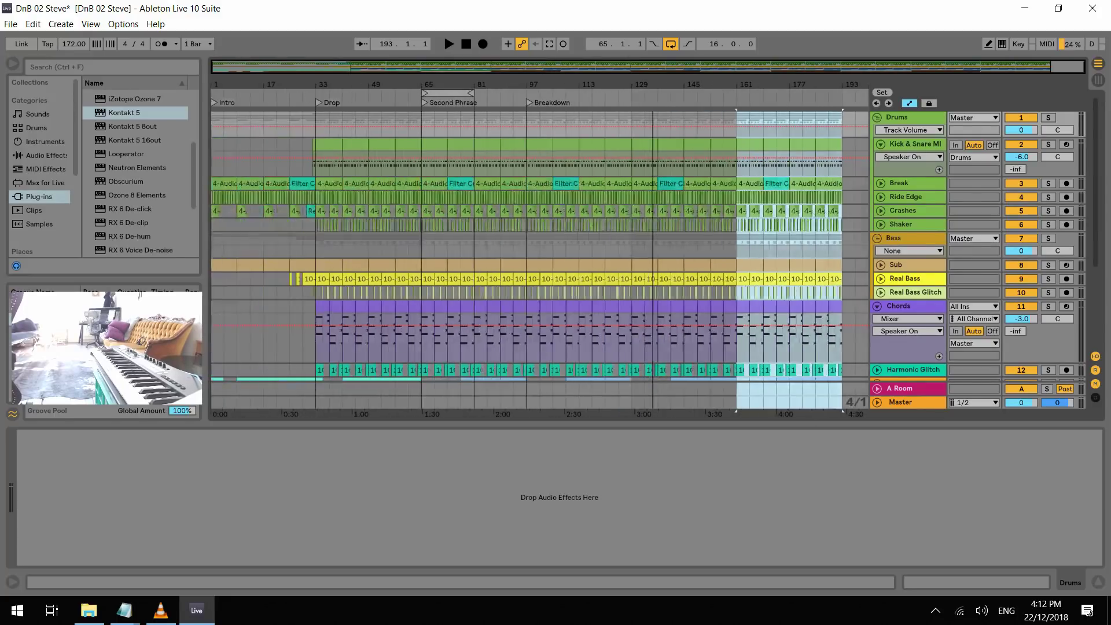
Extend the loop range to 128 bars, covering the duplicated material from bar 65 to bar 193
click(448, 93)
shift+click(850, 137)
shift+click(842, 137)
scroll(757, 288, down, 3)
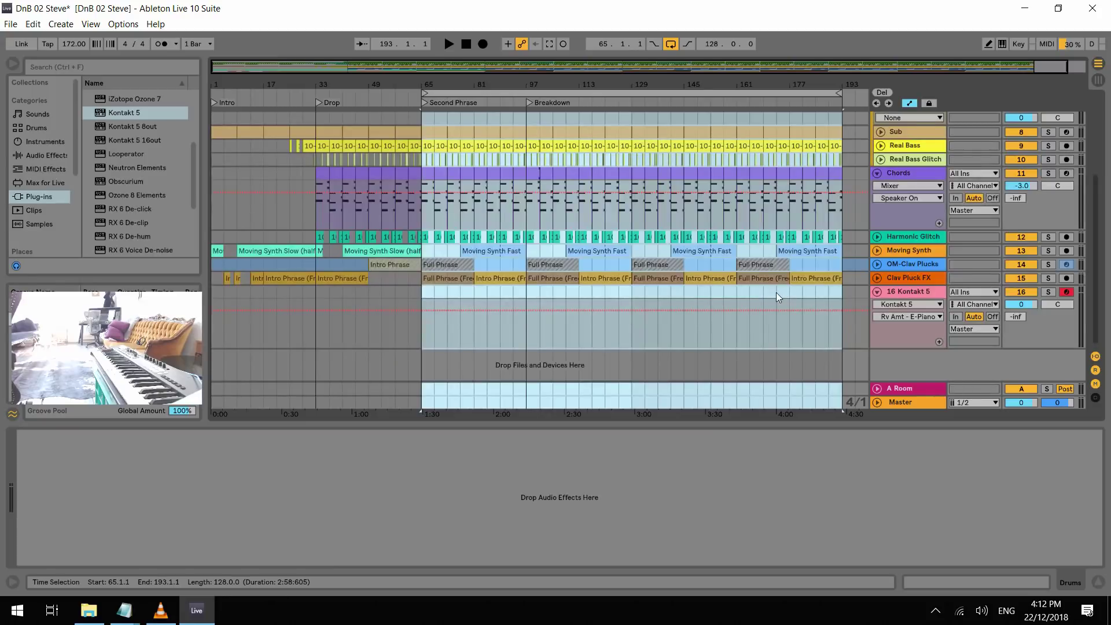
mouse_move(768, 301)
mouse_down()
mouse_move(779, 306)
mouse_move(760, 305)
mouse_up()
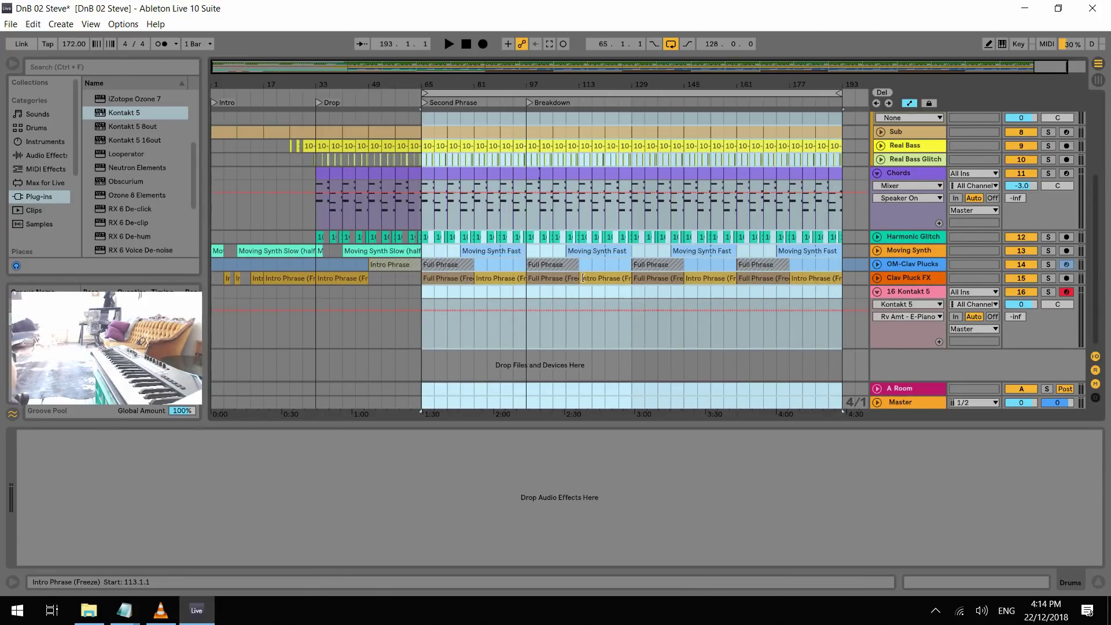
scroll(693, 243, up, 2)
scroll(700, 238, down, 1)
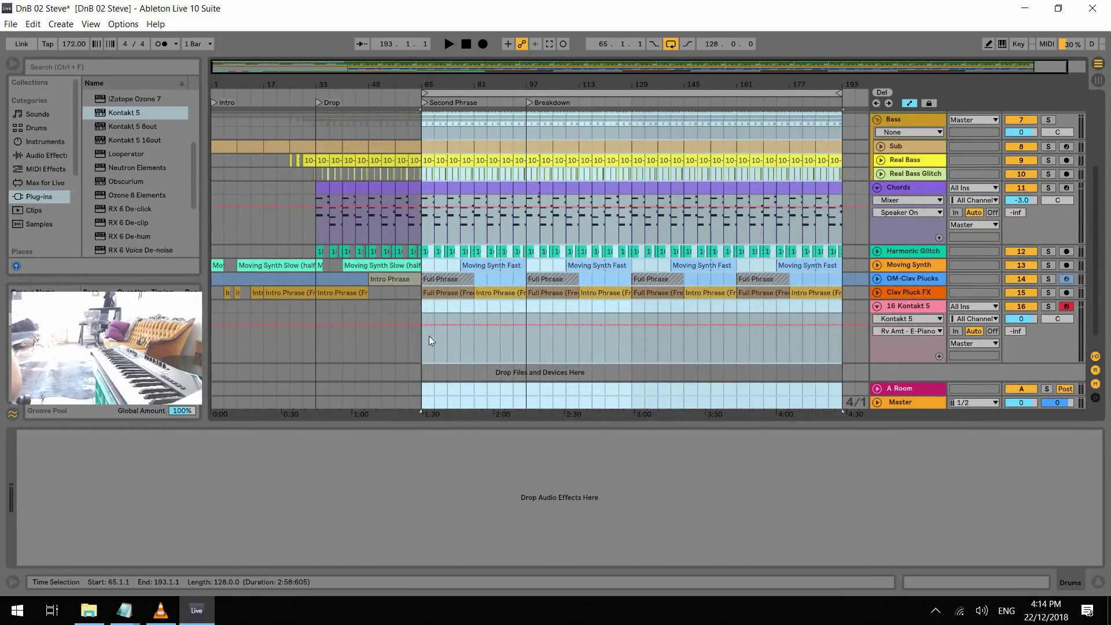
Set playback to start from bar 61, turn the loop off and enable punch-in and punch-out for its range
click(403, 352)
key(space)
click(670, 45)
click(686, 45)
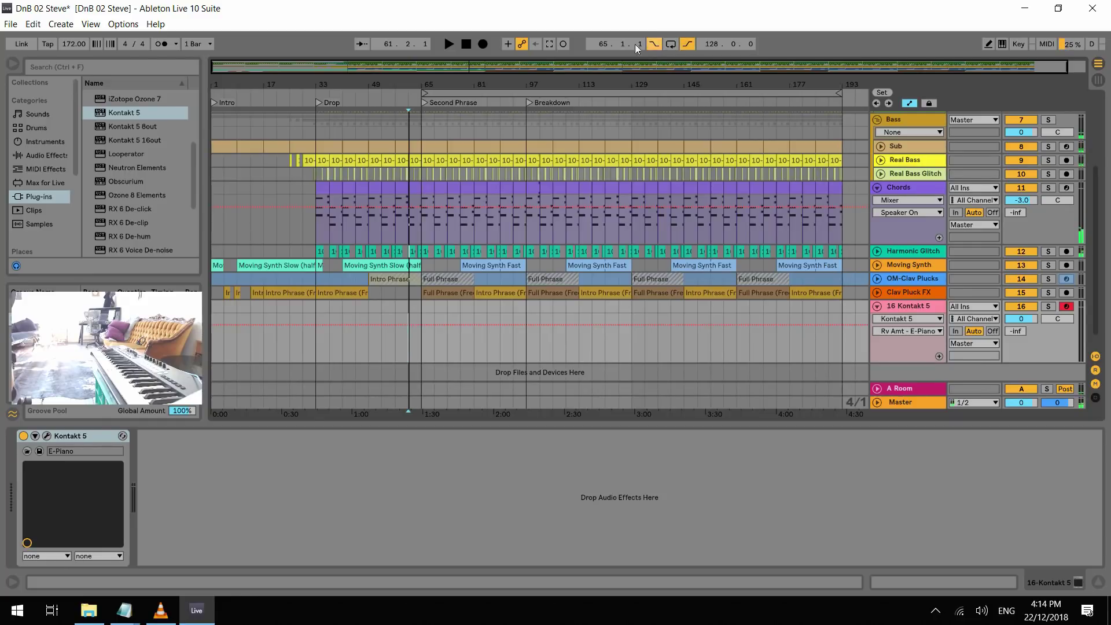
Record an E-Piano performance on the Kontakt 5 track from bar 65 to about bar 153, and place the insert marker at bar 145
click(483, 43)
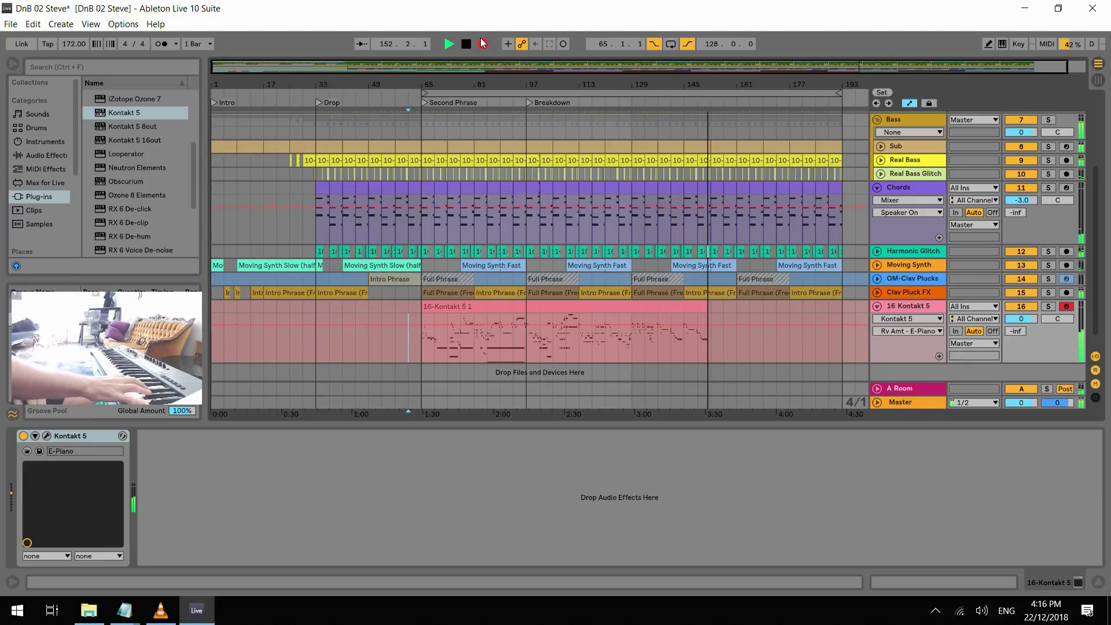
key(space)
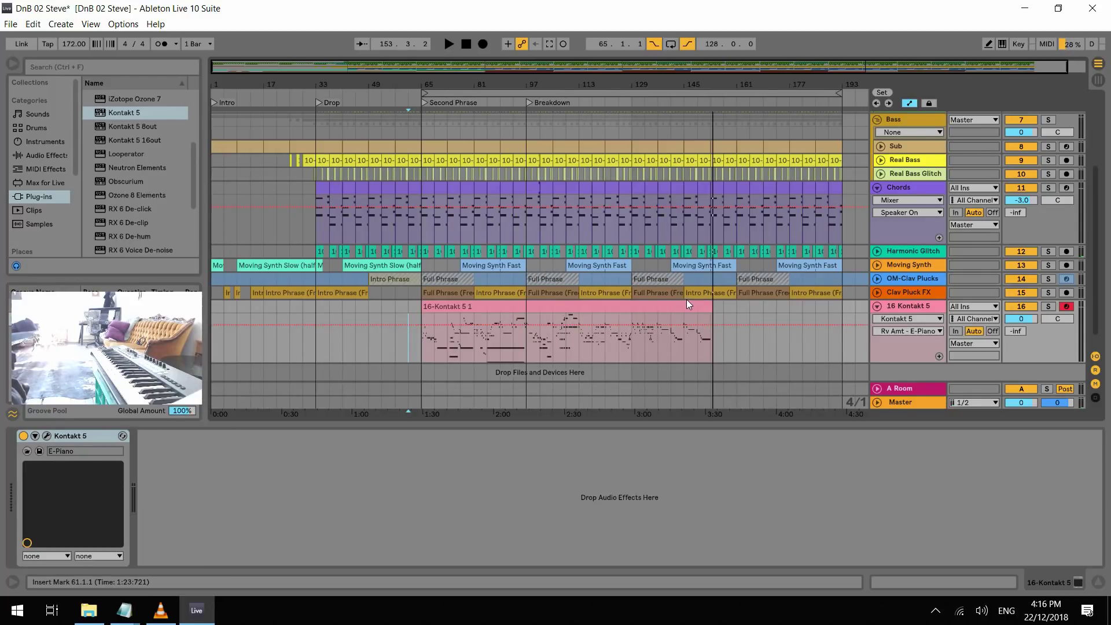
click(689, 343)
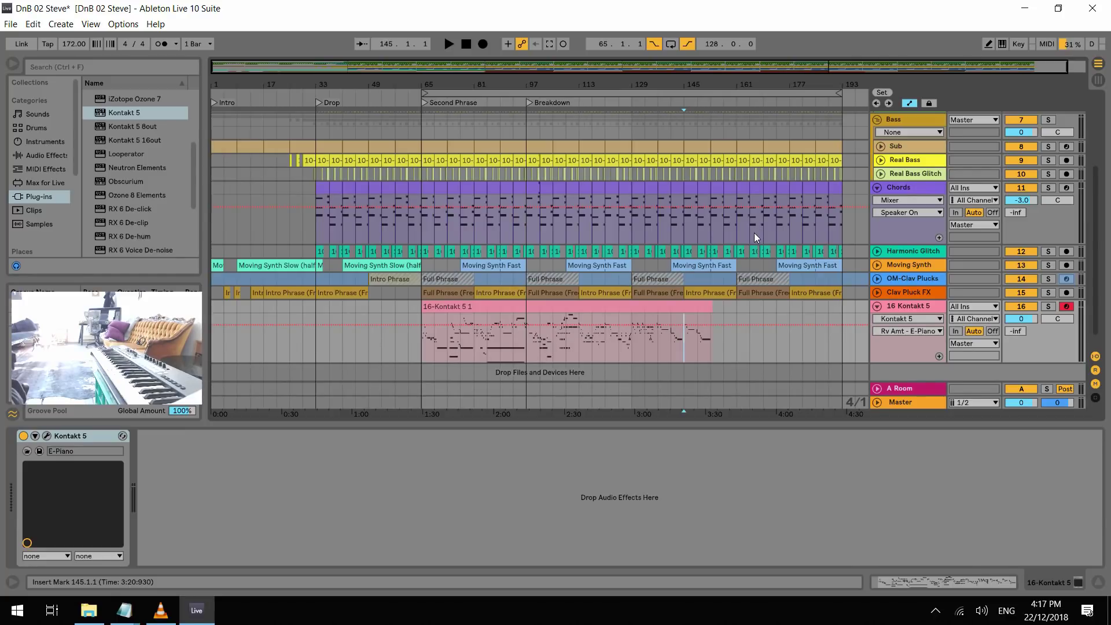
Copy the E-Piano pickup notes from 144.3–145.1 to 152.3–153.1 on the Kontakt 5 track and hide the automation
key(space)
scroll(688, 329, up, 3)
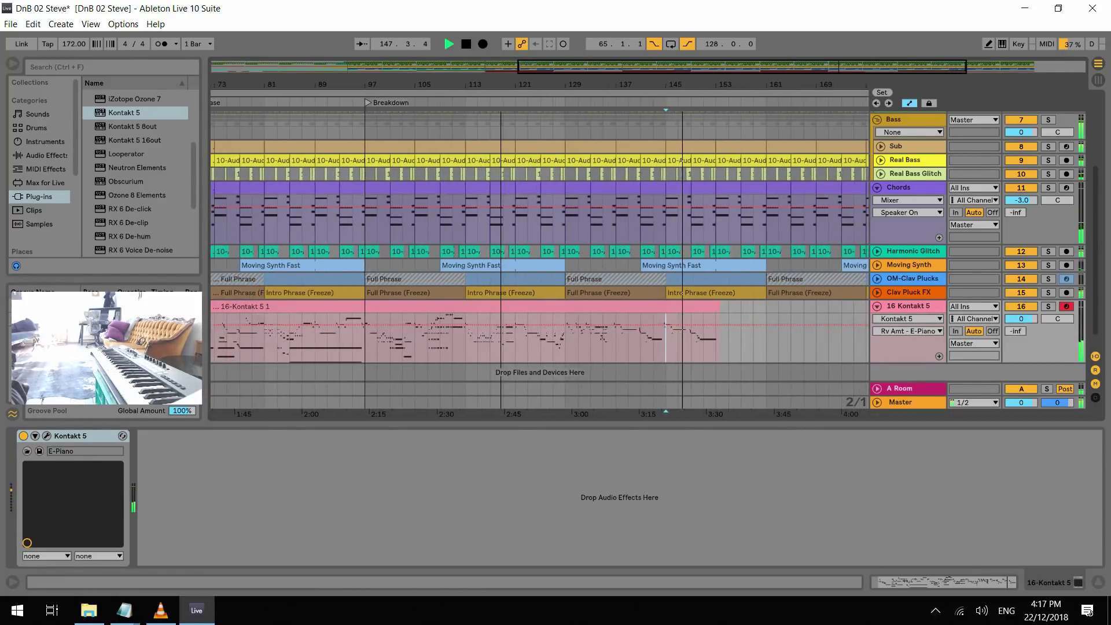
scroll(639, 200, up, 3)
scroll(641, 220, up, 3)
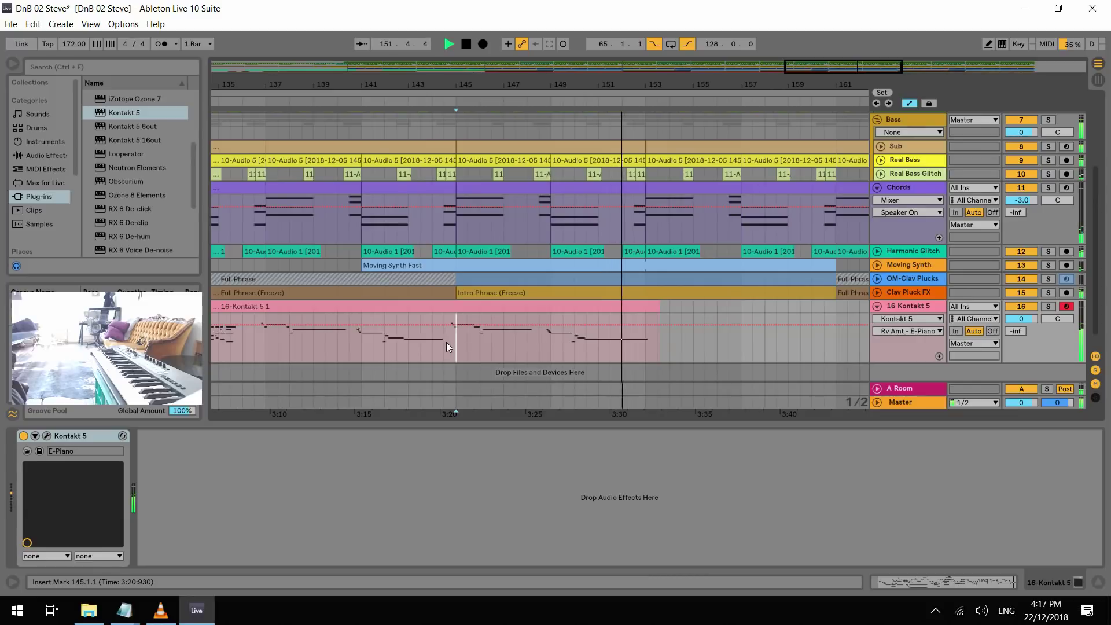
drag(445, 342, 451, 342)
key(space)
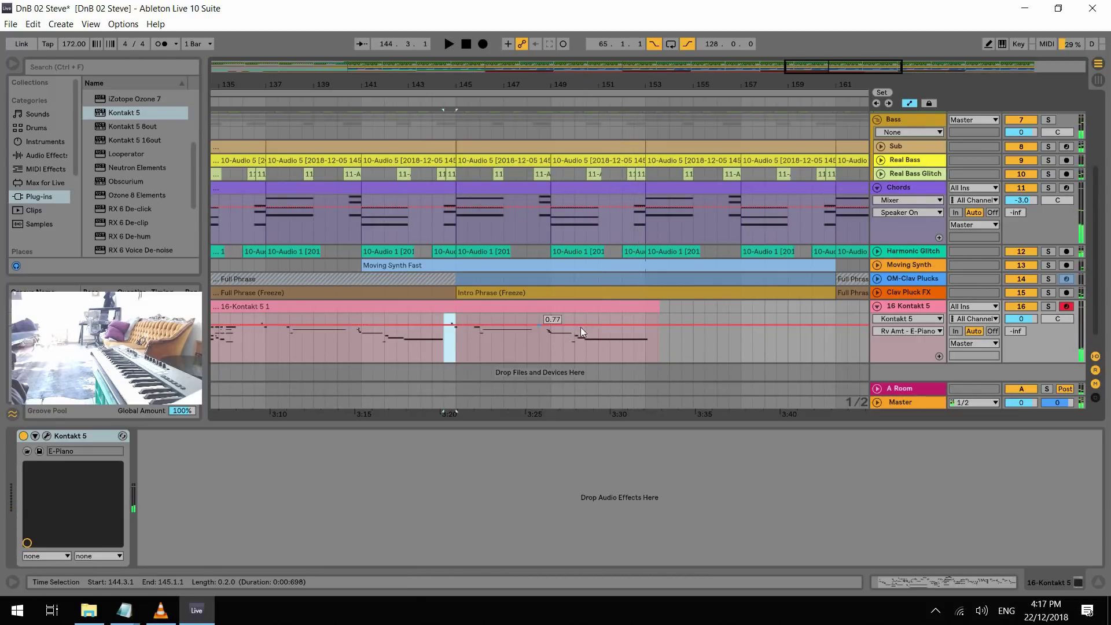
drag(634, 348, 644, 347)
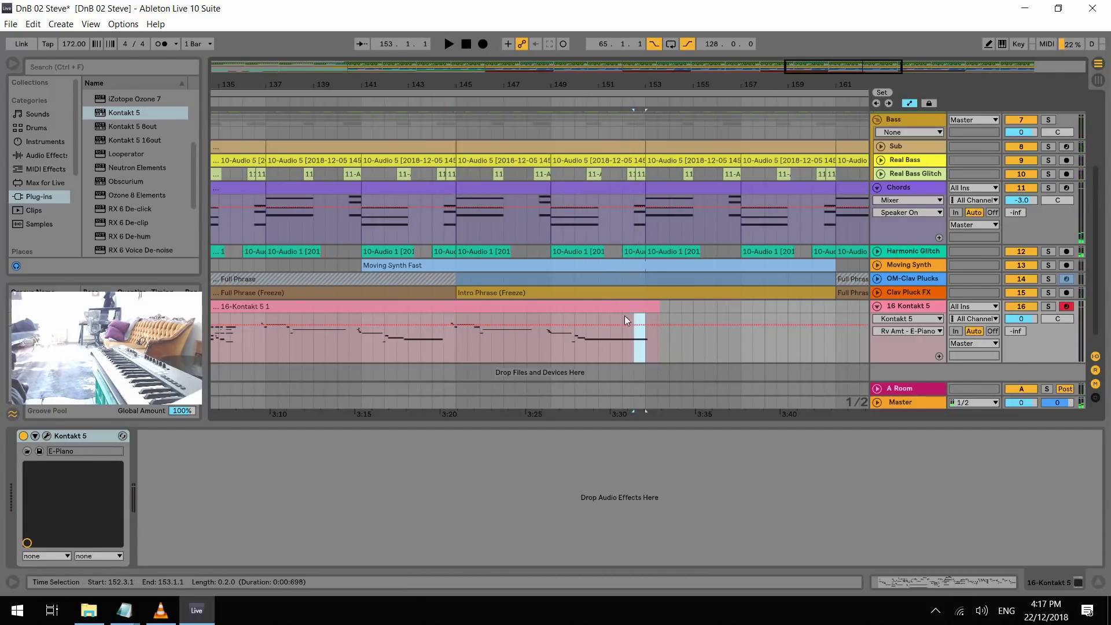
key(a)
drag(457, 339, 445, 339)
key(ctrl+z)
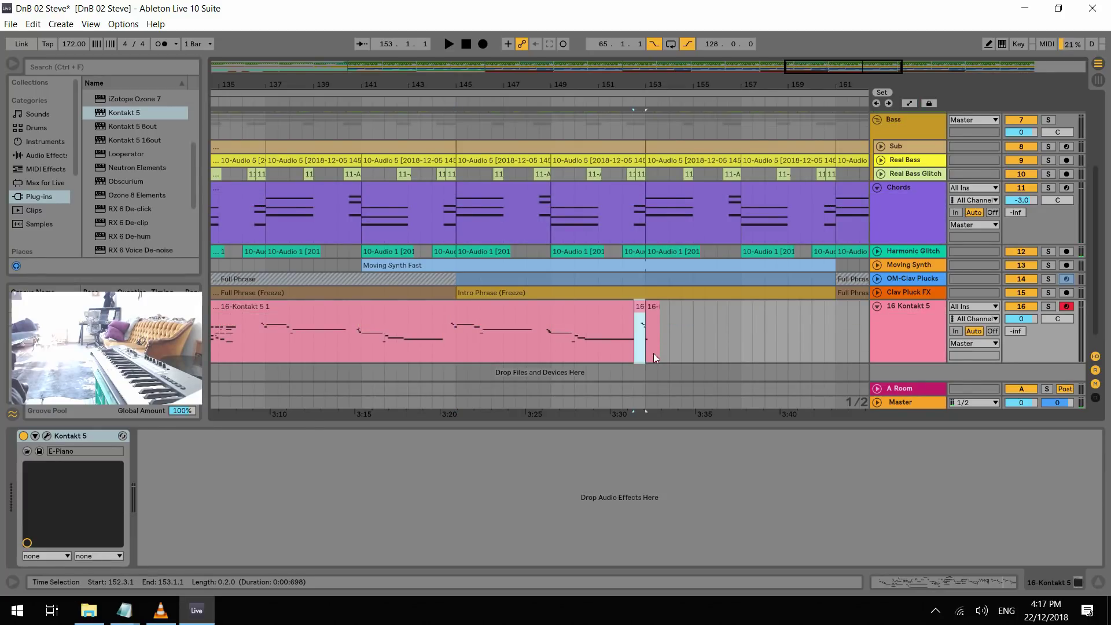
Consolidate bars 145 to 153 of the Kontakt 5 part into one clip and open its notes in an enlarged editor
shift+click(456, 339)
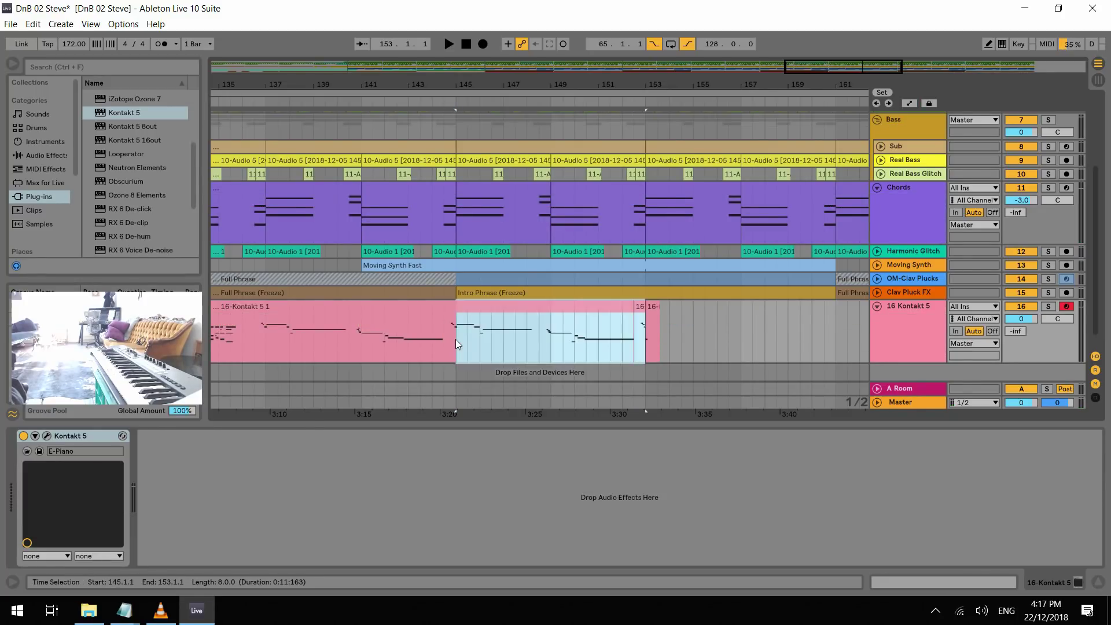
key(ctrl+j)
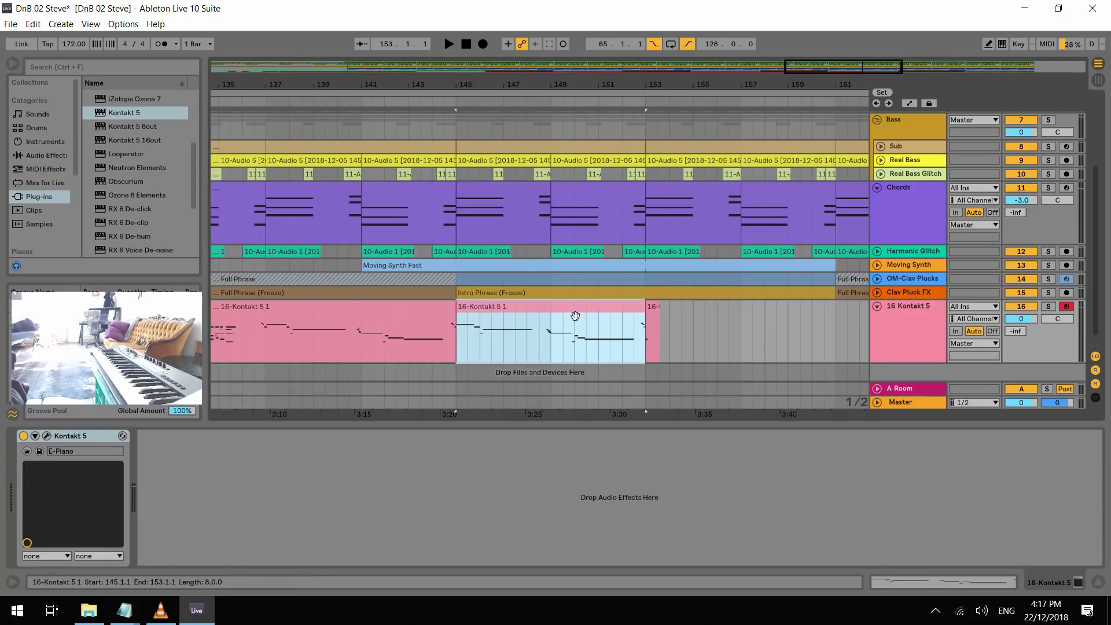
double_click(577, 312)
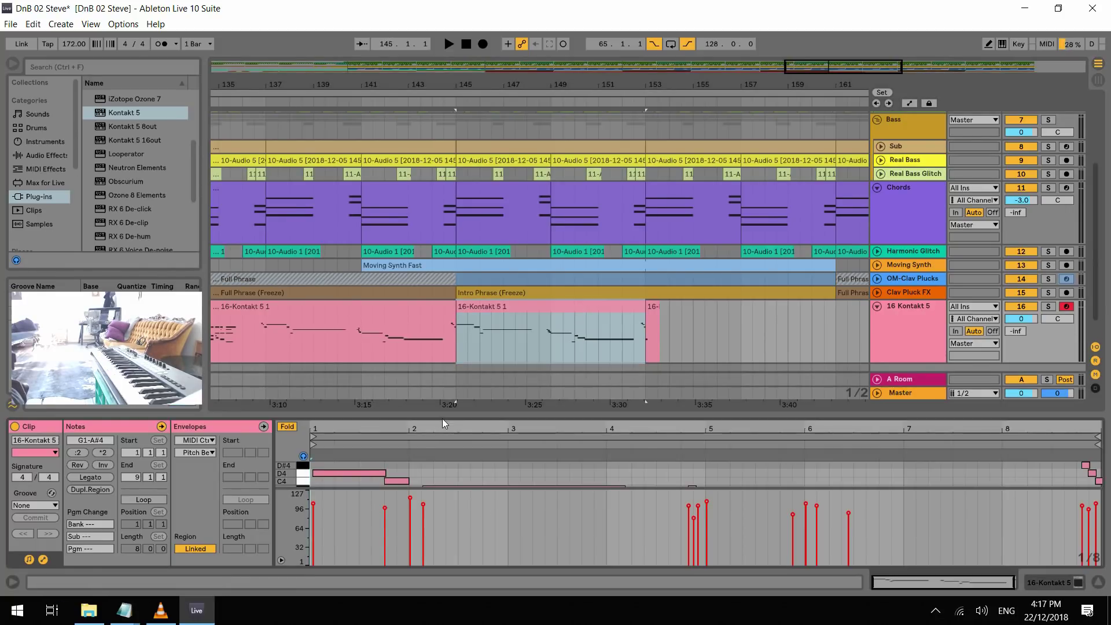
drag(454, 414, 445, 317)
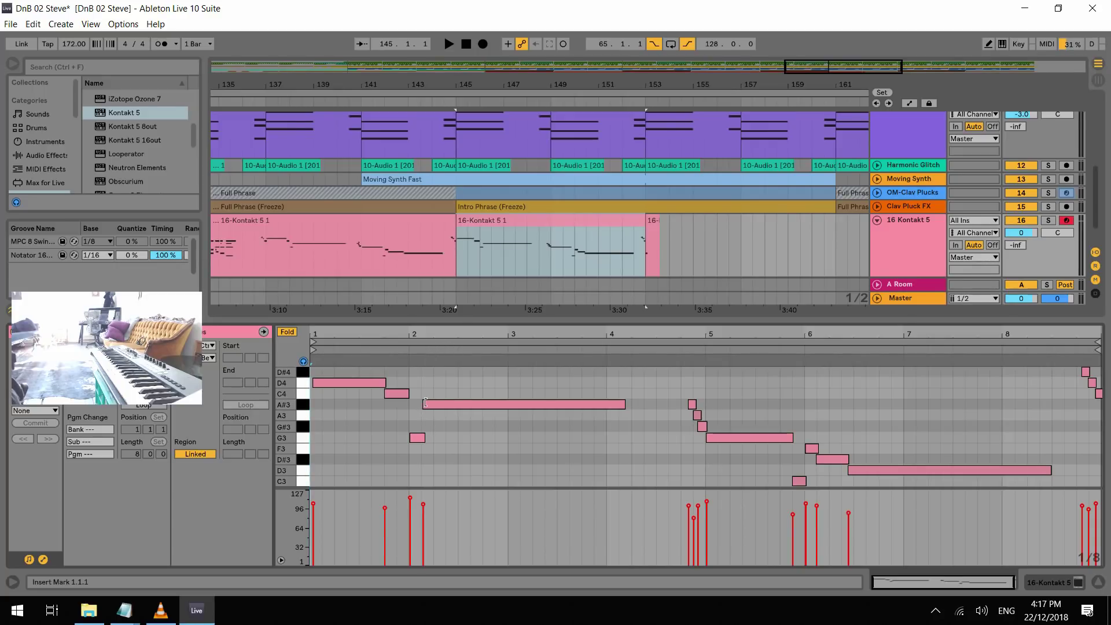
Quantize the clip's opening D4 note to 1.1.1 and play the phrase back
key(space)
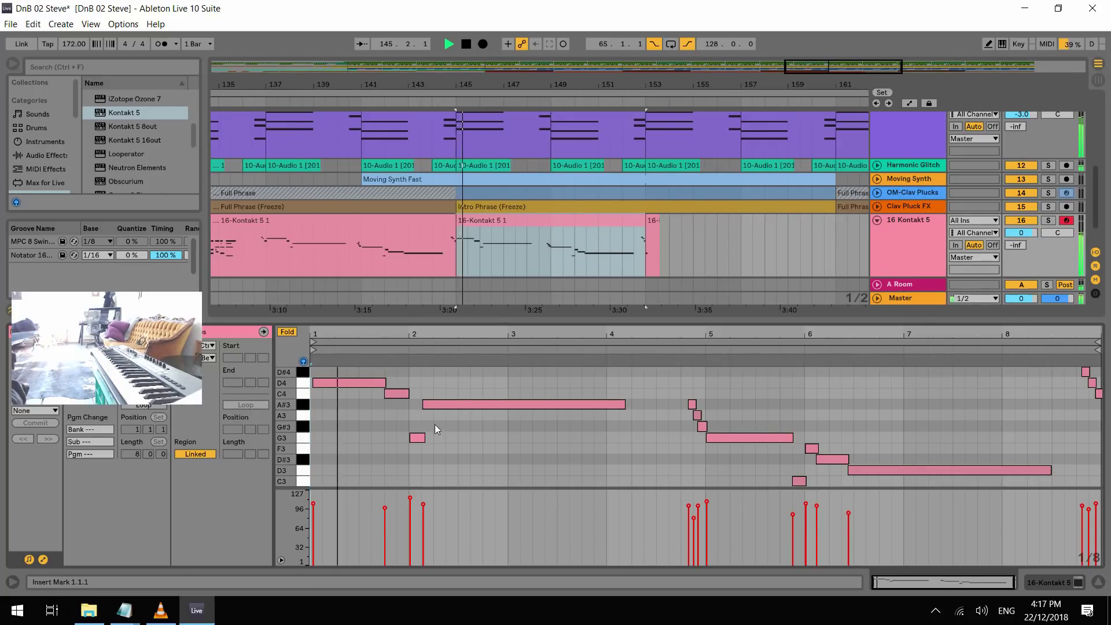
key(space)
click(335, 382)
key(ctrl+u)
key(space)
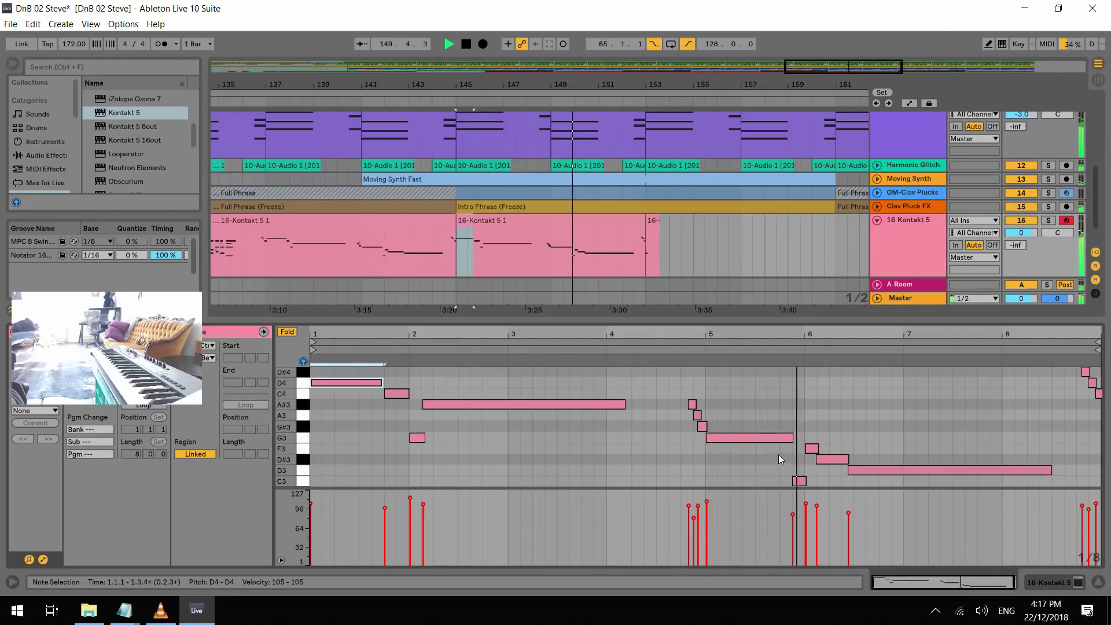
Nudge the long D3 note in bar 6 slightly later to start at 6.3.1, and audition it
key(space)
drag(859, 470, 866, 472)
click(786, 349)
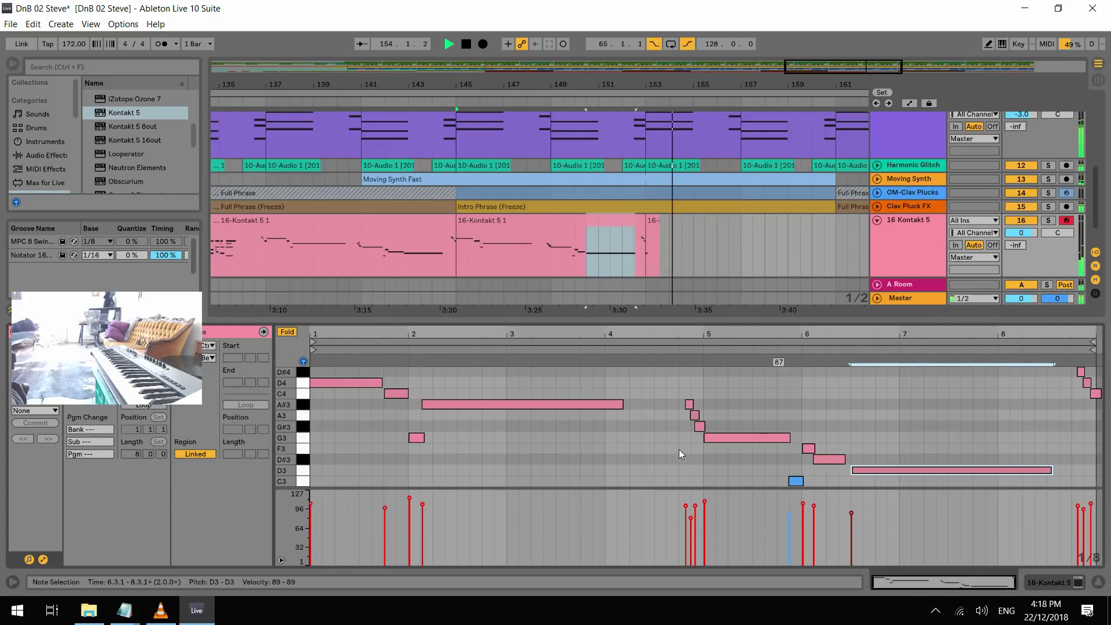
key(space)
Switch the note grid to triplets and try shifting the A#3, A3 and G#3 run before bar 5 earlier
click(653, 439)
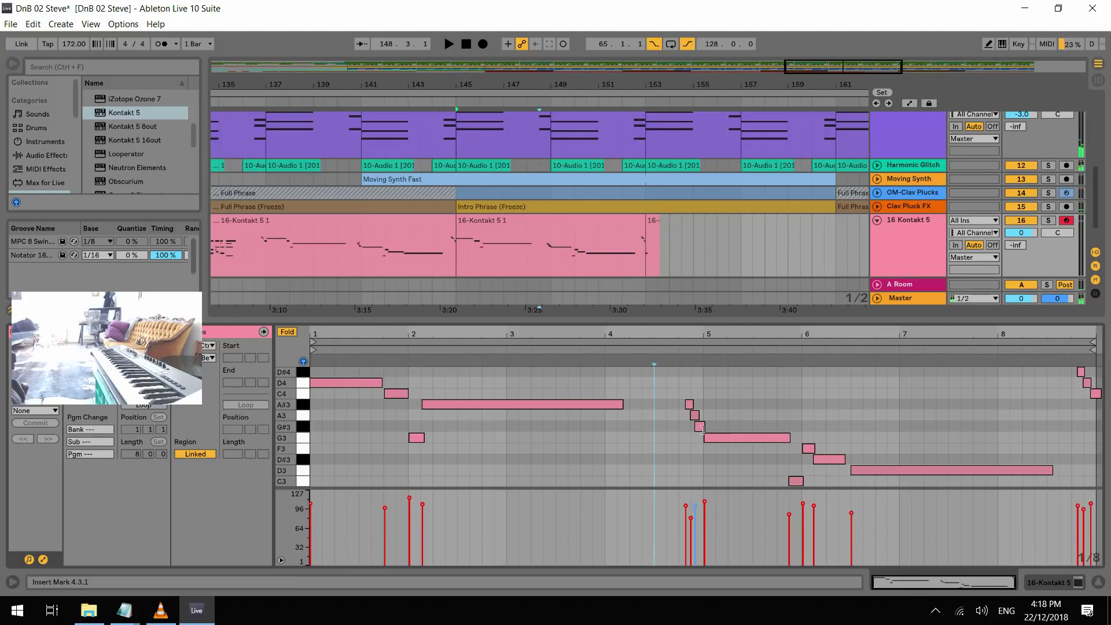
key(ctrl+3)
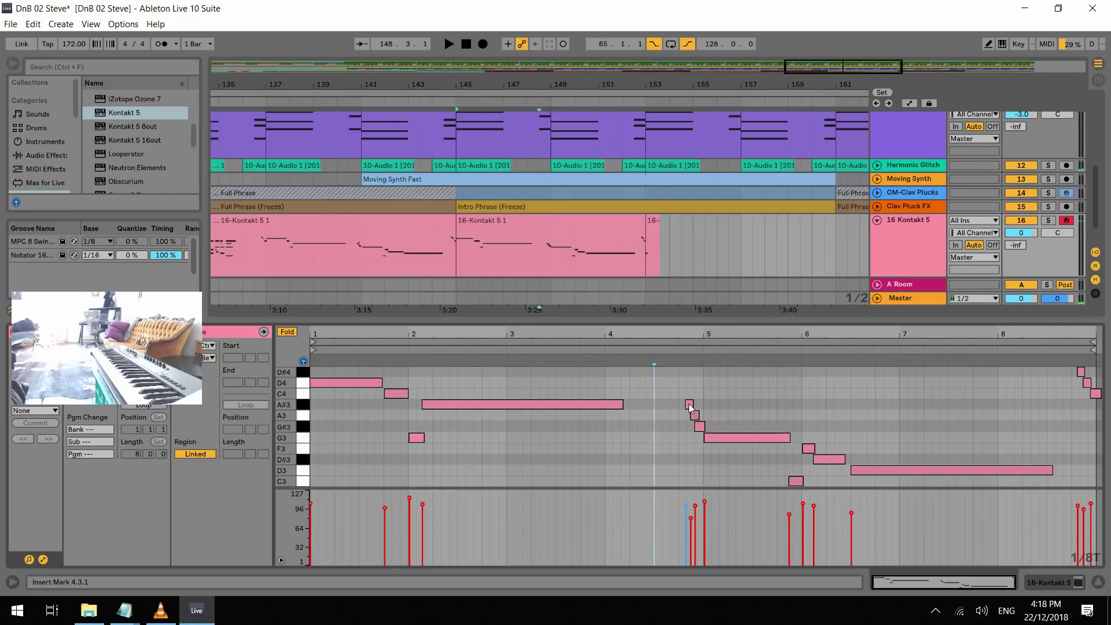
drag(689, 403, 698, 429)
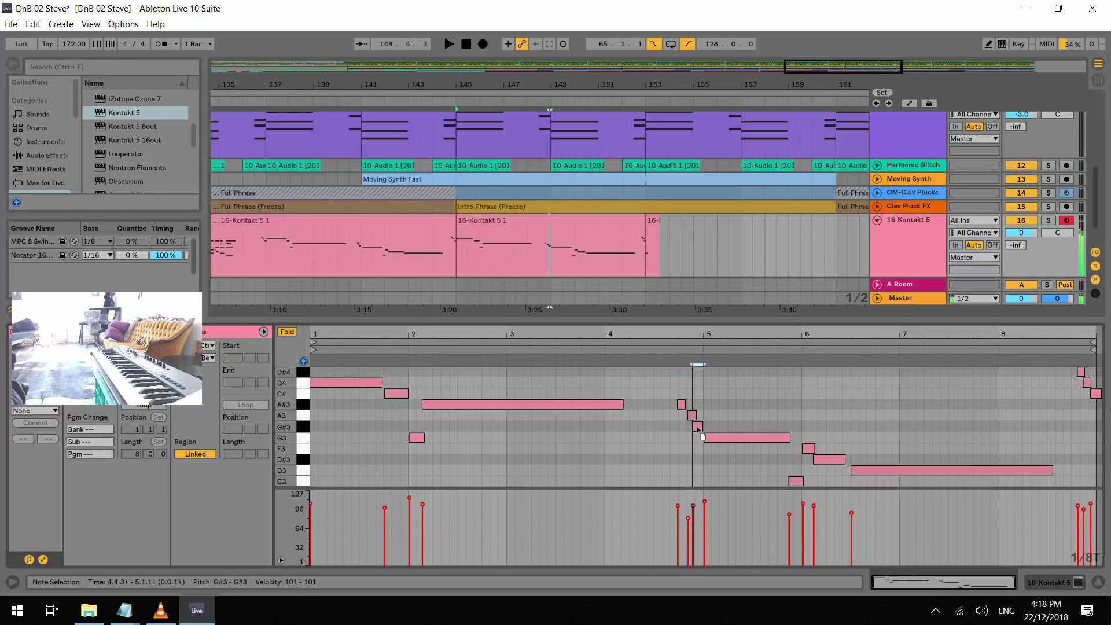
click(692, 415)
click(704, 426)
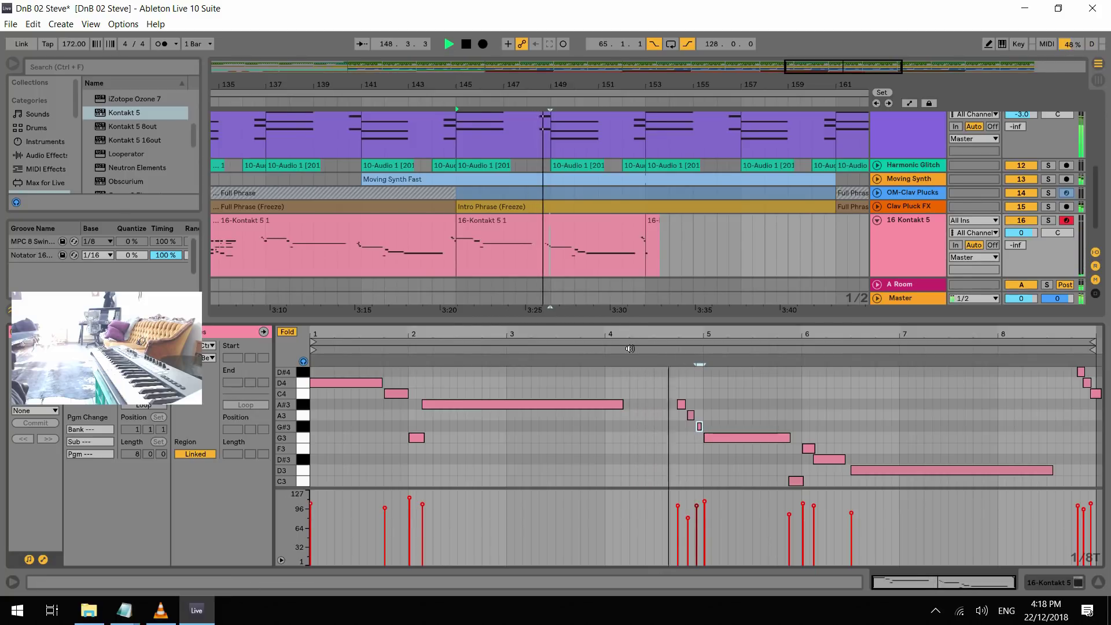
key(space)
key(ctrl+z)
Place the A#3, A3 and G#3 run on the 1/16 triplet grid from 4.4.3, shorten all three notes and audition them
key(plus)
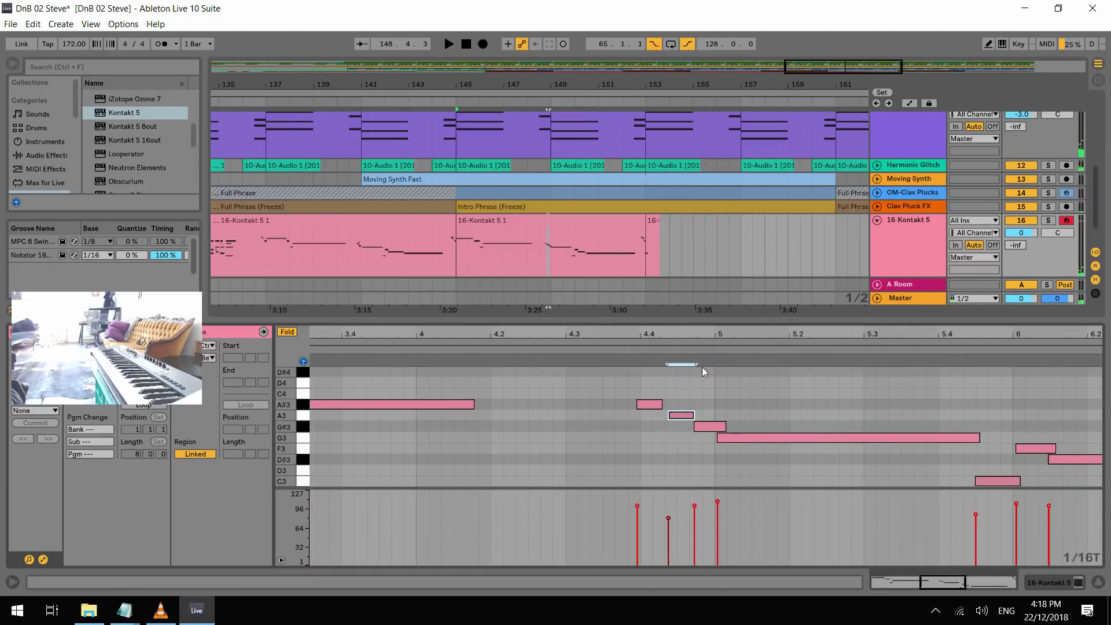
drag(647, 404, 723, 429)
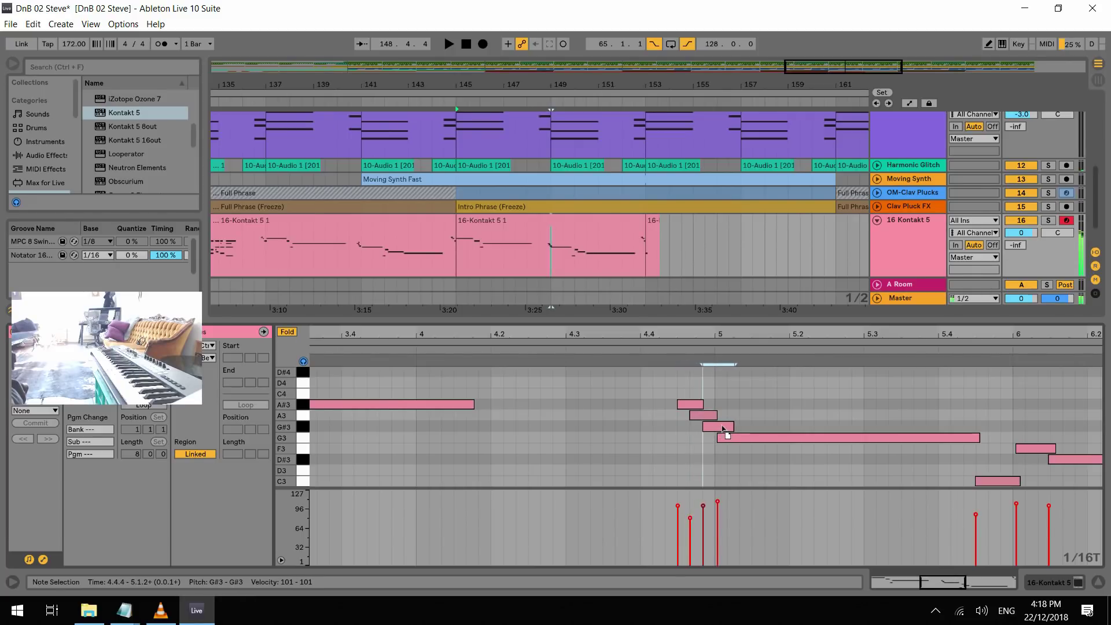
drag(677, 385, 714, 426)
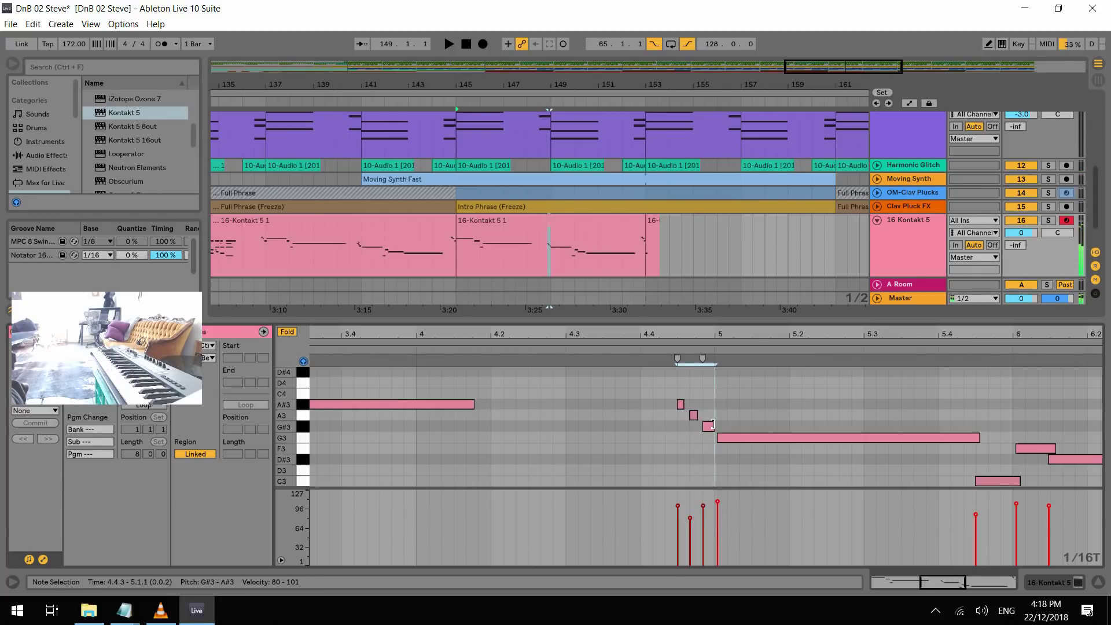
click(592, 345)
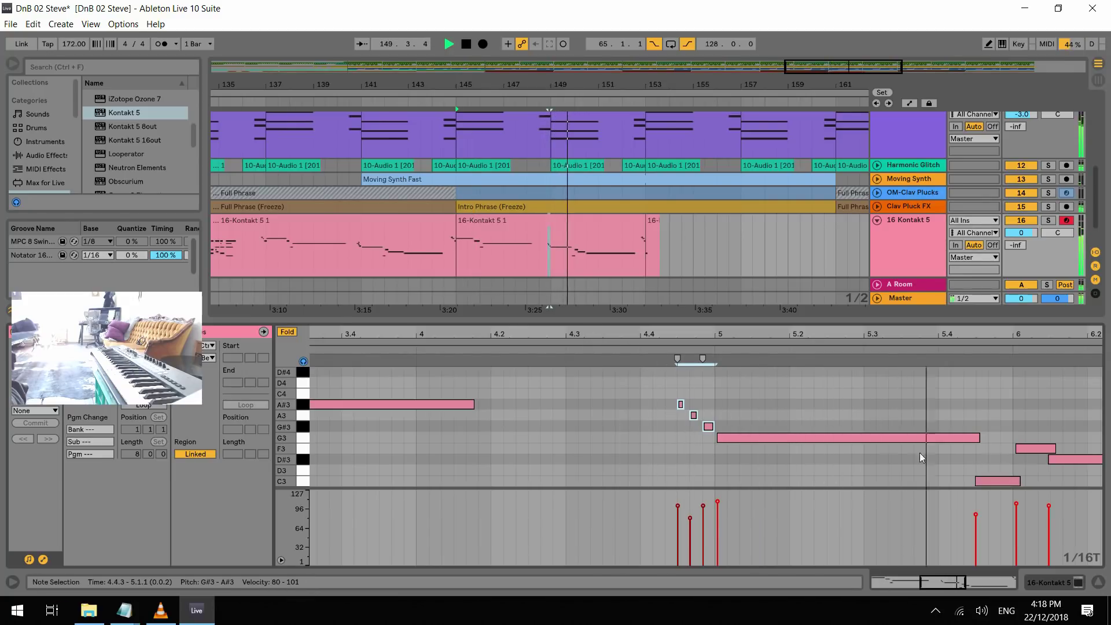
Copy the short A#3 note to C4 at 4.4.2 to start the descending run, and play it back
click(685, 401)
key(space)
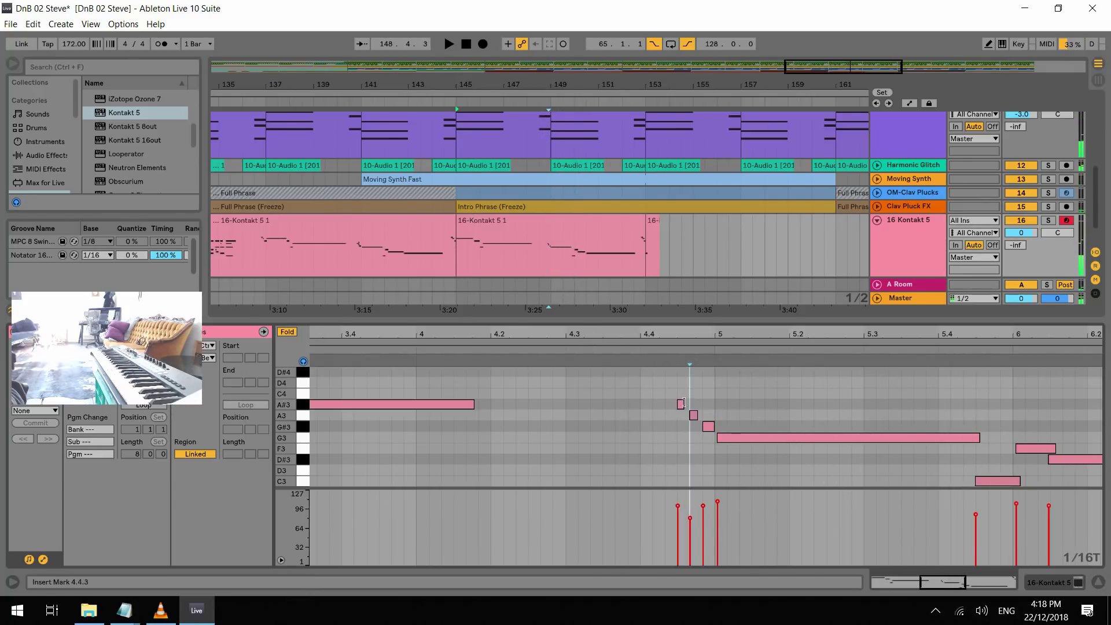
drag(681, 405, 669, 395)
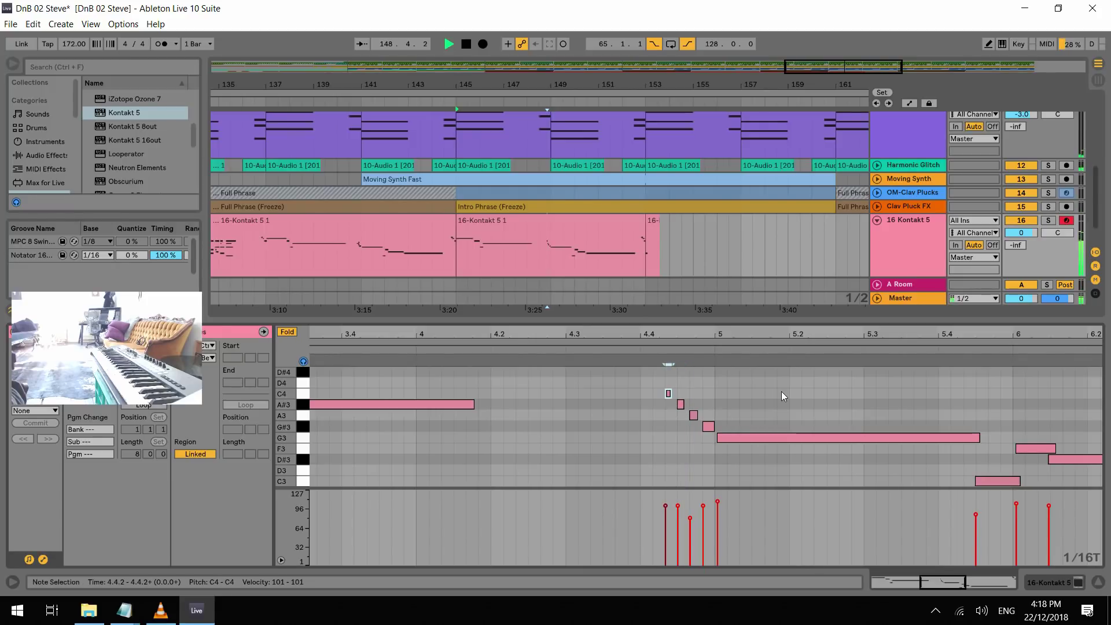
key(space)
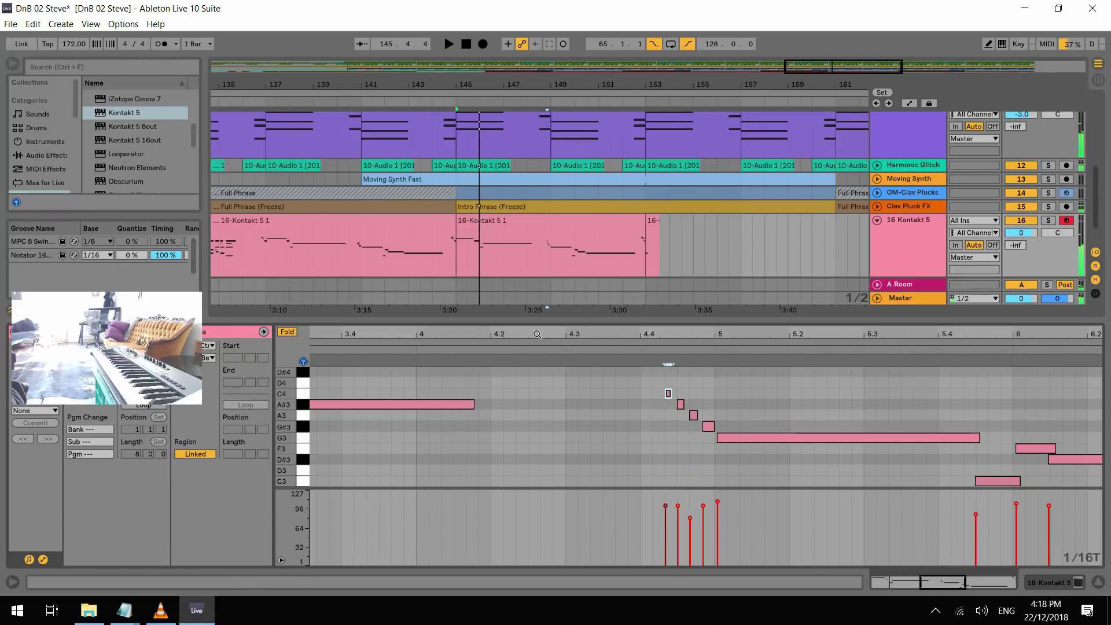
click(524, 348)
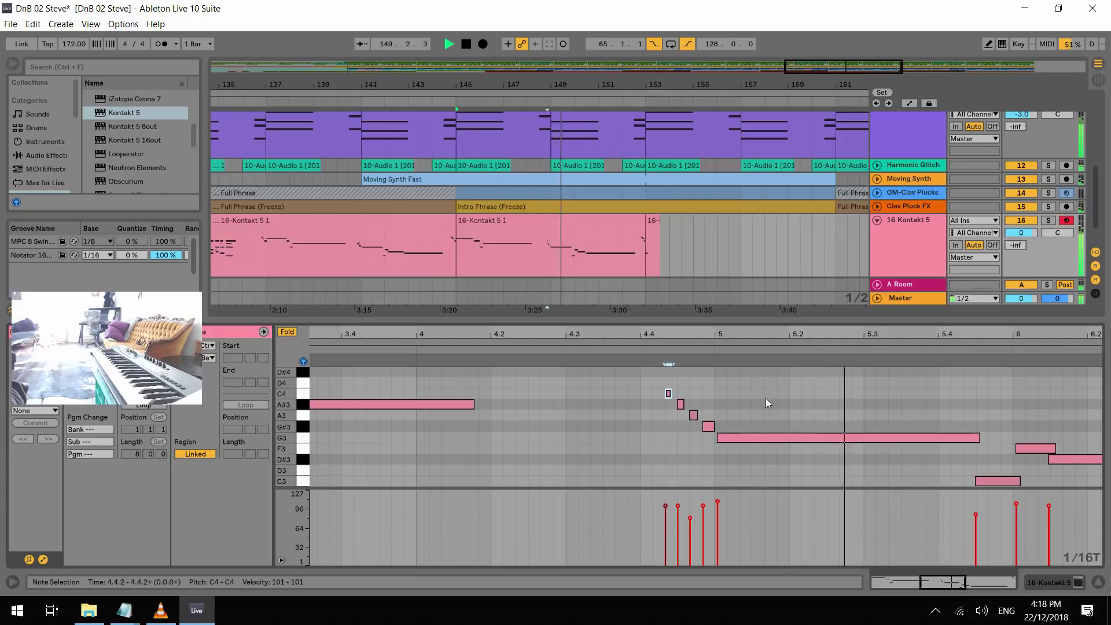
Set the velocity of the short G#3 note and the long G3 note after it to 97, and audition them
key(space)
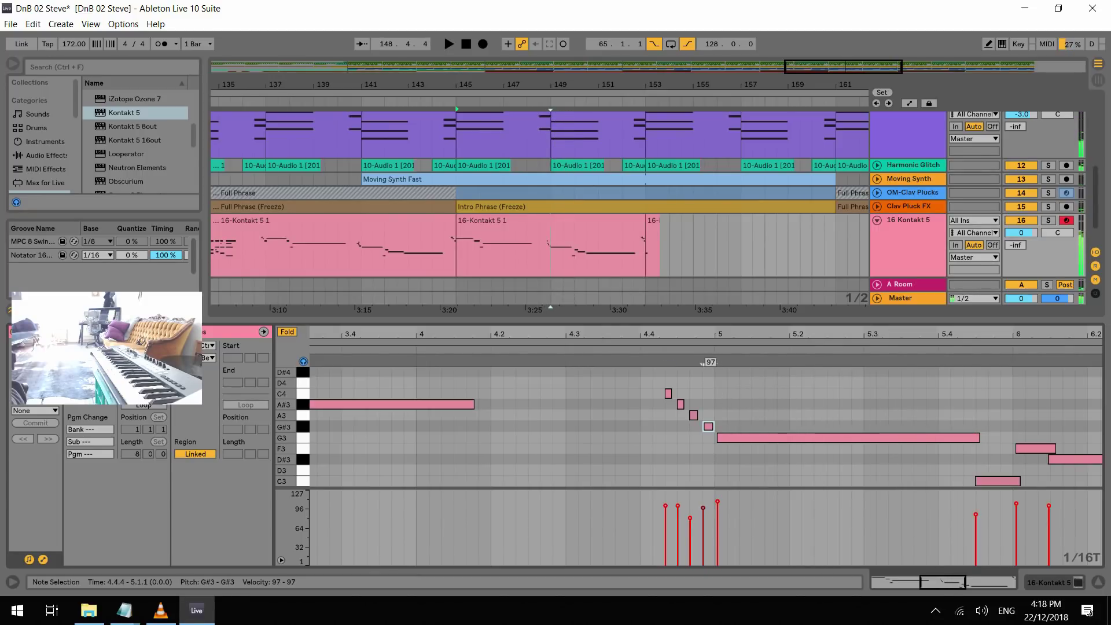
click(718, 506)
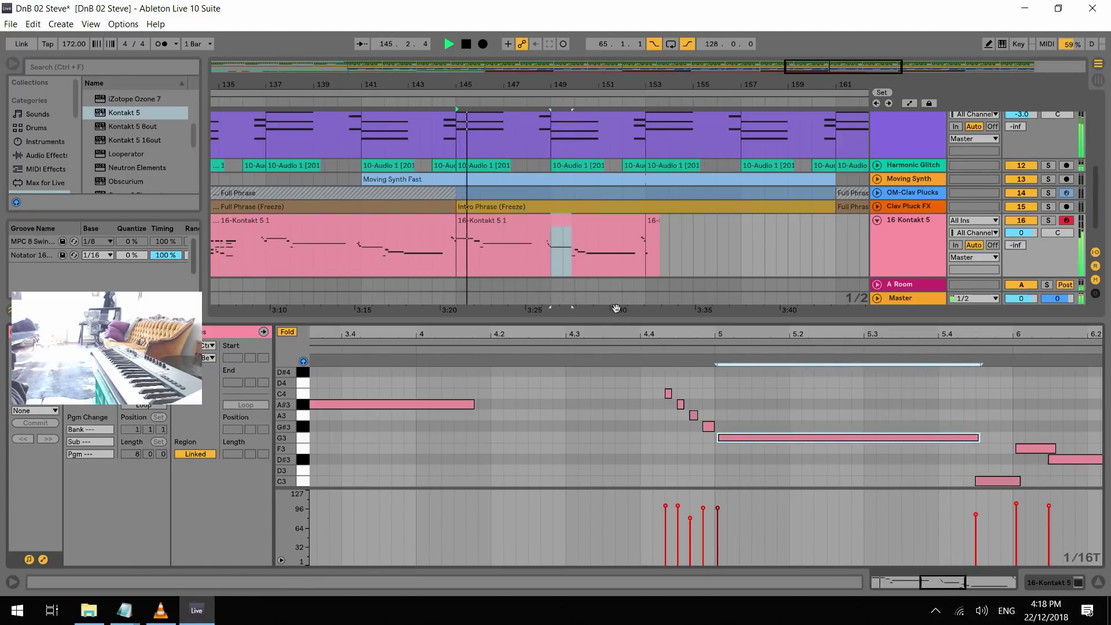
click(597, 354)
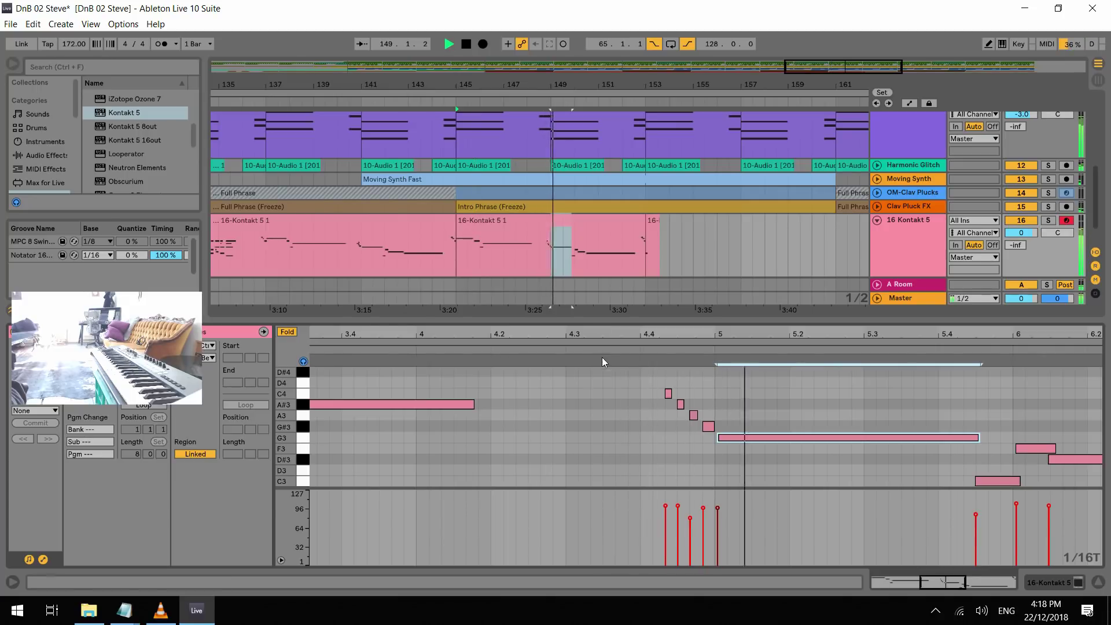
Move the long G3 note slightly earlier to start exactly at 5.1.1, and audition the change
key(space)
click(738, 456)
click(738, 438)
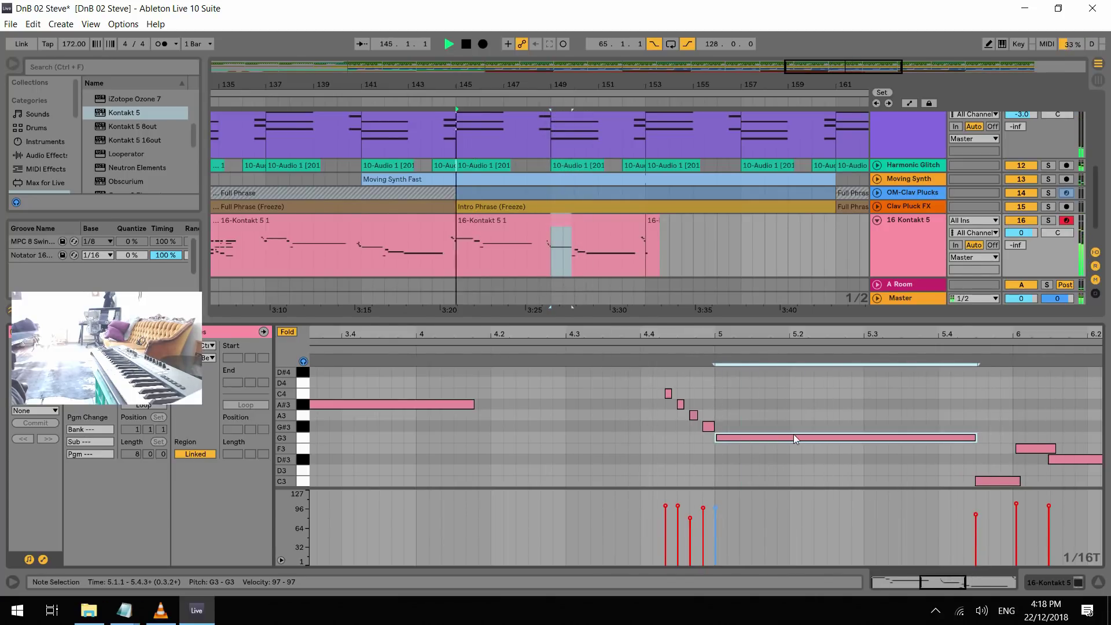
click(617, 347)
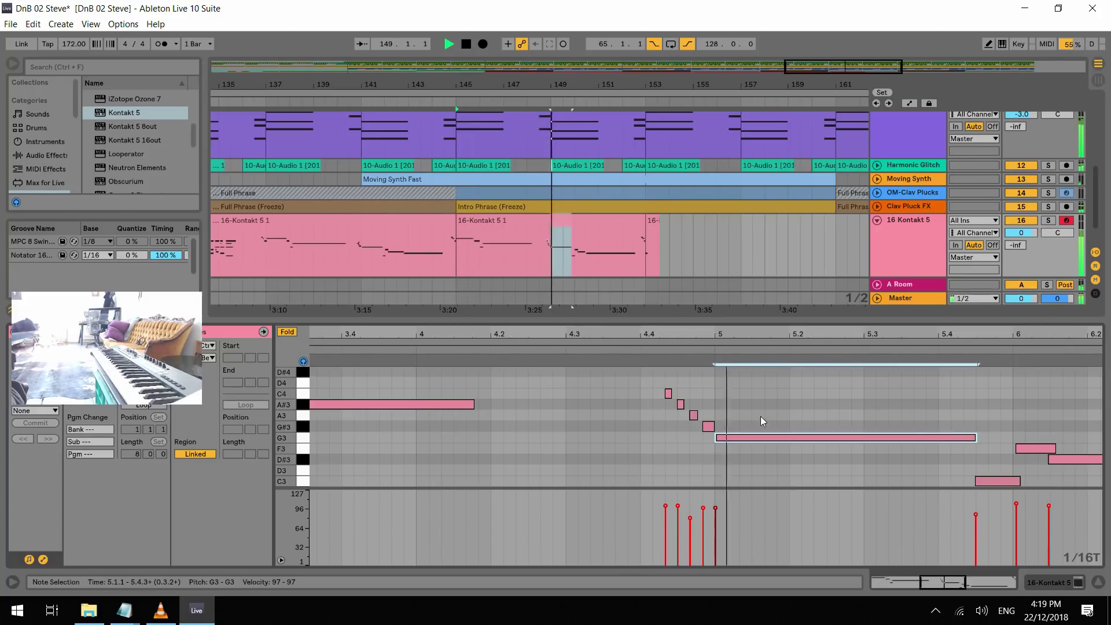
Shorten the D#4, D4 and C4 notes at the end of bar 8, ending the C4 at the clip end, and play back
drag(453, 335, 1084, 469)
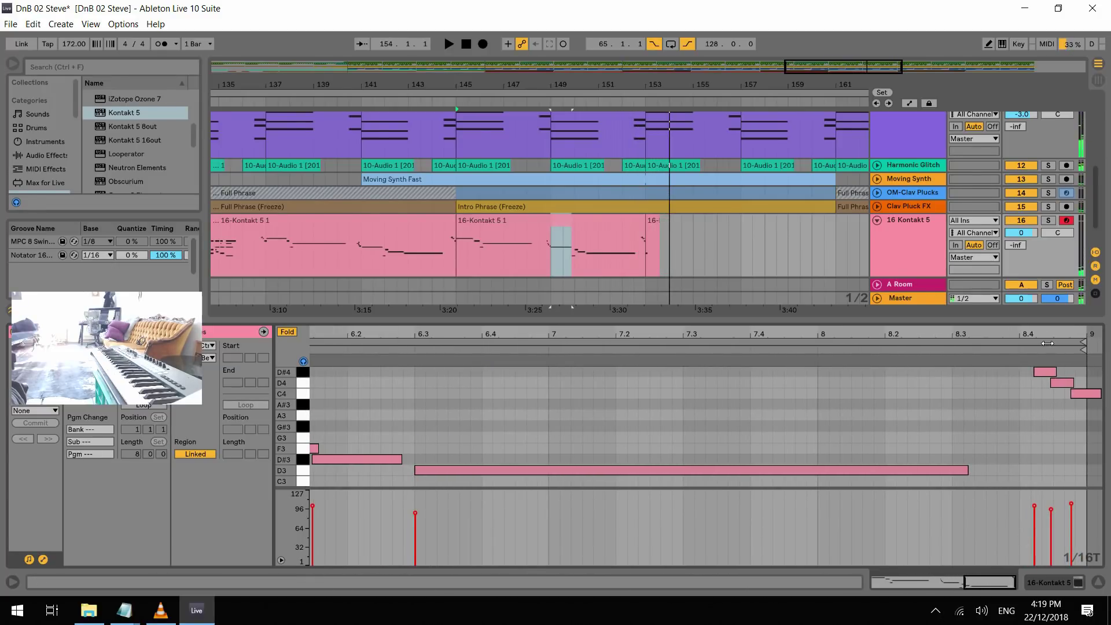
drag(1044, 332, 1042, 370)
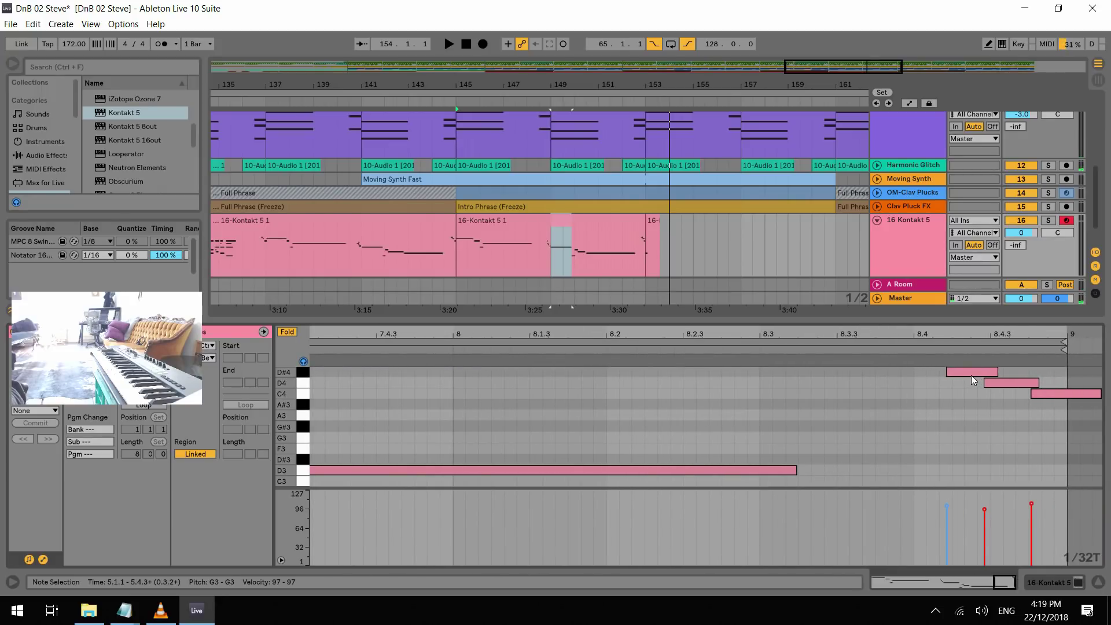
drag(1053, 420, 976, 363)
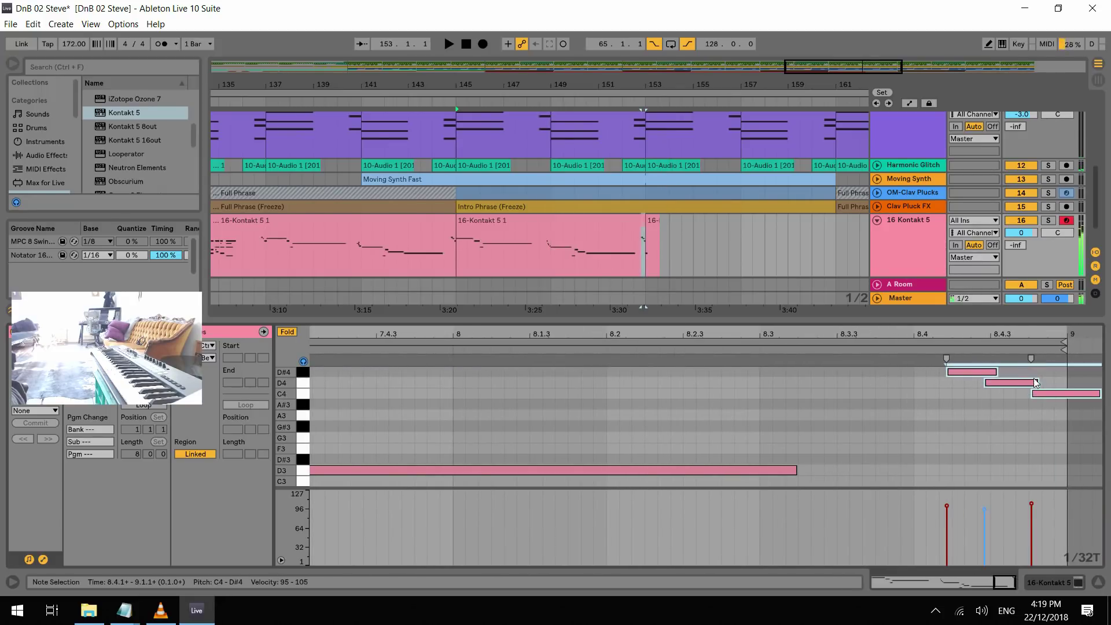
drag(1040, 380, 1016, 380)
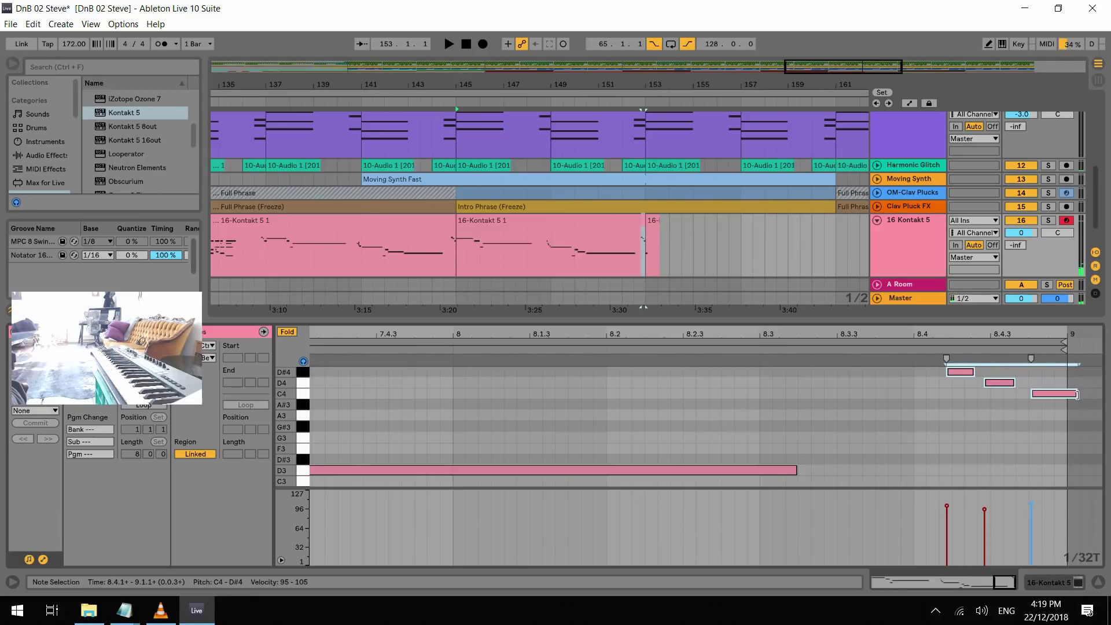
click(1040, 393)
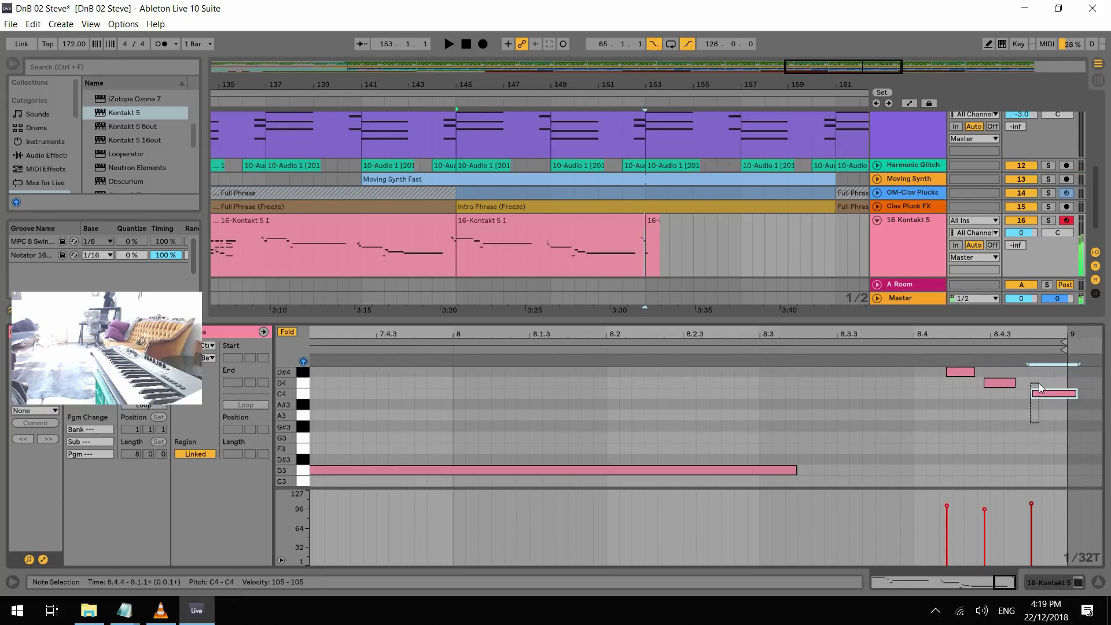
drag(1076, 394, 1064, 394)
key(space)
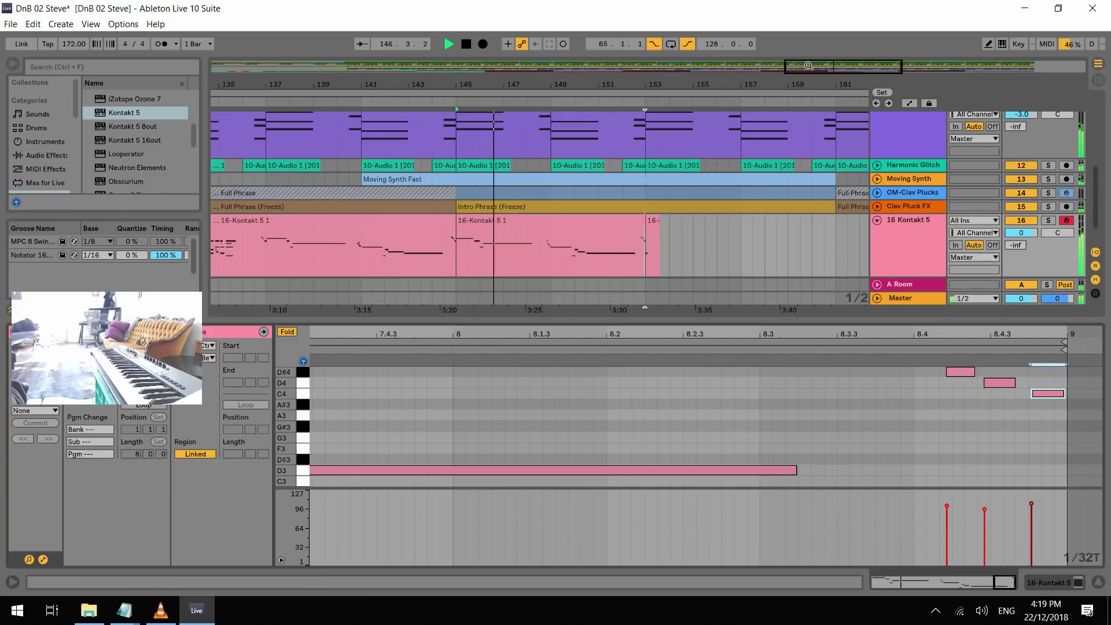
Set the velocity of the short G3 note at 2.1.1 to 95 in the bar 145–153 clip, and play it back
click(496, 221)
key(space)
click(870, 470)
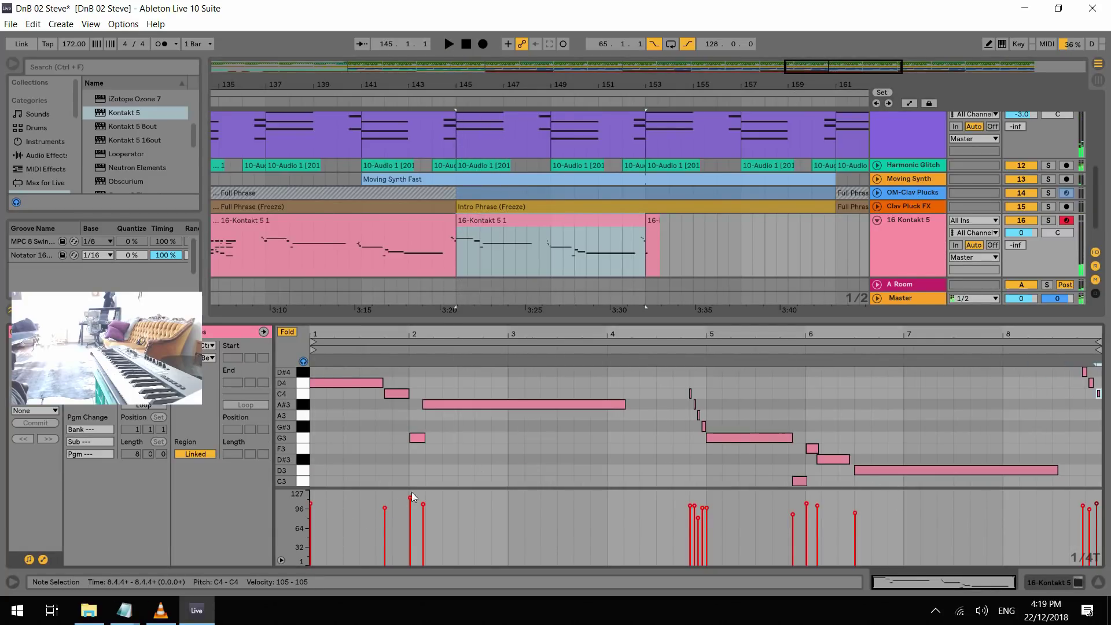
key(space)
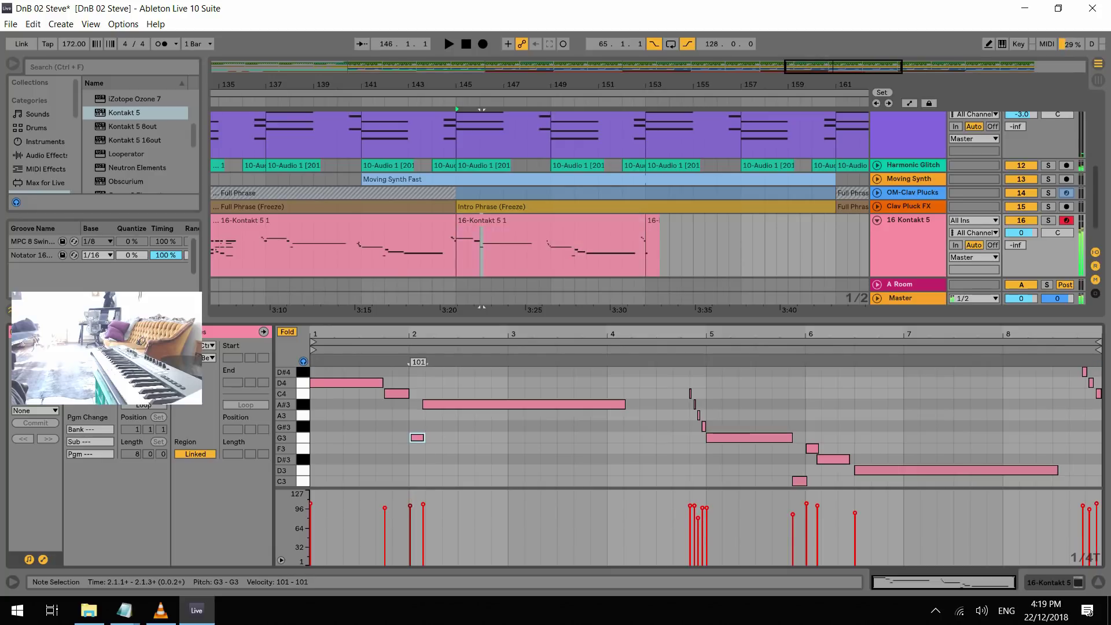
key(space)
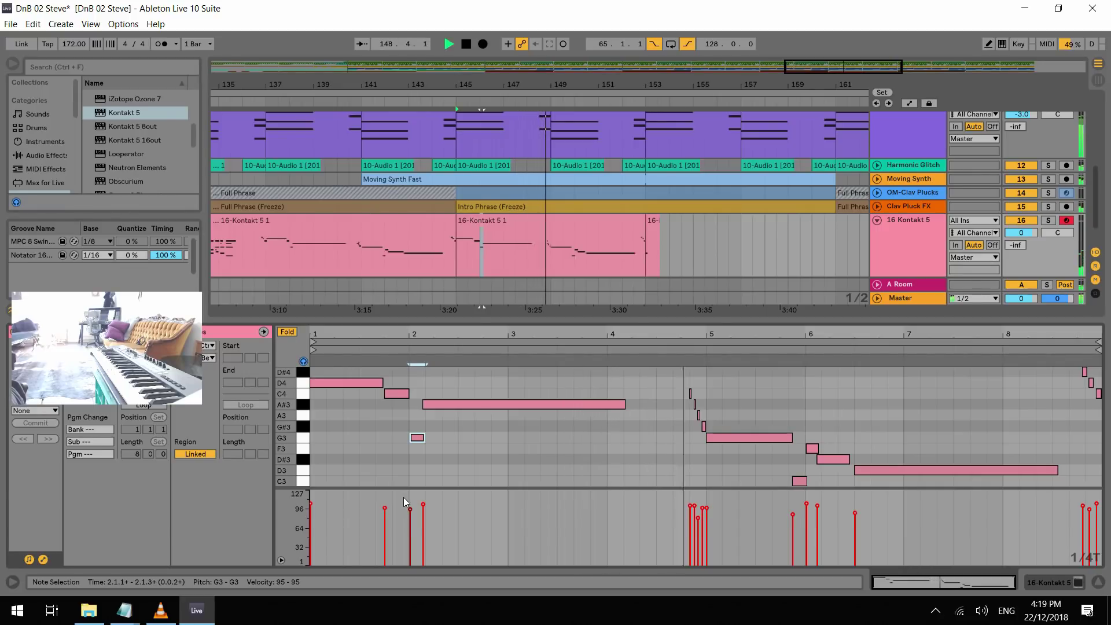
key(space)
Stretch the four-note descending run before bar 5 so that it starts slightly earlier, in 4.4.1, and audition it
drag(703, 335, 703, 431)
drag(653, 359, 644, 359)
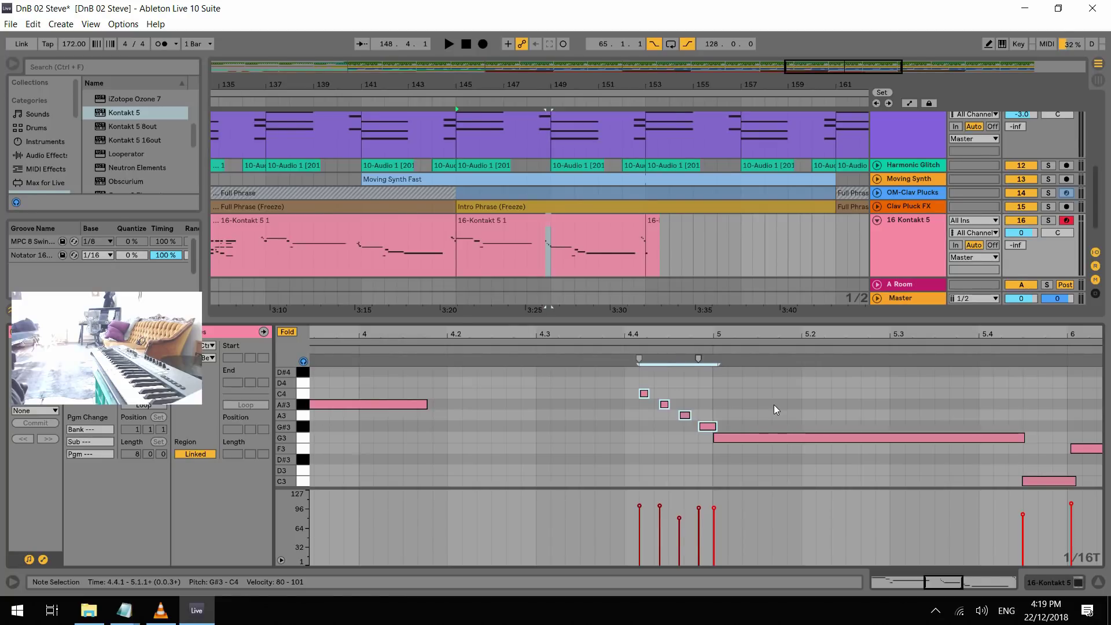
click(644, 393)
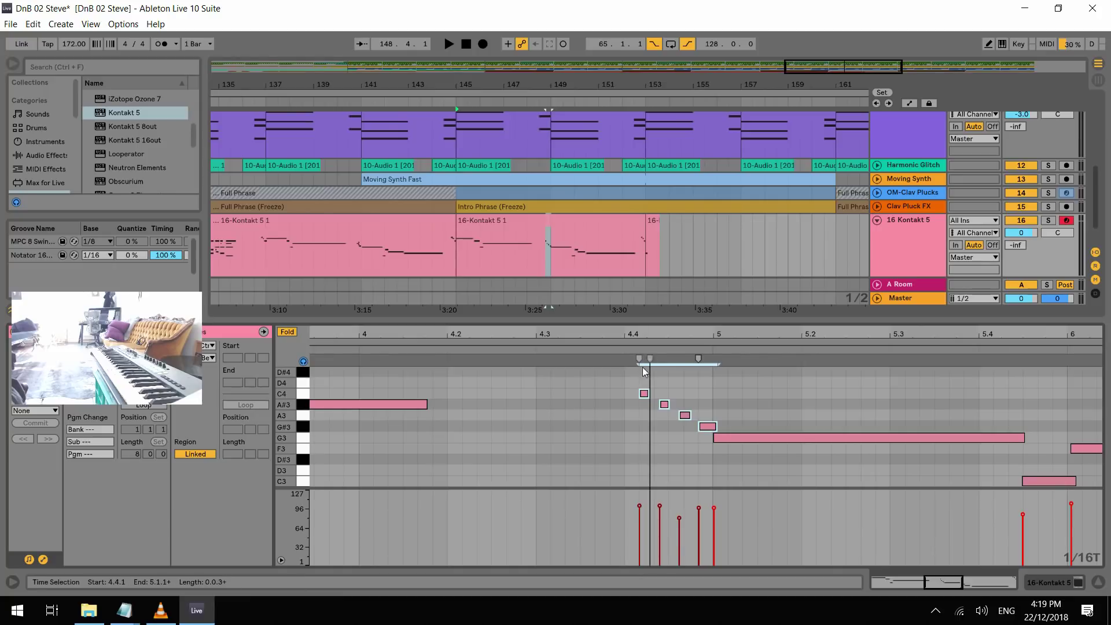
click(623, 406)
key(space)
click(537, 348)
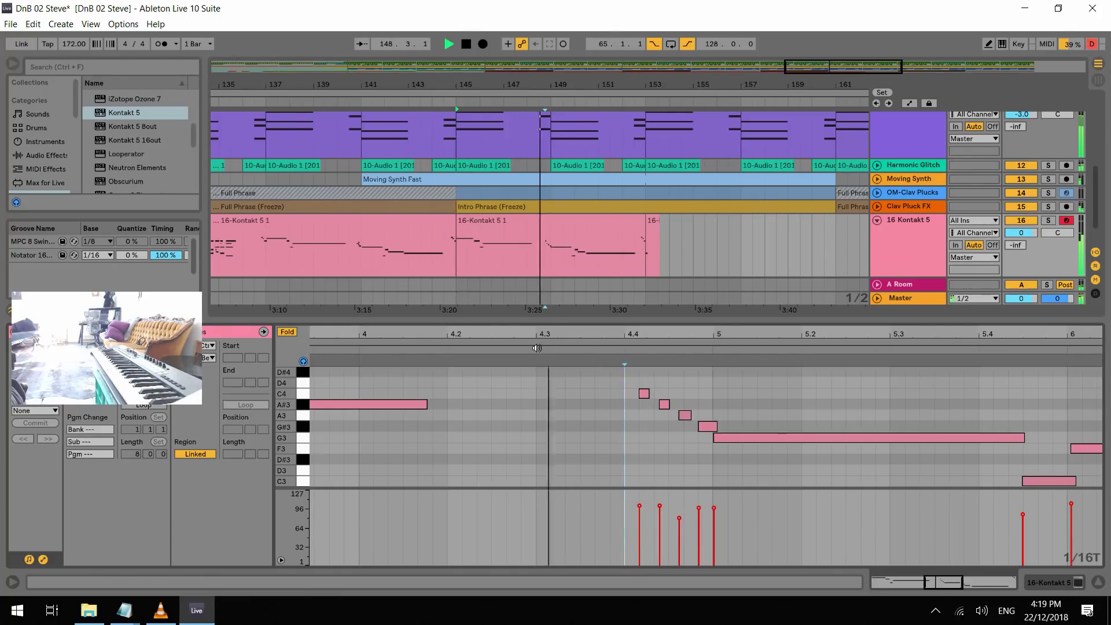
key(space)
Delete the C4 note that opens the descending run before bar 5, and audition the result
click(644, 393)
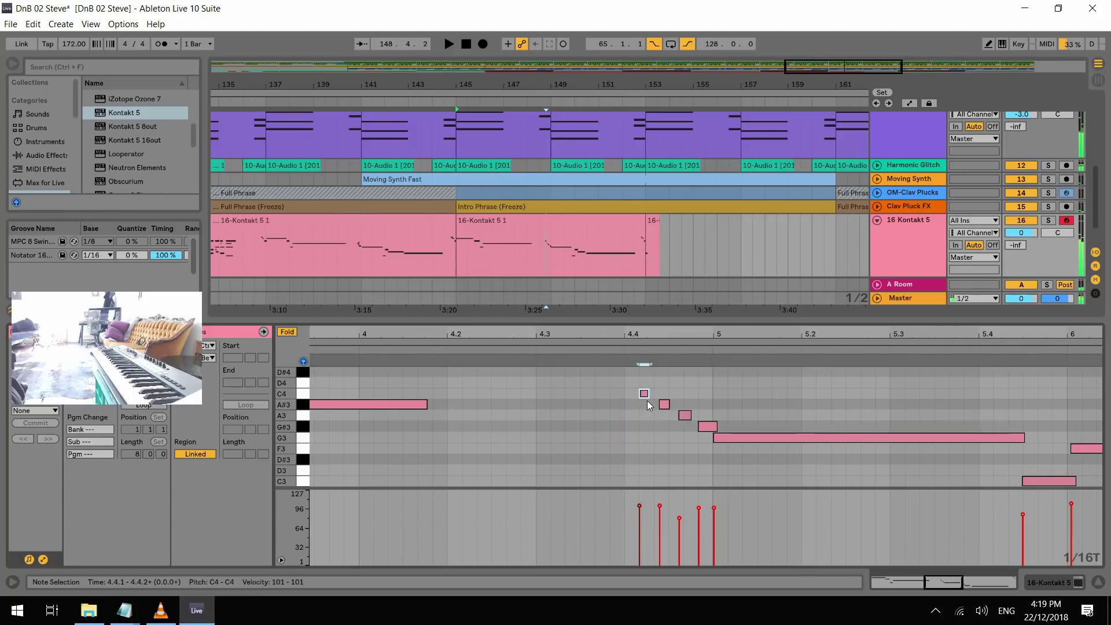
key(Delete)
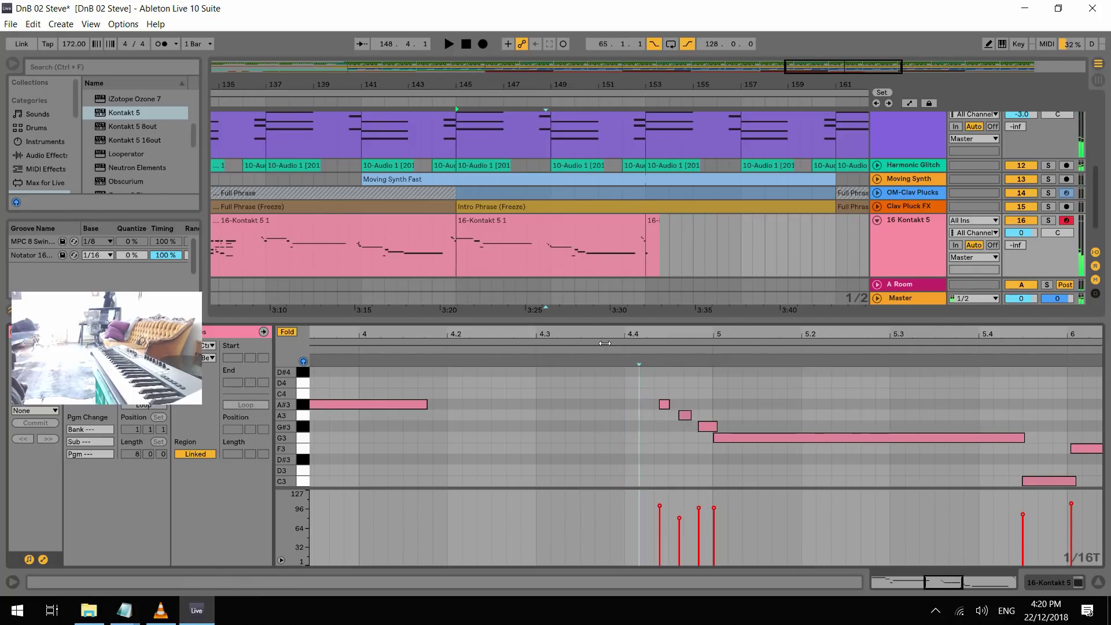
click(536, 353)
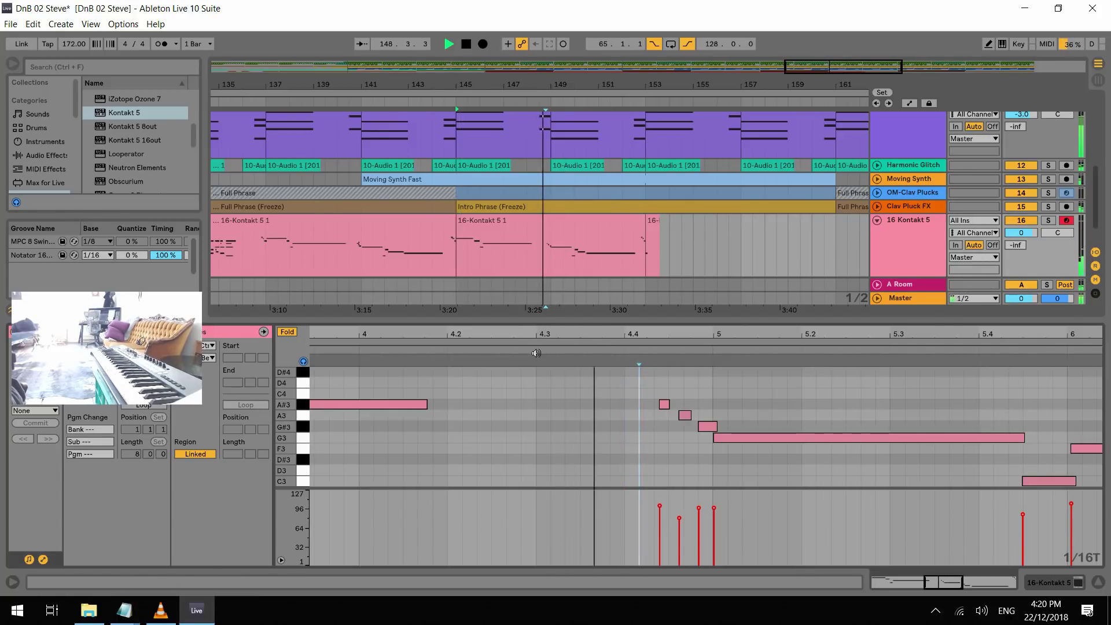
key(space)
Shorten the G#3 note at 4.4.4 to a tiny grace note, and play the whole clip back
click(706, 426)
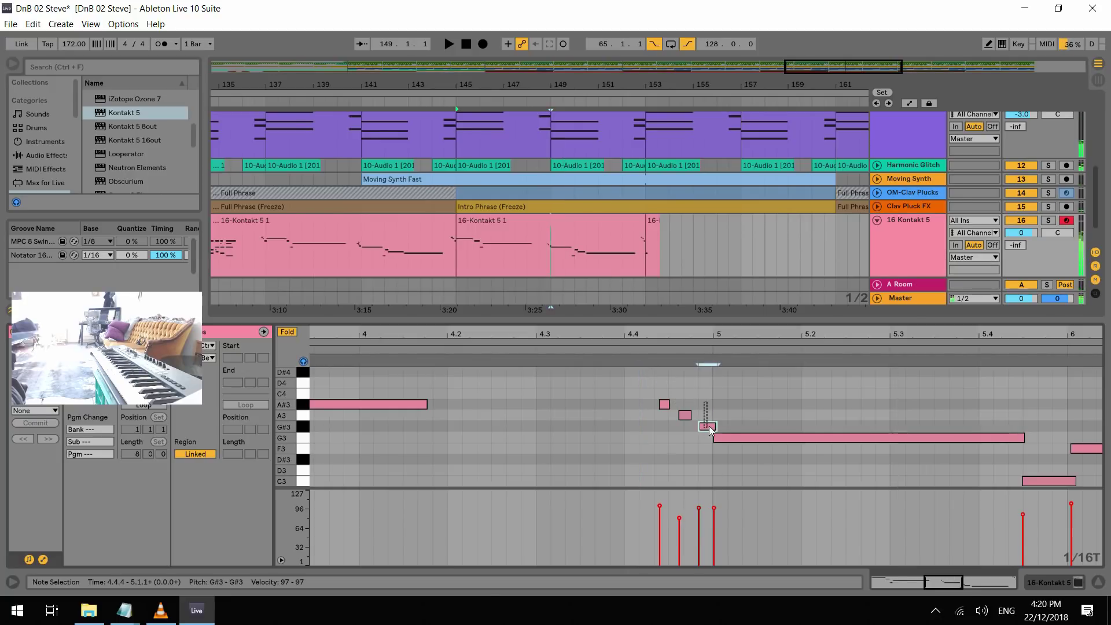
click(608, 354)
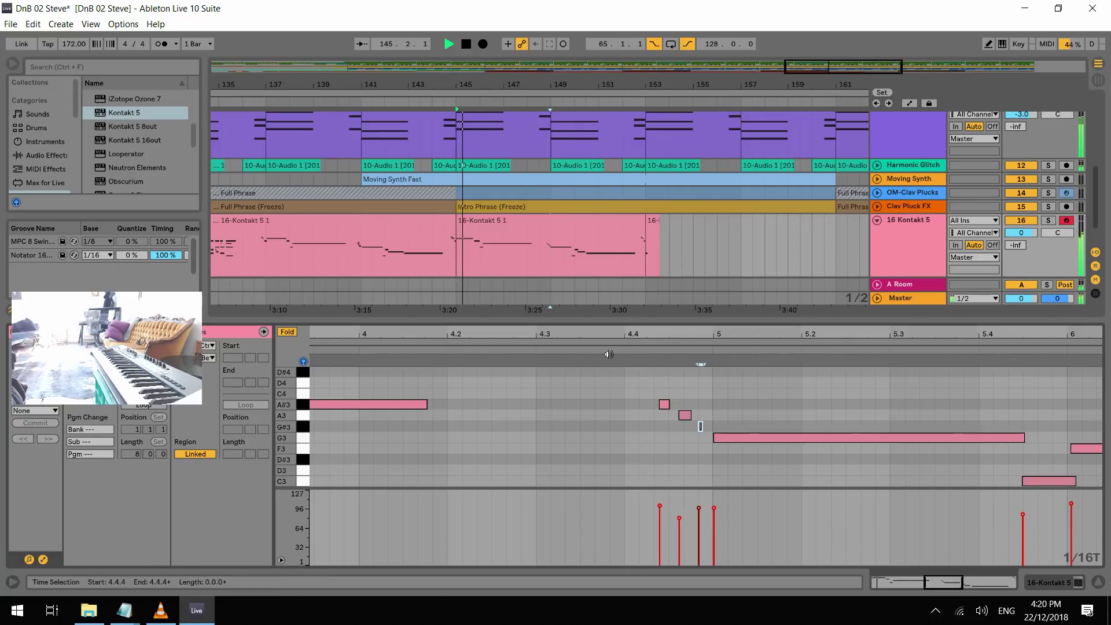
click(700, 427)
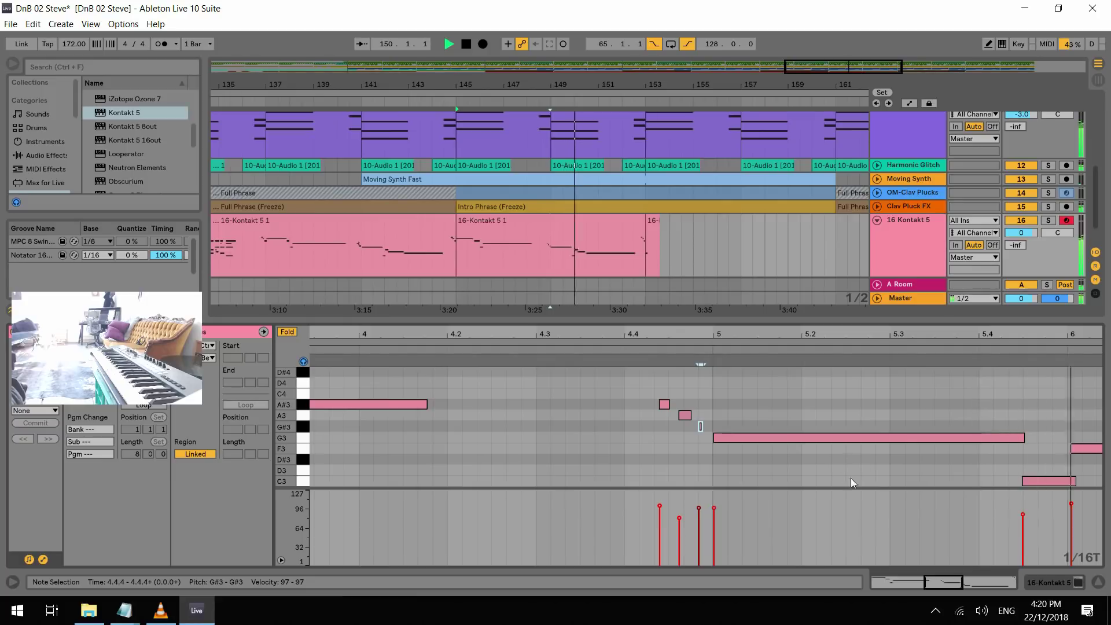
drag(929, 581, 835, 227)
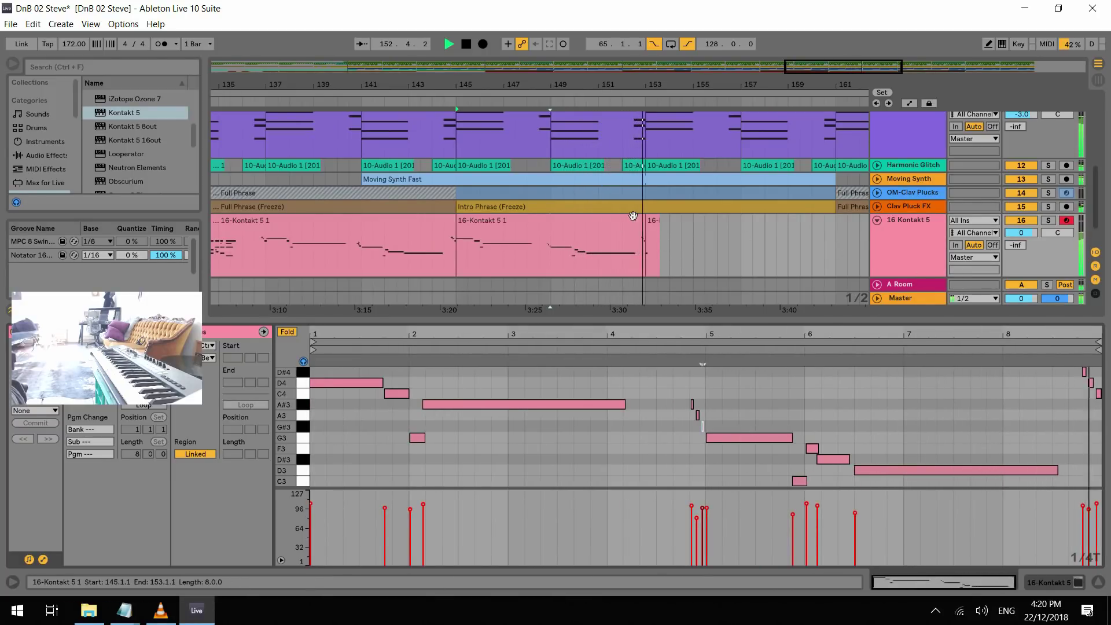
Stop playback and delete the short leftover Kontakt clip starting at 153.1.1
click(652, 222)
key(space)
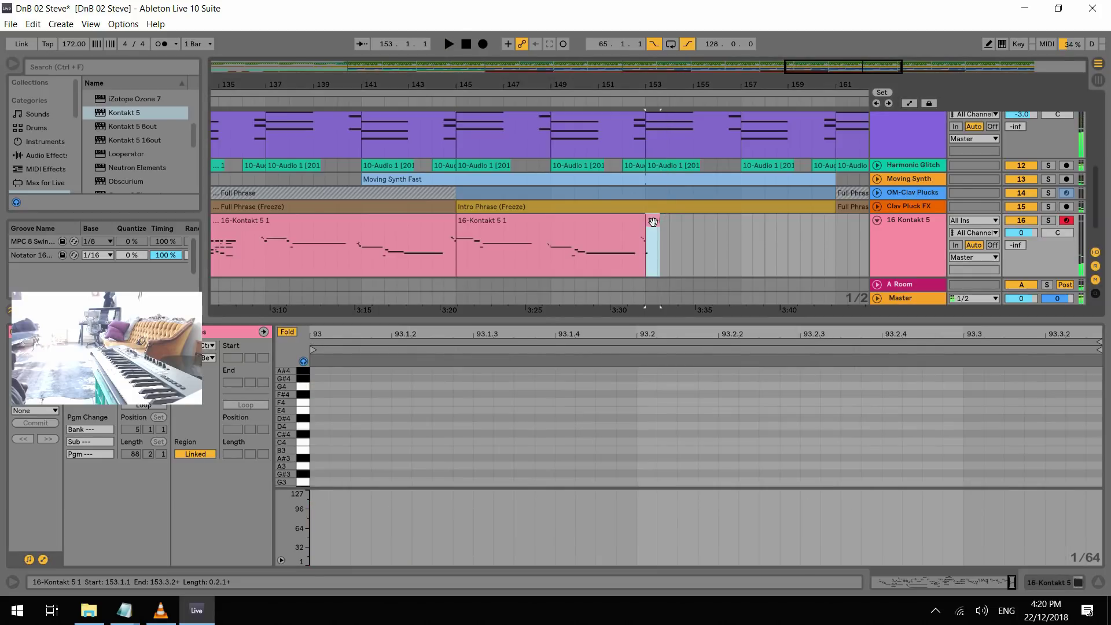
key(minus)
key(minus)
key(minus)
key(minus)
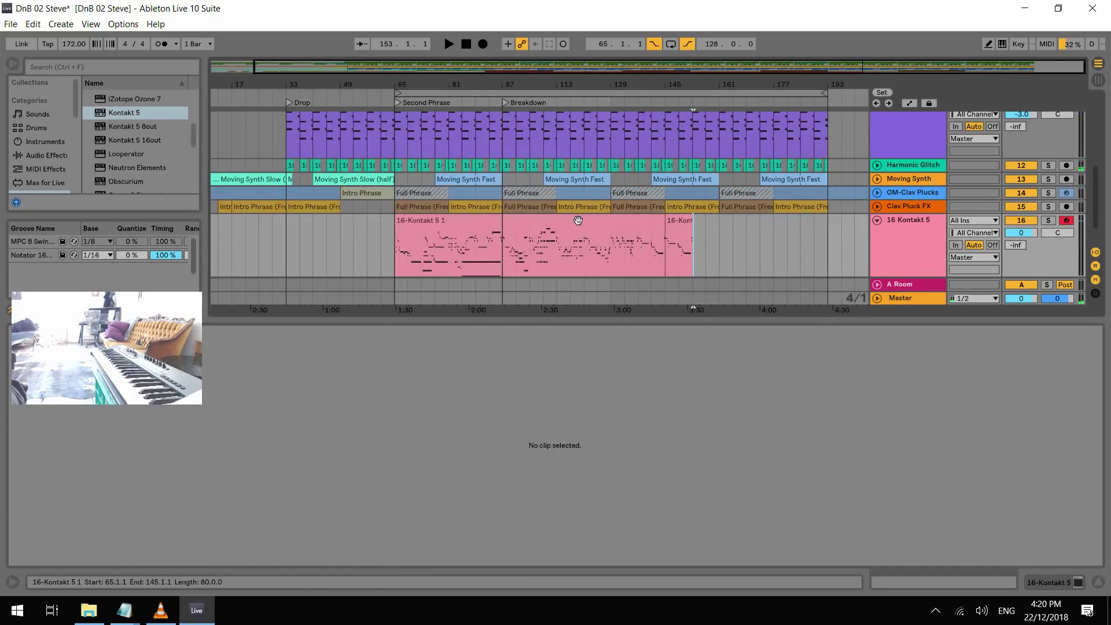
Listen through the long recorded Kontakt clip in the second phrase from bars 65, 85 and 89
click(621, 221)
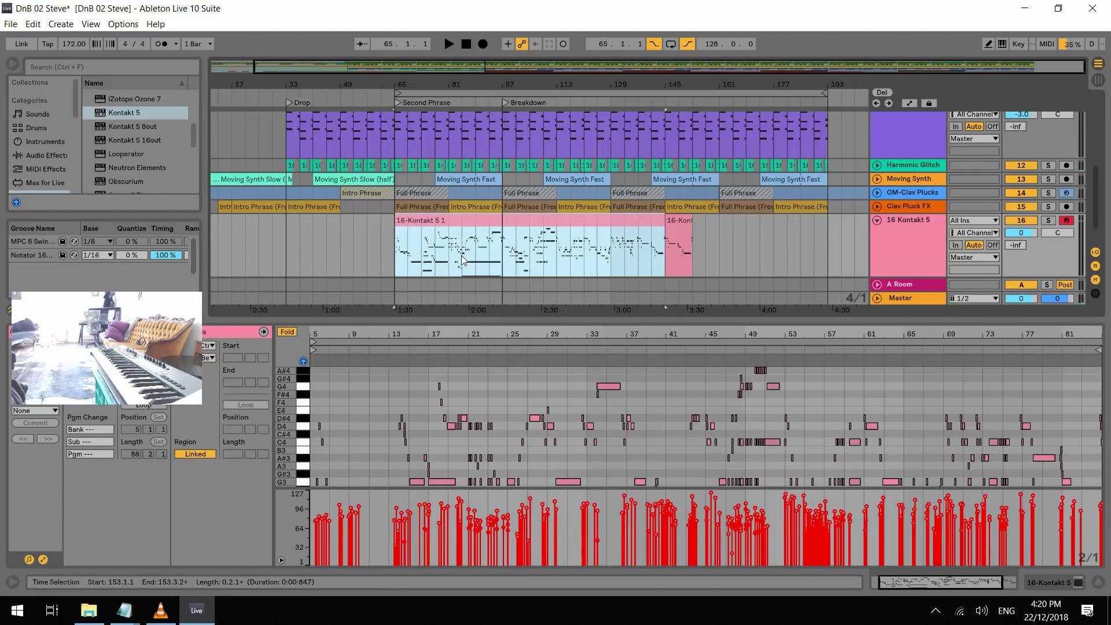
click(397, 254)
key(space)
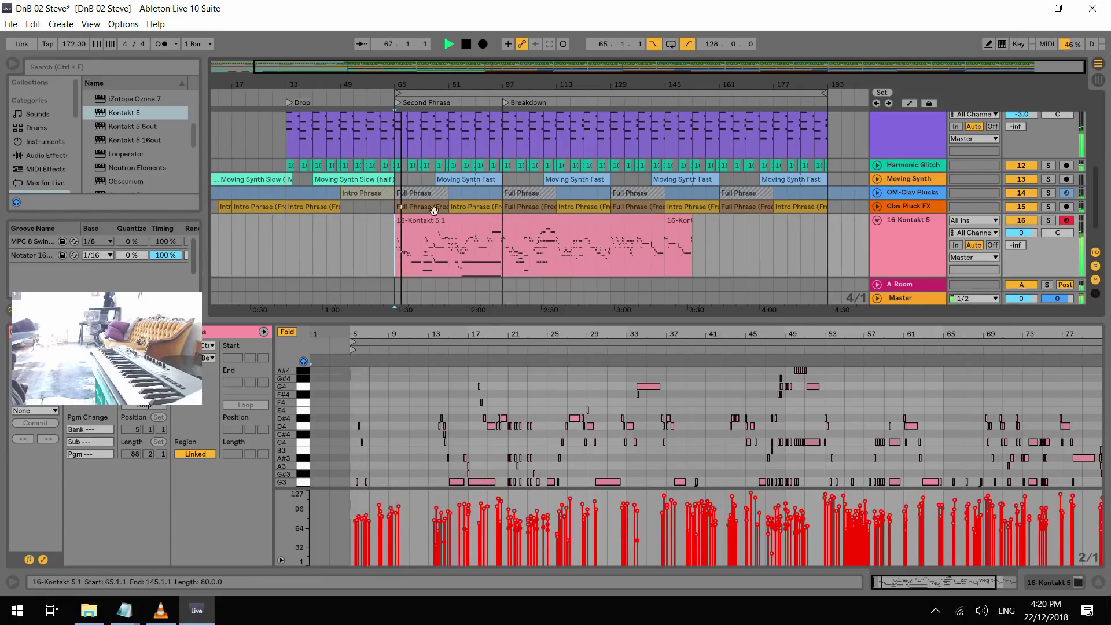
drag(495, 72, 515, 166)
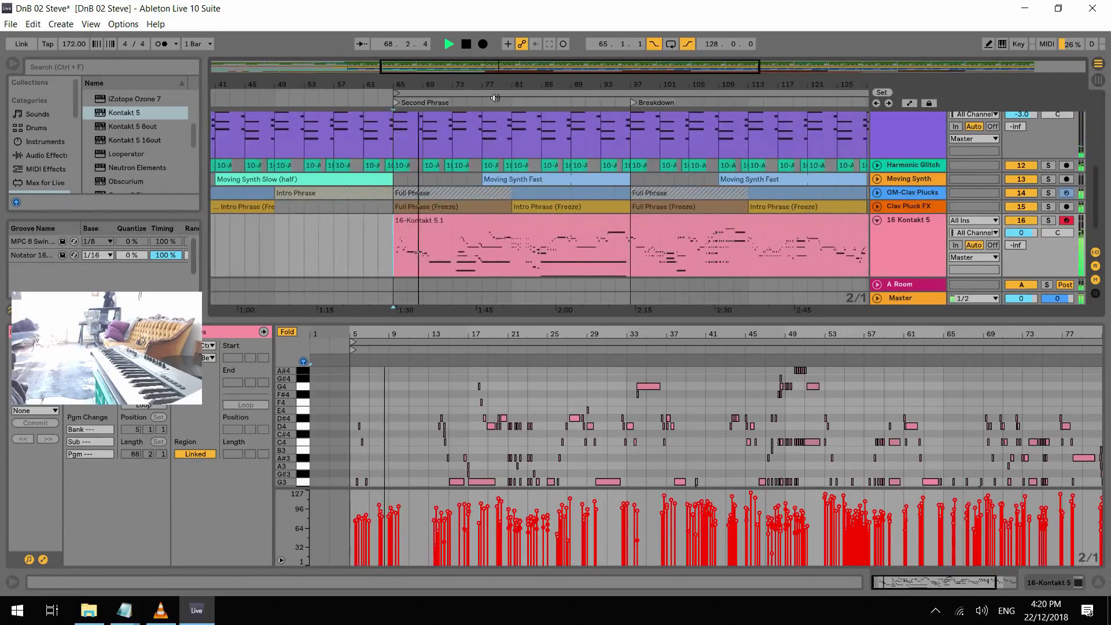
click(512, 255)
click(543, 258)
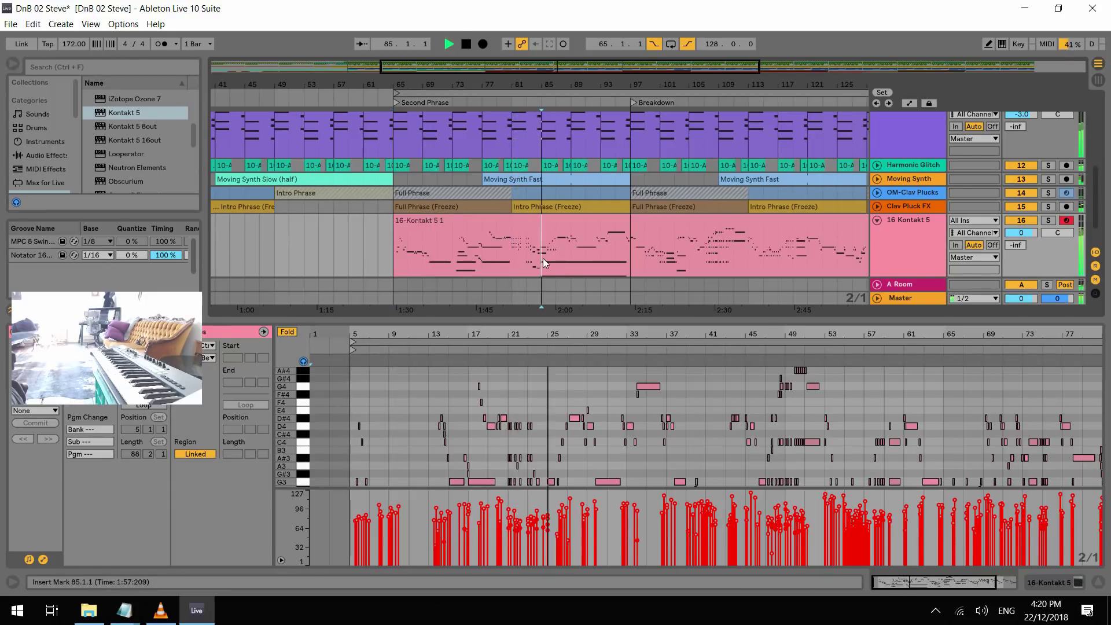
click(571, 253)
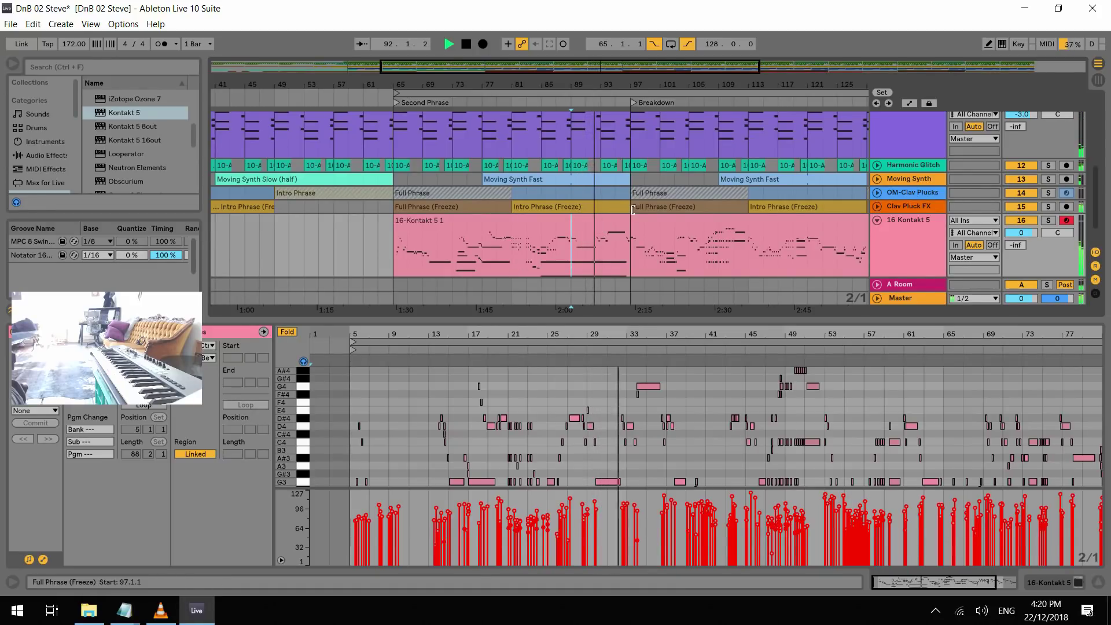
scroll(589, 106, down, 2)
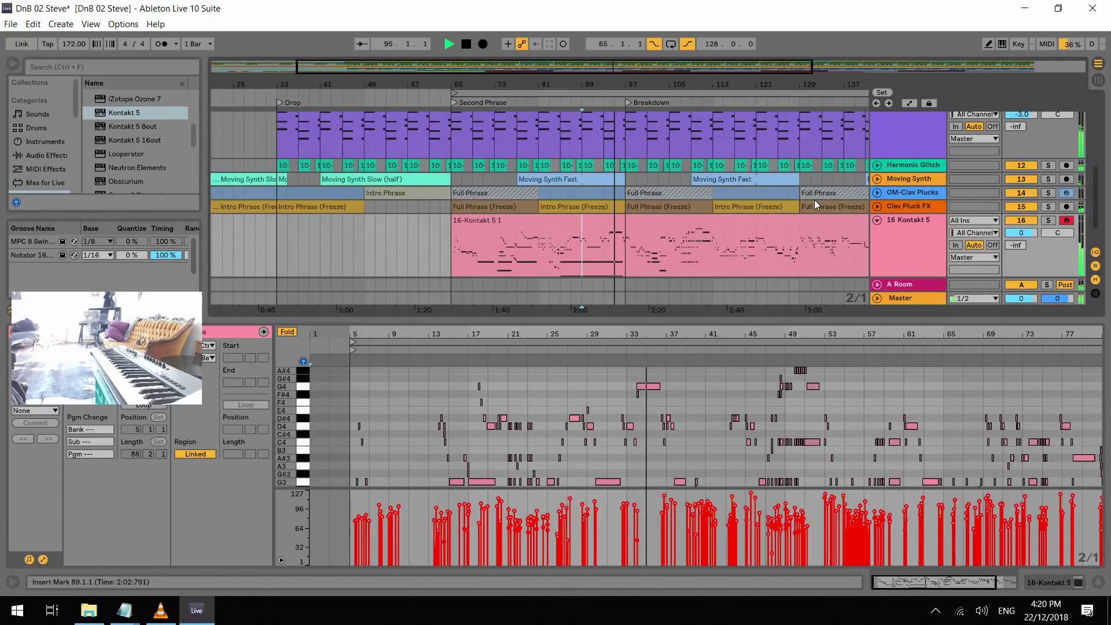
key(space)
Copy the edited Kontakt clip from bar 145 to the start of the second phrase at 65.1.1, and play it
key(minus)
key(minus)
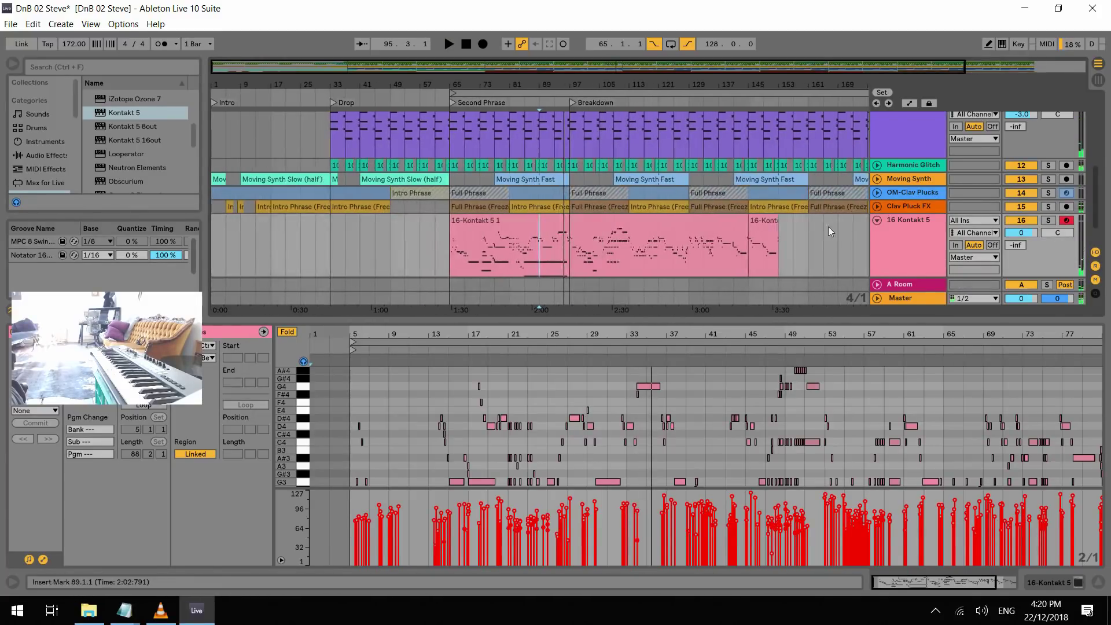
click(761, 226)
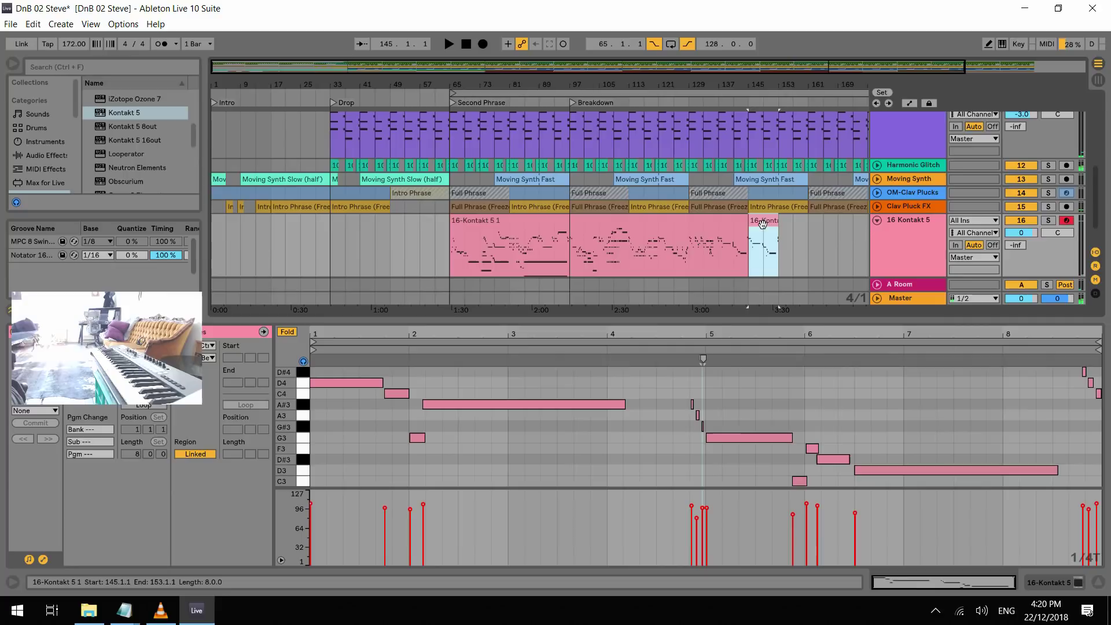
click(450, 248)
key(ctrl+v)
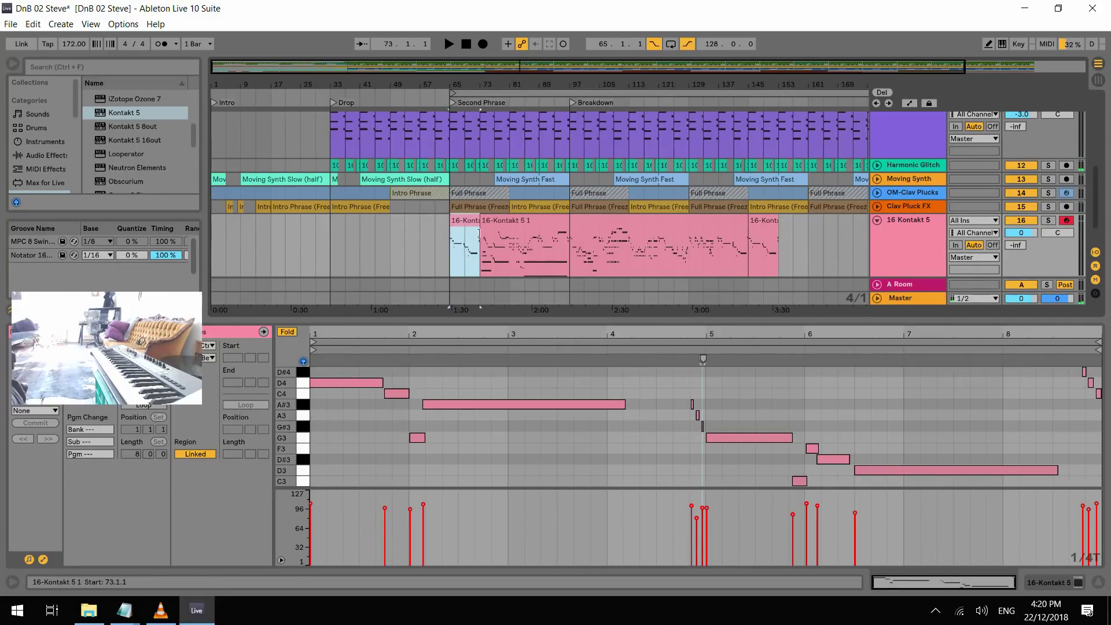
click(449, 258)
key(space)
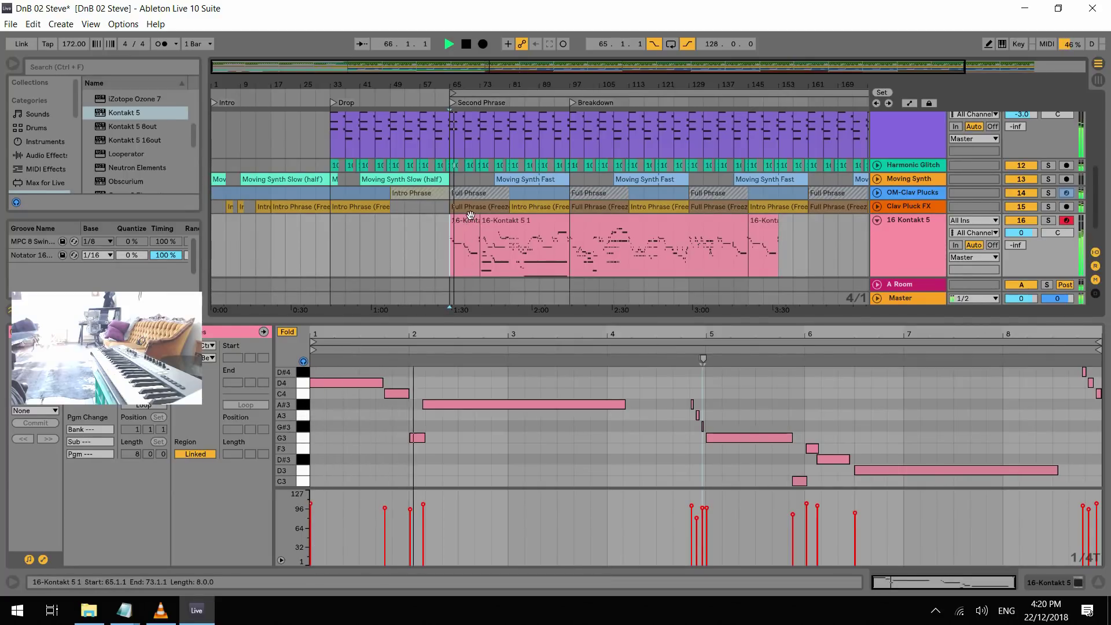
Duplicate the eight-bar Kontakt clip three times so that it fills the second phrase up to bar 97
click(521, 225)
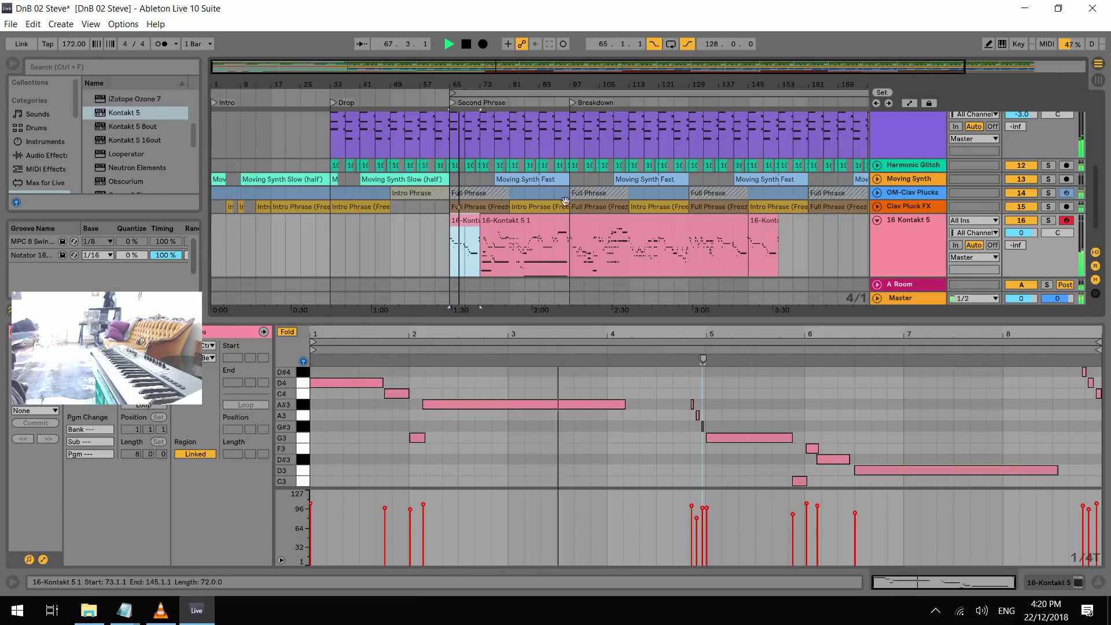
key(ctrl+d)
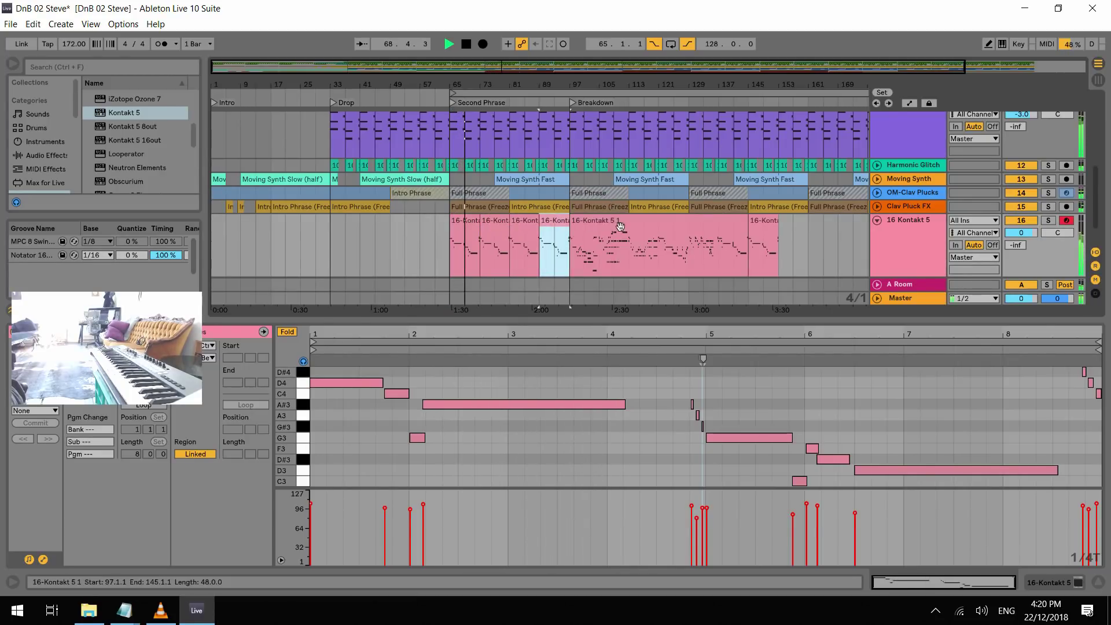
key(space)
Delete everything on all tracks from 97.1.1 at the Breakdown marker to 197.1.1
click(619, 224)
click(570, 296)
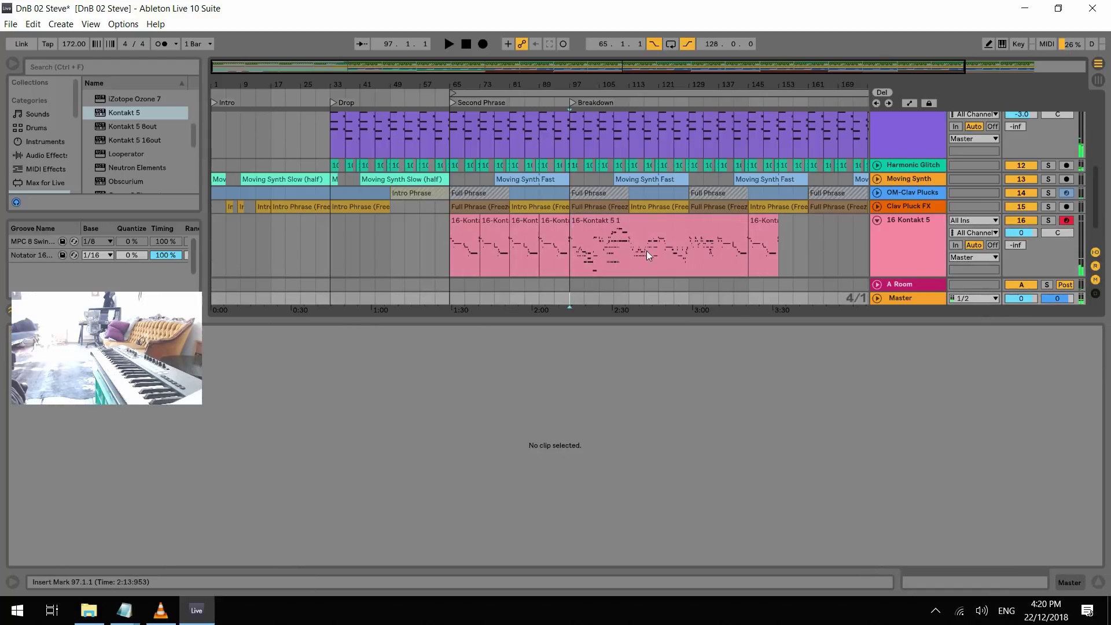
drag(752, 68, 752, 46)
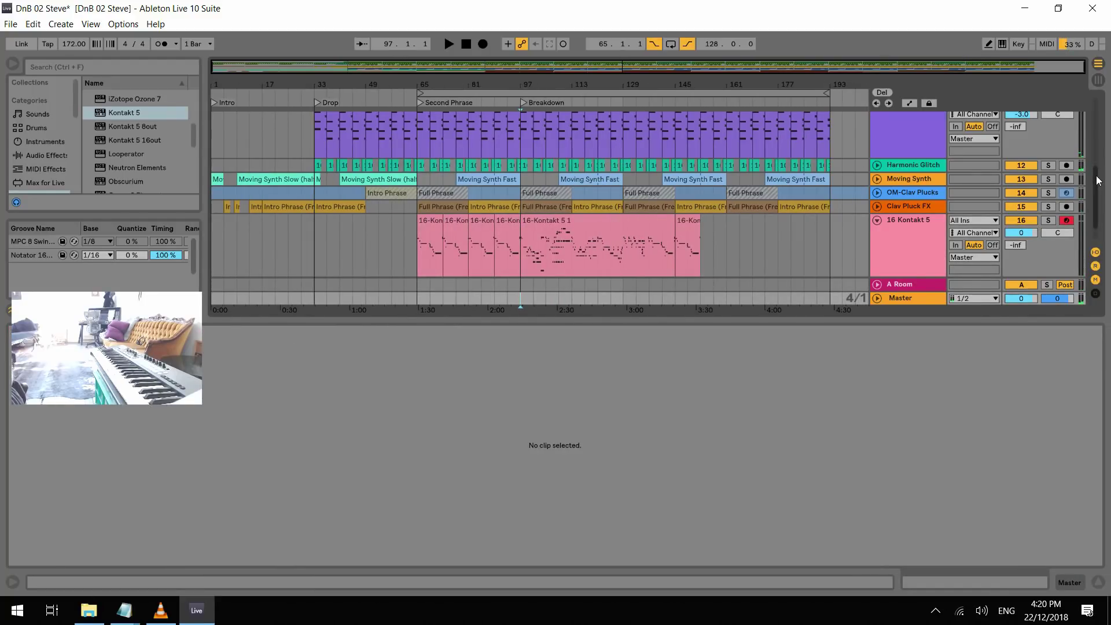
drag(1098, 180, 1108, 87)
shift+click(838, 118)
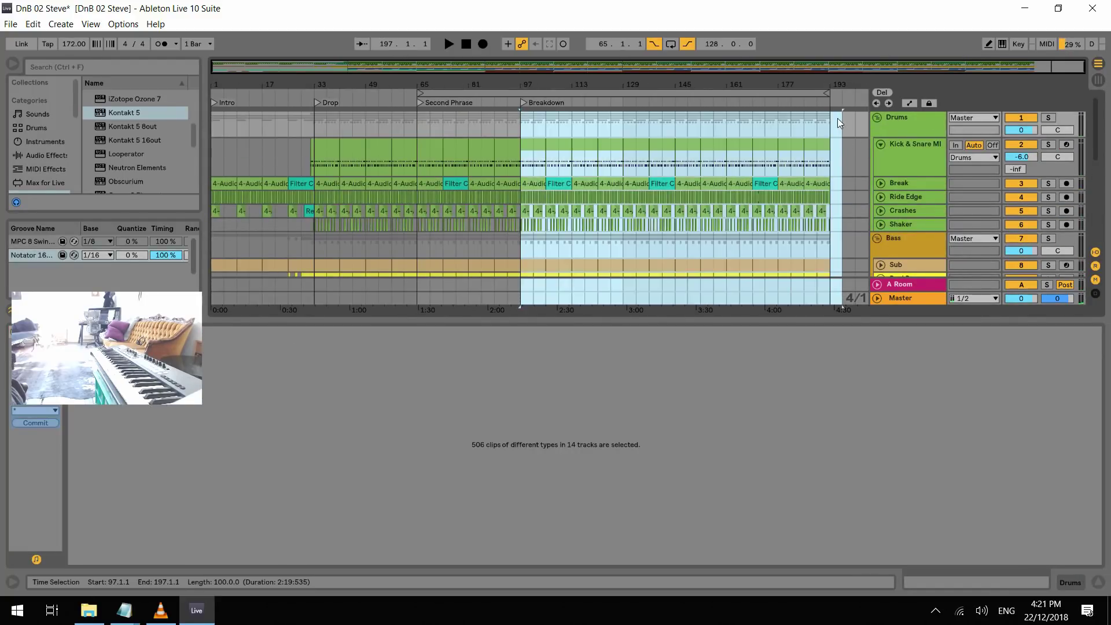
key(Delete)
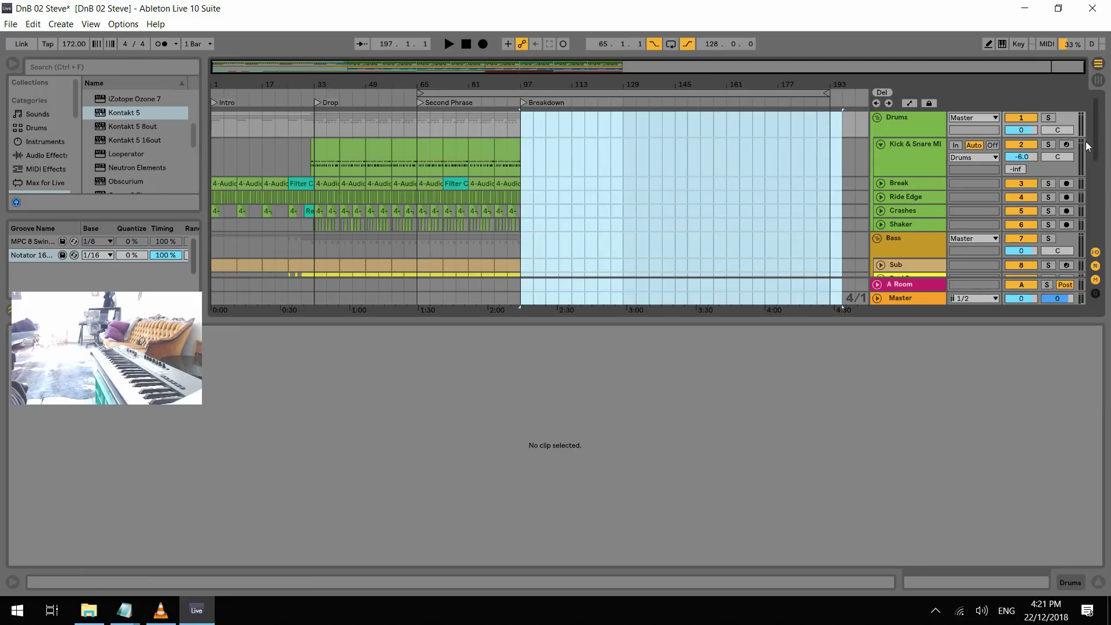
Play the second phrase from 65.1.1, and open the second Kontakt clip at 73.1.1
drag(1095, 142, 1098, 277)
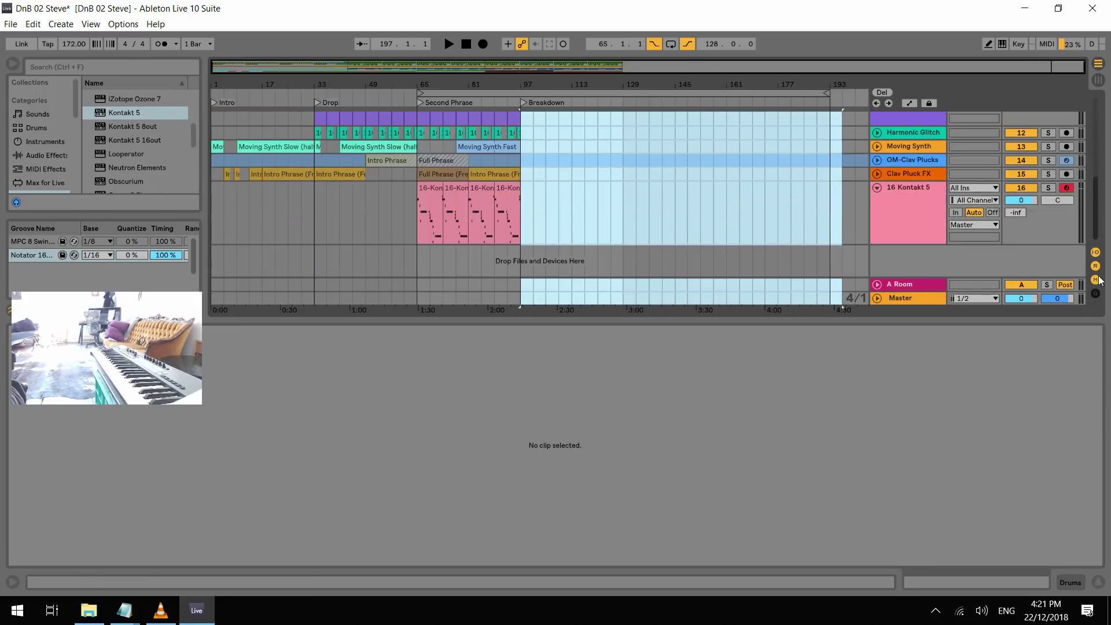
click(420, 219)
key(space)
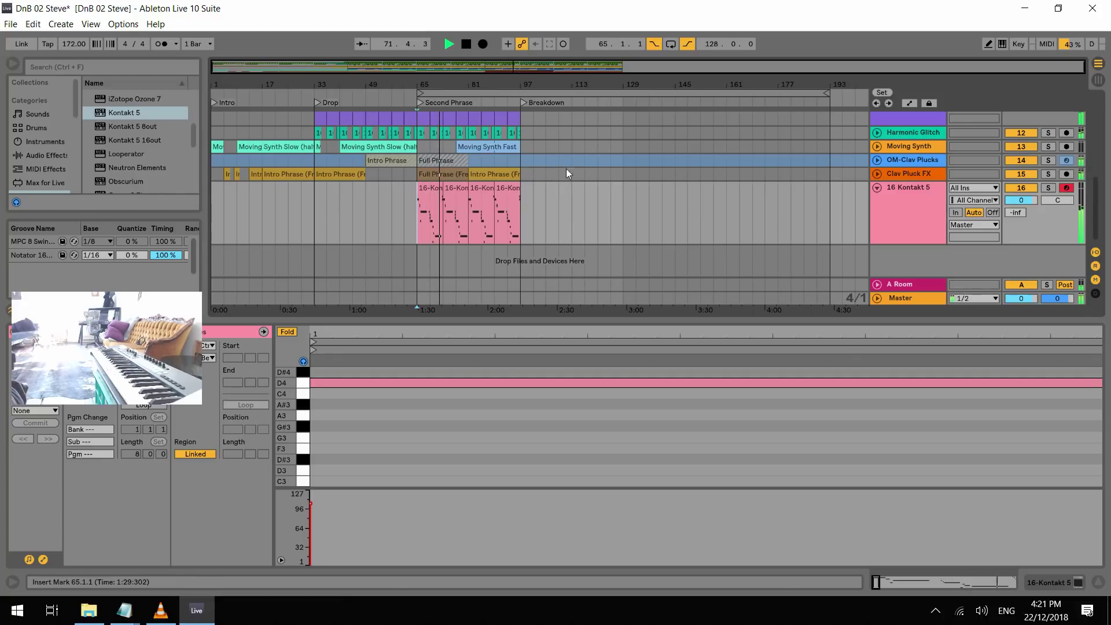
drag(477, 70, 477, 121)
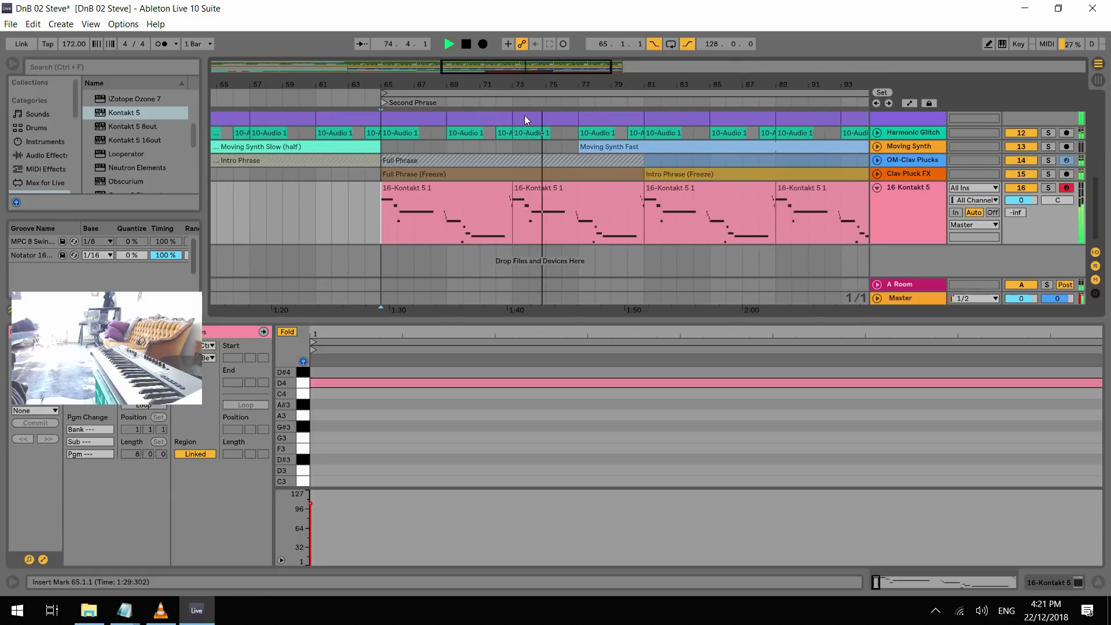
click(550, 187)
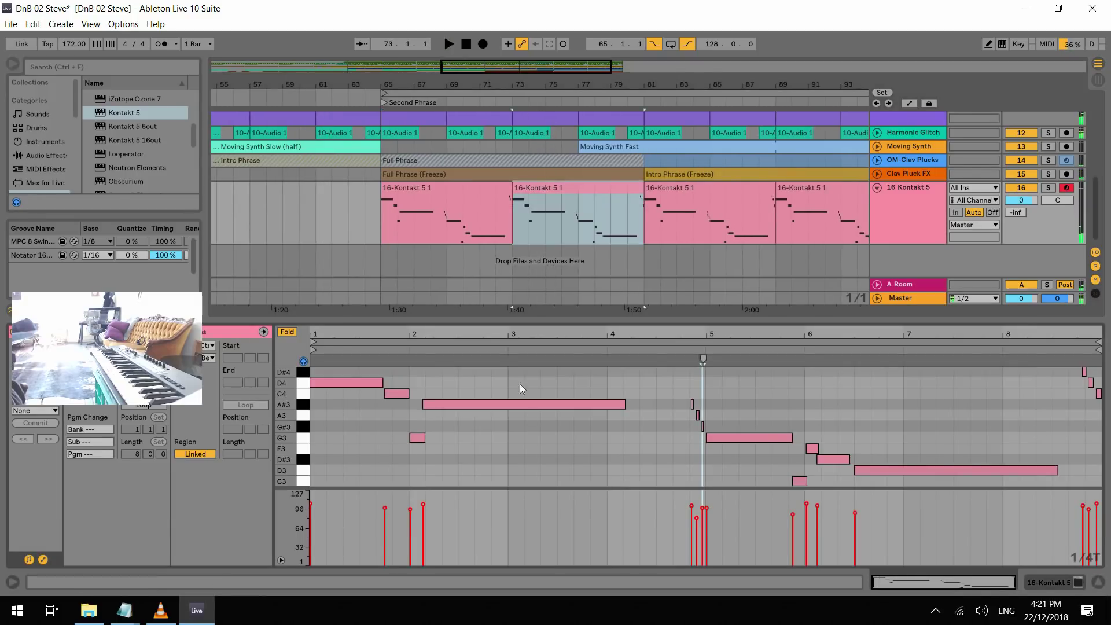
Audition the opening D4, G3 and A#3 notes of the second Kontakt clip and unfold the note editor to show every pitch
click(335, 413)
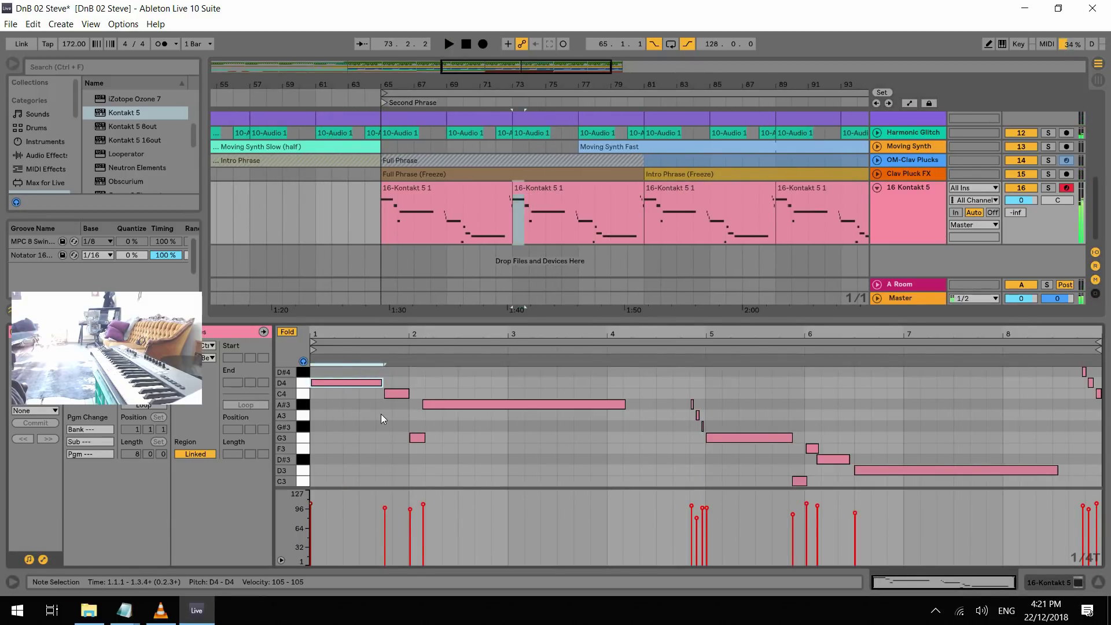
click(420, 437)
click(462, 404)
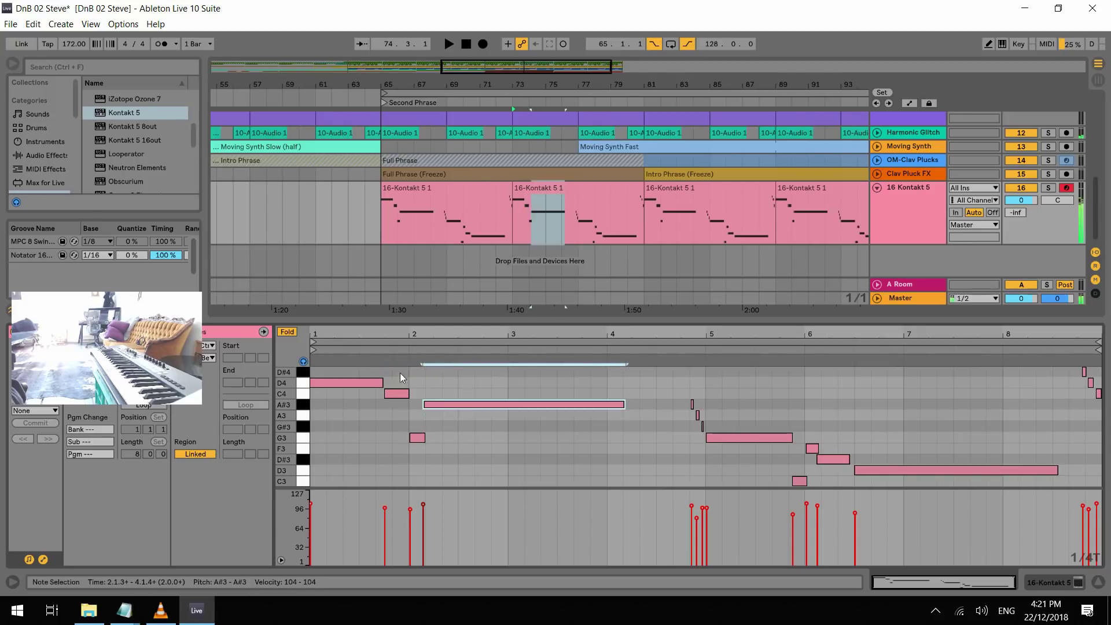
click(289, 332)
key(space)
key(space)
Raise the long note starting at 2.1.3 to D#4
drag(417, 430, 419, 422)
scroll(441, 427, up, 2)
key(Up)
key(Up)
key(Up)
key(Up)
key(Up)
key(Up)
key(Up)
Raise the short note at 2.1.1 to G4 and play the clip
drag(334, 371, 348, 415)
click(418, 393)
key(Up)
key(ctrl+z)
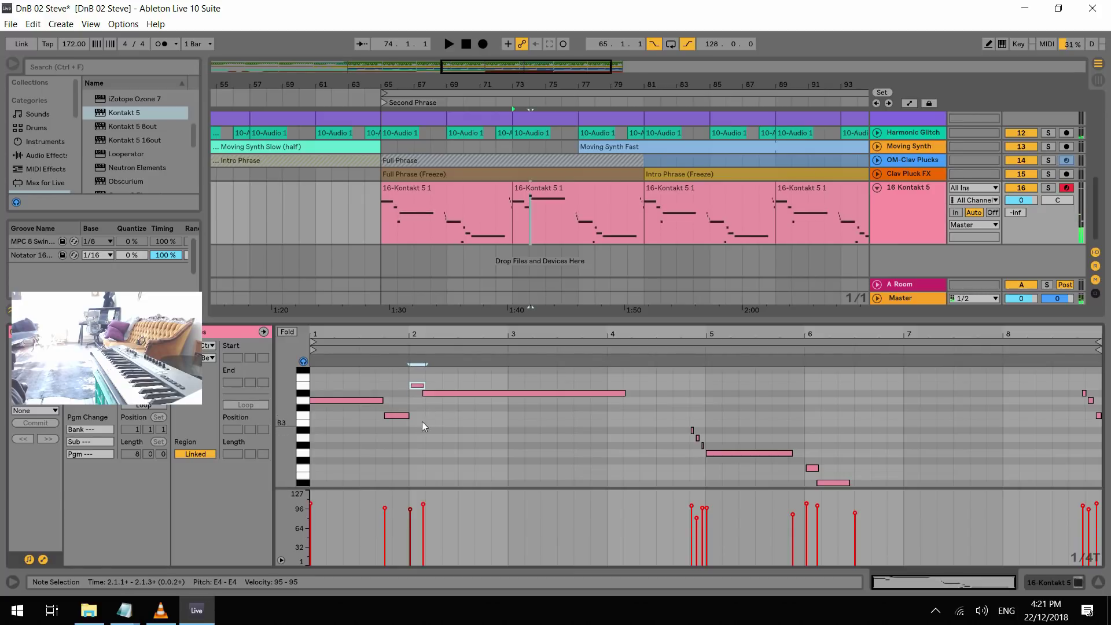
drag(441, 376, 411, 384)
key(Up)
key(Up)
key(Up)
scroll(439, 428, up, 1)
drag(443, 427, 451, 382)
key(space)
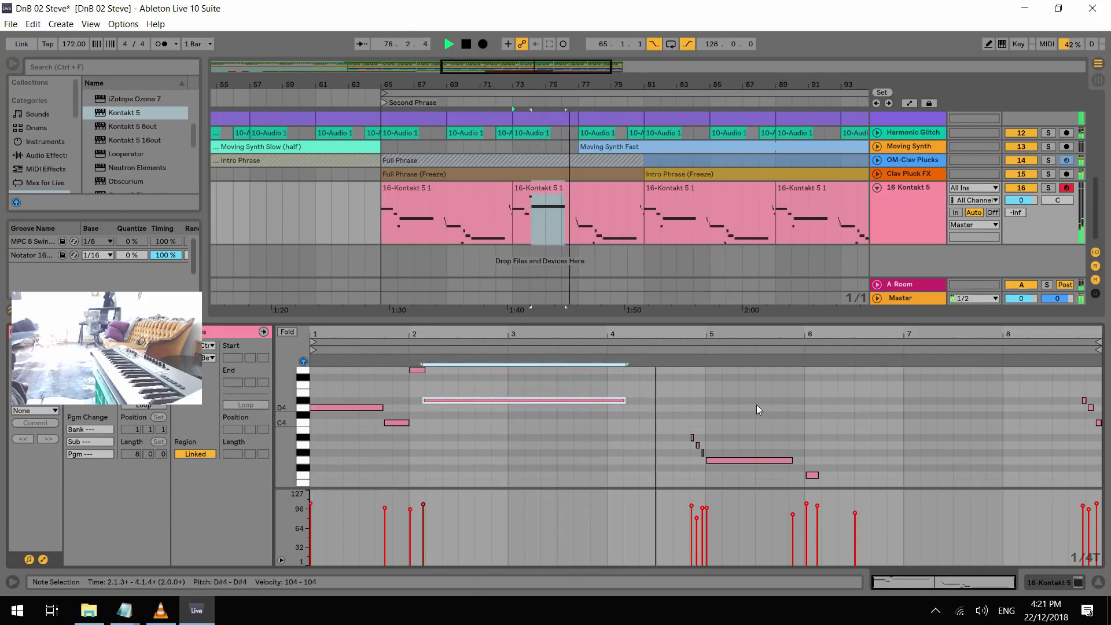
Raise the note at 5.1.1 to D#4, play into it, and lower it to D4
key(space)
click(738, 448)
click(743, 460)
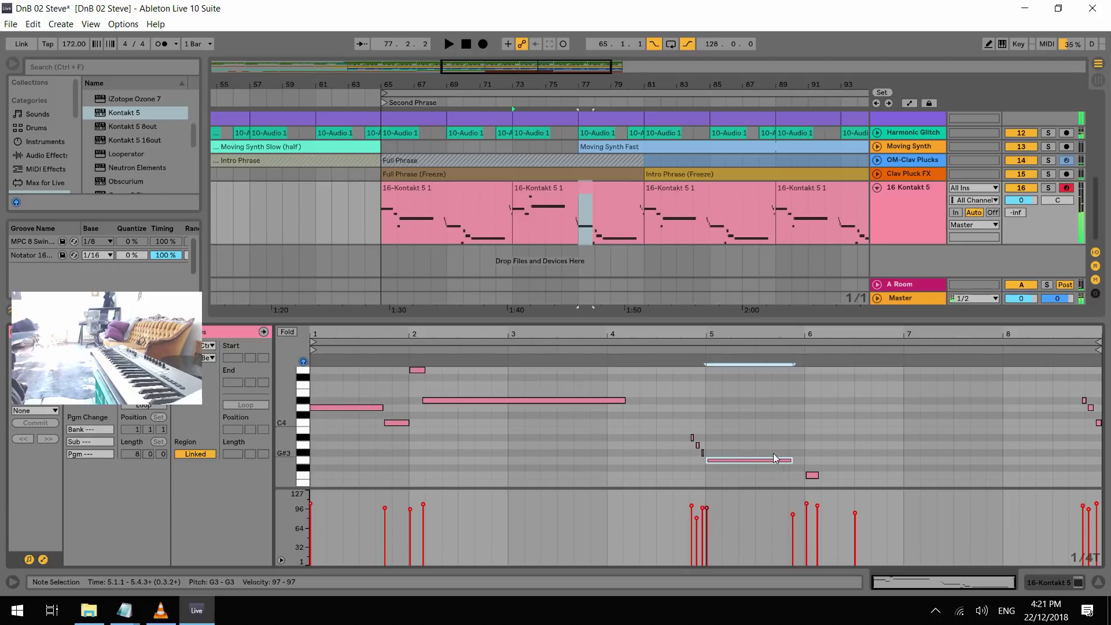
key(Up)
key(Up)
key(Up)
key(Up)
key(Up)
key(Up)
key(Up)
key(Up)
key(Up)
key(Up)
key(Down)
key(Down)
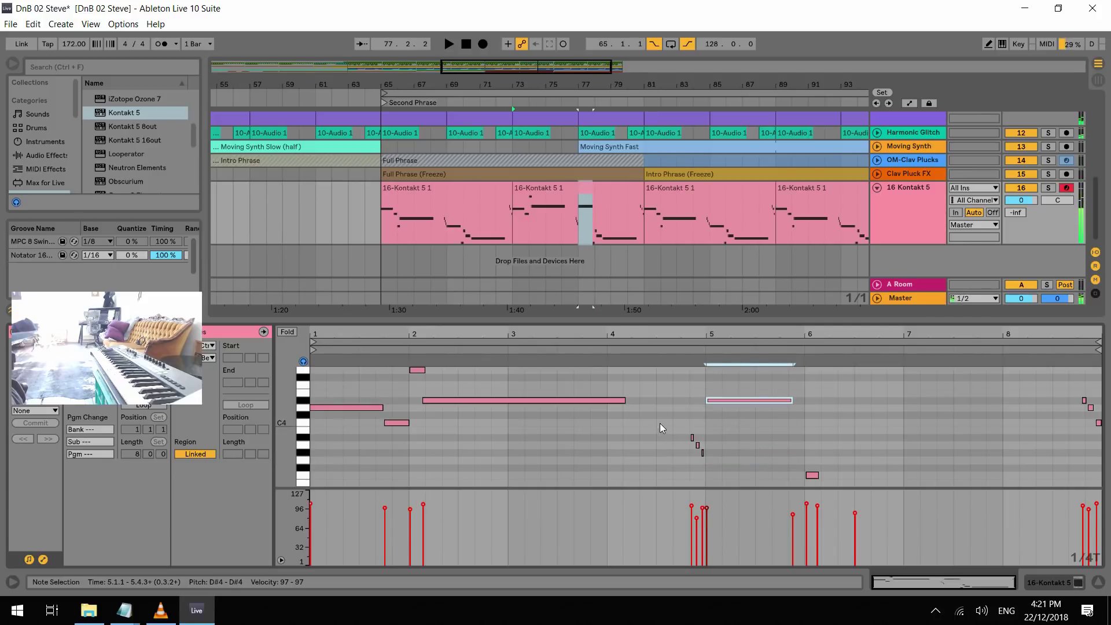
click(641, 351)
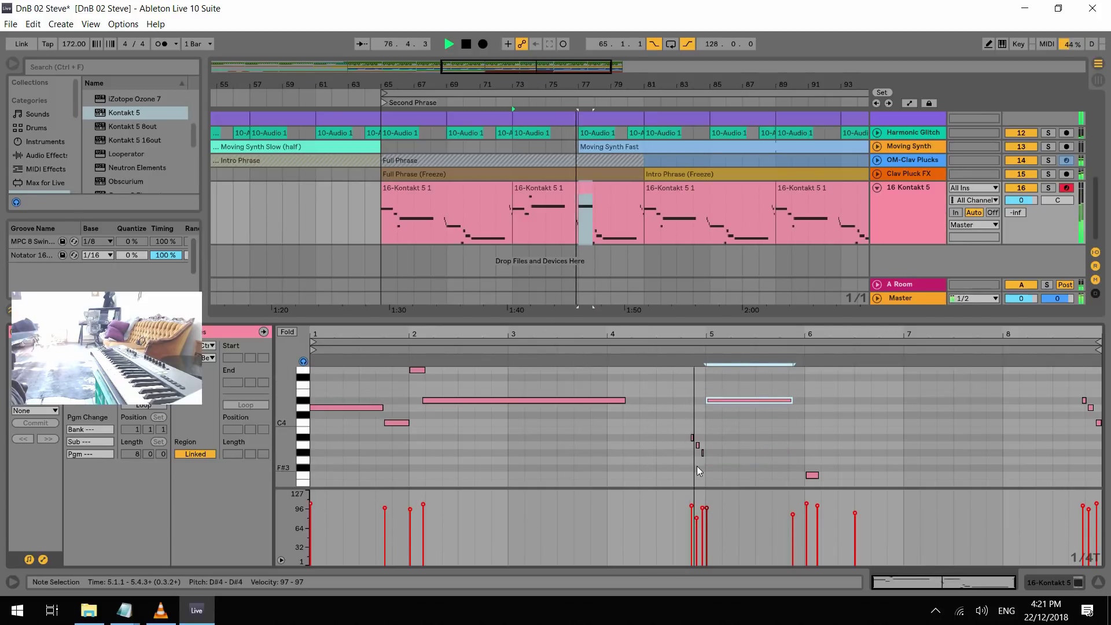
key(space)
key(Down)
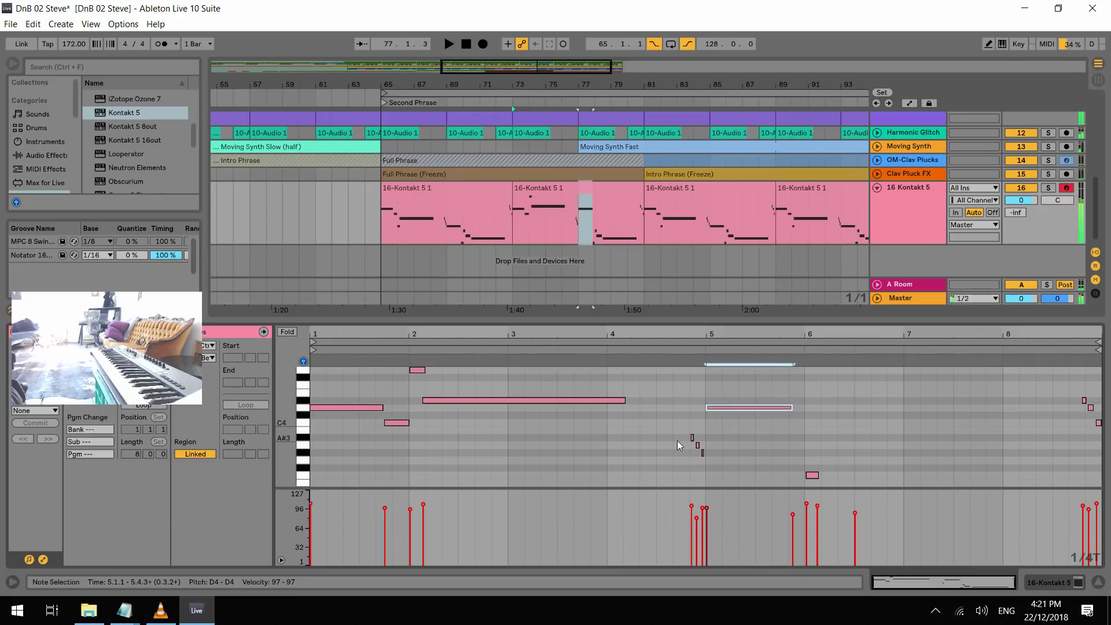
Turn the three short run-up notes before 5.1.1 into an ascending B3 to C#4 run and play them
drag(668, 427, 710, 468)
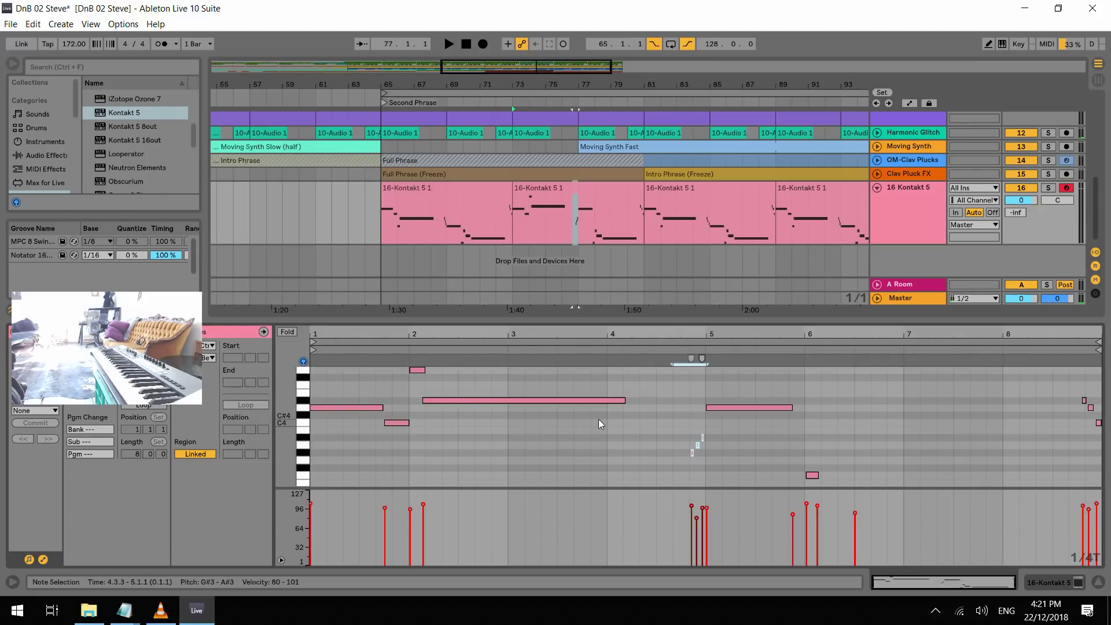
key(Up)
key(Up)
key(Up)
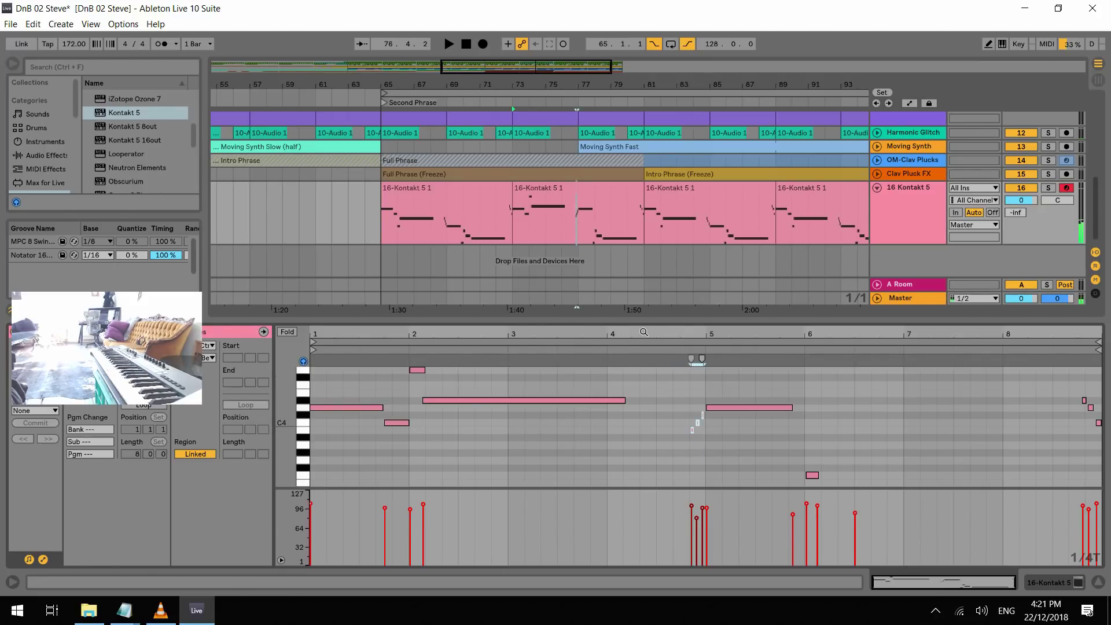
click(637, 348)
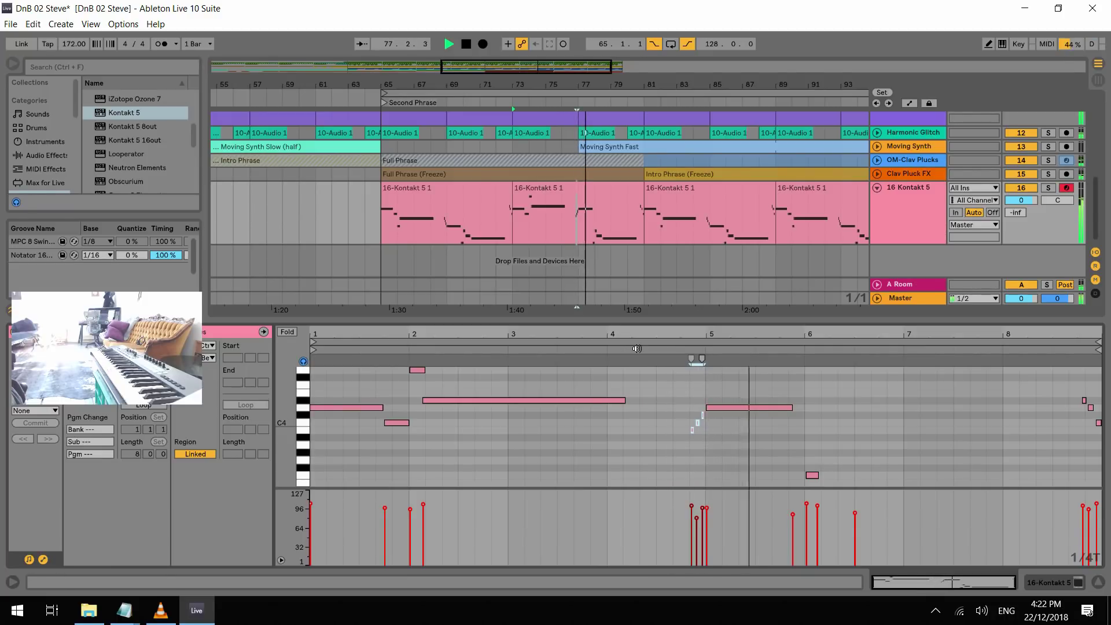
Play the clip from 73.1.1, raise the velocity of the G4 note at 2.1.1 to 105, and replay it
key(space)
click(516, 213)
key(space)
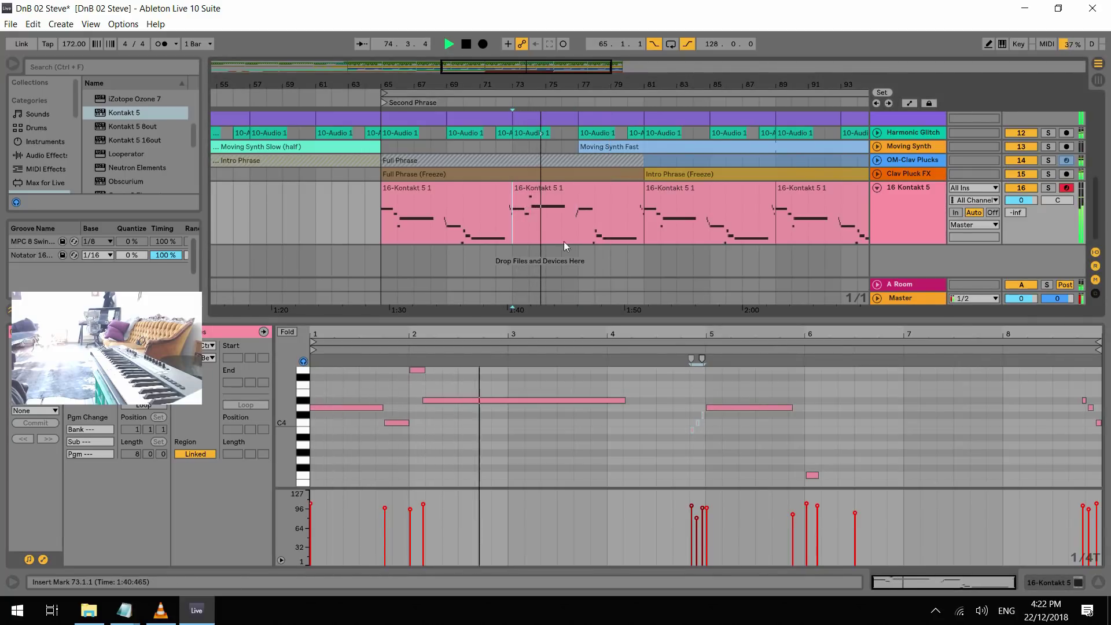
key(space)
drag(412, 512, 412, 503)
key(space)
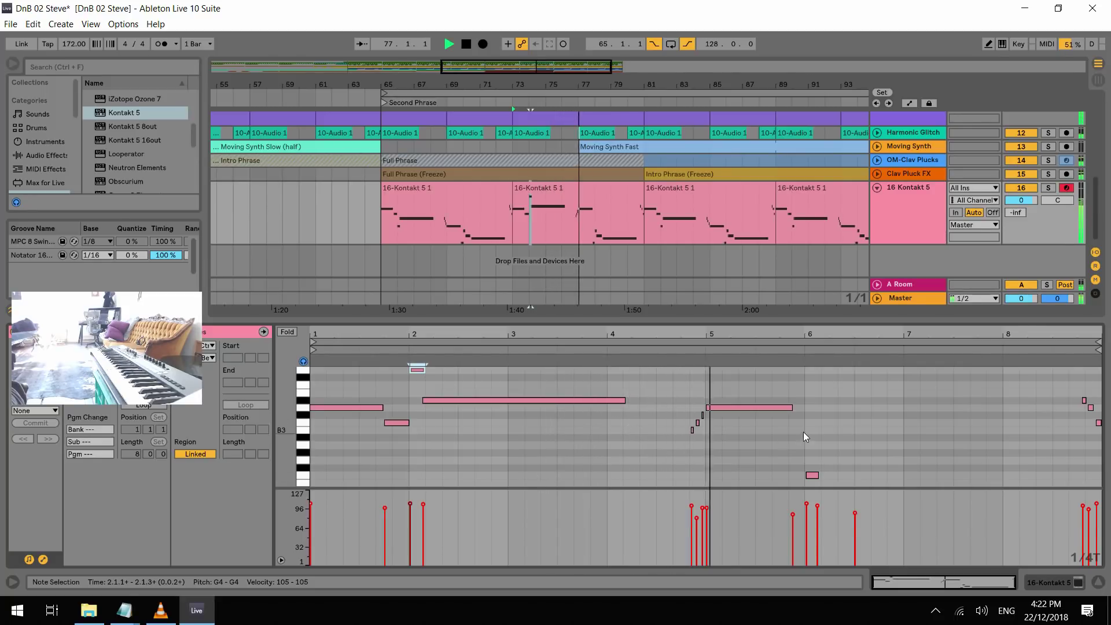
Raise the 5.1.1 note to D#4 and its run-up notes to C4 through D4, and play from 76.1.1
click(731, 408)
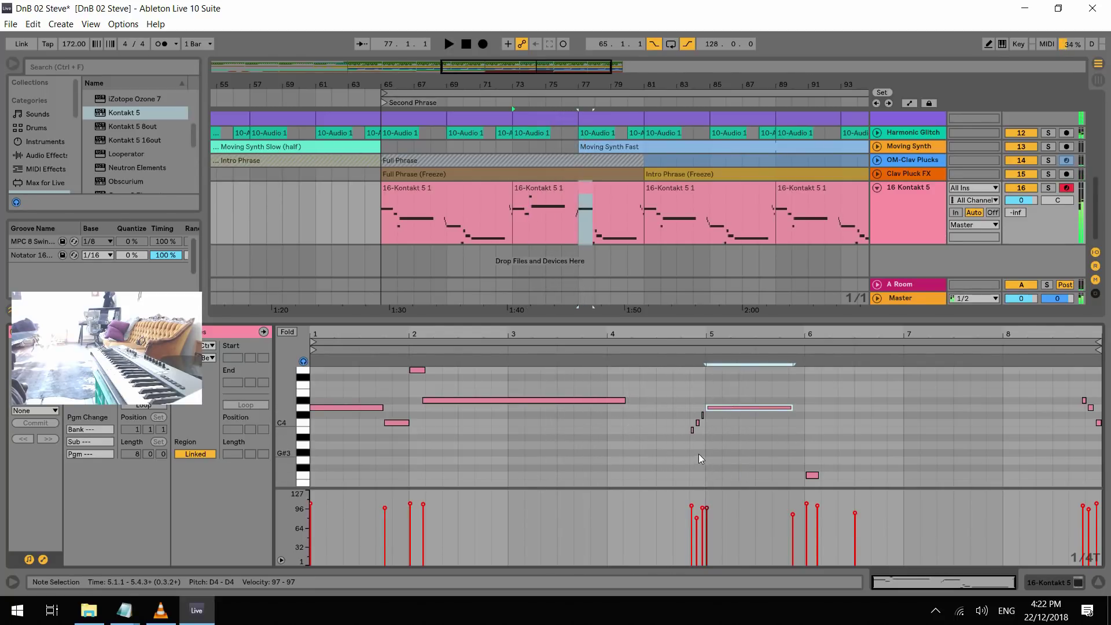
key(Up)
drag(684, 445, 707, 412)
key(Up)
click(563, 214)
key(space)
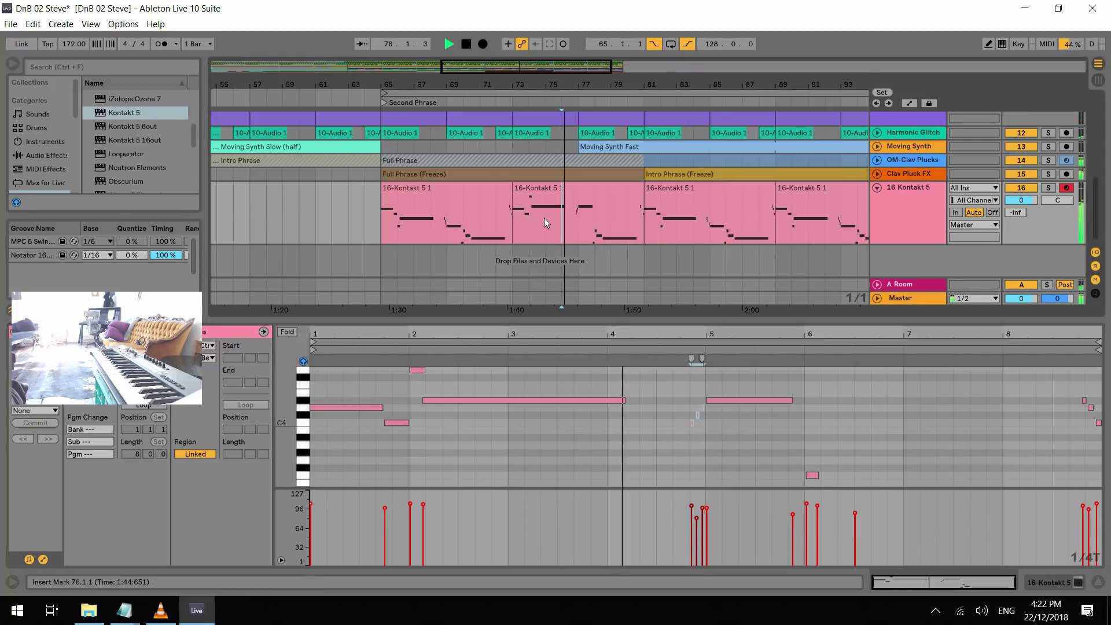
Raise the 5.1.1 note to F4 and its run-up notes to D4 through E4, and replay
click(714, 417)
key(space)
key(Up)
key(Up)
drag(702, 420, 689, 405)
key(Up)
key(Up)
key(space)
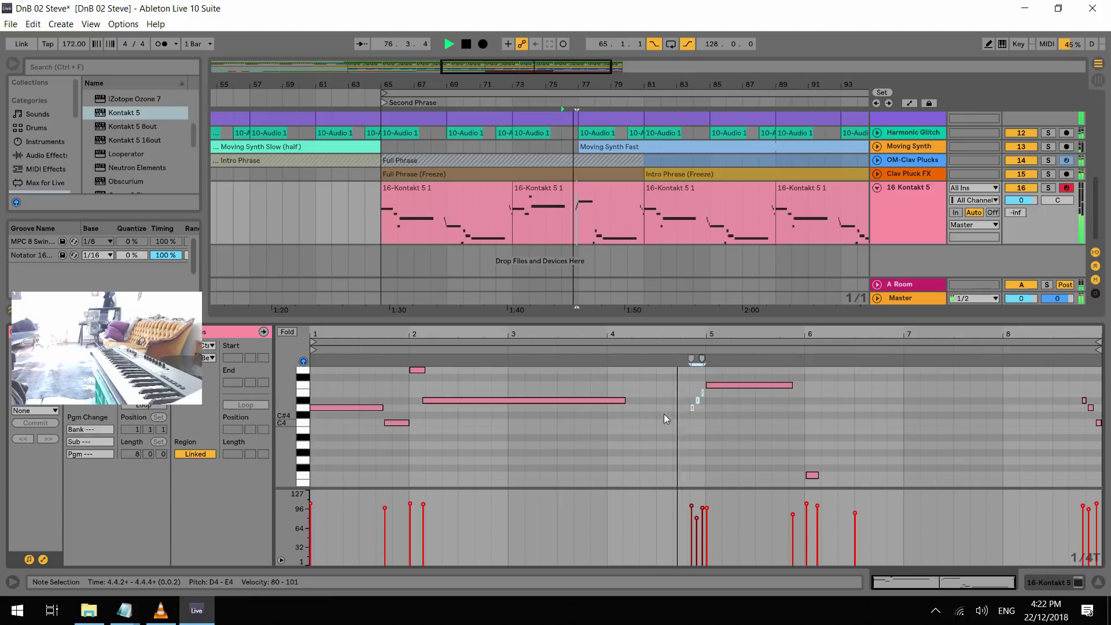
Raise the 5.1.1 note to G4 and its run-up notes to E4 through F#4, and play them
scroll(740, 426, up, 2)
key(space)
click(748, 414)
key(Up)
key(Up)
mouse_move(717, 425)
mouse_down()
mouse_move(683, 425)
mouse_move(686, 415)
mouse_move(706, 429)
mouse_up()
key(Up)
key(Up)
key(Down)
key(space)
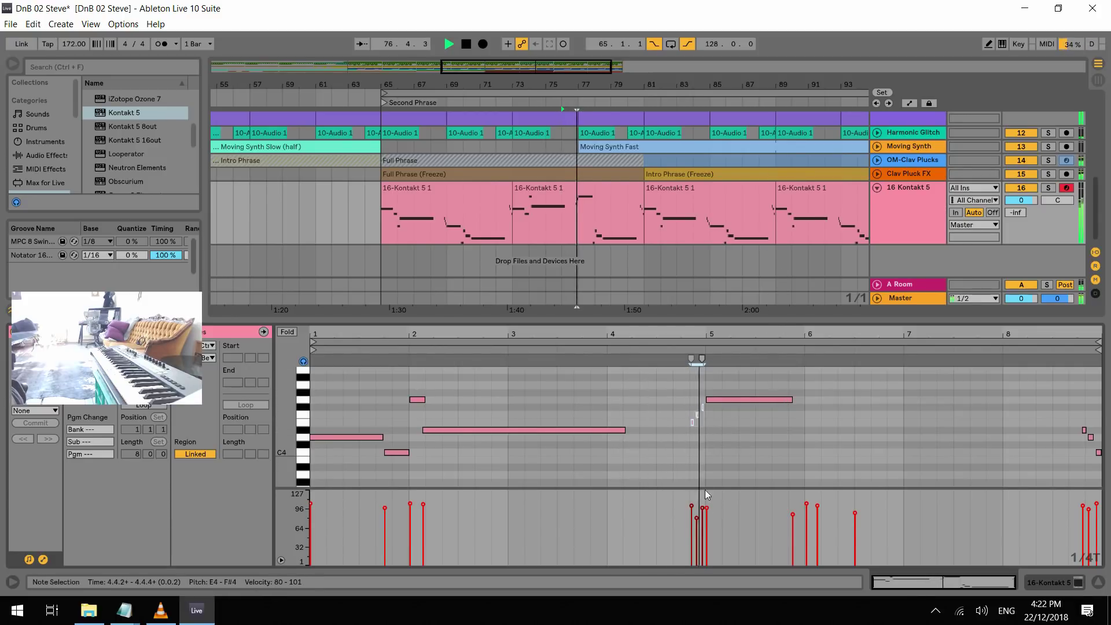
Lower the run-up notes together with the 5.1.1 note by one octave to E3 through G3, and play the result
scroll(781, 405, down, 4)
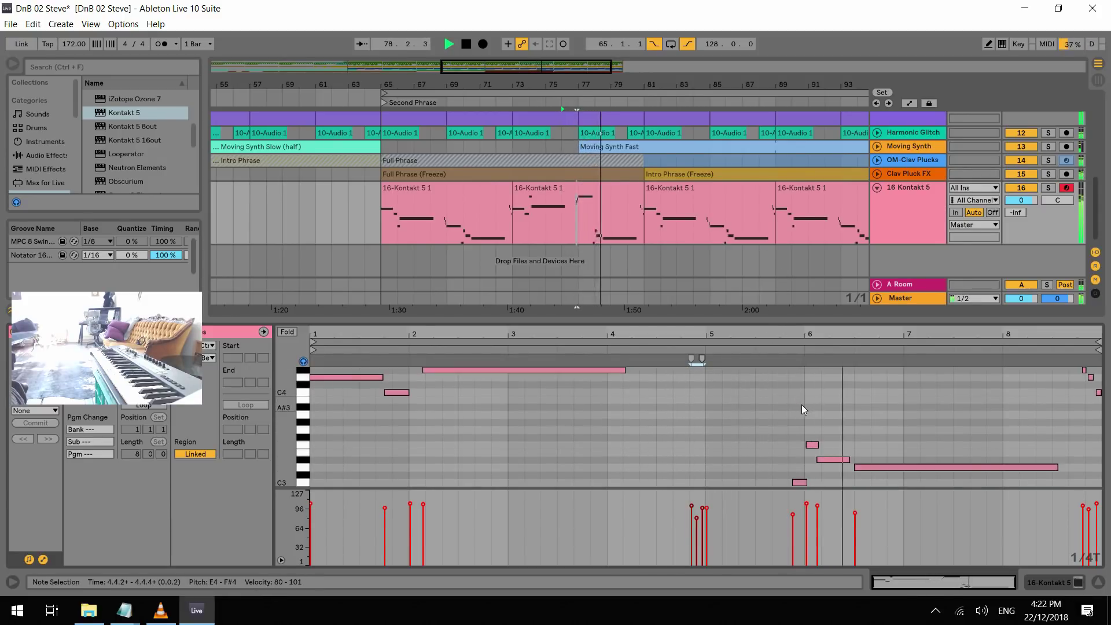
scroll(801, 405, down, 1)
scroll(801, 405, up, 5)
shift+click(728, 399)
key(space)
key(shift+Down)
key(space)
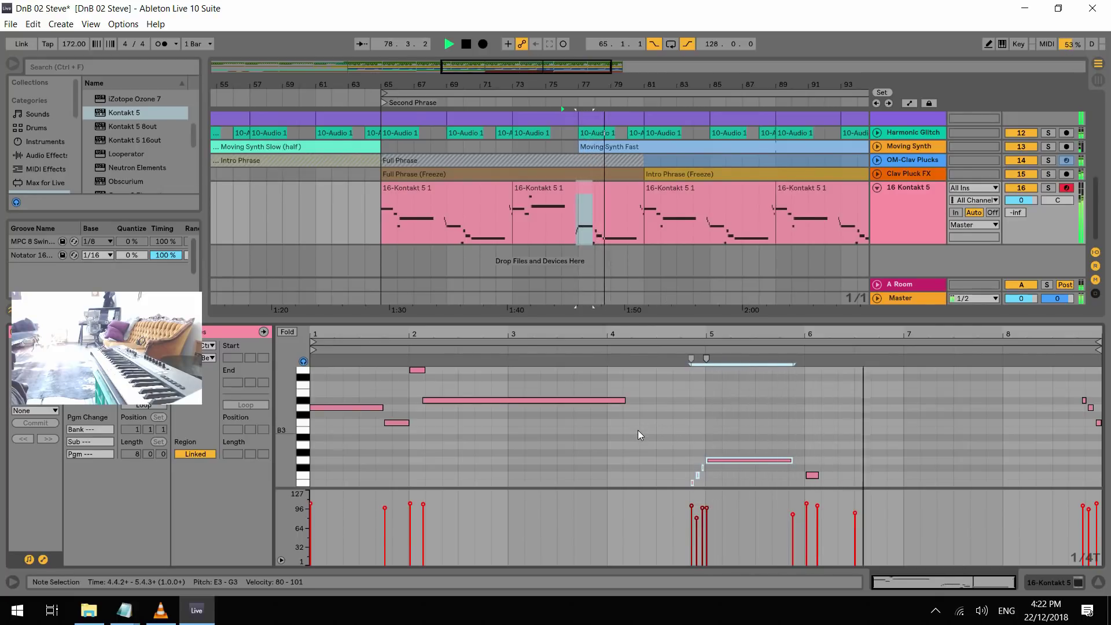
key(space)
scroll(573, 428, down, 1)
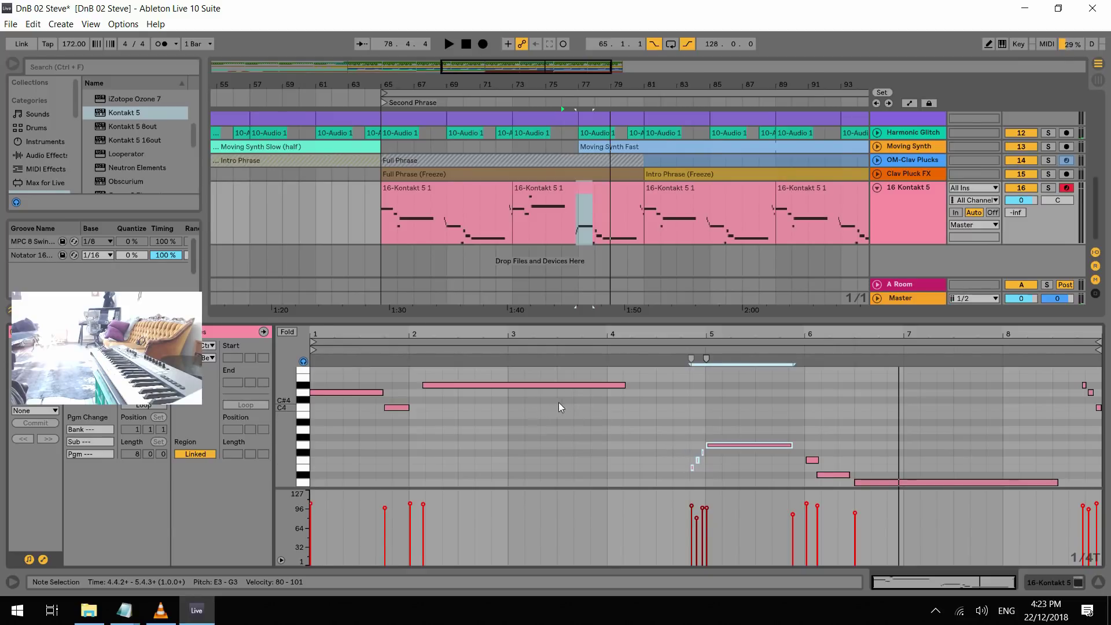
Play from 73.1.1 and add a C4 note from 2.3.3 to 4.1.3 beneath the long D#4 note
click(513, 218)
key(space)
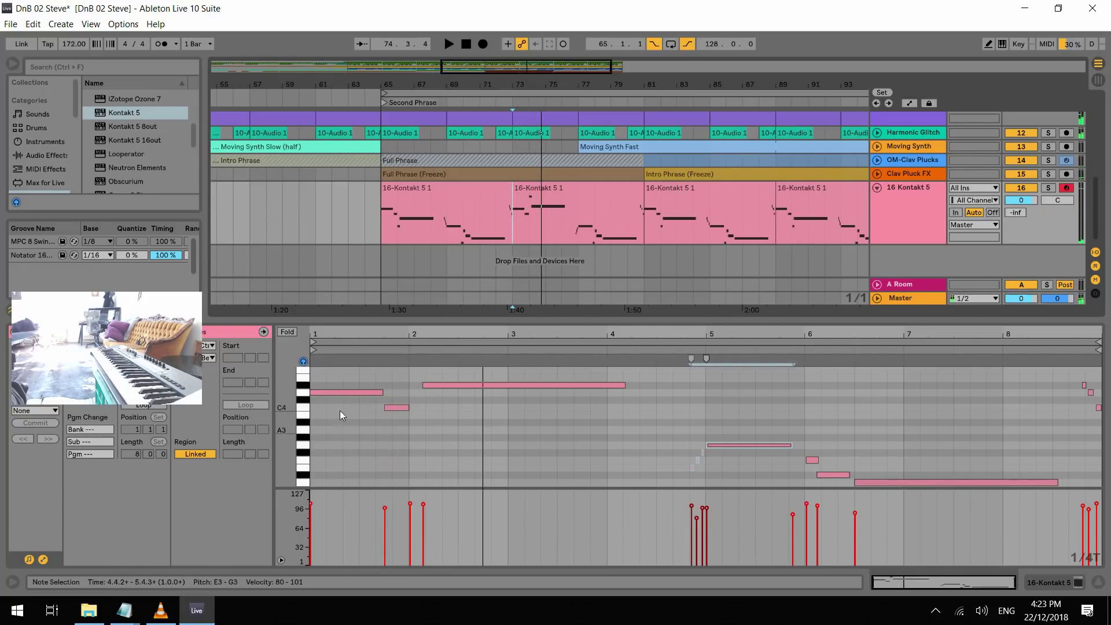
key(space)
click(470, 384)
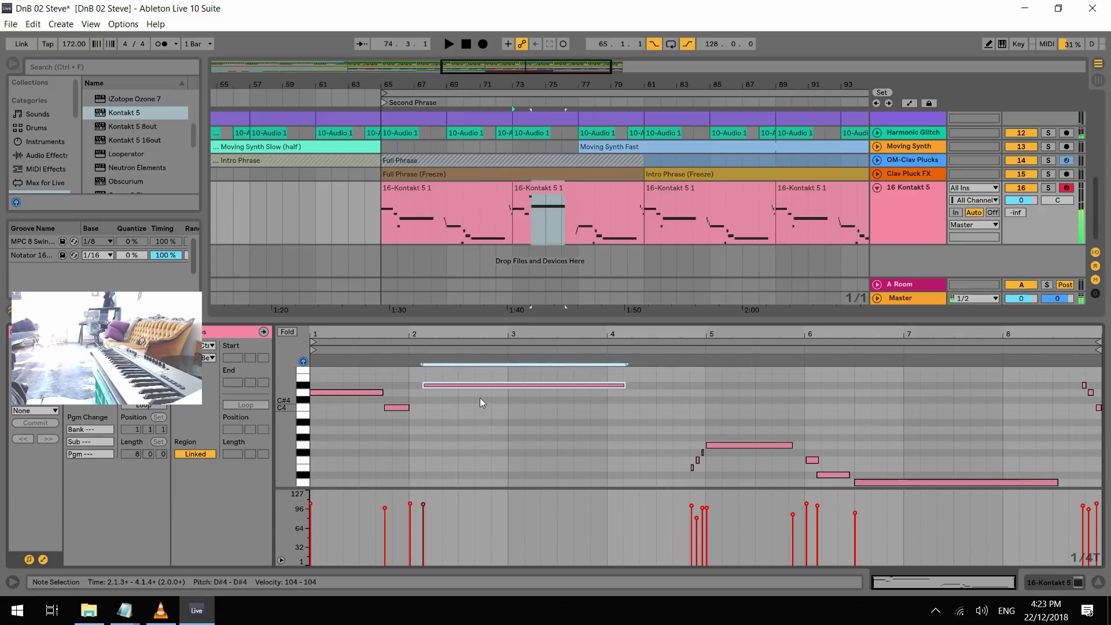
double_click(480, 394)
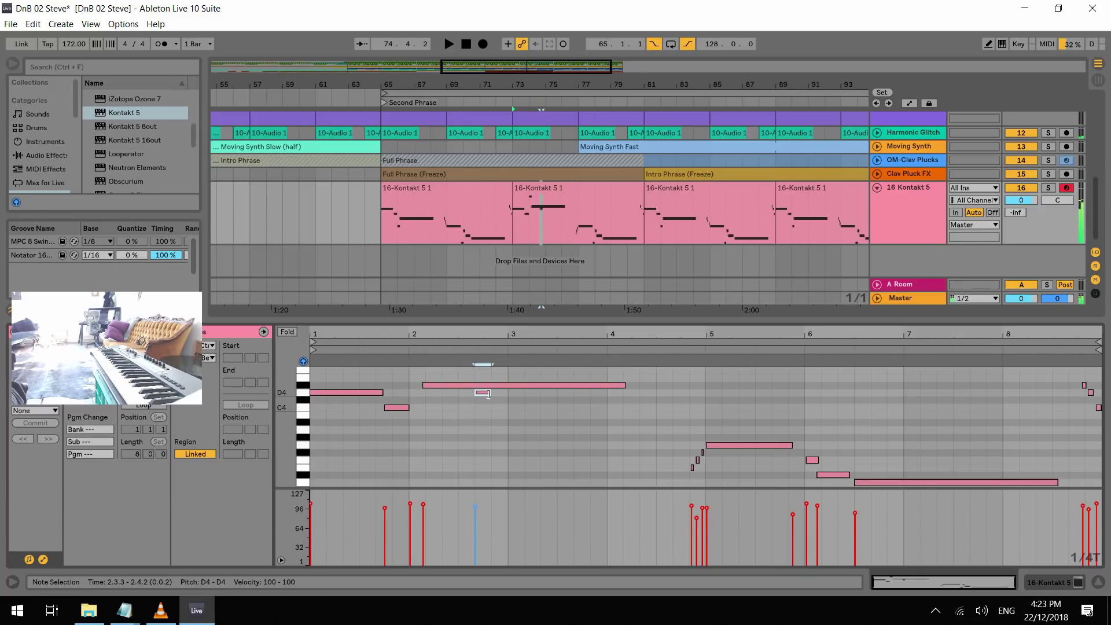
drag(503, 400, 622, 408)
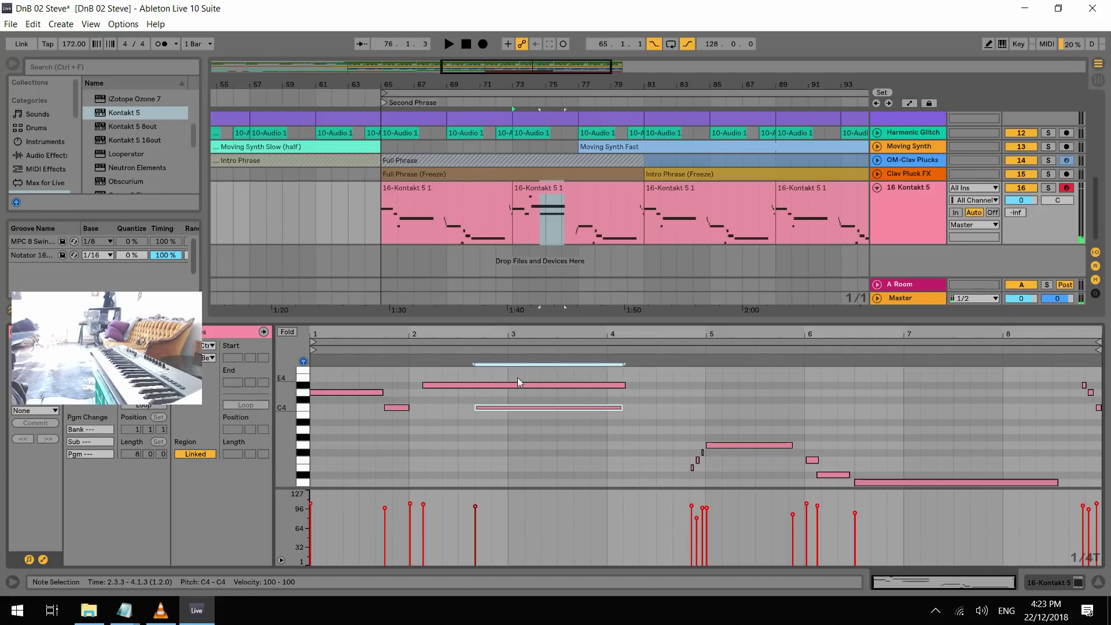
Add a G3 note from 3.1.3 to 4.1.1 beneath the C4 note
double_click(526, 430)
key(Down)
key(Down)
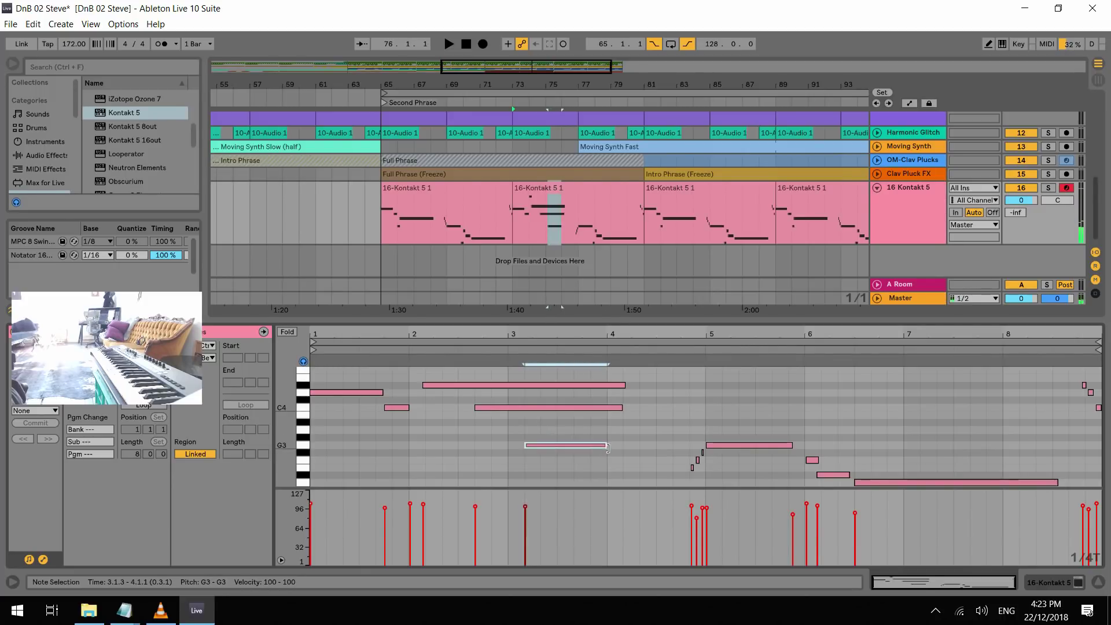
Add a C3 note from 3.3.1 to 4.1.1 beneath the G3 note and play the clip
scroll(590, 454, down, 2)
double_click(564, 474)
scroll(583, 469, down, 2)
key(Down)
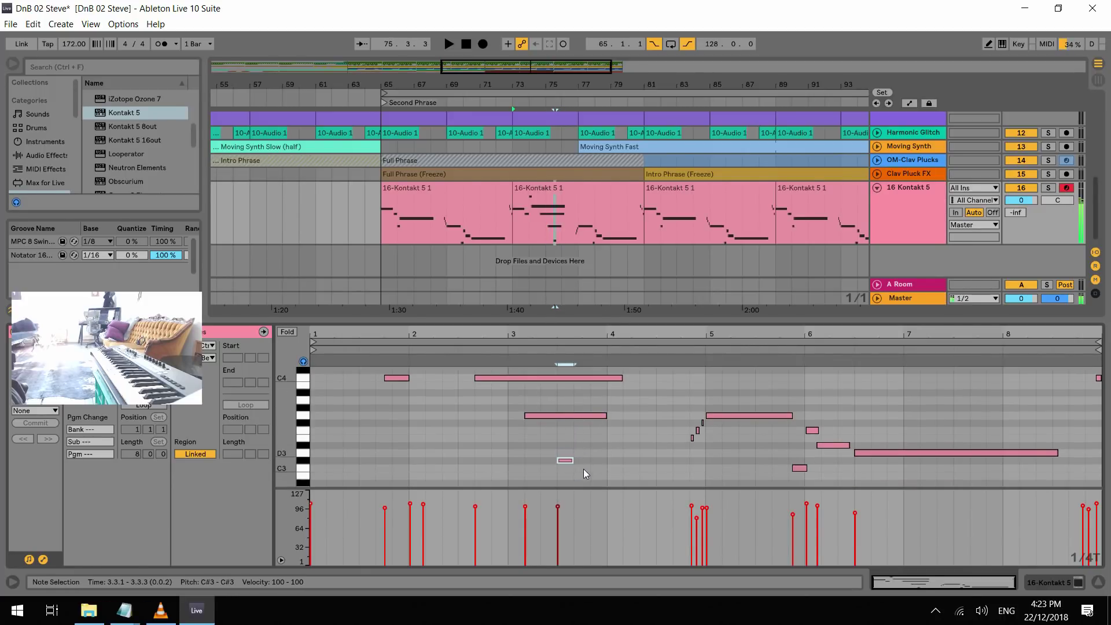
key(space)
scroll(633, 432, up, 4)
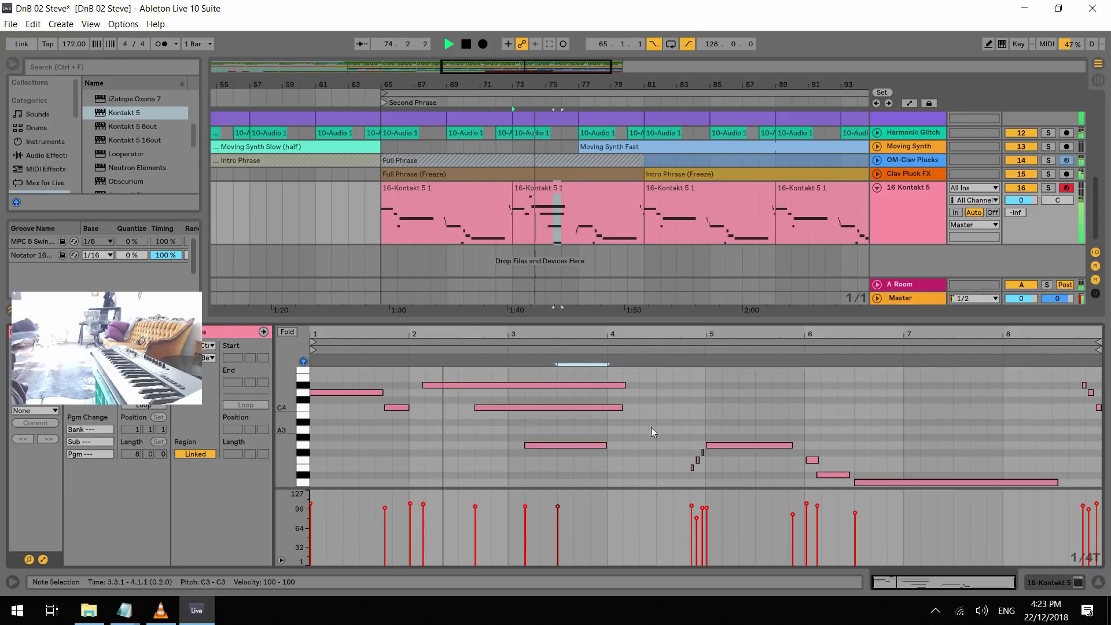
Move the added C4, G3 and C3 notes one grid step earlier, with the C3 starting at 3.2.2, and replay
key(space)
click(490, 418)
key(ctrl+z)
key(ctrl+z)
key(ctrl+z)
scroll(558, 453, down, 8)
click(601, 438)
key(Left)
key(space)
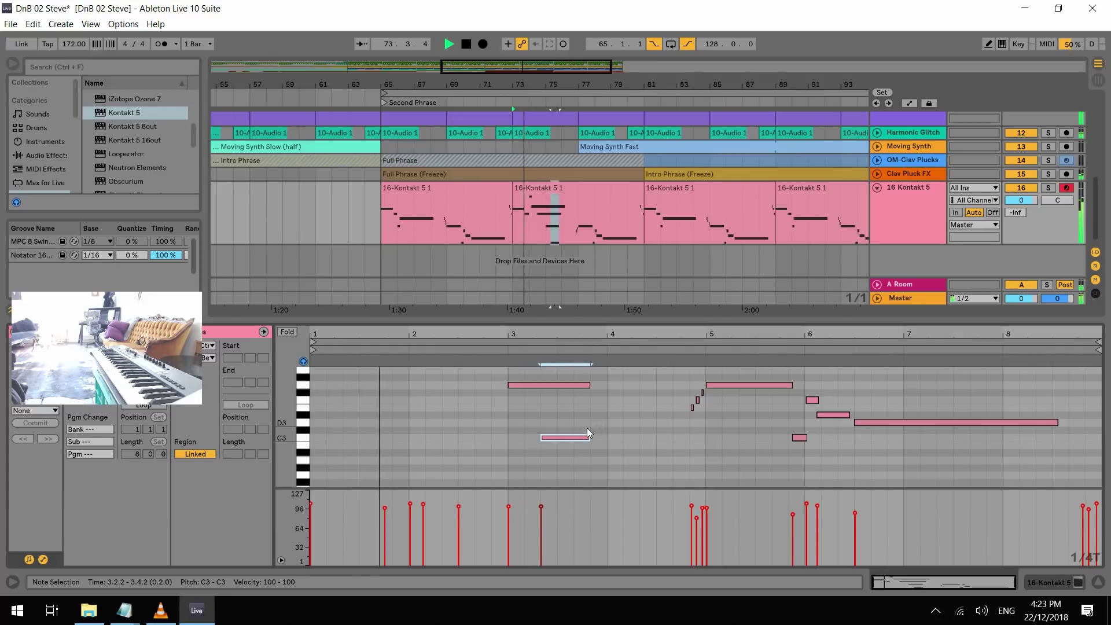
Move the added G3 note earlier so it starts at 2.4.2, and play the clip
scroll(589, 425, up, 6)
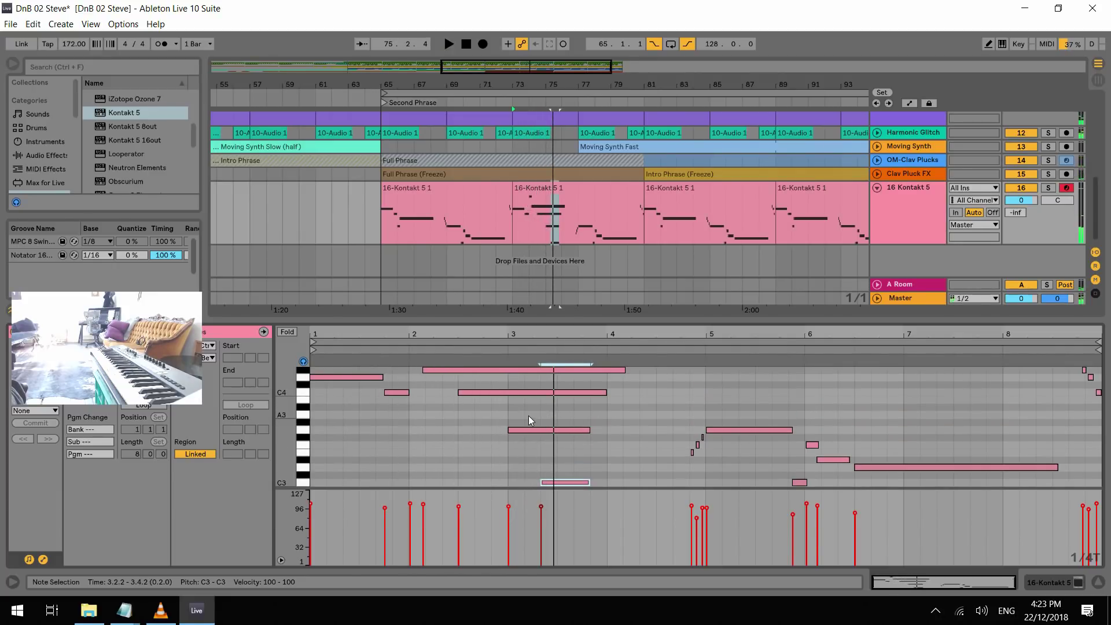
click(530, 430)
key(Left)
key(space)
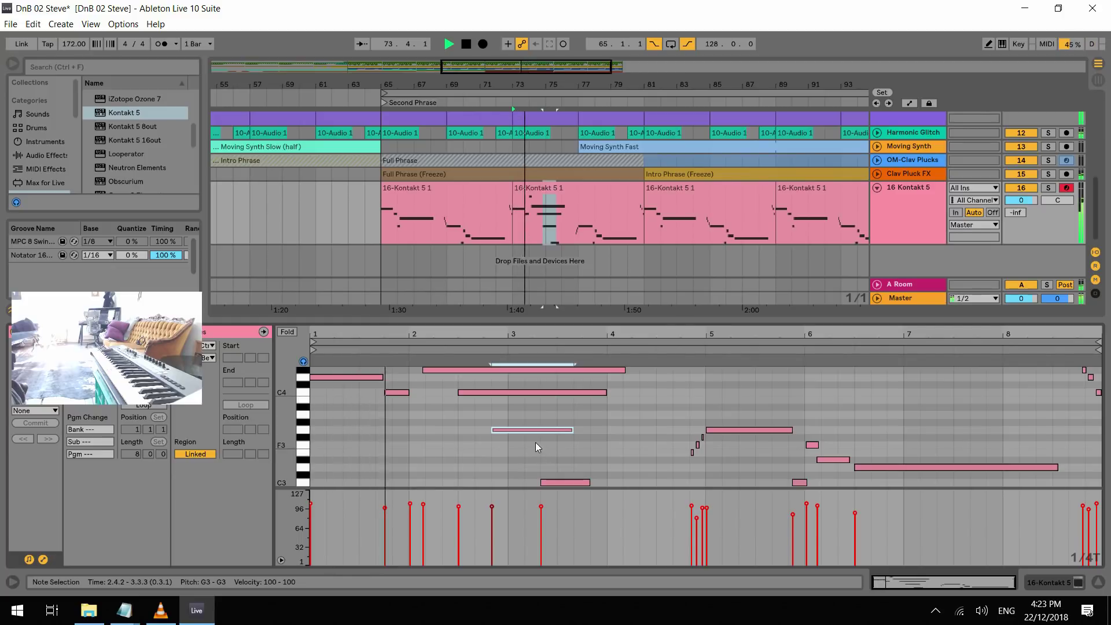
scroll(561, 425, down, 1)
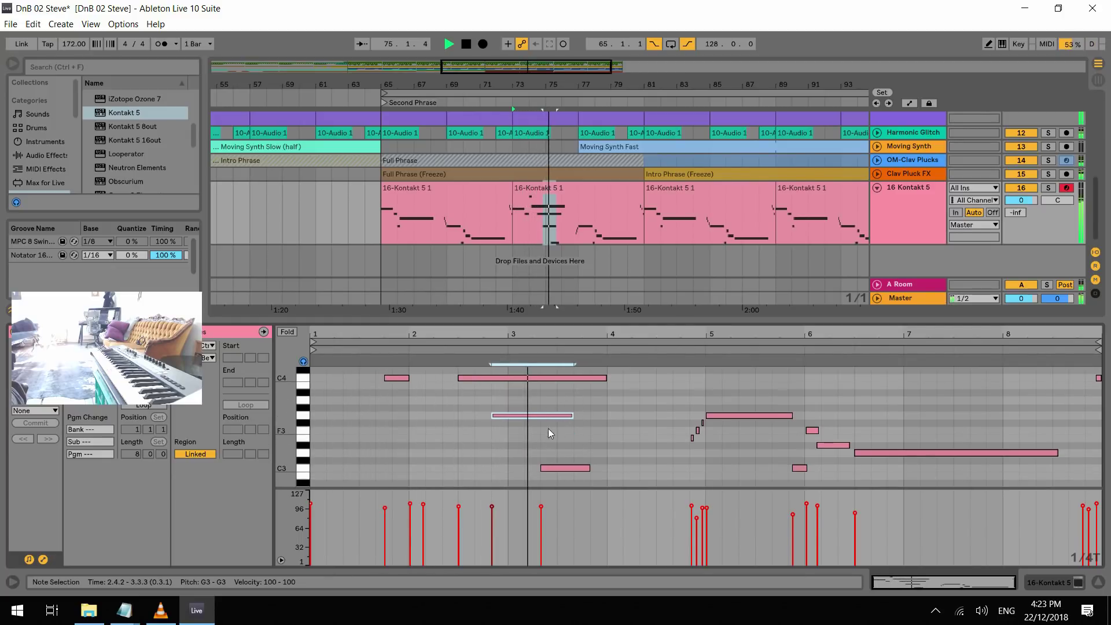
Change the note editor grid to 1/8 and shift the added G3 note slightly later to the grid
click(492, 442)
key(space)
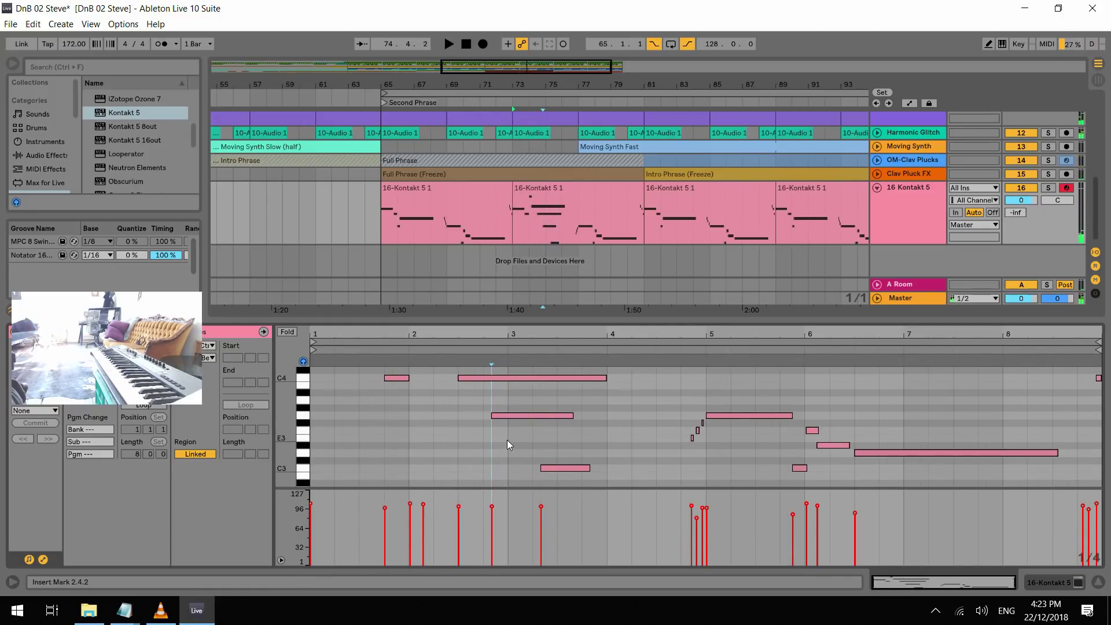
click(508, 416)
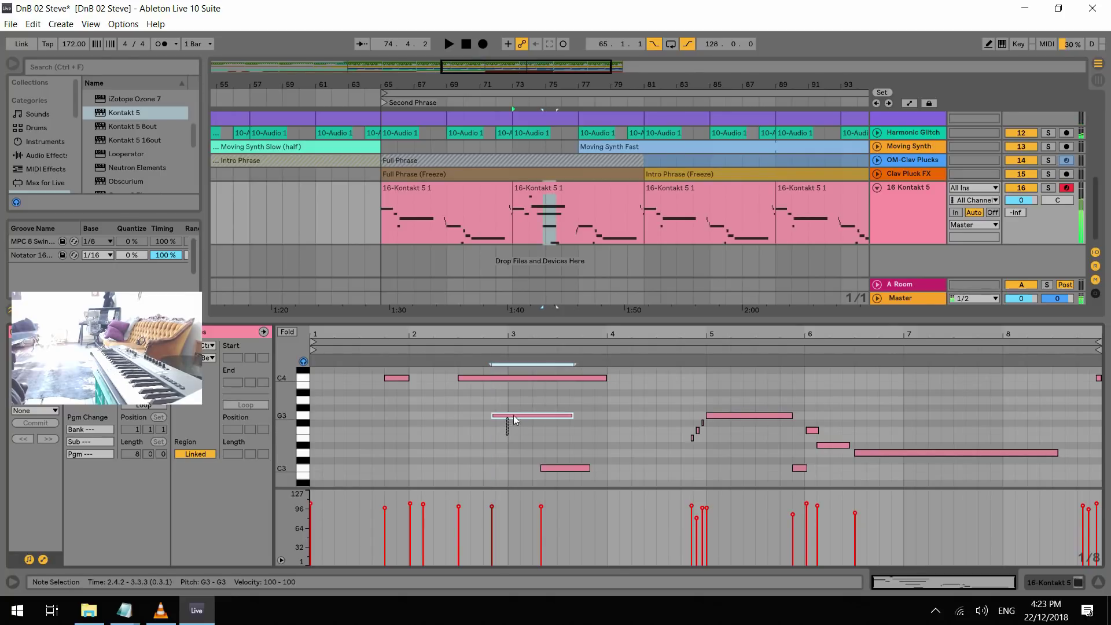
scroll(533, 442, up, 1)
key(Right)
scroll(541, 444, down, 2)
Try the added C3 note at 3.2.4, move it back to start at 3.2.1, and play the clip
click(556, 453)
key(Right)
key(space)
key(Right)
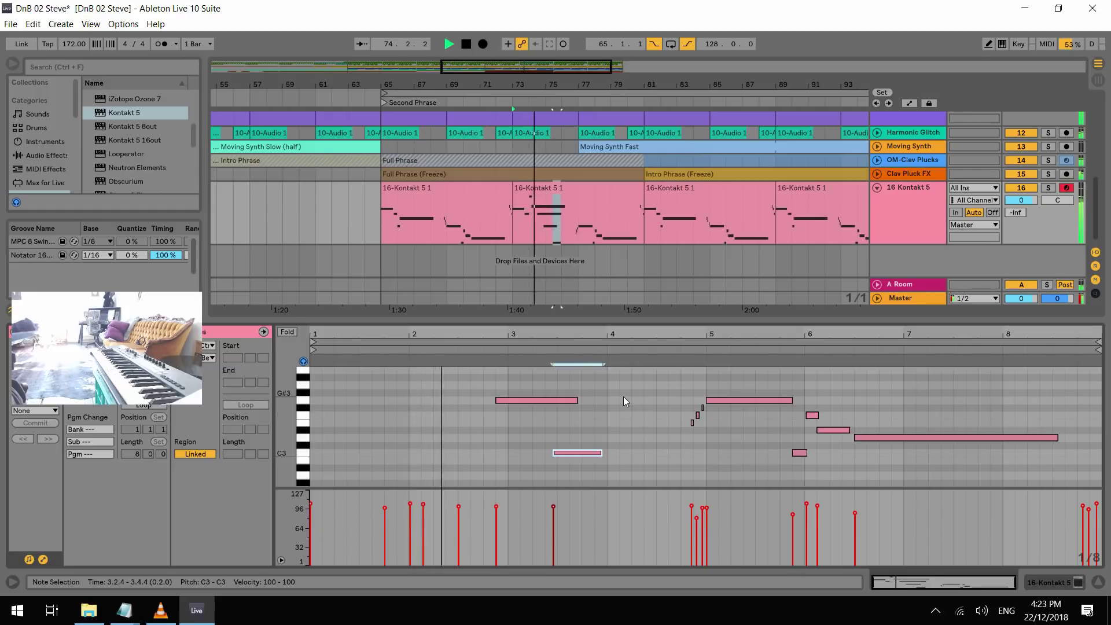
key(space)
key(Left)
key(Left)
key(Left)
key(space)
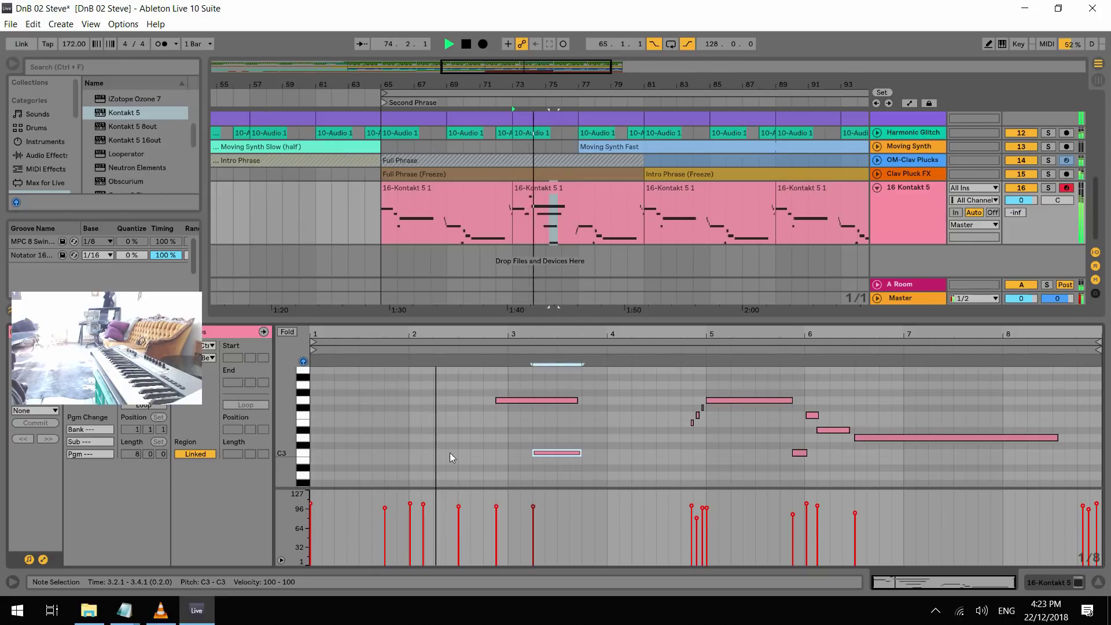
Lengthen the chord notes C3 to end at 4.4.3 and C4 and D#4 to end at 4.4.1, and extend G3 nearly as far
scroll(533, 419, up, 1)
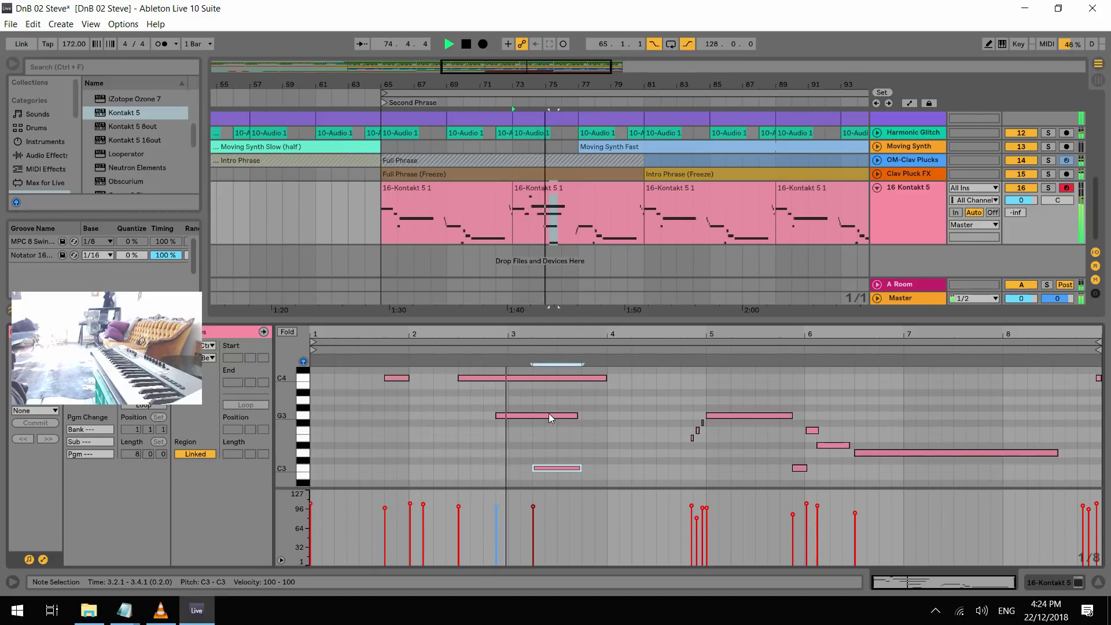
scroll(612, 452, up, 2)
click(601, 453)
scroll(598, 453, down, 2)
click(595, 466)
drag(577, 415, 668, 415)
scroll(615, 386, up, 1)
drag(606, 392, 680, 393)
drag(623, 370, 680, 370)
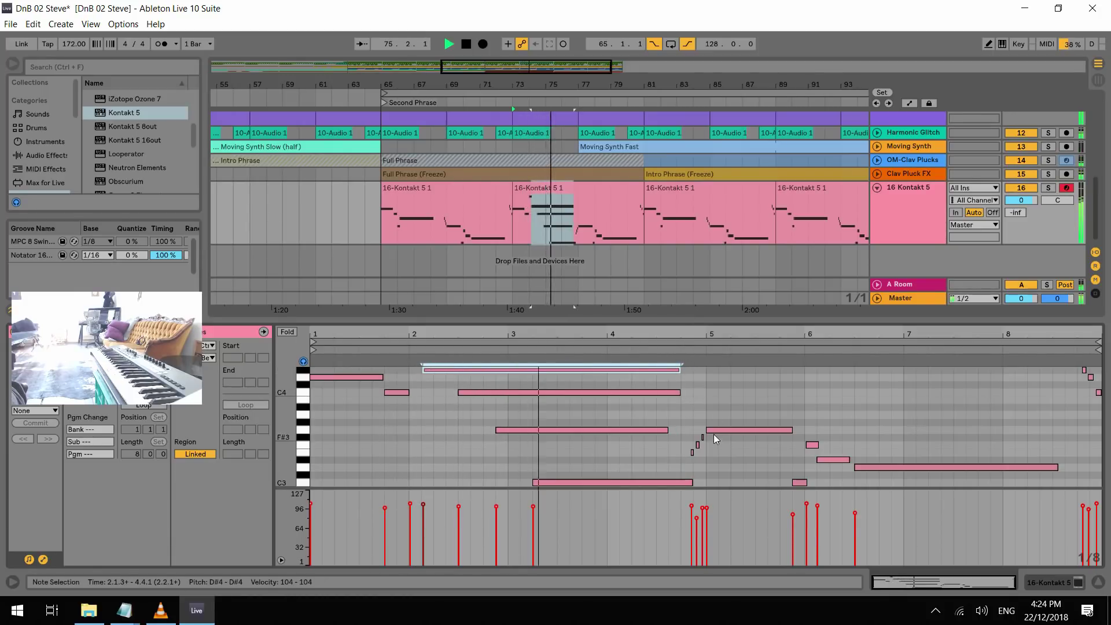
Lower the velocities of the chord notes D#4, C4 to 90, G3 and C3 to 79, and play the phrase
drag(423, 503, 423, 508)
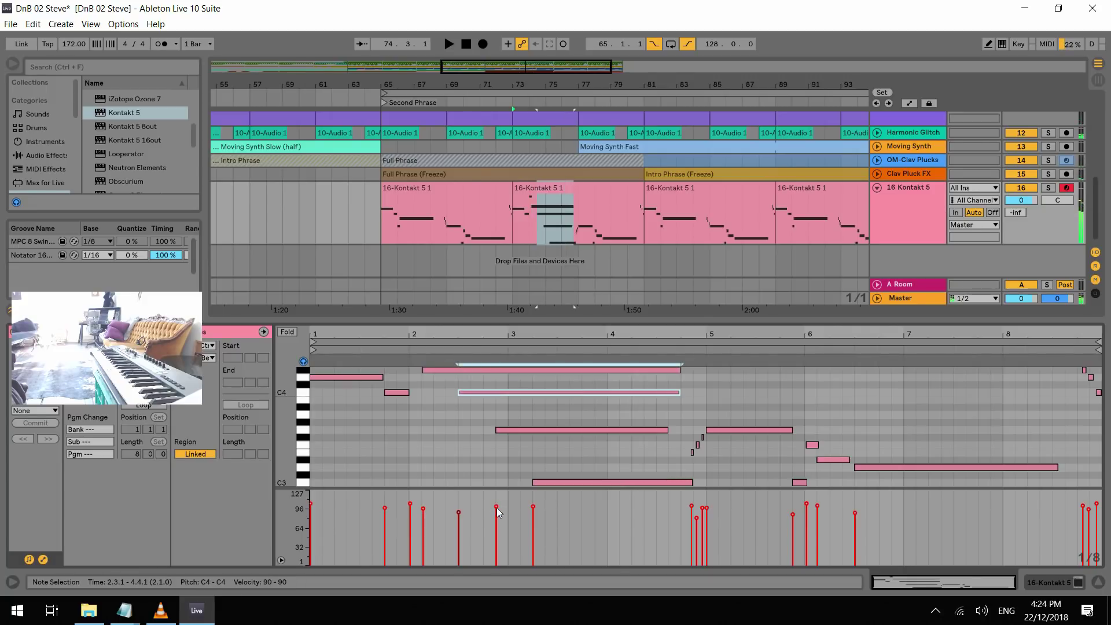
drag(496, 507, 533, 519)
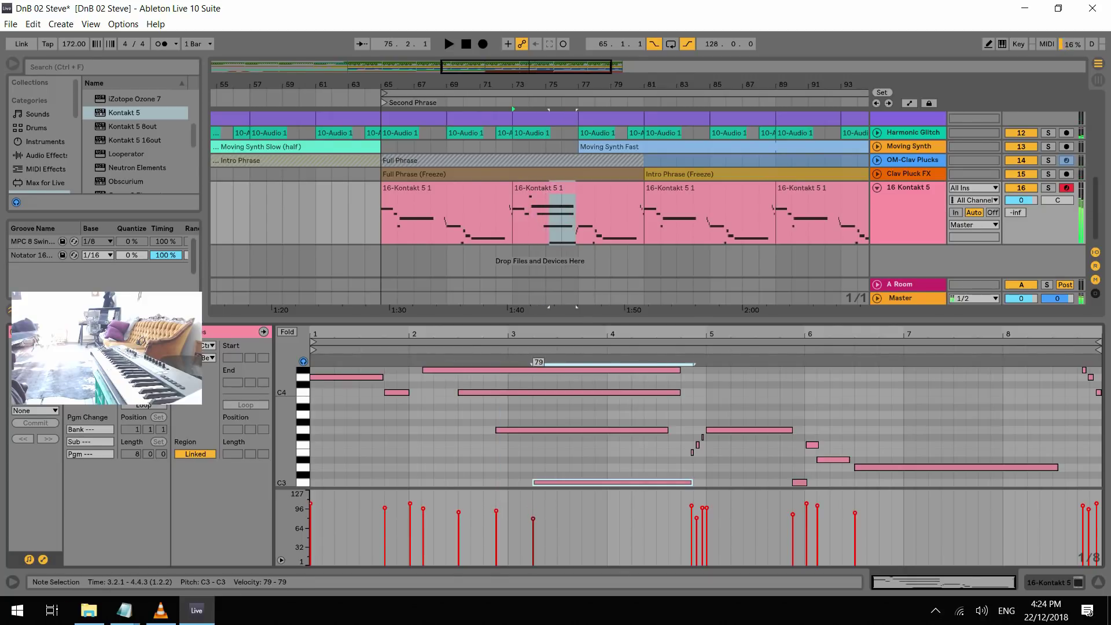
key(space)
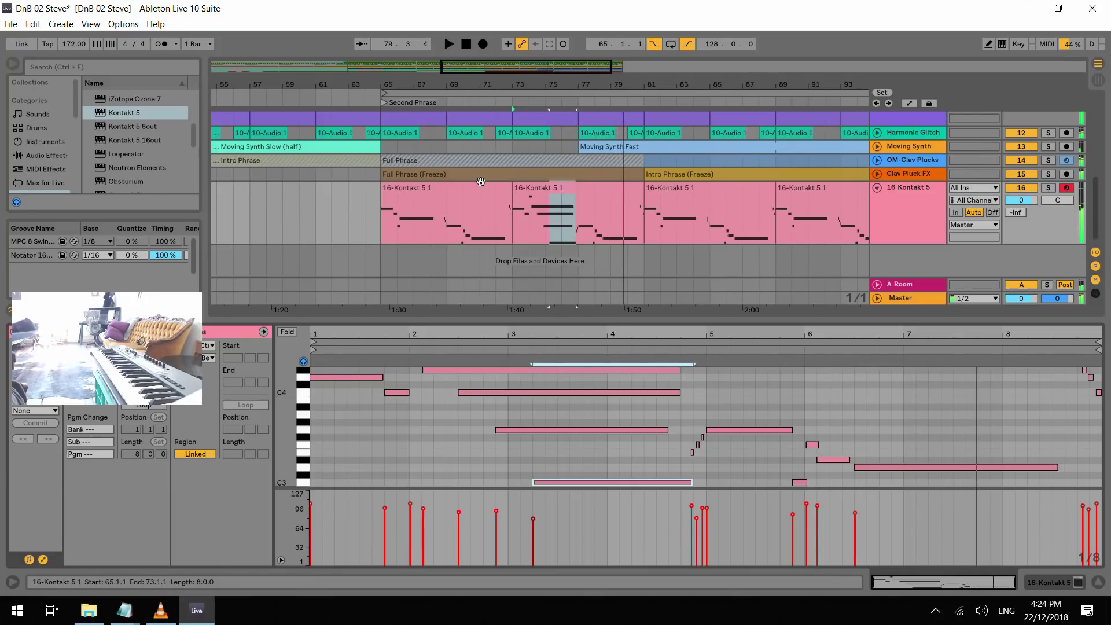
Select both Kontakt 5 clips from 65.1.1 to 81.1.1 and duplicate them onto bars 81 to 97
click(509, 189)
key(space)
shift+click(518, 189)
key(ctrl+d)
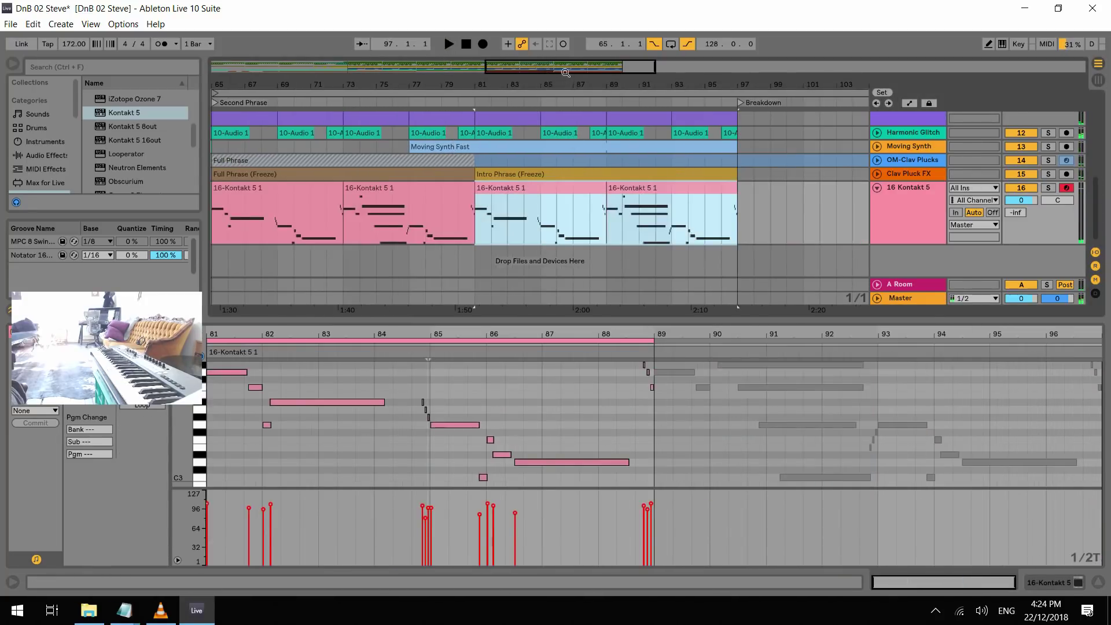
Set the loop length to 16 bars, extend it to 32 bars so it ends at the Breakdown marker, and play the phrase
click(711, 44)
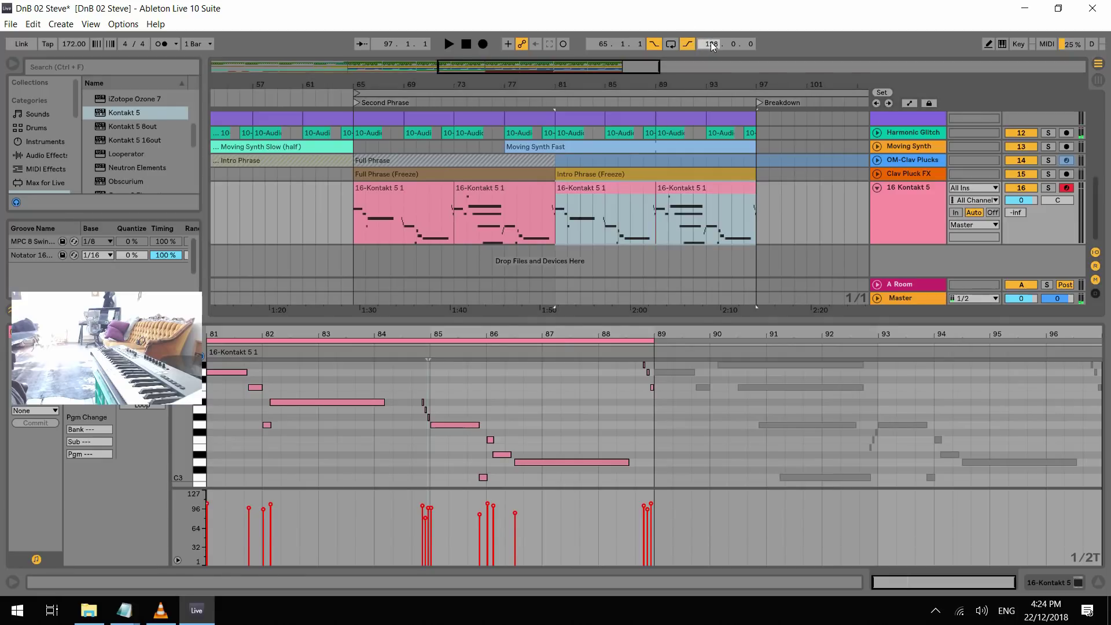
text(16)
key(Return)
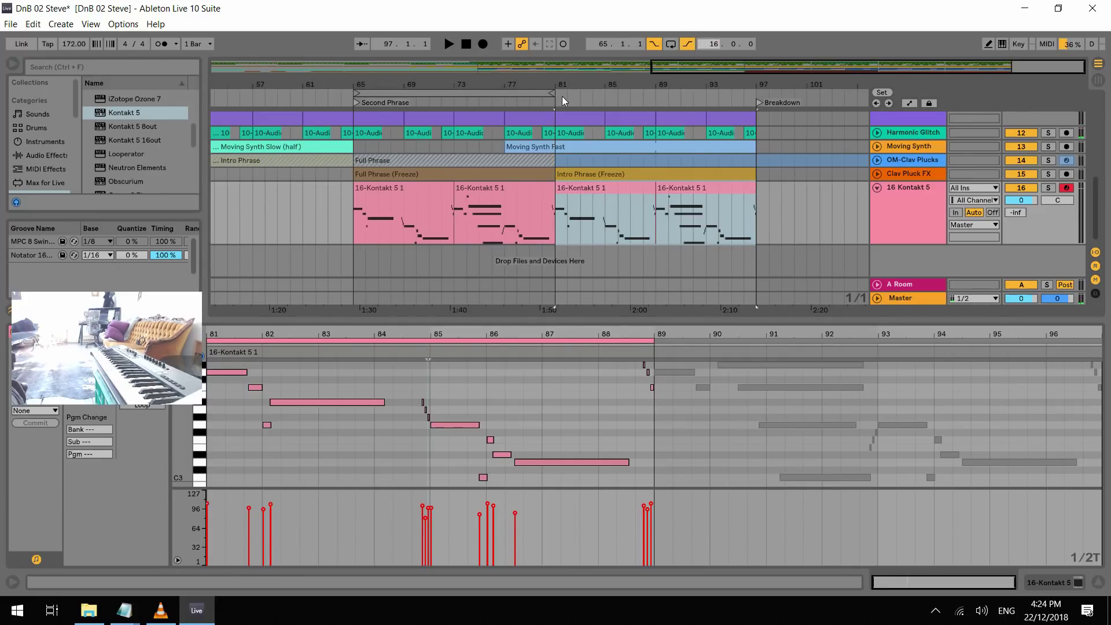
drag(555, 94, 755, 115)
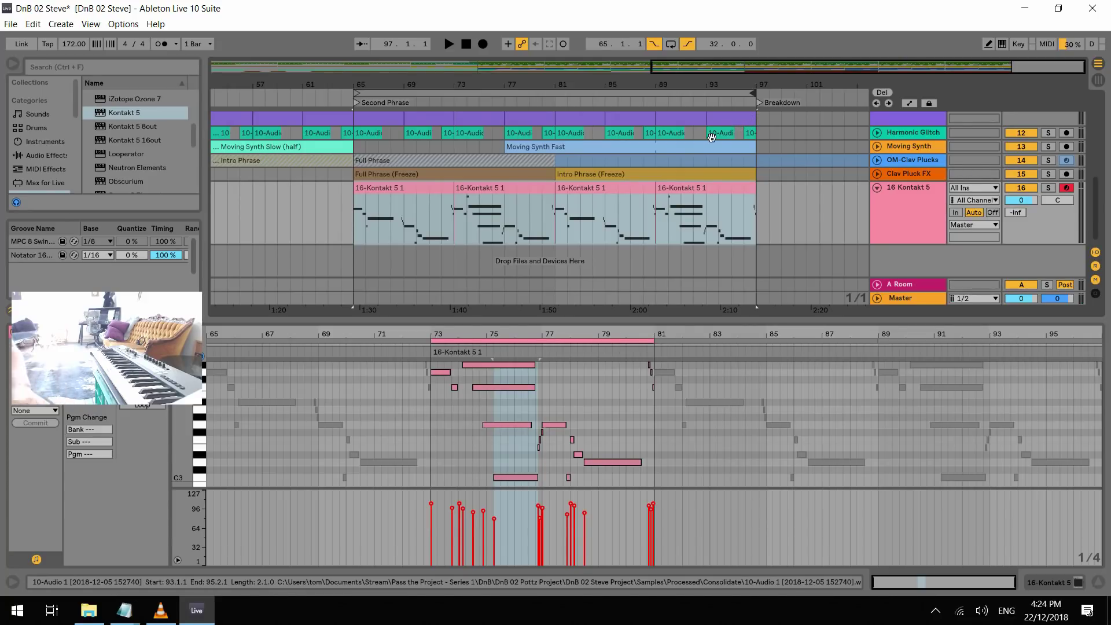
key(space)
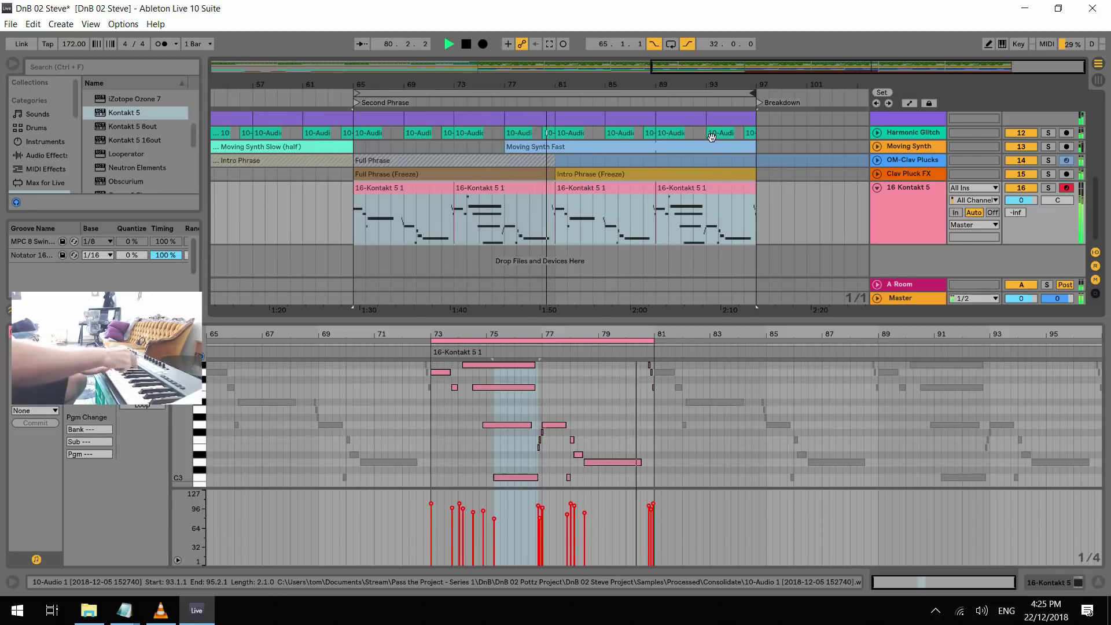
key(space)
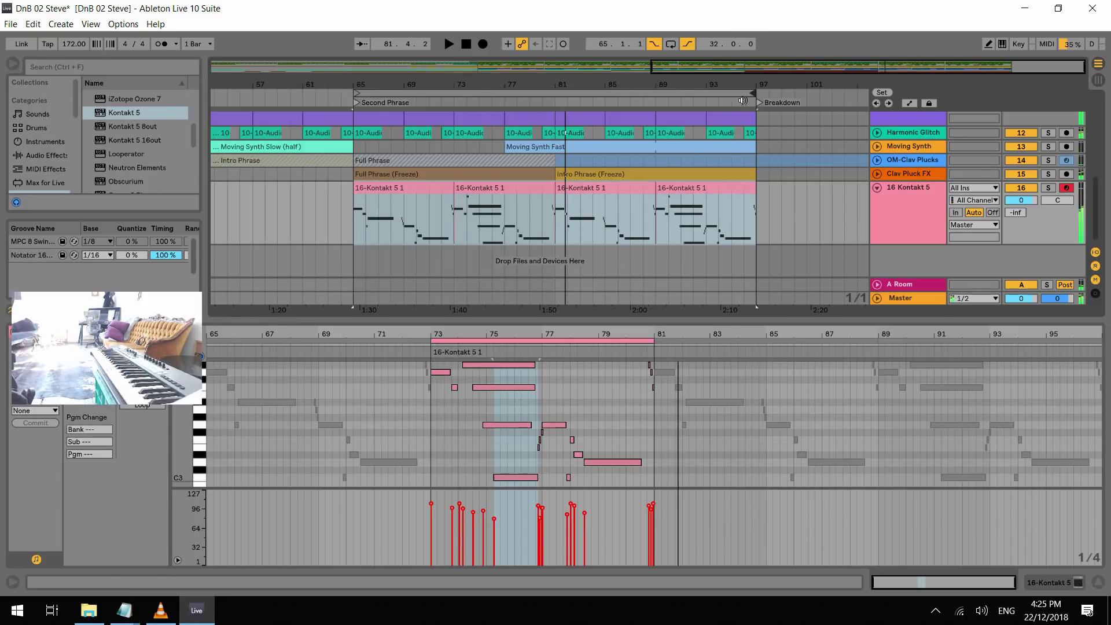
Rename the Kontakt 5 track as E-Piano
click(918, 189)
key(ctrl+r)
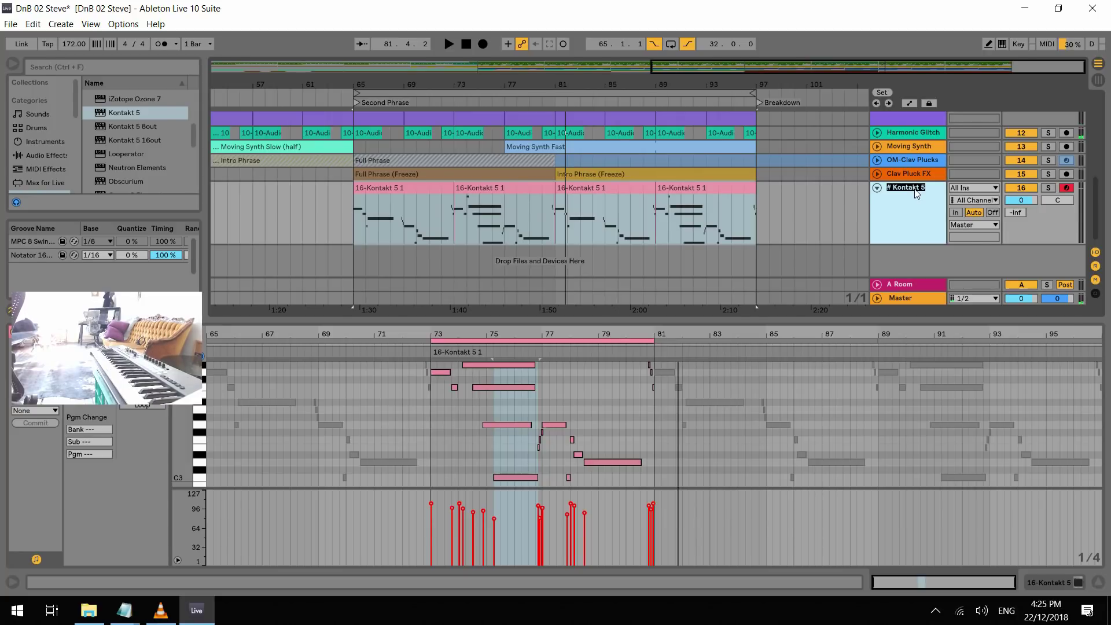
text(E-Piano)
key(Return)
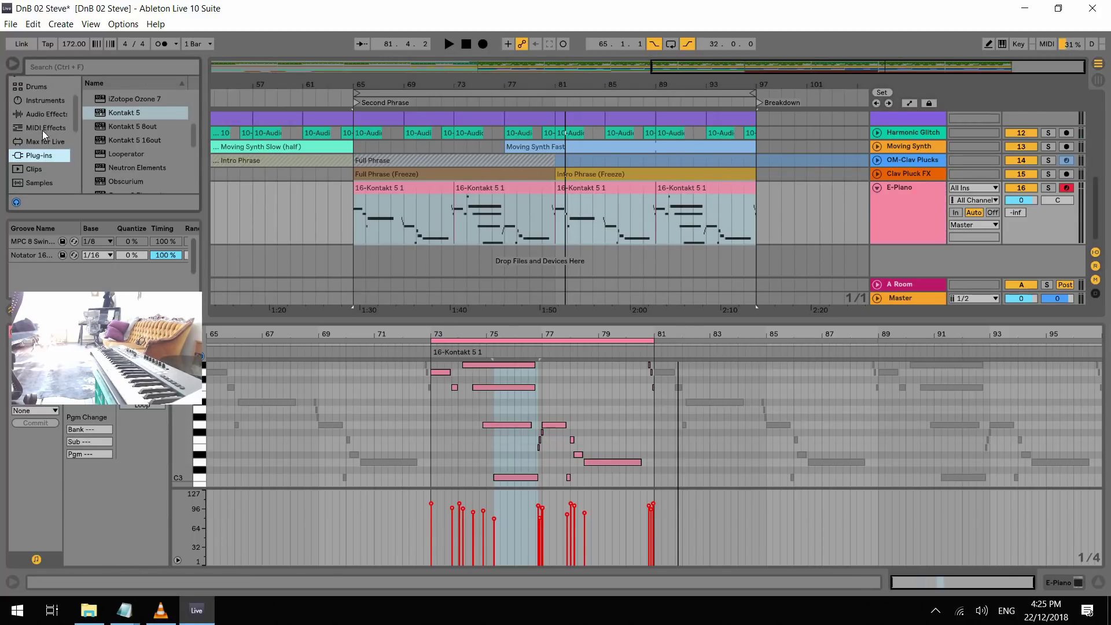
Add the Grand Piano.adg preset from the Piano & Keys sounds on a new track and play the phrase along with it
scroll(50, 137, down, 1)
click(54, 127)
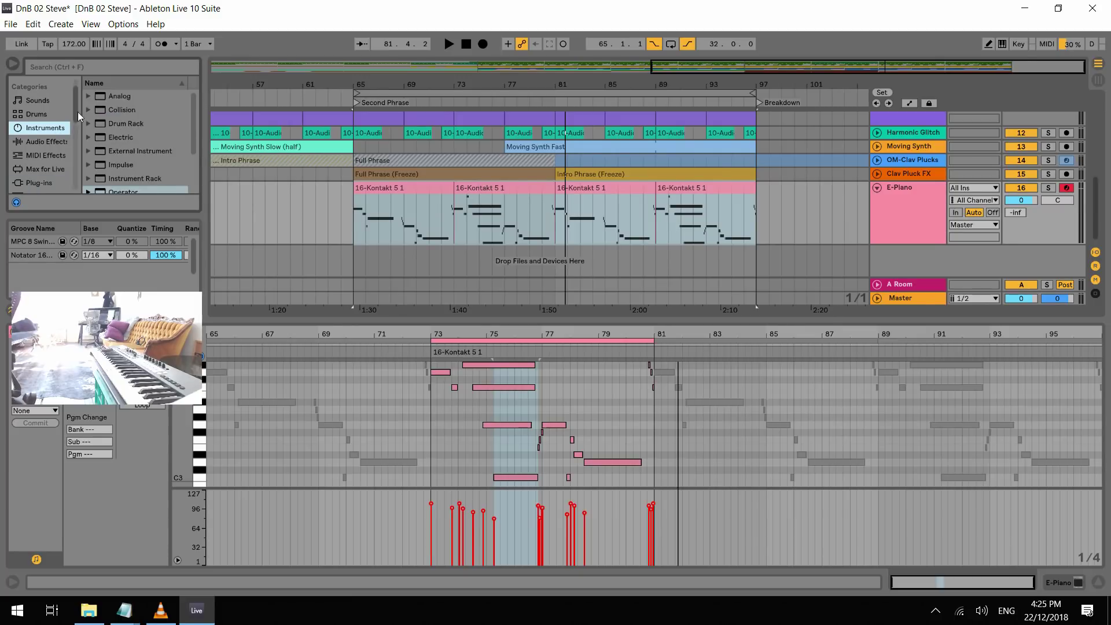
scroll(143, 139, down, 1)
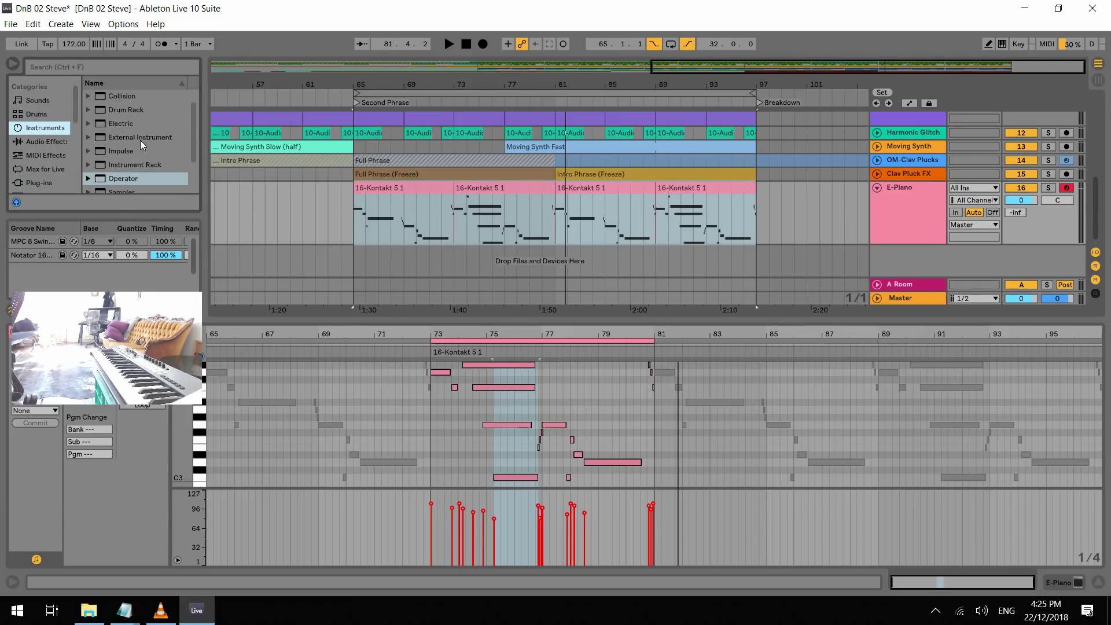
scroll(136, 140, up, 1)
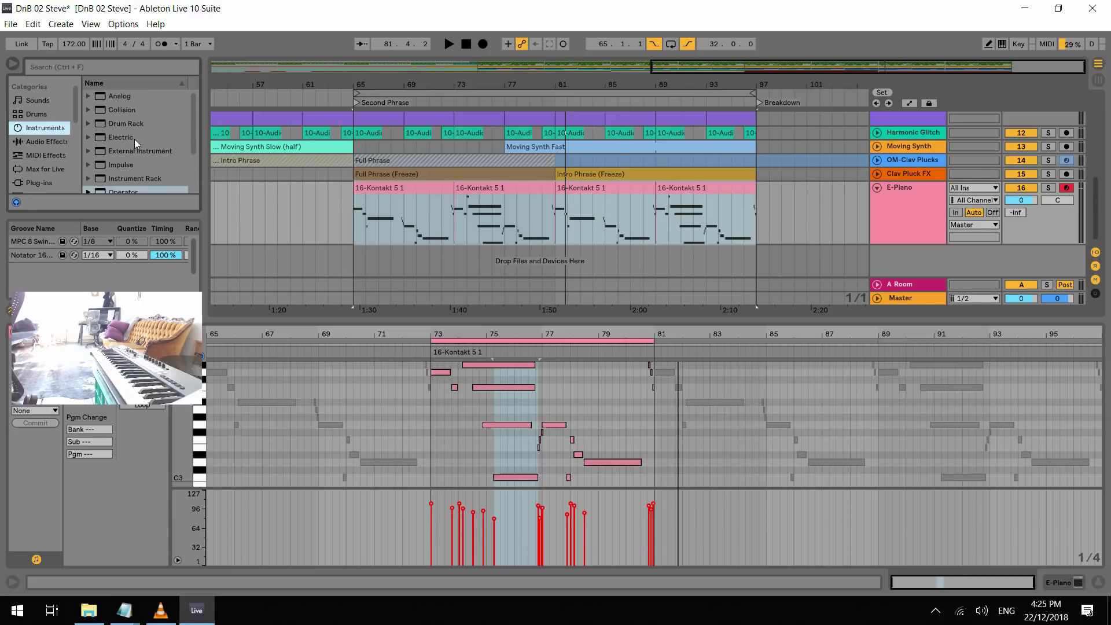
click(41, 99)
scroll(110, 159, down, 5)
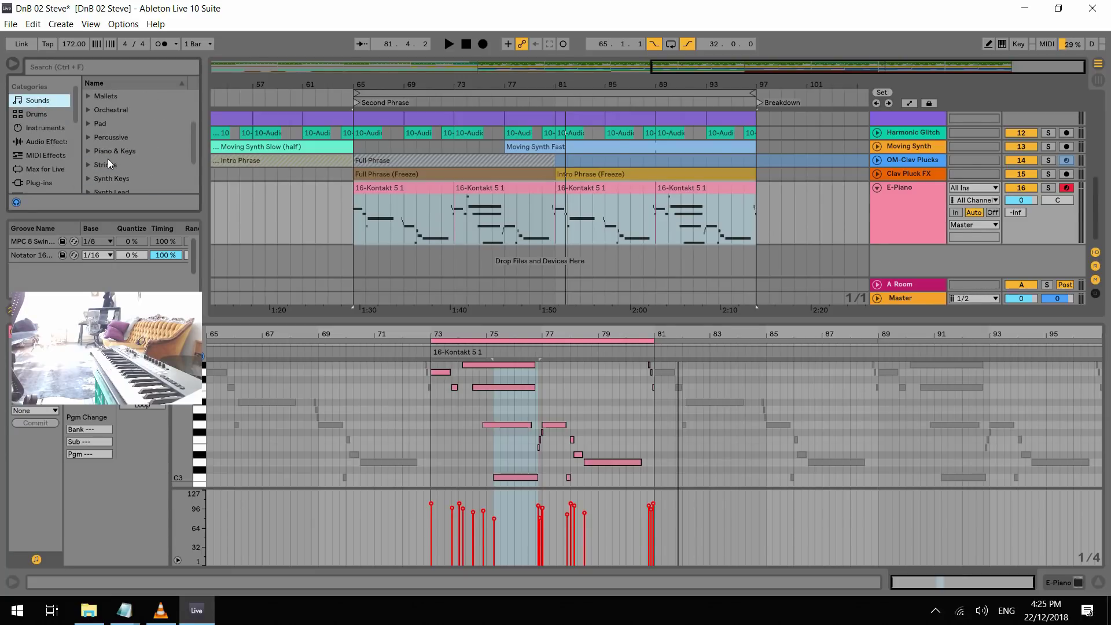
click(88, 151)
scroll(141, 151, down, 10)
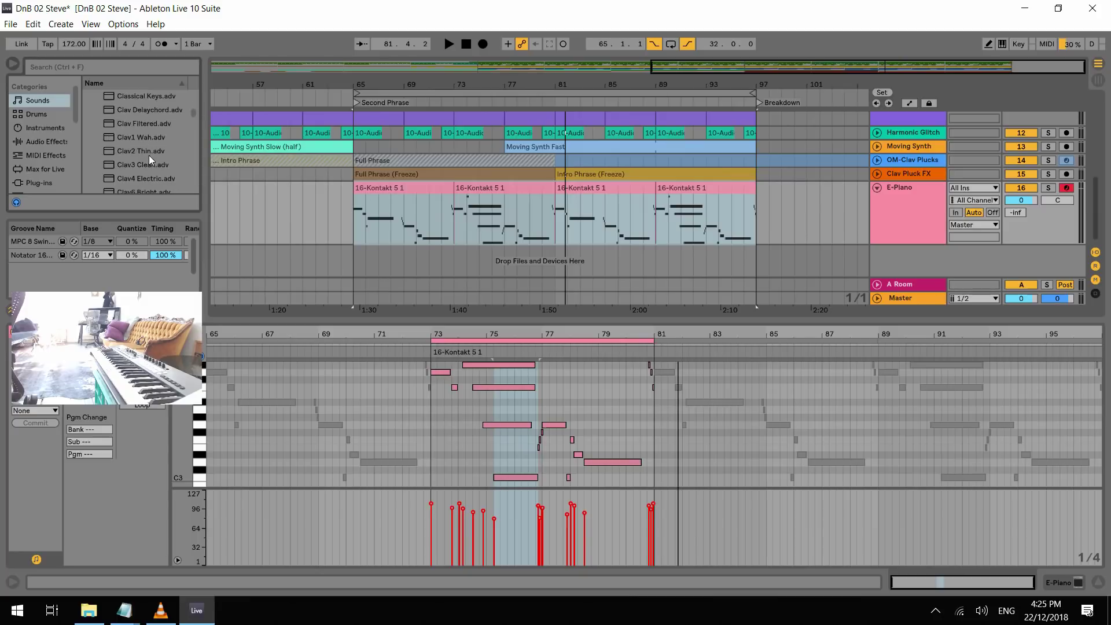
scroll(151, 140, down, 8)
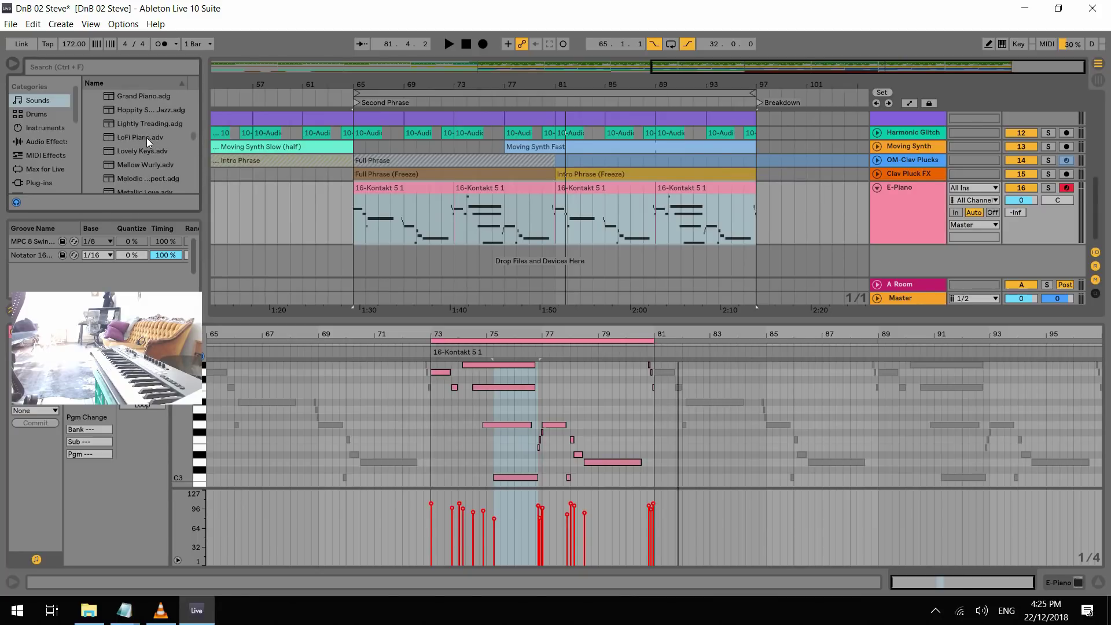
drag(144, 153, 894, 200)
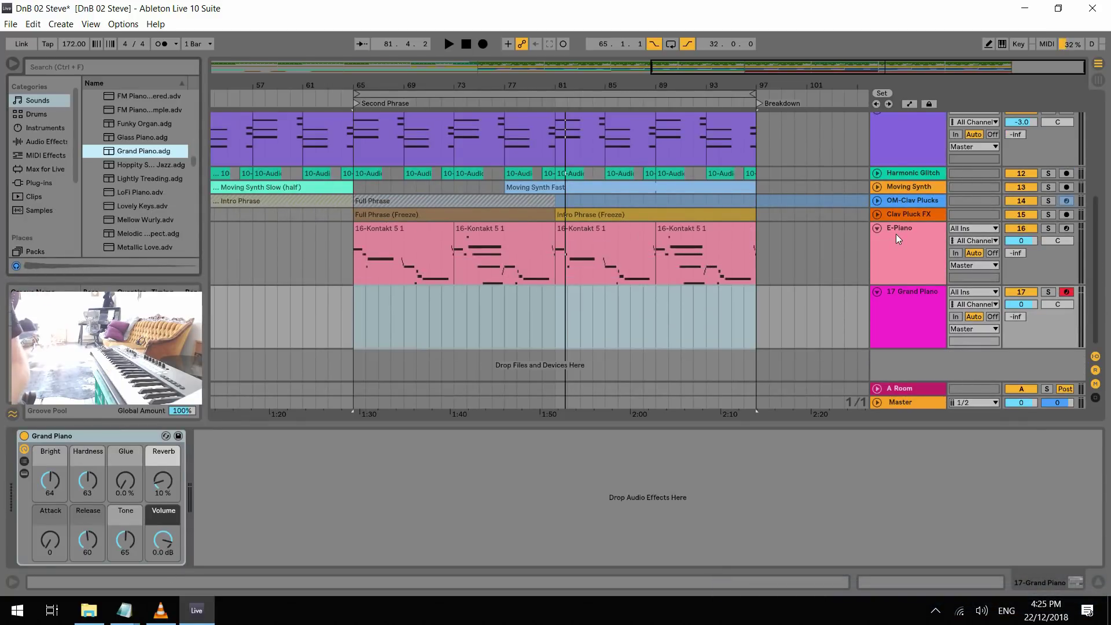
click(905, 342)
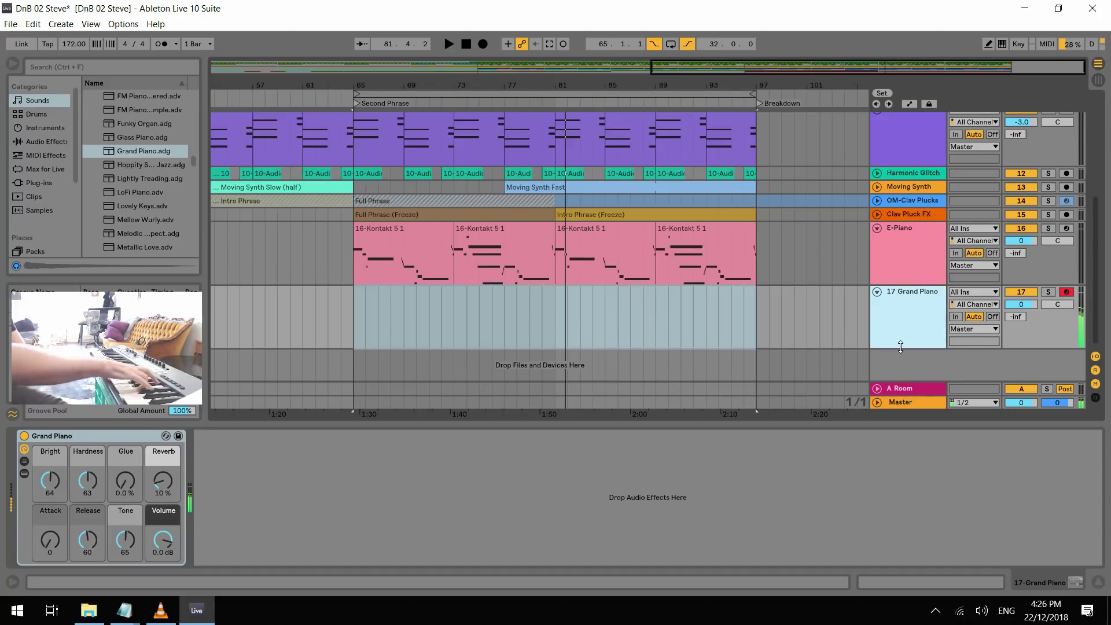
key(space)
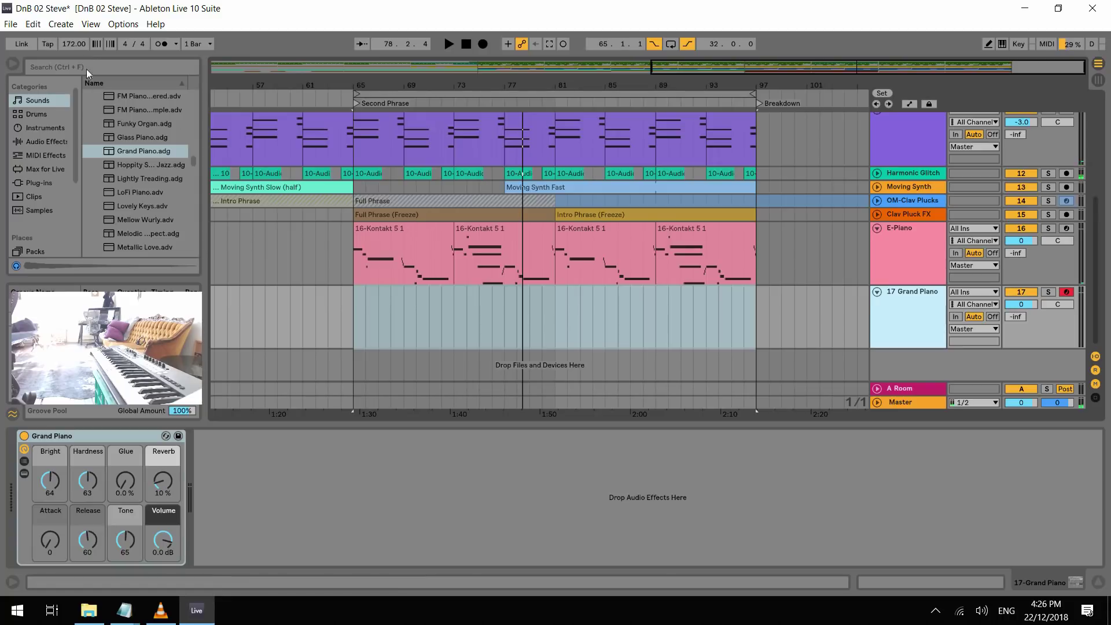
Lower the project tempo to 145 BPM, set the Grand Piano's Reverb to 27 %, and play the phrase
drag(68, 44, 68, 59)
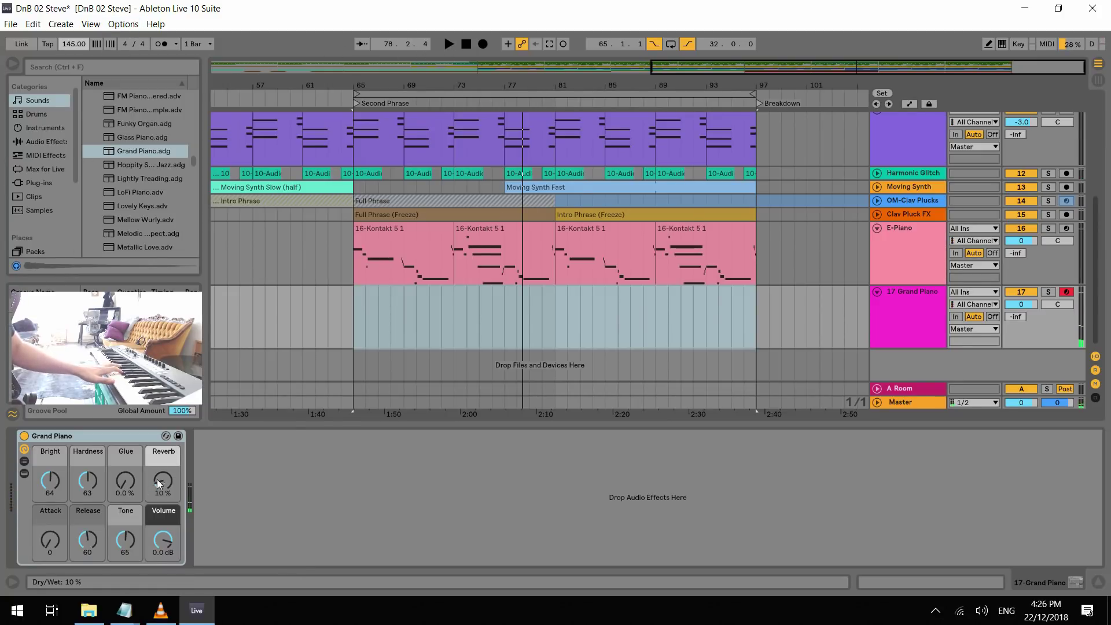
drag(155, 491, 155, 487)
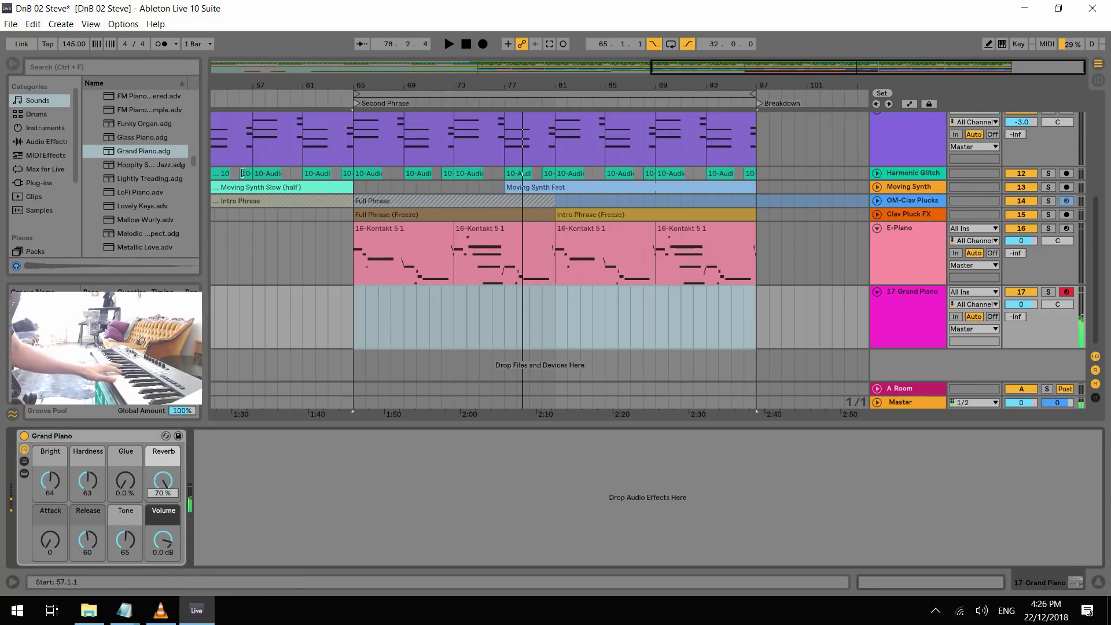
drag(163, 482, 163, 490)
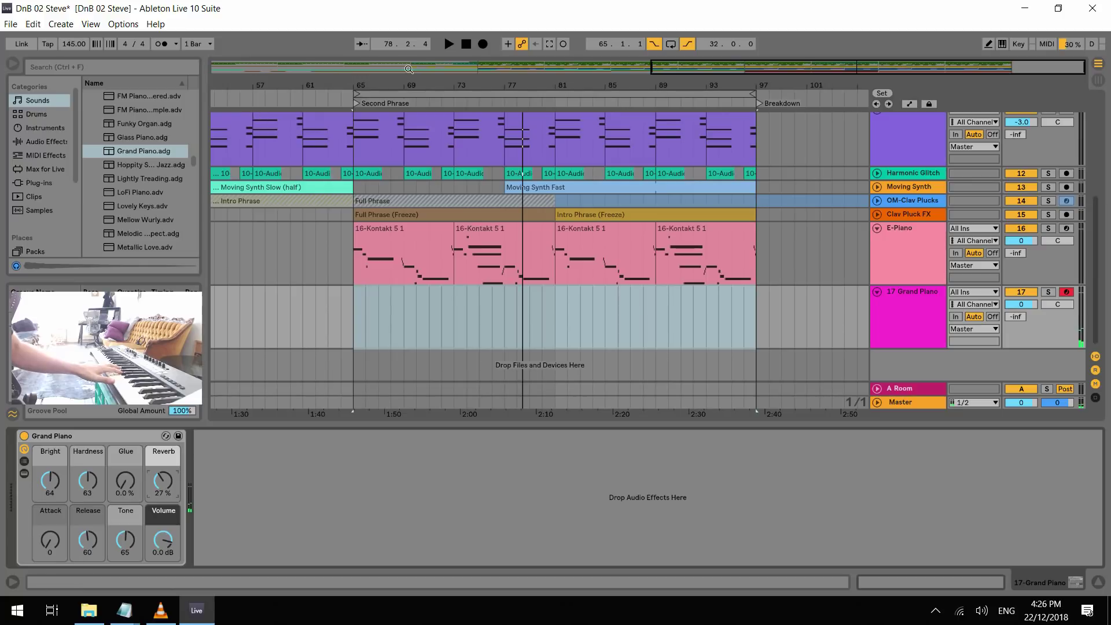
click(449, 45)
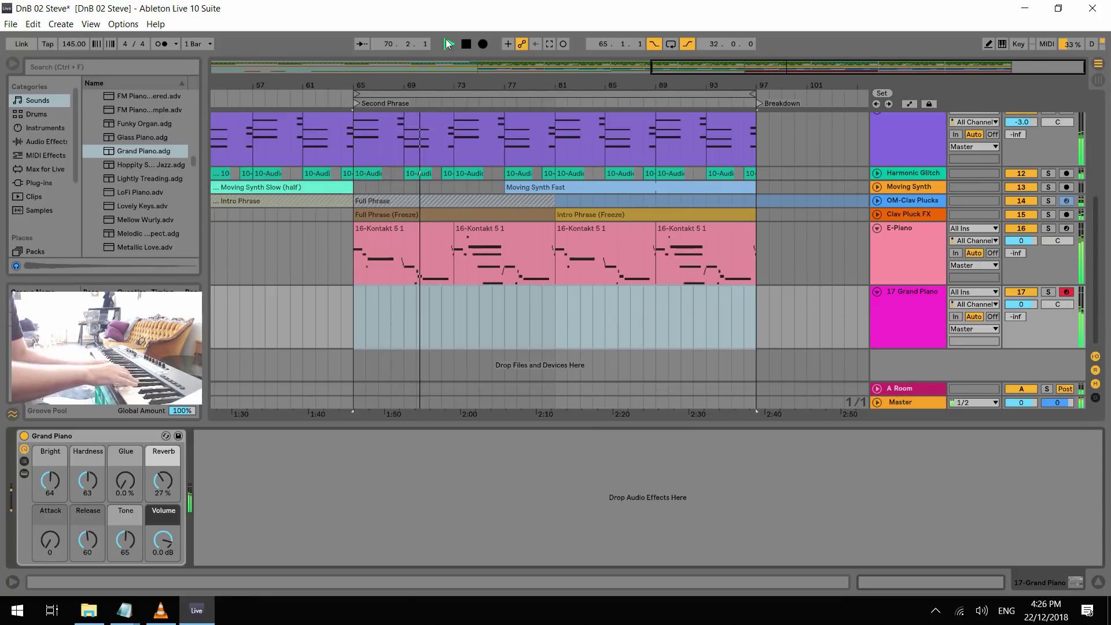
key(space)
Record a piano part on the Grand Piano track from 65.1.1 to about bar 82
click(415, 294)
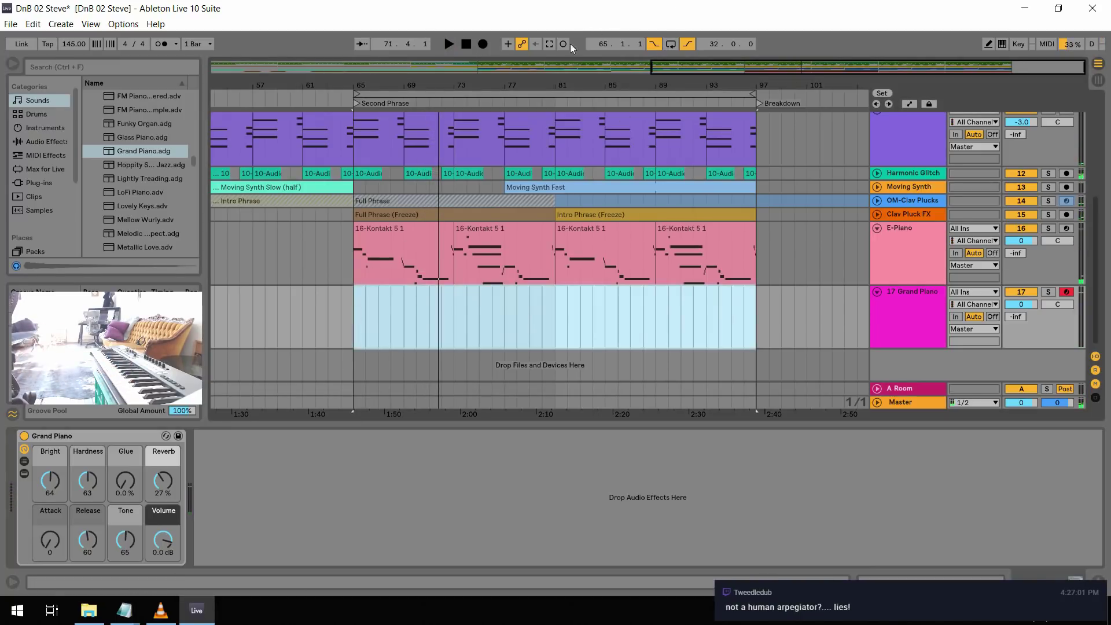
click(483, 44)
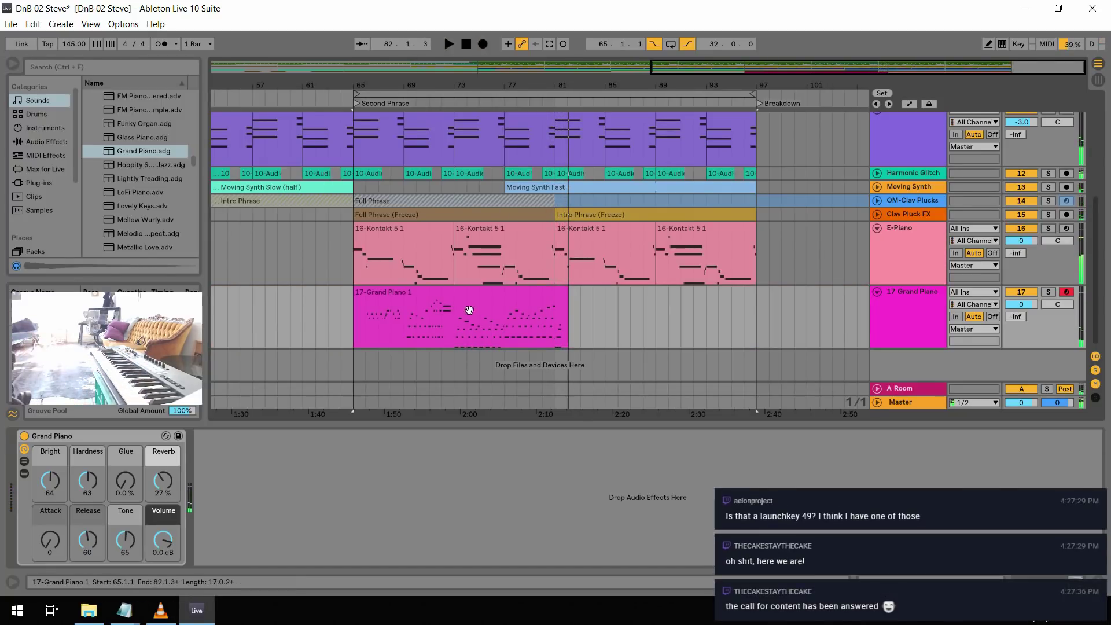
Split out the Grand Piano recording between 73.1.1 and 81.1.1, move it to 65.1.1, and open its notes
drag(452, 324, 561, 328)
key(ctrl+e)
drag(491, 289, 389, 291)
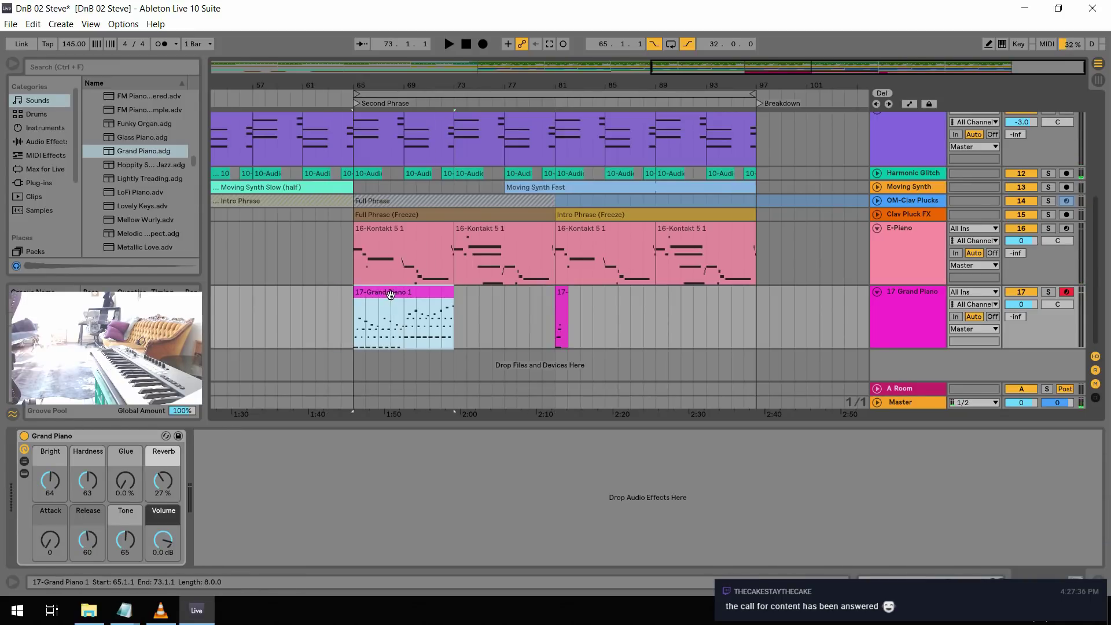
double_click(391, 294)
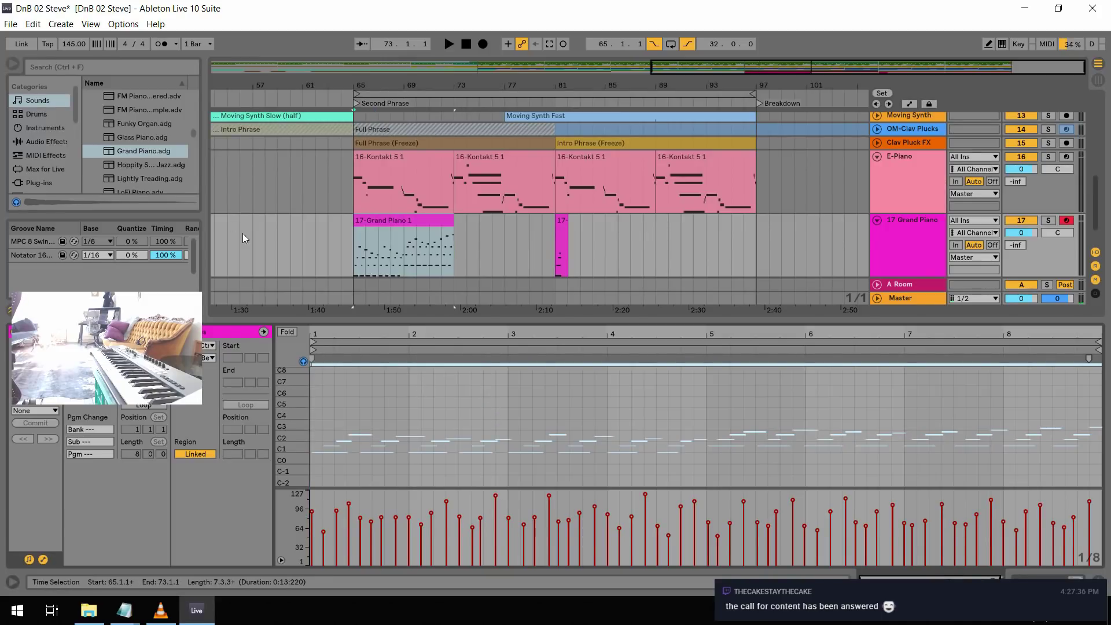
Play the moved piano clip, set the project tempo to 172 BPM, and replay it
key(space)
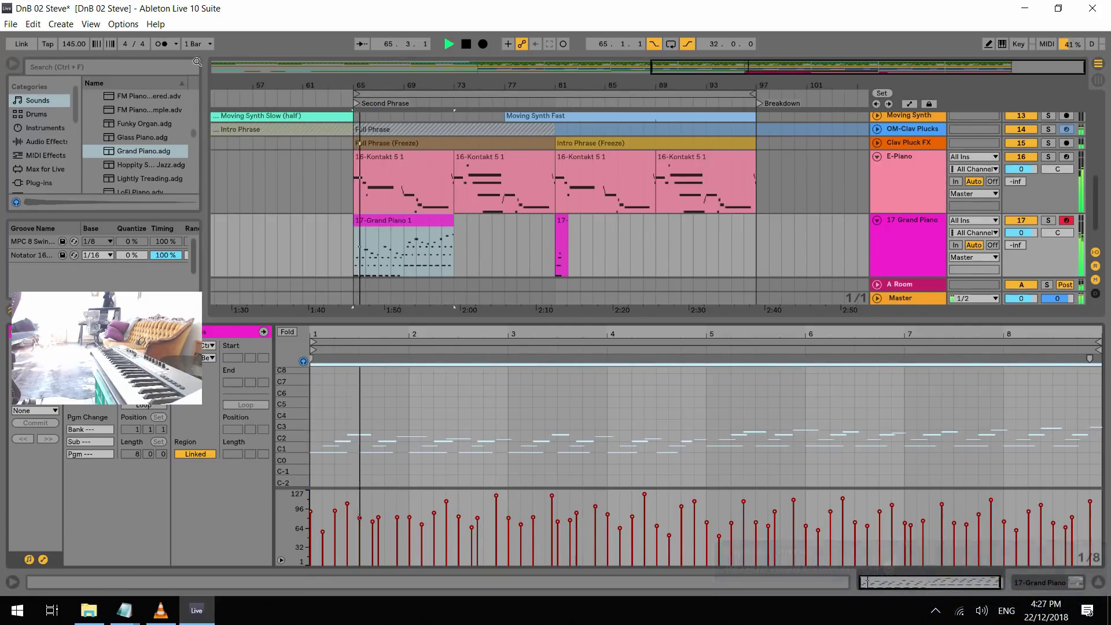
click(81, 48)
key(space)
text(172)
key(Return)
key(space)
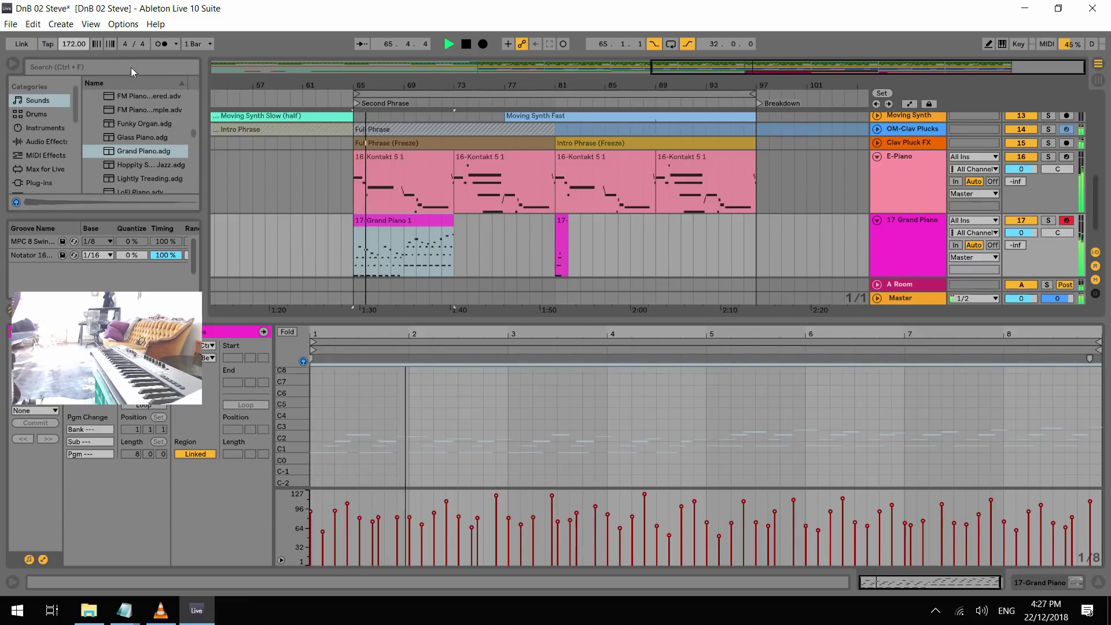
key(space)
key(space)
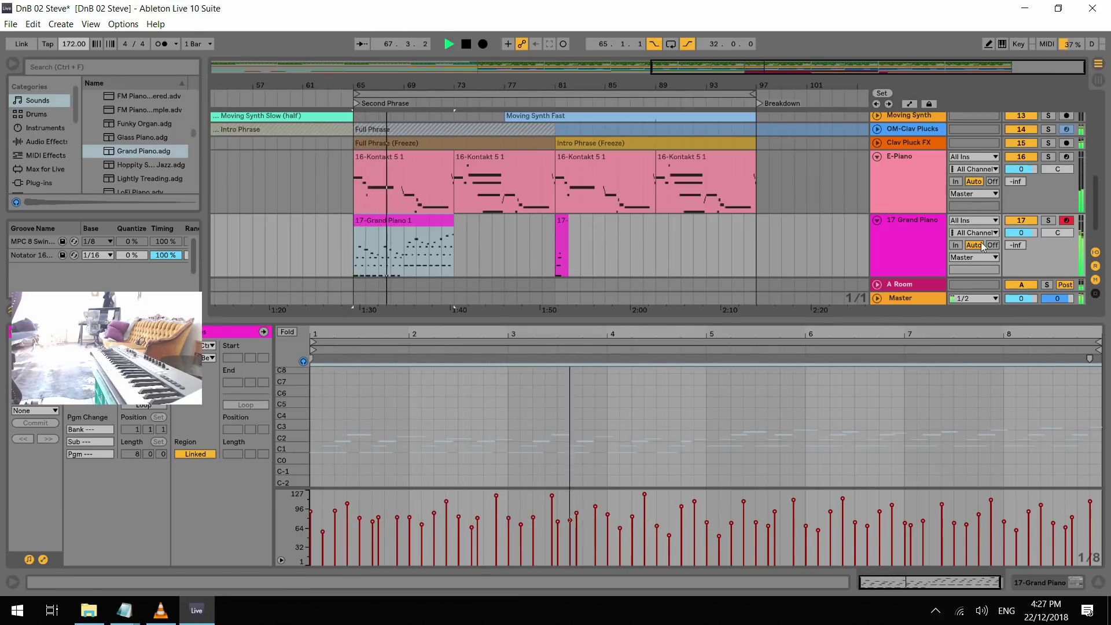
key(space)
Undo the change to 172 BPM and the quantization of the piano notes
key(ctrl+z)
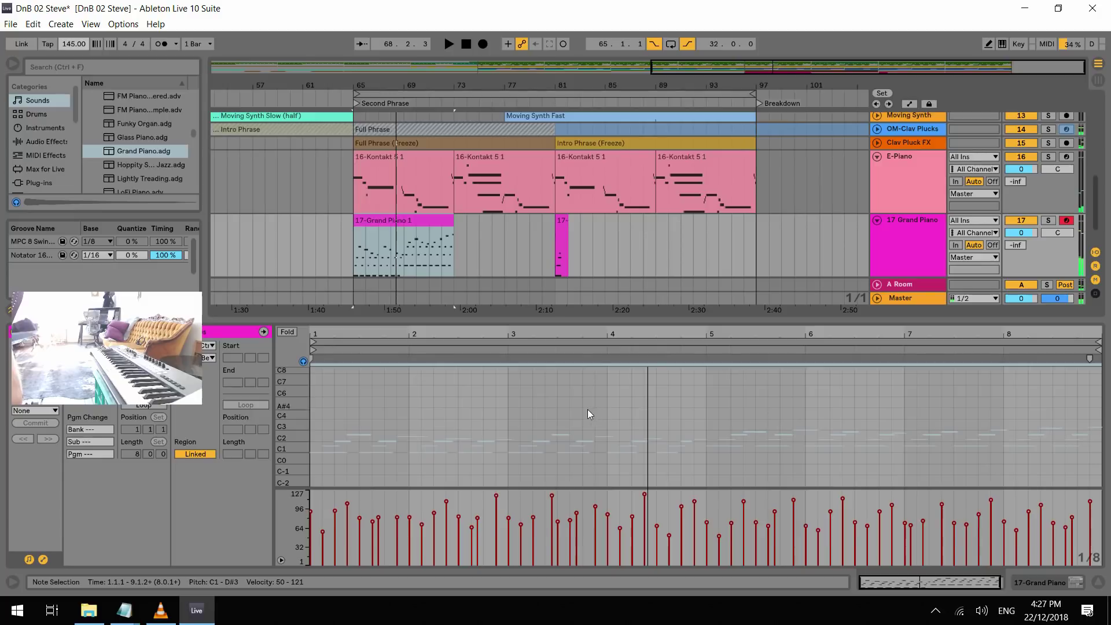
click(515, 398)
key(ctrl+z)
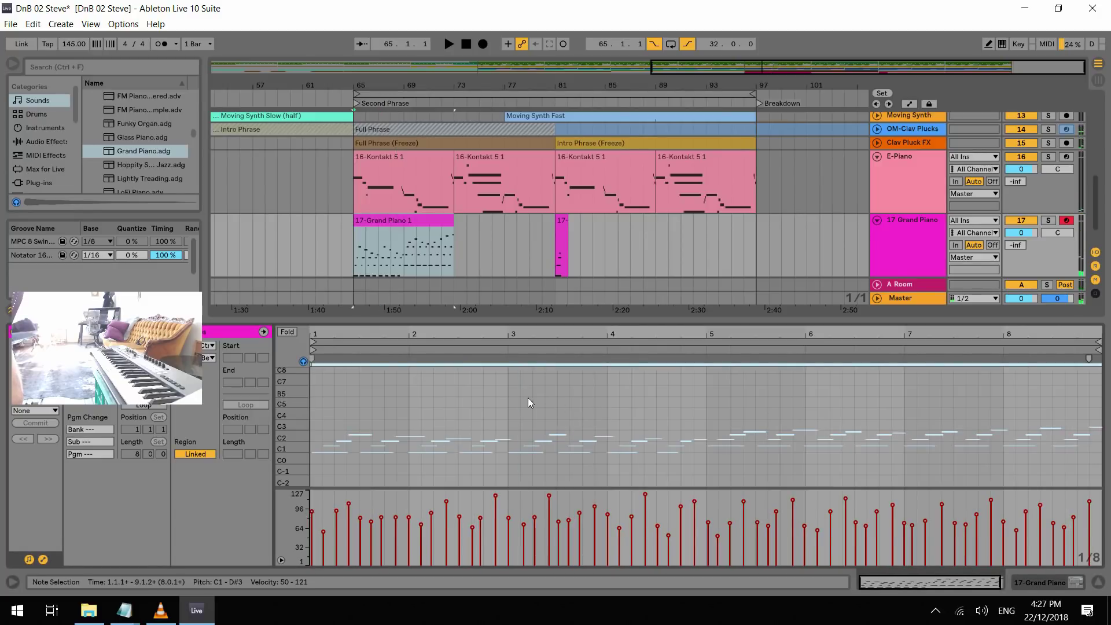
Quantize the start of all piano notes to 1/16 at 100 % and play the result
click(33, 23)
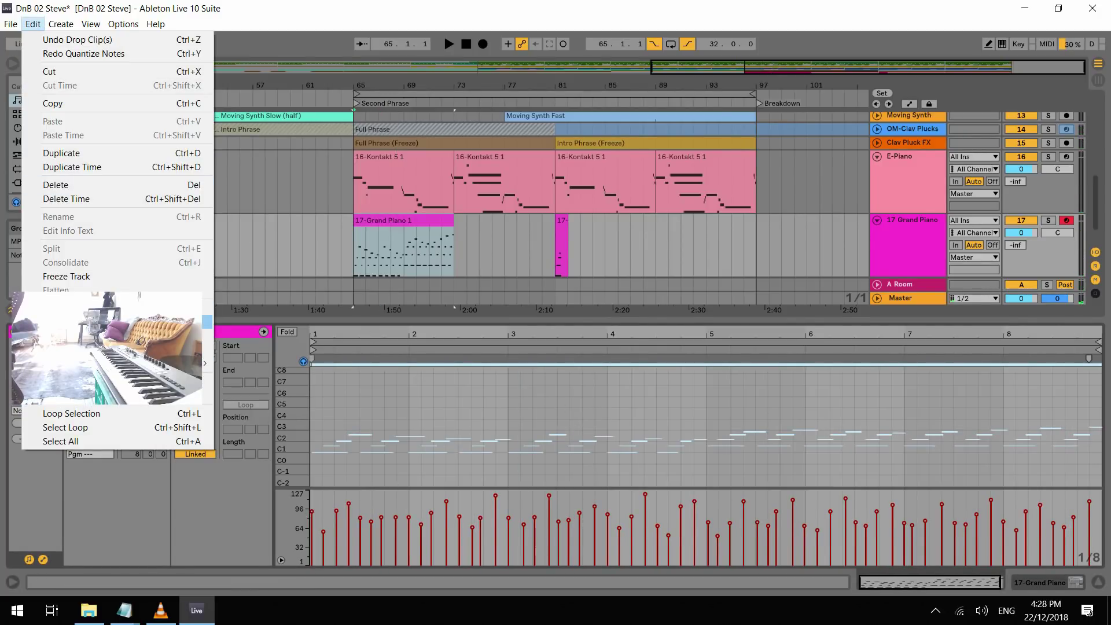
click(81, 354)
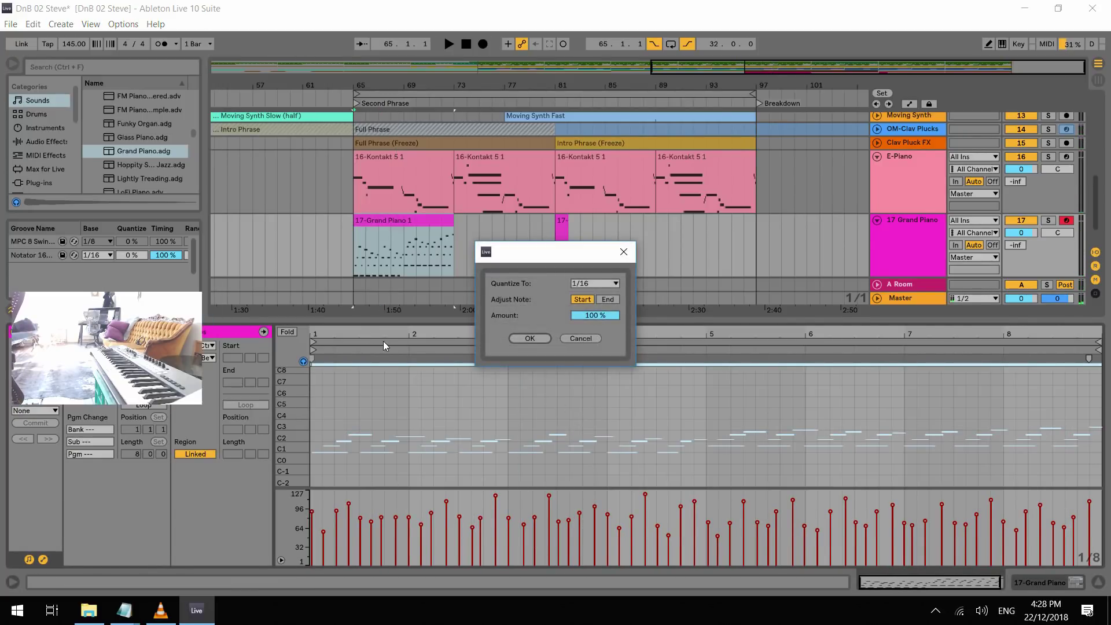
click(532, 339)
key(space)
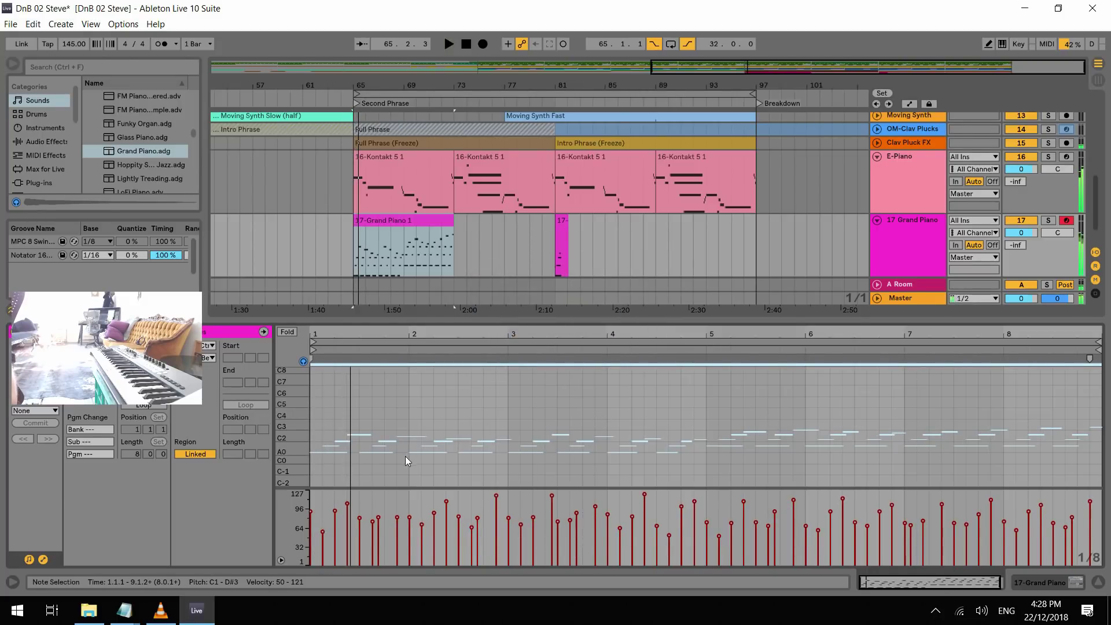
key(space)
Shorten all notes in the Grand Piano clip to short staccato hits and replay the clip
click(391, 453)
key(ctrl+a)
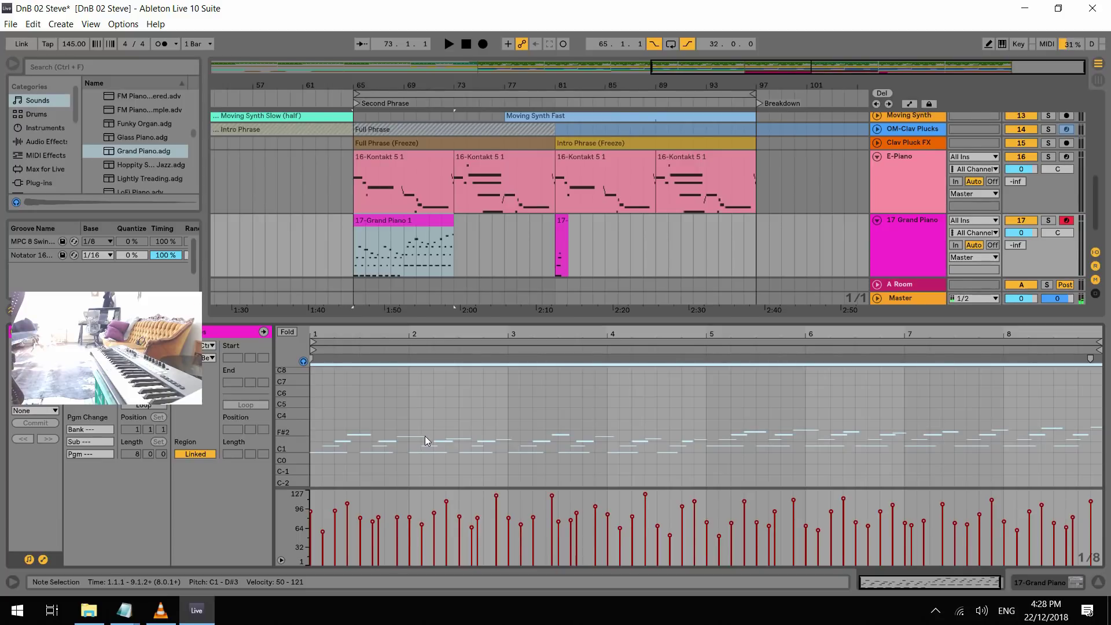
drag(425, 436, 399, 437)
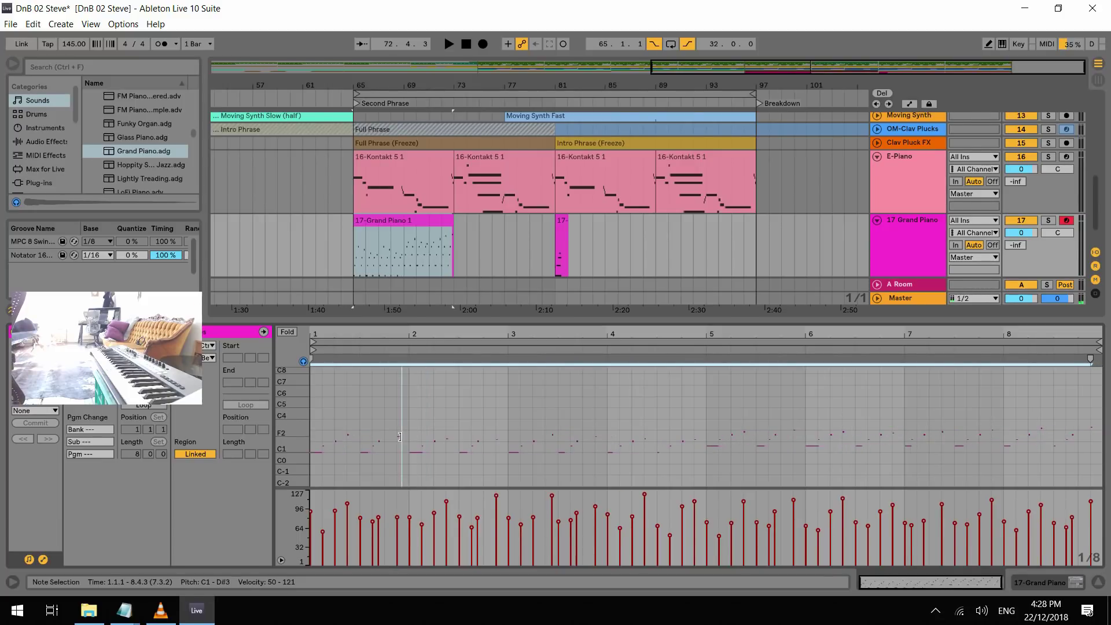
click(359, 455)
click(413, 454)
click(419, 453)
key(space)
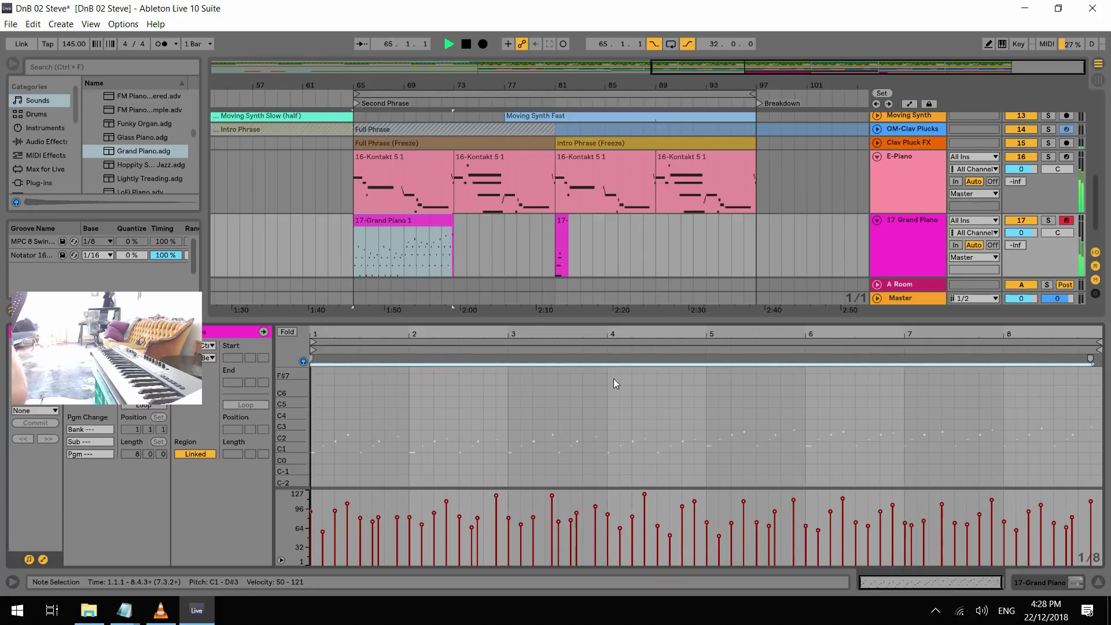
Solo the Grand Piano track and listen to its clip from 65.1.1
click(1048, 221)
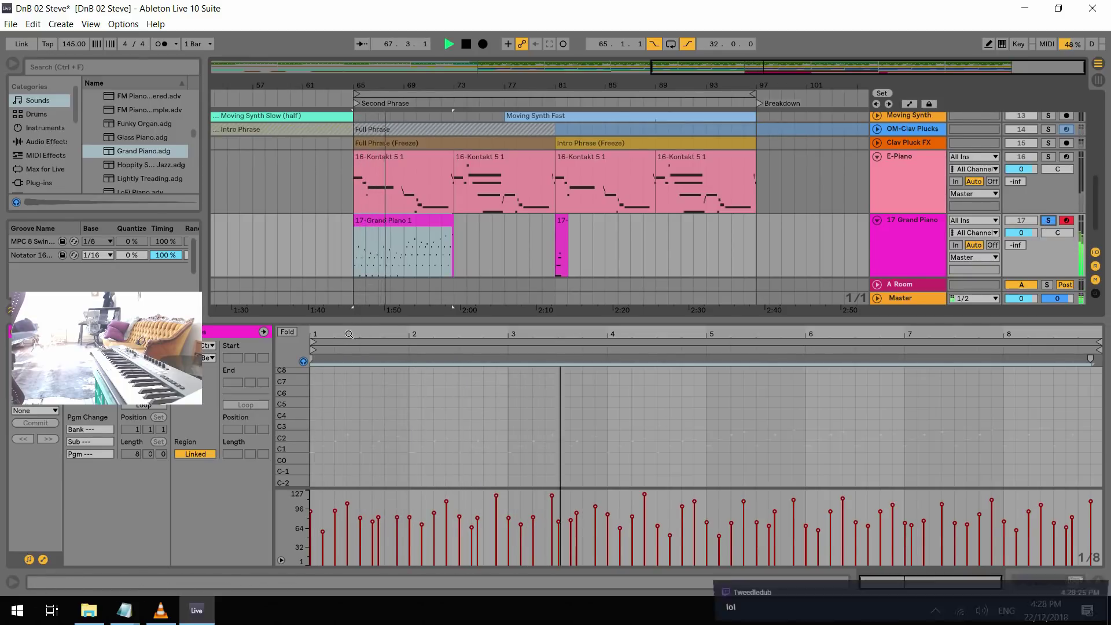
key(space)
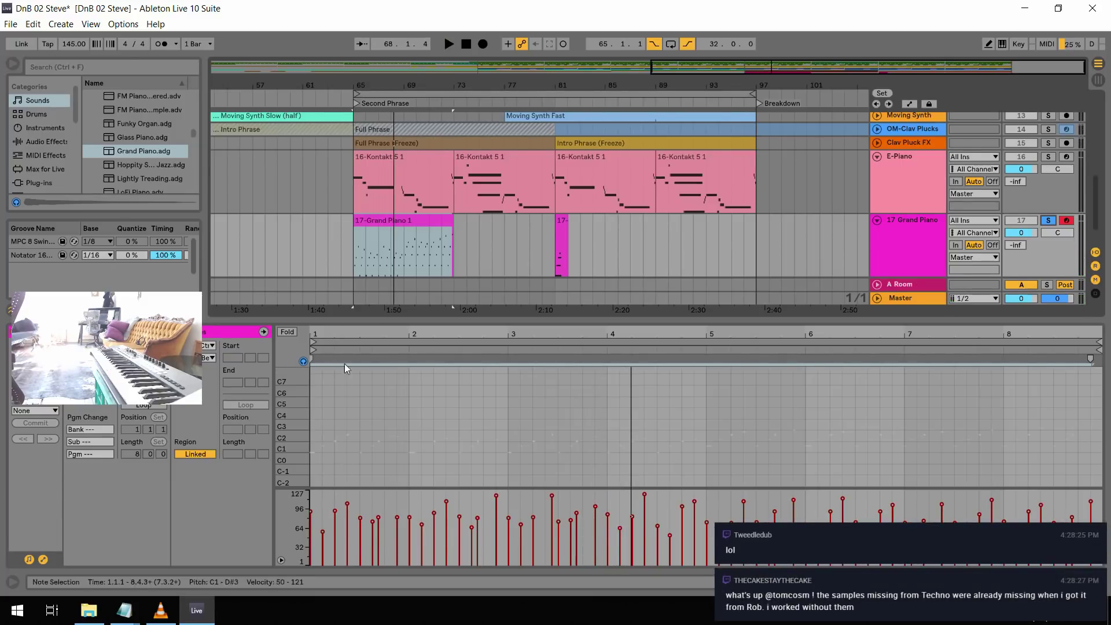
key(space)
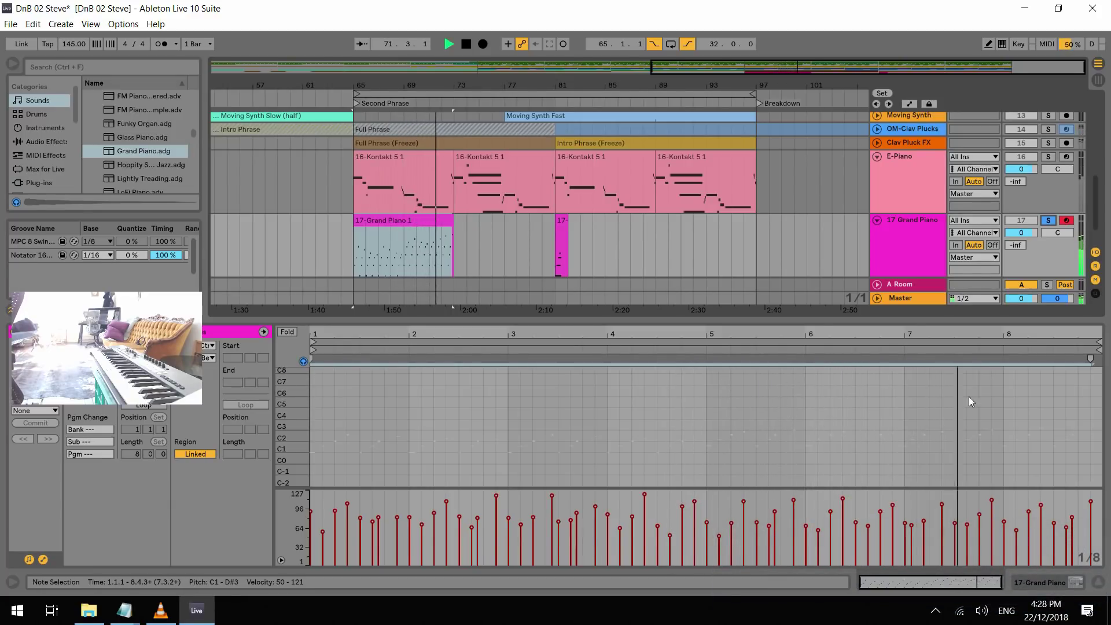
key(space)
Take the Grand Piano track out of solo, play it in the mix, and set its volume to 3.5 dB
click(1048, 221)
key(space)
drag(1022, 234, 1022, 228)
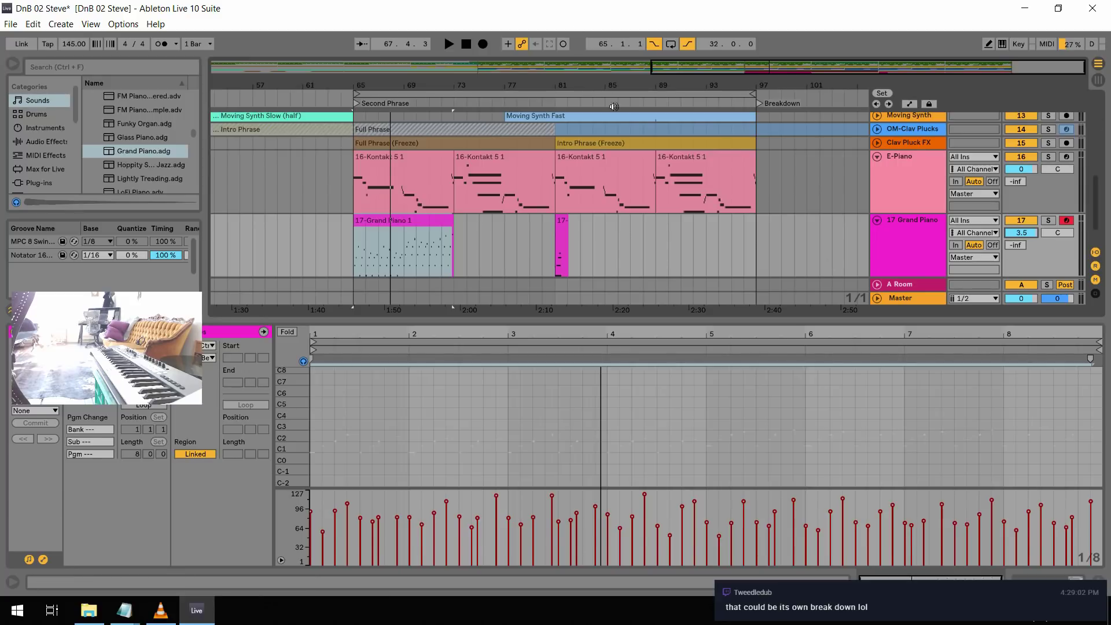
Select the Grand Piano clip at 65.1.1 and start playback from its beginning
click(478, 242)
click(449, 229)
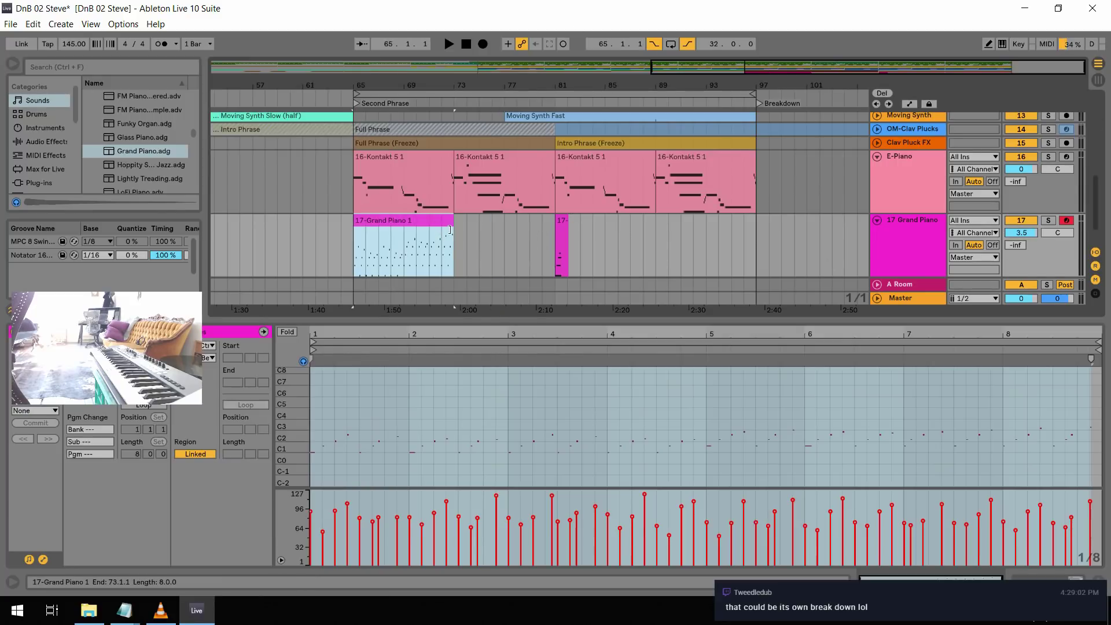
key(space)
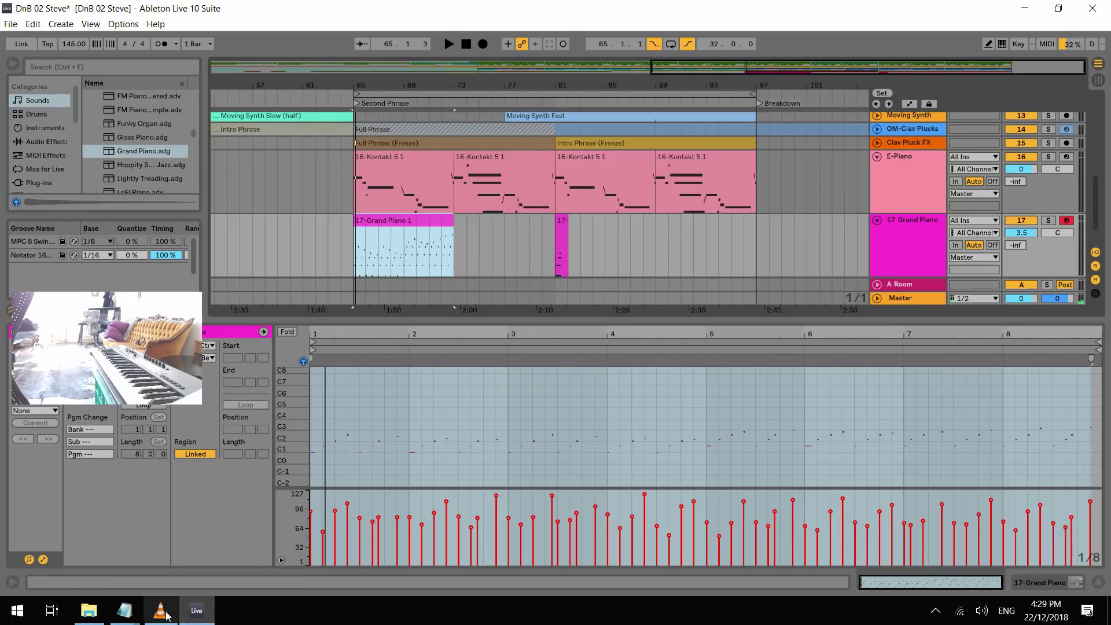
Switch to log.txt in Notepad to check the DnB check-out entries, and return to Ableton Live
click(135, 616)
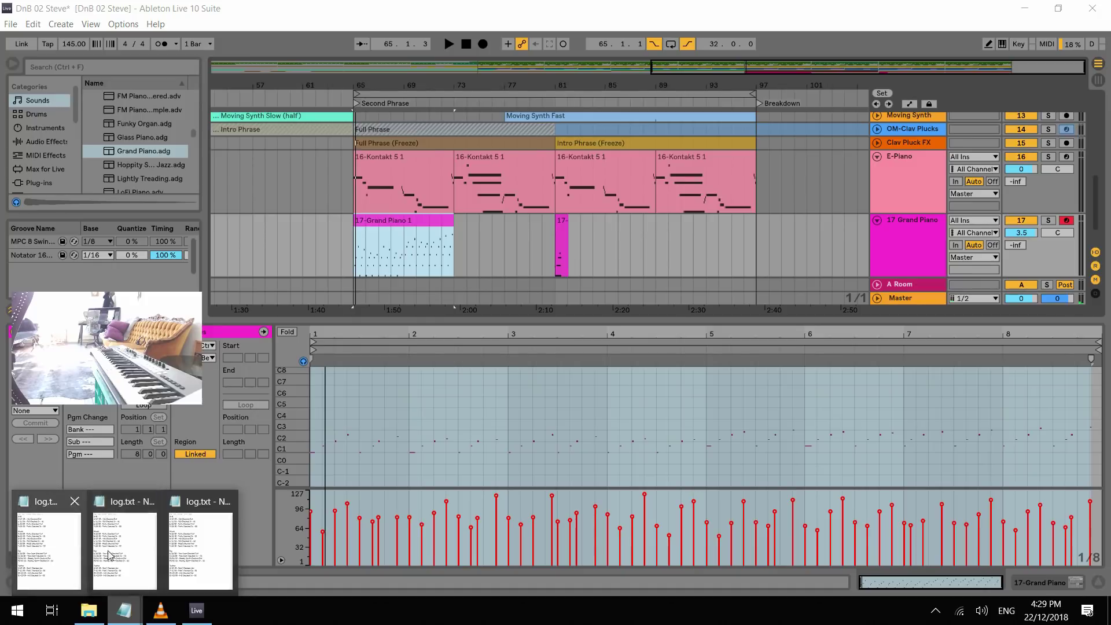
click(205, 549)
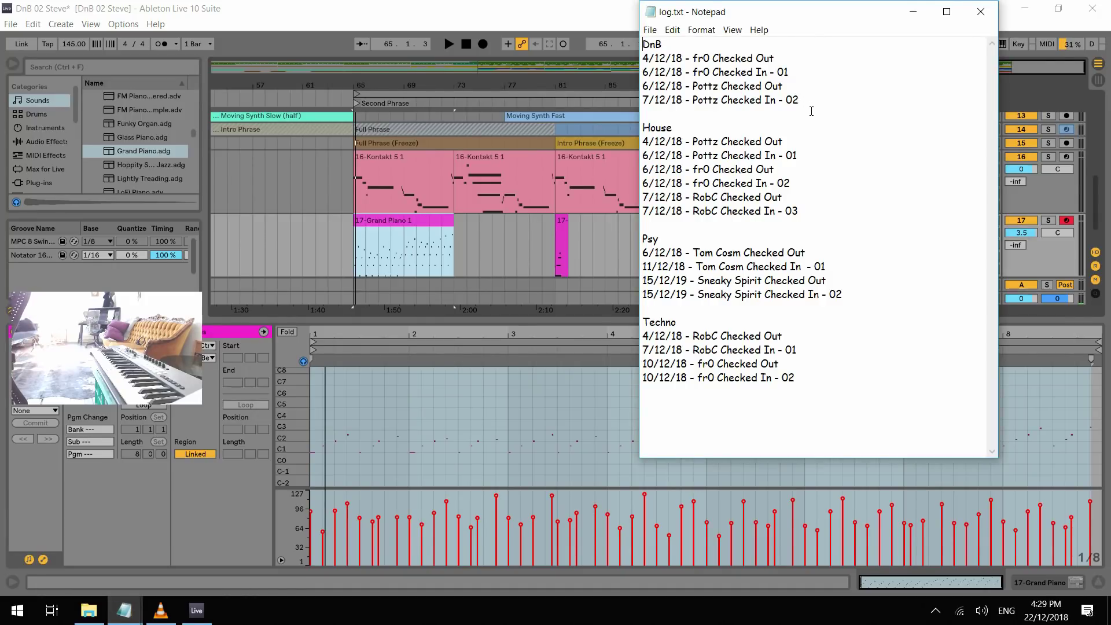
click(533, 22)
Play the second phrase from 65.1.1 and set the project tempo to 172 BPM
key(space)
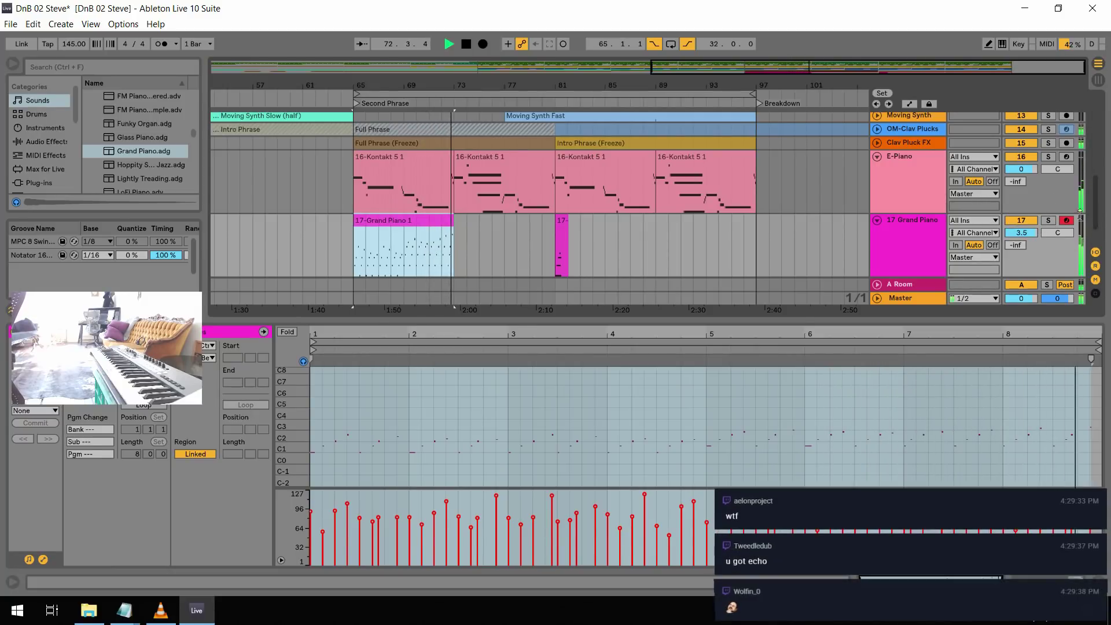
key(space)
text(172)
key(Return)
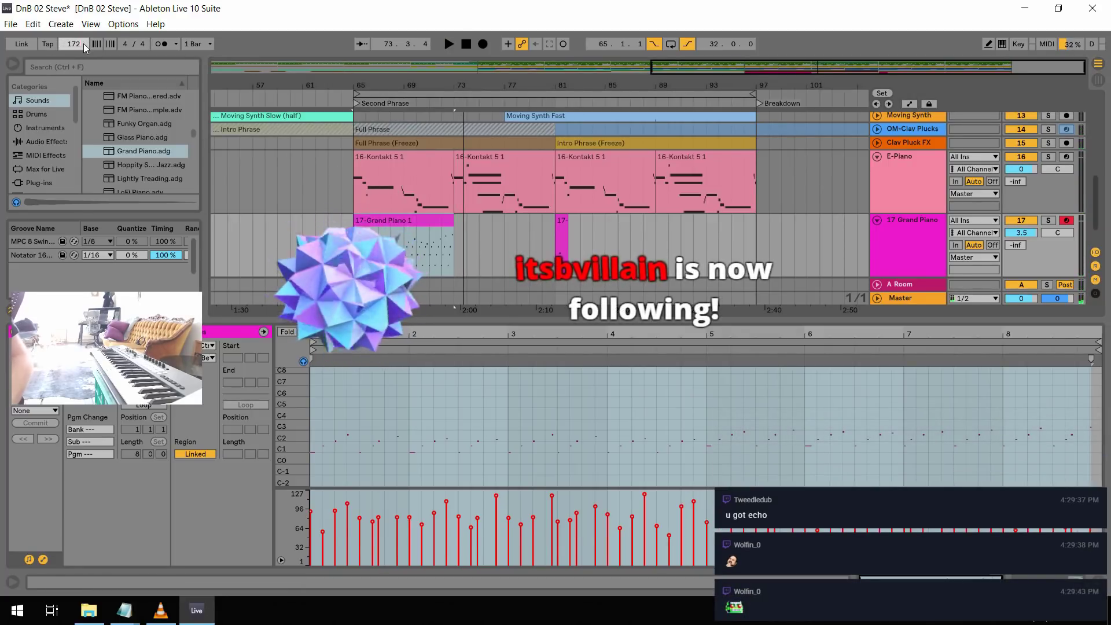
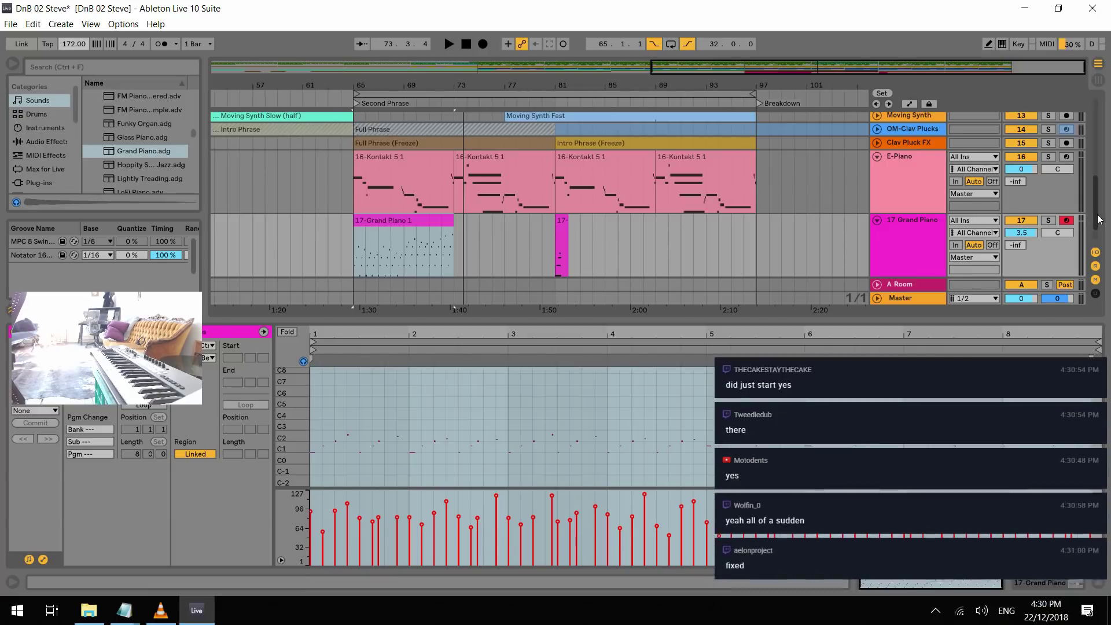
Delete the leftover piece of the Grand Piano recording at 81.1.1
scroll(1099, 142, up, 6)
scroll(1099, 142, up, 2)
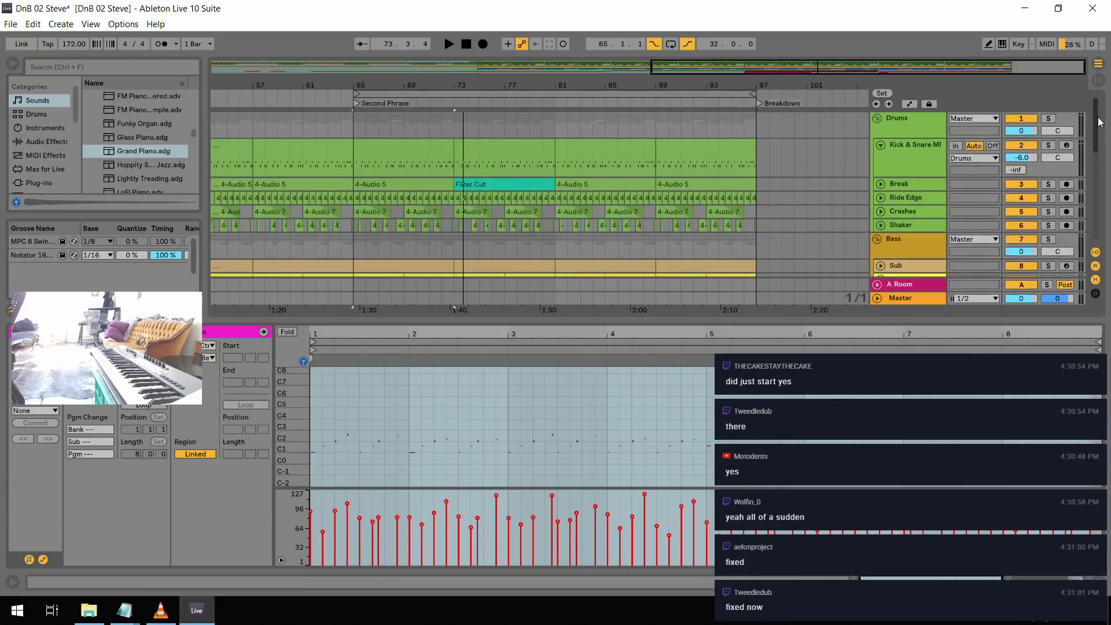
drag(1099, 136, 1101, 233)
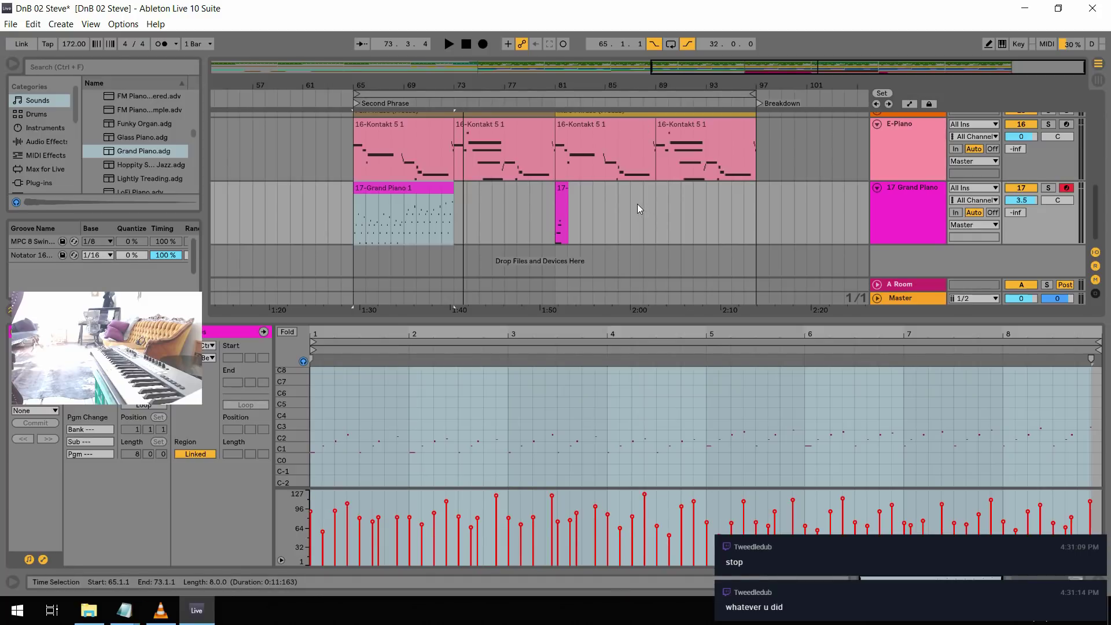
drag(613, 213, 556, 213)
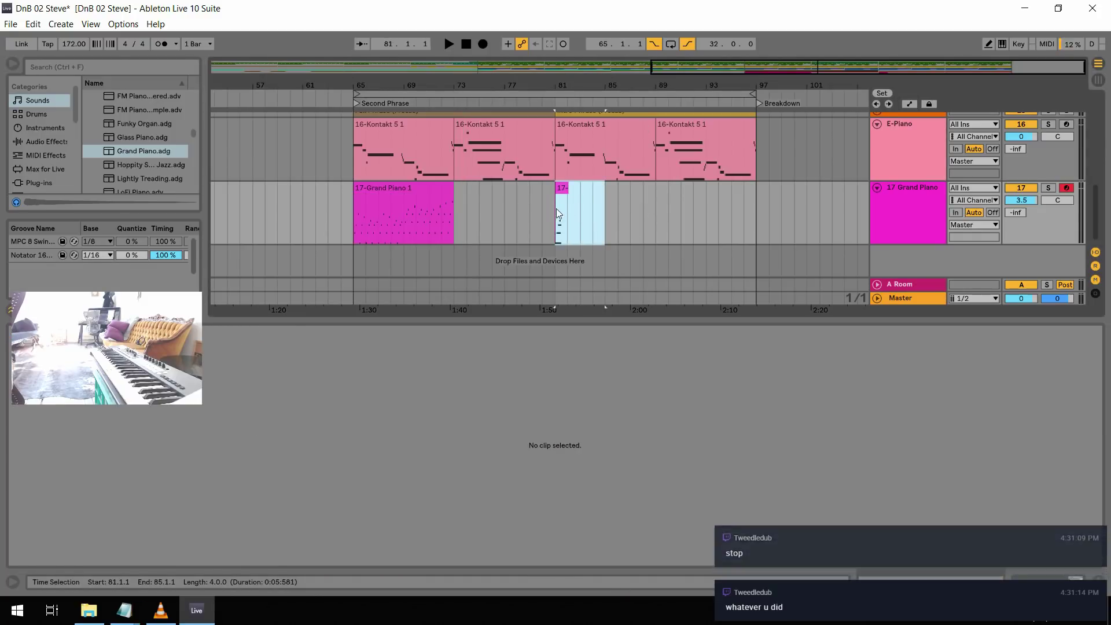
key(Delete)
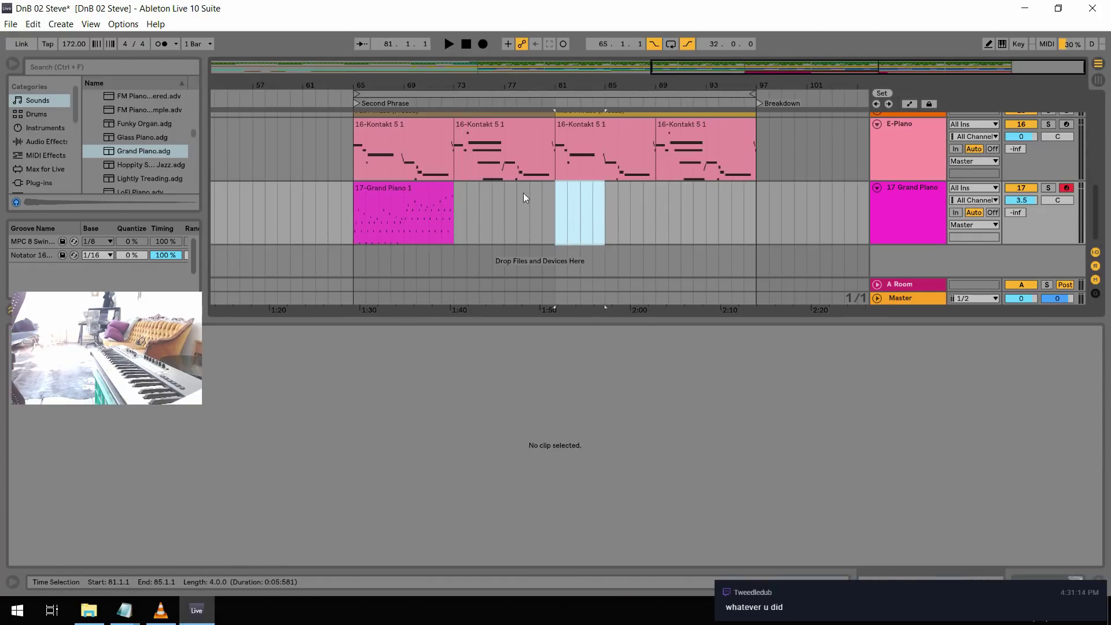
Play the phrase from 65.1.1 and solo the Grand Piano track
click(418, 193)
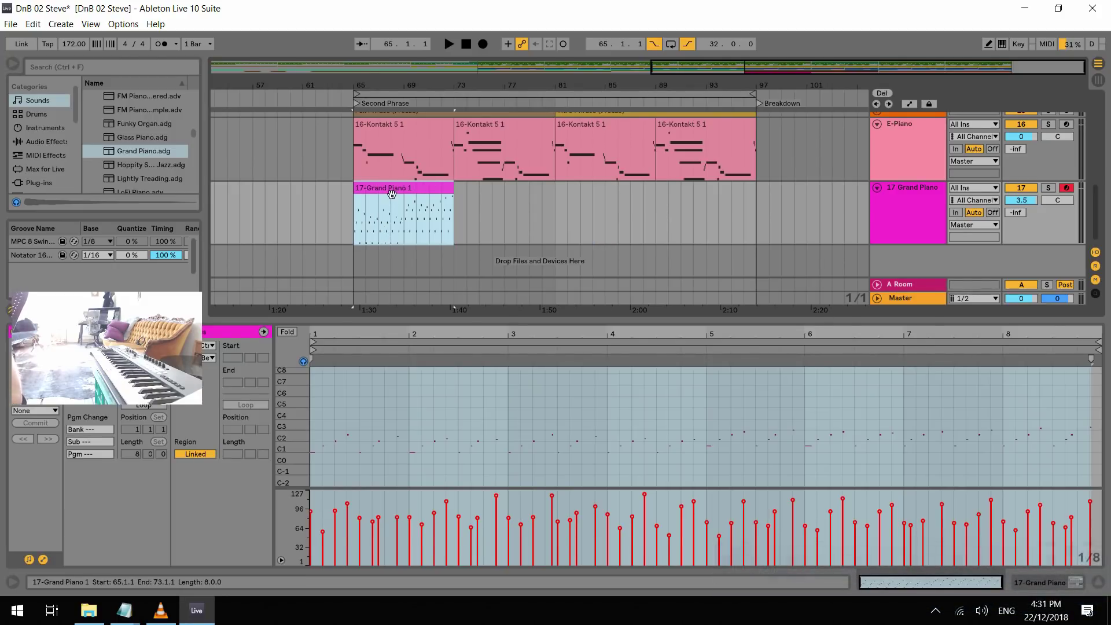
click(349, 231)
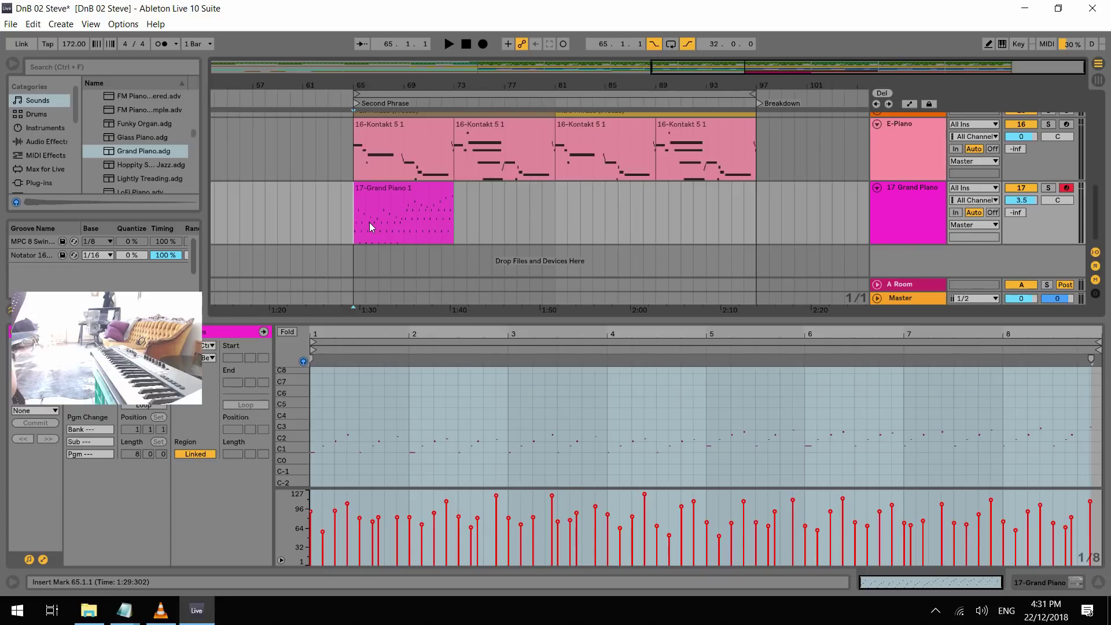
key(space)
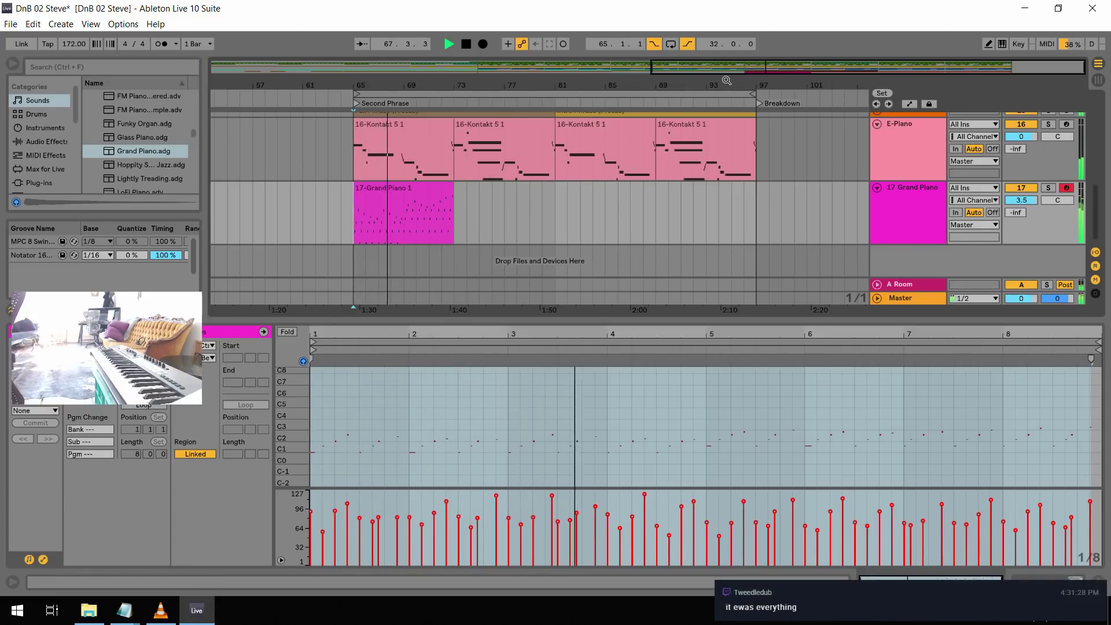
key(space)
click(1048, 187)
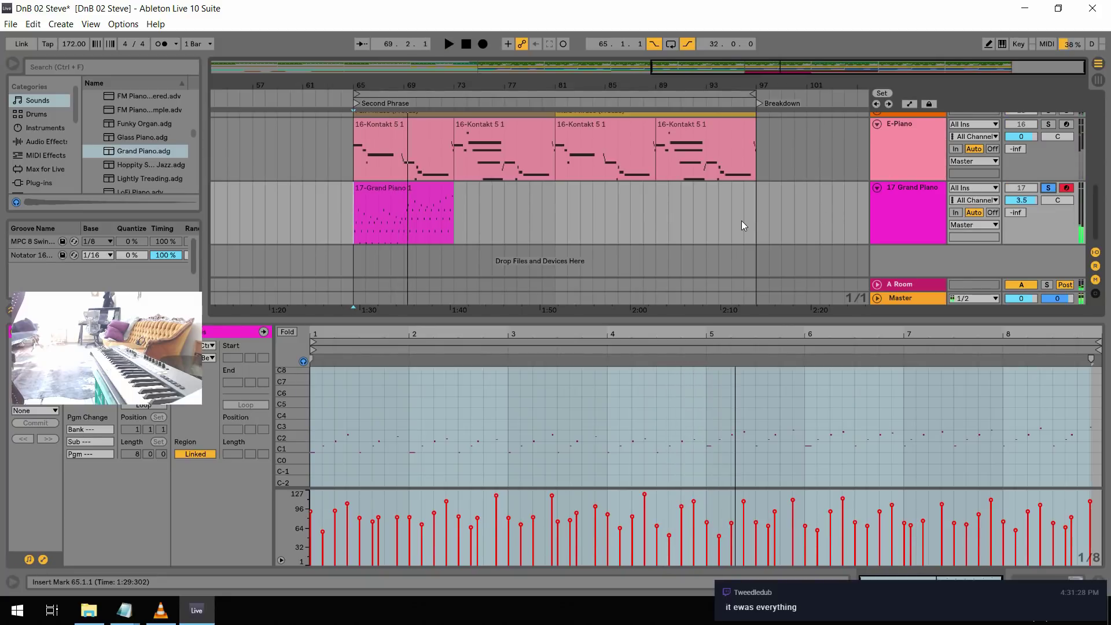
Apply the Notator 16A groove from the groove pool to the Grand Piano clip
click(429, 191)
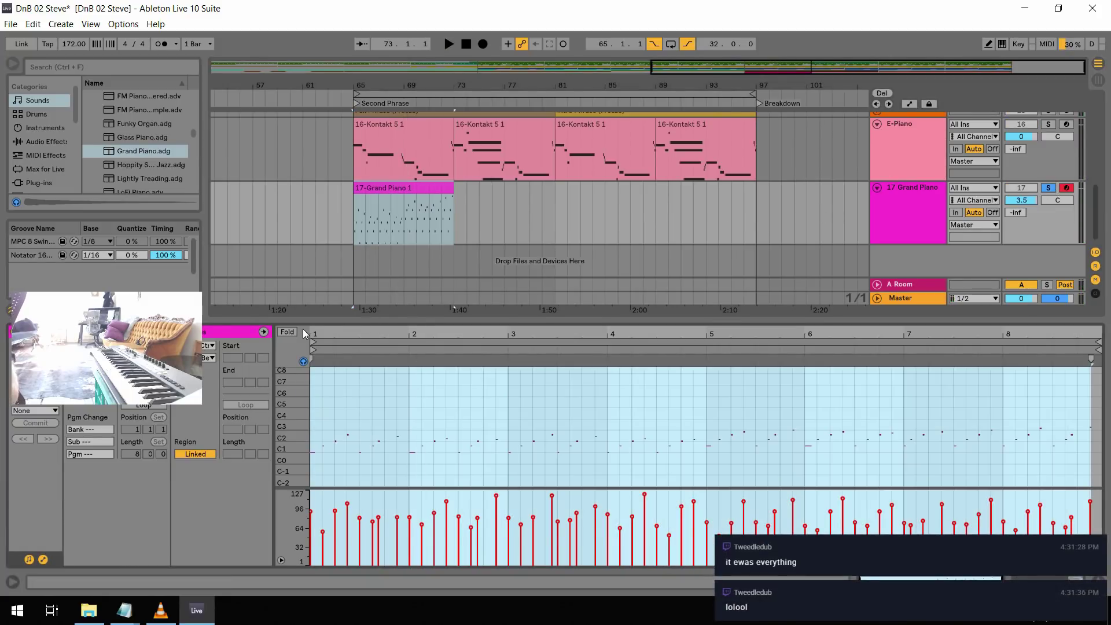
drag(320, 334, 337, 408)
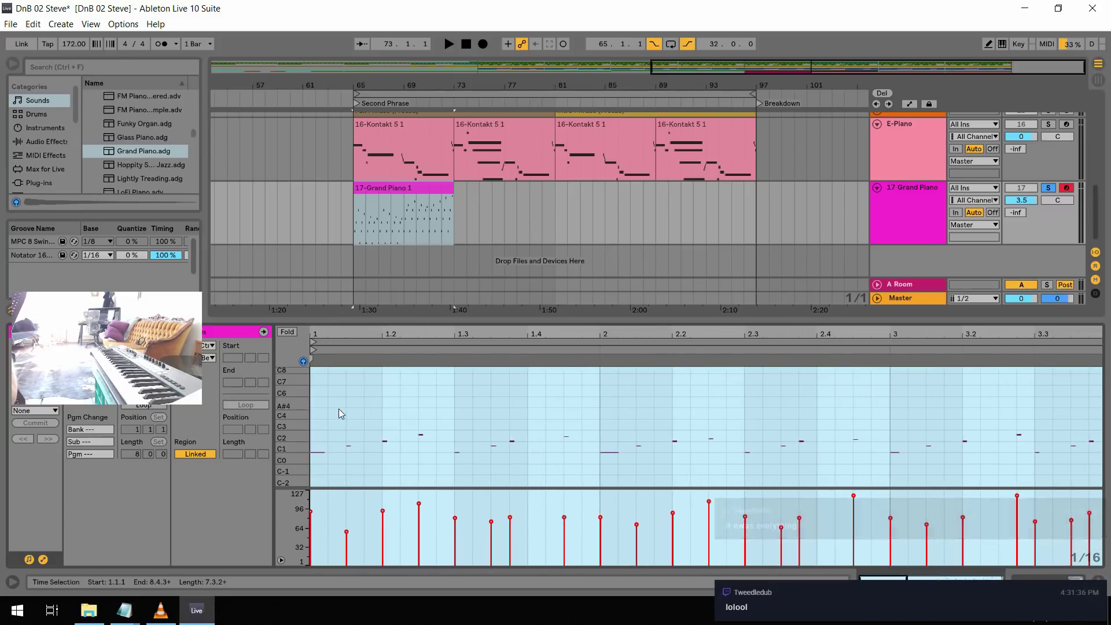
click(27, 255)
click(346, 236)
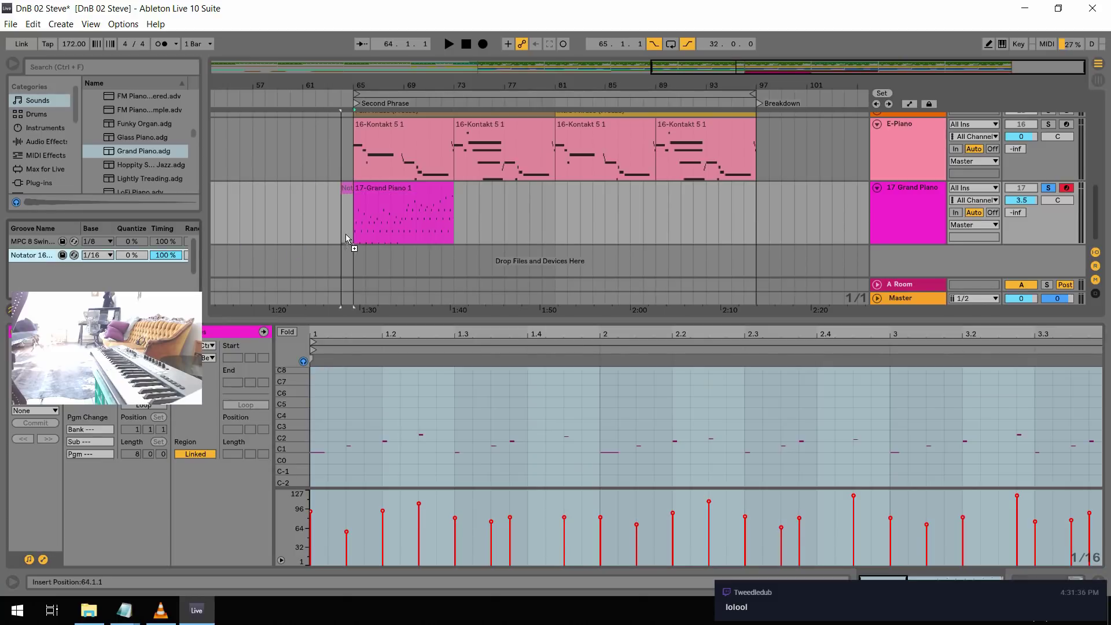
click(382, 195)
Listen to the grooved piano clip and examine its notes around bars 2 and 3 up close
key(space)
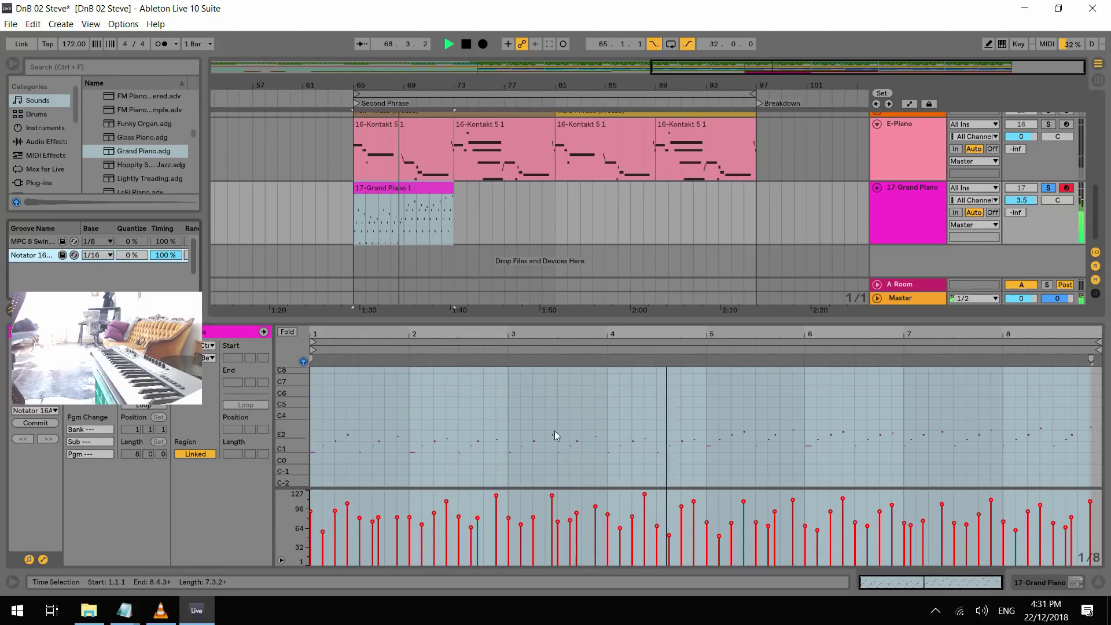
key(space)
key(space)
drag(370, 334, 371, 370)
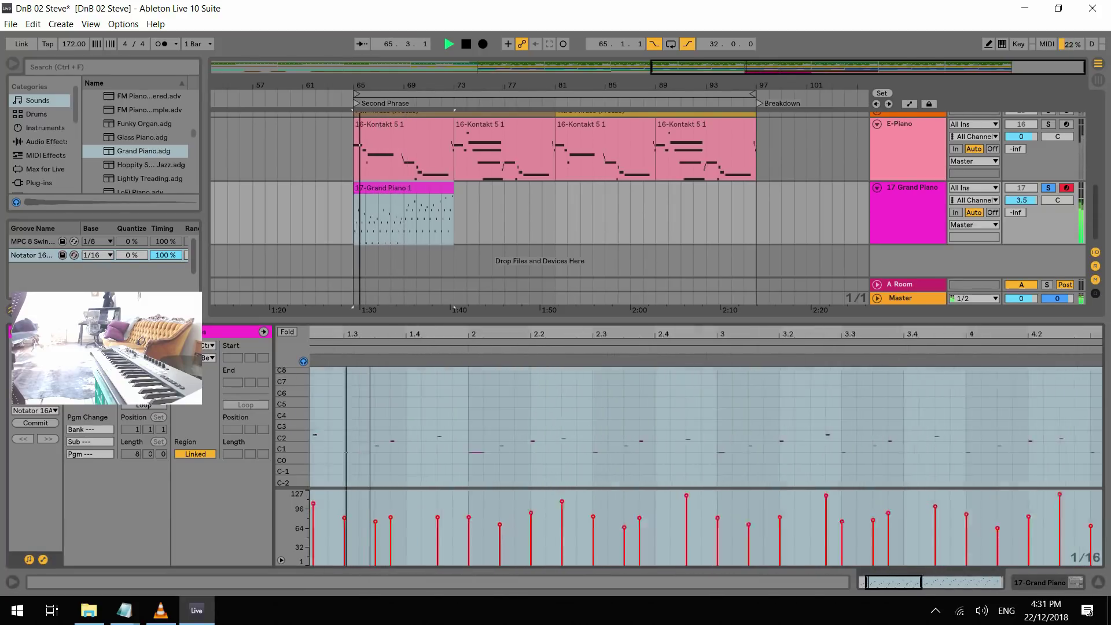
click(772, 466)
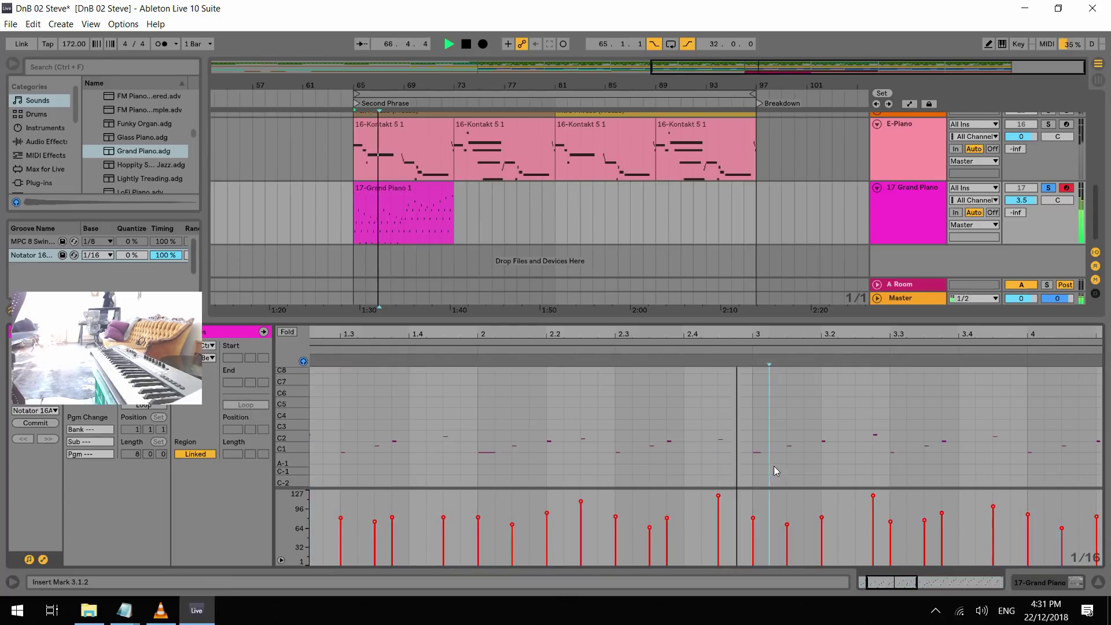
key(space)
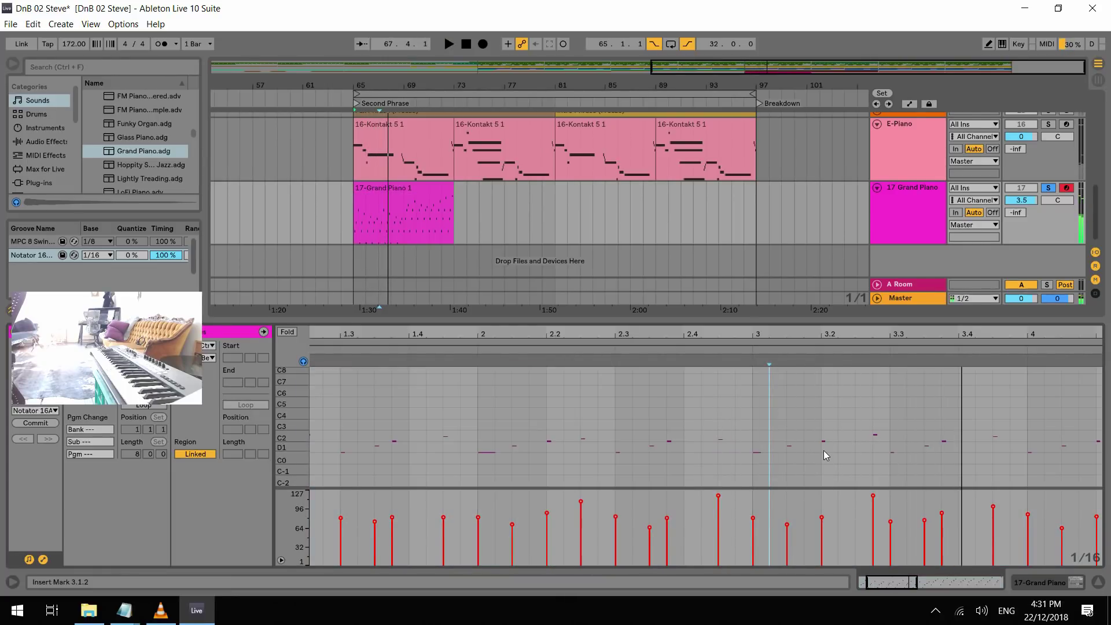
Try an extra D#3 note at 3.2.2 in the Grand Piano clip and play it back
double_click(843, 425)
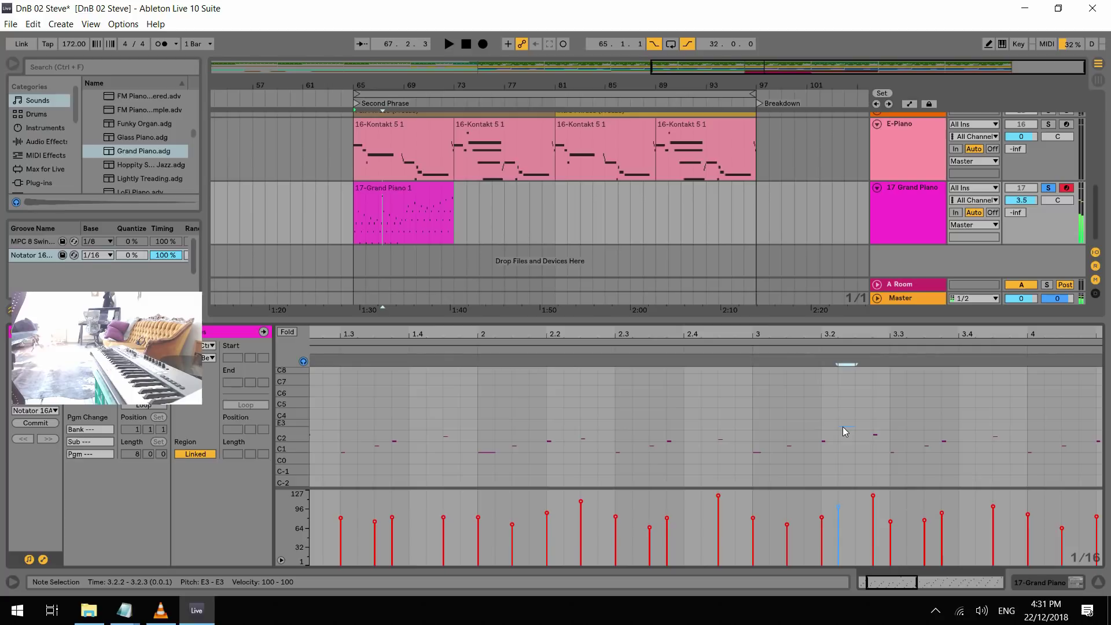
key(space)
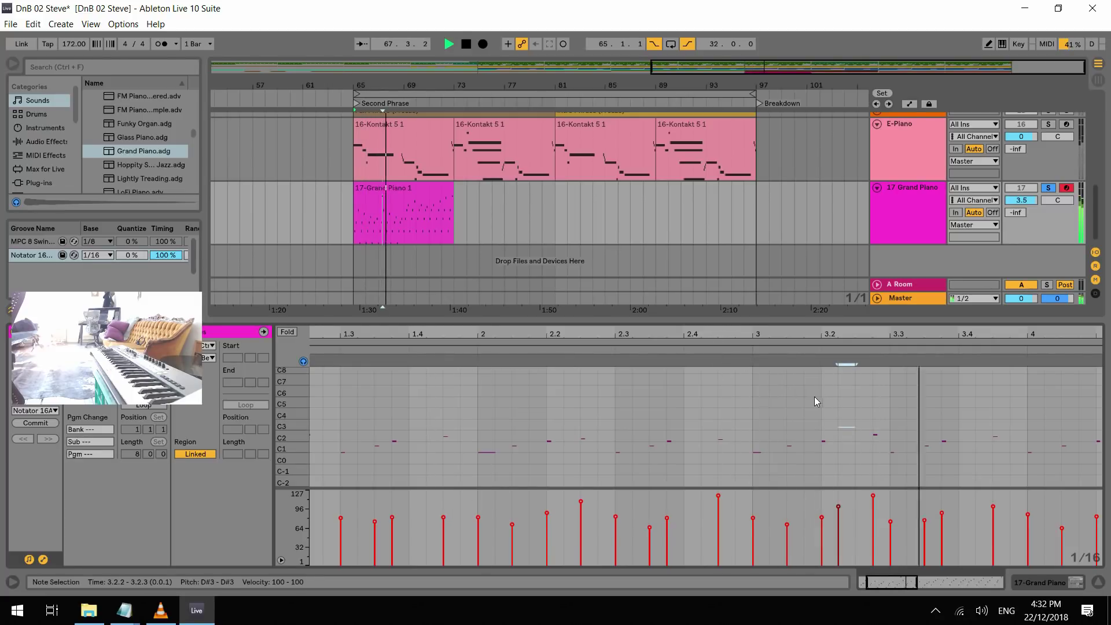
key(space)
Move the G2 note at 3.2.4 in the Grand Piano clip a sixteenth earlier to 3.2.3 and play the passage
click(874, 434)
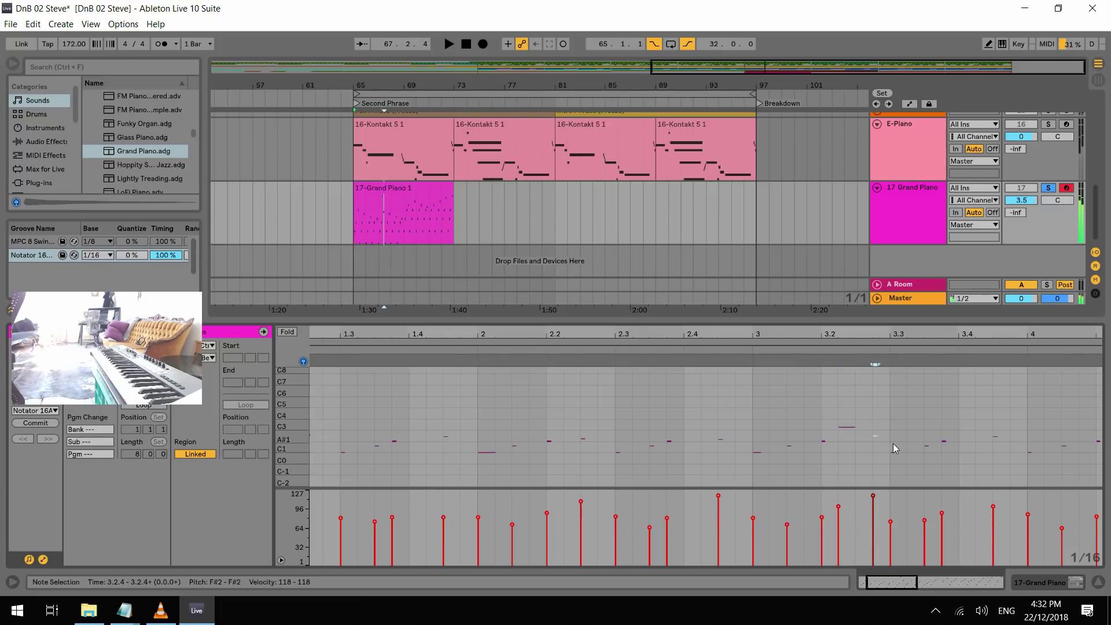
key(Left)
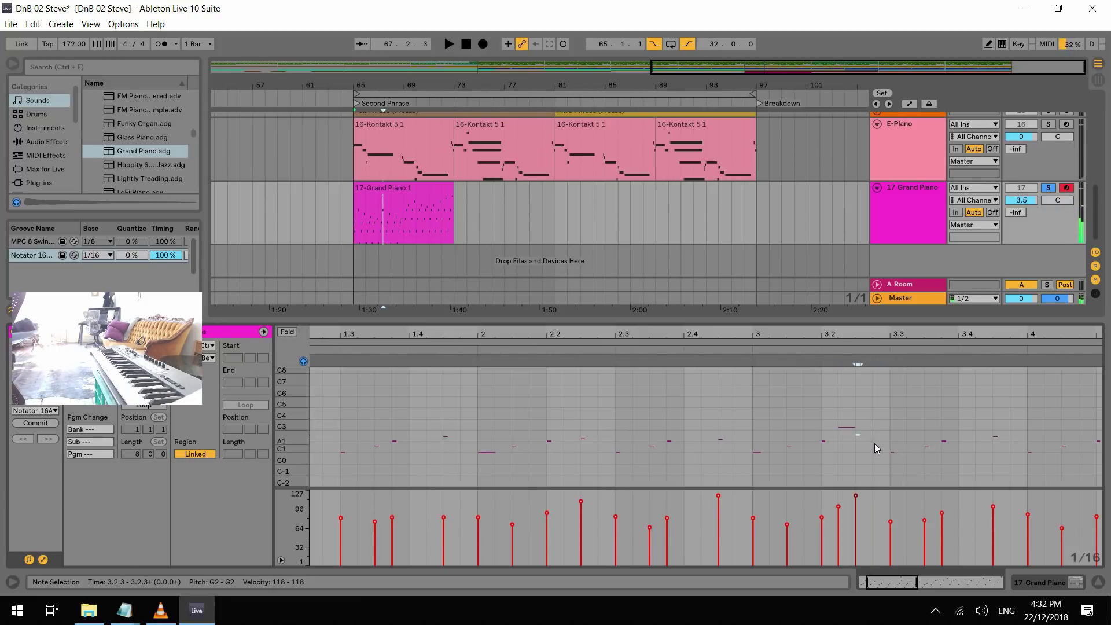
key(space)
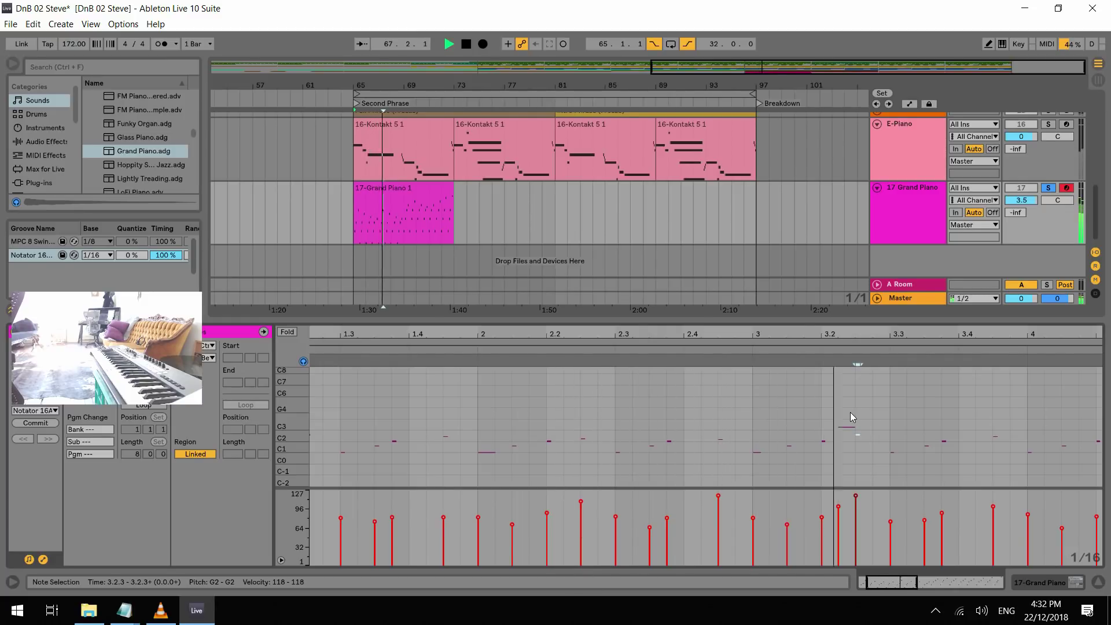
click(853, 419)
key(space)
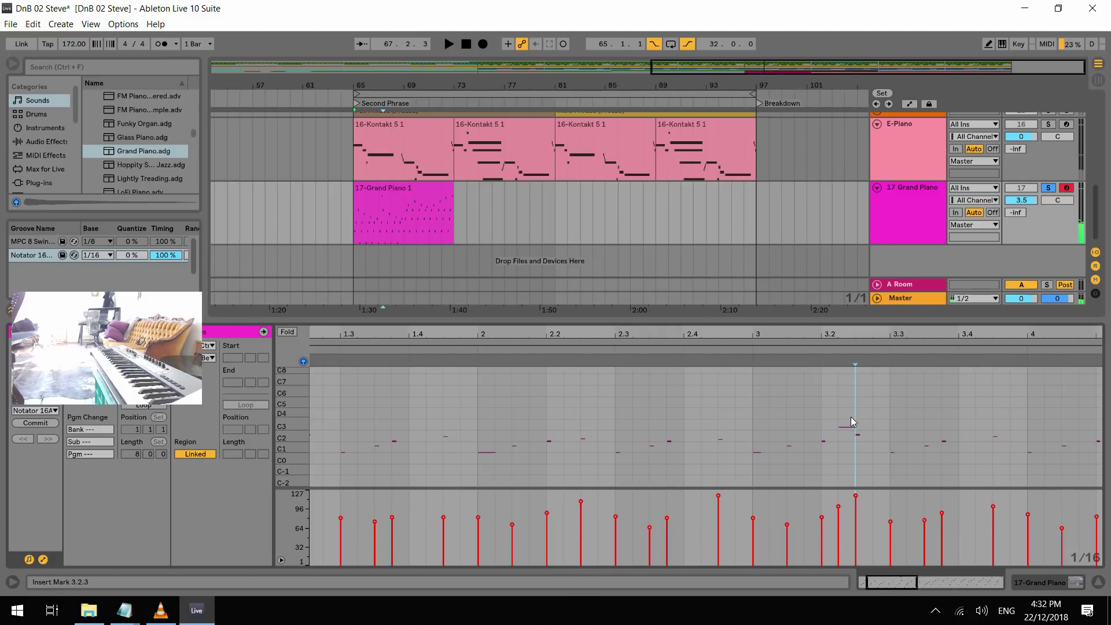
Delete the added D#3 note at 3.2.2 and play the clip from 65.1.1
click(839, 426)
key(space)
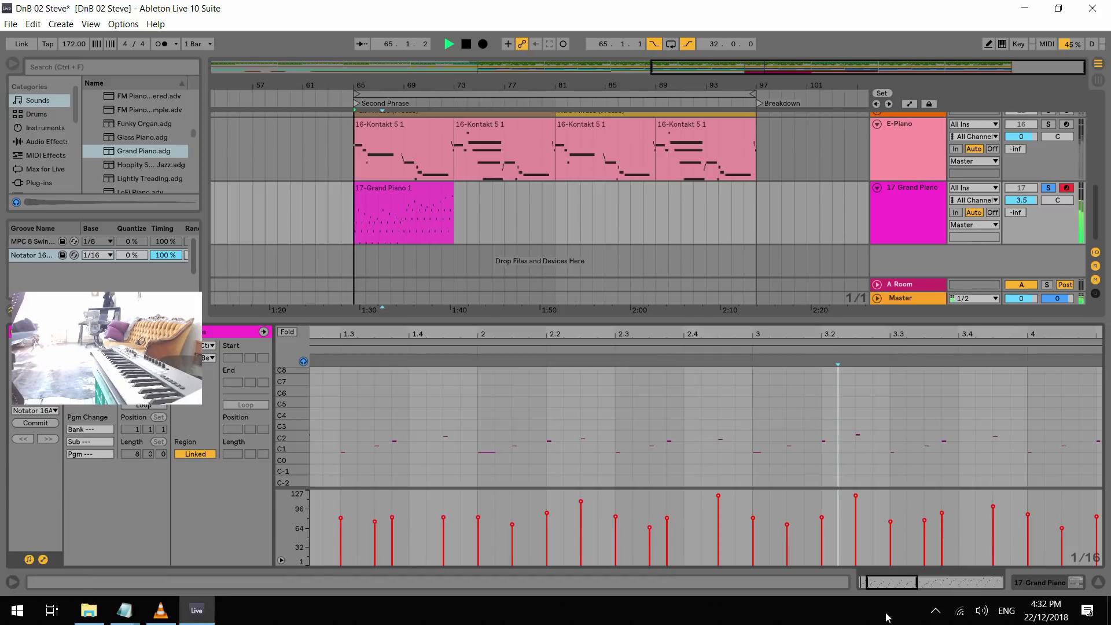
key(space)
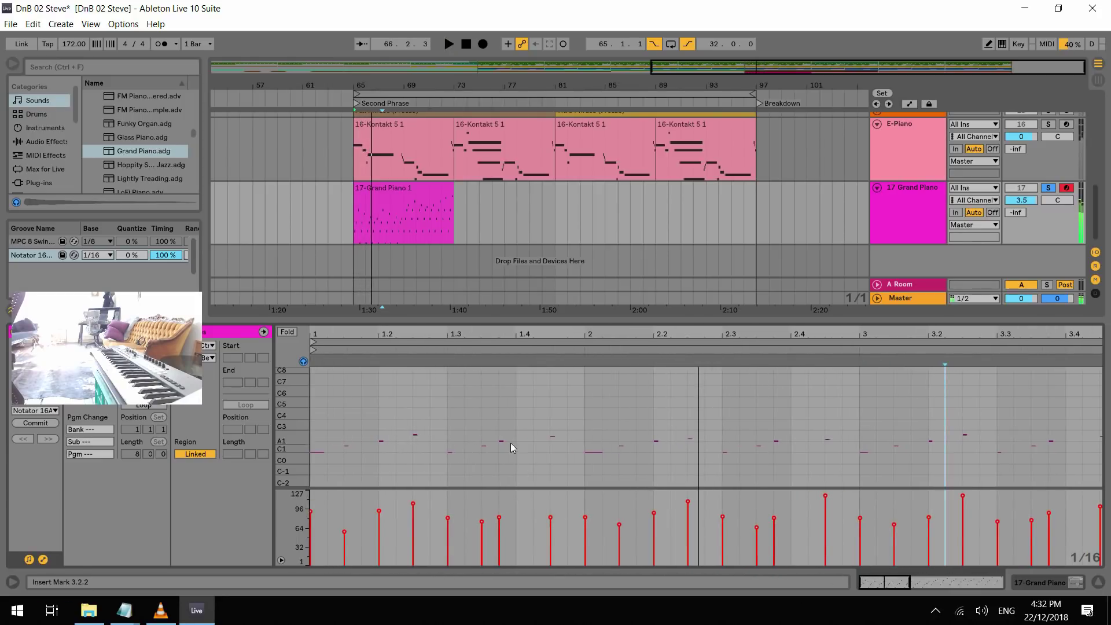
Move the C2 note at 1.3.4 to 1.4.1 and the C2 note at 2.3.4 to 2.4.1
drag(516, 432, 502, 453)
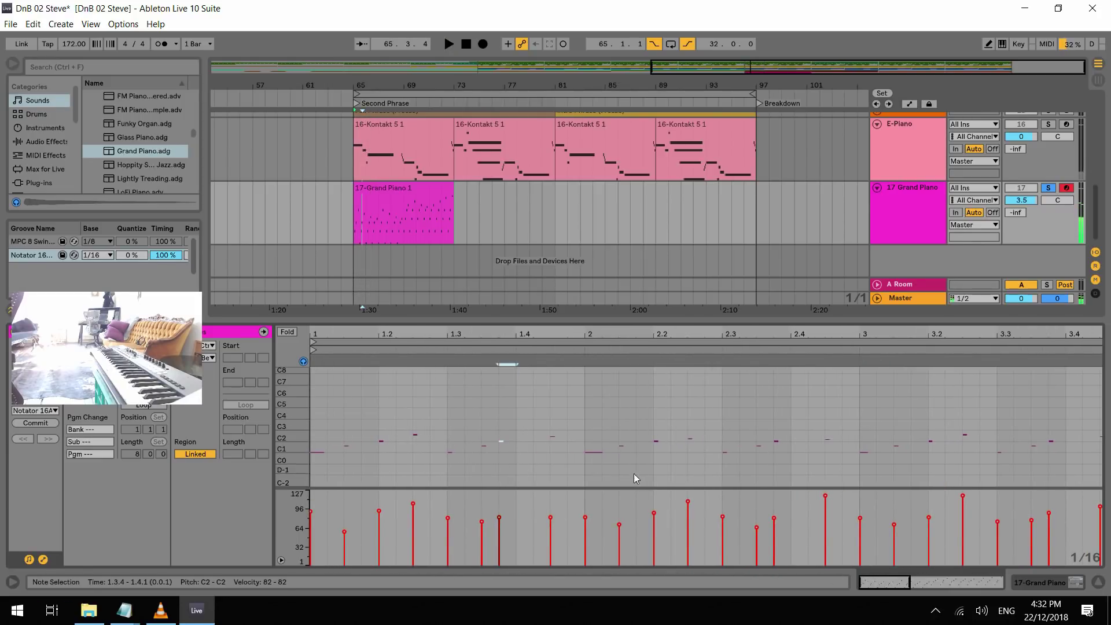
key(shift+Left)
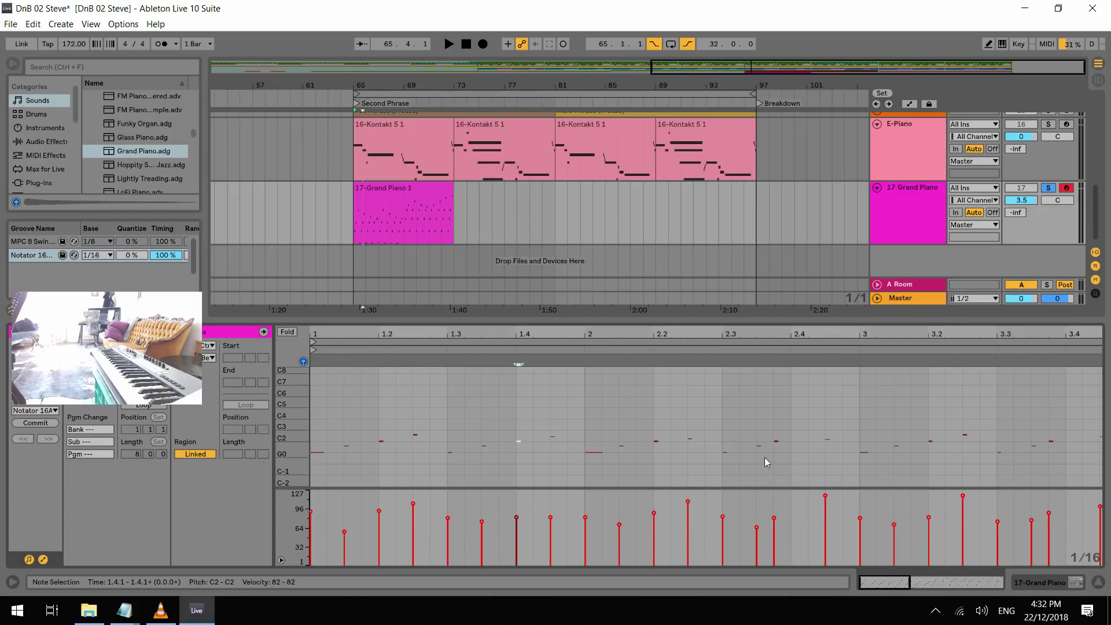
click(775, 441)
key(Right)
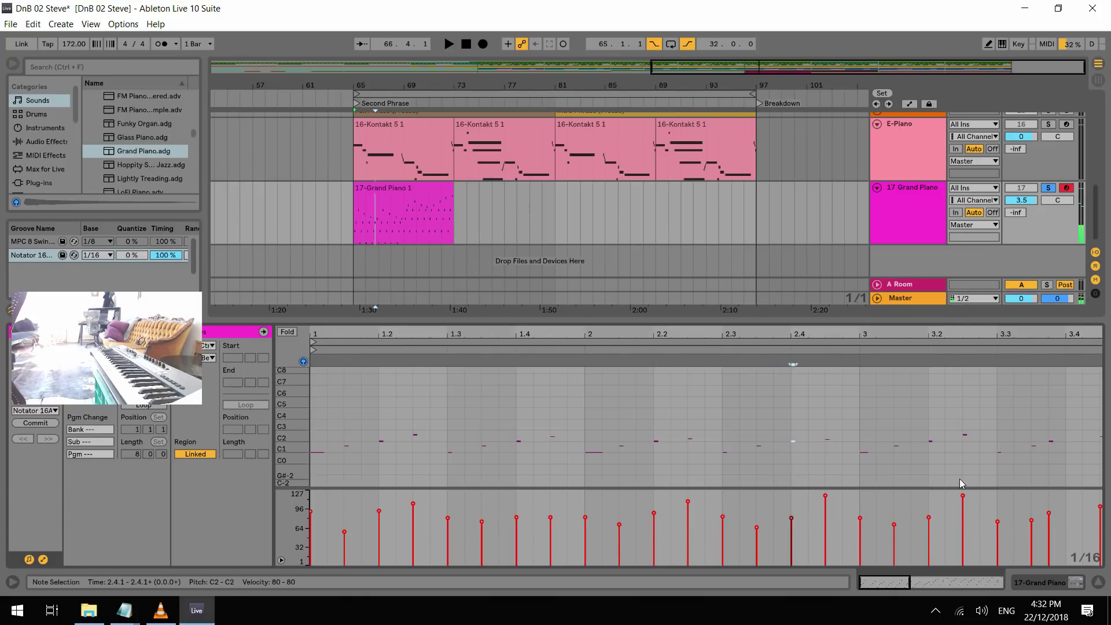
Fold the note view to the used pitches and move the C2 note at 3.3.4 to 3.4.1
click(287, 333)
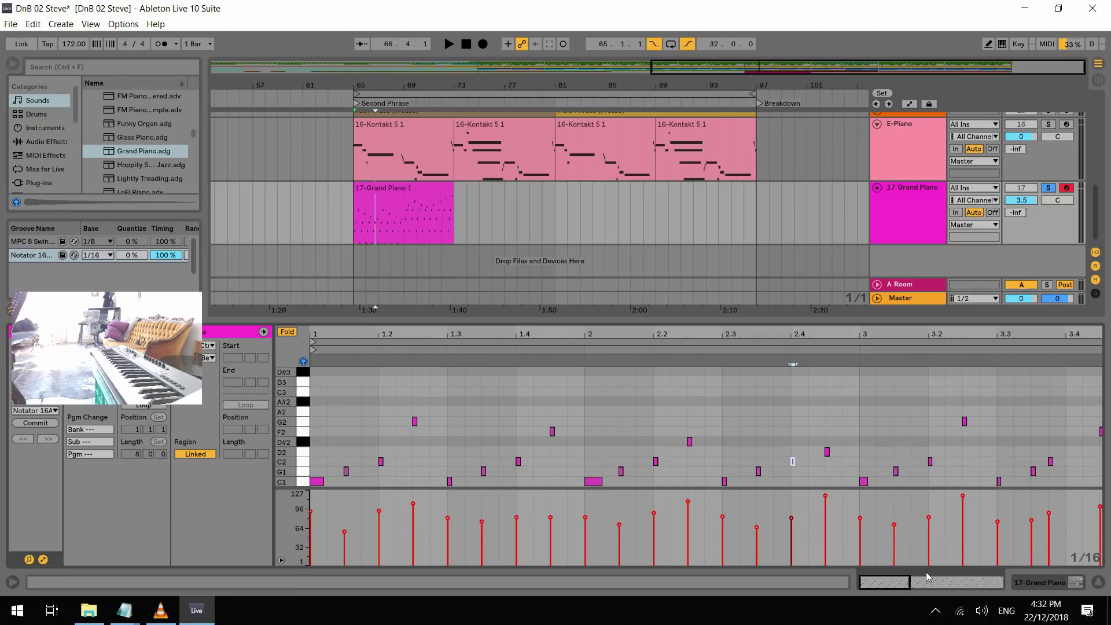
scroll(935, 572, right, 3)
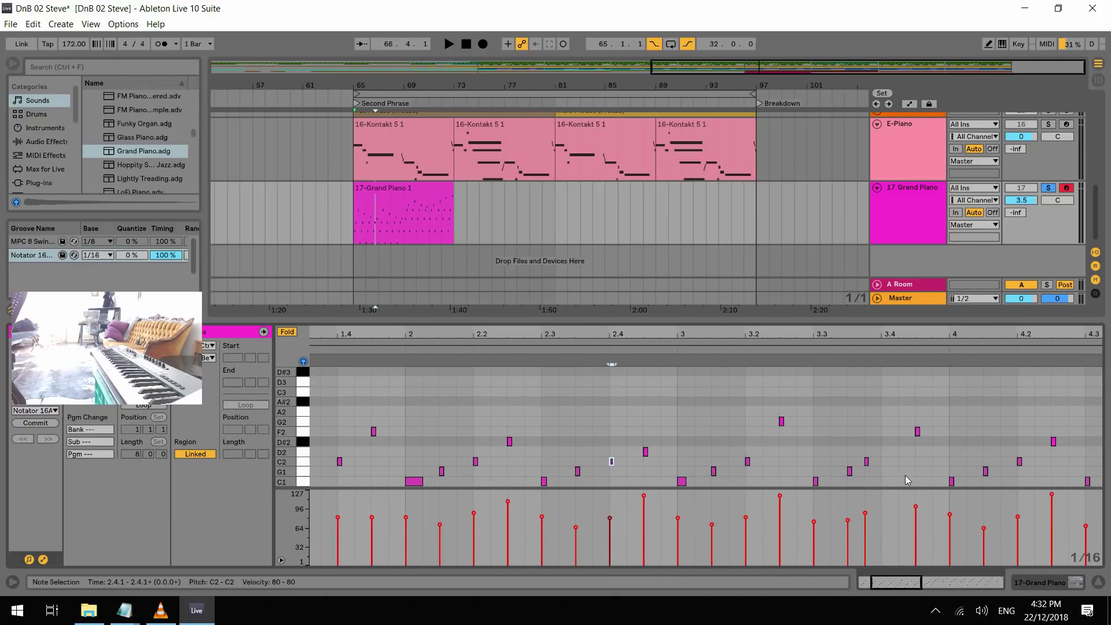
click(866, 461)
key(Right)
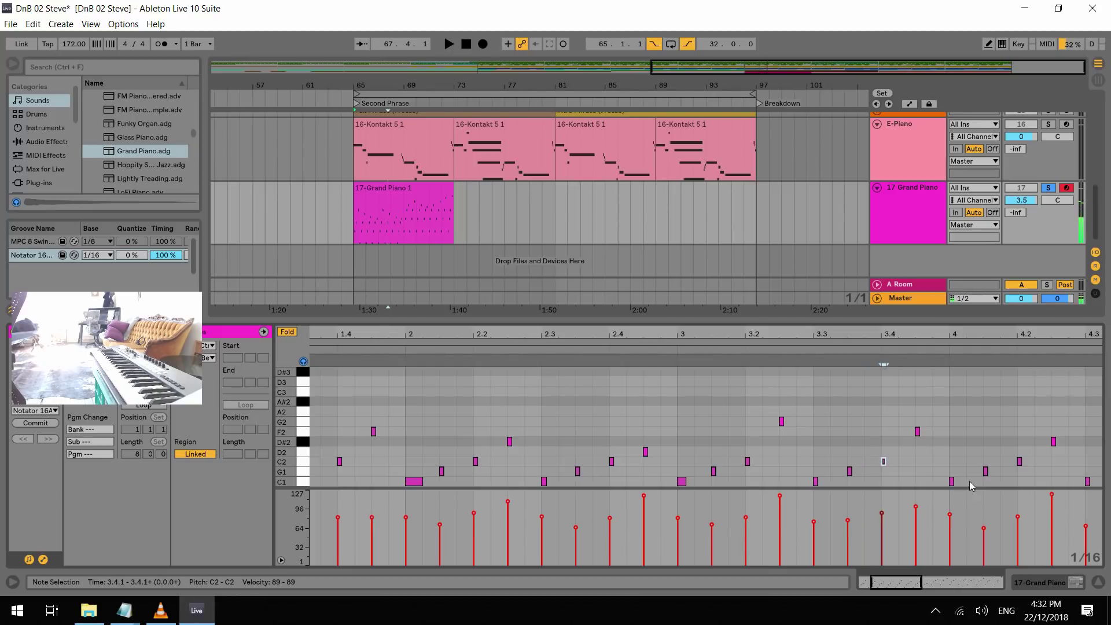
Move the bar 7 notes a sixteenth later, placing the D2 at 7.1.3 and the following G2 at 7.2.1
scroll(891, 579, right, 8)
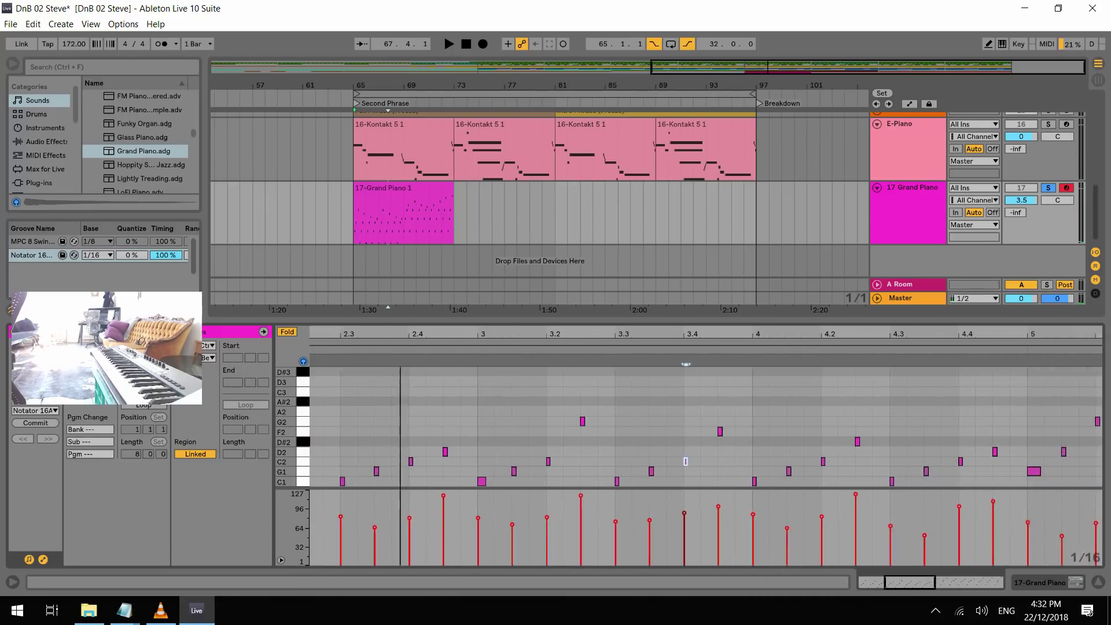
scroll(706, 446, right, 10)
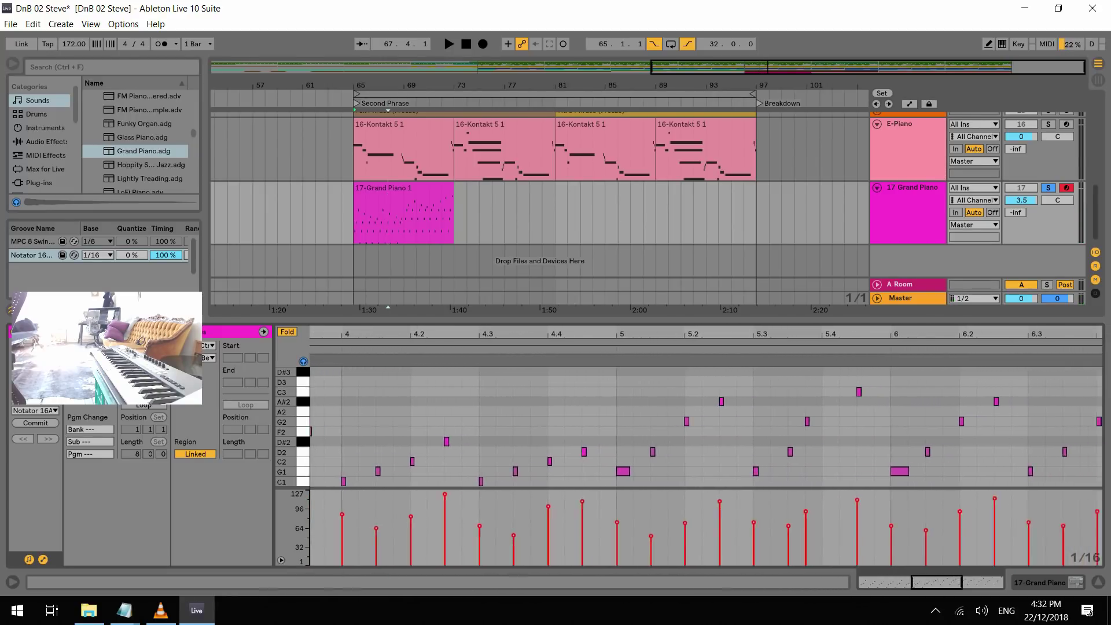
scroll(946, 586, right, 8)
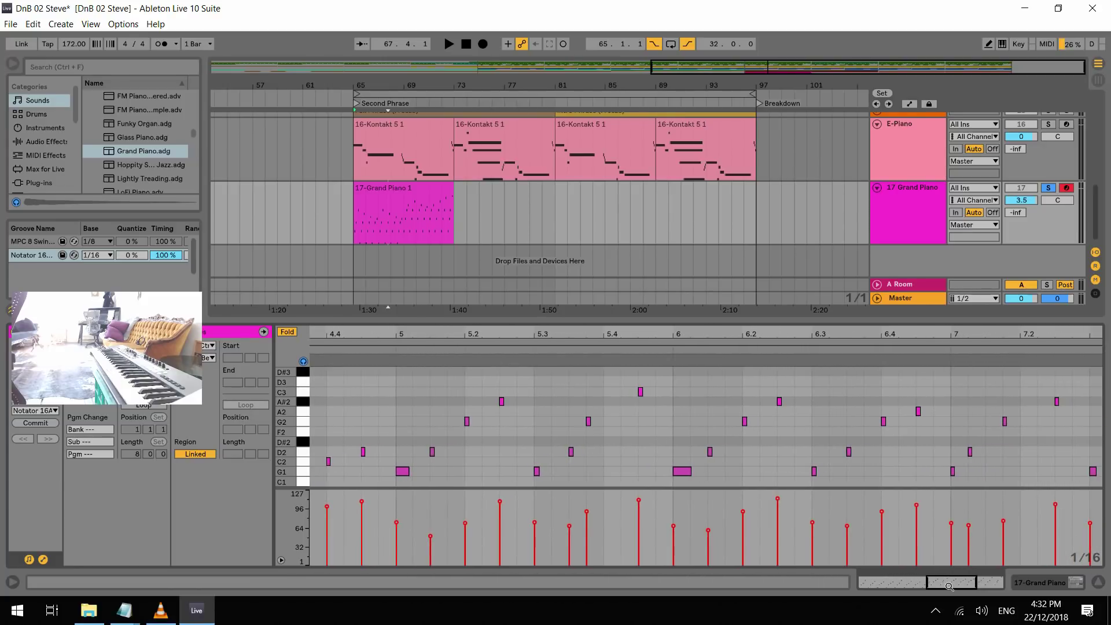
drag(974, 453, 991, 453)
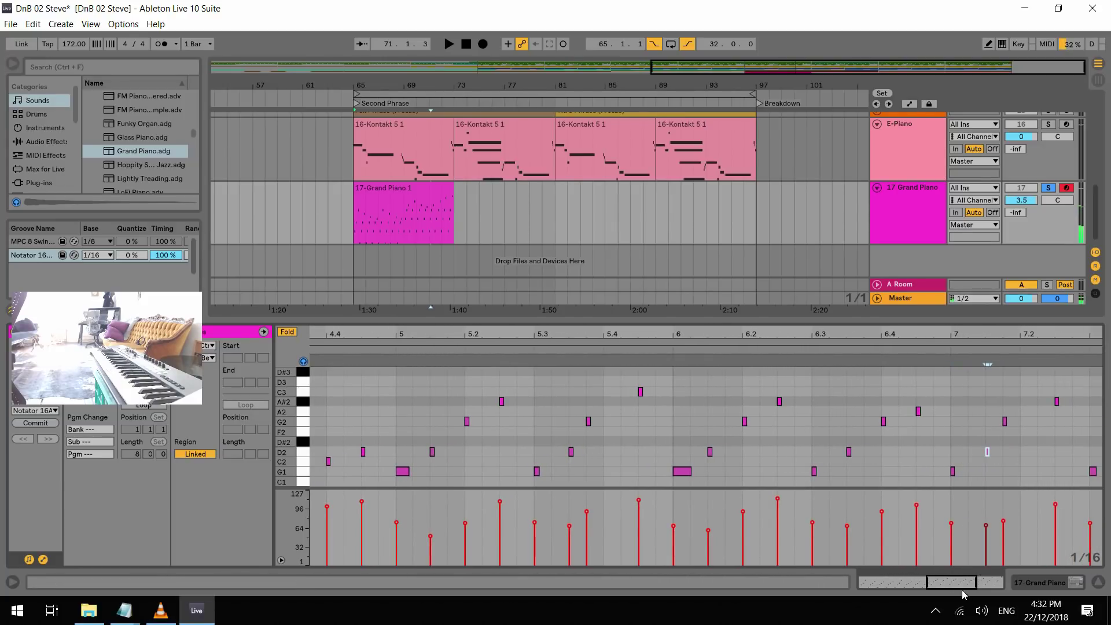
scroll(966, 591, right, 2)
scroll(706, 426, right, 2)
key(Right)
key(Right)
key(Up)
key(Up)
key(Up)
key(Up)
key(Up)
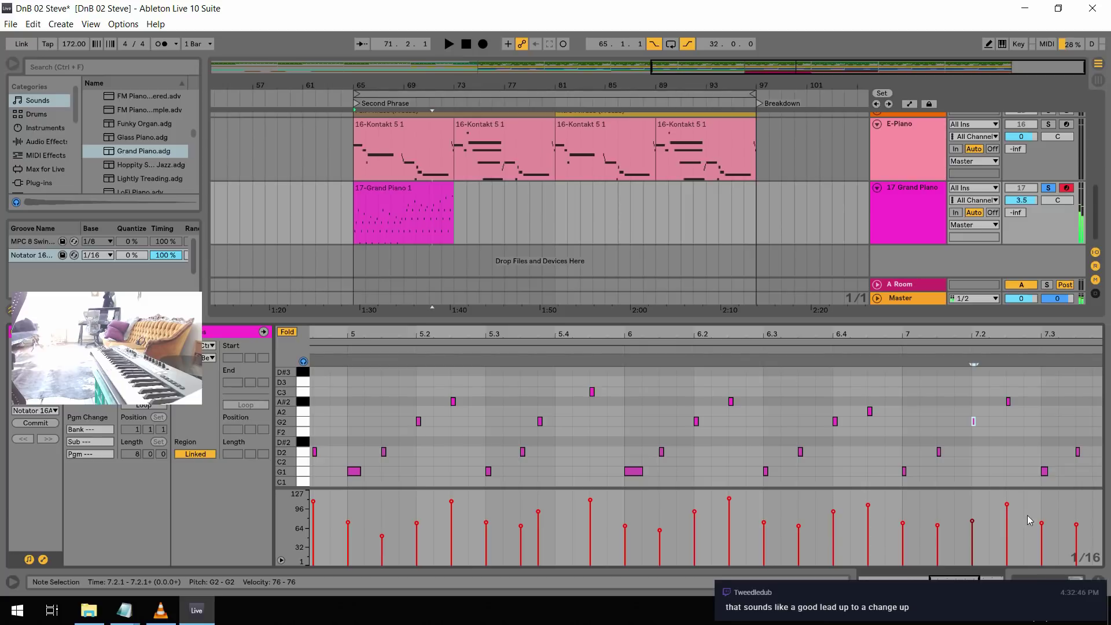
Move the G2 note just before beat 8.4 a sixteenth later to 8.4.1
scroll(995, 576, right, 6)
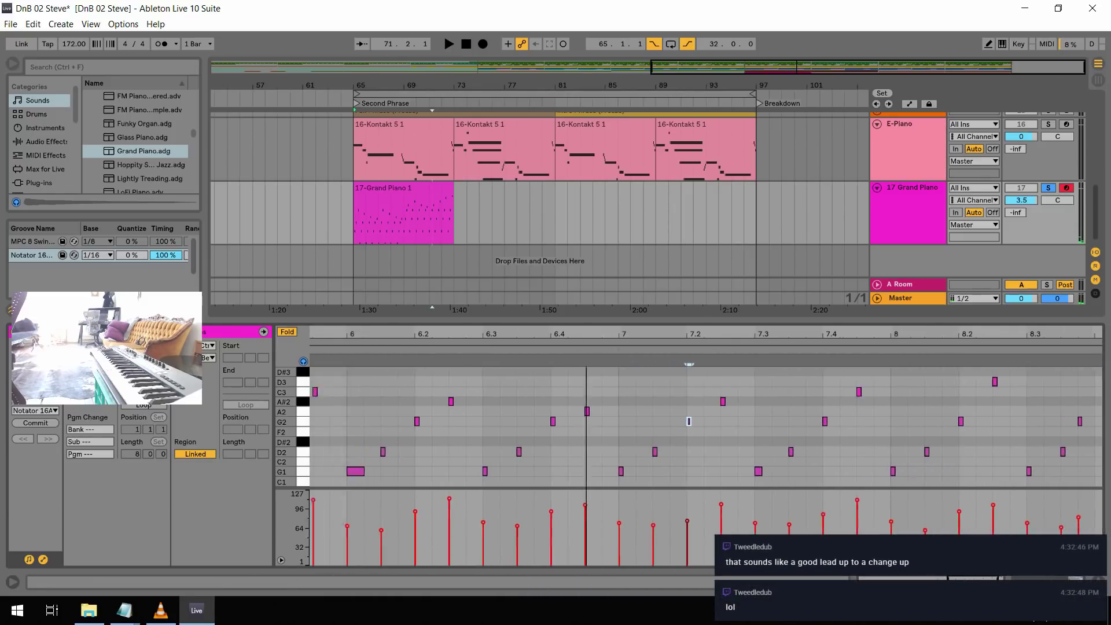
drag(1020, 422, 1036, 422)
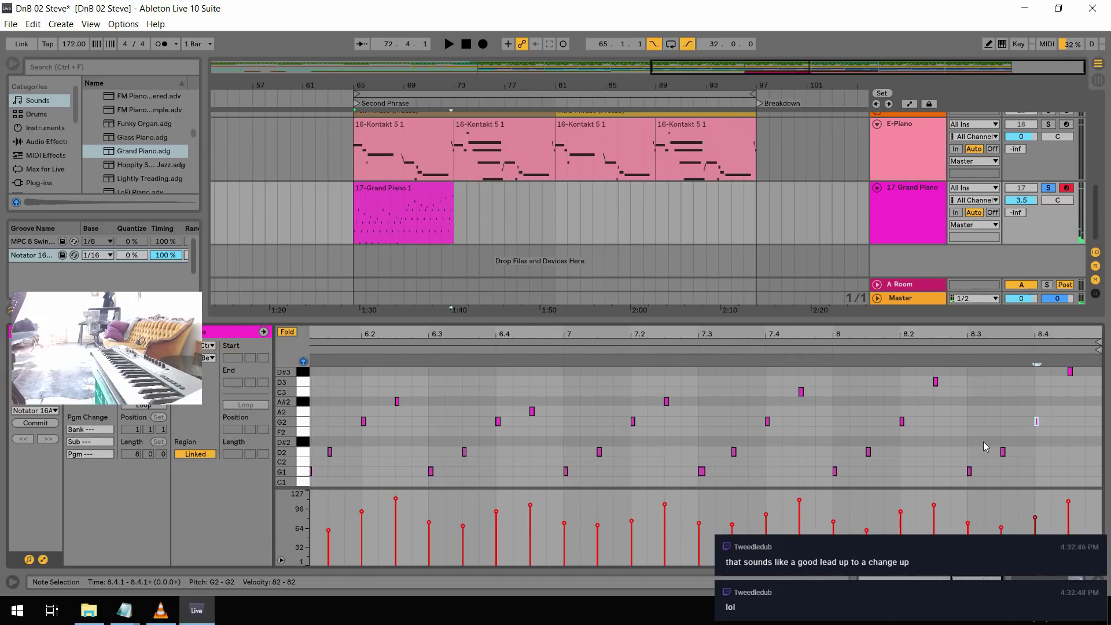
scroll(956, 516, left, 12)
scroll(956, 516, left, 10)
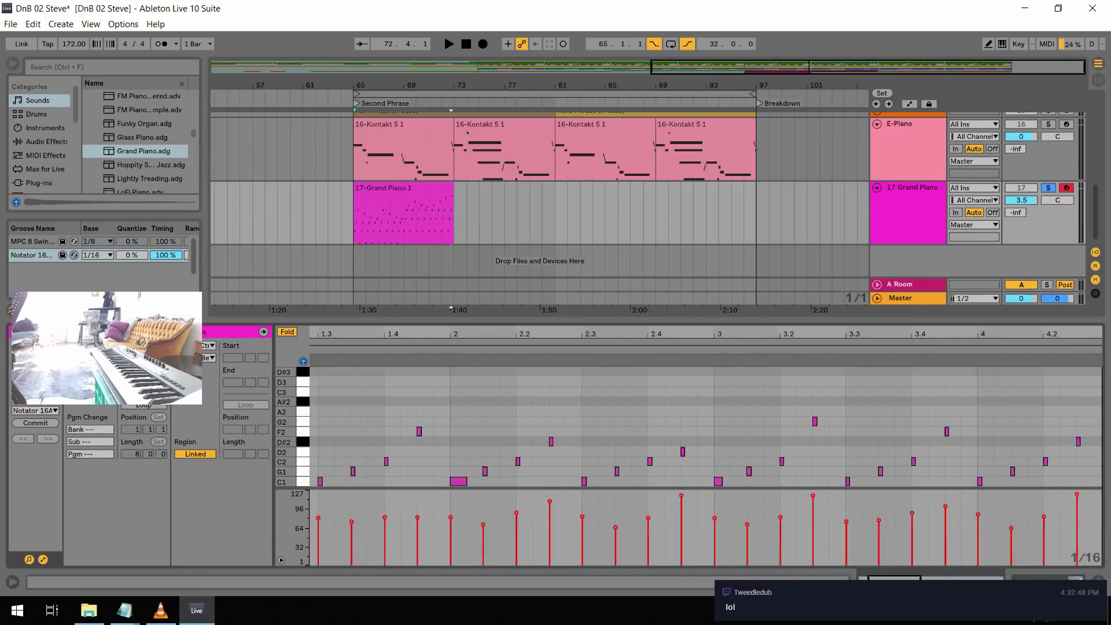
Play the corrected arpeggio and unsolo the Grand Piano track to hear it with the full arrangement
key(space)
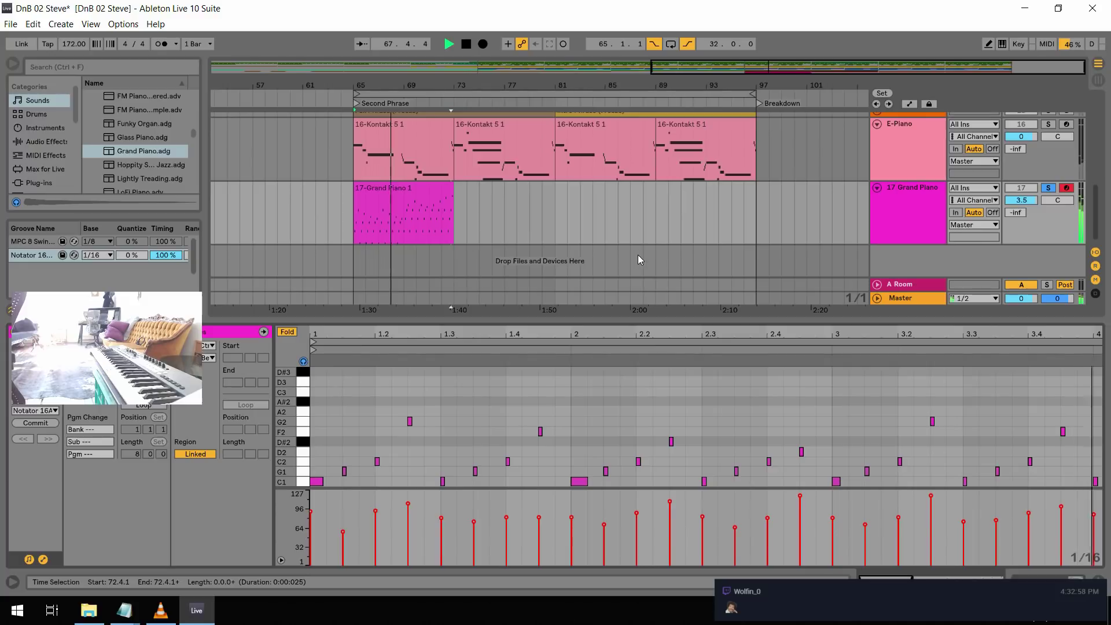
click(1048, 187)
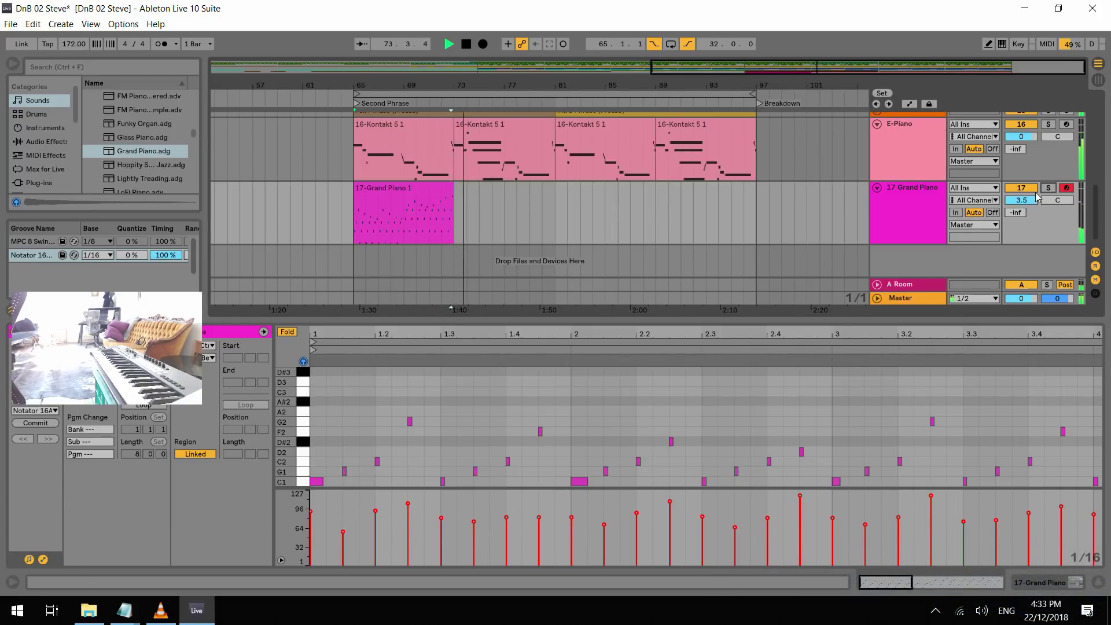
key(space)
Duplicate the Grand Piano clip and park both copies, deactivated, directly before the second phrase, ending at bar 65
click(427, 193)
key(ctrl+d)
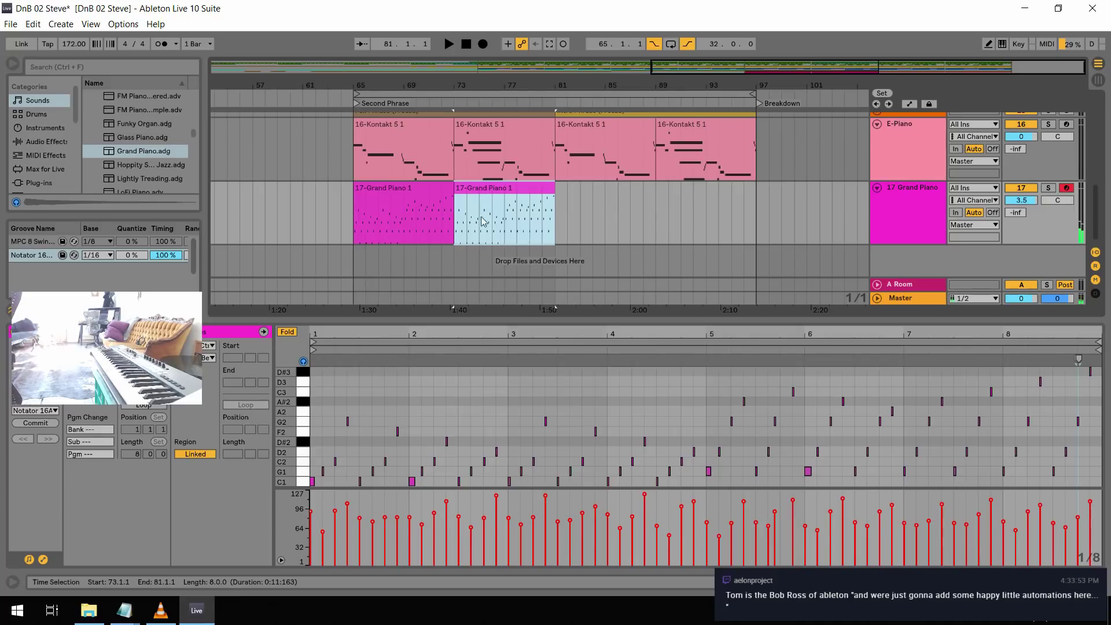
shift+click(399, 189)
key(0)
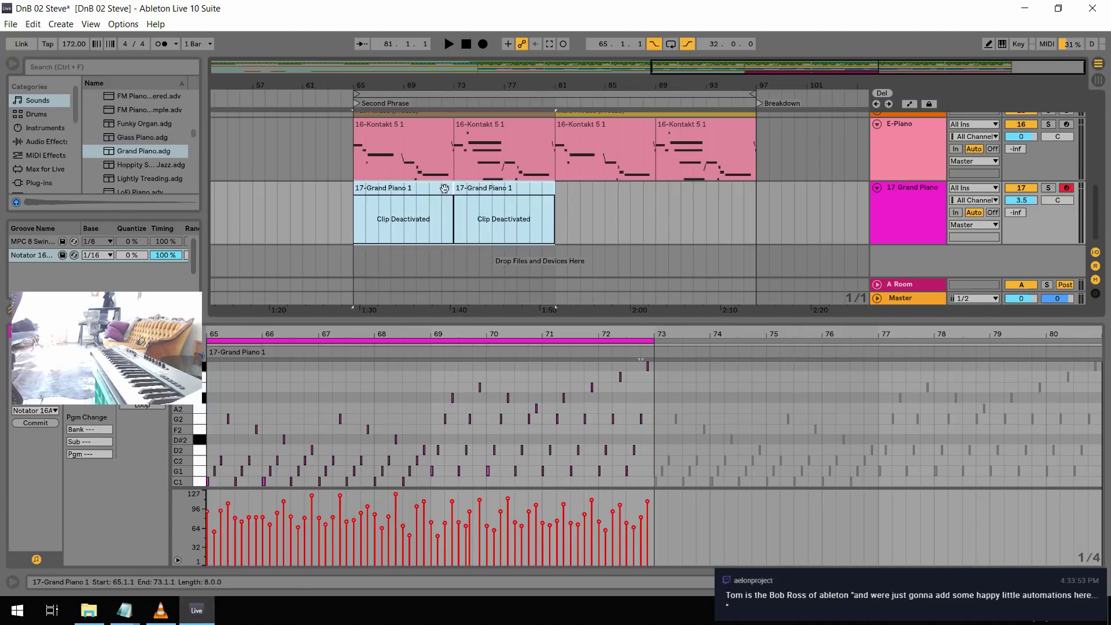
mouse_move(512, 196)
mouse_down()
mouse_move(324, 197)
mouse_move(336, 196)
mouse_up()
Listen to the transition into the second phrase from 63.1.1 without the piano arpeggio
click(328, 154)
key(space)
key(space)
key(space)
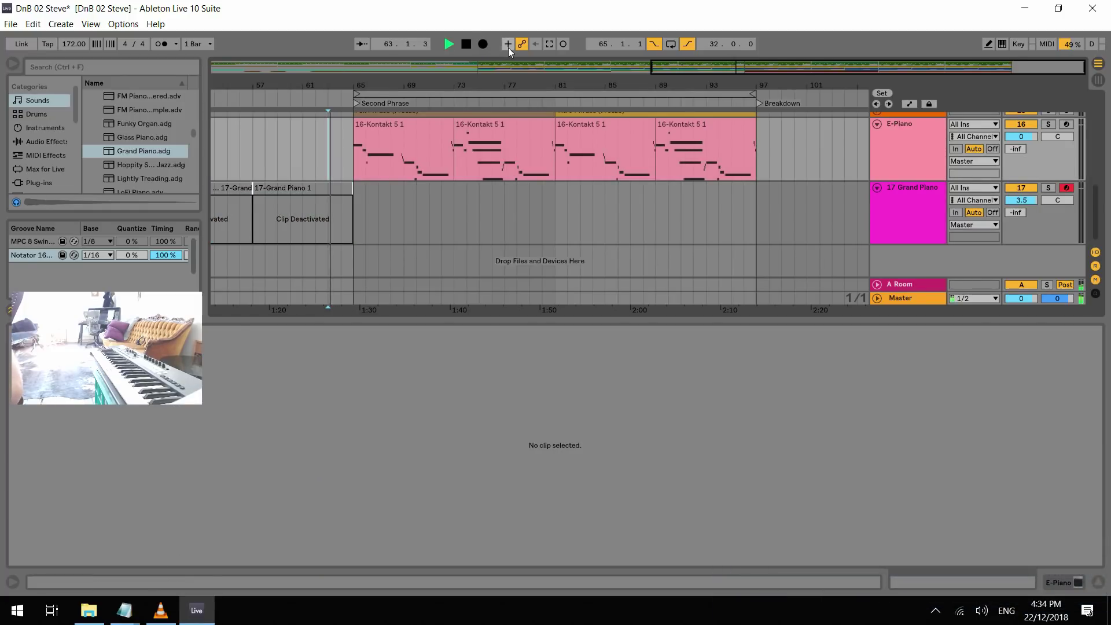
key(space)
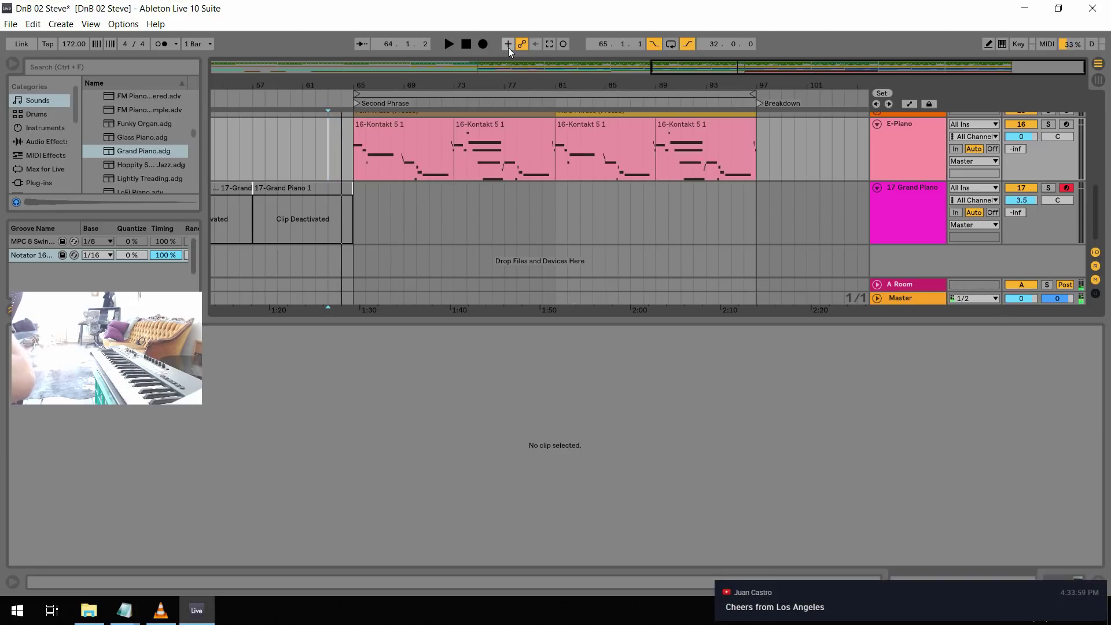
key(space)
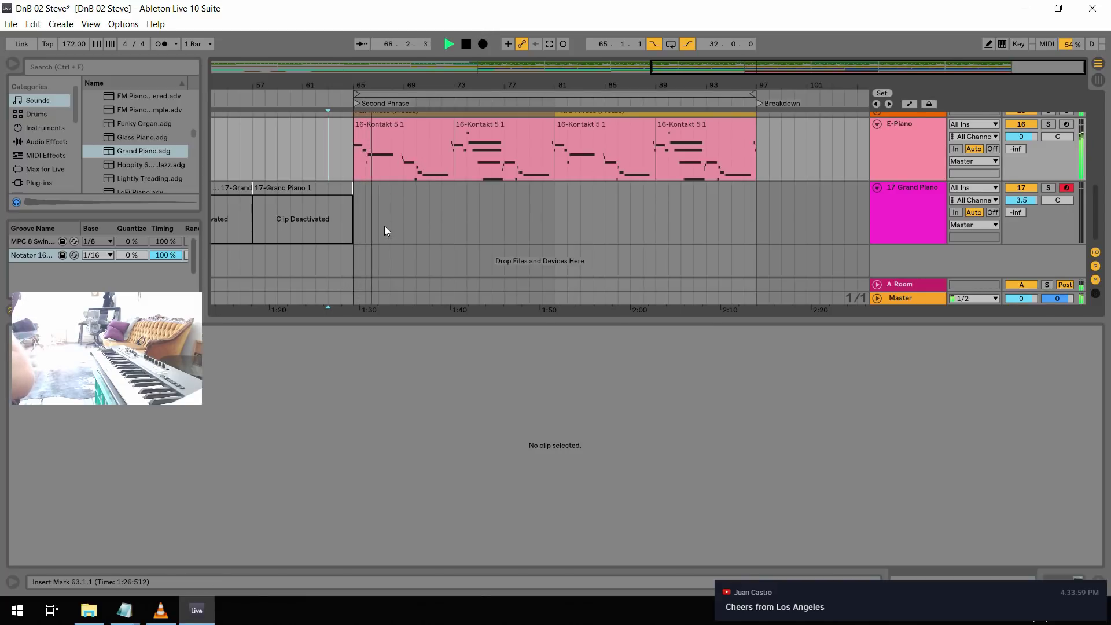
key(space)
Record a first new Grand Piano take from 65.1.1 and undo it
click(355, 152)
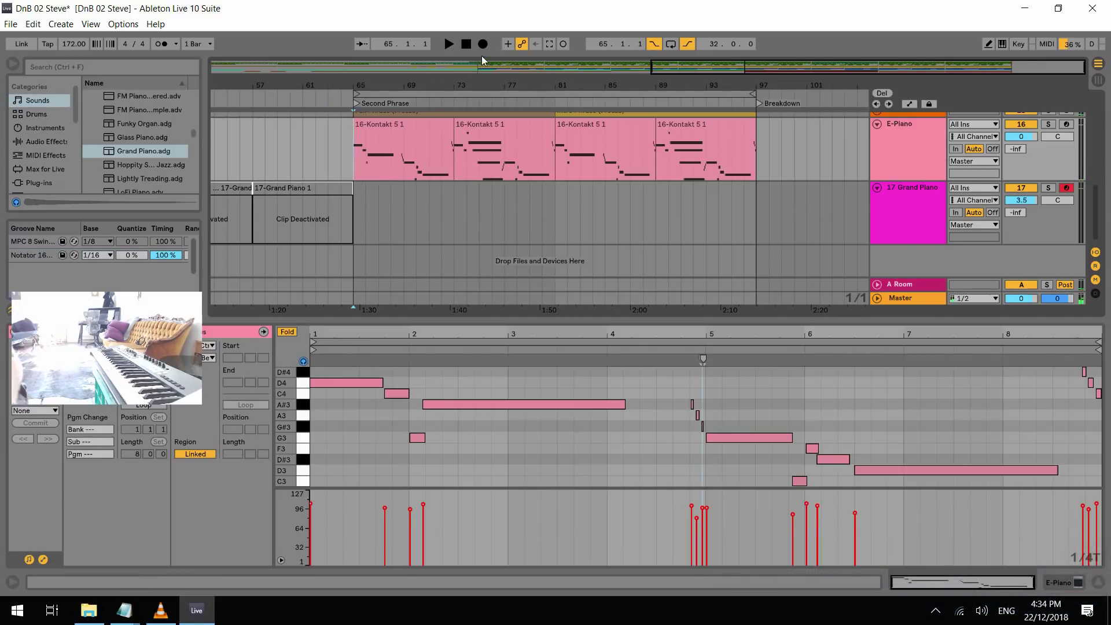
click(485, 45)
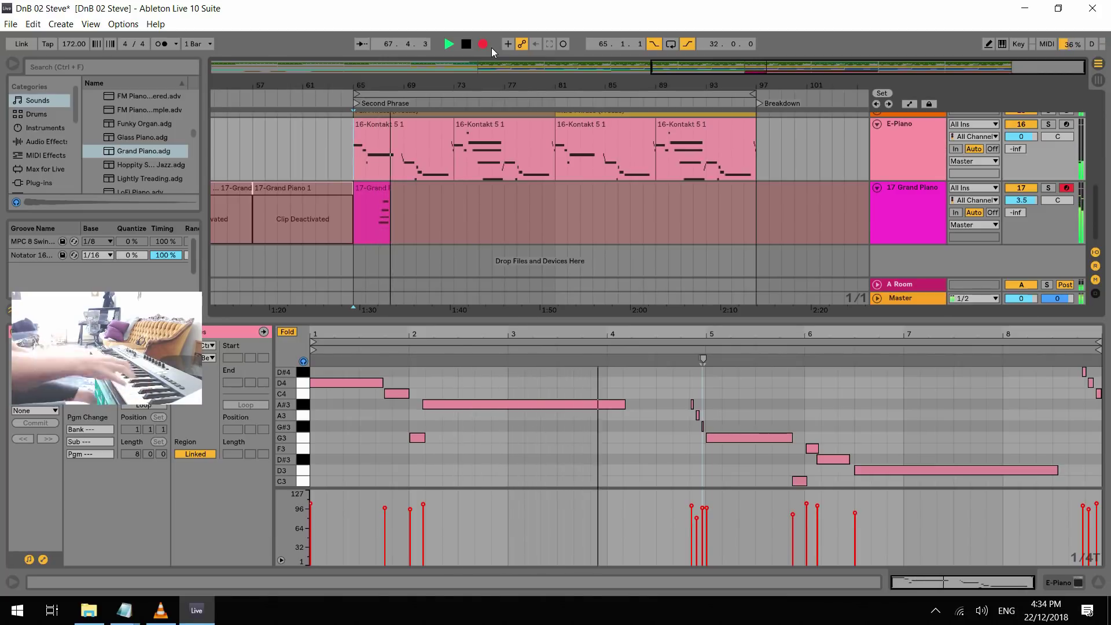
key(space)
key(ctrl+z)
Record another Grand Piano take from 65.1.1 to about bar 73, with a held chord followed by a descending run
key(space)
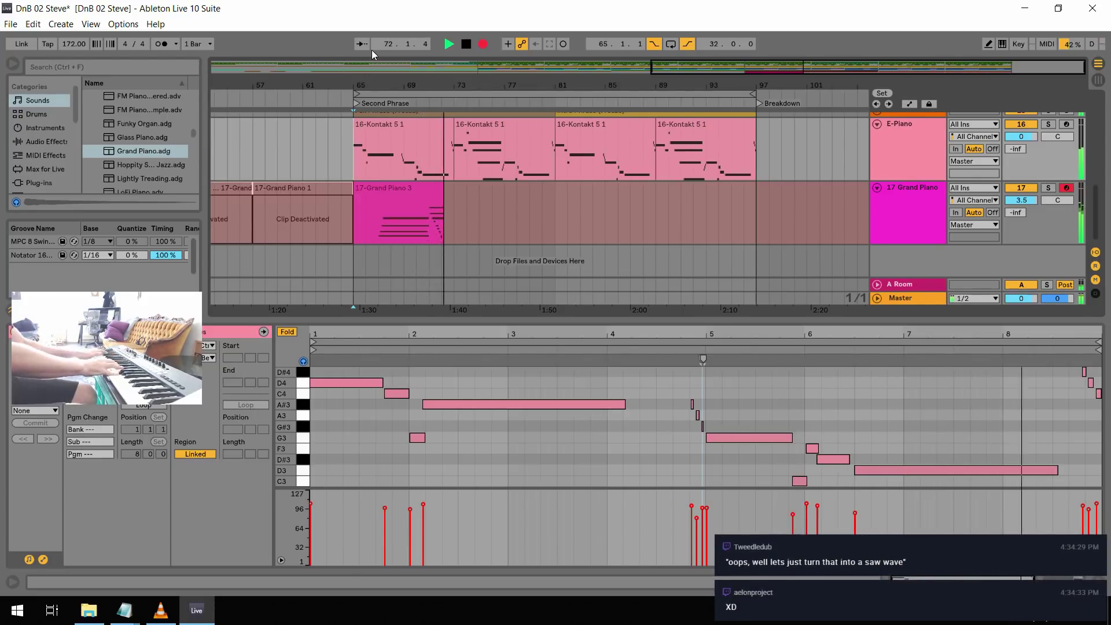
key(space)
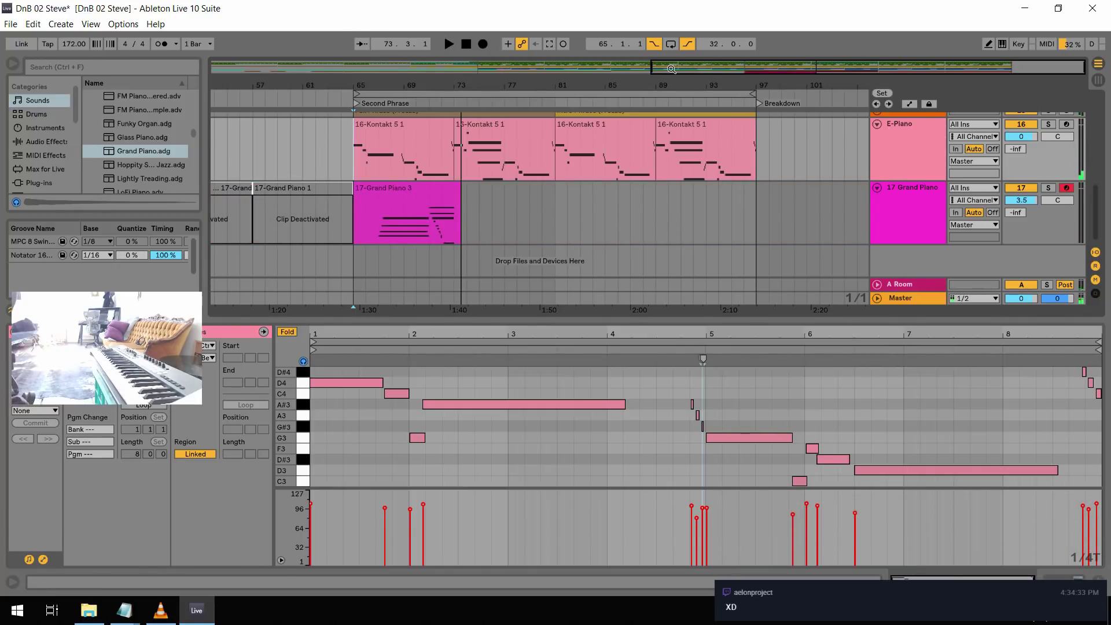
Open the newly recorded Grand Piano clip and shorten the long held notes that start the descending run at 7.1.1
drag(689, 68, 735, 185)
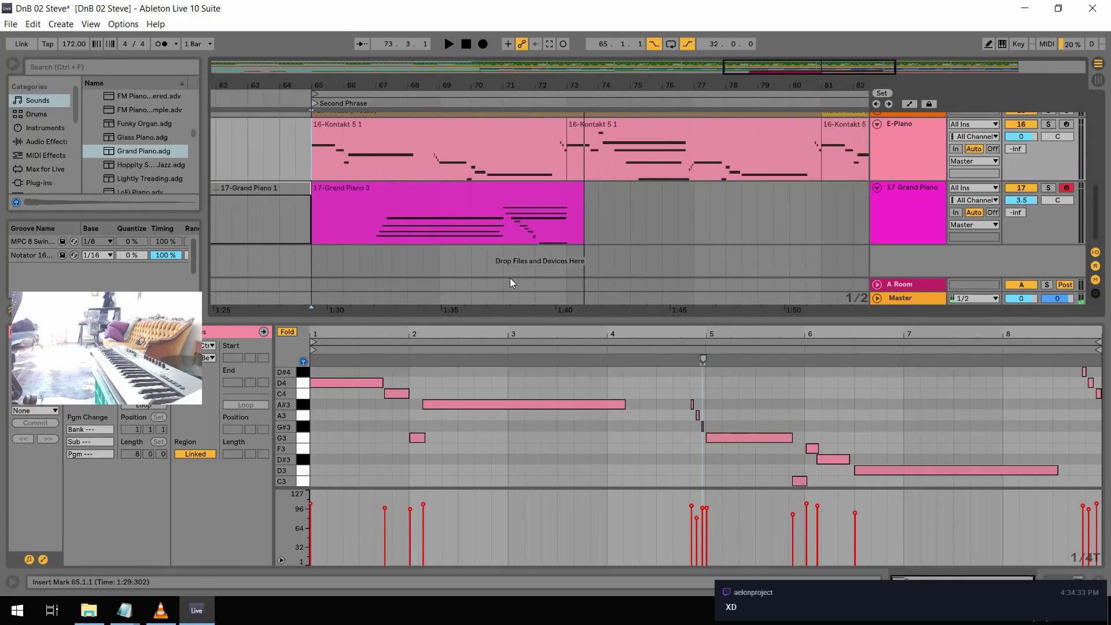
click(513, 184)
drag(1047, 392, 874, 373)
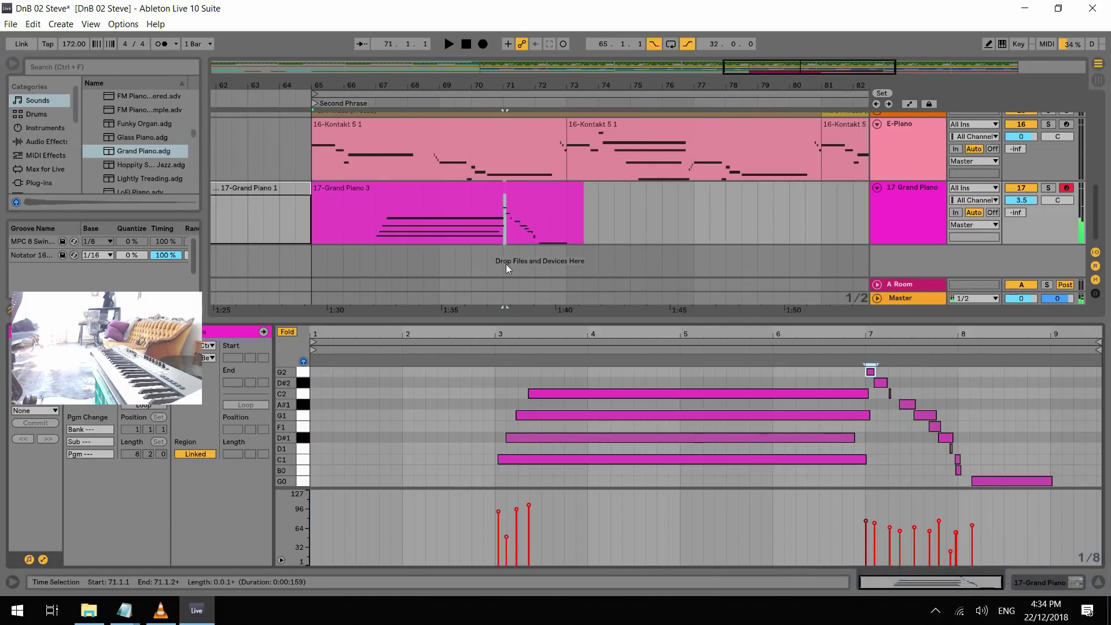
Adjust the starts of the held C1, D#1, G1 and C2 chord notes in the Grand Piano clip so they enter evenly staggered from 3.1.1
click(370, 234)
key(space)
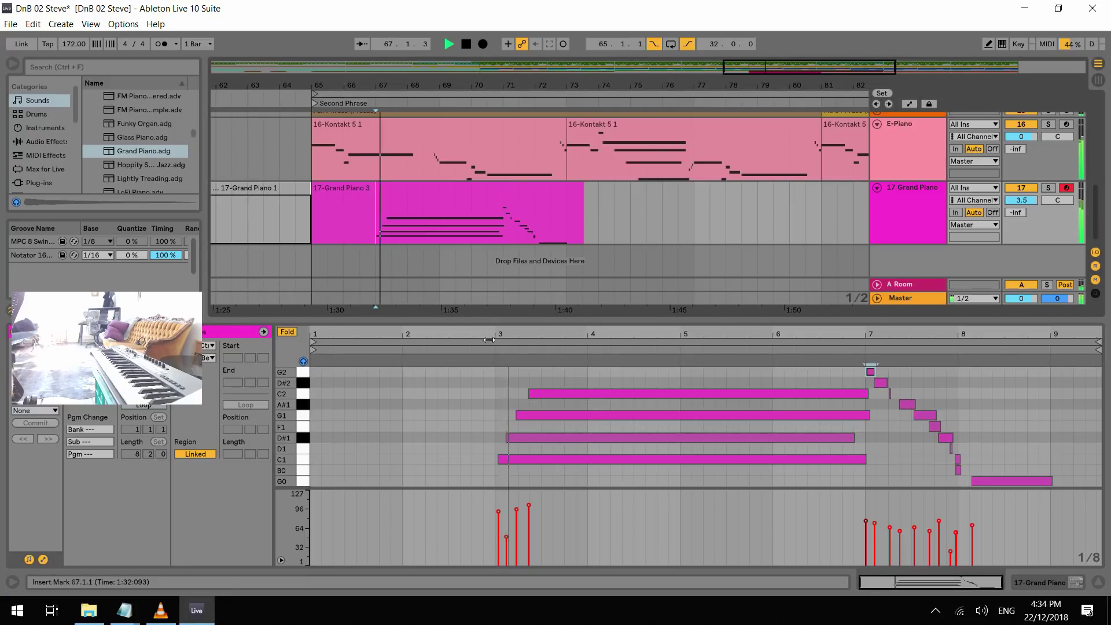
click(522, 484)
key(space)
scroll(515, 436, up, 5)
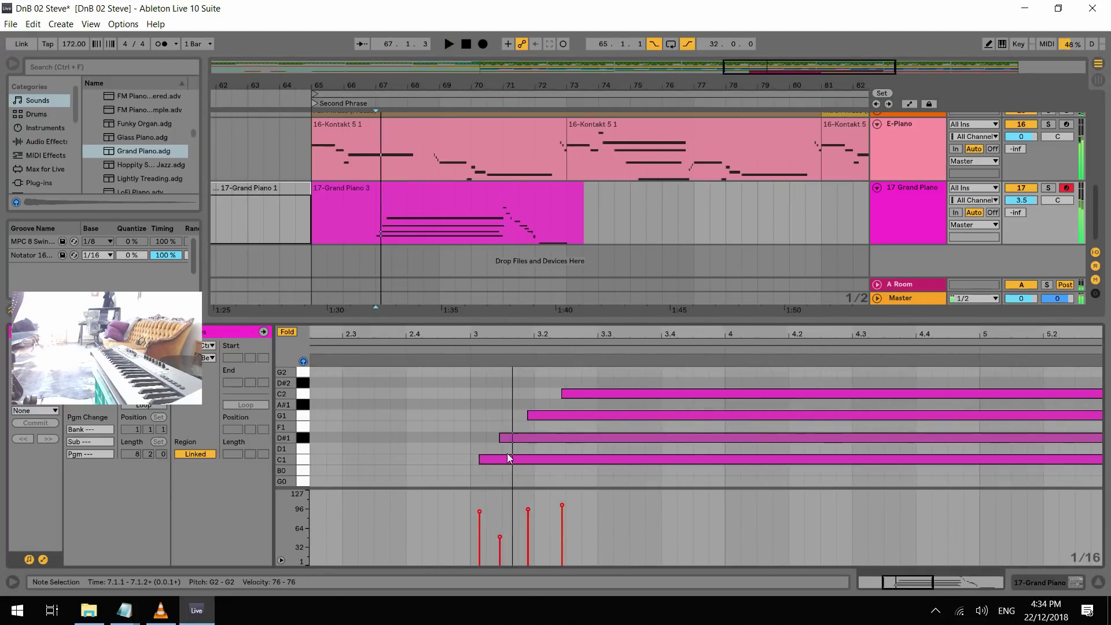
drag(484, 461, 475, 461)
click(542, 416)
key(Right)
drag(928, 580, 676, 526)
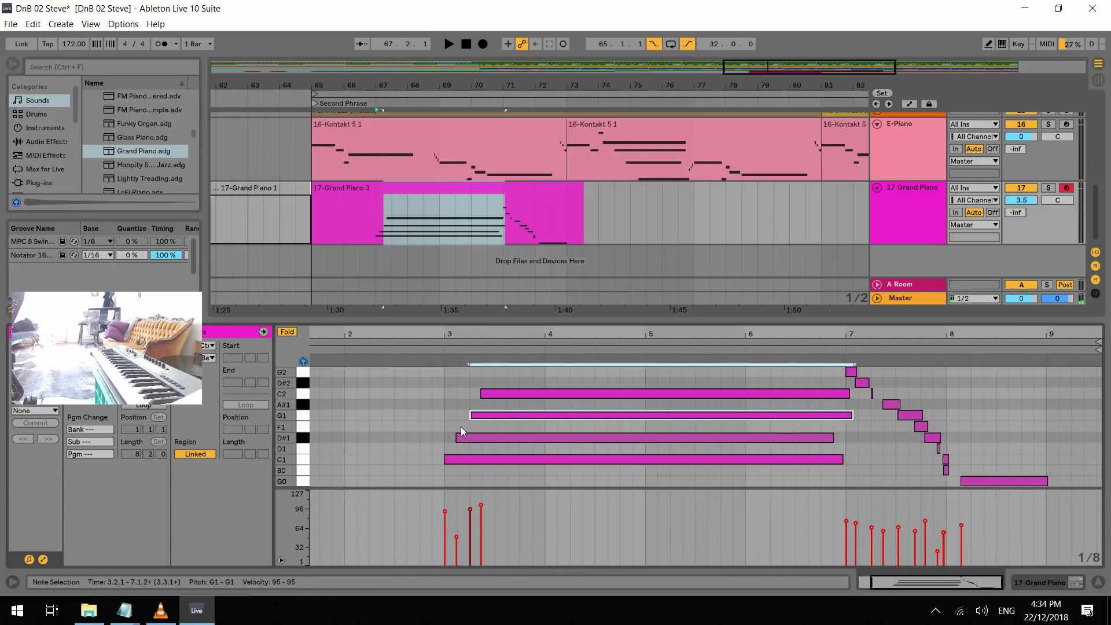
drag(461, 438, 464, 437)
drag(508, 394, 510, 394)
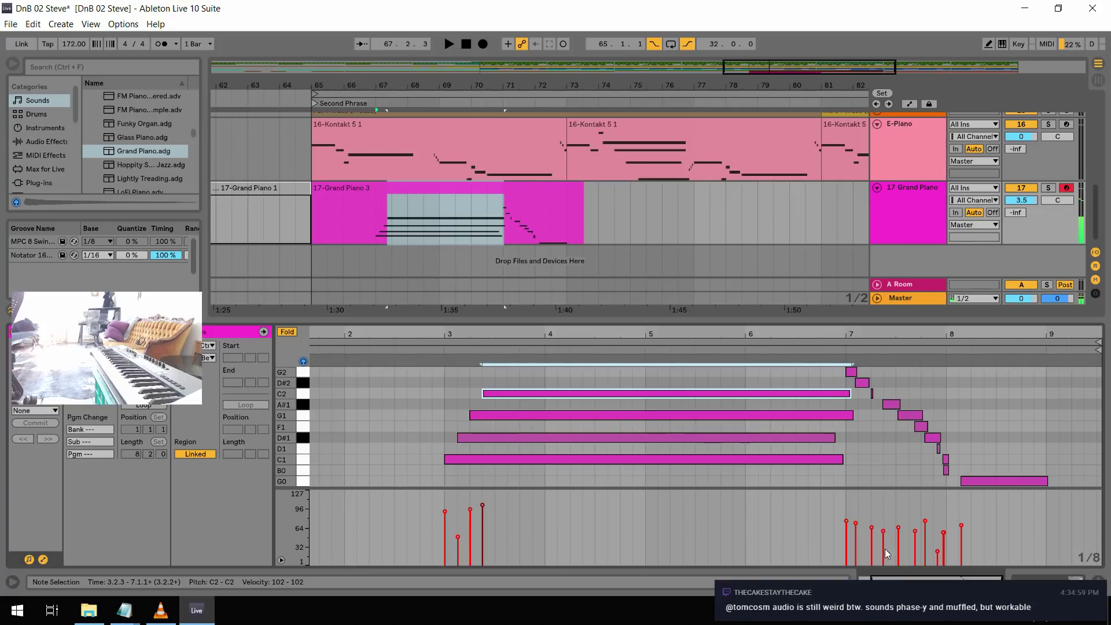
Listen to the adjusted chord, select its C1, D#1 and G1 notes, and undo the last edit to them
scroll(912, 509, up, 3)
key(space)
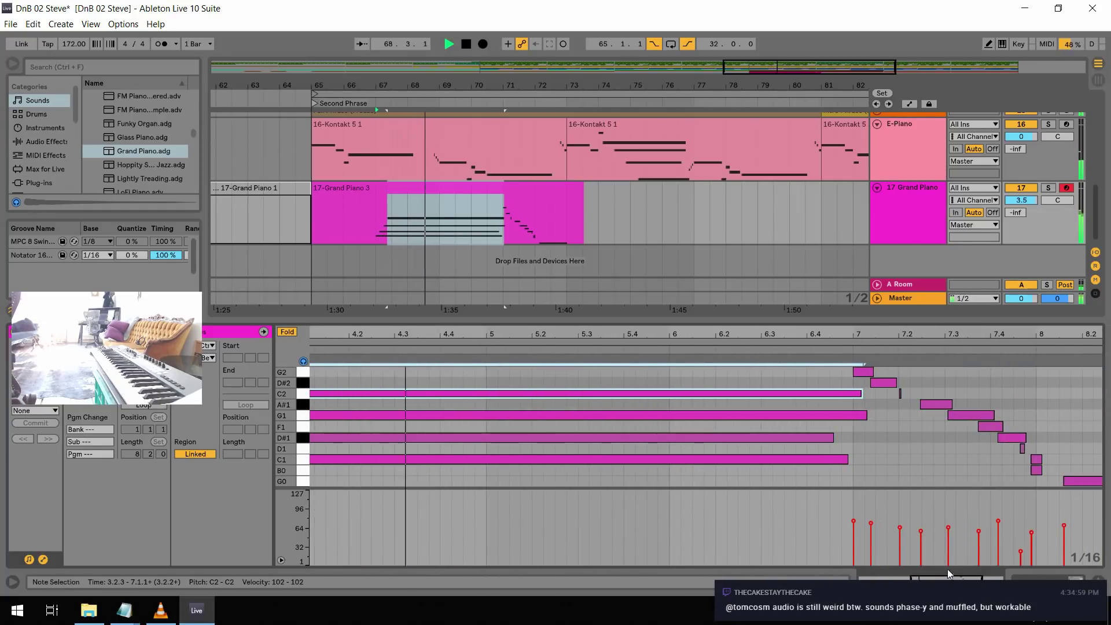
key(space)
scroll(872, 476, down, 3)
drag(872, 486, 521, 416)
key(ctrl+z)
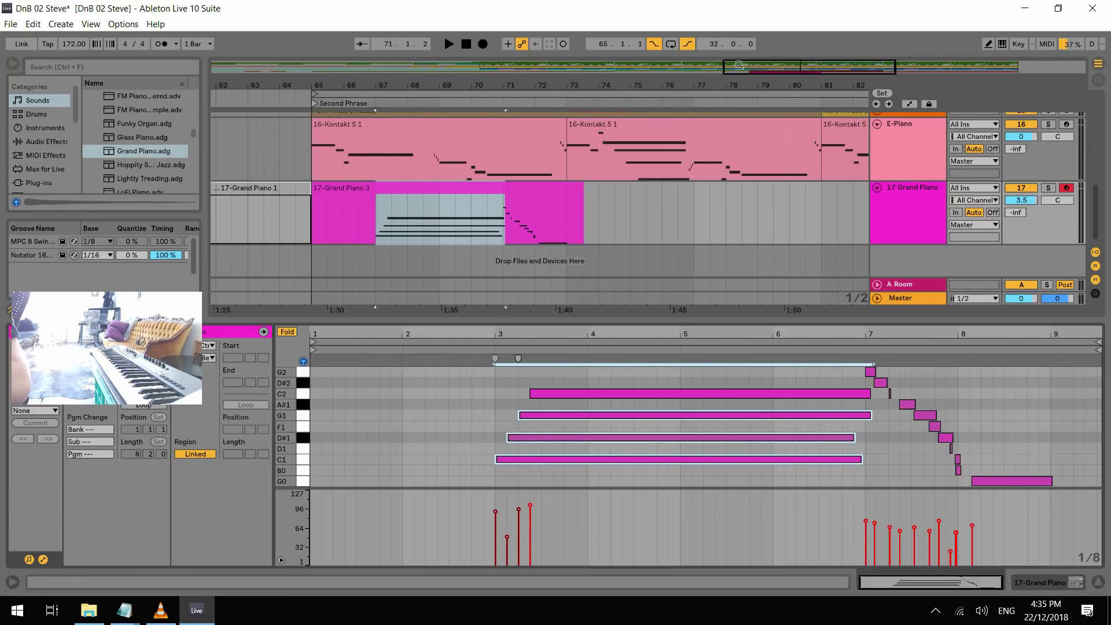
Listen repeatedly to the second phrase from 65.1.1 to judge how the Grand Piano chord and run fit with the E-Piano
drag(772, 69, 728, 75)
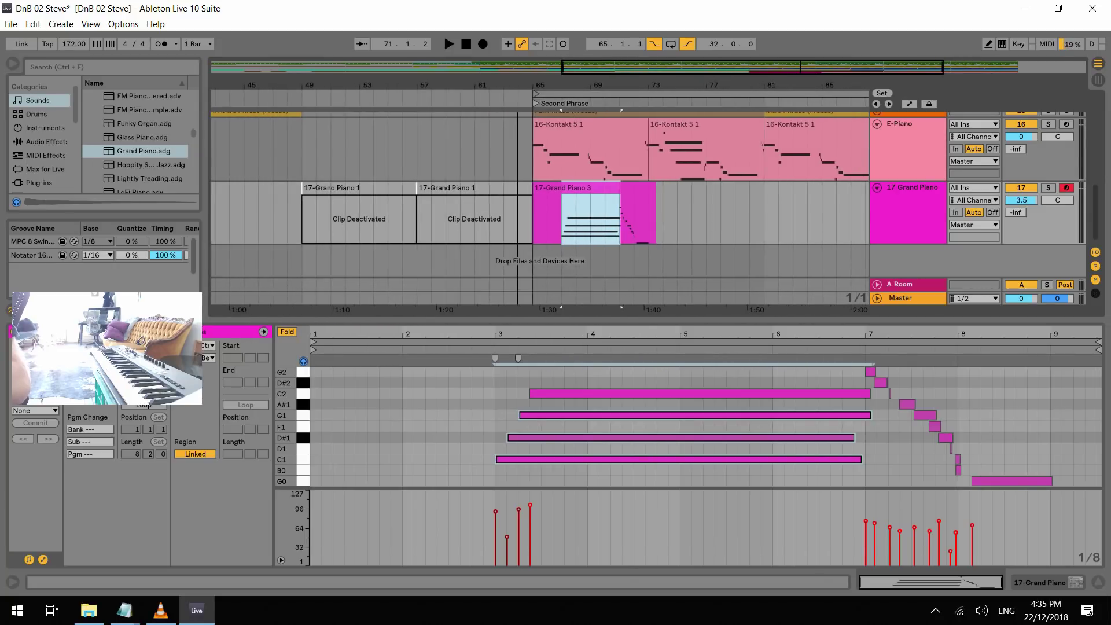
click(533, 155)
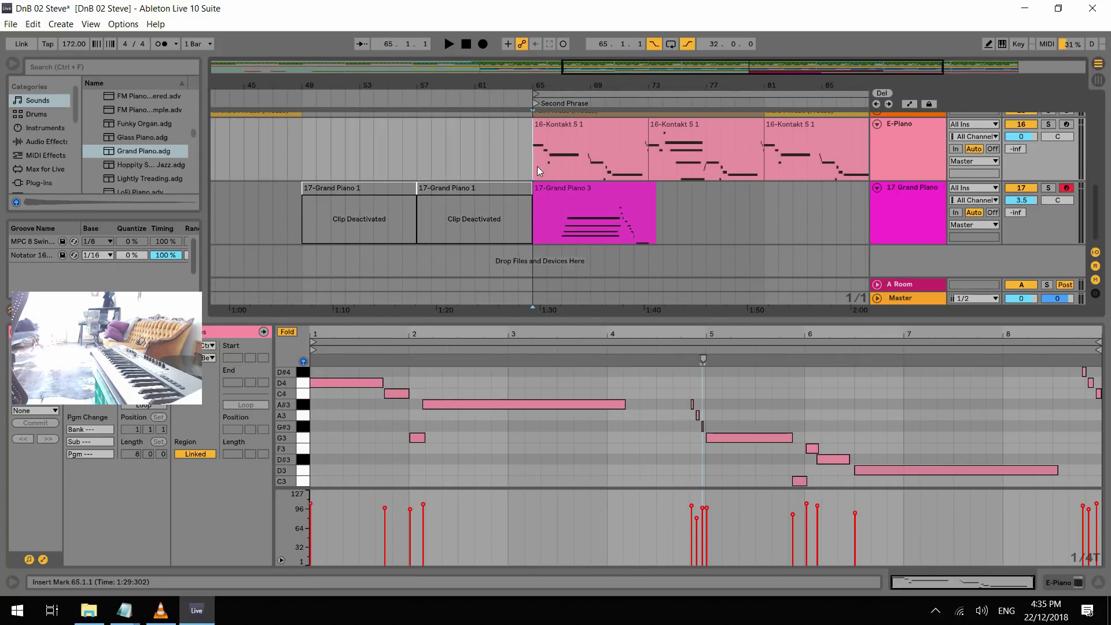
key(space)
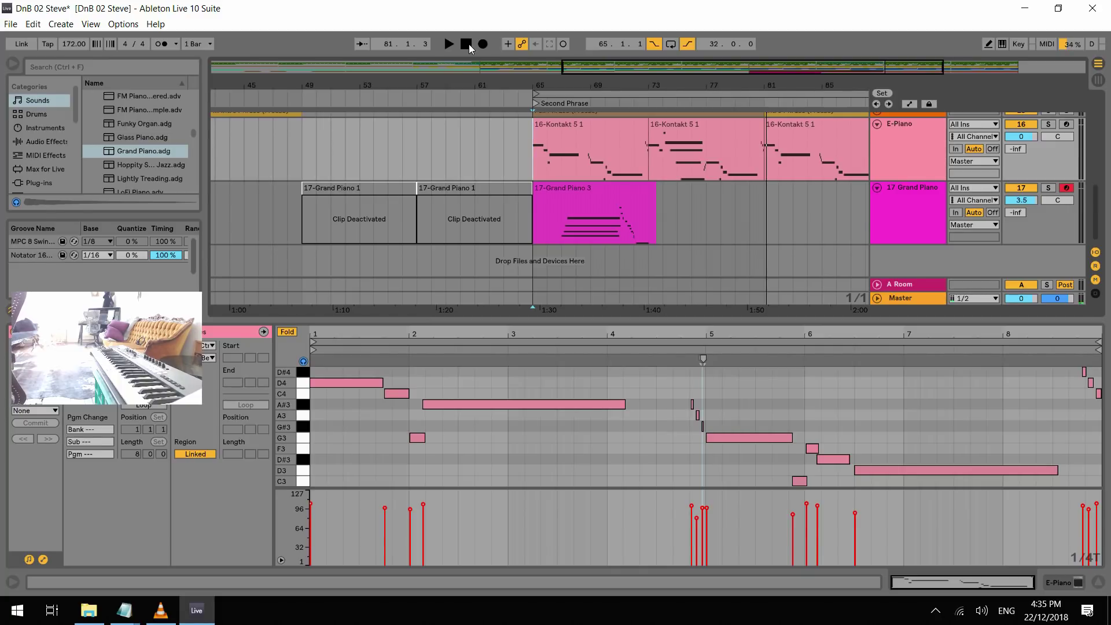
key(space)
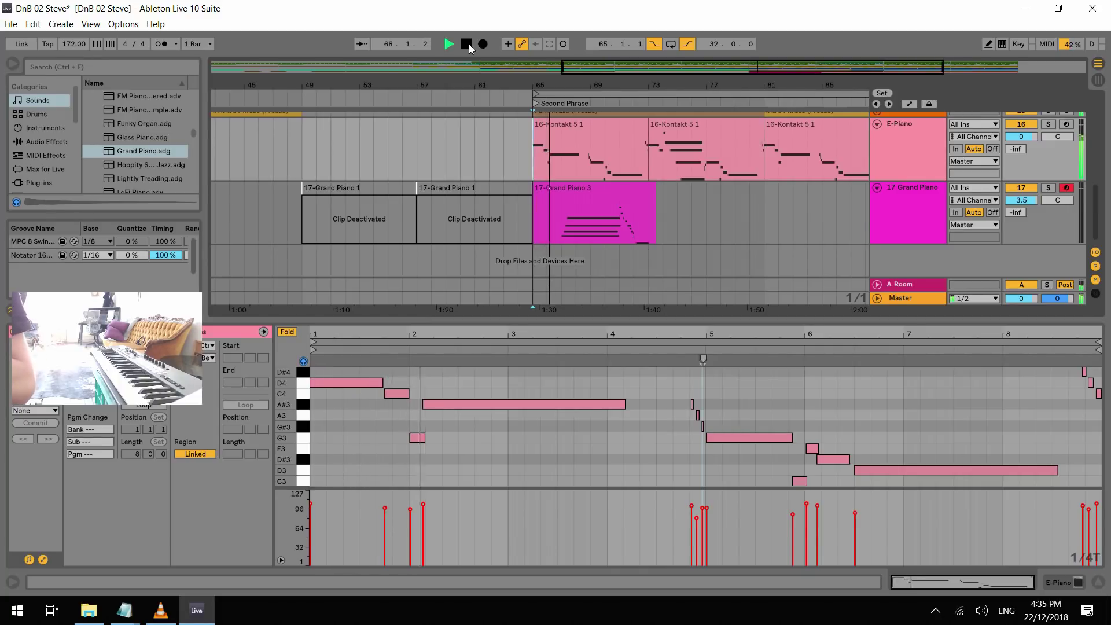
click(469, 47)
click(450, 48)
key(space)
click(449, 50)
click(448, 50)
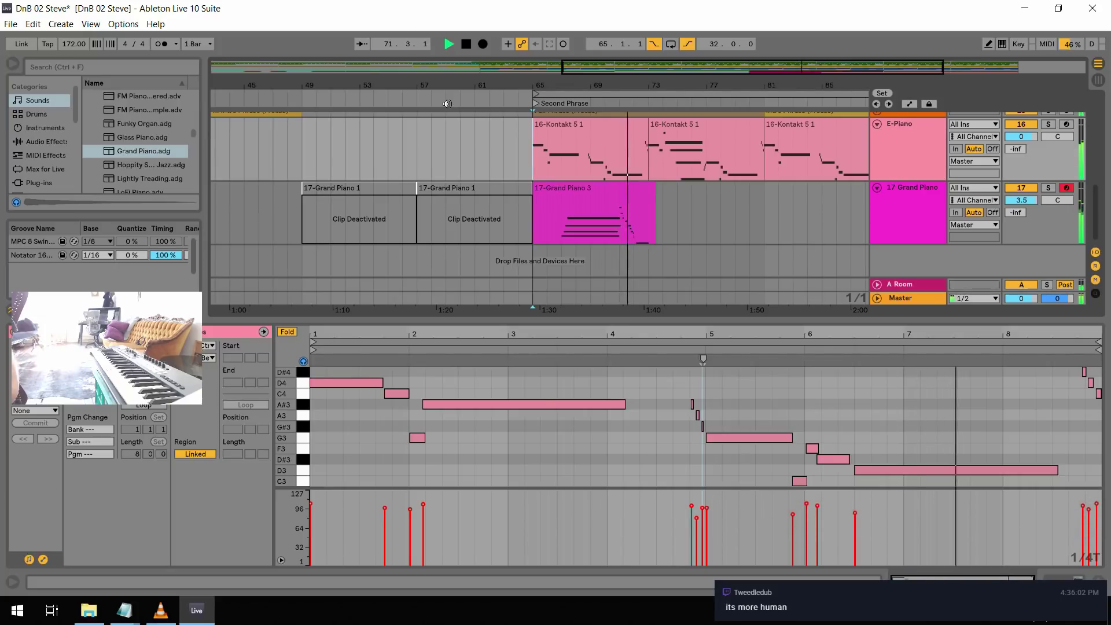
key(space)
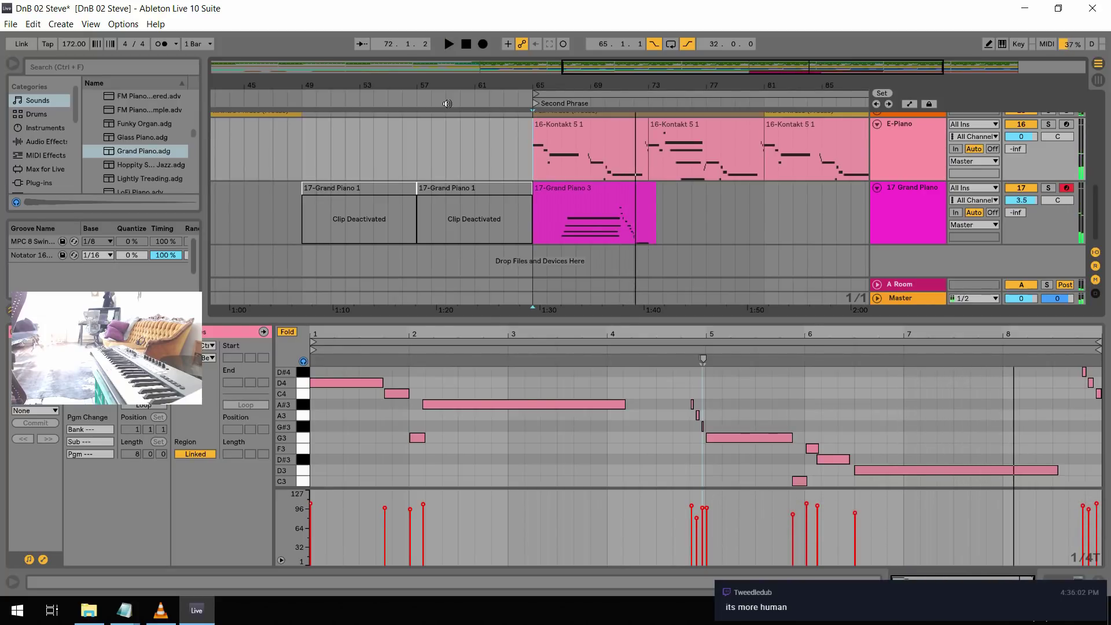
key(space)
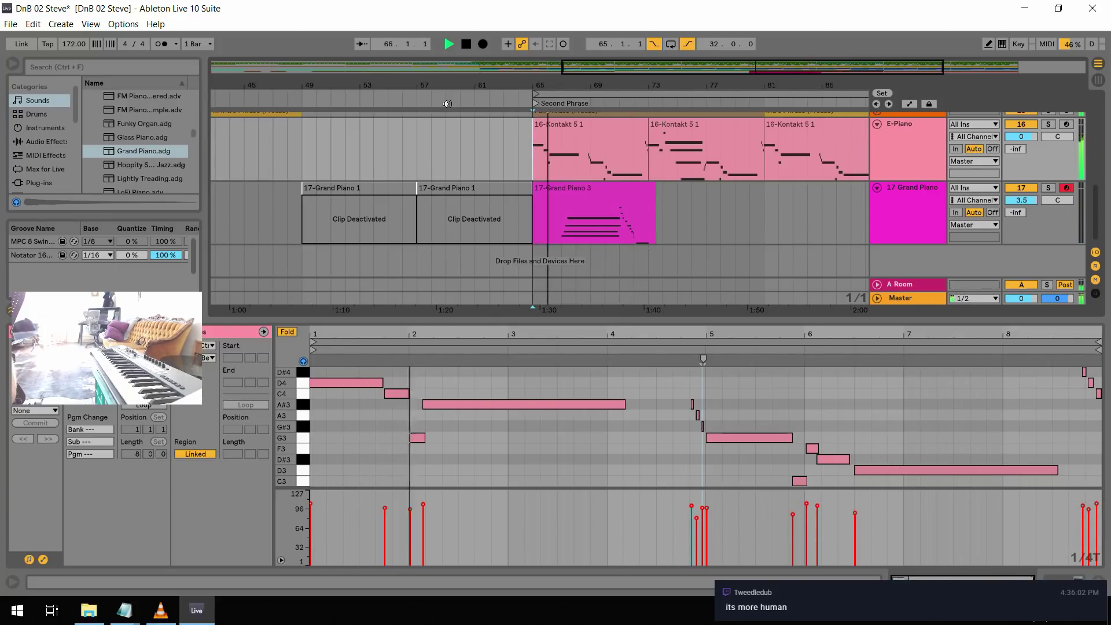
key(space)
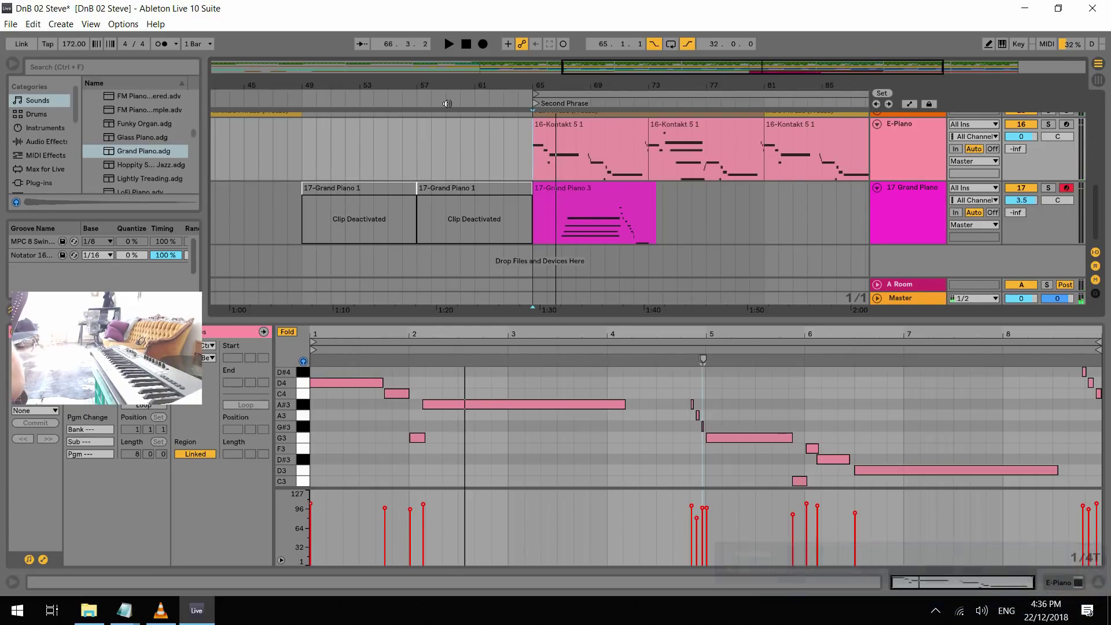
key(space)
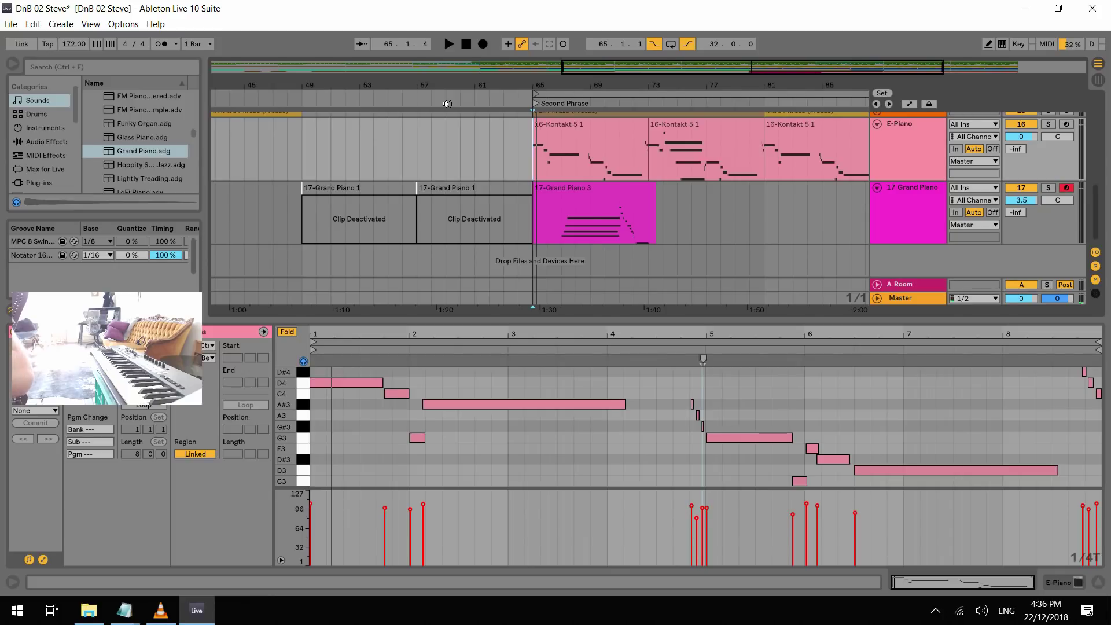
key(space)
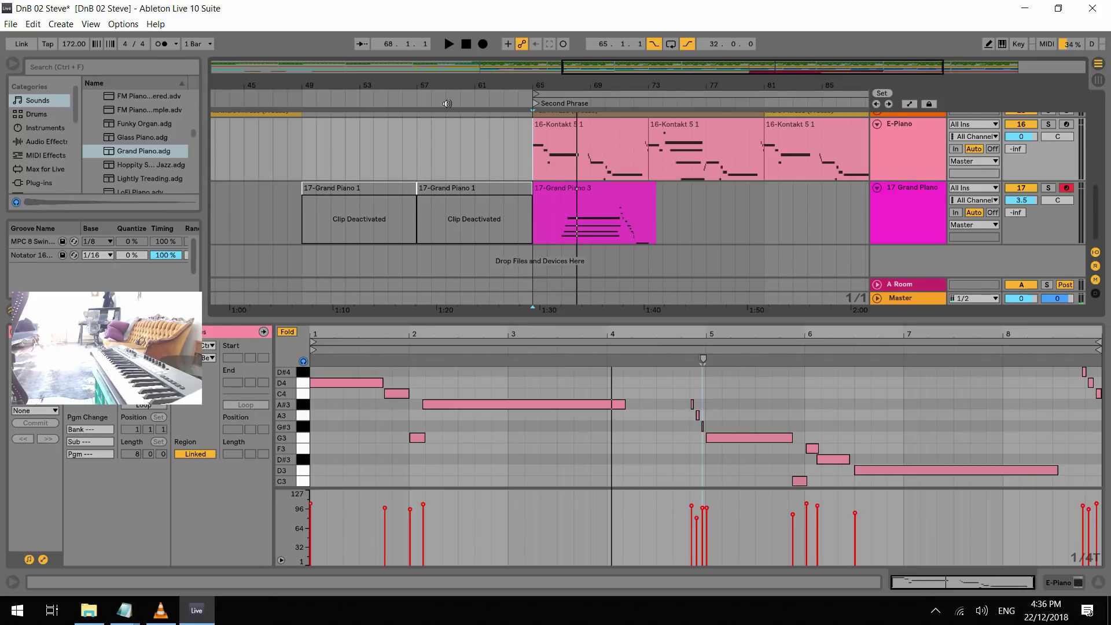
key(space)
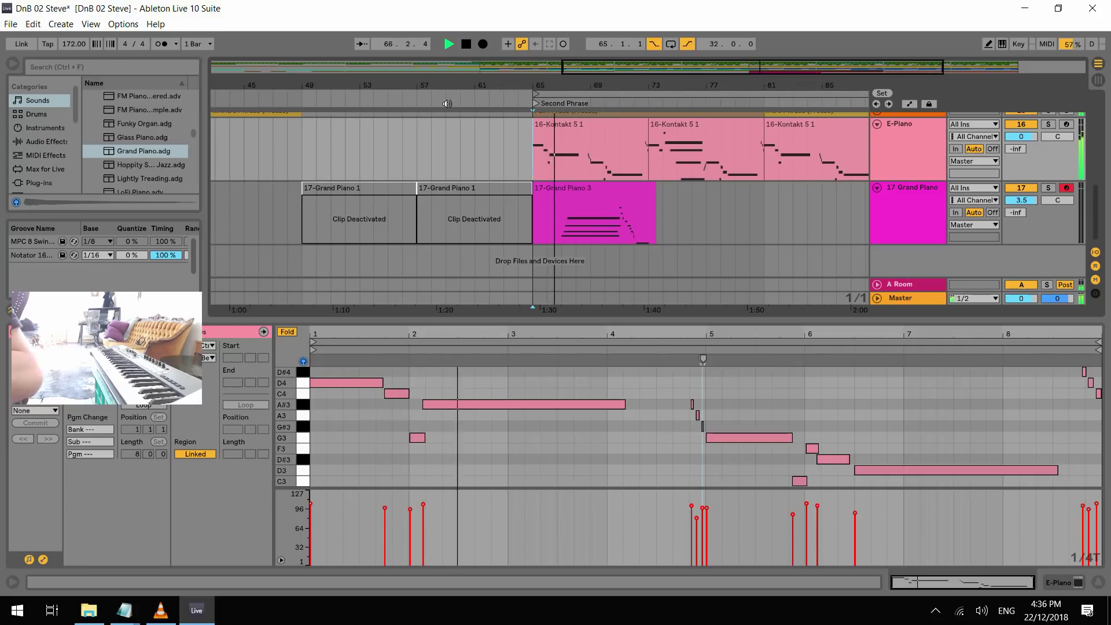
key(space)
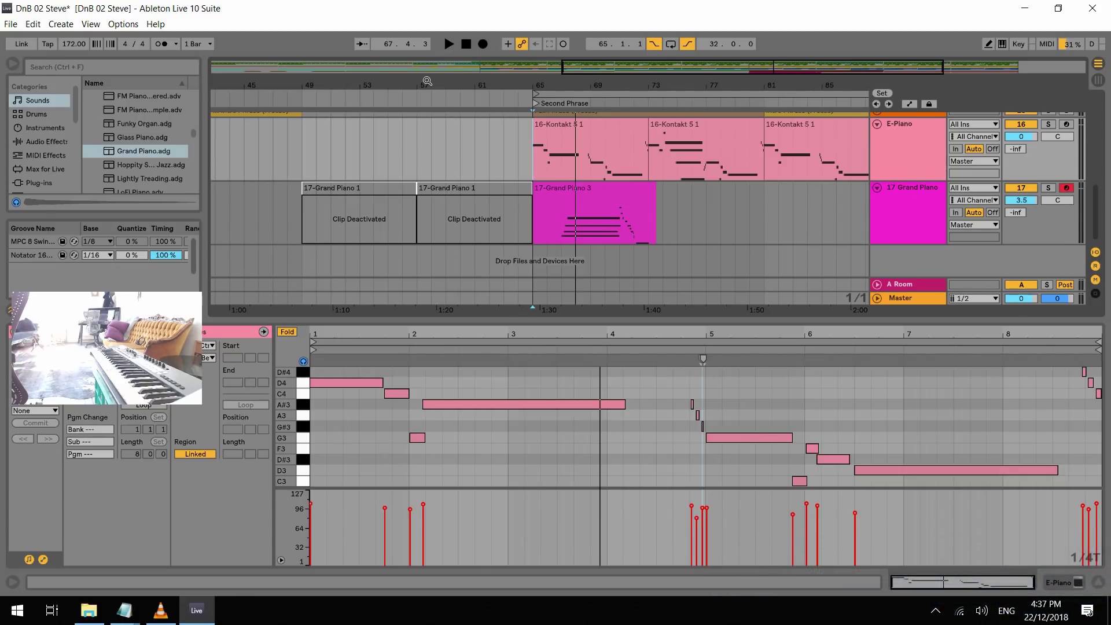
key(space)
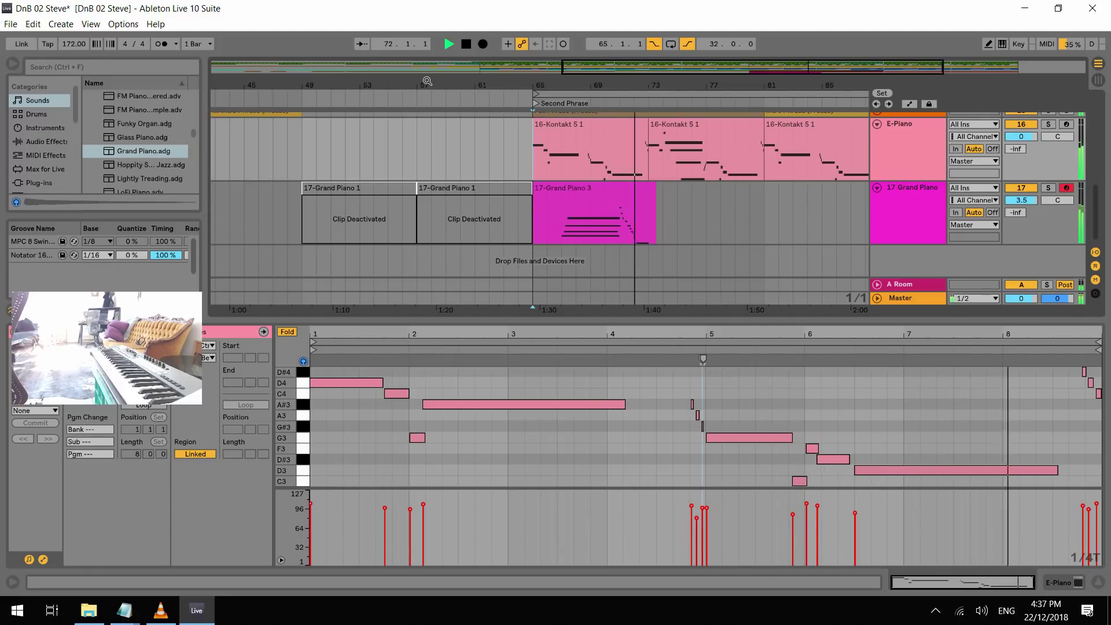
key(space)
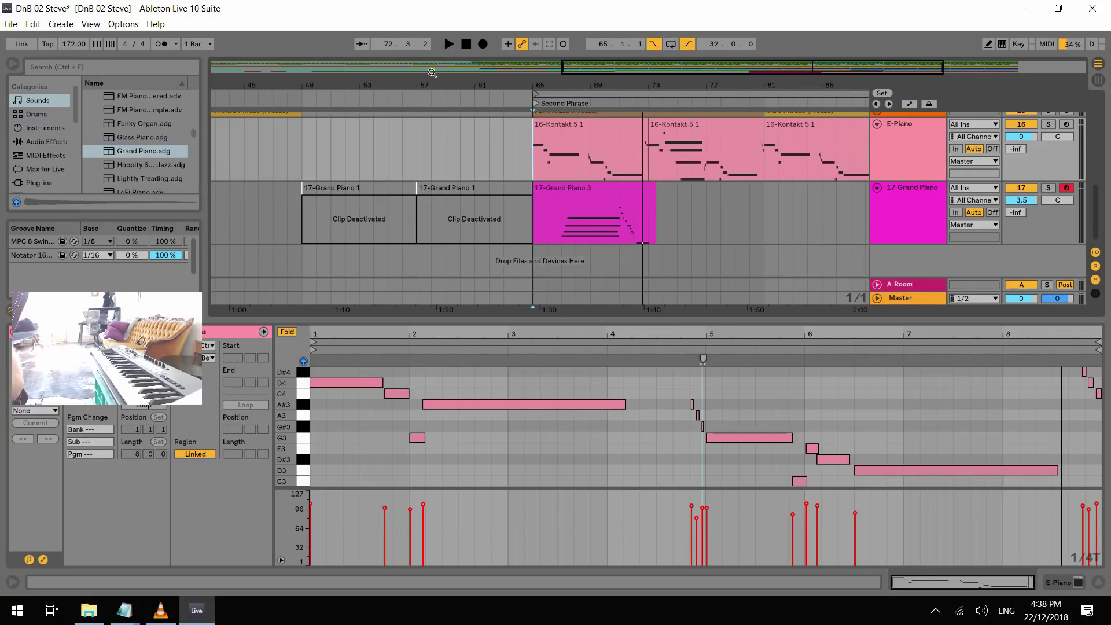
key(space)
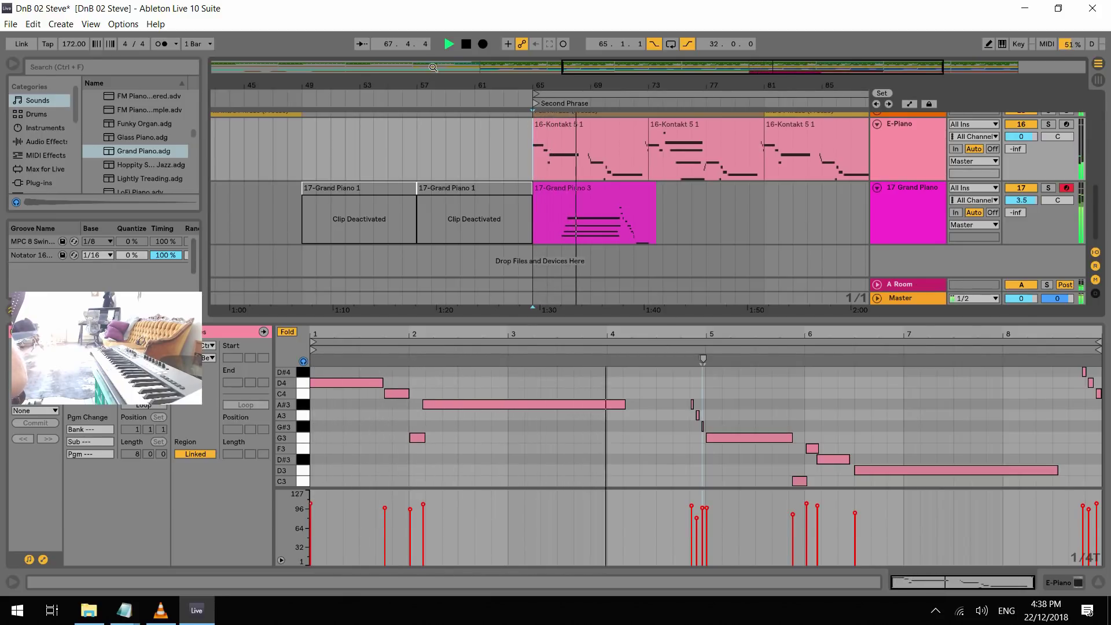
key(space)
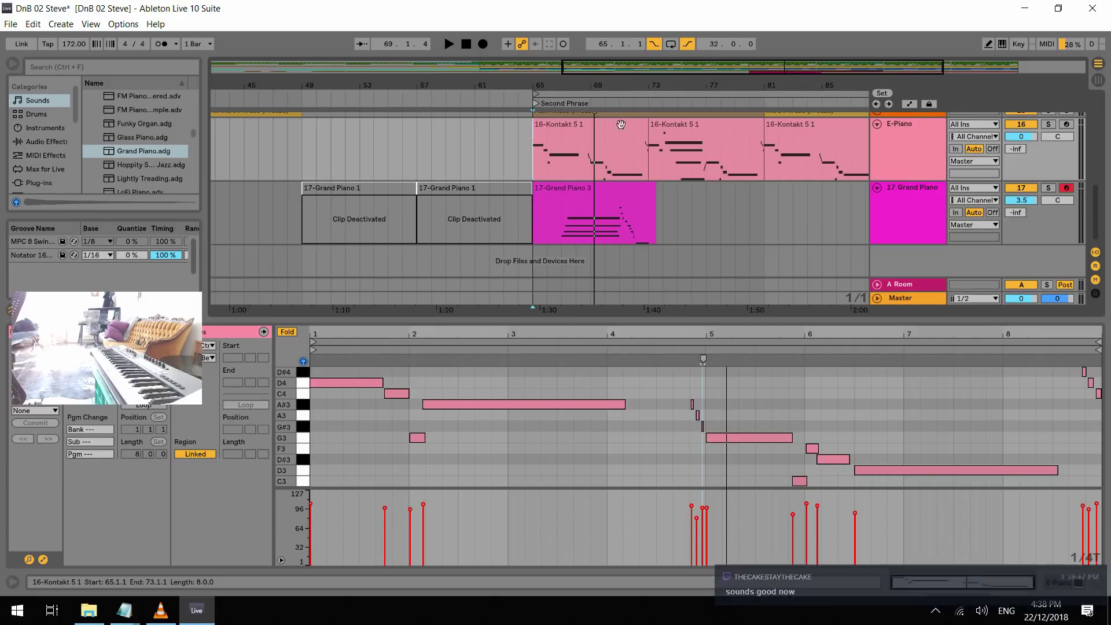
key(space)
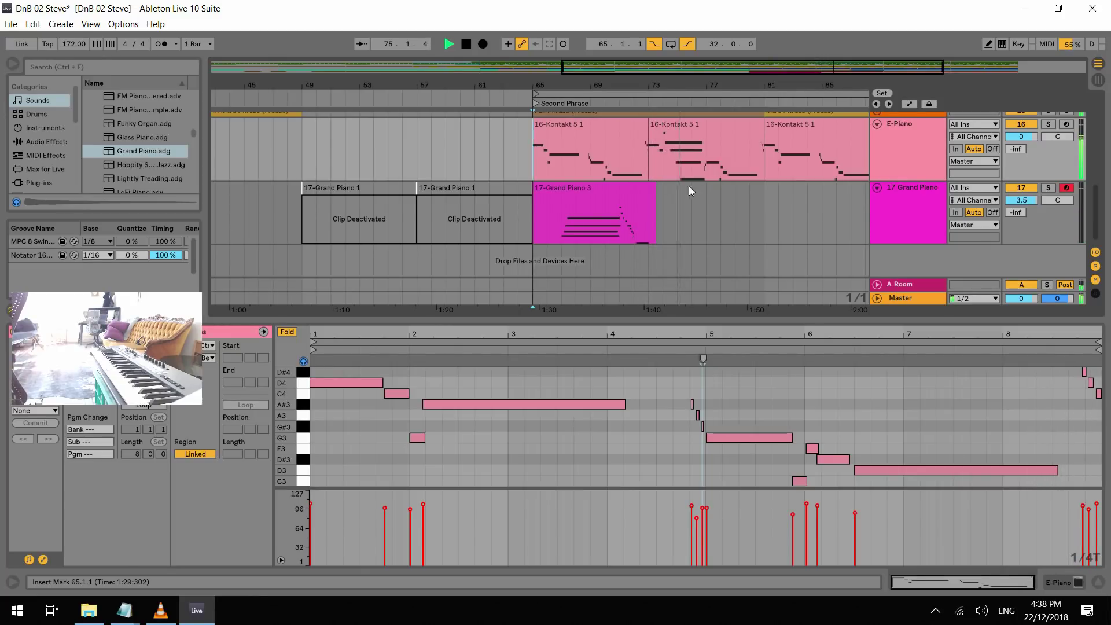
click(560, 231)
key(space)
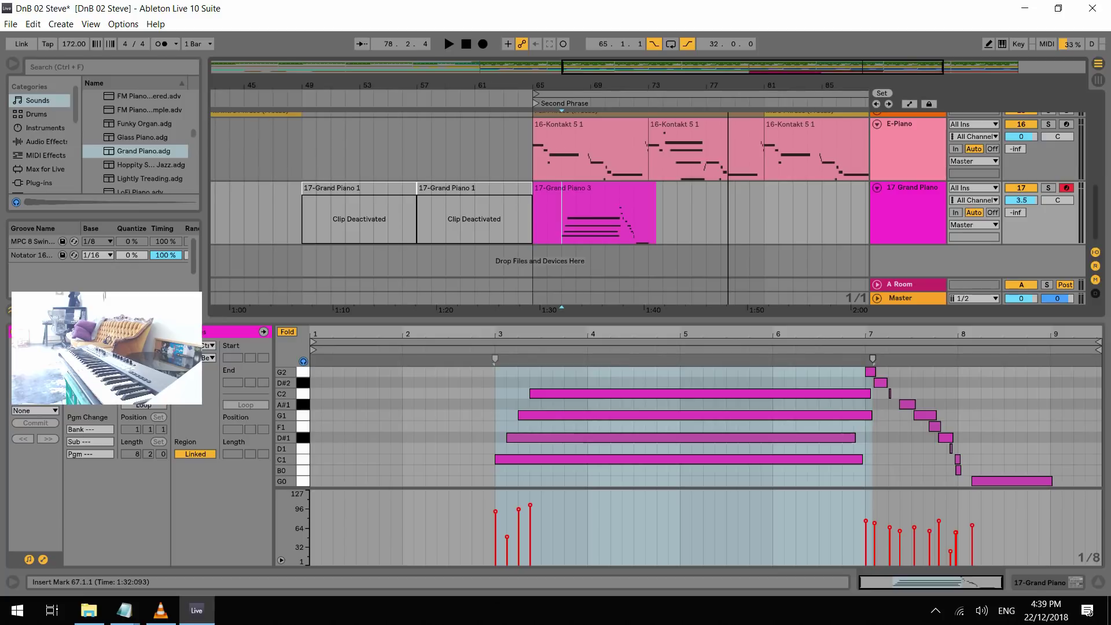
Examine the available audio devices and driver types in the audio preferences without changing them
click(117, 24)
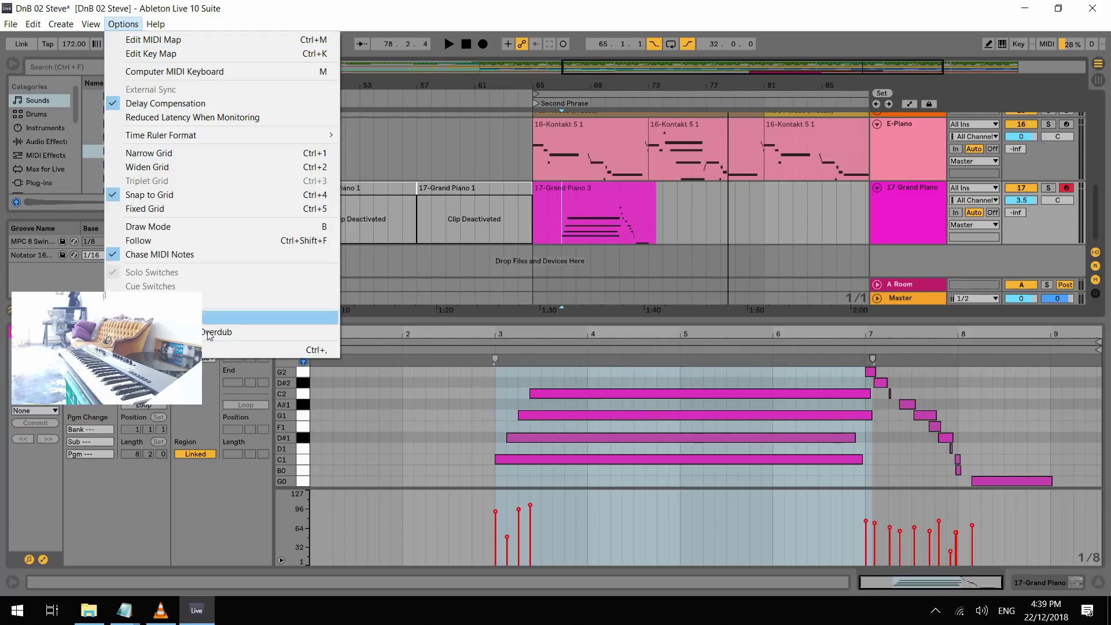
click(231, 349)
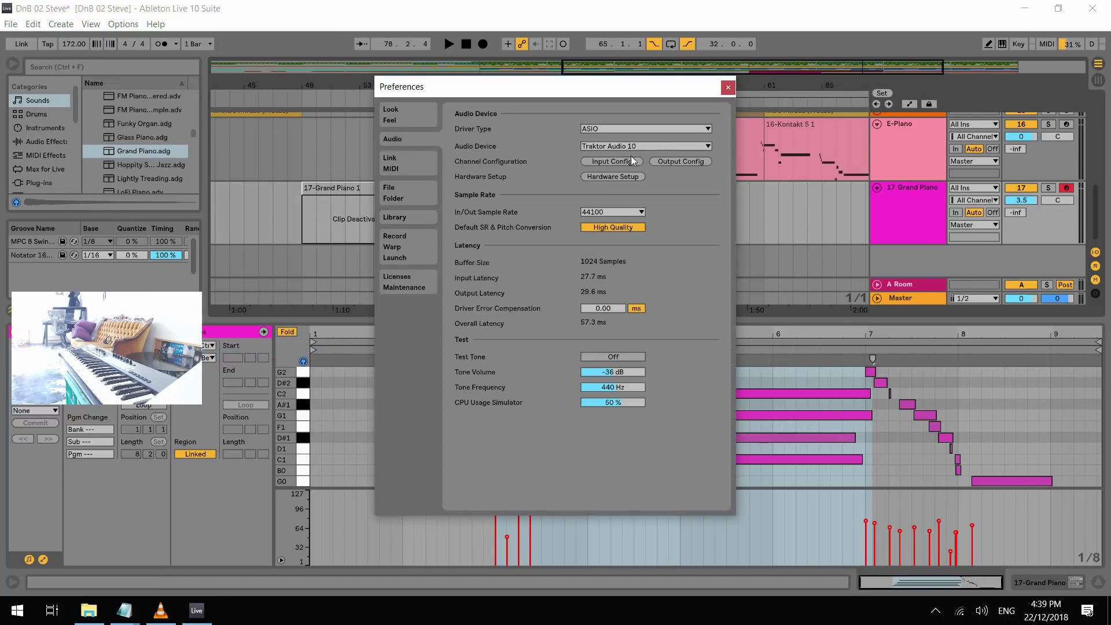
click(630, 146)
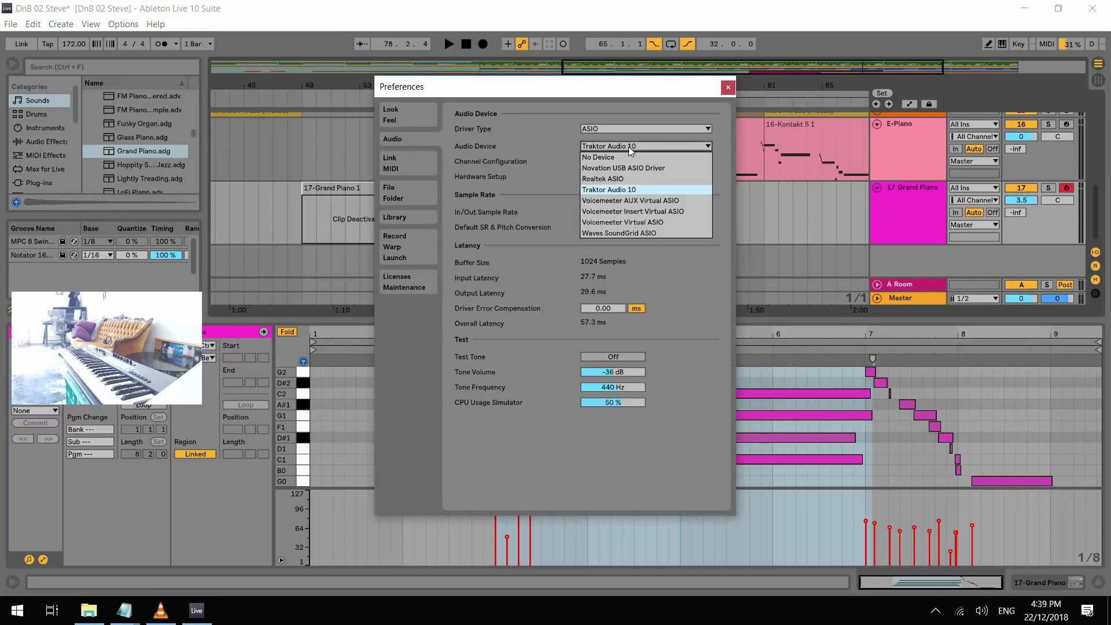
click(553, 137)
click(671, 129)
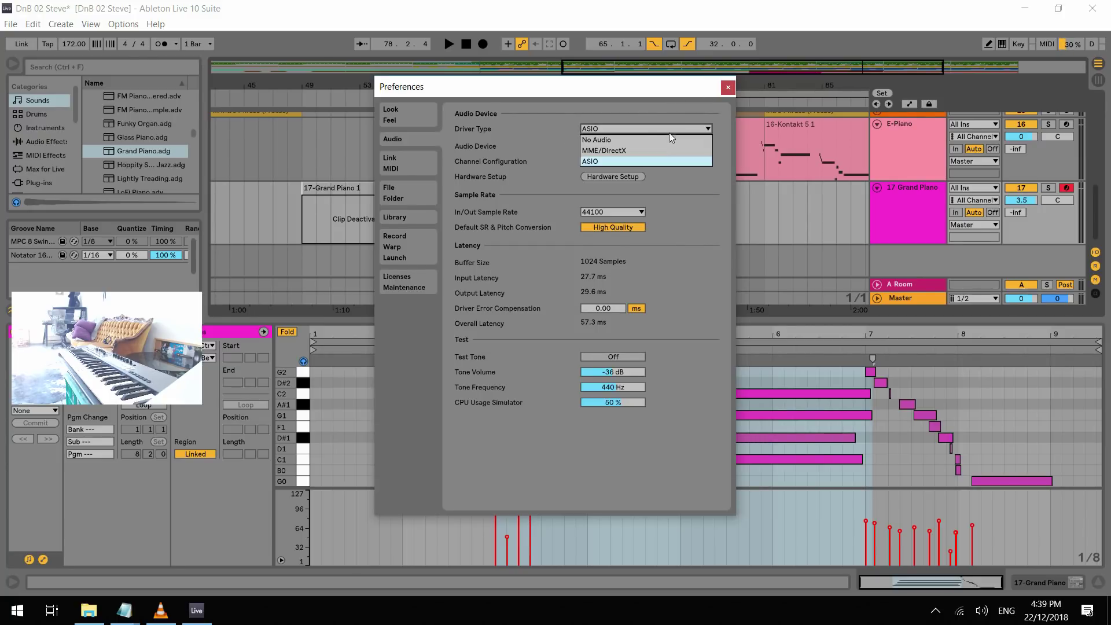
click(682, 101)
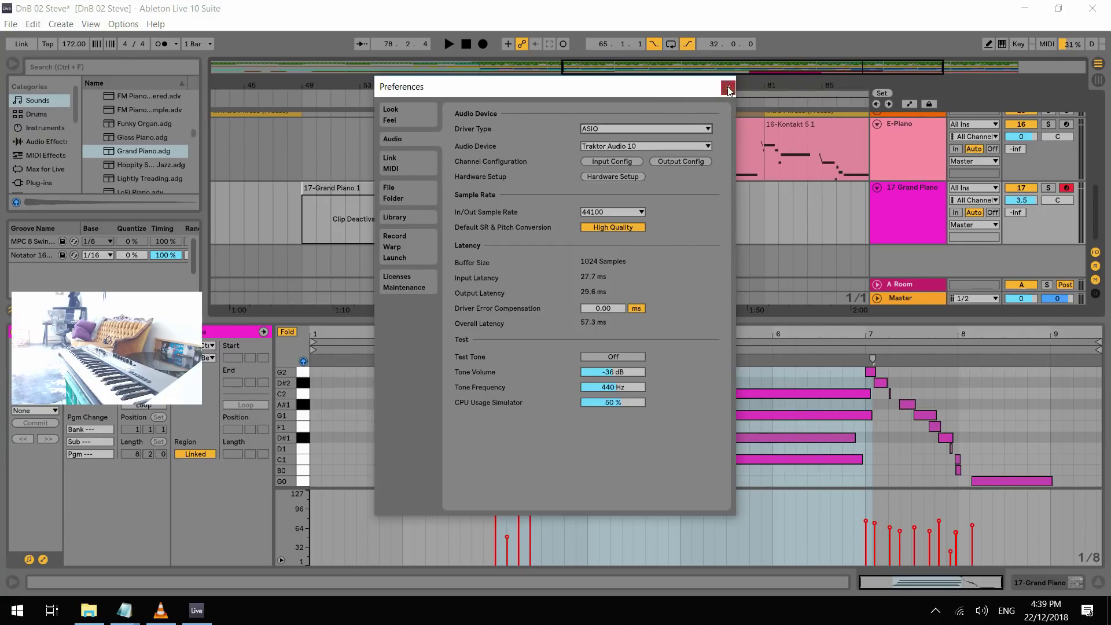
click(728, 88)
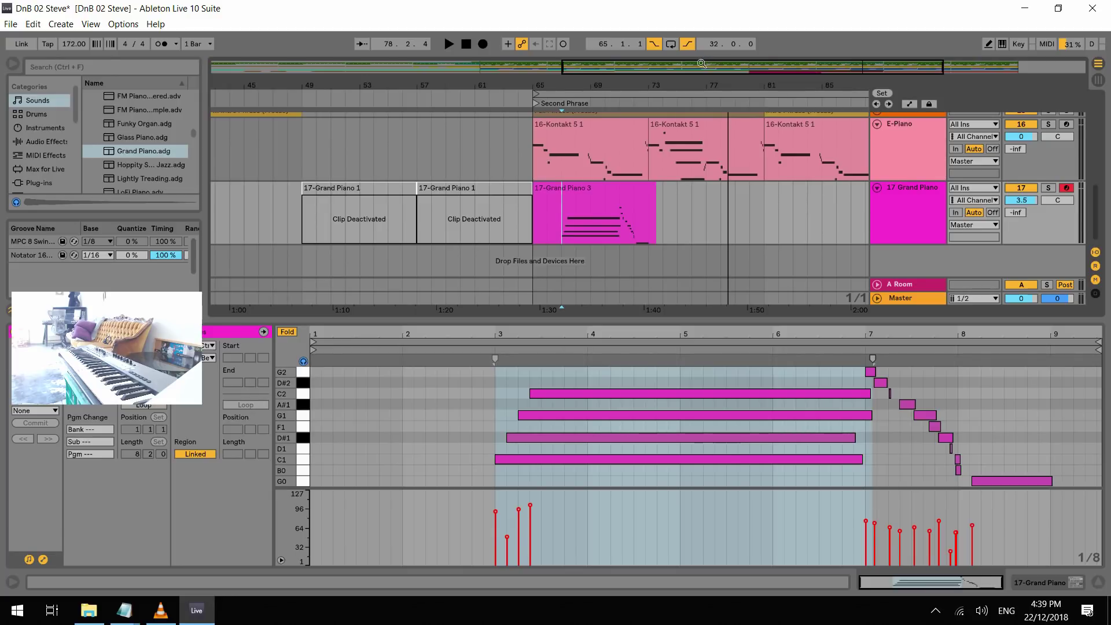
Solo the Grand Piano track and cut the held C1, D#1 and G1 chord notes down to short notes
click(551, 211)
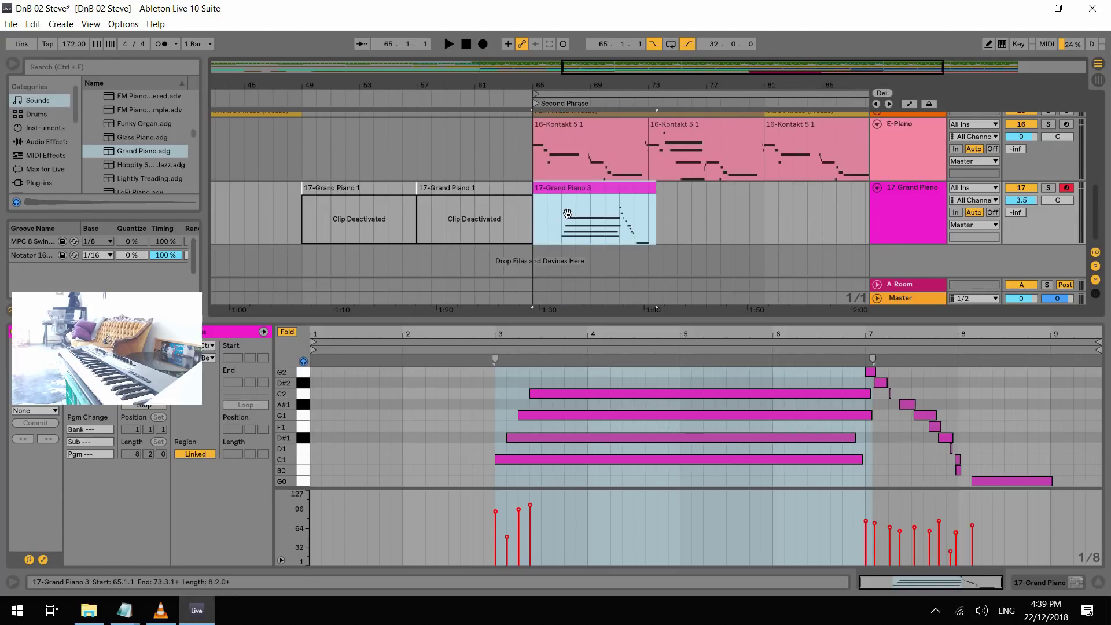
click(1048, 187)
key(space)
drag(853, 470, 524, 415)
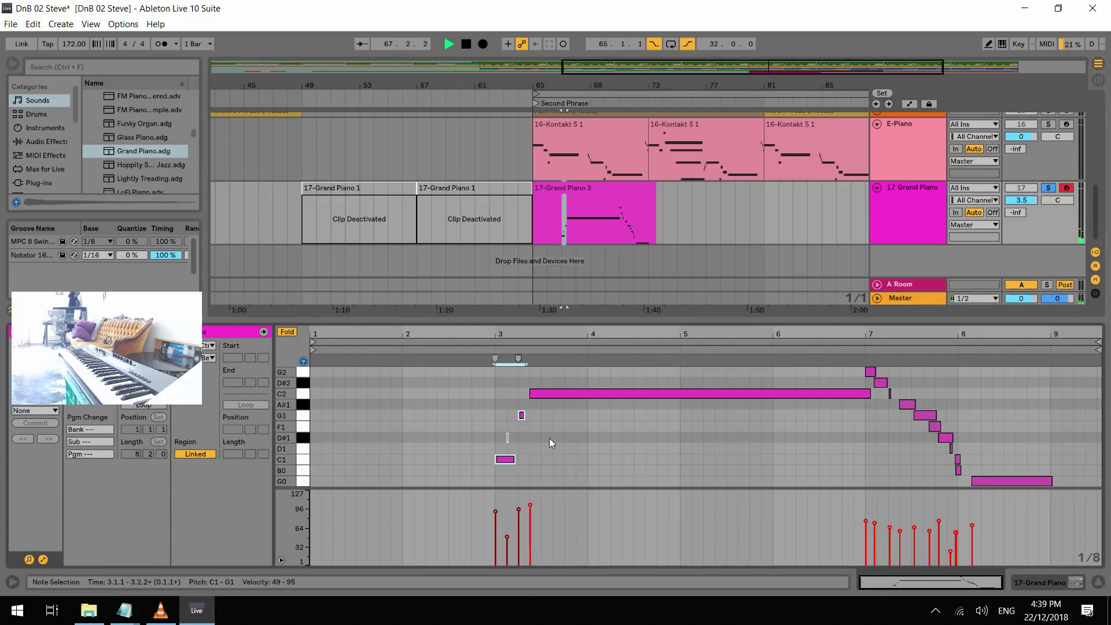
Even out the lengths of the short C1 and D#1 notes and set the D#1 note's velocity to 81
mouse_move(515, 460)
mouse_down()
mouse_move(501, 460)
mouse_move(511, 436)
mouse_up()
key(space)
key(space)
key(space)
key(space)
key(space)
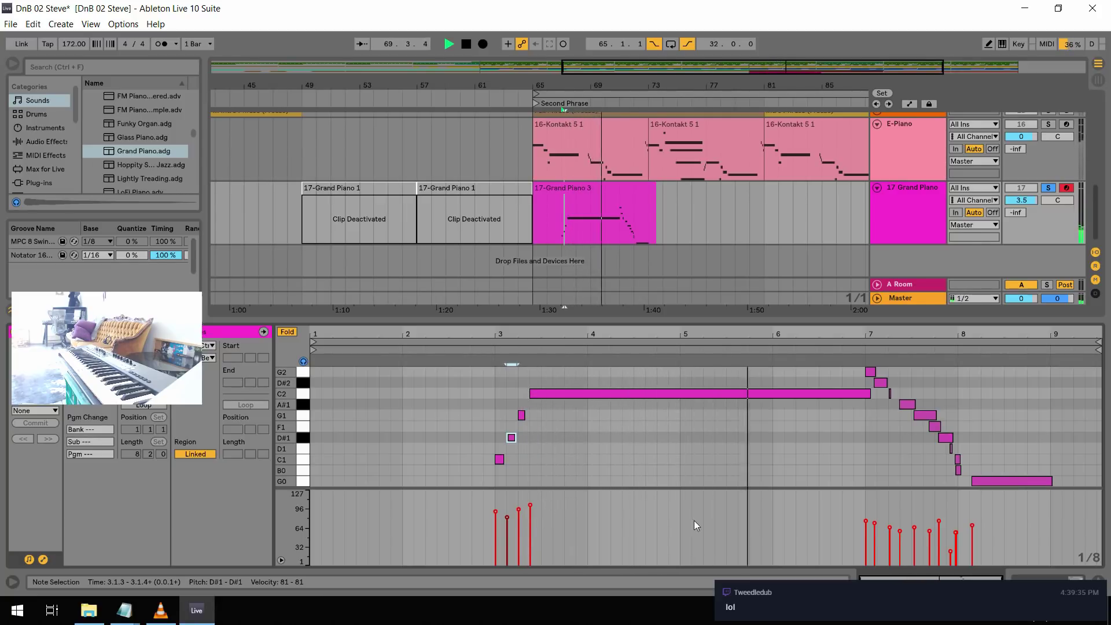
Listen to the soloed piano's held C2 note and the descending run from 7.1.1
drag(691, 334, 607, 359)
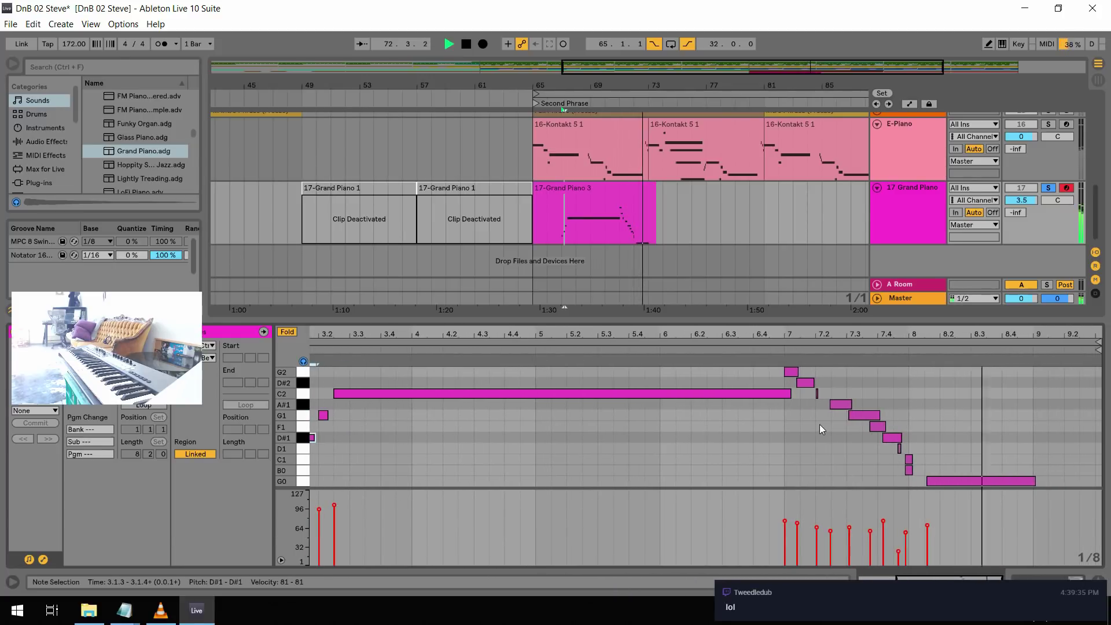
key(space)
key(space)
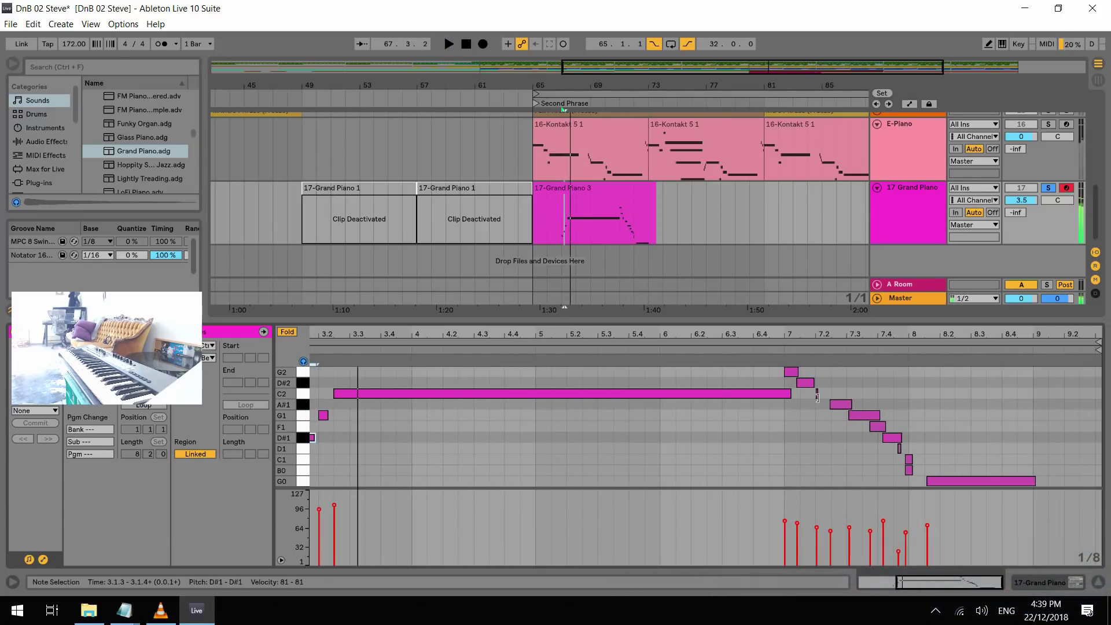
Align the descending run's notes after 7.1.1 to the grid and move the final G0 note to 8.2.1
drag(805, 382, 993, 481)
click(817, 393)
click(896, 465)
click(787, 350)
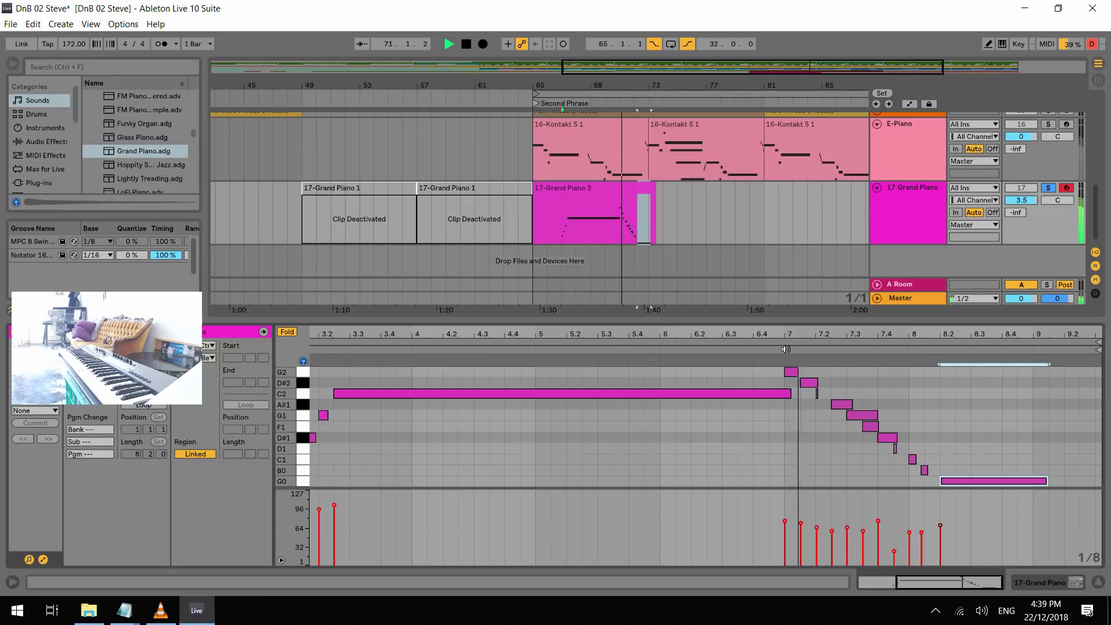
Shorten the held C2 note to end at 6.4.3 and listen to its transition into the descending run
drag(790, 393, 768, 394)
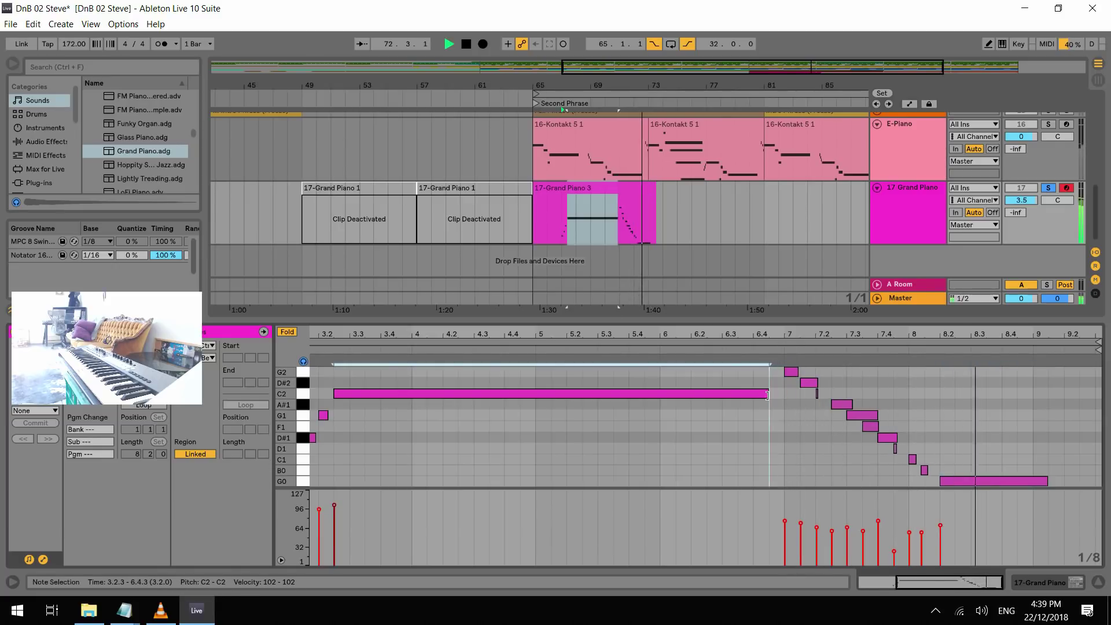
key(space)
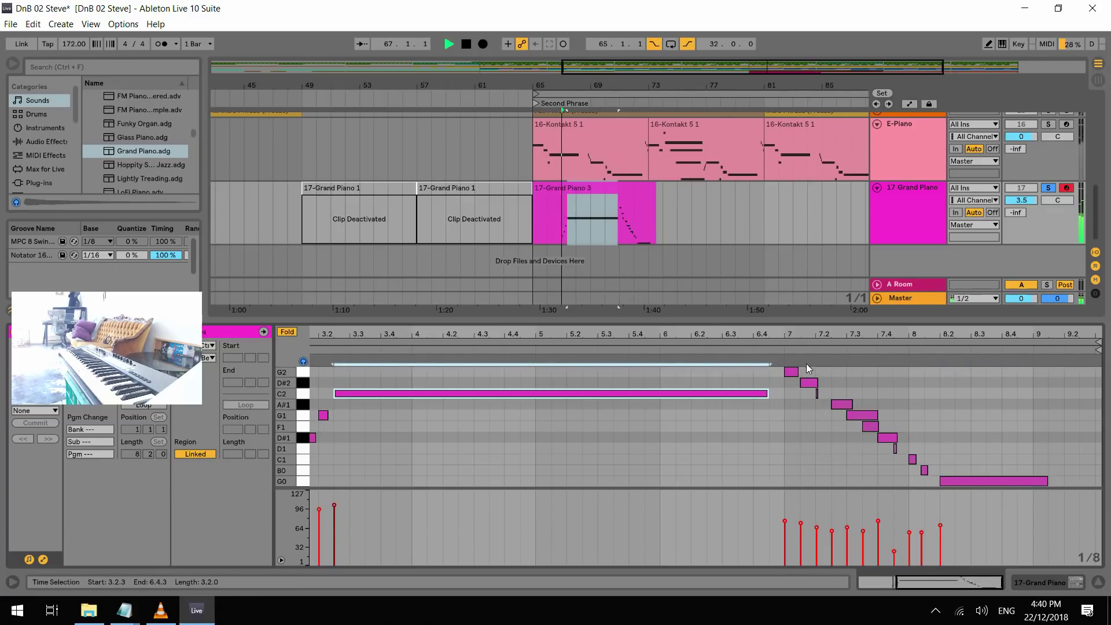
click(780, 348)
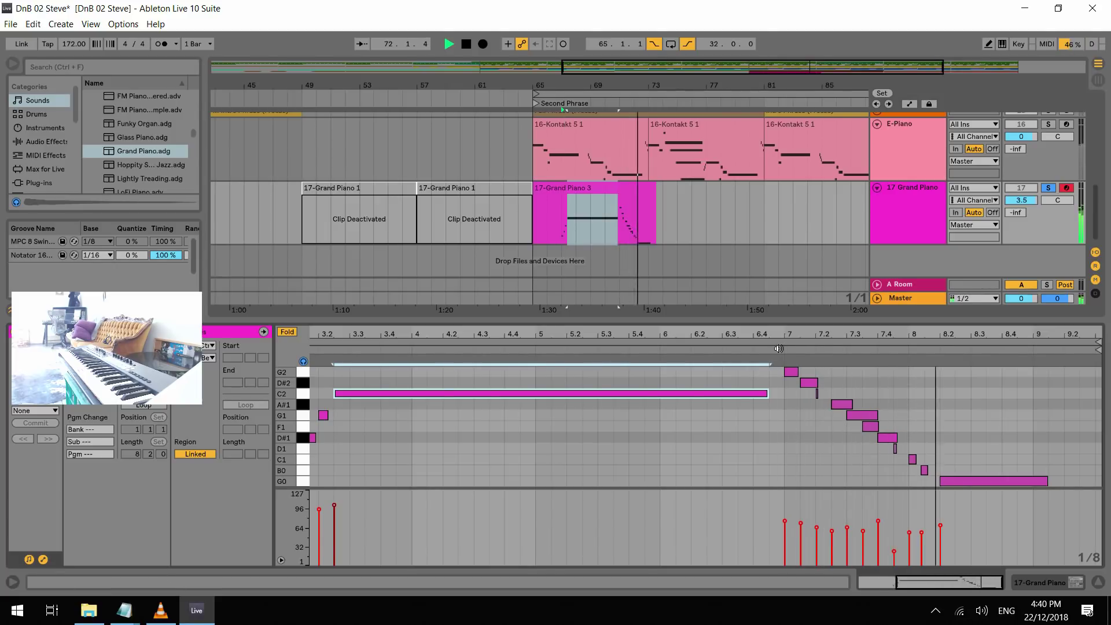
key(space)
key(space)
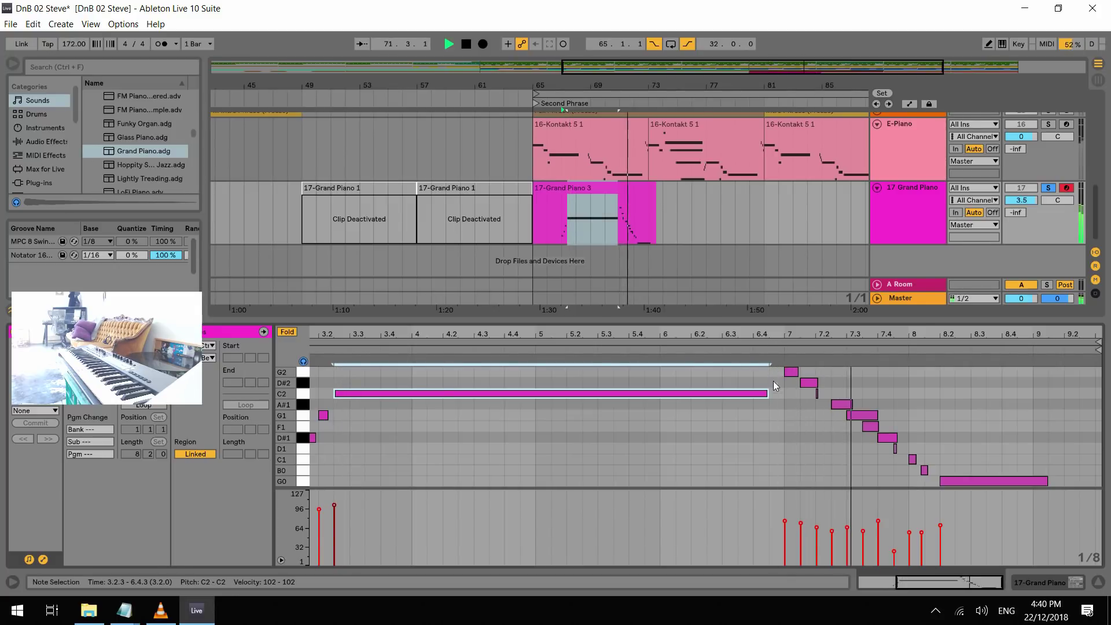
Show all piano-roll pitches, delete the run's C1 note at 8.1.1 and lower the short B0 note to A#0
click(950, 470)
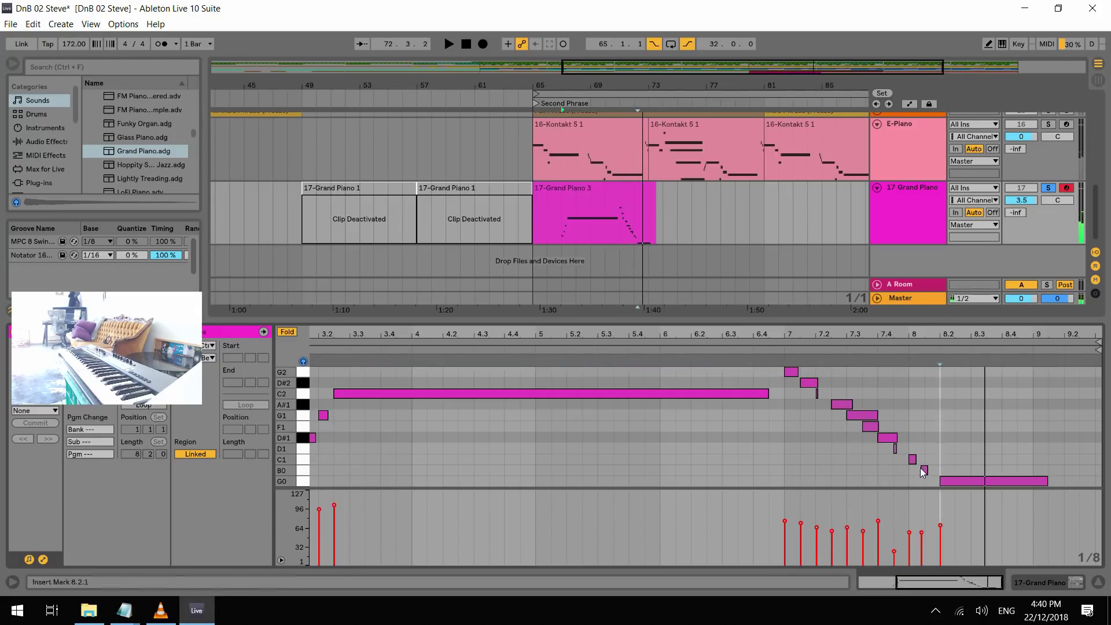
click(912, 459)
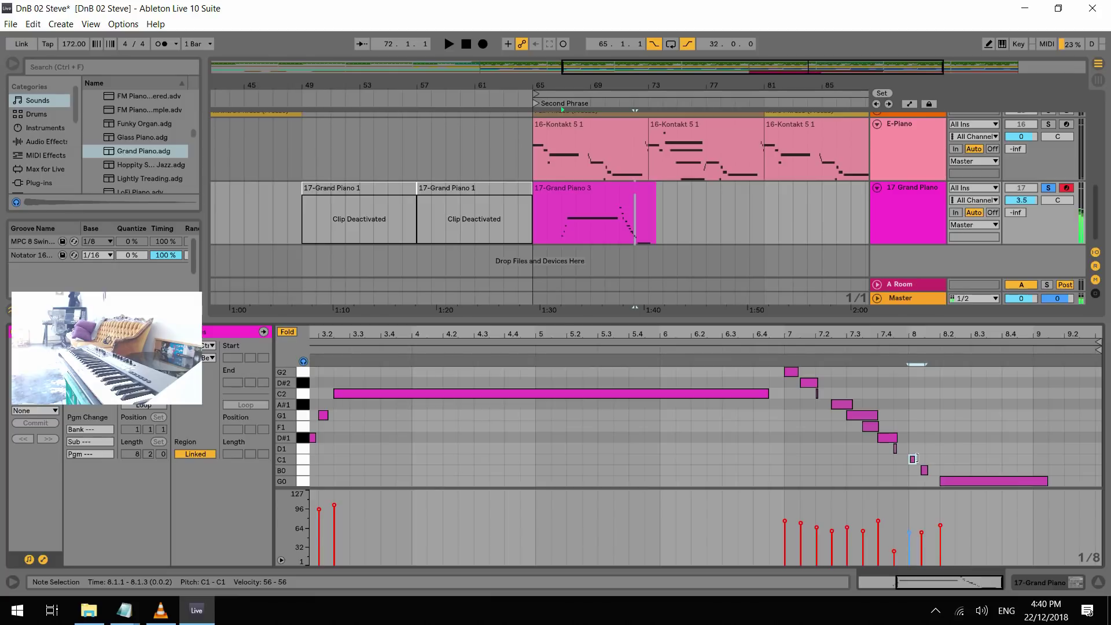
click(287, 332)
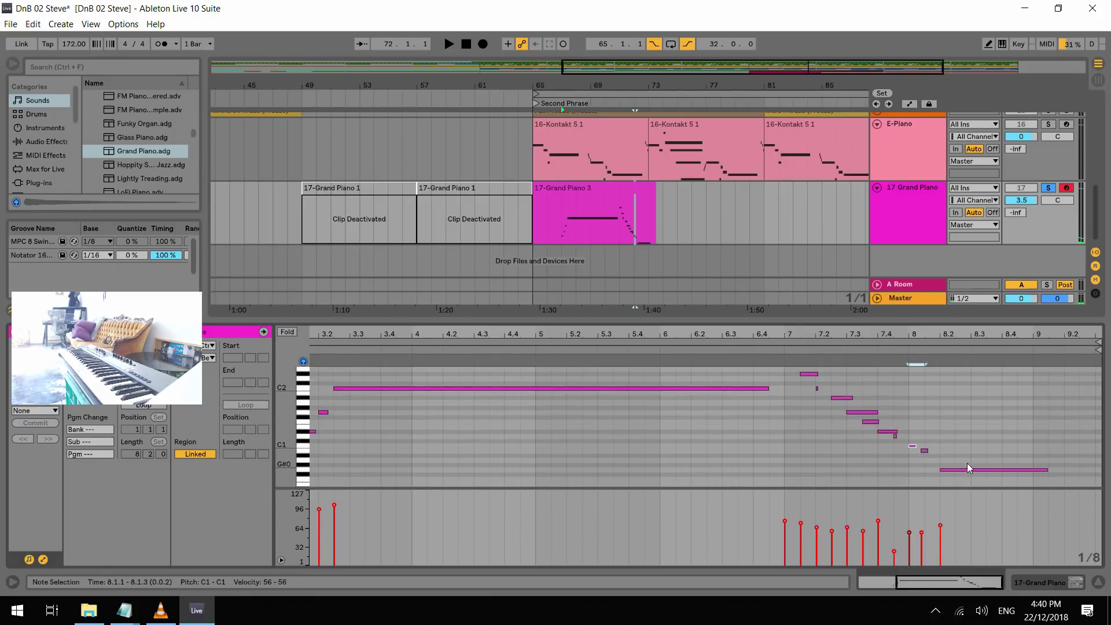
key(Delete)
double_click(924, 450)
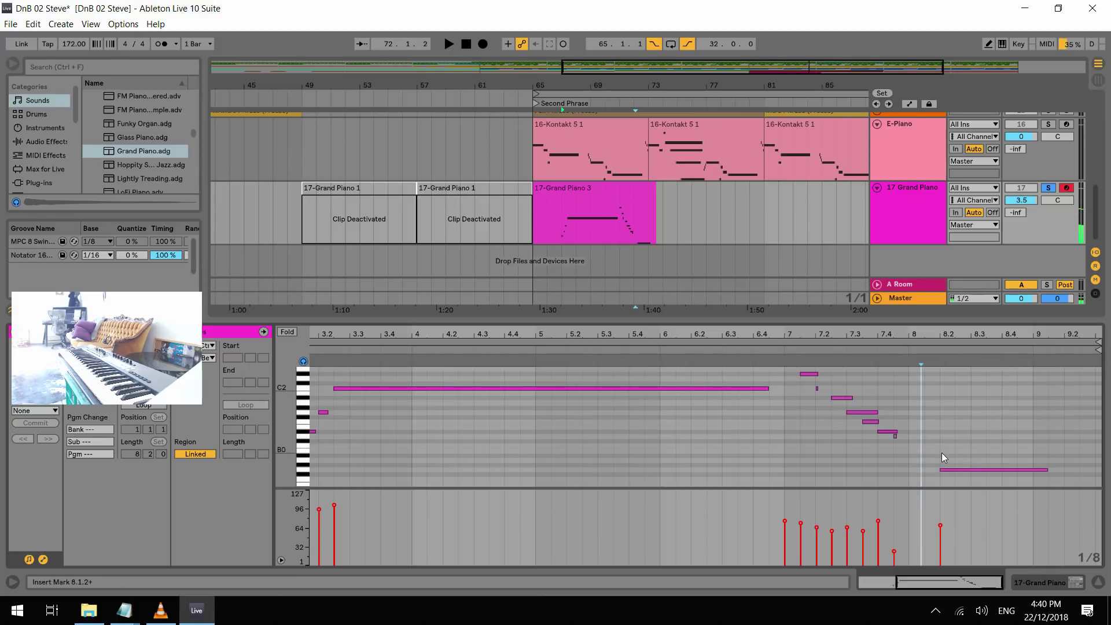
key(ctrl+z)
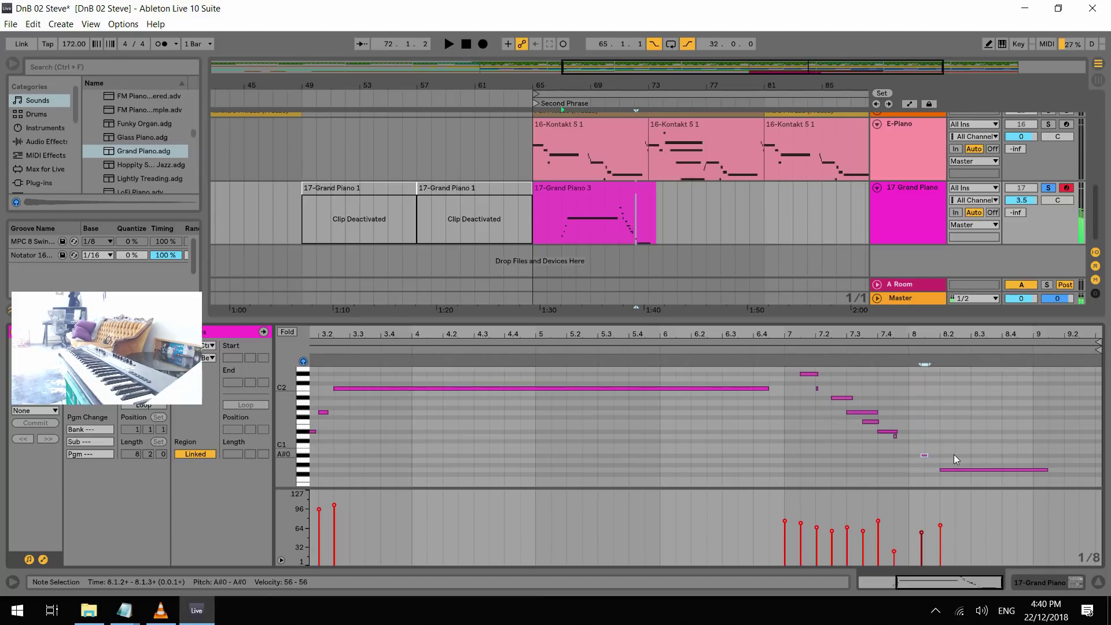
Move the short A#0 note to 8.1.1 and the long final G0 note to 8.1.3
click(951, 469)
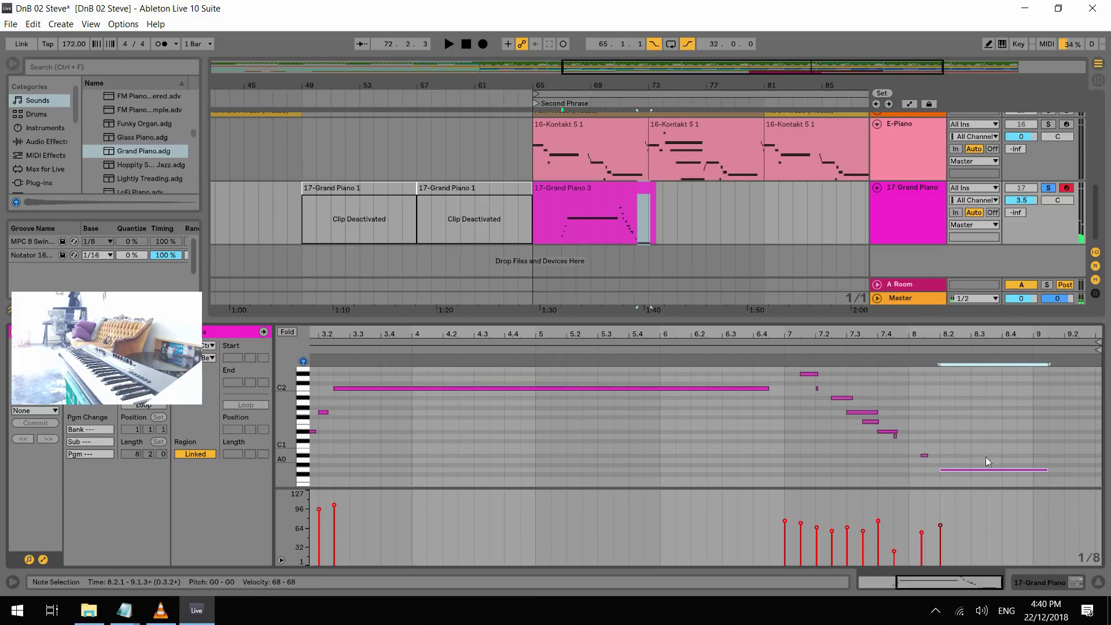
key(ctrl+z)
key(ctrl+z)
key(ctrl+z)
key(ctrl+z)
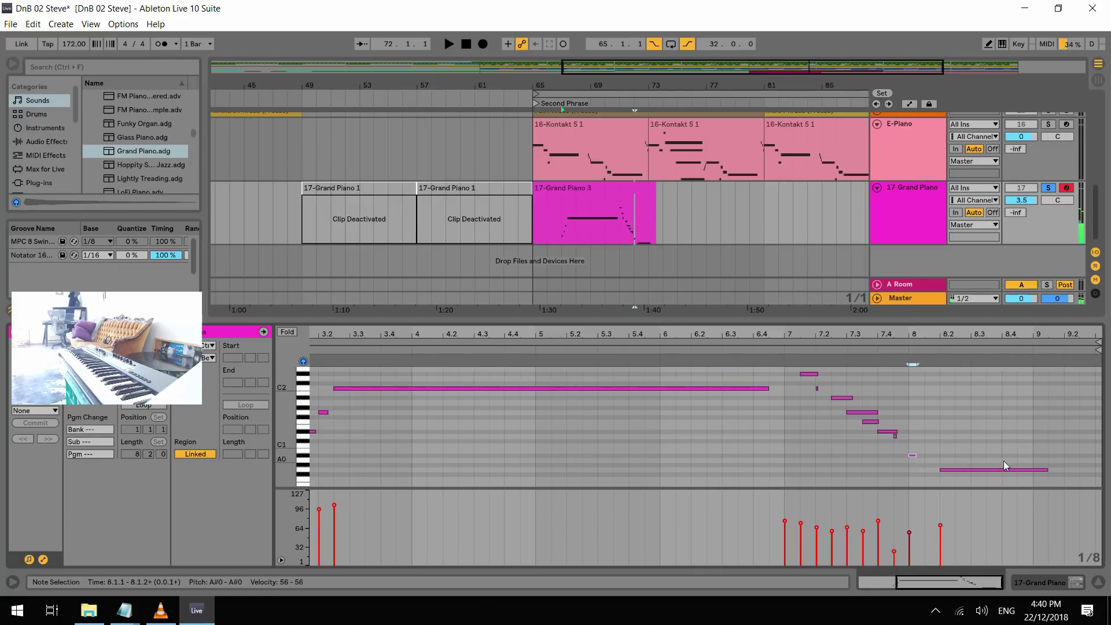
key(ctrl+z)
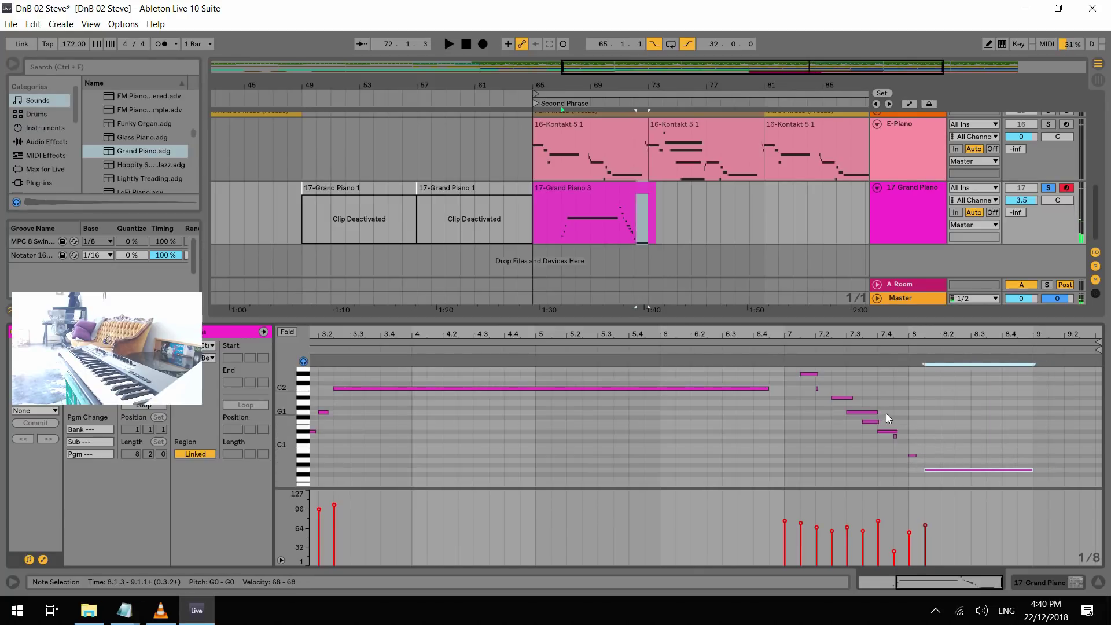
Shorten the run's D#2, A#1, G1 and D#1 notes, ending the G1 note at 7.3.3
drag(851, 398, 807, 375)
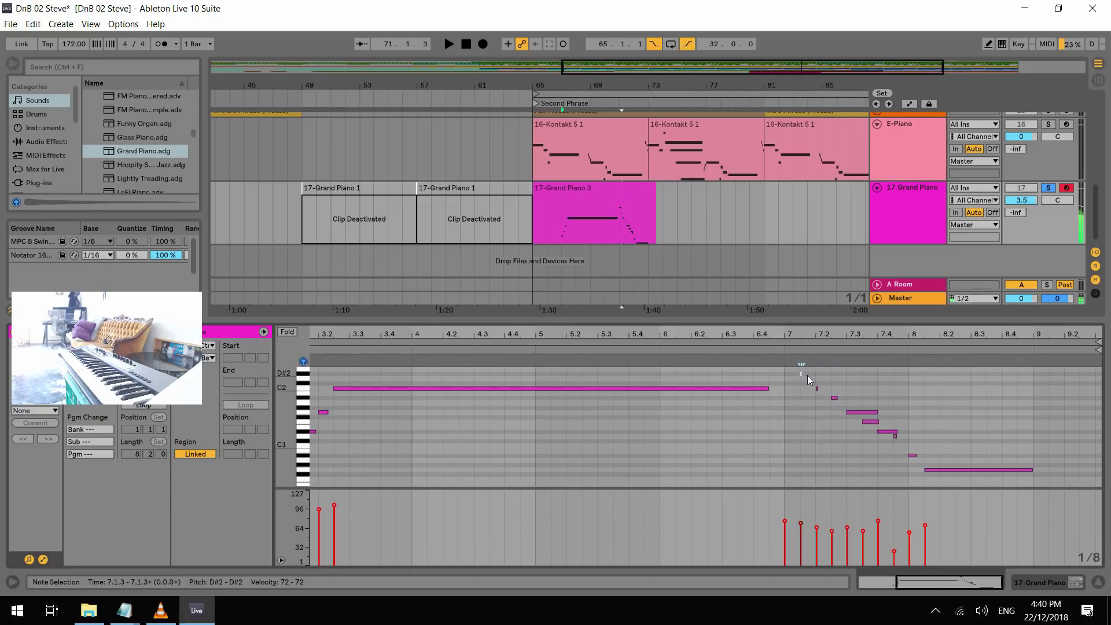
click(868, 412)
key(space)
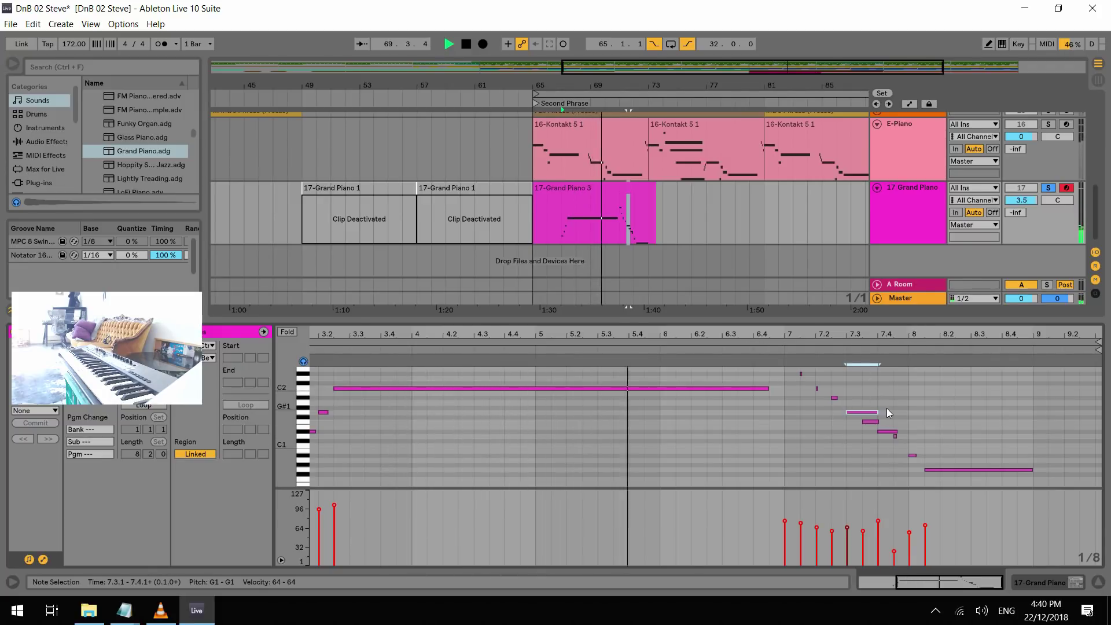
drag(879, 412, 863, 412)
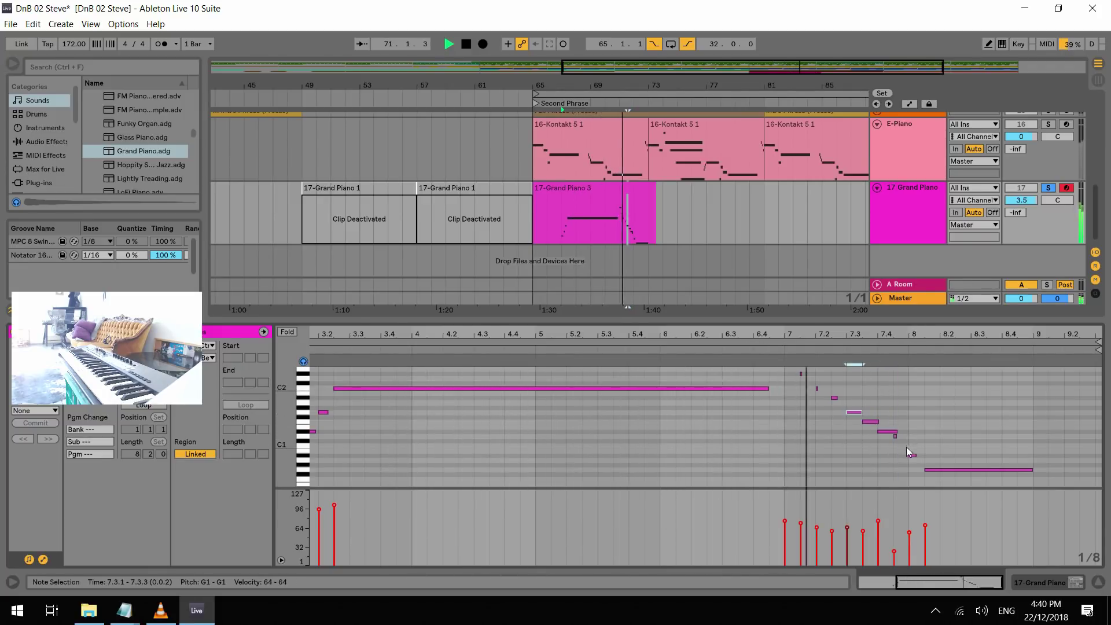
scroll(891, 451, up, 1)
click(885, 445)
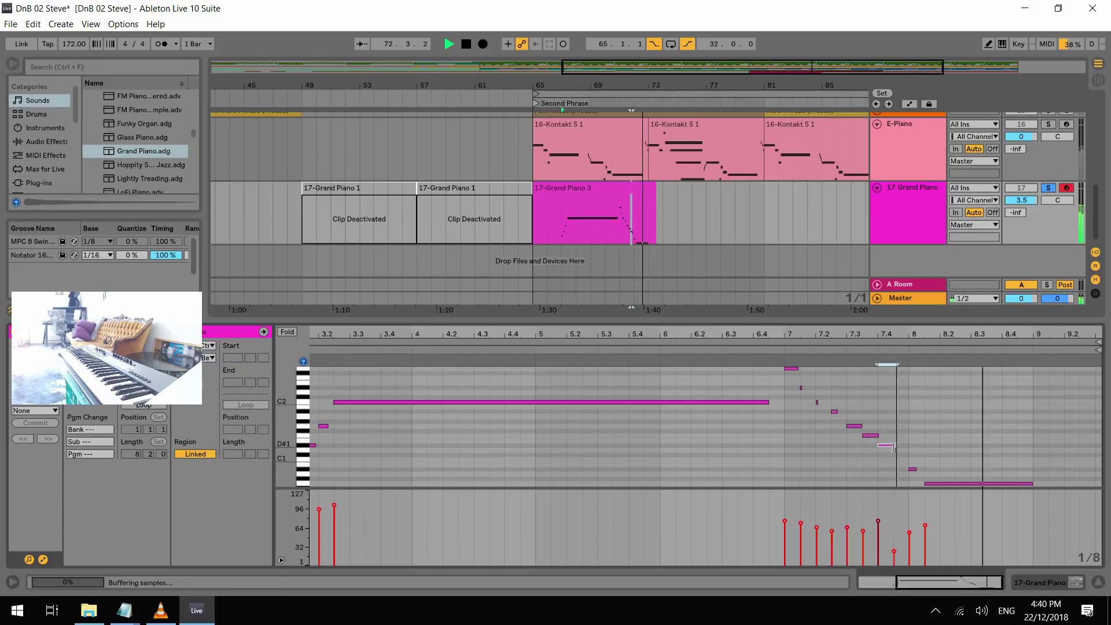
click(914, 470)
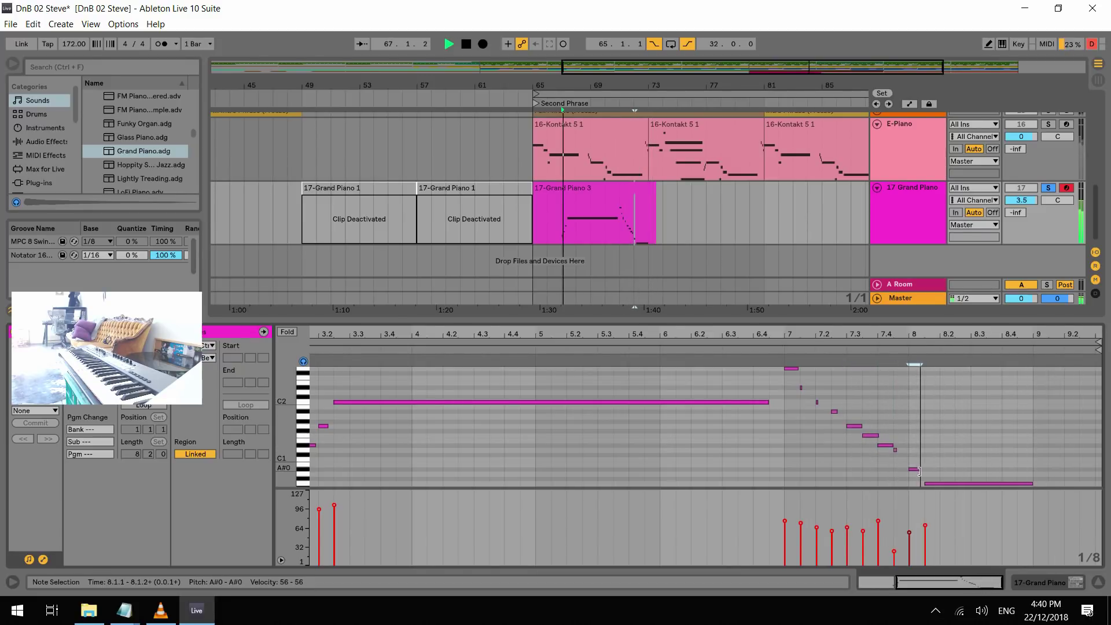
Play the descending run and set the velocity of its quiet D1 note to 67
click(619, 227)
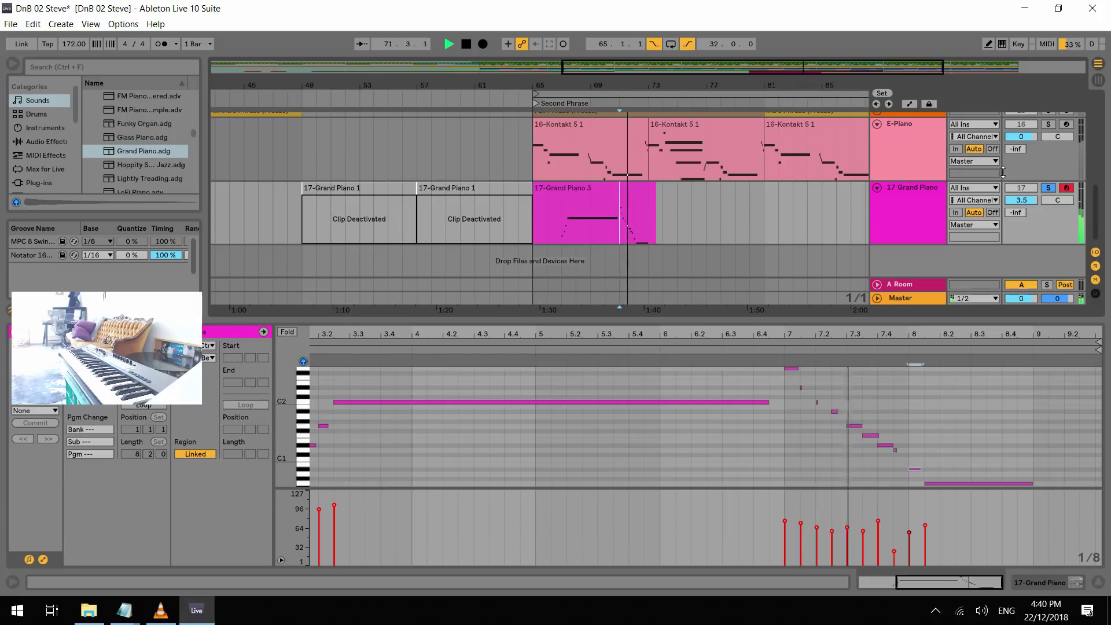
click(909, 532)
drag(894, 551, 894, 523)
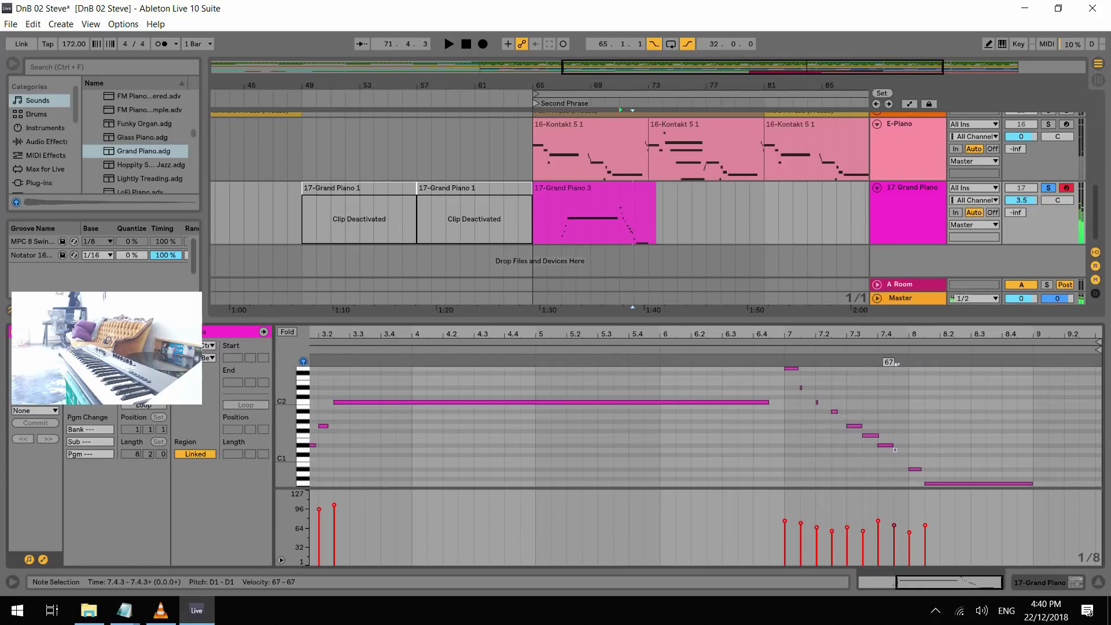
Raise the Grand Piano track volume to 6.0 and play the soloed part from 67.1.1
drag(1022, 199, 1021, 191)
click(1048, 187)
key(space)
click(558, 225)
key(space)
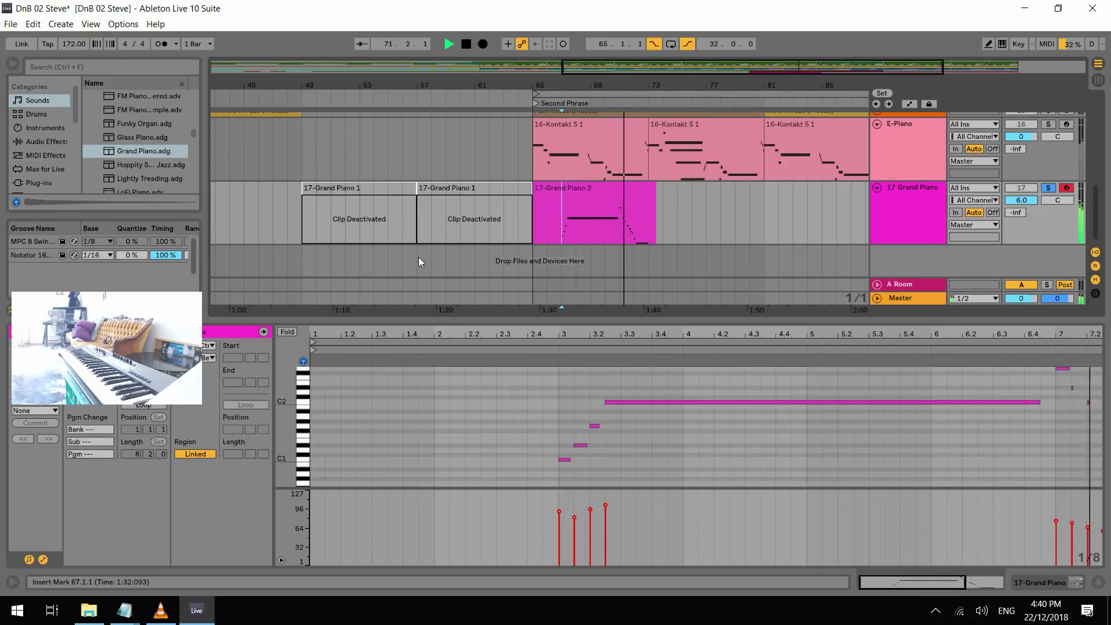
key(space)
click(893, 193)
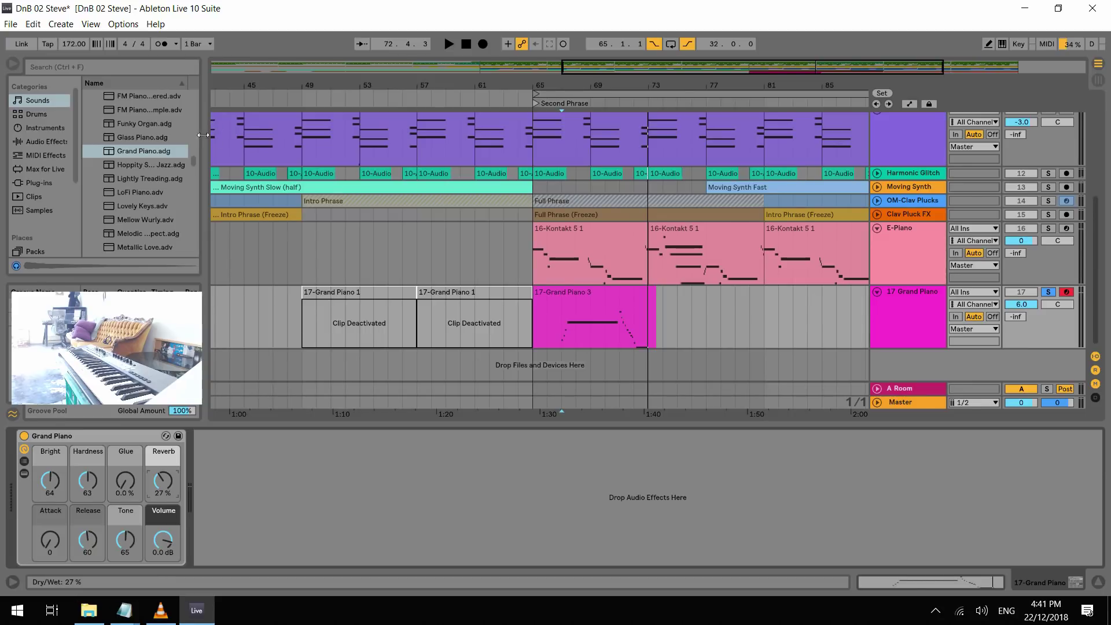
scroll(143, 192, up, 3)
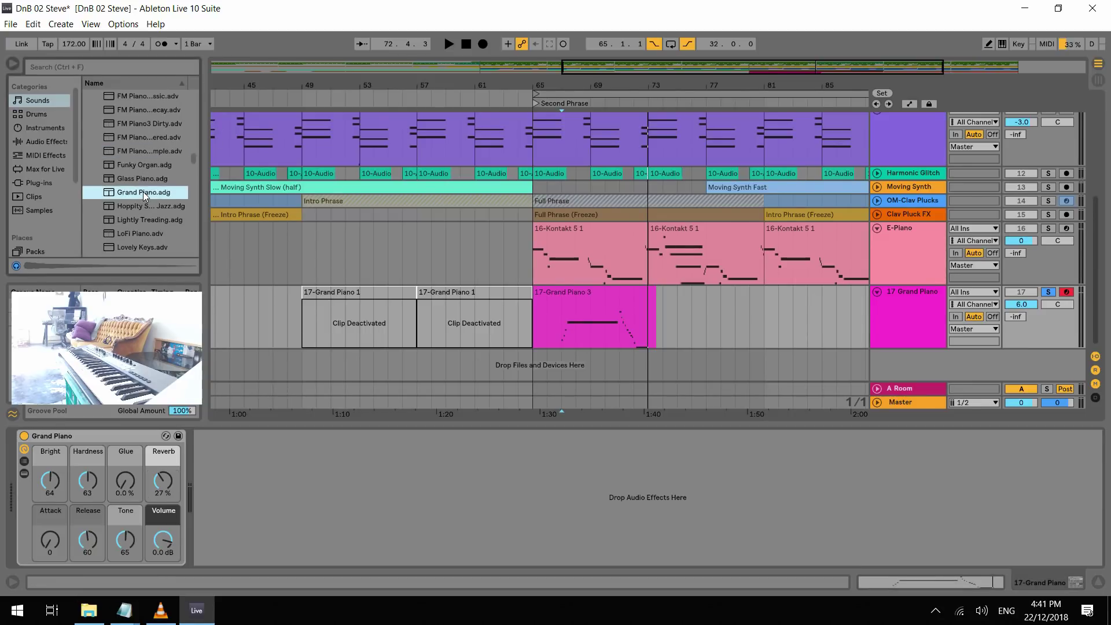
click(42, 142)
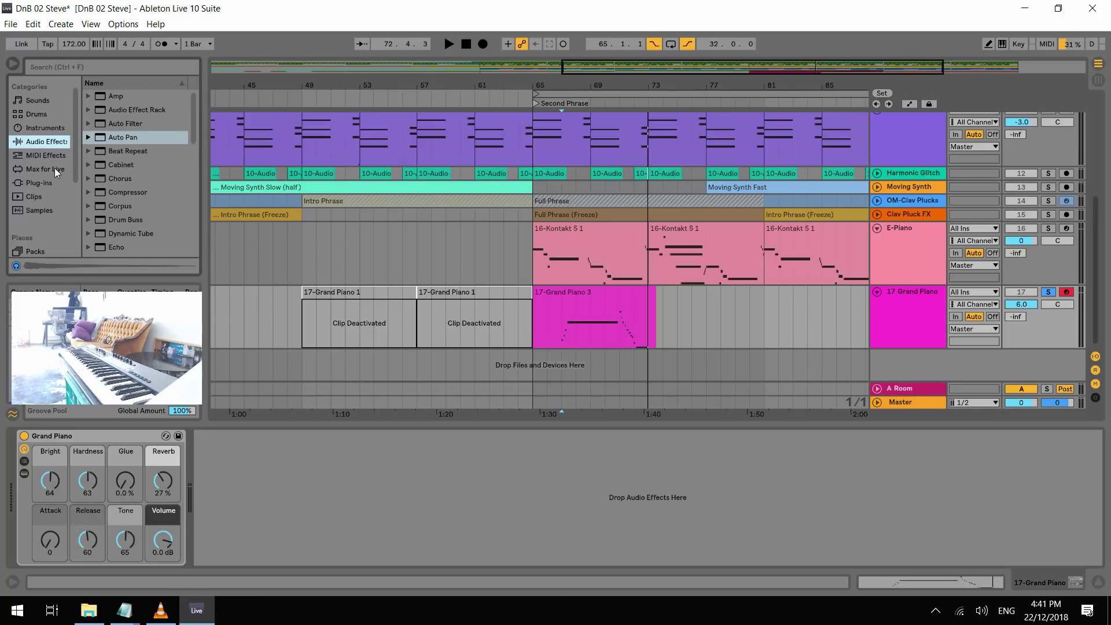
Compare the soloed Grand Piano part with the full mix from 65.1.1, leaving the track soloed
click(571, 253)
key(space)
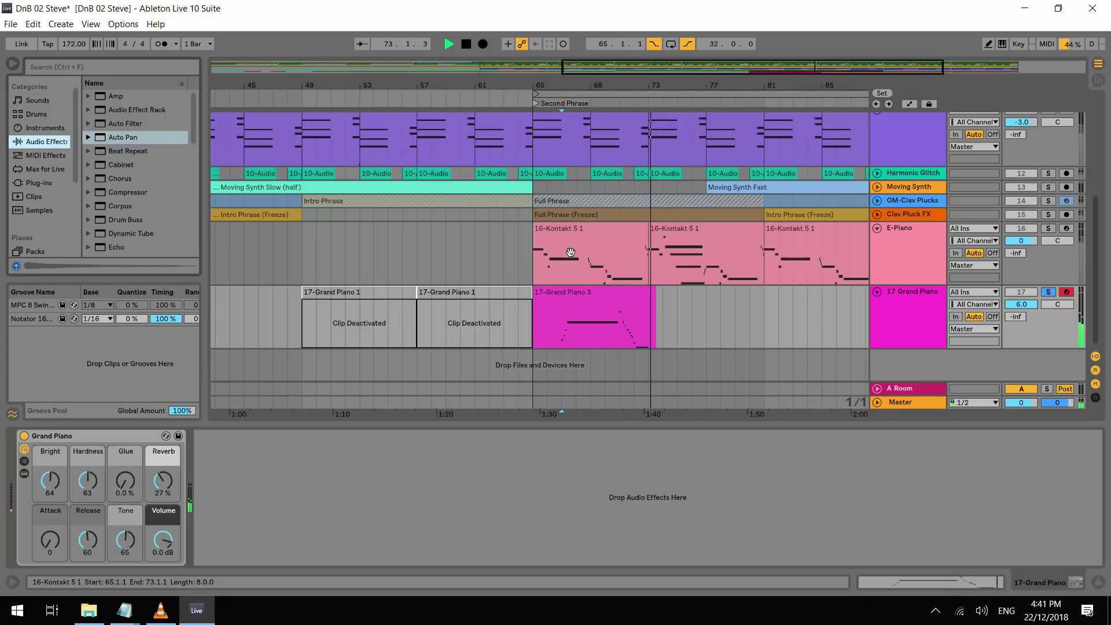
click(1048, 292)
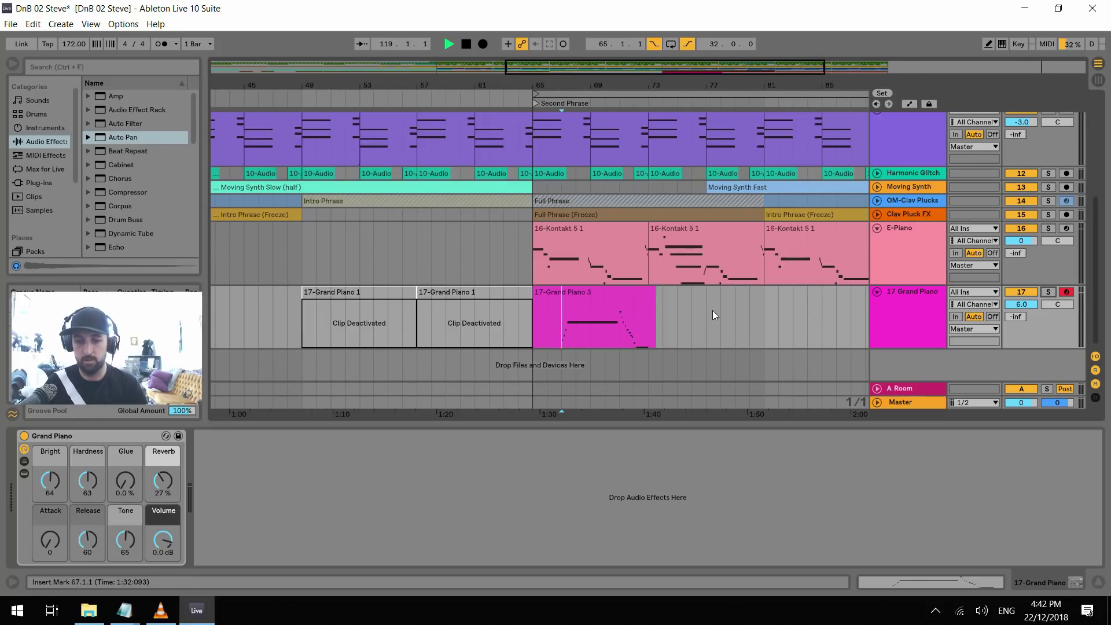
click(531, 321)
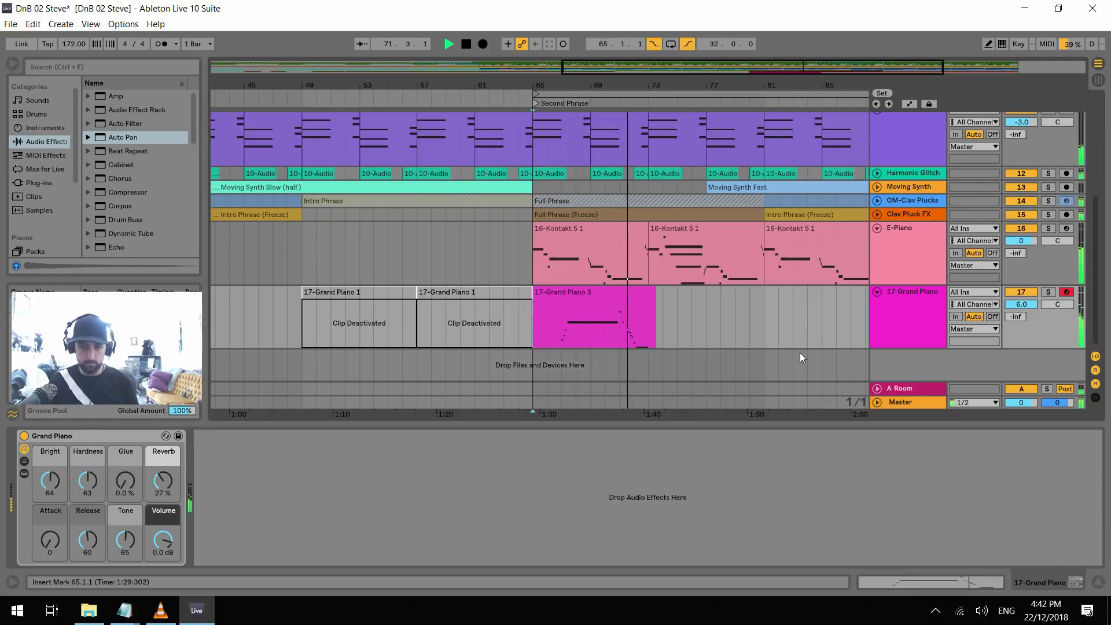
key(space)
click(1048, 292)
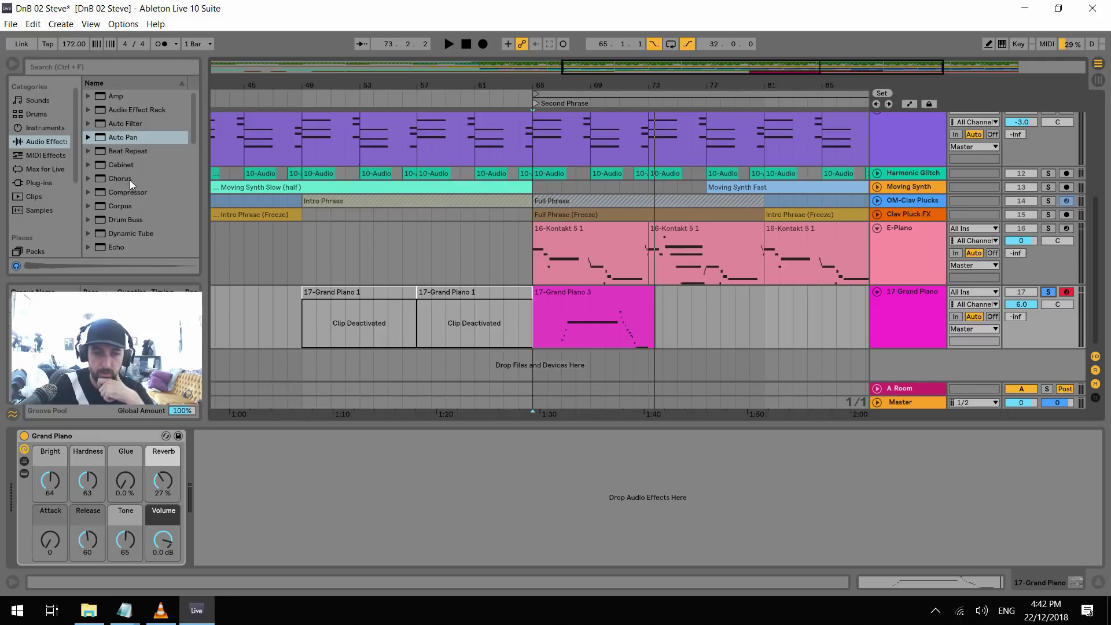
Add Simple Delay to the Grand Piano track and set its delay time change mode to Repitch
scroll(123, 196, down, 4)
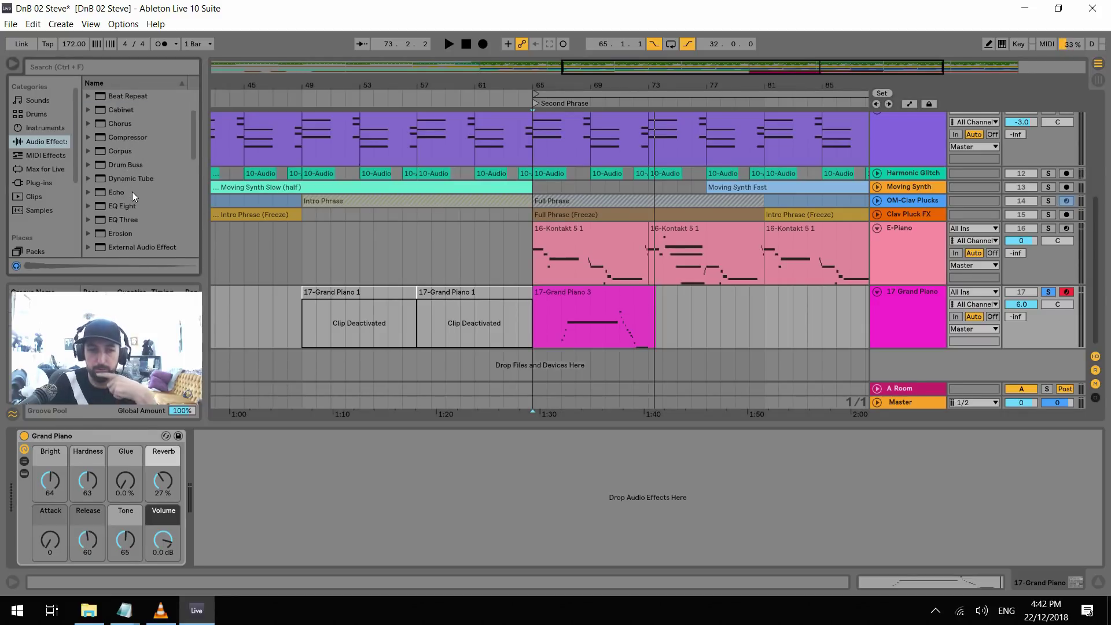
scroll(140, 197, down, 6)
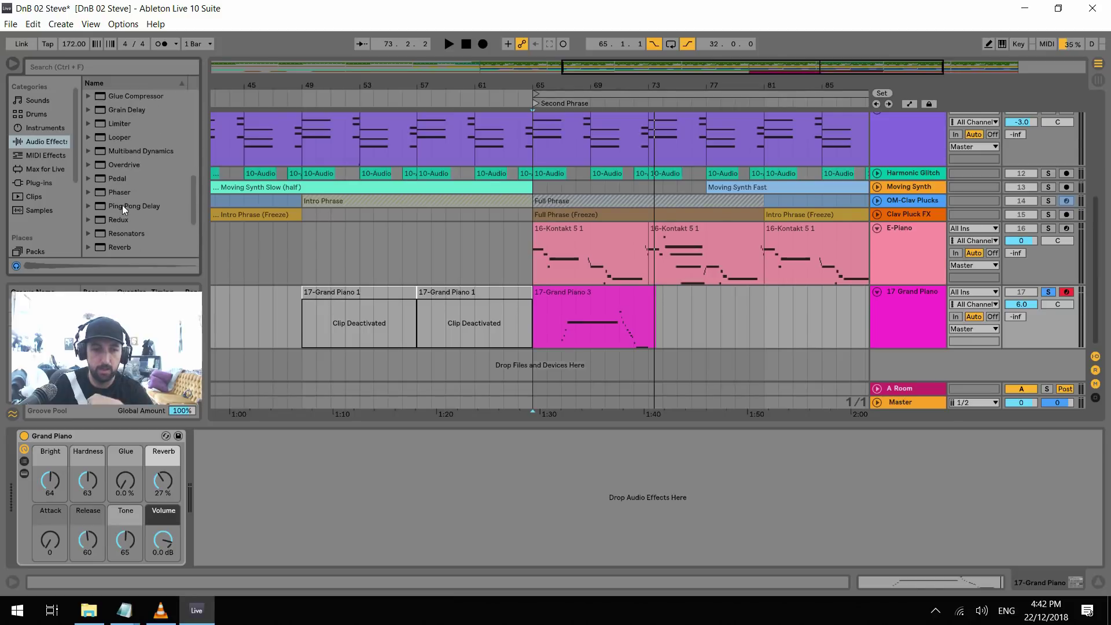
scroll(134, 197, down, 2)
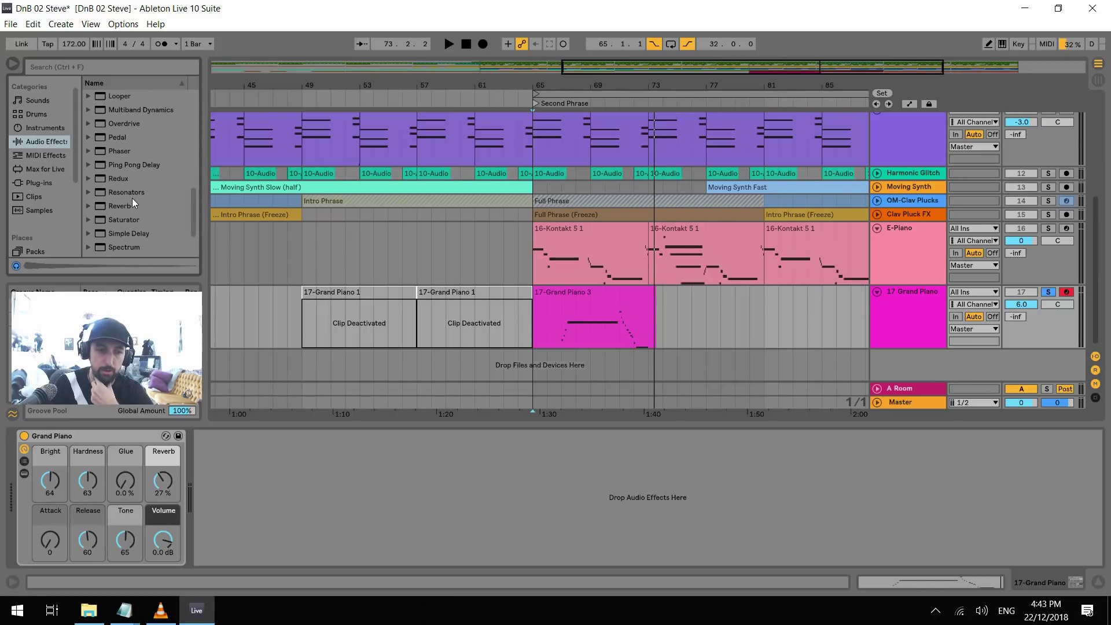
scroll(155, 194, down, 1)
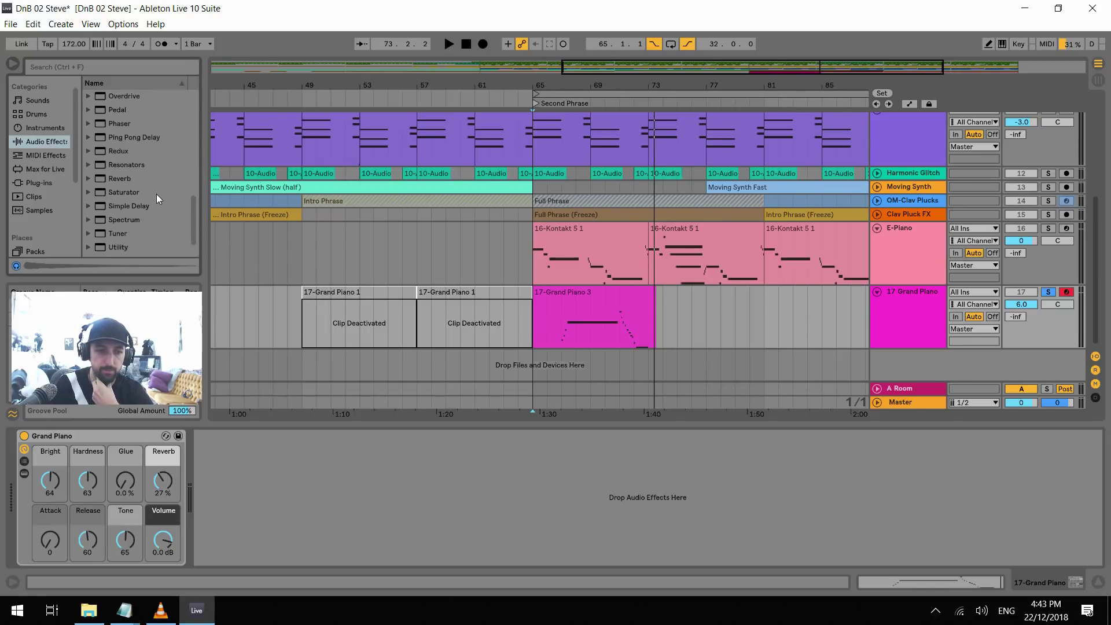
scroll(157, 193, up, 4)
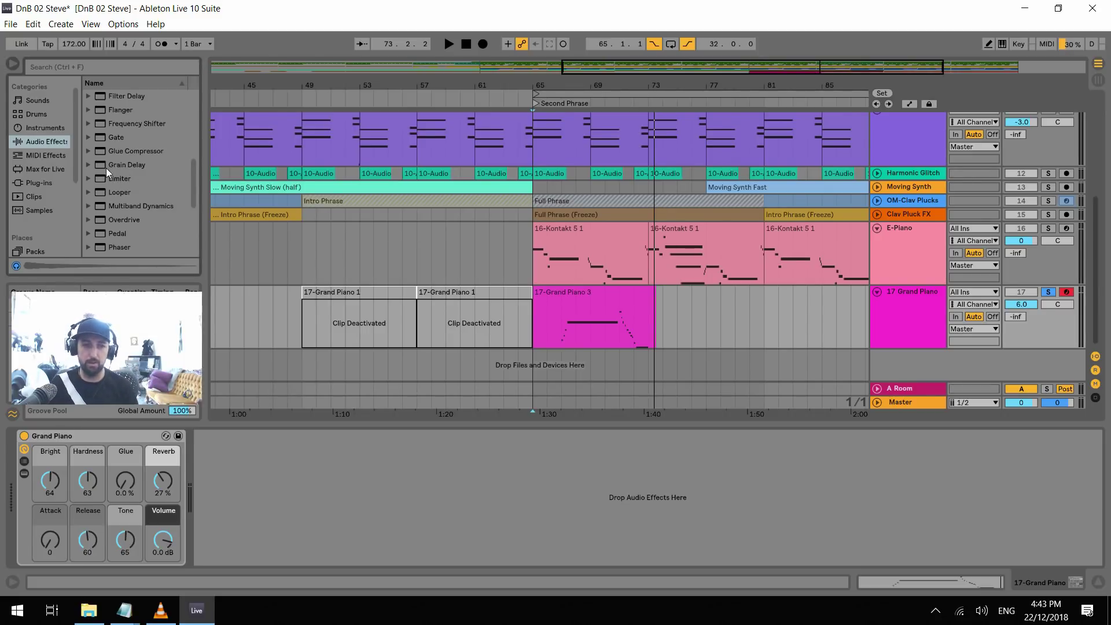
scroll(146, 186, up, 1)
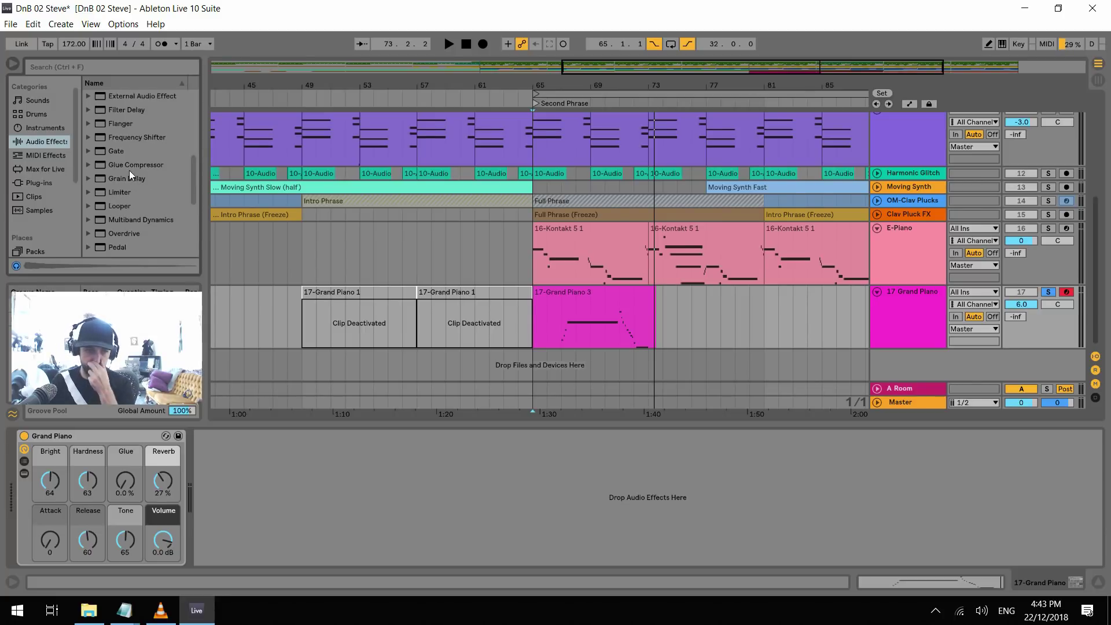
scroll(124, 184, up, 1)
scroll(123, 185, down, 8)
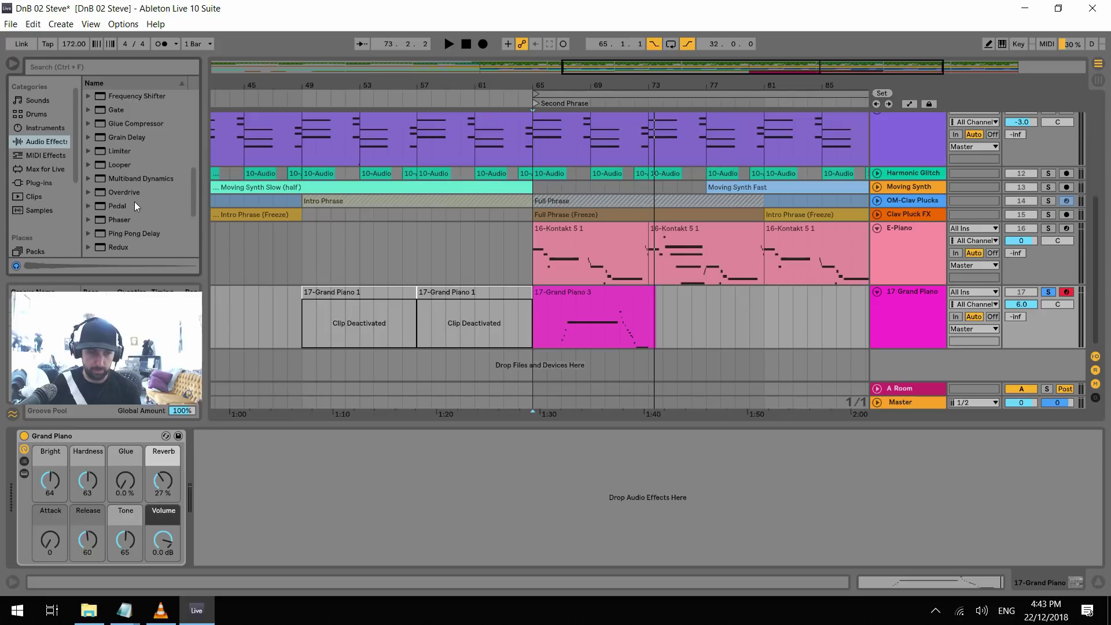
double_click(132, 246)
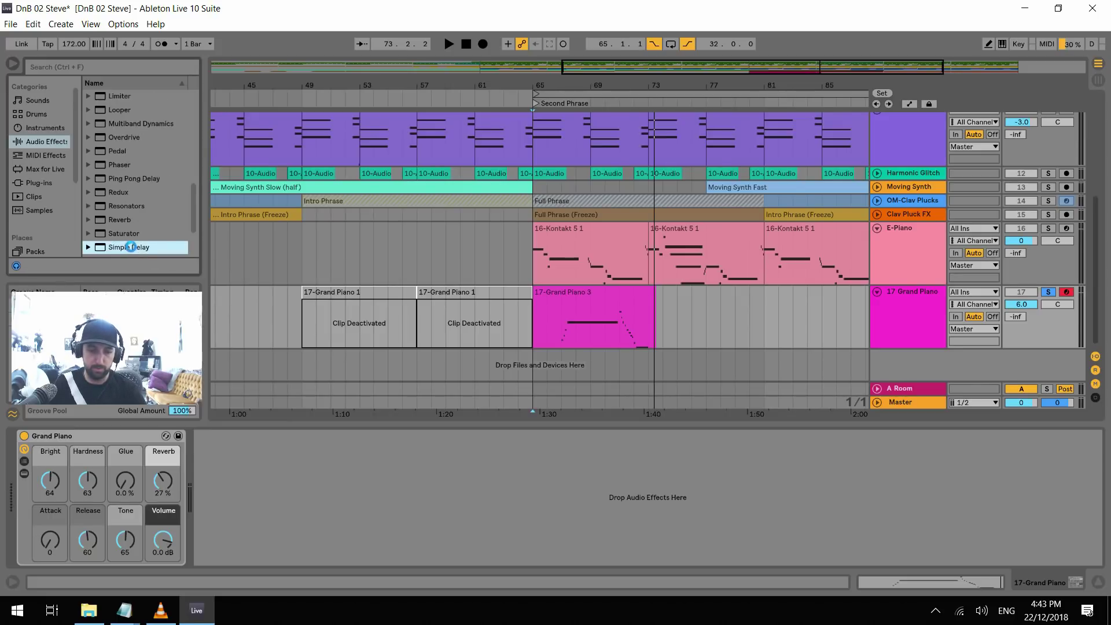
right_click(235, 440)
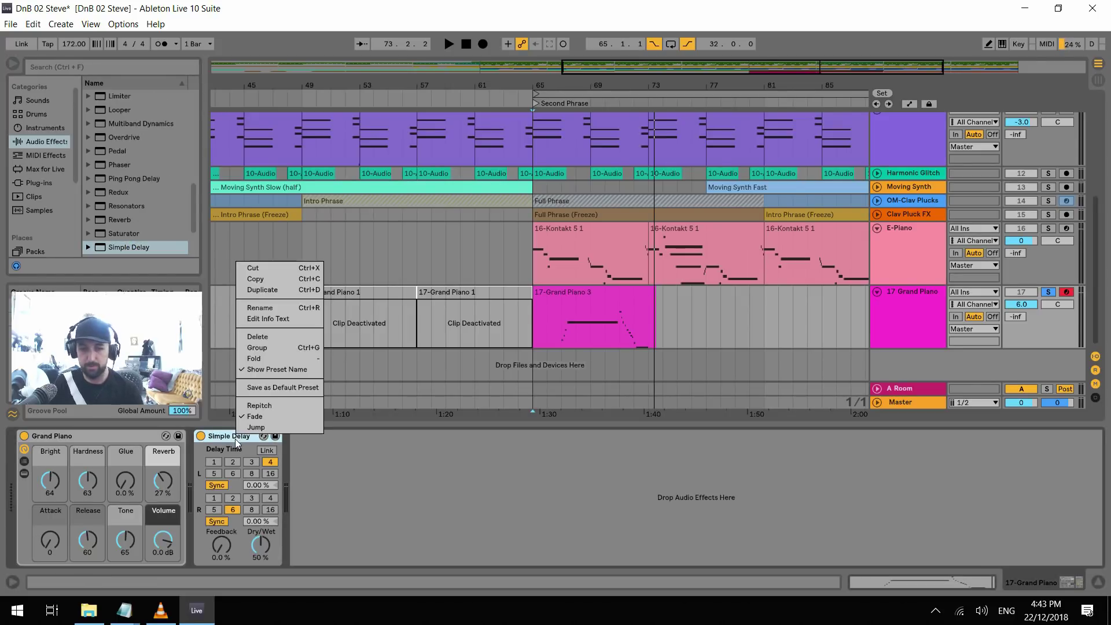
click(265, 404)
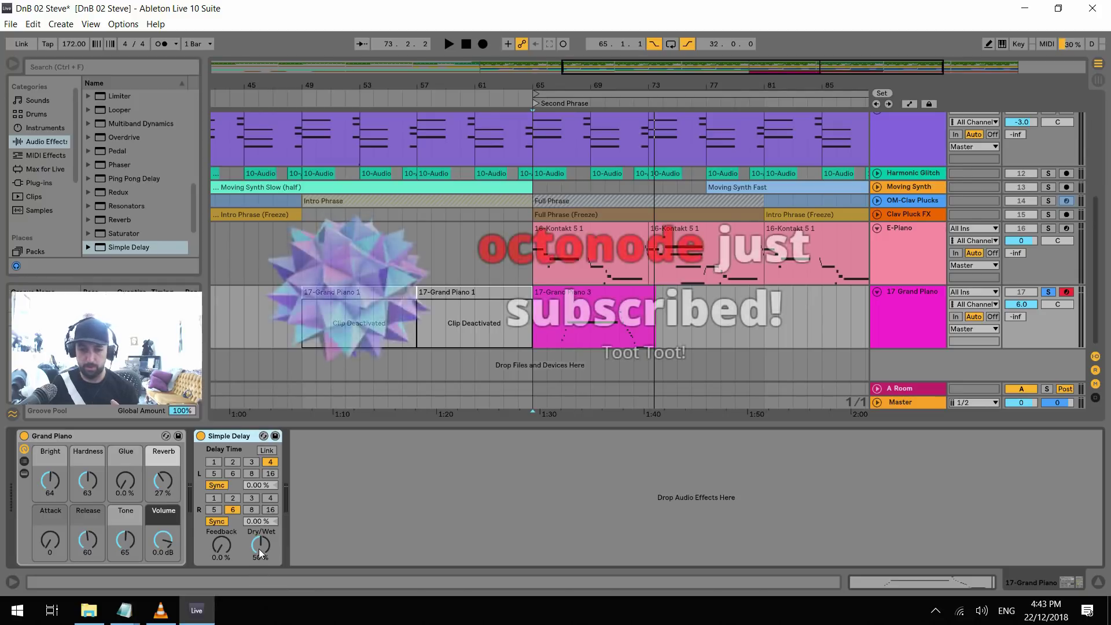
Set Simple Delay's Dry/Wet to 100%, link its two channels and switch the delay from synced to time-based
drag(259, 546, 259, 517)
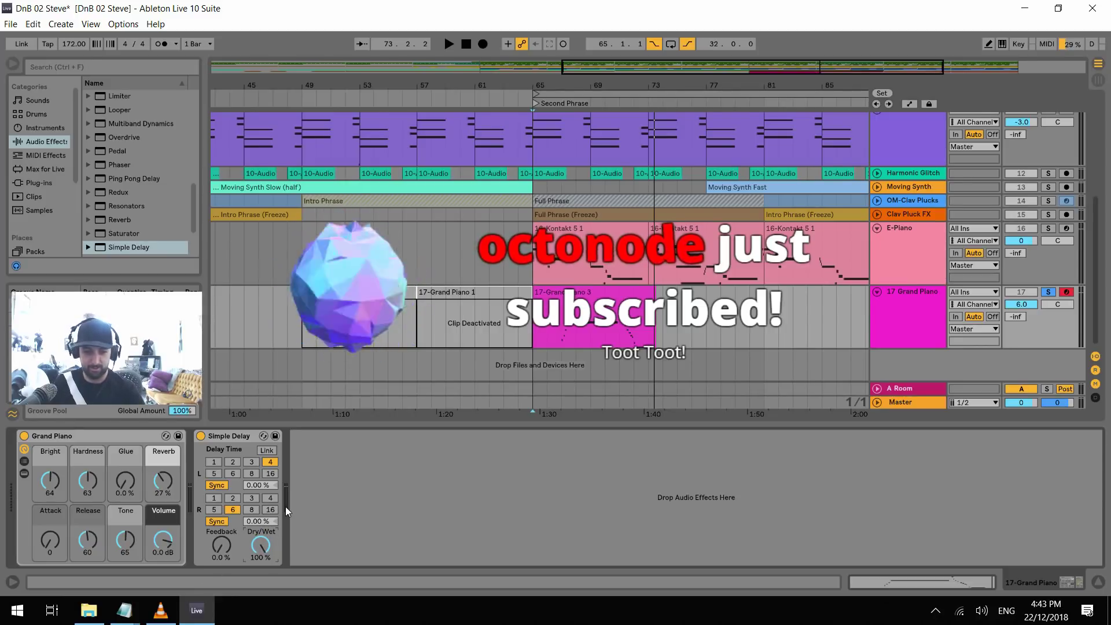
click(266, 450)
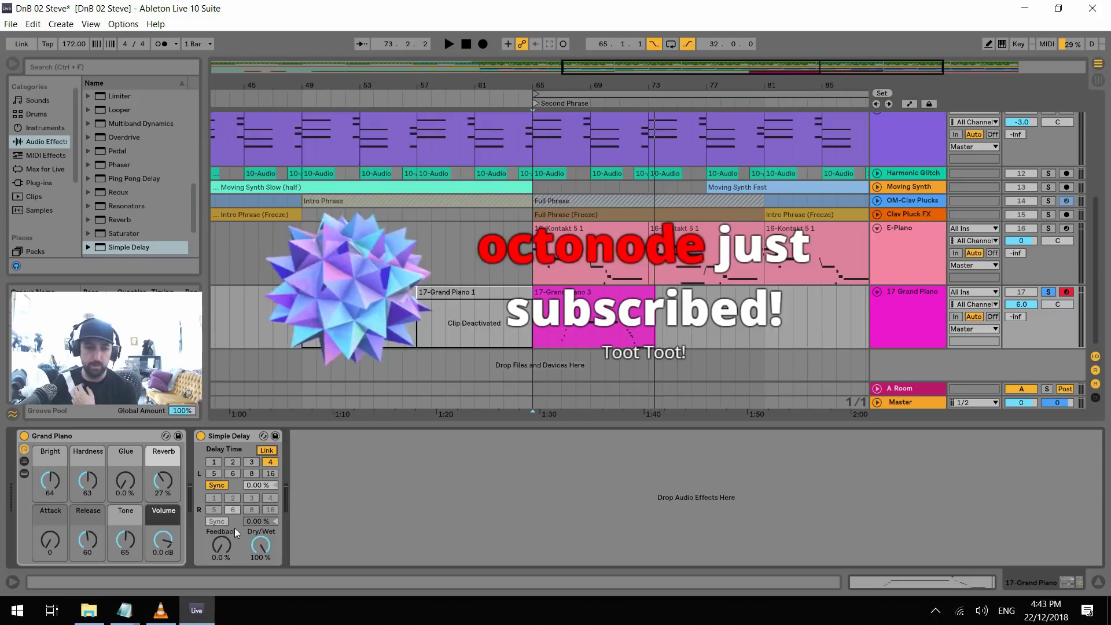
click(217, 485)
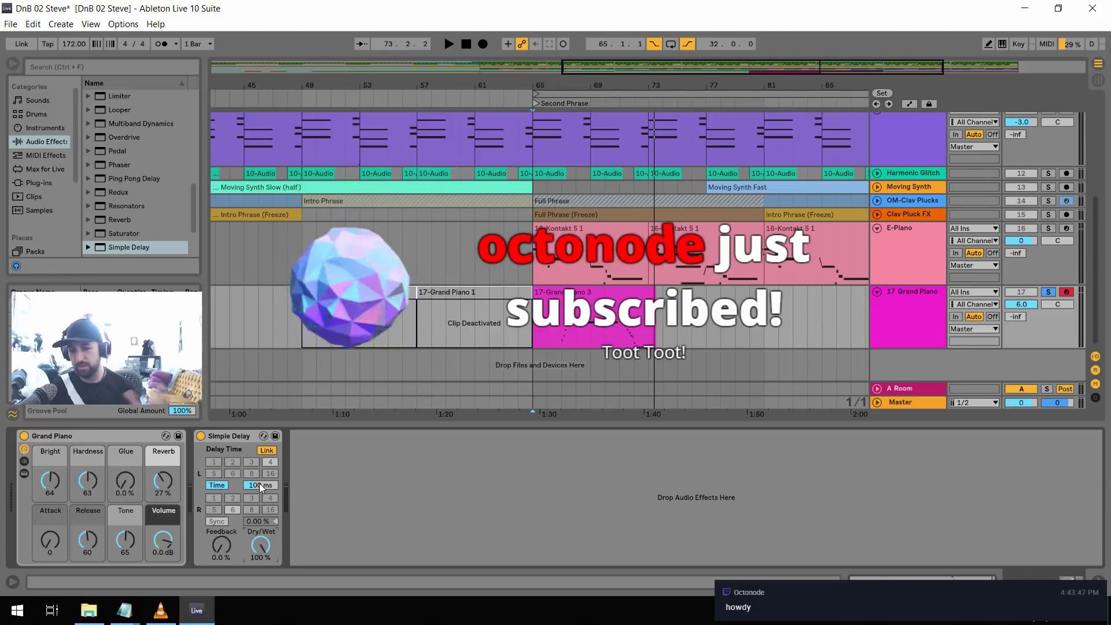
Try linked delay times of 134 ms and 75.8 ms while playing the soloed piano part
drag(260, 484, 259, 468)
key(space)
key(space)
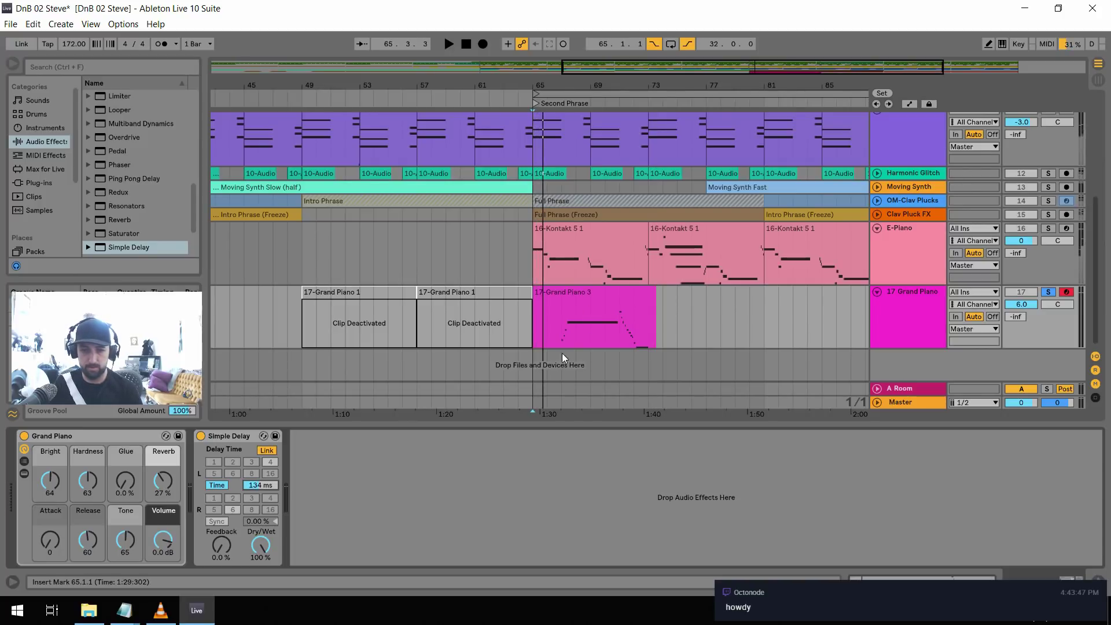
drag(268, 484, 268, 518)
key(space)
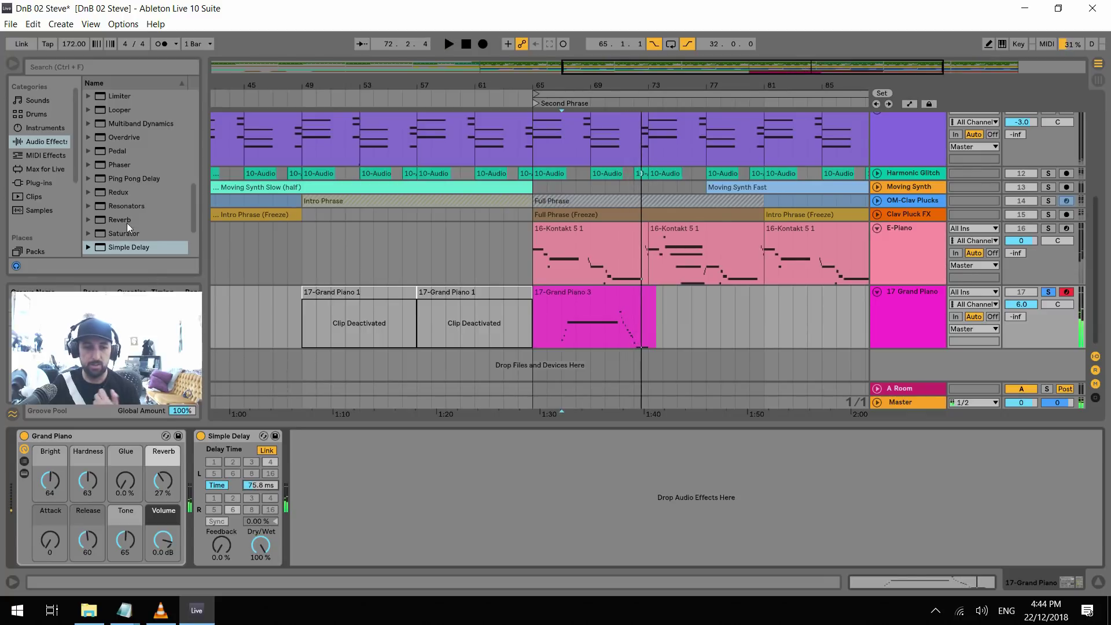
Find the Max for Live LFO audio effect, add it after Simple Delay and map it to the left delay time
click(41, 155)
click(53, 68)
text(lfo)
click(32, 184)
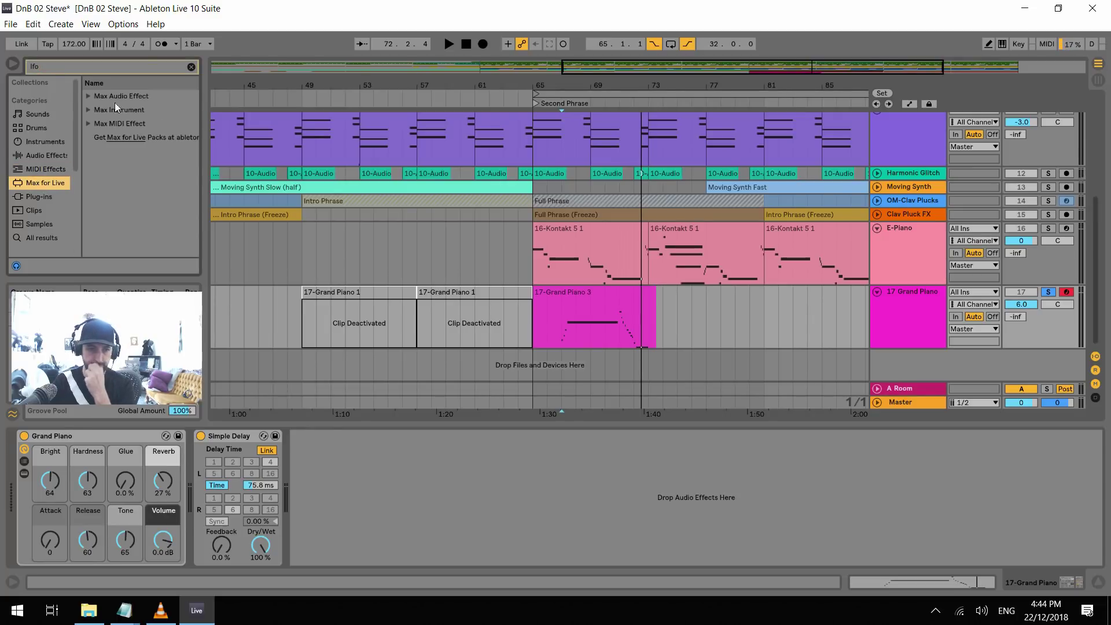
click(88, 96)
mouse_move(133, 123)
mouse_down()
mouse_move(310, 258)
mouse_move(342, 479)
mouse_up()
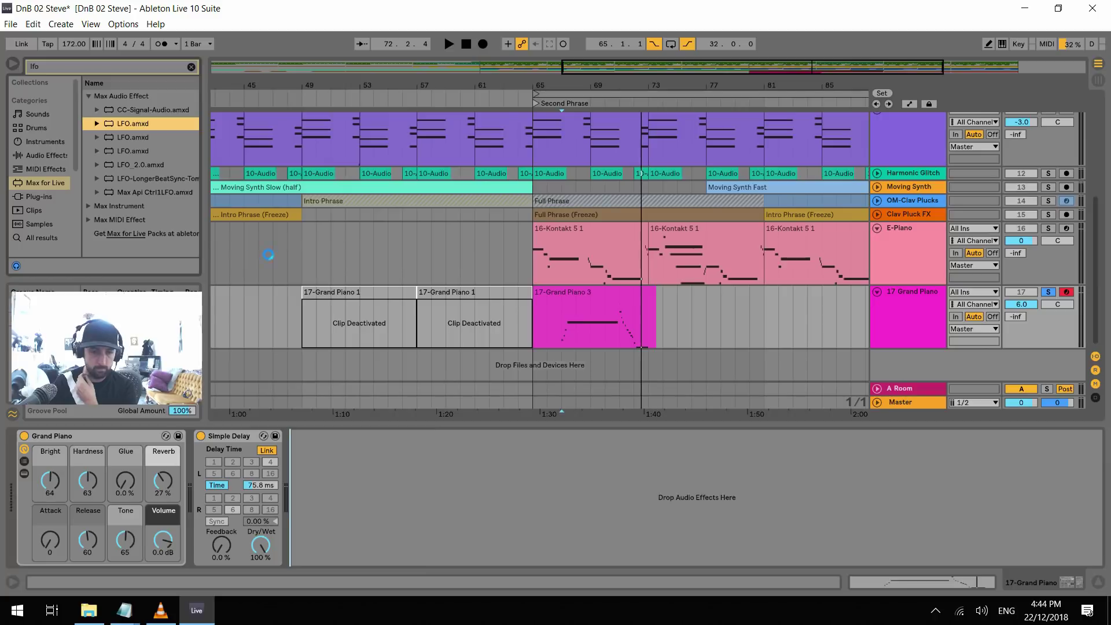
click(260, 485)
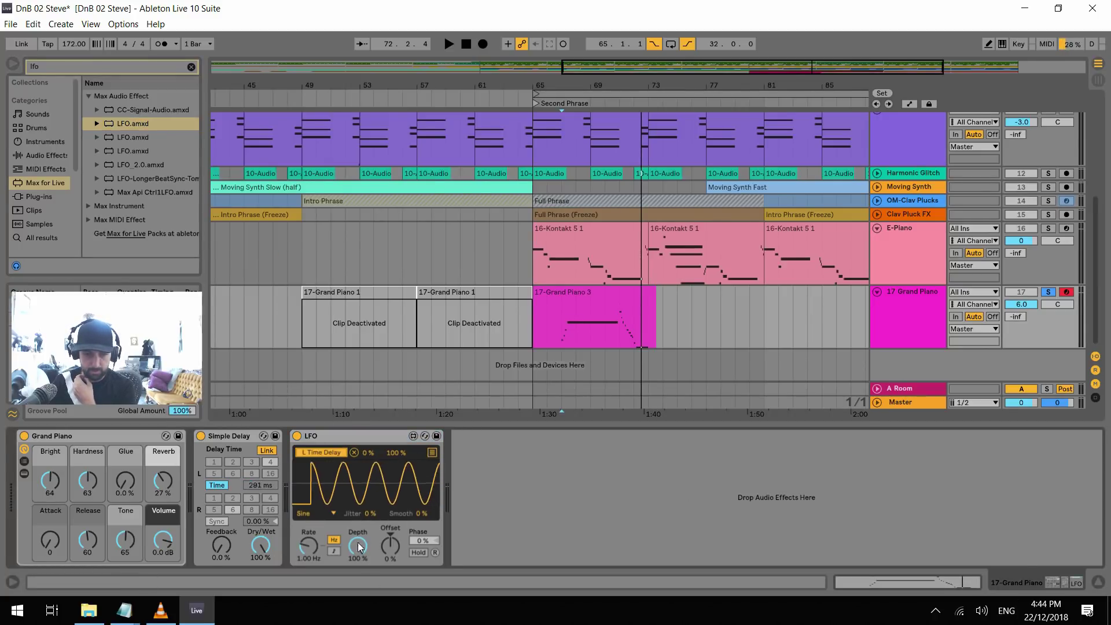
Set the LFO's rate to 3.48 Hz, depth to 3.94% and offset to -86% while auditioning the piano from 67.1.1
drag(310, 545, 357, 576)
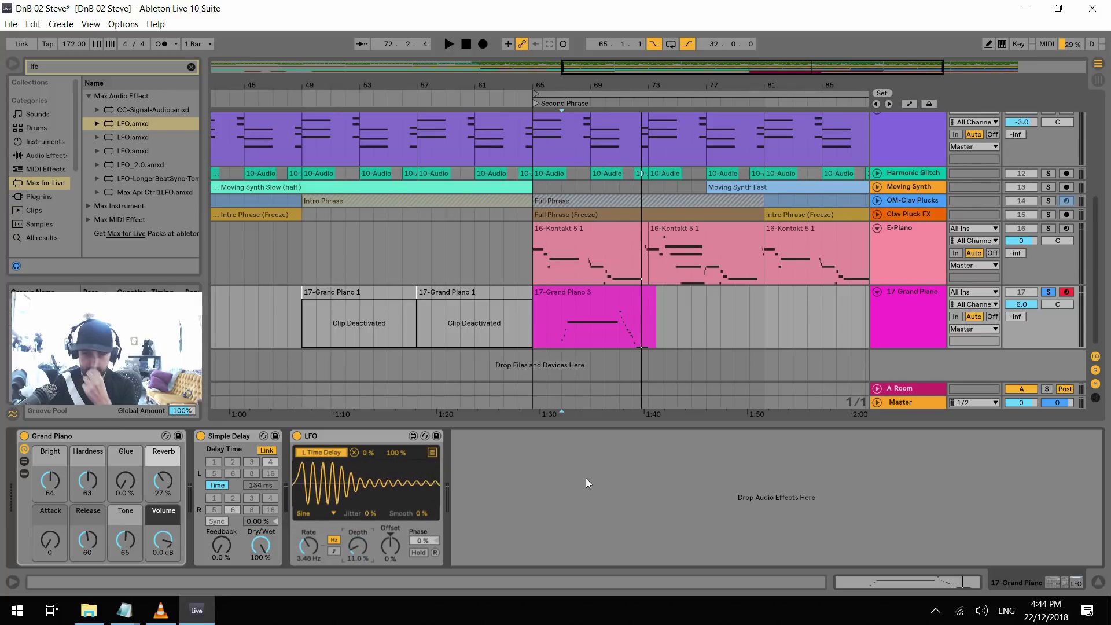
click(564, 341)
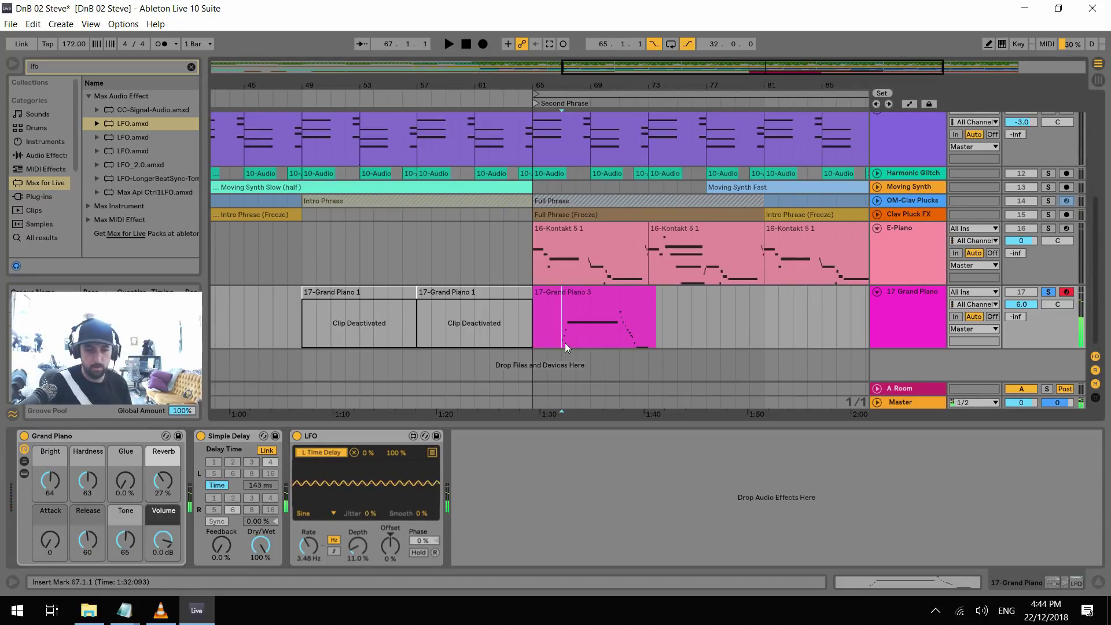
drag(358, 547, 358, 573)
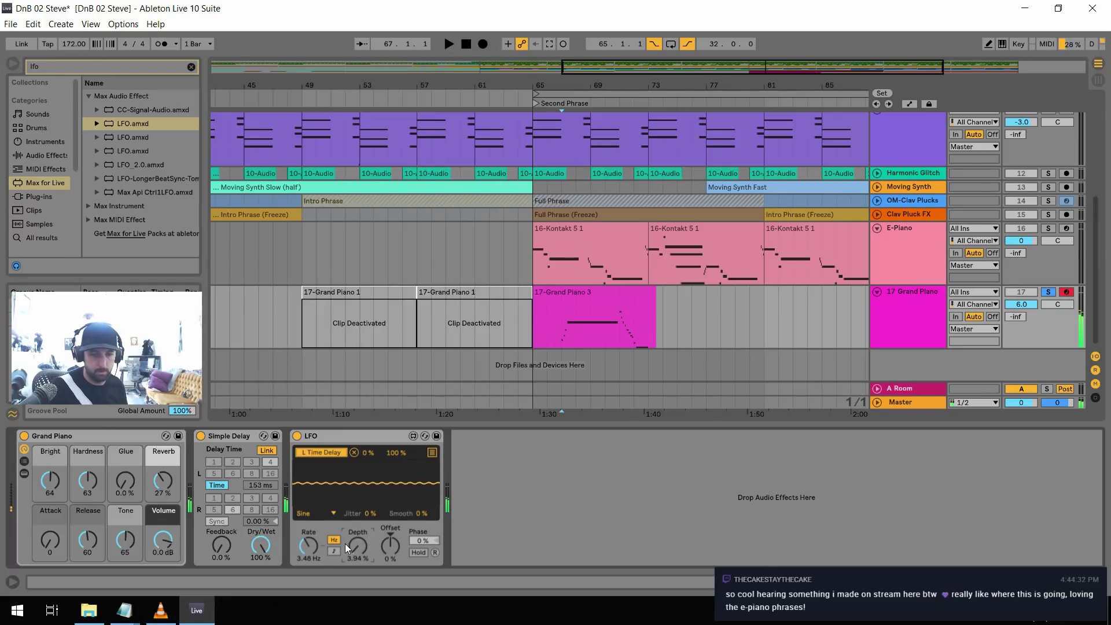
click(391, 546)
drag(391, 545, 391, 573)
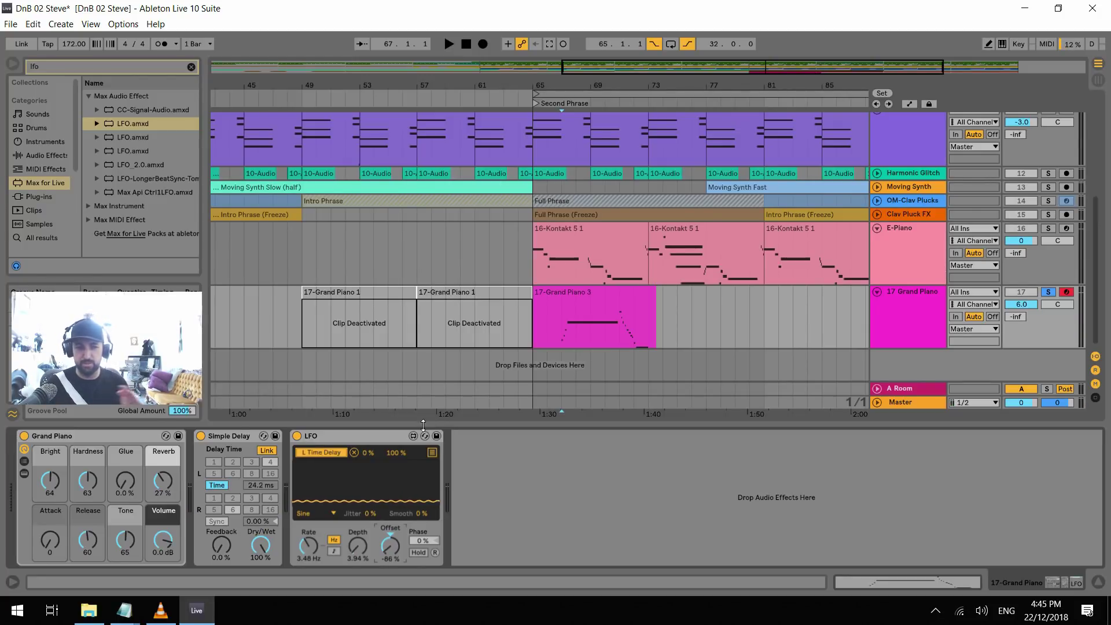
Add a Frequency Shifter after the LFO and bypass Simple Delay
click(52, 155)
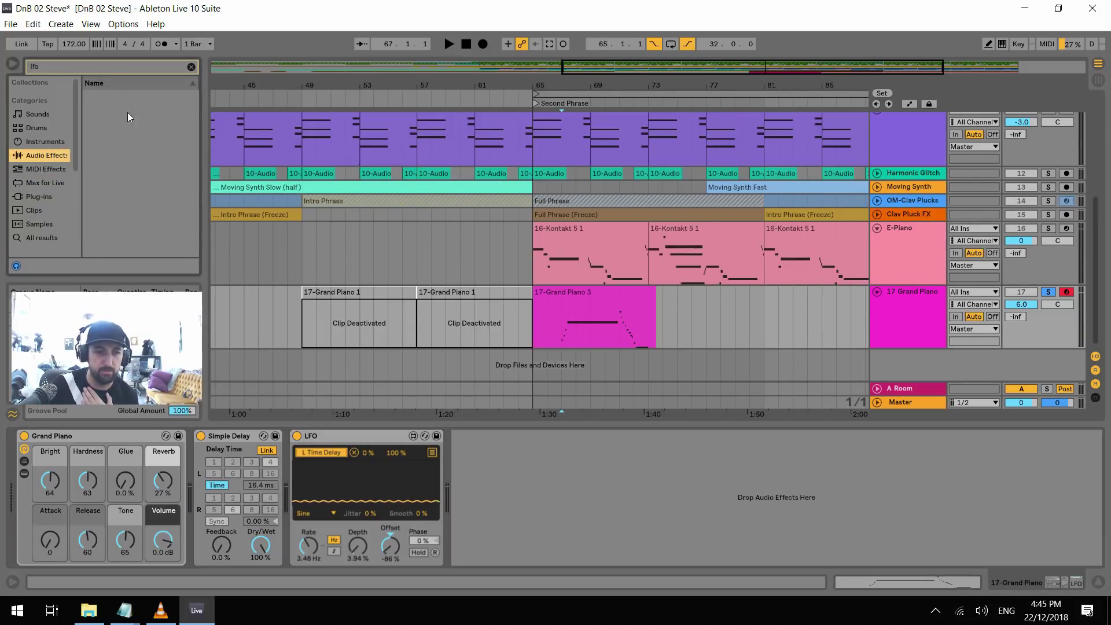
click(191, 66)
scroll(141, 220, up, 3)
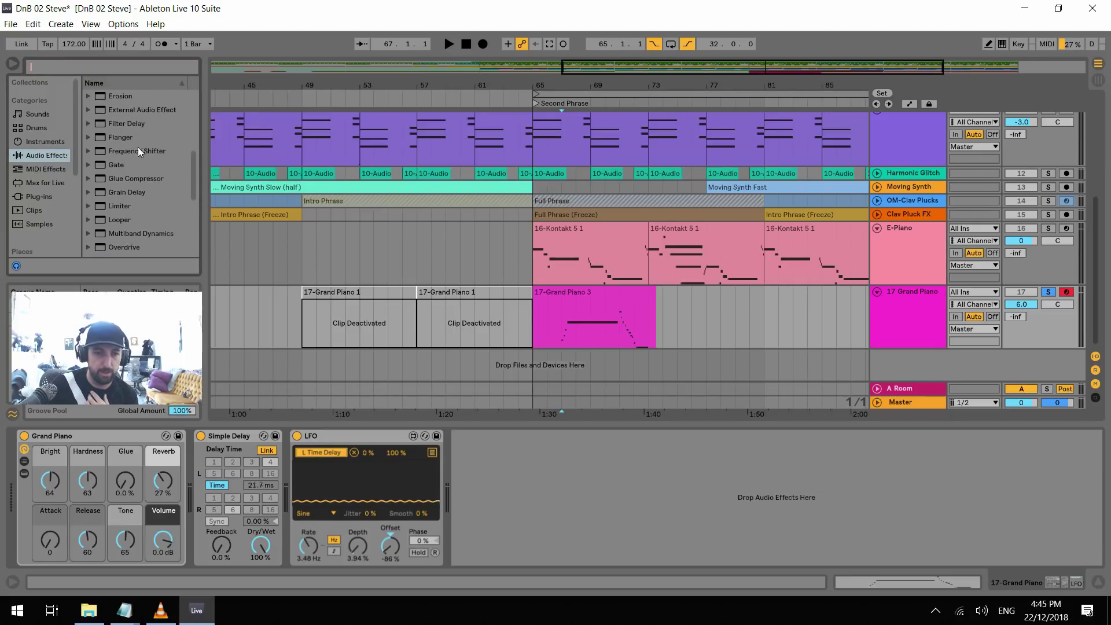
double_click(137, 150)
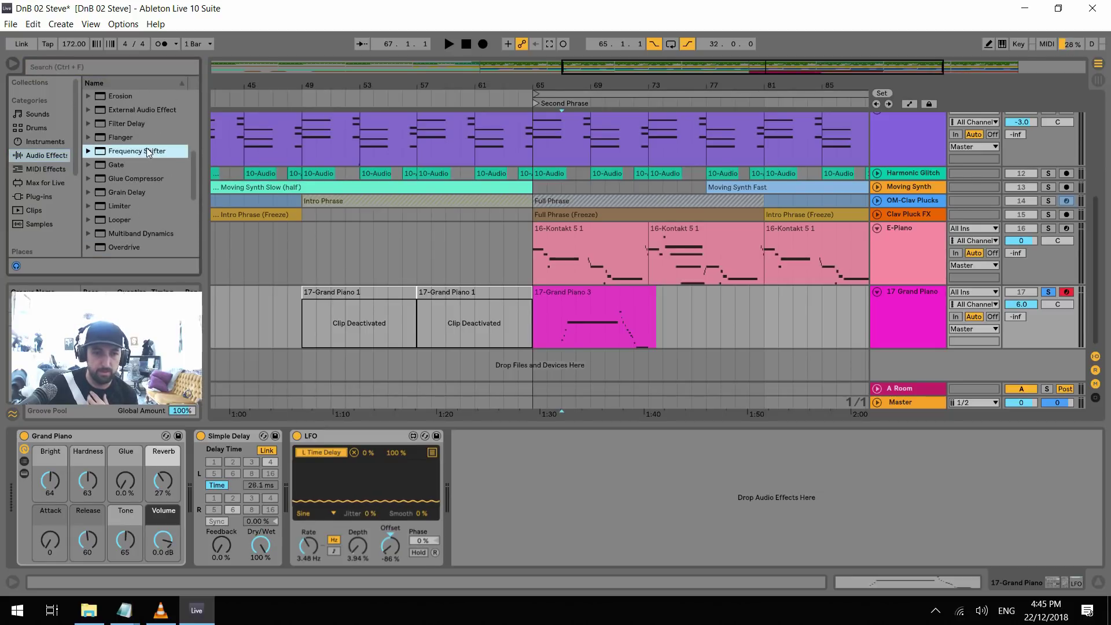
click(201, 435)
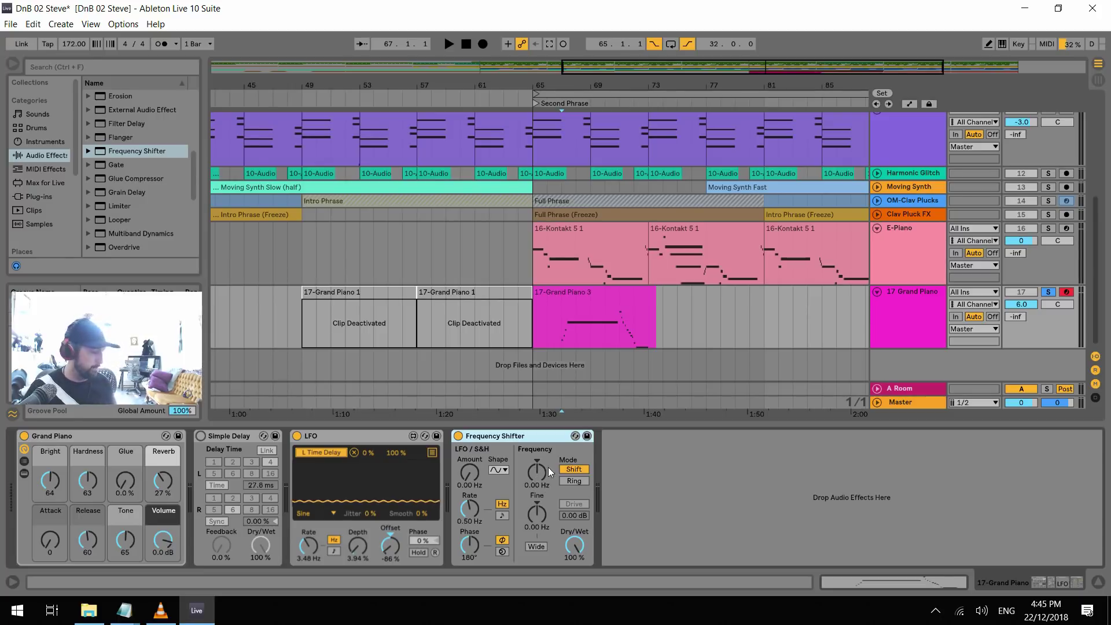
Set the Frequency Shifter's LFO amount to 7.75 Hz and its rate to 5.75 Hz
drag(472, 470, 472, 467)
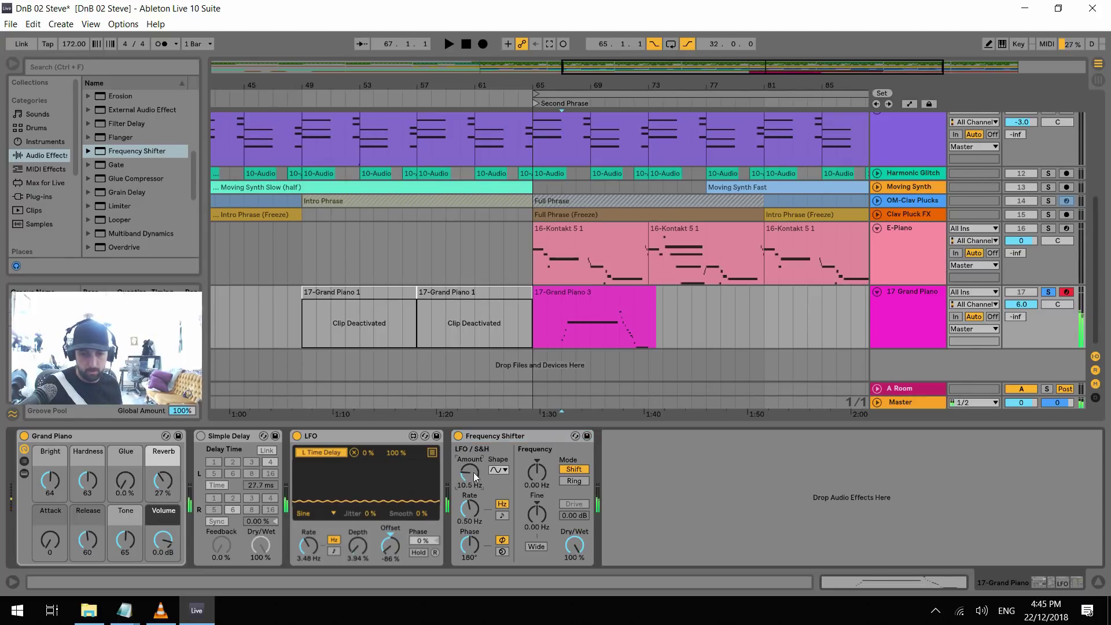
drag(463, 482, 463, 463)
drag(469, 504, 470, 527)
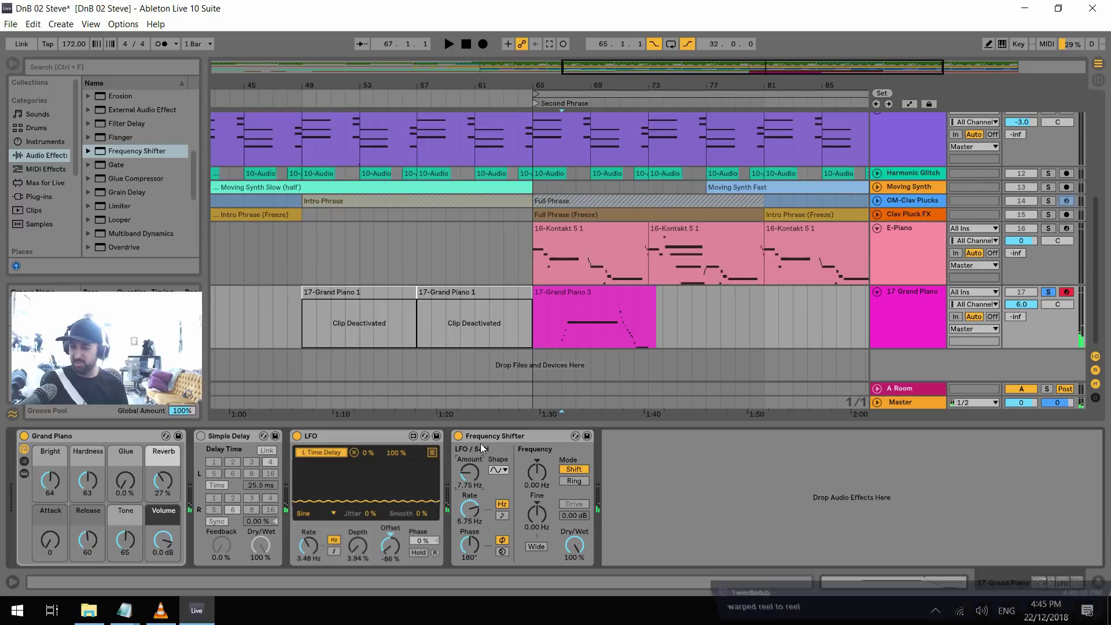
Delete the Frequency Shifter and turn Simple Delay back on
click(498, 438)
key(Delete)
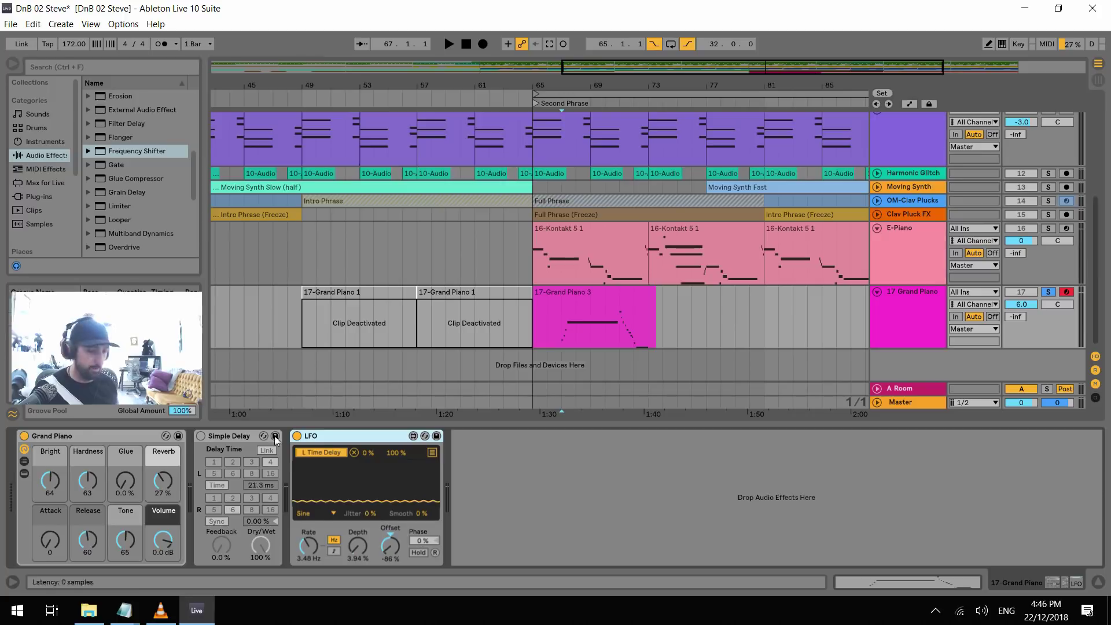
click(200, 436)
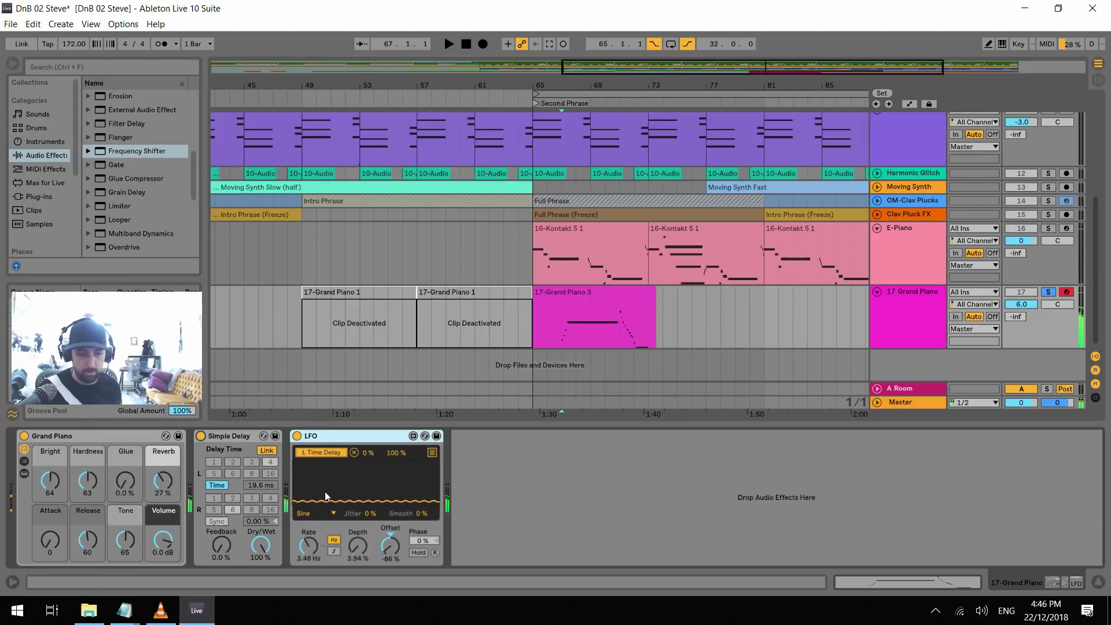
Find the Max for Live LFO and add a second one after the existing LFO on the Grand Piano track
click(50, 184)
click(96, 64)
text(lfo)
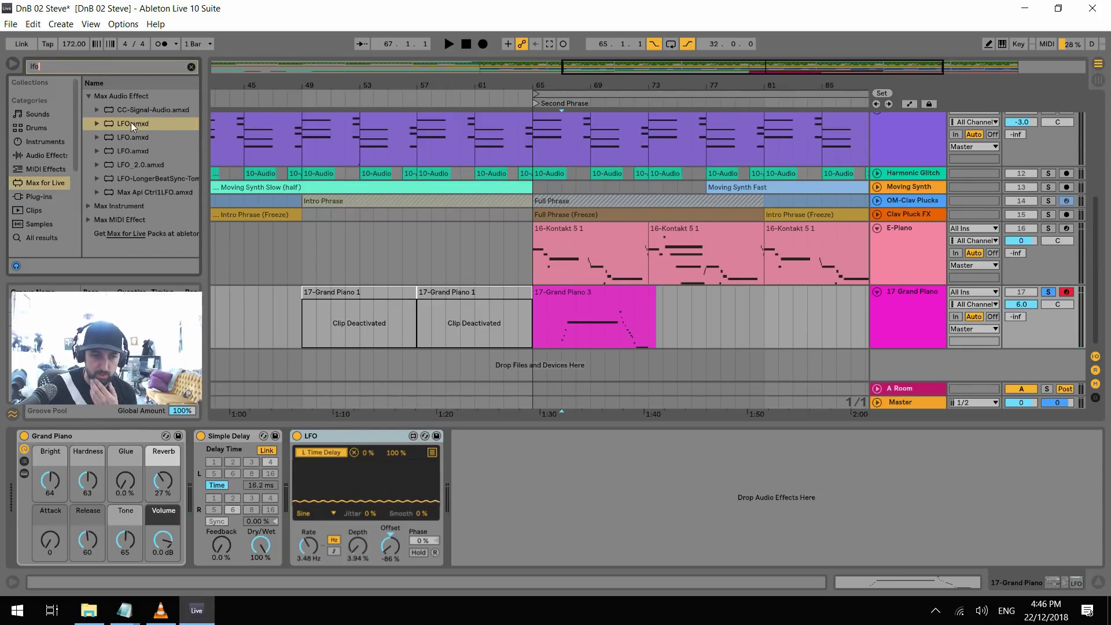
drag(133, 123, 495, 429)
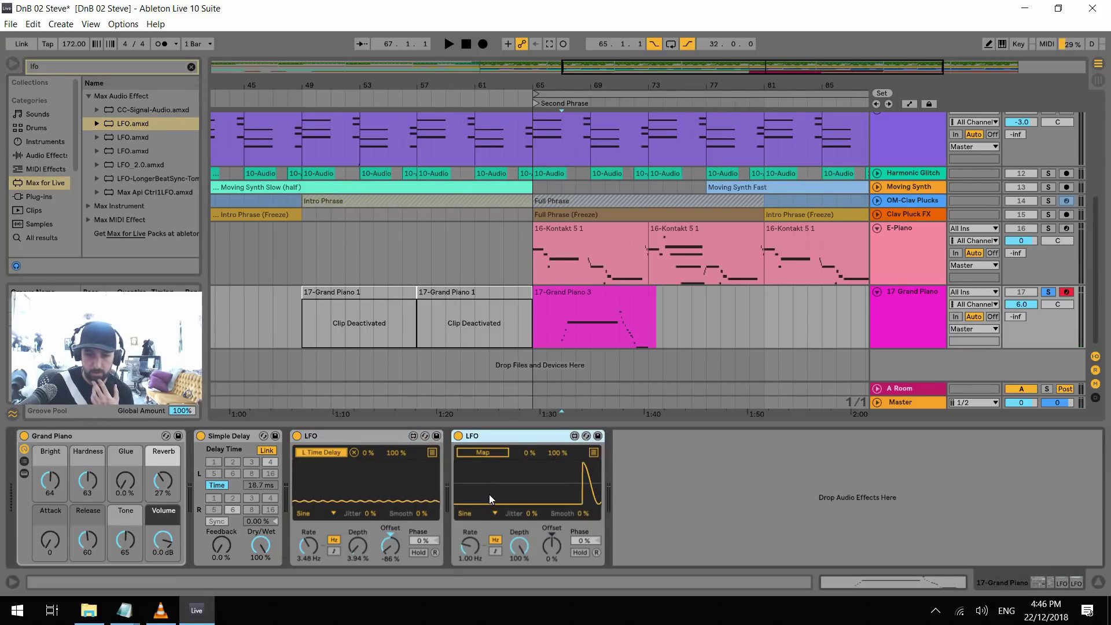
Map the second LFO to the first LFO's Rate and set its depth to 33.9% and rate to 0.52 Hz
drag(460, 537, 459, 590)
click(488, 453)
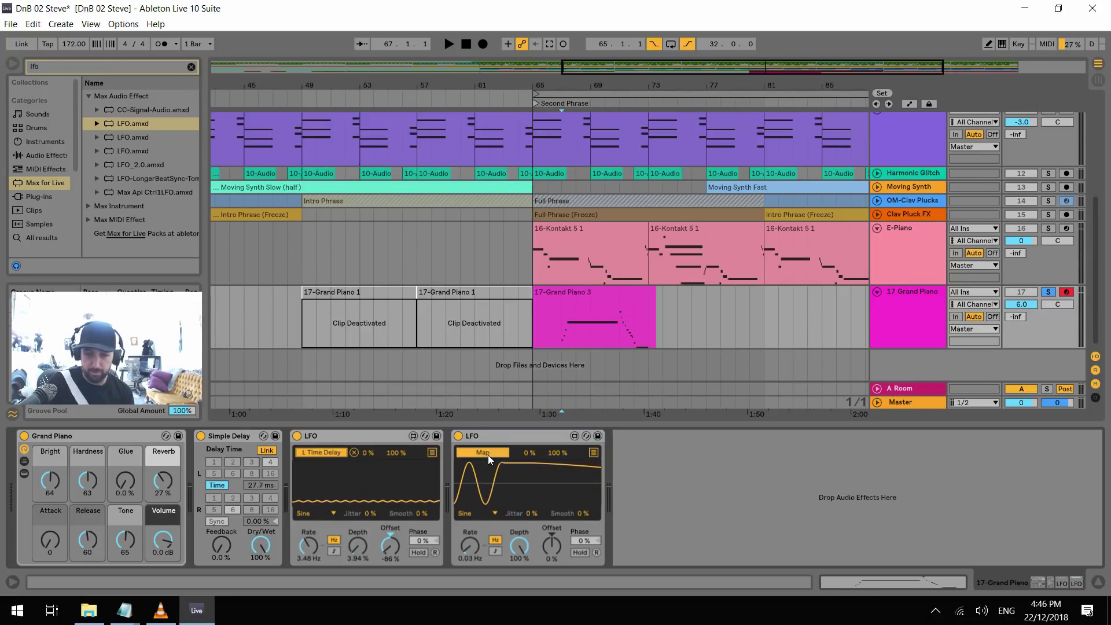
click(308, 547)
drag(512, 561, 512, 595)
drag(470, 546, 470, 530)
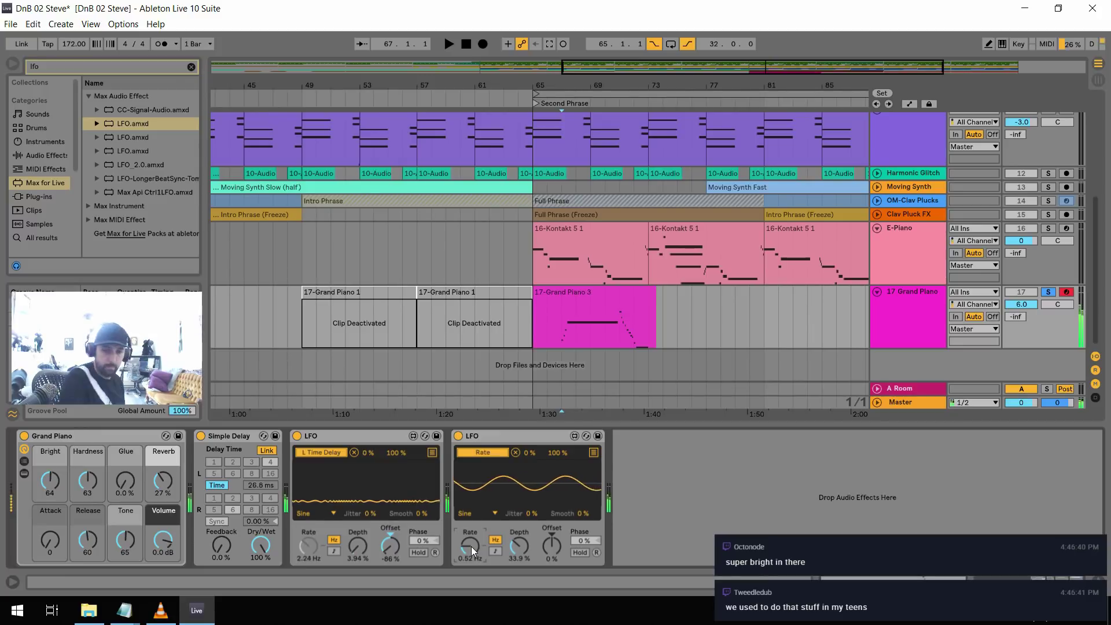
Set the Grand Piano's own reverb to 0% and add a Reverb effect with 7.15 s decay time and 20% dry/wet
drag(164, 481, 164, 498)
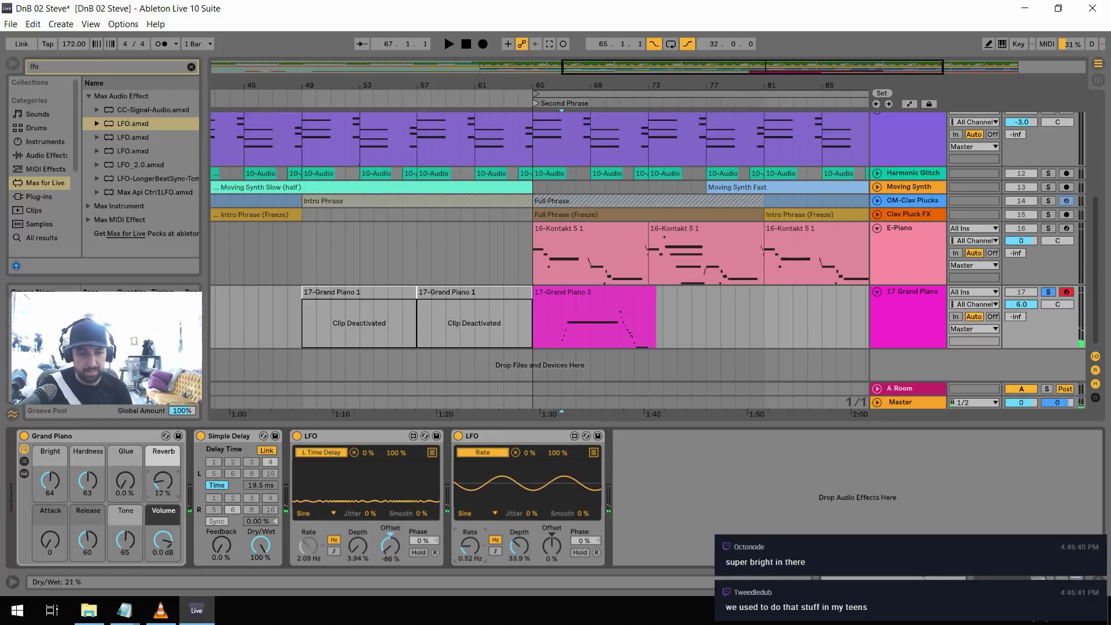
click(39, 154)
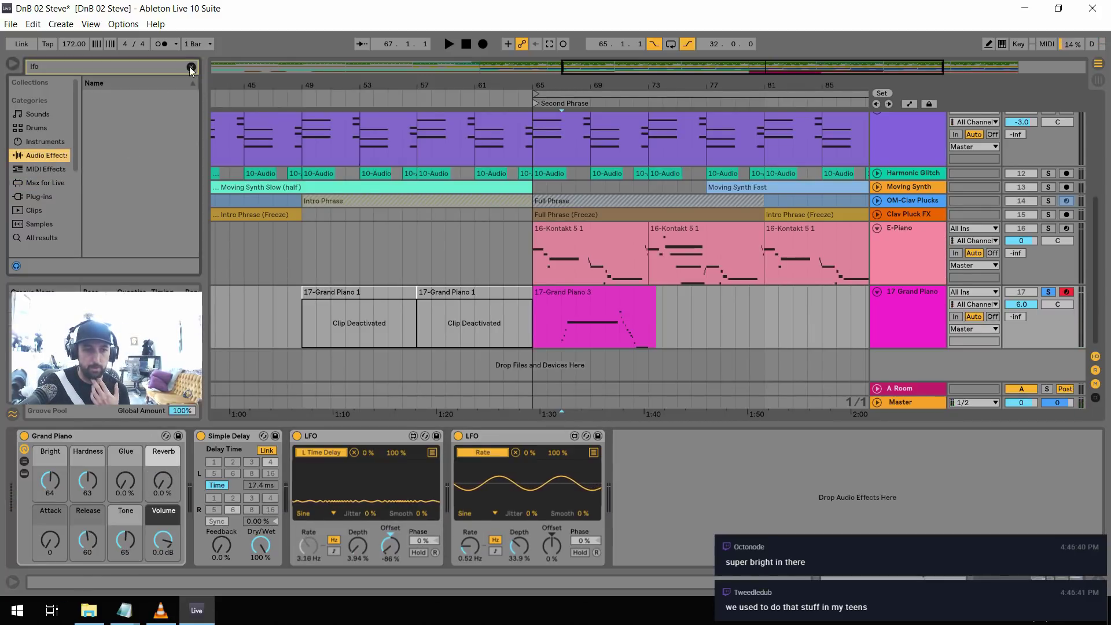
scroll(143, 185, down, 1)
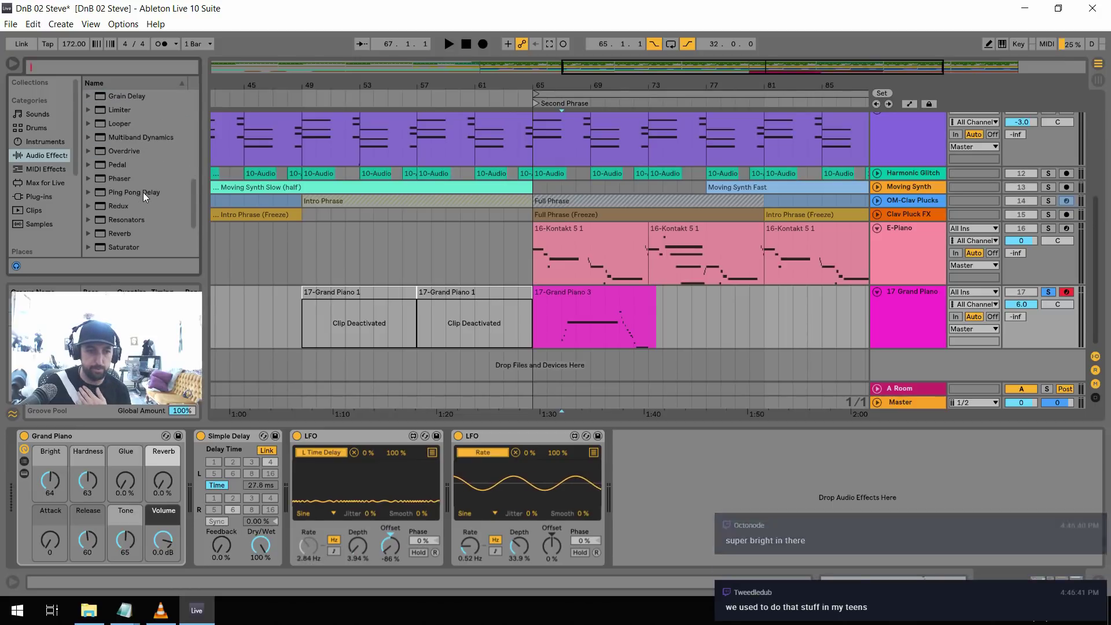
double_click(129, 234)
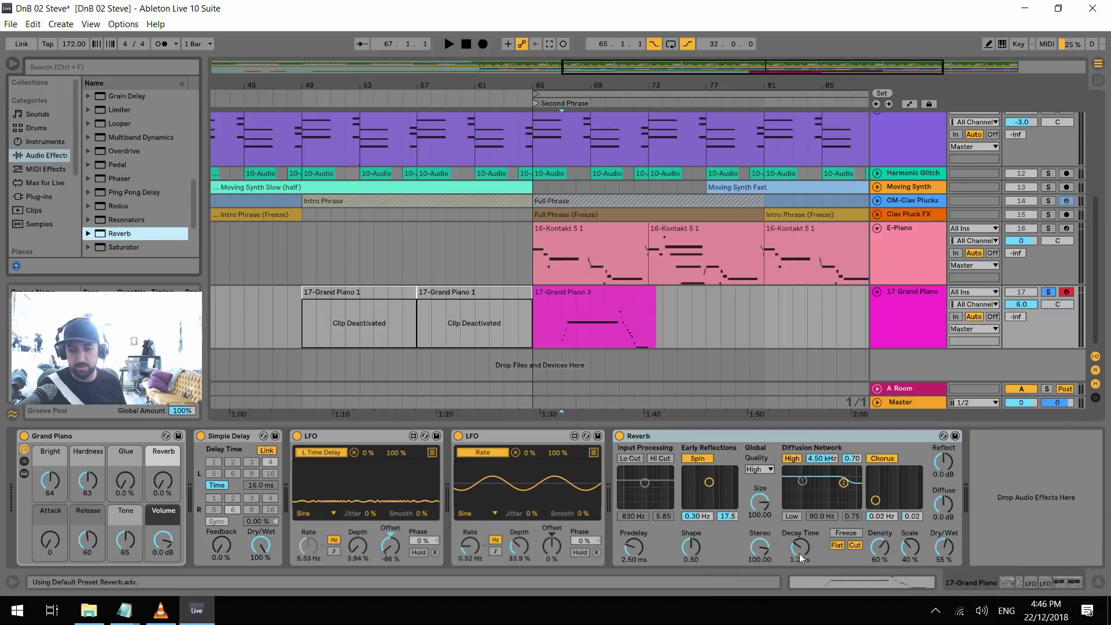
drag(798, 549, 795, 515)
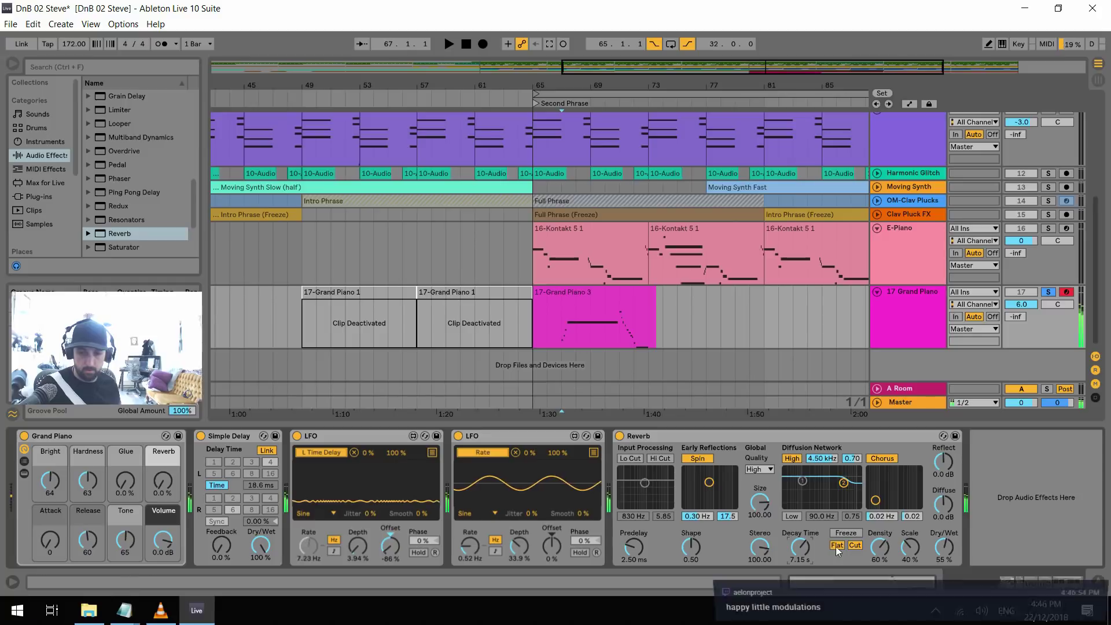
drag(943, 546, 950, 551)
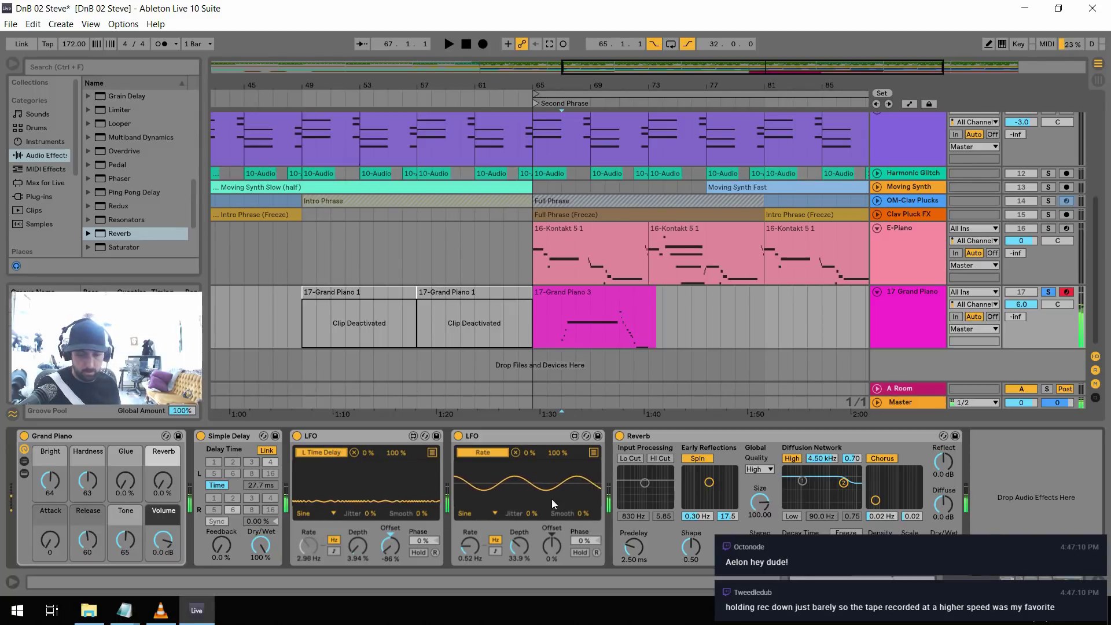
Play back the Grand Piano clip in the Second Phrase to check the delay and reverb sound
mouse_move(260, 544)
mouse_down()
mouse_move(260, 568)
mouse_move(260, 544)
mouse_up()
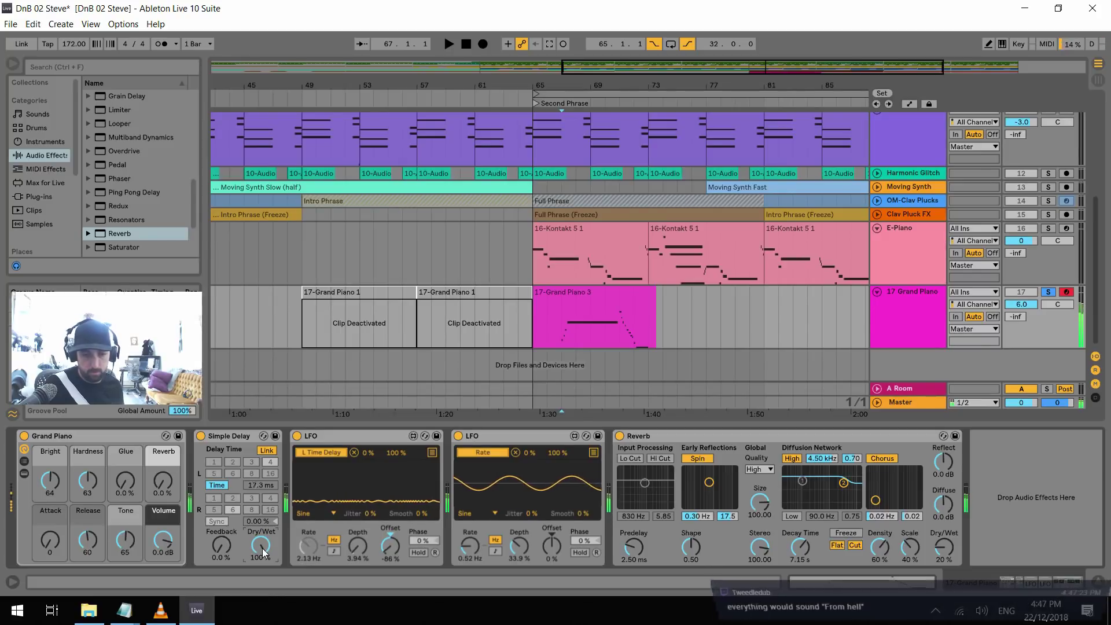
key(space)
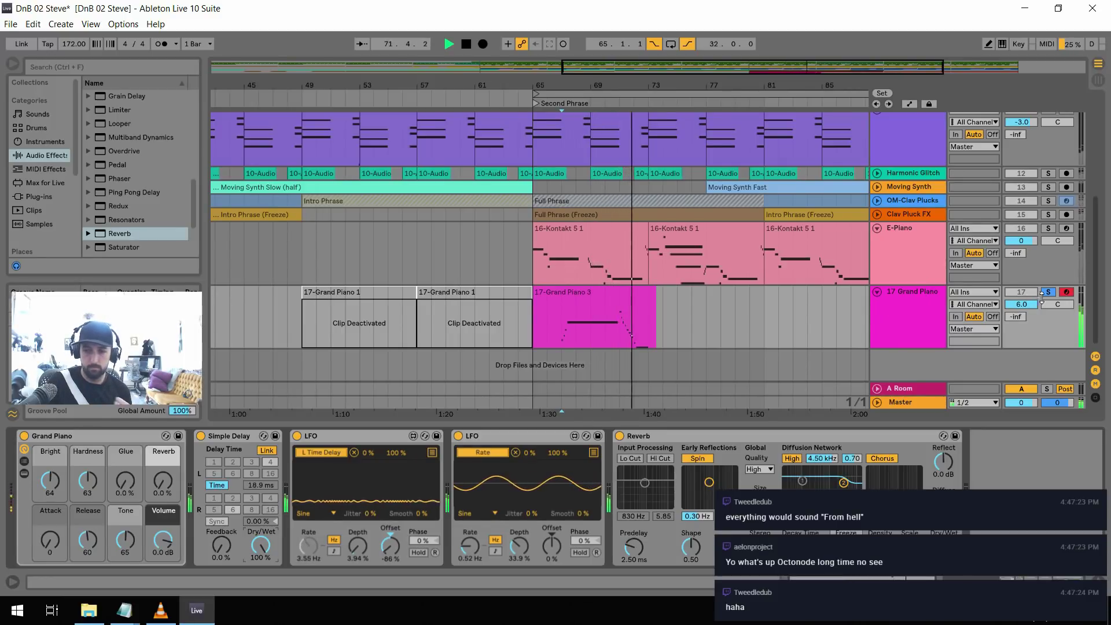
key(space)
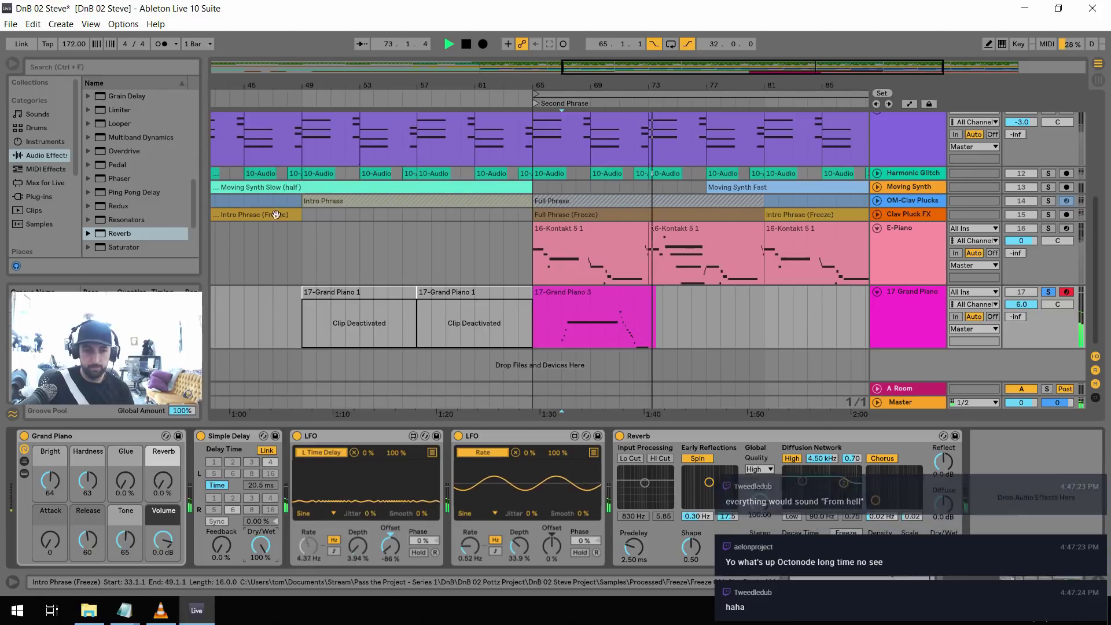
Try a Drum Buss between Grand Piano and Simple Delay with Crunch at 29% and Transients at 0.35
scroll(132, 123, up, 3)
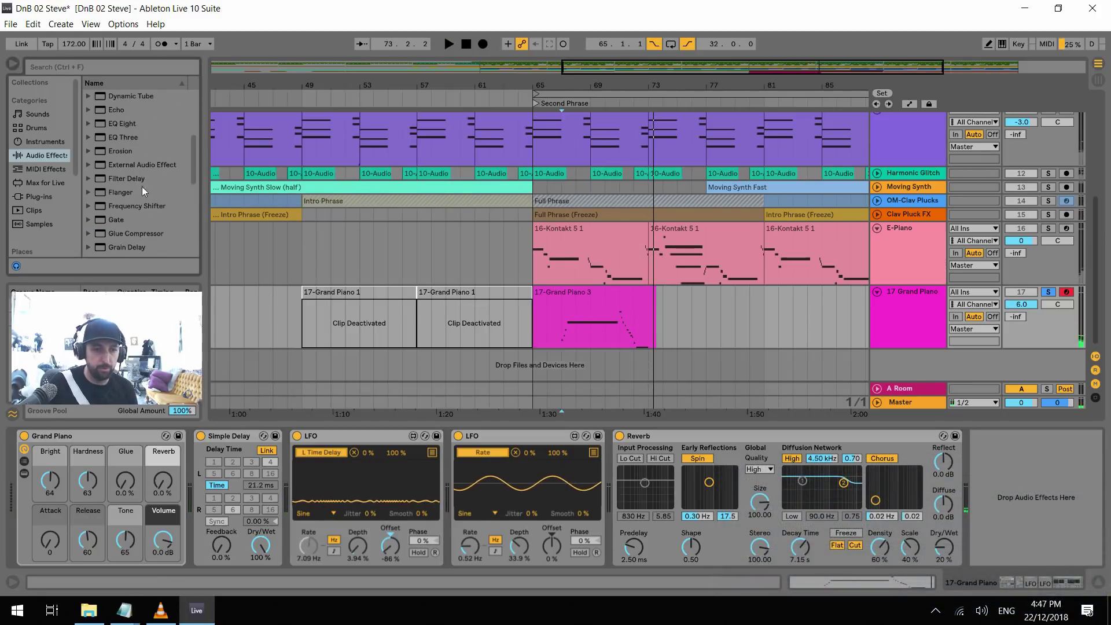
scroll(119, 139, up, 2)
drag(116, 110, 218, 550)
drag(243, 499, 243, 547)
key(space)
drag(218, 470, 218, 492)
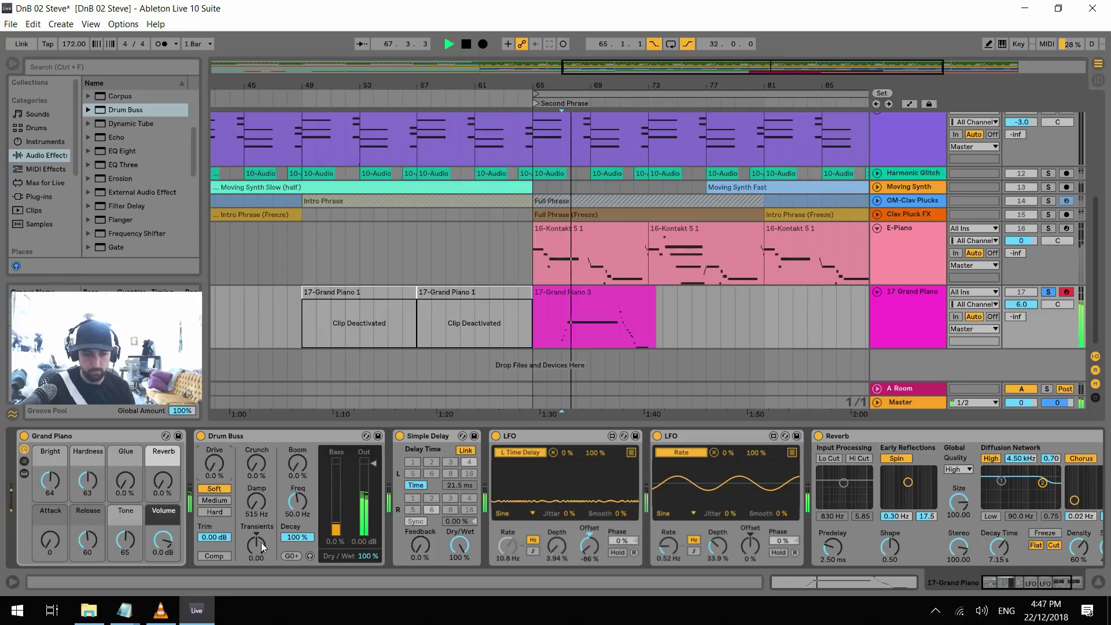
drag(260, 533, 261, 522)
drag(257, 463, 256, 446)
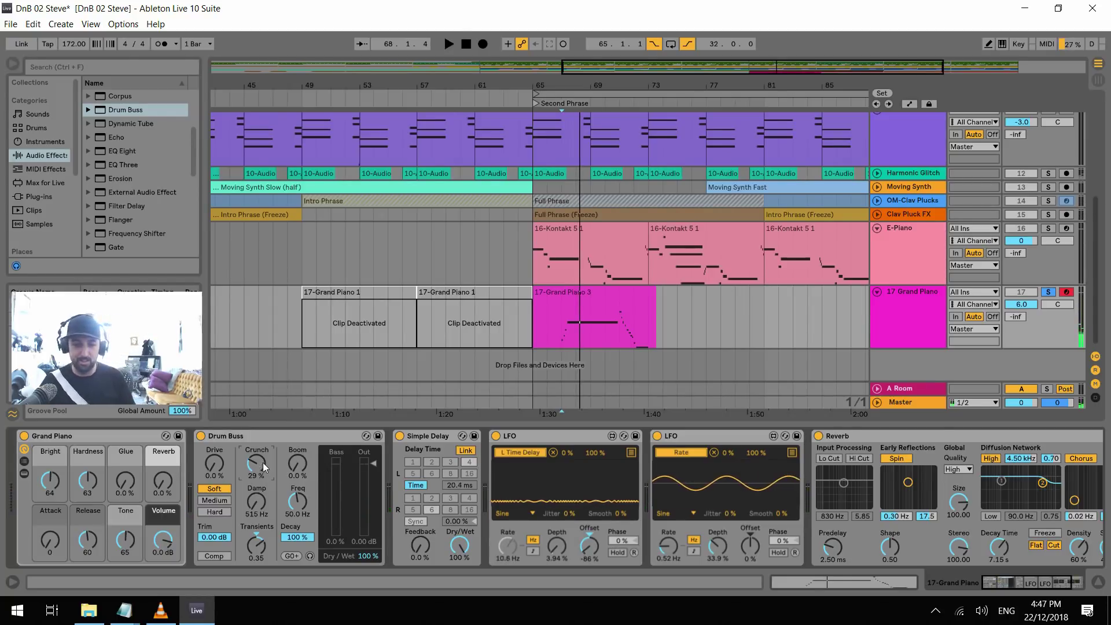
Switch the Drum Buss distortion to Hard and set Crunch to 7.9% and Transients to 0.30 during playback
key(space)
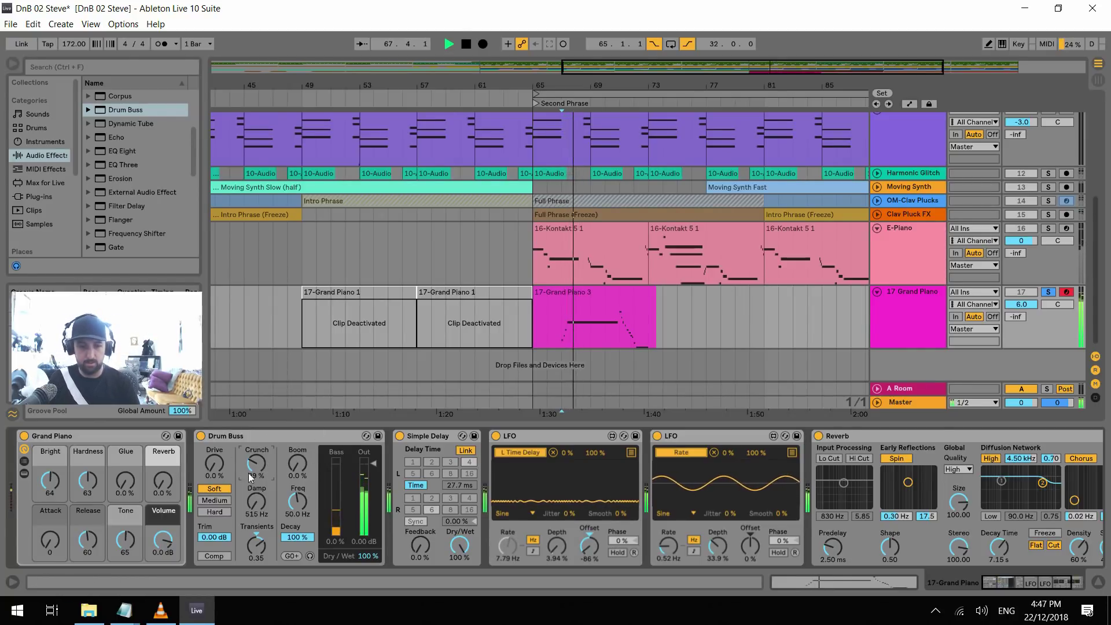
click(218, 512)
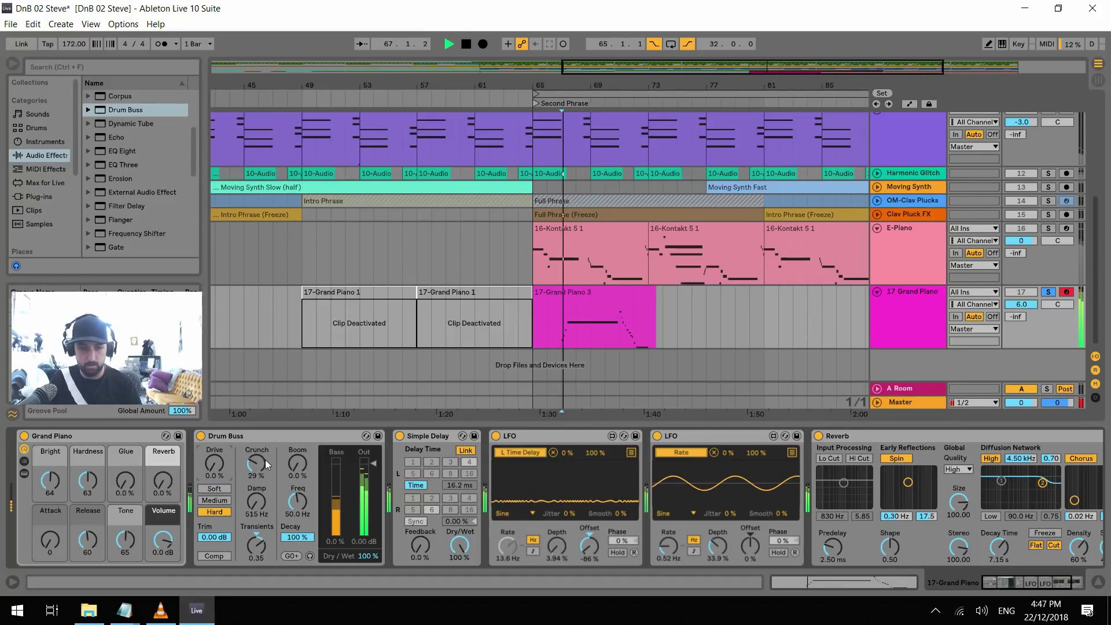
drag(265, 460, 265, 483)
drag(256, 545, 256, 581)
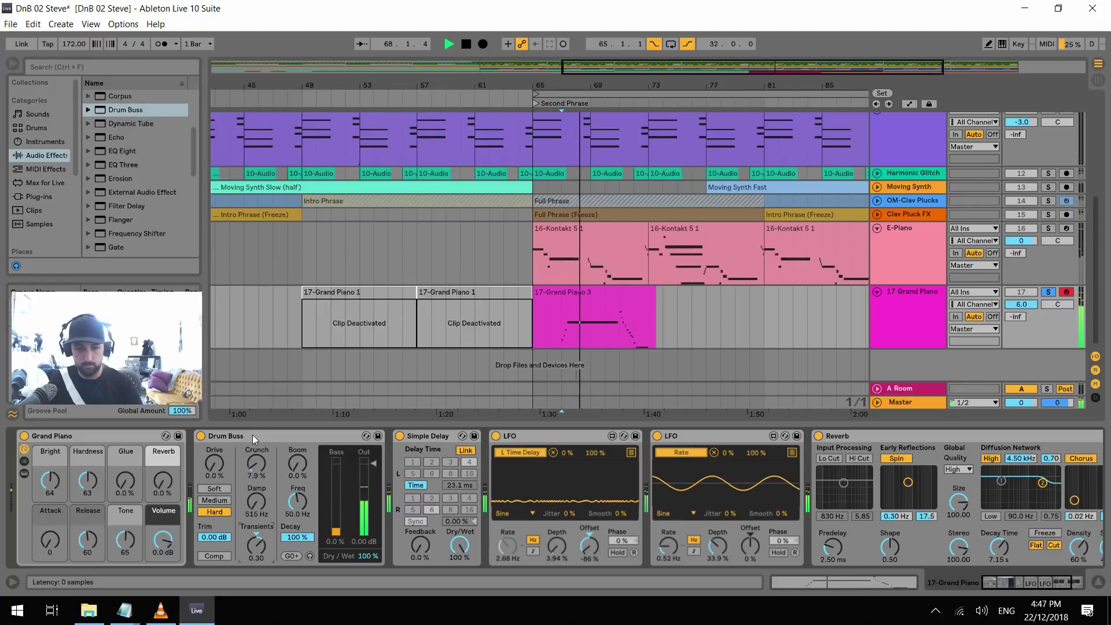
Stop playback and delete the Drum Buss from the Grand Piano track
click(252, 435)
key(space)
key(Delete)
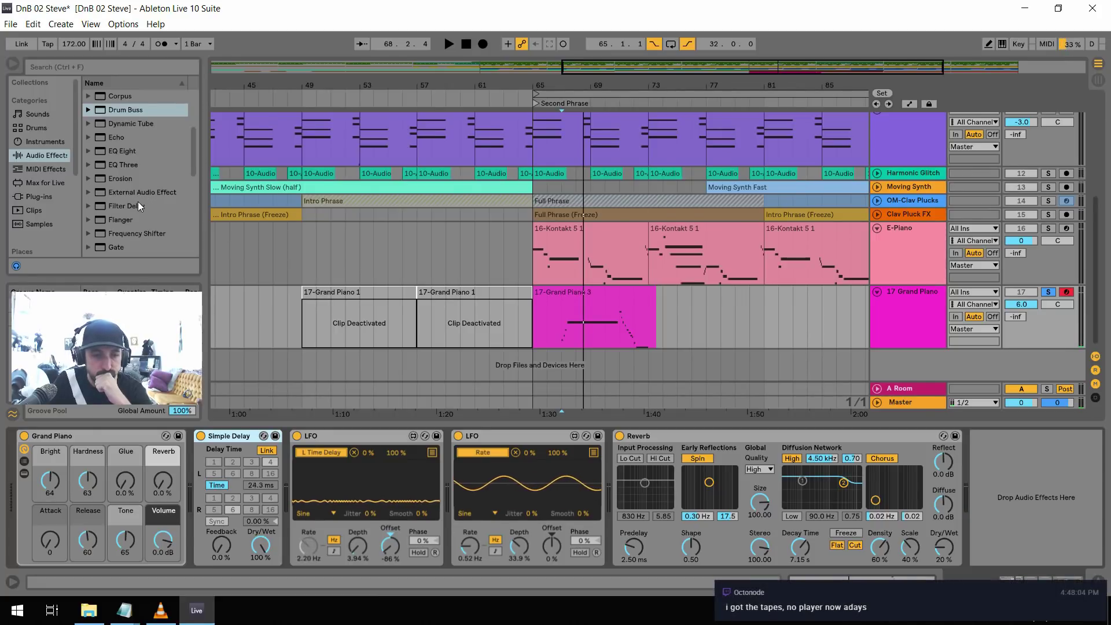
Insert EQ Eight before Simple Delay, make band 1 a low cut and dip band 3 near 1 kHz
drag(123, 152, 209, 471)
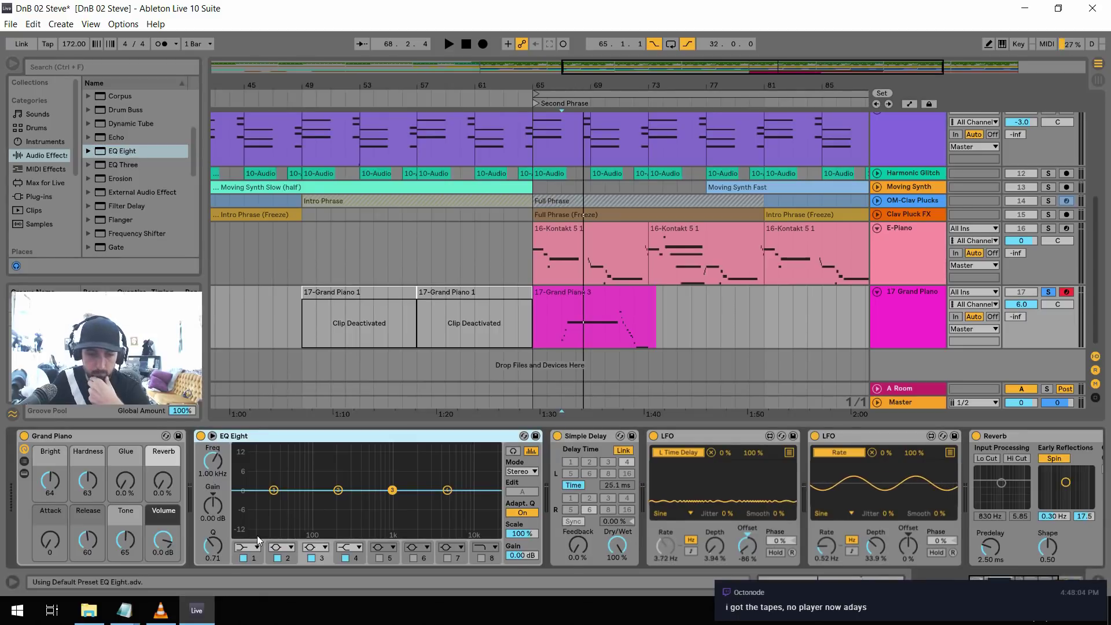
click(243, 558)
click(252, 545)
click(243, 558)
click(243, 558)
click(251, 547)
click(243, 472)
drag(272, 502, 298, 515)
drag(392, 490, 390, 515)
Enable EQ band 5 with Q 1.94, boost it 8.31 dB at 2.30 kHz, and play the result
click(380, 558)
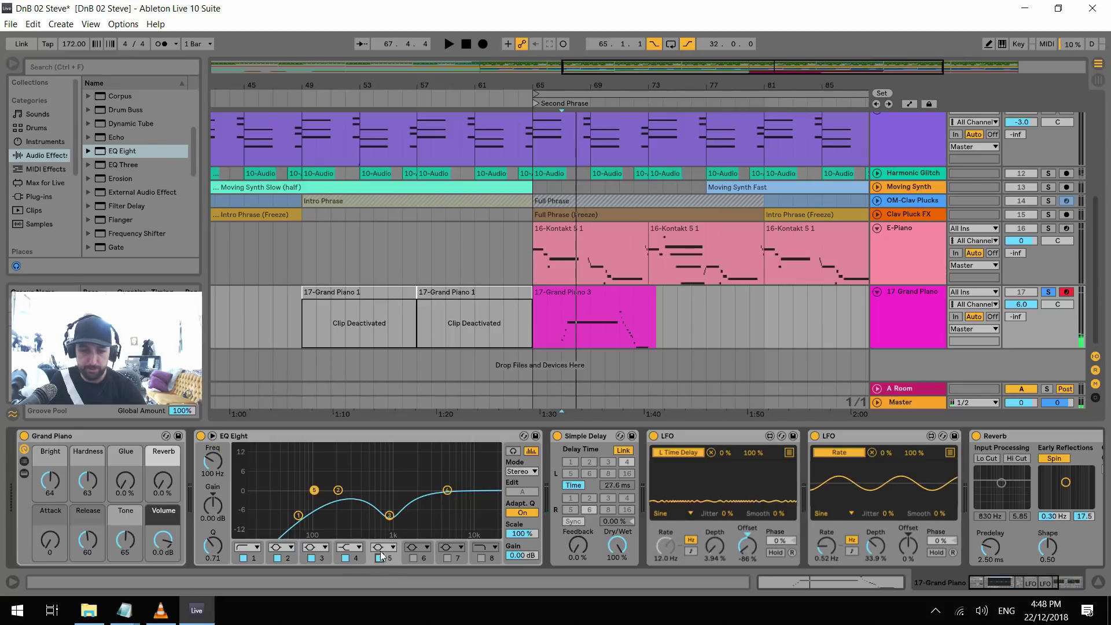
drag(217, 541, 217, 523)
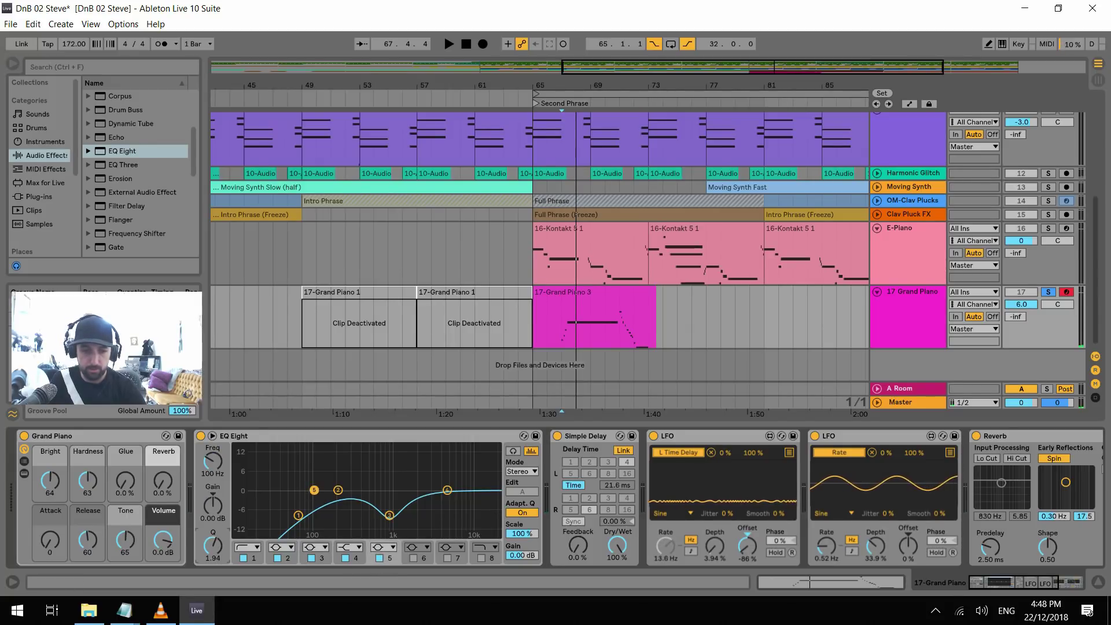
drag(313, 490, 421, 470)
key(space)
key(space)
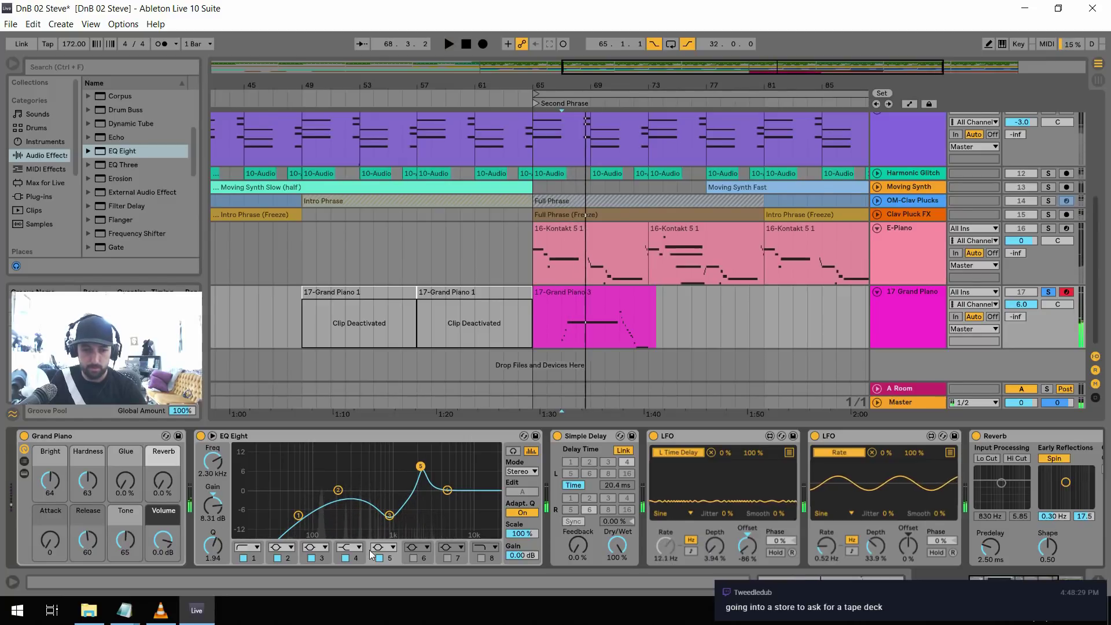
Enable EQ band 6, boost it 7.86 dB at 10.0 kHz with Q 0.67, and start playback
click(413, 558)
mouse_move(213, 516)
mouse_down()
mouse_move(213, 507)
mouse_move(213, 517)
mouse_up()
key(space)
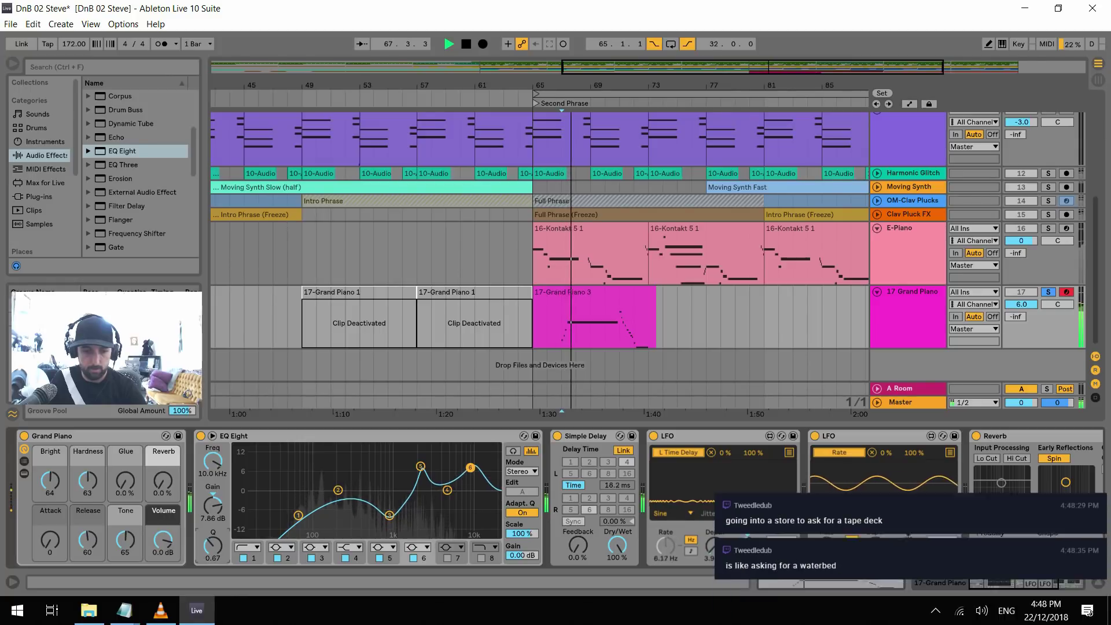
Retune the EQ while listening: band 3 to 474 Hz at -9.05 dB, band 6 to about 1 kHz, band 5 to 2.84 kHz at 8.55 dB
drag(389, 514, 367, 516)
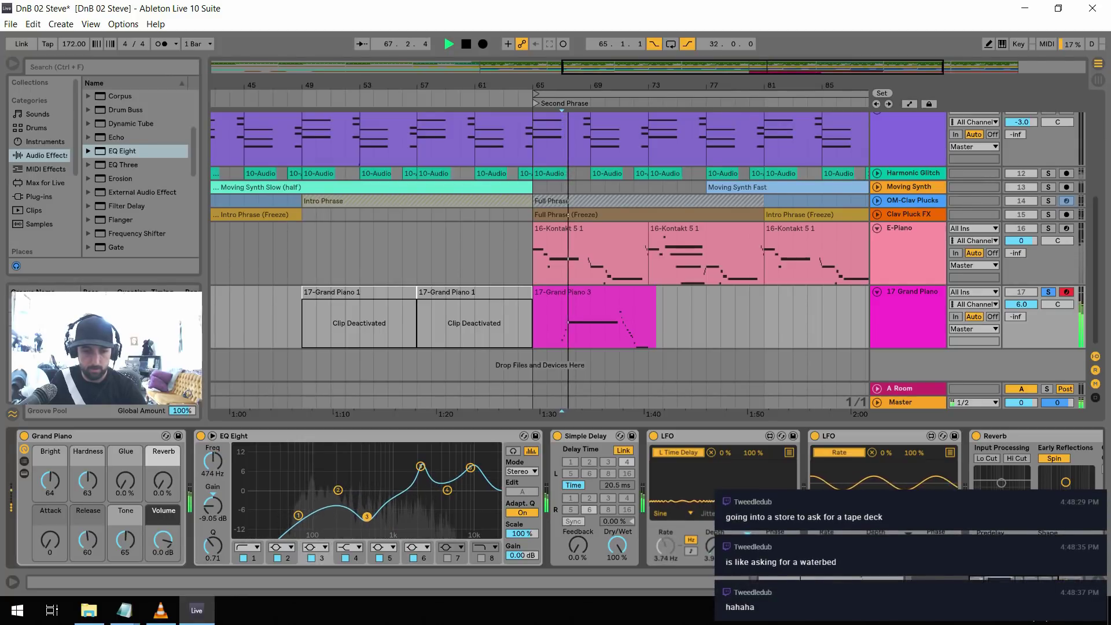
drag(470, 468, 427, 464)
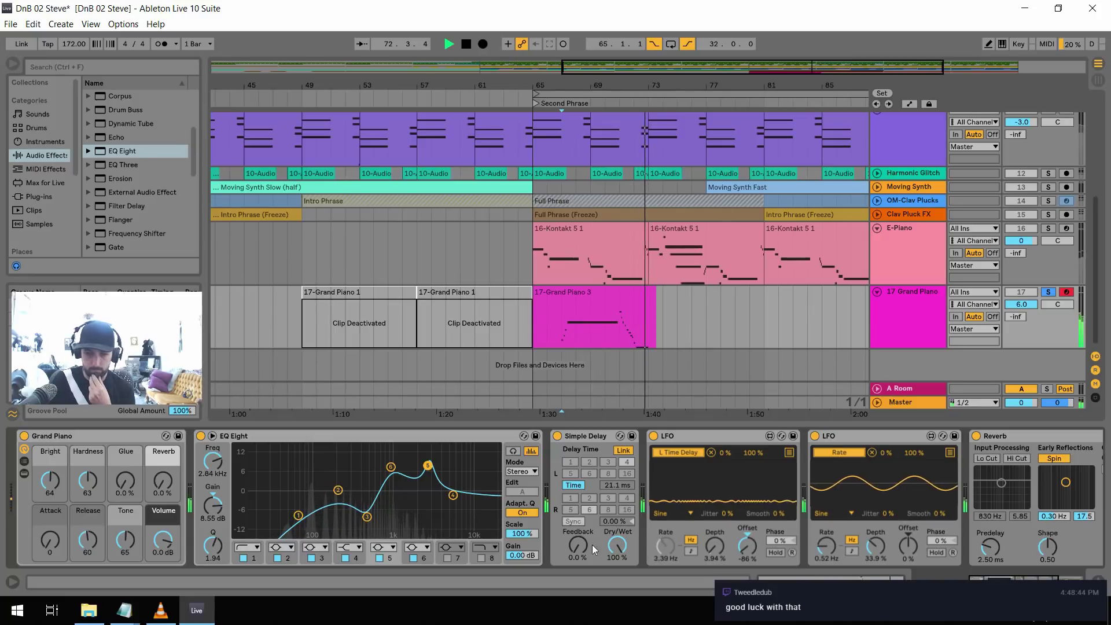
key(space)
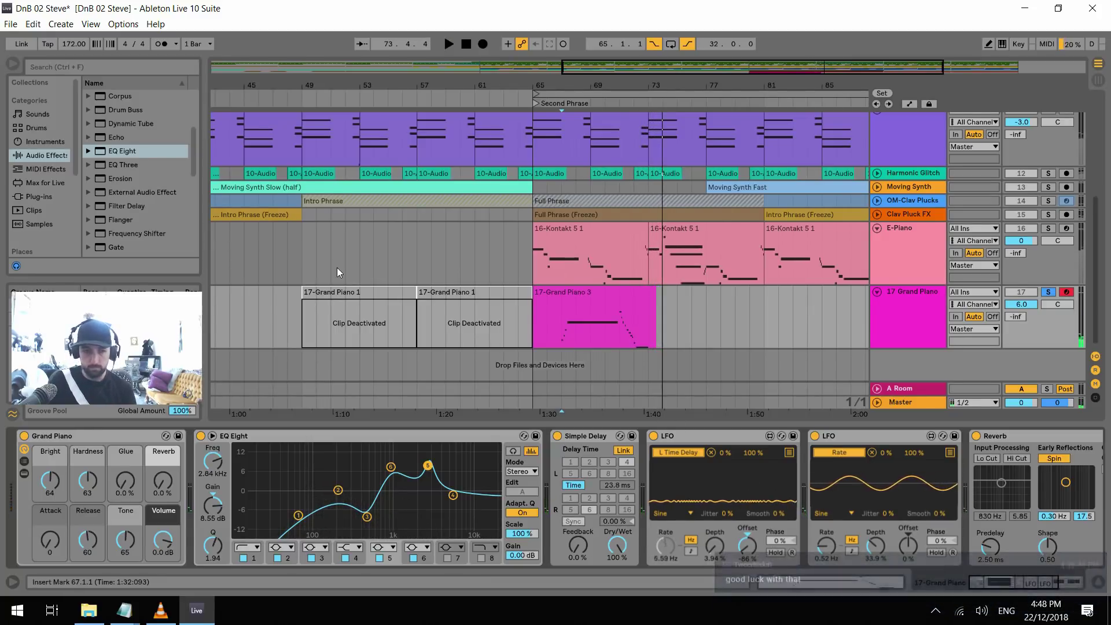
Add a Limiter after the Reverb at the end of the device chain and set its gain to 9.40 dB
scroll(136, 214, down, 2)
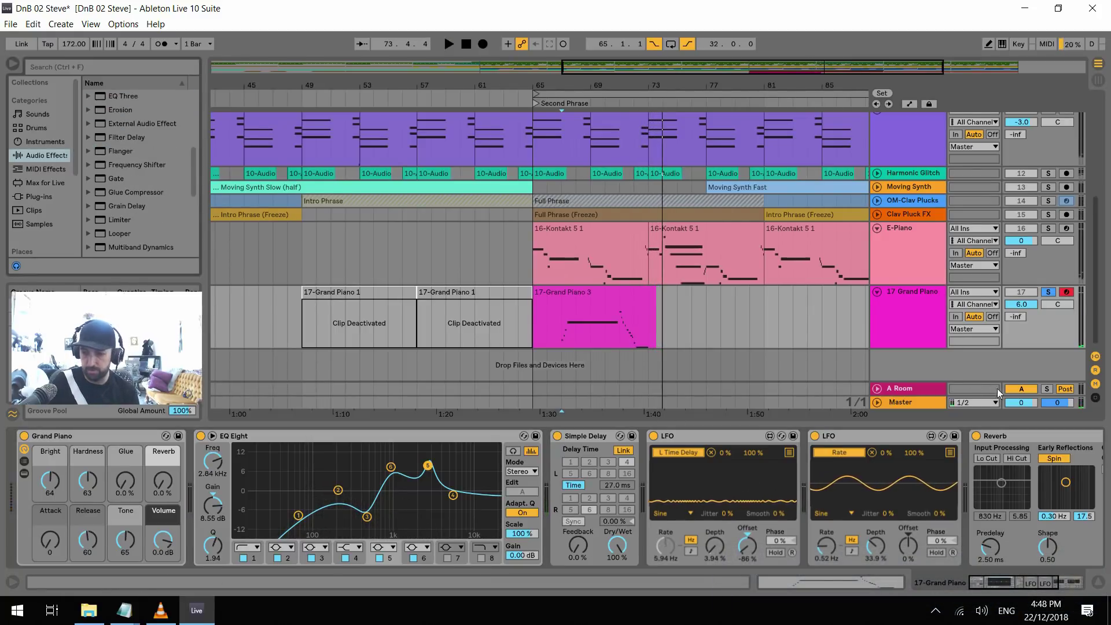
click(1037, 581)
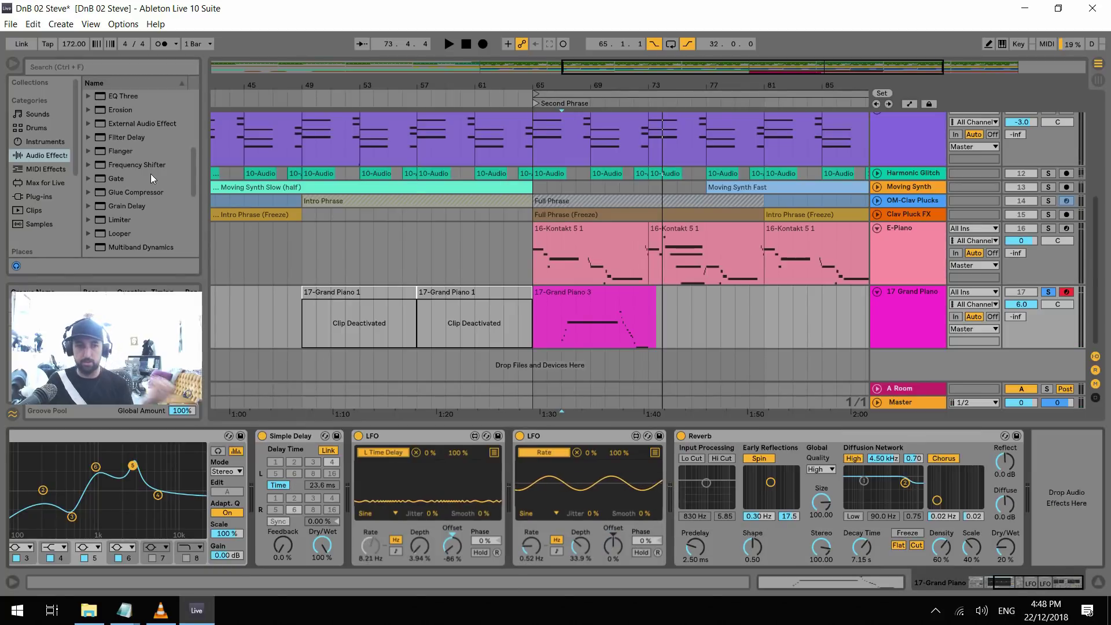
drag(121, 221, 1040, 444)
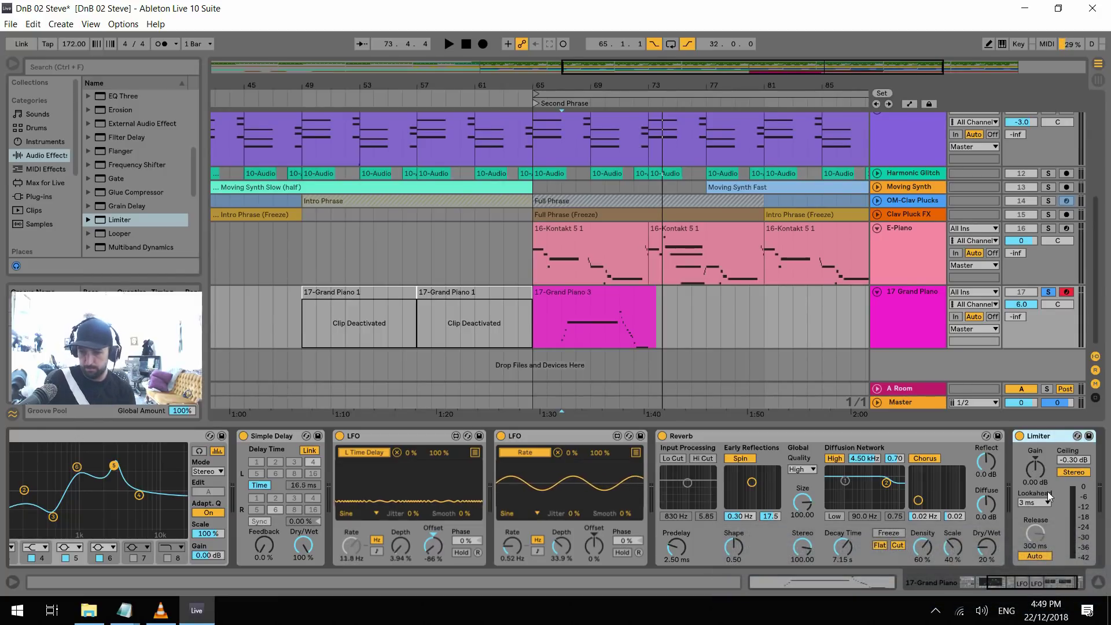
drag(1041, 466, 1041, 457)
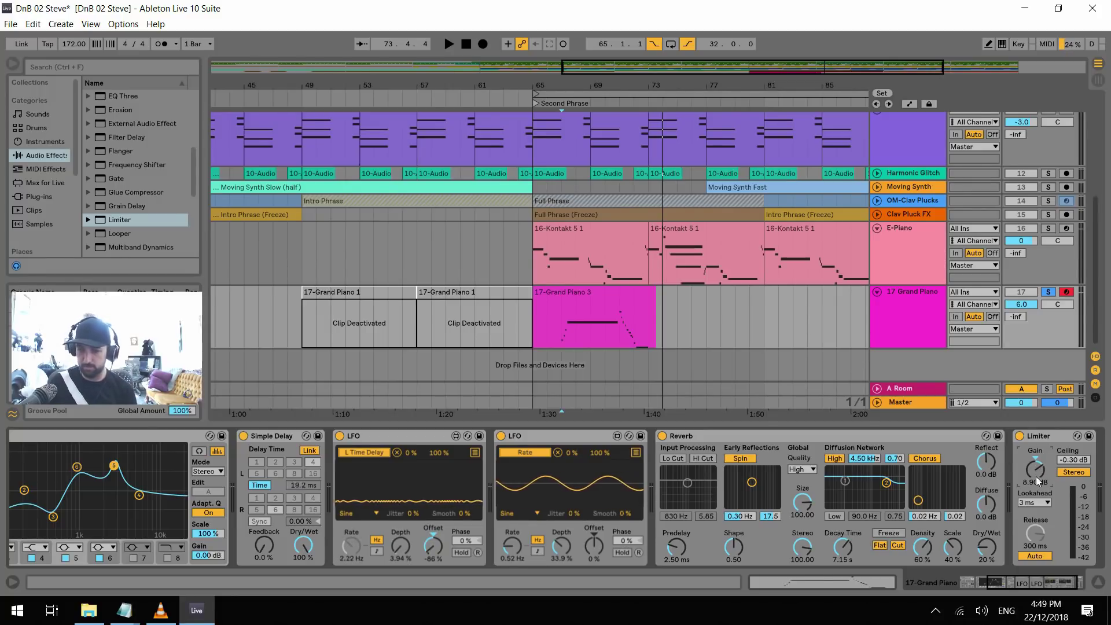
drag(1036, 477, 1037, 477)
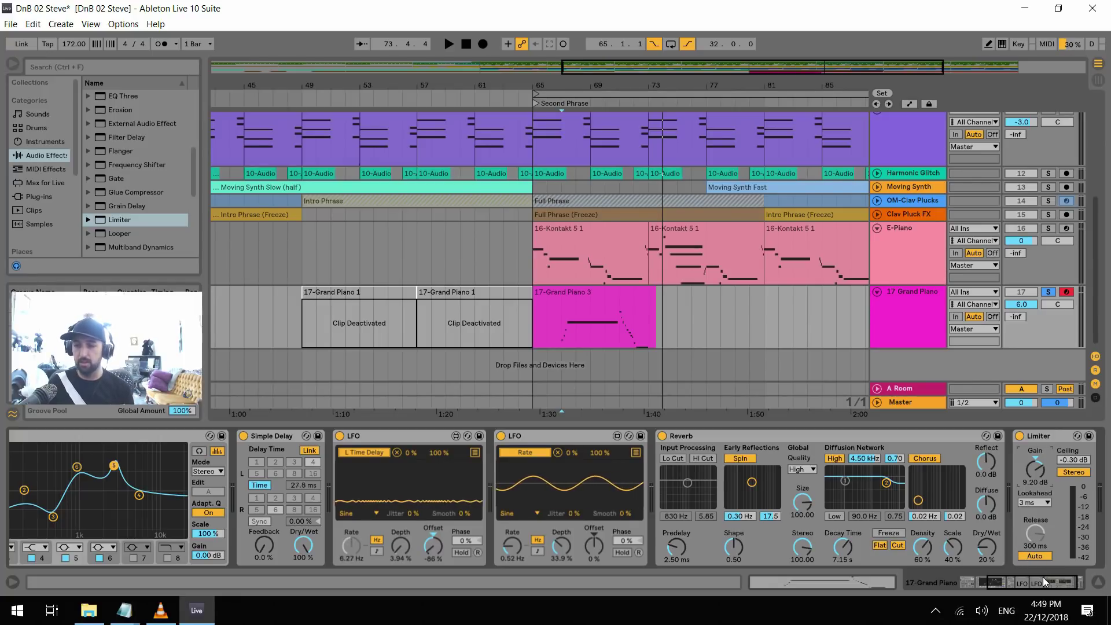
drag(1039, 578, 1046, 579)
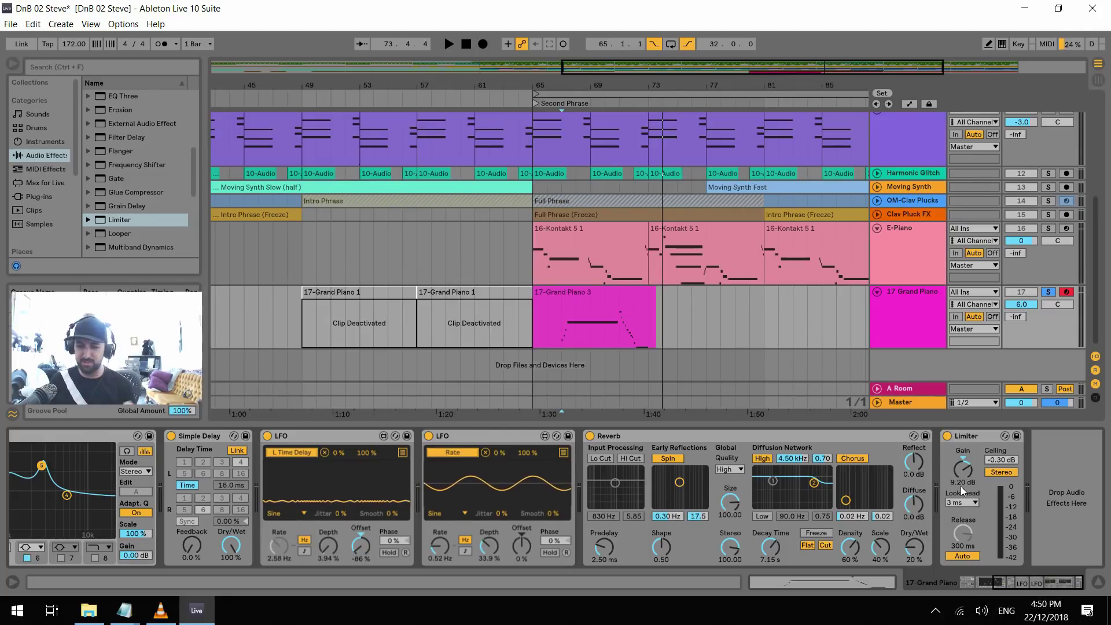
drag(963, 469, 963, 466)
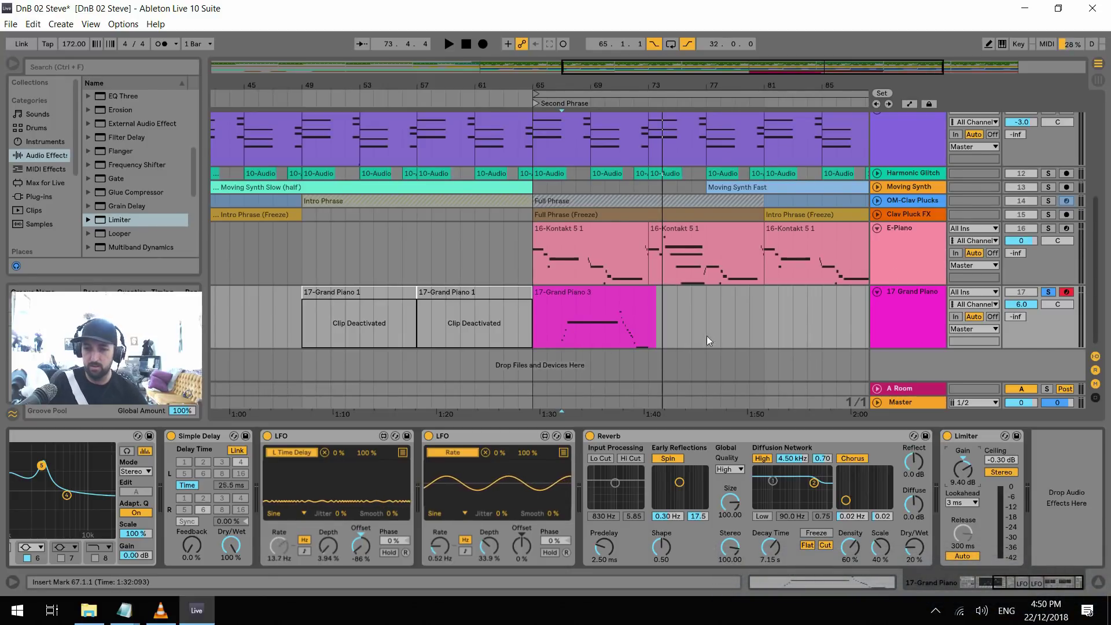
Play the piano clip from bar 67, lower the track volume to -2.2 dB, and set the Limiter gain to 9.70 dB
key(space)
click(562, 328)
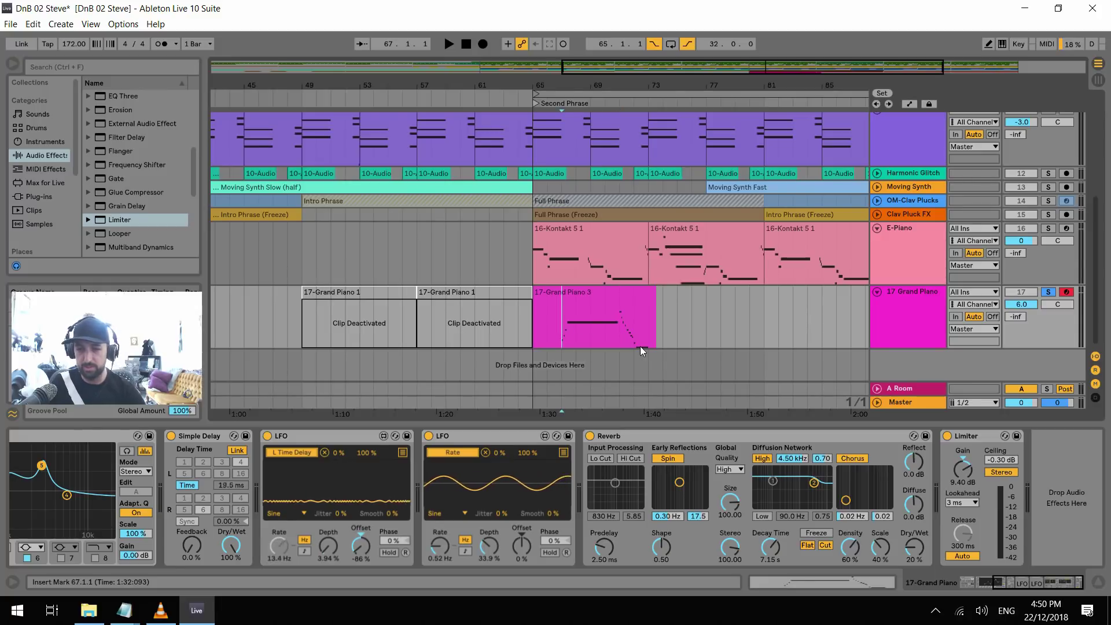
key(space)
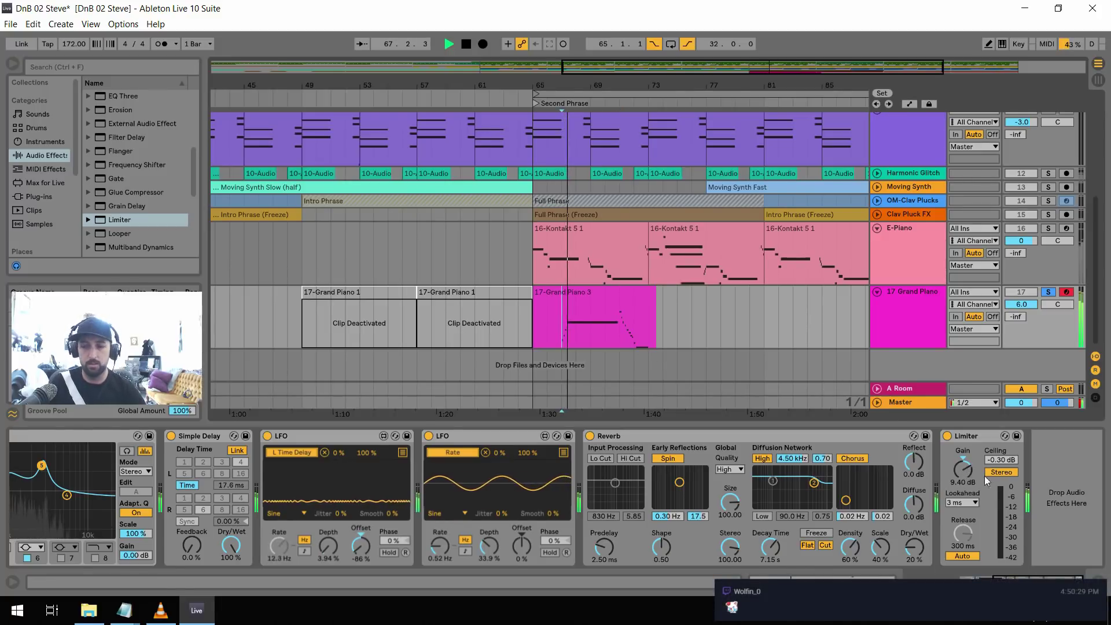
mouse_move(1022, 303)
mouse_down()
mouse_move(1021, 332)
mouse_move(1021, 289)
mouse_up()
key(space)
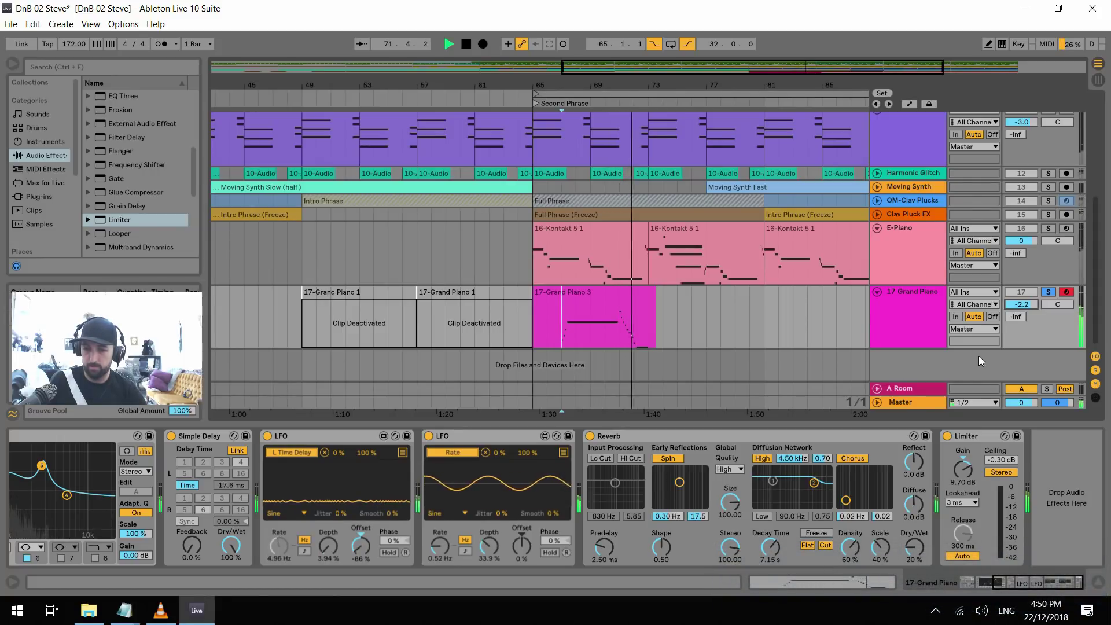
key(space)
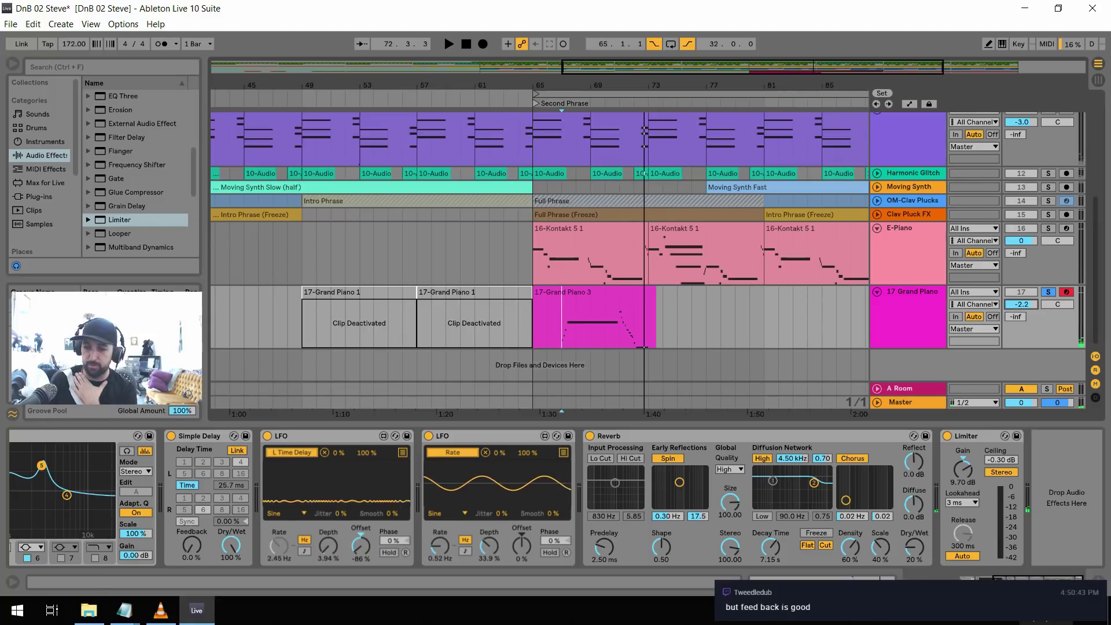
Group the Grand Piano device into an Instrument Rack at the start of the device chain
drag(1038, 581, 1006, 581)
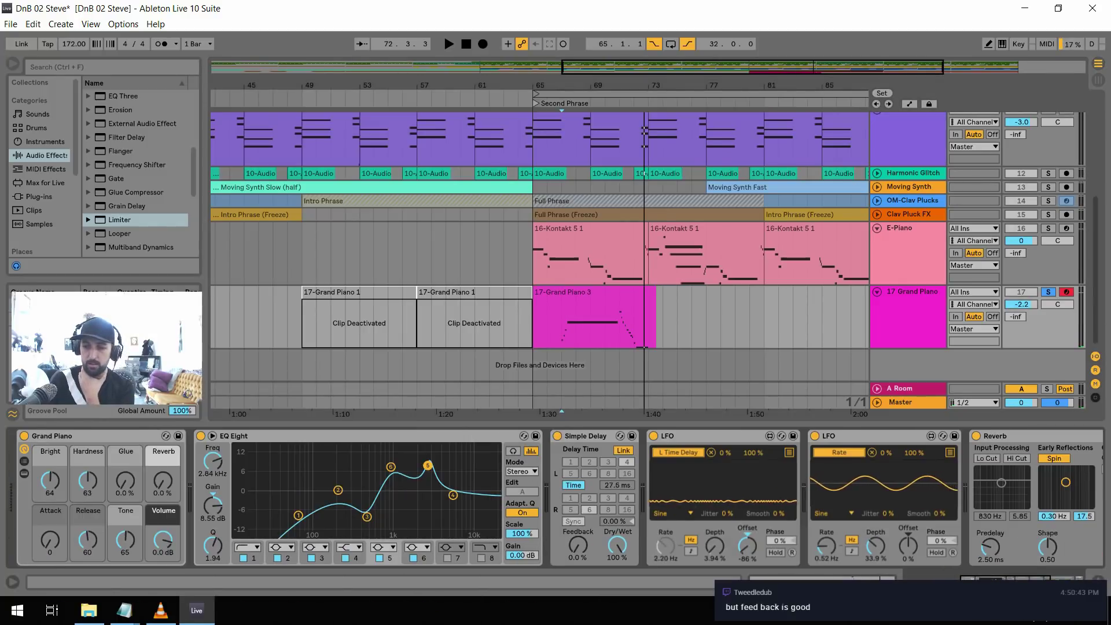
right_click(98, 438)
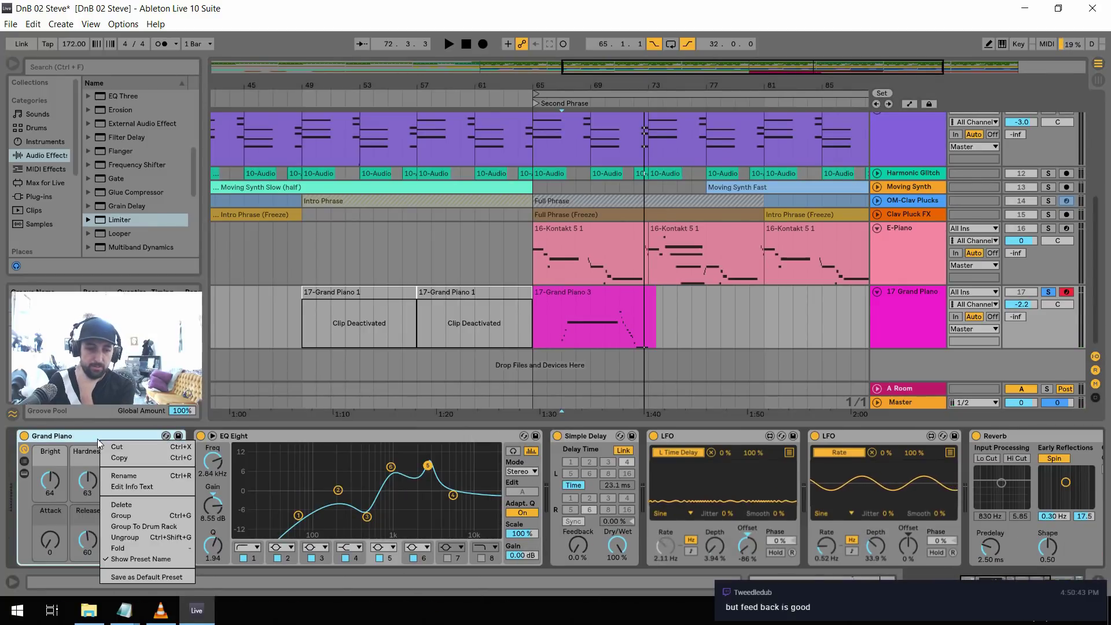
click(103, 500)
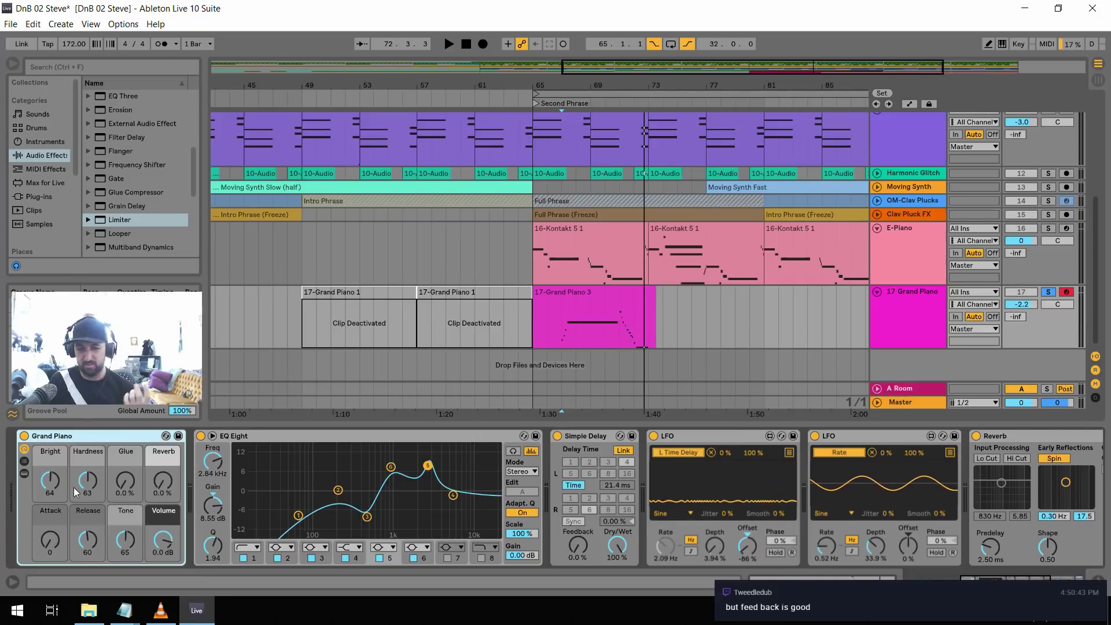
key(ctrl+g)
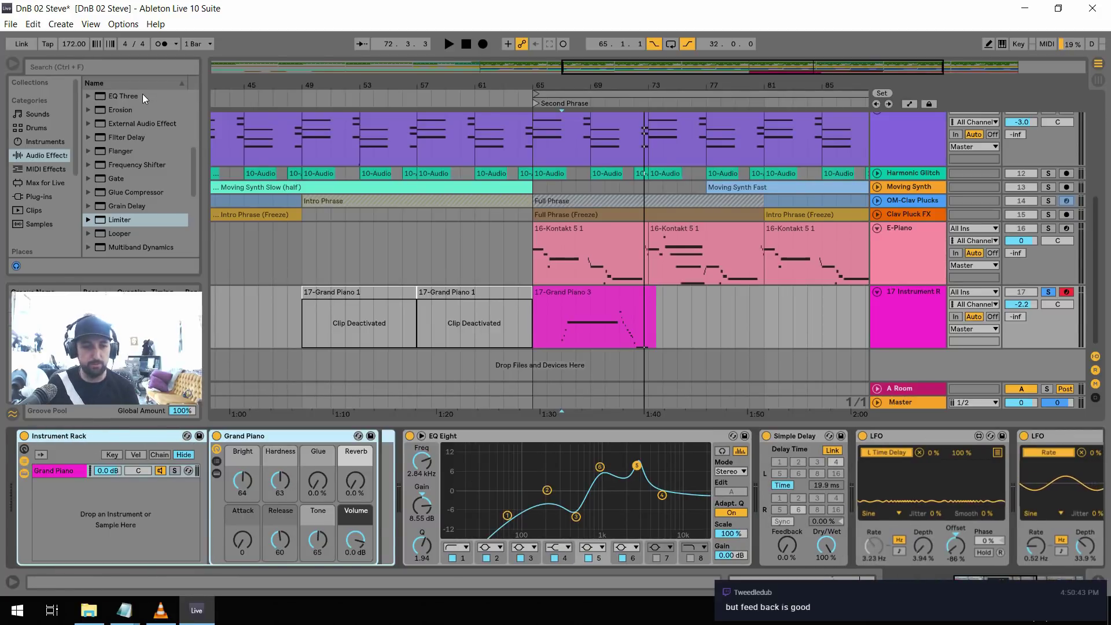
Add Operator as a second chain in the Instrument Rack and set its oscillator A waveform to Noise White
click(55, 142)
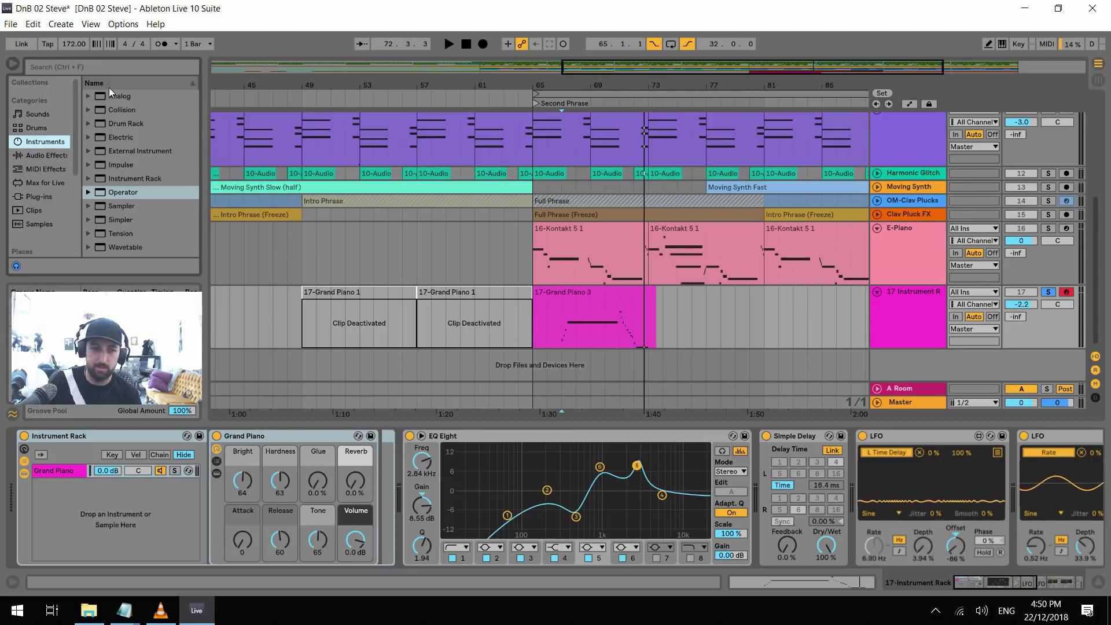
drag(131, 194, 61, 520)
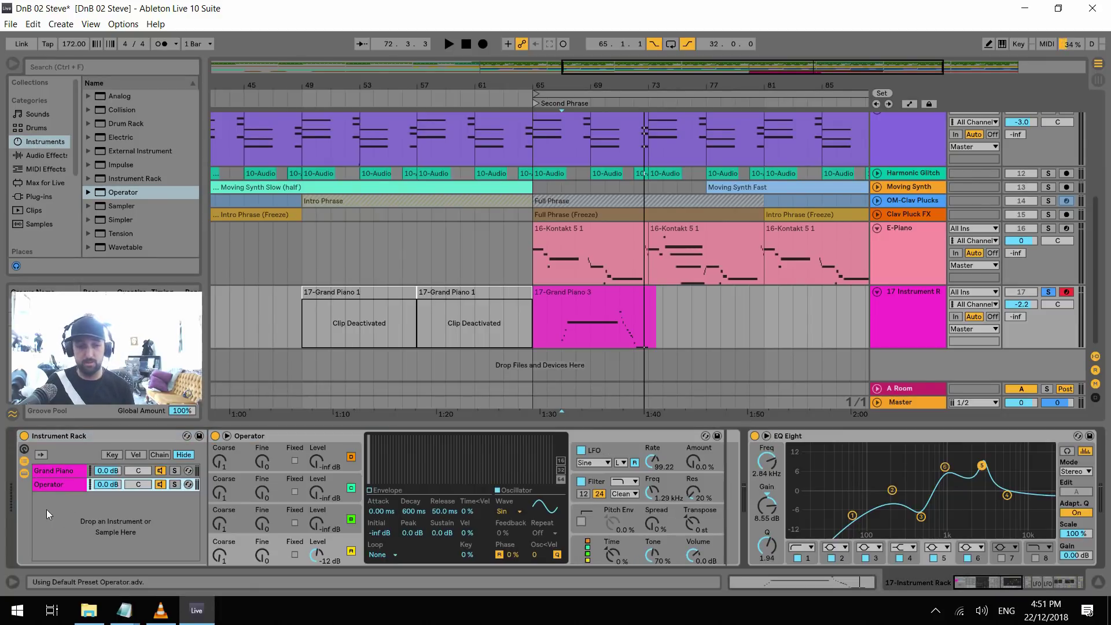
click(504, 511)
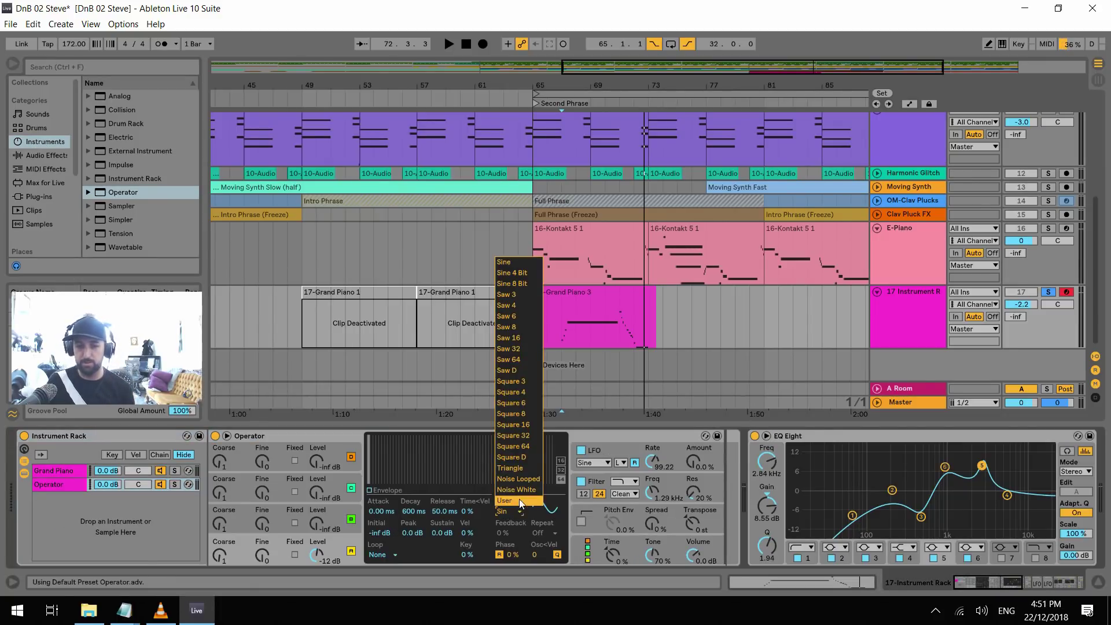
click(515, 490)
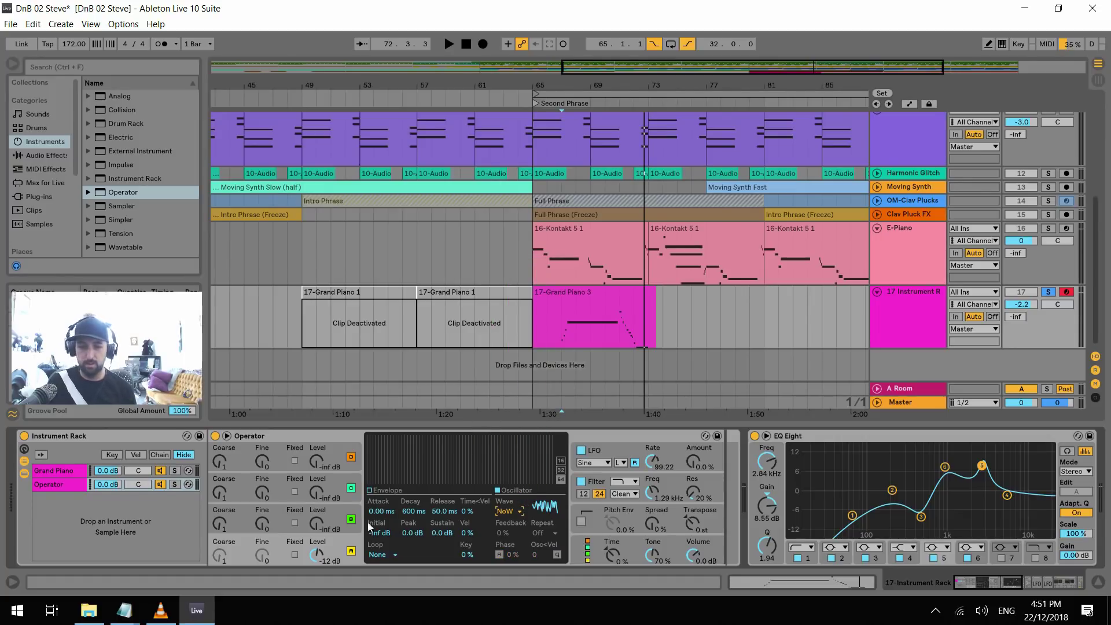
Lower the Operator chain's volume to -17.4 dB in the rack while auditioning it against the piano
drag(105, 485, 105, 509)
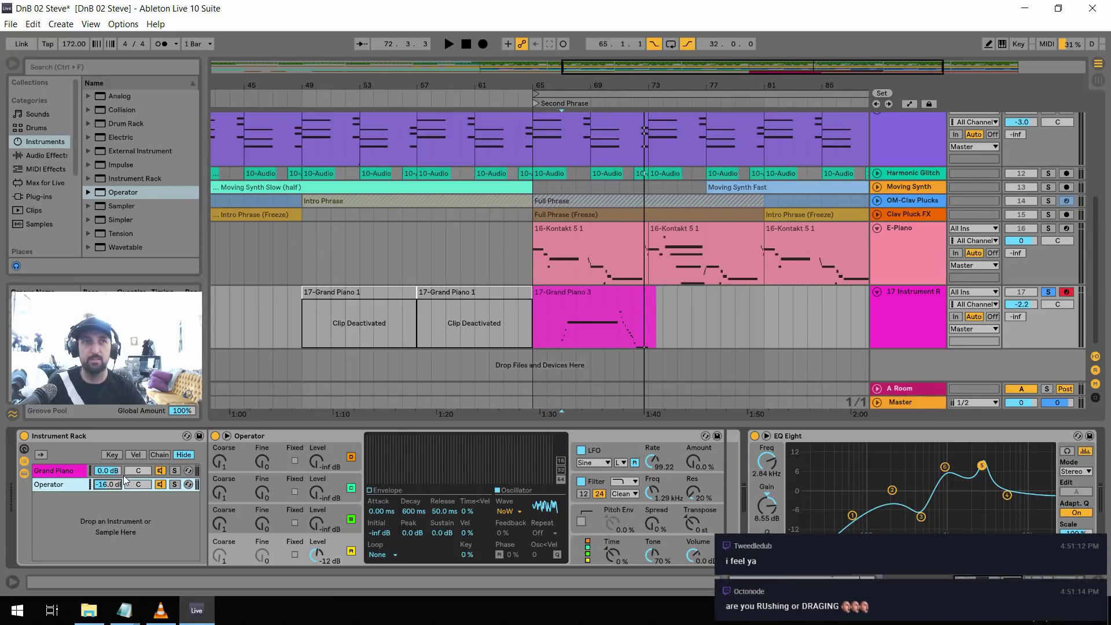
key(space)
key(space)
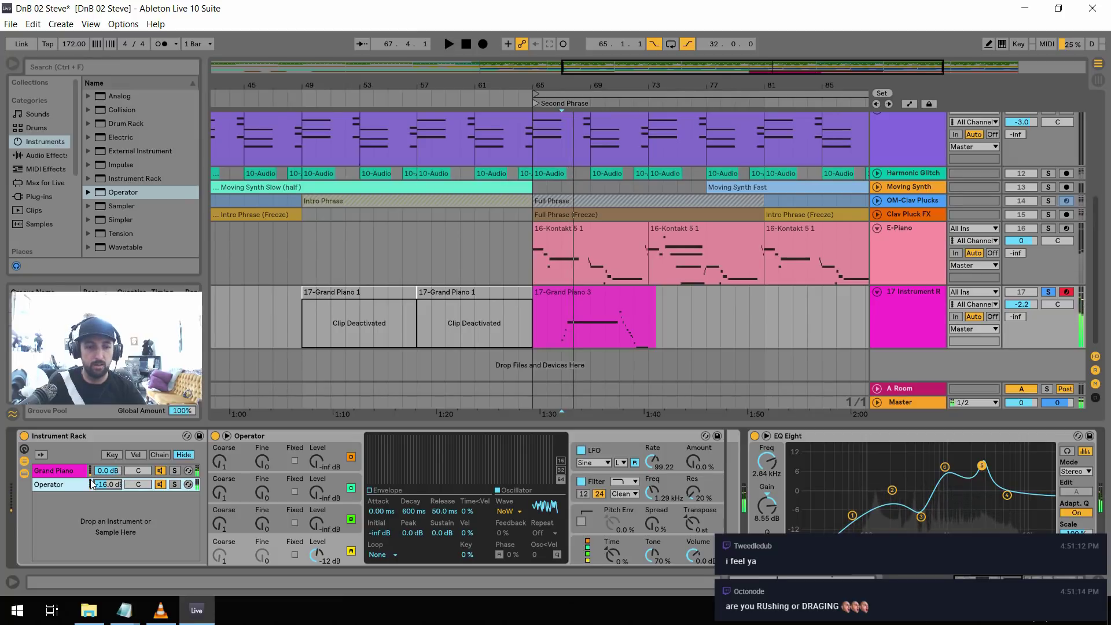
key(space)
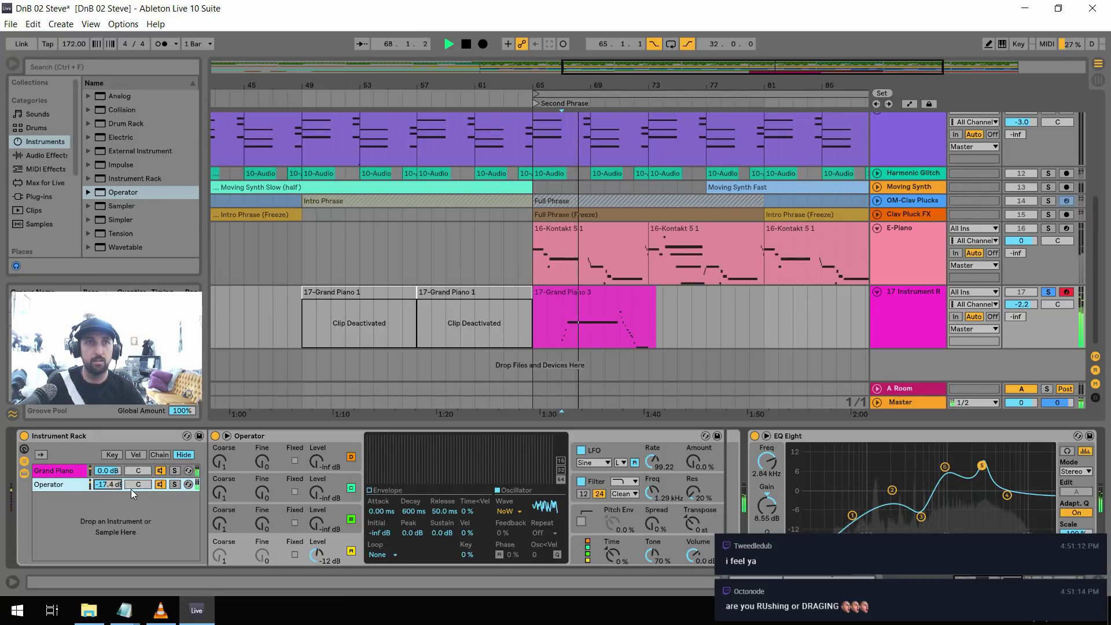
key(space)
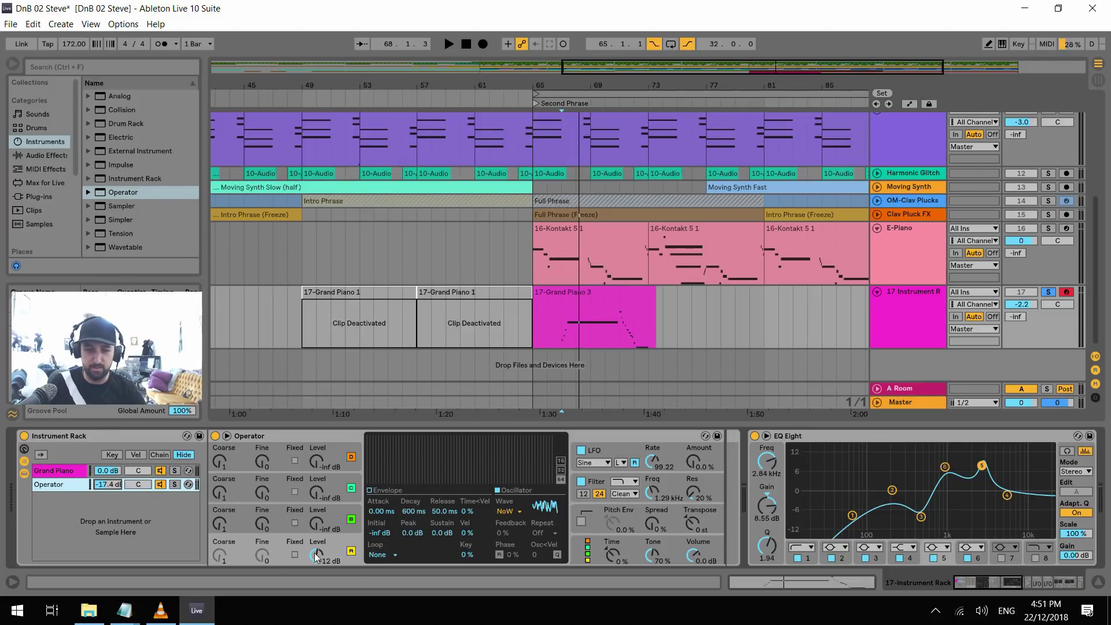
Set Operator's oscillator A level to -15 dB and its filter frequency to 474 Hz while listening
drag(316, 555, 316, 561)
key(space)
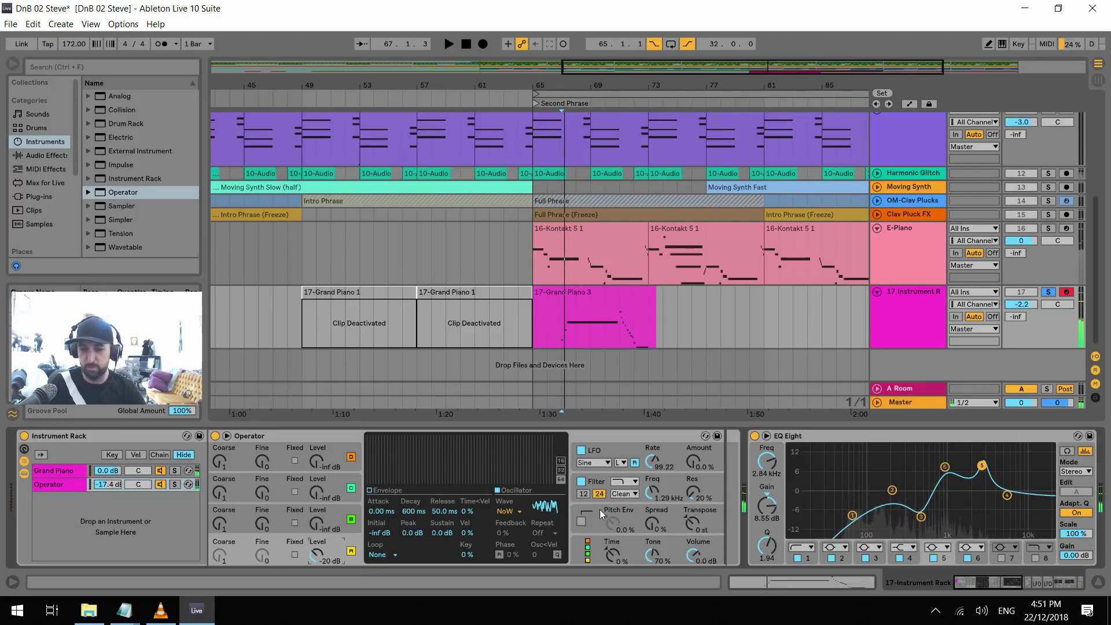
click(655, 489)
drag(652, 492, 652, 518)
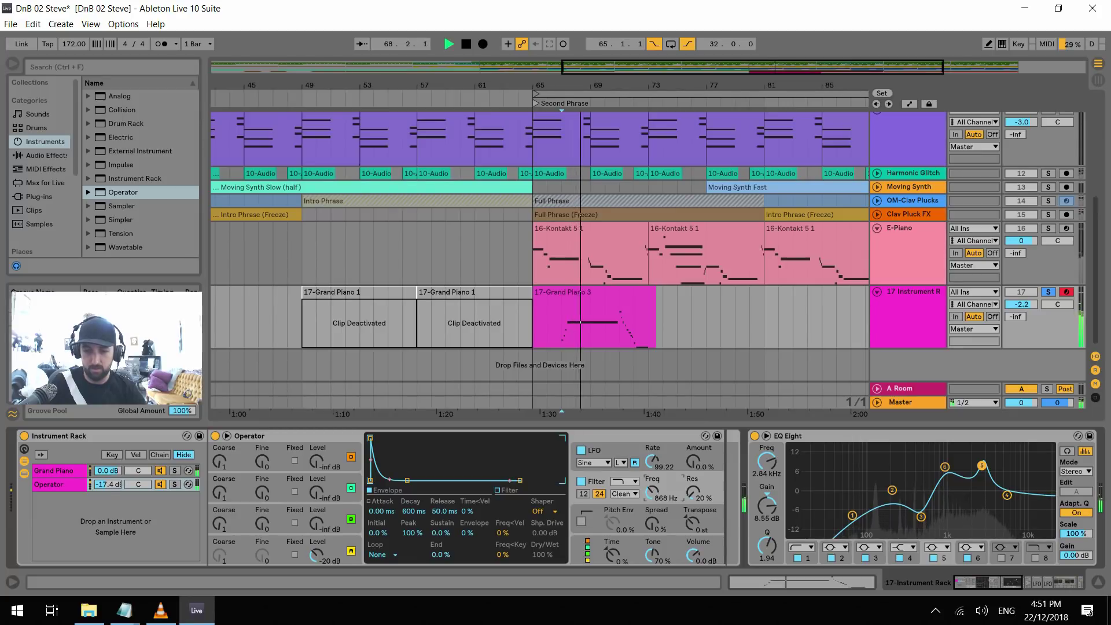
drag(316, 557, 316, 551)
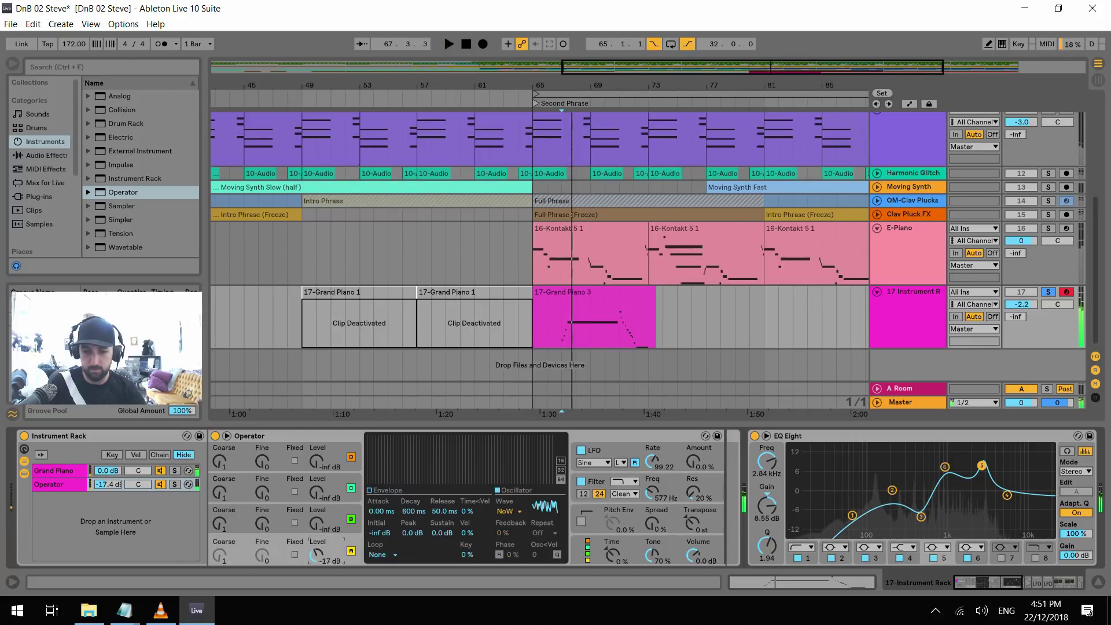
drag(657, 495, 658, 502)
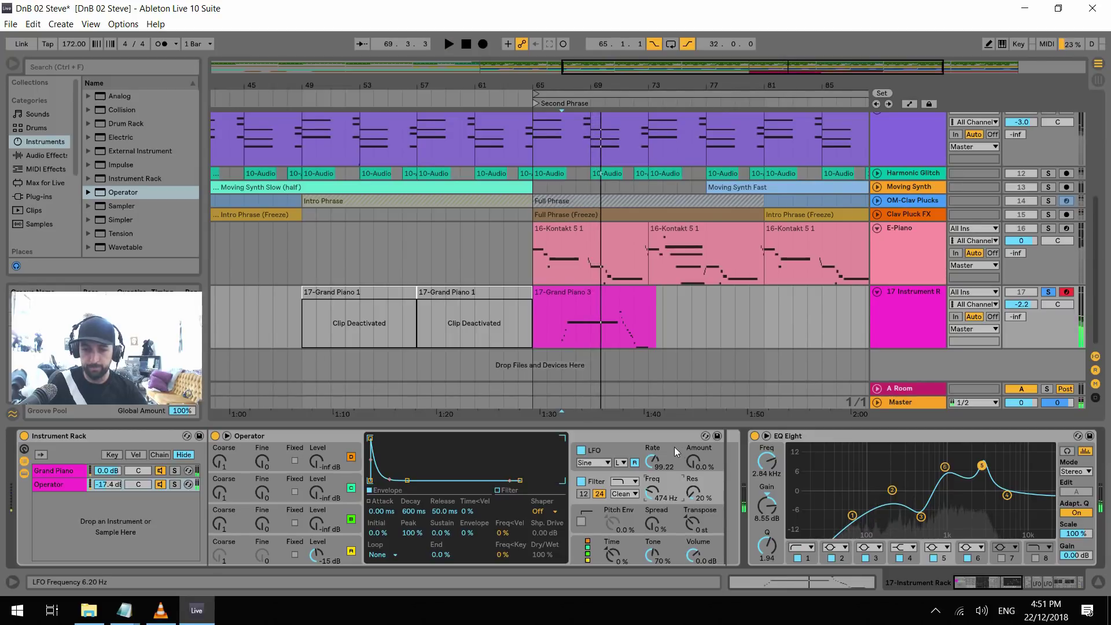
Set Operator's LFO rate to 37.29 and amount to 38%, and assign destination B to Filter Freq
key(space)
click(675, 447)
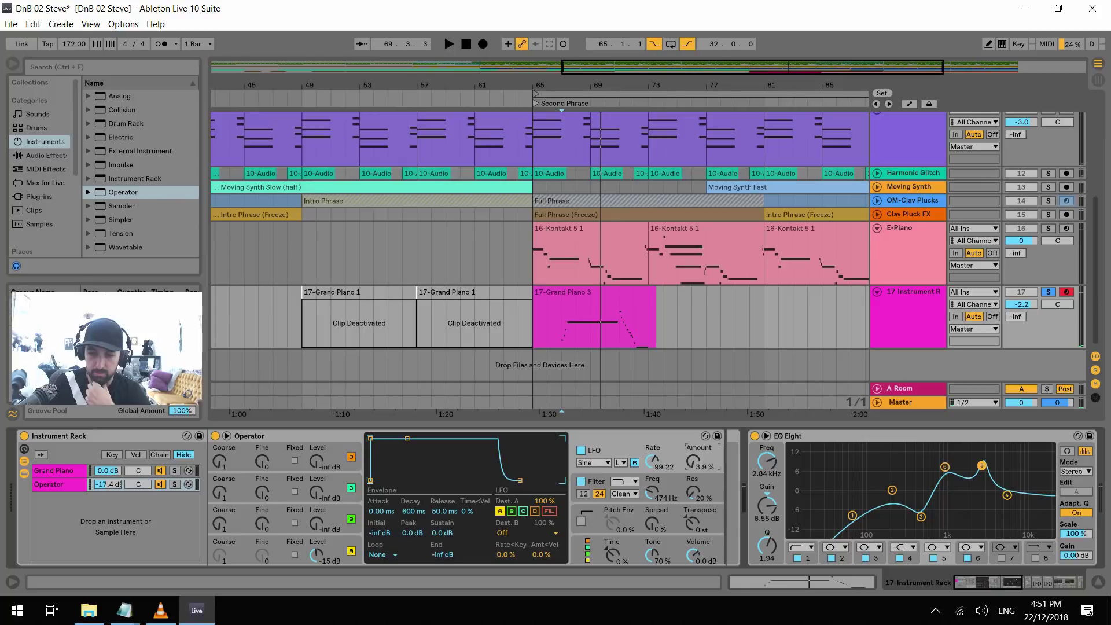
drag(668, 452, 668, 457)
key(space)
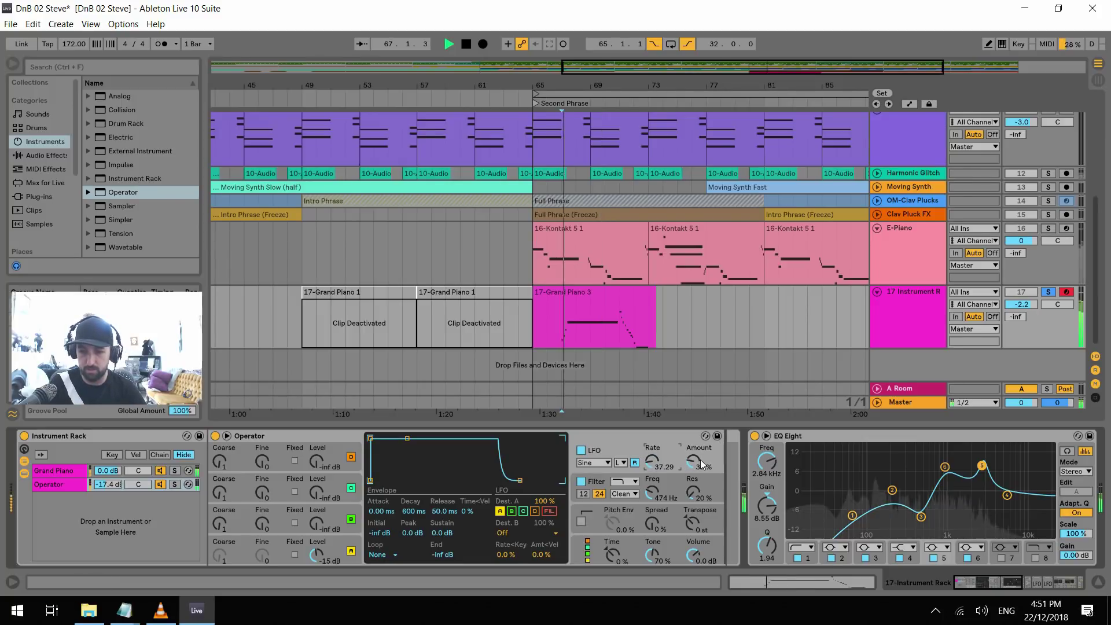
click(515, 533)
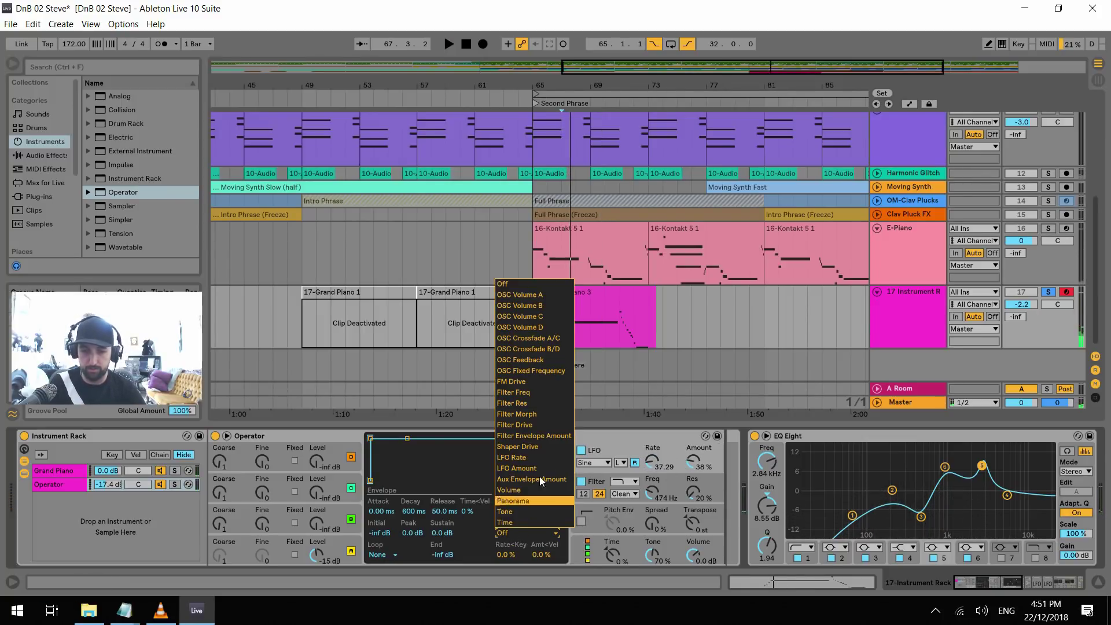
click(539, 390)
Check the mod wheel's modulation destinations in Operator's global settings, leaving connection A set to Off
click(591, 564)
click(425, 530)
click(425, 530)
click(434, 526)
click(412, 277)
Raise Operator's filter frequency to 1.18 kHz, and turn off LFO retrigger with the rate at 30.76 and amount at 28%
key(space)
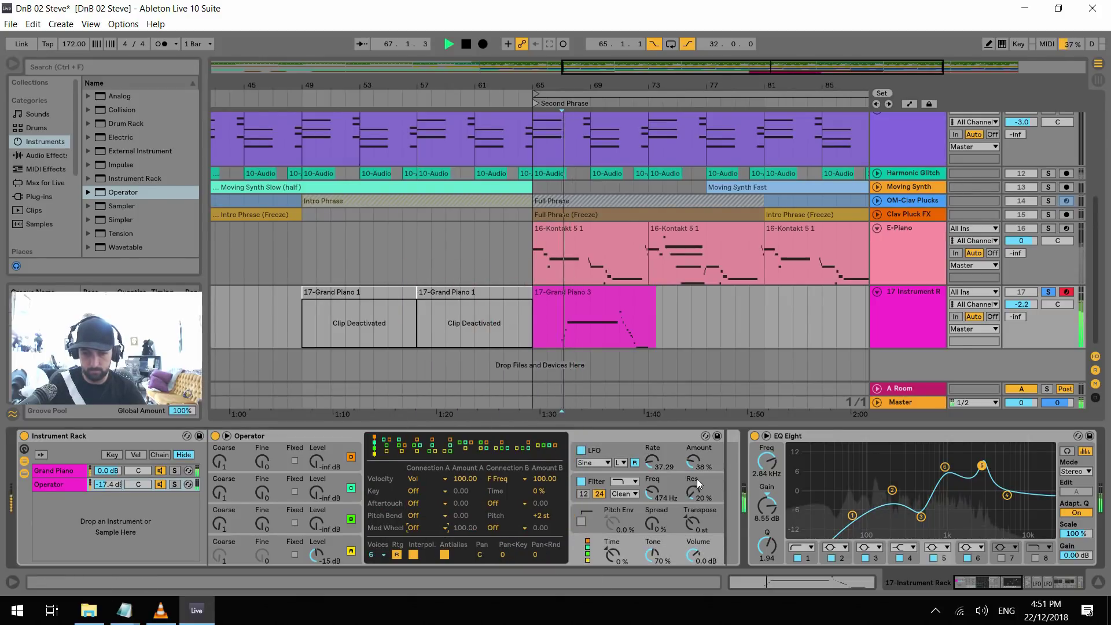
drag(652, 493, 652, 481)
key(space)
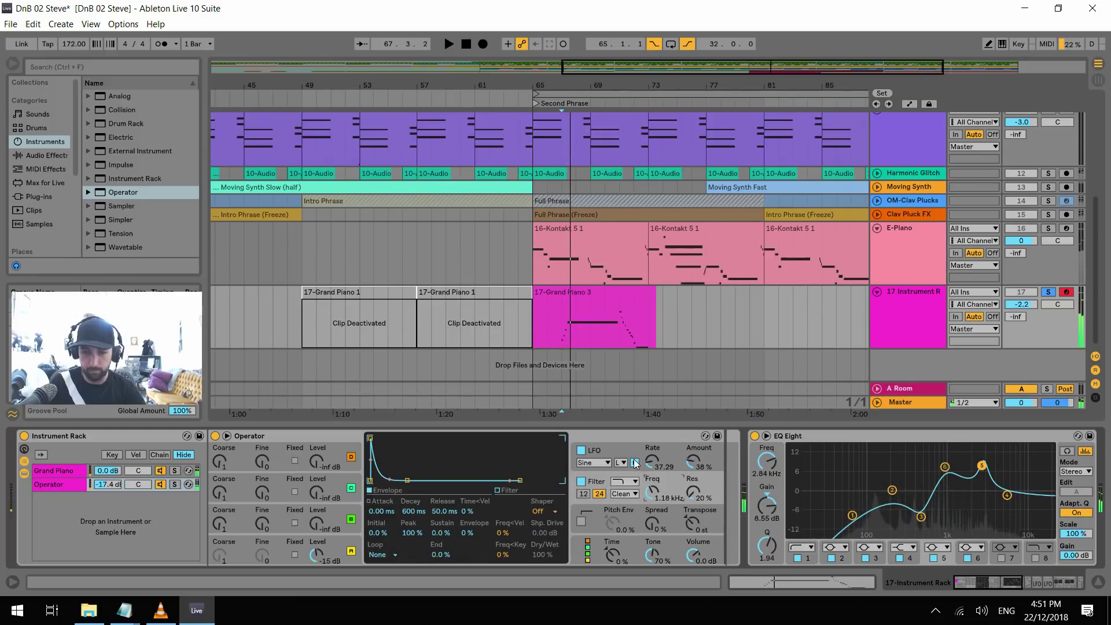
click(635, 463)
key(space)
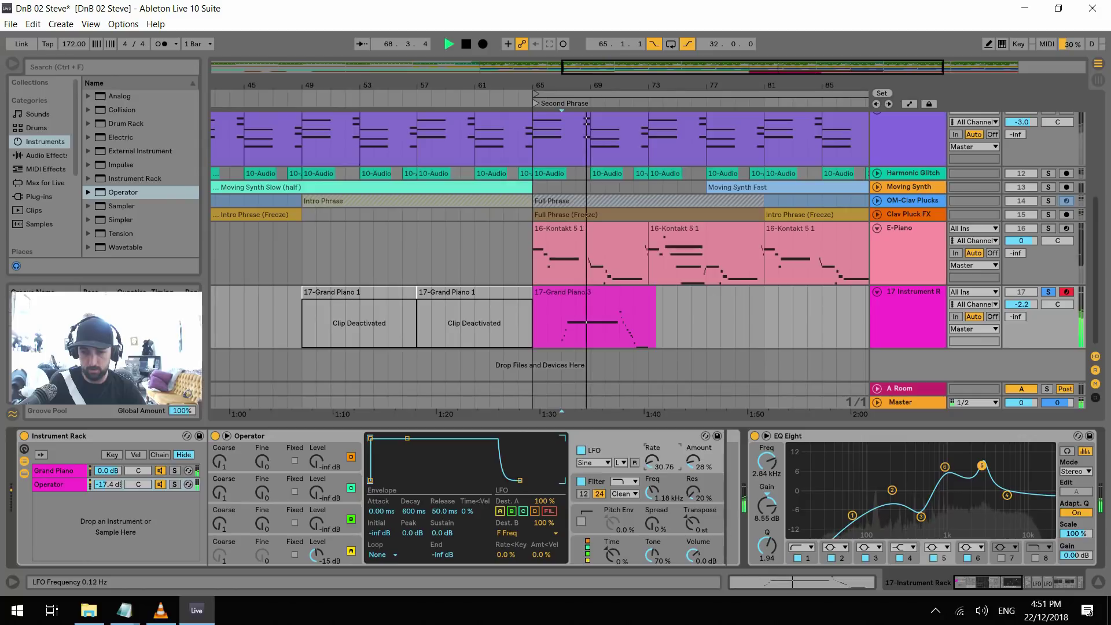
Reduce Operator's LFO rate to 28.77 and amount to 9.5%, and lower the filter frequency to 639 Hz while listening
key(space)
key(space)
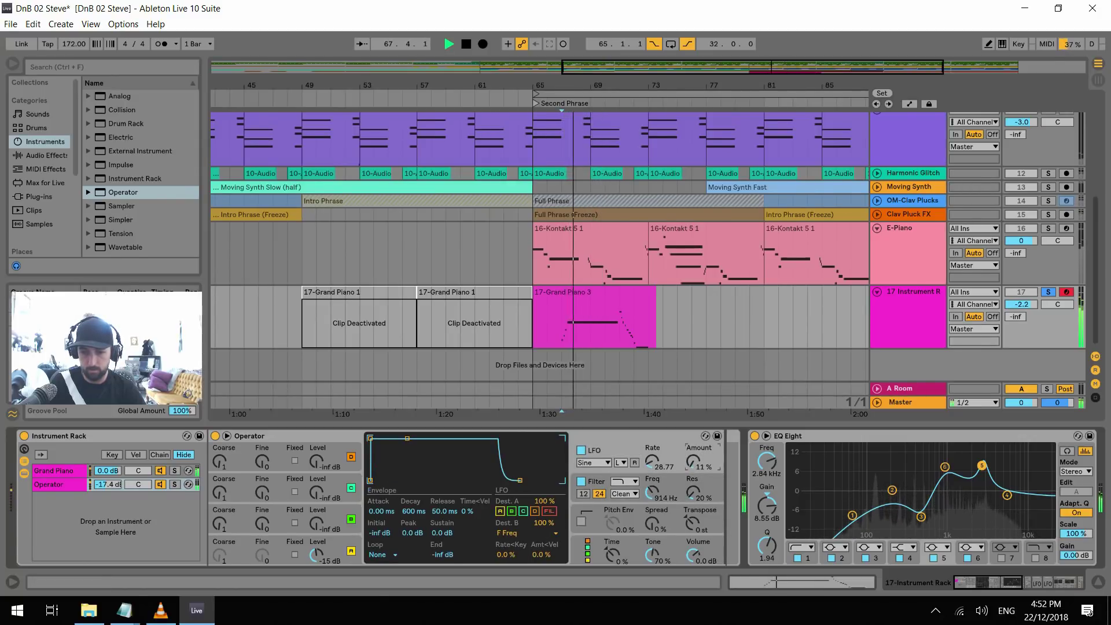
click(653, 491)
key(space)
key(space)
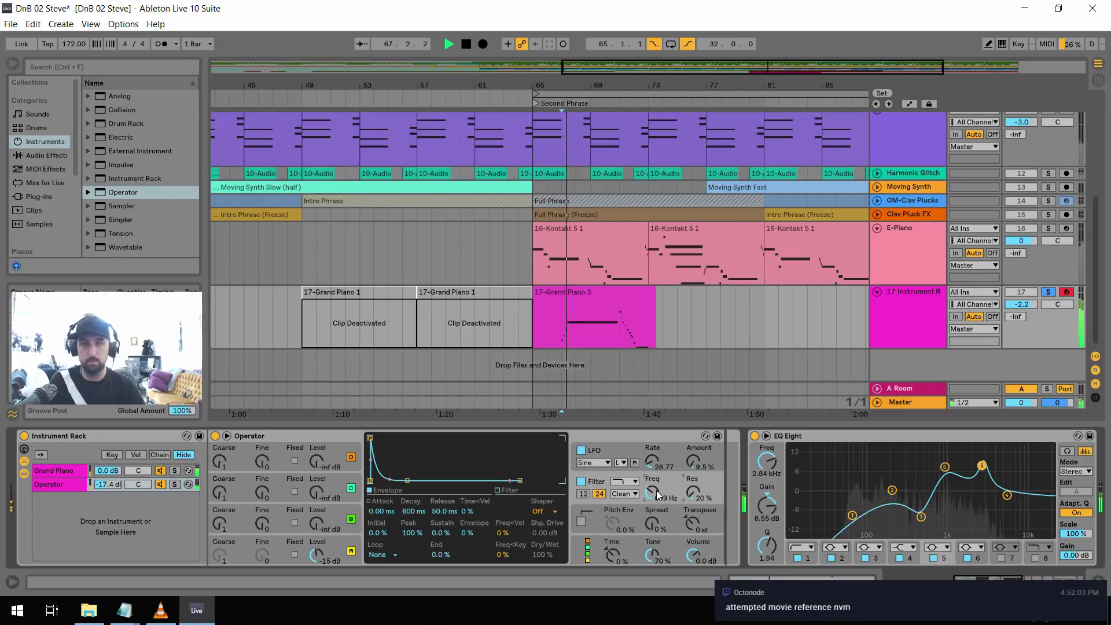
key(space)
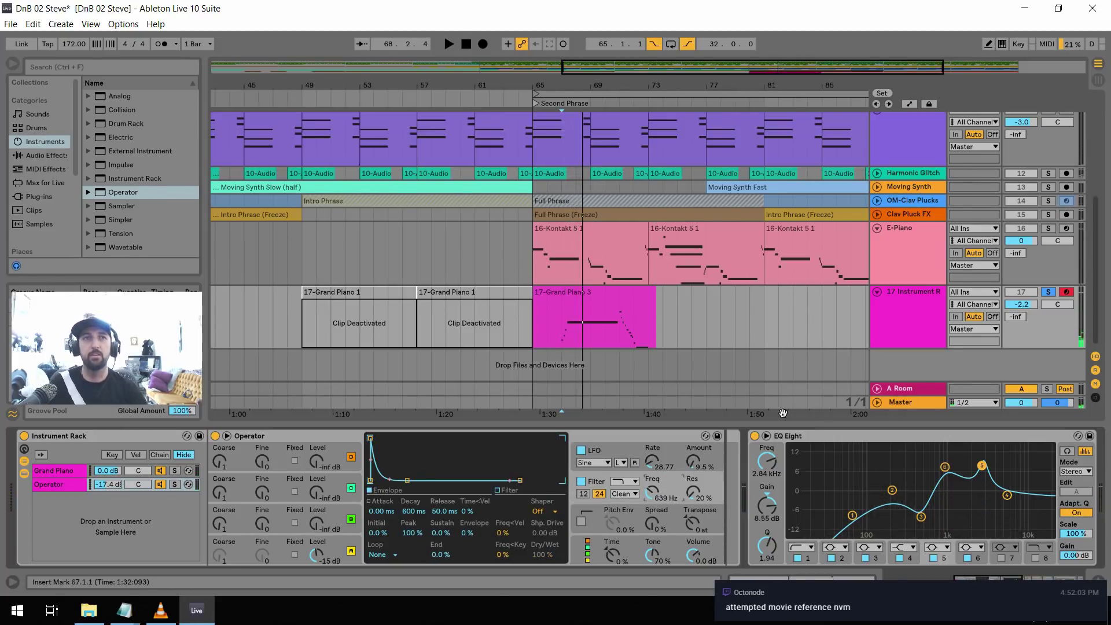
Audition the layered clip from bar 67 and set Operator's LFO rate to 32.25 and amount to 8.6%
key(space)
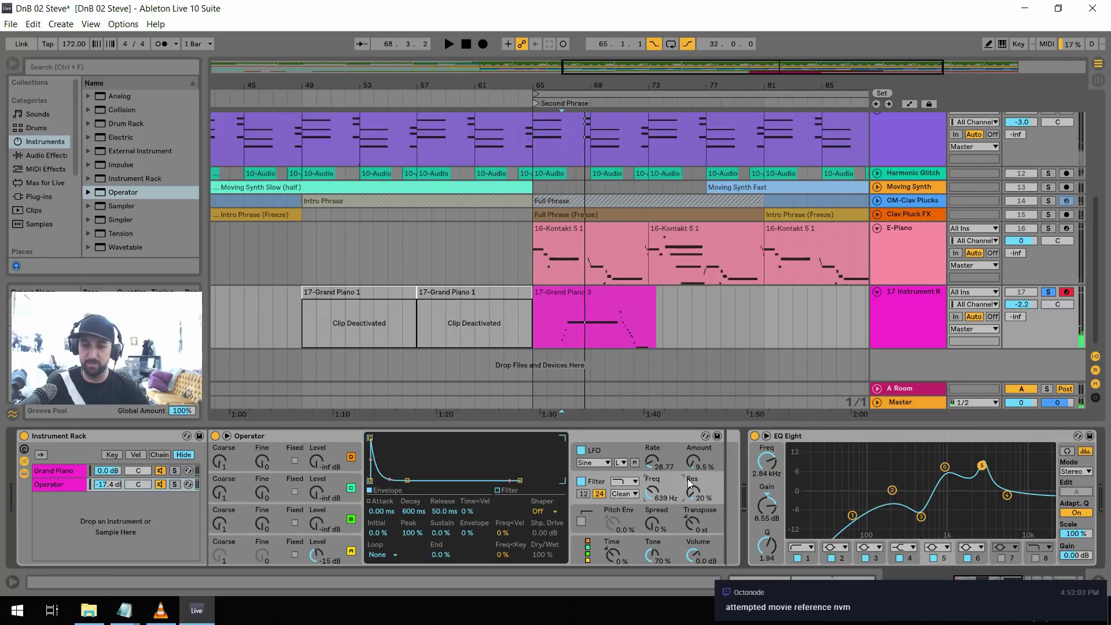
key(space)
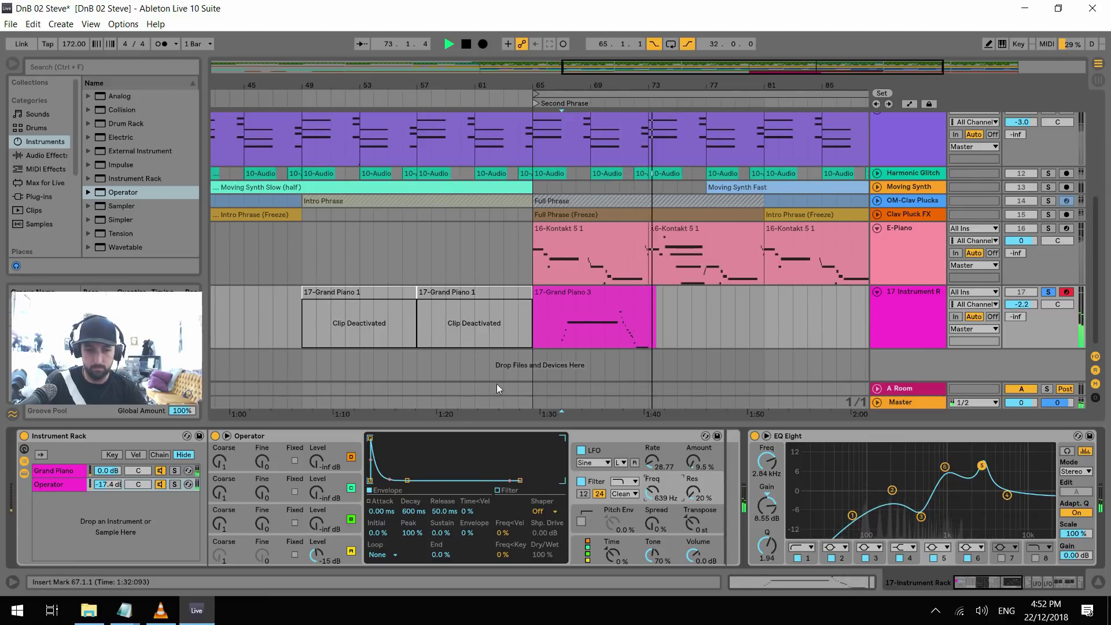
key(space)
key(space)
drag(653, 461, 678, 470)
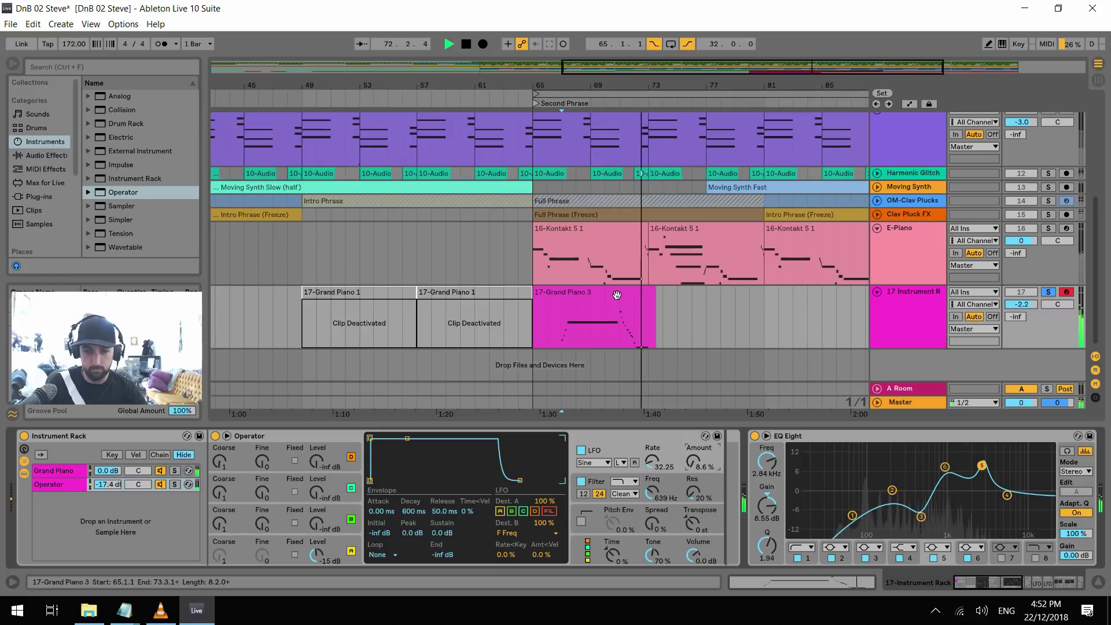
key(space)
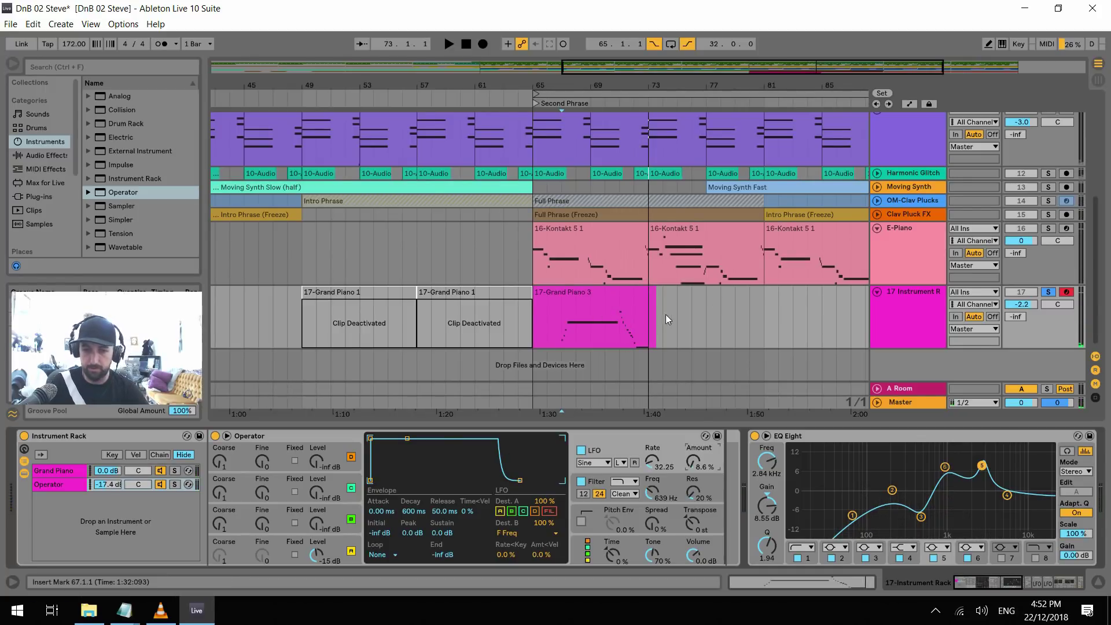
Play the Grand Piano clip from about bar 71 and solo the Operator chain in the rack
click(618, 328)
key(space)
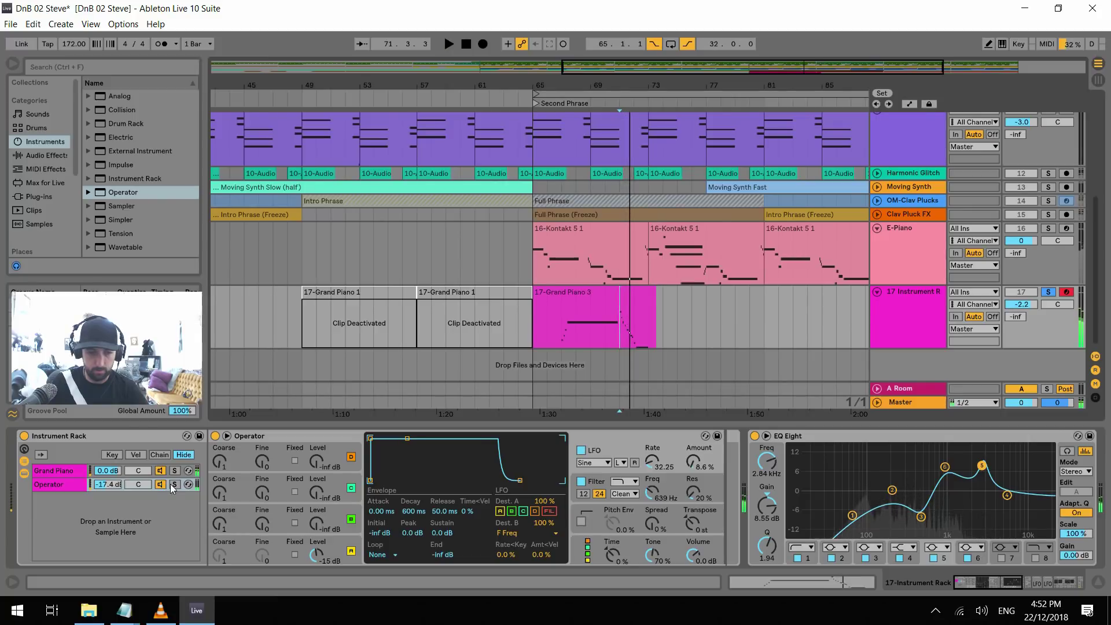
click(174, 485)
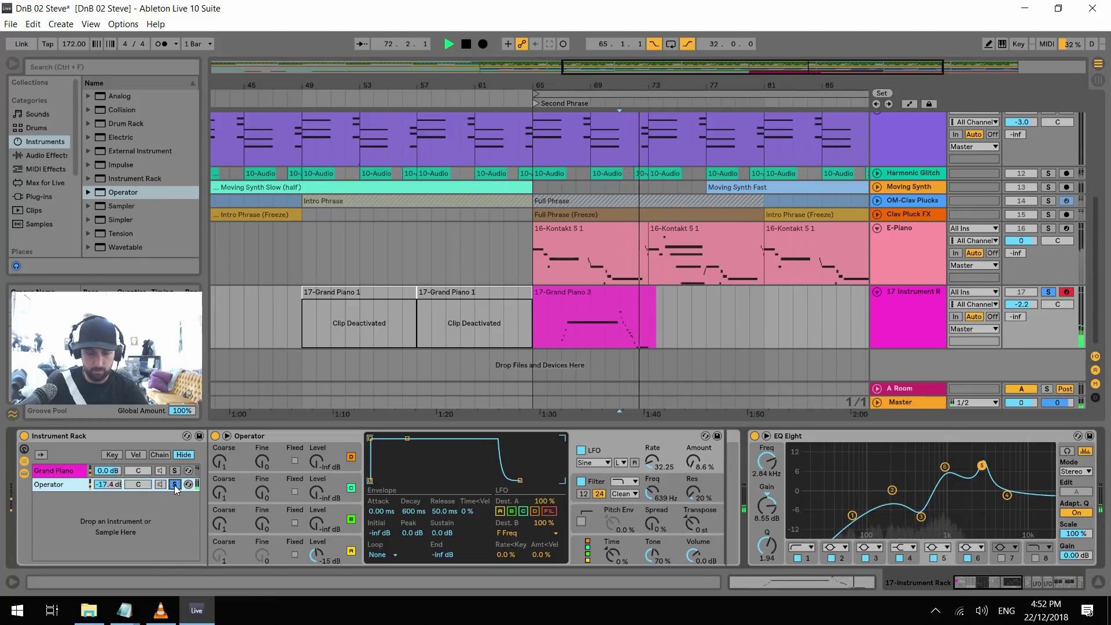
Unsolo the Operator chain and reset Operator's velocity amounts for volume and filter frequency to 0
click(174, 485)
key(space)
key(space)
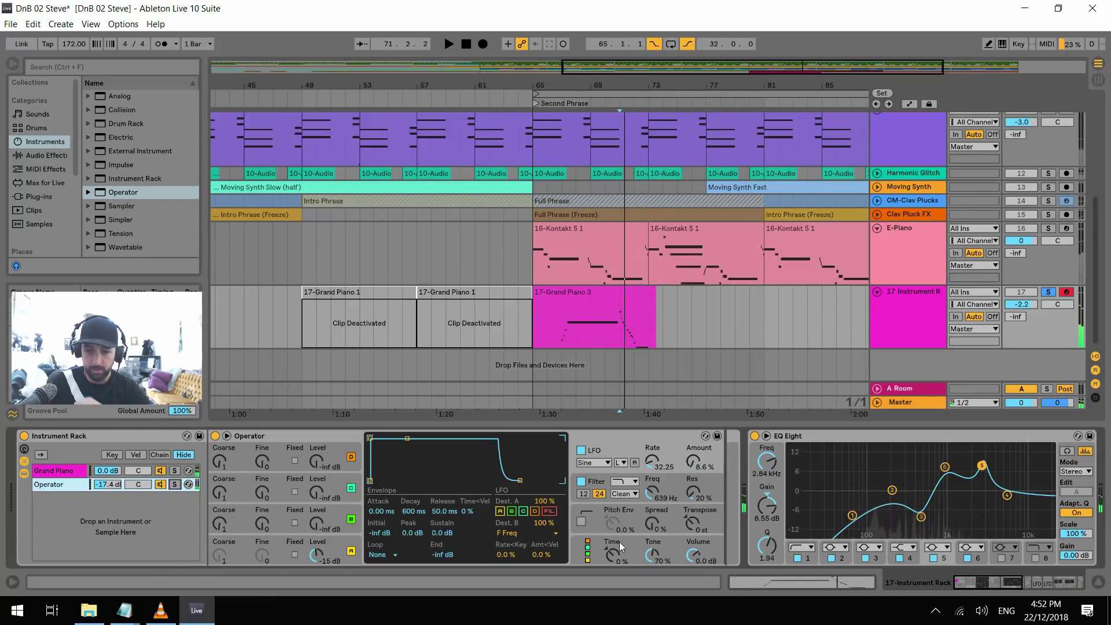
click(619, 541)
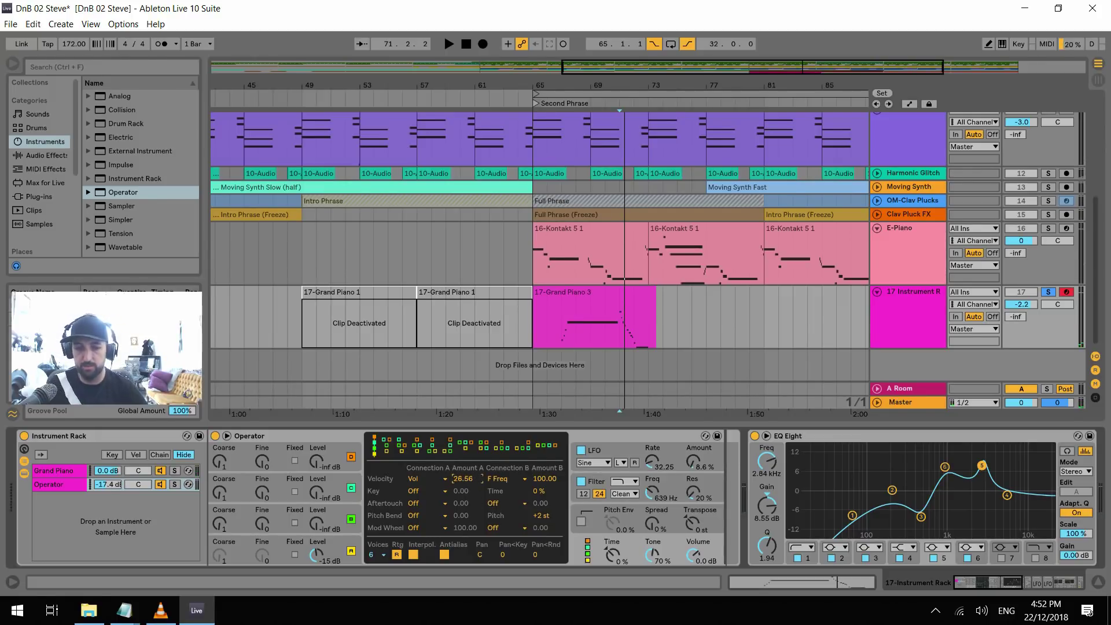
key(space)
drag(468, 480, 436, 474)
key(Delete)
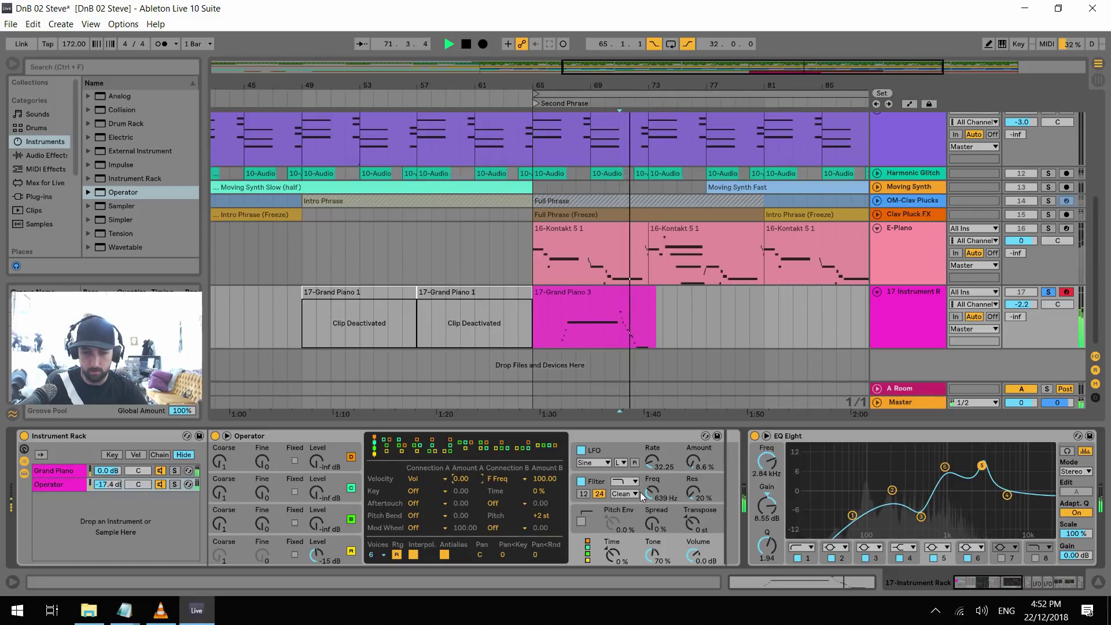
click(548, 478)
key(Delete)
key(space)
Compare Operator's sound with the filter off and on, and raise the filter frequency to 3.04 kHz while playing from bar 67
click(581, 481)
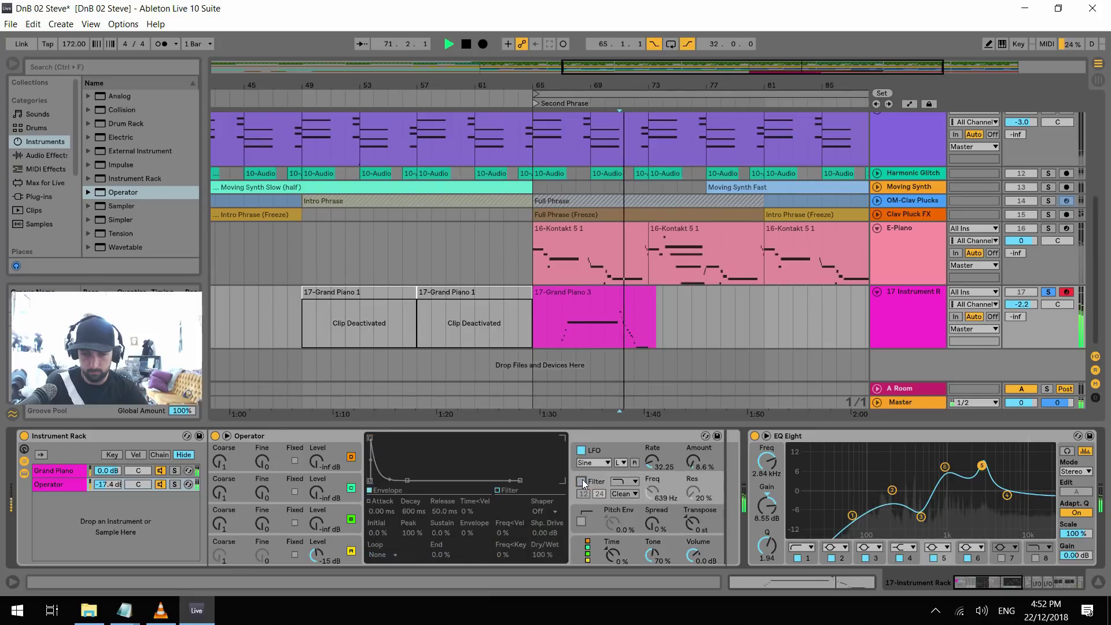
click(581, 482)
key(space)
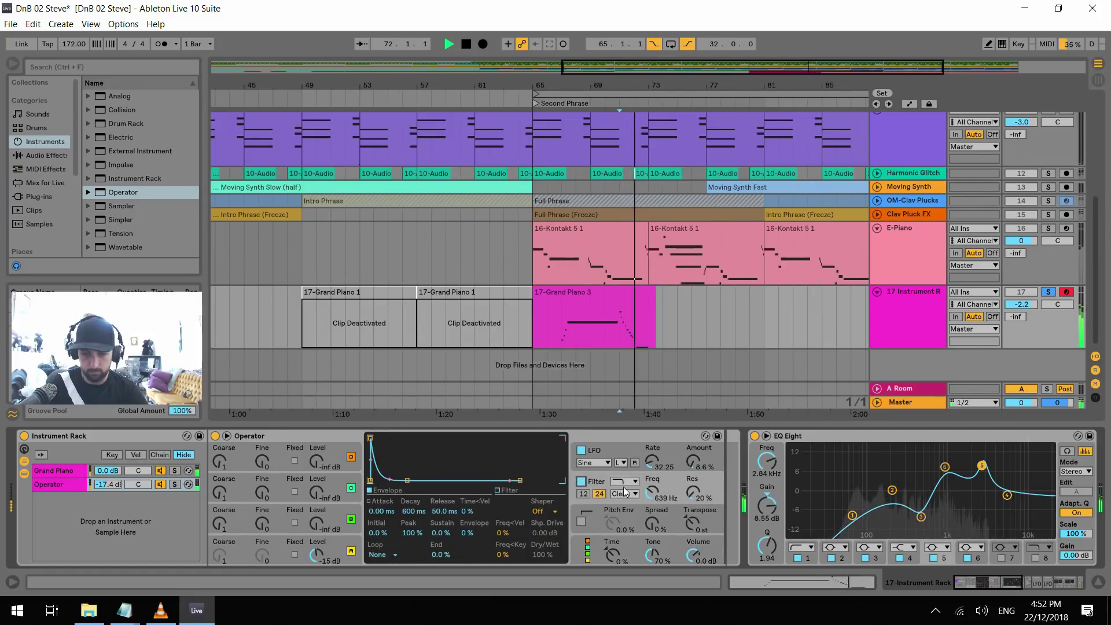
key(space)
click(561, 340)
key(space)
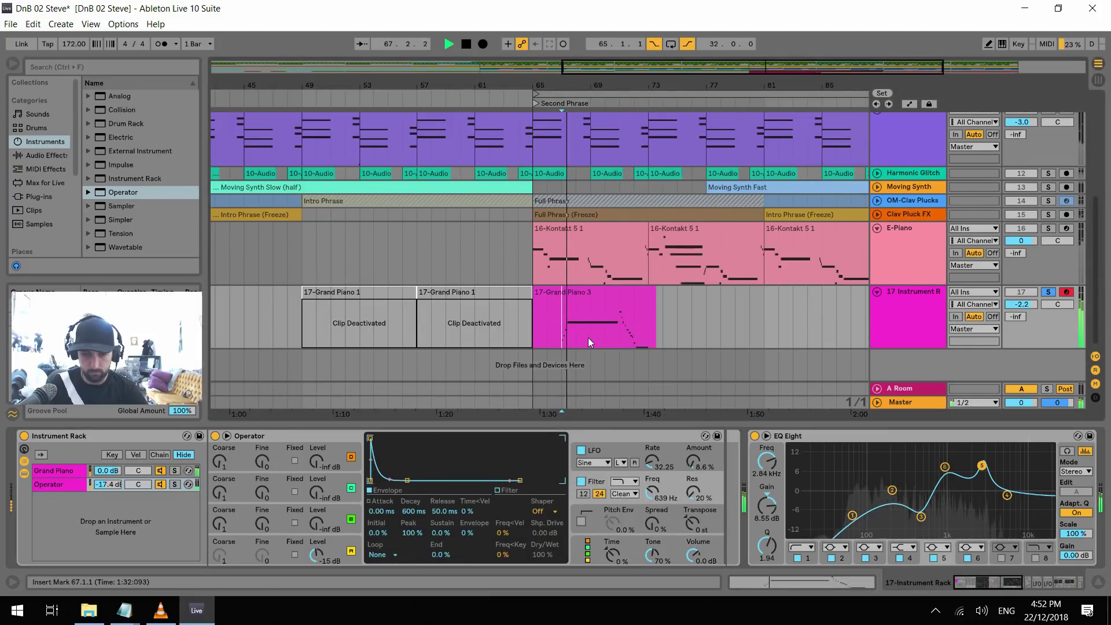
key(space)
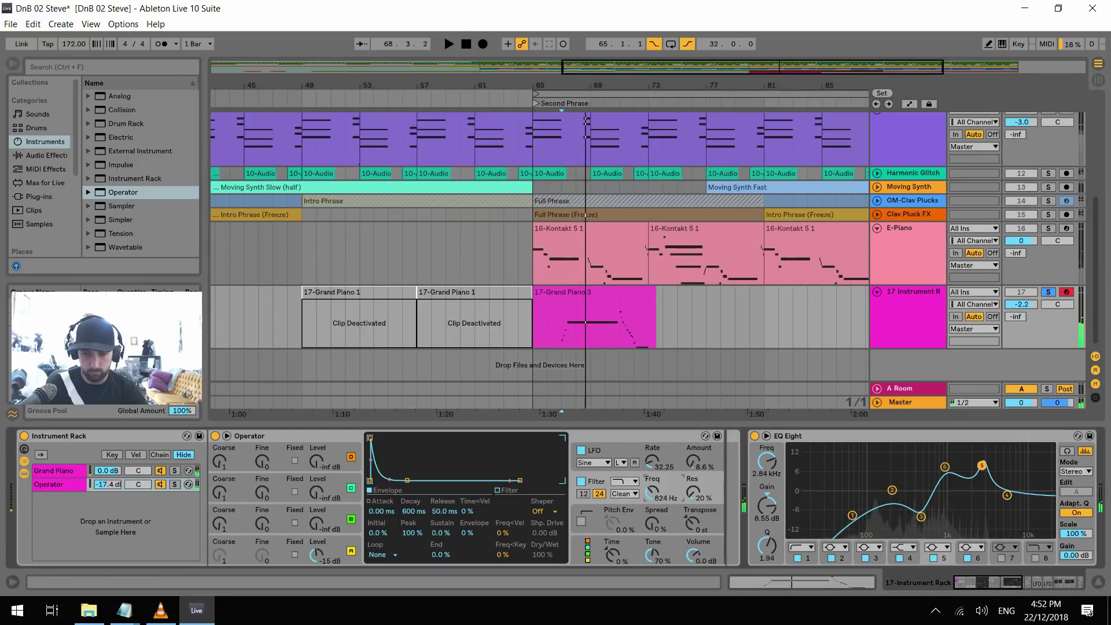
key(space)
drag(654, 494, 640, 490)
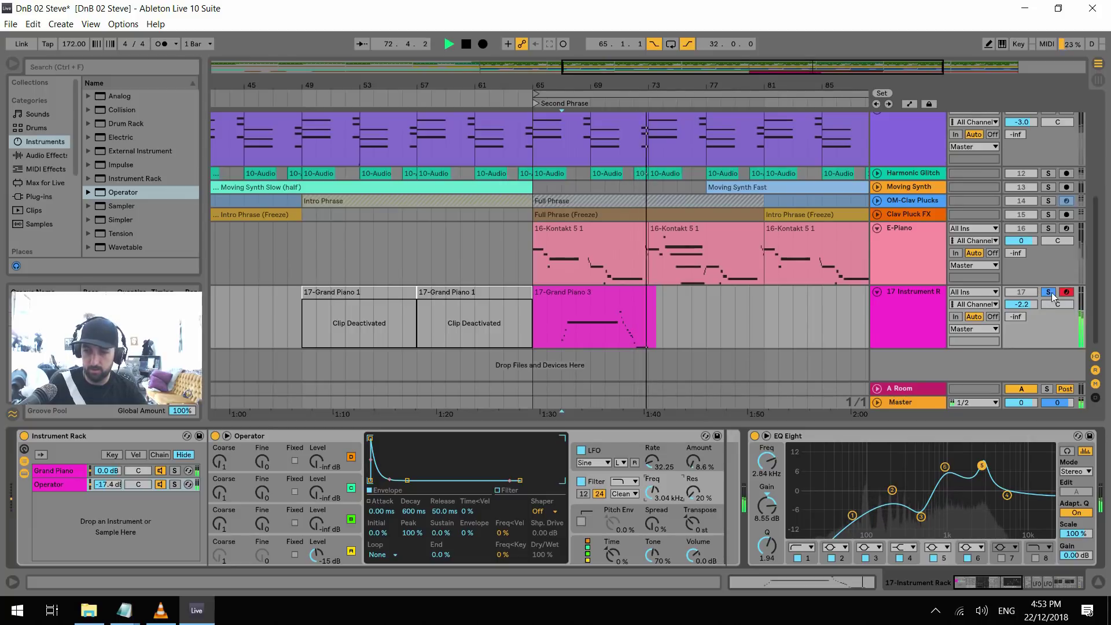
Lengthen the release of Operator's noise oscillator envelope to 206 ms while listening
key(space)
click(300, 549)
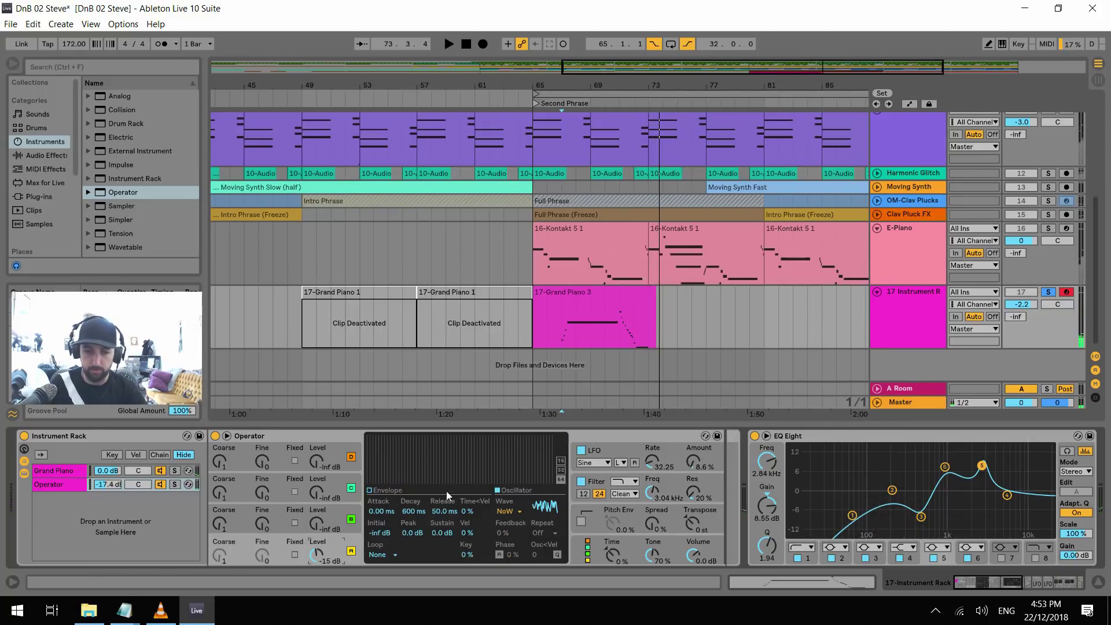
click(405, 498)
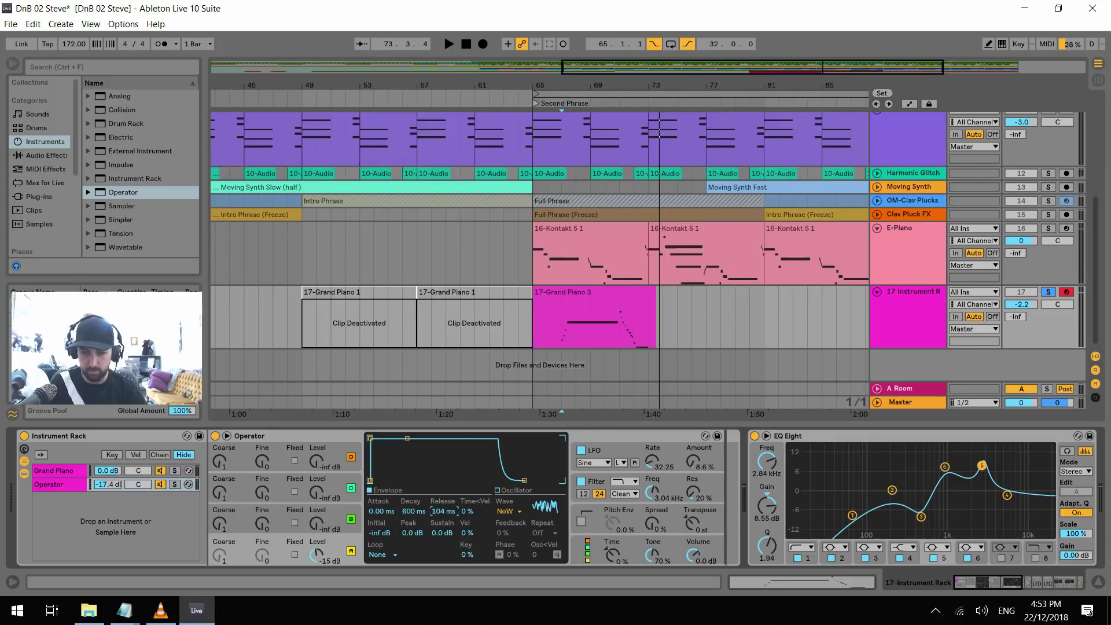
key(space)
drag(444, 511, 444, 492)
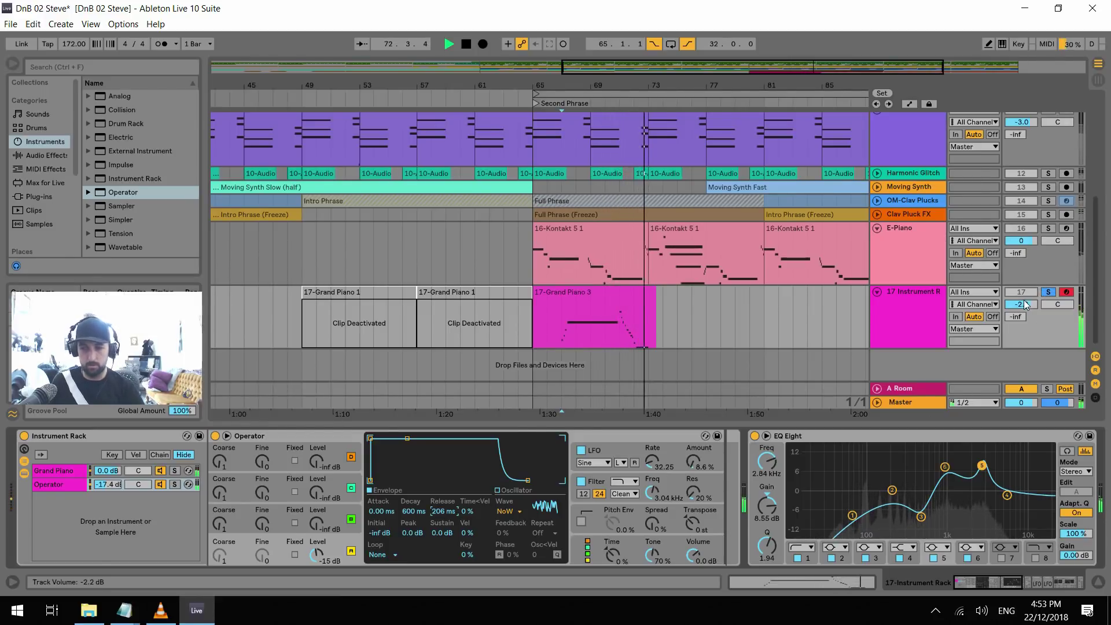
Unsolo the Instrument Rack track and balance its volume at -3.3 dB against the full mix from bar 65
key(space)
click(1048, 292)
click(562, 319)
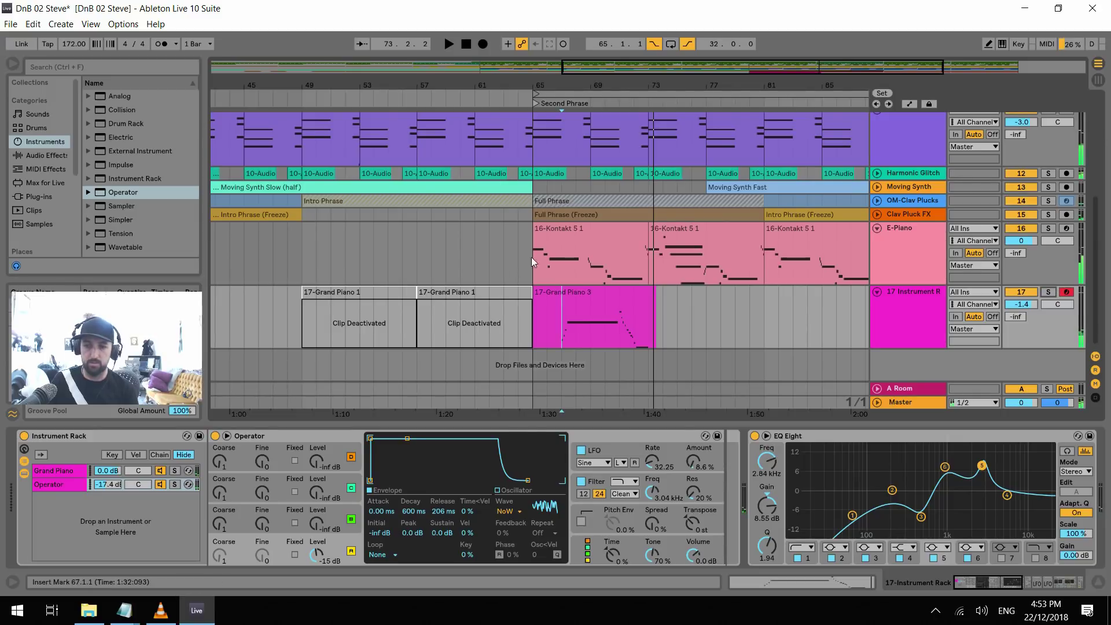
click(533, 265)
key(space)
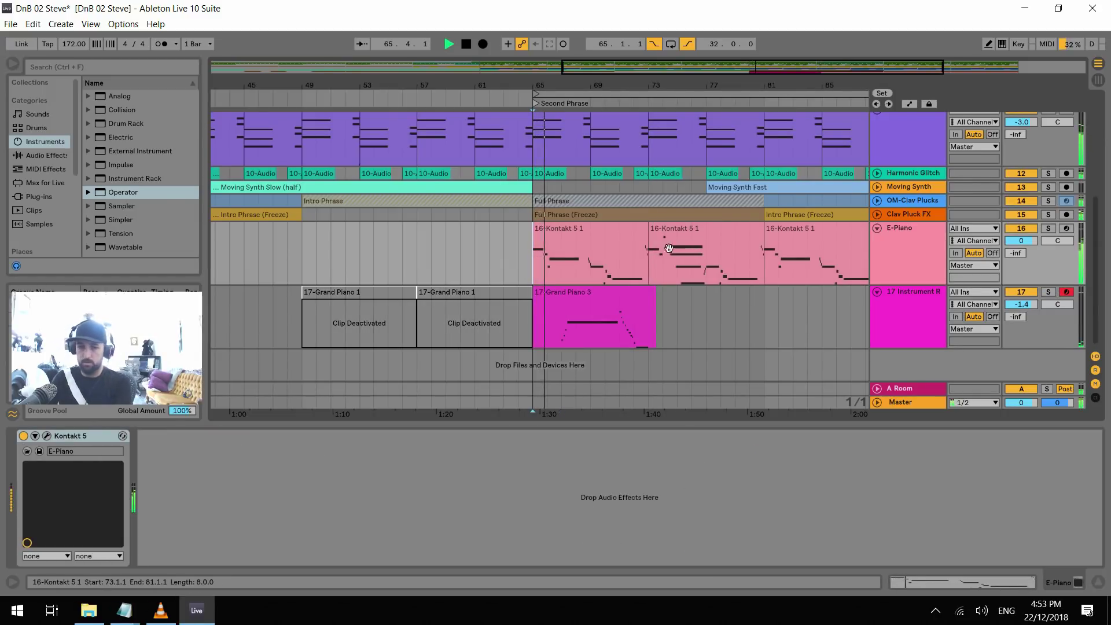
drag(1021, 304, 1018, 300)
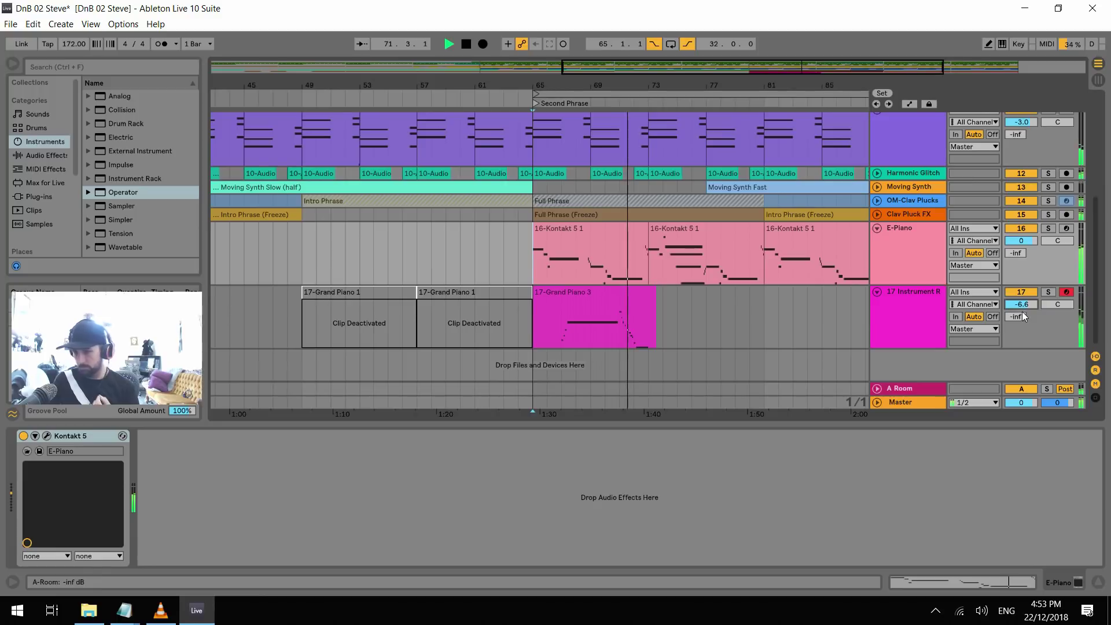
drag(1019, 312, 1019, 311)
key(space)
key(space)
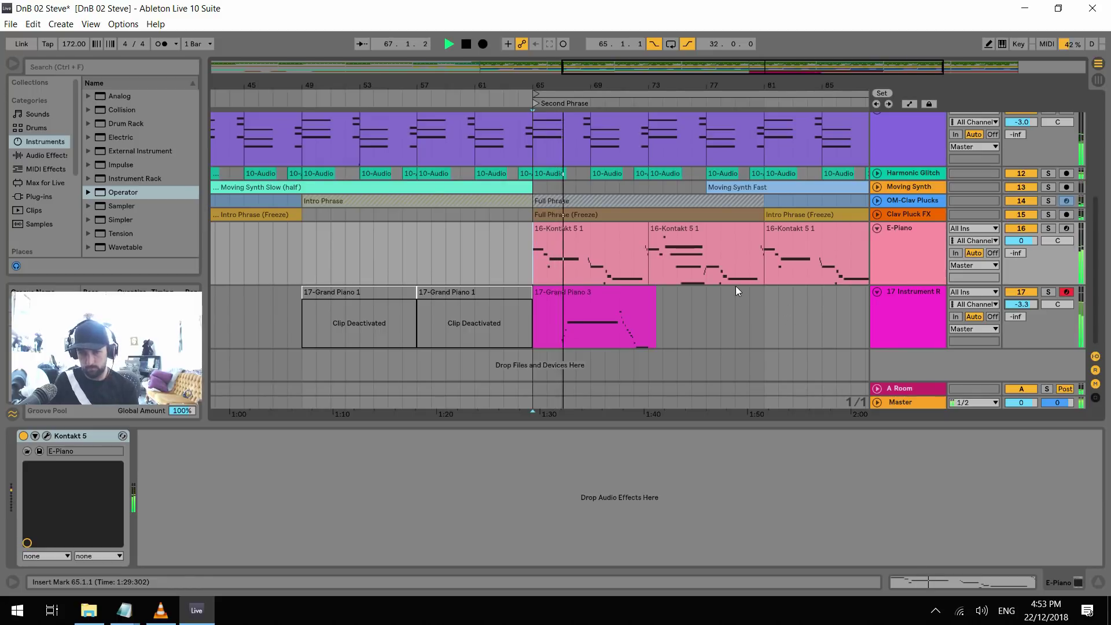
Transpose all notes of the 17-Grand Piano 3 clip up an octave and lower the track volume to -5.6 dB
double_click(631, 290)
key(ctrl+a)
key(shift+Up)
key(space)
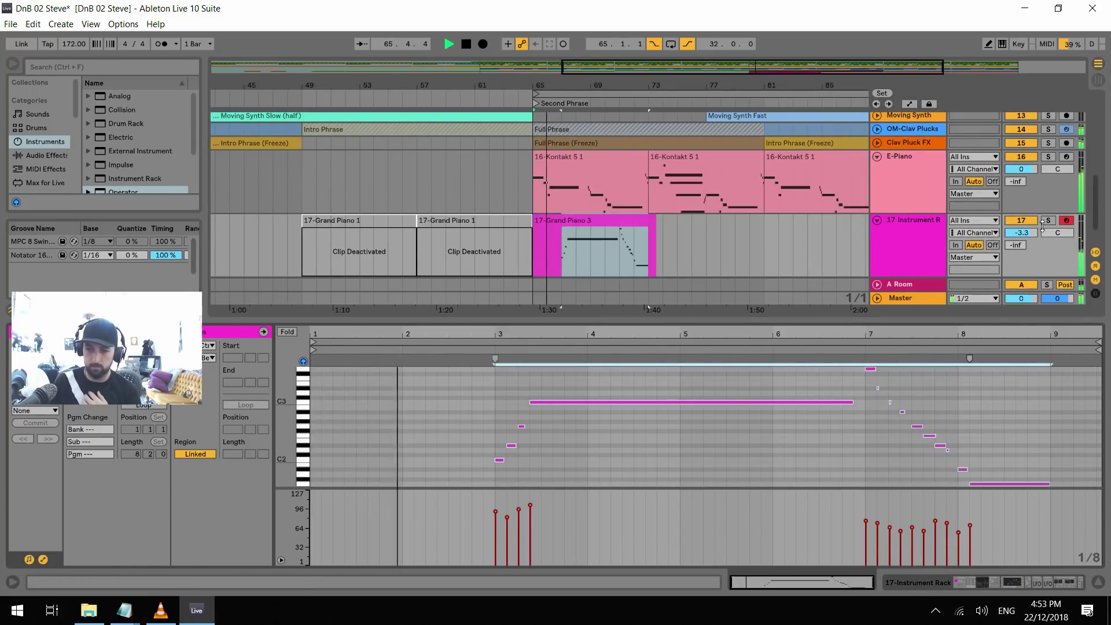
drag(1022, 233, 1021, 246)
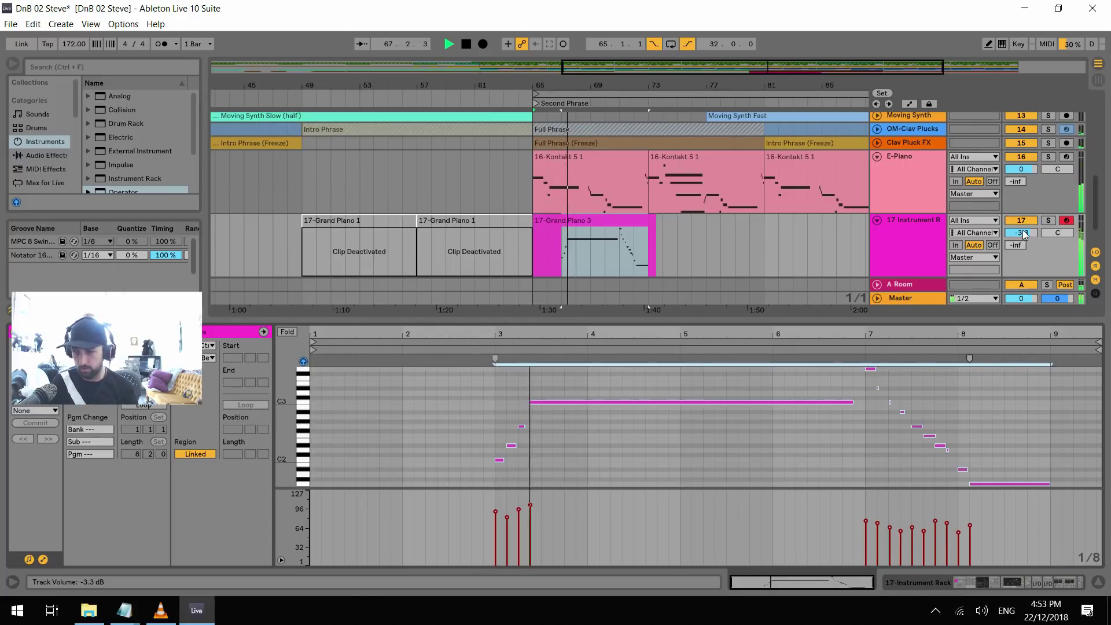
Deactivate the Operator chain in the Instrument Rack and play the piano in the mix without it
click(920, 220)
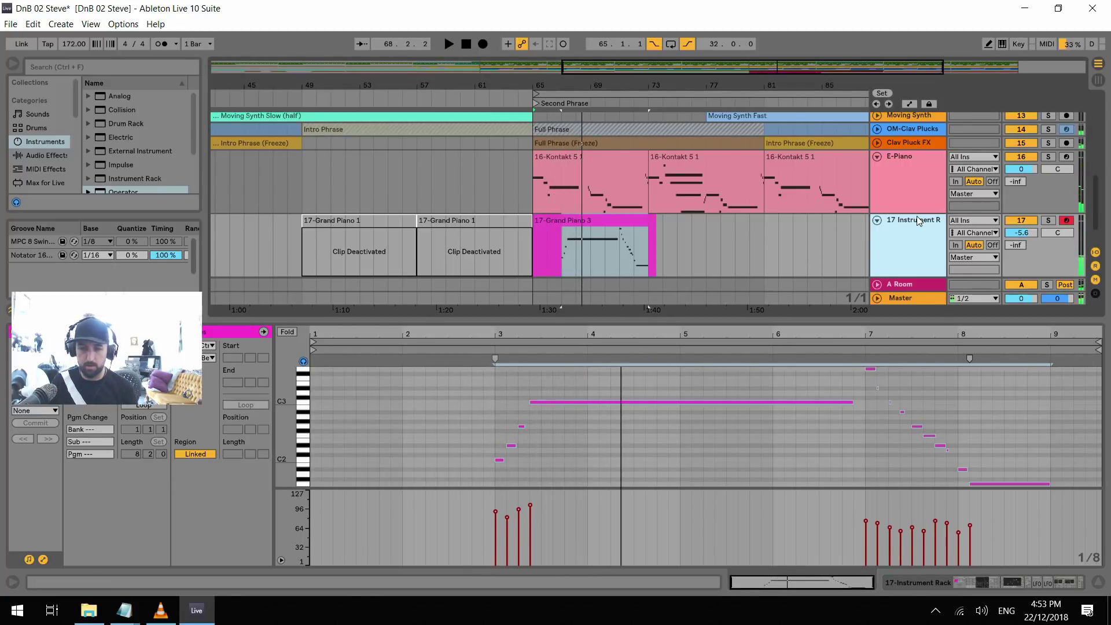
click(160, 481)
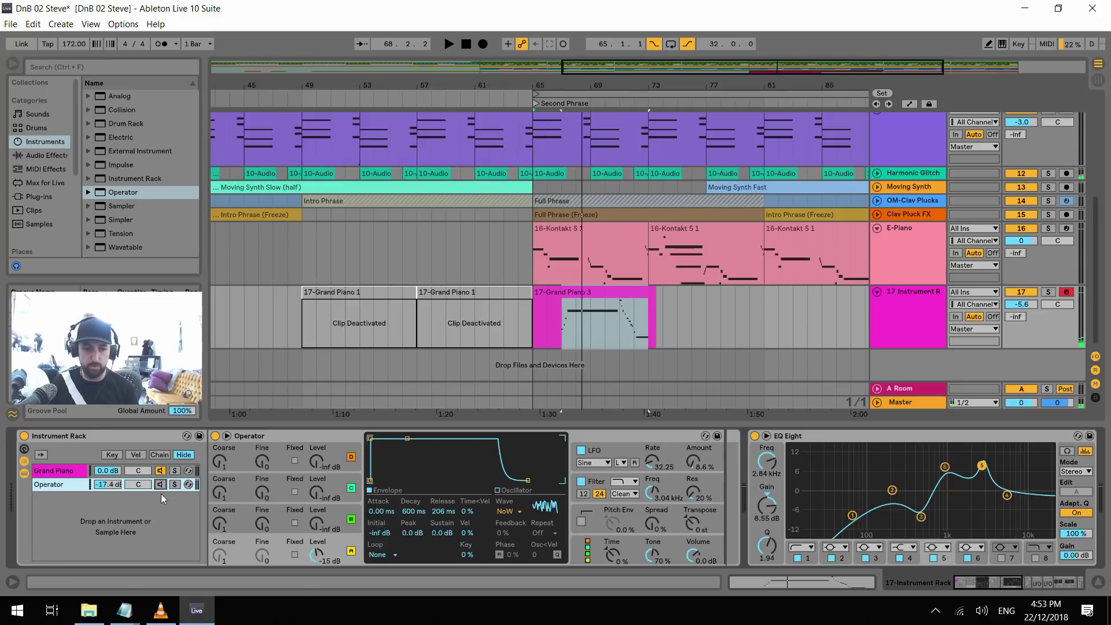
key(space)
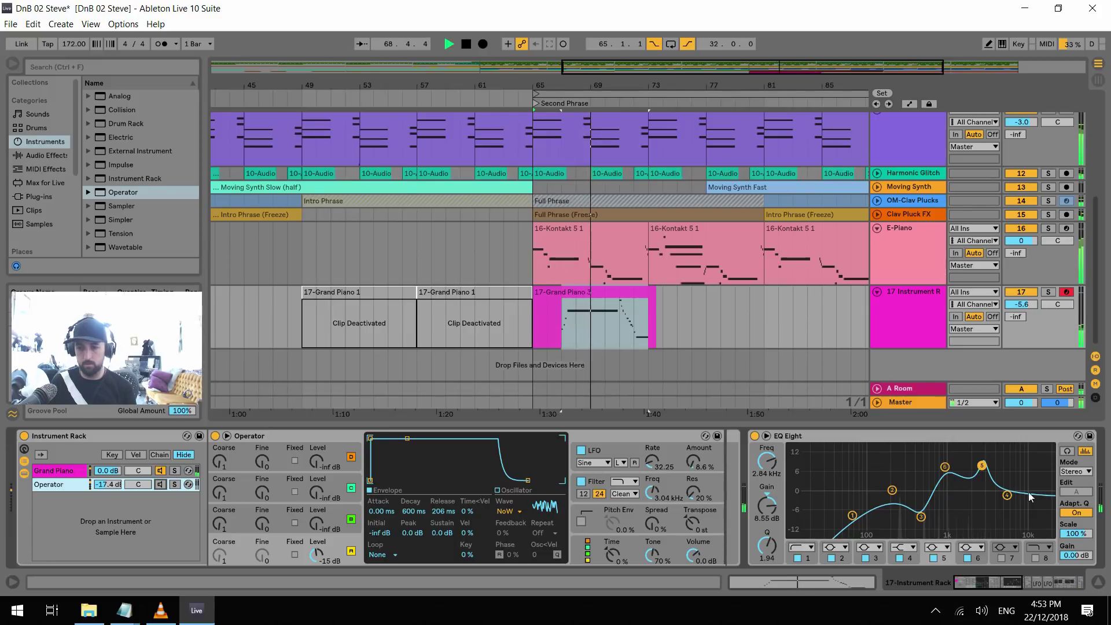
Reduce the delay-time LFO's depth to 2.36% and the second LFO's rate to 0.13 Hz, checking from bar 67
drag(982, 583, 1040, 579)
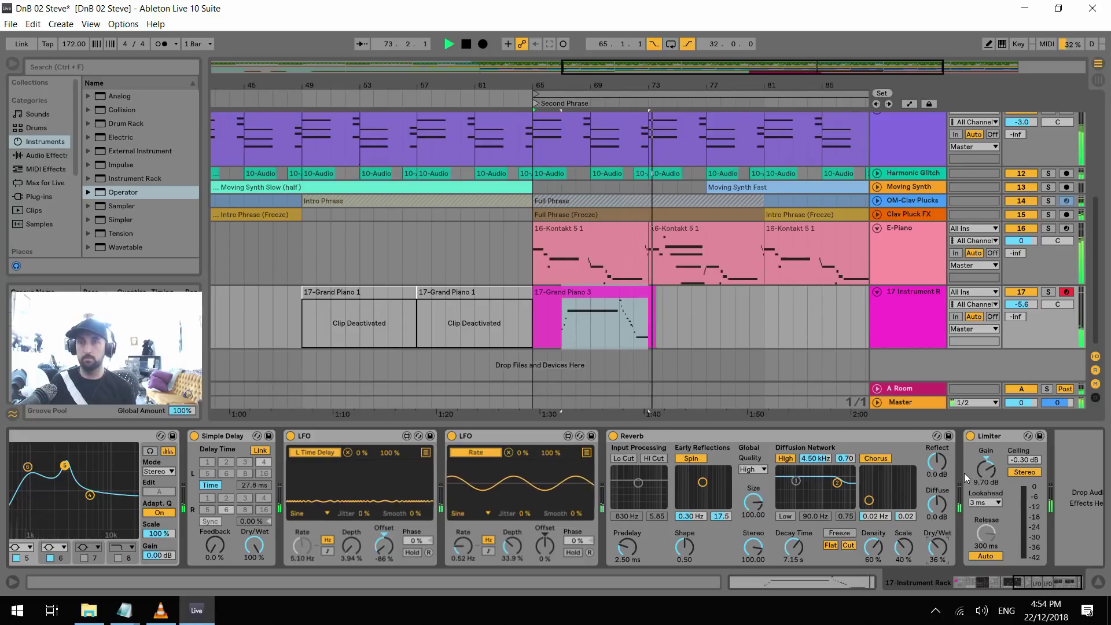
click(560, 336)
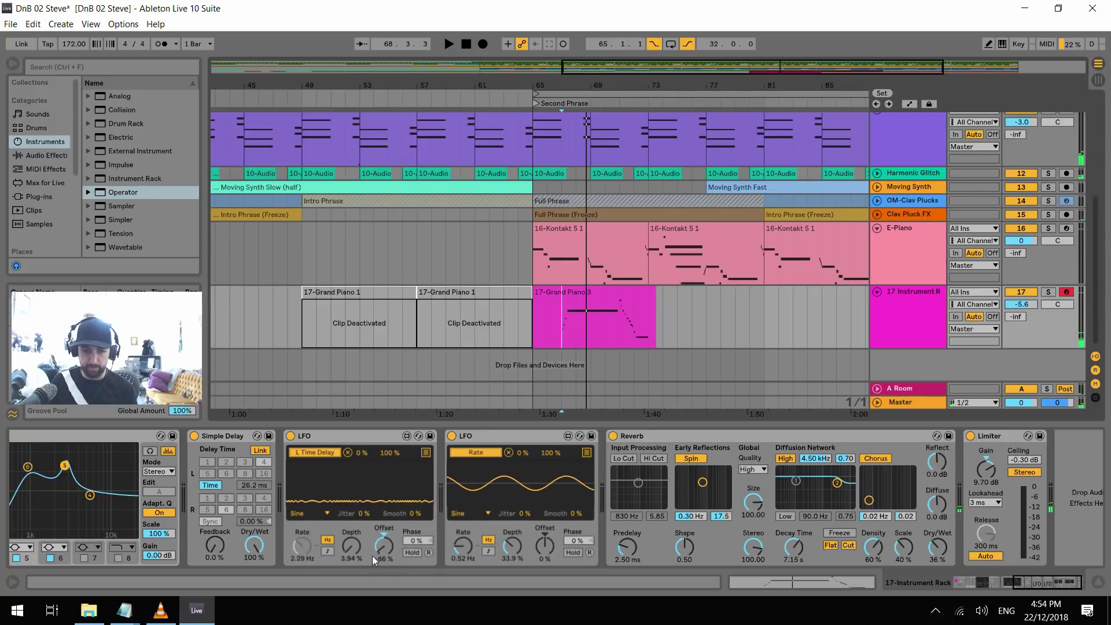
drag(356, 546, 351, 547)
key(space)
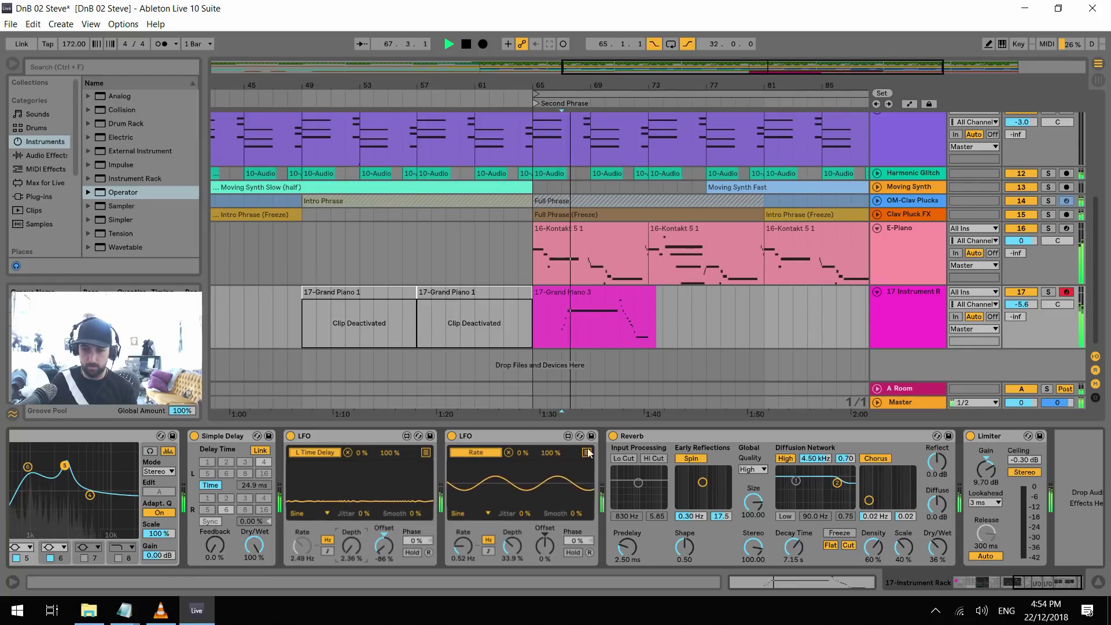
key(space)
drag(464, 546, 463, 553)
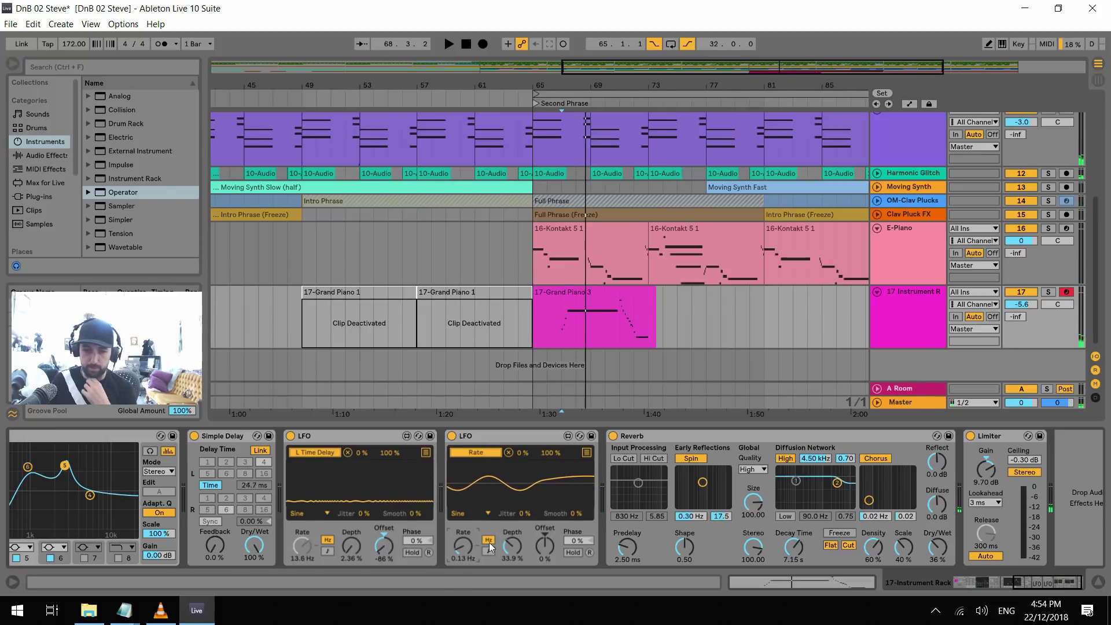
Try the Random waveform on the second LFO, and return it to Sine
click(463, 515)
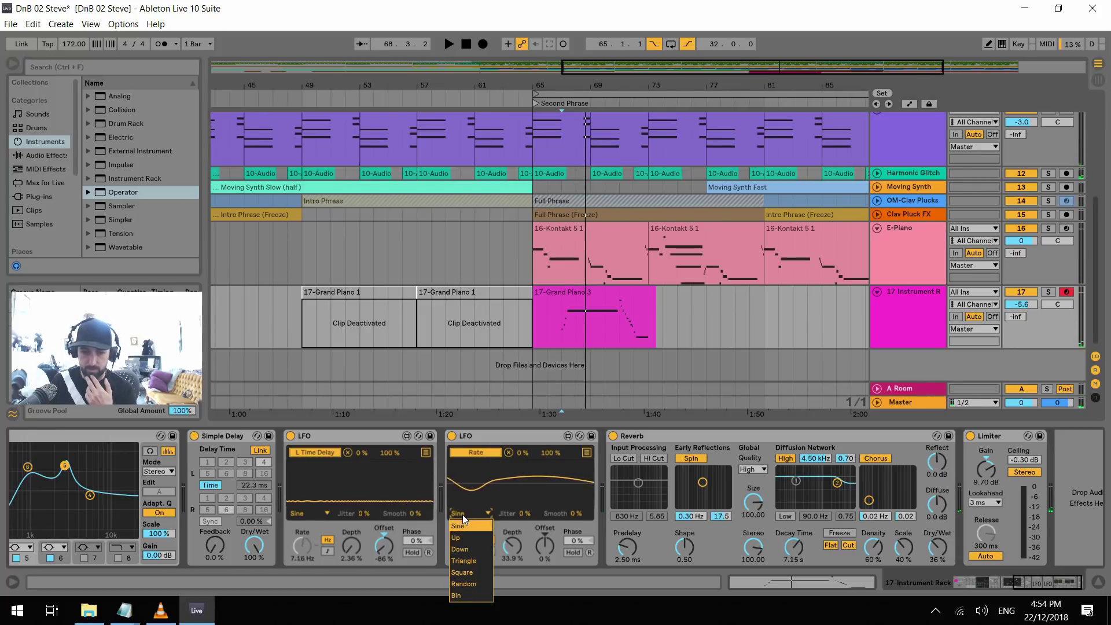
click(469, 585)
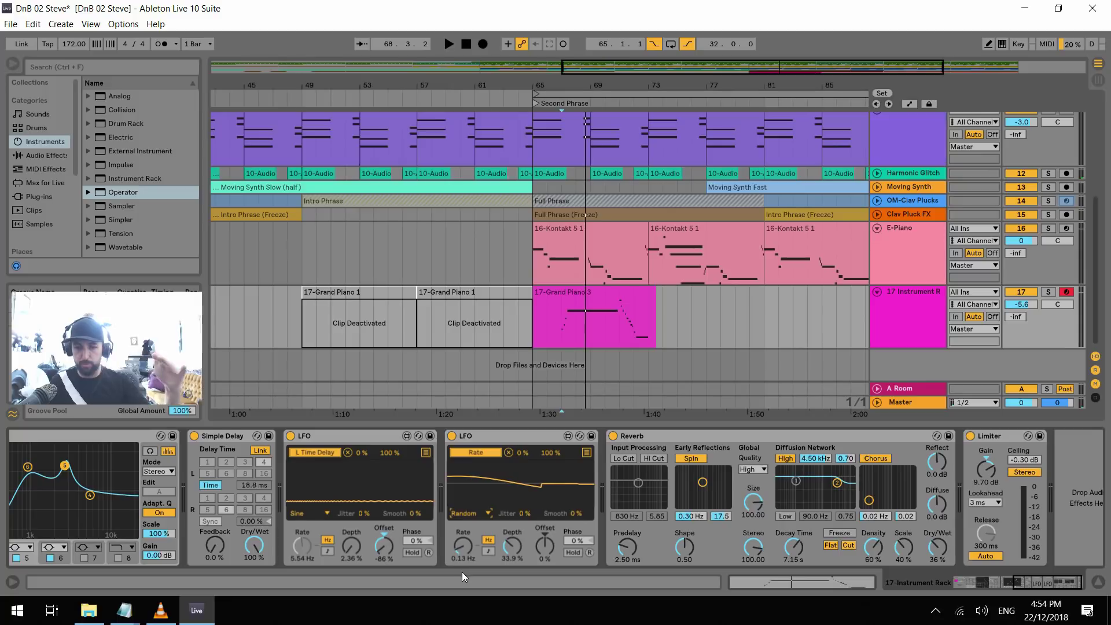
click(474, 514)
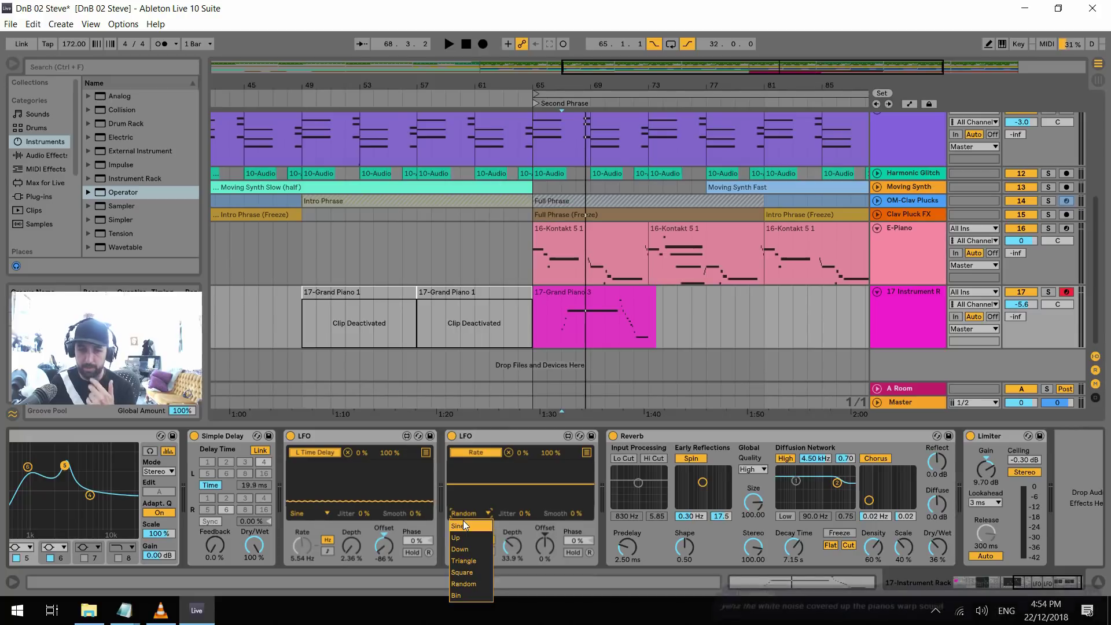
click(460, 525)
Listen from bar 65, and shift EQ Eight's bands 3, 5 and 6 lower, with band 6 at 367 Hz and 6.57 dB
key(space)
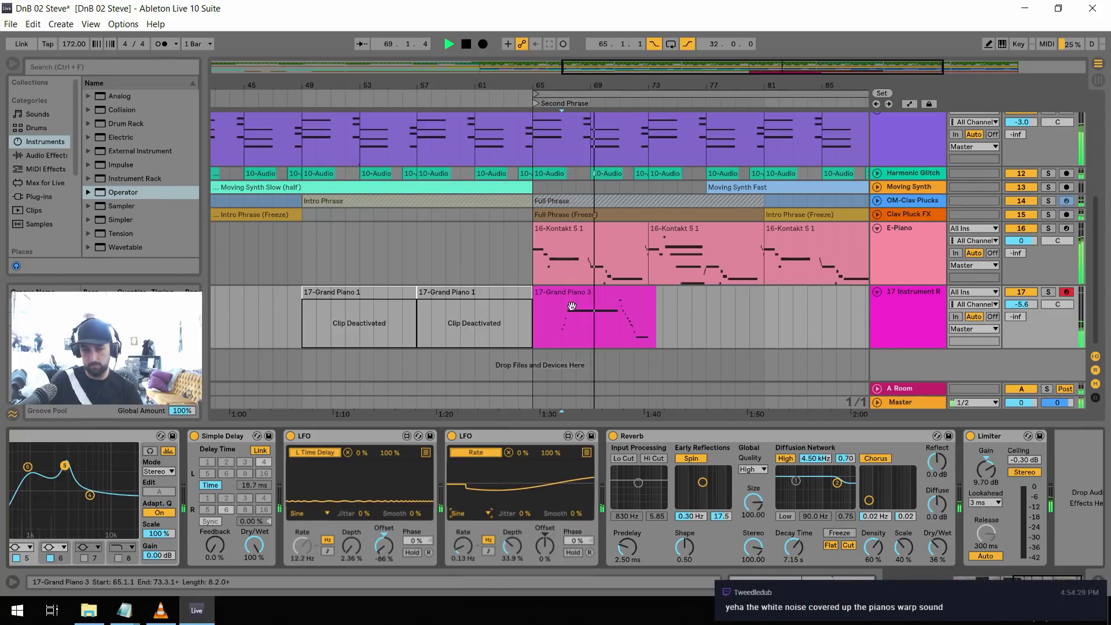
click(532, 325)
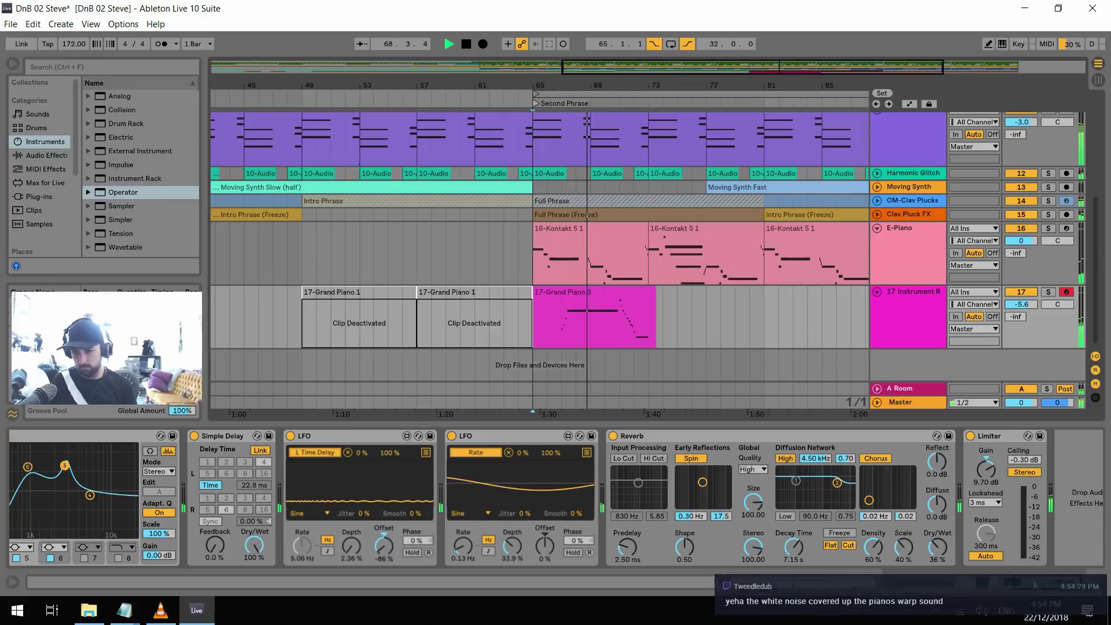
click(1002, 582)
key(space)
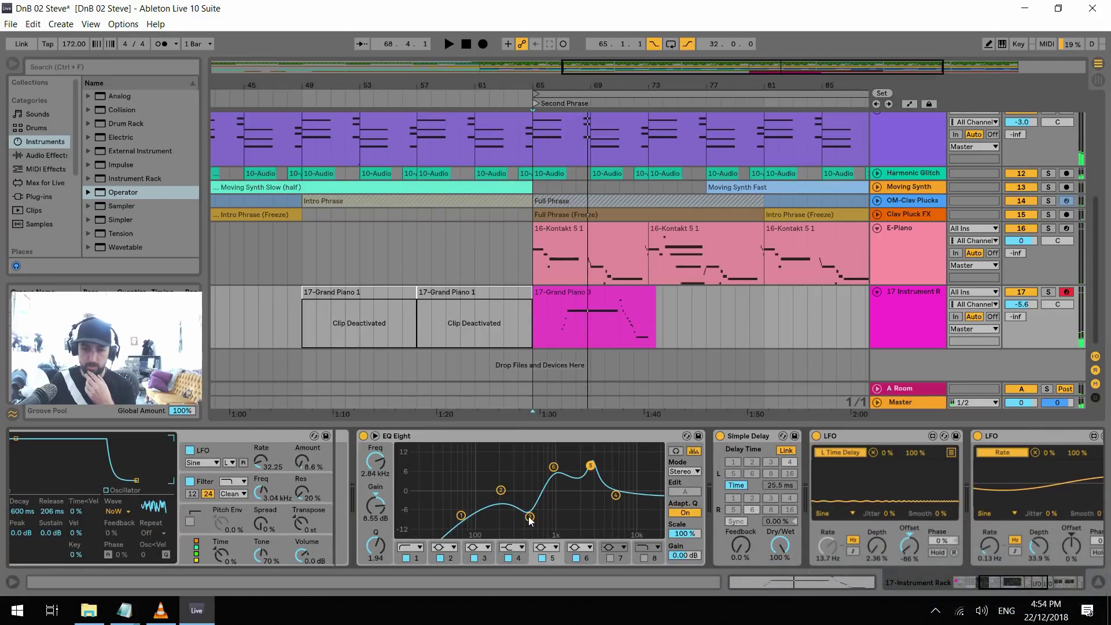
drag(528, 516, 507, 516)
drag(556, 468, 521, 472)
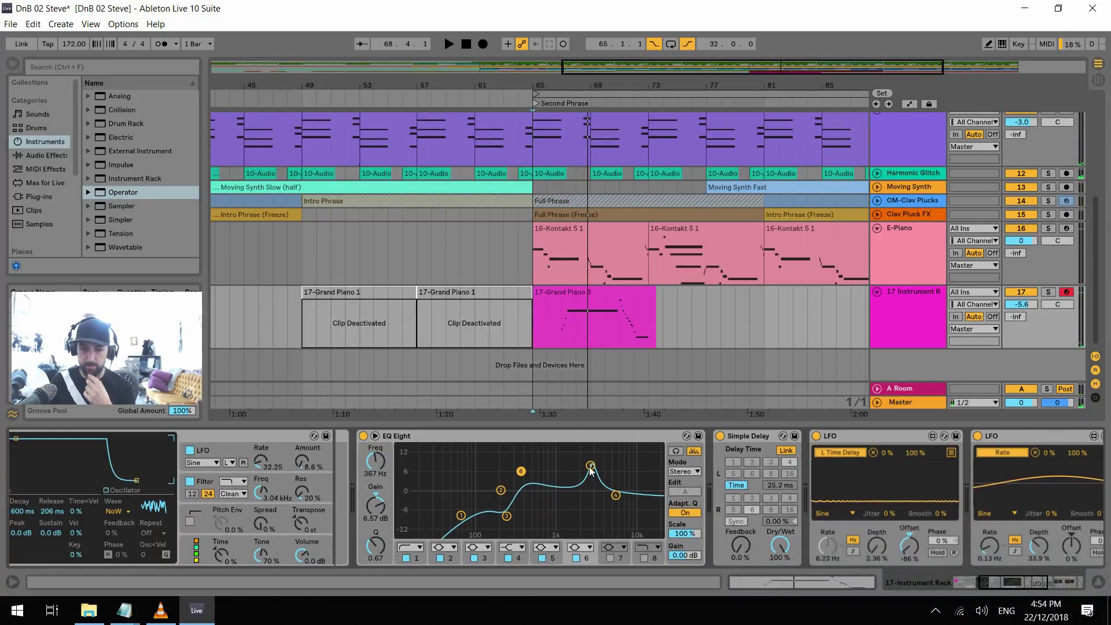
drag(591, 465, 554, 464)
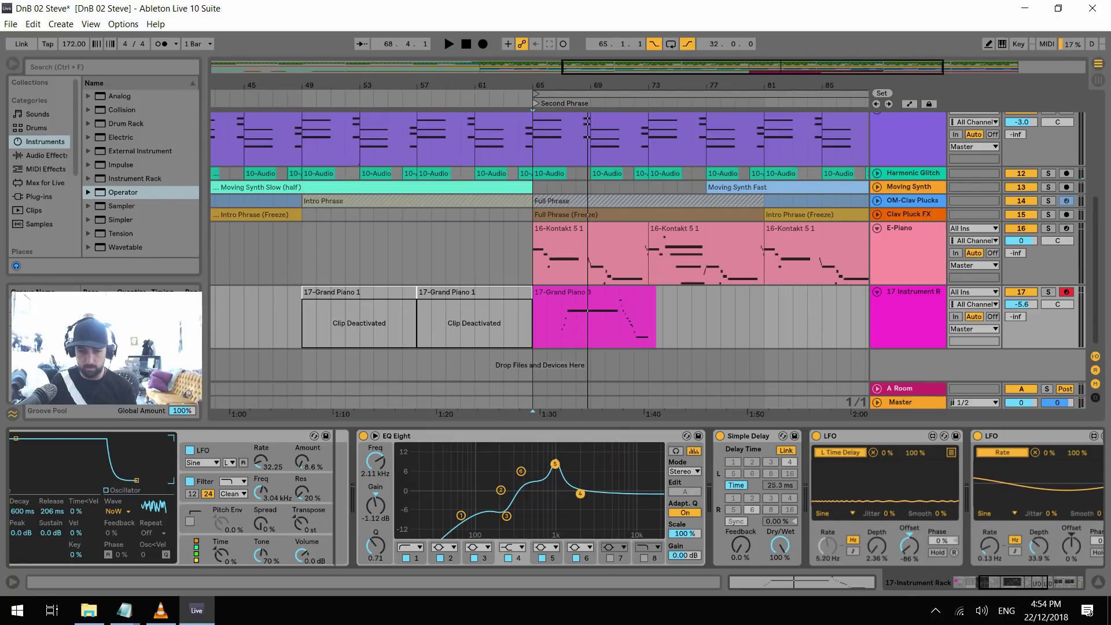
Enable EQ Eight's band 7 as a high cut at 3.03 kHz, and move band 5 to 791 Hz with 8.06 dB gain
click(610, 558)
key(space)
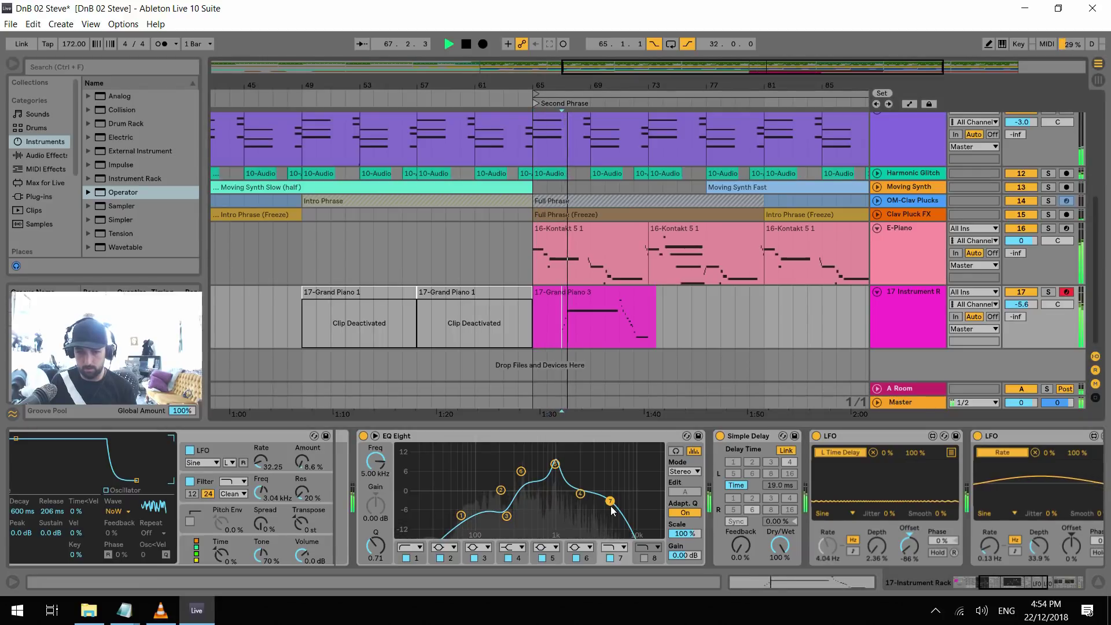
drag(610, 504, 592, 506)
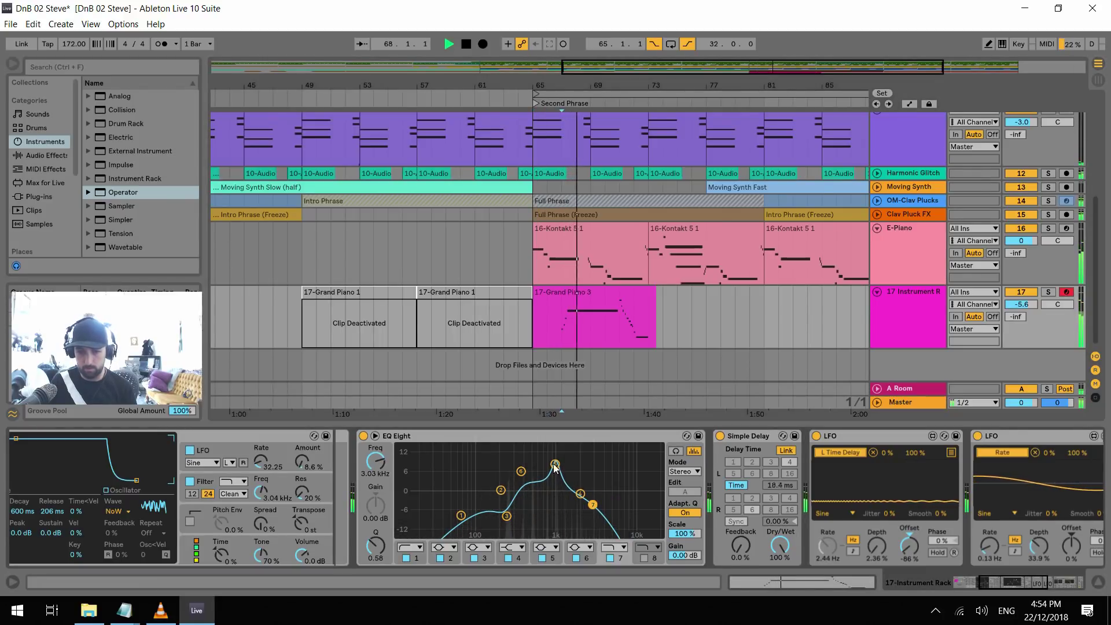
drag(555, 466, 547, 467)
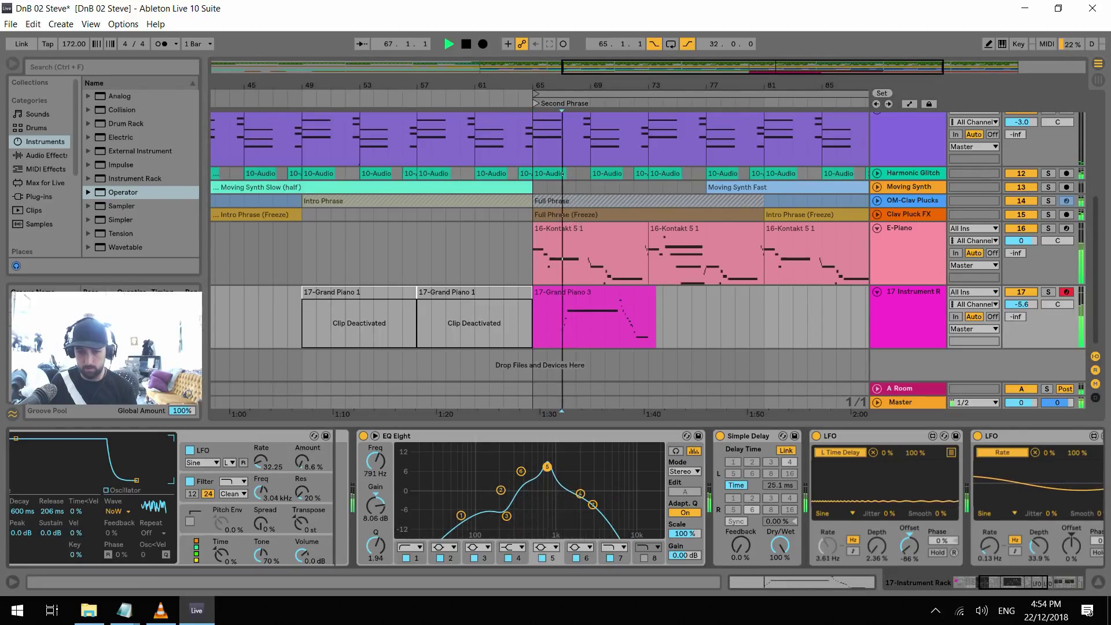
Open the notes of the 17-Grand Piano 3 clip and listen to its opening run from bar 67
double_click(572, 293)
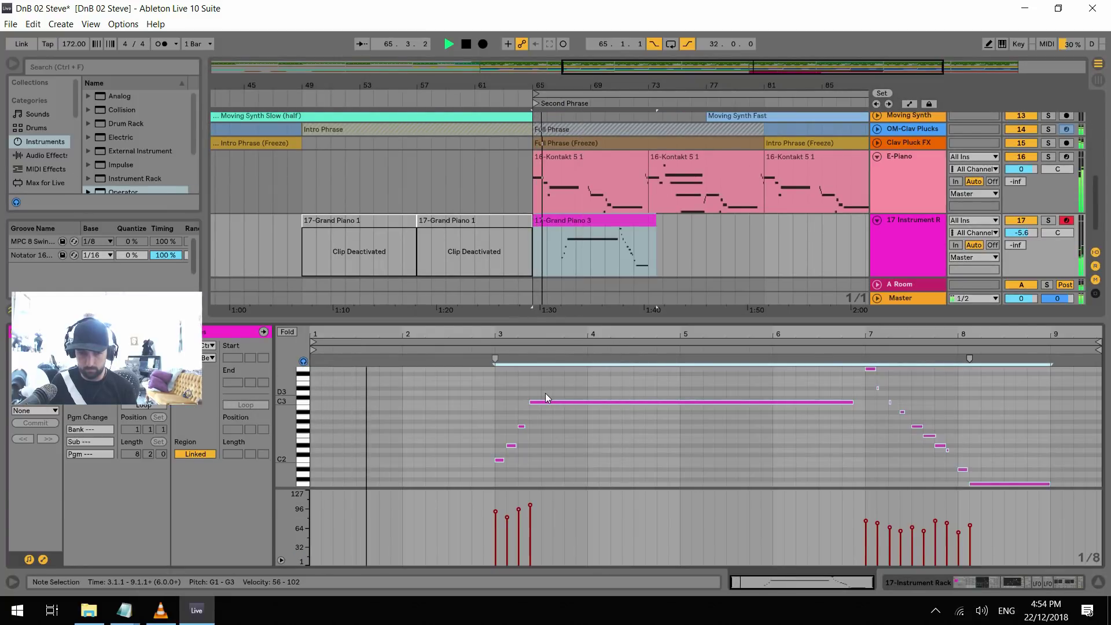
click(513, 440)
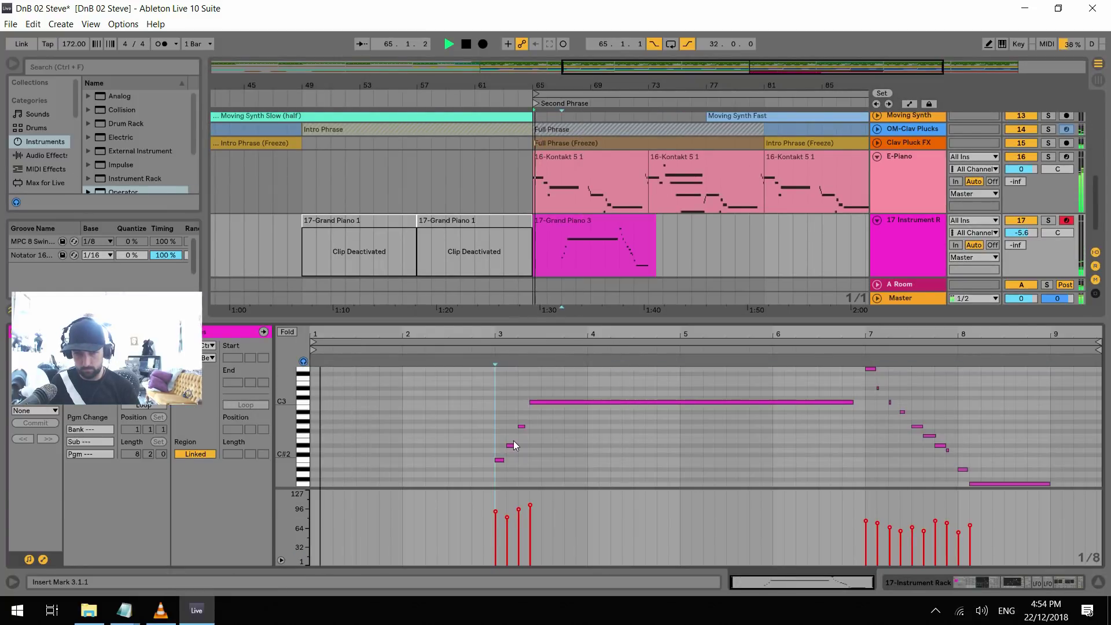
key(space)
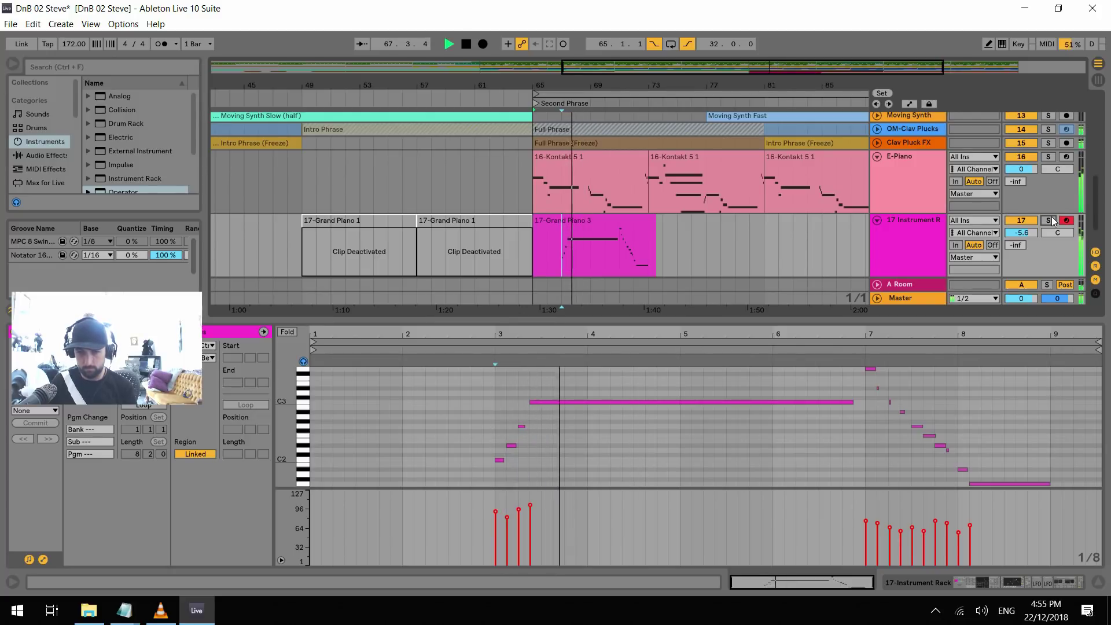
click(552, 455)
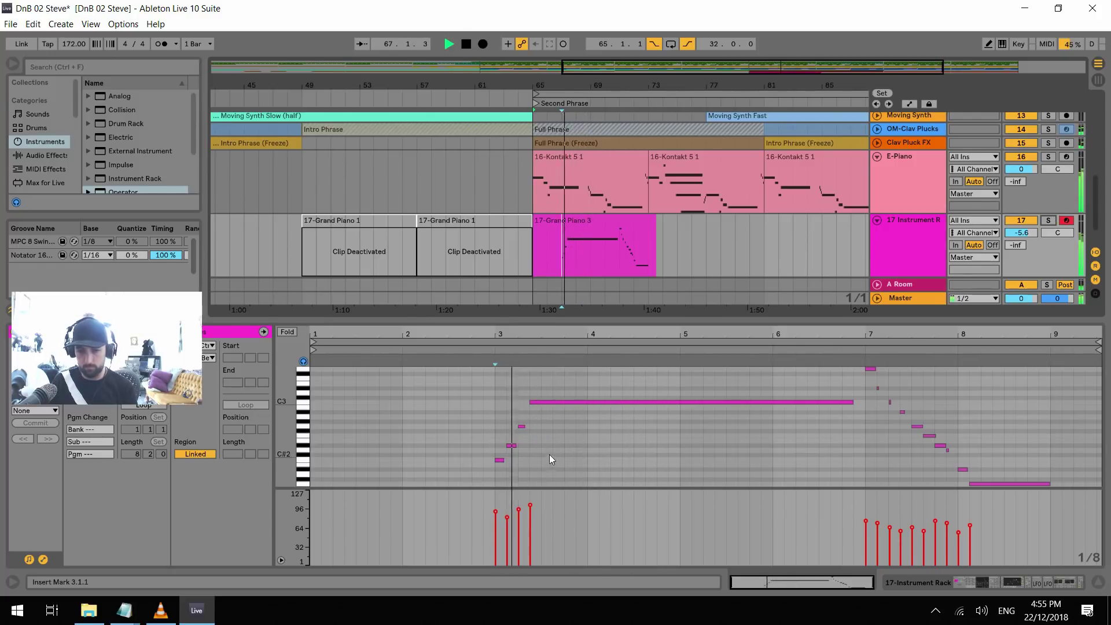
Delete the two short notes between C2 and the long C3, and lengthen the C2 note up to the C3's start
key(space)
mouse_move(541, 449)
mouse_down()
mouse_move(499, 426)
mouse_move(518, 461)
mouse_move(529, 460)
mouse_up()
key(Delete)
key(space)
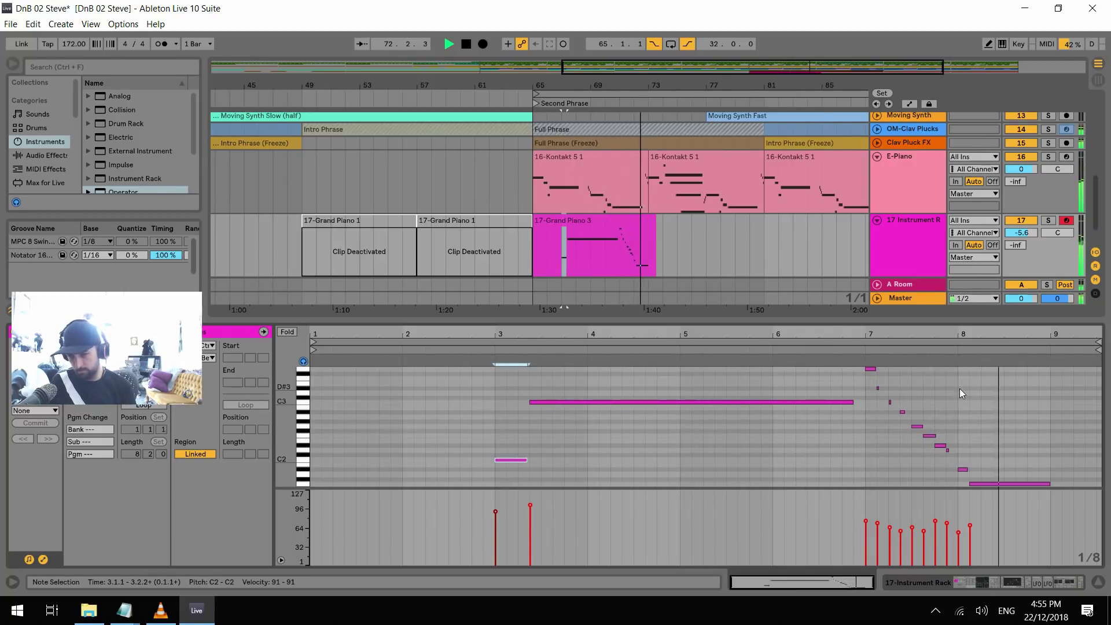
key(space)
Solo the instrument rack track, listen from bar 71, and cut bars 71 to 73 out of the Grand Piano 3 clip
click(1048, 220)
click(628, 259)
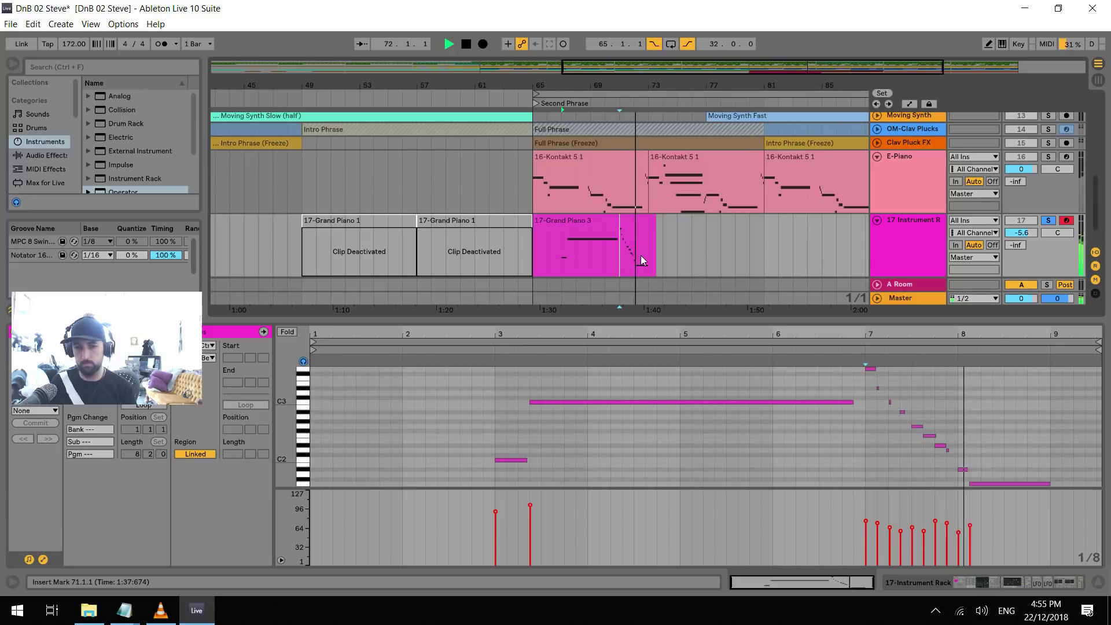
key(space)
drag(618, 256, 652, 266)
key(Delete)
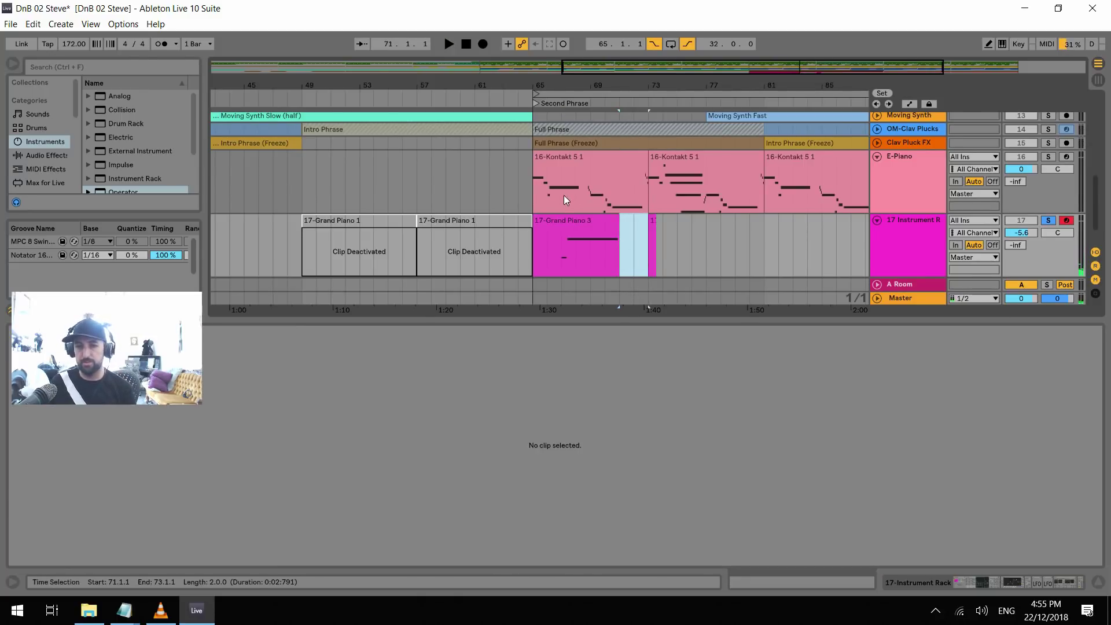
Add a MIDI track below the instrument rack track and paste the cut descending notes onto it at bar 71
click(536, 185)
click(567, 248)
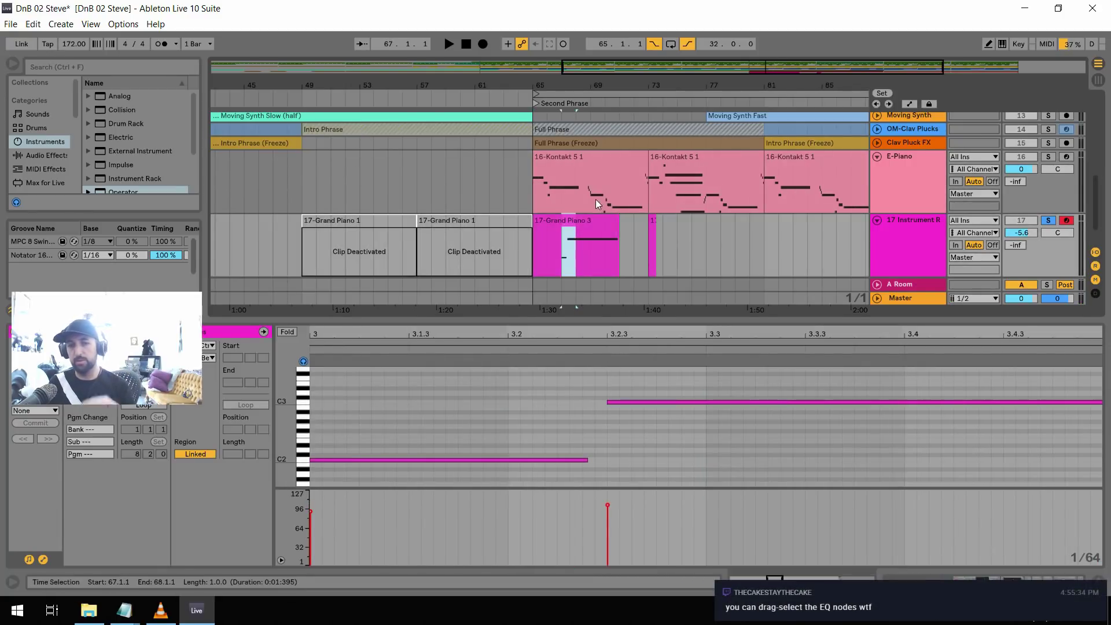
click(595, 201)
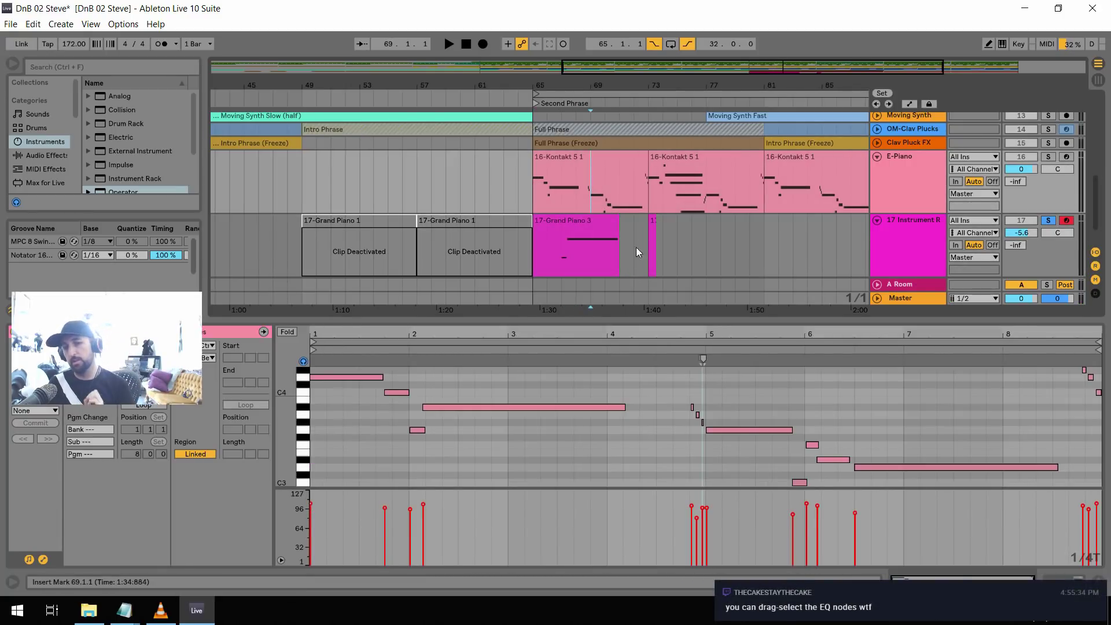
click(907, 218)
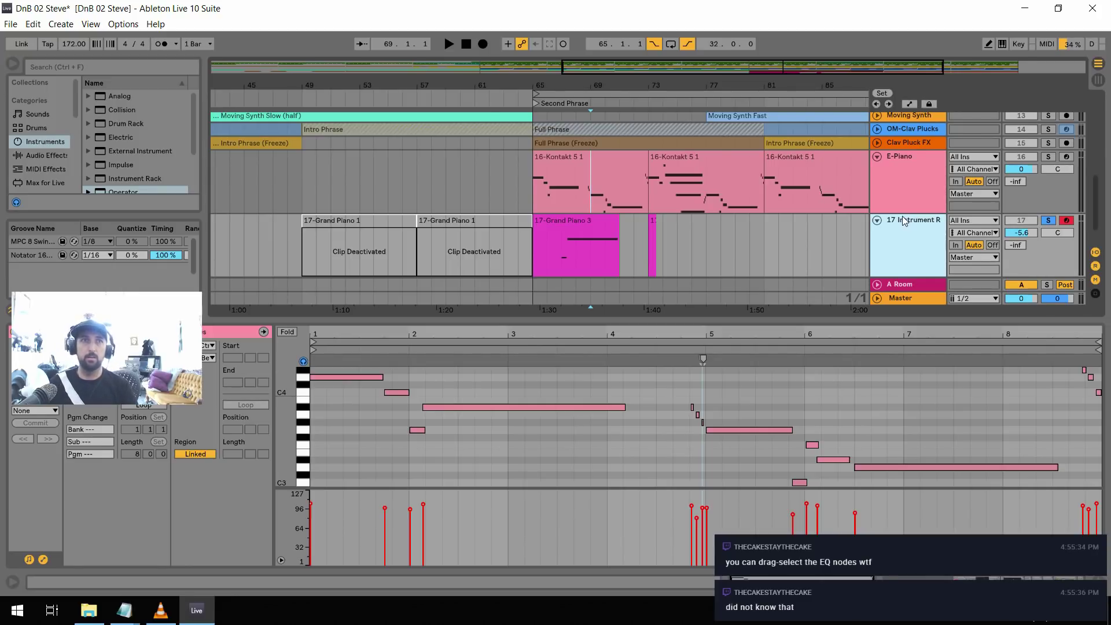
key(ctrl+shift+t)
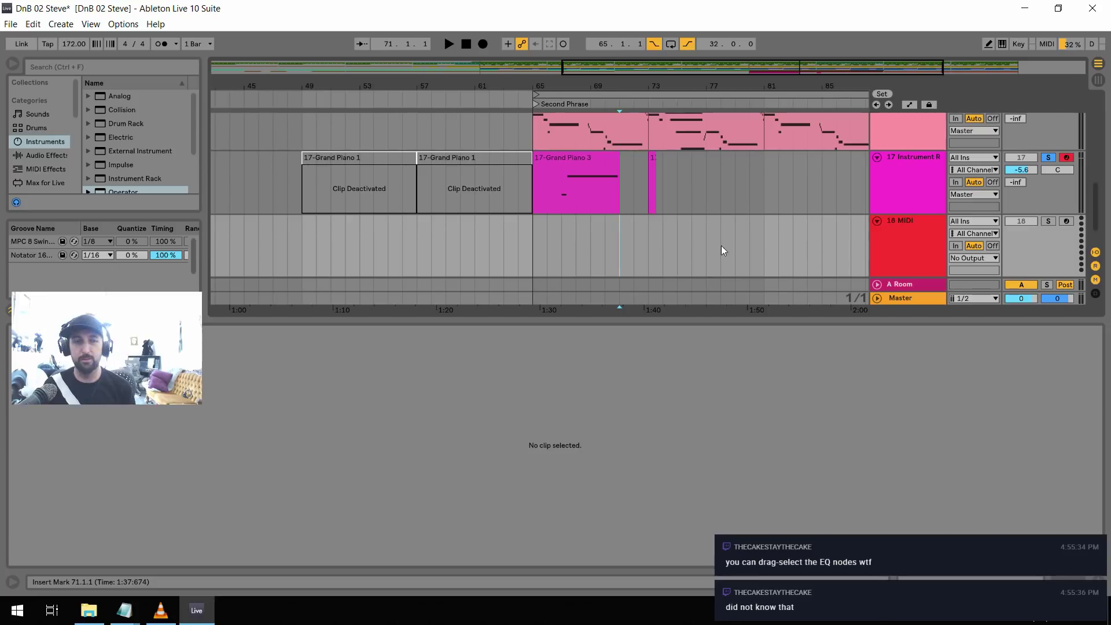
key(ctrl+v)
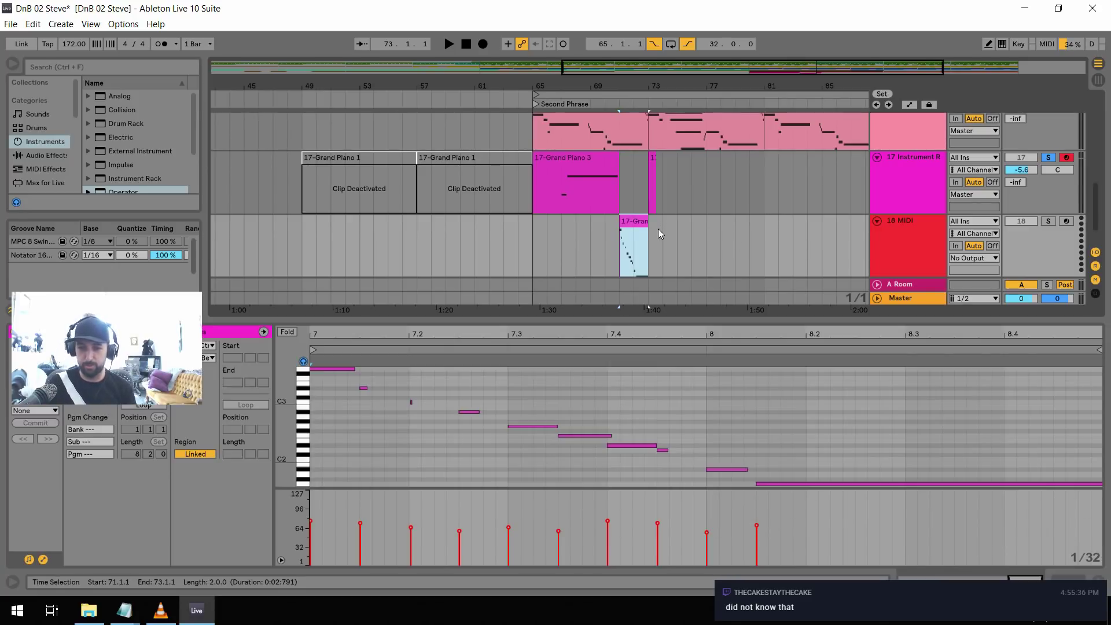
Turn off solo on the instrument rack track and listen to the arrangement from bar 65
click(565, 257)
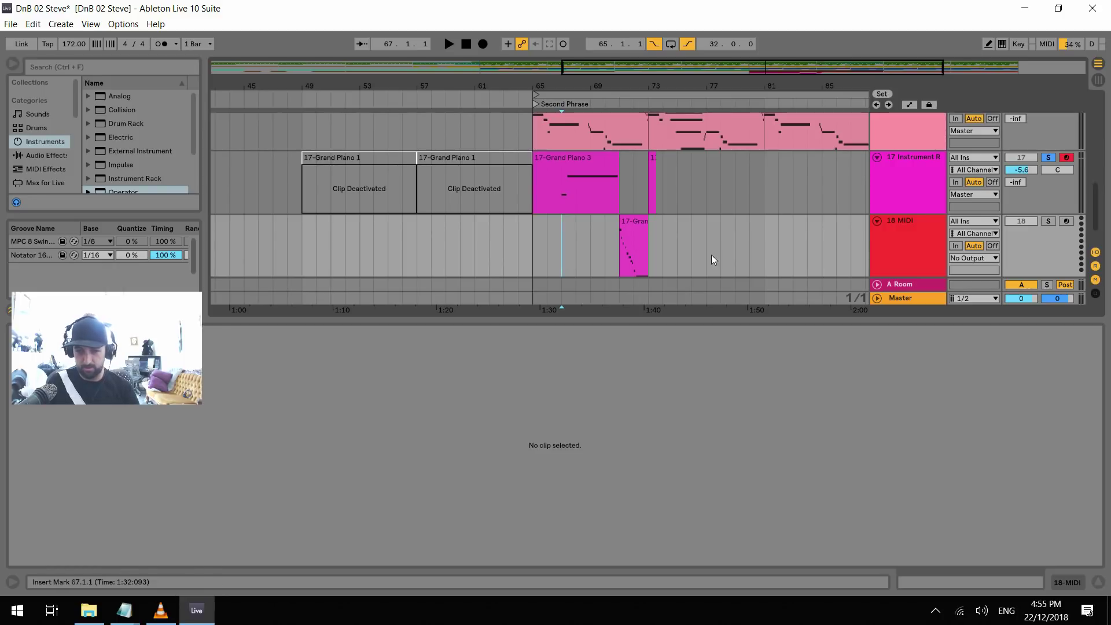
click(912, 219)
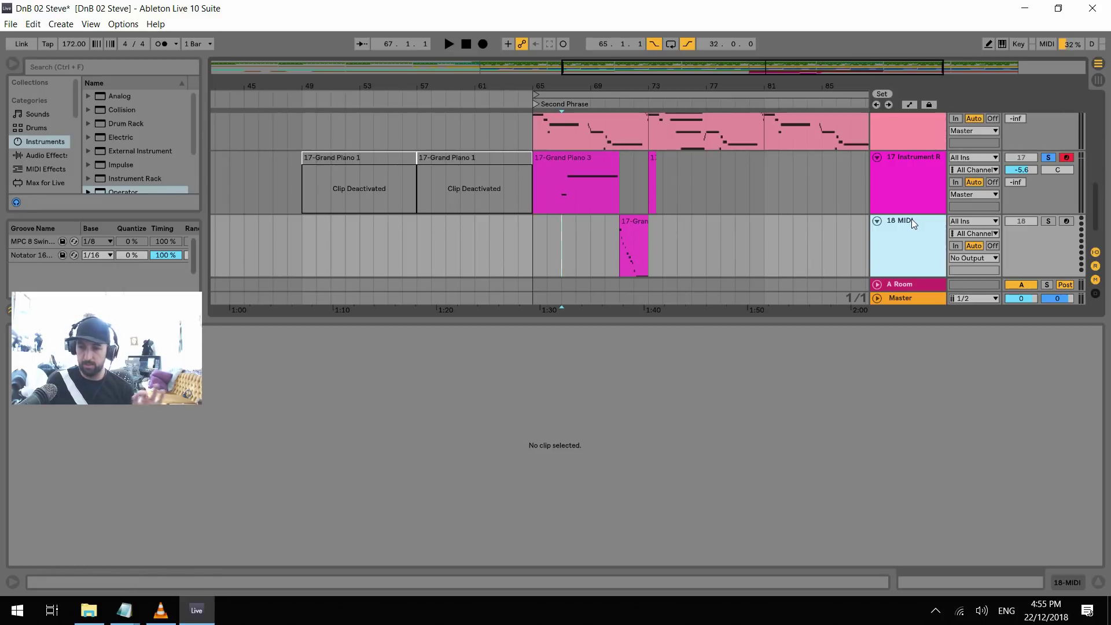
click(536, 257)
key(space)
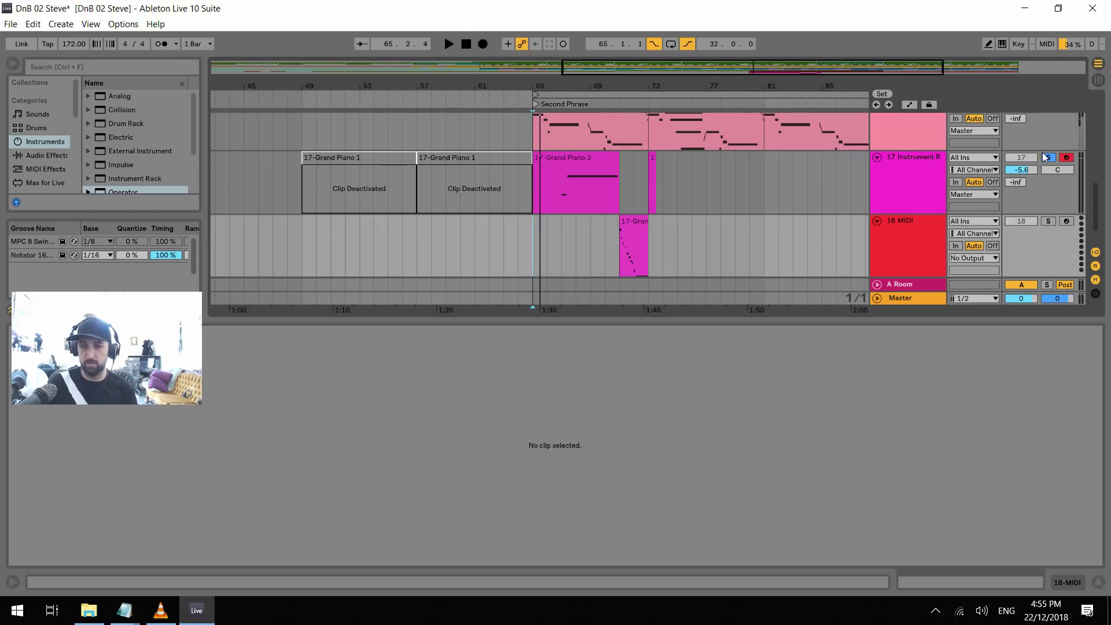
key(space)
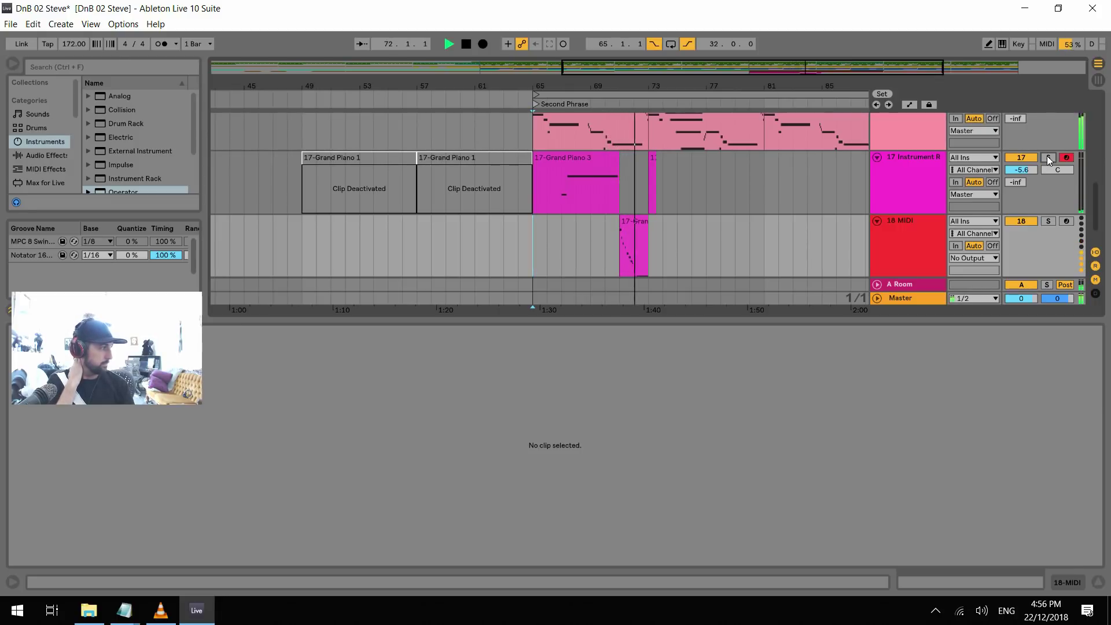
key(space)
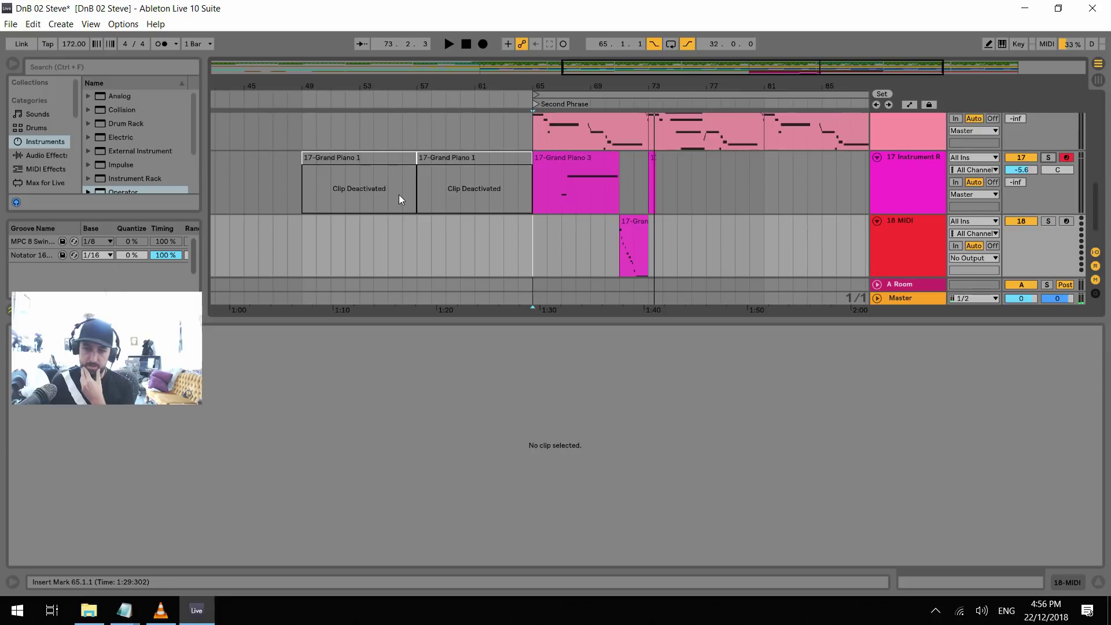
Browse the library's sound presets for the new MIDI track, looking through the Piano & Keys and Percussive categories
click(47, 114)
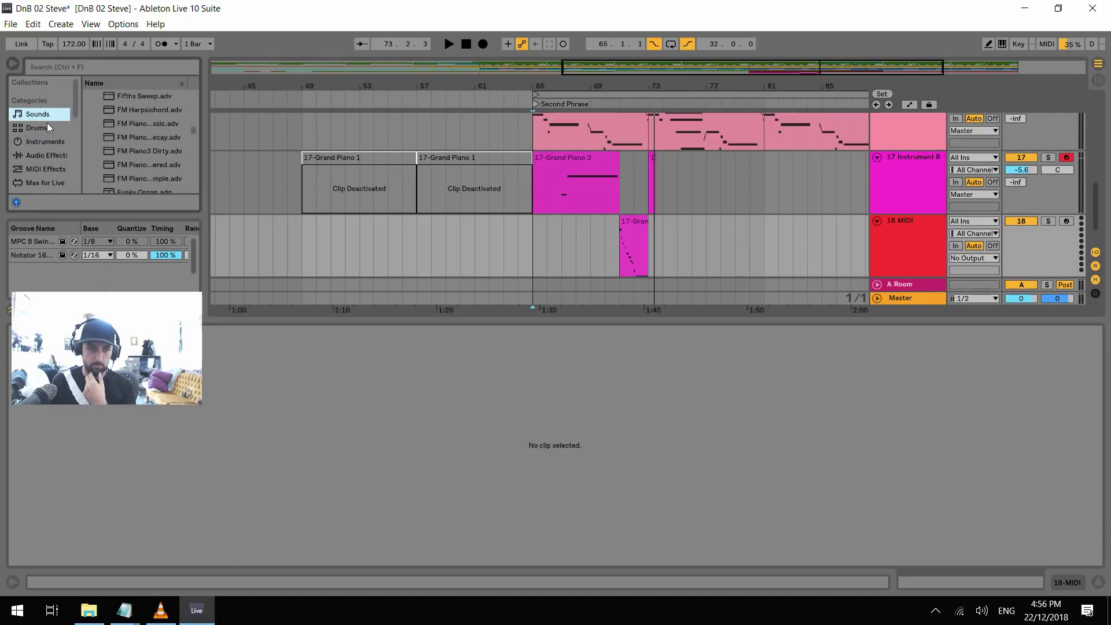
drag(192, 130, 193, 89)
scroll(107, 130, down, 3)
click(113, 148)
click(90, 151)
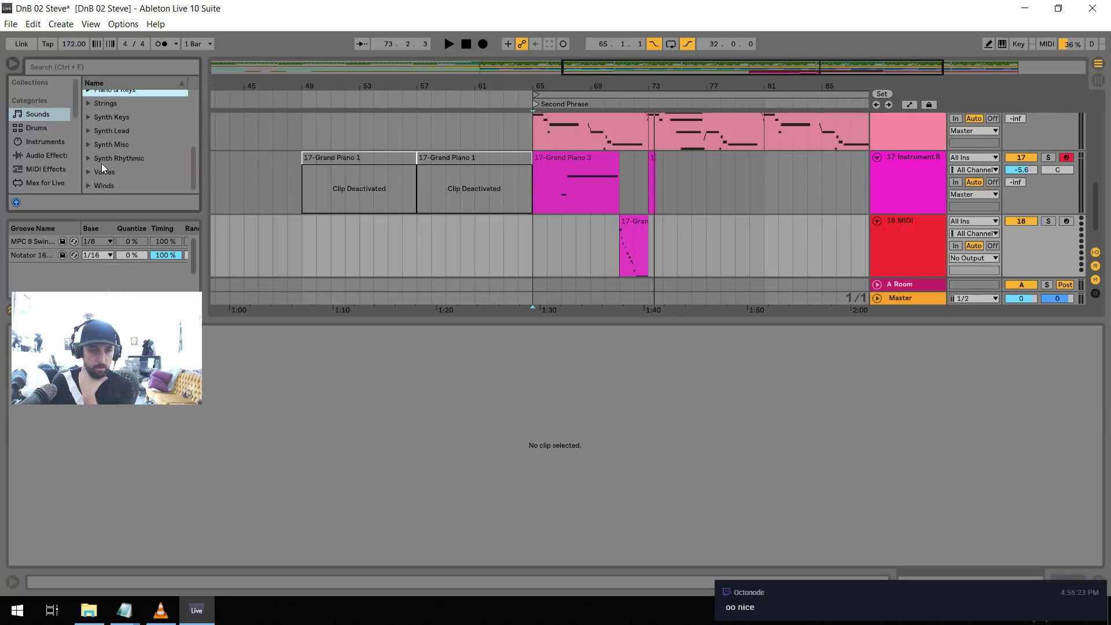
scroll(92, 164, up, 3)
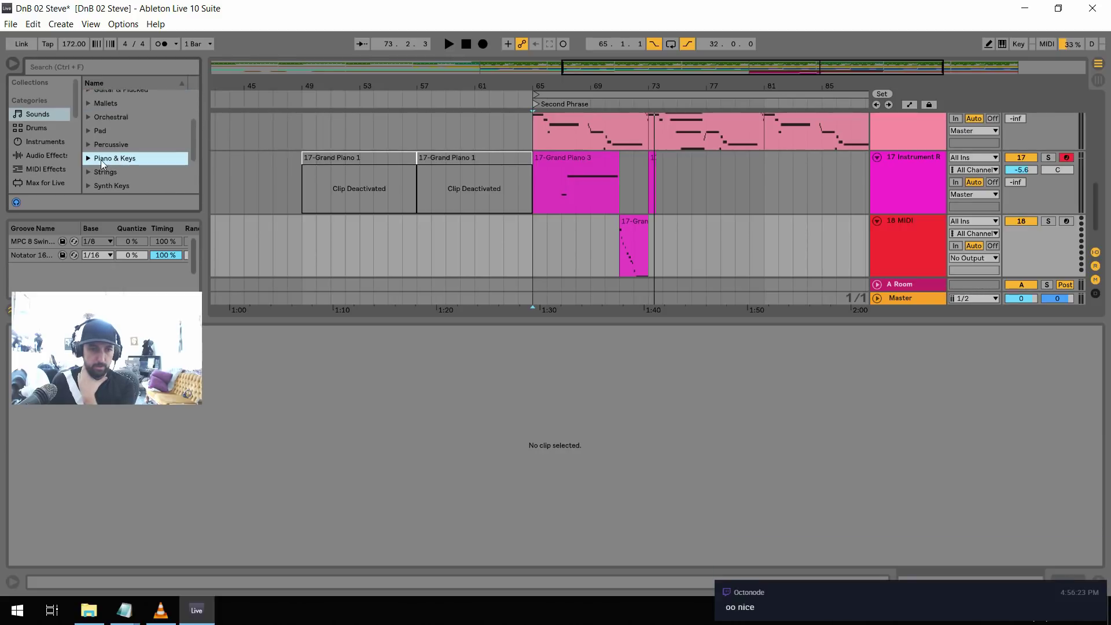
click(89, 158)
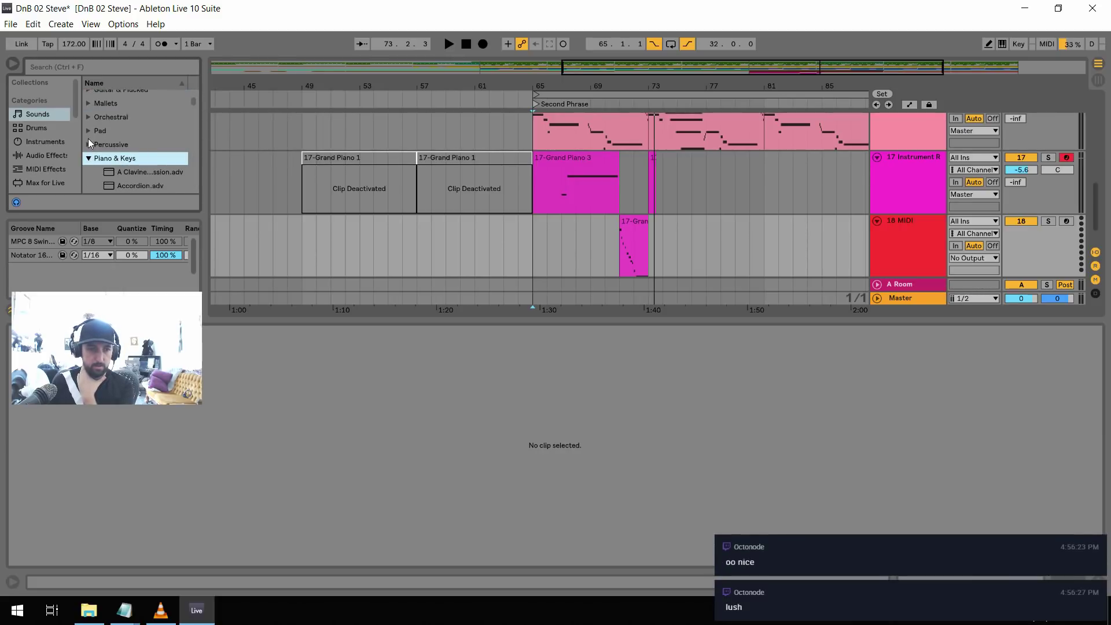
click(89, 143)
scroll(163, 145, down, 10)
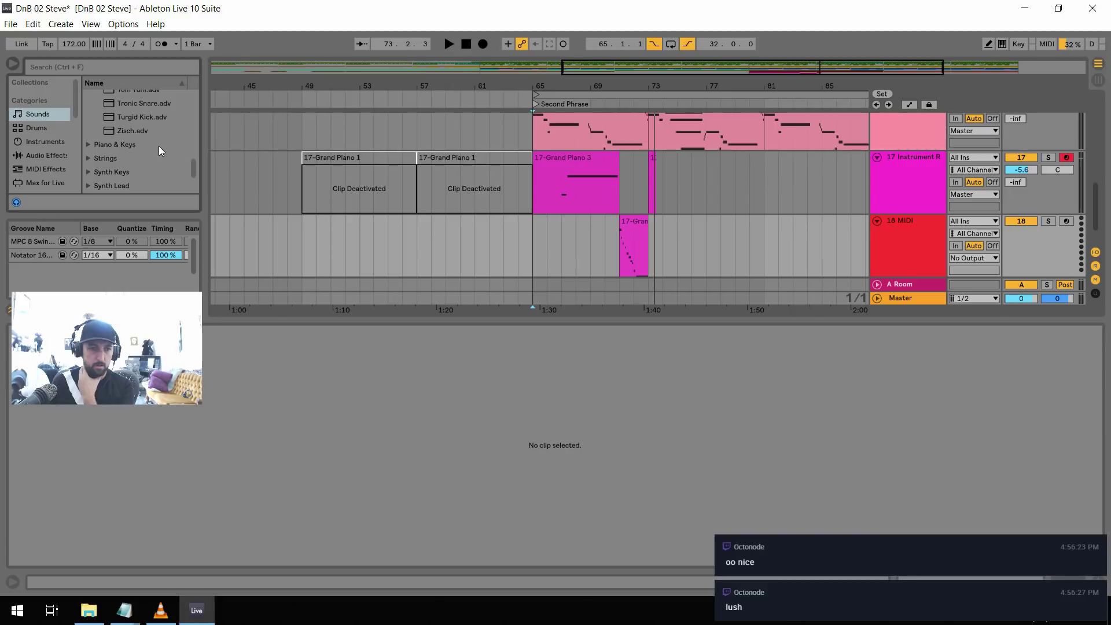
Search the sounds for "xy", preview both xylophone presets, and load Xylophone2 Dark onto the new MIDI track
click(99, 65)
text(xy)
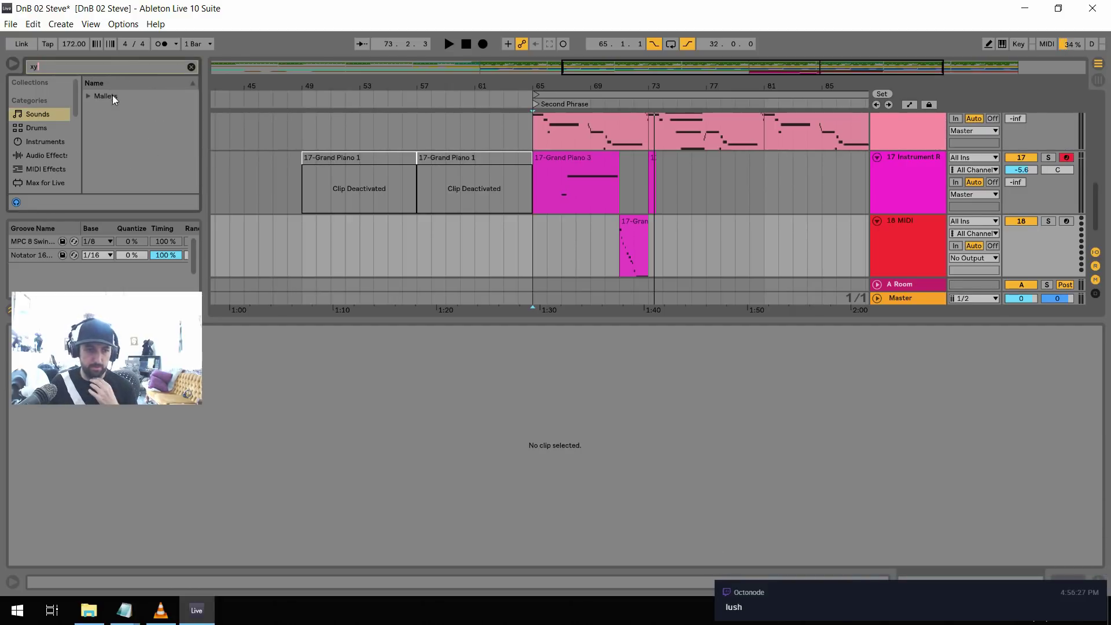
click(88, 96)
click(142, 114)
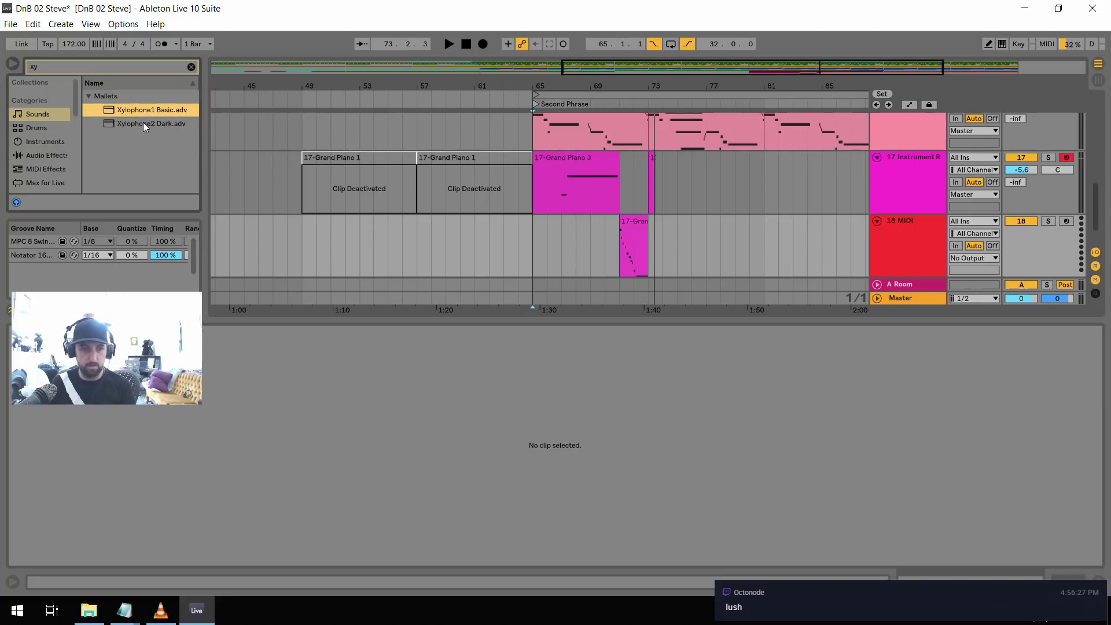
click(144, 123)
click(143, 110)
key(Down)
key(Up)
key(Down)
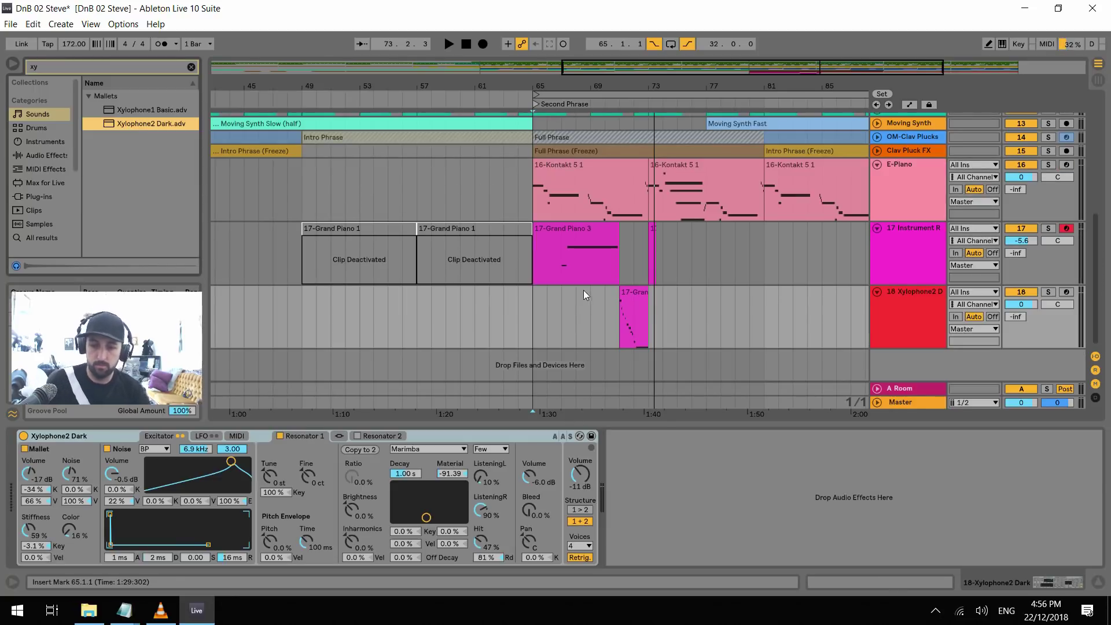
Play the xylophone part from bar 71 and solo its track
key(space)
click(620, 325)
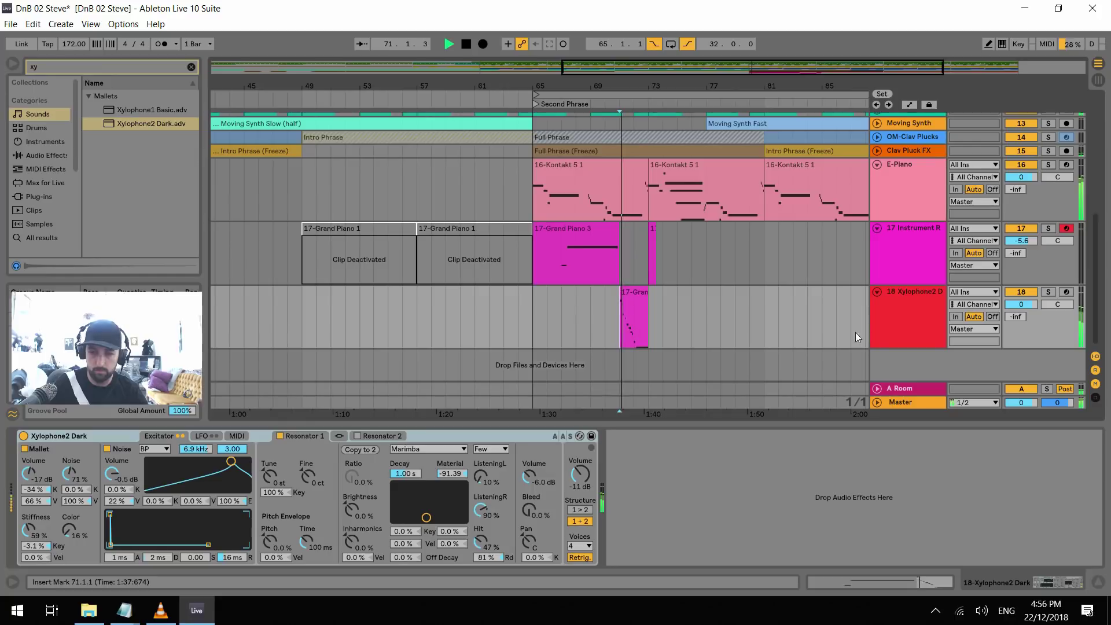
click(1047, 292)
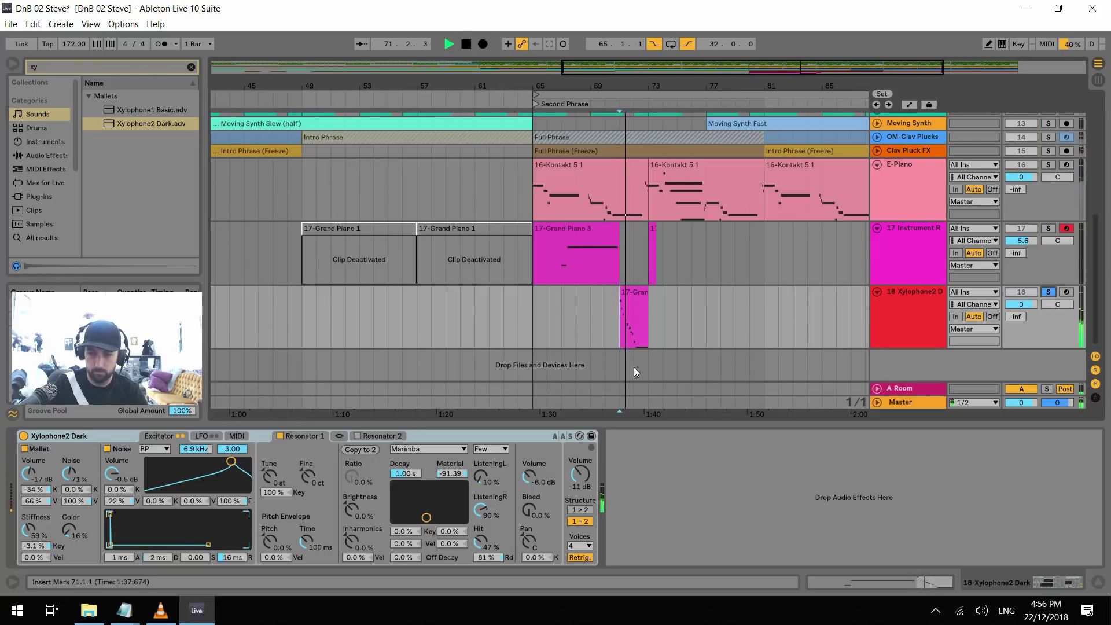
key(space)
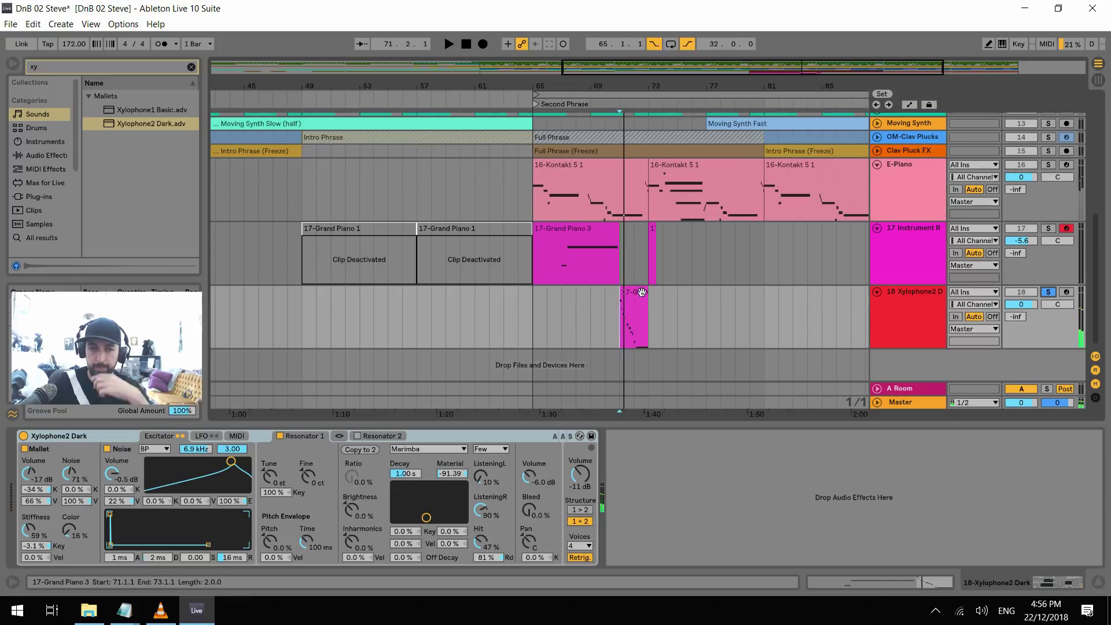
Raise the velocity of all notes in the xylophone clip to 127 and listen to the start of the run
double_click(638, 290)
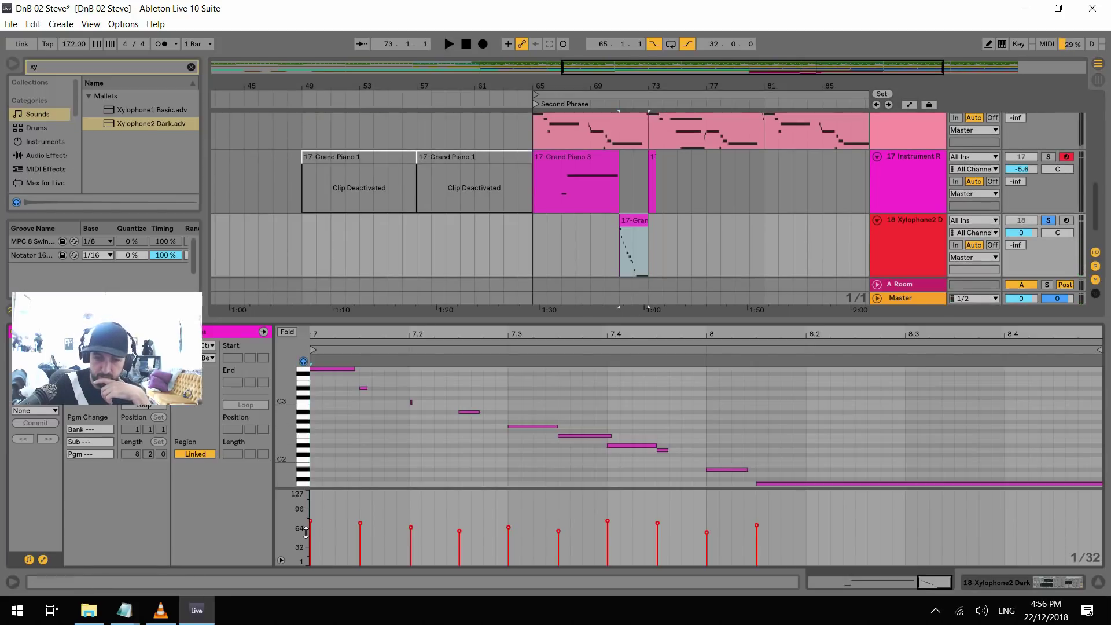
click(320, 518)
key(ctrl+a)
drag(359, 523, 359, 492)
key(space)
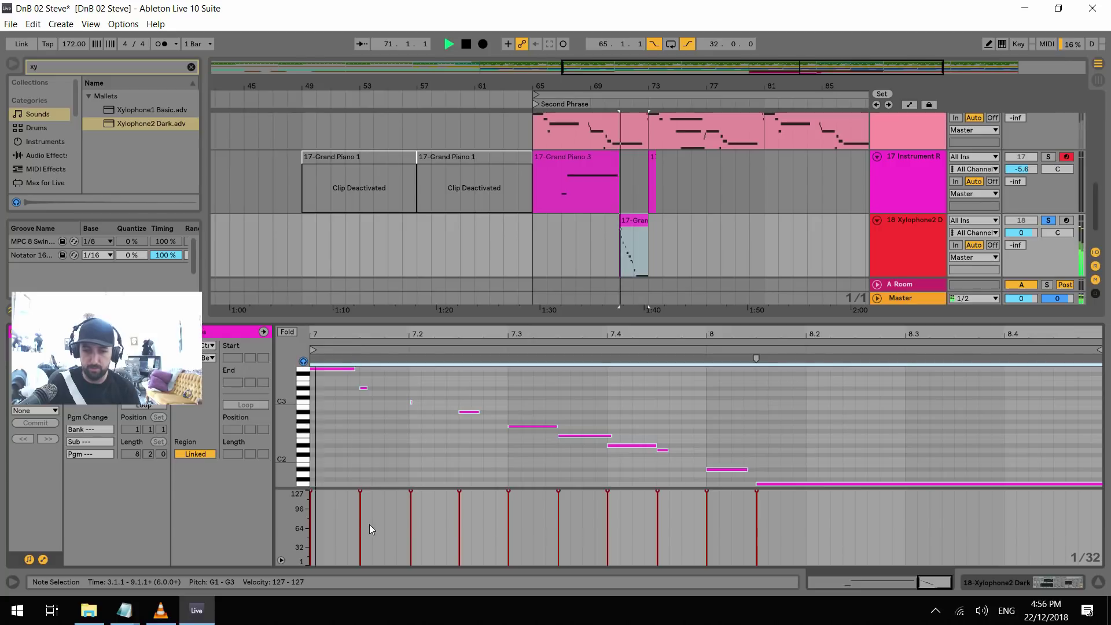
click(408, 457)
key(space)
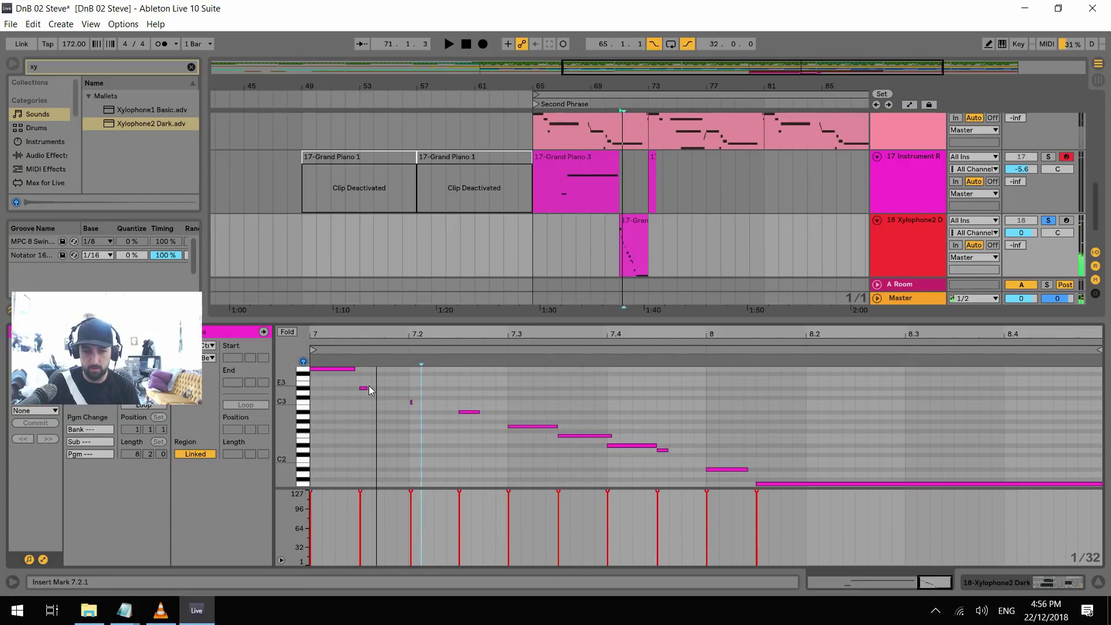
Lengthen the very short C3 note at 7.2 to about a sixteenth note and play the soloed xylophone run
click(397, 405)
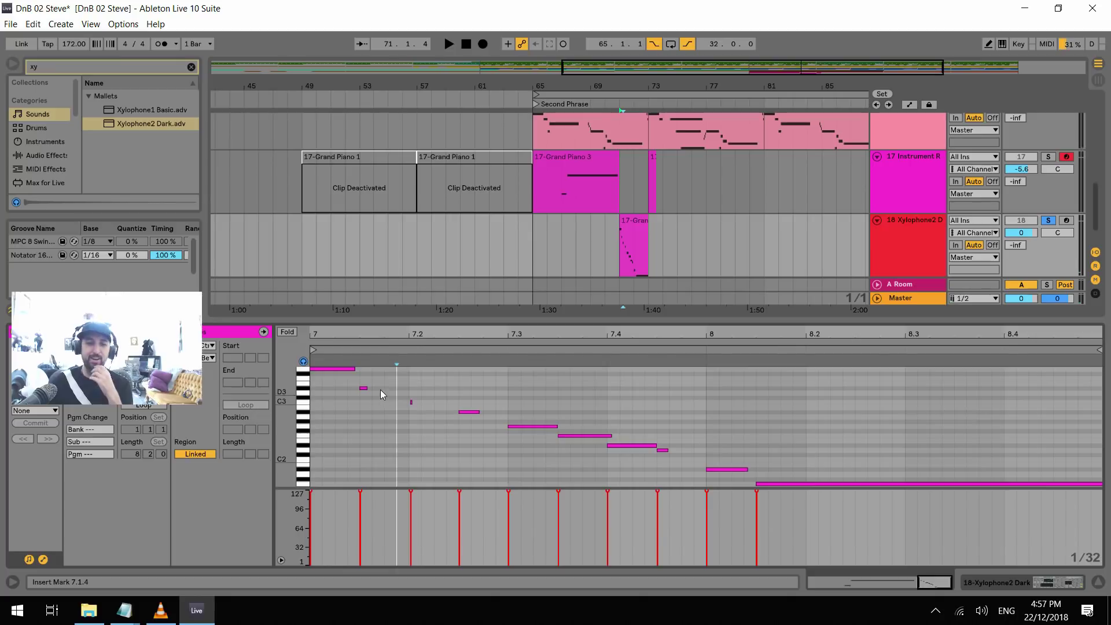
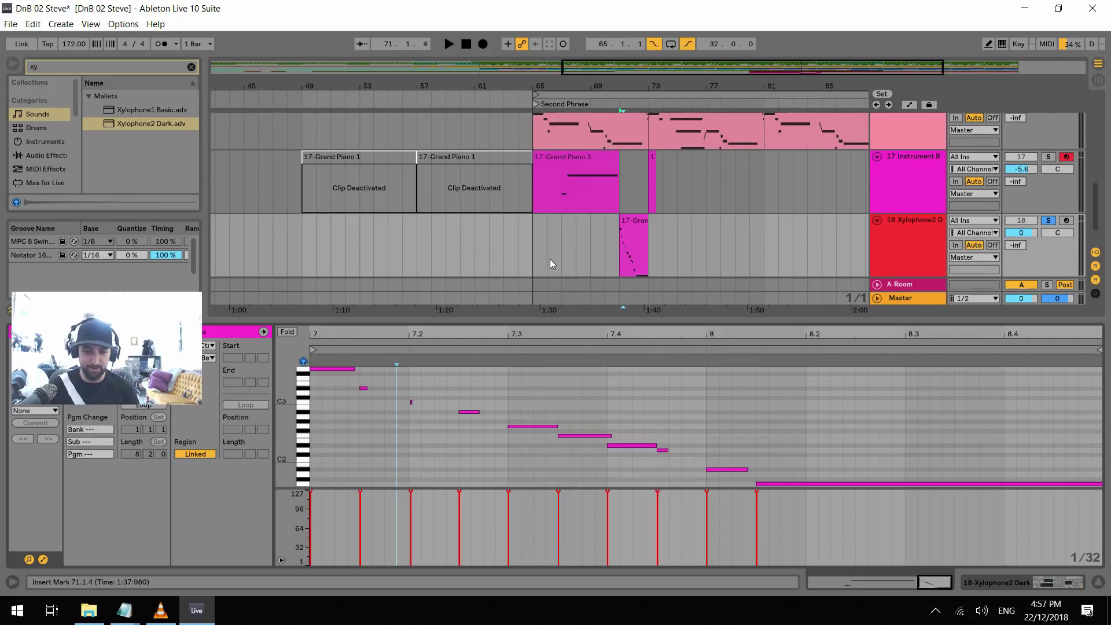
click(411, 401)
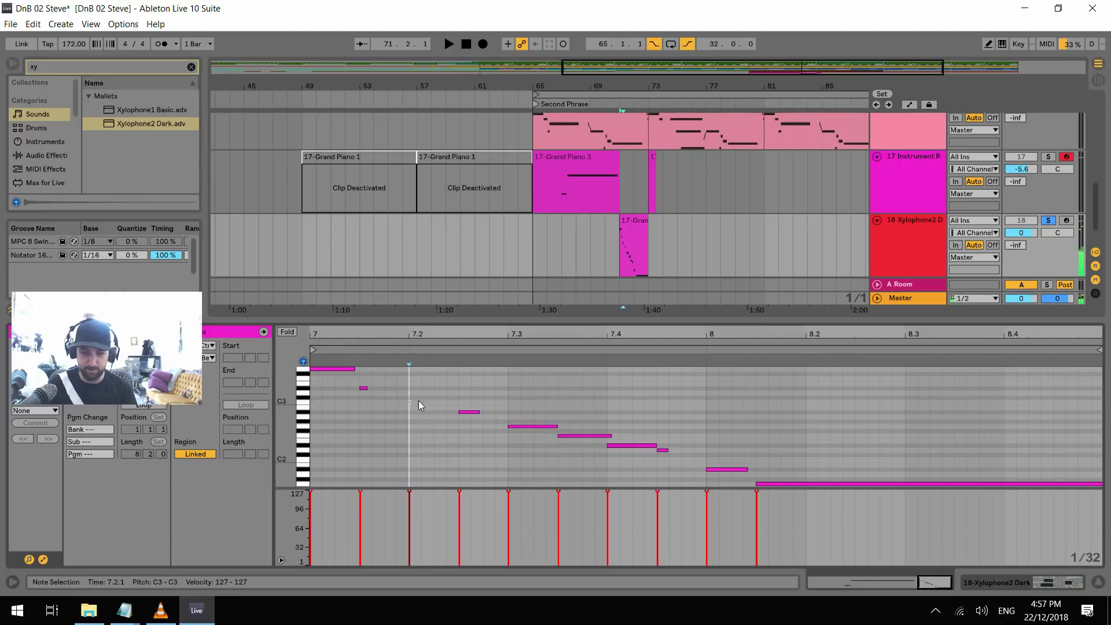
drag(411, 402, 434, 402)
key(space)
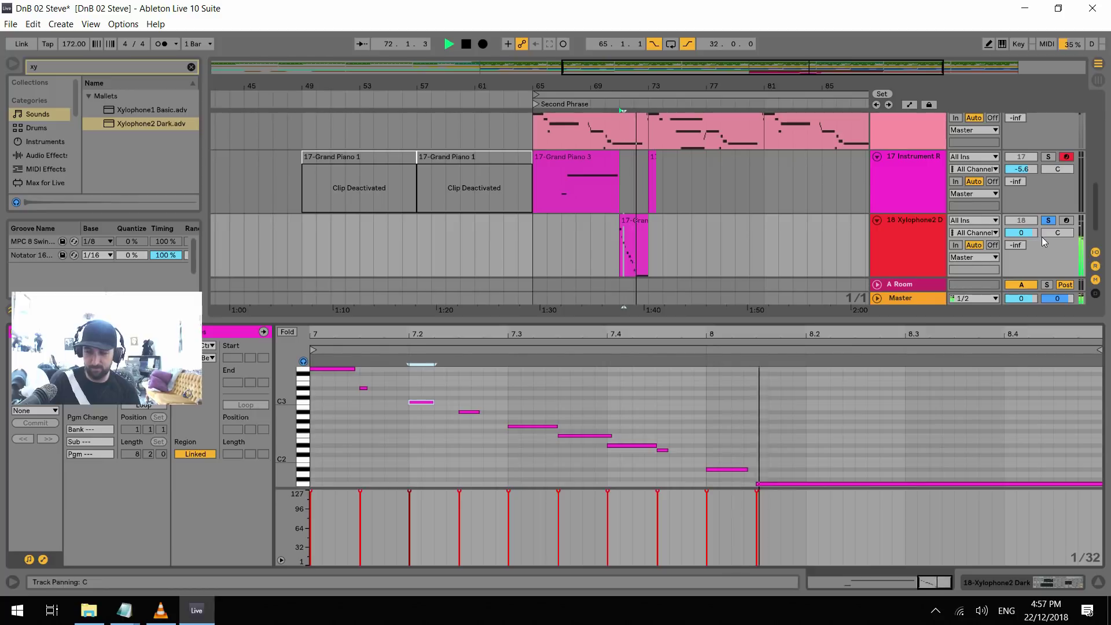
Replay the xylophone run, take its track out of solo, and show its instrument device
key(space)
key(space)
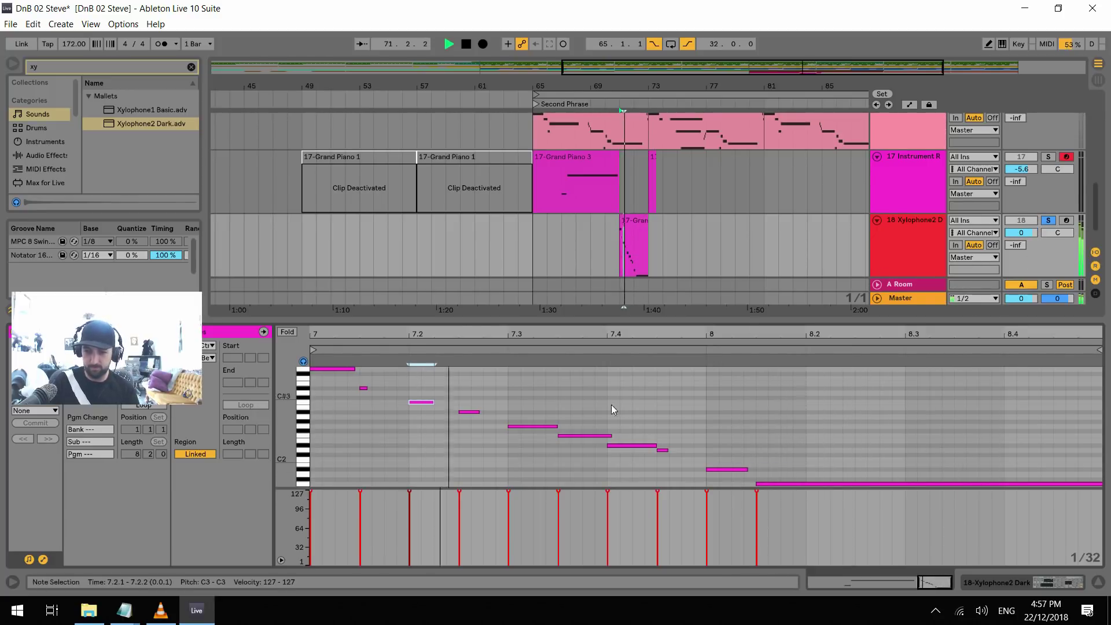
click(1047, 221)
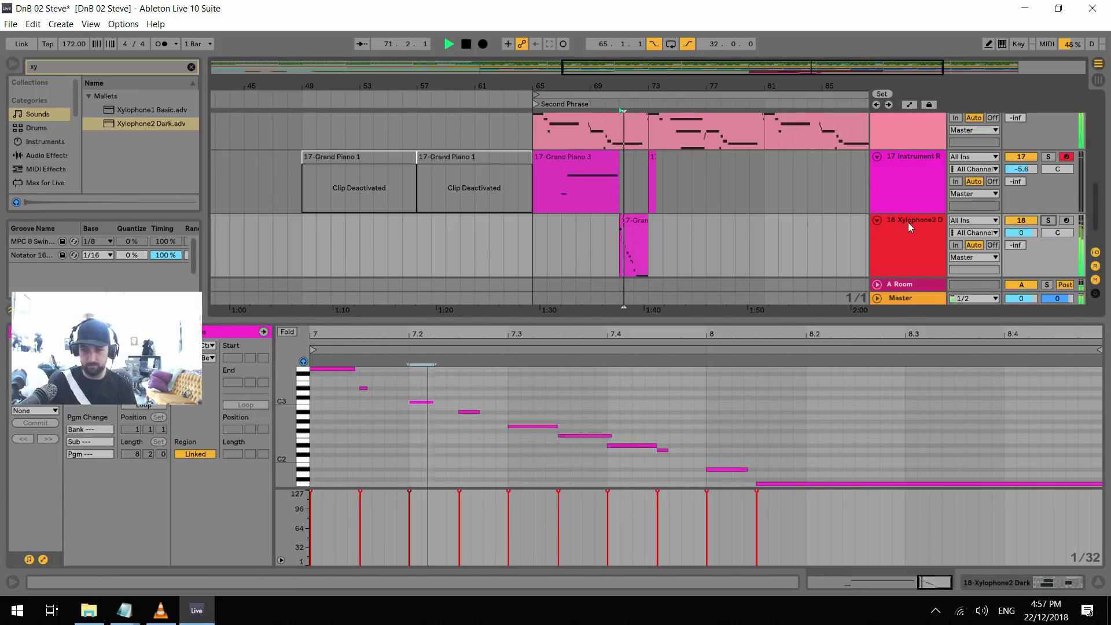
click(908, 222)
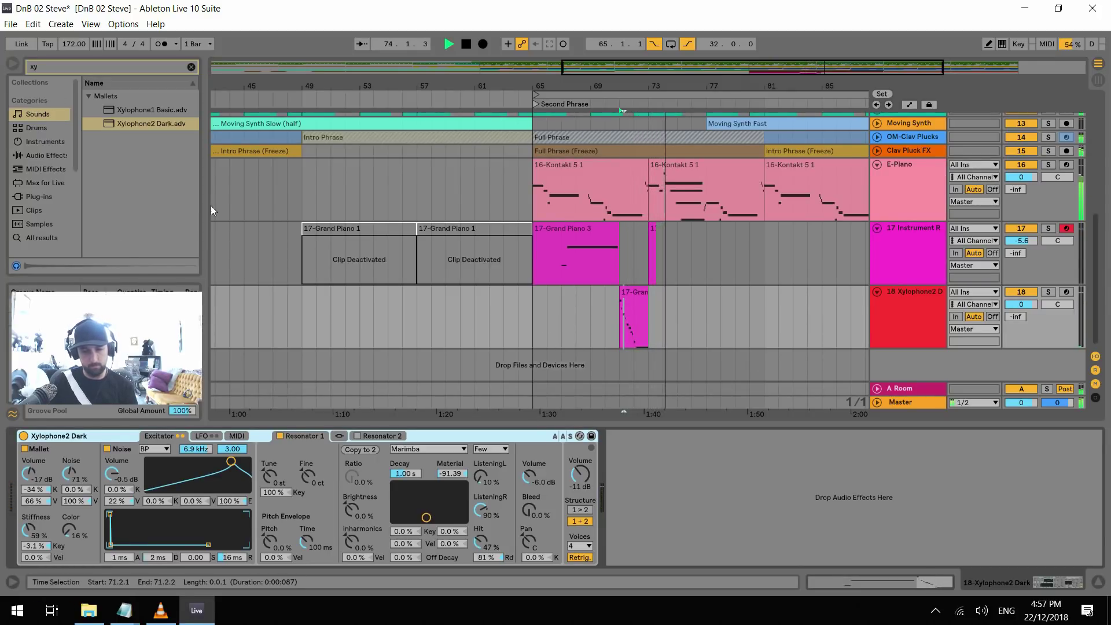
Clear the sound search and browse the bell and mallet presets, previewing several, including Bell Degrees and Bright Marimba
click(191, 67)
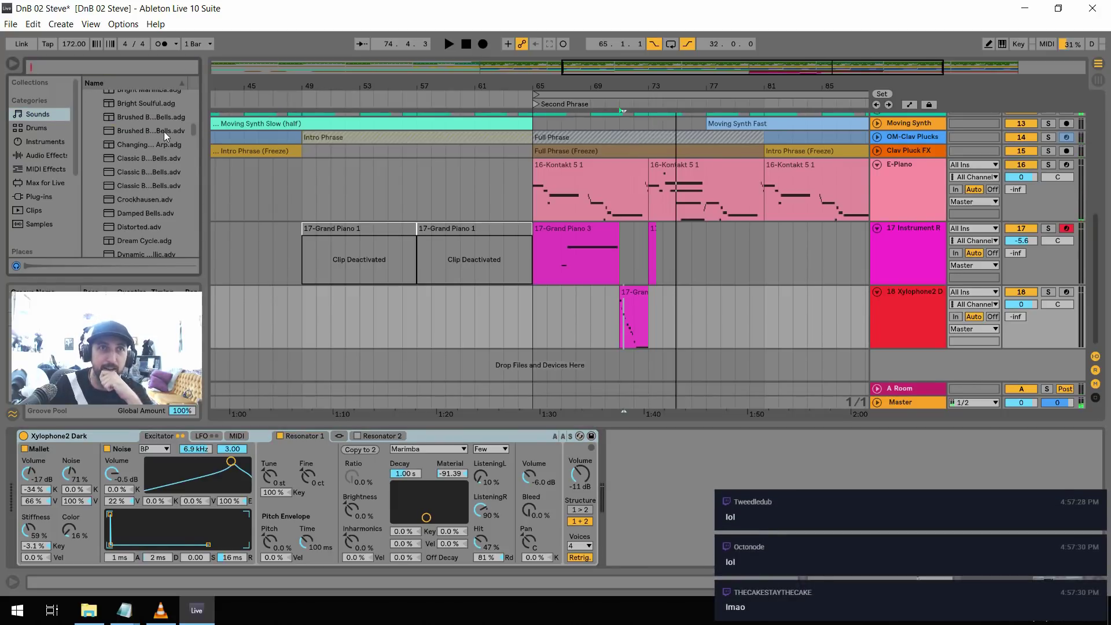
scroll(151, 174, up, 5)
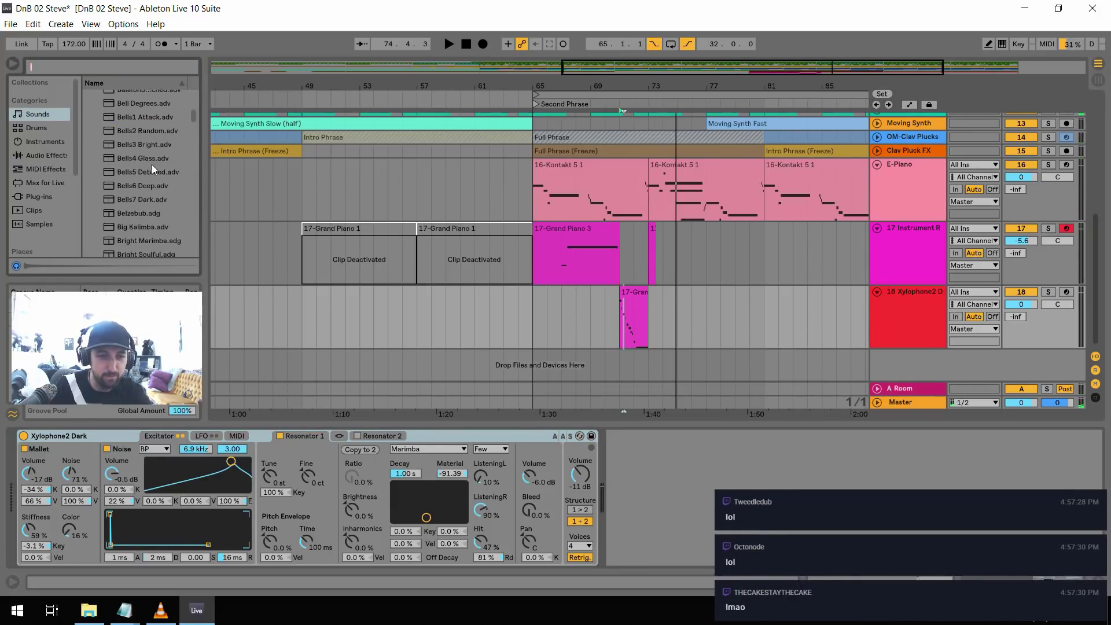
scroll(156, 162, down, 1)
click(138, 123)
key(Down)
key(Down)
click(165, 154)
scroll(164, 154, down, 1)
click(164, 154)
click(145, 175)
scroll(168, 184, down, 4)
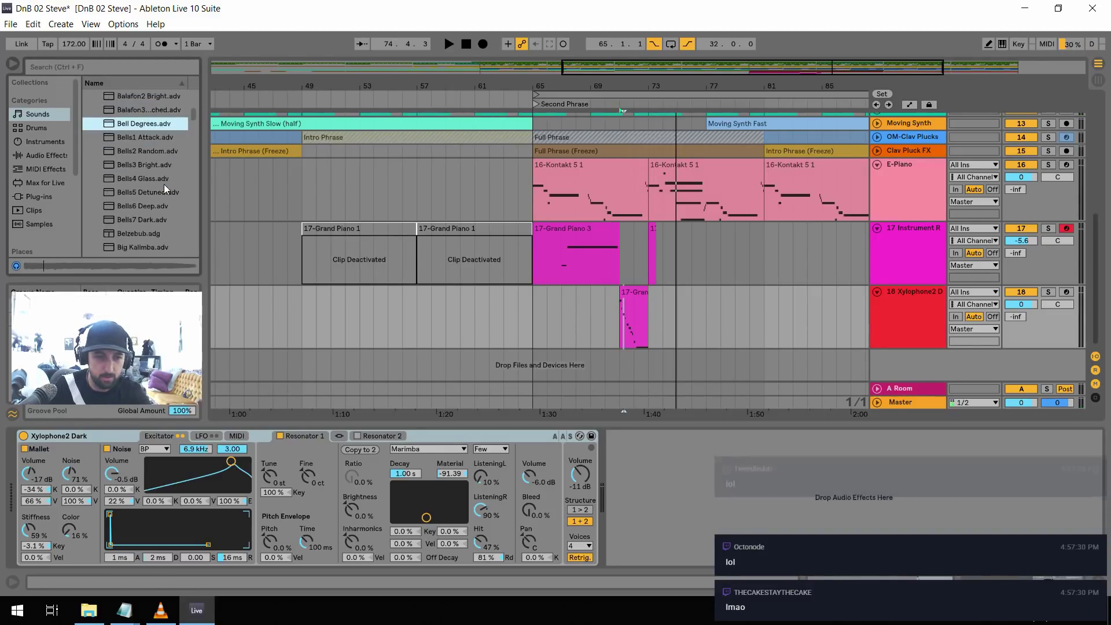
click(163, 184)
scroll(169, 184, down, 3)
scroll(169, 184, down, 1)
click(153, 207)
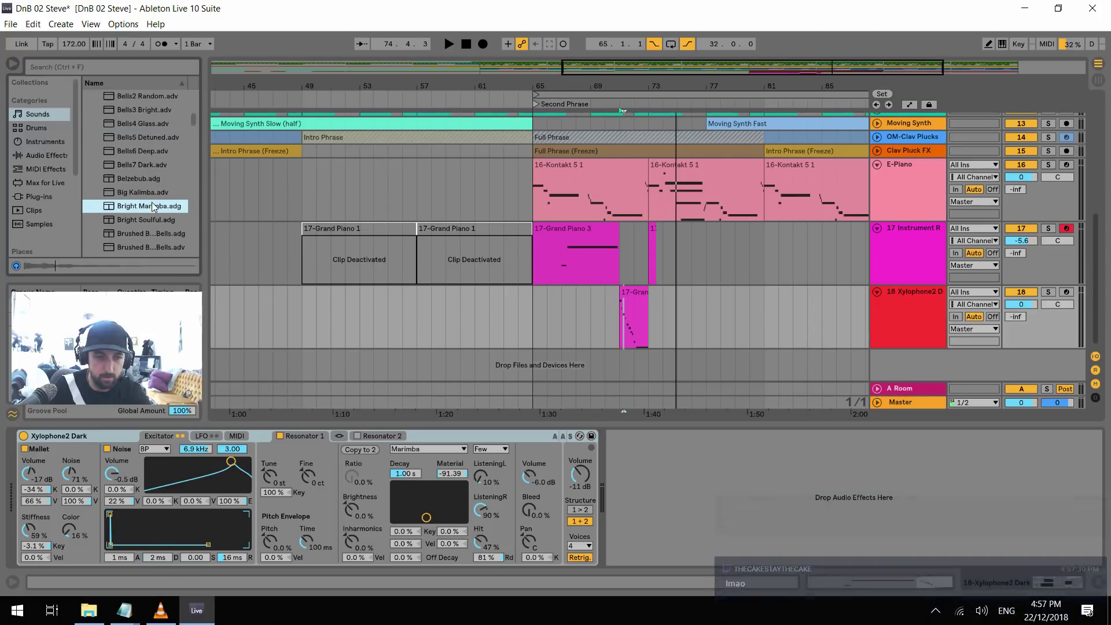
Replace the Xylophone2 Dark instrument with the Bells5 Detuned preset and play the run
click(165, 138)
drag(144, 134, 77, 468)
key(space)
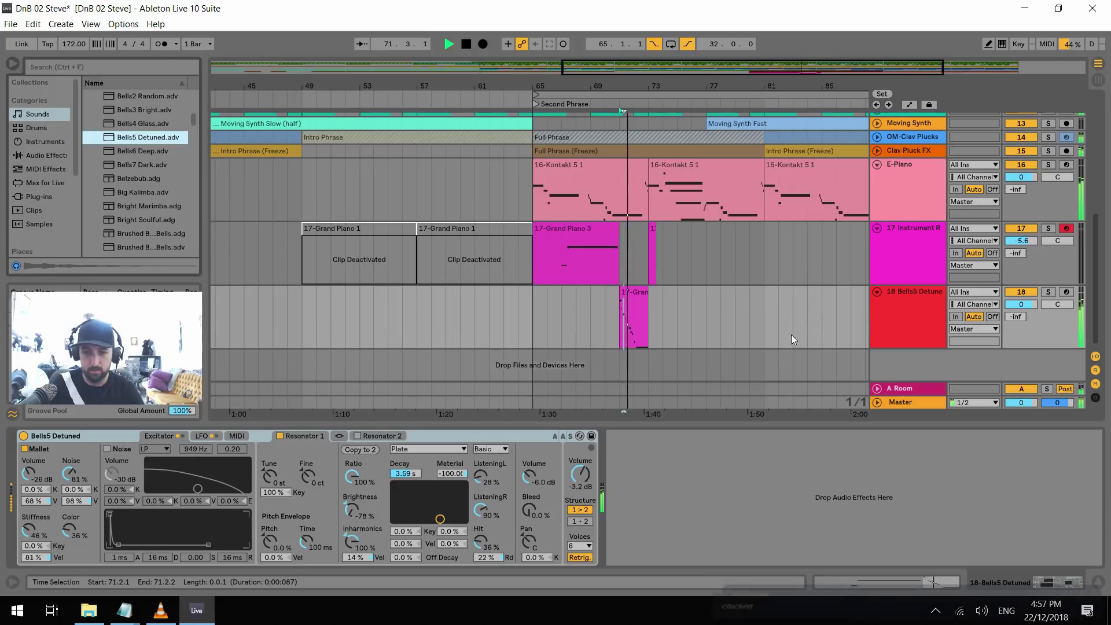
Solo the bells track, replay the run, and raise the track's volume to 1.4 dB
click(1048, 291)
key(space)
key(space)
drag(1016, 309, 1017, 301)
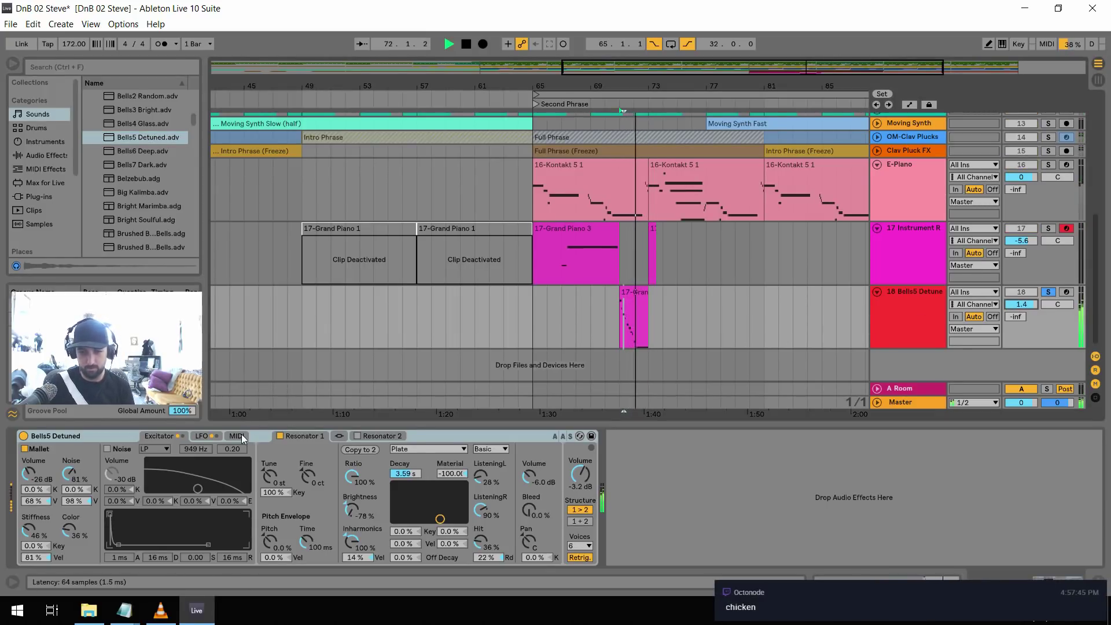
Set the decay of the bells' Resonator 1 to 2.10 s while listening to the run
key(space)
drag(405, 473, 405, 485)
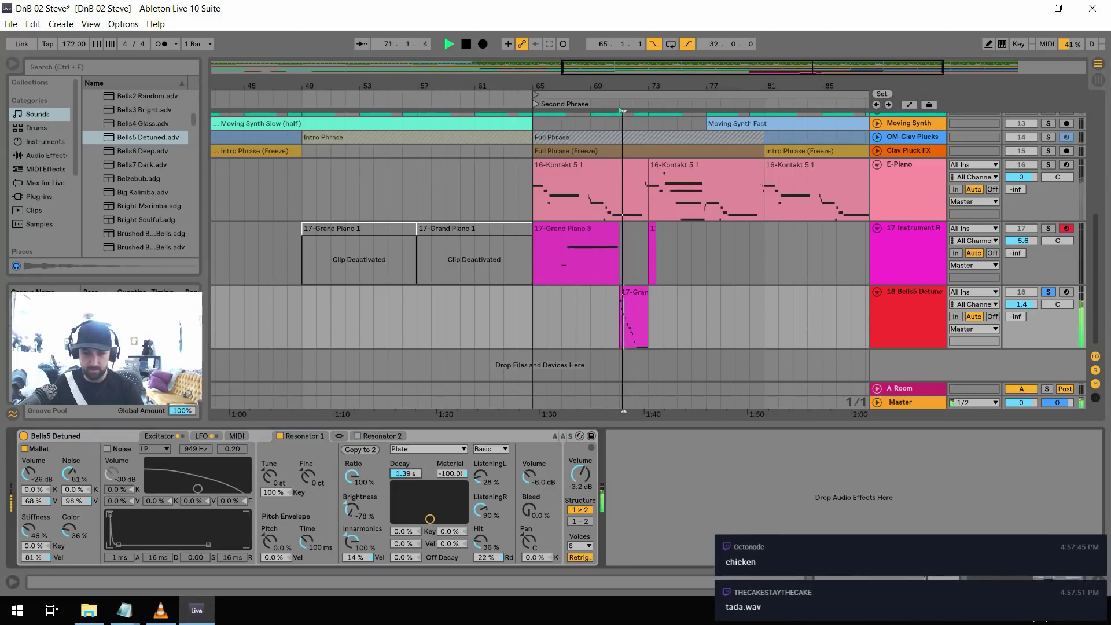
drag(405, 485, 405, 471)
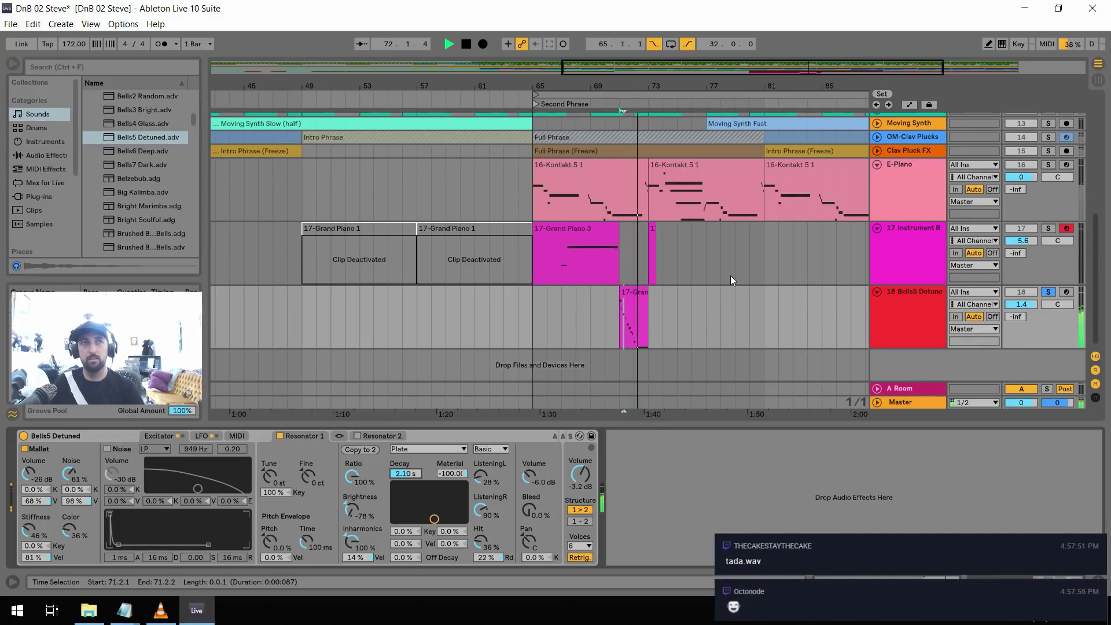
Take the bells track out of solo, set its volume to 1.2 dB, and replay the run in the full mix
click(1048, 292)
key(space)
key(space)
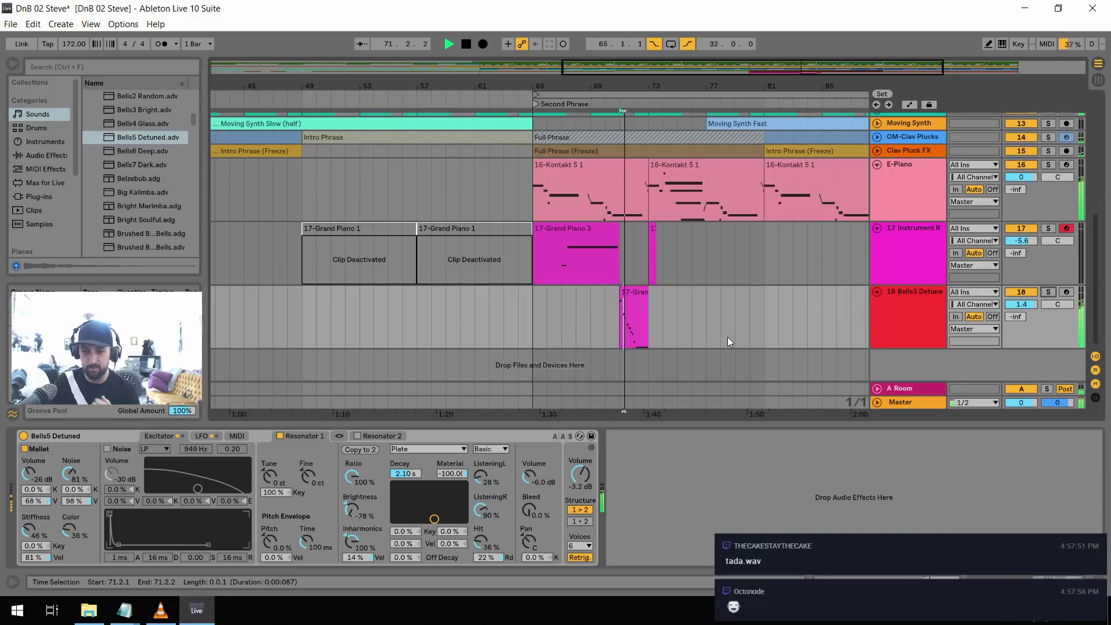
mouse_move(1021, 304)
mouse_down()
mouse_move(1021, 323)
mouse_move(1021, 298)
mouse_up()
key(space)
key(space)
key(space)
key(space)
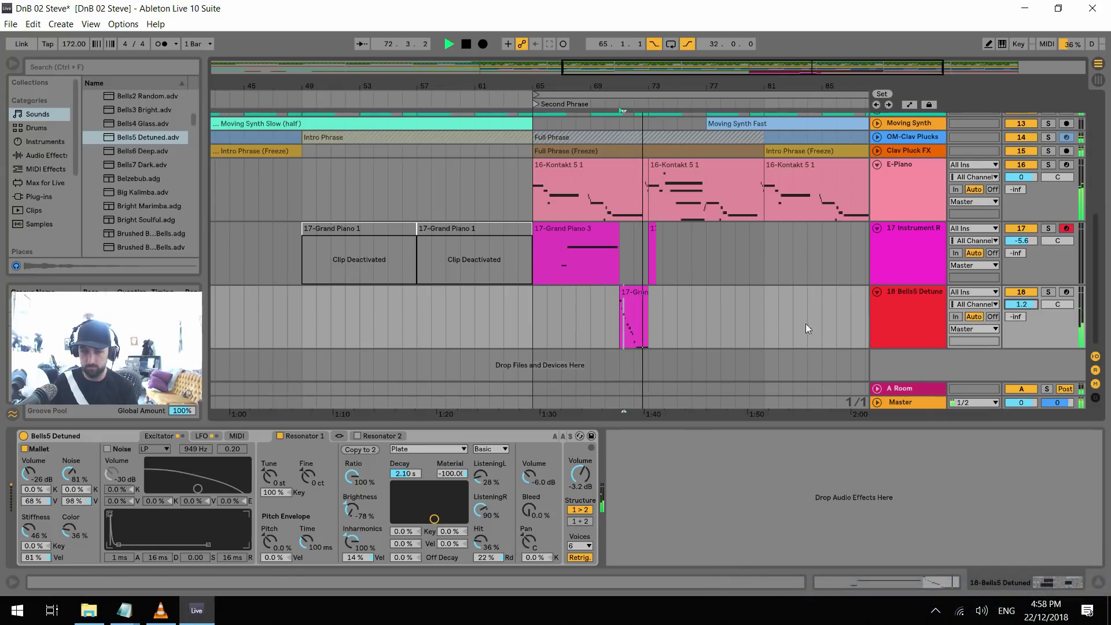
Listen to the lead-in to the second phrase from bar 63
click(504, 330)
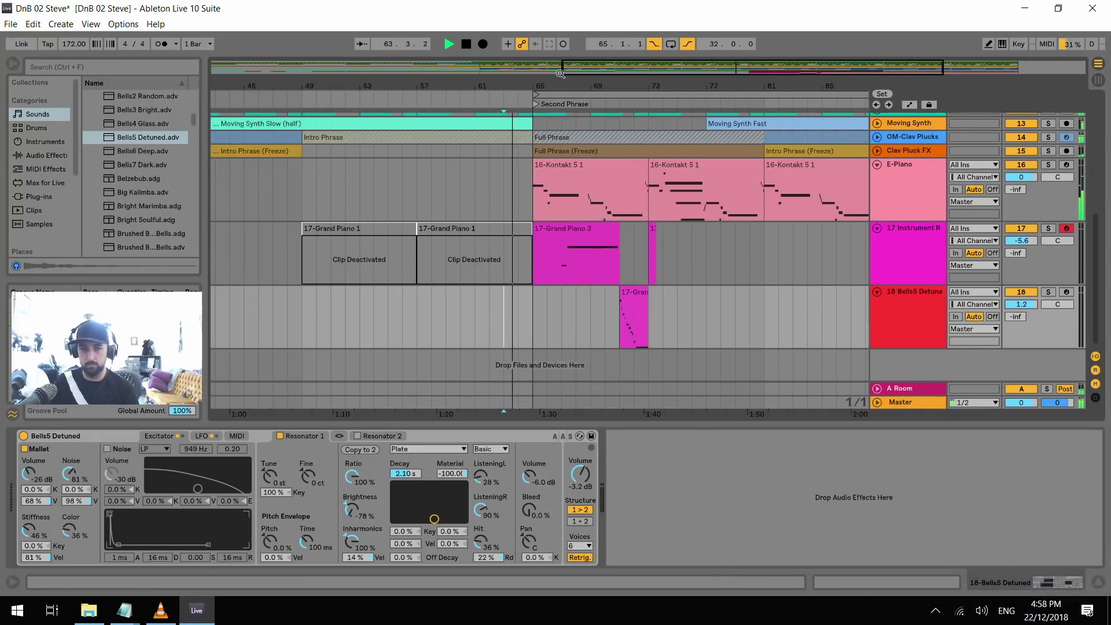
key(plus)
key(plus)
key(space)
Turn off looping for the first E-Piano clip of the second phrase and extend its start about half a bar earlier
drag(472, 167, 457, 168)
key(ctrl+z)
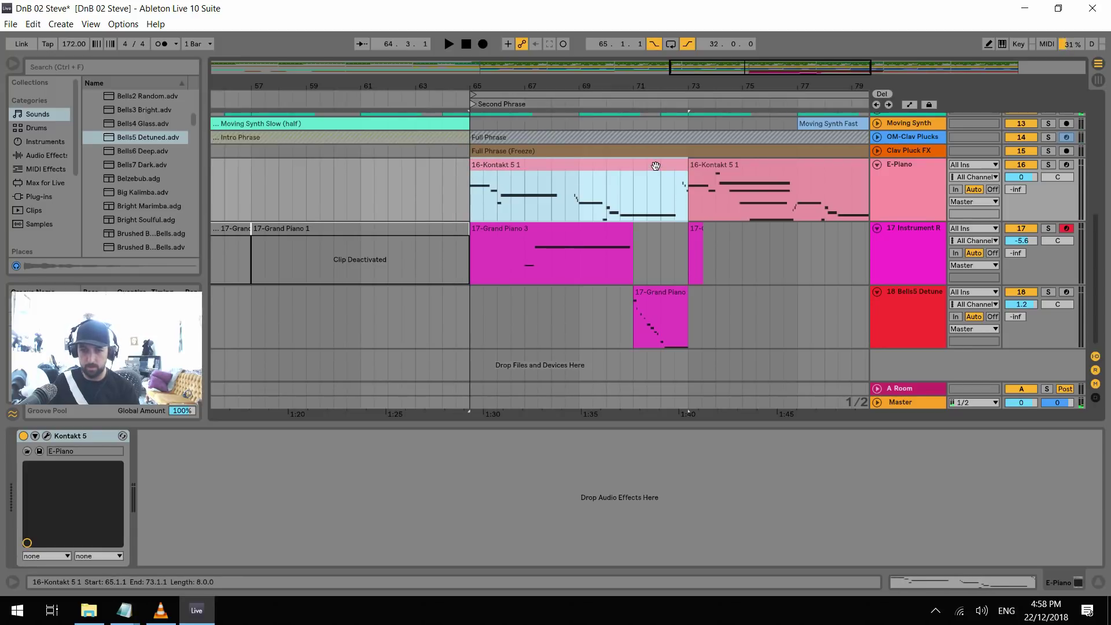
double_click(653, 168)
click(143, 406)
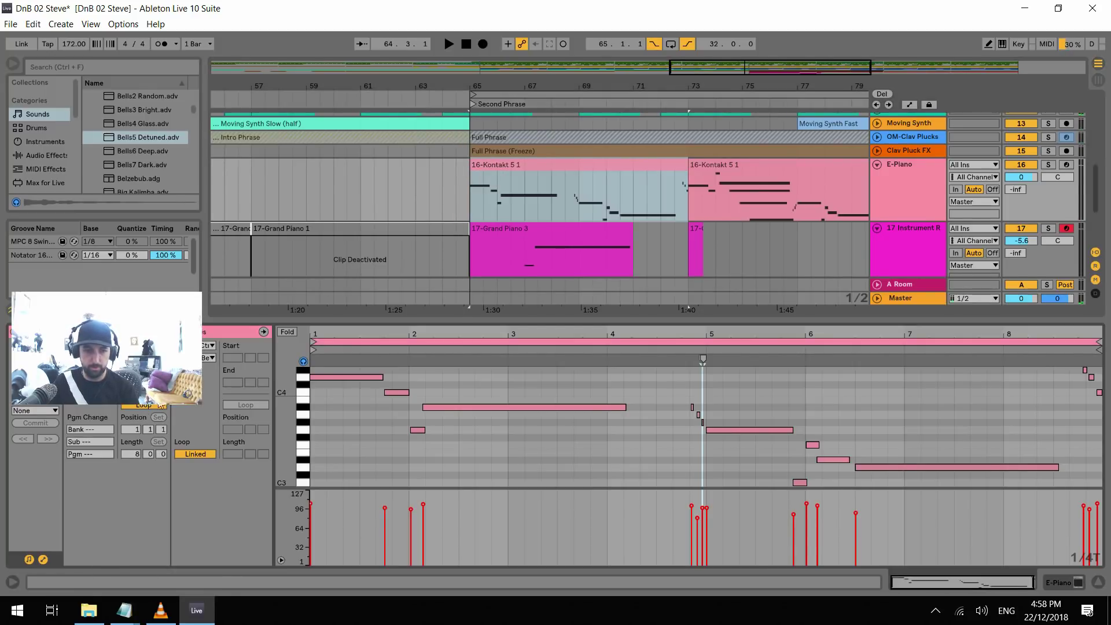
drag(471, 167, 460, 167)
click(441, 191)
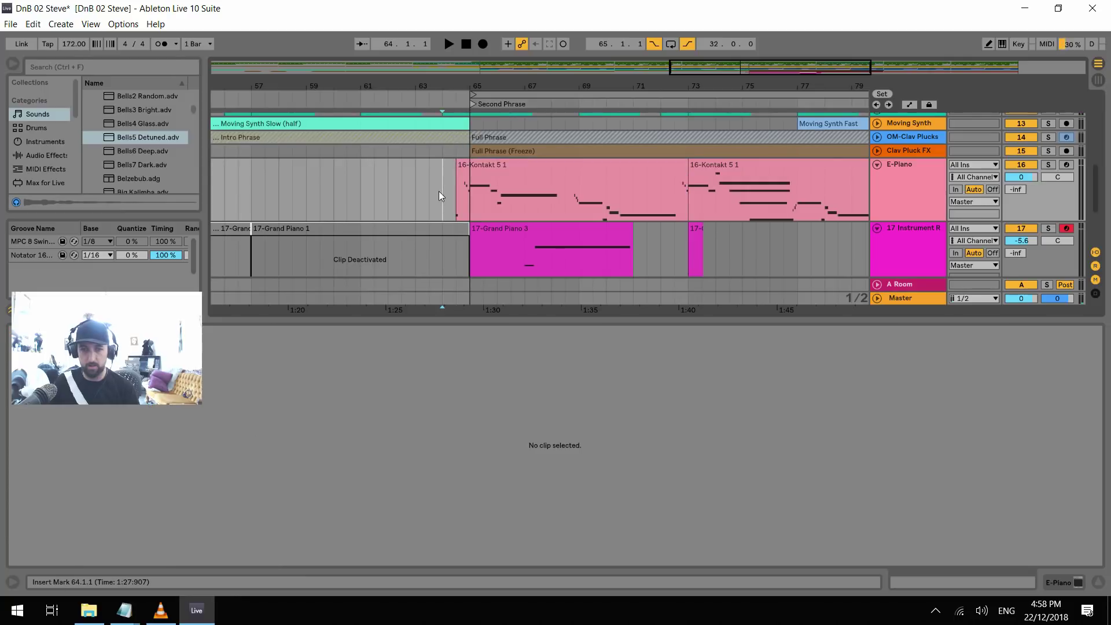
Play into the second phrase from bar 64 and show the piano track's Instrument Rack
key(minus)
drag(569, 88, 590, 89)
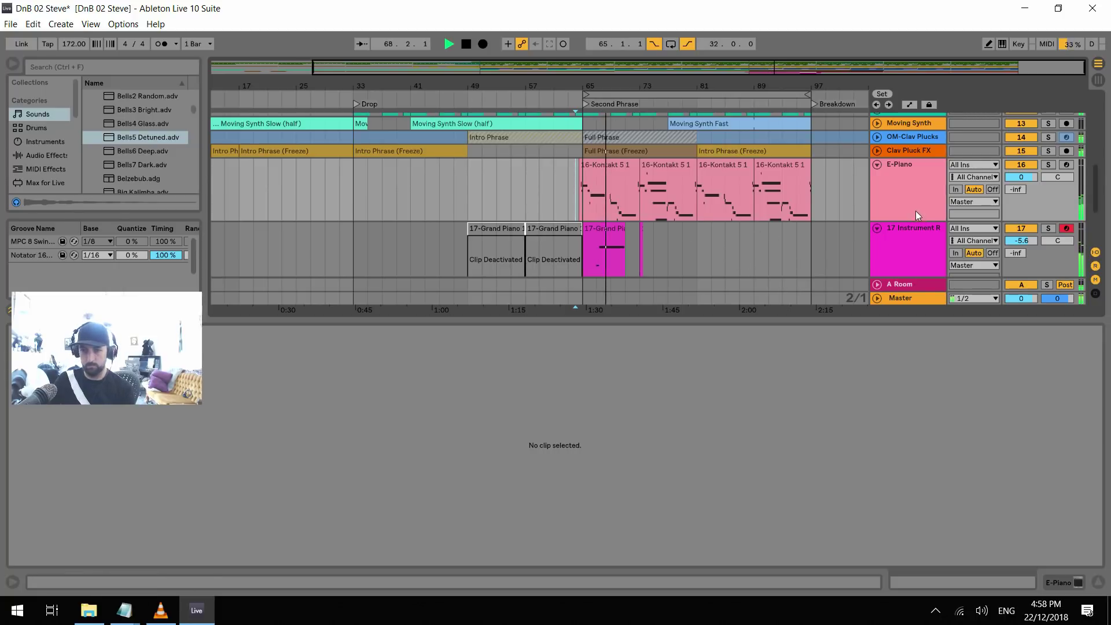
click(901, 228)
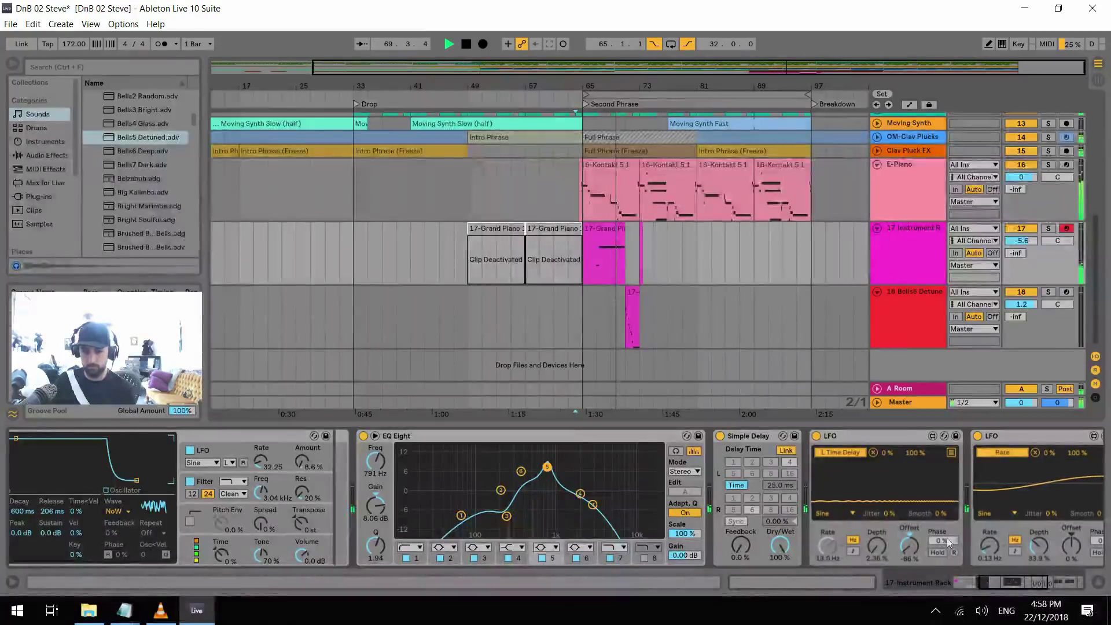
click(1008, 581)
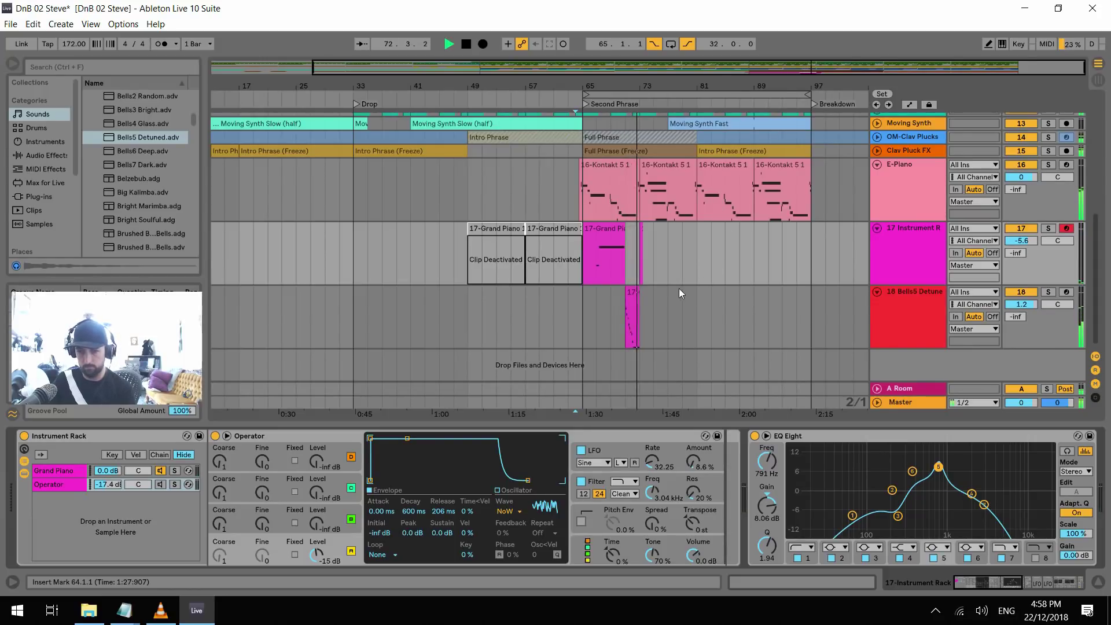
Invert the pitches of all notes in the bells clip at bar 71 and play the ascending run
double_click(631, 289)
key(space)
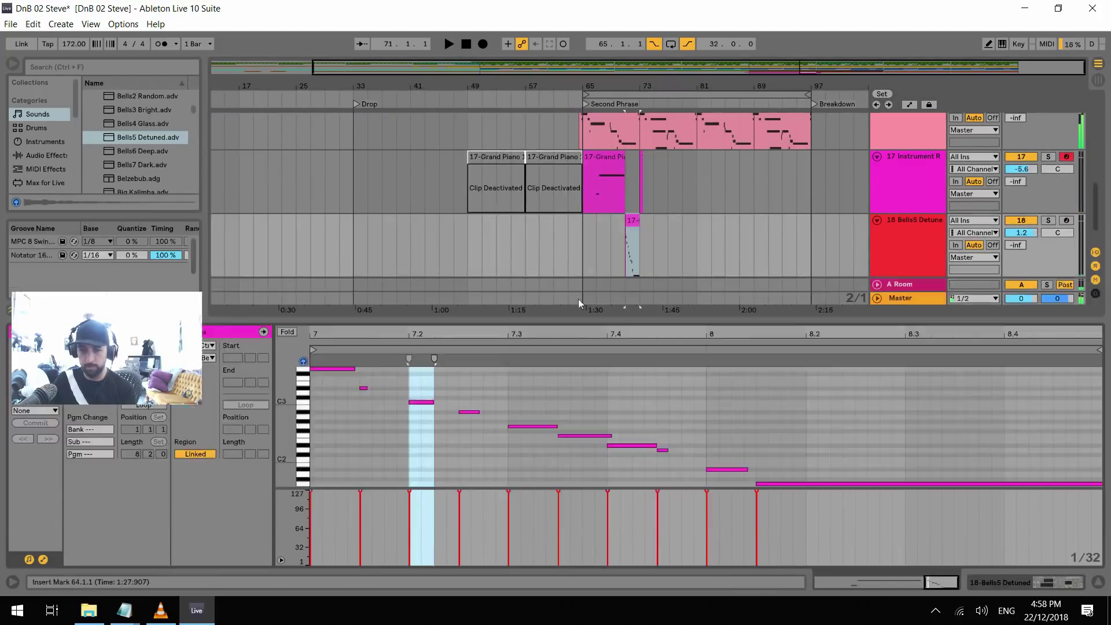
click(288, 332)
key(ctrl+a)
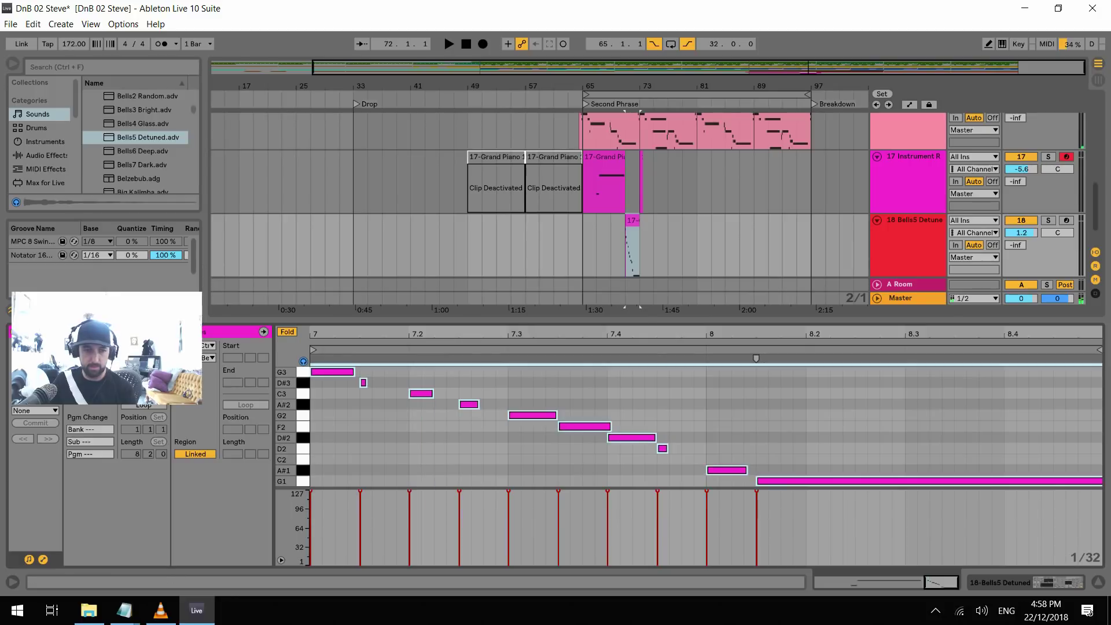
click(101, 370)
key(space)
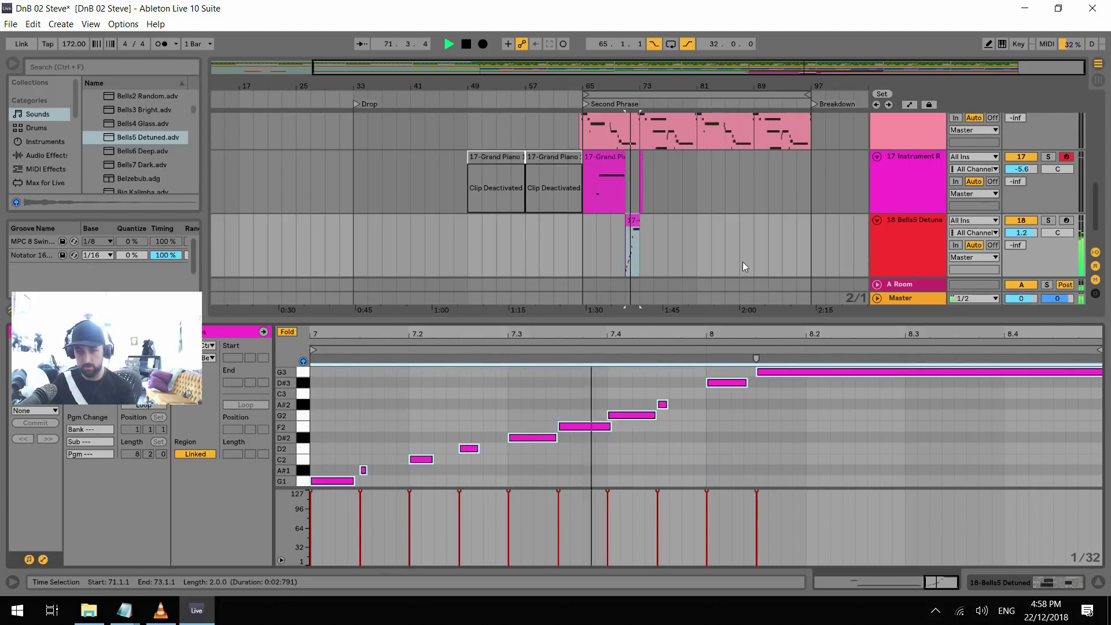
Lower the long final note of the bells clip at bar 71 to F3 and play the ending
key(space)
click(829, 374)
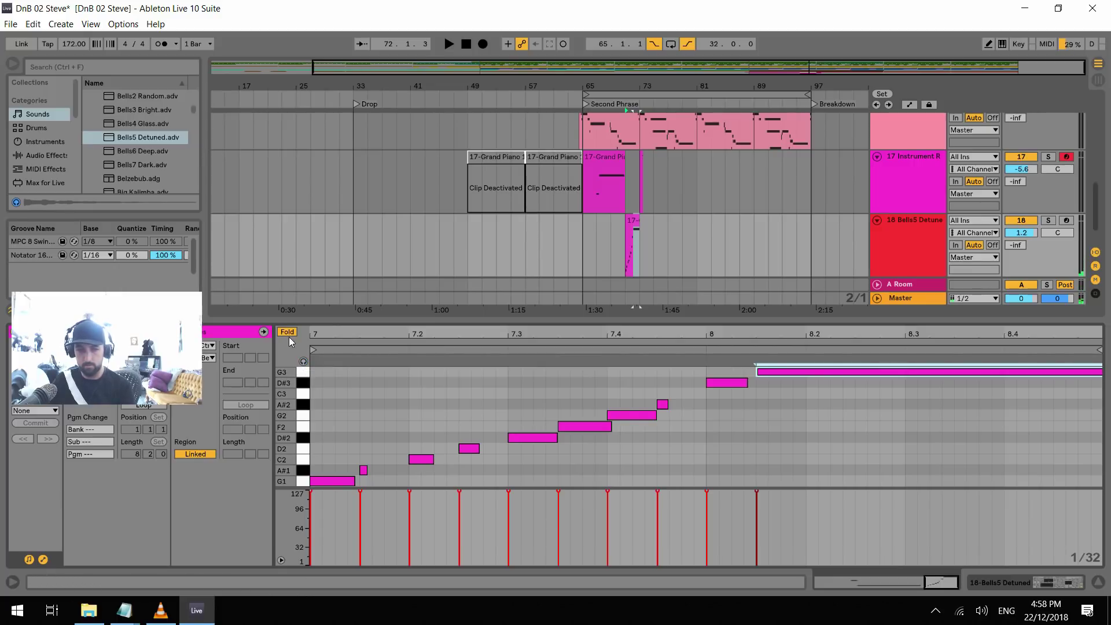
click(288, 332)
click(818, 373)
key(Down)
key(space)
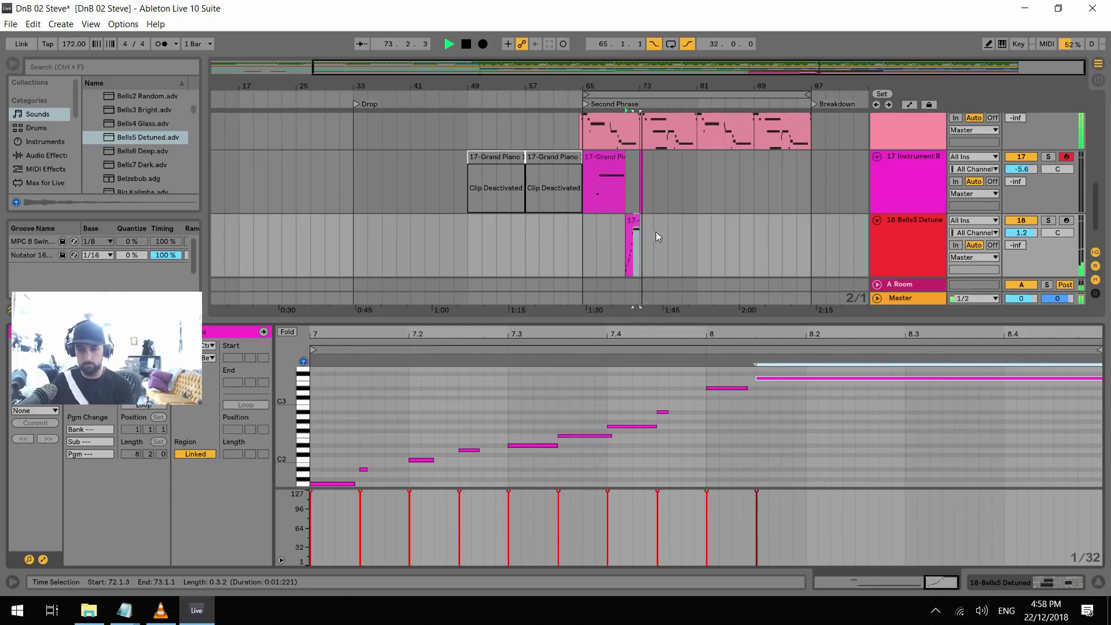
drag(584, 244, 652, 248)
key(ctrl+d)
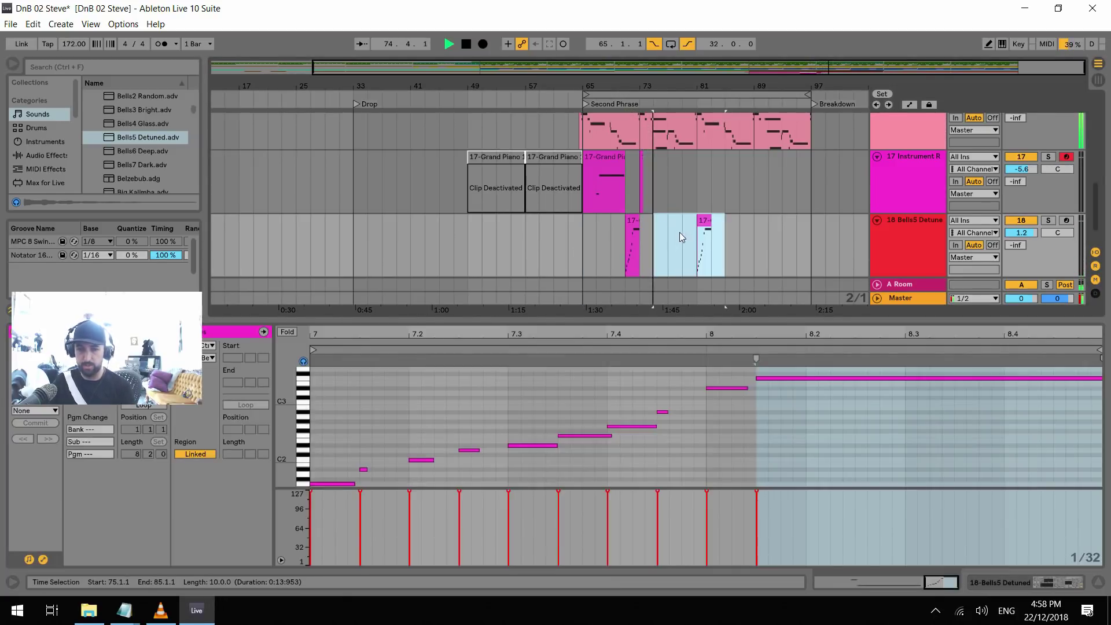
key(space)
key(ctrl+z)
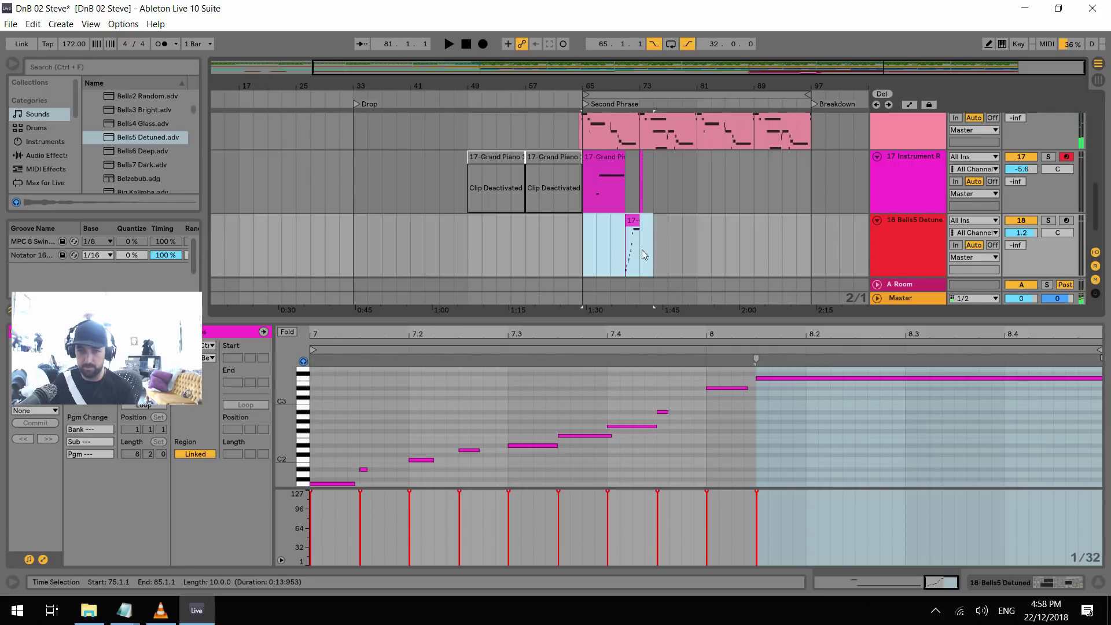
Copy the bells clip to bar 79, invert the pitches of all notes in the copy, and play it
drag(639, 250, 692, 220)
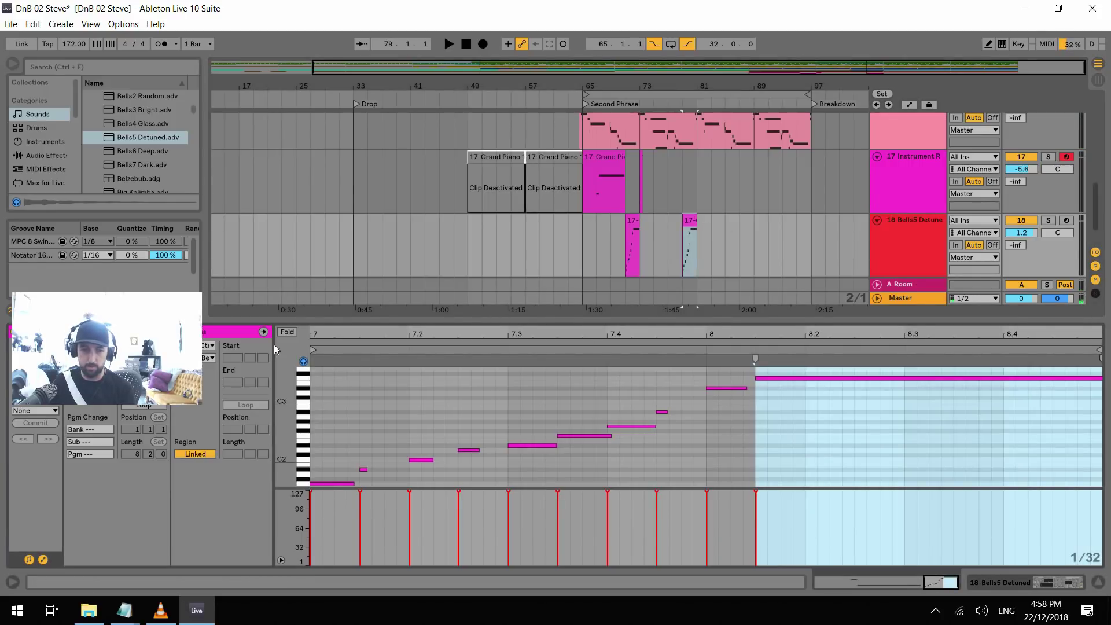
click(287, 331)
key(ctrl+a)
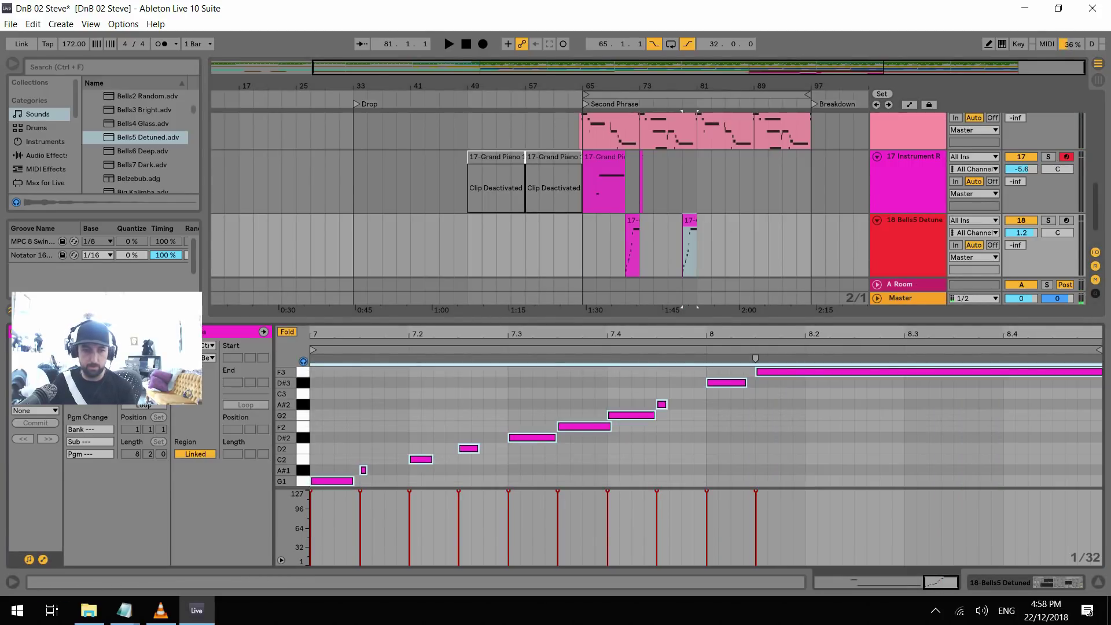
click(187, 382)
key(space)
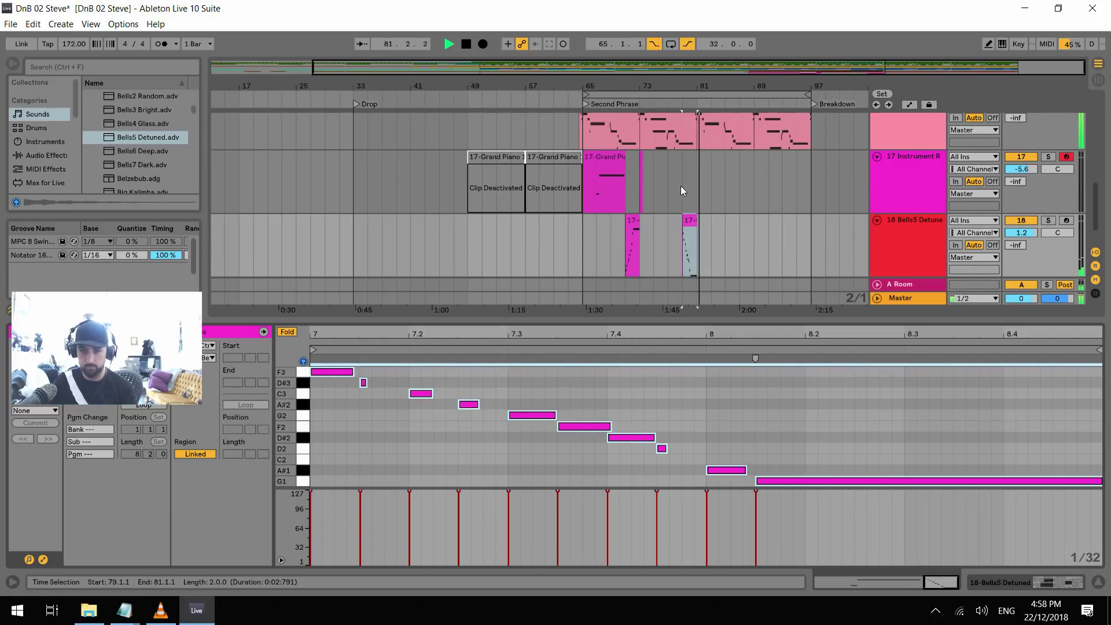
Duplicate the piano track's bars 65 to 81 to bar 81 and play from there
scroll(692, 195, up, 2)
drag(694, 199, 602, 213)
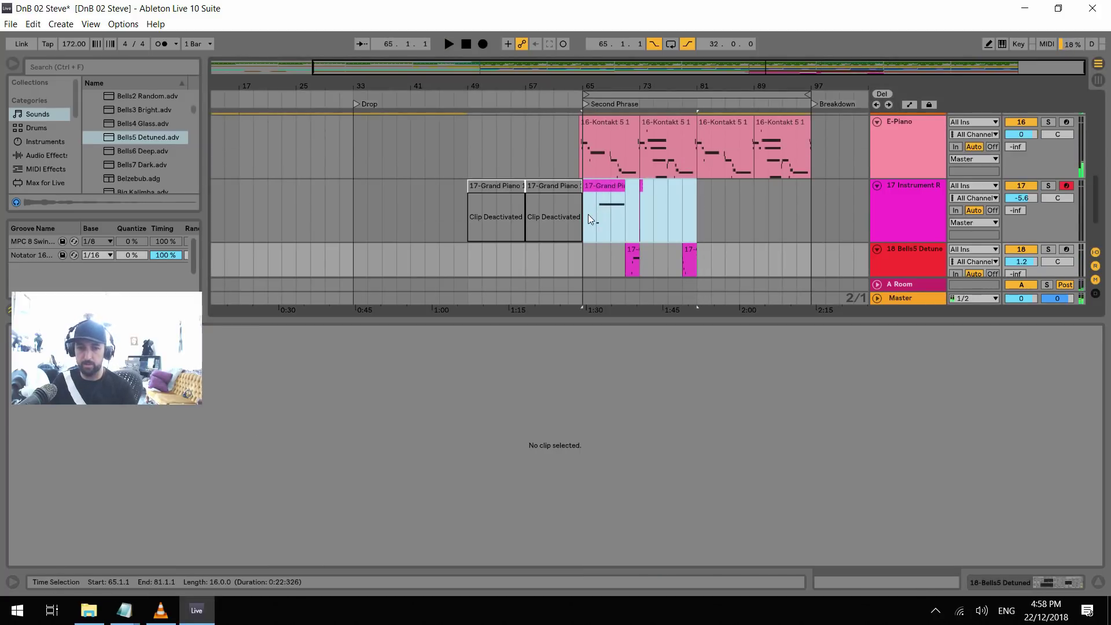
key(ctrl+d)
scroll(693, 199, up, 3)
scroll(649, 211, down, 2)
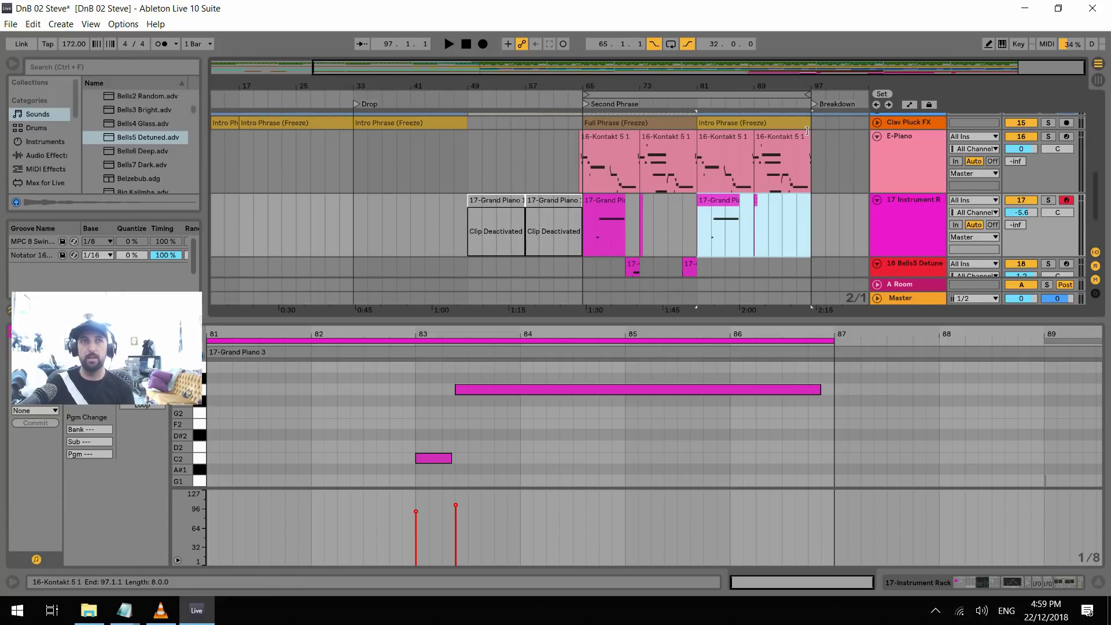
key(space)
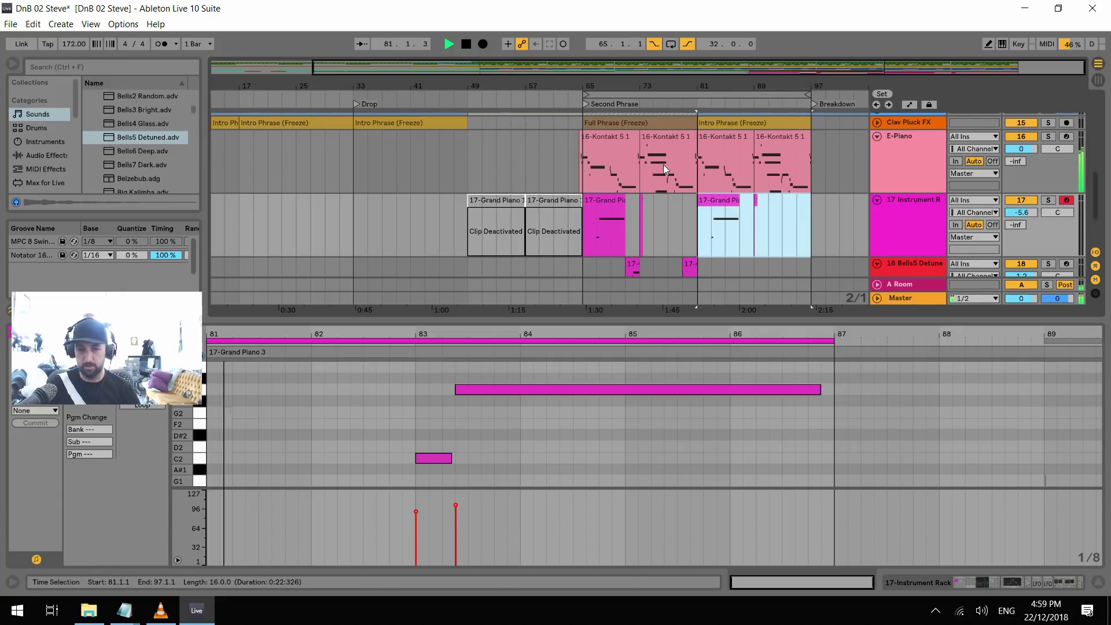
Play from bar 65 and paste a copy of the first second-phrase piano part at bar 73
click(585, 234)
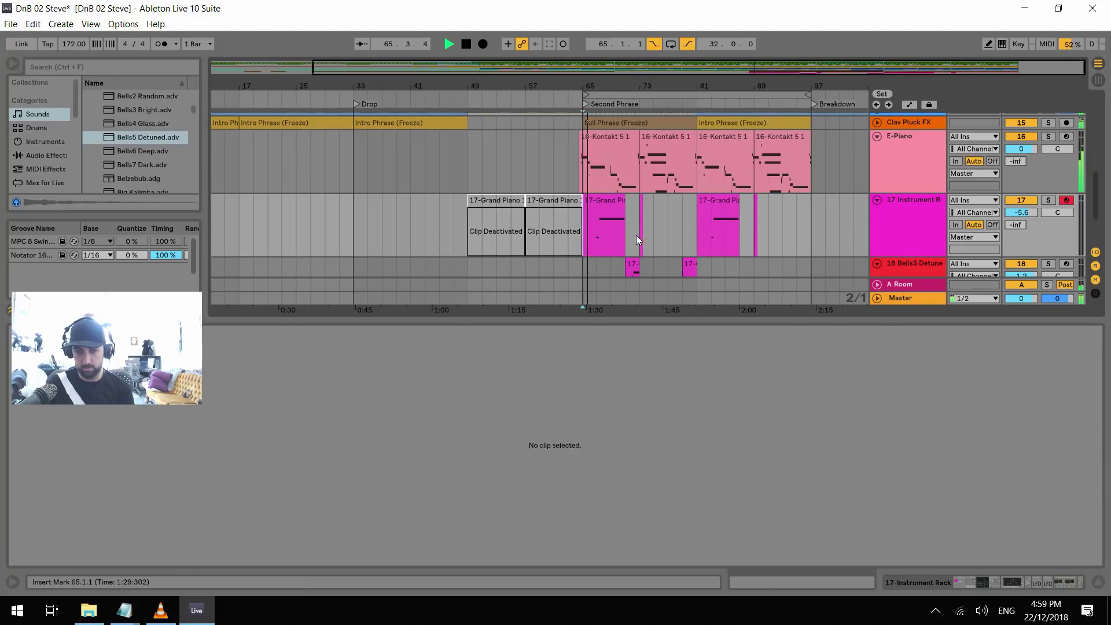
click(637, 235)
key(ctrl+v)
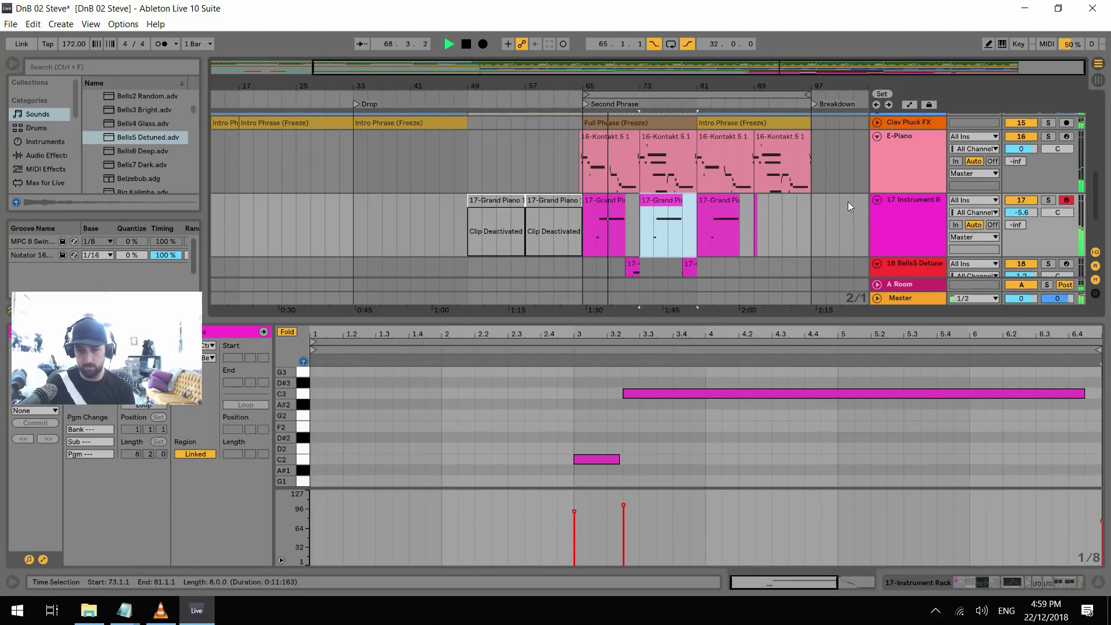
Turn off note folding in the piano clip at bar 65, raise its short note at bar 67 to D3, and play it
click(605, 203)
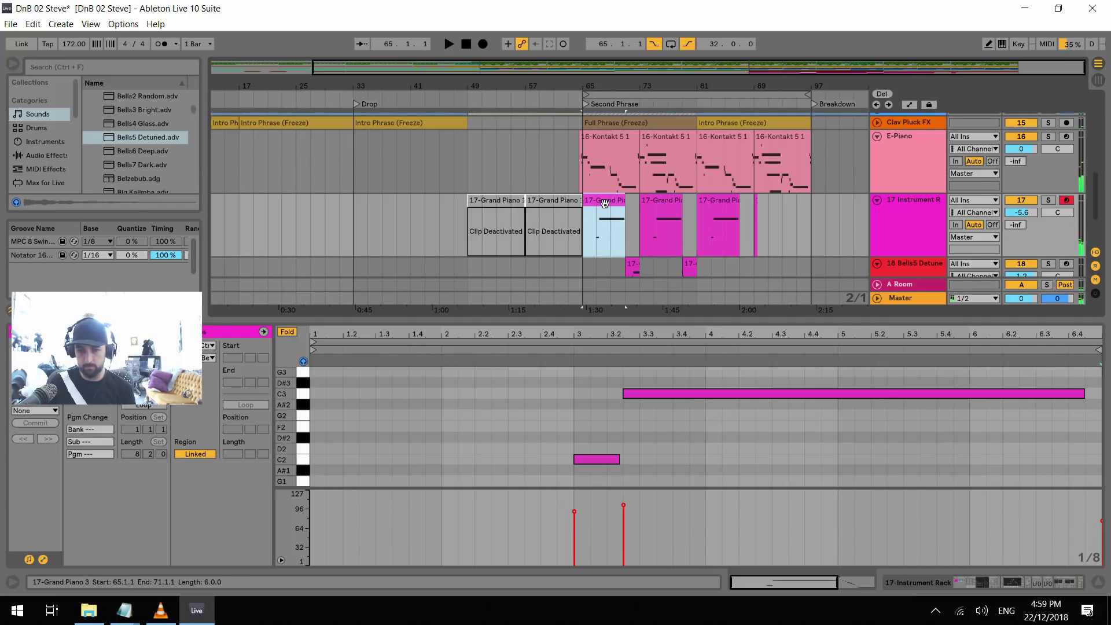
click(596, 459)
key(Up)
key(Up)
key(Up)
key(Up)
key(Up)
key(Up)
key(Up)
key(Down)
key(Up)
key(Up)
key(Down)
key(Down)
click(287, 332)
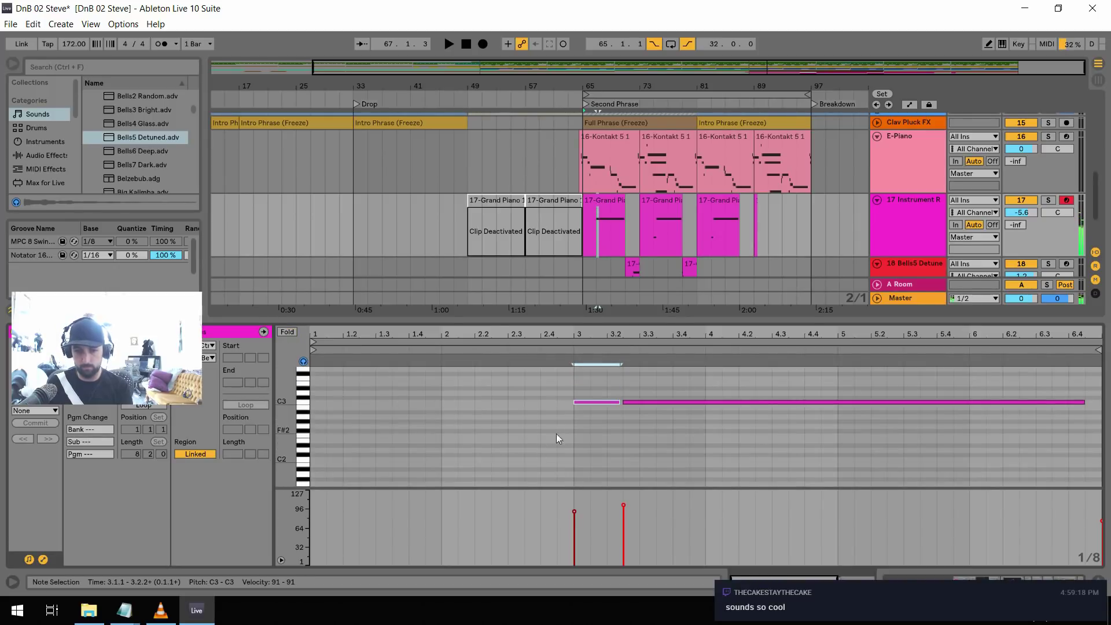
key(space)
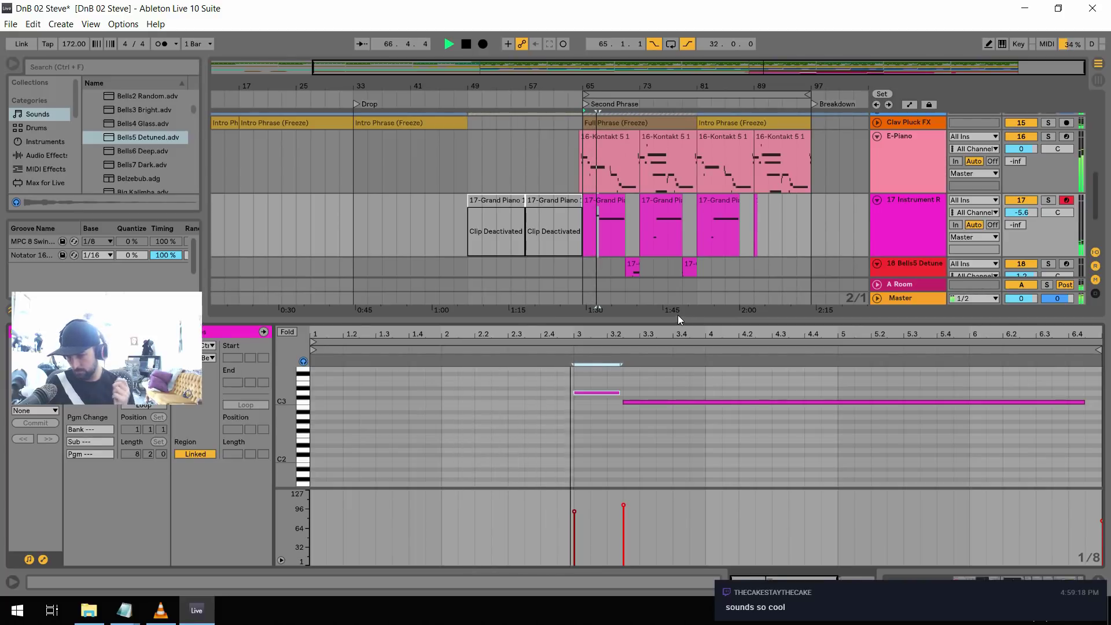
key(space)
Compare the piano track's sound with its Simple Delay switched off and on, playing from bar 67
double_click(915, 205)
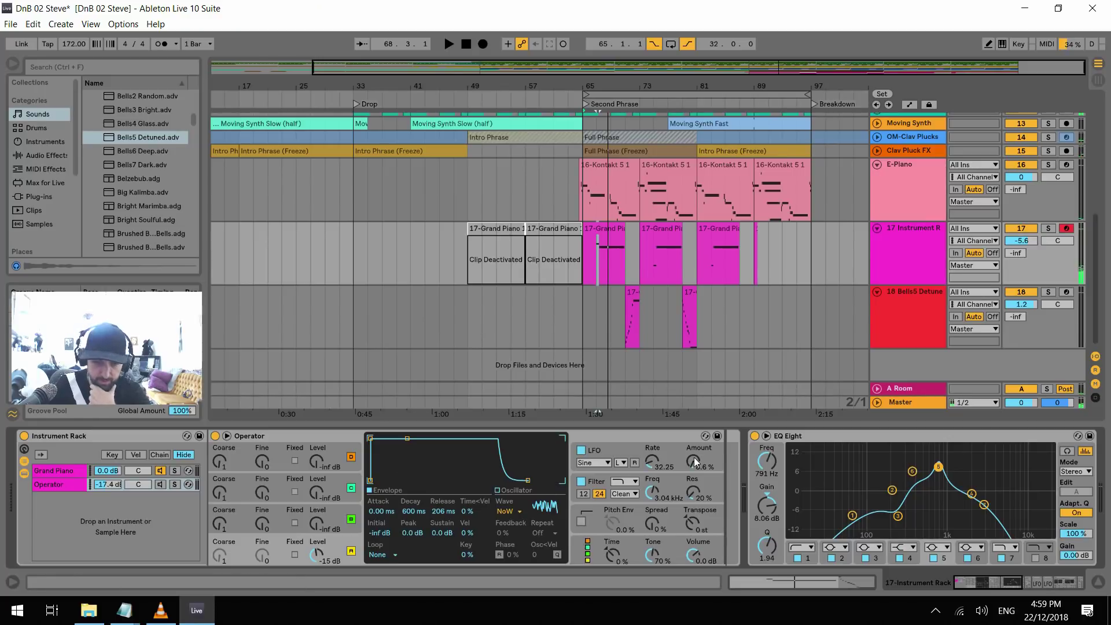
drag(988, 582, 1036, 583)
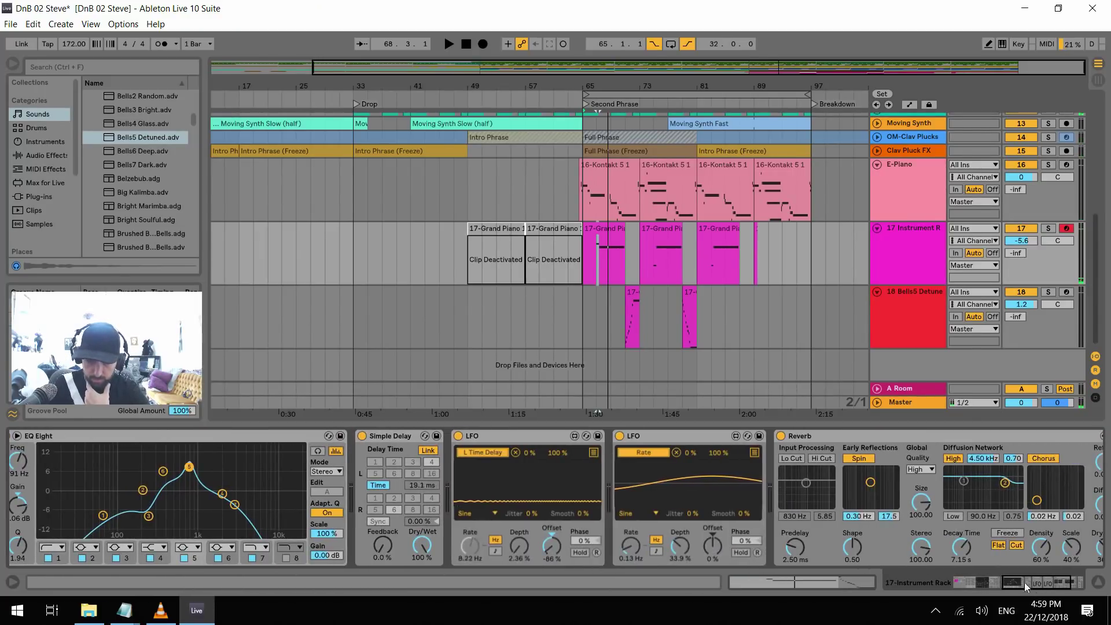
click(594, 256)
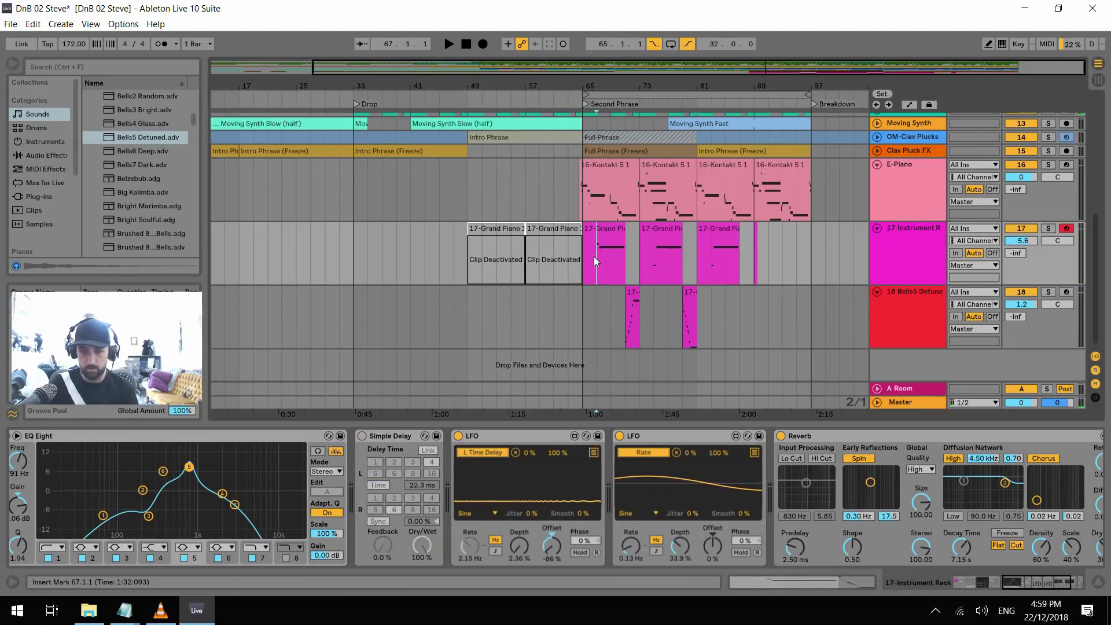
key(space)
click(361, 436)
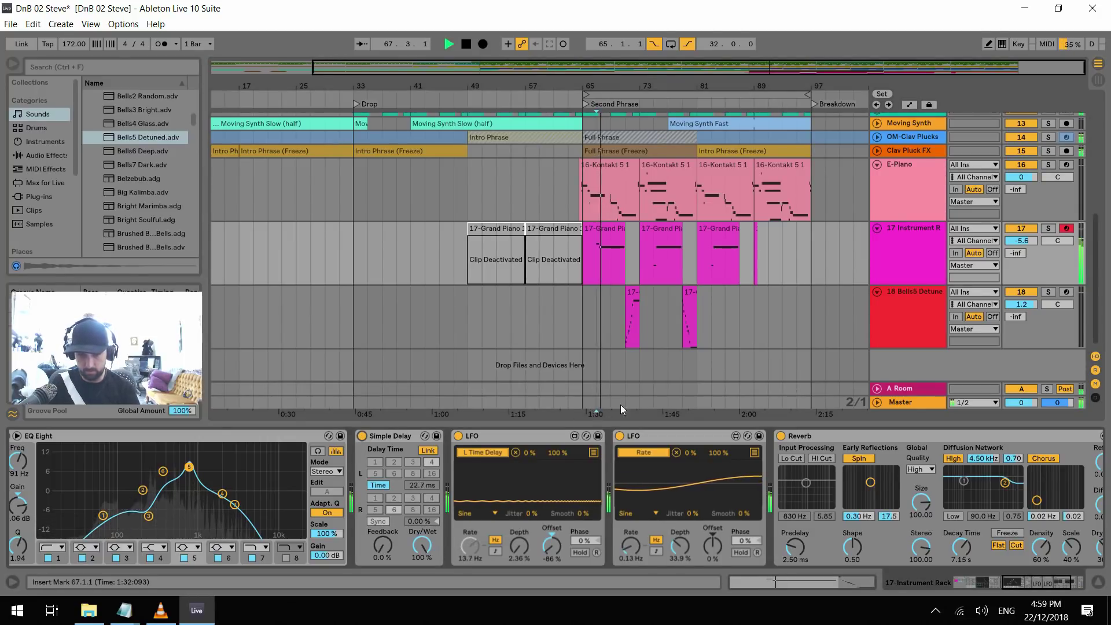
Duplicate the bells track's bars 65 to 81 to bar 81 during playback from bar 65
click(586, 265)
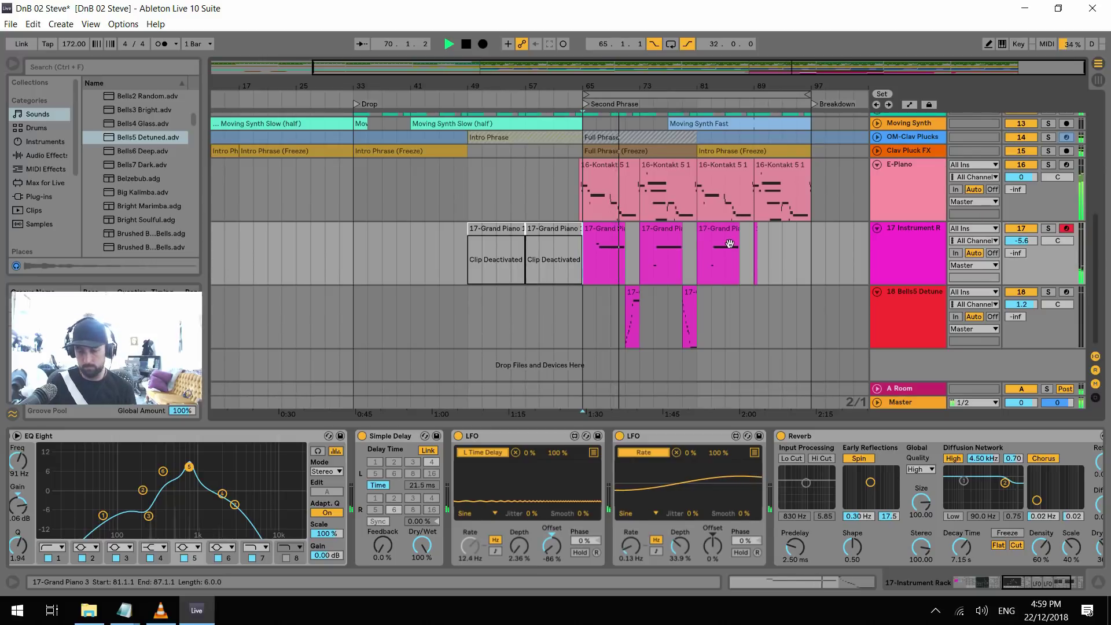
drag(585, 320, 702, 332)
key(ctrl+d)
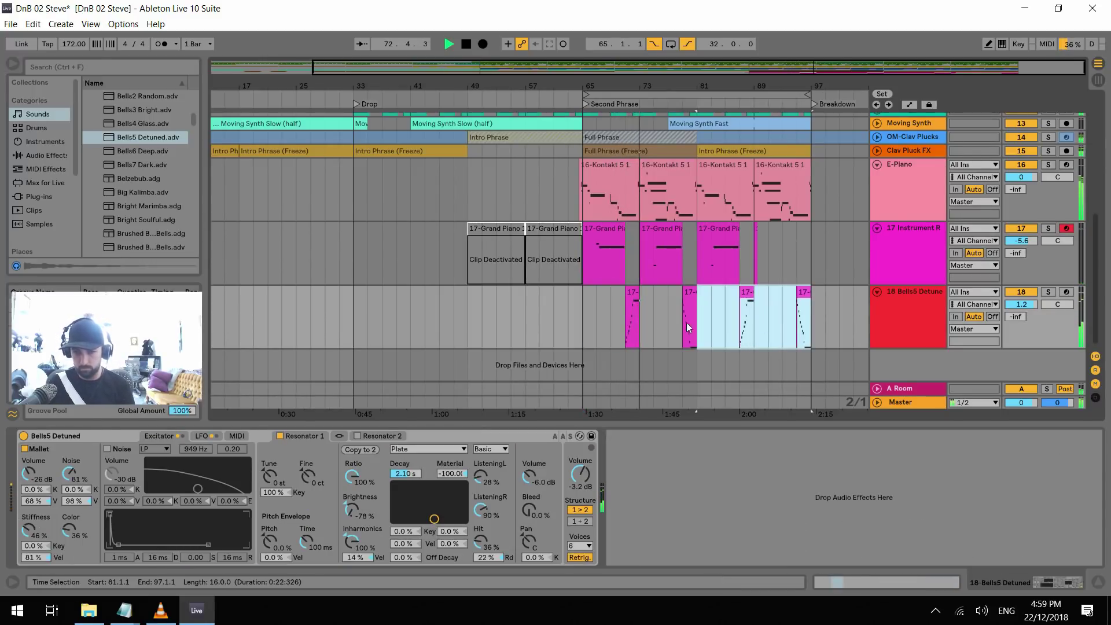
Try the long final note of the bells clip at bar 71 on G3, play it, and return it to F3
double_click(631, 313)
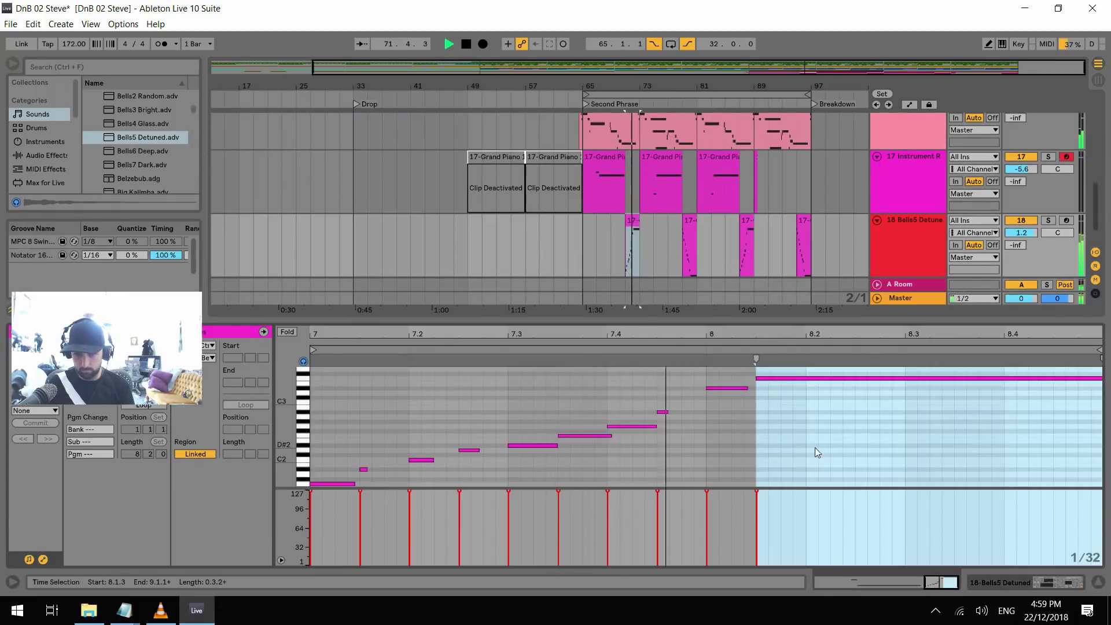
click(787, 393)
key(Up)
key(Up)
key(space)
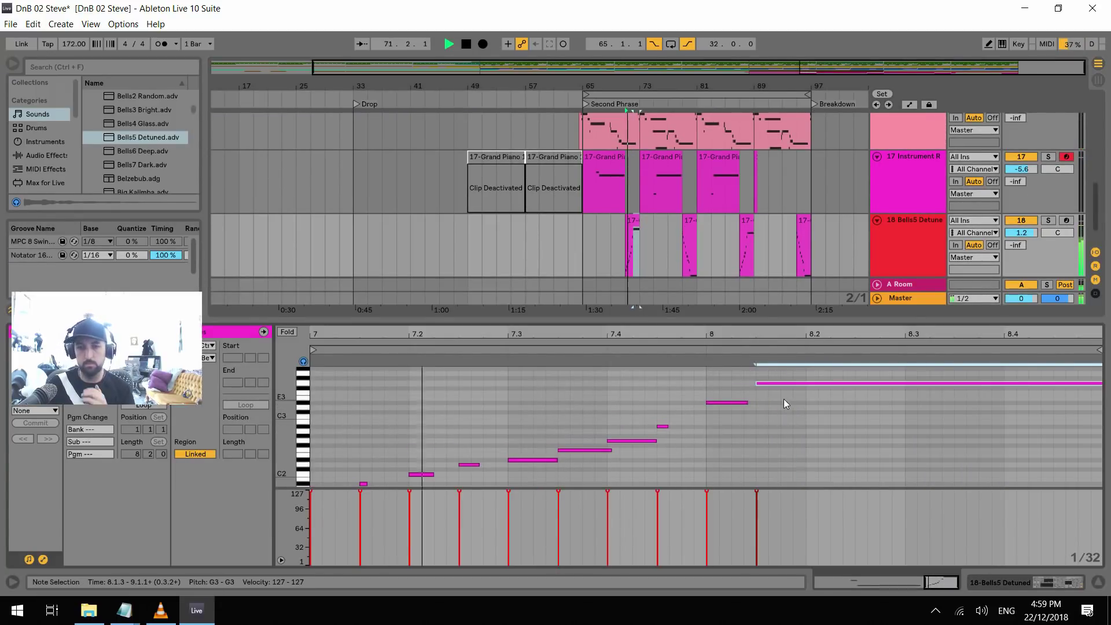
key(space)
key(space)
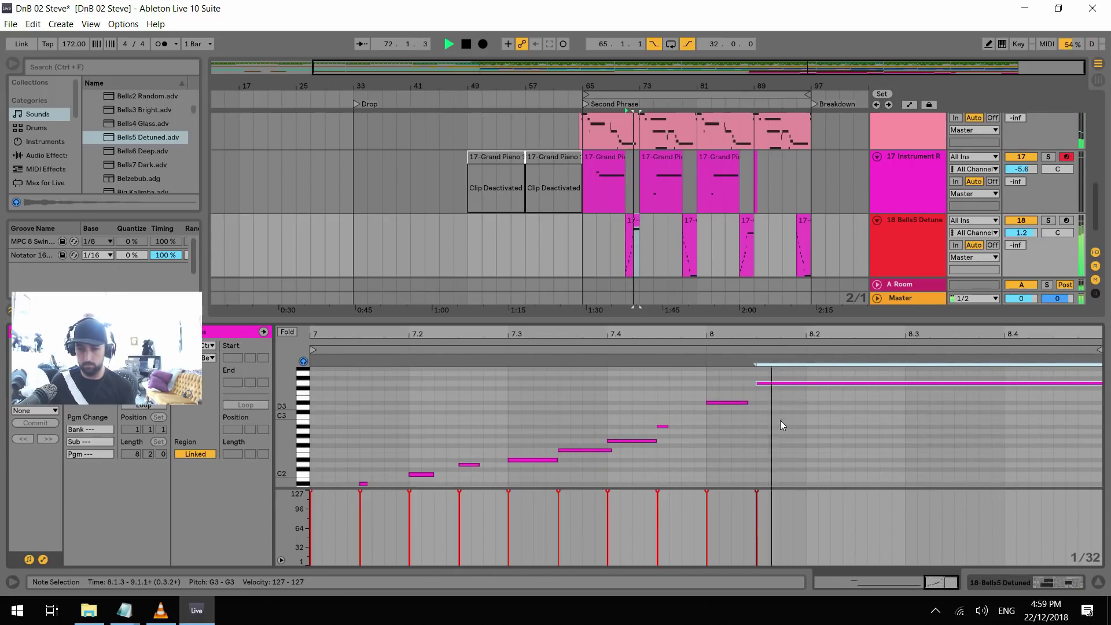
key(Down)
key(Down)
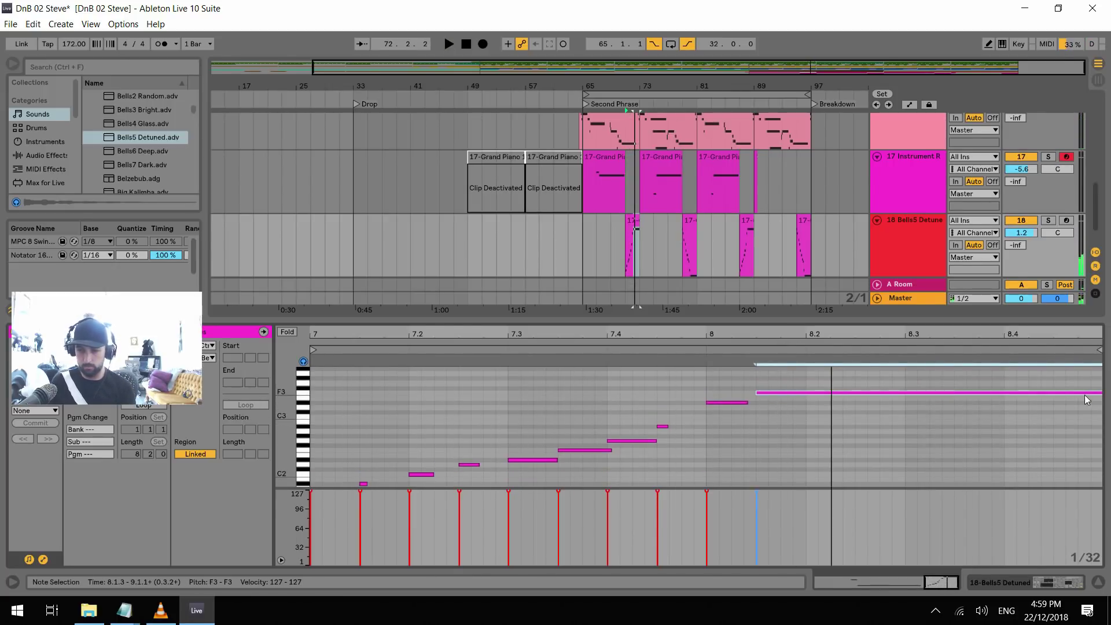
Try shortening the bells run's final F3 and adding a short G3 at 8.2, and undo both changes
drag(1100, 395, 803, 410)
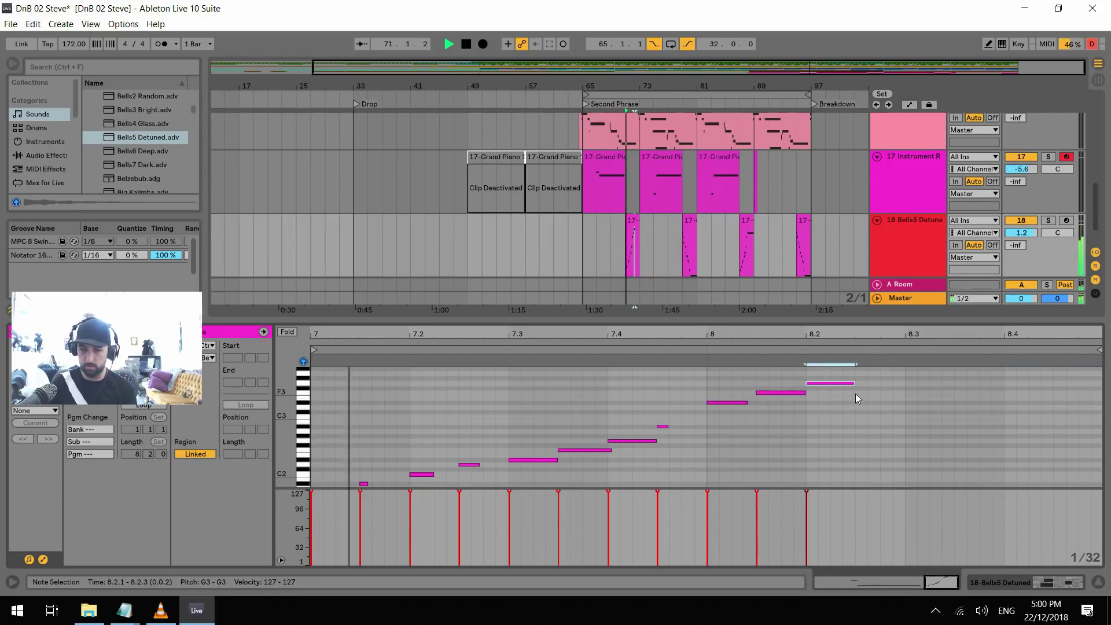
mouse_move(854, 386)
mouse_down()
mouse_move(1099, 385)
mouse_move(851, 375)
mouse_up()
key(ctrl+z)
key(ctrl+z)
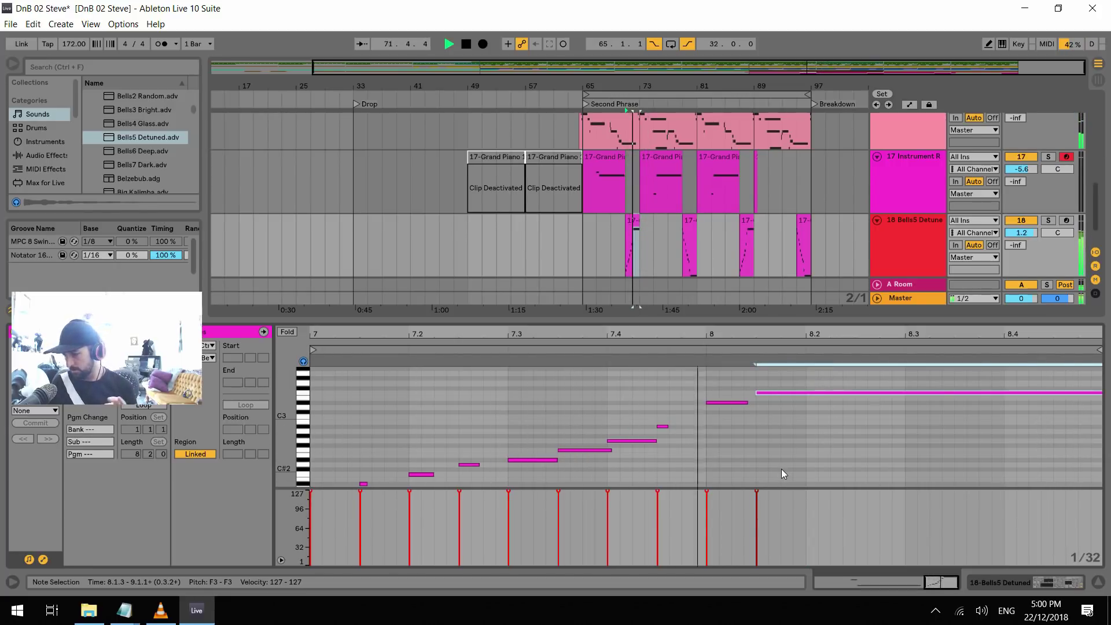
Try all notes of the bells clip at bar 71 one octave higher, play them, and transpose them back down
click(921, 221)
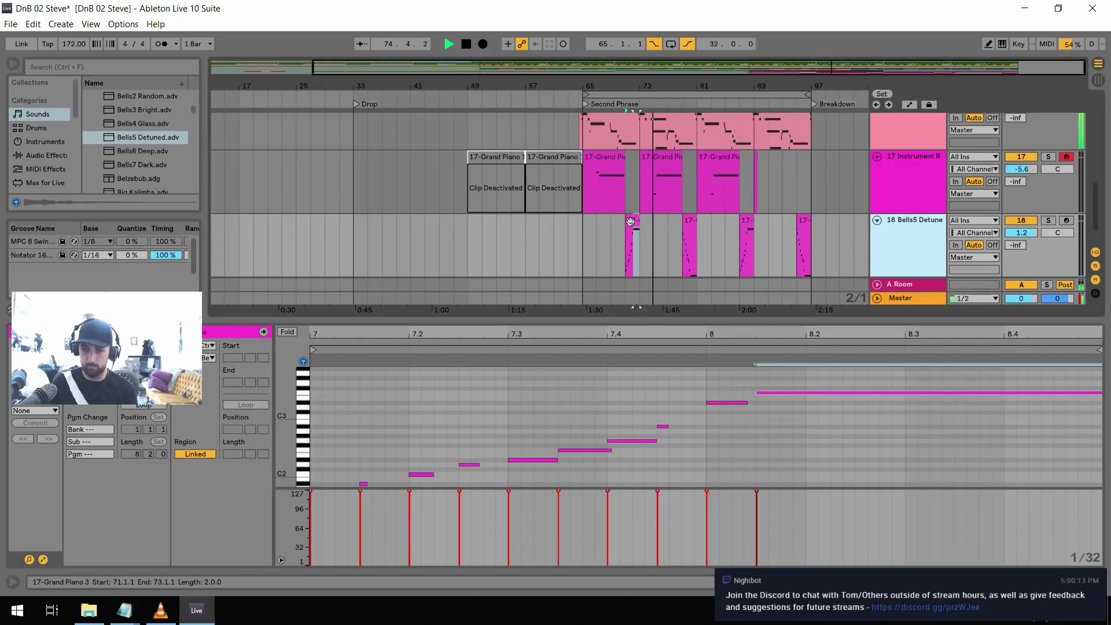
key(space)
key(ctrl+a)
key(shift+Up)
key(space)
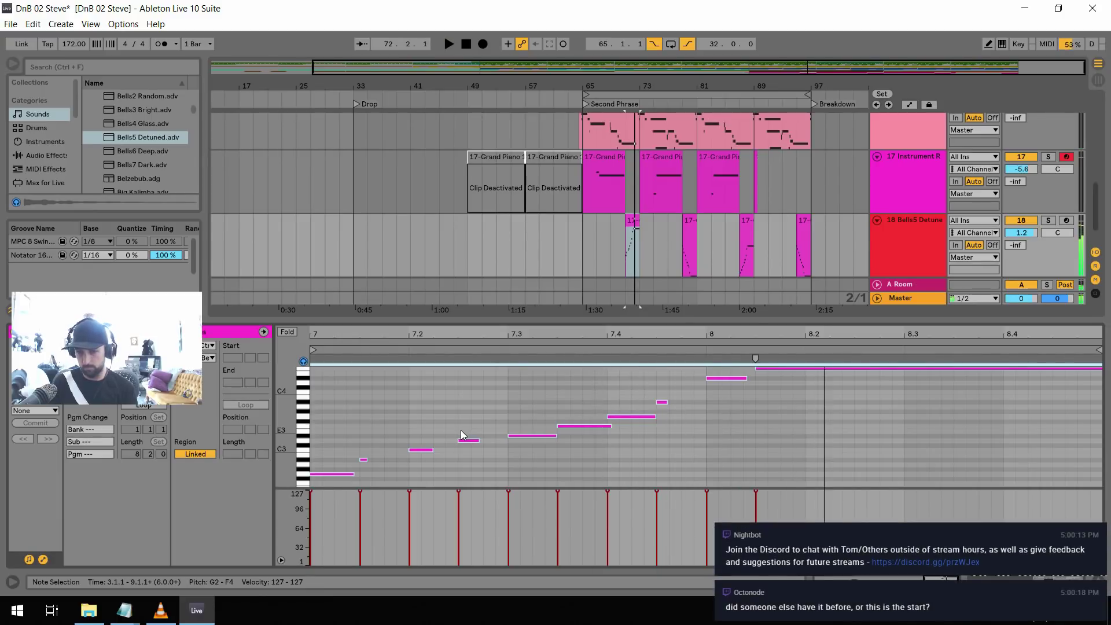
key(shift+Down)
key(space)
click(461, 431)
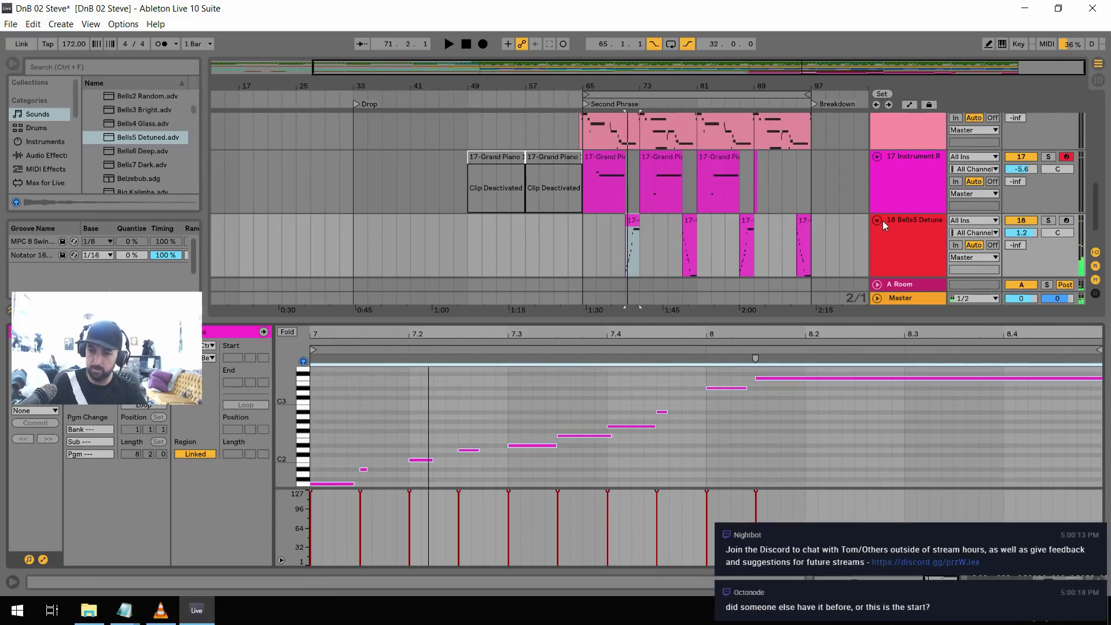
Try the Membrane type for Resonator 1 of the Bells5 Detuned instrument and play it with the track soloed
click(908, 220)
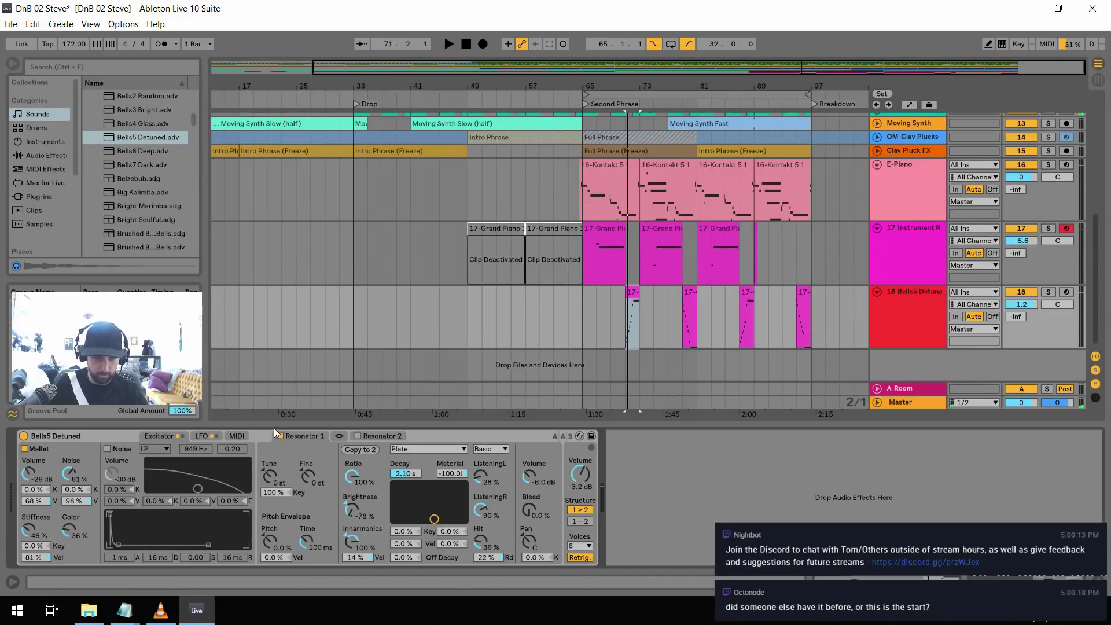
click(429, 450)
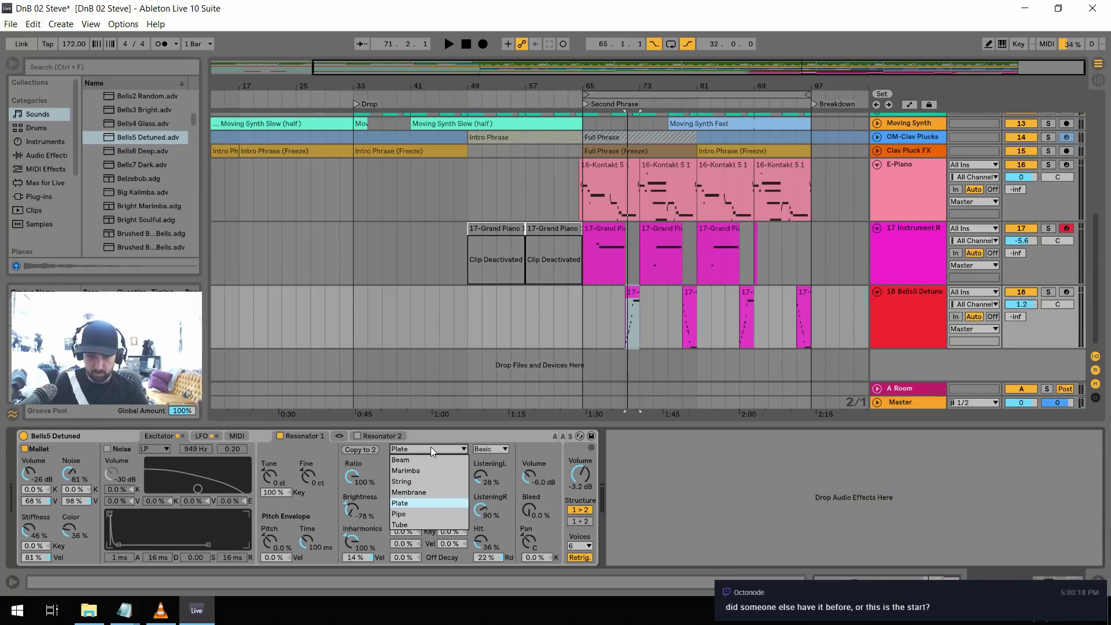
click(418, 491)
key(space)
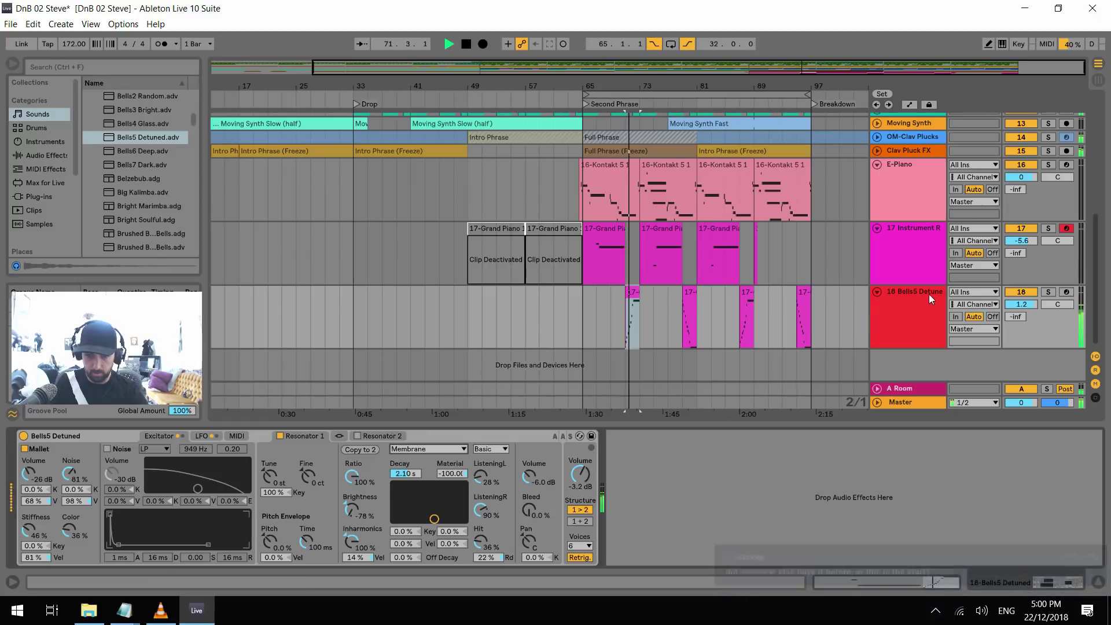
click(1048, 292)
Try the Marimba and String types for Resonator 1 during playback and return it to Plate
click(432, 447)
click(410, 472)
click(414, 450)
click(412, 453)
click(412, 454)
click(409, 480)
click(405, 450)
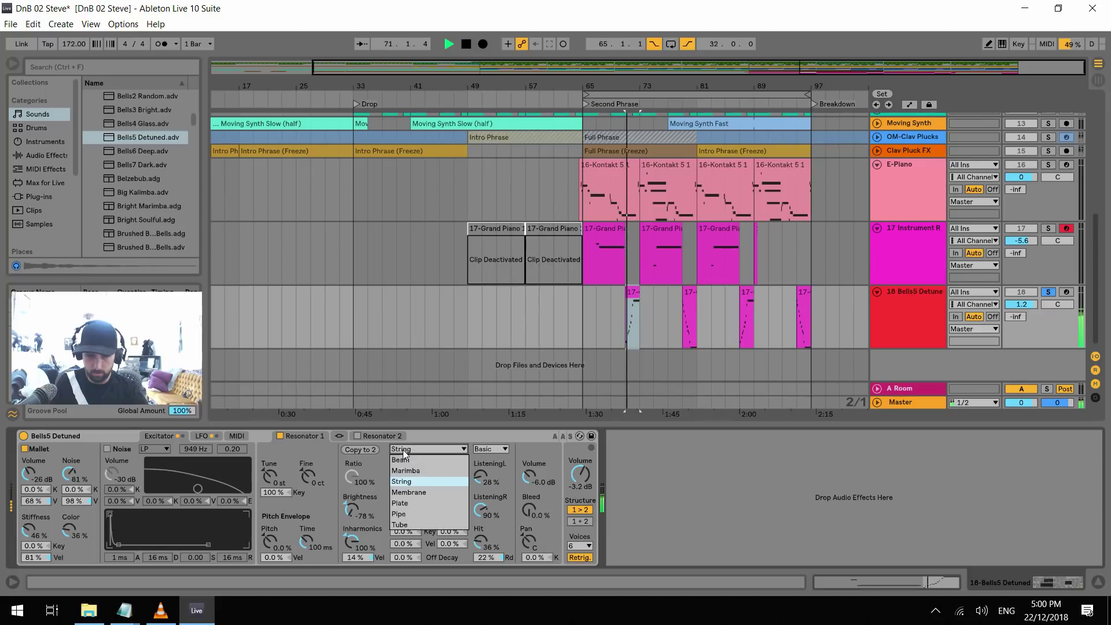
click(405, 498)
Set the bells' brightness to -98%, inharmonics to 52%, left and right listening to 37% and 94%, and mallet color to 48%, and play them
key(space)
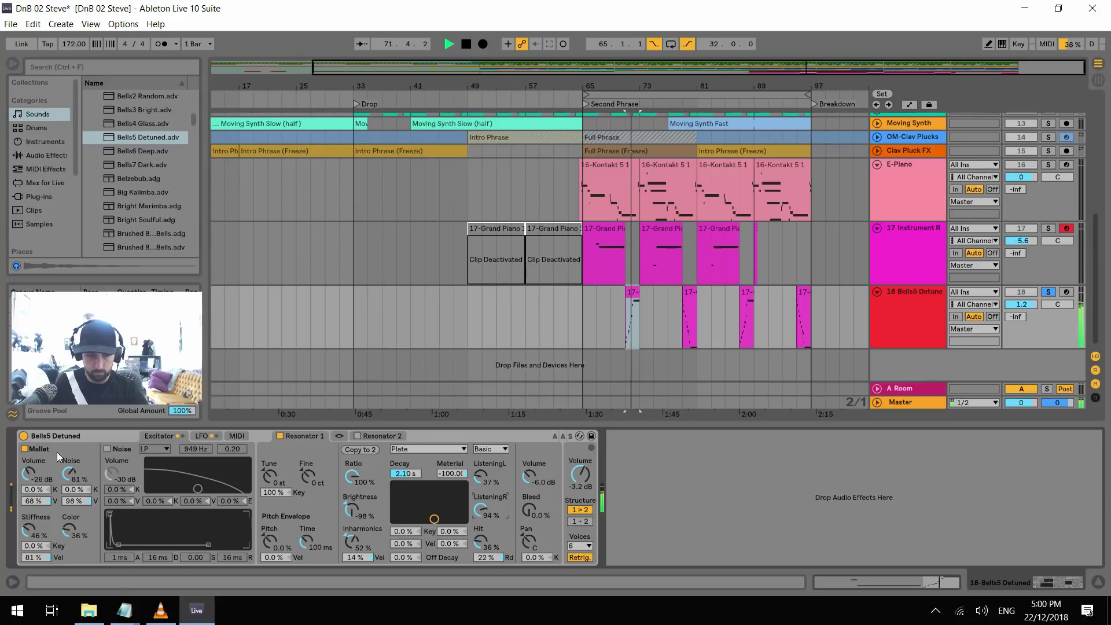
drag(80, 525, 79, 520)
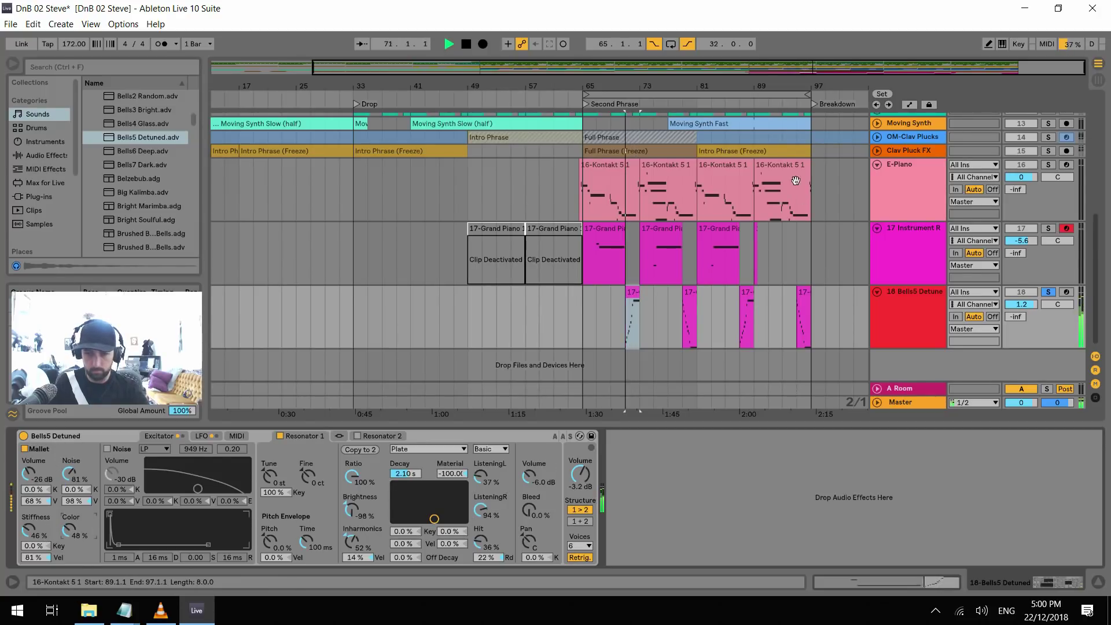
key(space)
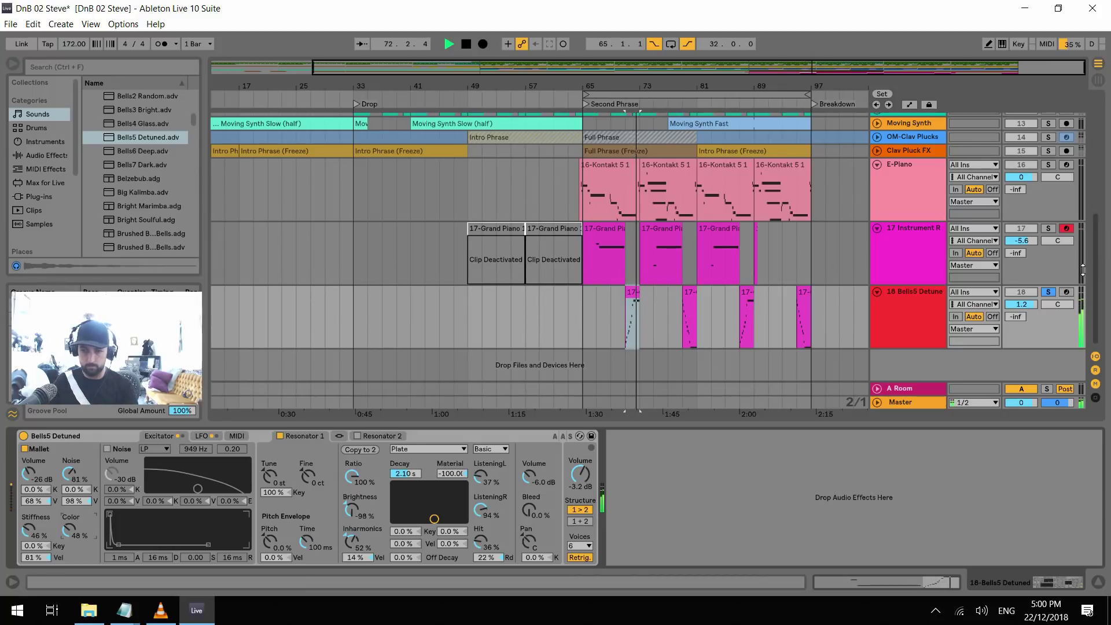
key(space)
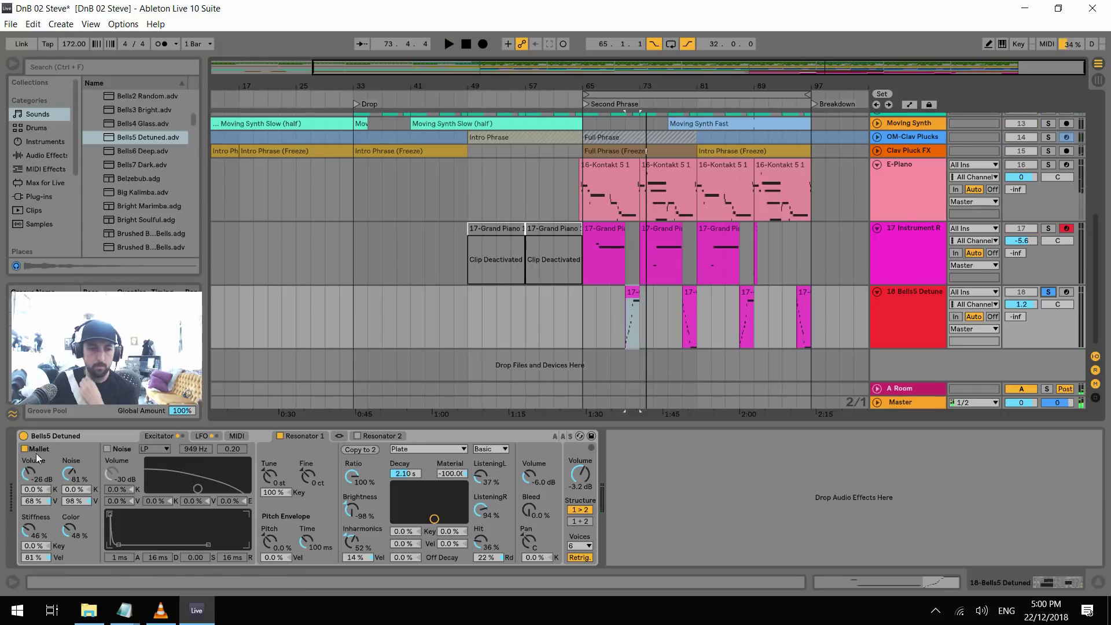
Group the Bells5 Detuned instrument into an Instrument Rack and show its chain list
right_click(64, 436)
key(Escape)
key(ctrl+g)
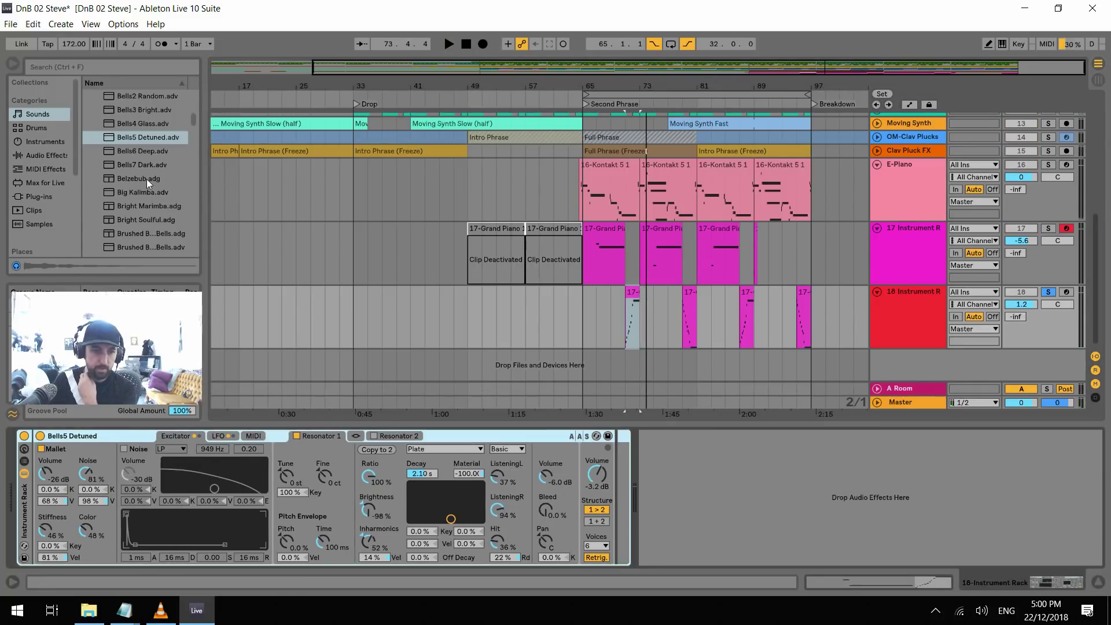
click(24, 462)
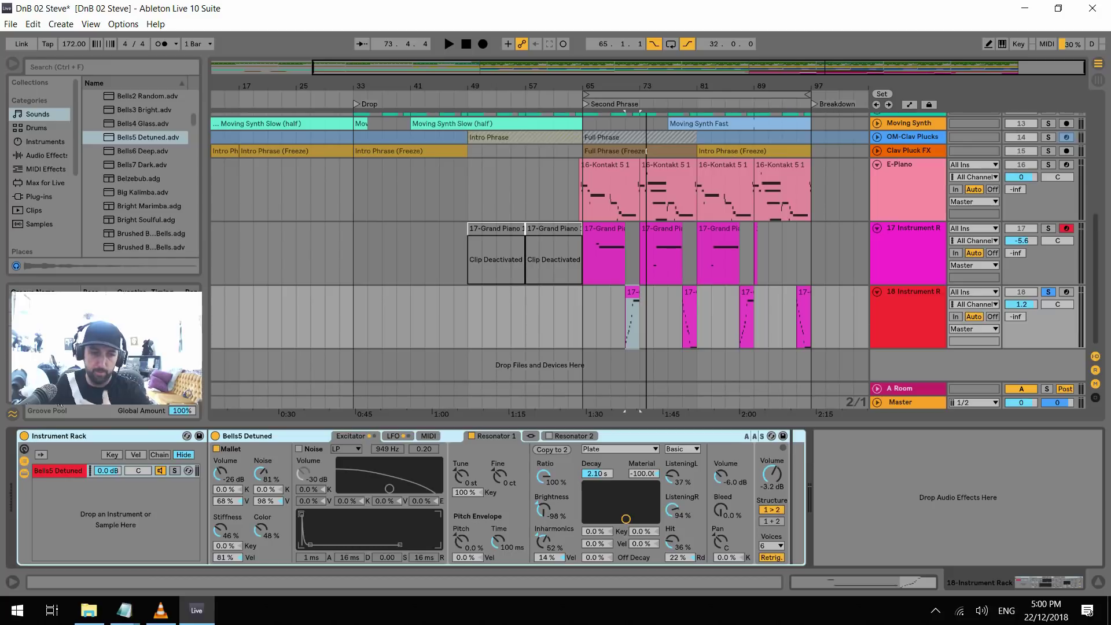
Preview the bell sound presets from Bells6 Deep down to Brushed Bell Hits Bells for a second rack layer
click(152, 152)
key(Down)
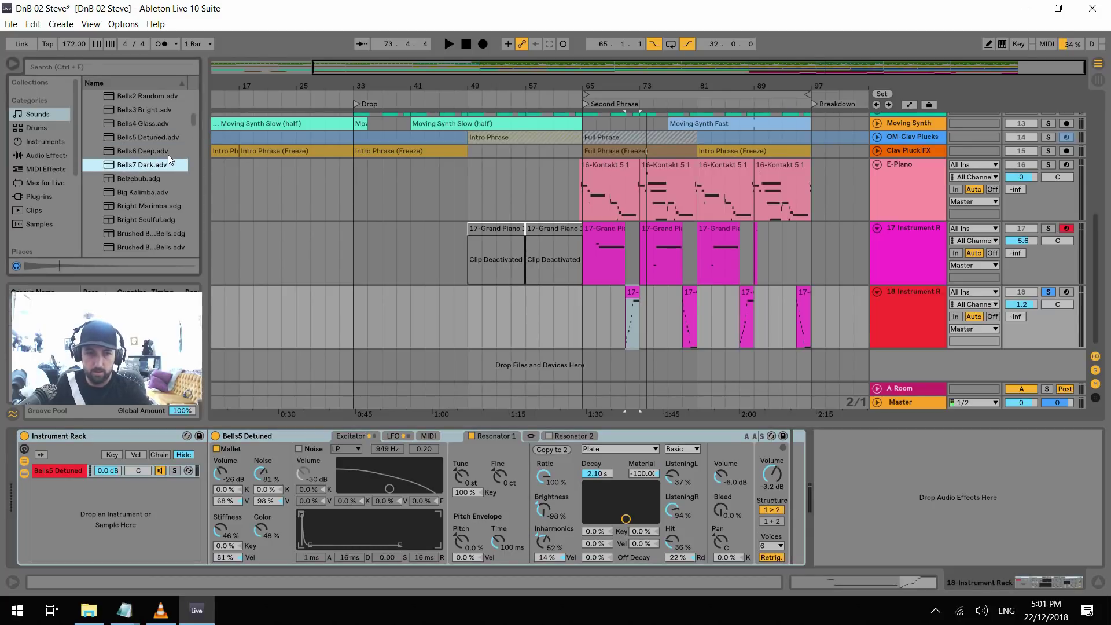
key(Down)
key(Down)
key(Down)
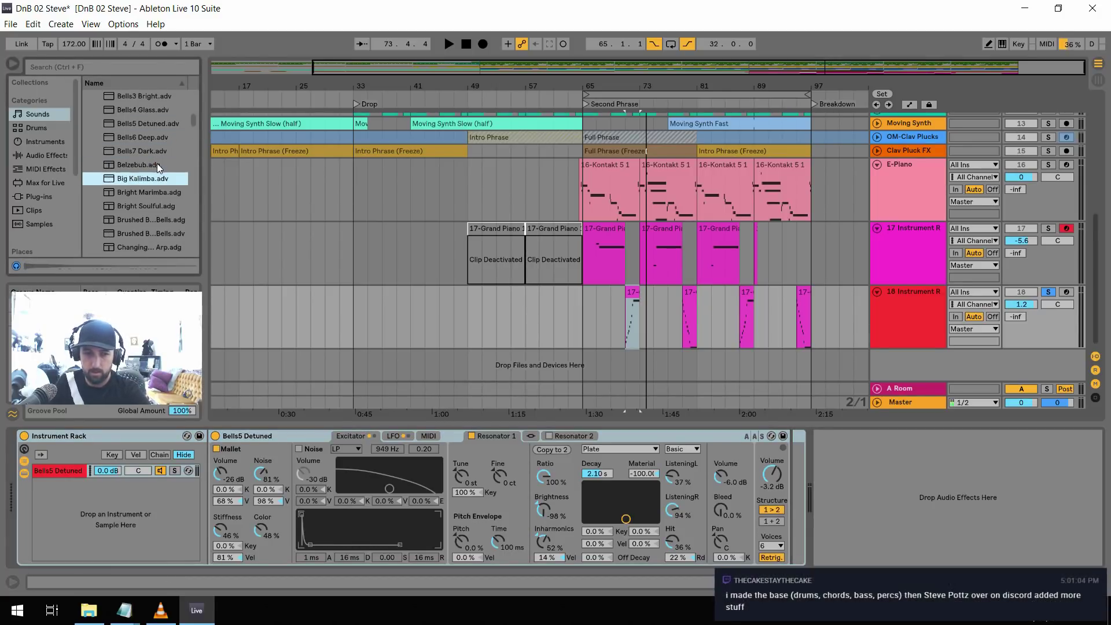
key(Down)
key(Down)
key(Down)
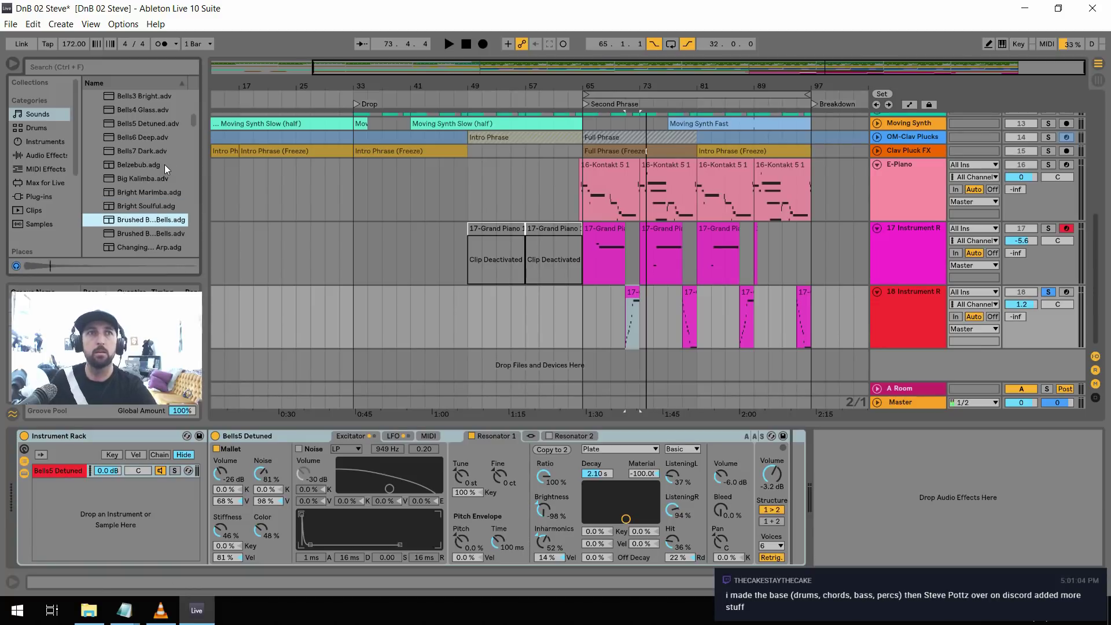
key(Up)
key(Down)
key(Up)
key(Down)
Try Brushed Bell Hits Bells as a second chain with a changed decay, play it, and delete the instrument
click(150, 221)
drag(164, 233, 47, 512)
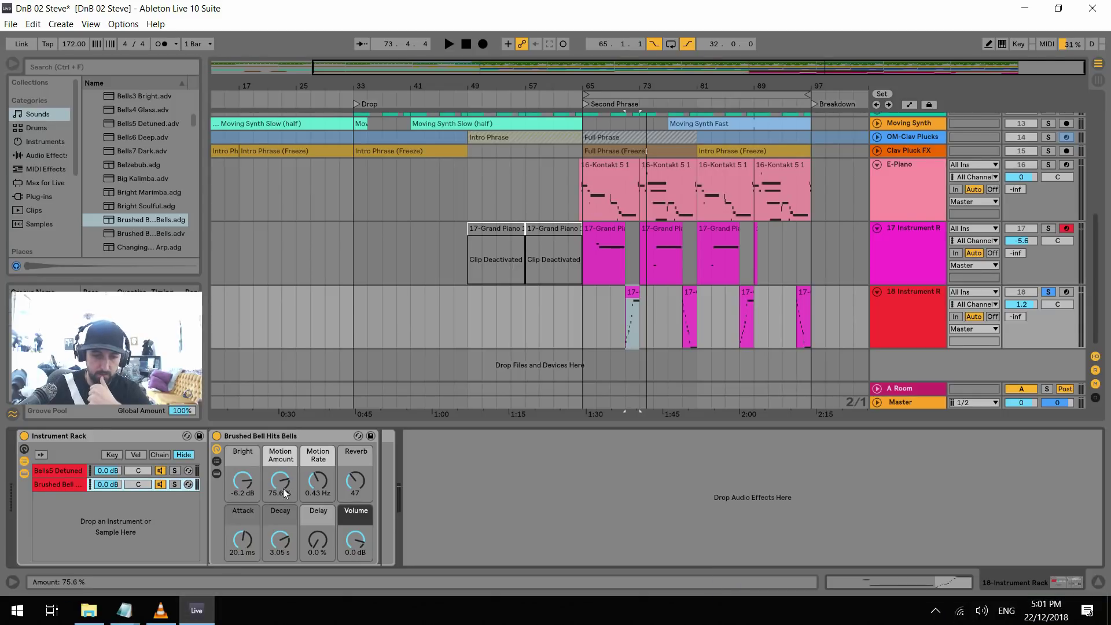
mouse_move(280, 554)
mouse_down()
mouse_move(280, 586)
mouse_move(280, 573)
mouse_up()
key(space)
key(space)
click(261, 435)
key(Delete)
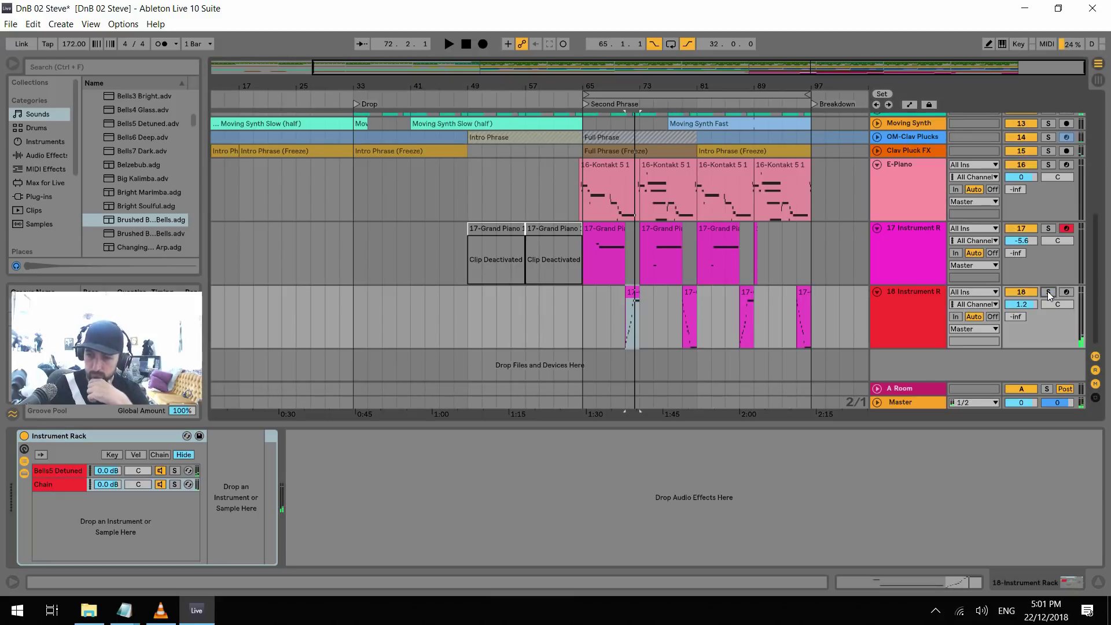
Play the bells clip from bar 71 and unsolo the bells track to hear it with the full mix
key(space)
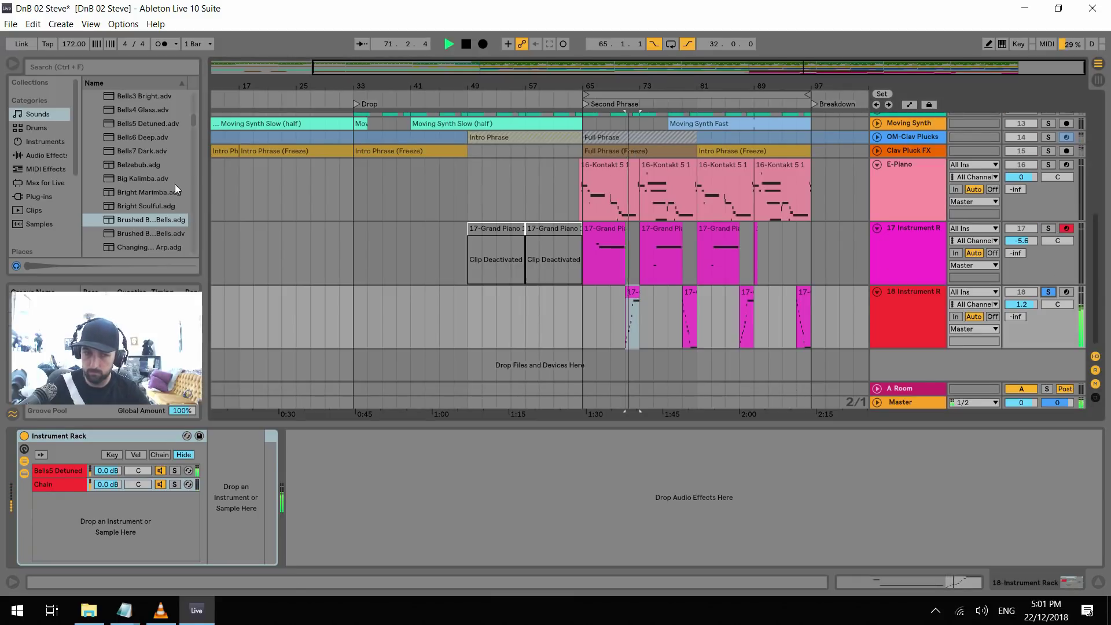
click(1048, 292)
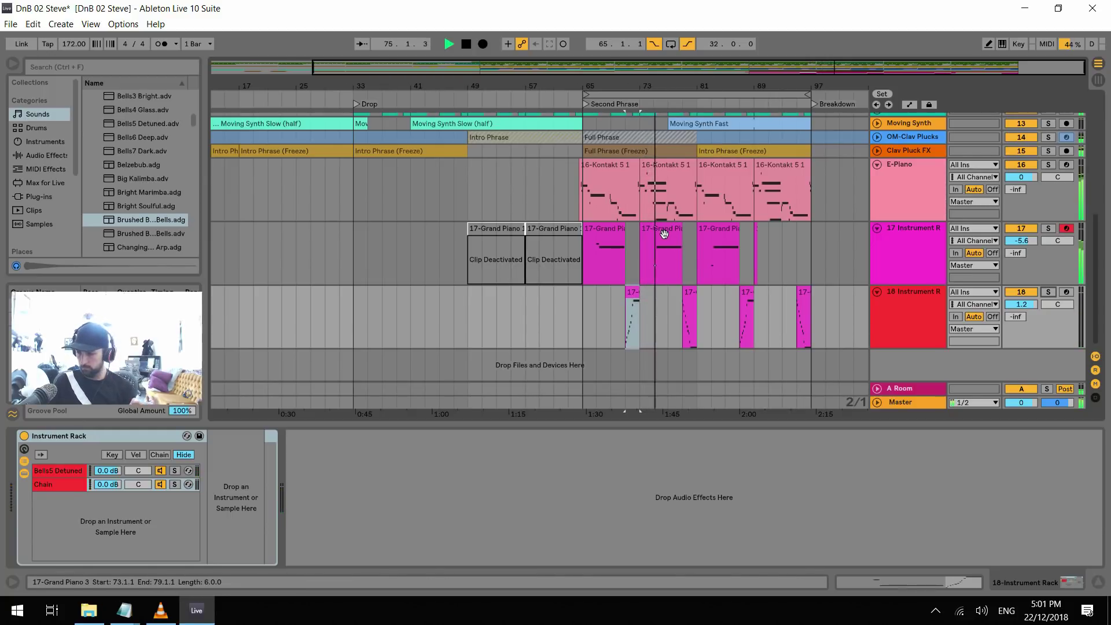
Open the piano clip at bar 73 and shift its short C2 note to start at 3.2.1
double_click(641, 265)
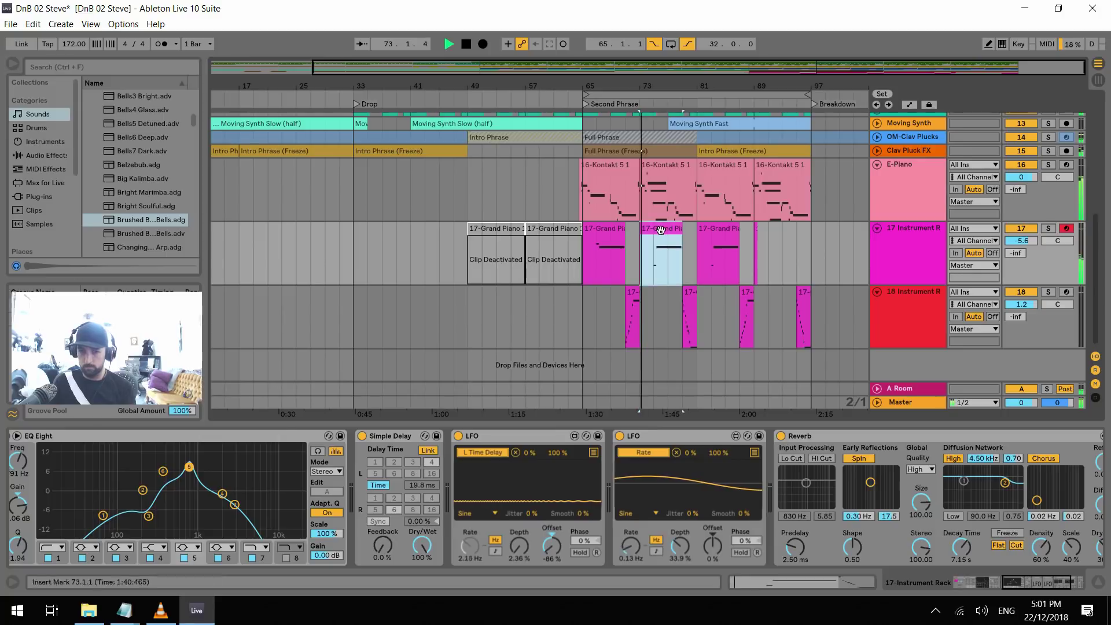
click(596, 460)
key(Right)
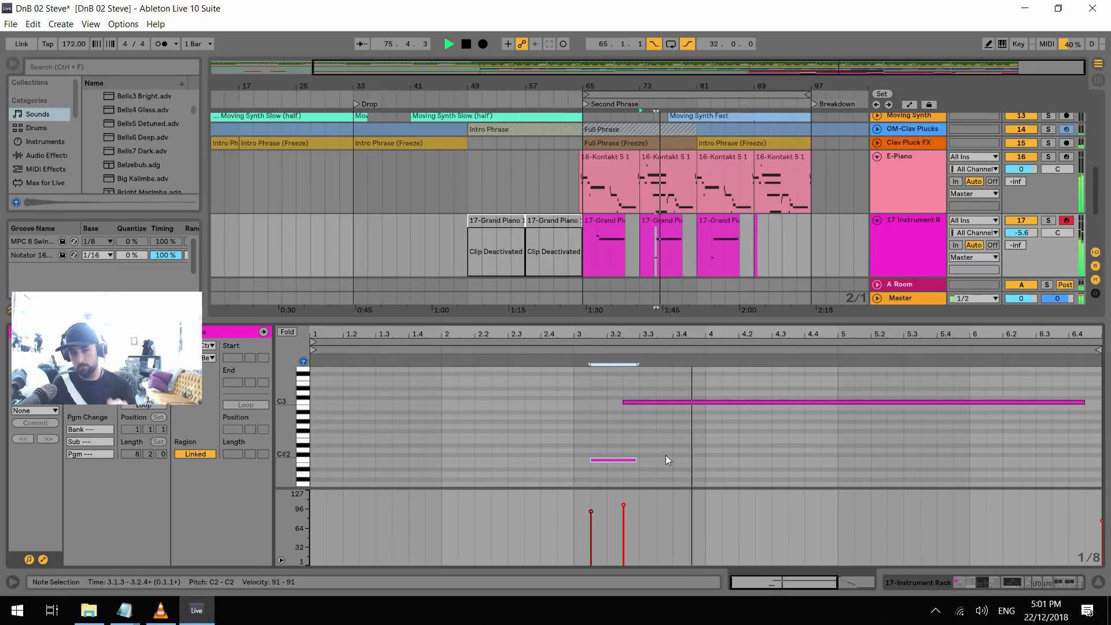
key(space)
key(Right)
Shift the long C3 note in the bar 73 piano clip to start at 3.3.3 and play it back
click(759, 401)
key(Right)
key(Right)
key(Right)
key(space)
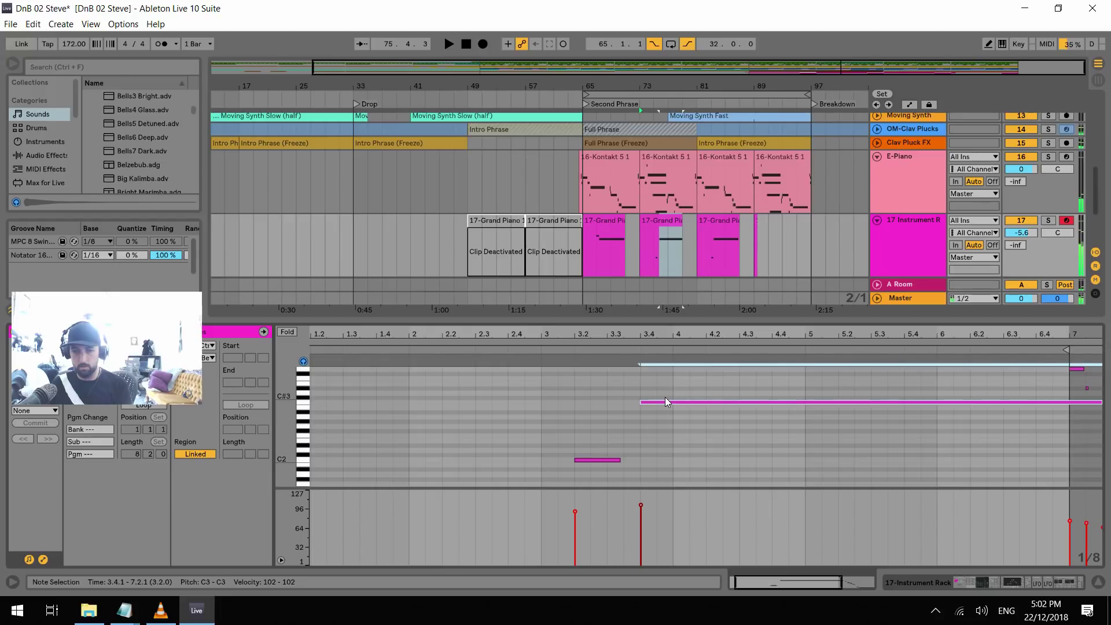
key(space)
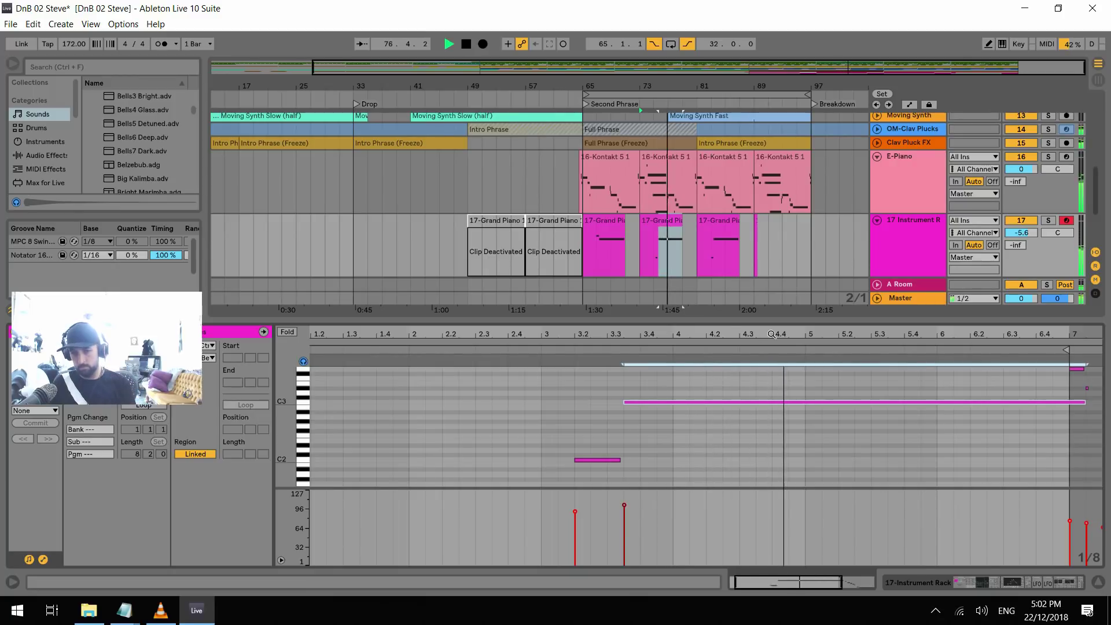
Duplicate the piano clips of bars 65 to 81 over bars 81 to 97 and listen to the second phrase
click(601, 243)
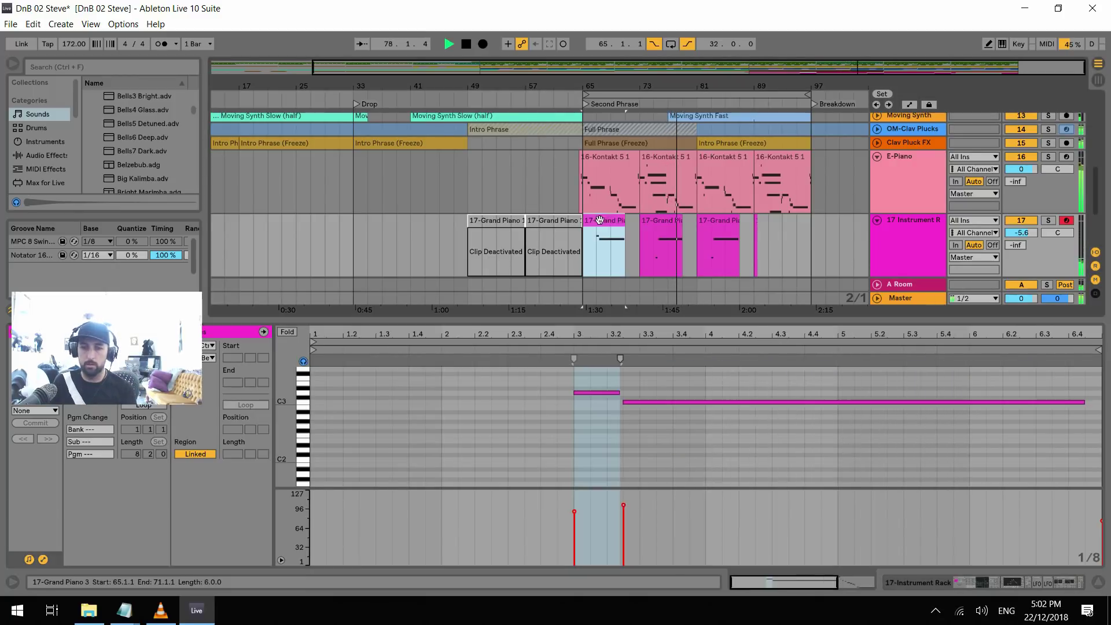
shift+click(693, 237)
key(ctrl+d)
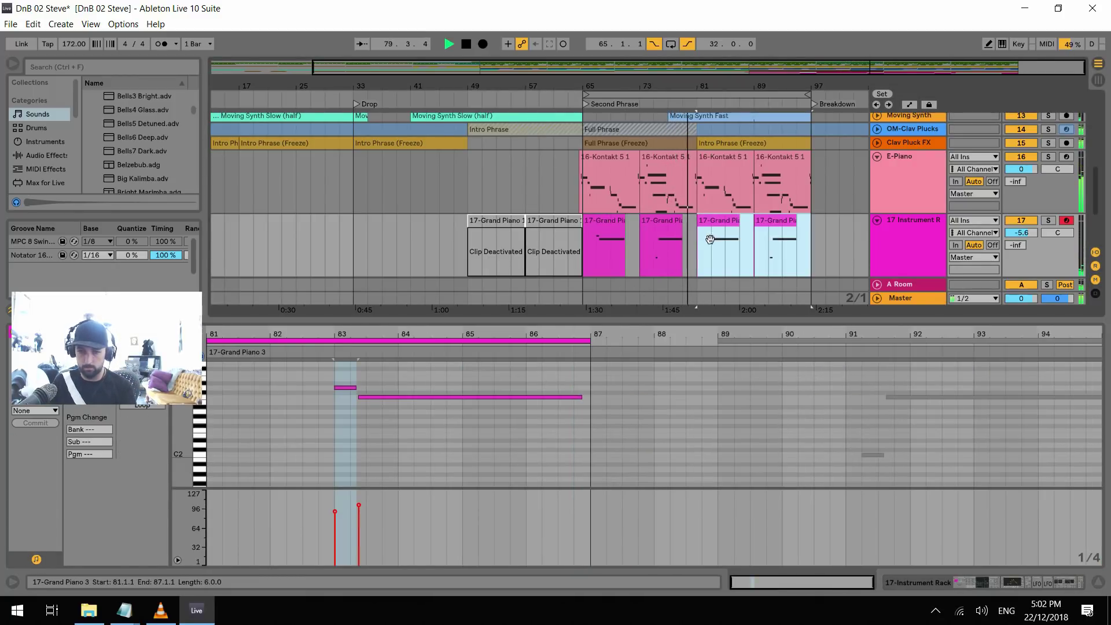
scroll(805, 201, down, 1)
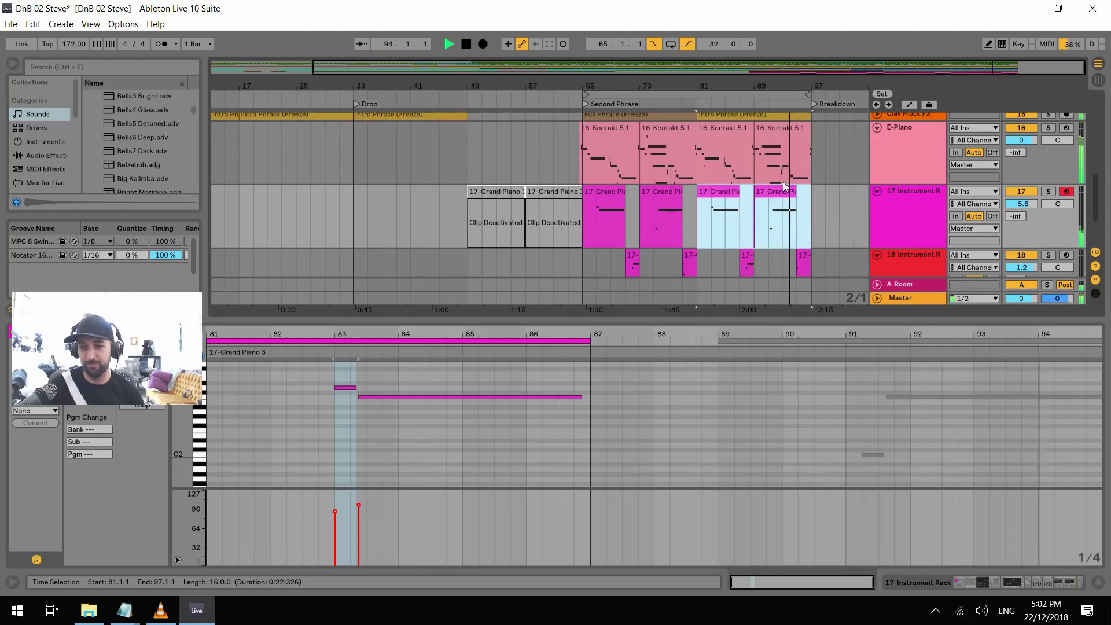
scroll(784, 191, down, 1)
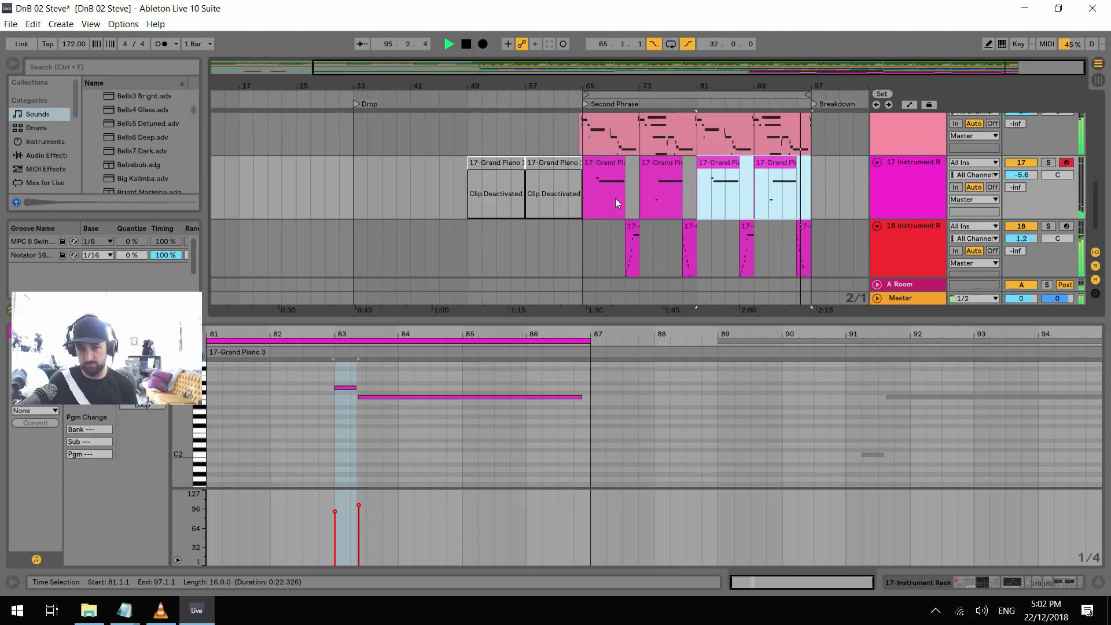
key(space)
Delete the two deactivated Grand Piano clips at bars 49 and 57
click(497, 164)
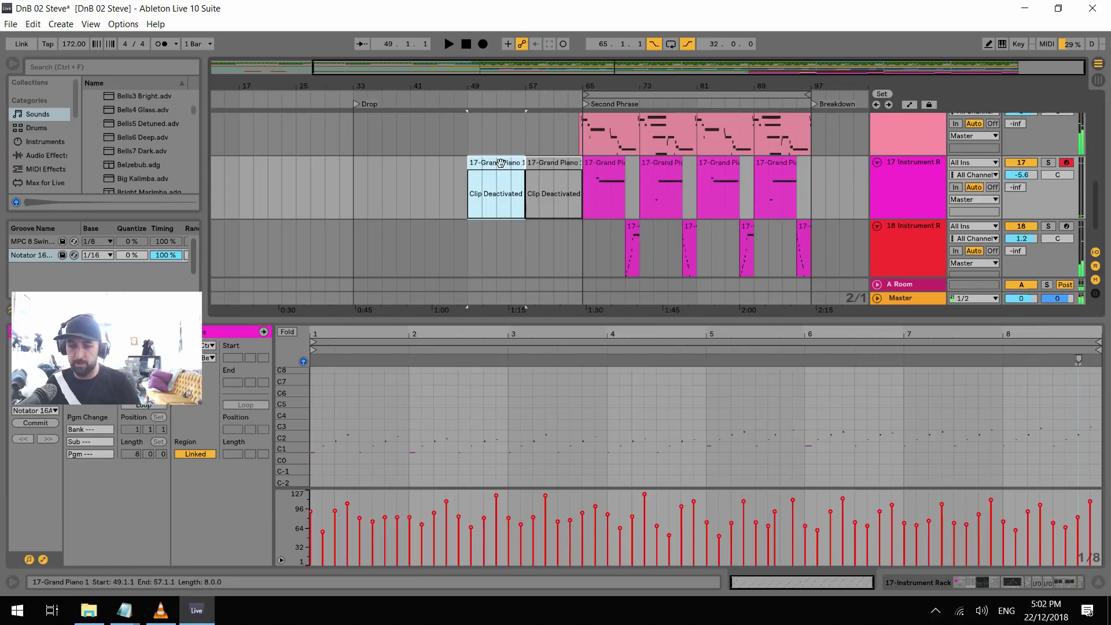
key(Delete)
click(550, 163)
key(Delete)
Play from bar 61 to hear the drums leading into the second phrase
click(551, 193)
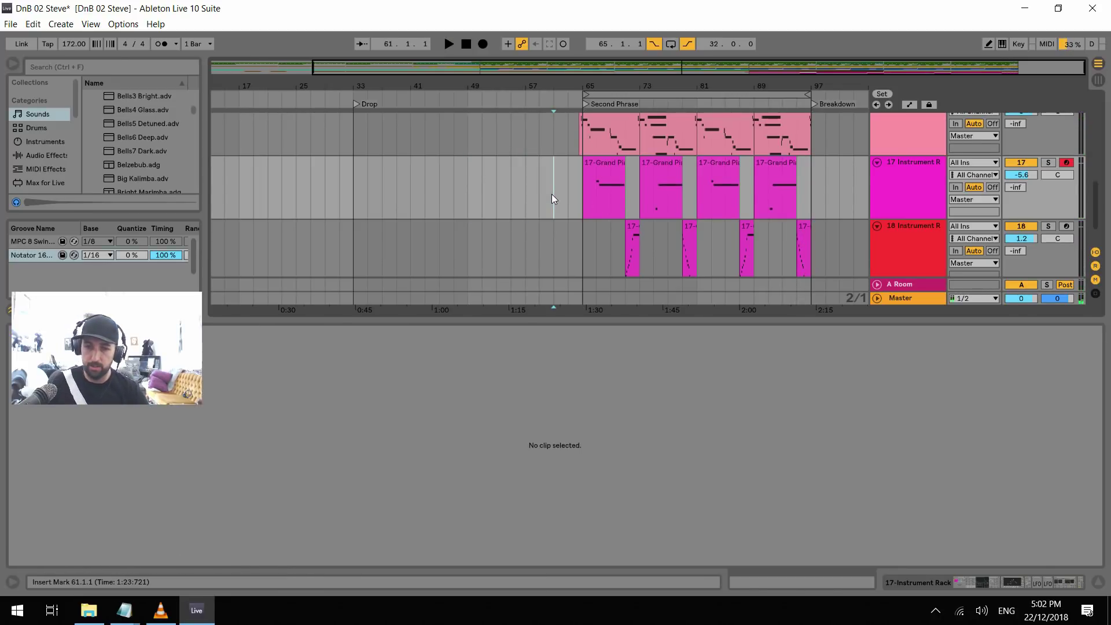
key(space)
drag(1096, 206, 1095, 90)
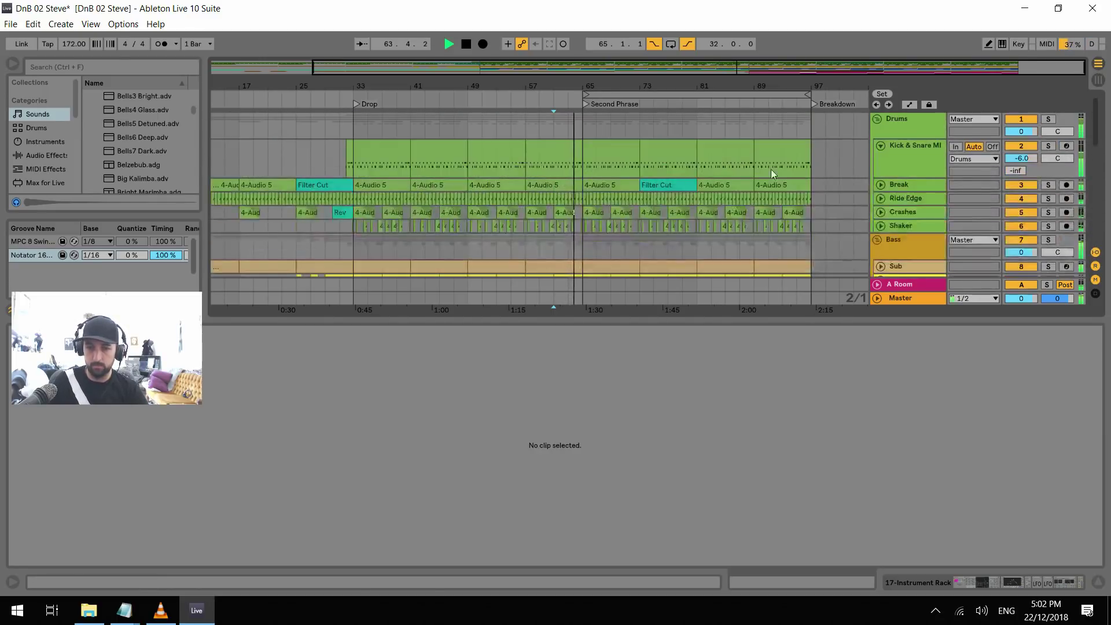
Clear the Break, Ride Edge, Crashes and Shaker clips between bars 61 and 65
drag(776, 69, 655, 166)
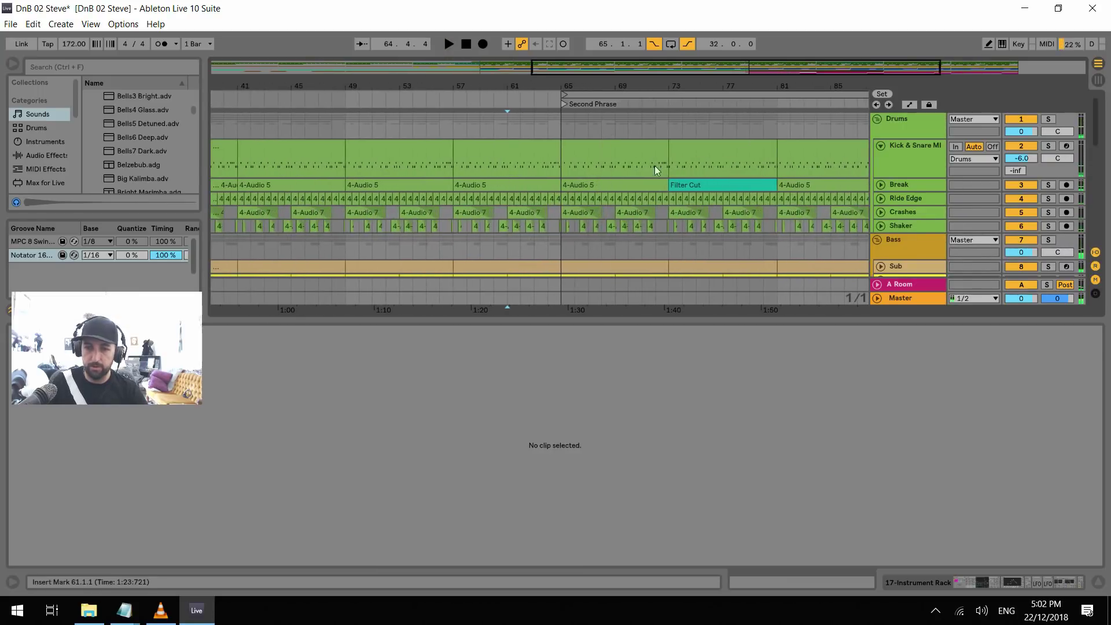
click(511, 164)
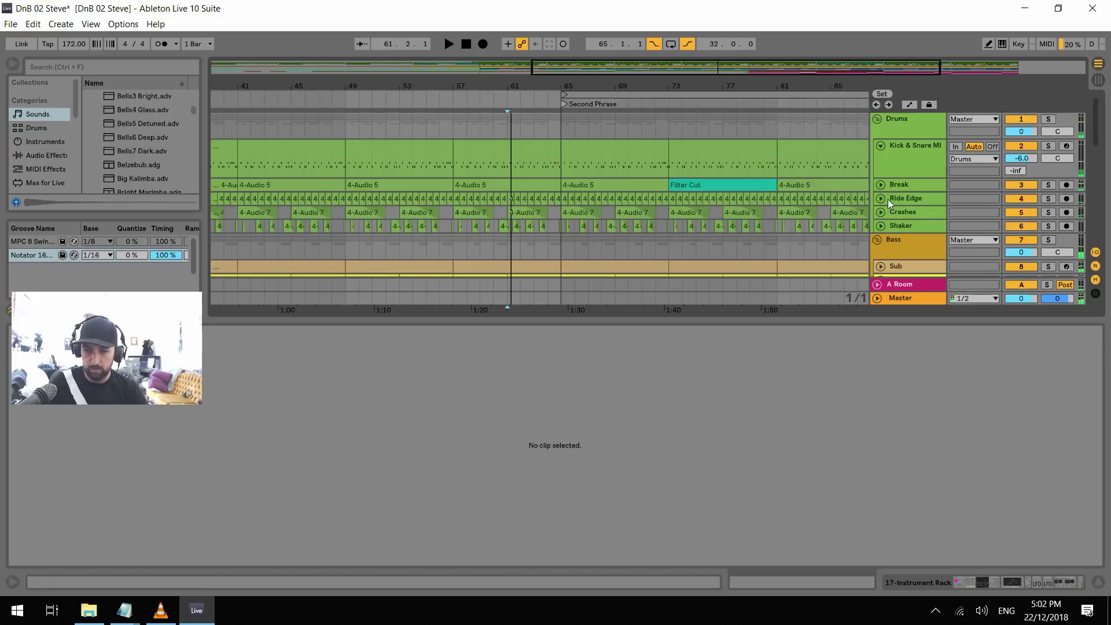
drag(508, 164, 559, 165)
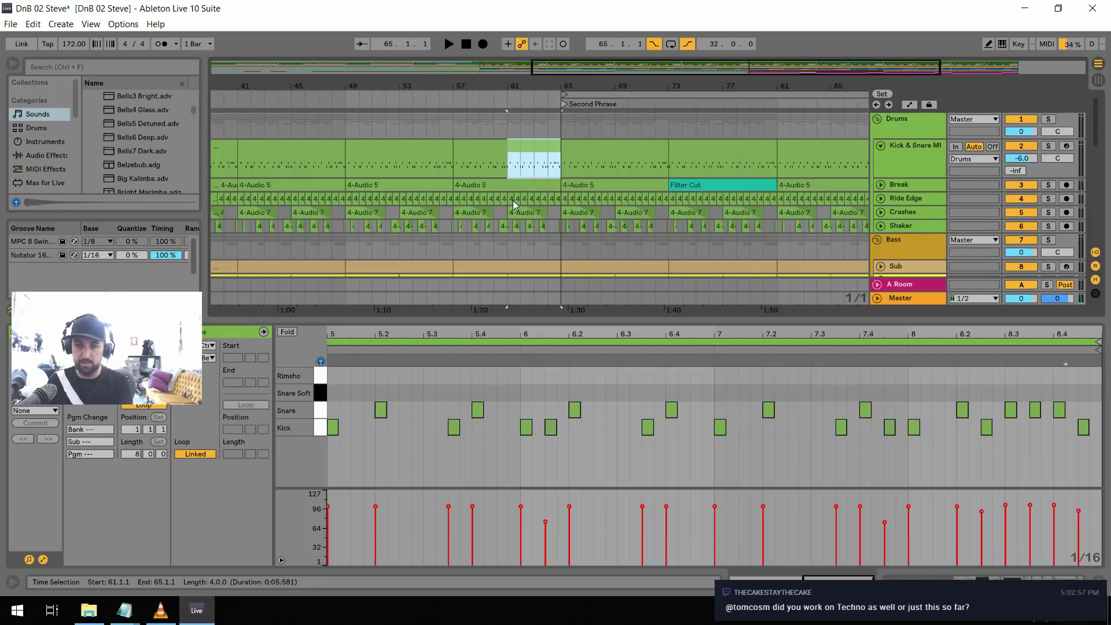
key(a)
scroll(654, 168, down, 3)
click(508, 130)
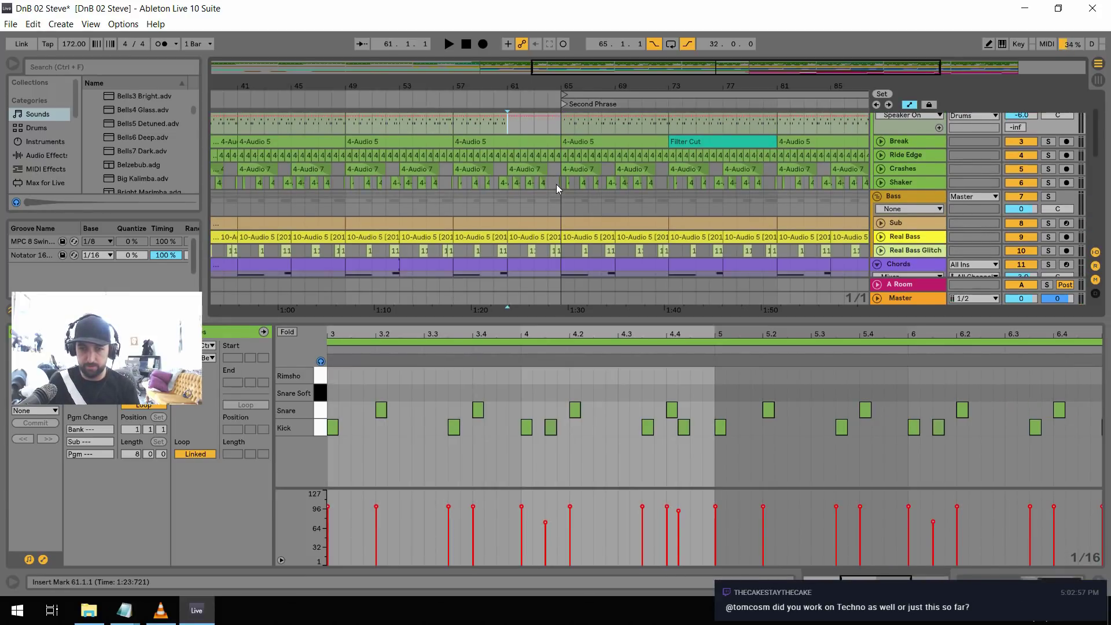
shift+click(557, 184)
shift+click(560, 184)
key(Delete)
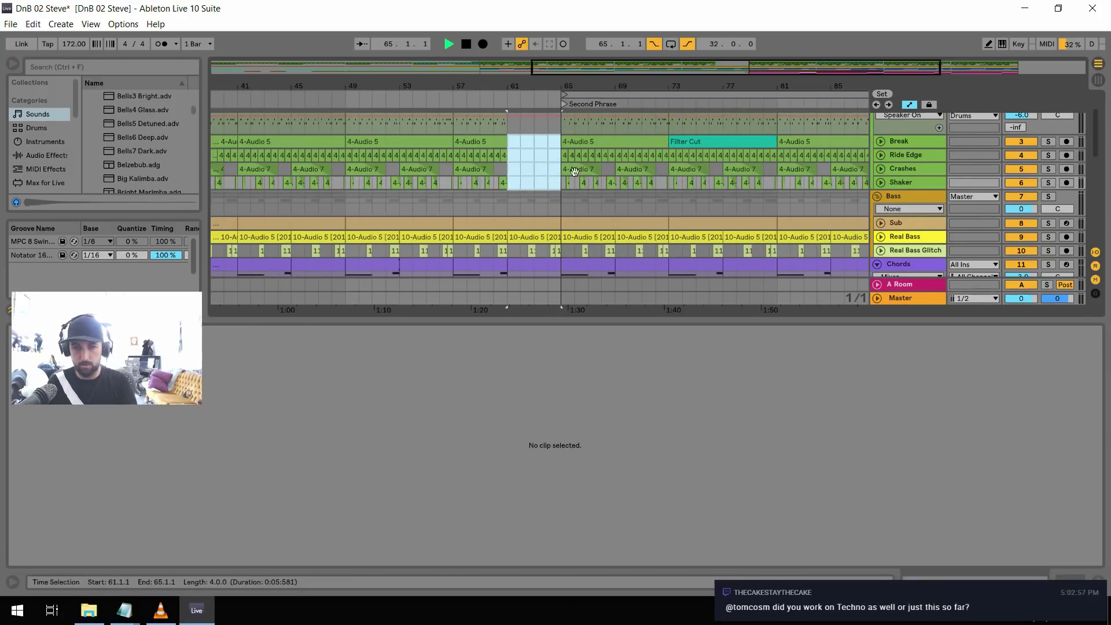
Play the drum gap from bars 61 and 62 and look through the tracks for parts sounding there
key(space)
scroll(549, 191, down, 1)
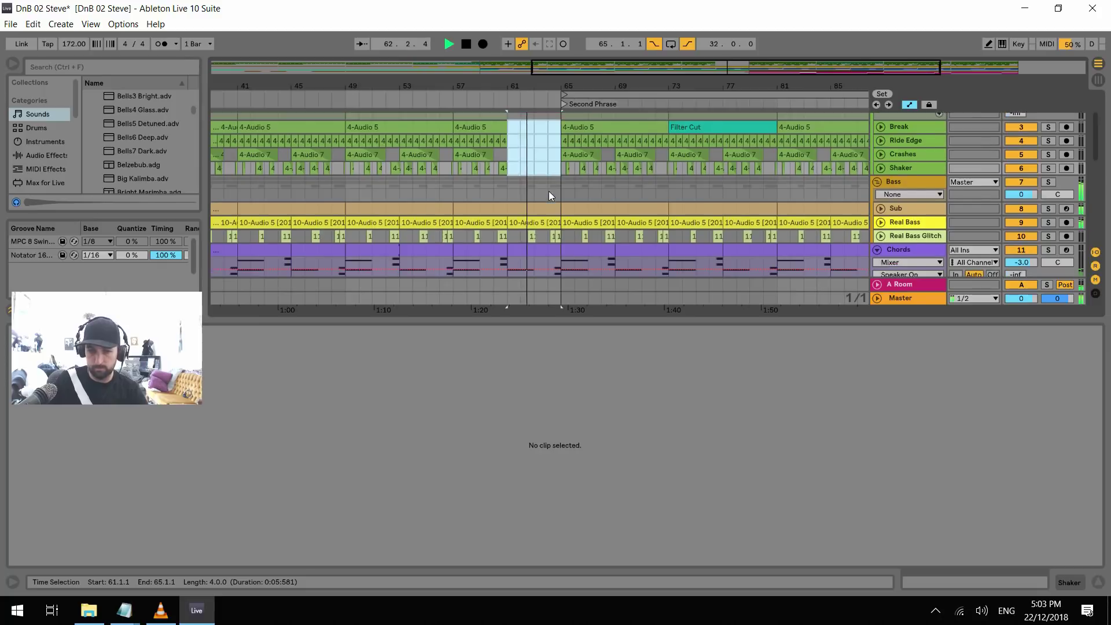
scroll(548, 191, down, 1)
scroll(564, 199, down, 1)
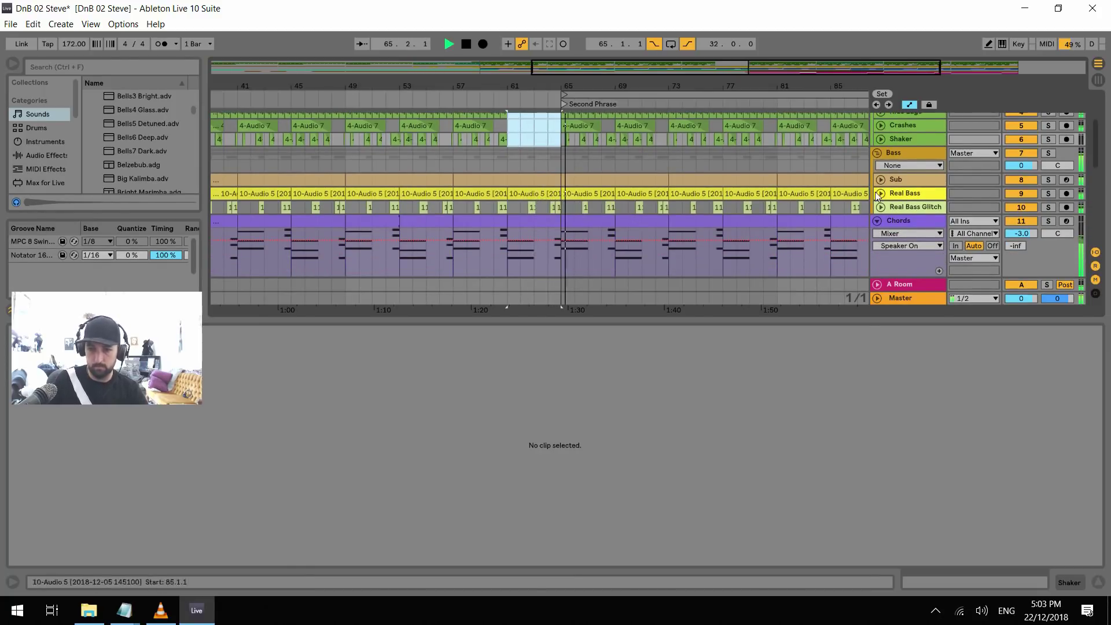
click(519, 213)
key(space)
key(space)
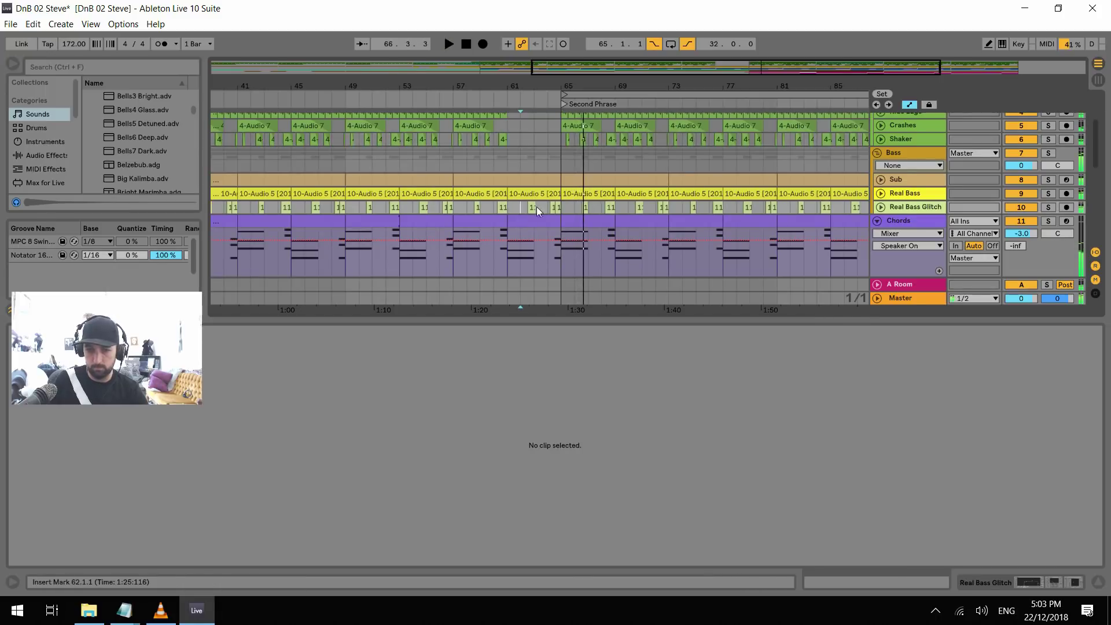
scroll(579, 211, down, 5)
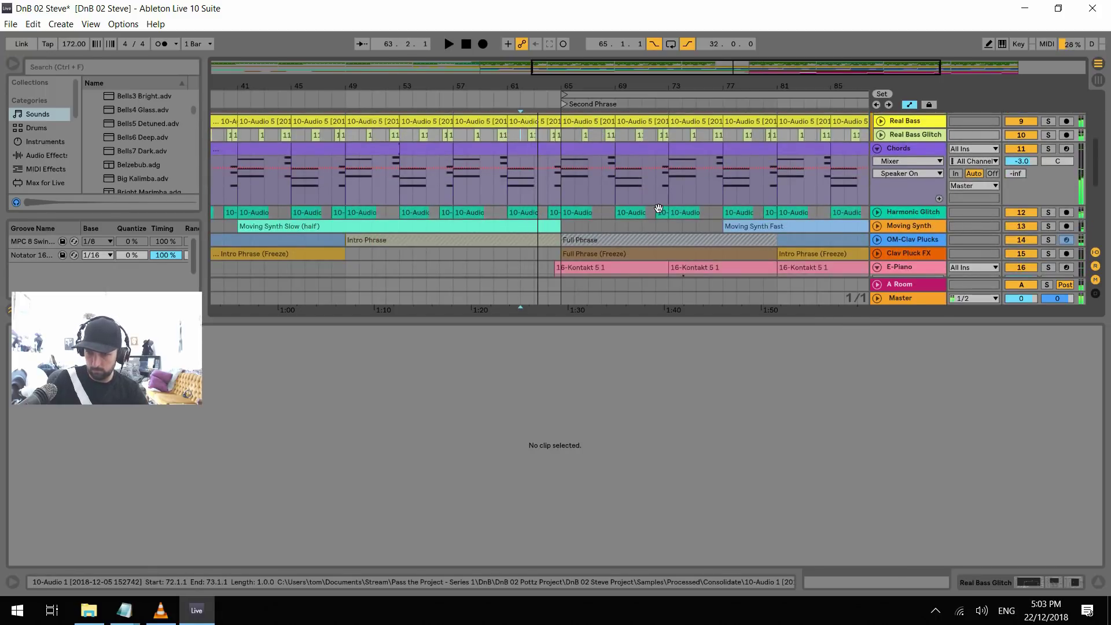
scroll(658, 209, down, 5)
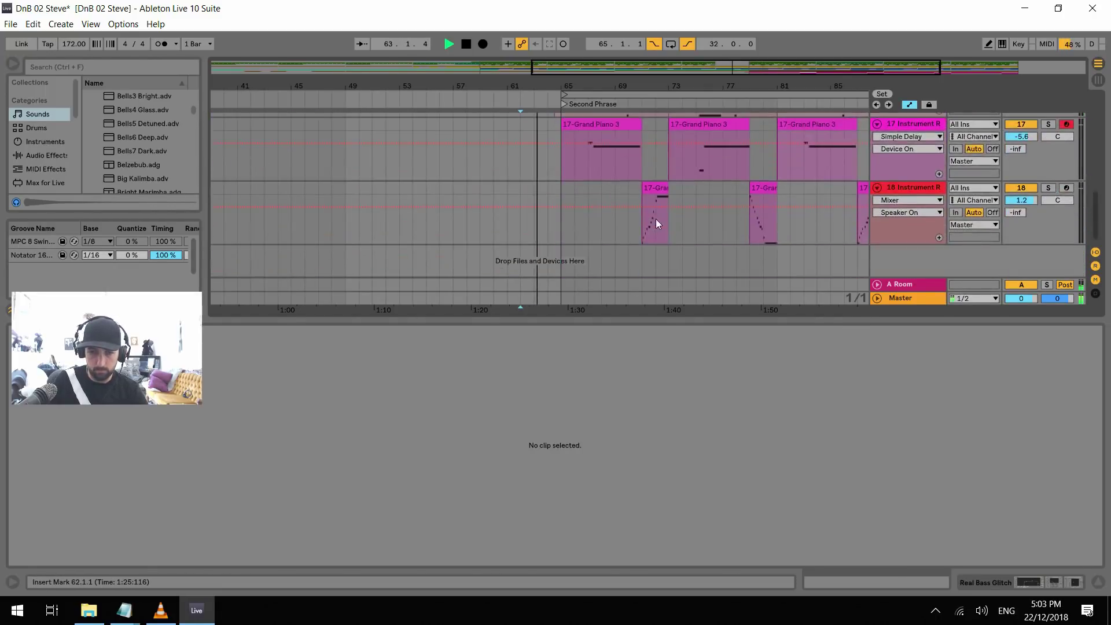
scroll(656, 217, up, 8)
key(space)
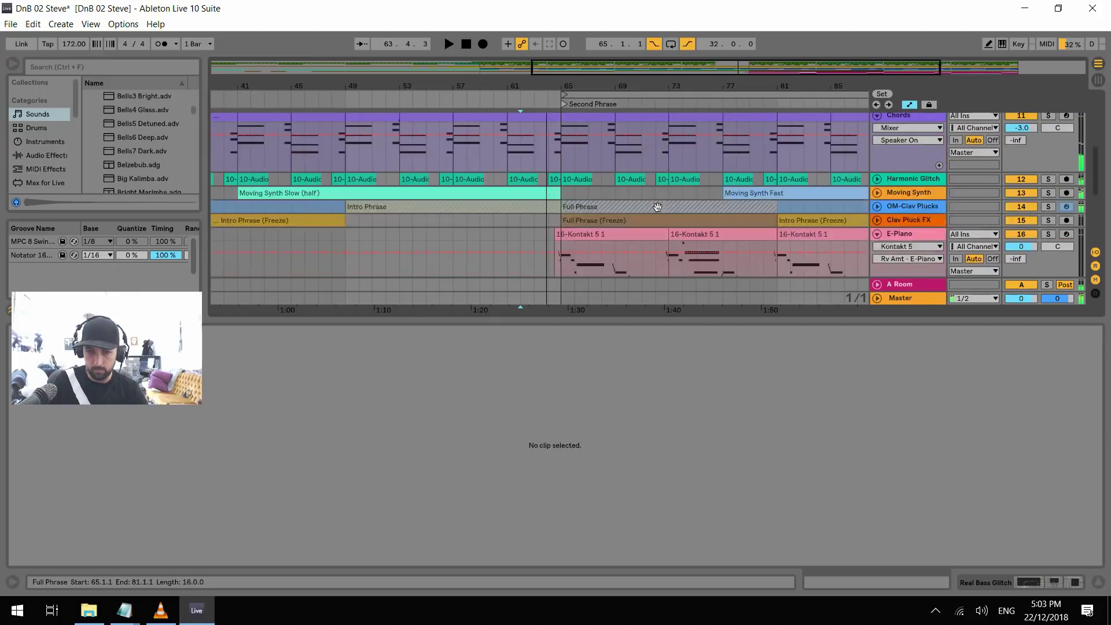
key(space)
Unfold the Moving Synth and Harmonic Glitch tracks and audition Harmonic Glitch alone from bar 62
click(877, 193)
key(space)
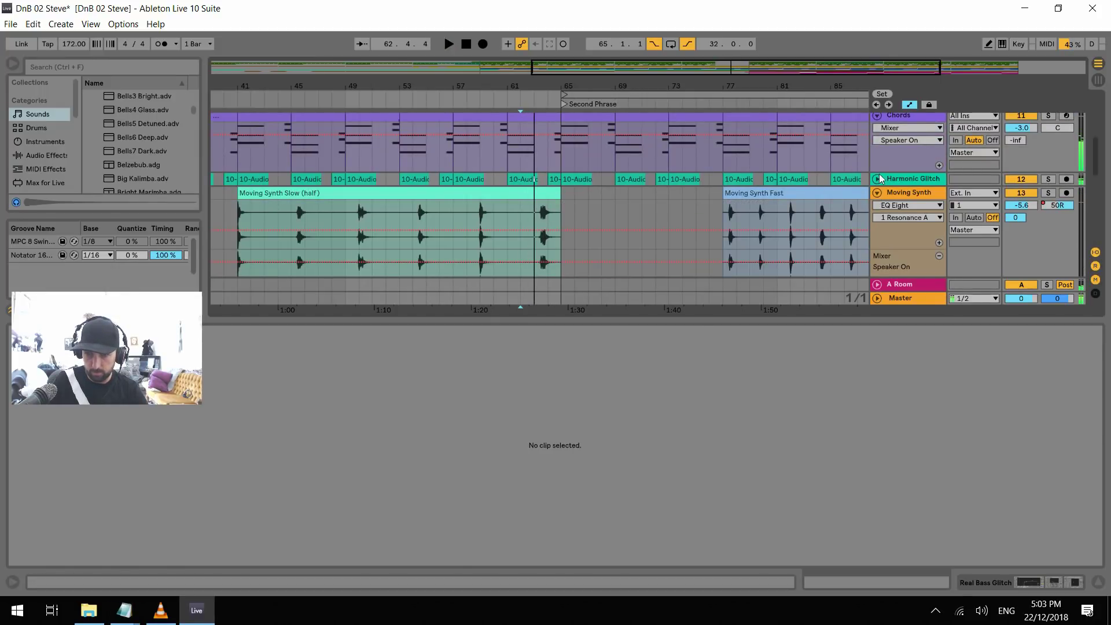
key(space)
click(877, 181)
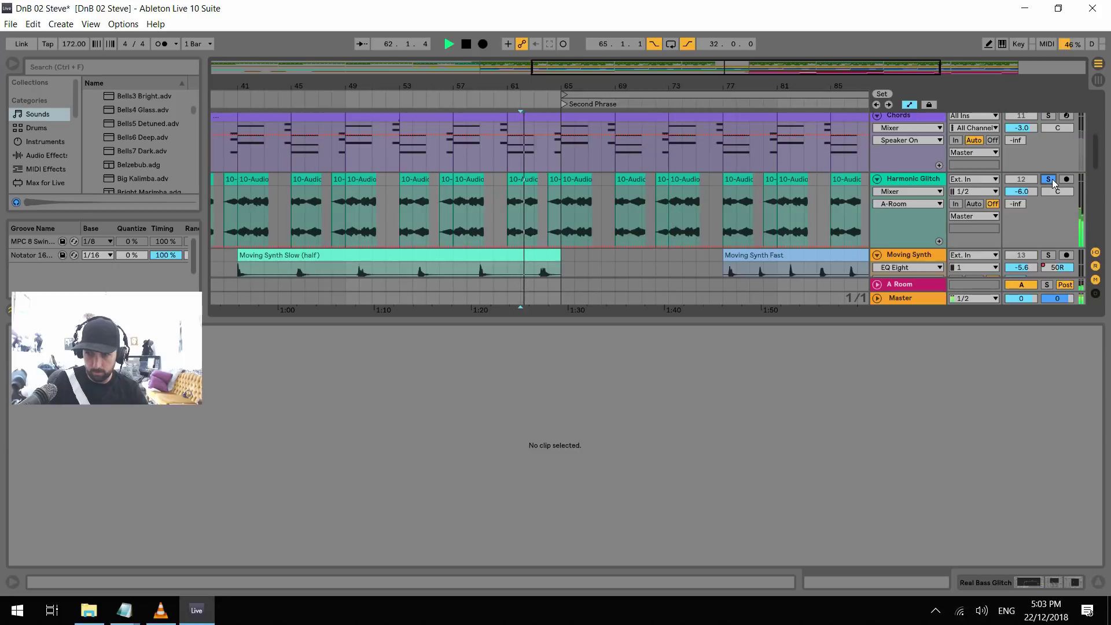
scroll(833, 214, up, 4)
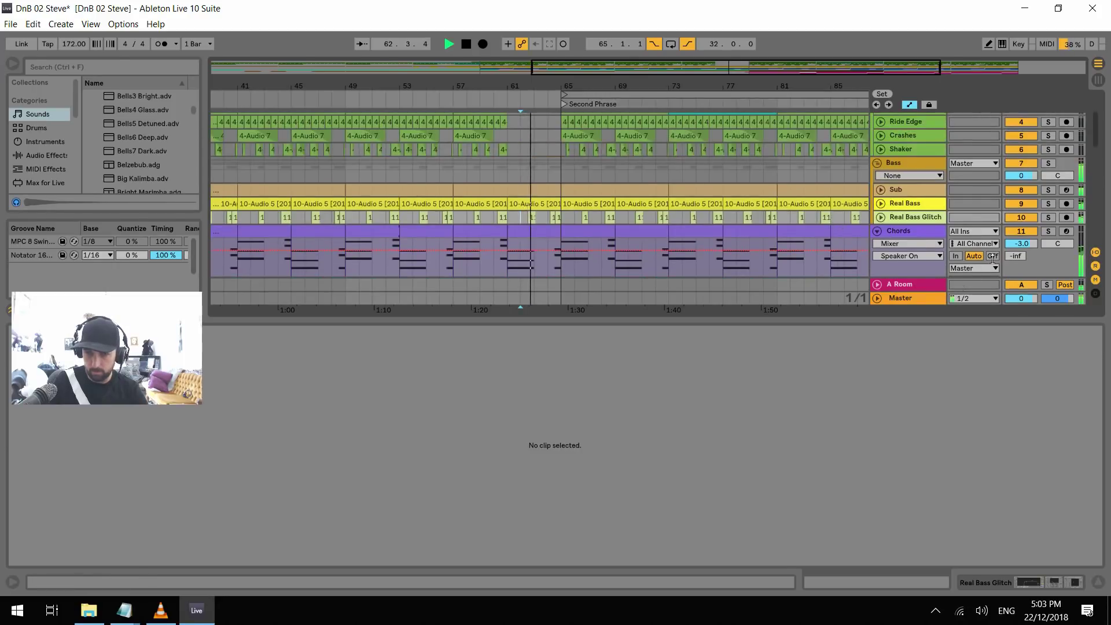
Unfold the Real Bass Glitch track, play its bar 62 clip soloed, and unsolo the track
click(1048, 218)
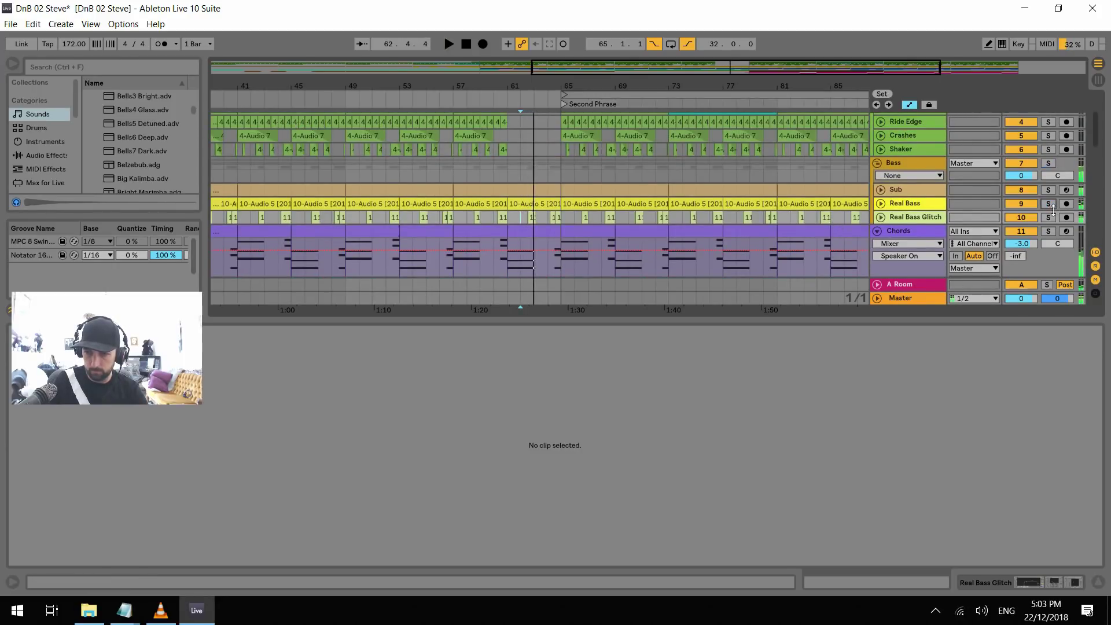
click(881, 217)
drag(508, 87, 604, 165)
click(630, 218)
key(space)
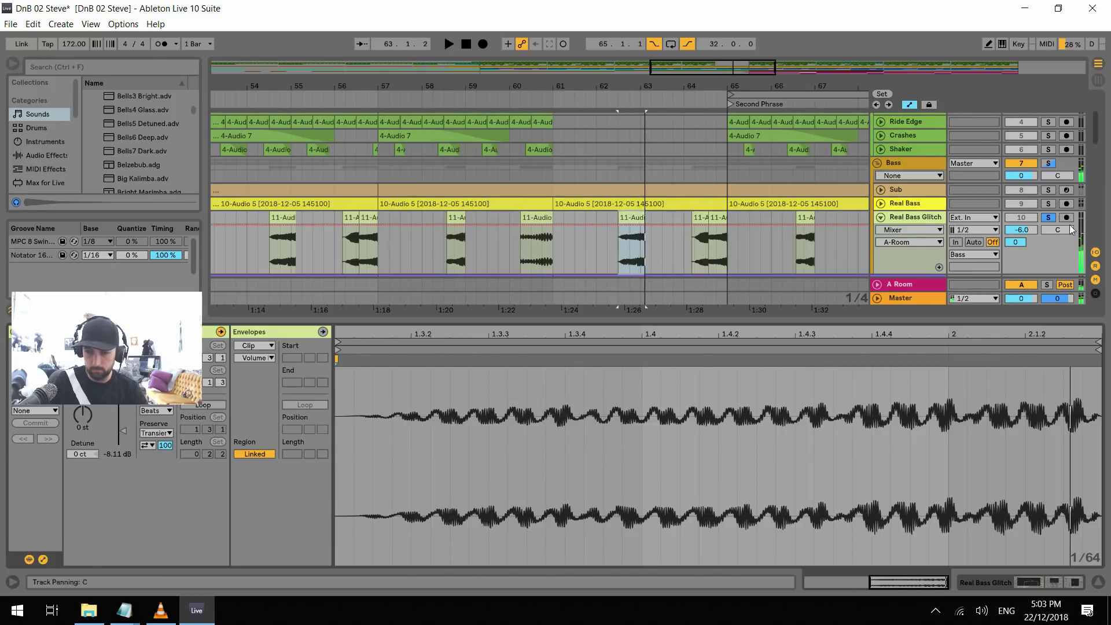
click(1048, 217)
Delete the Real Bass Glitch clips between bars 61 and 65
drag(560, 246, 720, 246)
key(space)
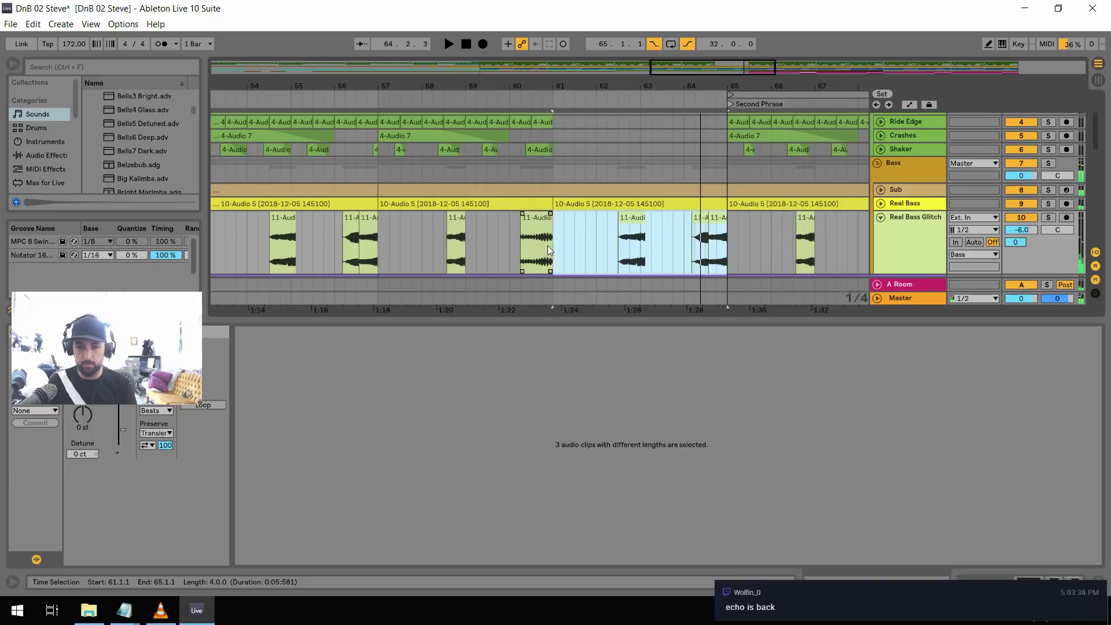
key(Delete)
Play the arrangement from the drop at bar 33 through the second phrase and restart it from the drop
click(519, 174)
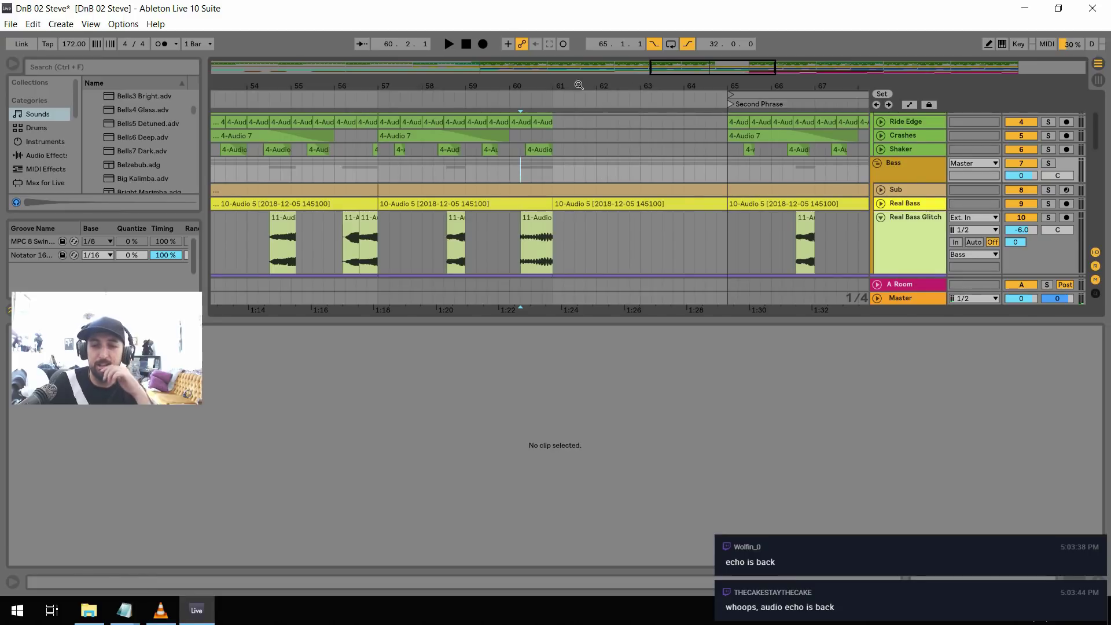
click(555, 146)
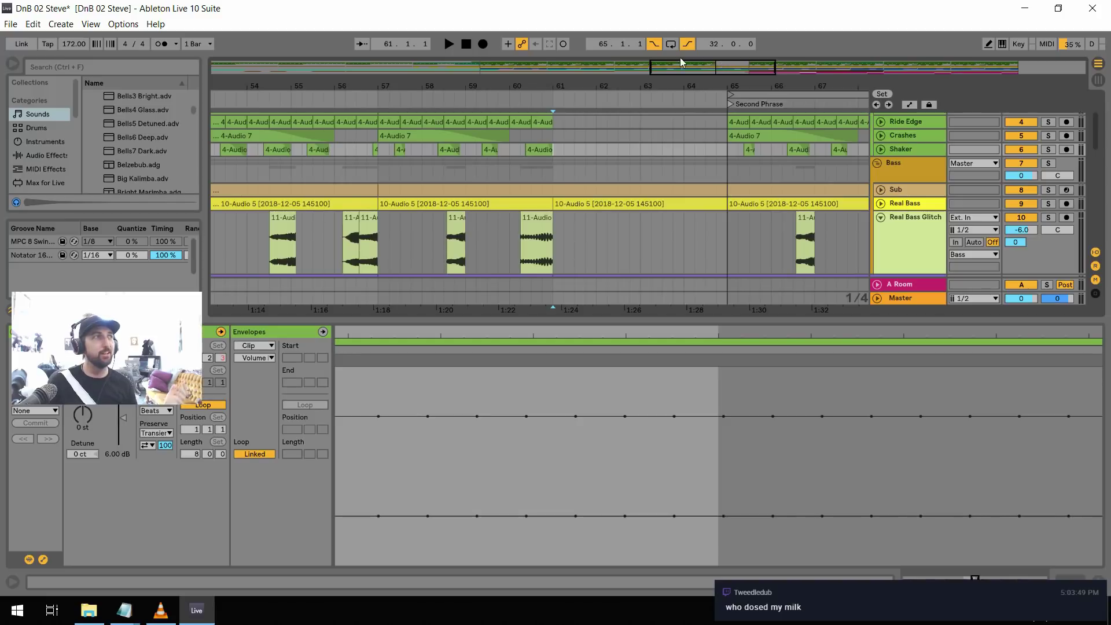
drag(692, 67, 692, 35)
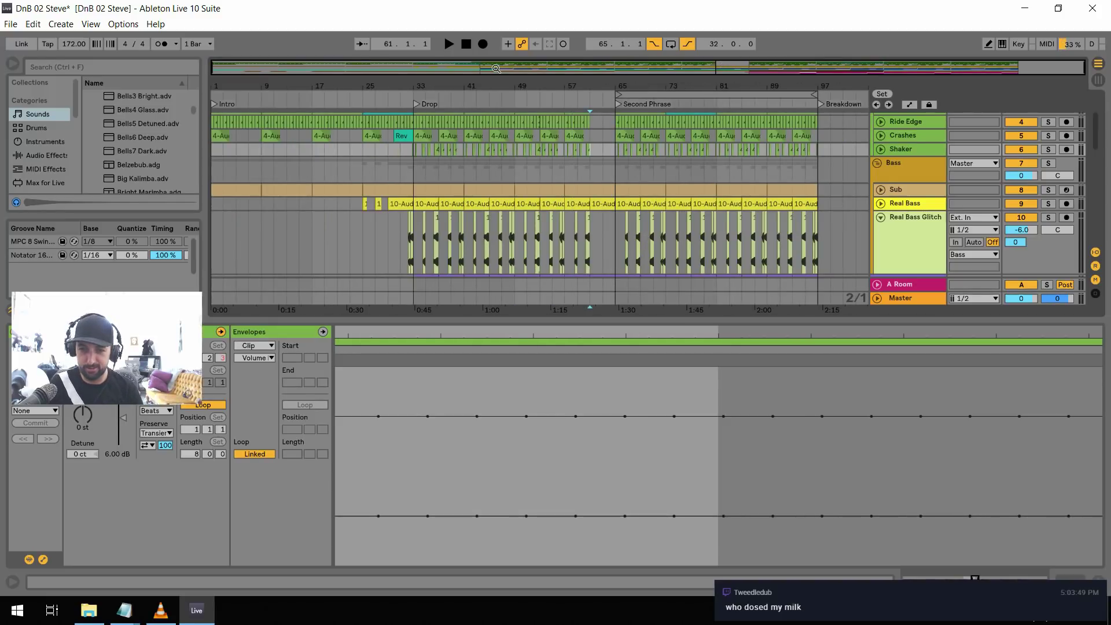
click(412, 168)
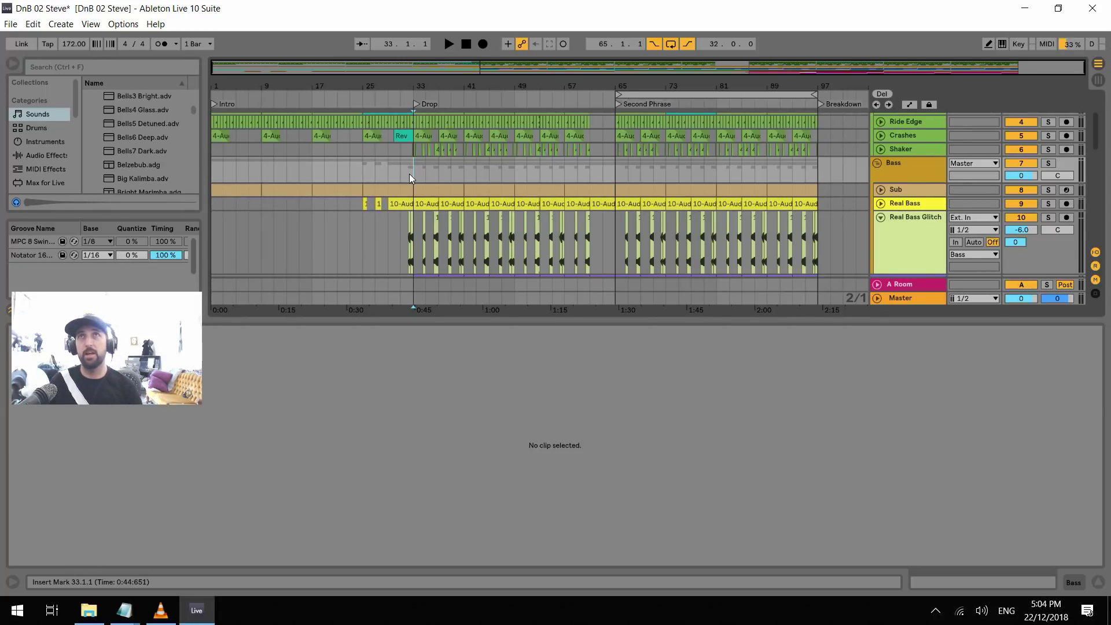
key(space)
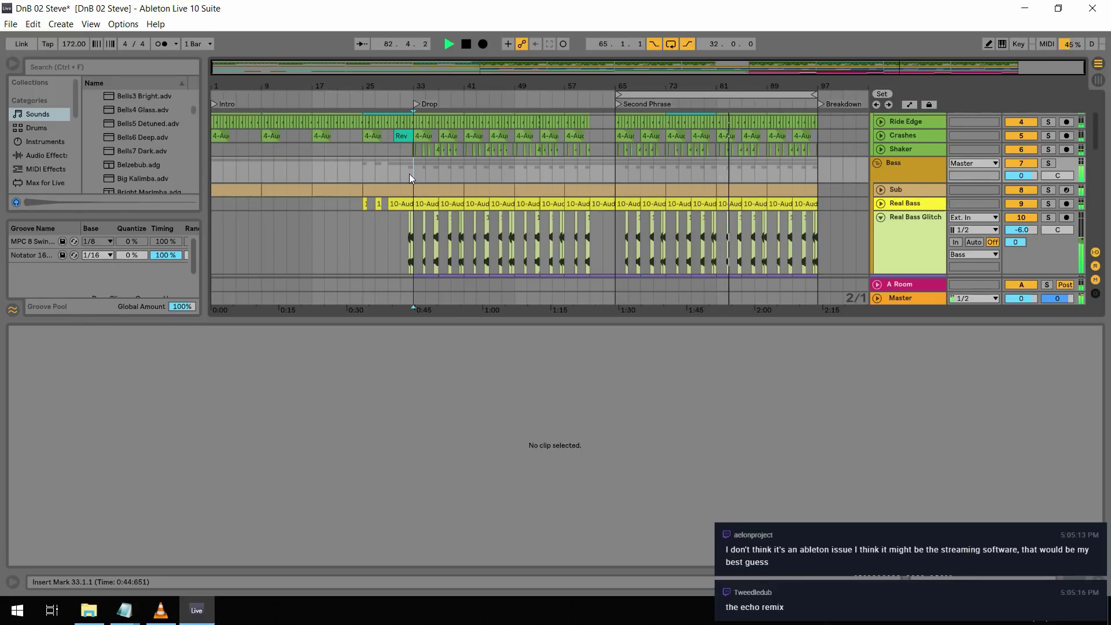
key(space)
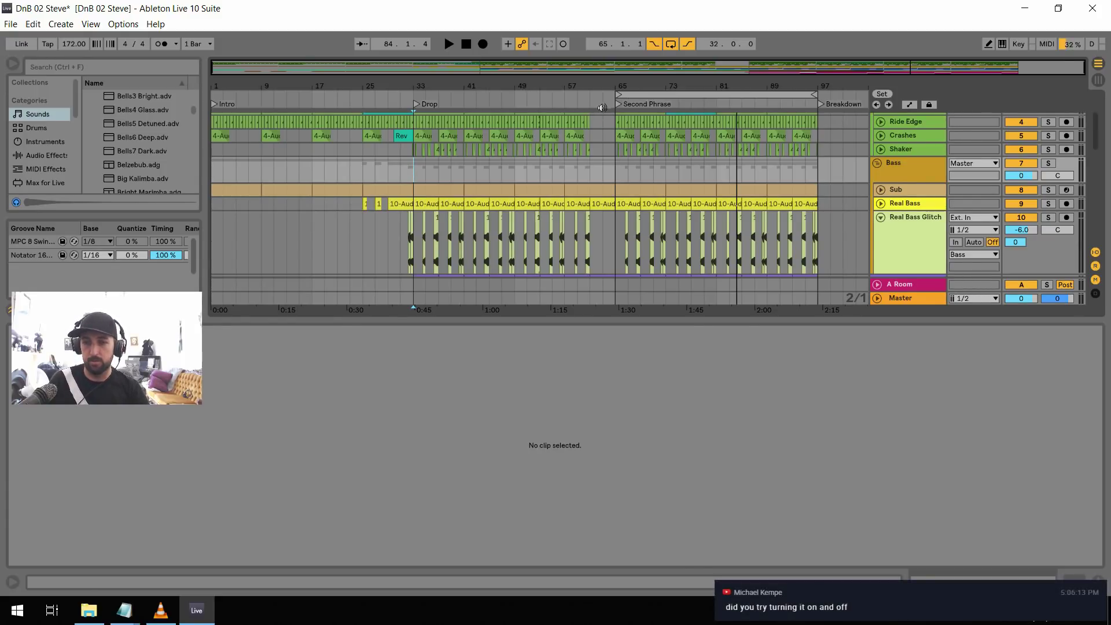
key(space)
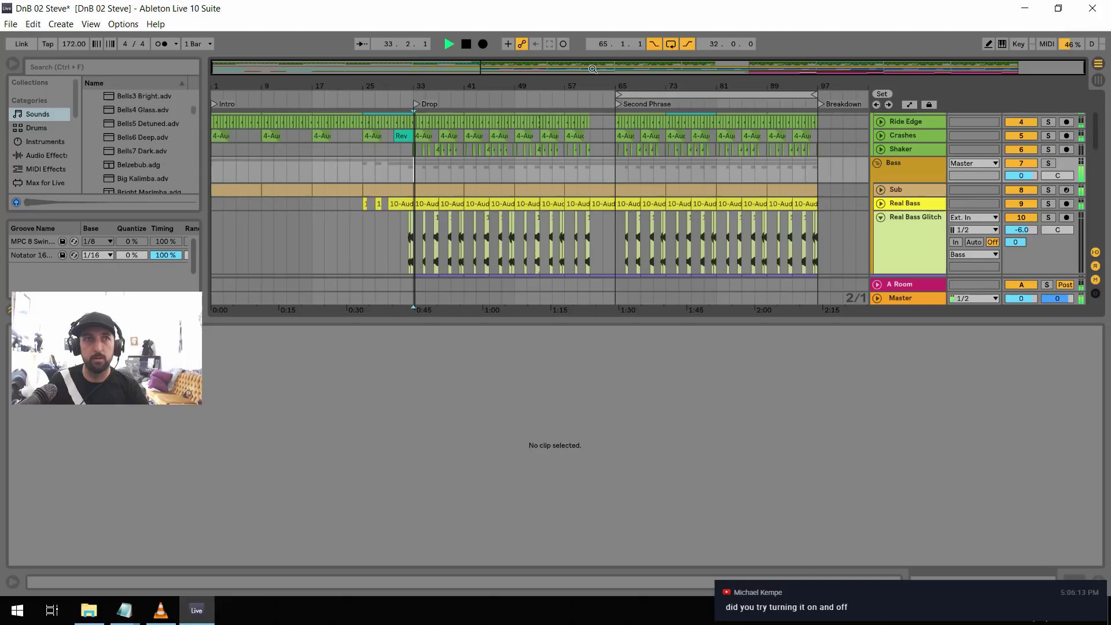
Audition the opening bars of the drop
key(space)
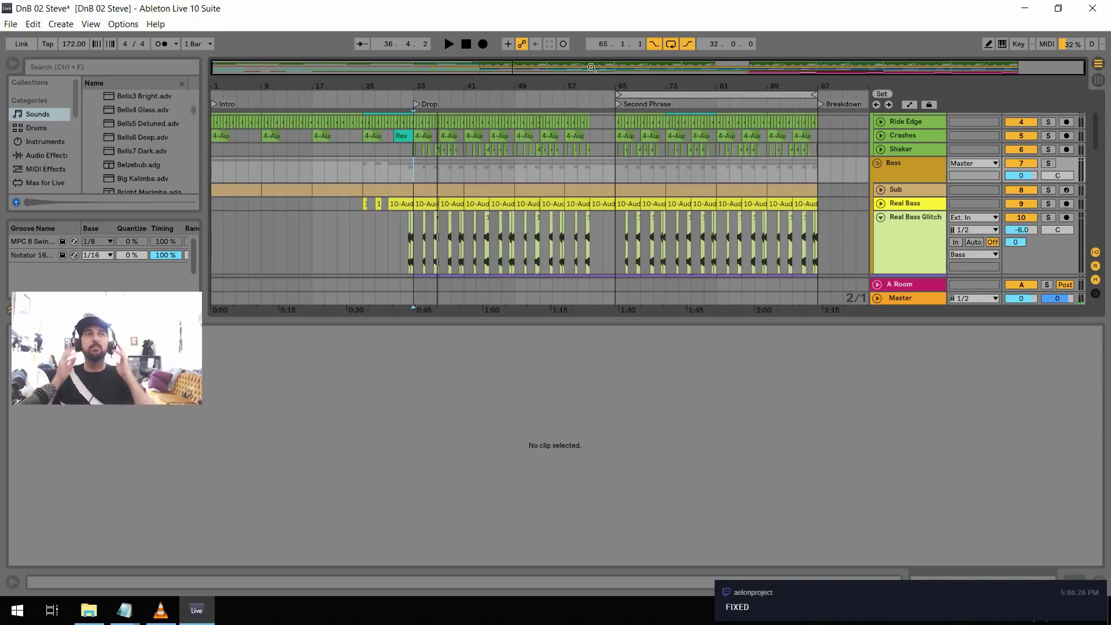
key(space)
key(space)
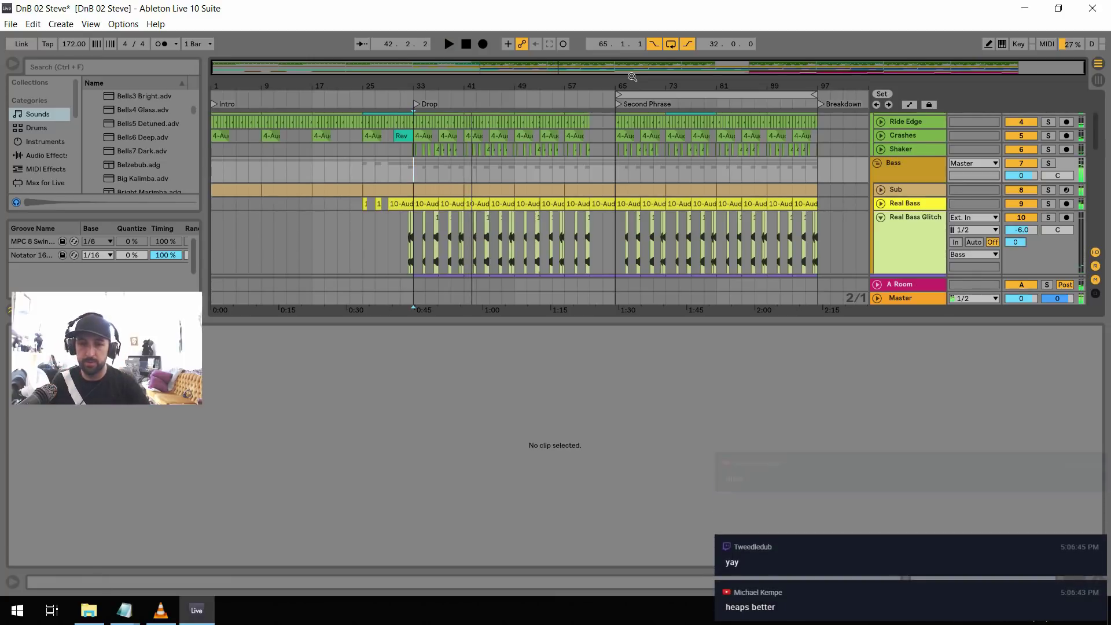
Play the transition from bar 61 into the second phrase and look over the melodic tracks there
drag(629, 74, 729, 92)
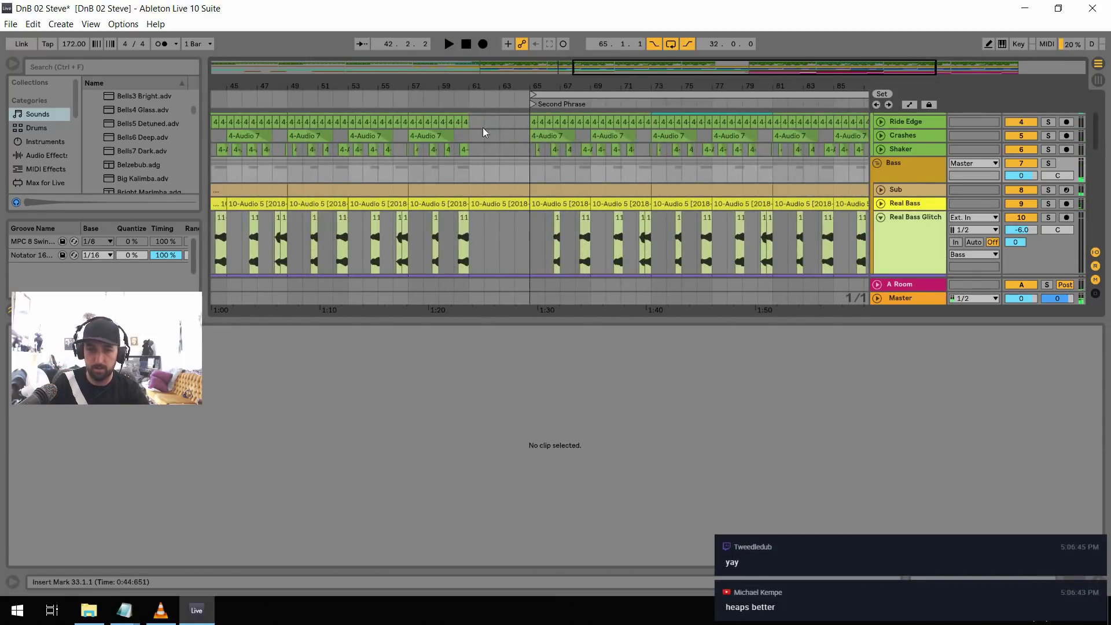
click(469, 135)
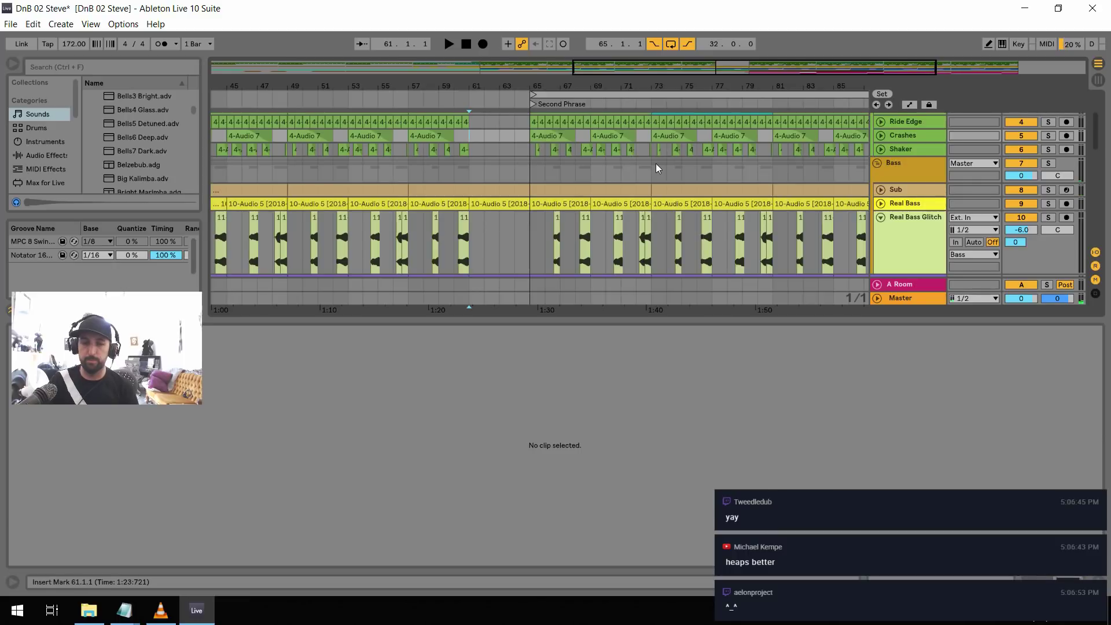
scroll(633, 167, down, 6)
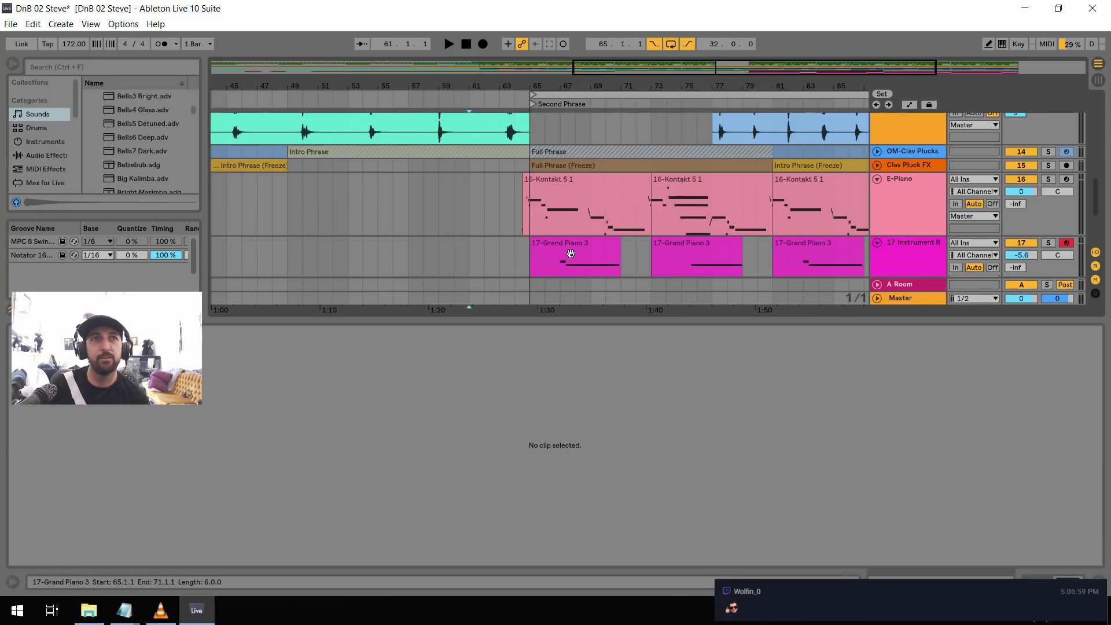
key(space)
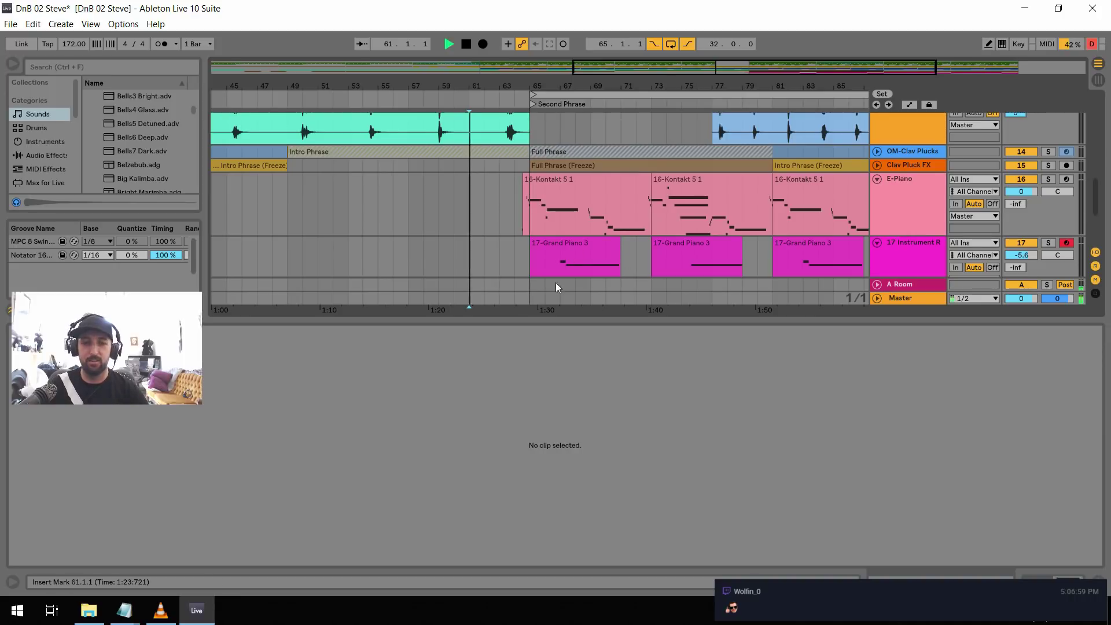
Unfold the Real Bass track, delete its audio between bars 63 and 65, and play from bar 63
drag(1095, 210, 1103, 119)
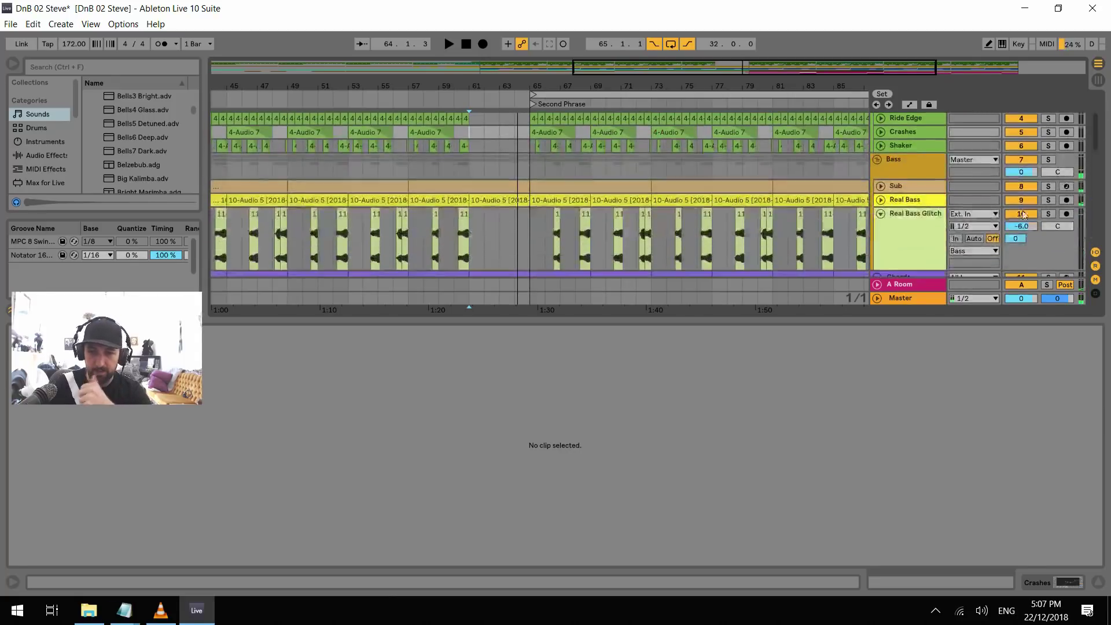
click(880, 200)
scroll(568, 242, down, 1)
click(498, 213)
key(space)
drag(501, 214, 523, 219)
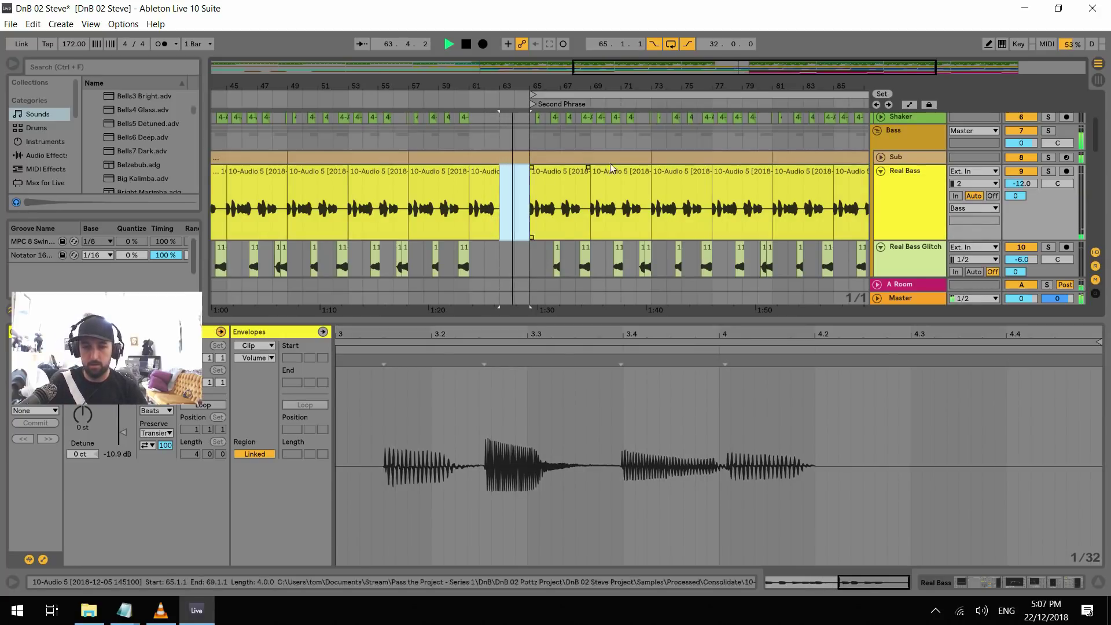
Unfold the Sub track and audition its instrument rack with the Augmentor chain soloed, then unsolo it
click(880, 157)
key(space)
click(912, 156)
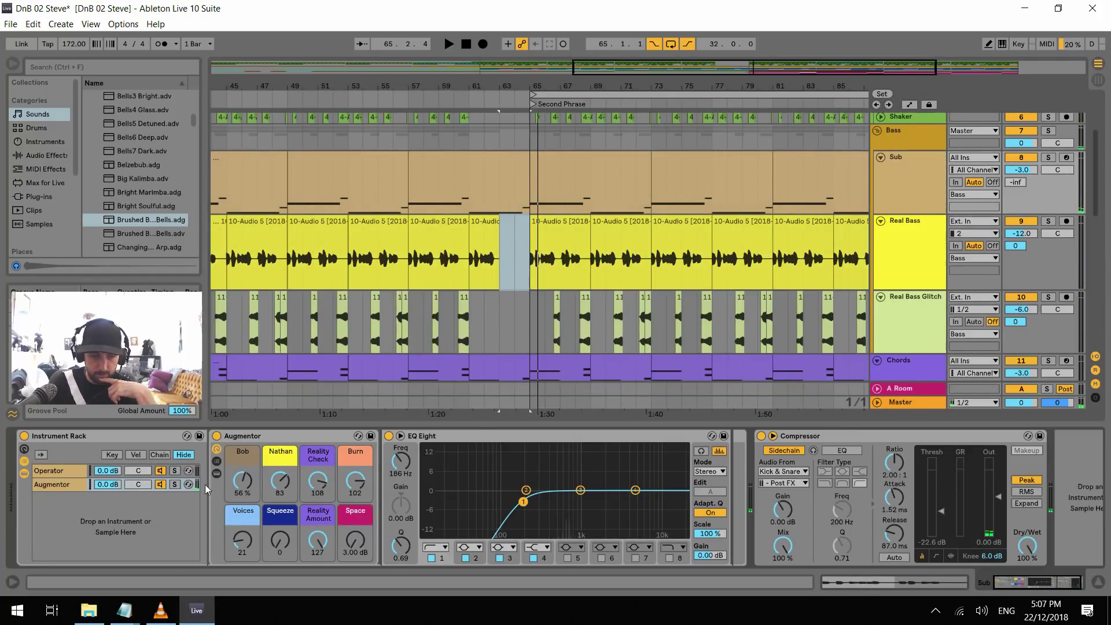
click(67, 485)
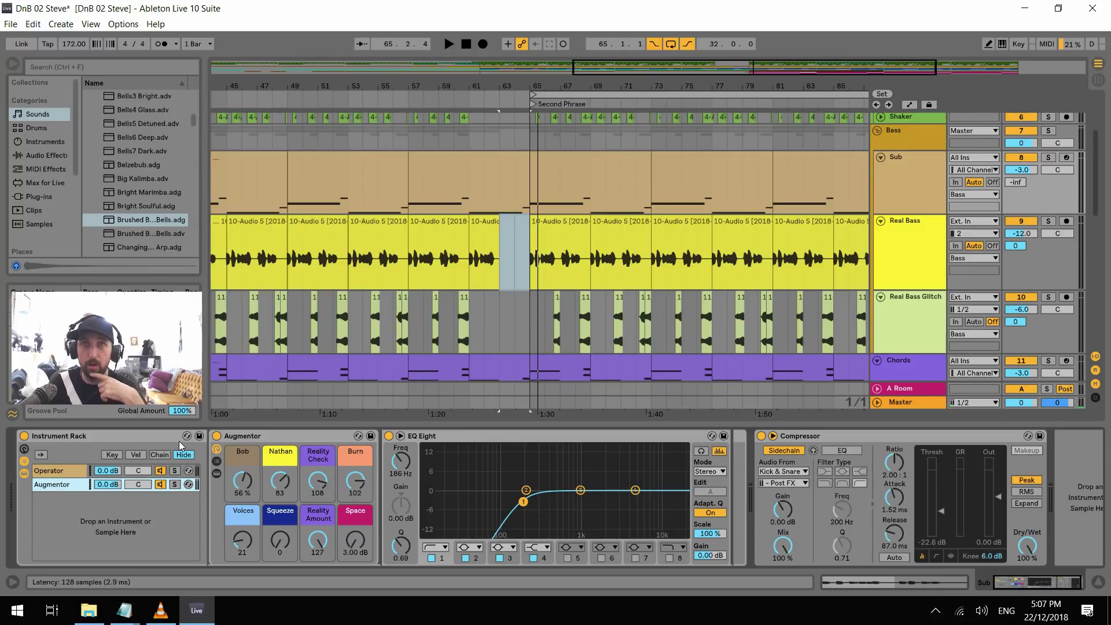
click(175, 485)
key(space)
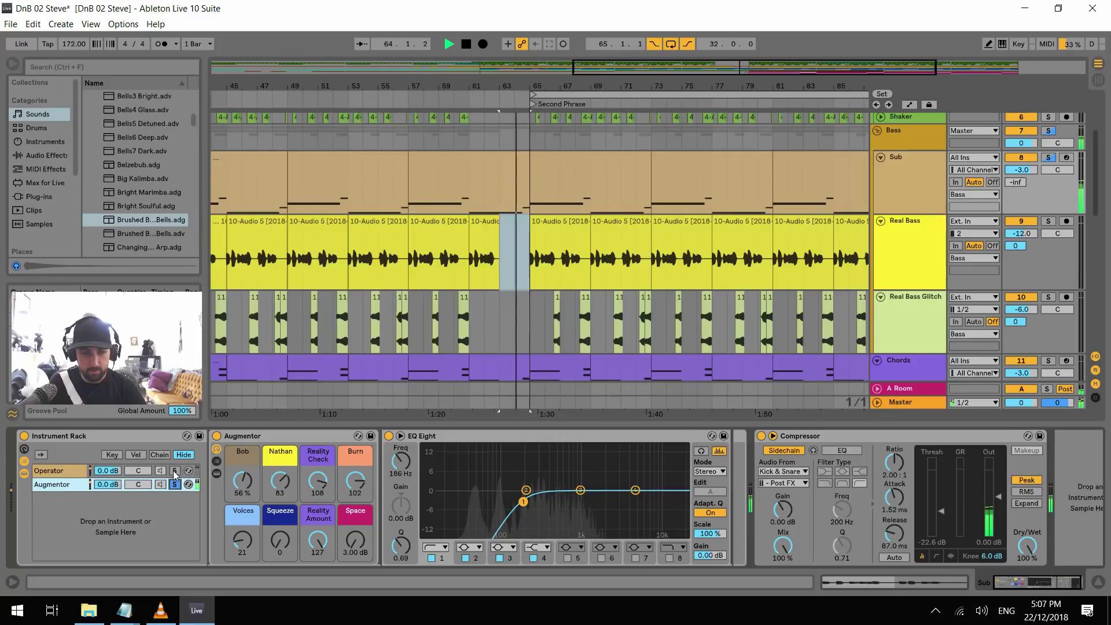
click(174, 471)
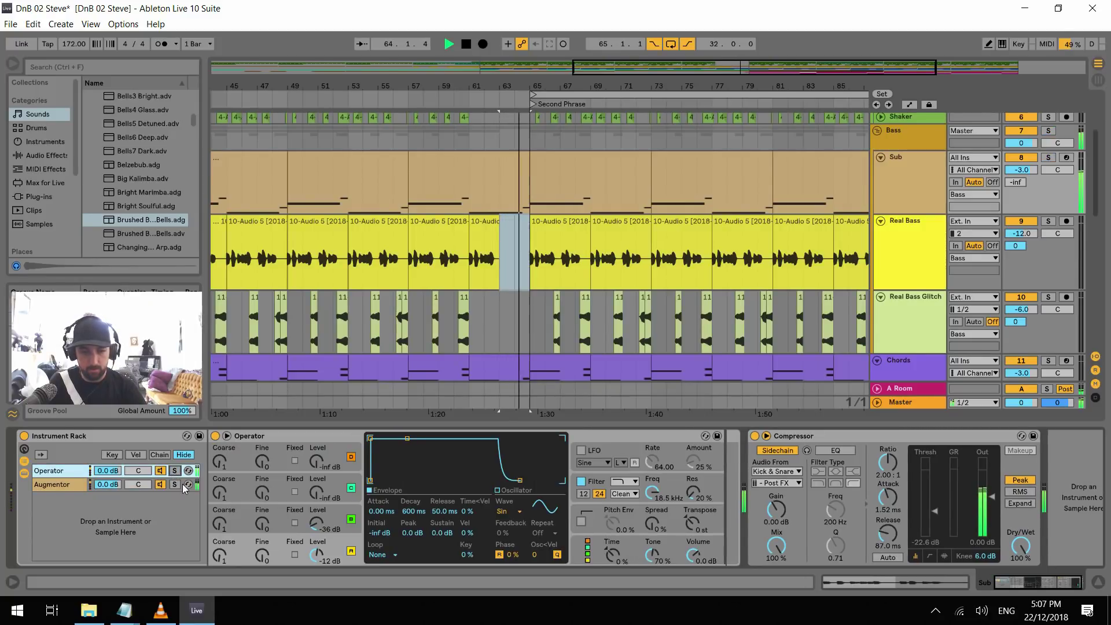
key(space)
Inspect the devices inside the Augmentor rack's Wavetable chain on the Sub track
click(63, 488)
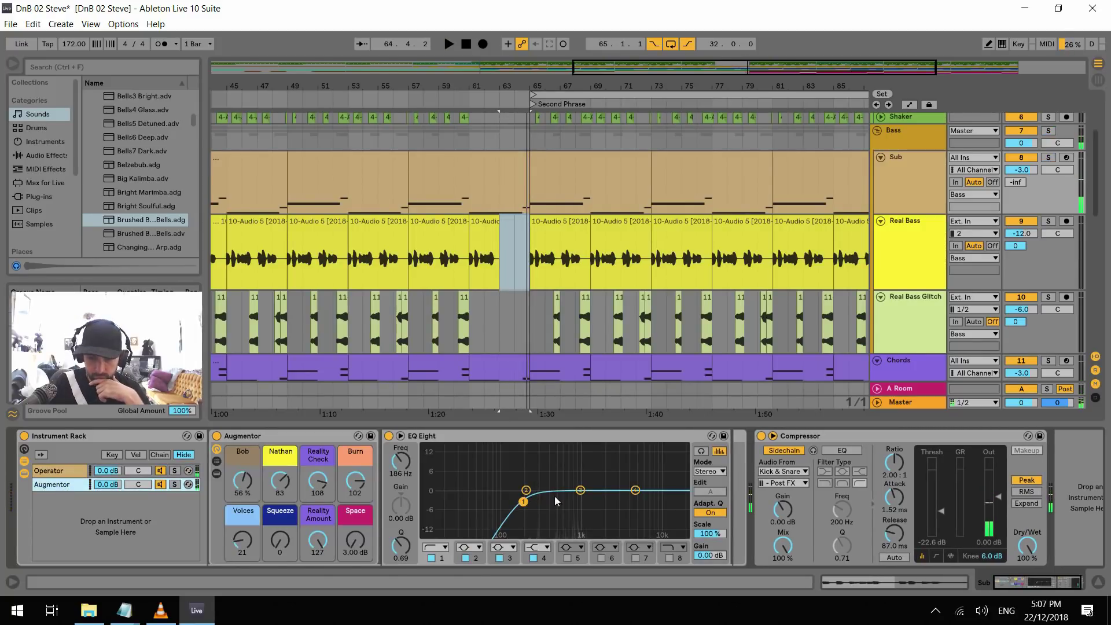
click(216, 461)
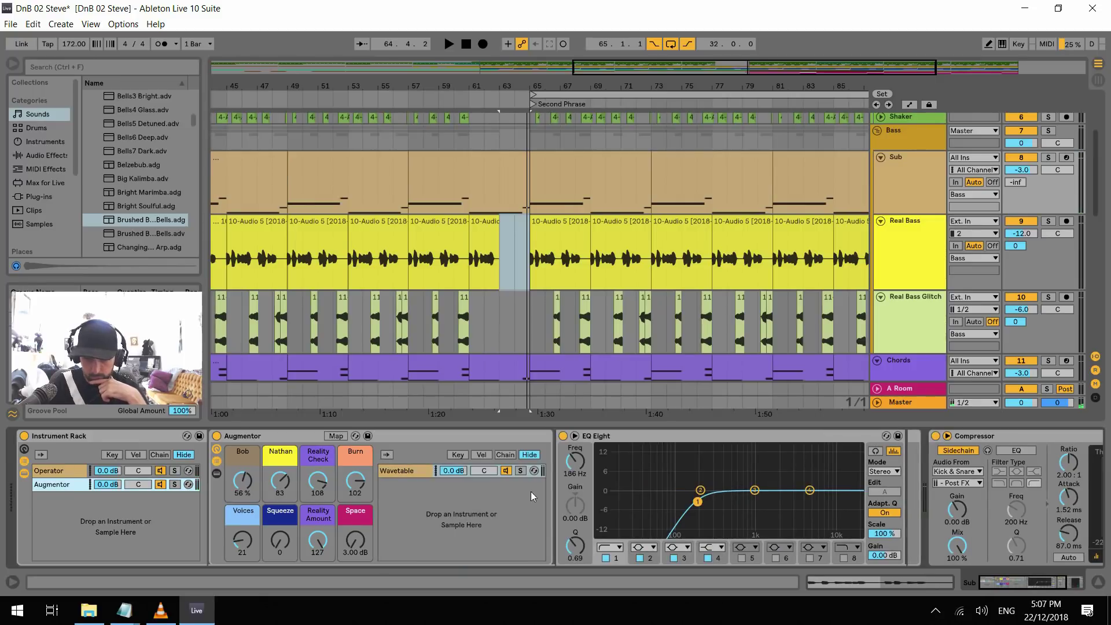
click(408, 473)
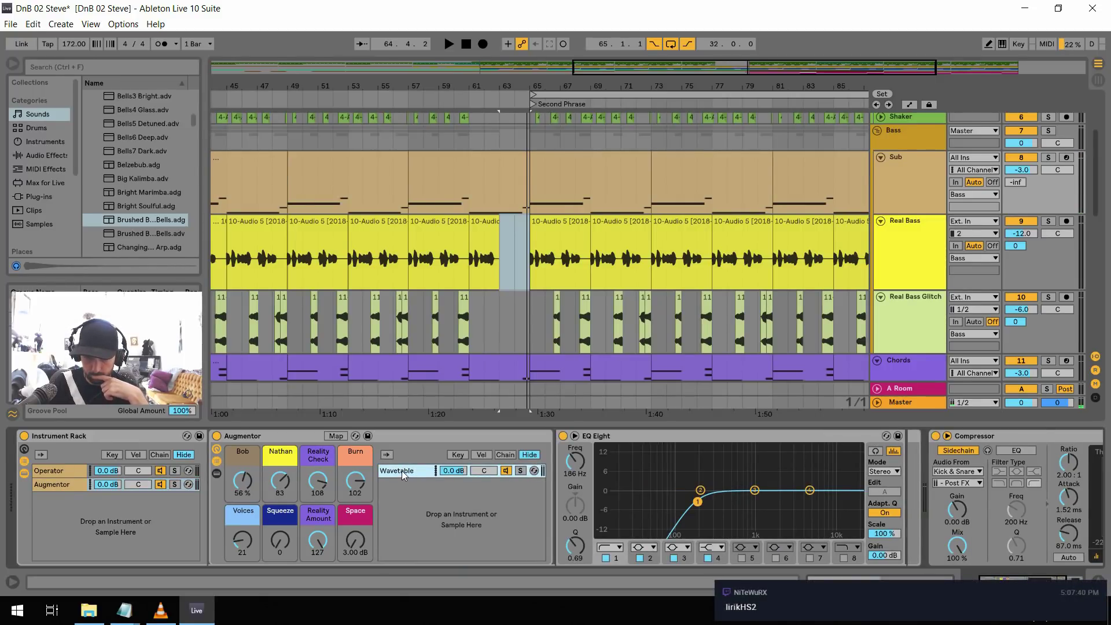
click(404, 471)
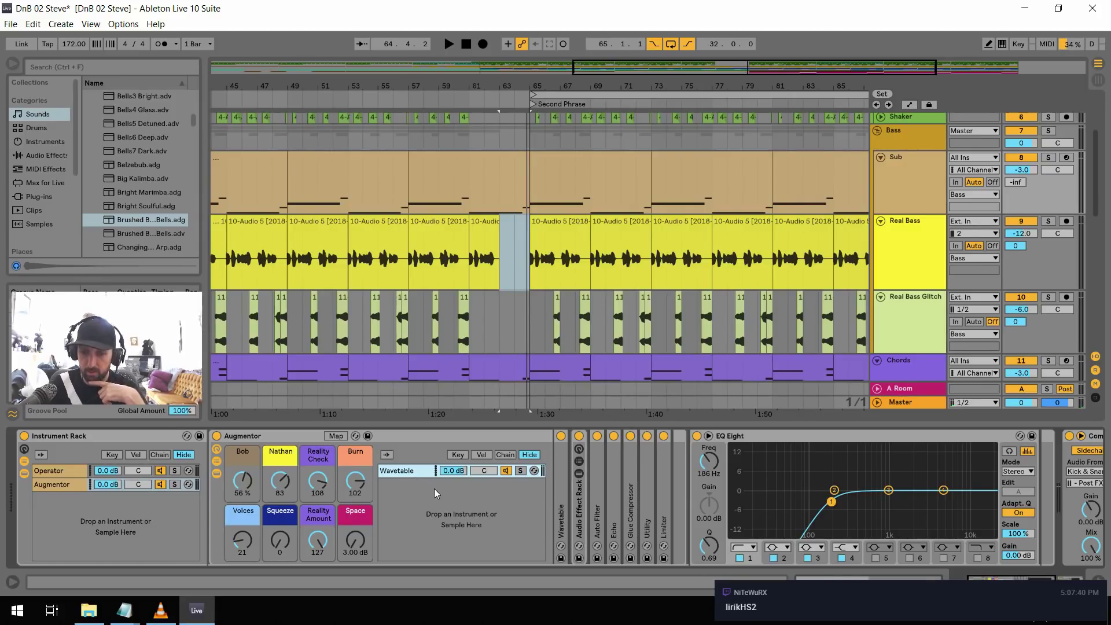
click(399, 470)
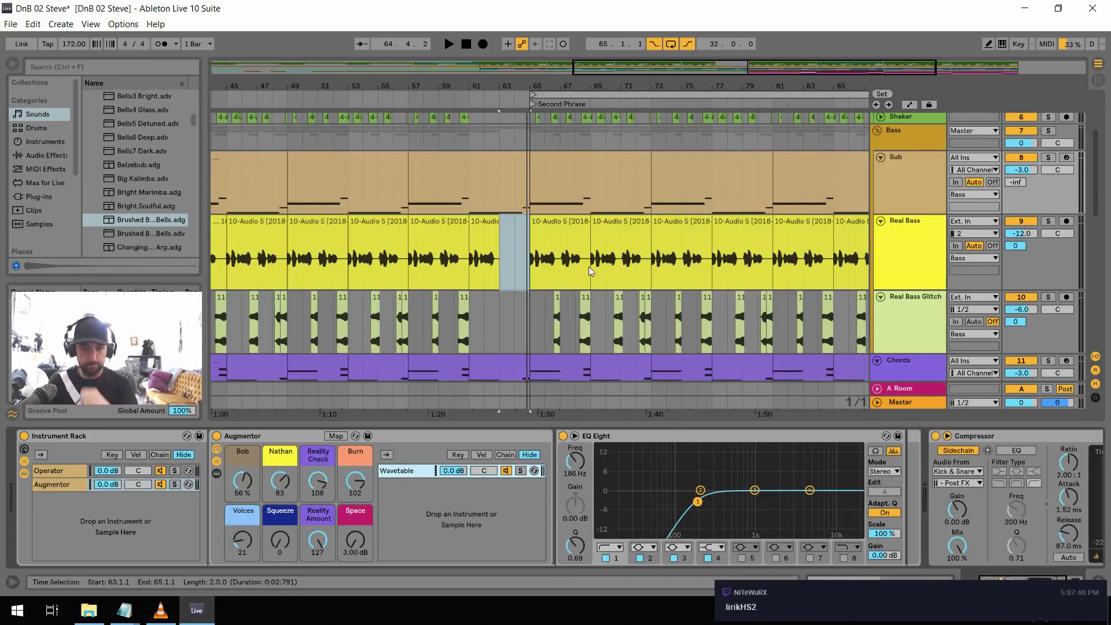
Open the Sub clip spanning bars 57 to 65 and audition it from bars 57 and 63
key(space)
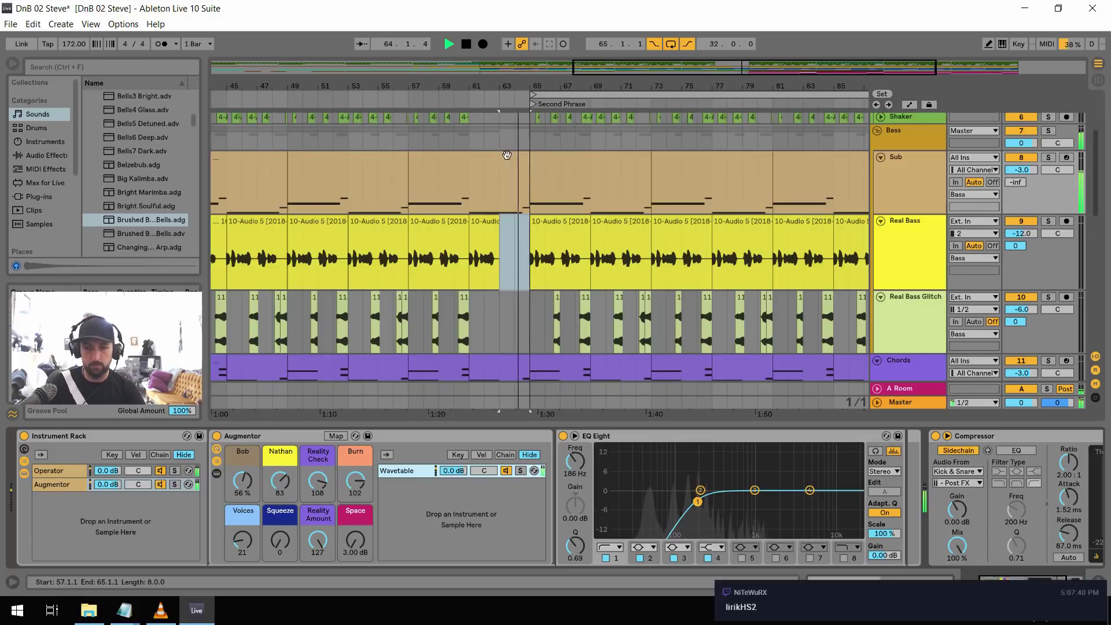
key(space)
double_click(463, 179)
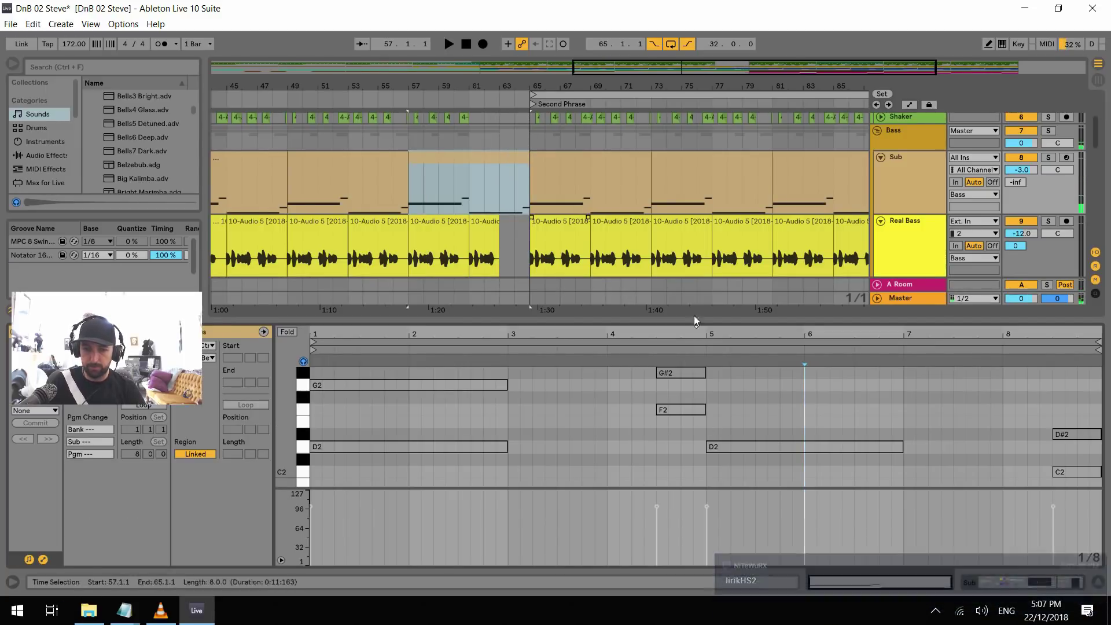
scroll(661, 425, down, 2)
key(space)
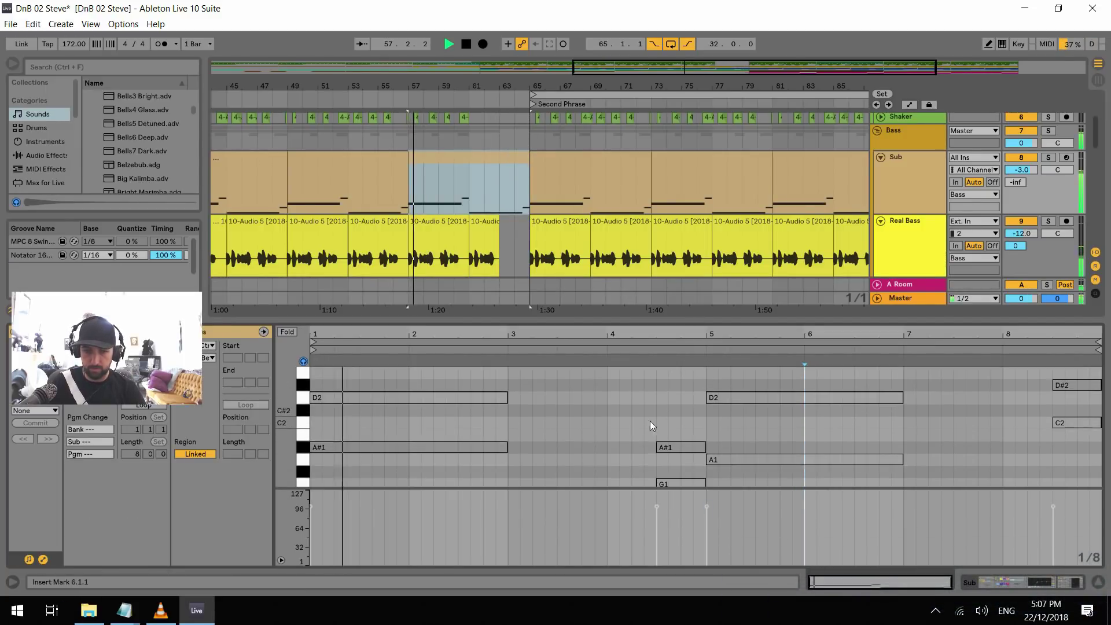
click(499, 195)
Remove the Sub clip's closing A#0 note and extend the G0 note from clip bar 5 to the clip end
scroll(714, 419, down, 6)
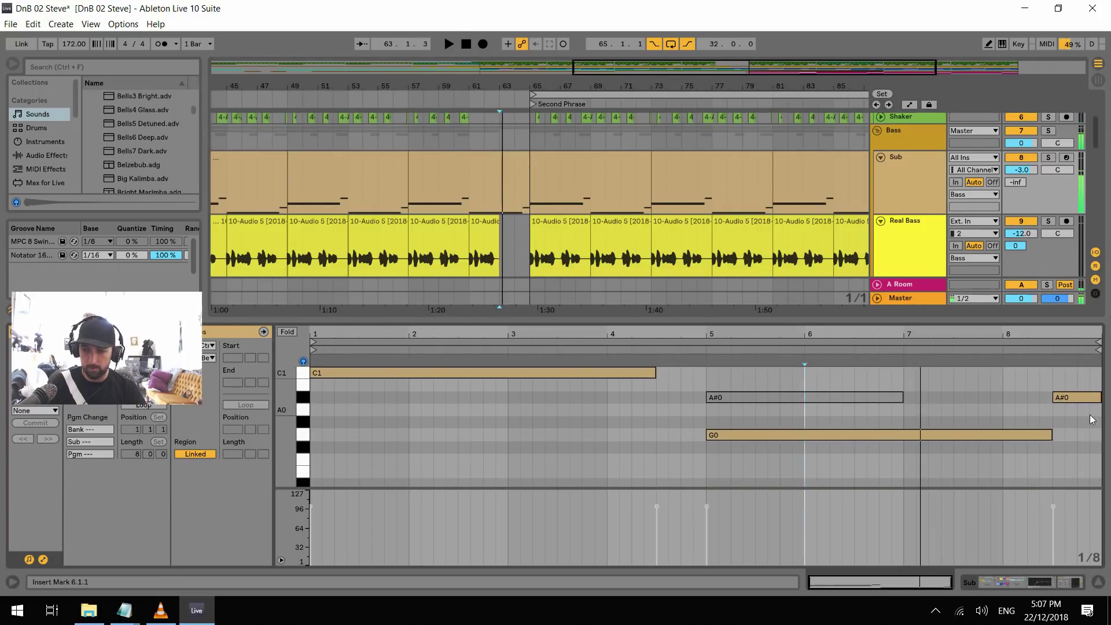
click(1053, 365)
key(space)
click(693, 428)
key(space)
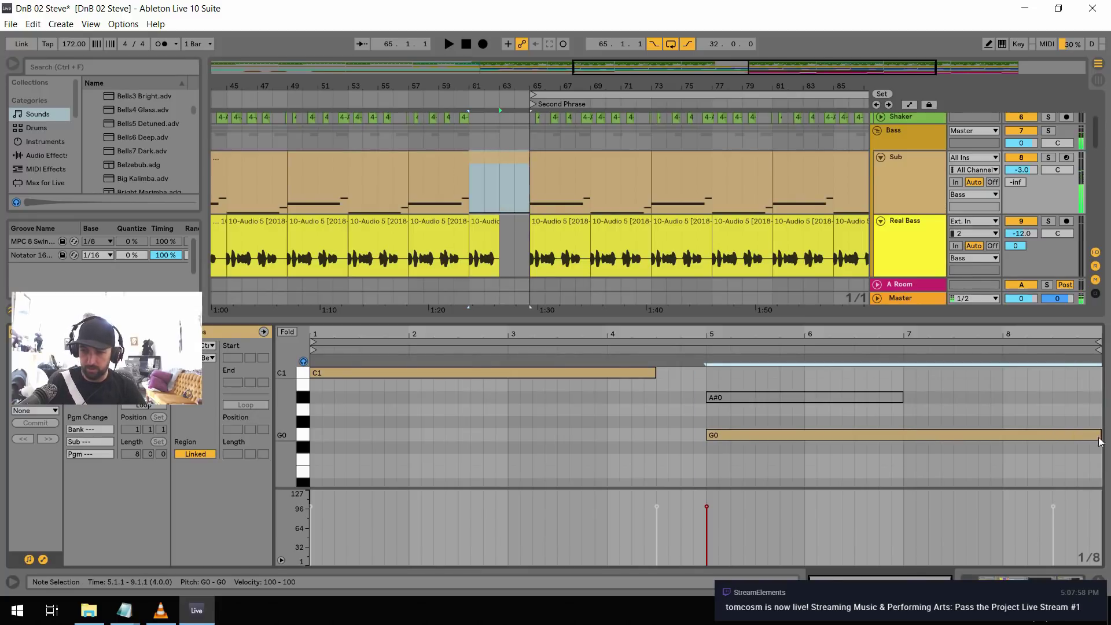
Draw a pitch bend envelope in the Sub clip, ramping from 0 at clip bar 6 to the minimum at the clip end, and audition it
click(263, 332)
click(688, 467)
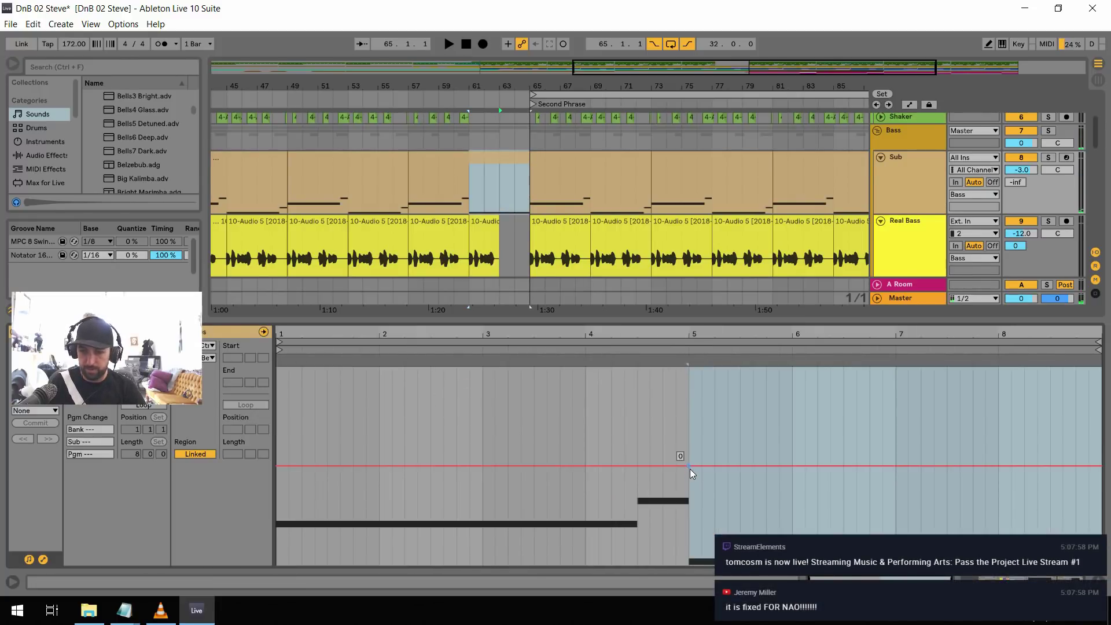
click(691, 474)
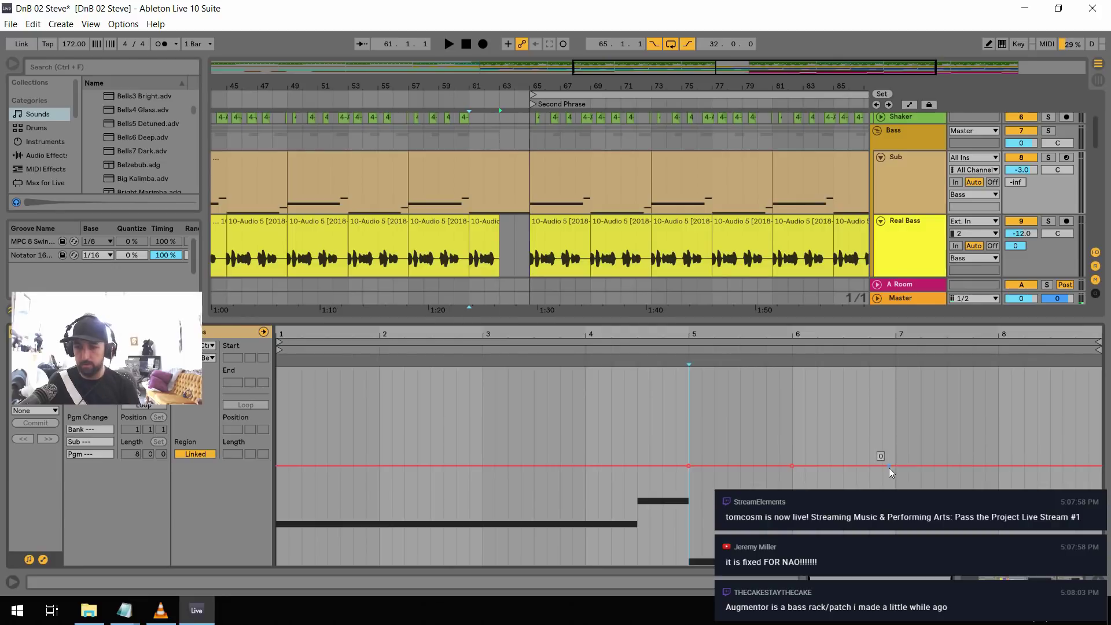
drag(916, 469, 1102, 564)
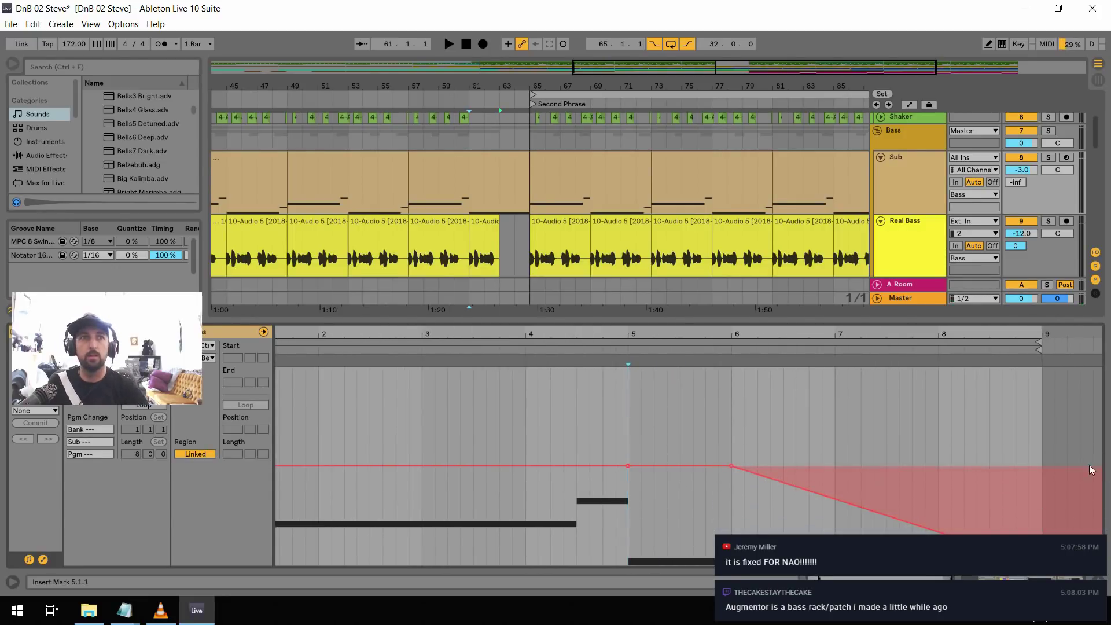
key(space)
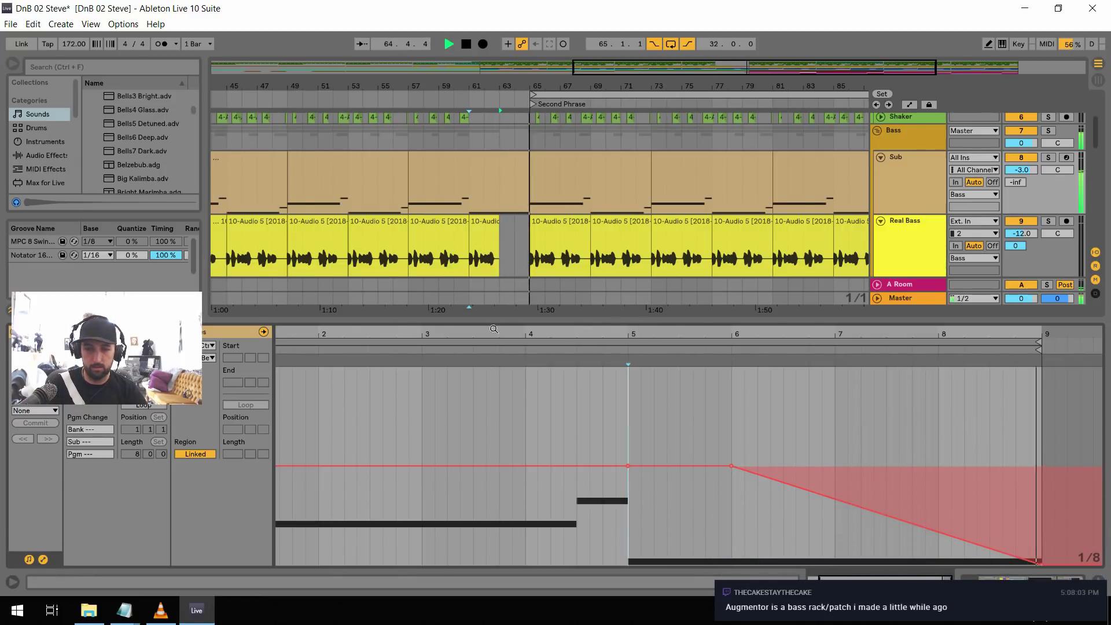
key(space)
Move the pitch bend's lowest point to just past clip bar 8, return the envelope to 0 at the clip end, and audition it
drag(945, 532, 1039, 468)
key(space)
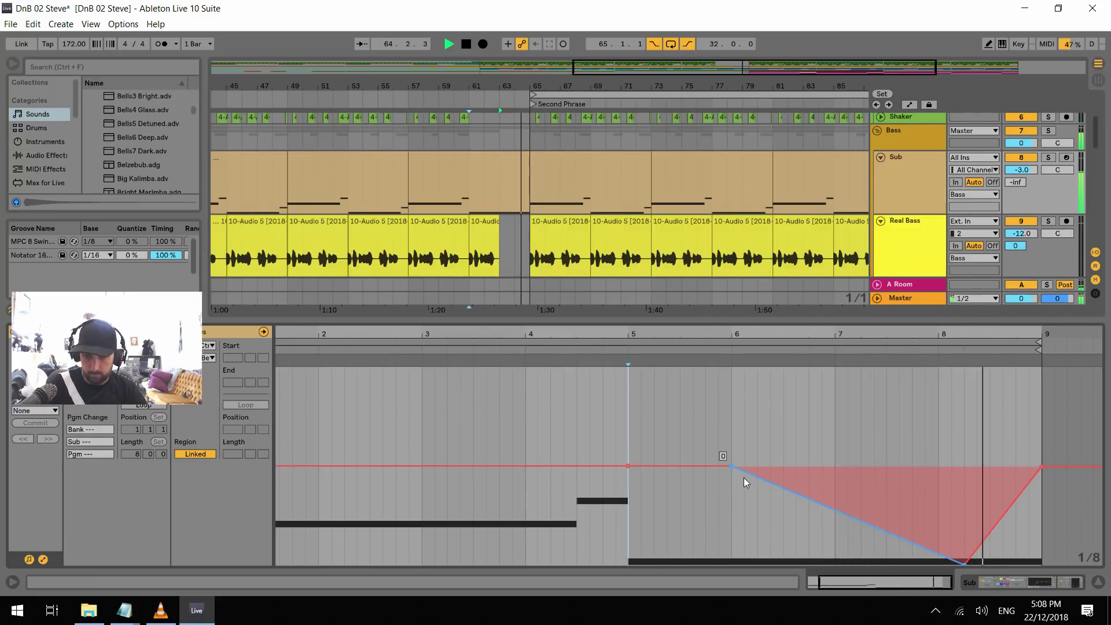
key(space)
key(space)
key(space)
Raise the pitch bend envelope's end point to the maximum at the clip end and play the result
drag(1041, 466, 1041, 368)
key(space)
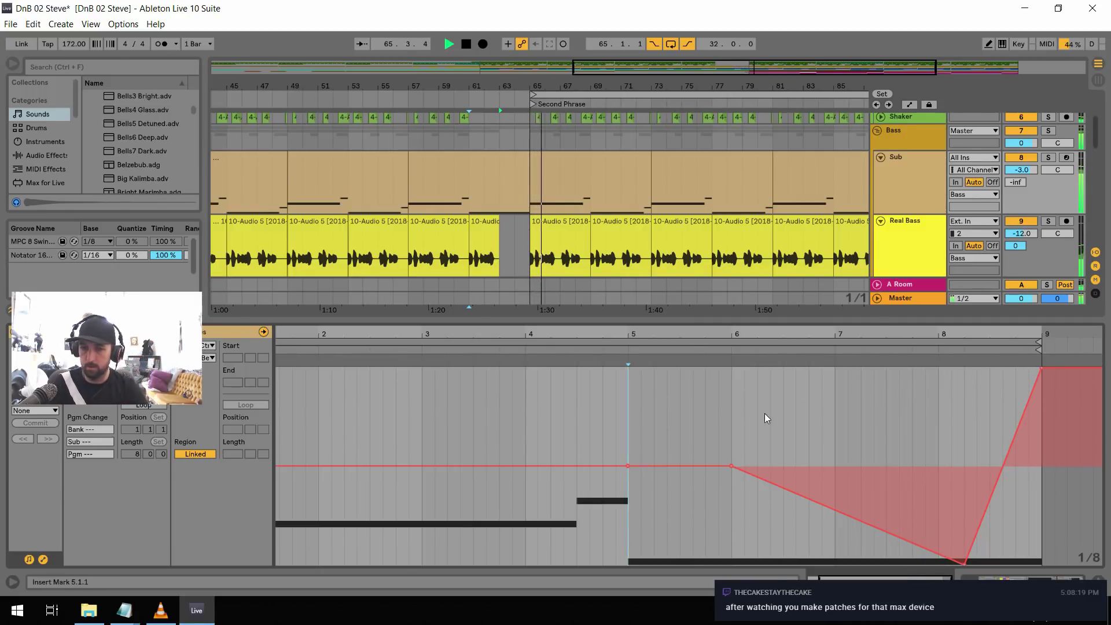
key(space)
Set the pitch bend envelope of the Sub clip starting at bar 65 to 0 and play from there
click(580, 188)
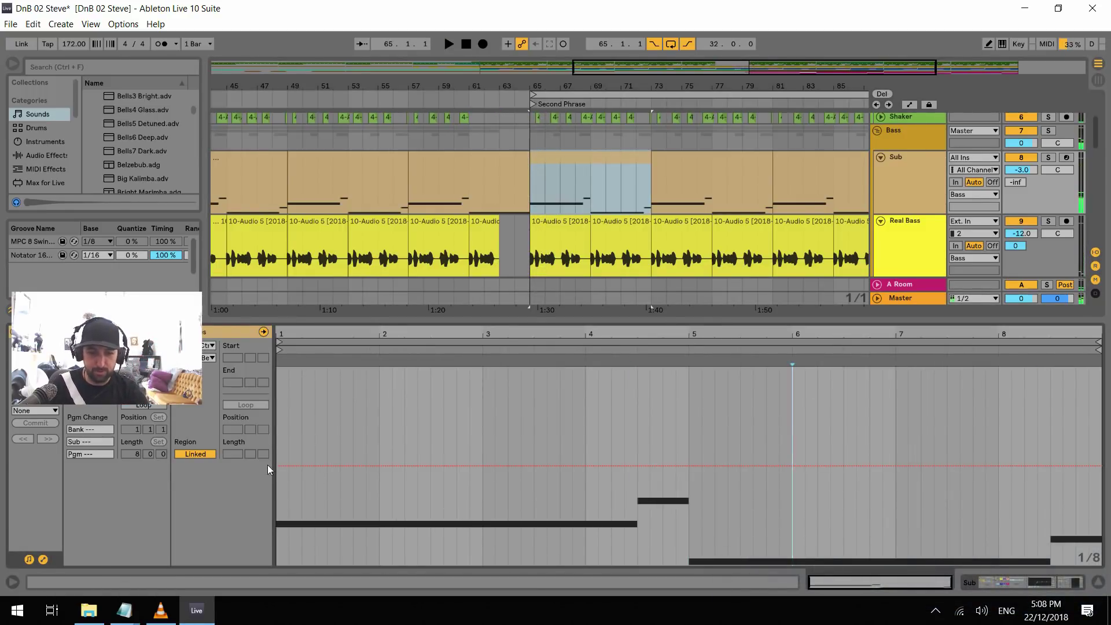
drag(279, 467, 279, 466)
key(space)
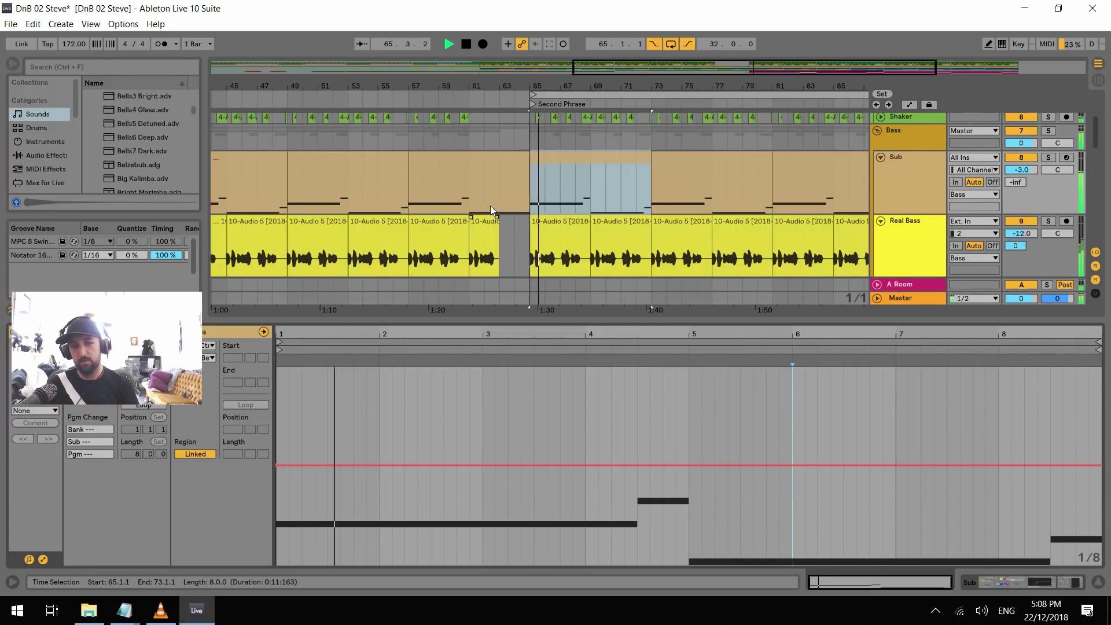
Play the bent sub bass from bar 61 through the start of the second phrase
click(470, 197)
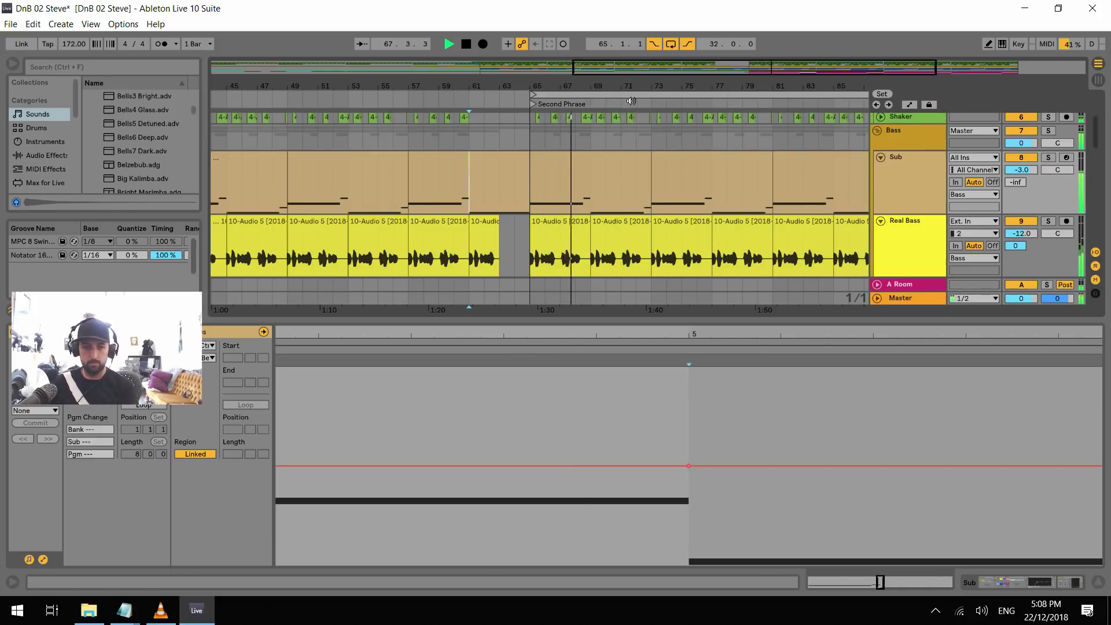
drag(629, 80, 625, 116)
key(space)
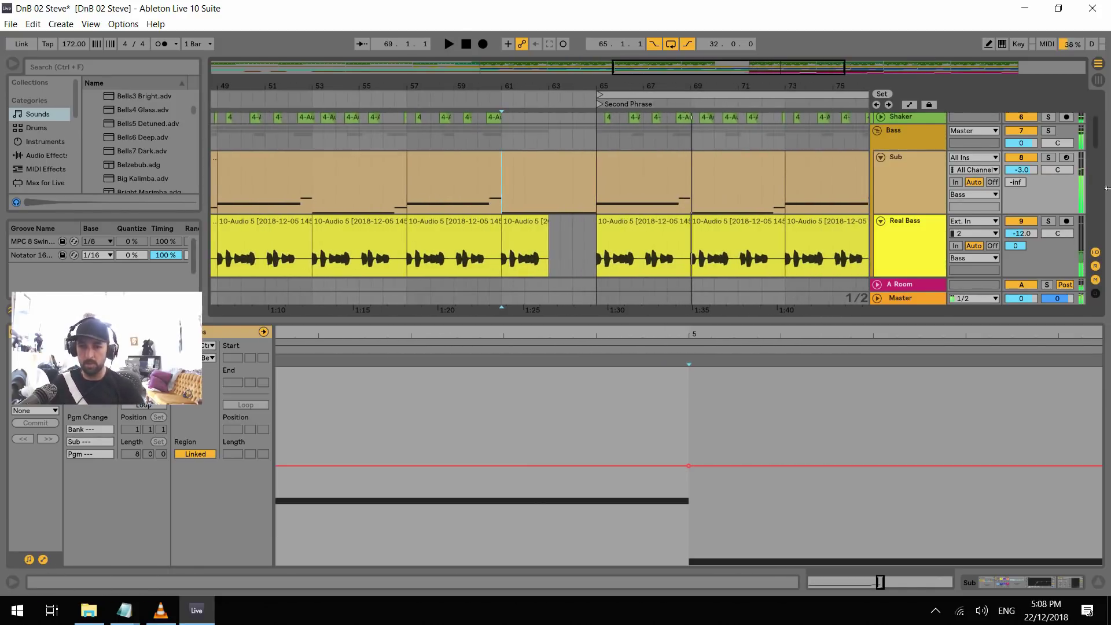
Rename the 17 Instrument Rack track as Piano, set its volume to -9.9 dB and play from bar 67
drag(1092, 148, 1097, 272)
scroll(840, 220, up, 1)
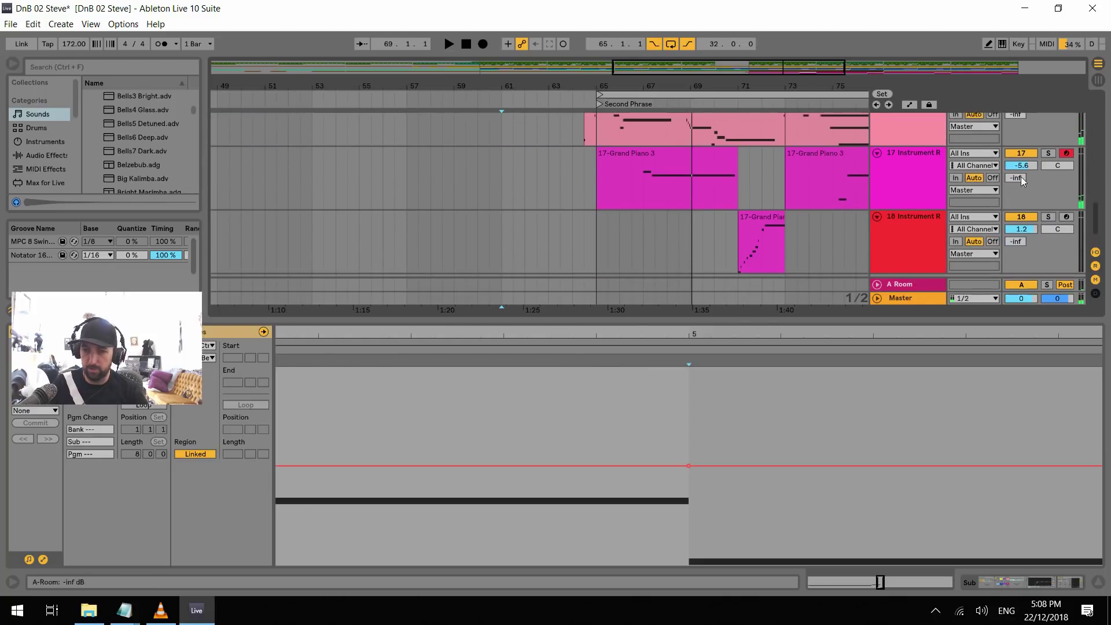
click(915, 151)
key(ctrl+r)
text(Piano)
key(Return)
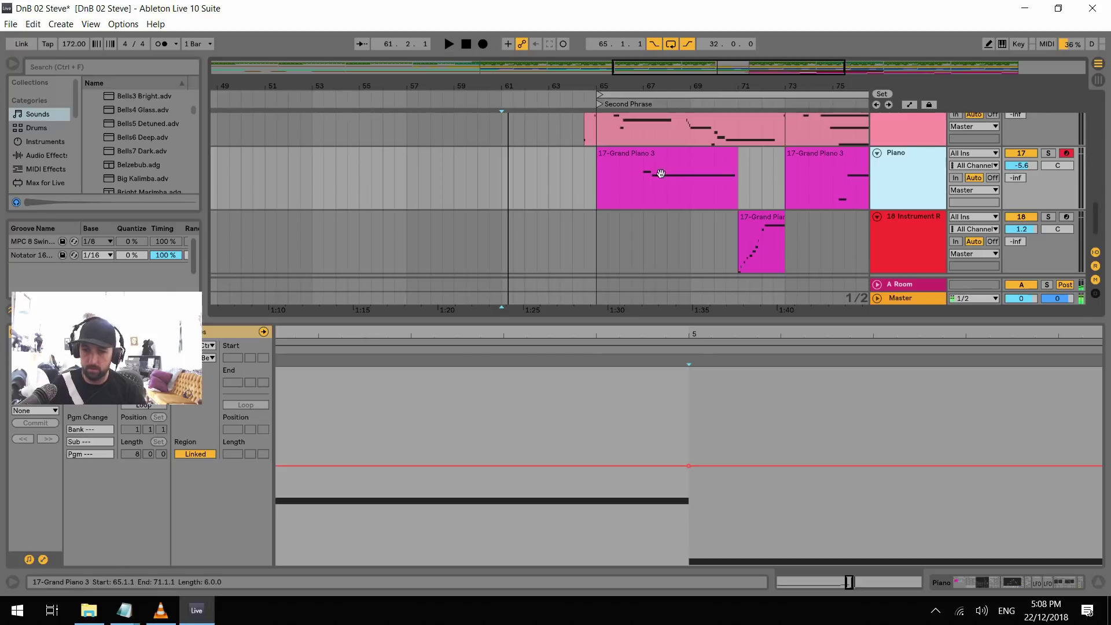
click(644, 182)
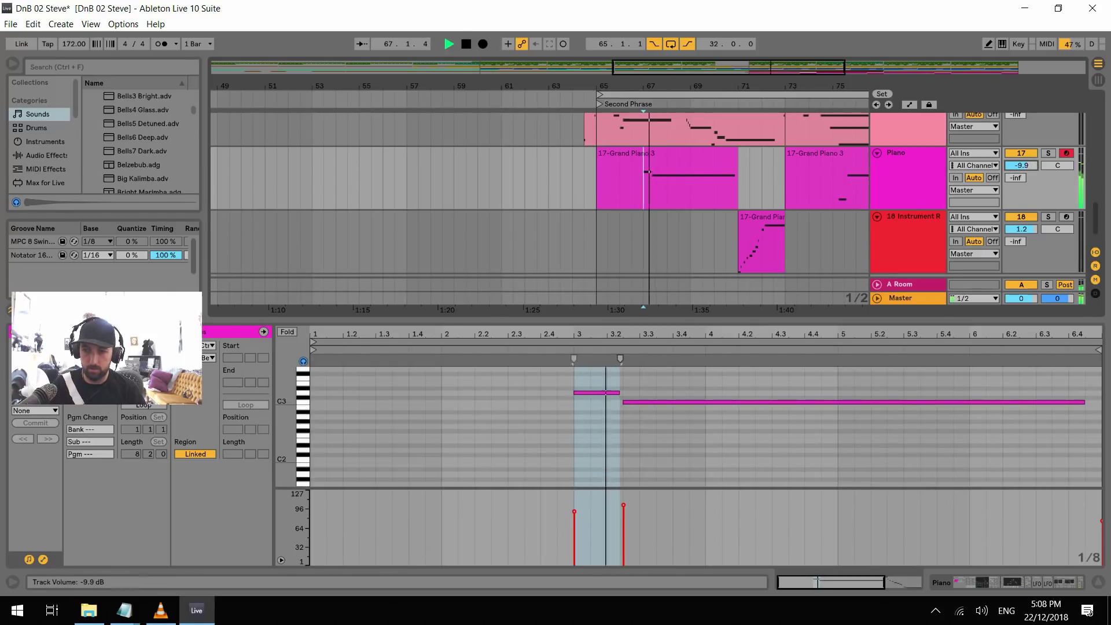
Lower the long piano note starting at 3.2.3 in the bar 65 clip to A#2 and play the result
click(684, 156)
click(594, 366)
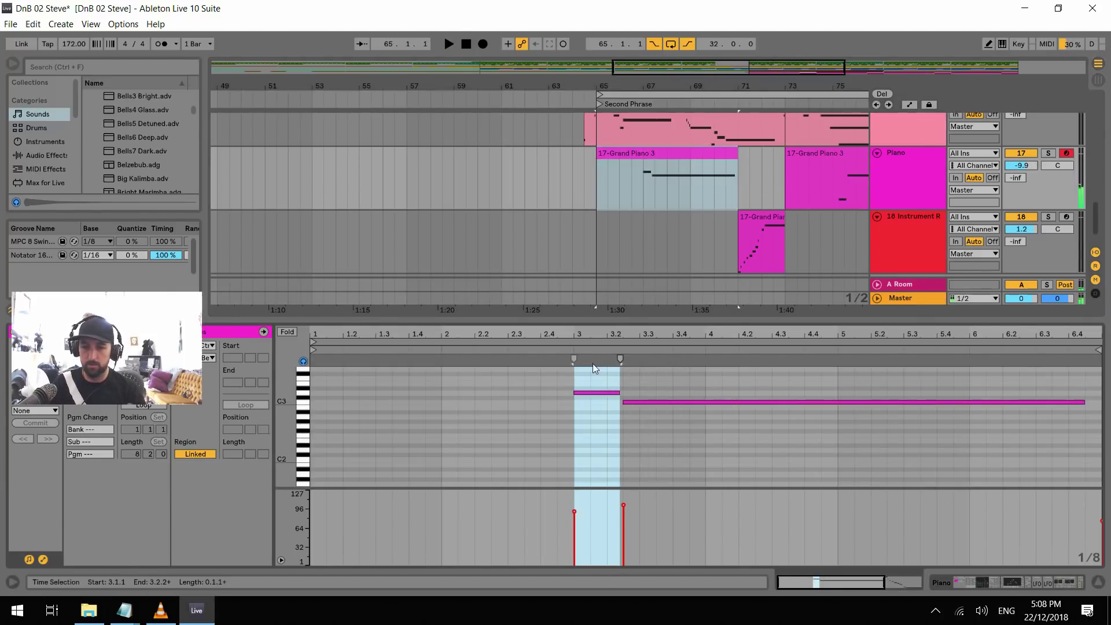
click(656, 402)
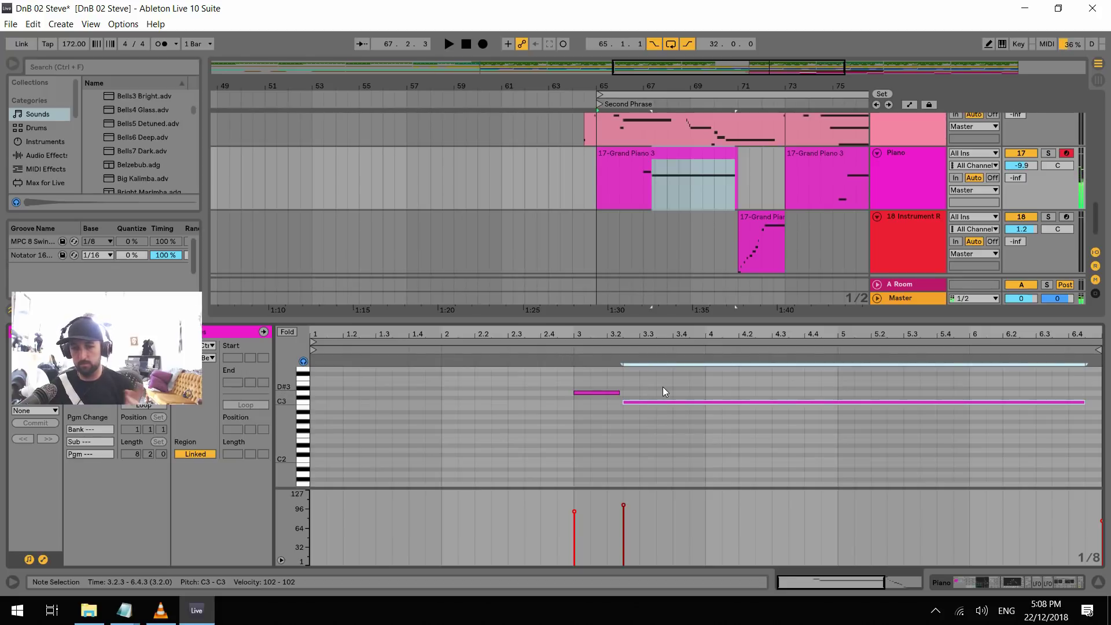
key(Down)
key(Down)
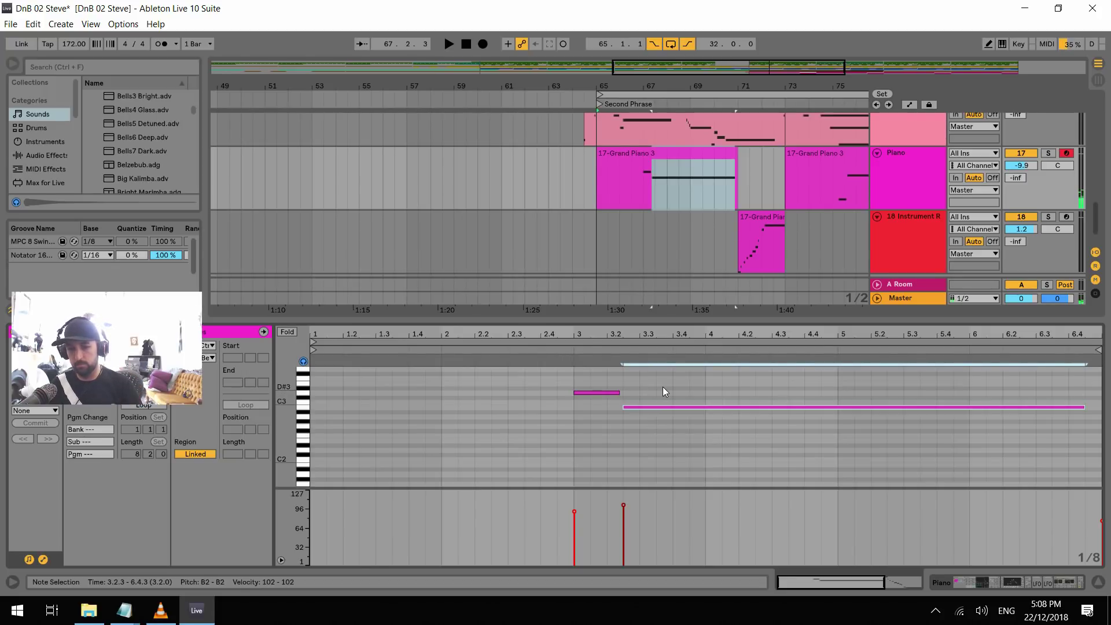
key(space)
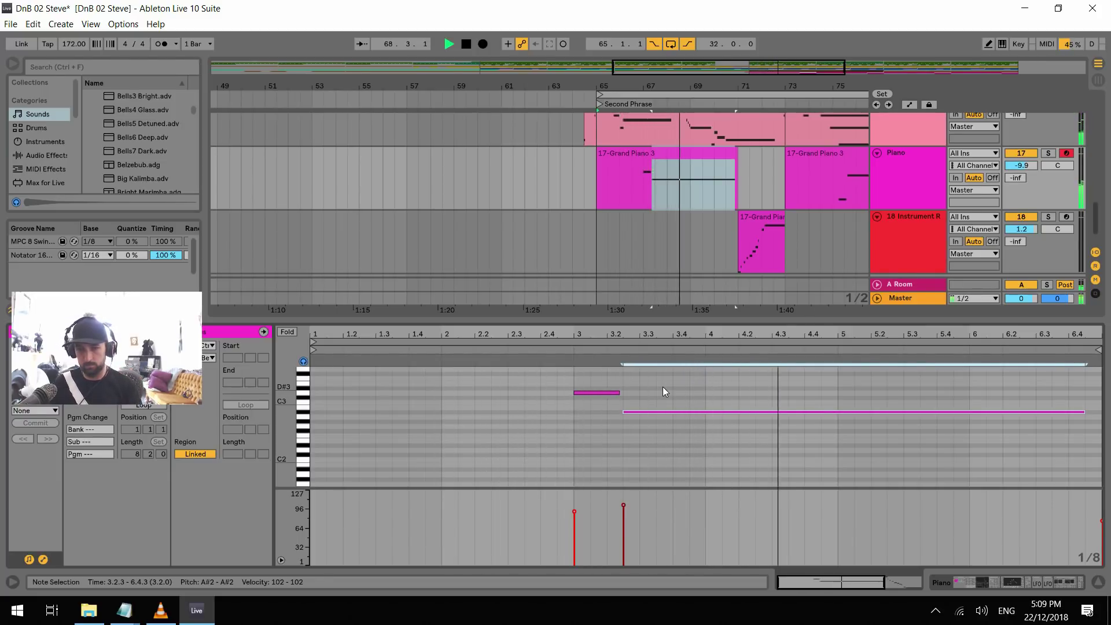
key(space)
Try adding a G2 note from 3.4.1 to 5.3.3 under the long piano note, audition it, and delete it
click(603, 428)
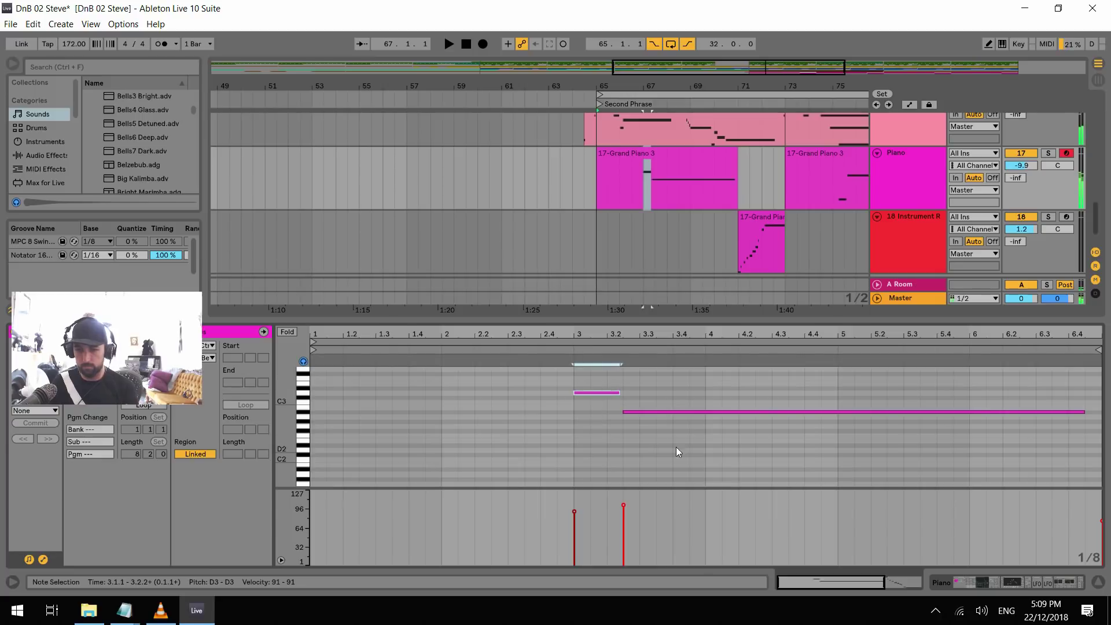
double_click(681, 441)
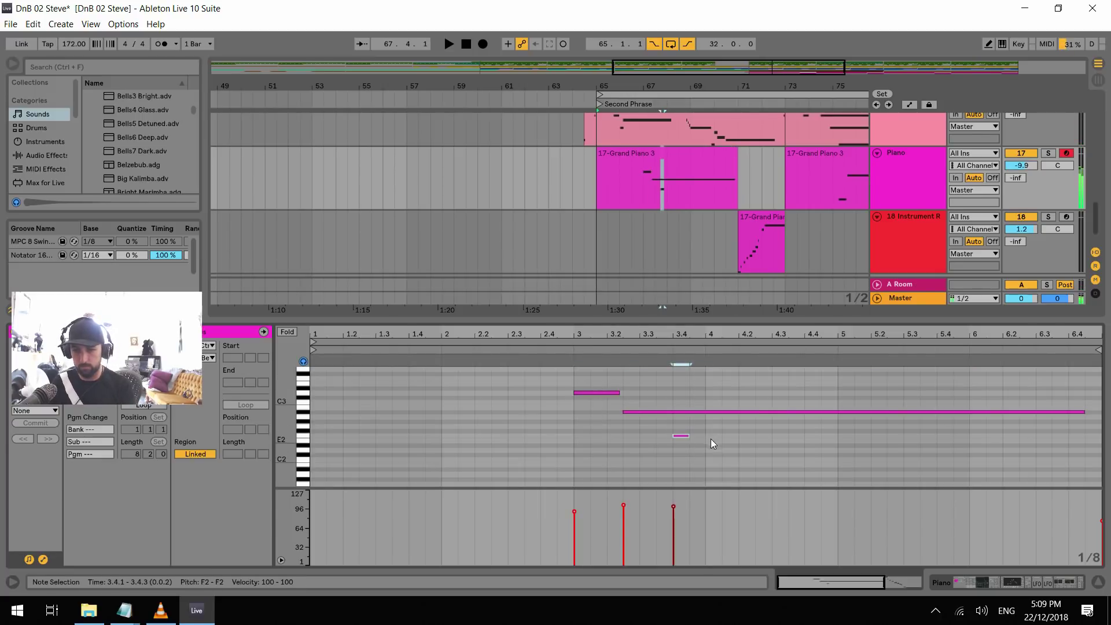
key(Up)
key(space)
drag(689, 426, 920, 431)
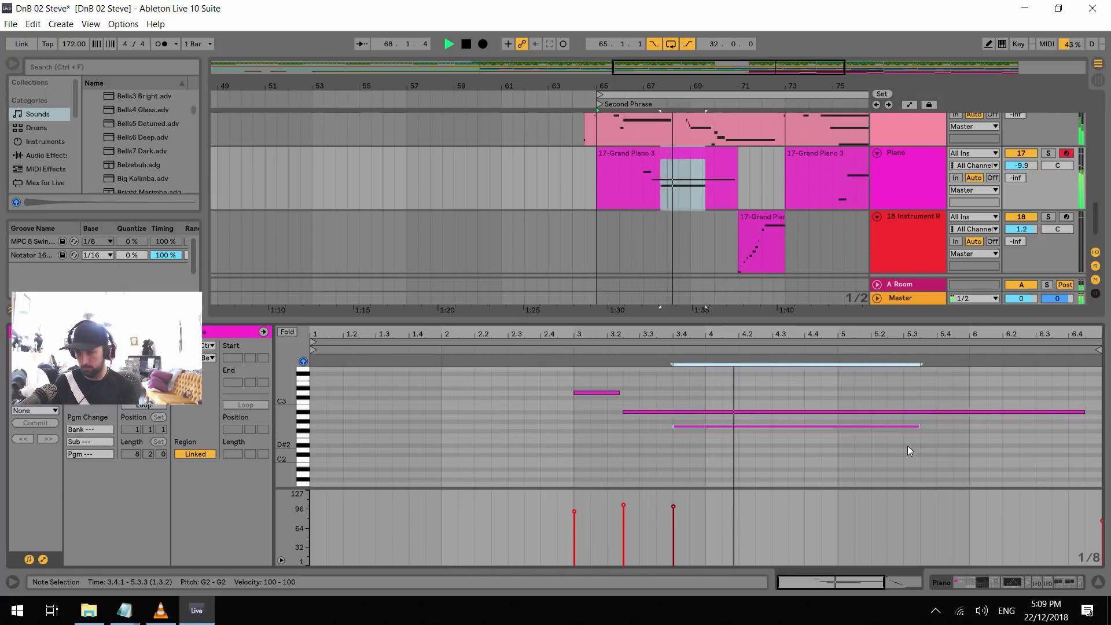
key(space)
key(Delete)
Set the Piano track's volume to -11.9 dB and play the passage from bar 67
drag(1030, 165, 1030, 177)
key(space)
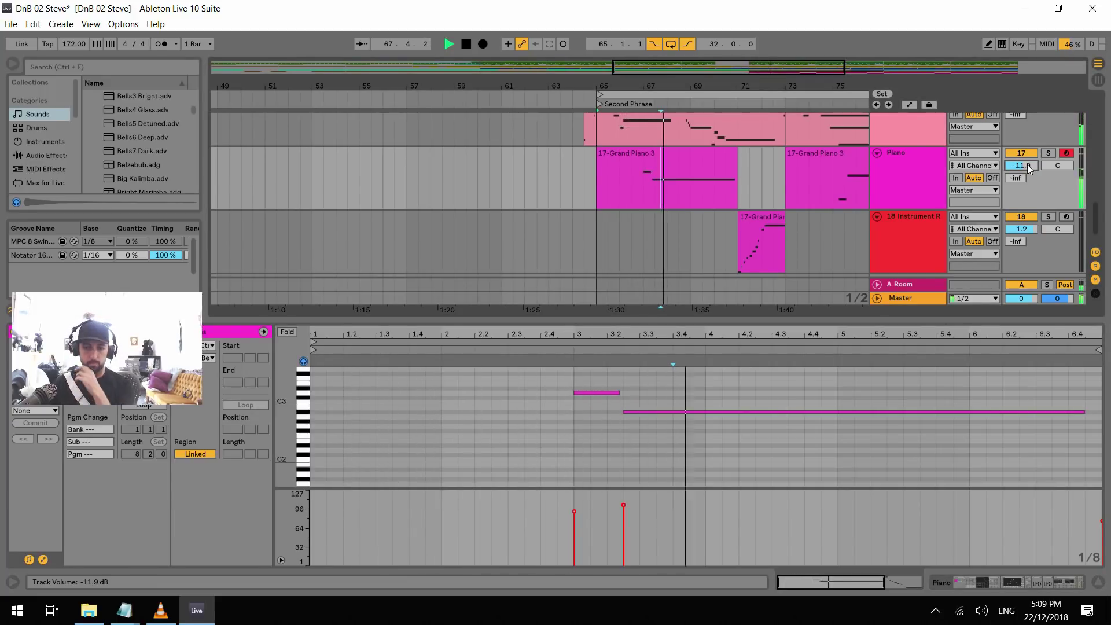
key(space)
Try shifting the long A#2 piano note to start at 3.4.1 and audition it from bar 67
click(668, 411)
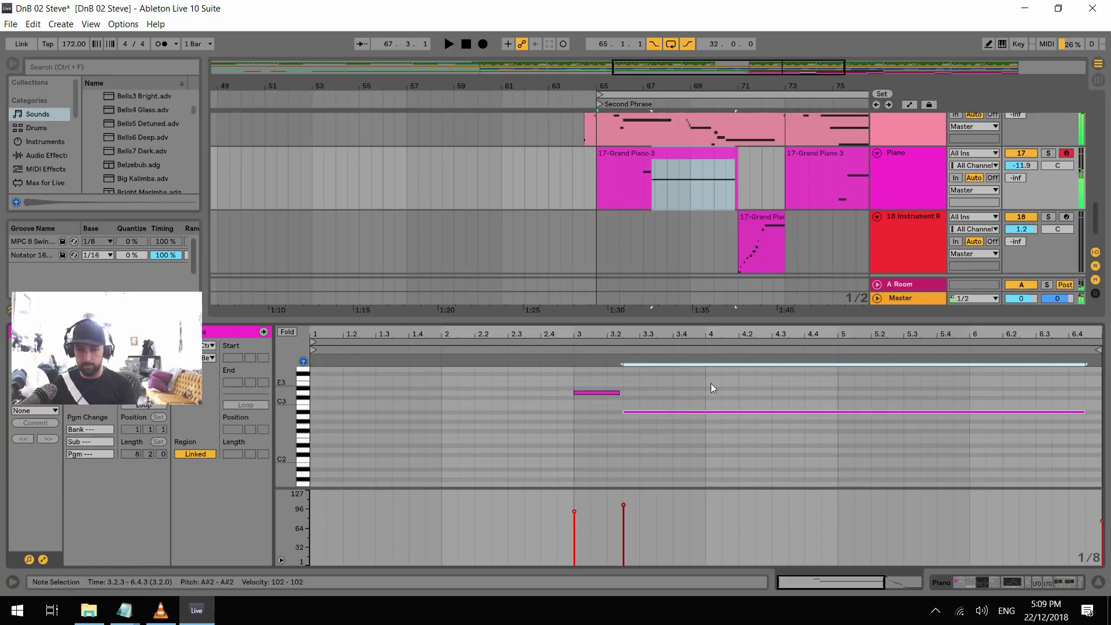
key(Right)
key(Right)
key(Right)
key(space)
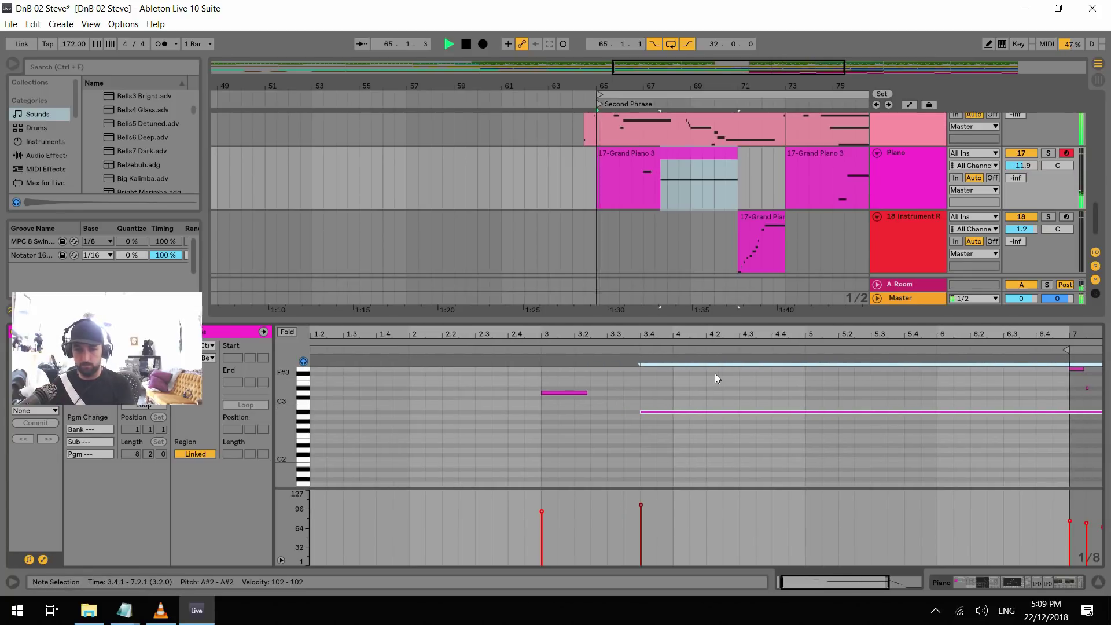
click(644, 183)
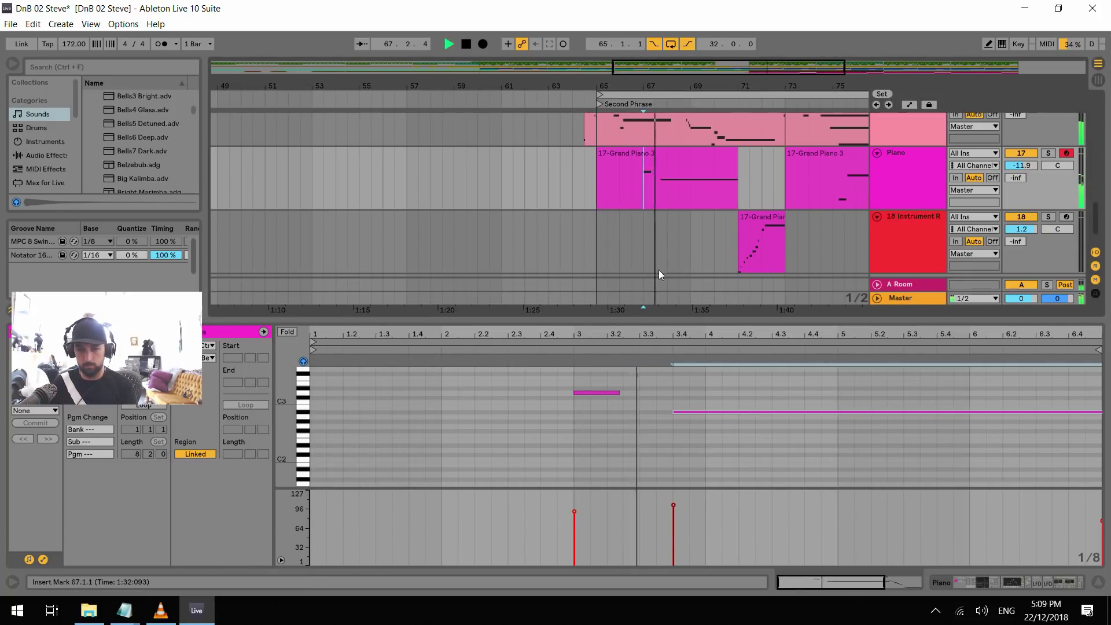
key(space)
Move the long A#2 piano note back to start at 3.2.3 and play it again
click(682, 411)
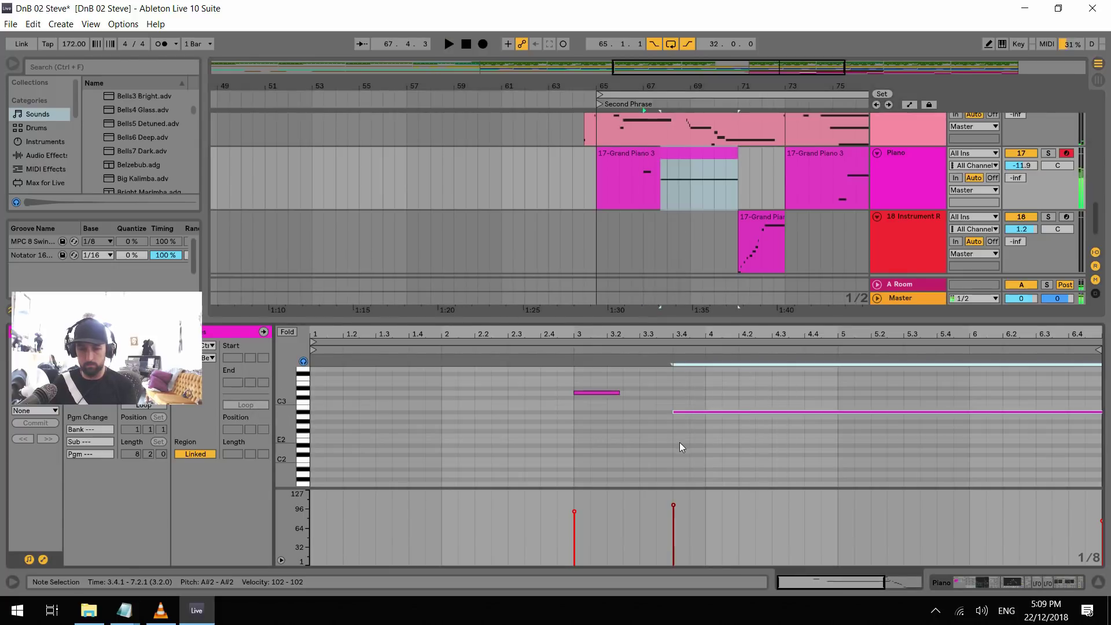
key(Left)
key(Left)
key(space)
key(Left)
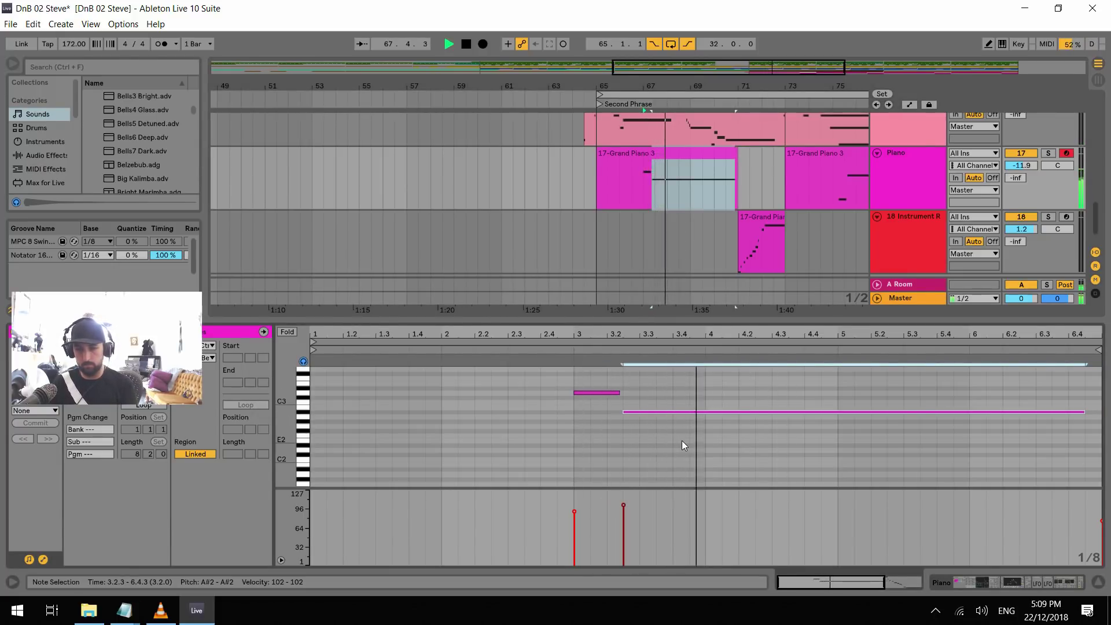
key(space)
Try the long piano note at C3 during playback and return it to A#2
key(Up)
key(Up)
key(Up)
key(Down)
key(space)
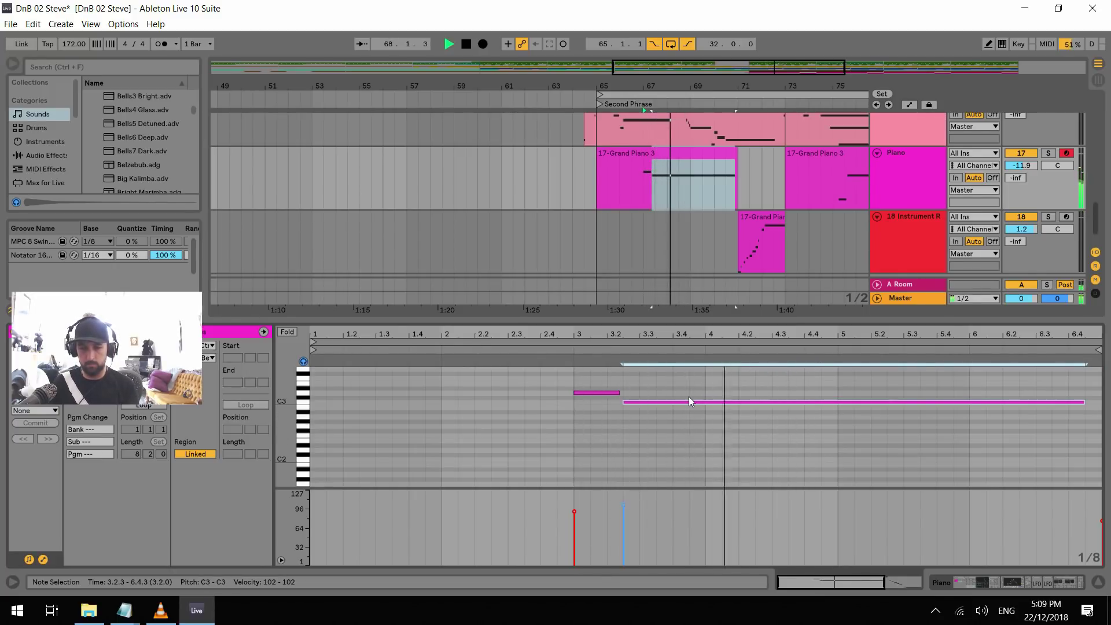
key(Down)
key(Down)
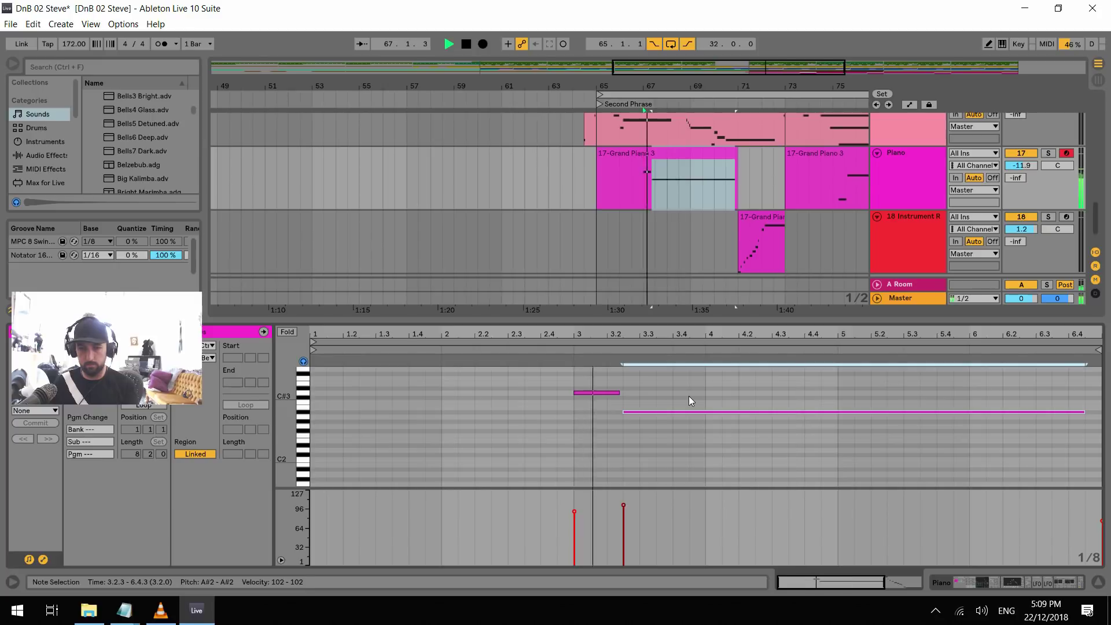
Play the second phrase with the piano part up to bar 82 and bring the bass tracks into view
drag(703, 87, 703, 58)
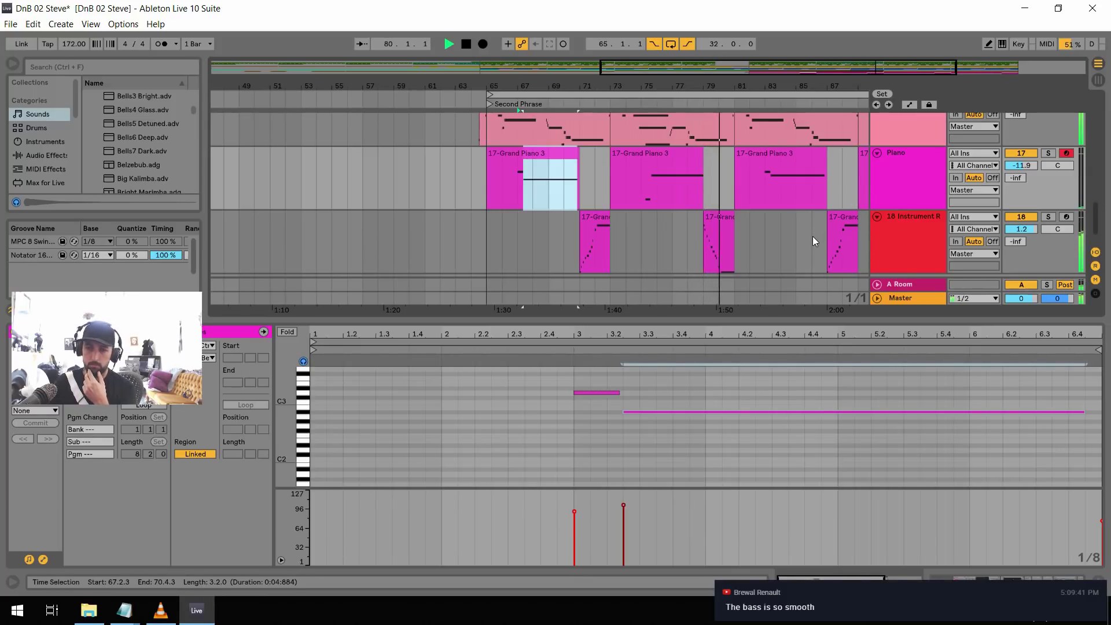
key(minus)
key(minus)
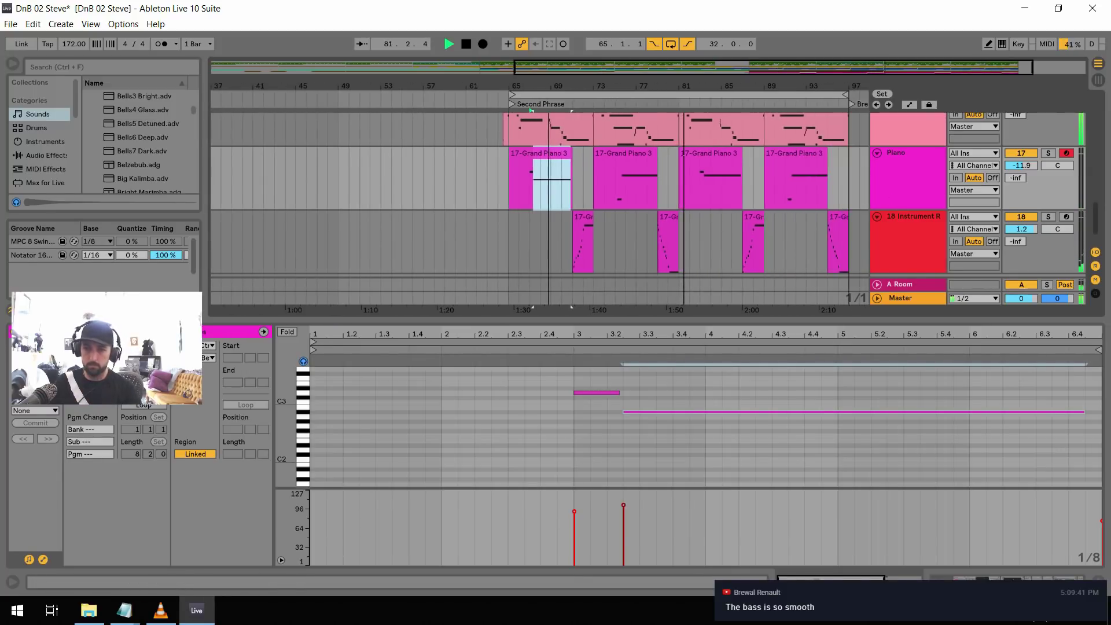
drag(1098, 214, 1094, 136)
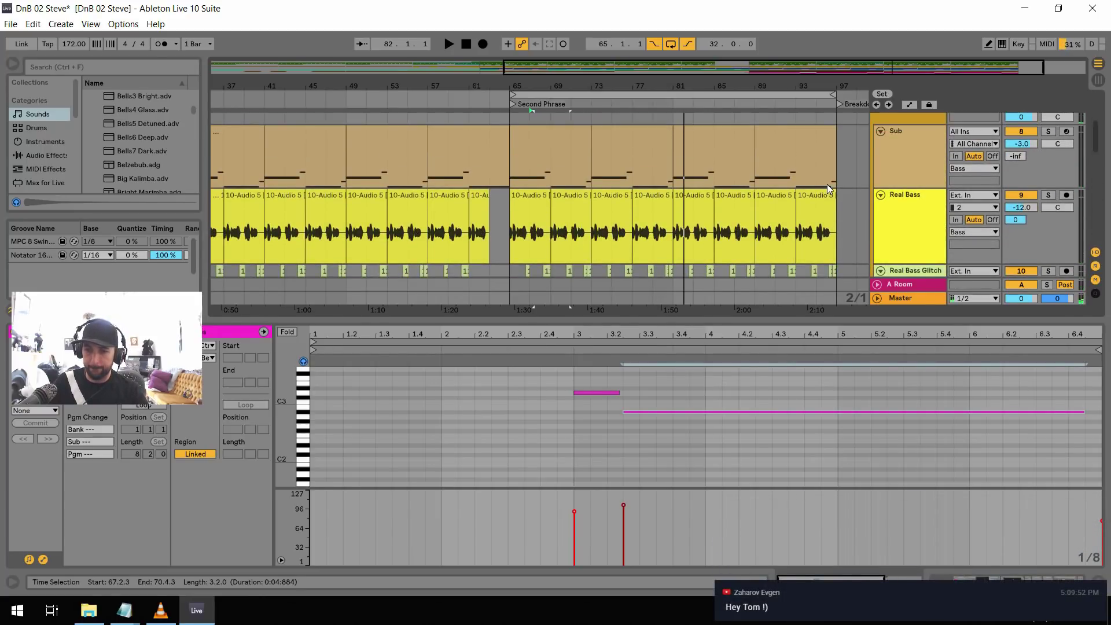
Insert a new MIDI track below Sub in the Bass group and name it Second Phrase
click(511, 166)
click(912, 133)
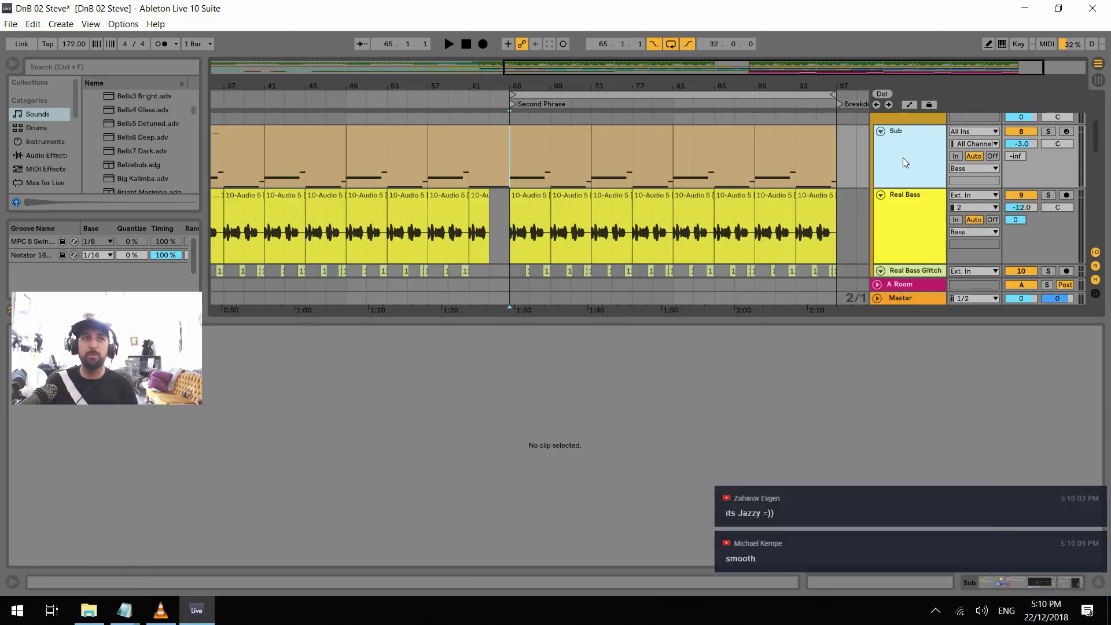
key(space)
key(space)
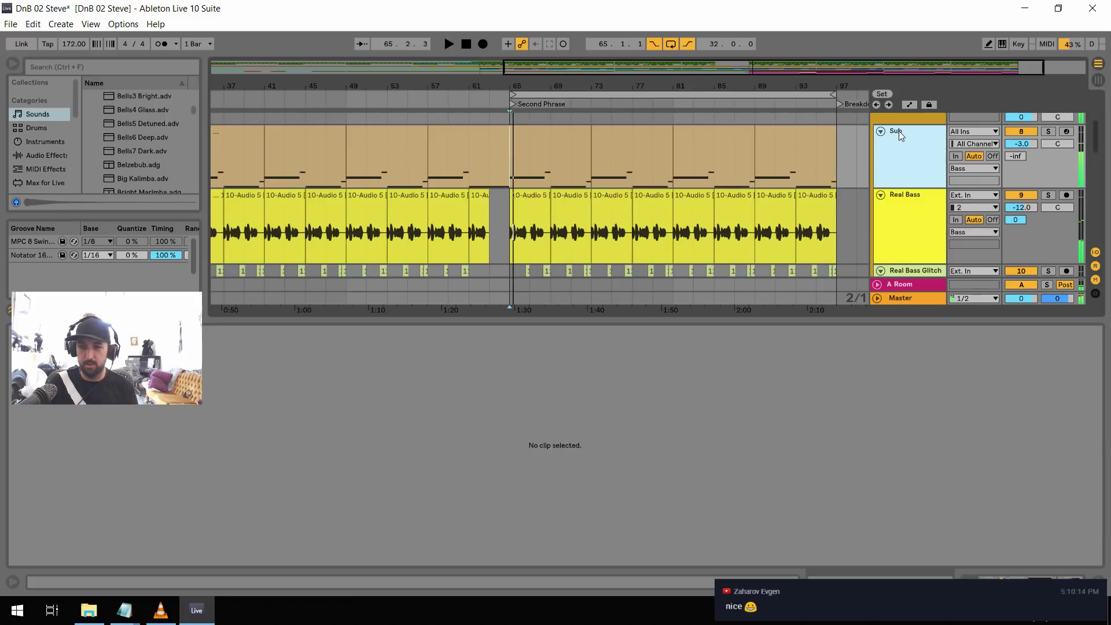
key(ctrl+shift+t)
key(ctrl+r)
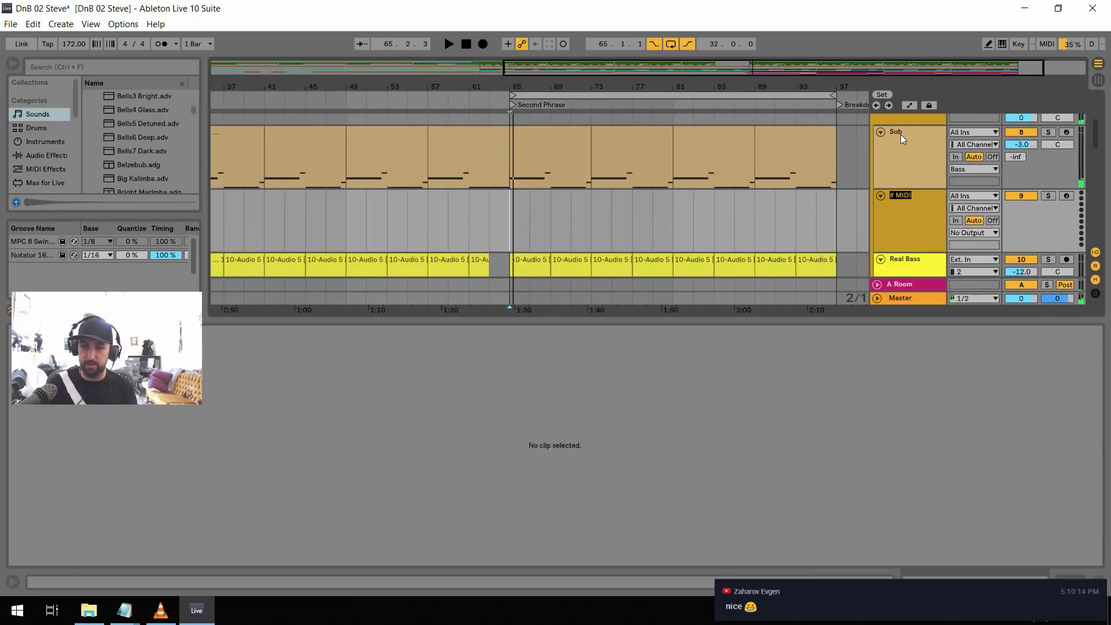
text(Second Phrase)
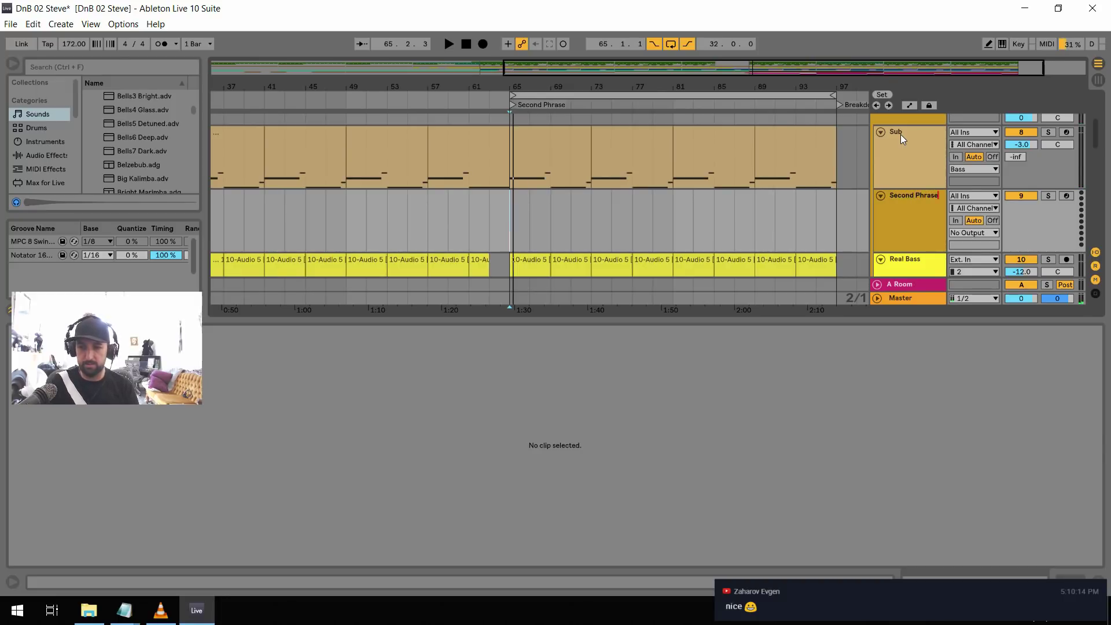
Copy the Sub clips from bars 65 to 97 onto the Second Phrase track and solo that track
scroll(547, 169, up, 1)
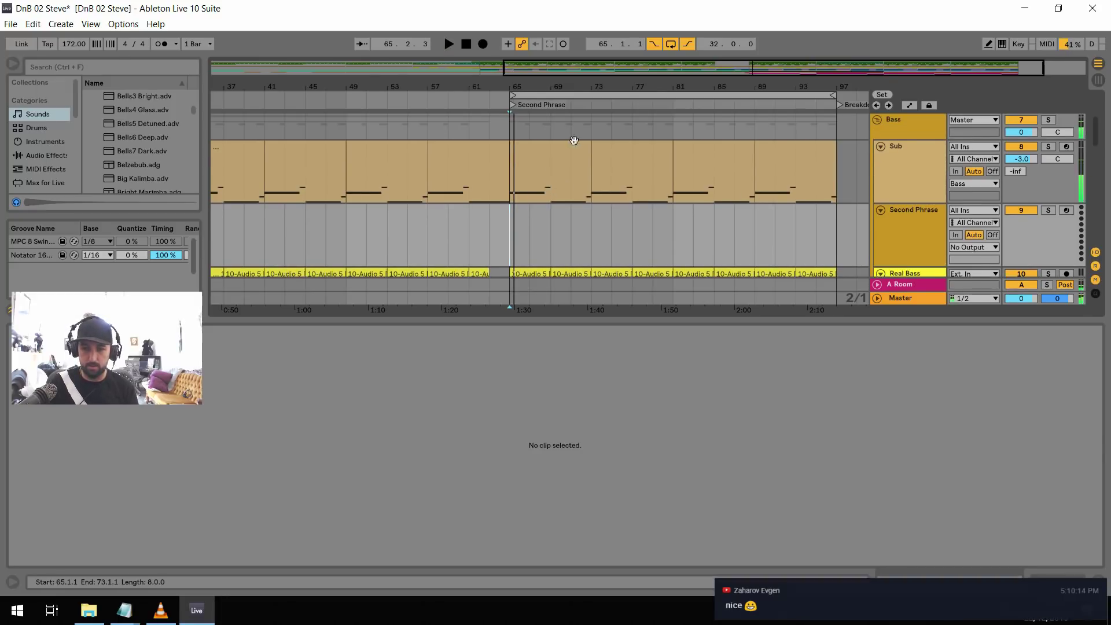
click(550, 174)
shift+click(806, 151)
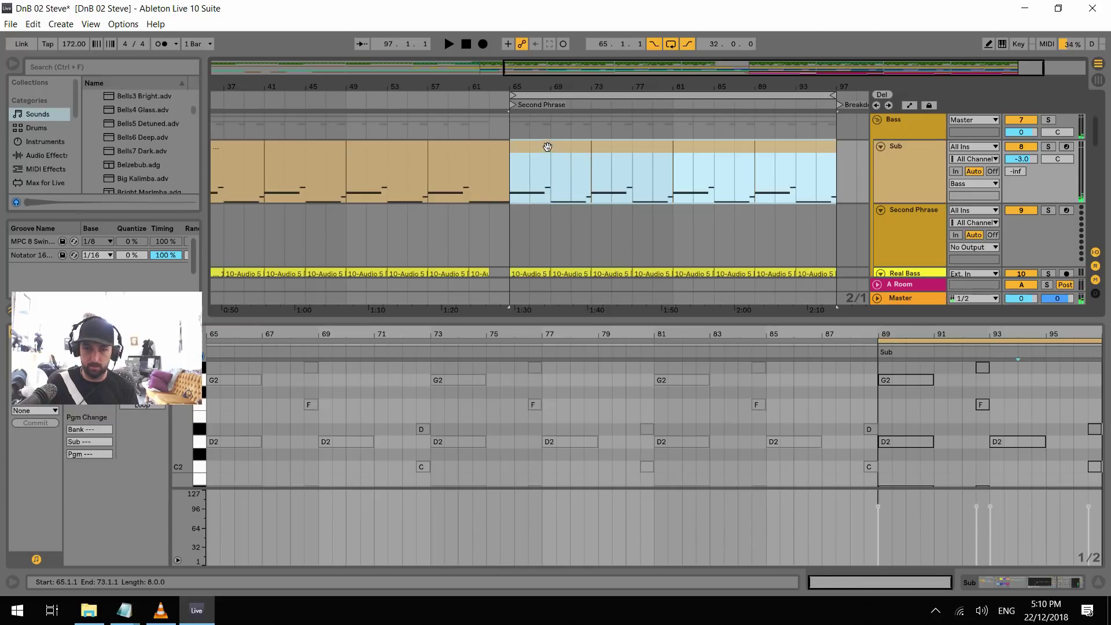
drag(547, 146, 548, 236)
click(1050, 210)
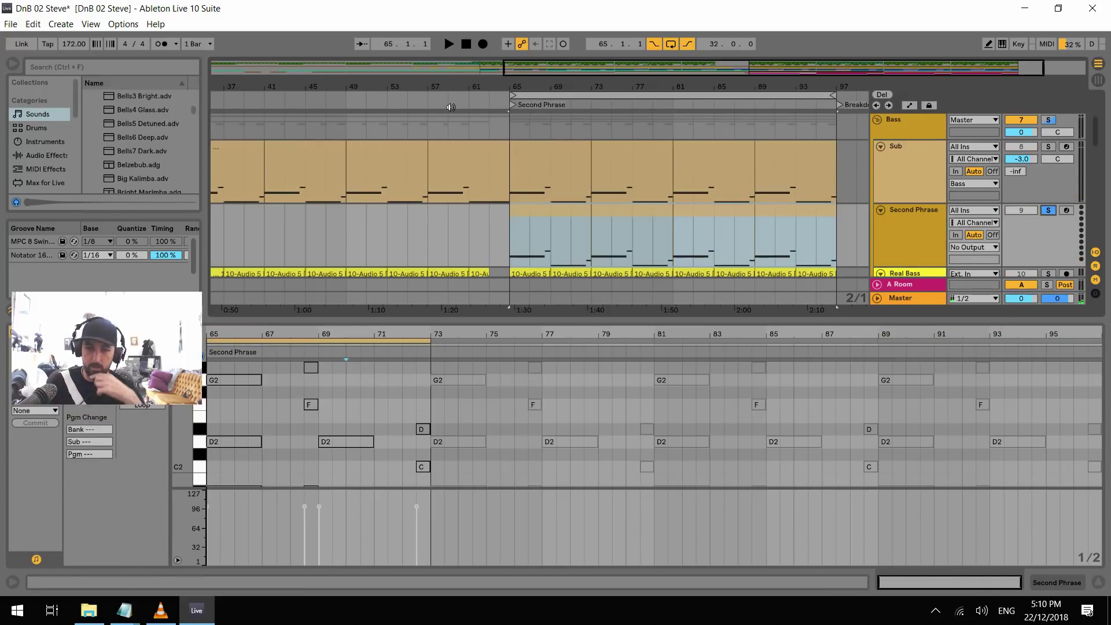
Load the Operator instrument onto the Second Phrase track and audition its default sound
scroll(72, 113, down, 1)
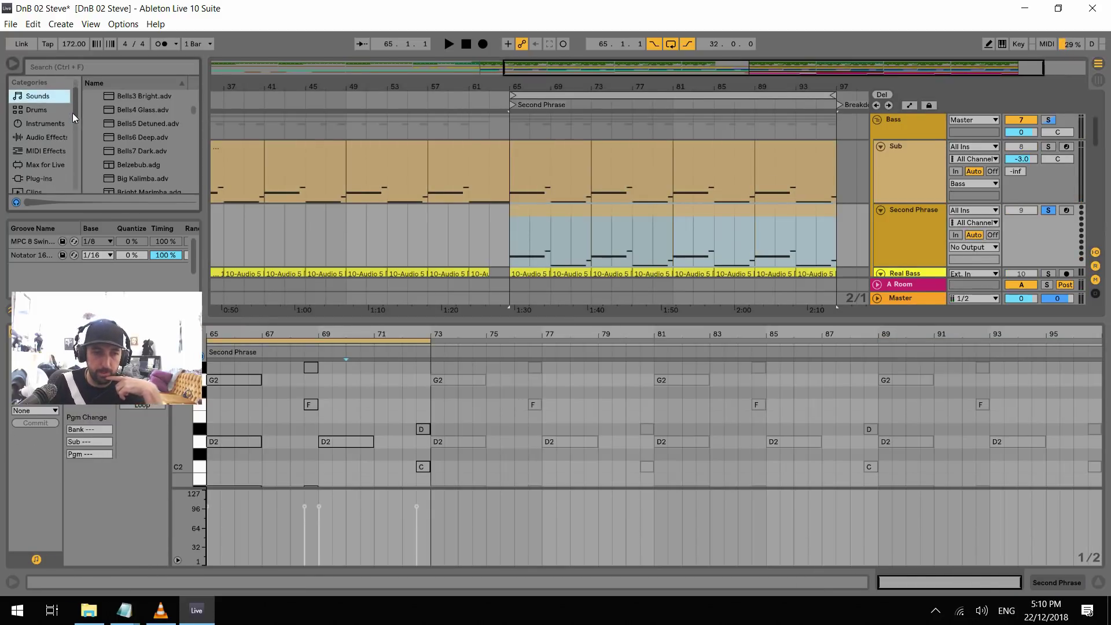
click(44, 119)
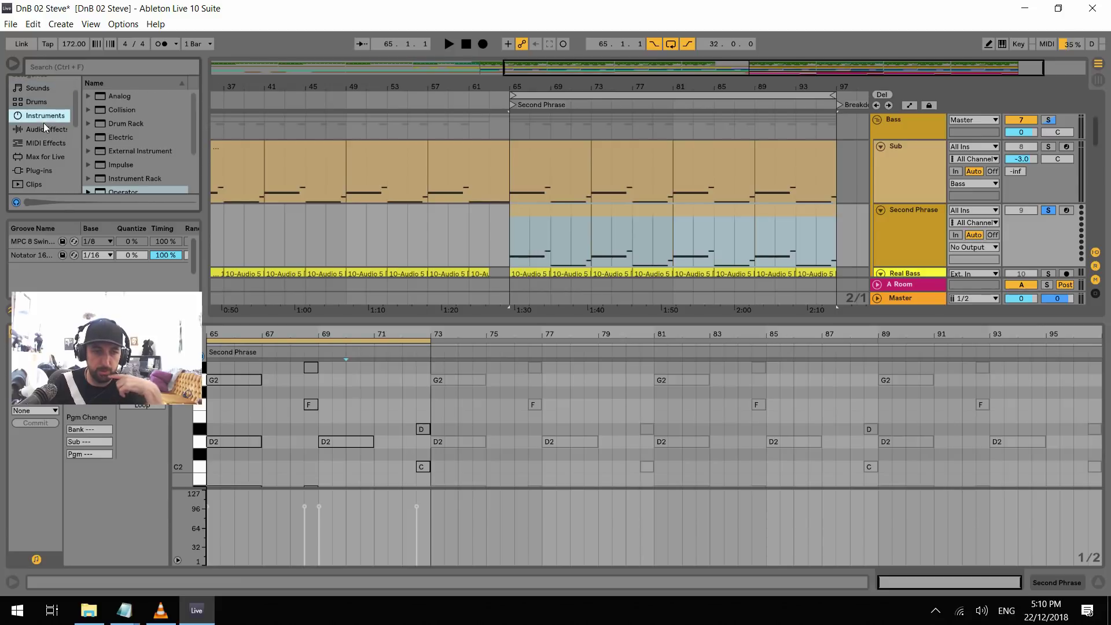
double_click(120, 191)
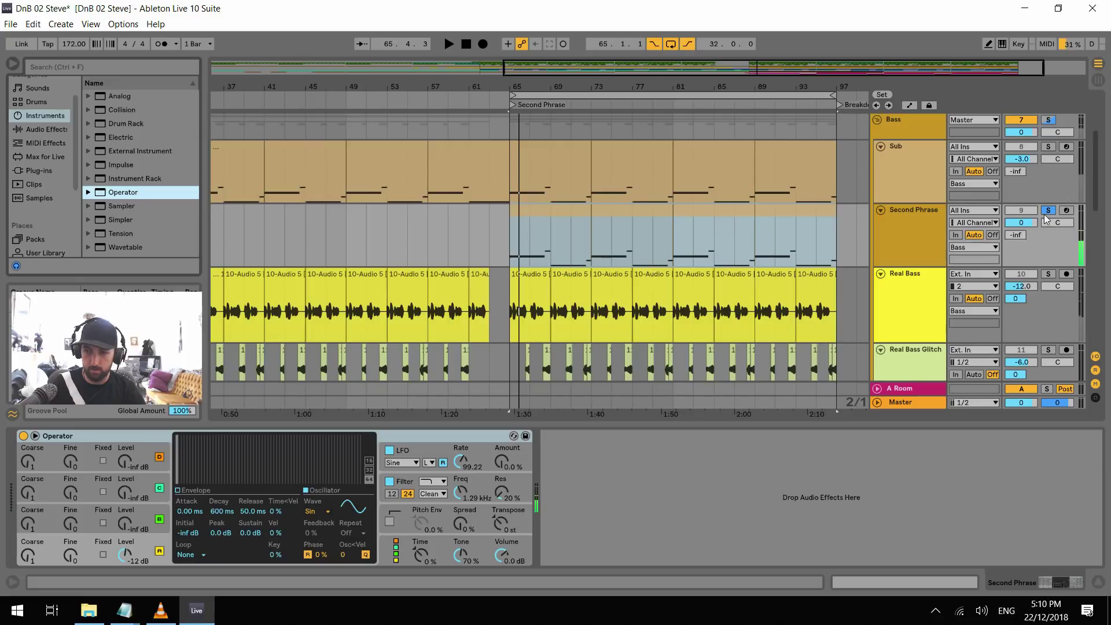
key(space)
key(space)
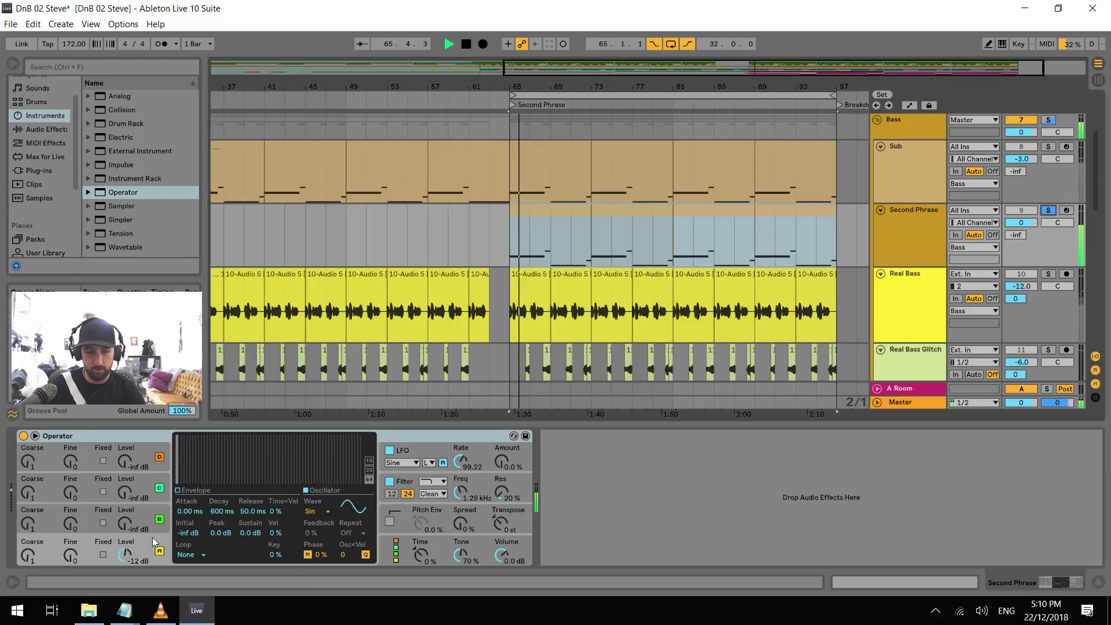
Draw a descending series of harmonics for Operator's oscillator A and play the resulting bass
click(193, 490)
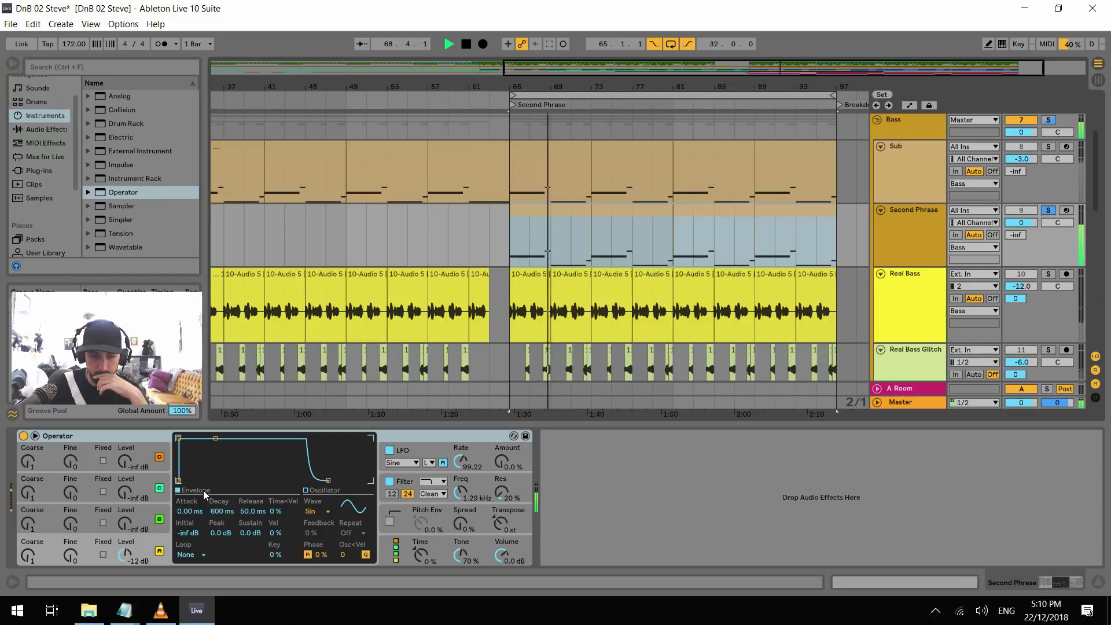
click(322, 491)
click(369, 461)
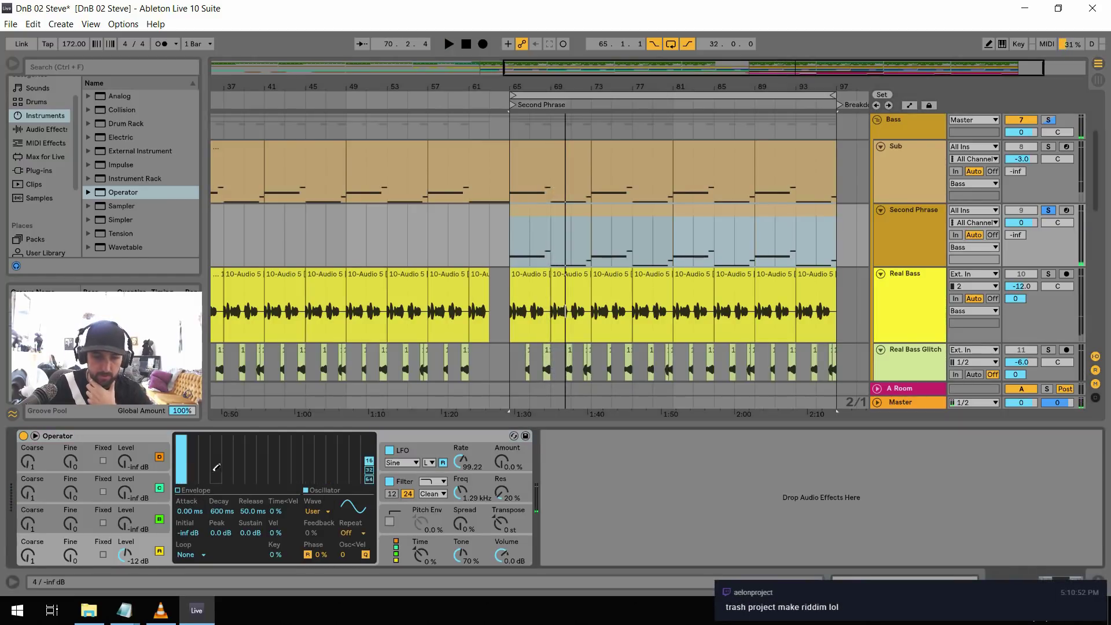
mouse_move(195, 449)
mouse_down()
mouse_move(337, 478)
mouse_move(312, 471)
mouse_up()
key(space)
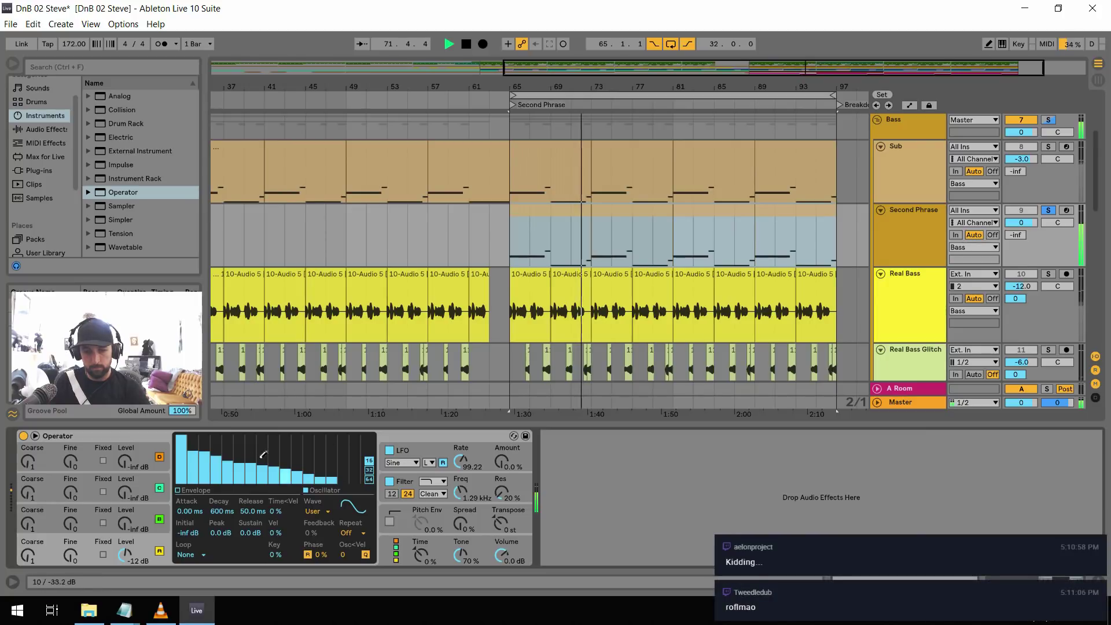
Remove the even harmonics from Operator's oscillator A, leaving a descending odd series, and raise the filter frequency to 13.6 kHz
key(space)
mouse_move(192, 456)
mouse_down()
mouse_move(193, 486)
mouse_move(215, 488)
mouse_up()
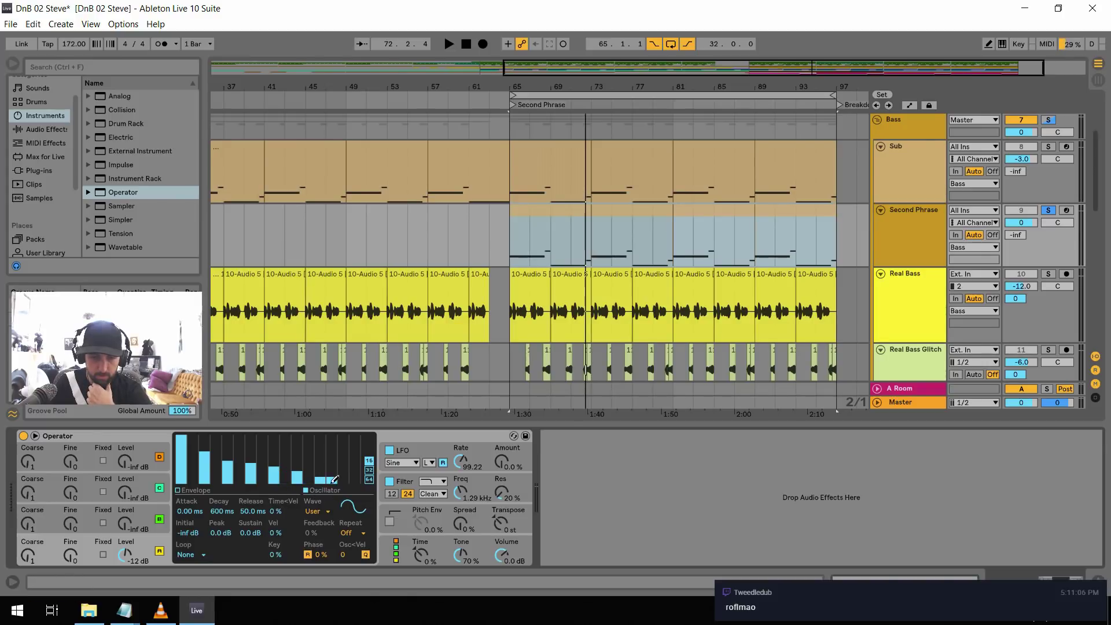
key(space)
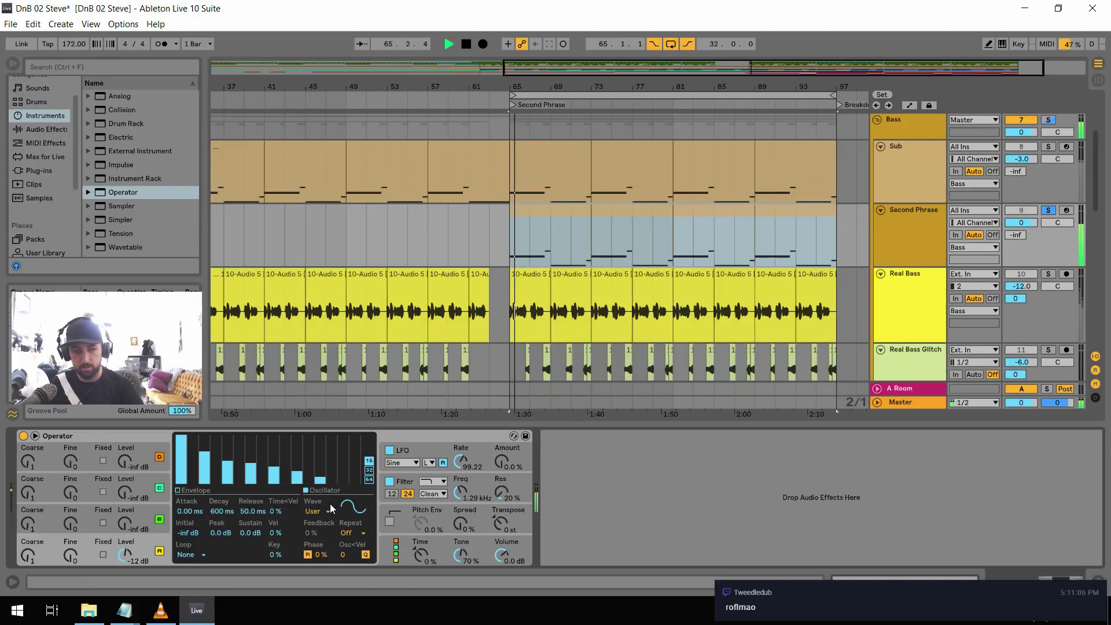
key(space)
click(476, 492)
key(space)
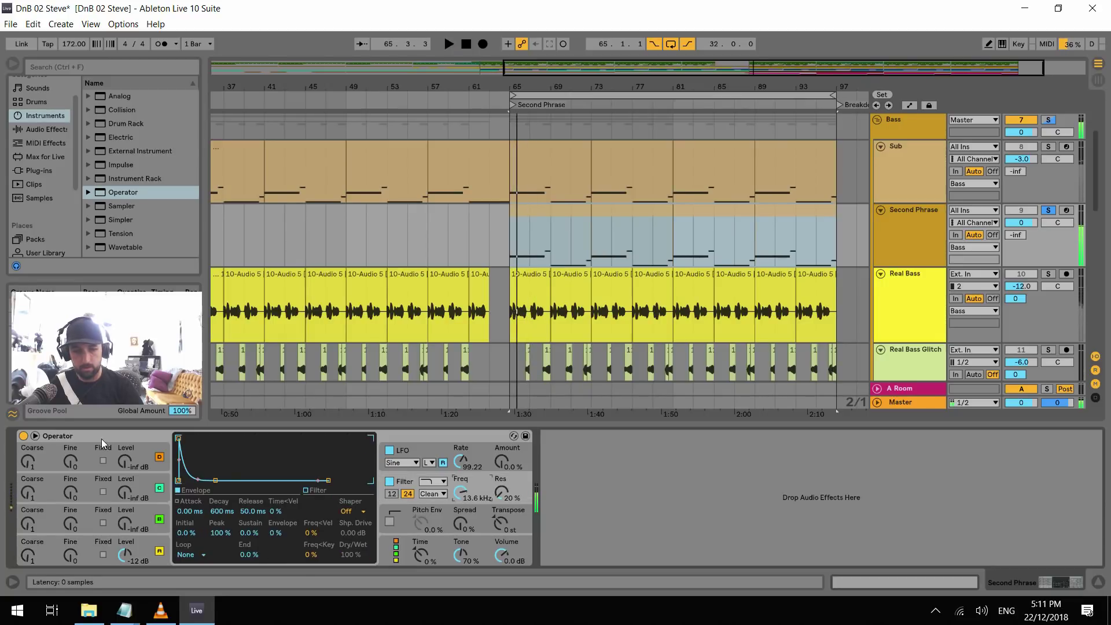
Group Operator into an Instrument Rack, duplicate its chain, and name the two chains Odd and Even
right_click(99, 434)
click(128, 511)
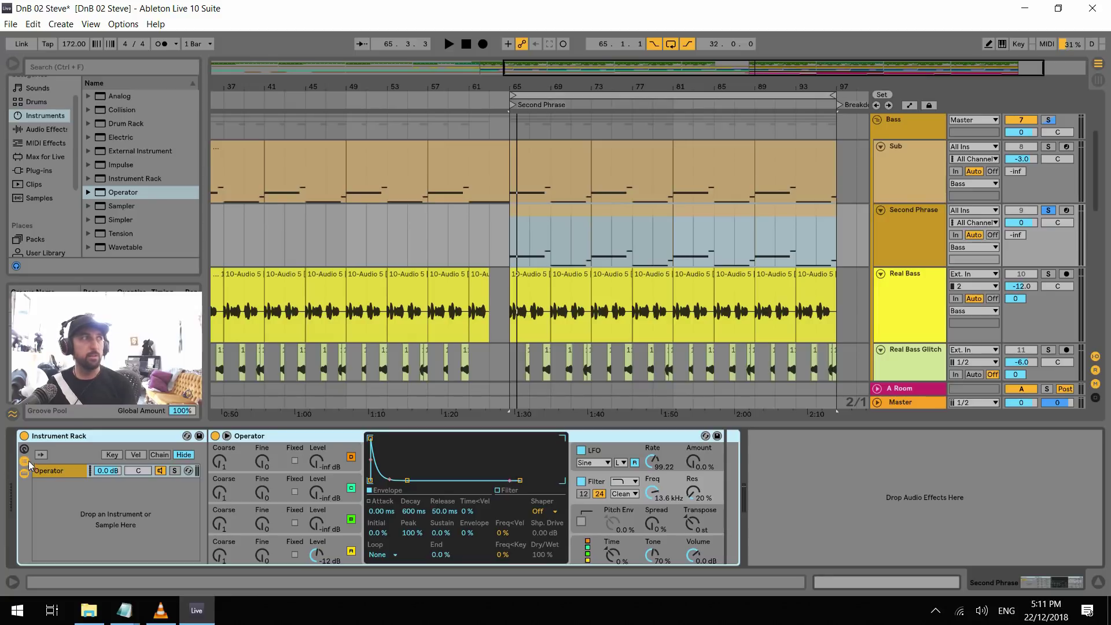
click(72, 472)
key(ctrl+d)
text(Odd)
key(Tab)
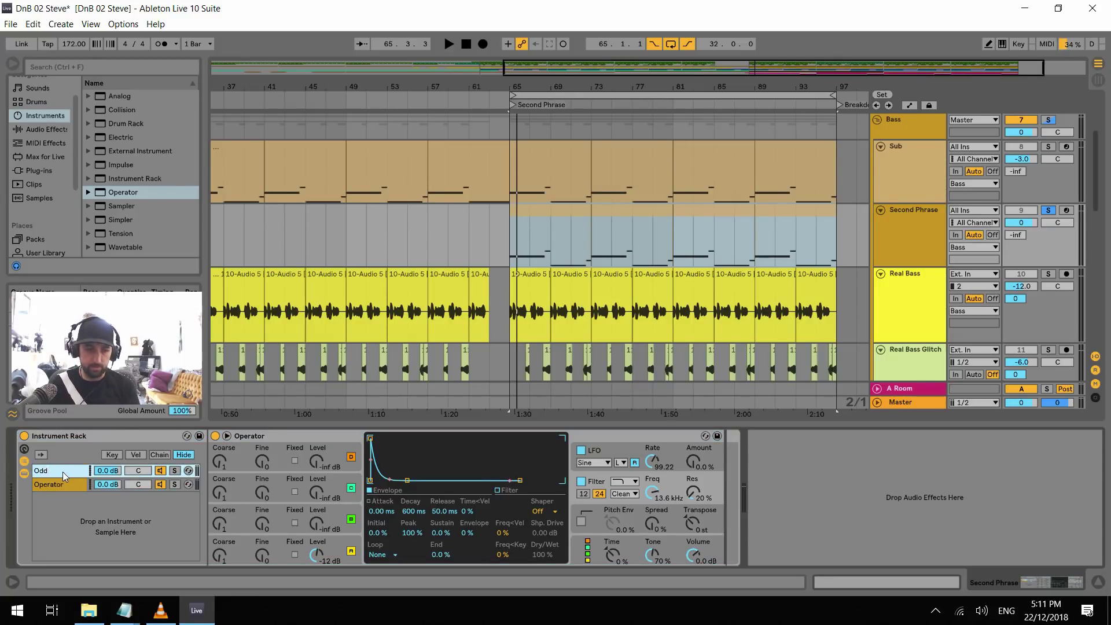
key(Tab)
text(Even)
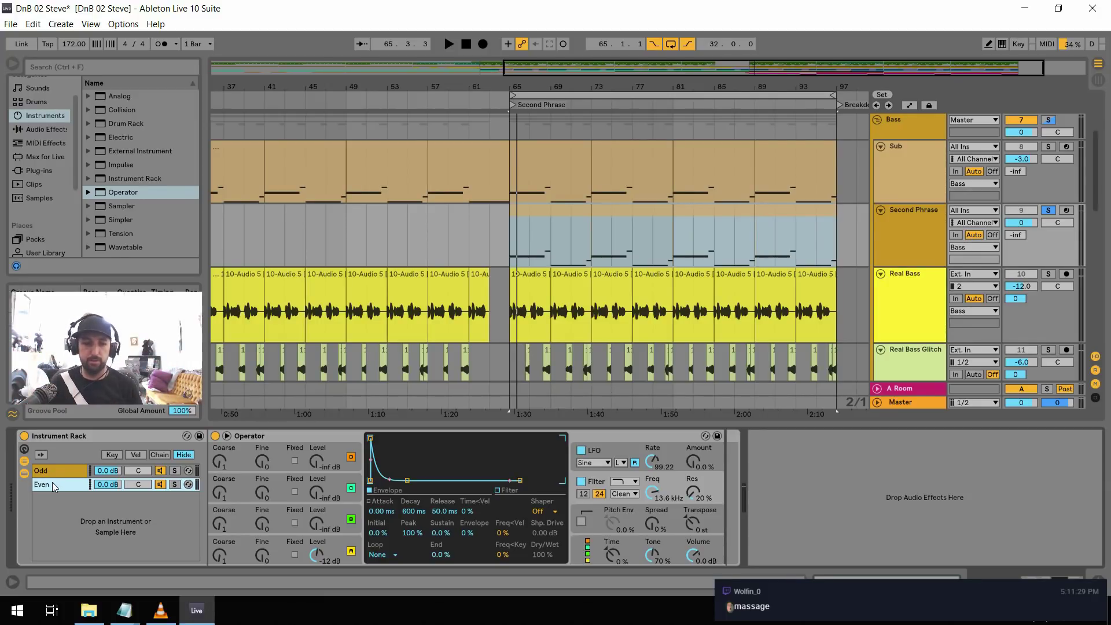
Clear oscillator A's harmonics in the Even chain's Operator and draw a descending series of even harmonics only
click(507, 490)
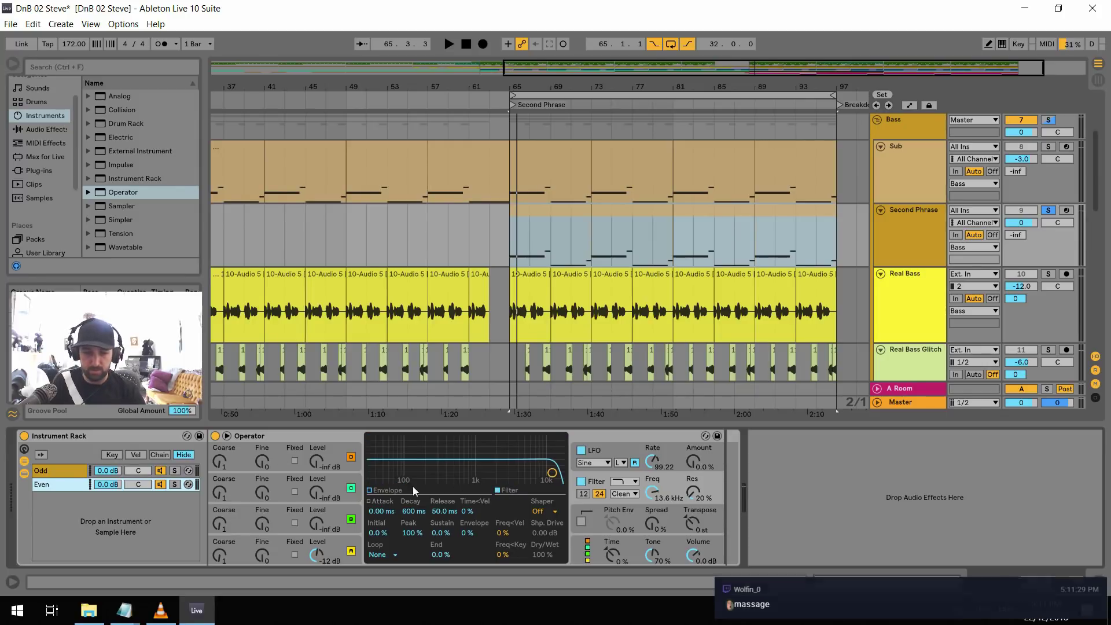
click(342, 537)
drag(404, 475, 599, 536)
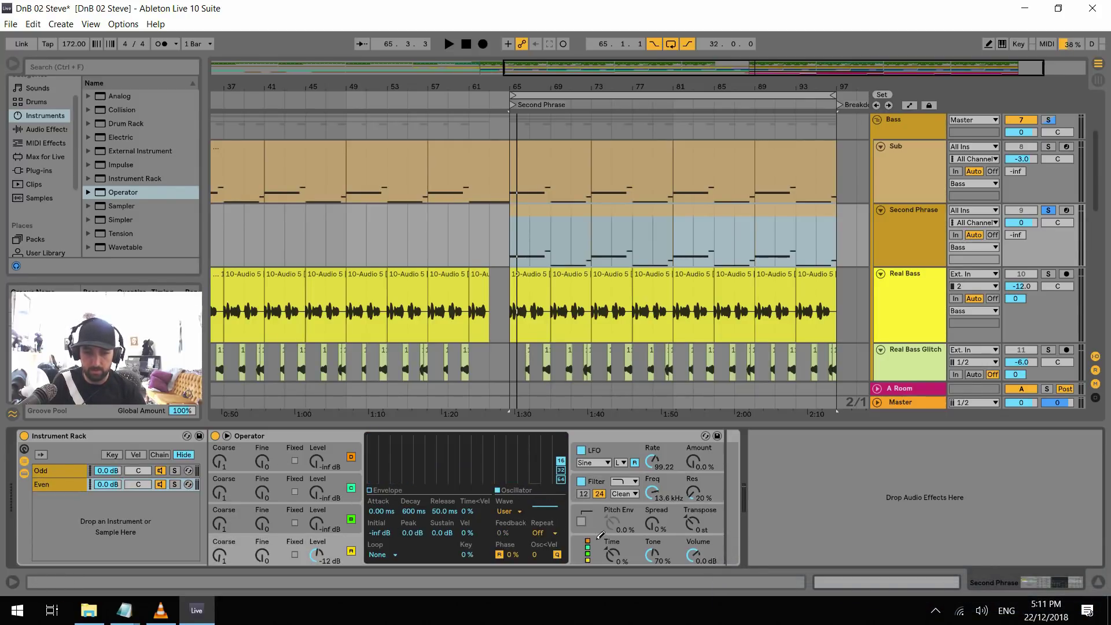
drag(383, 456, 389, 435)
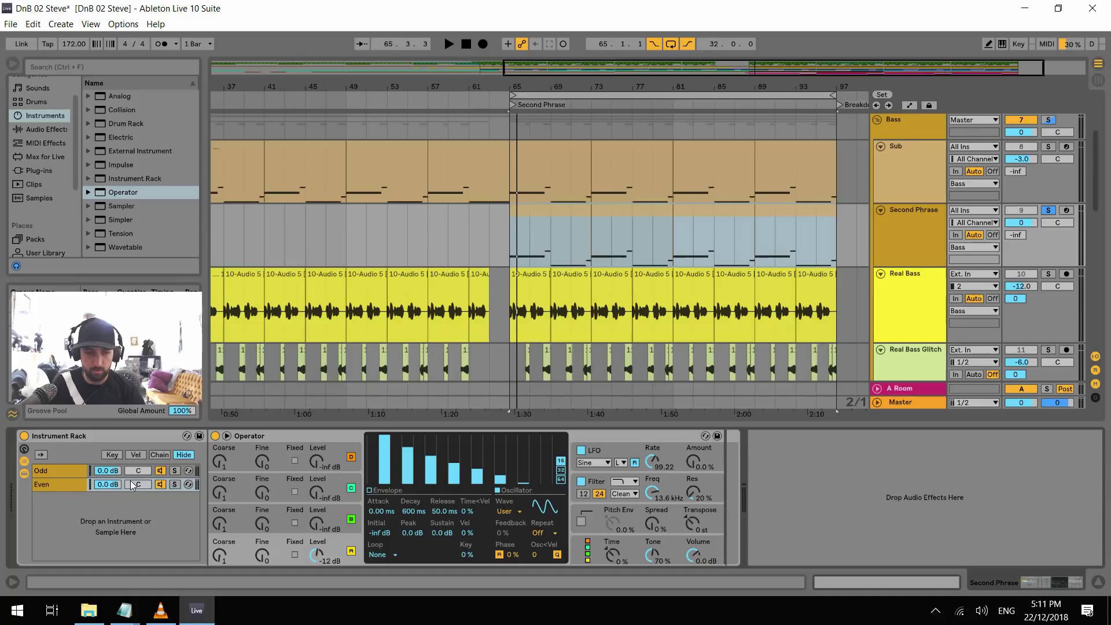
Try panning the Odd chain to 50L and the Even chain to 30R, and return both to centre
drag(141, 472, 138, 480)
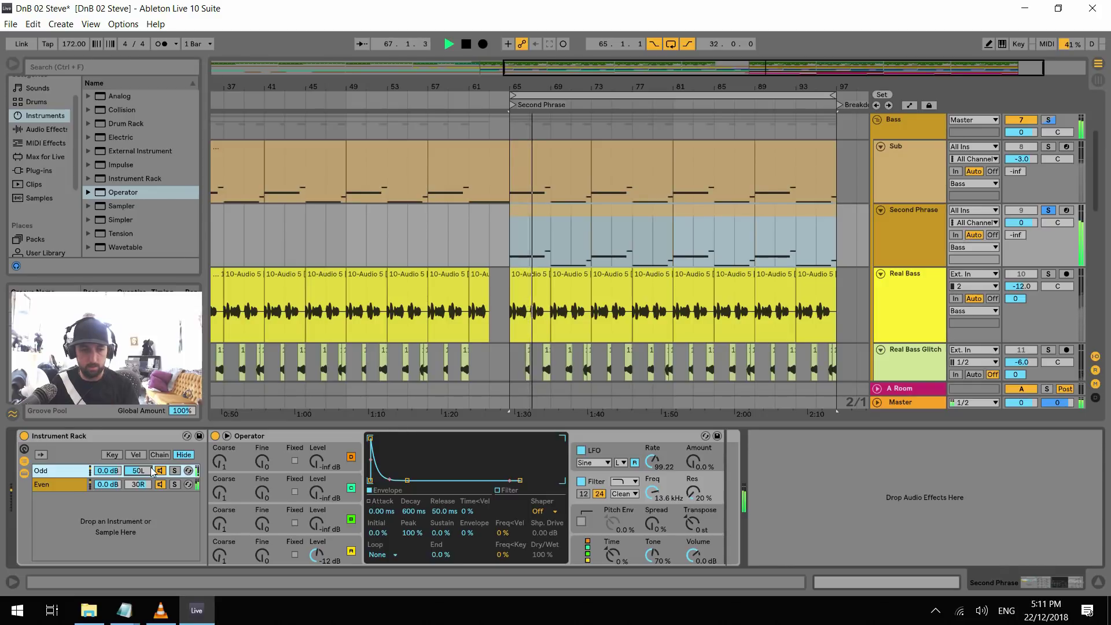
key(space)
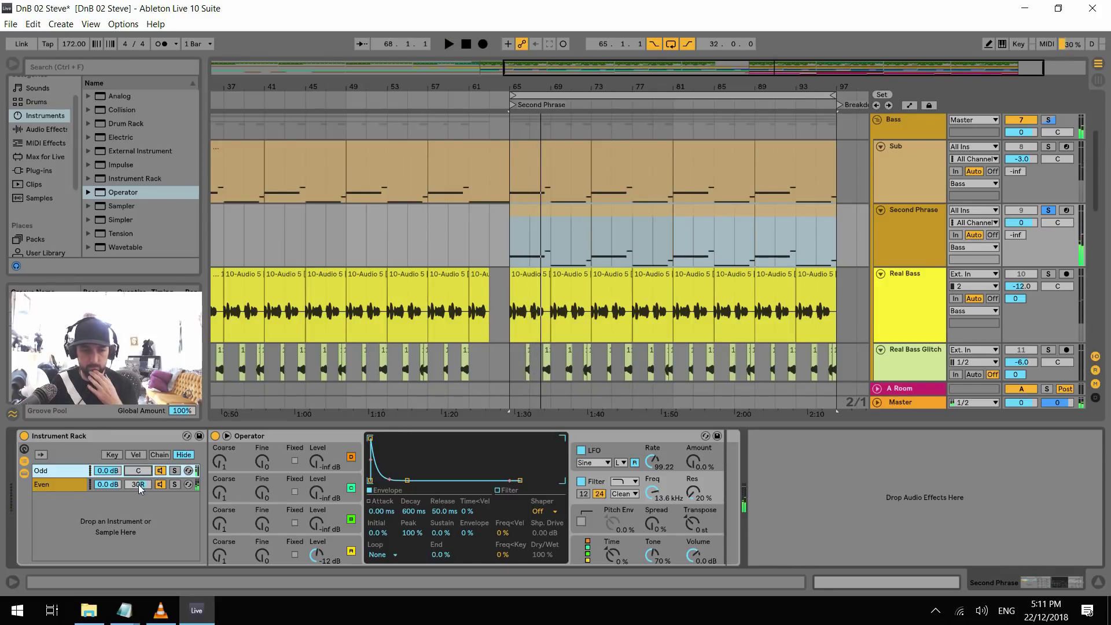
click(138, 485)
key(Delete)
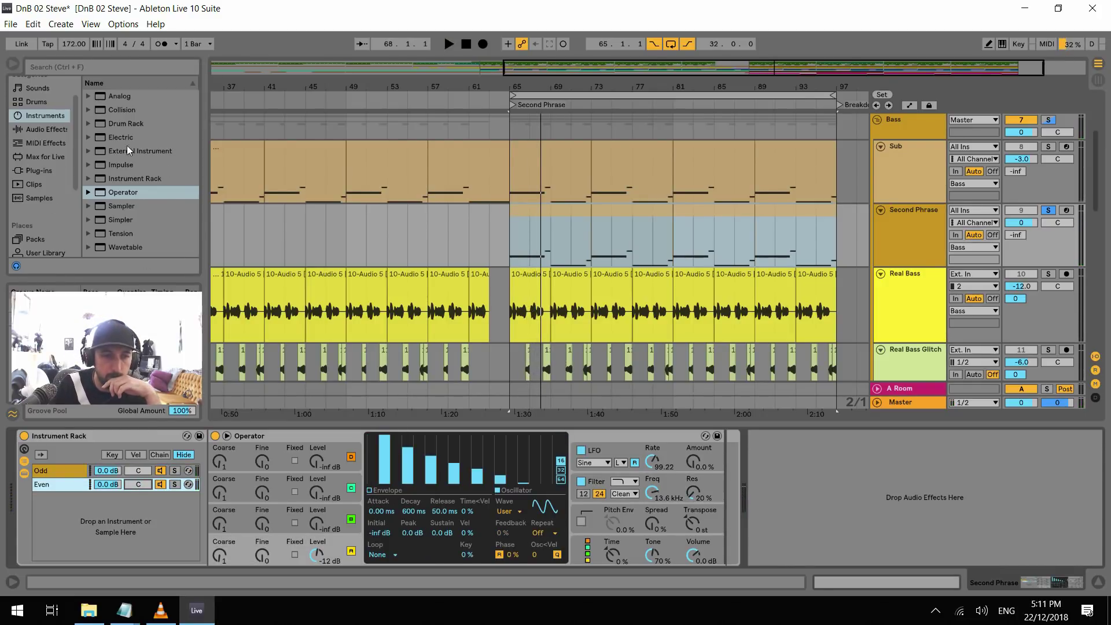
Add an Auto Pan after the Even chain's Operator, sync its rate to the tempo, and set its amount to 99.2%
click(46, 128)
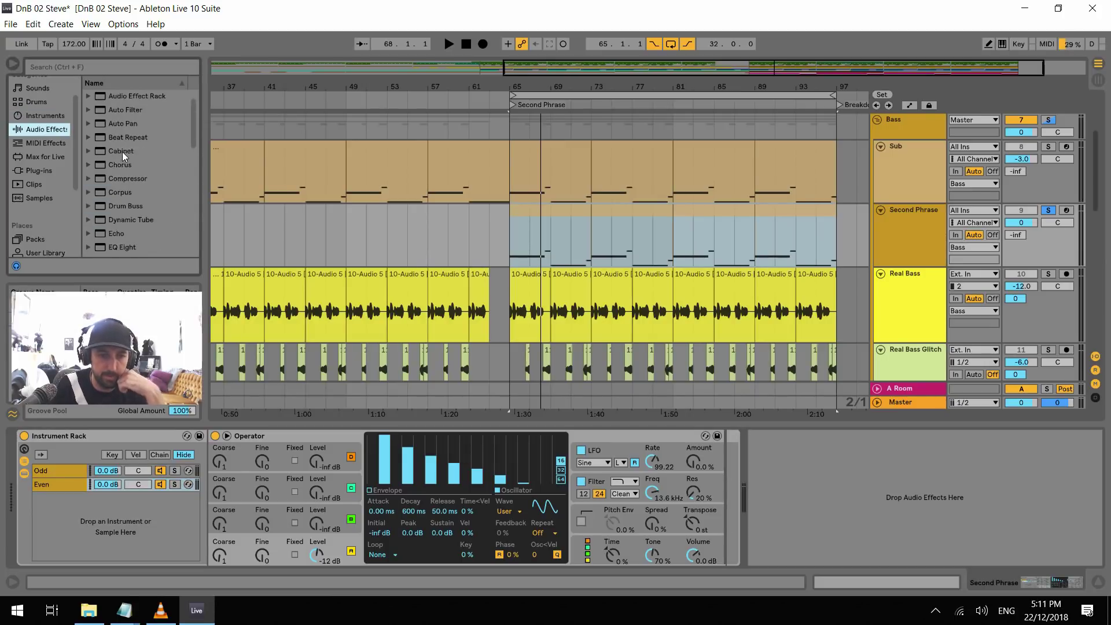
drag(113, 126, 707, 471)
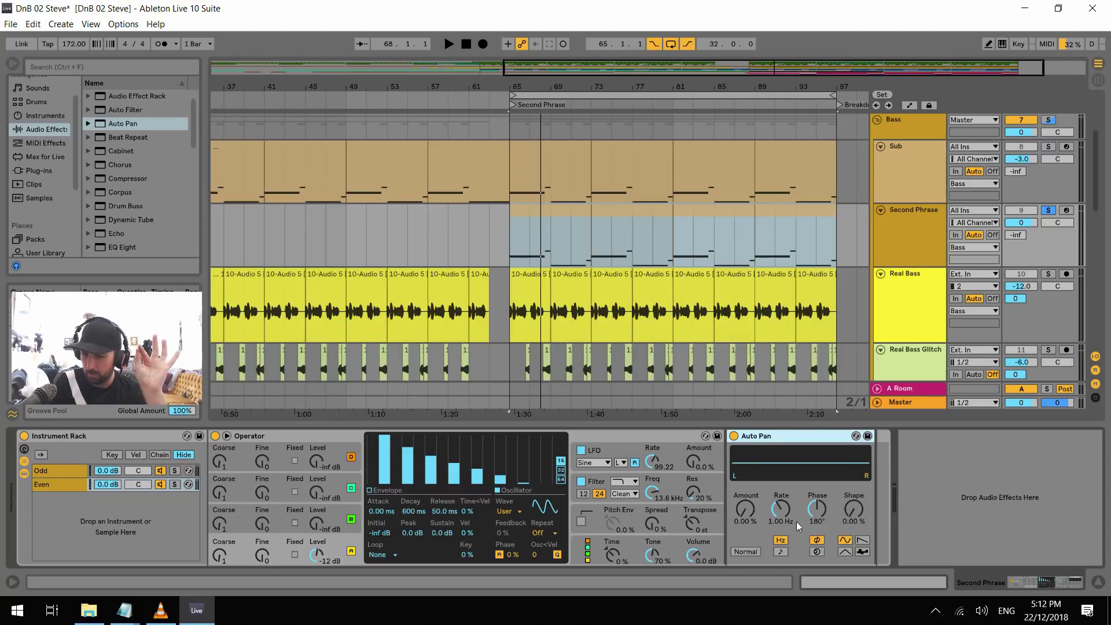
click(780, 551)
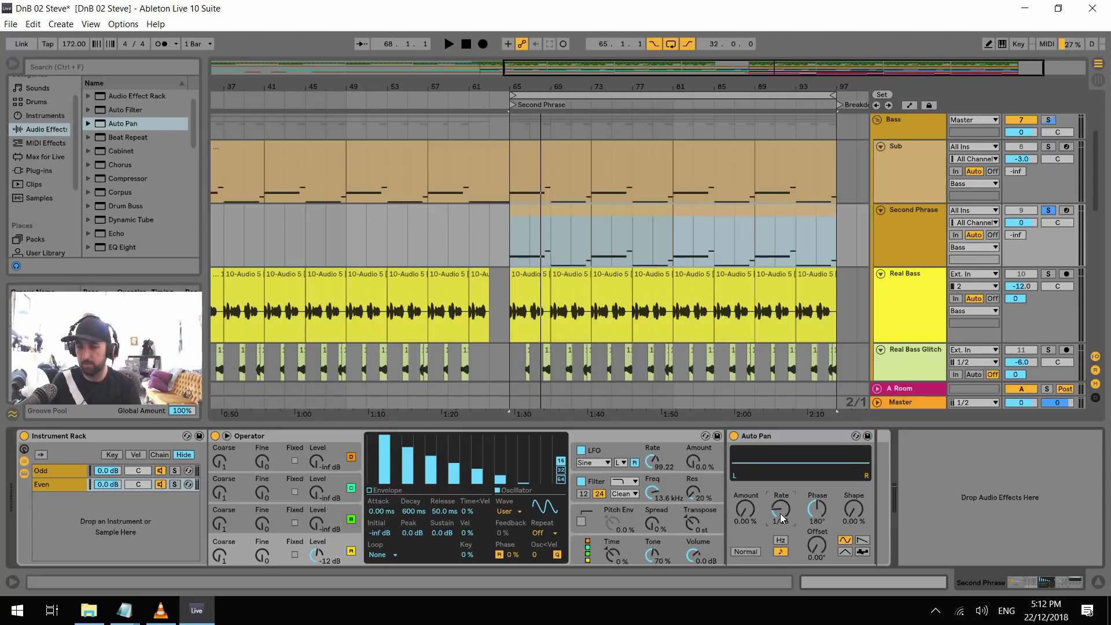
scroll(780, 512, down, 7)
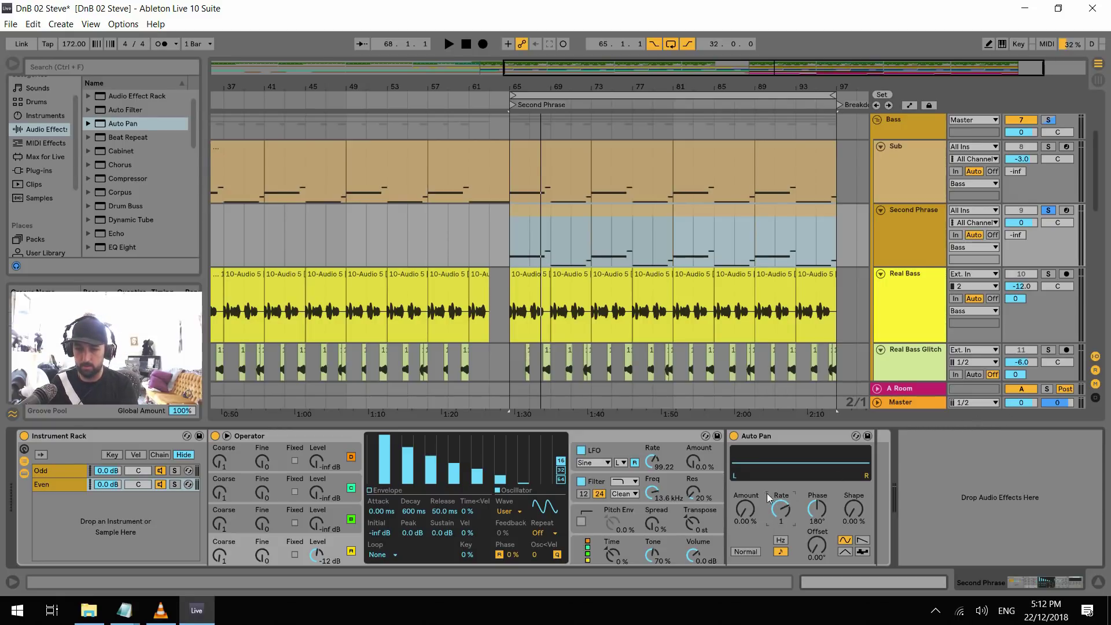
drag(745, 517, 745, 457)
Slow the Even chain's Auto Pan to a synced rate of 4 while auditioning the bass
key(space)
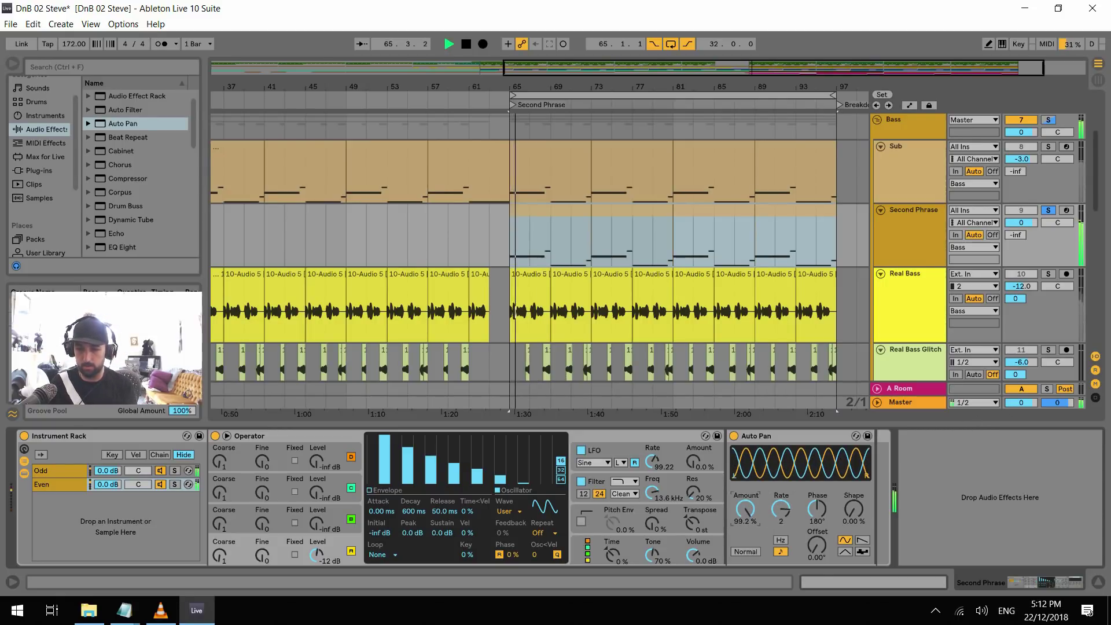
key(space)
scroll(789, 508, down, 2)
key(space)
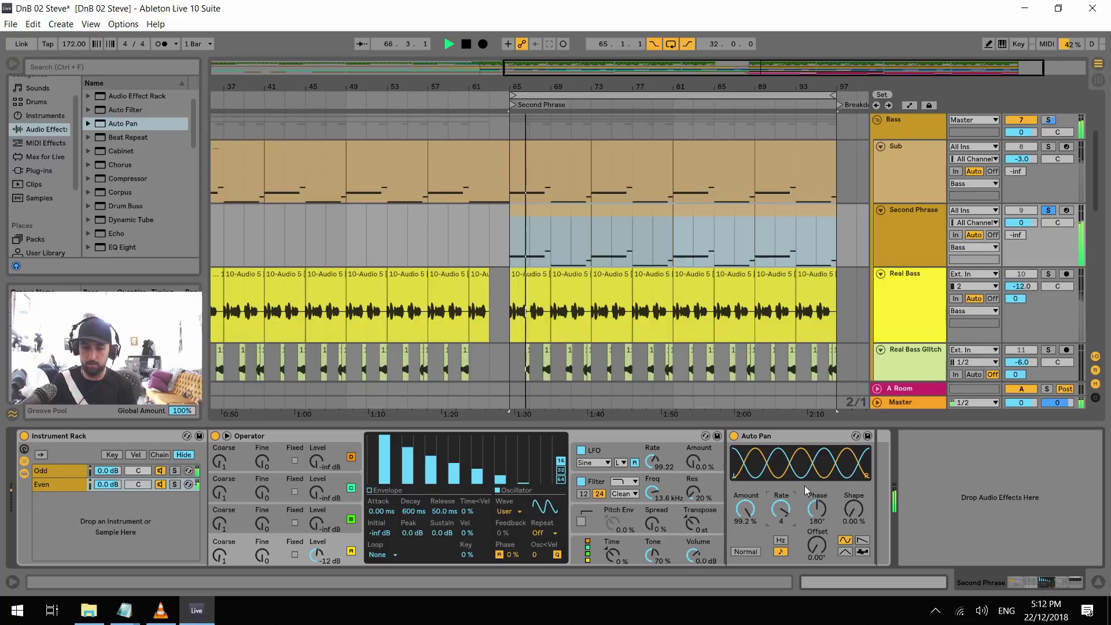
key(space)
Copy the Auto Pan to the Odd chain, set its offset to 180°, and audition the opposing pan movement
click(769, 433)
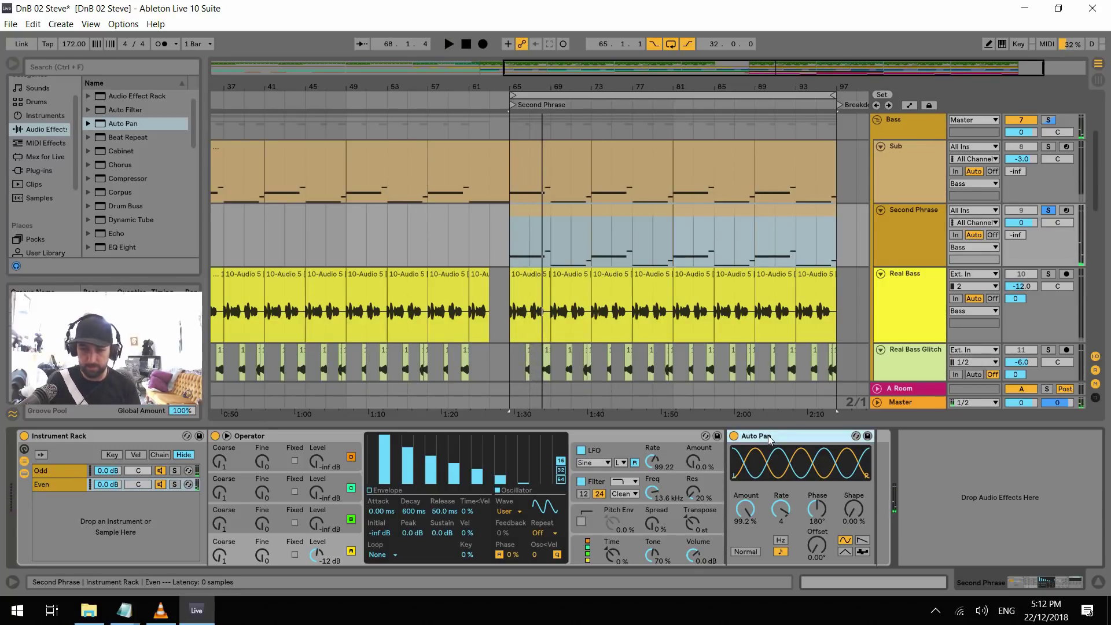
drag(768, 438, 59, 466)
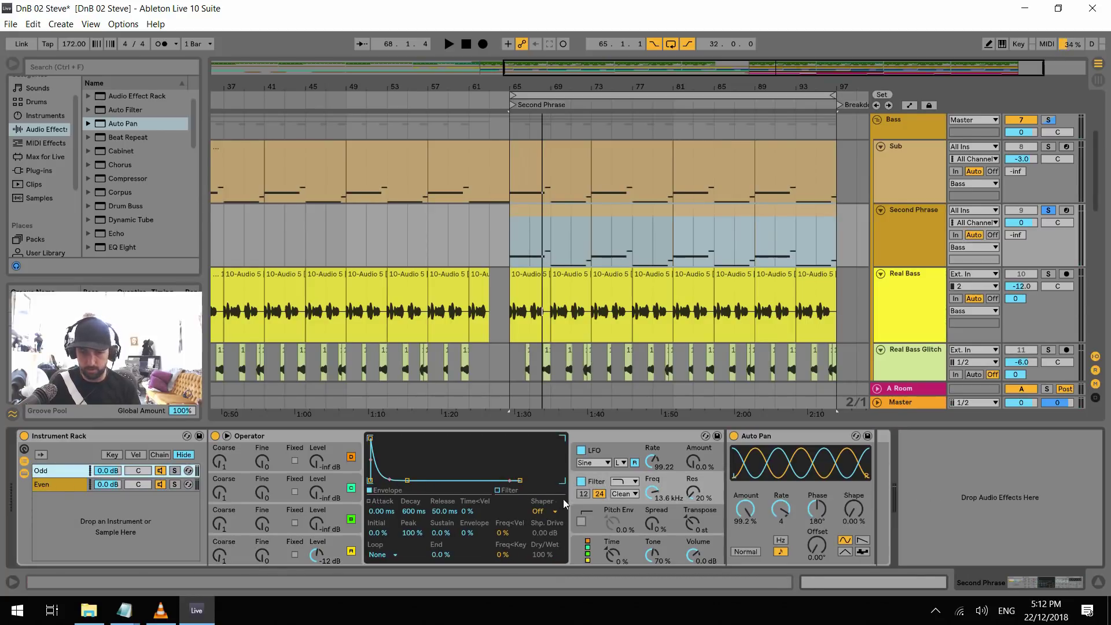
click(822, 556)
text(180)
key(Return)
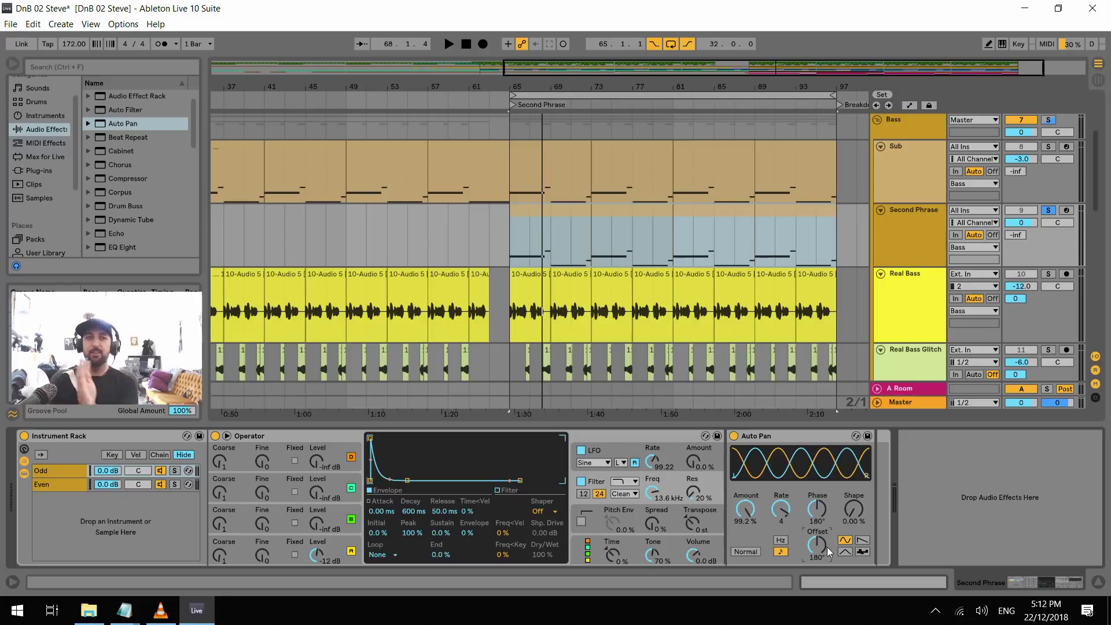
key(space)
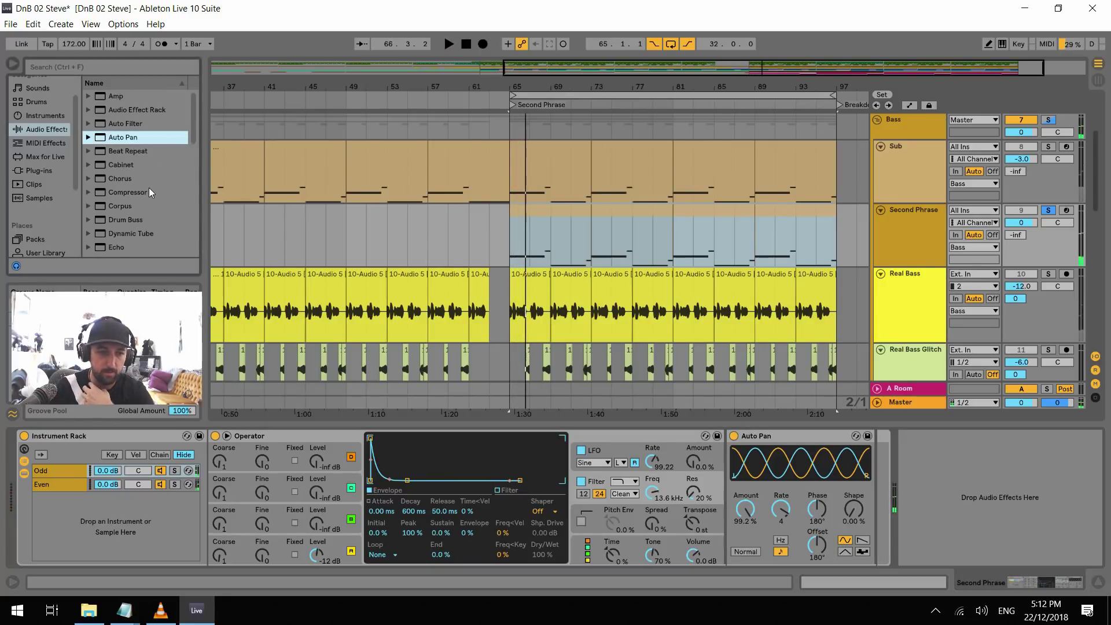
Add an EQ Eight after the rack and shape band 1 as a gentle low cut at 57.4 Hz with Q 0.31
scroll(138, 208, down, 1)
drag(122, 237, 837, 414)
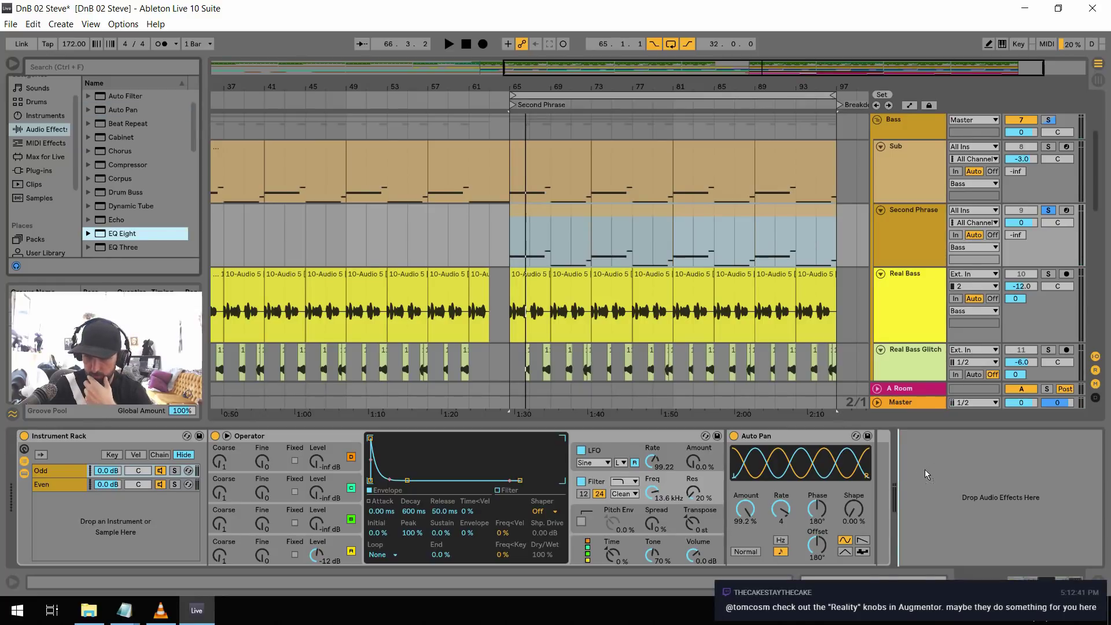
drag(925, 469, 908, 502)
click(801, 548)
click(796, 473)
mouse_move(835, 508)
mouse_down()
mouse_move(812, 500)
mouse_move(836, 494)
mouse_move(820, 500)
mouse_move(839, 498)
mouse_move(848, 515)
mouse_up()
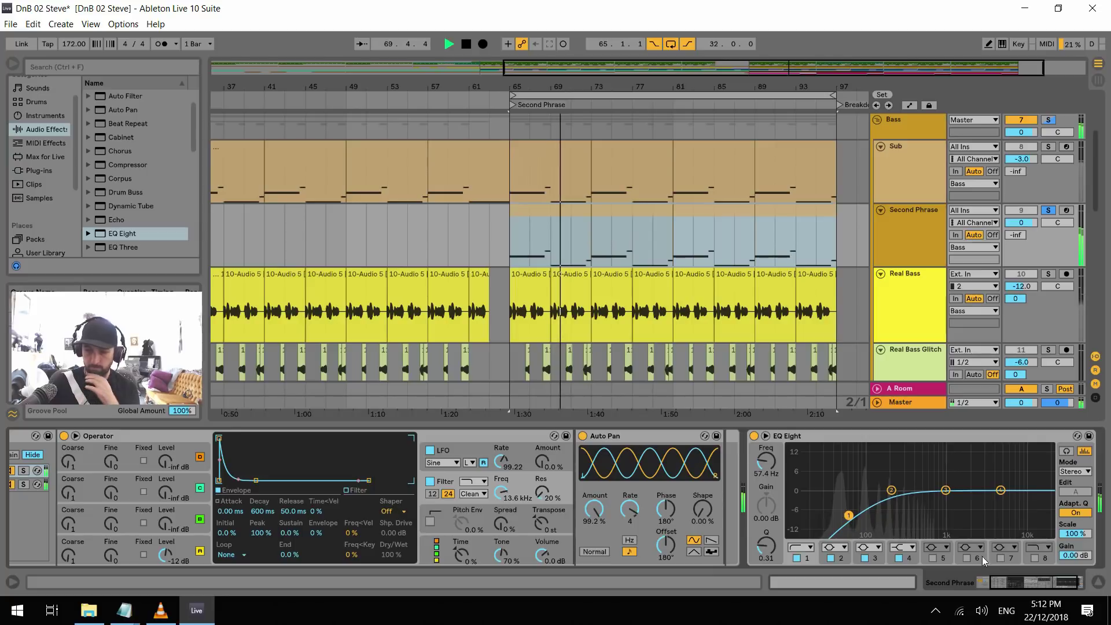
drag(1029, 585, 1019, 585)
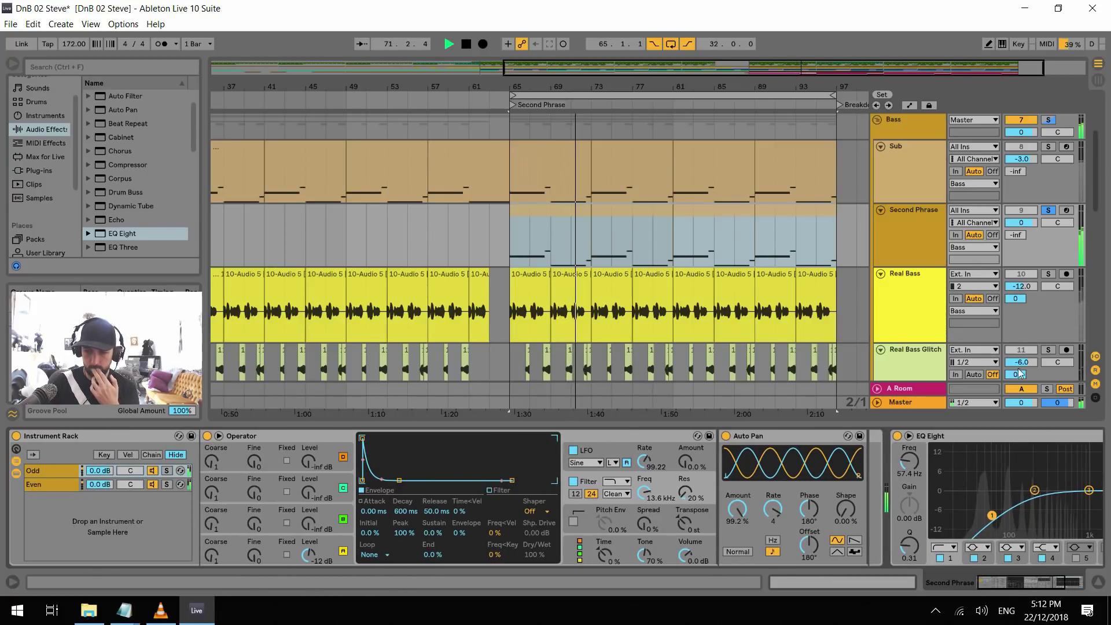
Unsolo the Second Phrase track and play the section with the full mix
click(1048, 210)
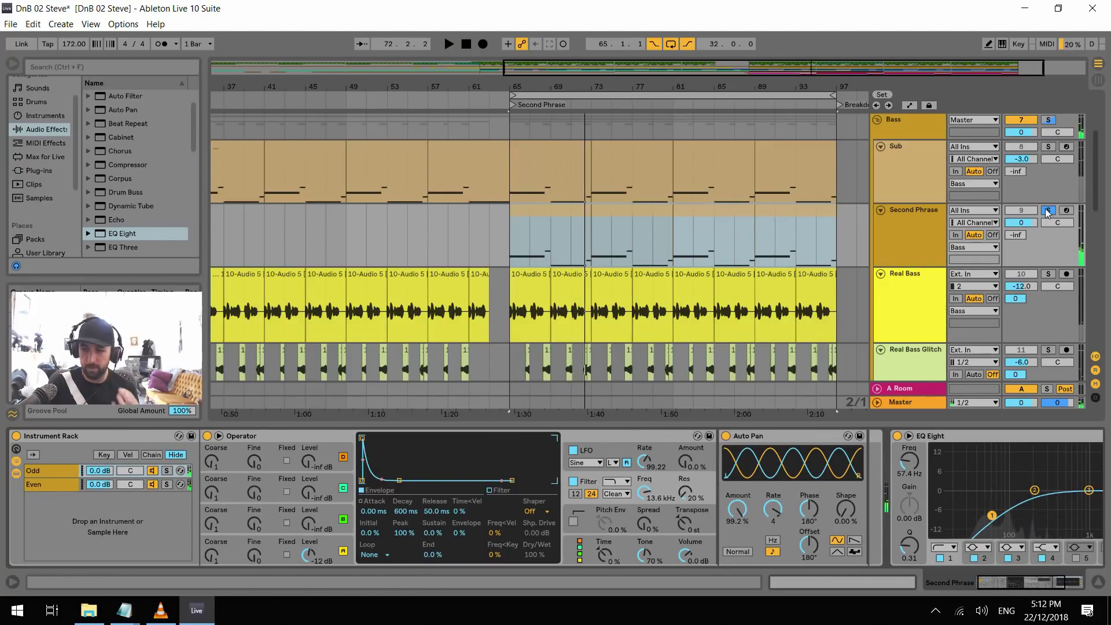
click(1050, 210)
key(space)
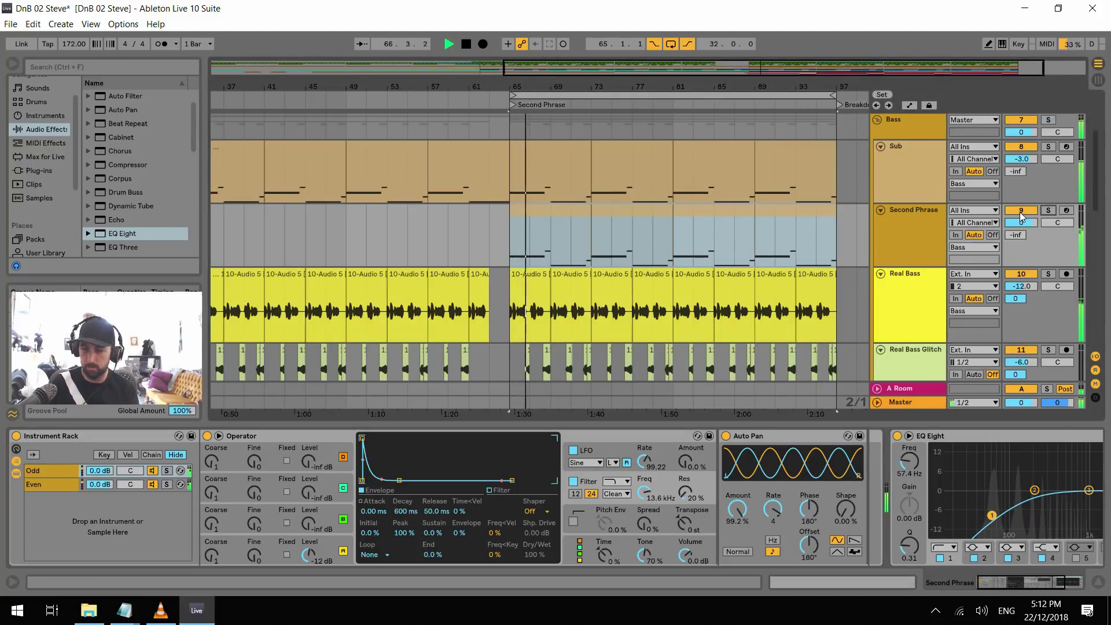
Compare the full mix with the Second Phrase track muted and active during playback from bar 65
key(space)
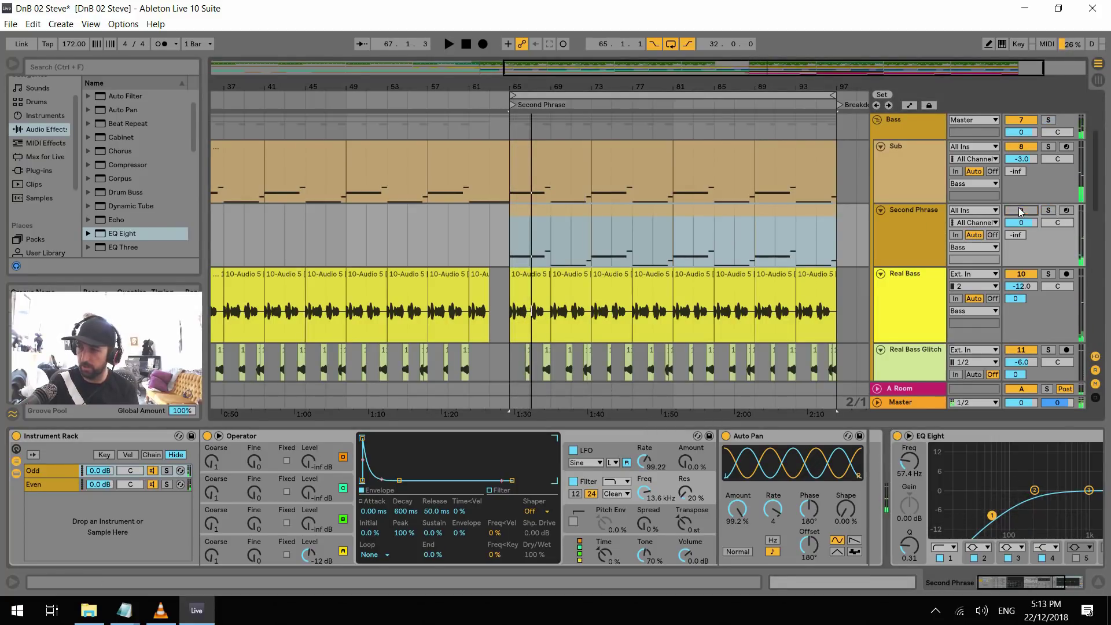
key(space)
click(1019, 211)
click(1020, 211)
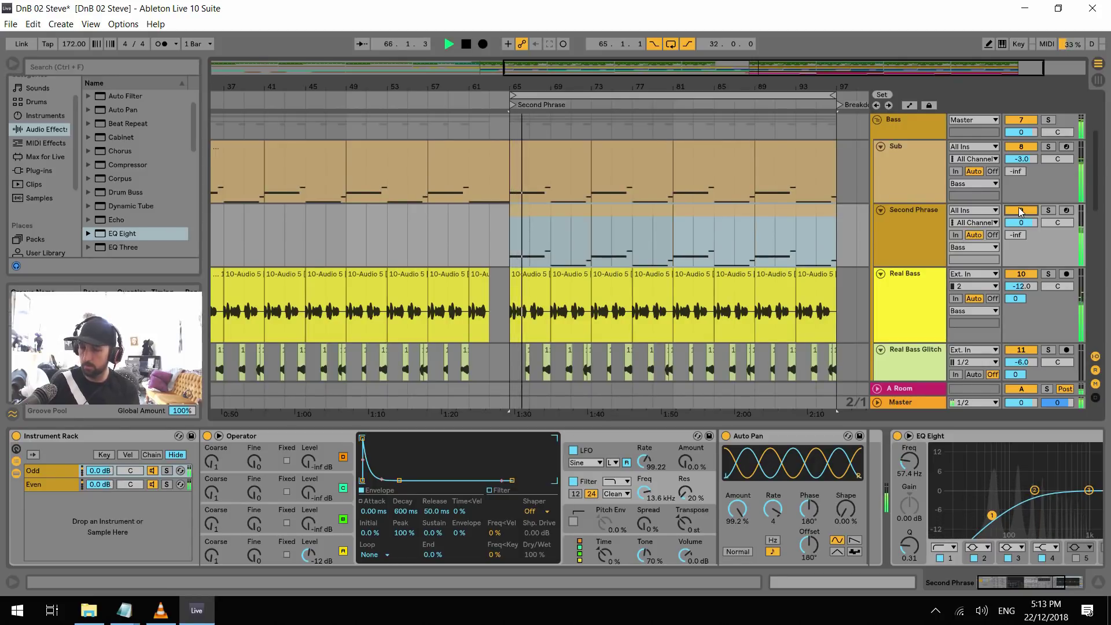
click(1020, 210)
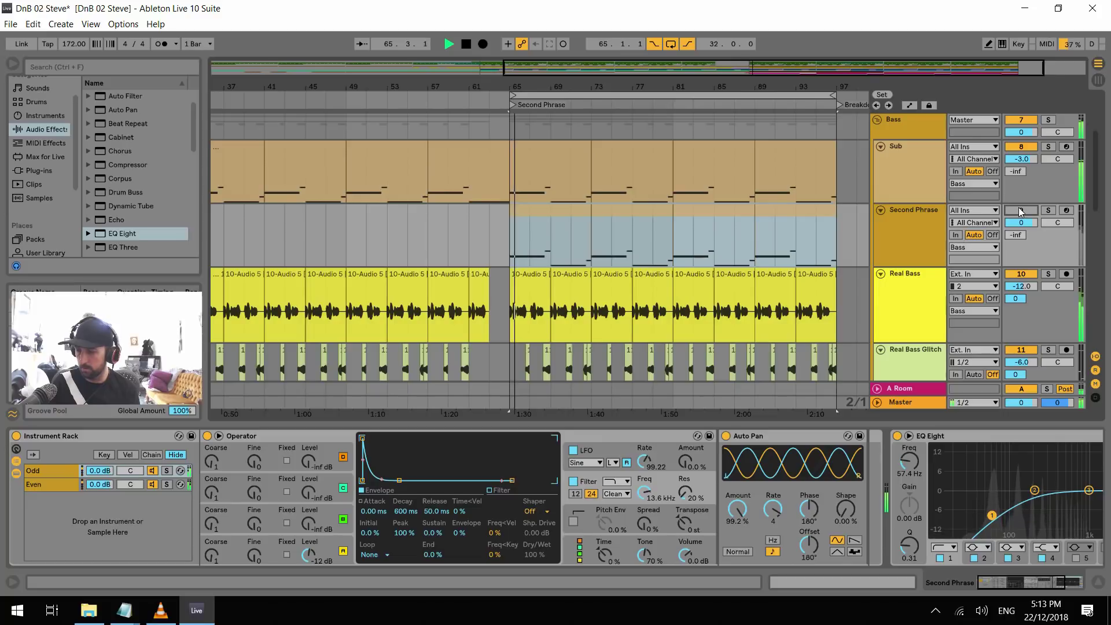
click(1019, 211)
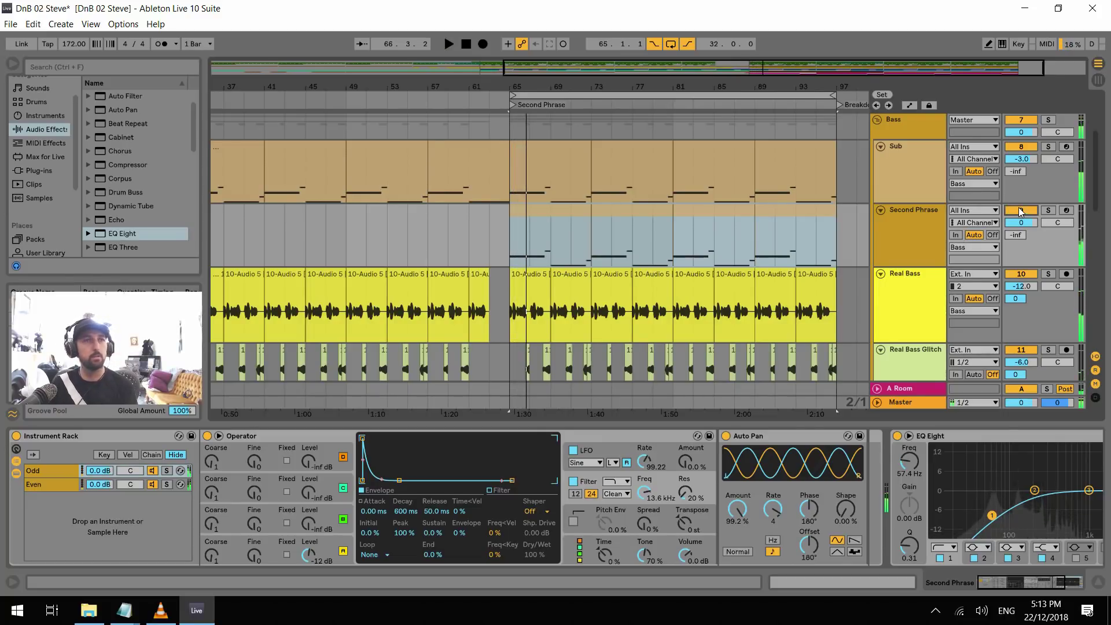
key(space)
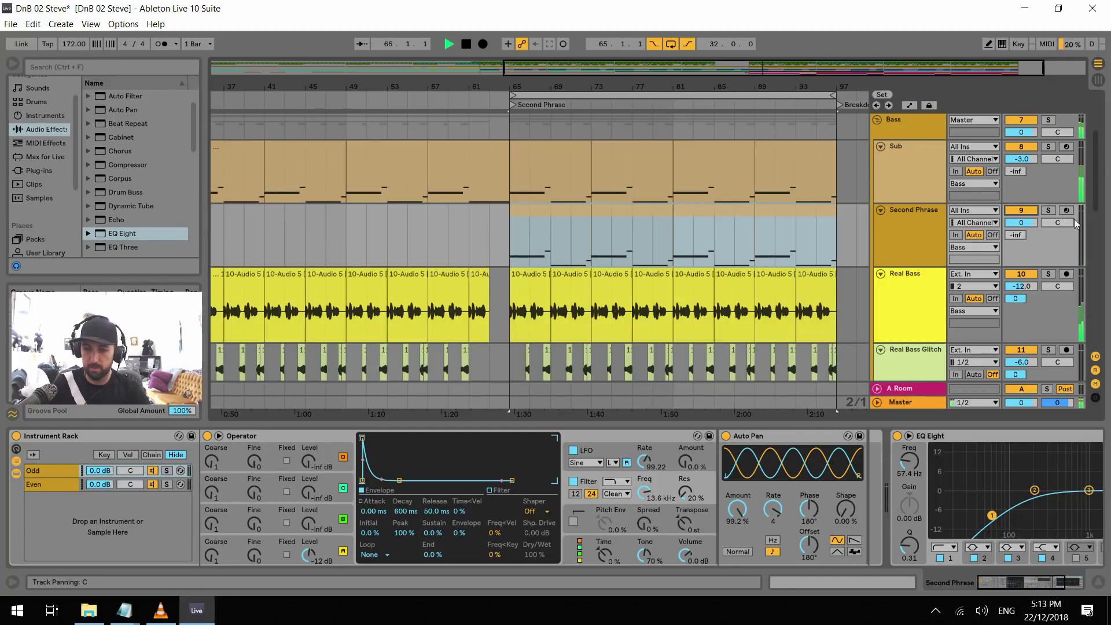
Solo the Sub track, select the Augmentor chain in its Instrument Rack, and audition it
key(space)
click(1048, 146)
click(923, 143)
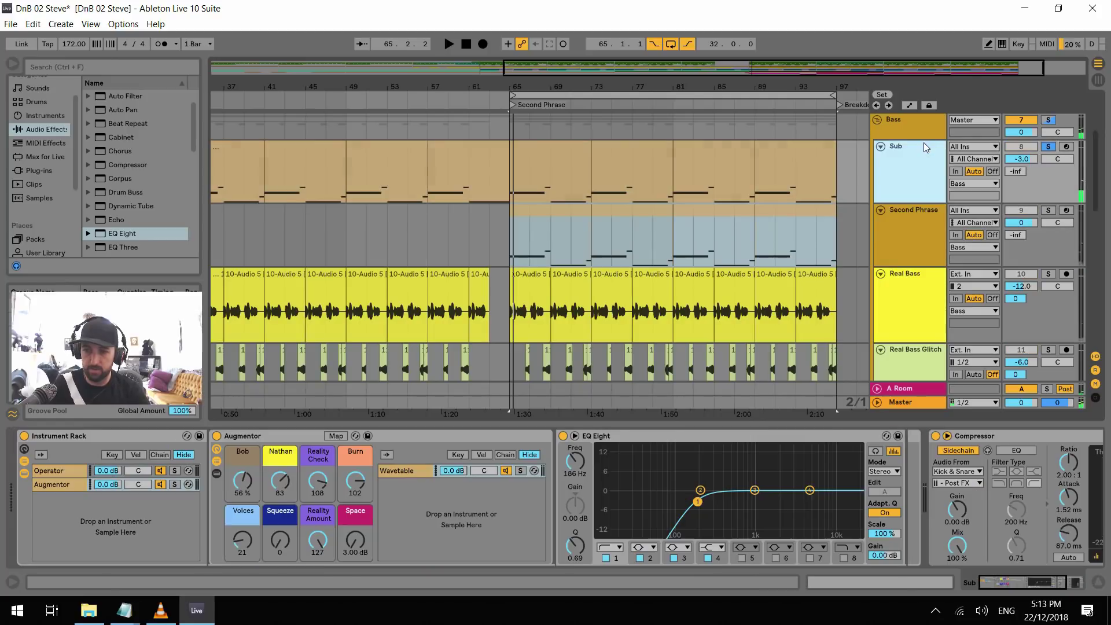
click(50, 486)
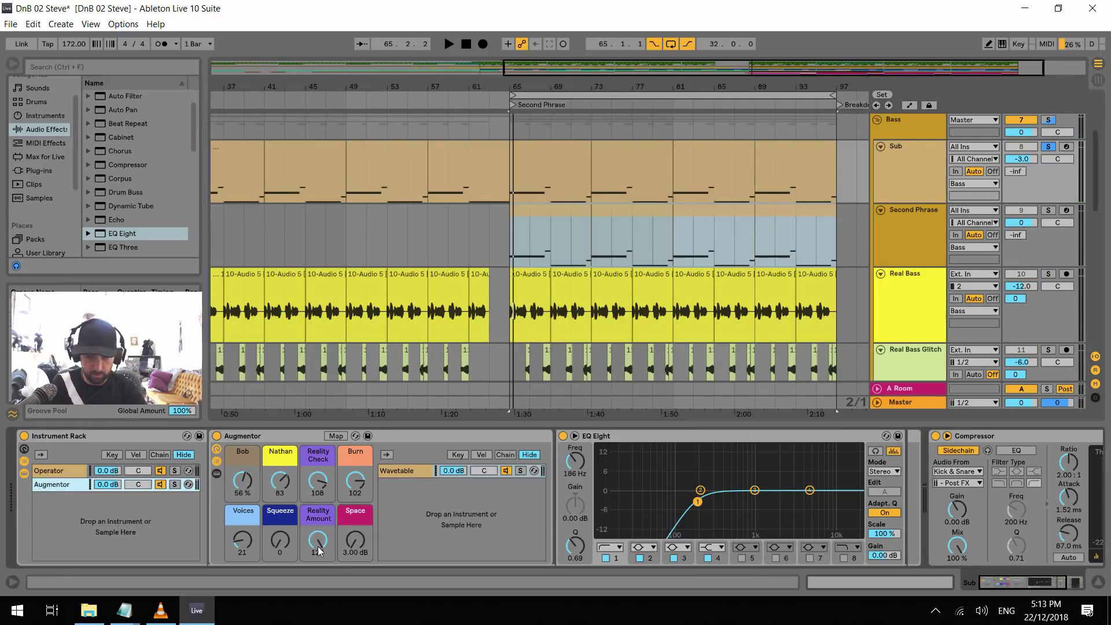
key(space)
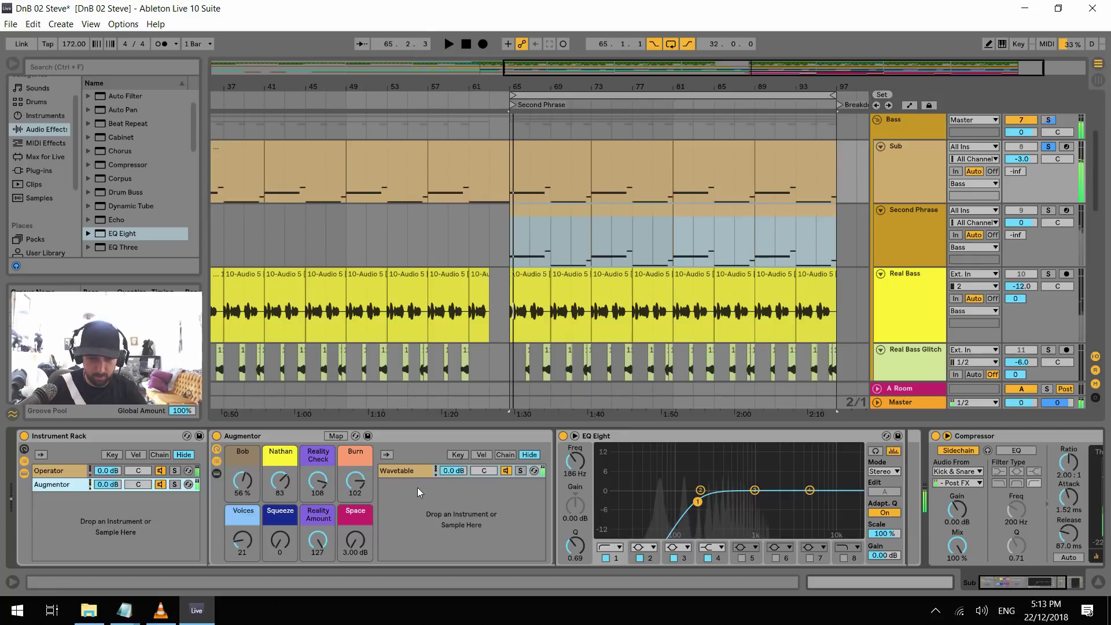
Solo the Augmentor chain and audition the Sub bass while varying its Reality Amount macro
click(174, 484)
mouse_move(318, 540)
mouse_down()
mouse_move(318, 595)
mouse_move(318, 545)
mouse_up()
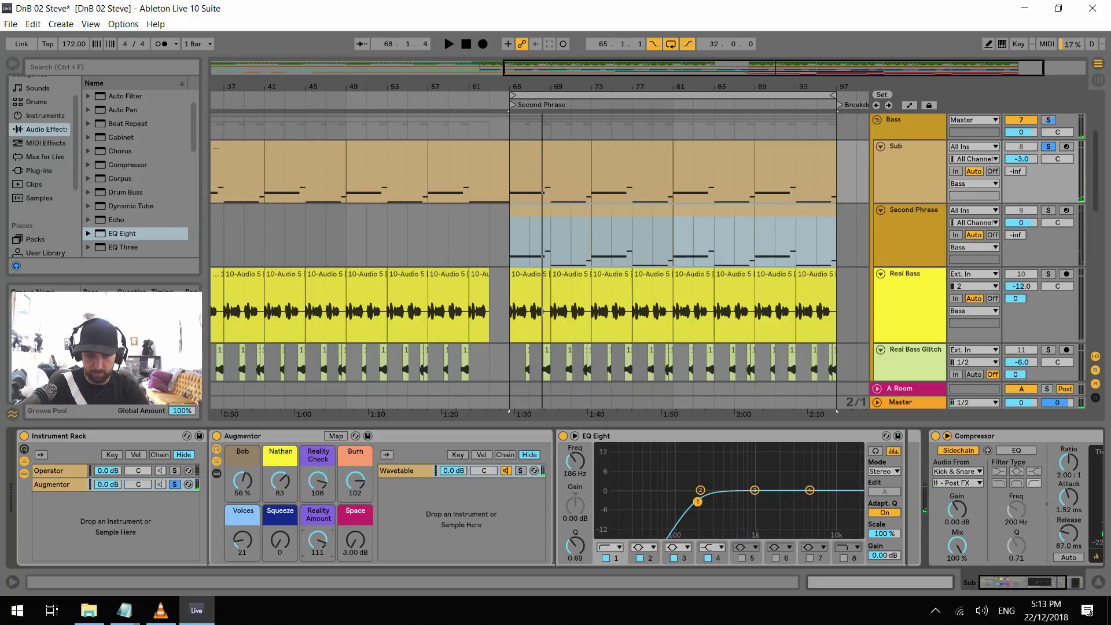
Examine the Reality Amount macro's mappings in the Augmentor rack and in the Audio Effect Rack inside its Wavetable chain
click(408, 471)
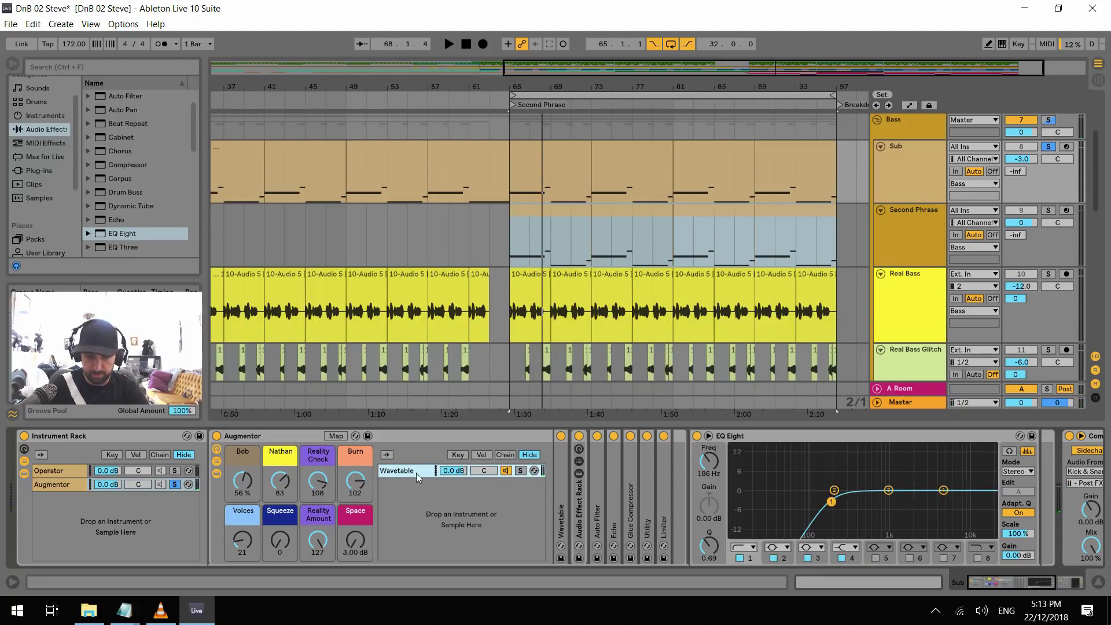
right_click(312, 539)
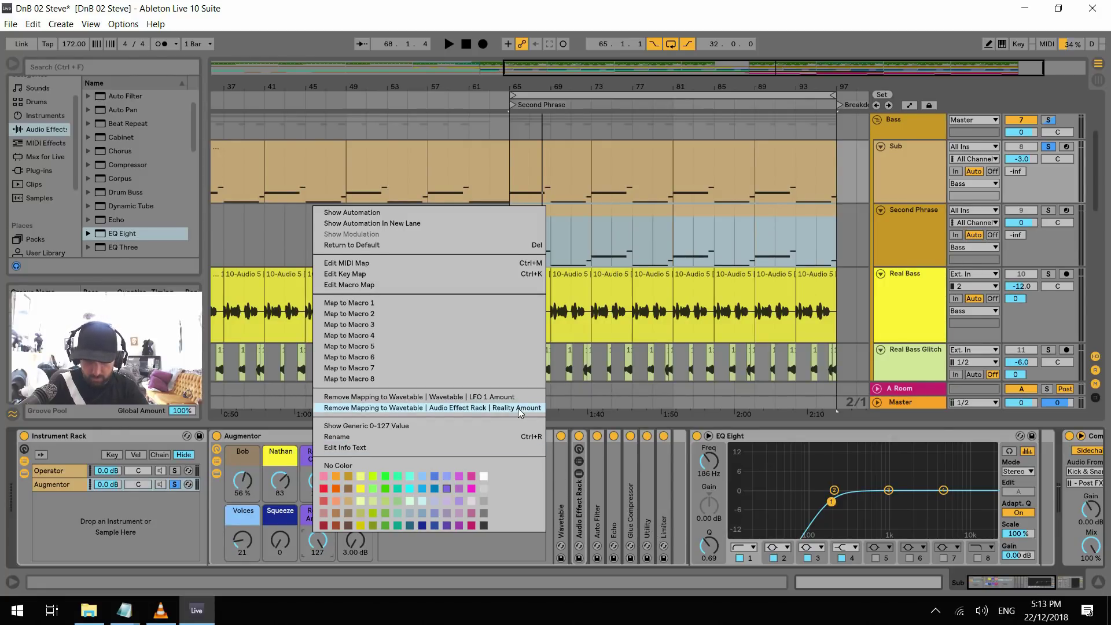
click(579, 518)
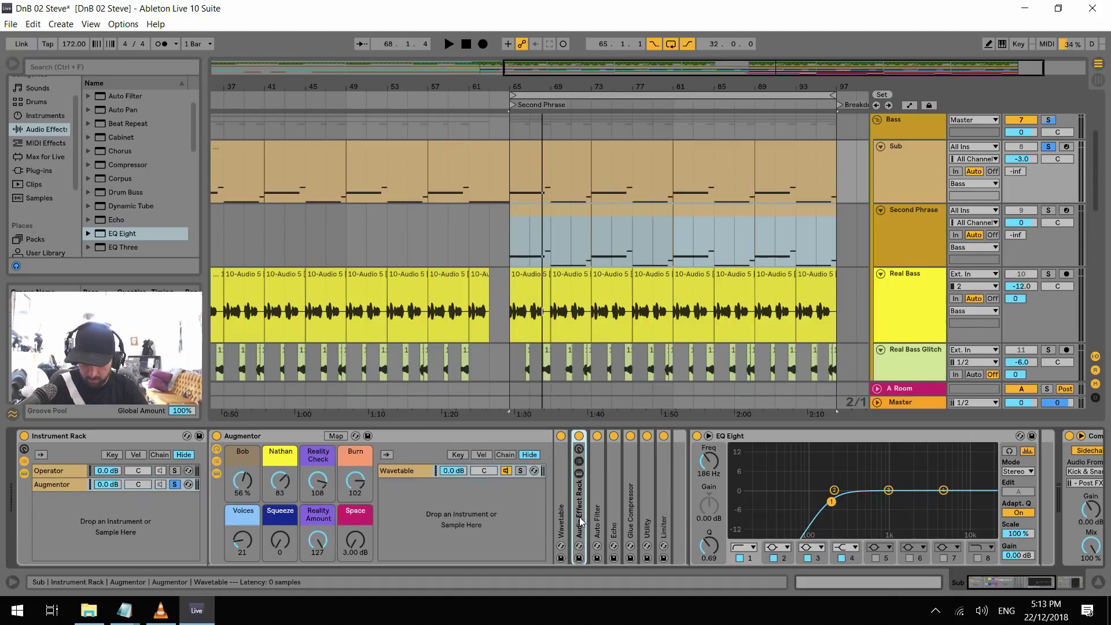
double_click(579, 508)
drag(998, 580, 1010, 580)
right_click(521, 491)
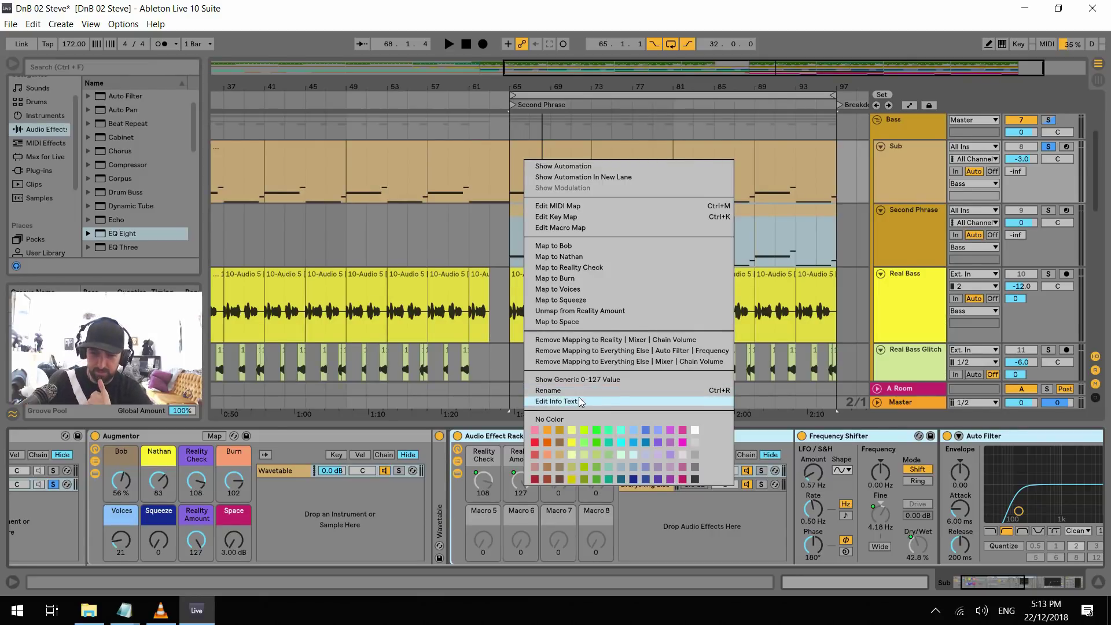
click(623, 379)
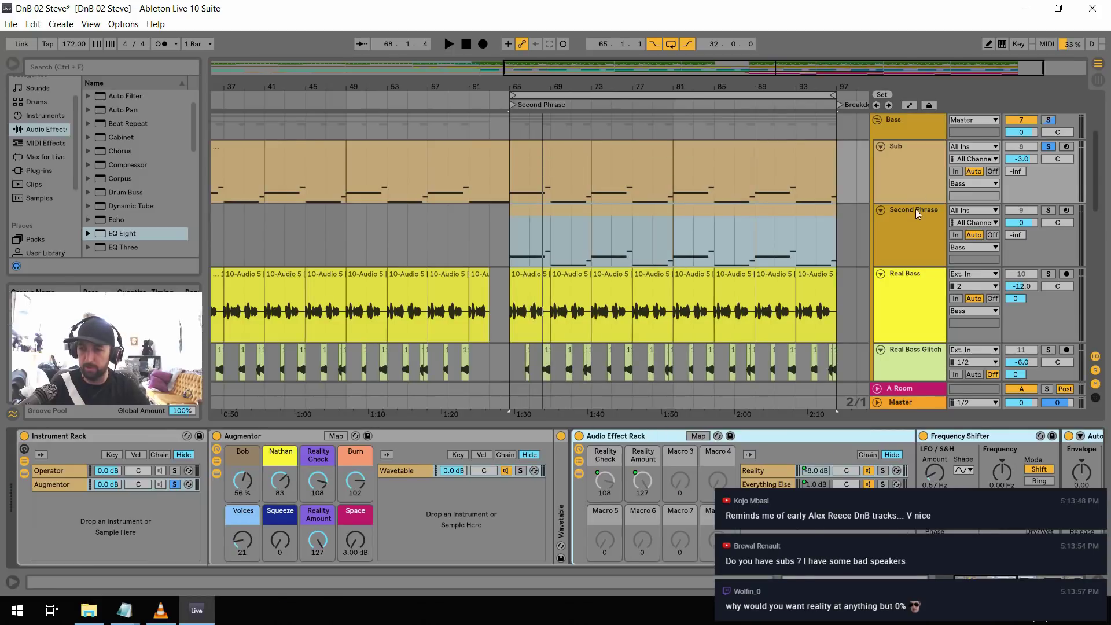
Select the Second Phrase track, solo it alongside the Sub, and play the phrase
click(916, 209)
click(1049, 210)
key(space)
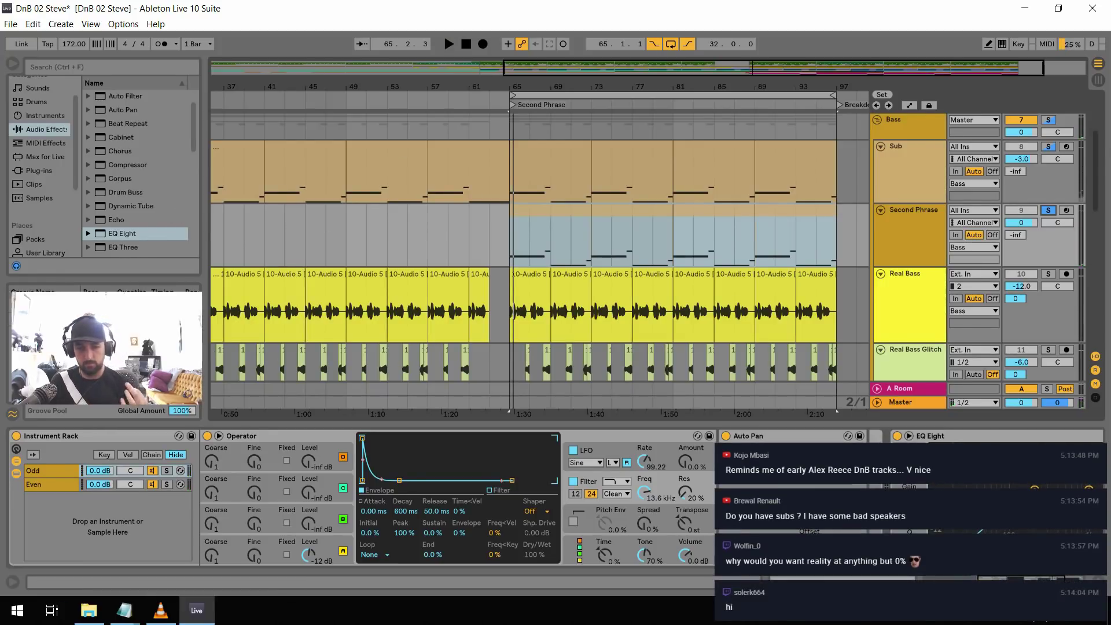
Raise oscillator B's level to about -21 dB in the Odd chain's Operator while auditioning the bass
click(44, 470)
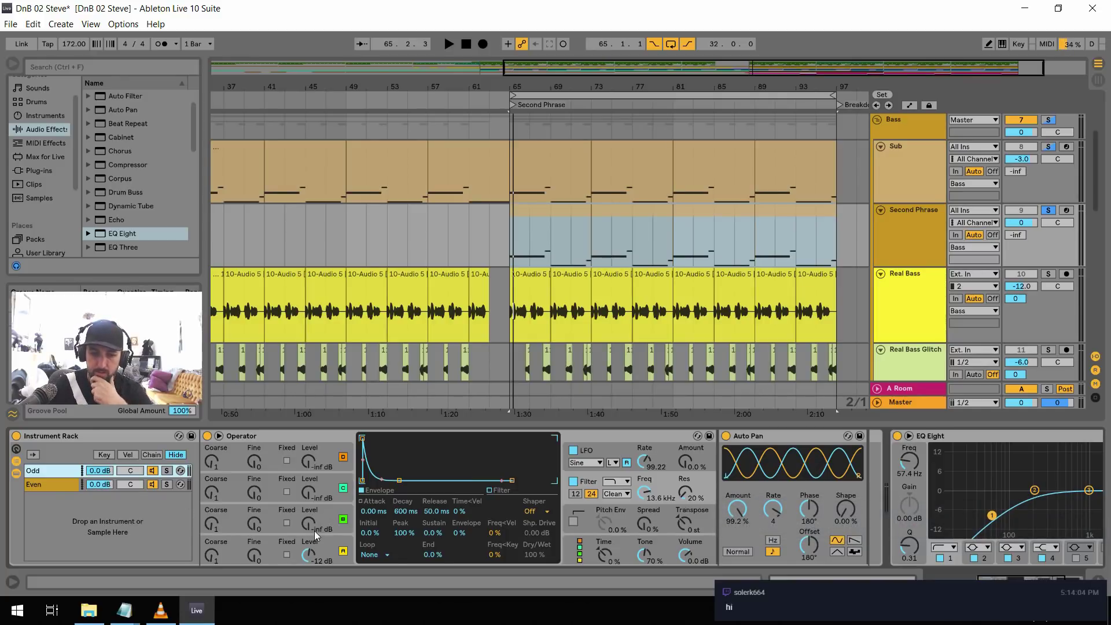
drag(314, 530, 314, 528)
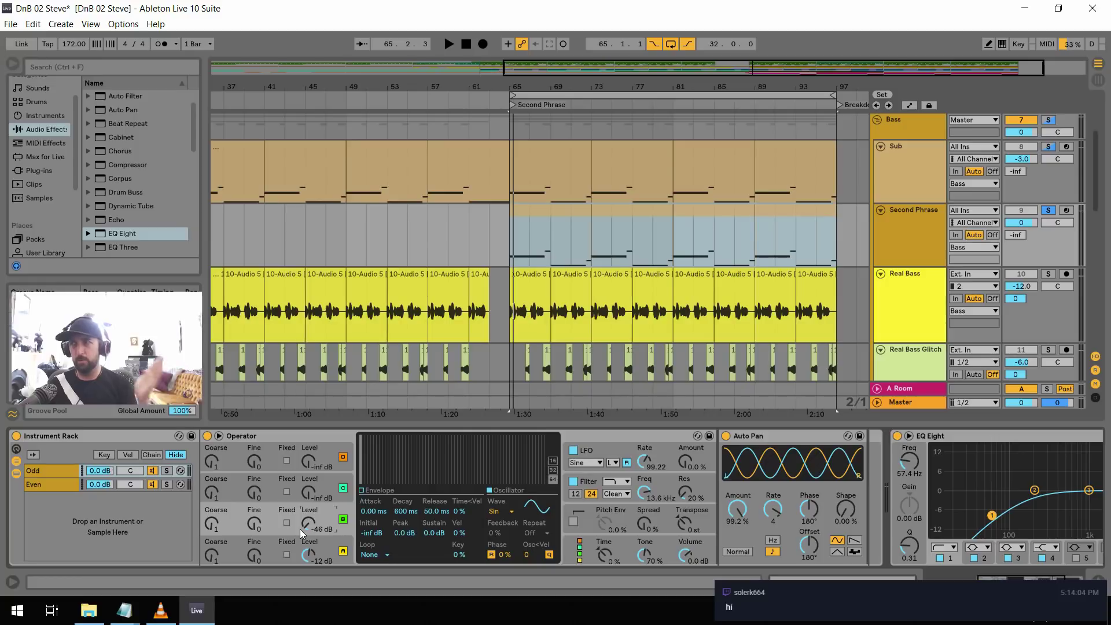
drag(307, 525, 307, 523)
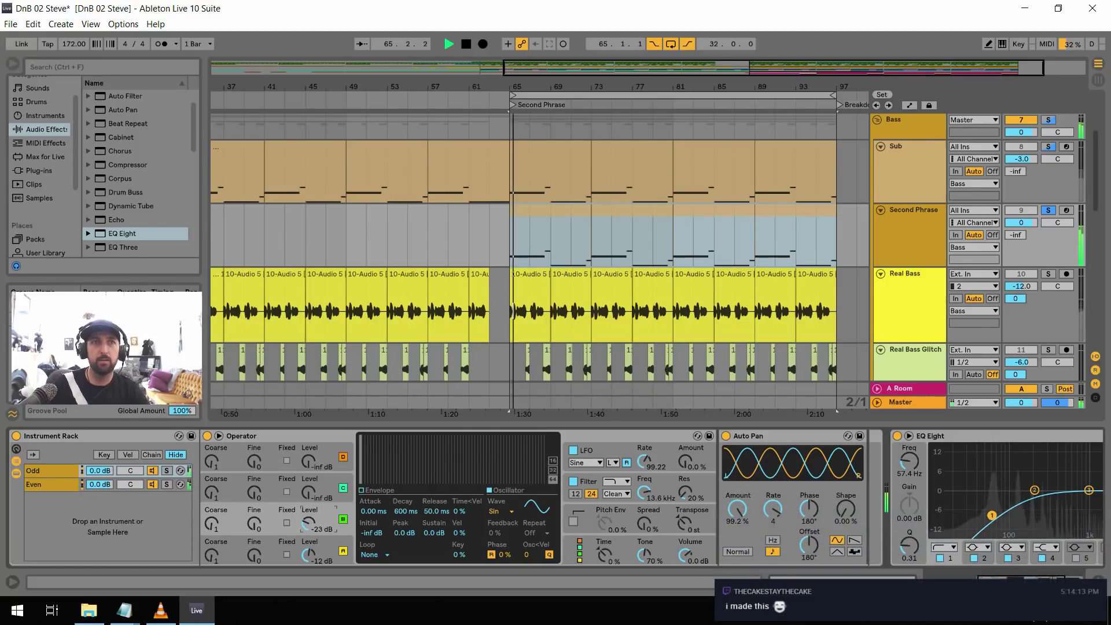
drag(304, 529, 304, 530)
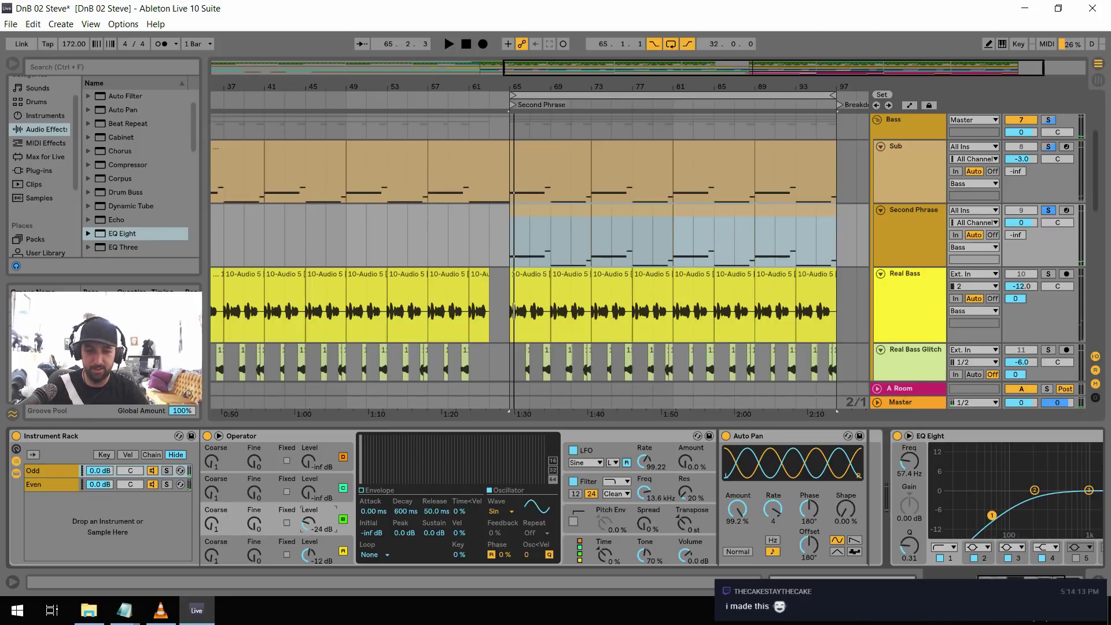
key(space)
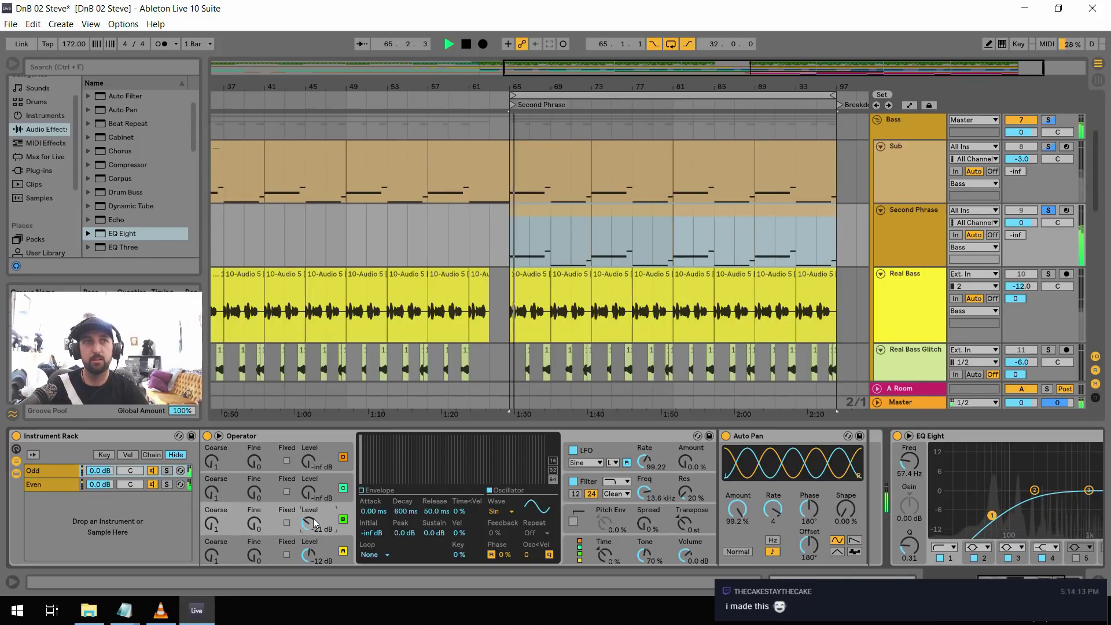
key(space)
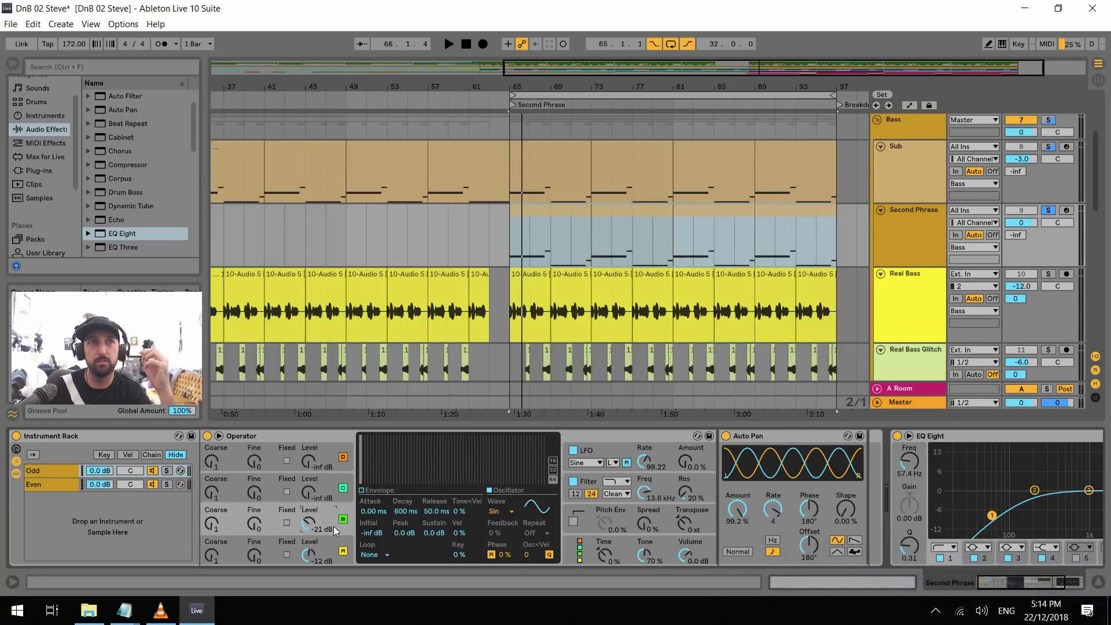
key(space)
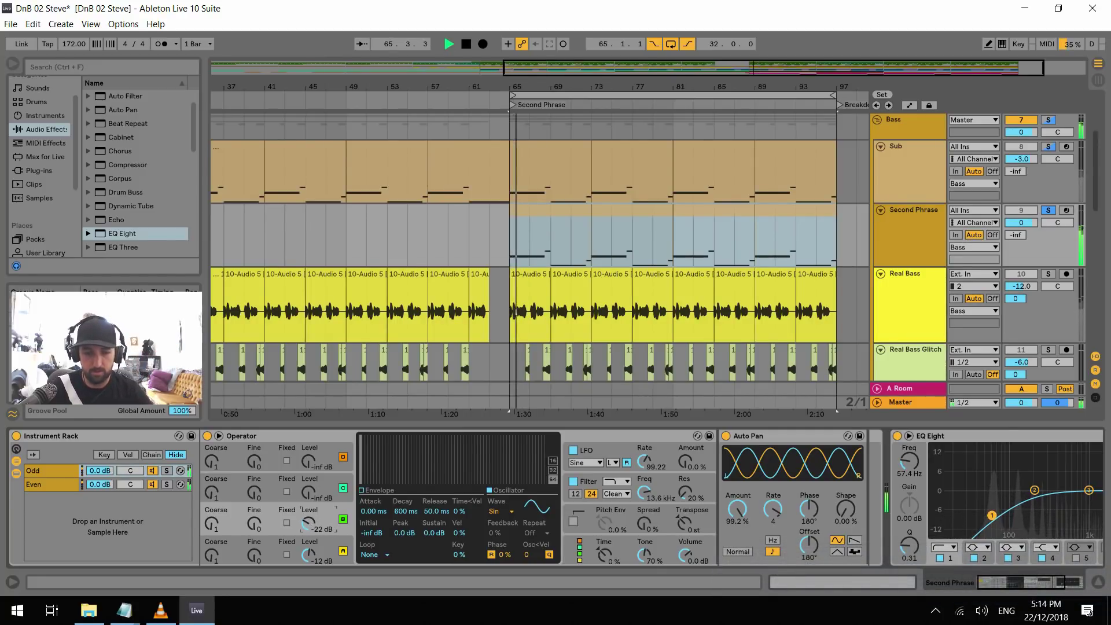
key(ctrl+z)
Raise oscillator B's level to -21 dB in the Even chain's Operator during playback
drag(308, 524, 308, 512)
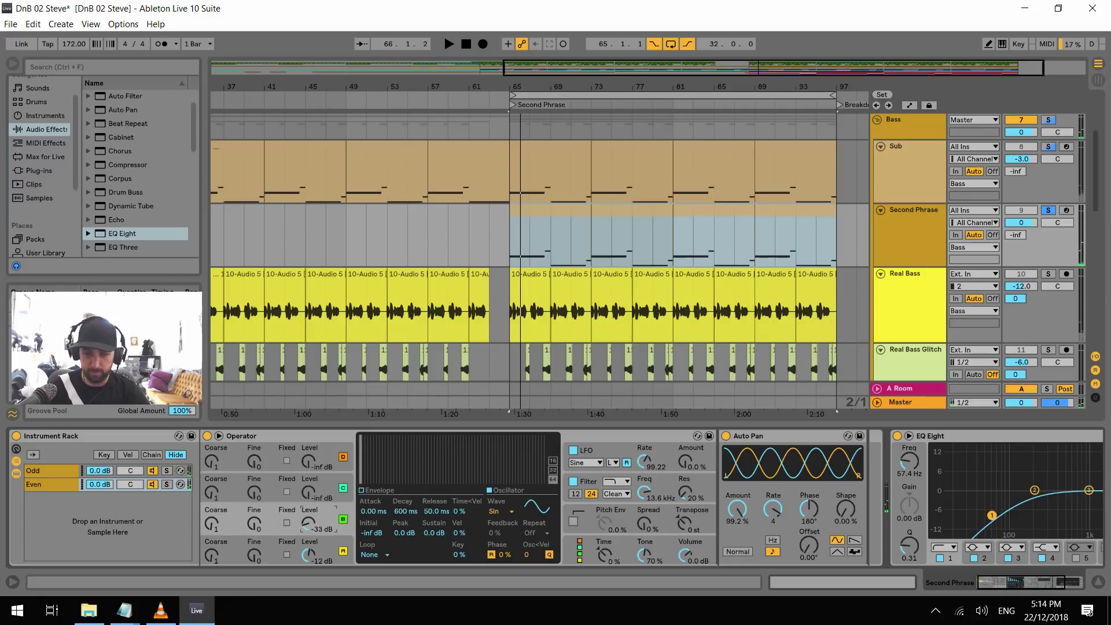
key(space)
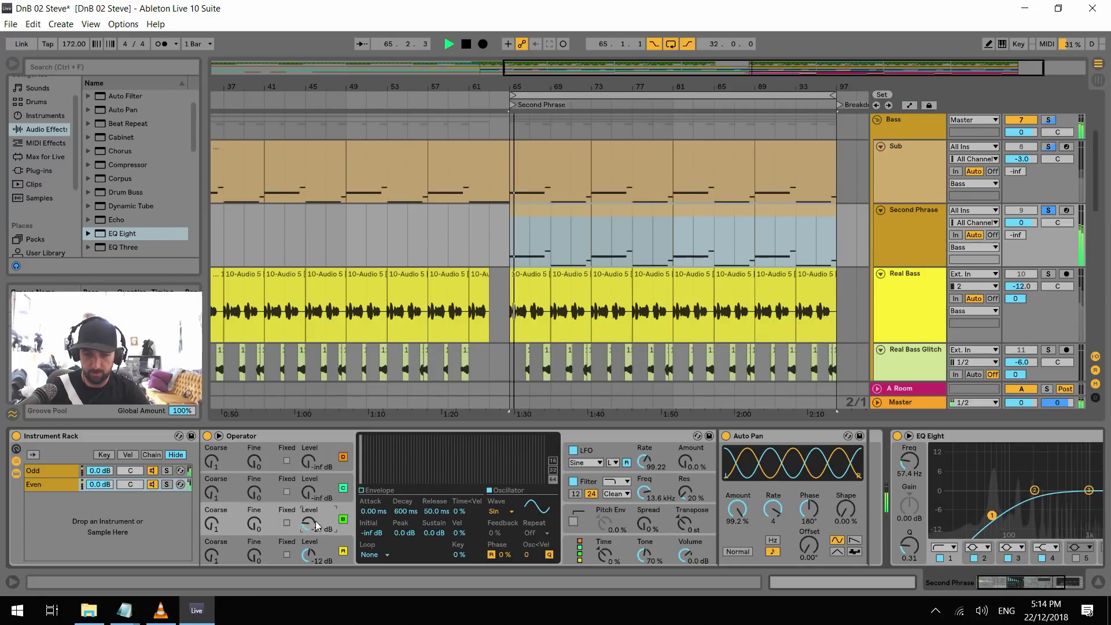
drag(303, 533, 303, 526)
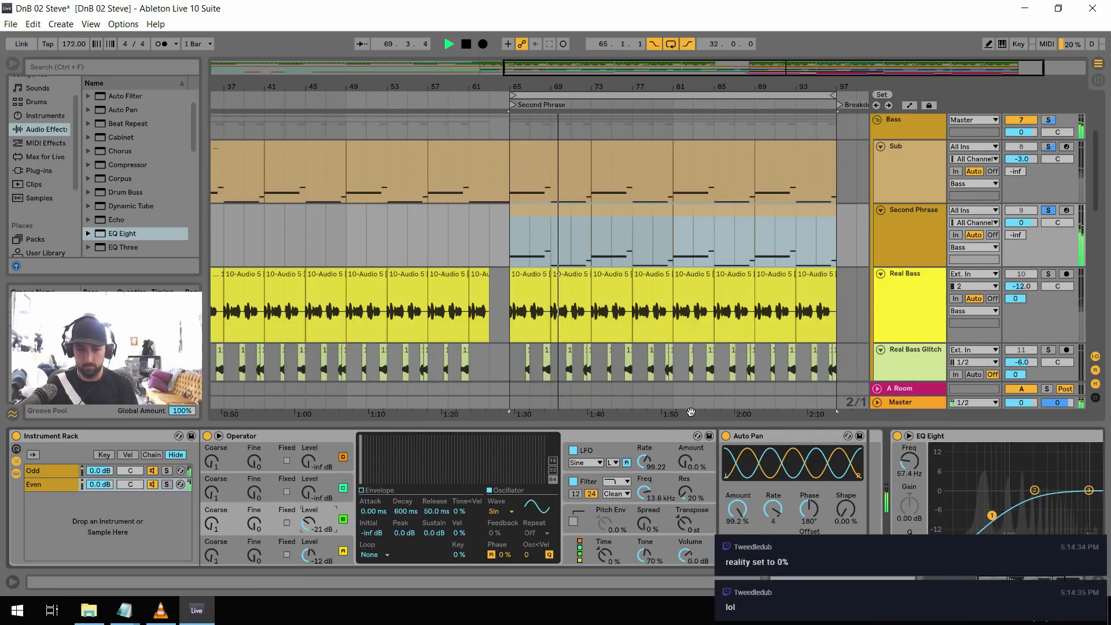
Play the second phrase in the full mix and solo the Second Phrase track again
key(space)
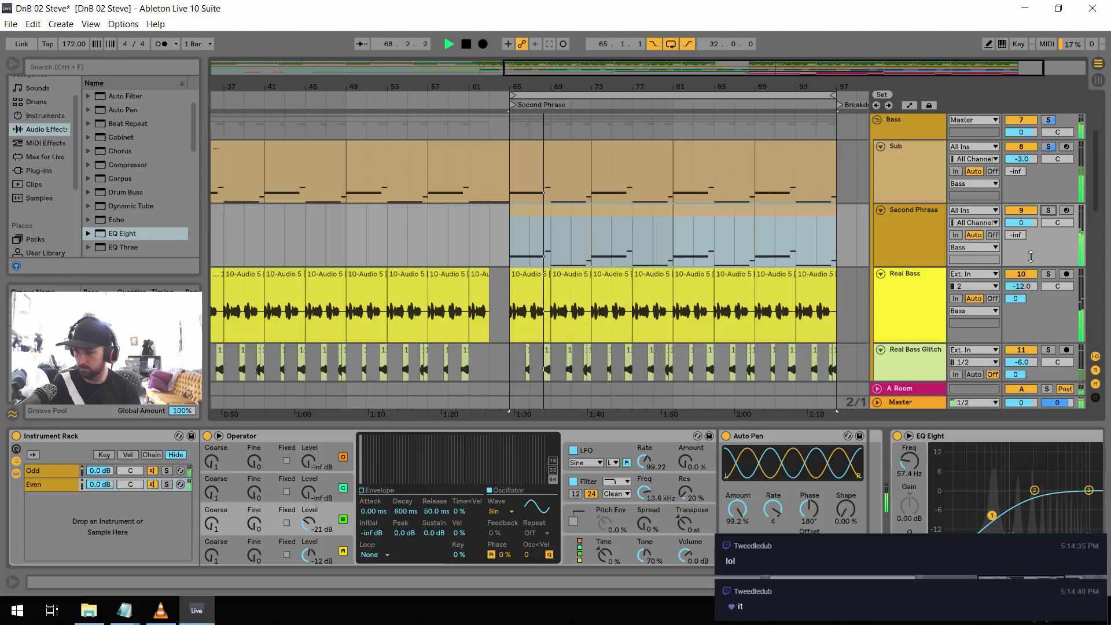
click(1048, 210)
key(space)
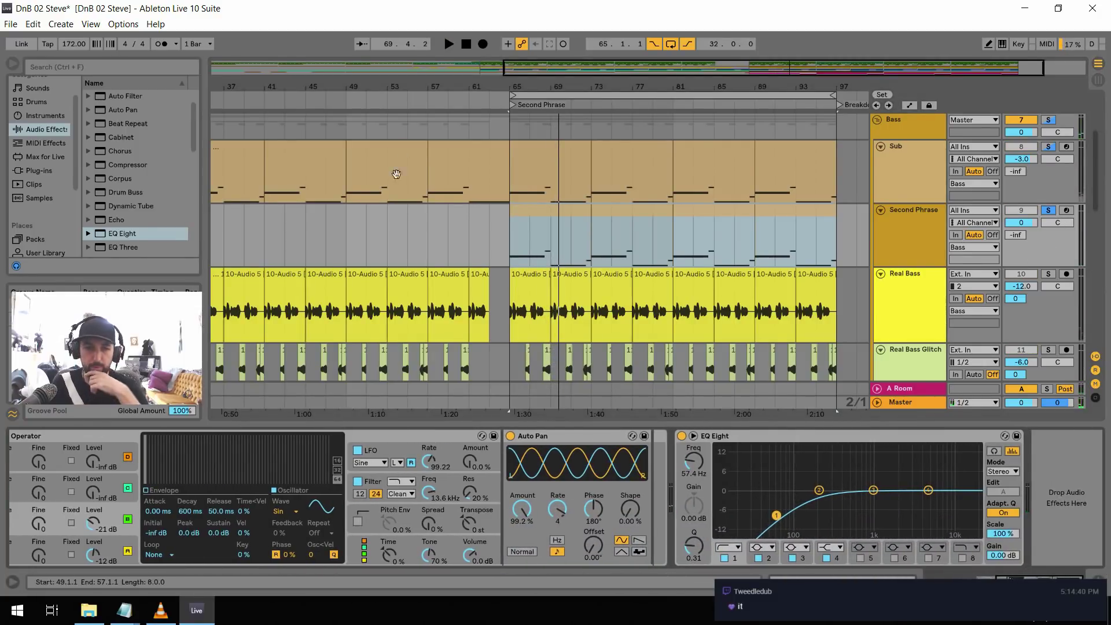
Insert a Chorus between the Instrument Rack and the EQ Eight on Second Phrase, set Dry/Wet to 44 %, and audition it
scroll(126, 193, down, 1)
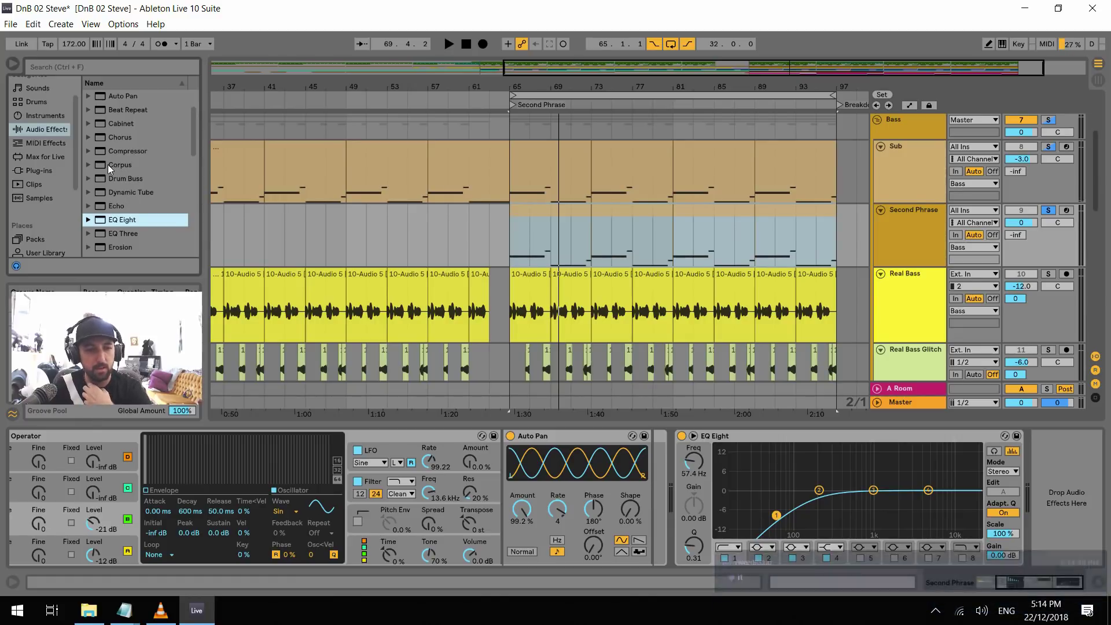
click(108, 164)
drag(120, 139, 185, 155)
drag(732, 399, 680, 466)
drag(869, 541, 800, 524)
key(space)
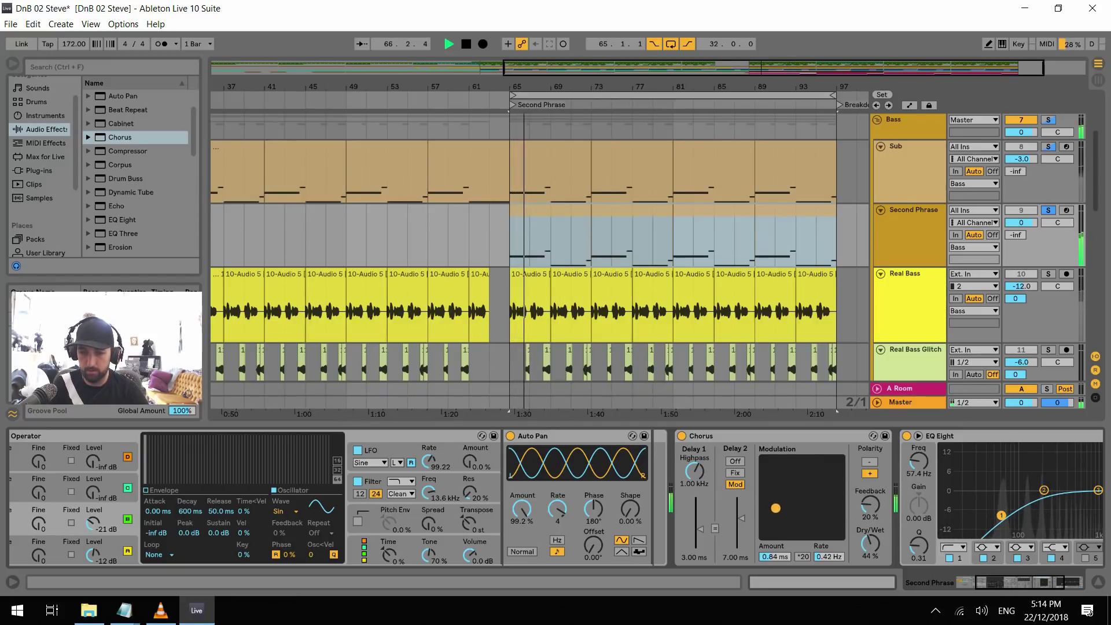
Replace the Chorus on the Second Phrase track with a Phaser placed between Auto Pan and EQ Eight
click(713, 434)
key(space)
key(Delete)
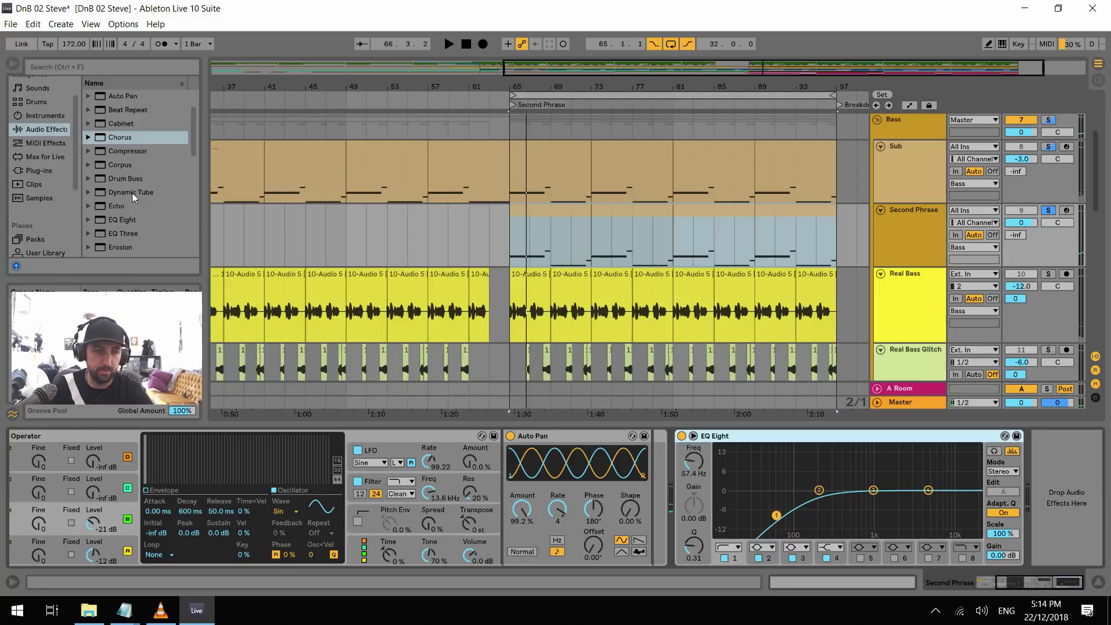
scroll(131, 193, down, 4)
scroll(130, 210, down, 2)
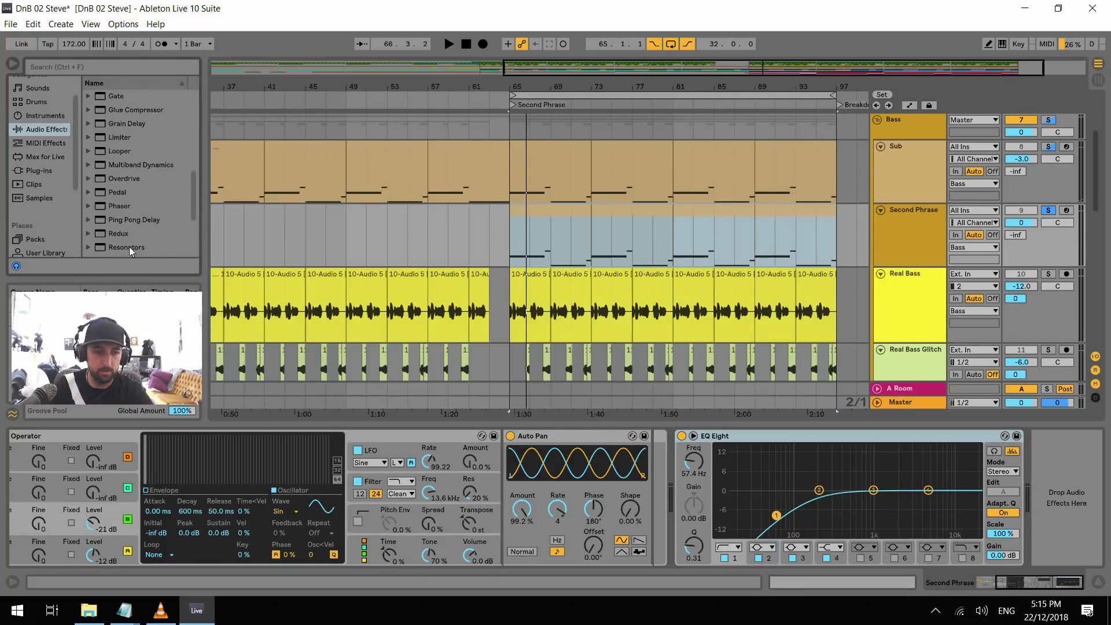
drag(121, 206, 688, 506)
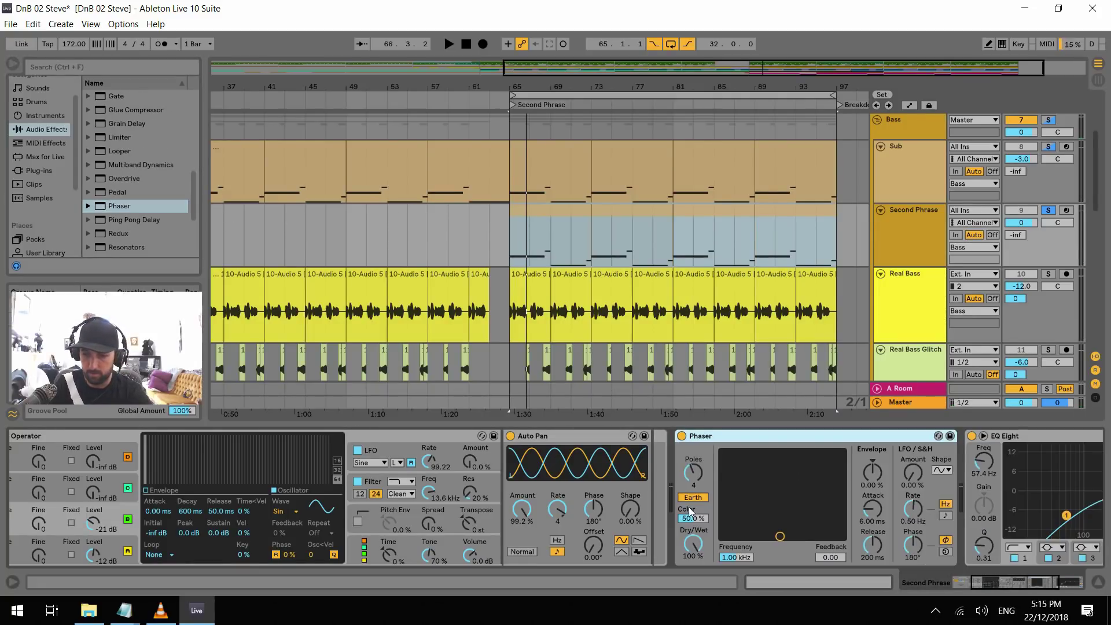
Set the Phaser to about 1.16 kHz with 0.87 feedback, a 49.2% LFO amount and a 0° LFO phase
key(space)
drag(913, 485, 913, 457)
key(space)
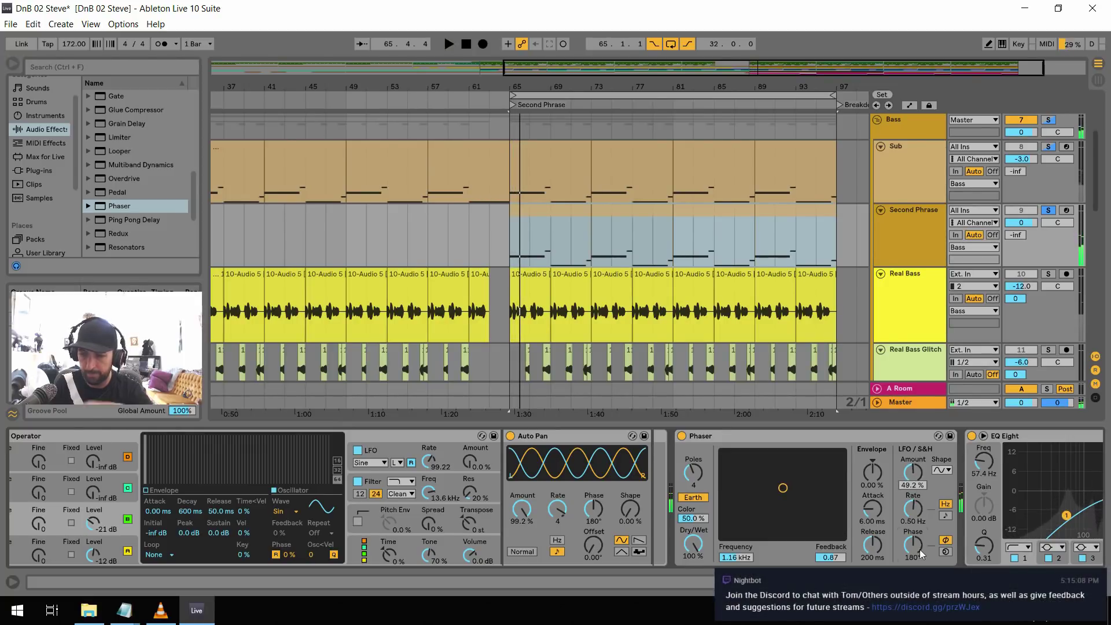
drag(913, 544, 918, 551)
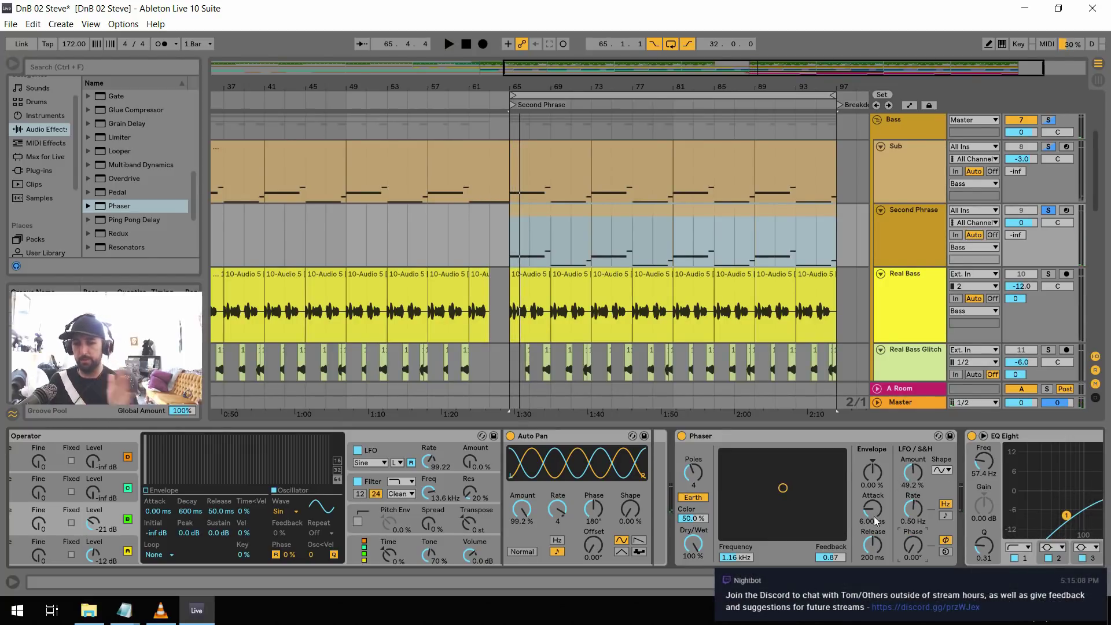
Try the Phaser at about 1.01 kHz with 0.90 feedback while the track plays
key(space)
drag(783, 487, 772, 497)
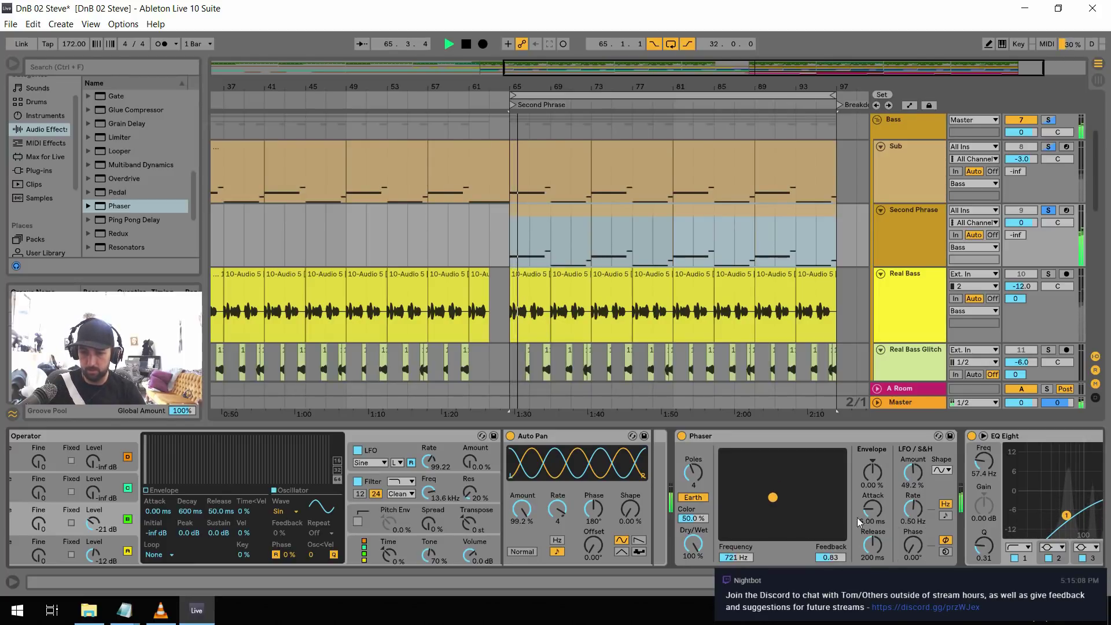
drag(912, 508, 912, 533)
drag(776, 485, 780, 480)
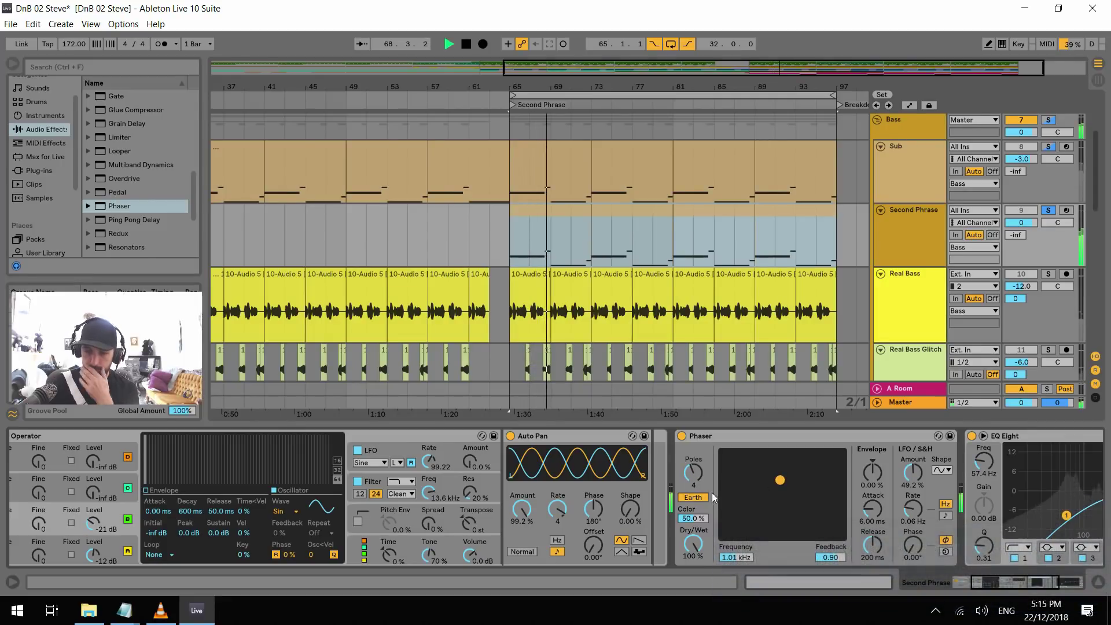
Sync the Phaser's LFO to tempo at rate 8 and set it to about 1.16 kHz with 0.84 feedback
click(945, 516)
key(space)
drag(912, 517, 909, 508)
key(space)
drag(779, 479, 784, 499)
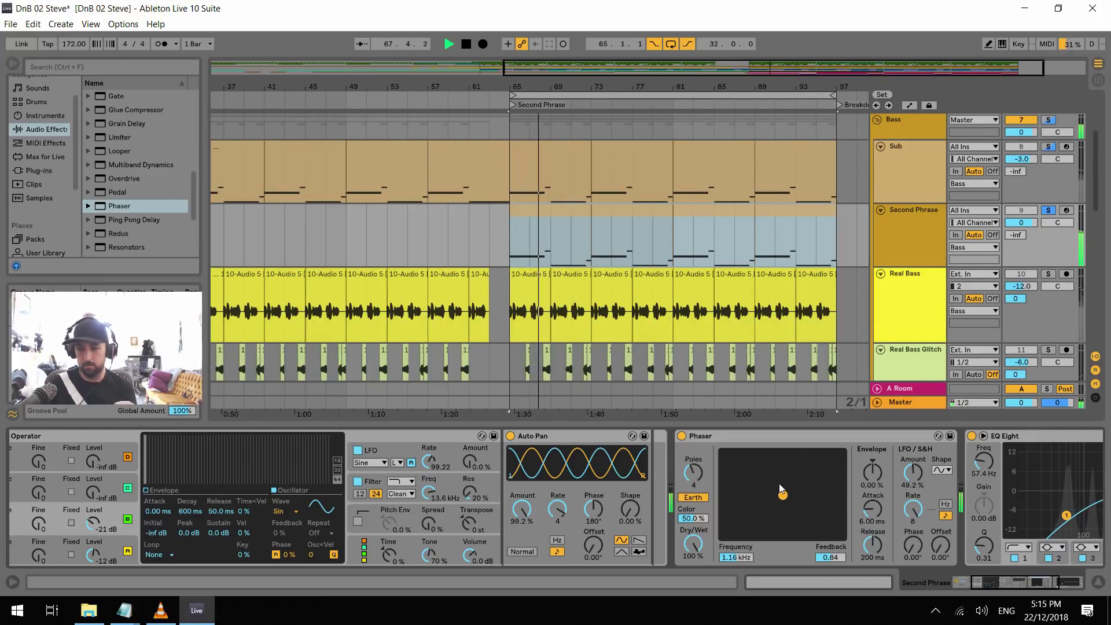
Unsolo the Second Phrase track and the Augmentor chain in the Sub track's Instrument Rack
click(1048, 210)
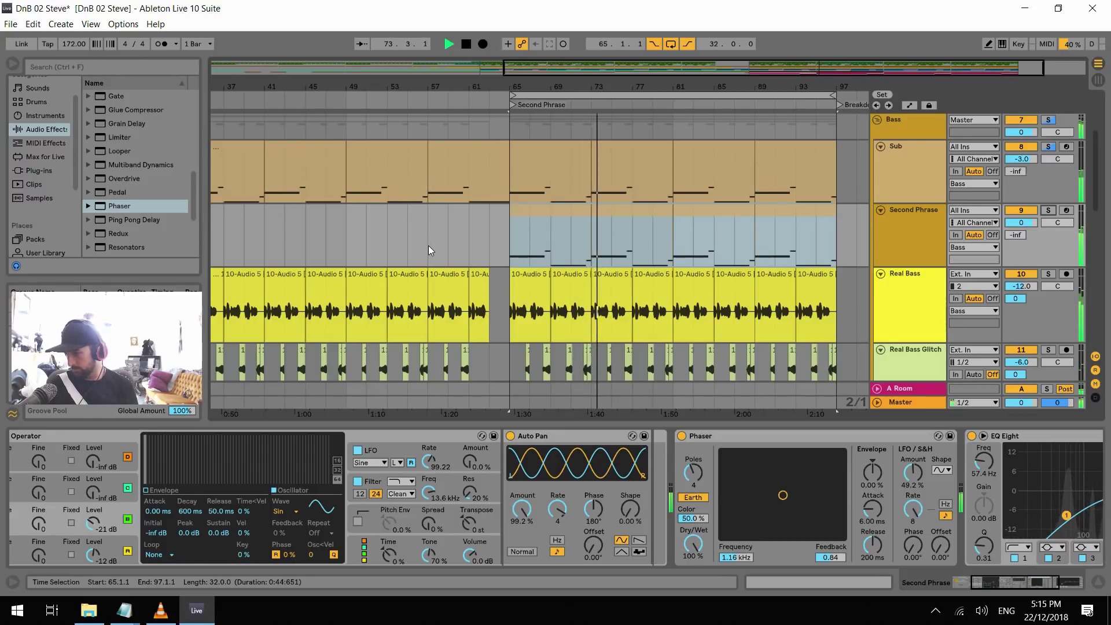
key(space)
click(907, 148)
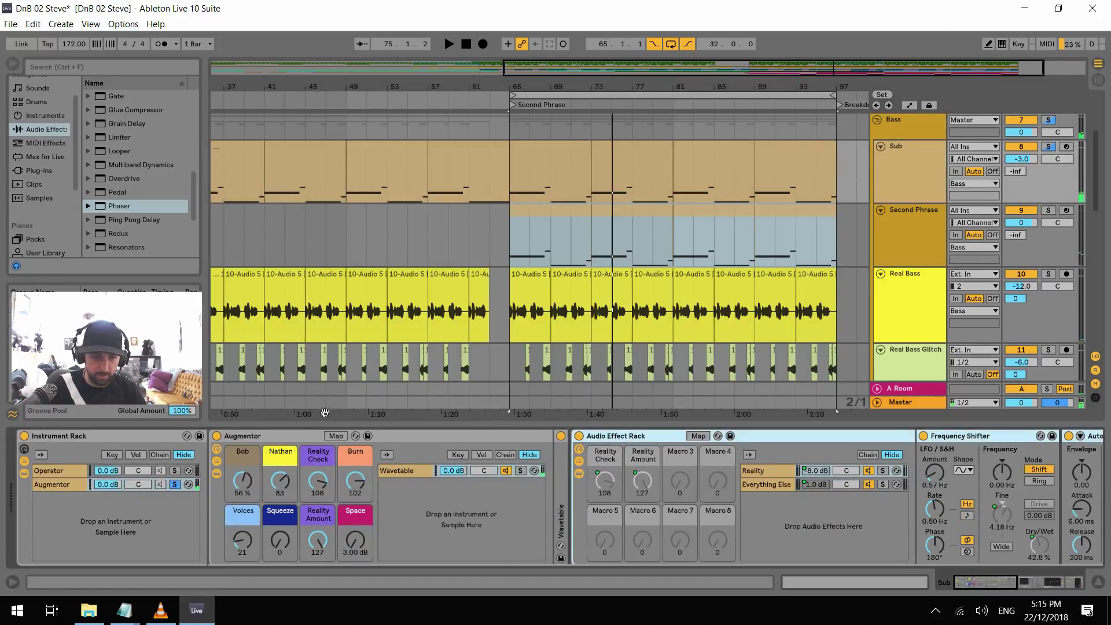
click(171, 486)
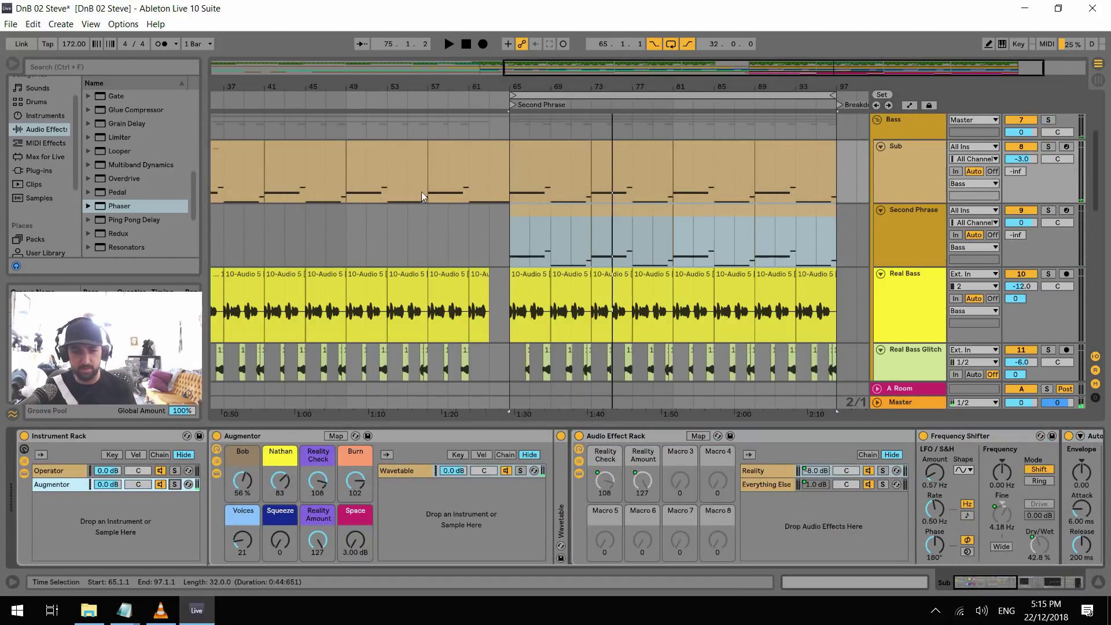
Play the full mix from bar 57 and solo the Second Phrase track to compare the bass sound
click(428, 228)
key(space)
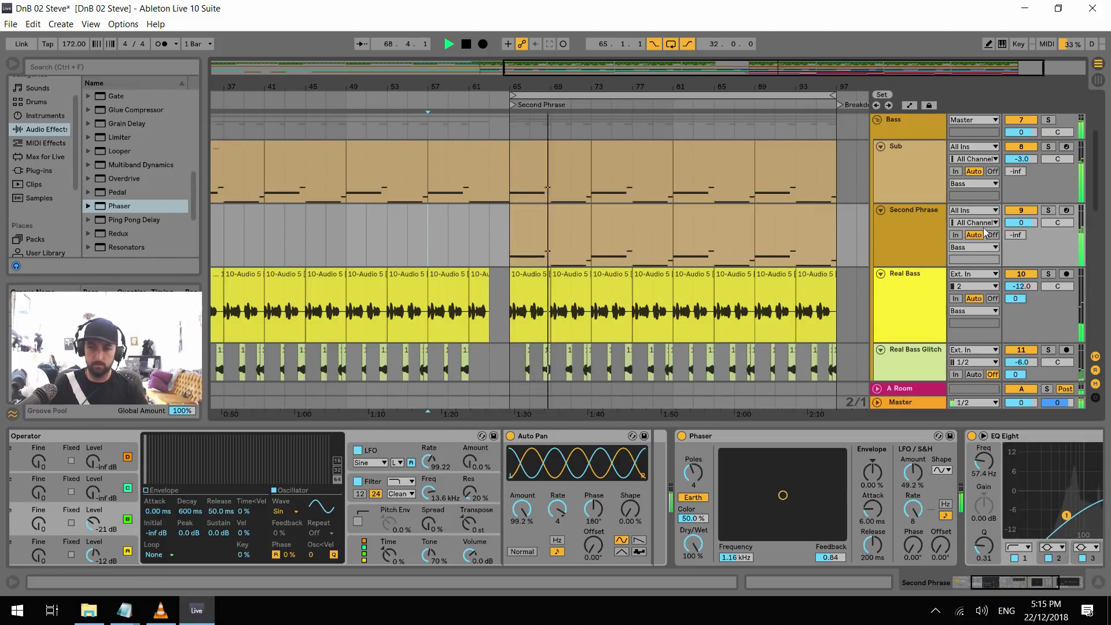
click(1048, 211)
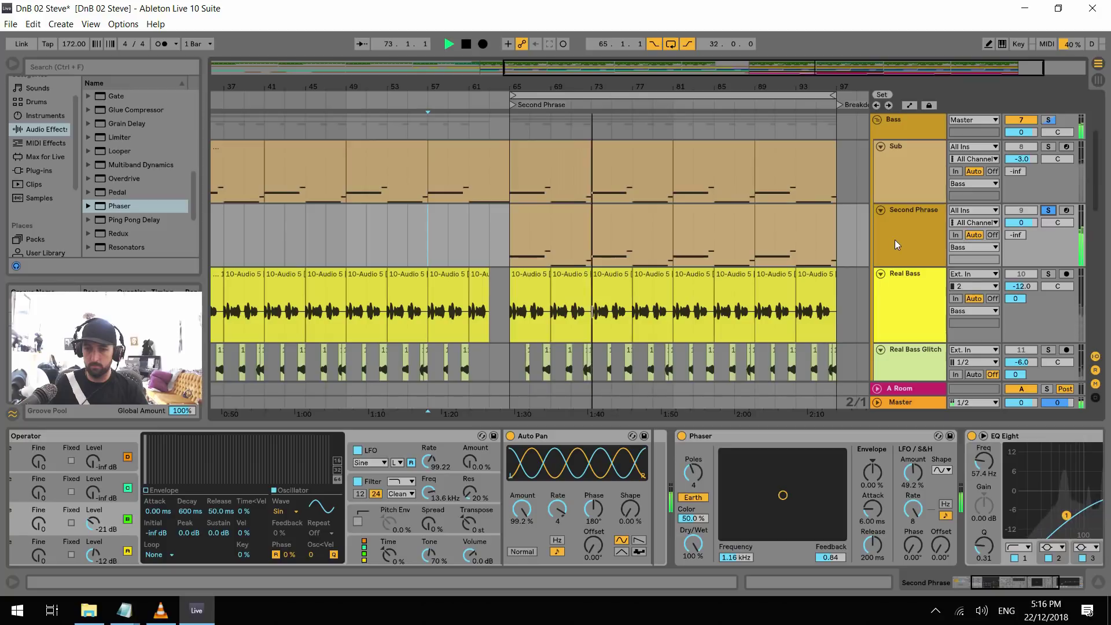
Try a coarse tuning of 2 on Operator's oscillator B in the Second Phrase rack's Odd and Even chains
click(894, 218)
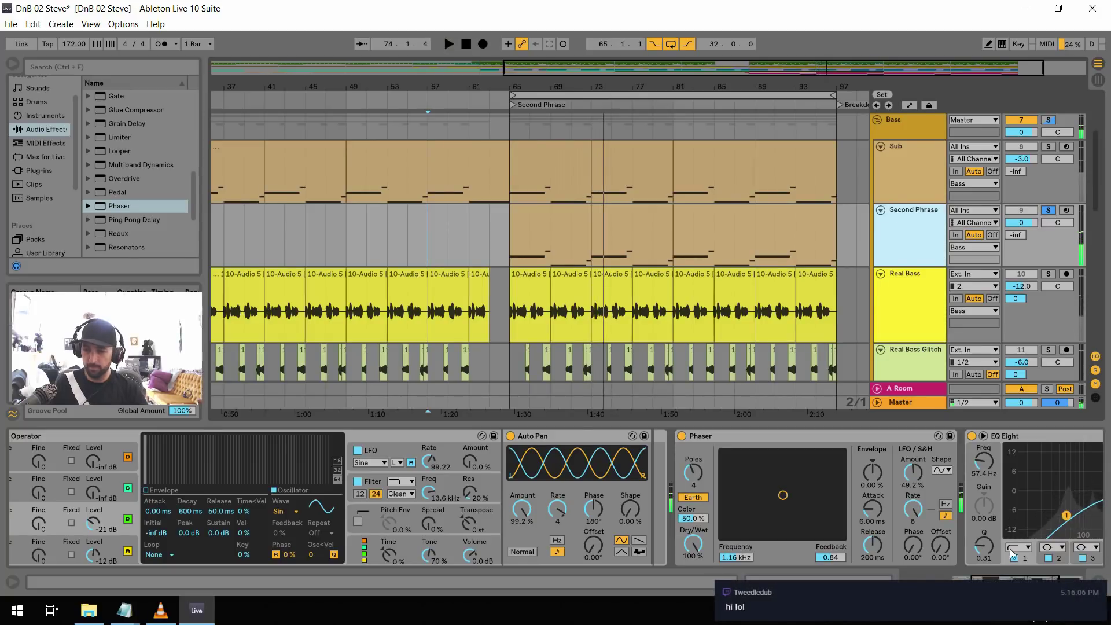
click(388, 467)
click(43, 471)
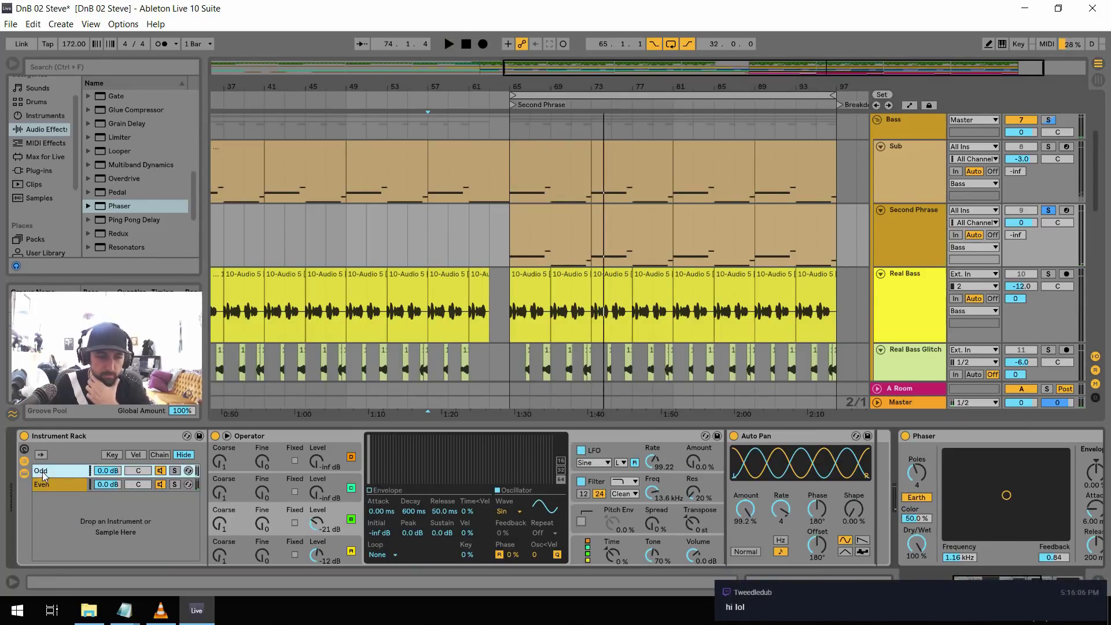
click(228, 530)
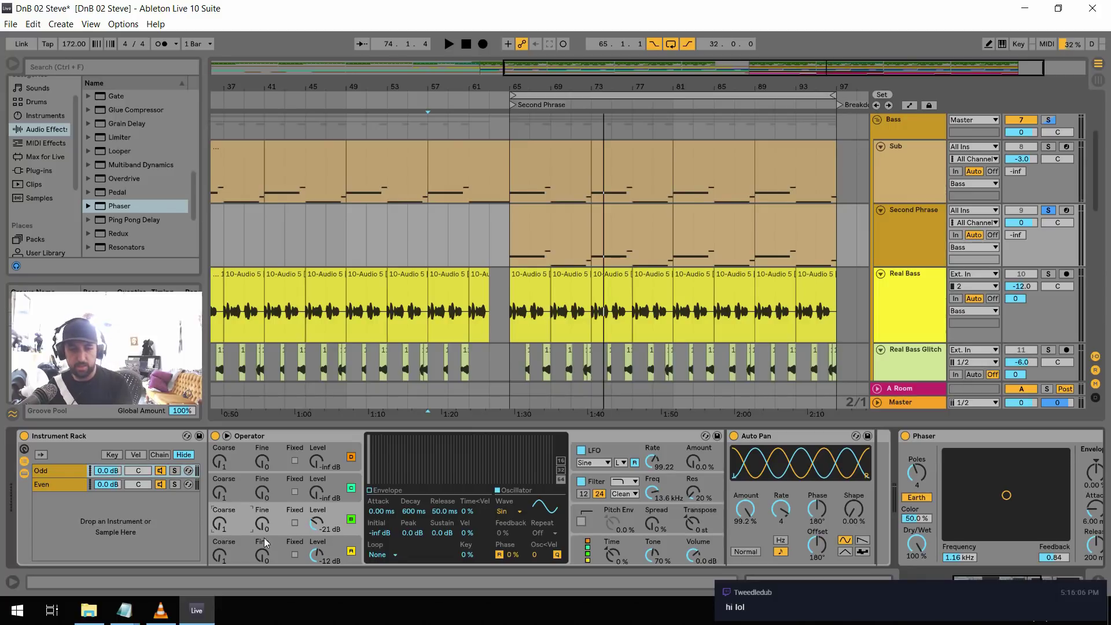
click(43, 486)
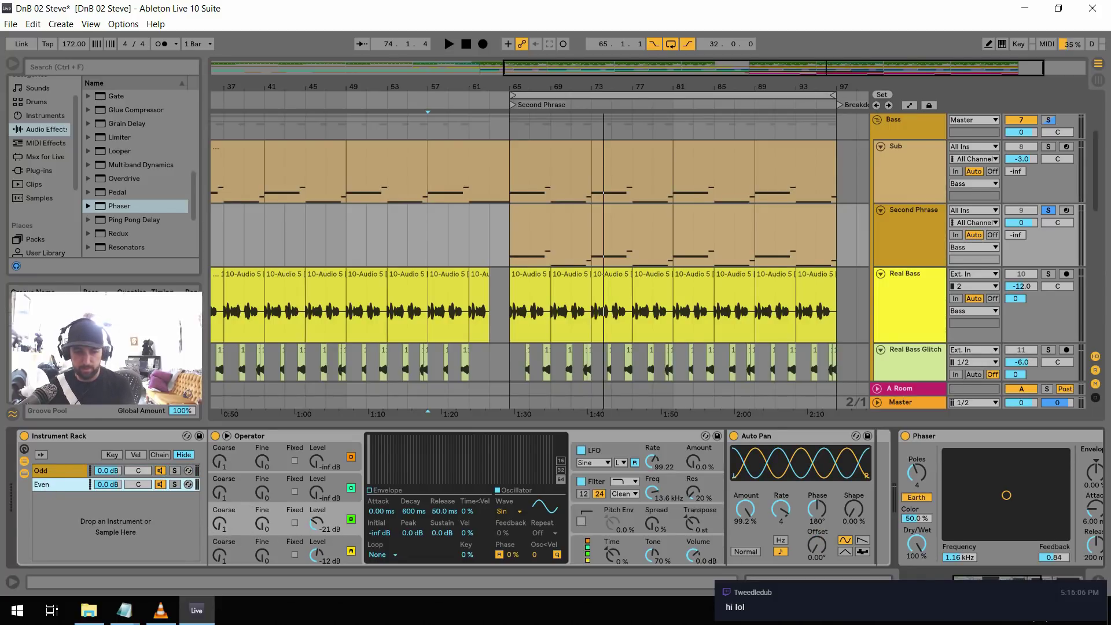
drag(221, 525, 221, 516)
key(space)
key(space)
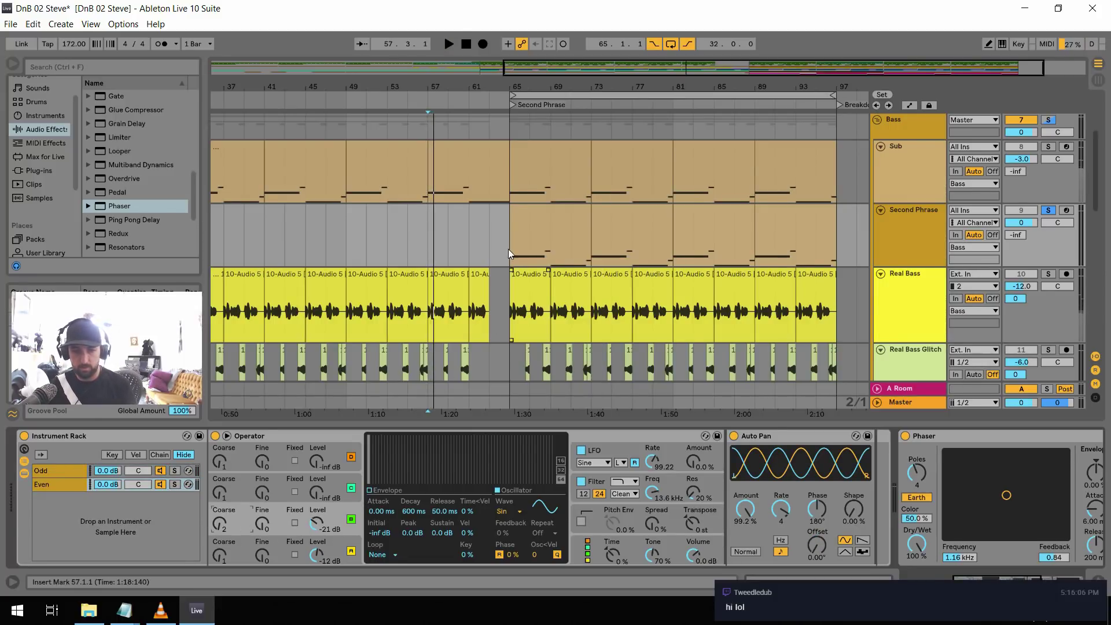
Set oscillator B's coarse tuning to 0.5 in the Odd and Even chains, auditioning from bar 65
click(508, 252)
key(space)
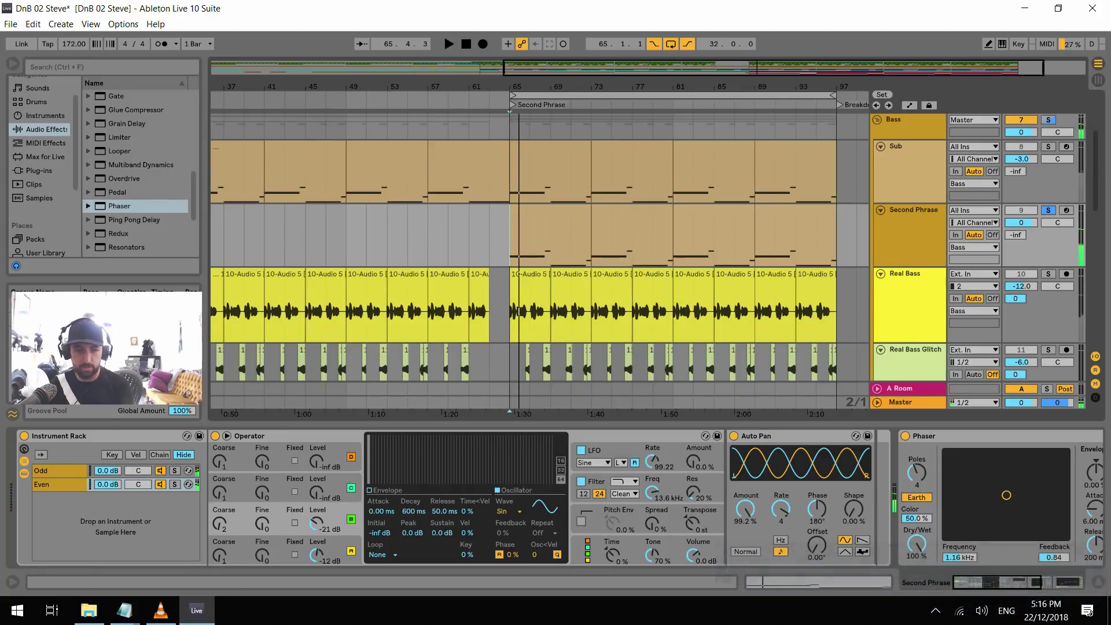
drag(221, 528, 221, 532)
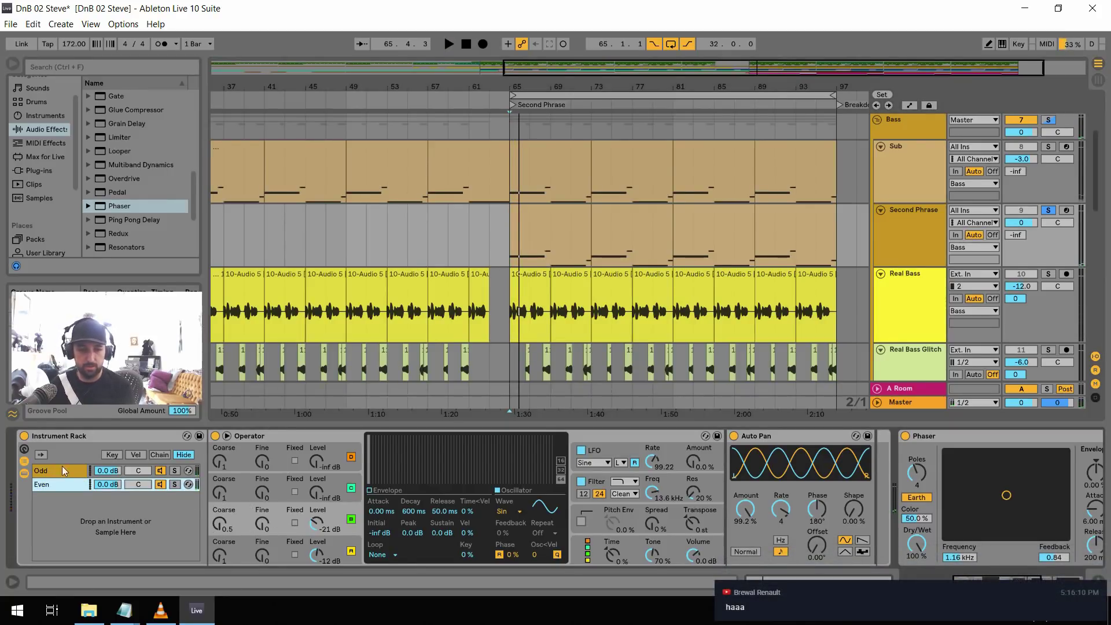
click(220, 524)
key(space)
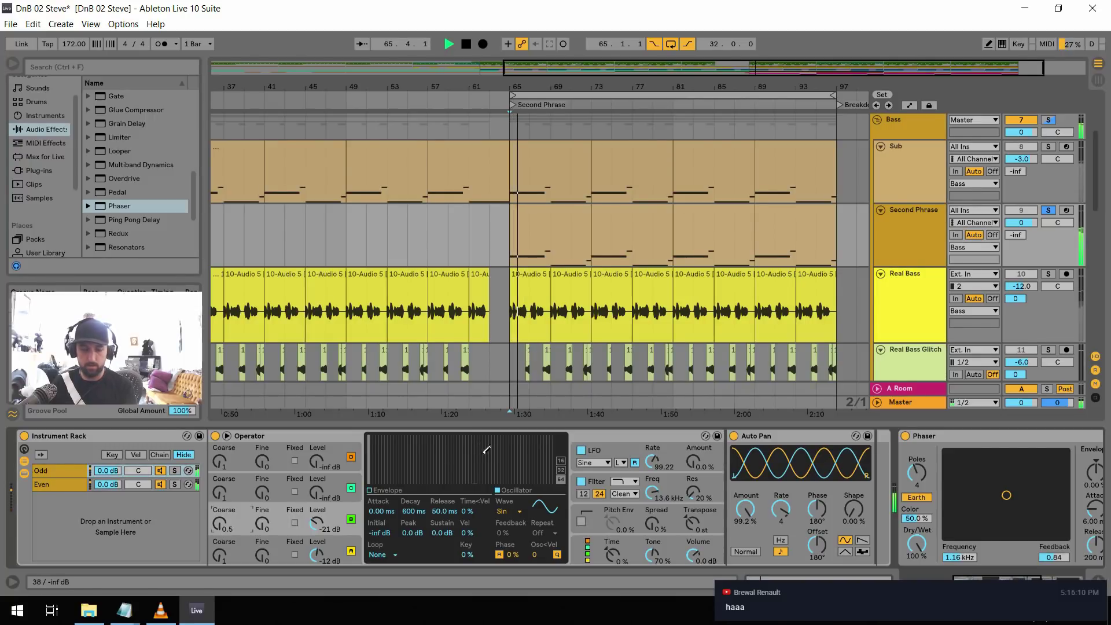
Raise Operator's filter frequency to 18.5 kHz and boost EQ Eight's upper bands, with band 3 at 1.70 kHz and 5.83 dB
drag(672, 497, 672, 488)
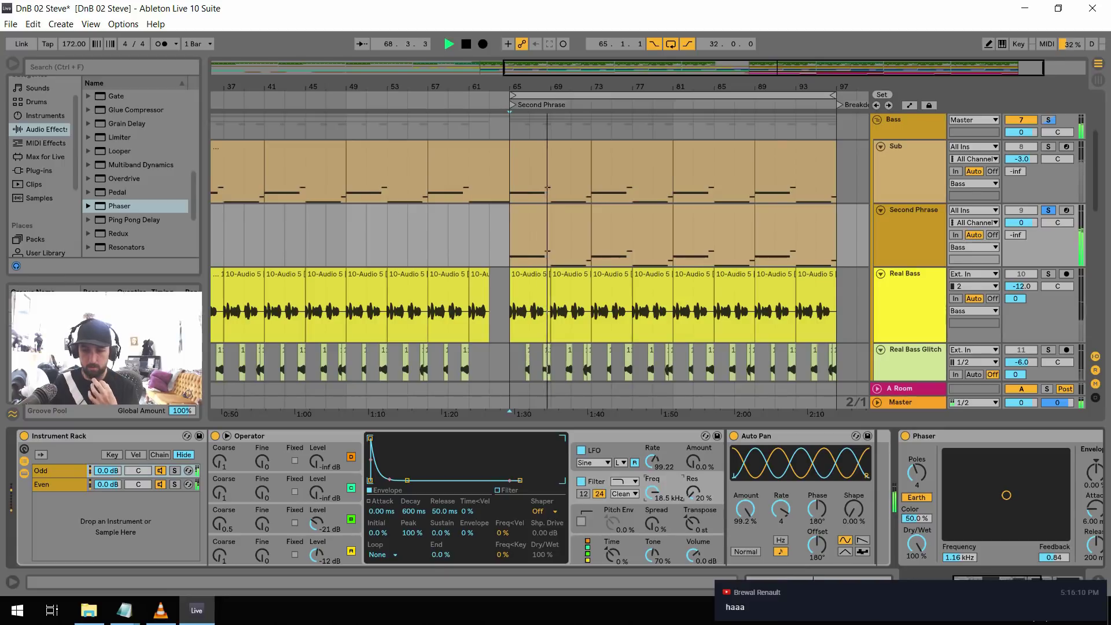
scroll(851, 495, right, 10)
drag(866, 482, 861, 469)
drag(928, 490, 891, 473)
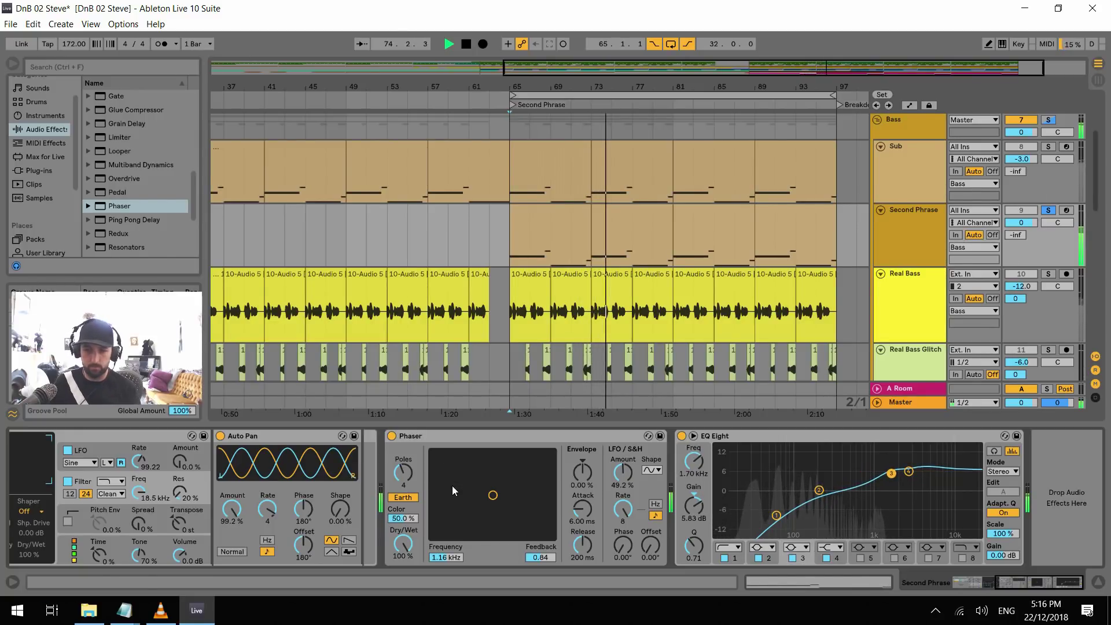
Lower the Phaser's feedback to 0.58 and audition the unsoloed Second Phrase track in the full mix from bar 65
drag(541, 557, 545, 559)
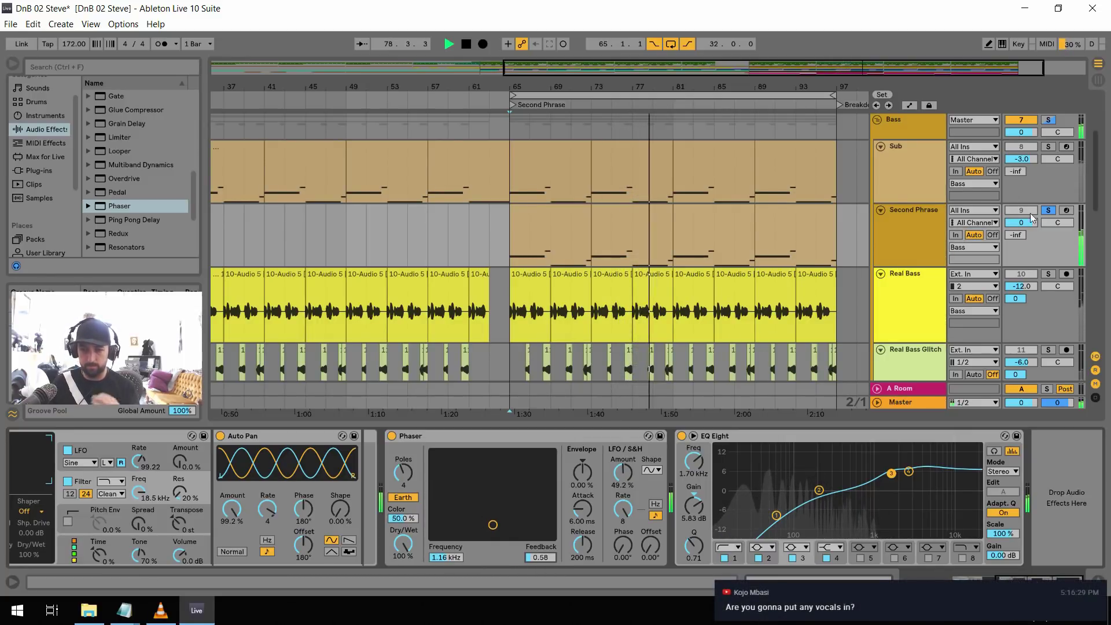
click(1048, 210)
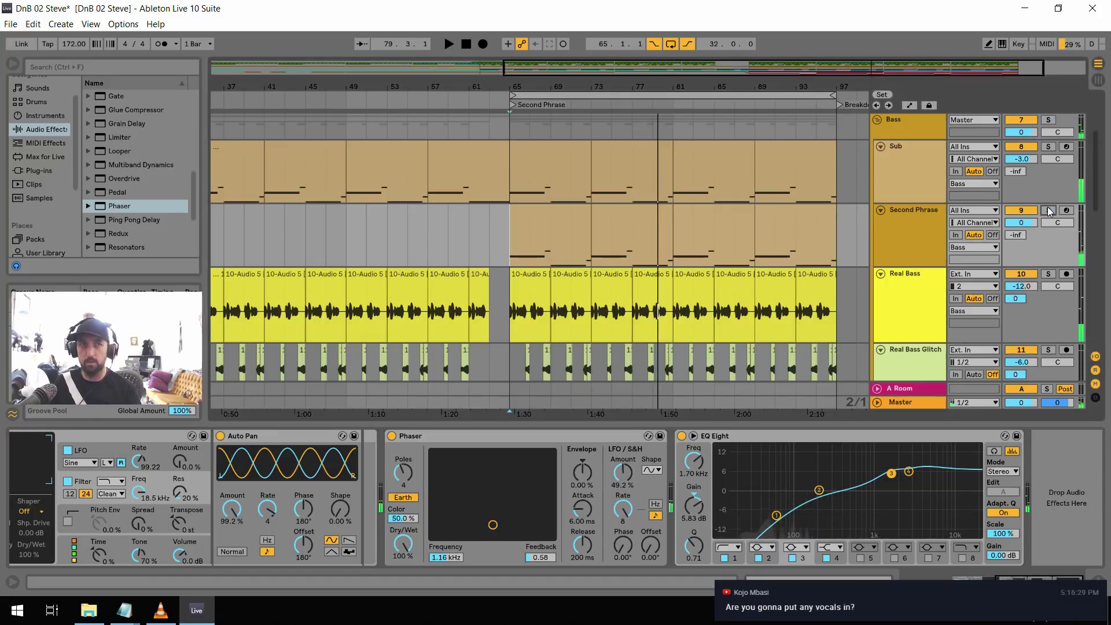
key(space)
key(space)
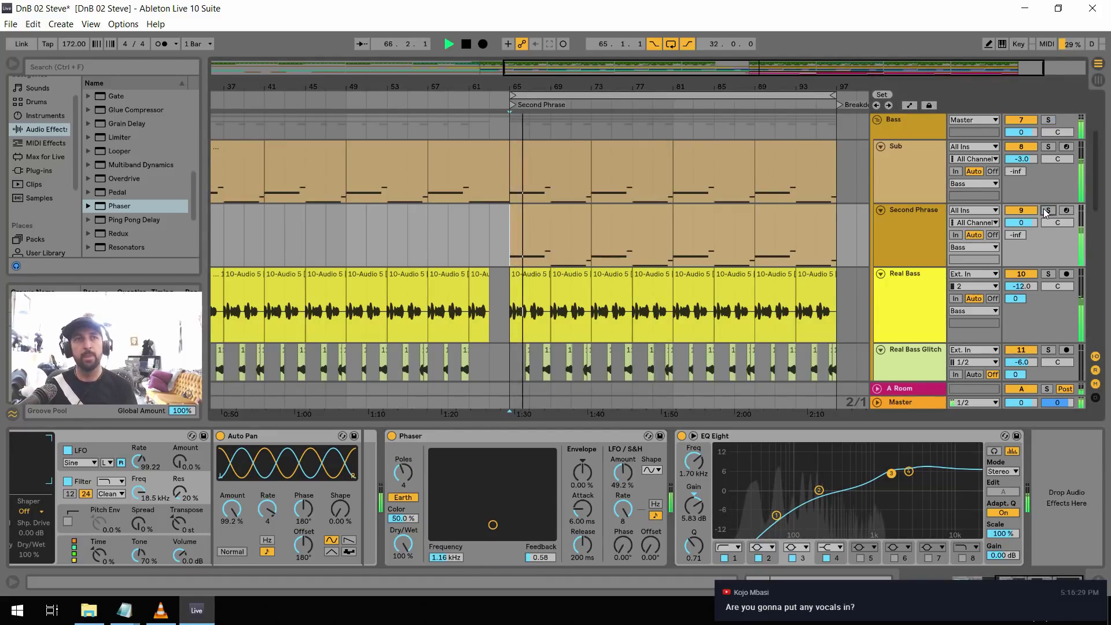
key(space)
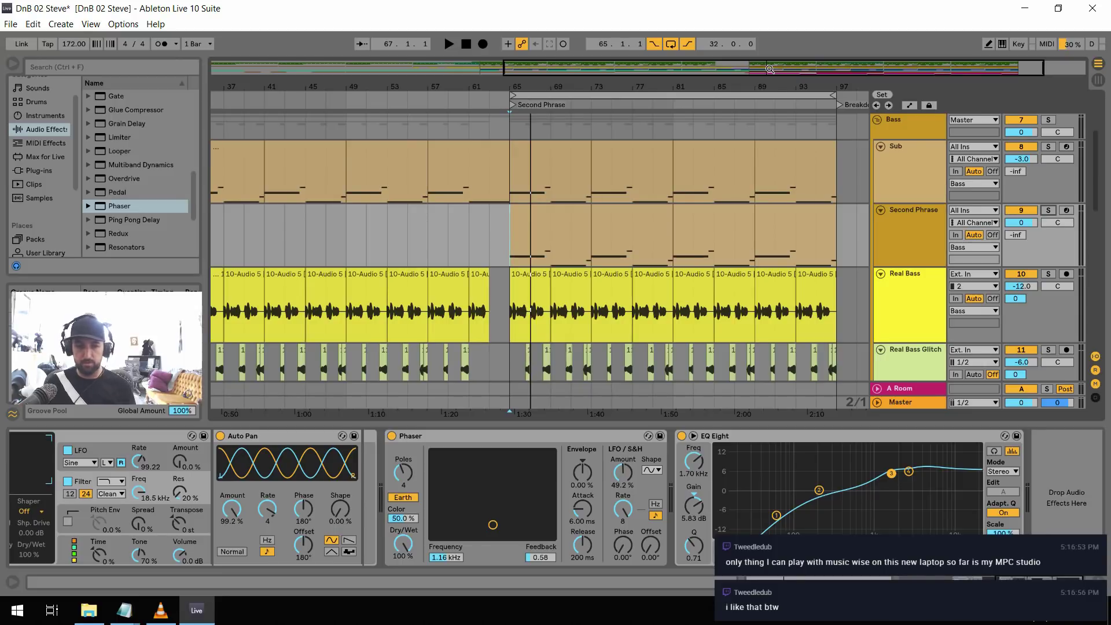
drag(766, 69, 767, 69)
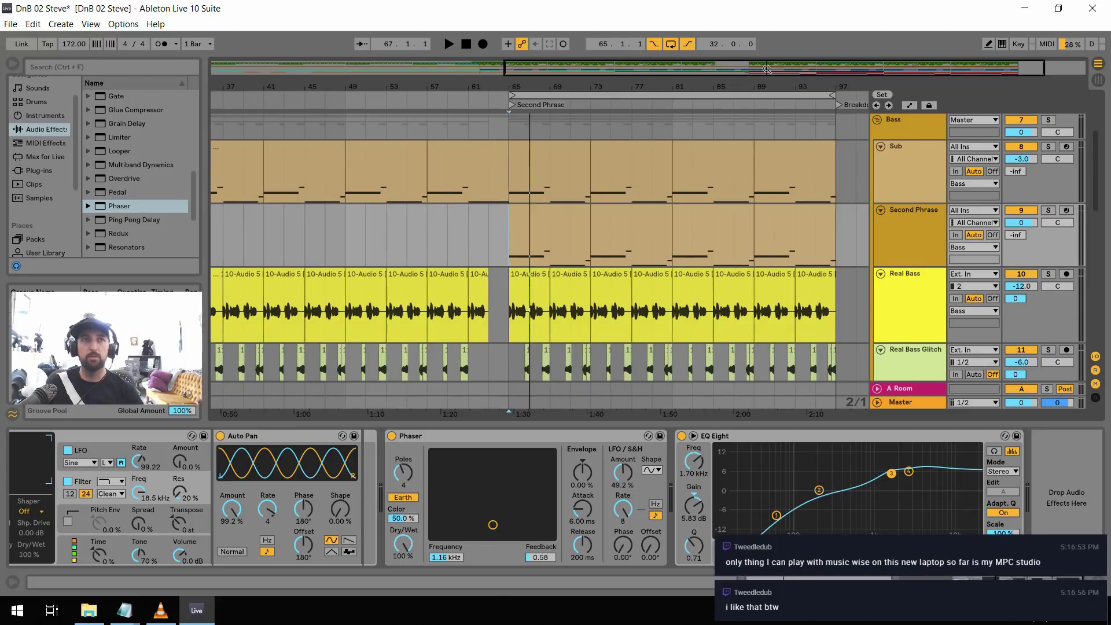
key(space)
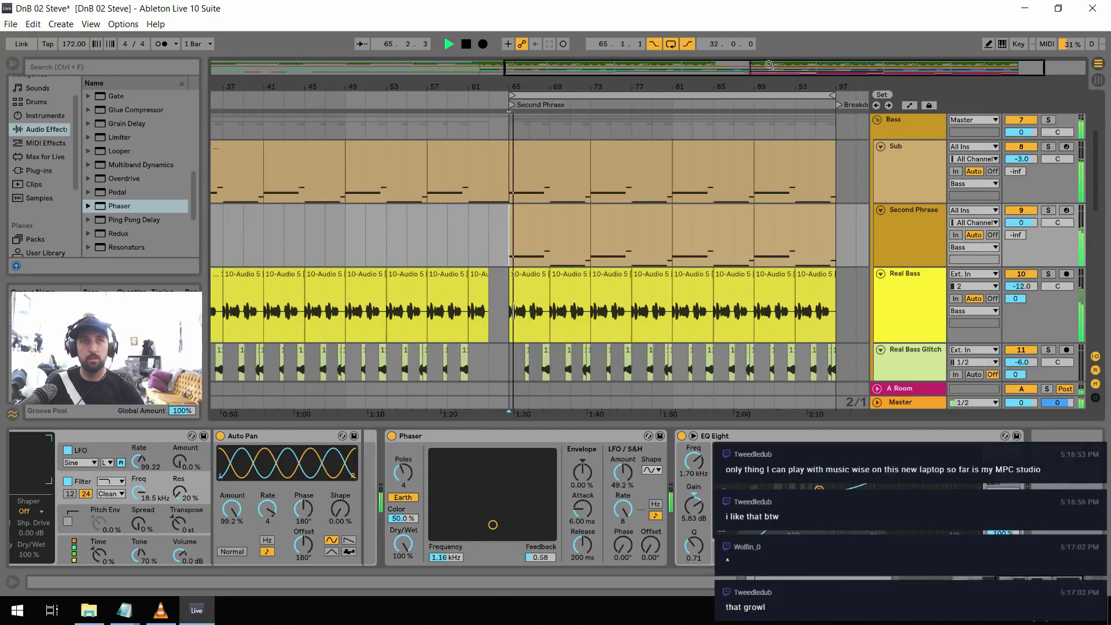
key(space)
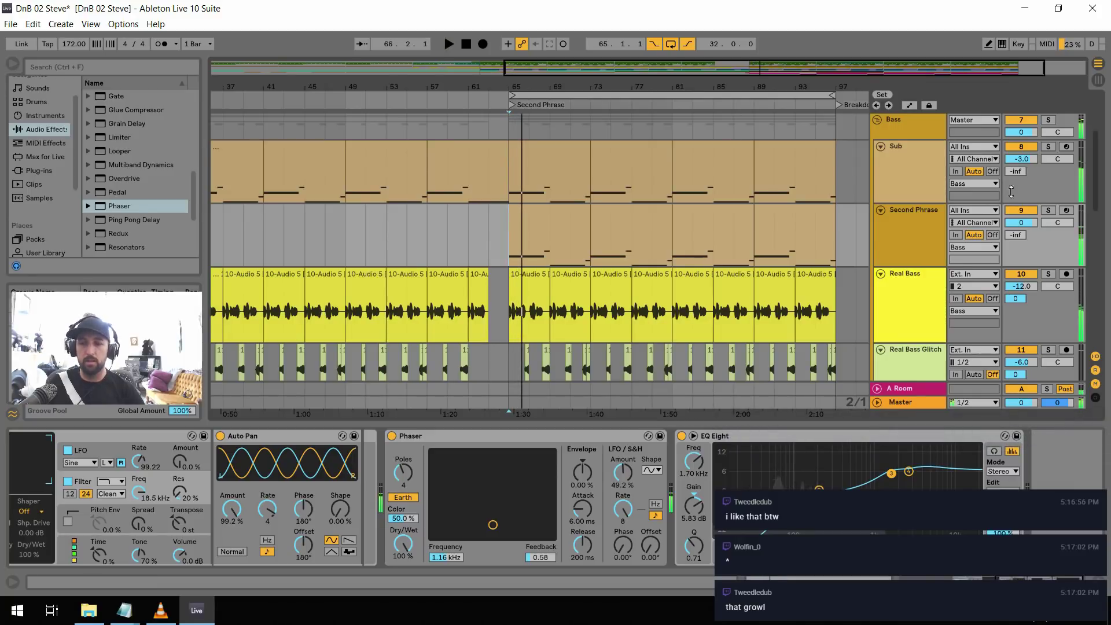
Solo the Second Phrase track and audition it from bar 65
click(1048, 208)
scroll(556, 498, left, 5)
key(space)
scroll(555, 497, right, 2)
scroll(555, 498, right, 2)
key(space)
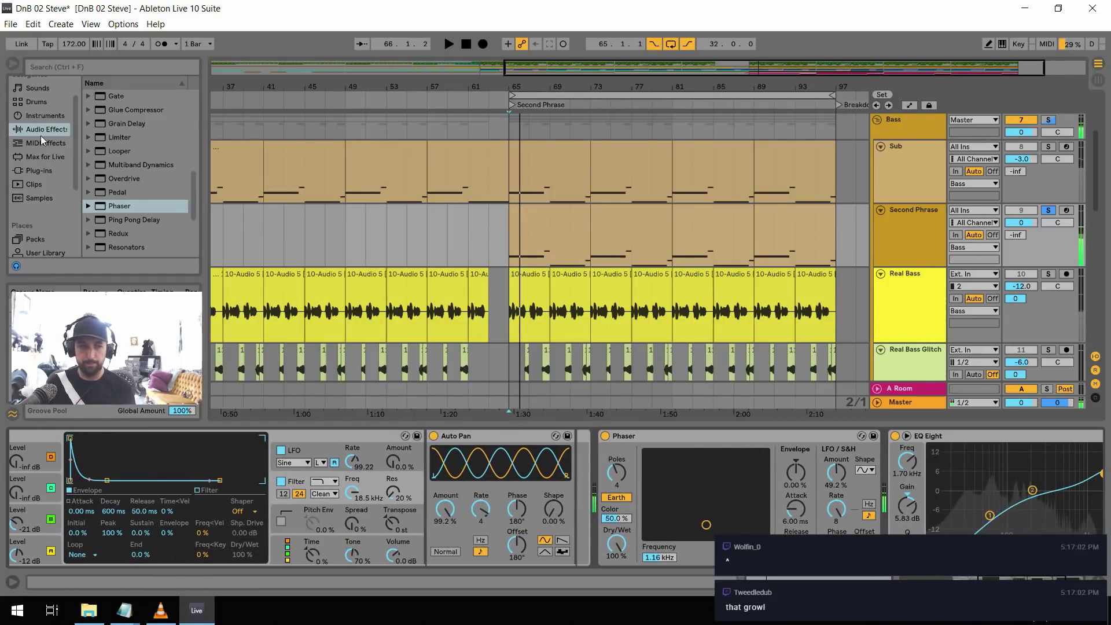
Insert an Auto Filter between the Phaser and EQ Eight on the Second Phrase track and sync its LFO to tempo
scroll(134, 186, up, 3)
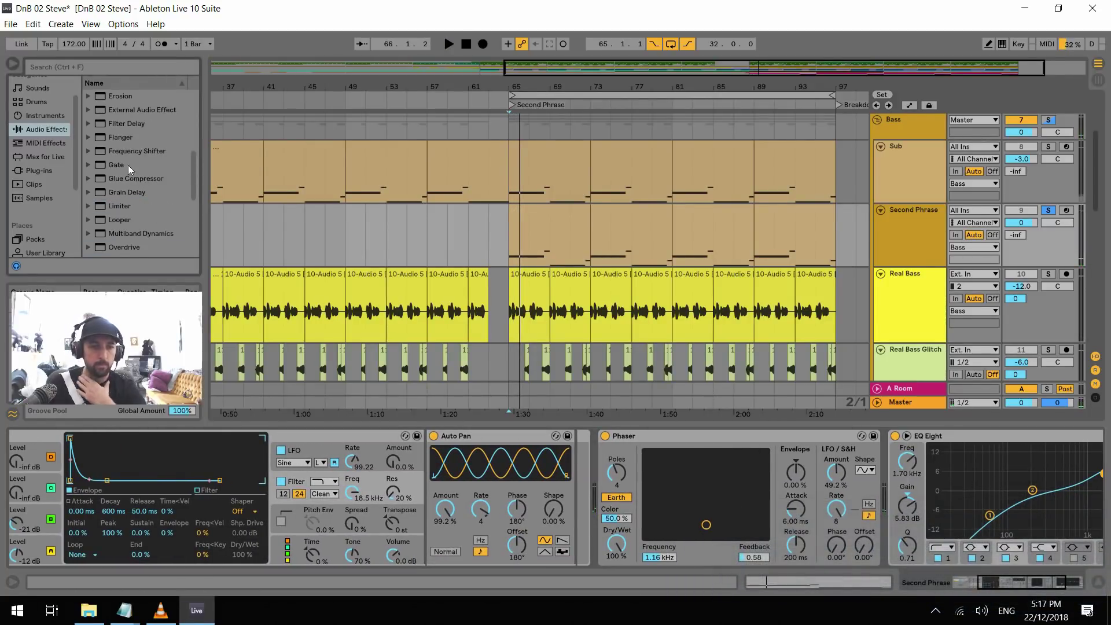
scroll(140, 161, up, 3)
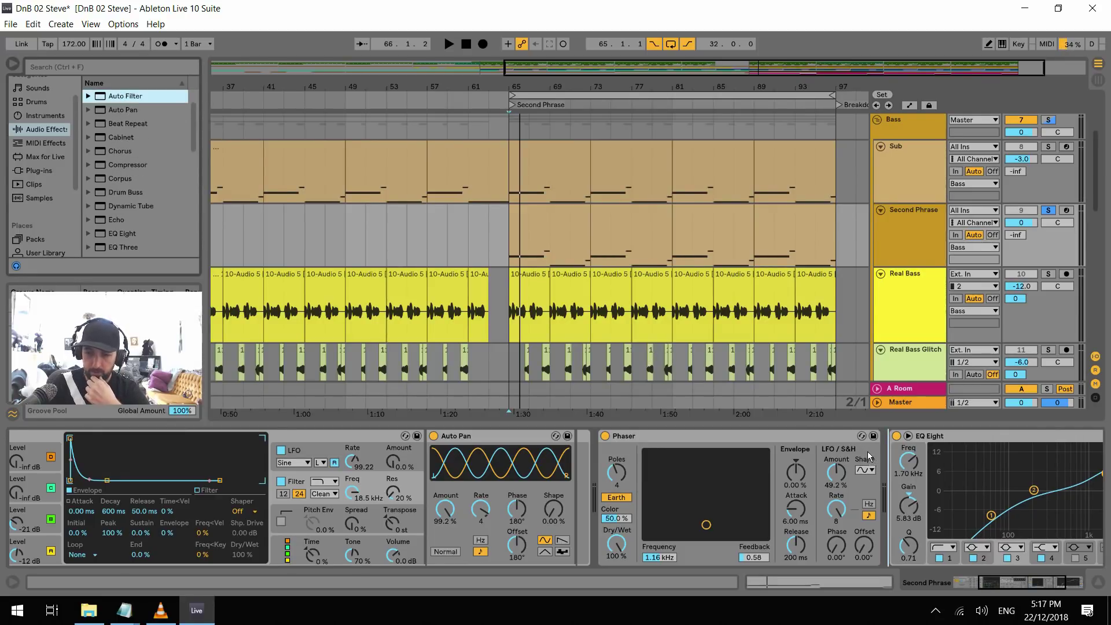
key(Return)
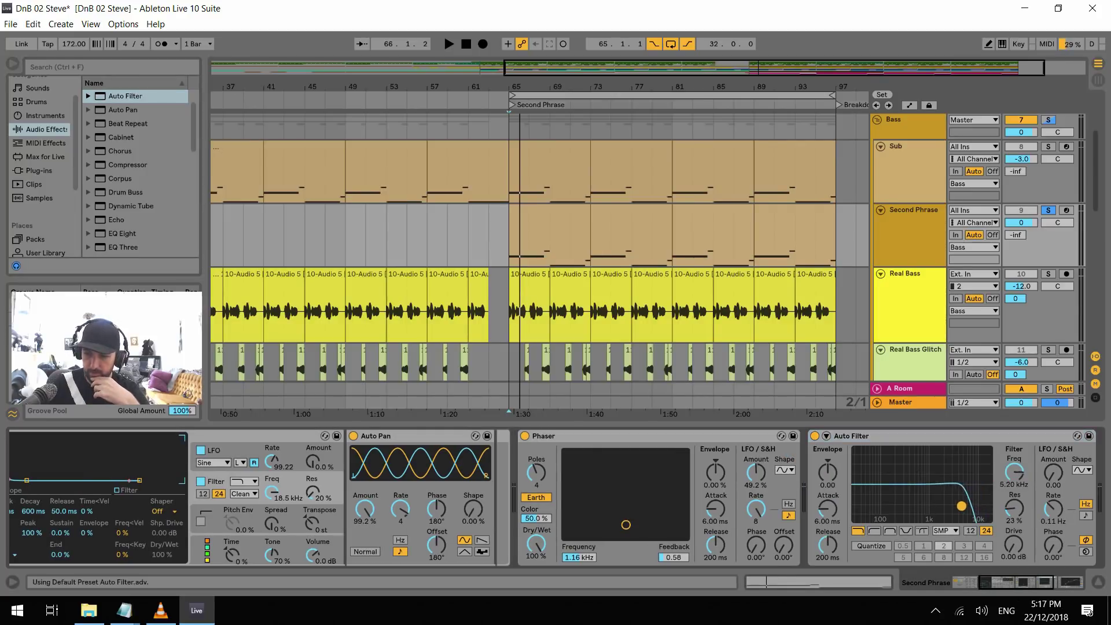
click(1086, 516)
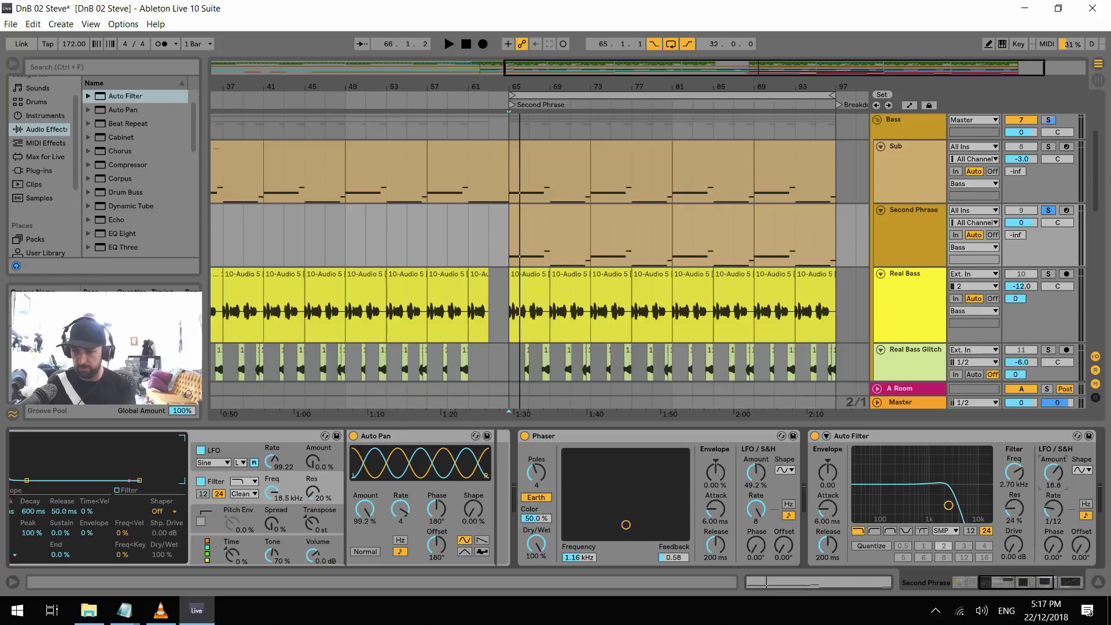
Lower the Auto Filter's cutoff to 657 Hz during playback and set its LFO amount to 14.5 and rate to 1/6
key(space)
drag(947, 504, 920, 503)
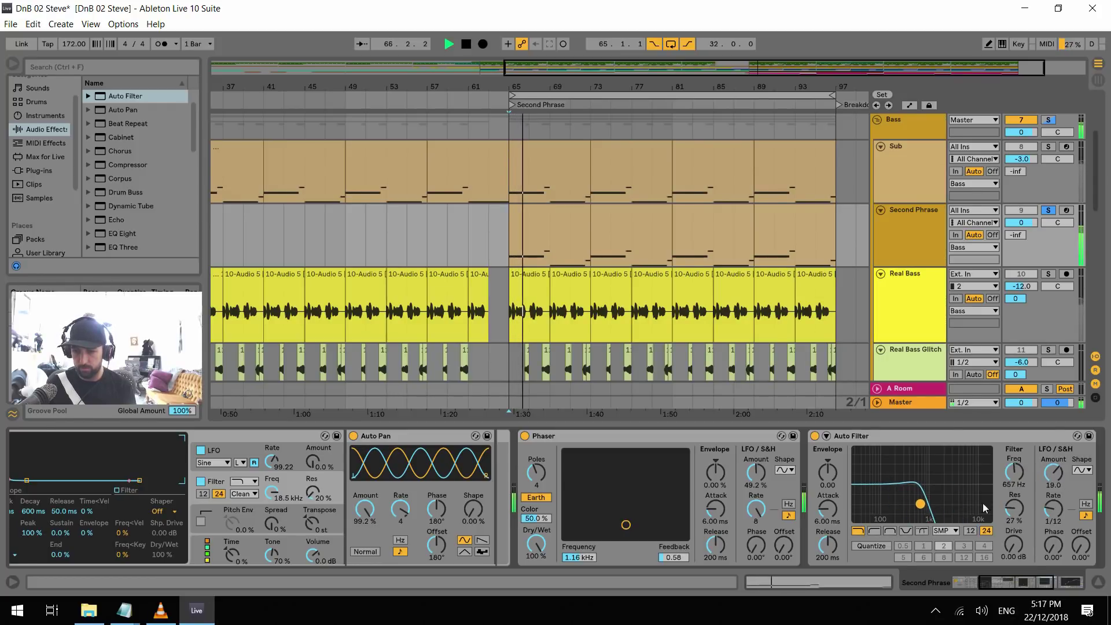
key(space)
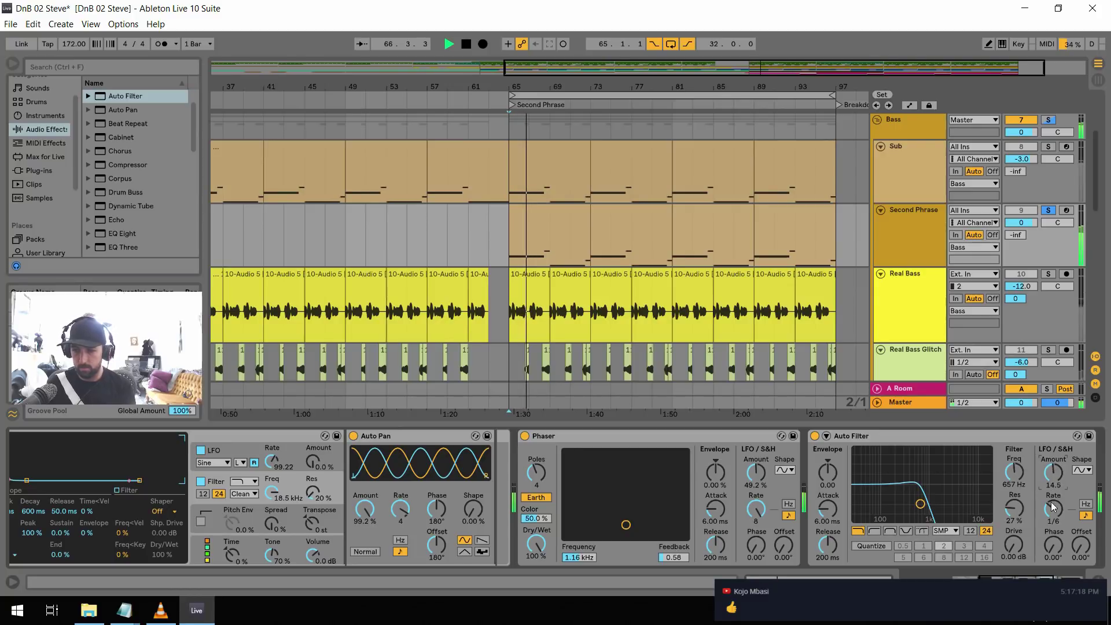
Unsolo the Second Phrase track, audition it in the full mix, and delete its Auto Filter
click(1047, 212)
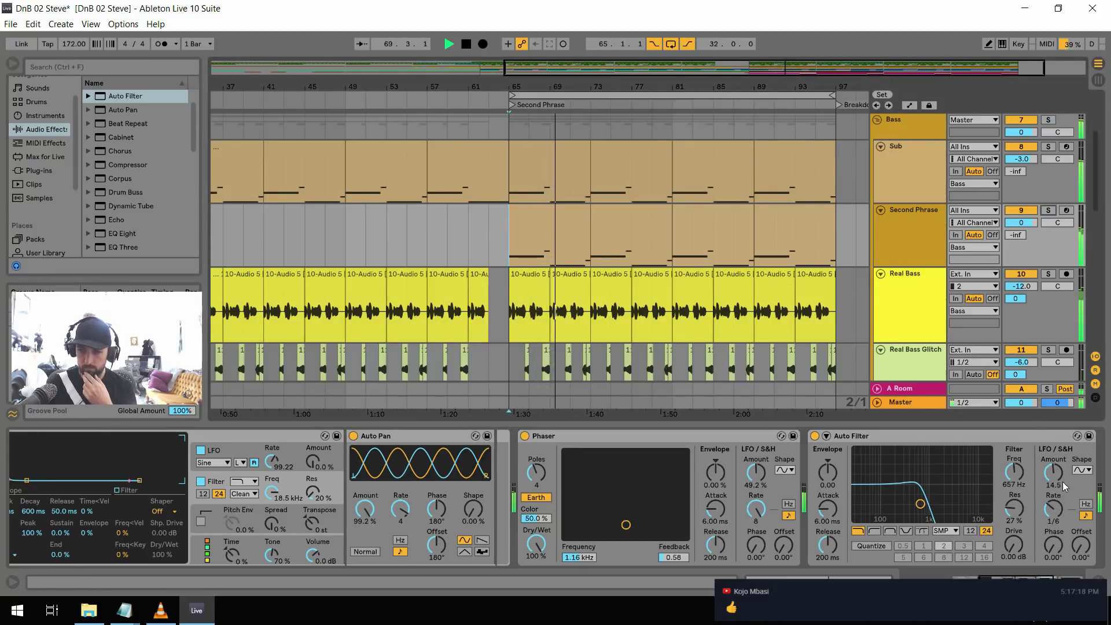
mouse_move(1061, 480)
mouse_down()
mouse_move(1062, 469)
mouse_move(1061, 489)
mouse_up()
click(867, 433)
key(Delete)
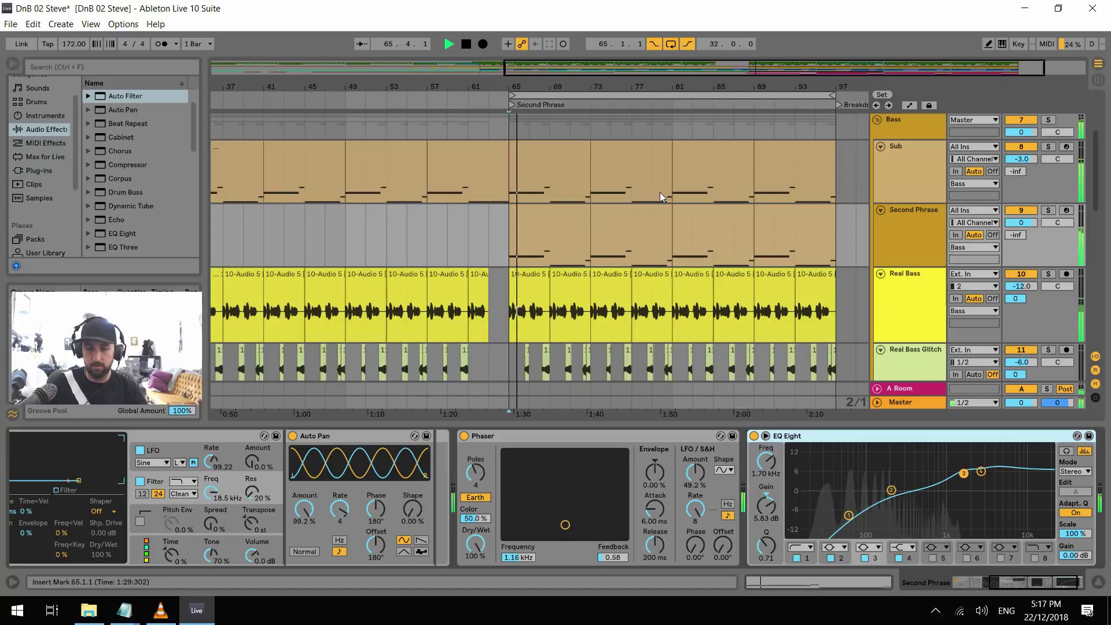
Play the full arrangement from bar 57 to hear the transition into the Second Phrase section
click(432, 248)
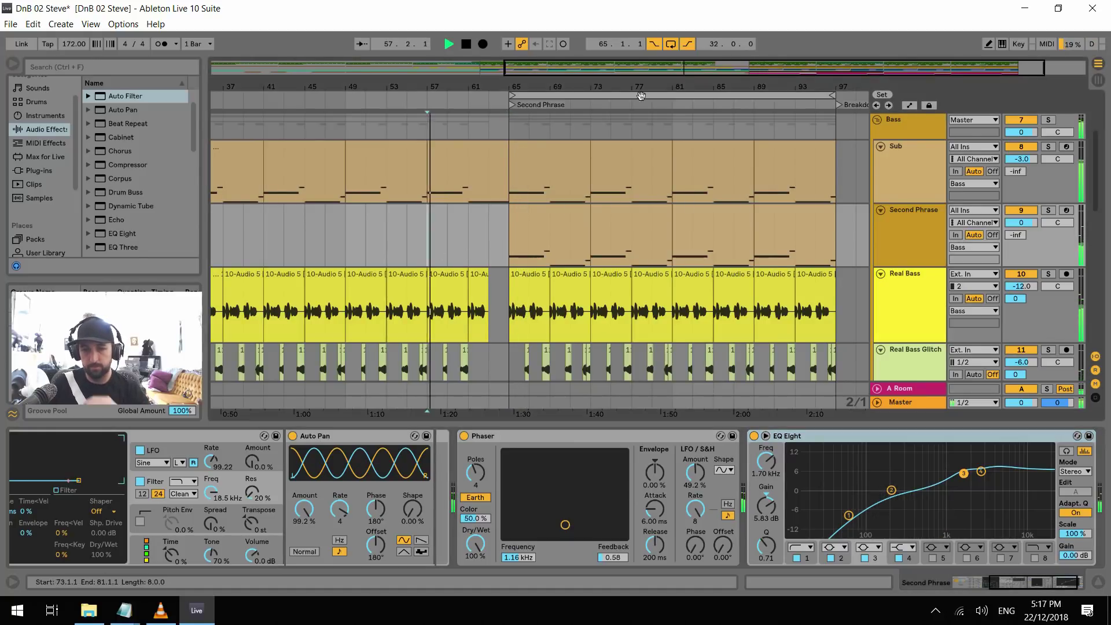
scroll(297, 232, up, 1)
drag(587, 68, 628, 72)
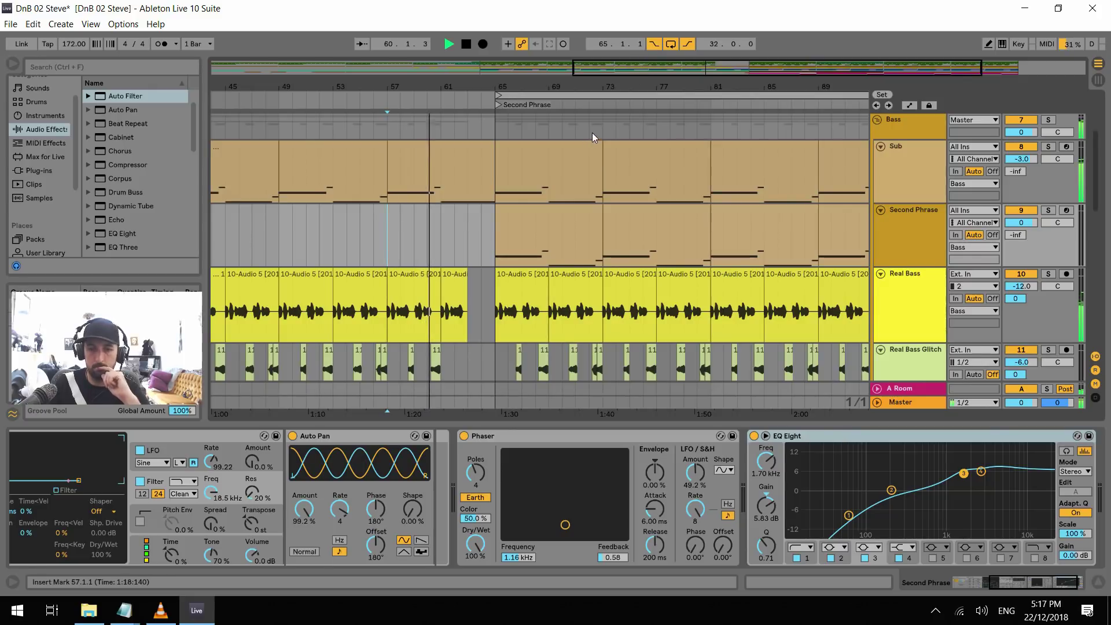
mouse_move(599, 68)
mouse_down()
mouse_move(600, 82)
mouse_move(615, 82)
mouse_up()
scroll(550, 224, down, 3)
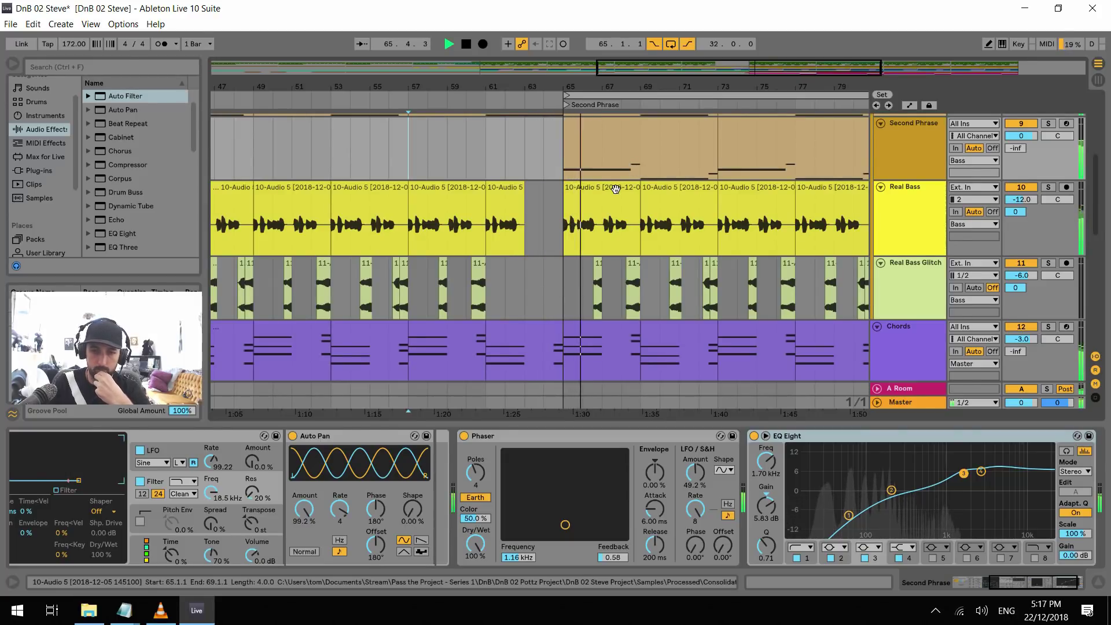
Bring up the Kick & Snare MIDI track's Drum Rack to check its snare pads
scroll(935, 169, up, 5)
click(915, 147)
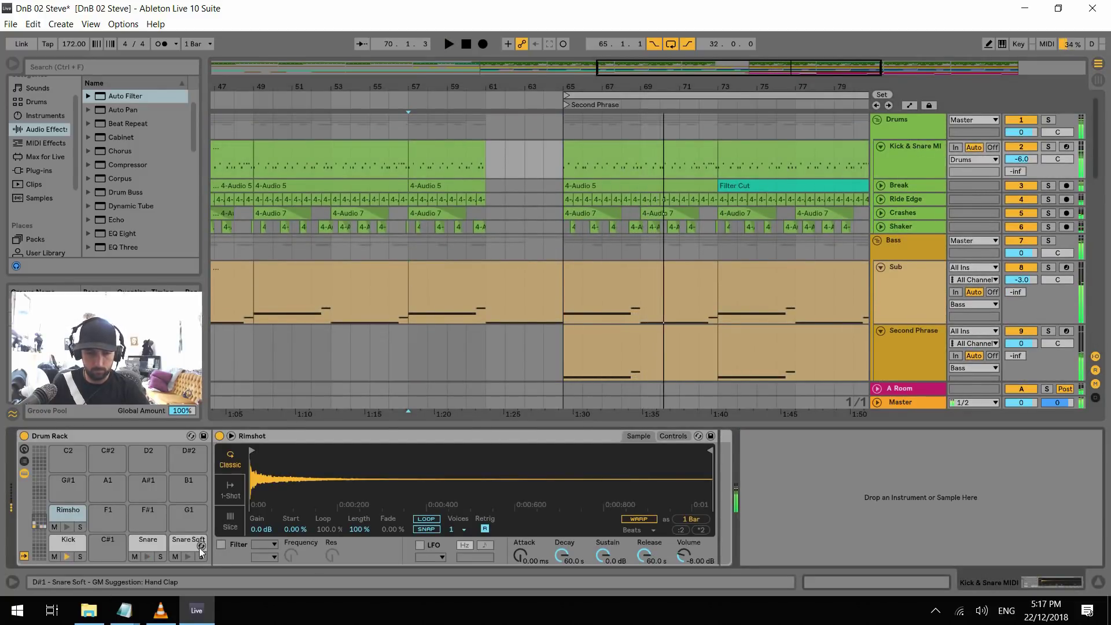
key(space)
key(space)
Create a two-bar MIDI clip at bar 63 on the Kick & Snare MIDI track, starting with a Snare Soft note
drag(544, 171, 557, 172)
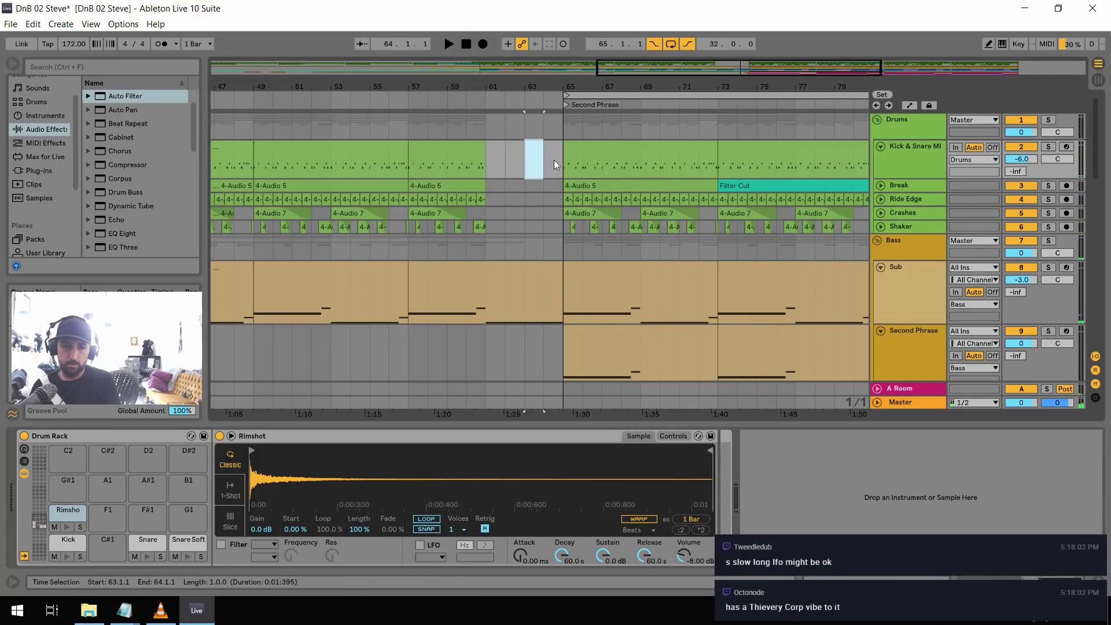
double_click(558, 160)
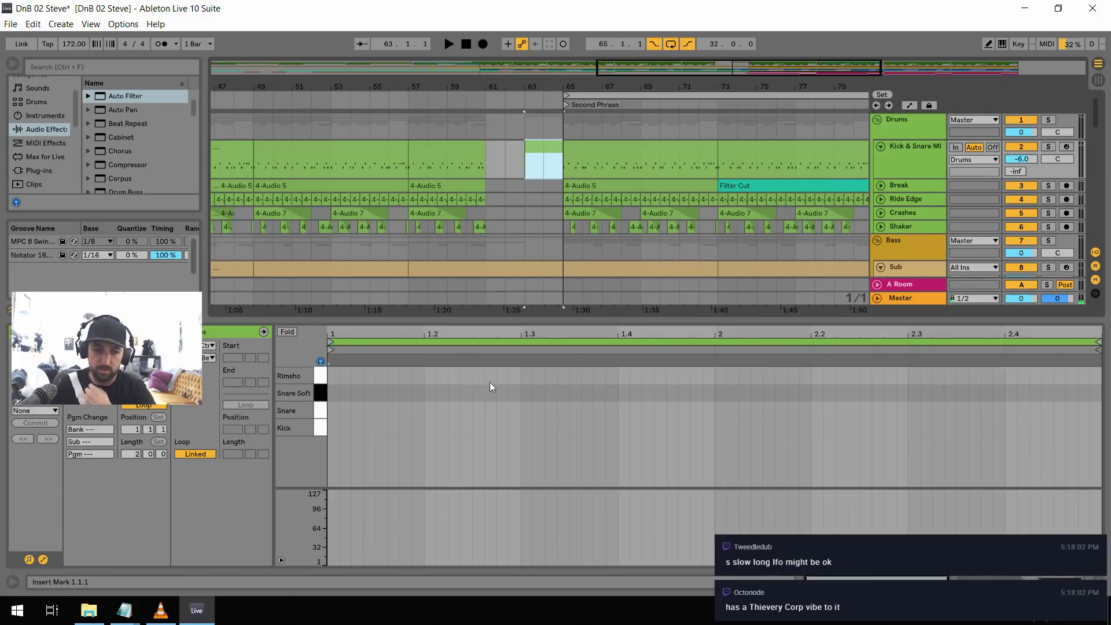
double_click(333, 393)
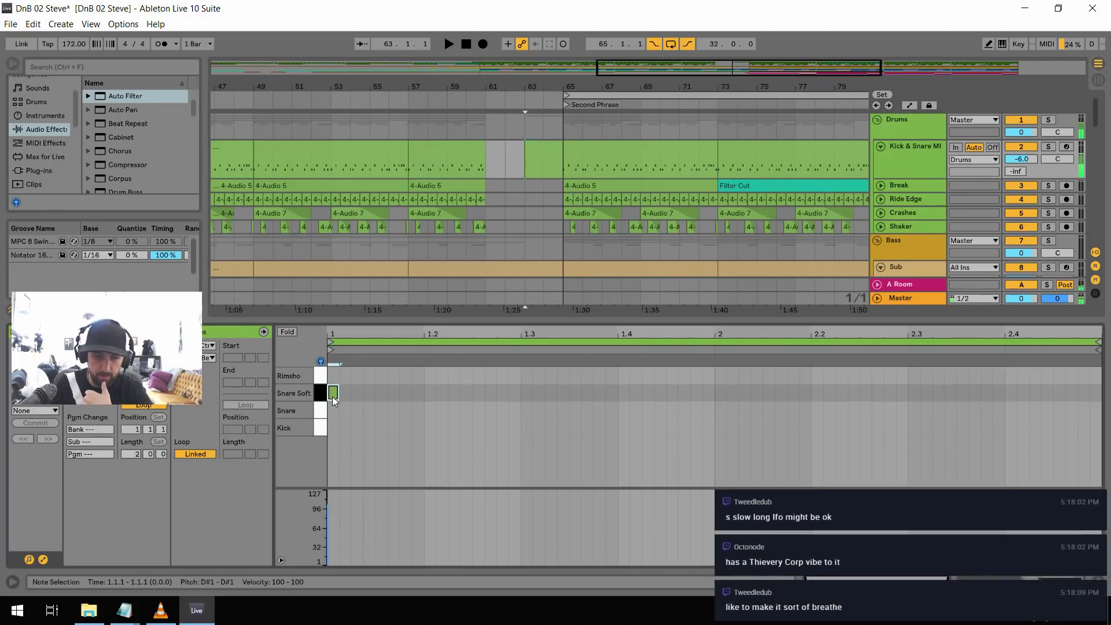
Build a four-hit sixteenth-note Snare Soft pattern, lowering the second hit's velocity to 37 and slightly softening the third
click(382, 396)
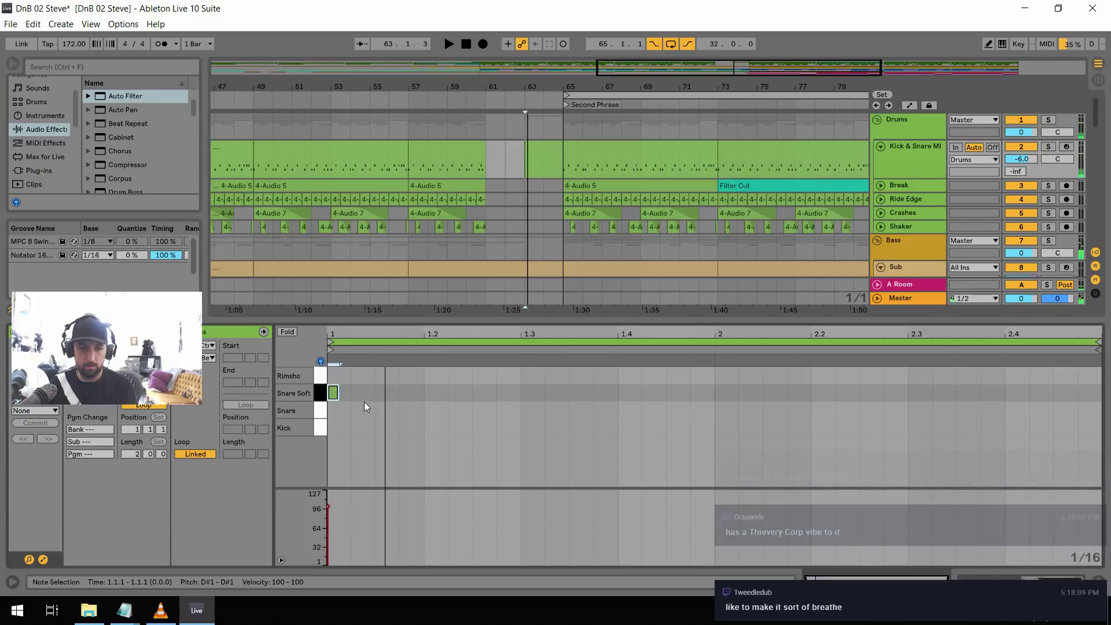
key(ctrl+d)
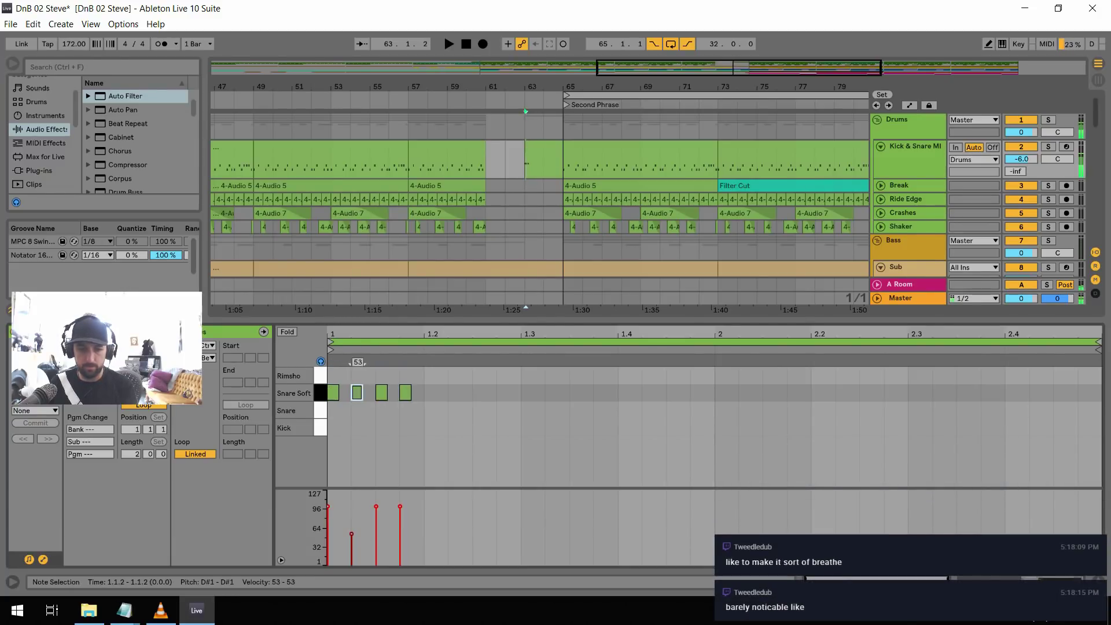
drag(376, 508, 351, 550)
key(space)
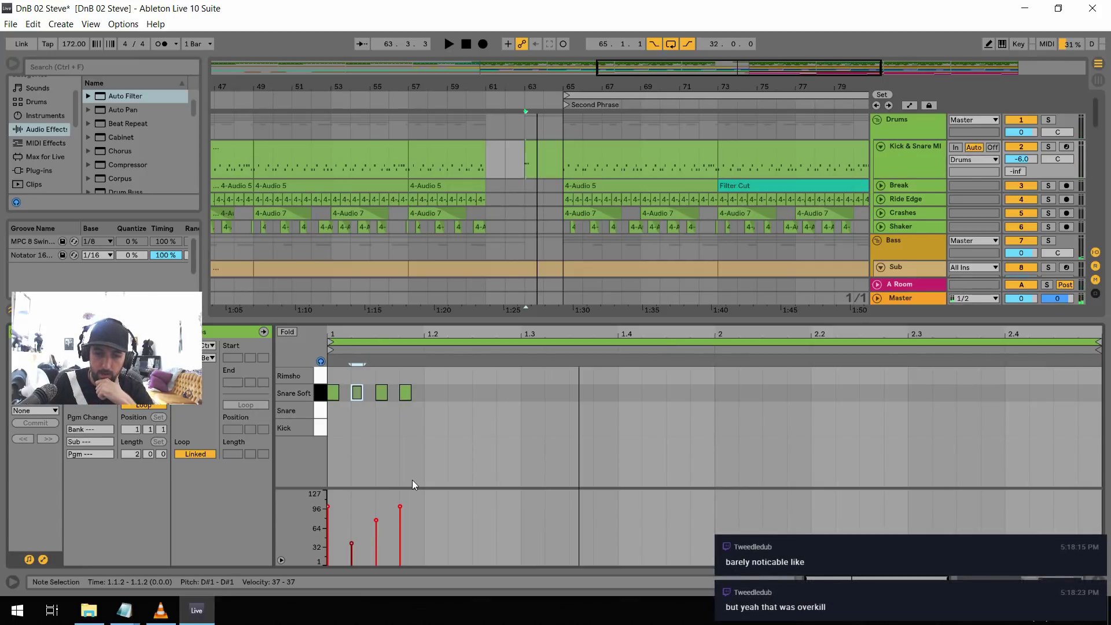
Duplicate the four-hit Snare Soft pattern until it fills the two-bar clip and play back the fill
drag(440, 395, 331, 398)
key(ctrl+d)
key(ctrl+d)
key(ctrl+z)
key(ctrl+z)
drag(417, 427, 327, 377)
key(ctrl+d)
key(ctrl+d)
key(ctrl+d)
key(ctrl+d)
key(ctrl+d)
key(ctrl+d)
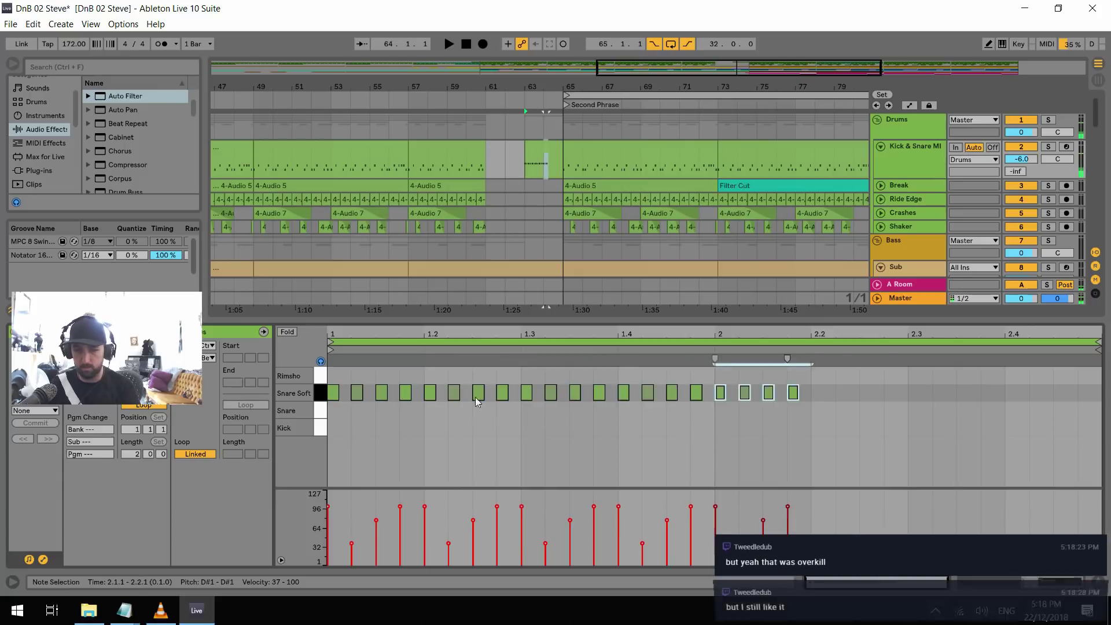
key(ctrl+d)
key(space)
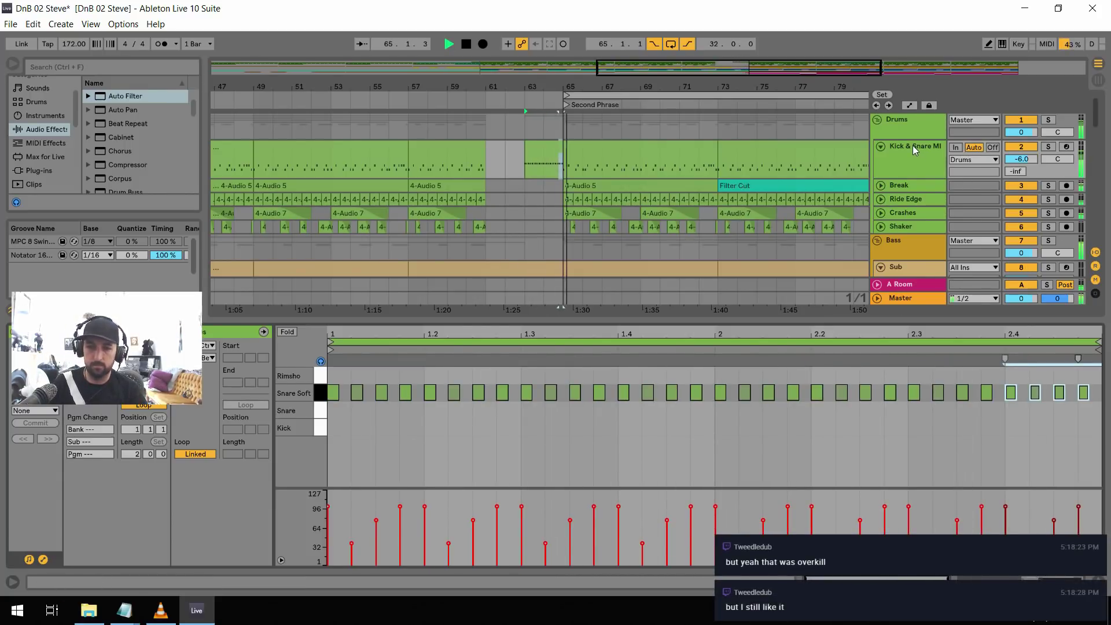
Stop playback and delete the Snare Soft notes and their two-bar clip at bar 63
key(space)
drag(1086, 427, 332, 365)
key(Delete)
click(533, 145)
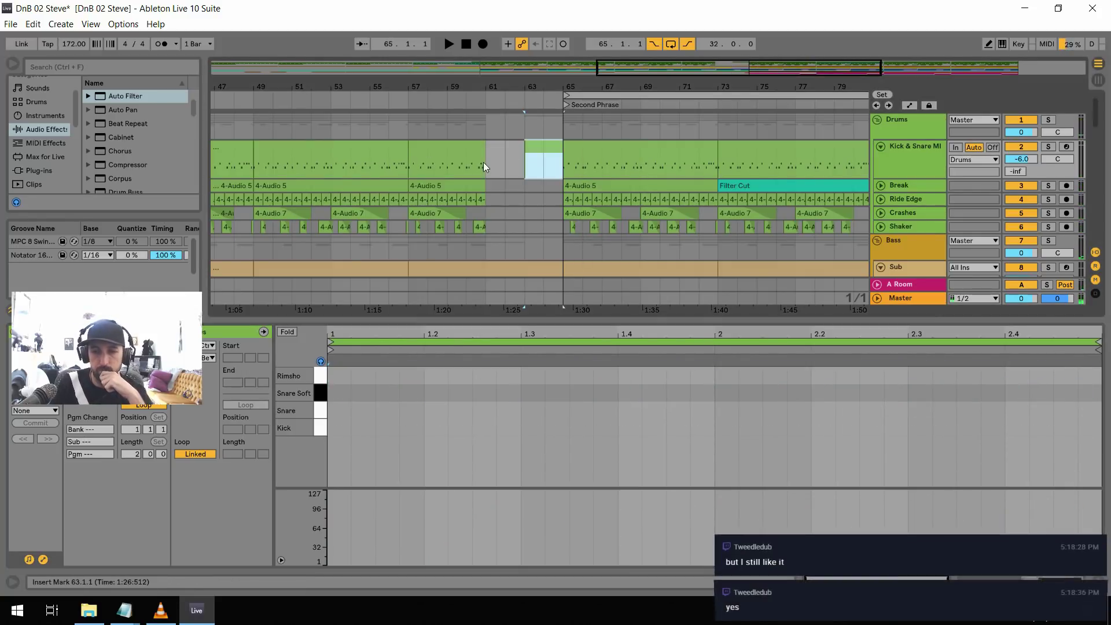
key(Delete)
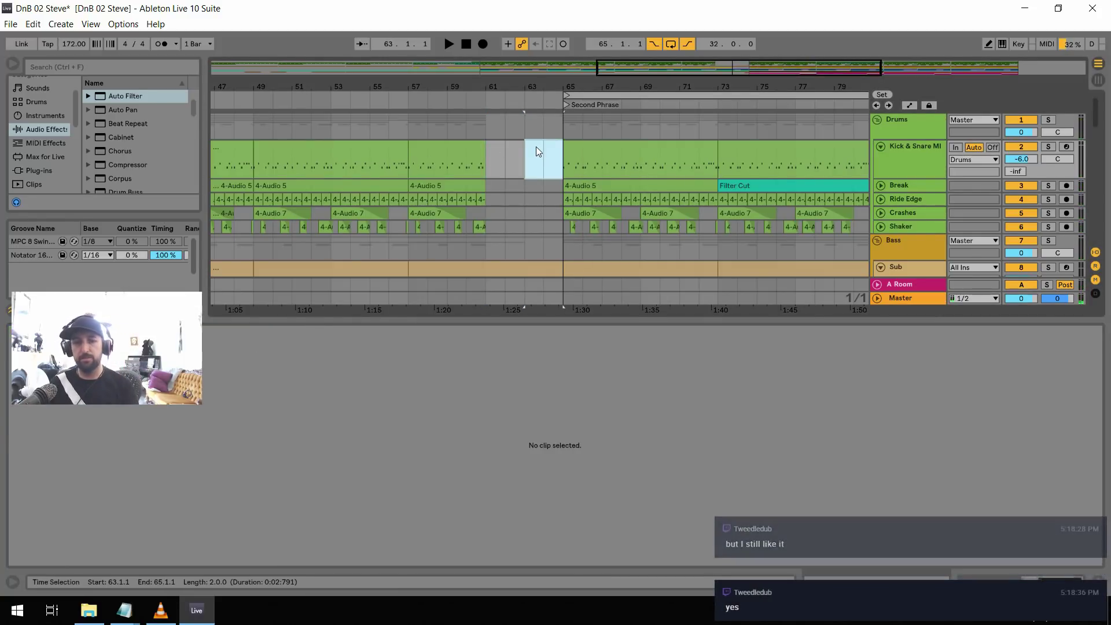
Audition the arrangement from bar 53 through the drum gap and into the Second Phrase
click(340, 160)
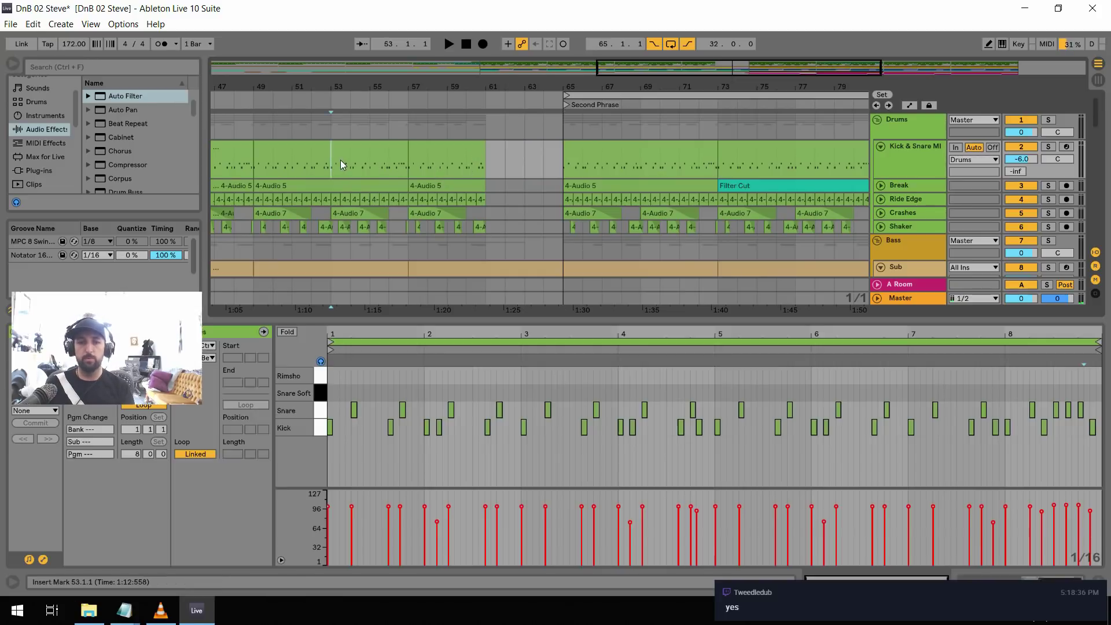
key(space)
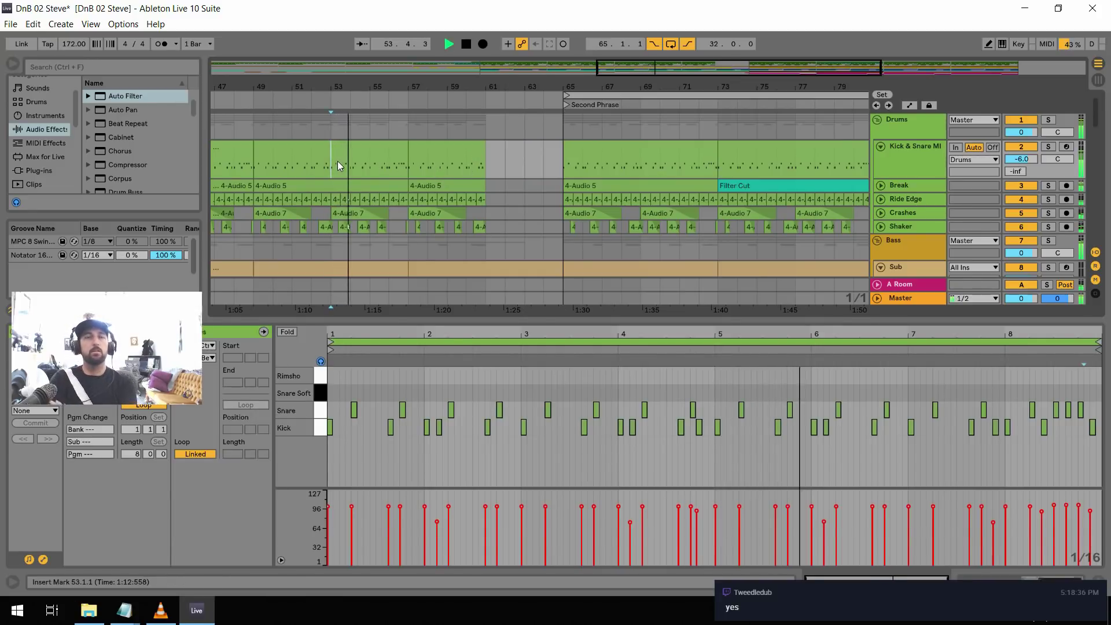
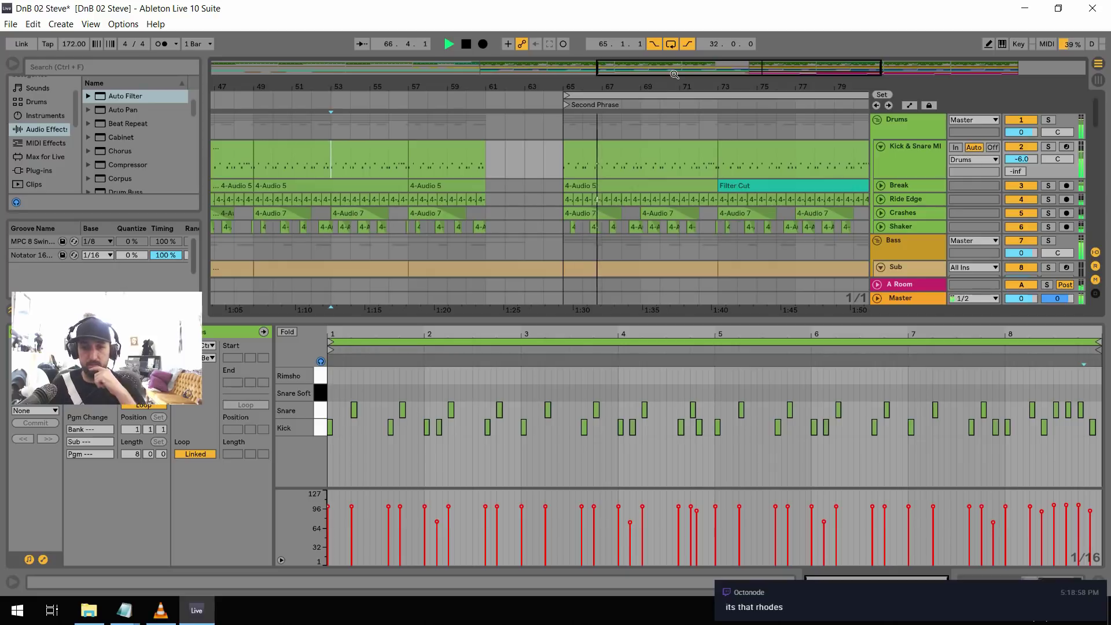
scroll(676, 75, right, 6)
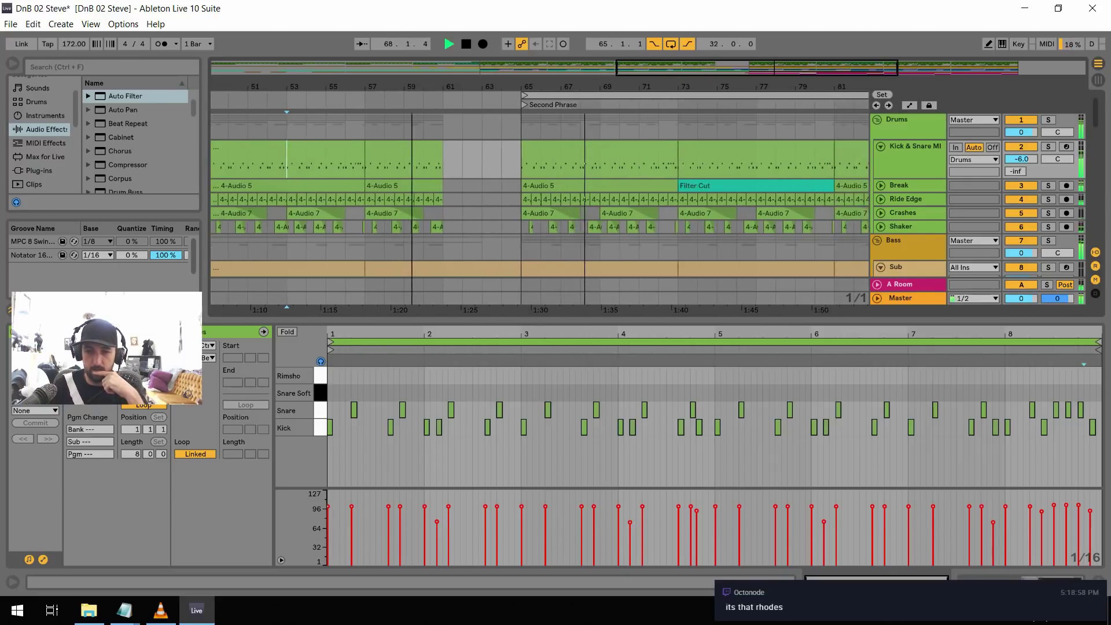
scroll(821, 70, right, 6)
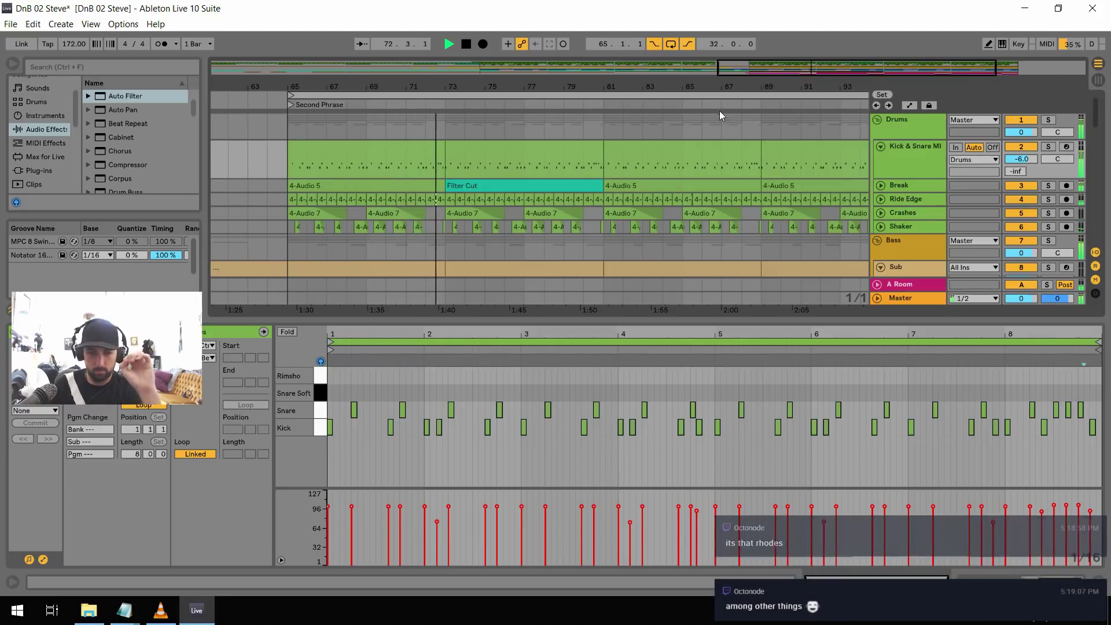
drag(720, 68, 659, 72)
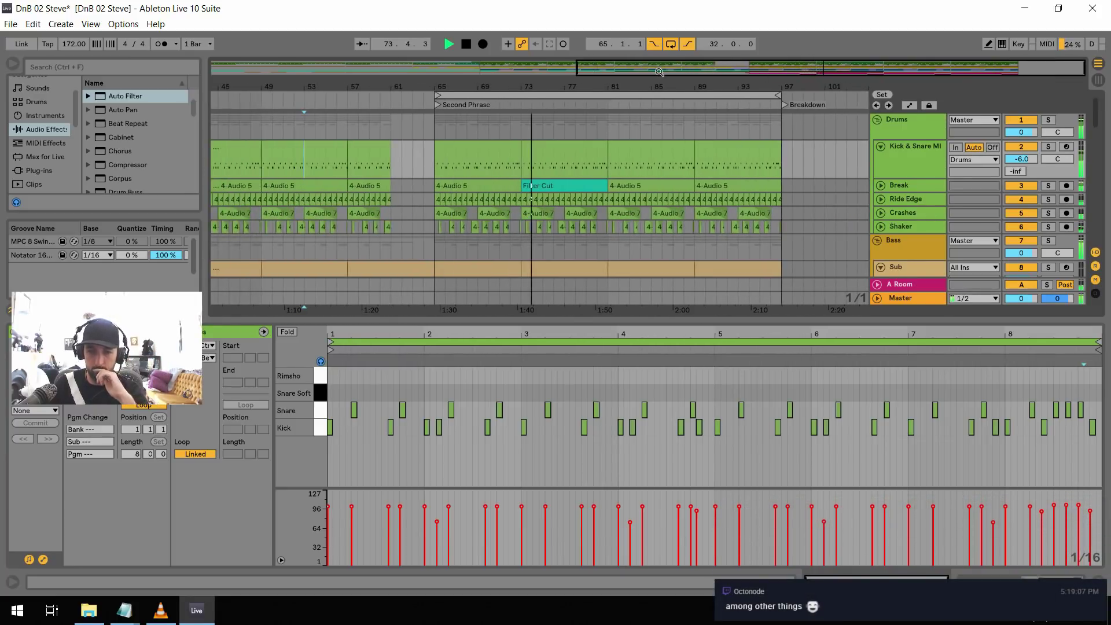
Play the mix from bar 63 to check how the Second Phrase comes in after the drum gap
click(412, 162)
key(space)
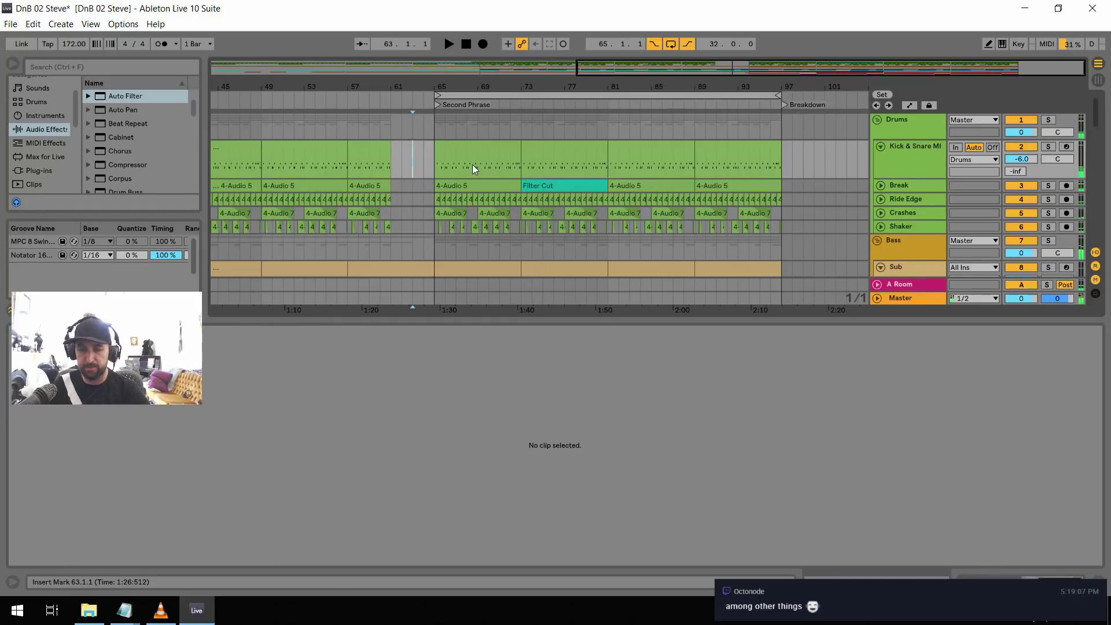
key(space)
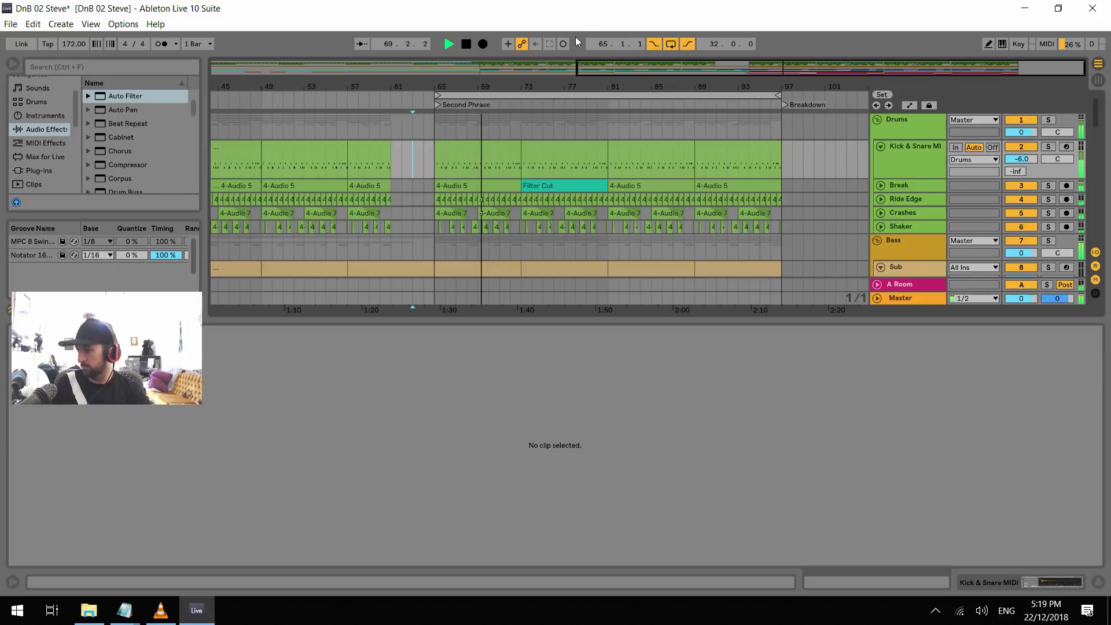
key(space)
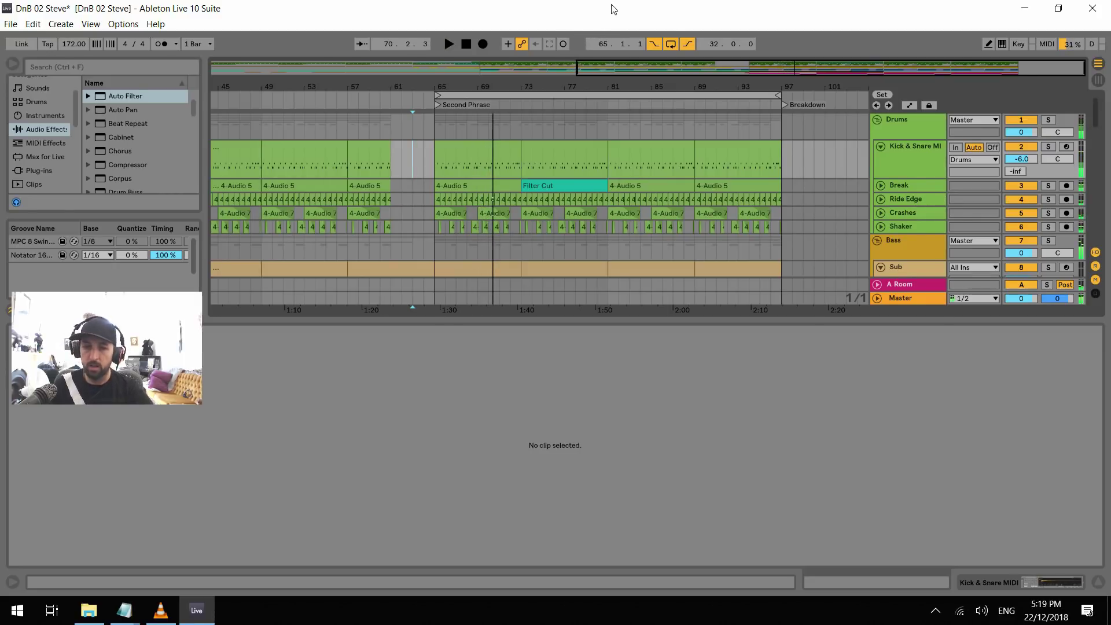
Insert a new MIDI track below the Shaker track and search the sample library for "ride"
click(902, 227)
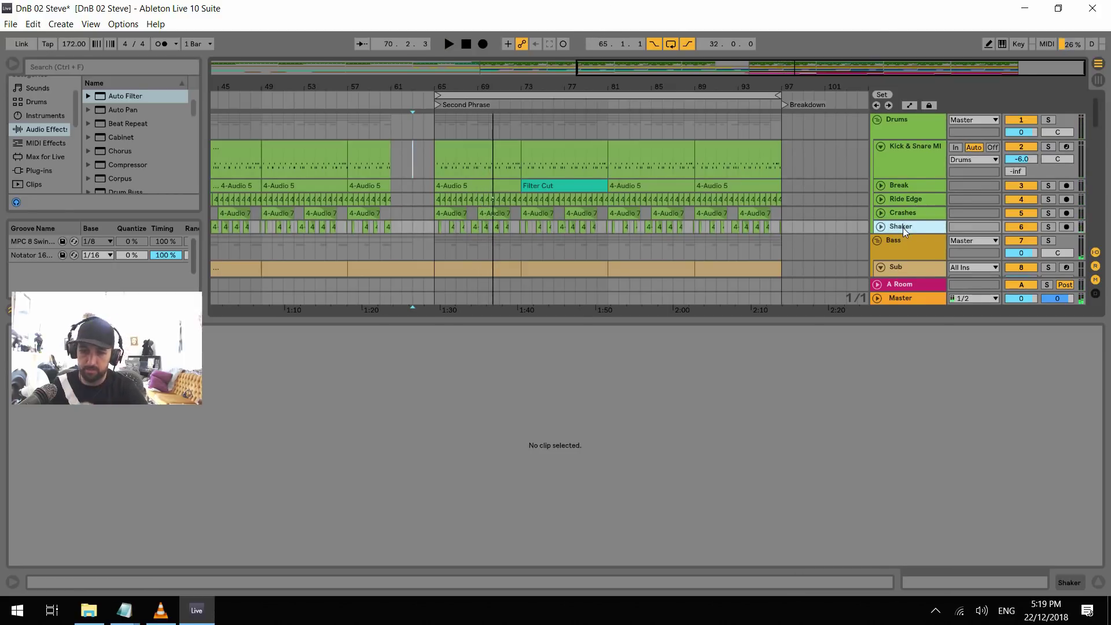
key(ctrl+shift+t)
click(80, 66)
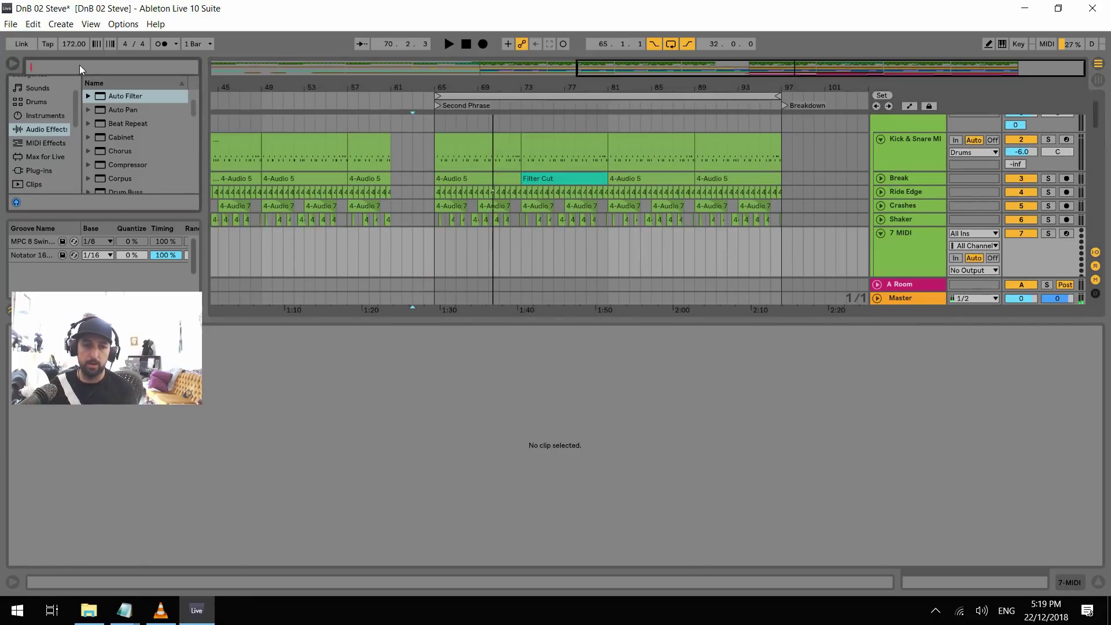
text(ride)
scroll(47, 155, down, 3)
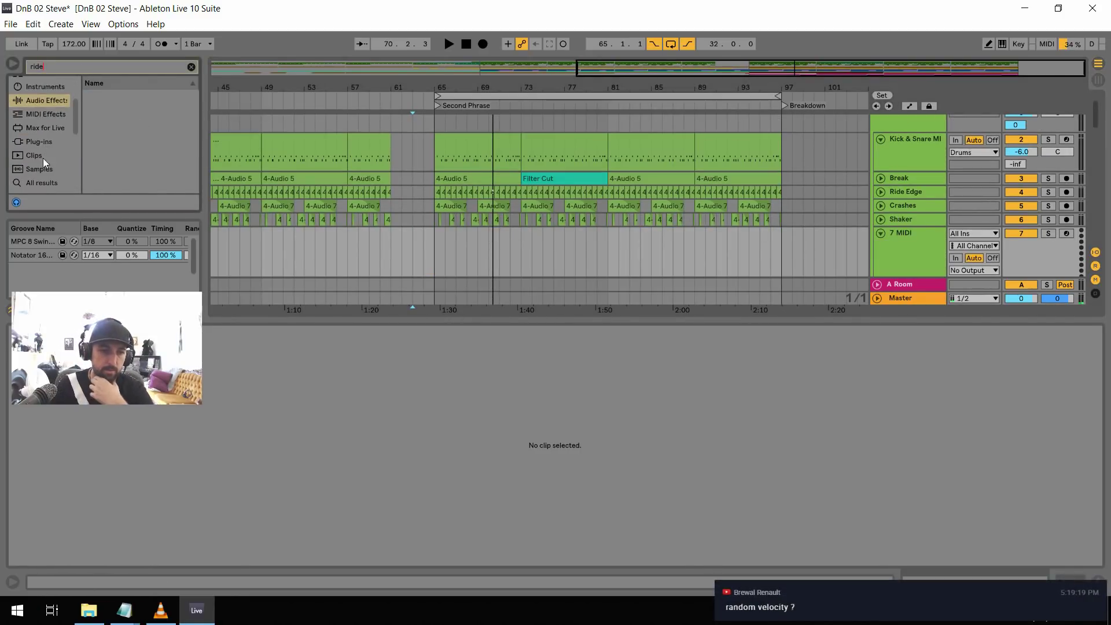
click(40, 170)
Audition the ride cymbal samples in the search results from XR10ride.wav through TR626_Ride_aOrig.wav
click(145, 98)
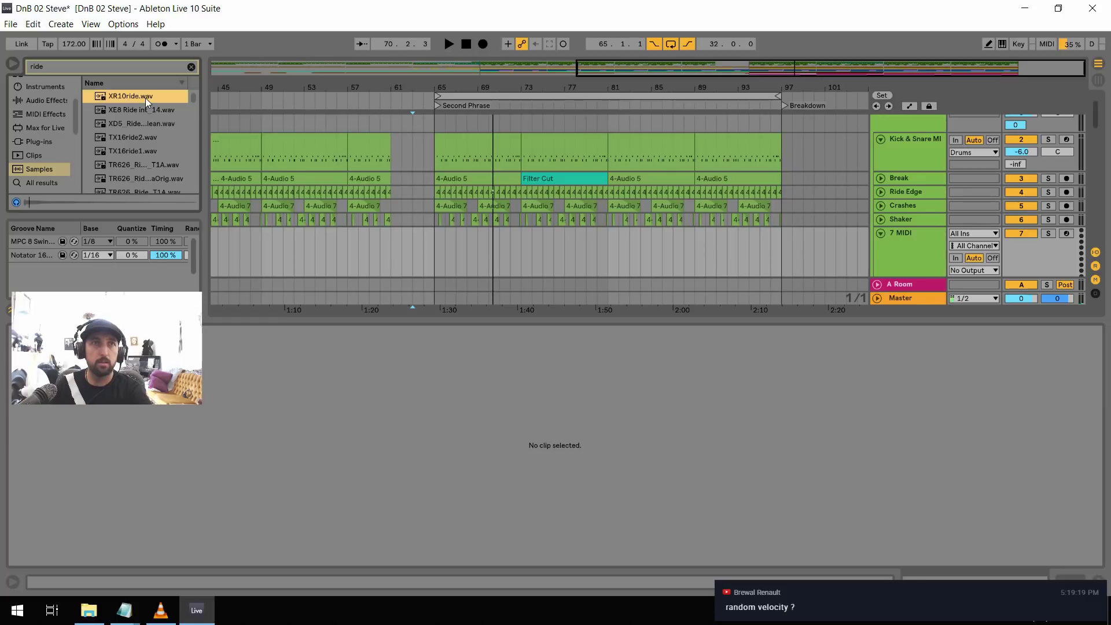
key(Down)
key(Down)
key(Down)
click(160, 108)
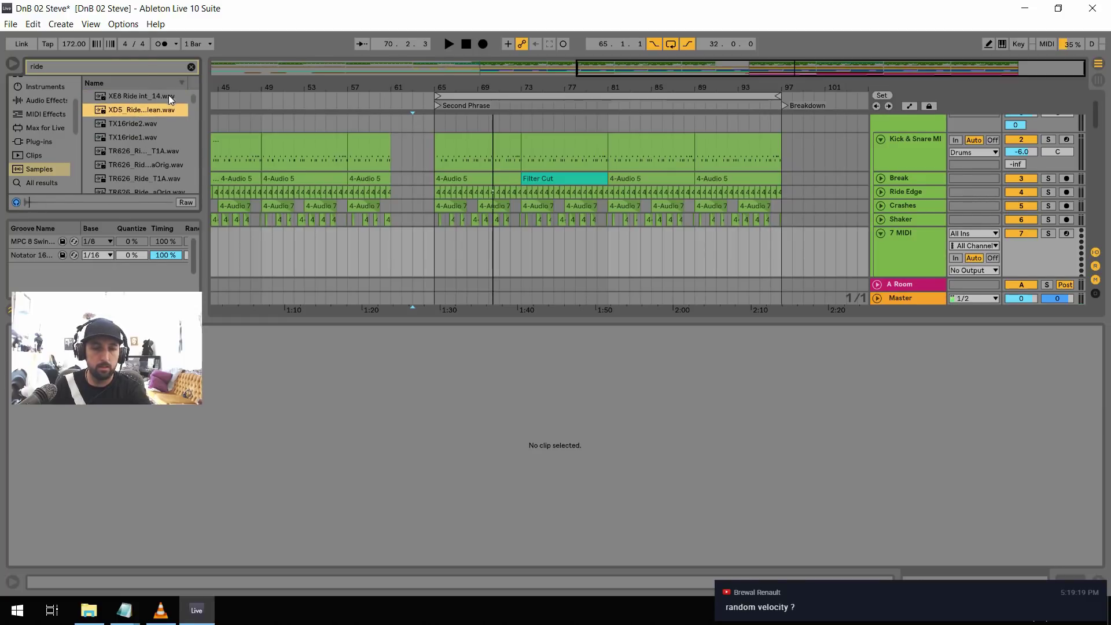
key(Up)
key(Down)
key(Down)
key(Down)
key(Down)
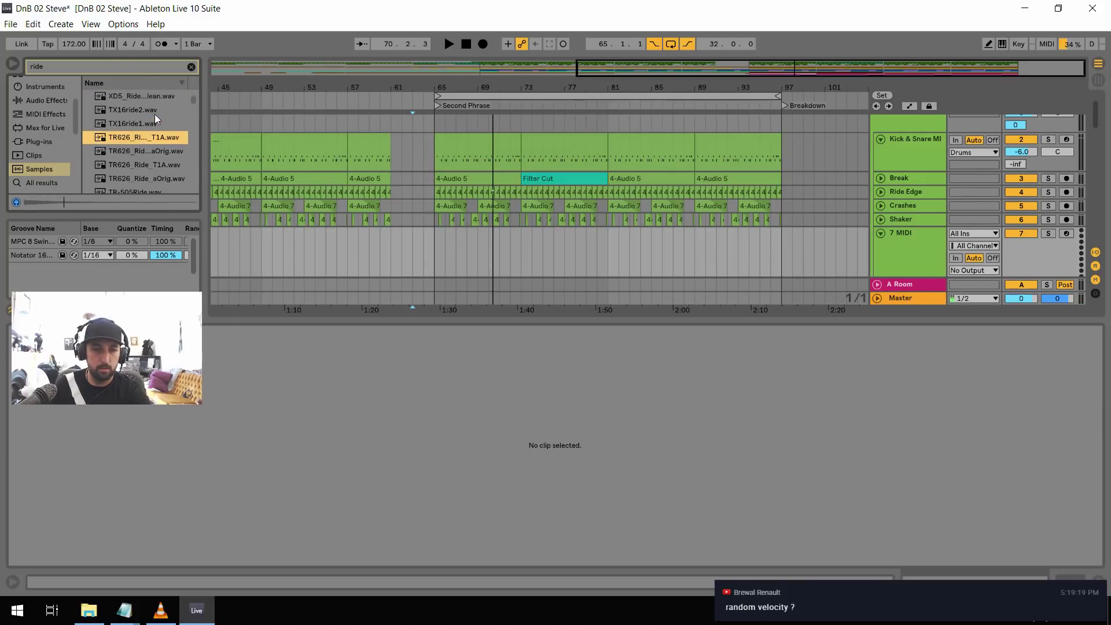
key(Down)
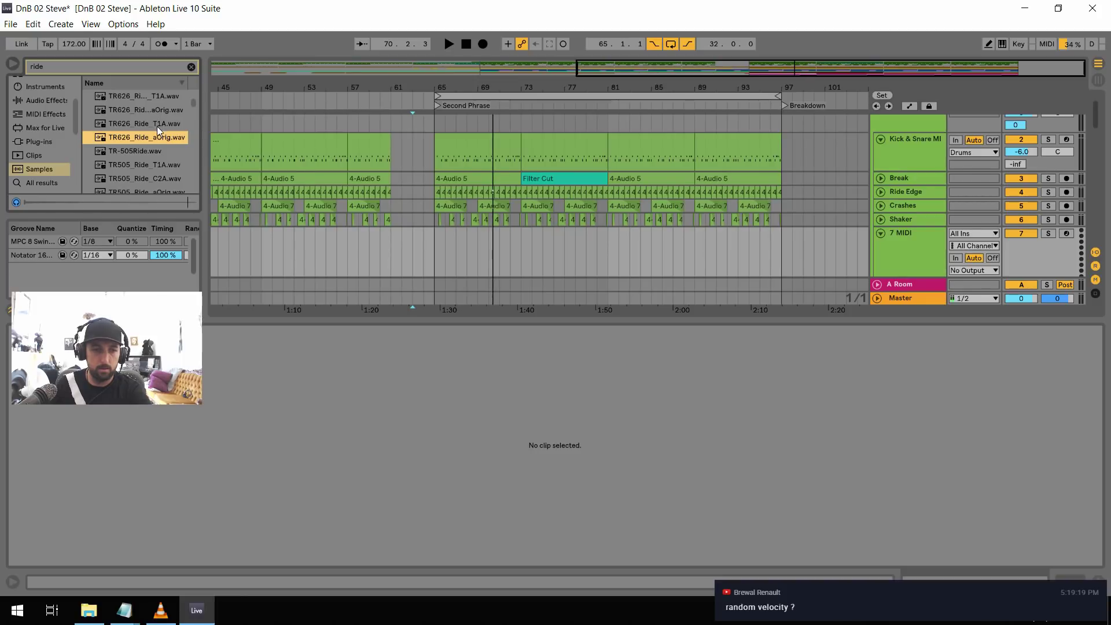
Load TR626_Ride_aOrig.wav onto the new MIDI track and create an empty two-bar clip at bar 65
drag(140, 134, 439, 491)
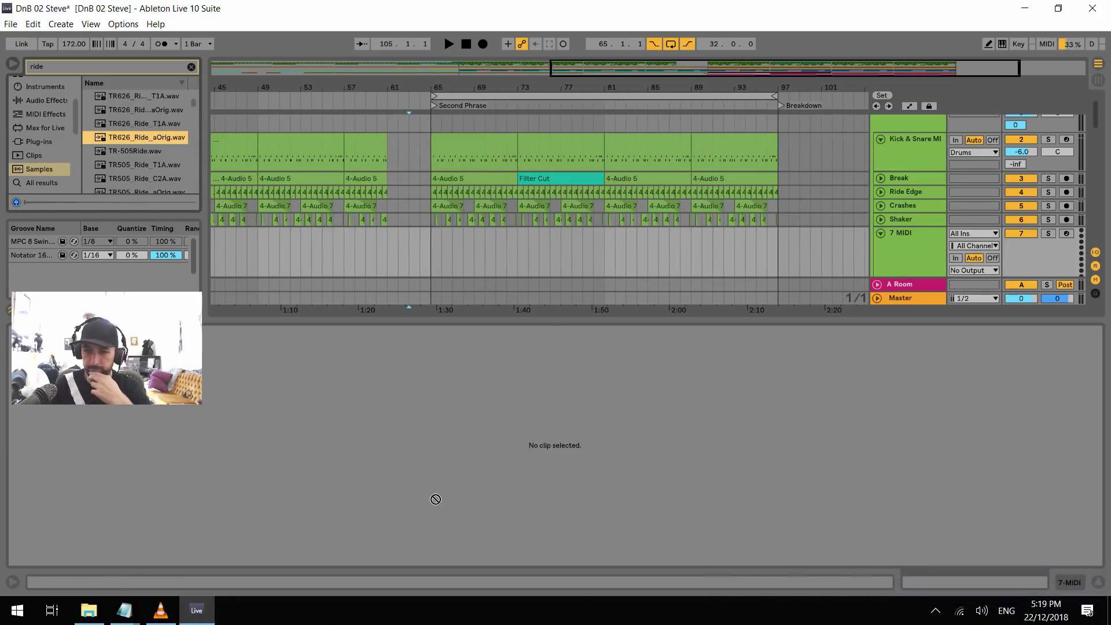
drag(908, 231, 909, 232)
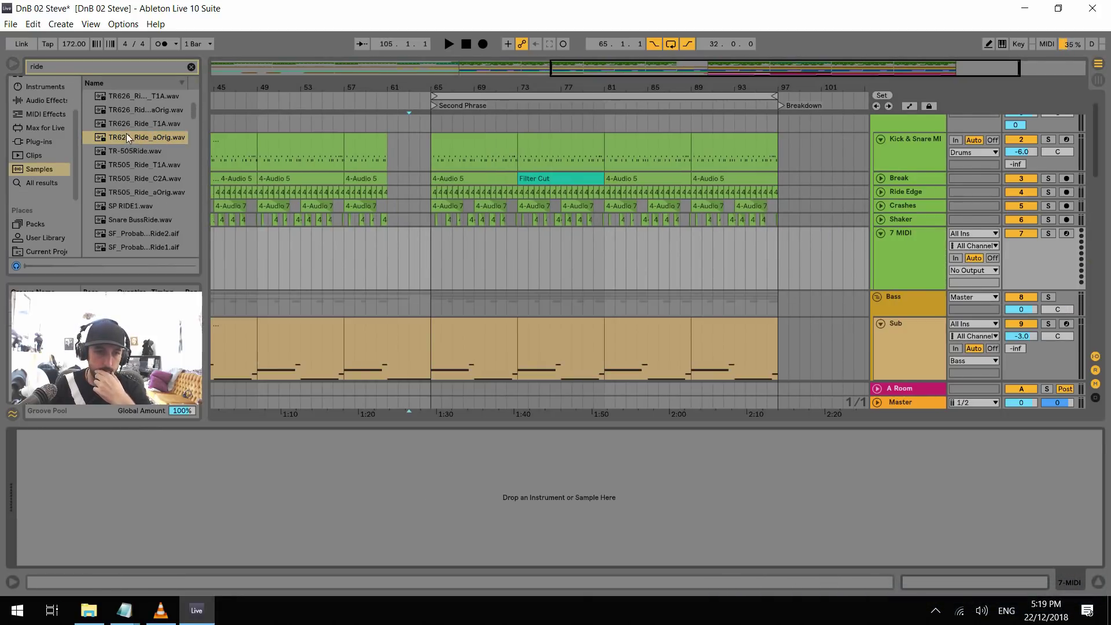
key(space)
drag(435, 261, 453, 259)
key(ctrl+shift+m)
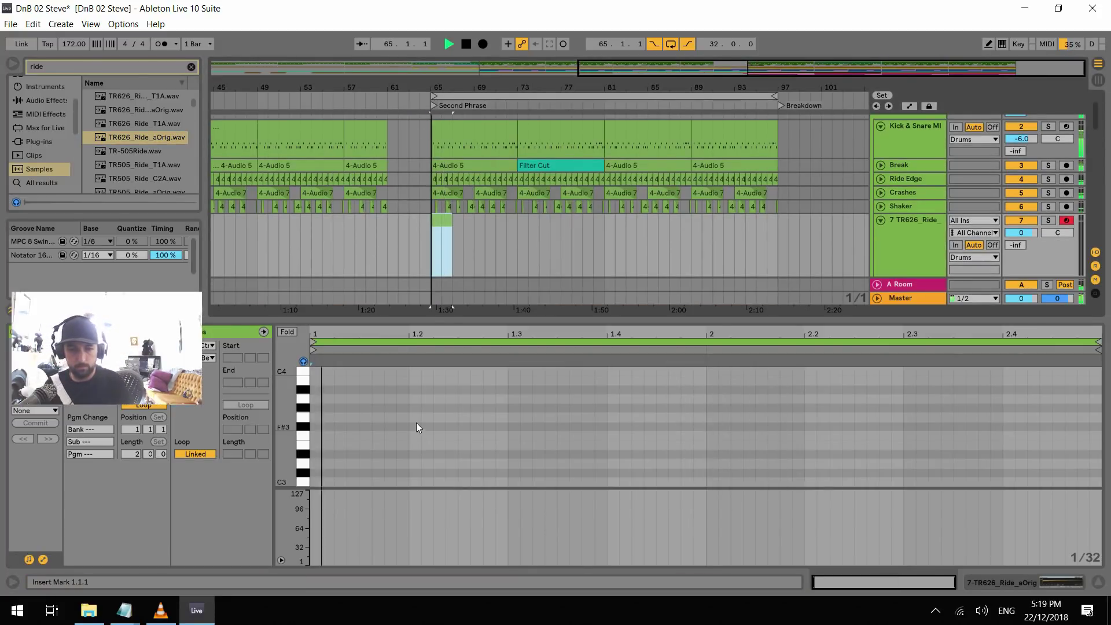
Add a C3 ride note from 1.2.3 to 1.4.4 in the two-bar clip while checking it against the beat
key(space)
click(466, 422)
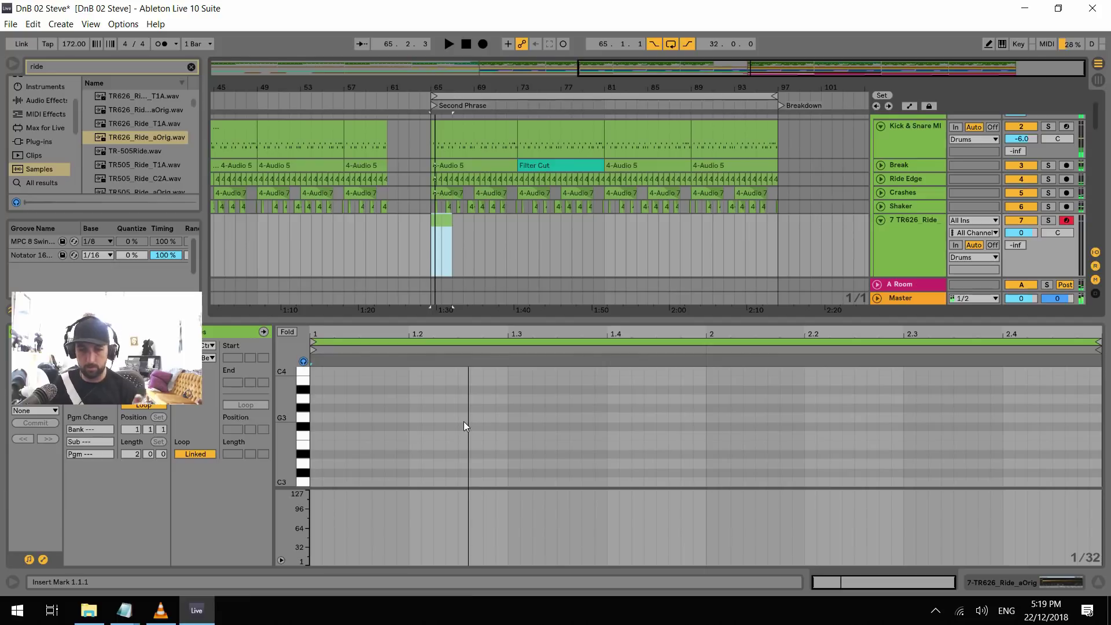
key(space)
double_click(459, 481)
drag(468, 482, 694, 482)
key(space)
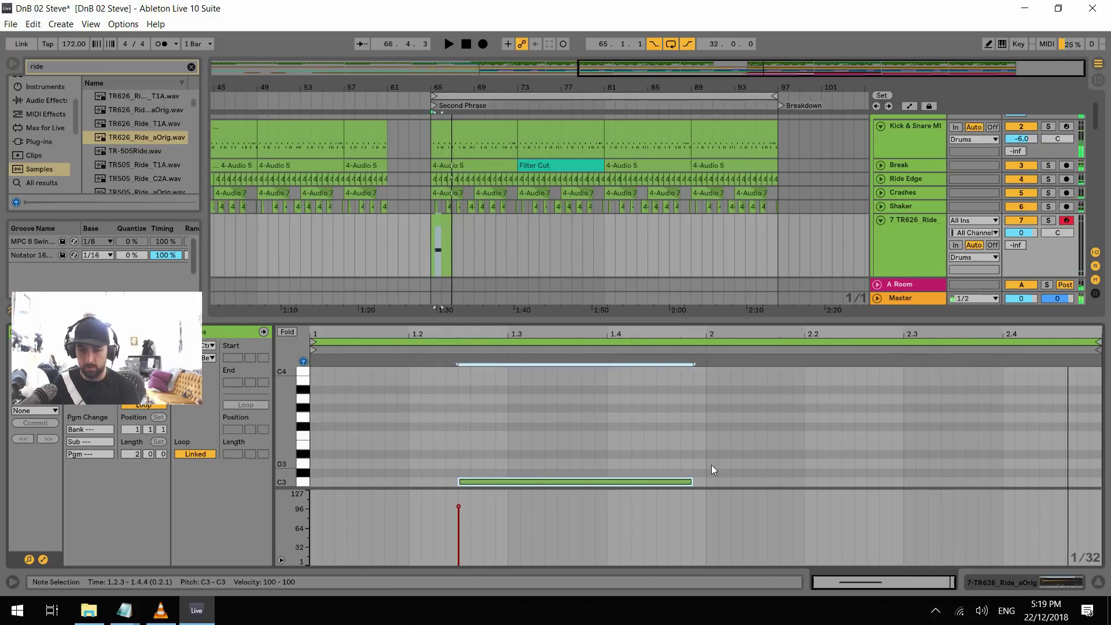
Add a second C3 ride note from 2.3.3 to the end of the clip and check it in playback
key(space)
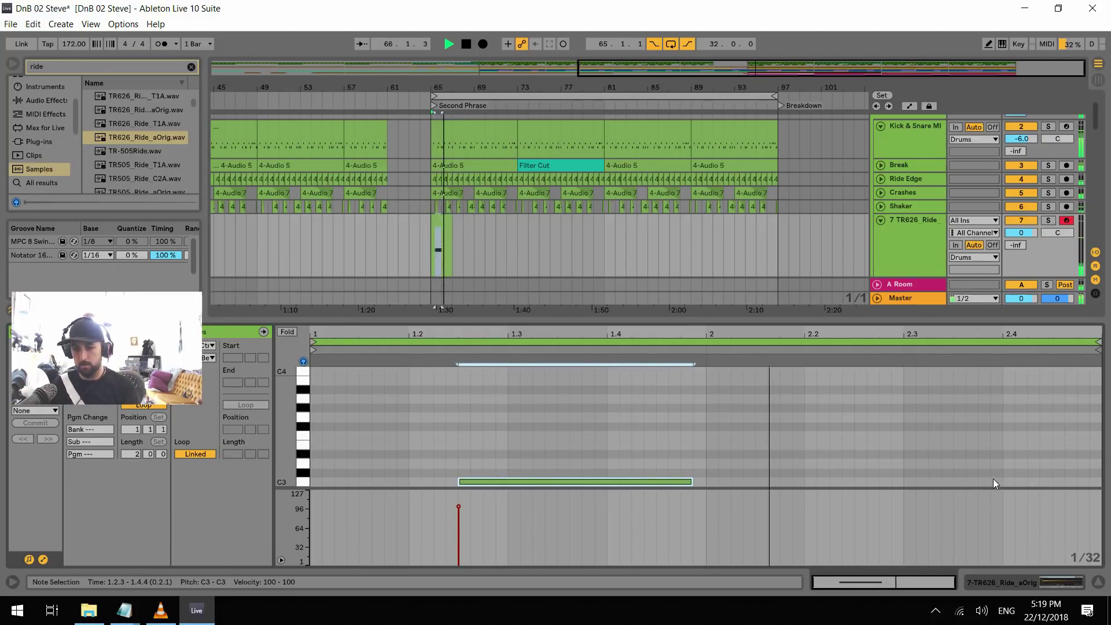
double_click(959, 482)
drag(963, 480, 1099, 481)
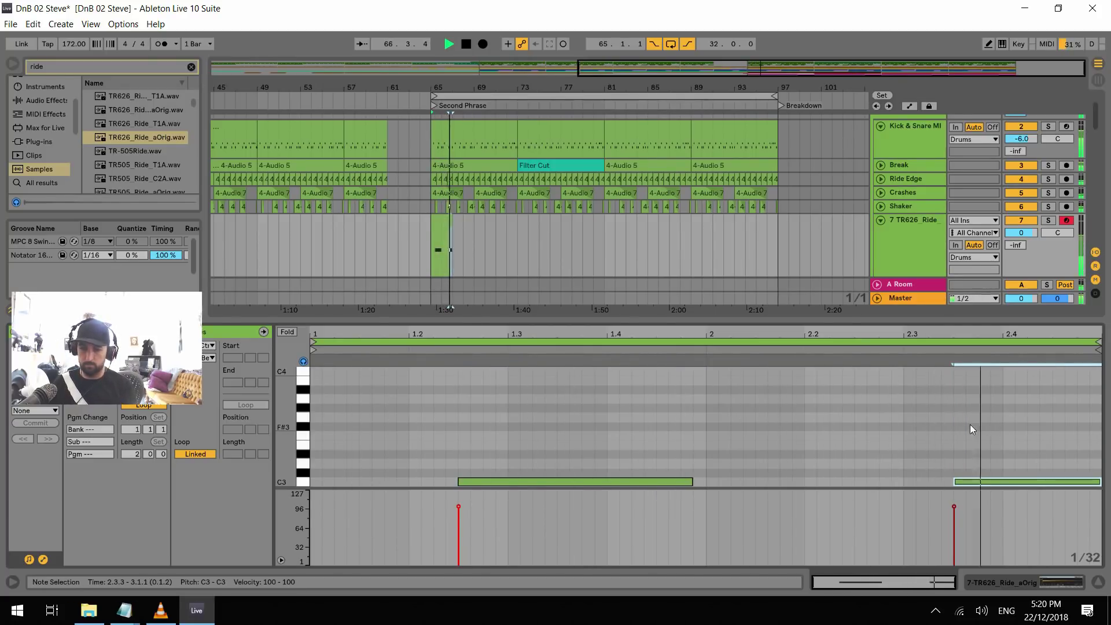
key(space)
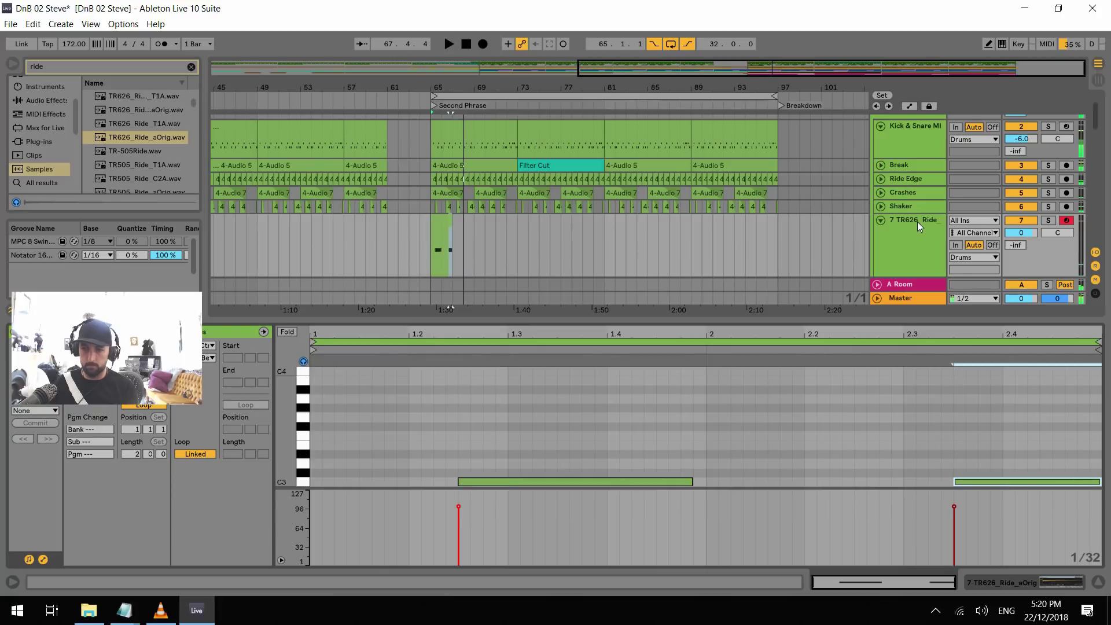
Insert another MIDI track below the TR626 ride track and audition further ride samples, settling on RX11 RIDE.wav
click(917, 221)
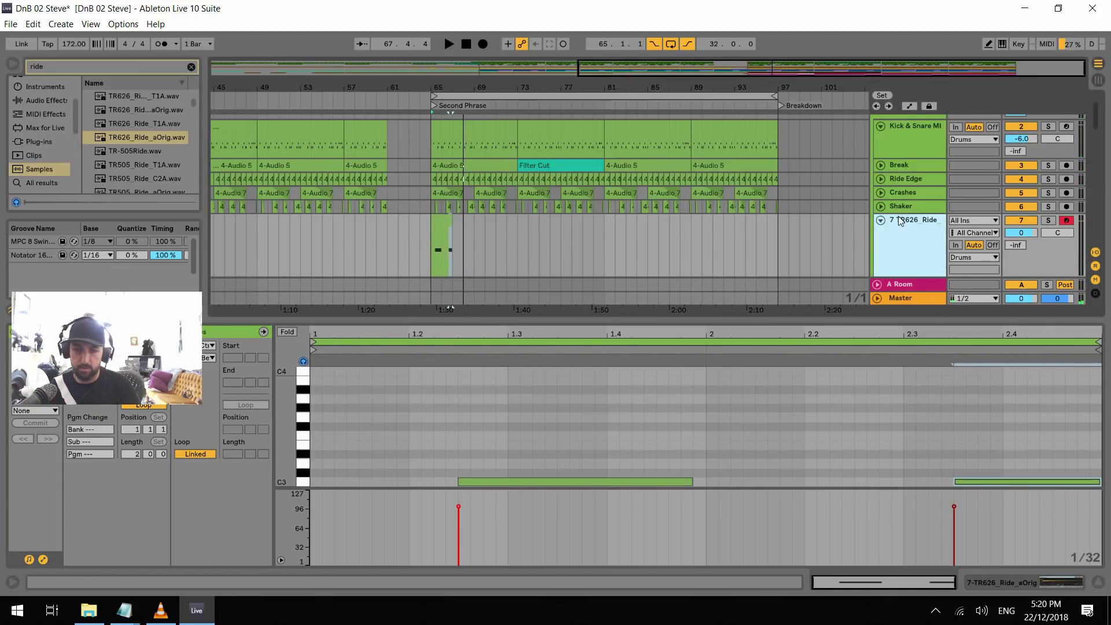
key(ctrl+shift+t)
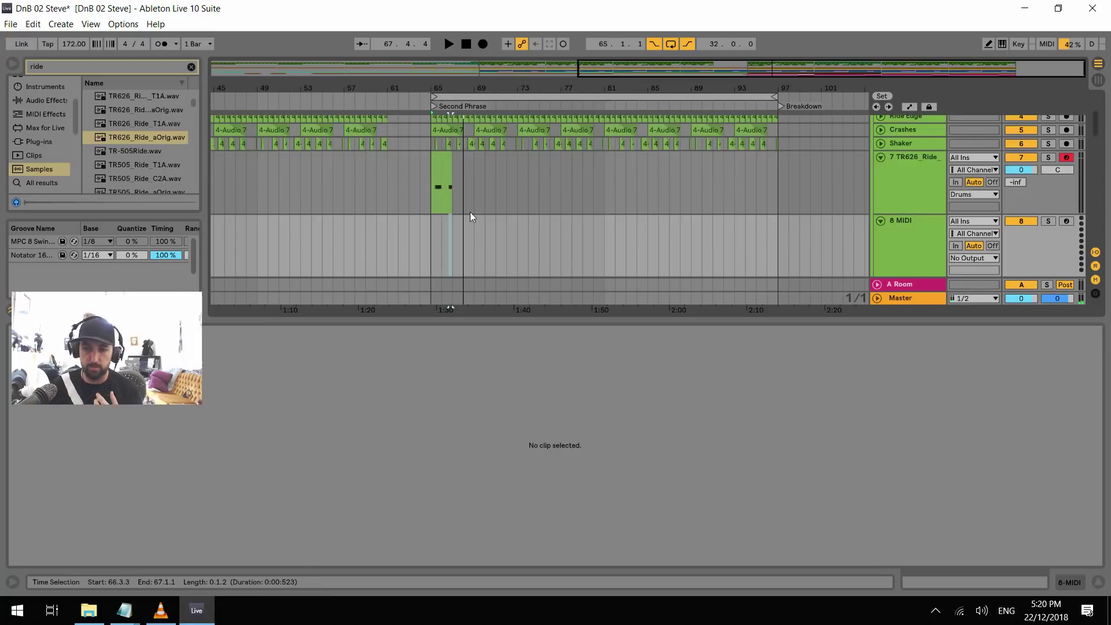
click(134, 139)
key(Up)
key(Up)
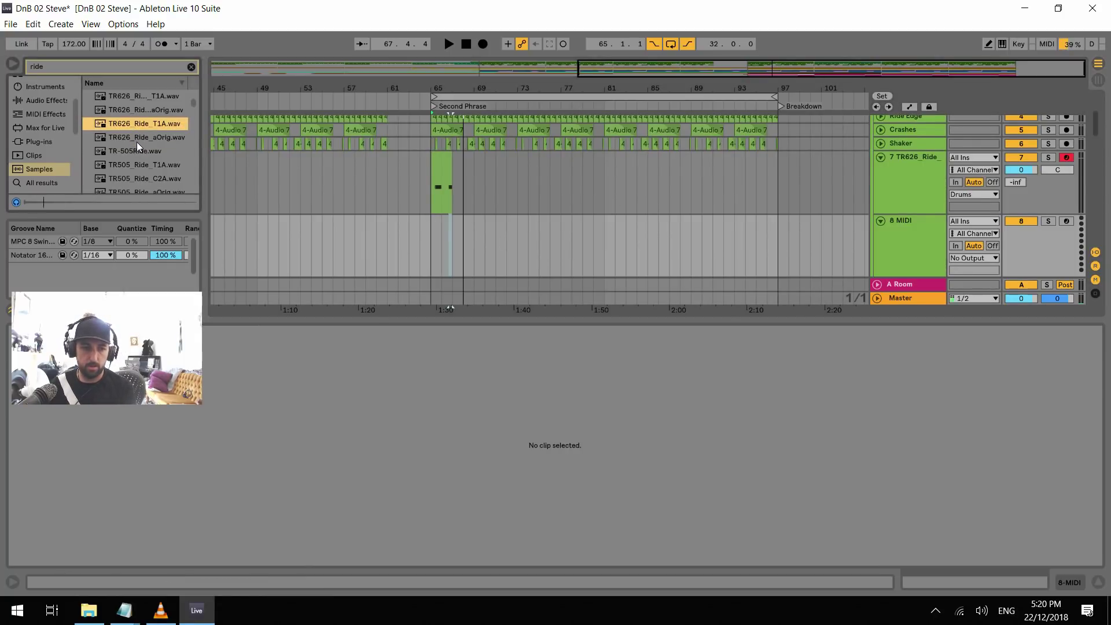
key(Down)
key(Down)
key(Down)
key(Down)
key(Down)
key(Down)
key(Down)
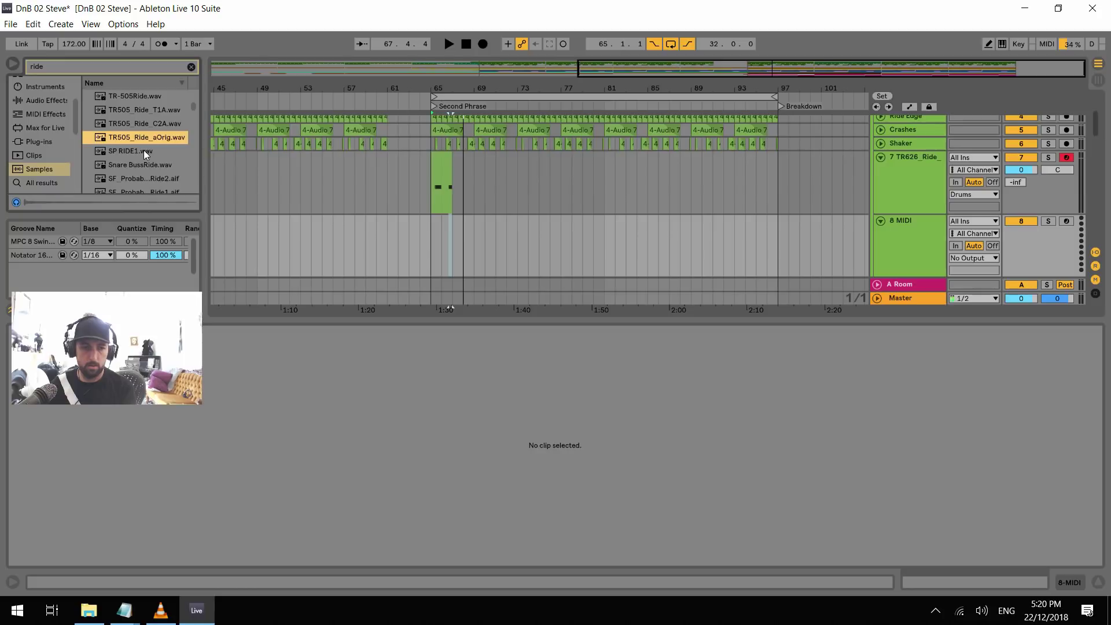
key(Down)
key(Down)
key(Down)
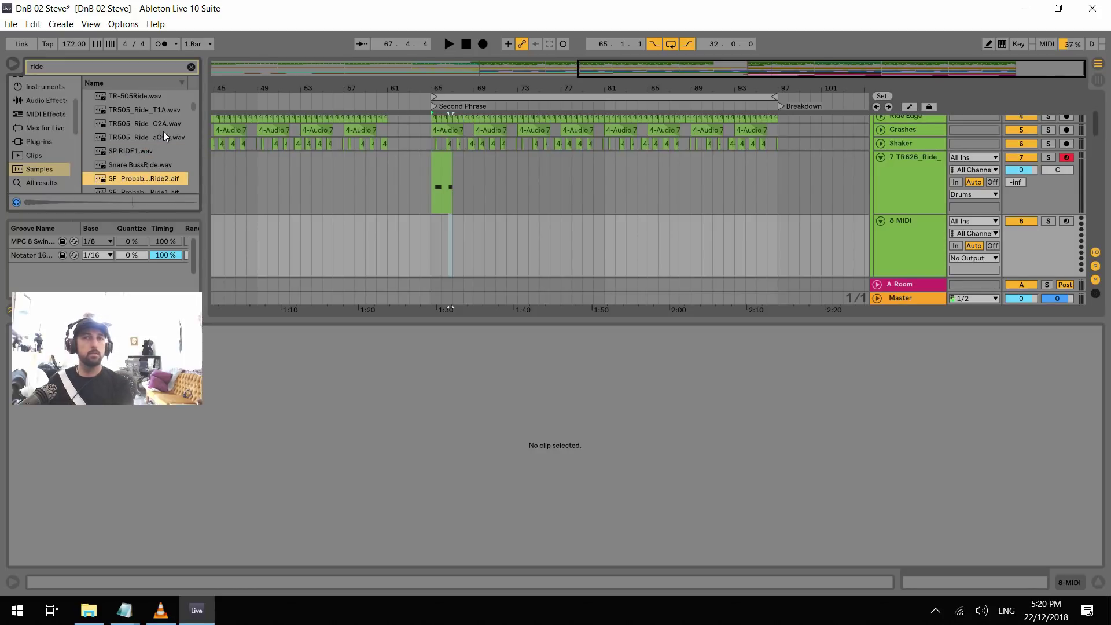
key(Down)
key(Down)
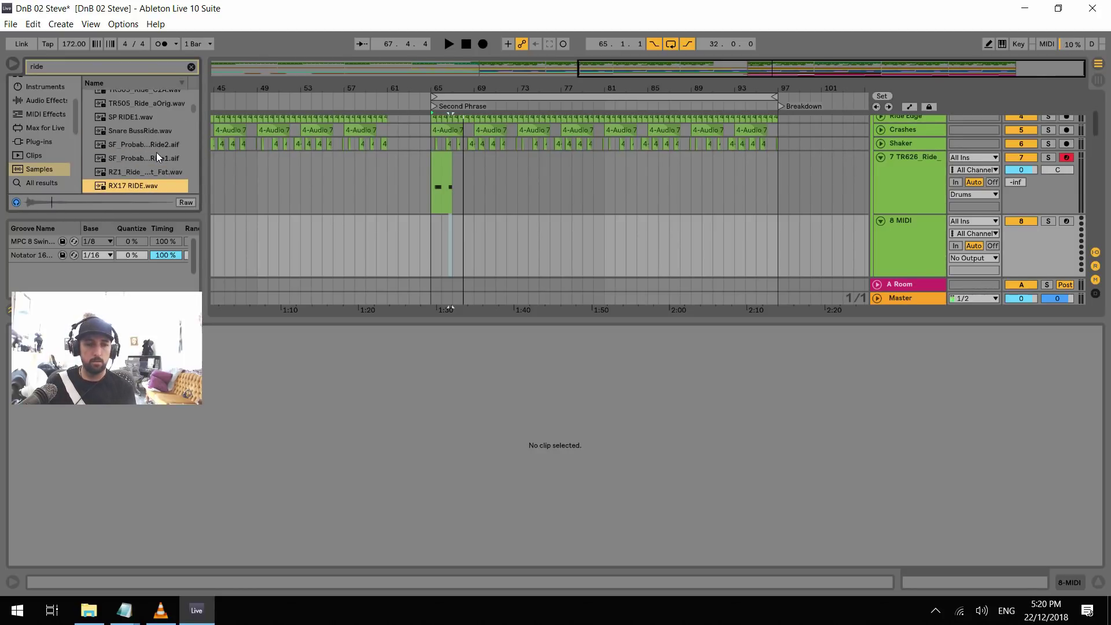
key(Down)
key(Down)
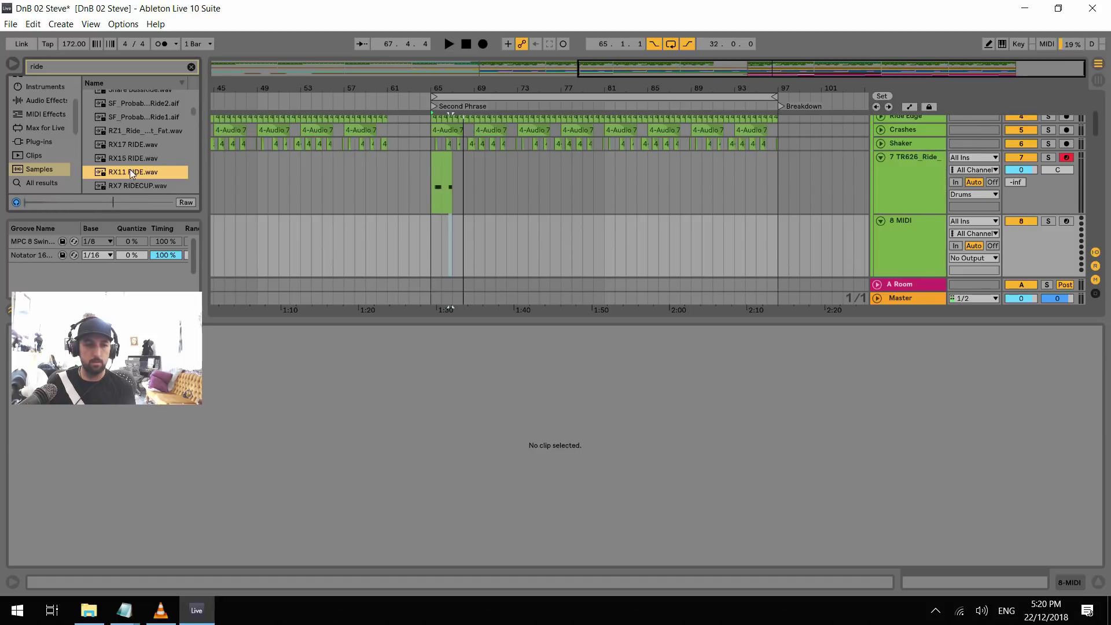
key(Down)
key(Up)
Load RX11 RIDE.wav onto the second new MIDI track and play from bar 65
drag(117, 172, 162, 438)
click(929, 222)
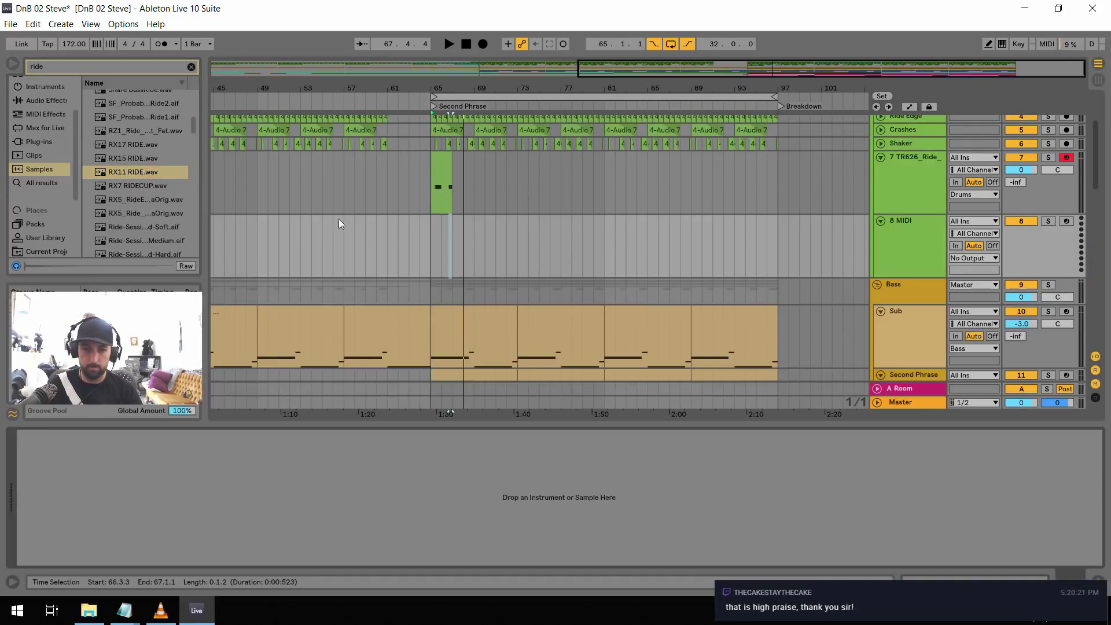
drag(117, 172, 521, 498)
key(space)
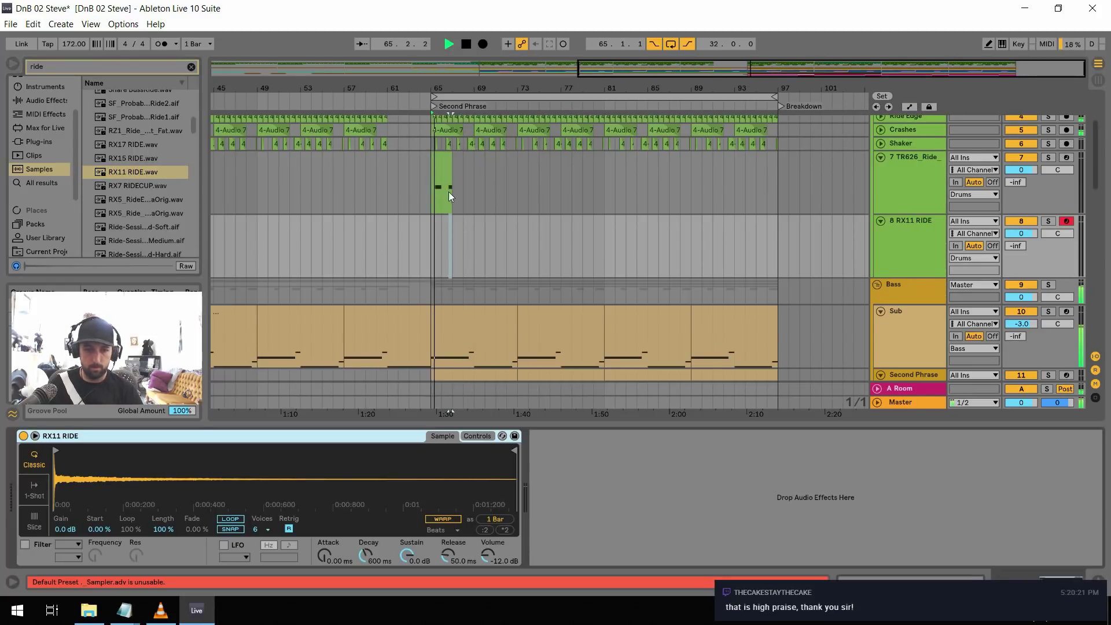
Duplicate the two-bar TR626 ride clip until it fills bars 65 to 73
click(445, 166)
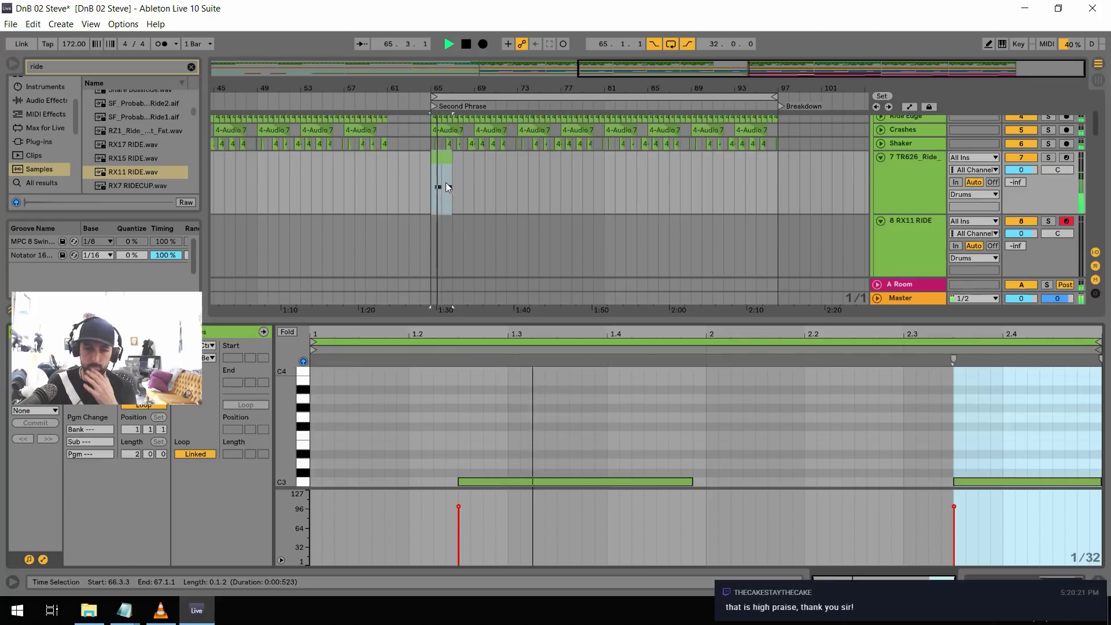
click(449, 163)
key(ctrl+d)
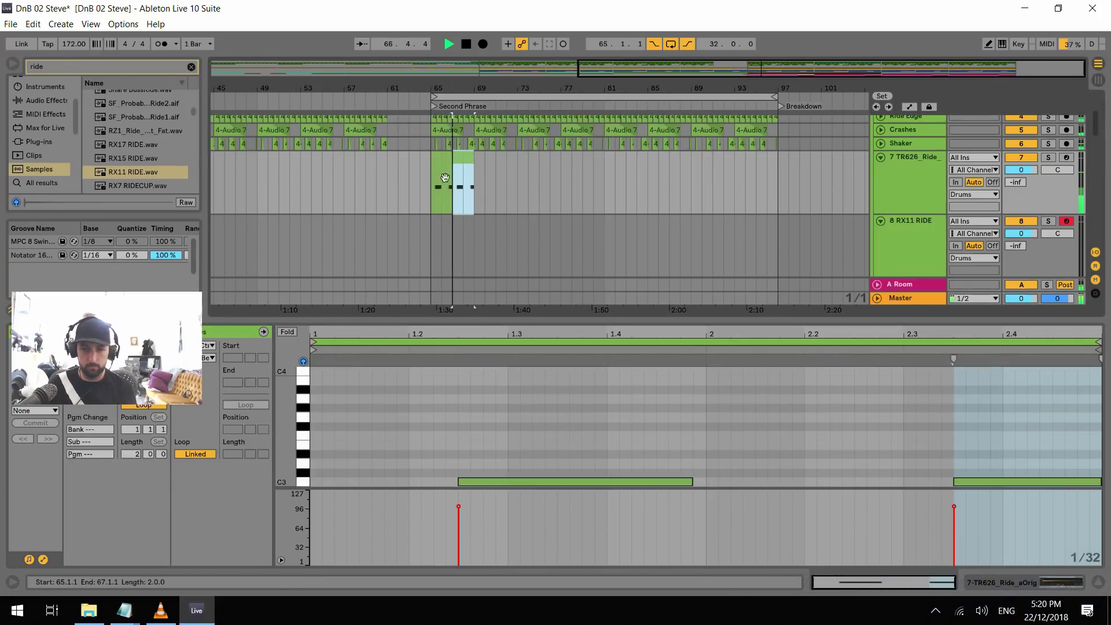
shift+click(442, 183)
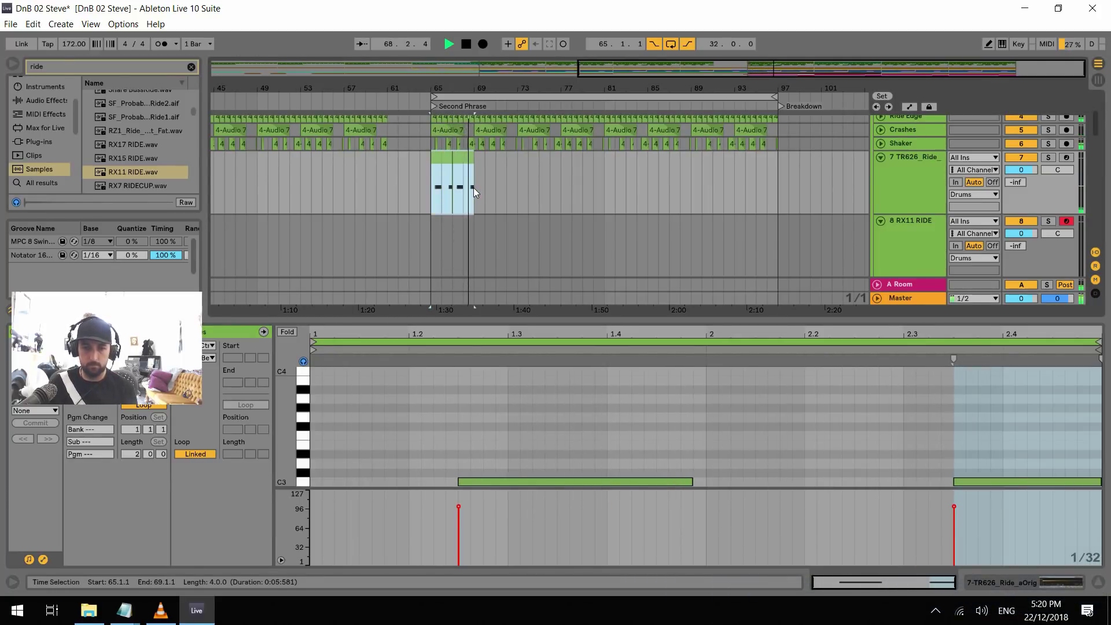
key(ctrl+d)
Stop playback and create an empty four-bar MIDI clip at bar 65 on the RX11 RIDE track
click(468, 243)
key(space)
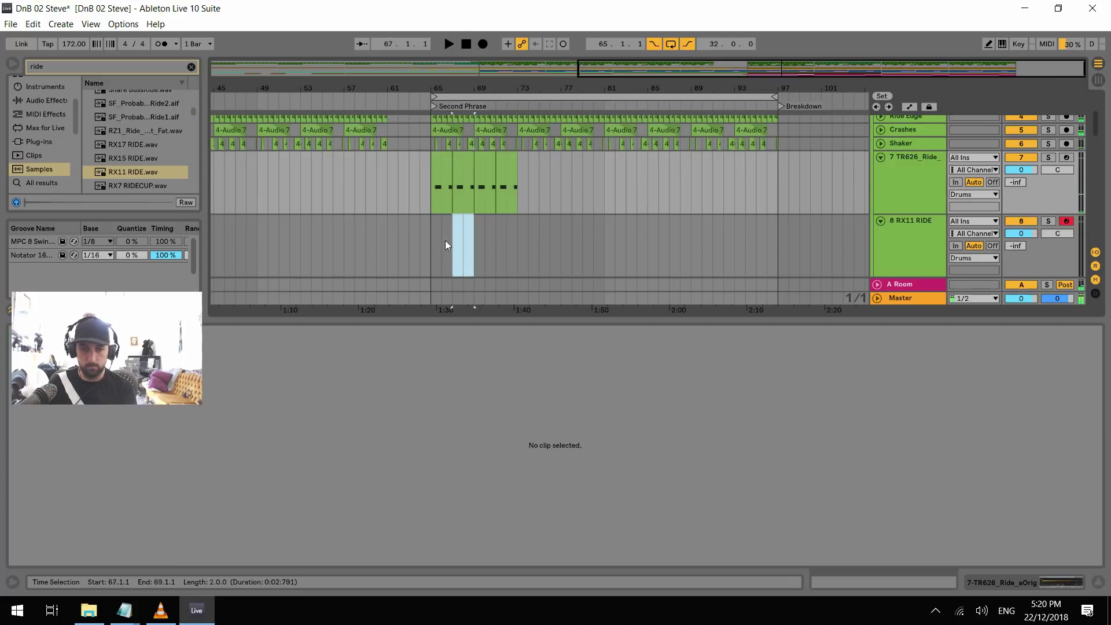
key(ctrl+shift+m)
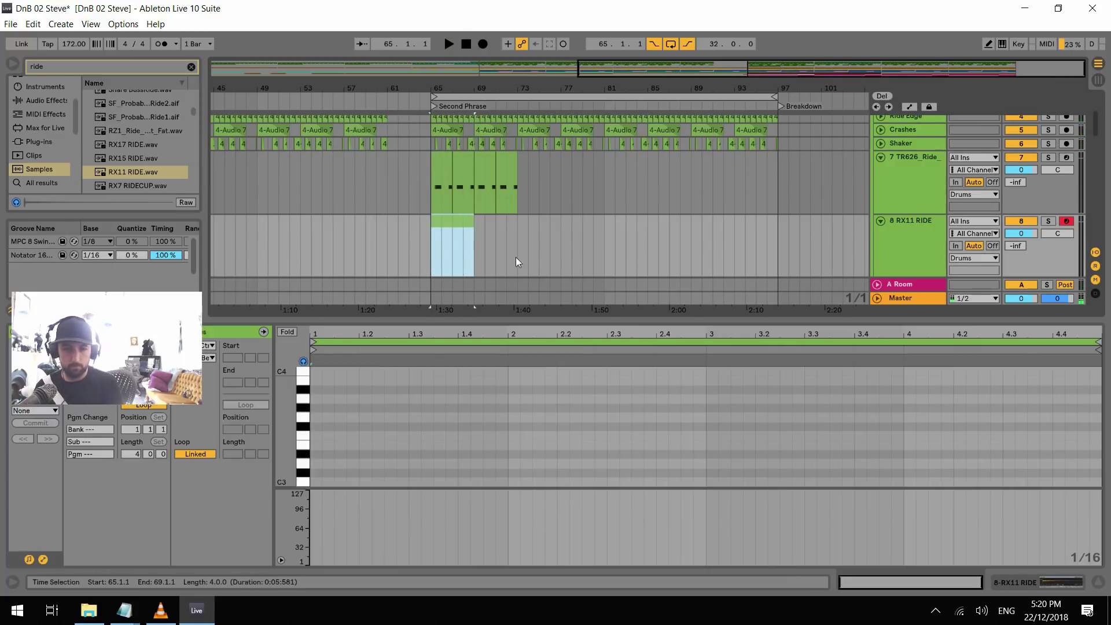
Add a C3 note at 4.4.1 in the RX11 ride clip and extend it to the clip's end
key(space)
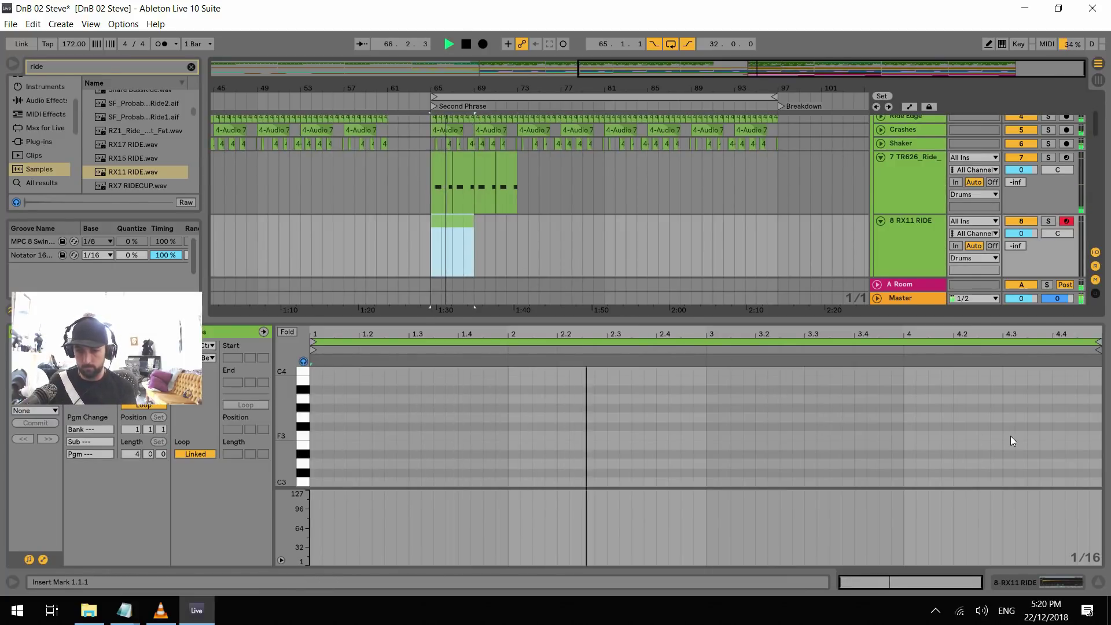
click(1053, 484)
key(space)
double_click(1057, 483)
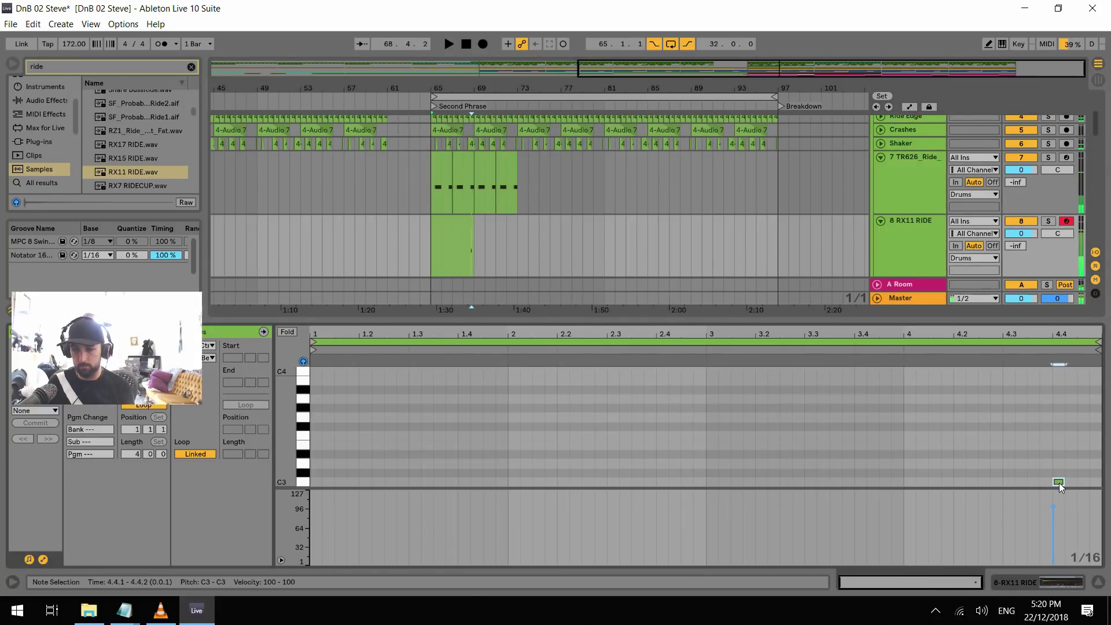
key(space)
drag(1063, 483, 1102, 483)
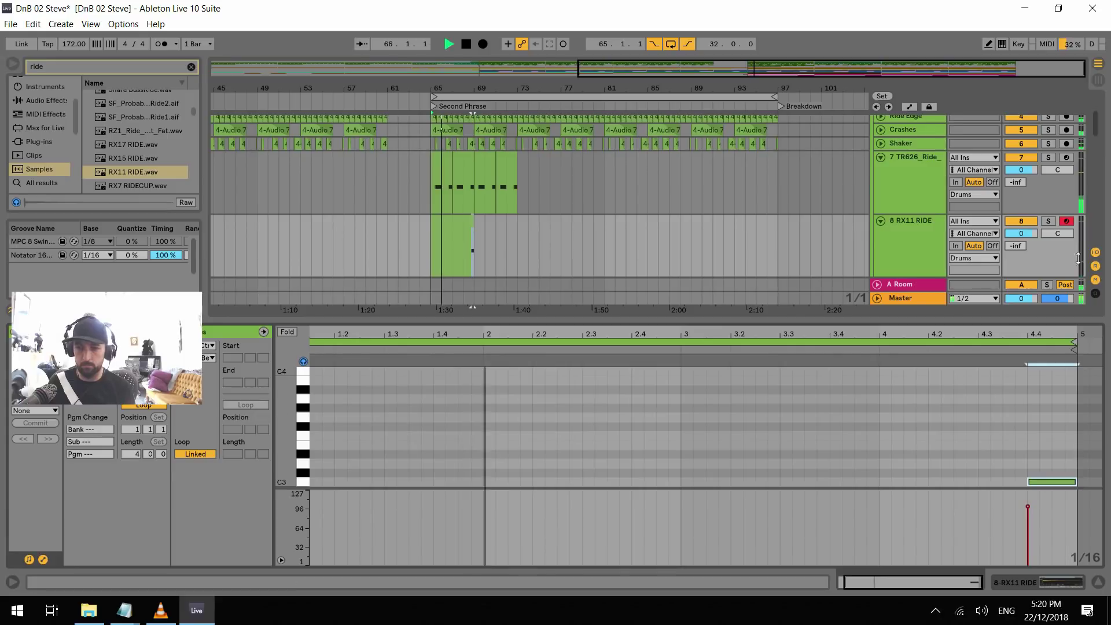
Set the TR626 ride track's volume to 2.2 dB and duplicate the four-bar RX11 ride clip up to bar 73
drag(1022, 169, 1022, 162)
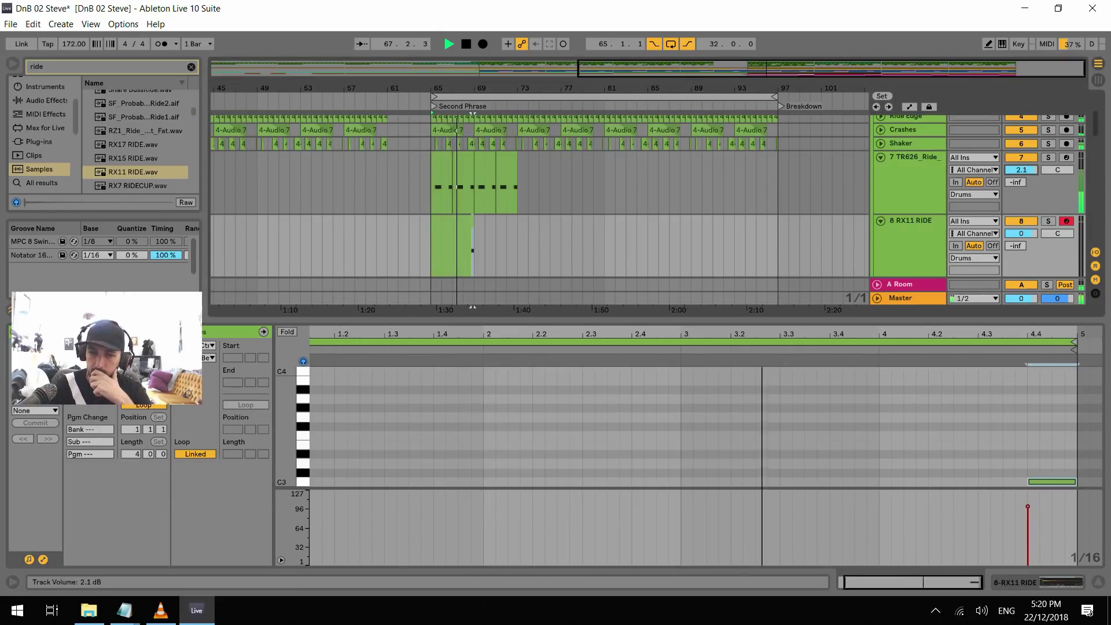
click(462, 237)
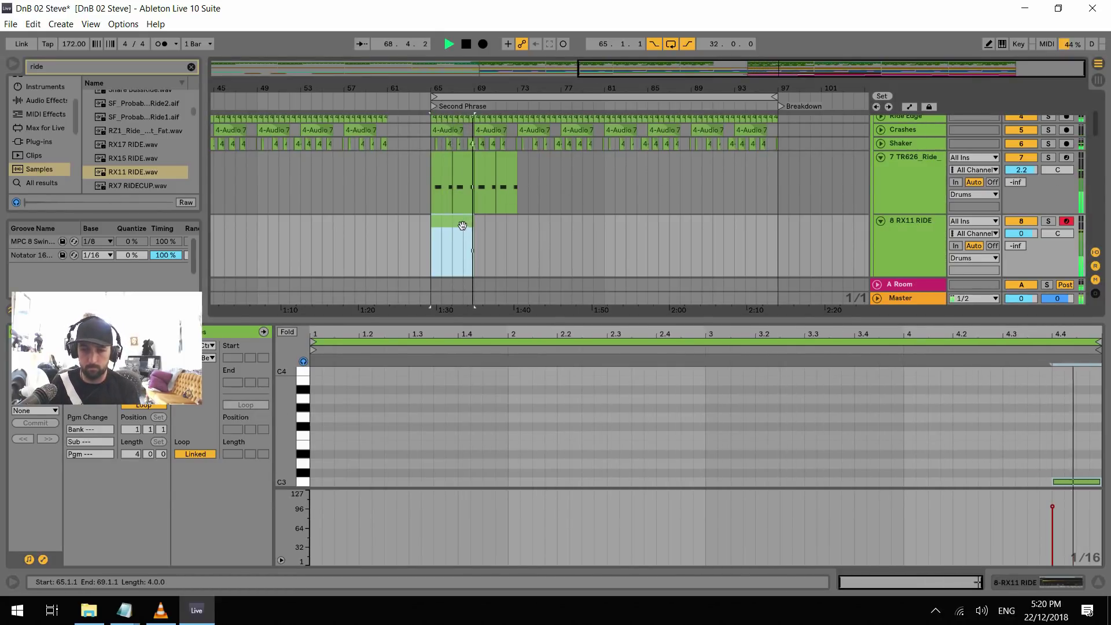
key(ctrl+d)
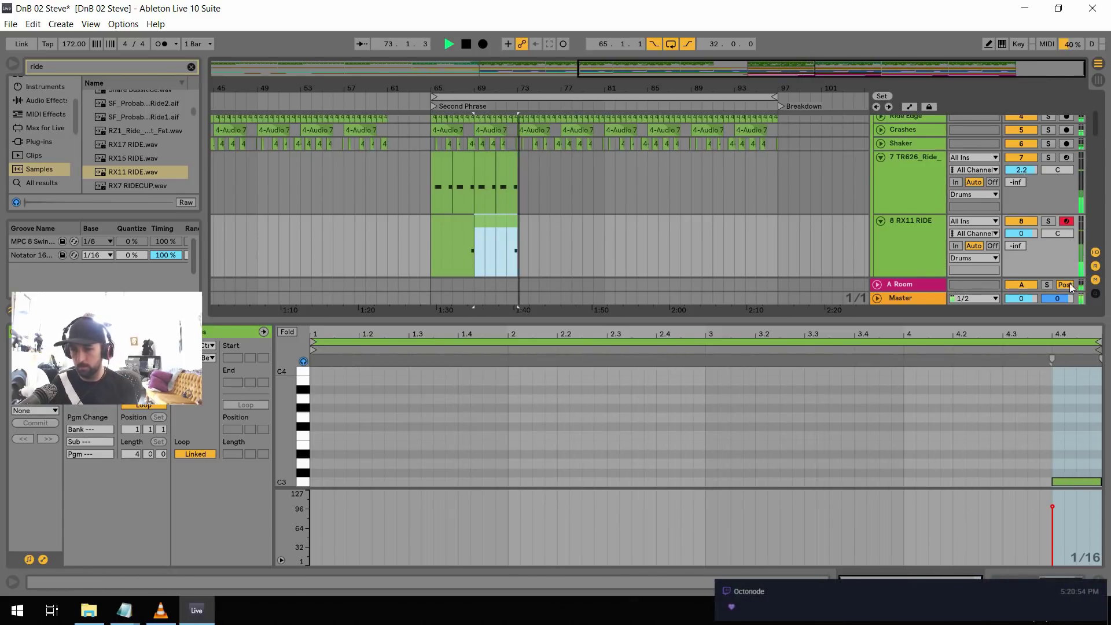
Play from bar 68, set the RX11 RIDE track's volume to 2.7 dB and show its sample device
click(463, 261)
key(space)
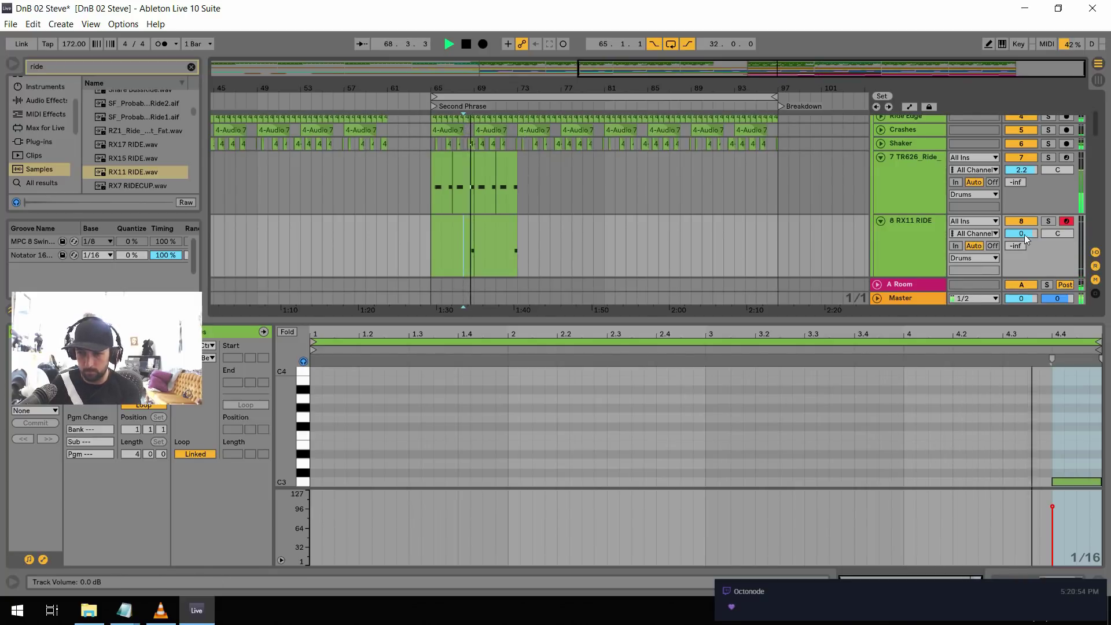
drag(1021, 233, 1022, 220)
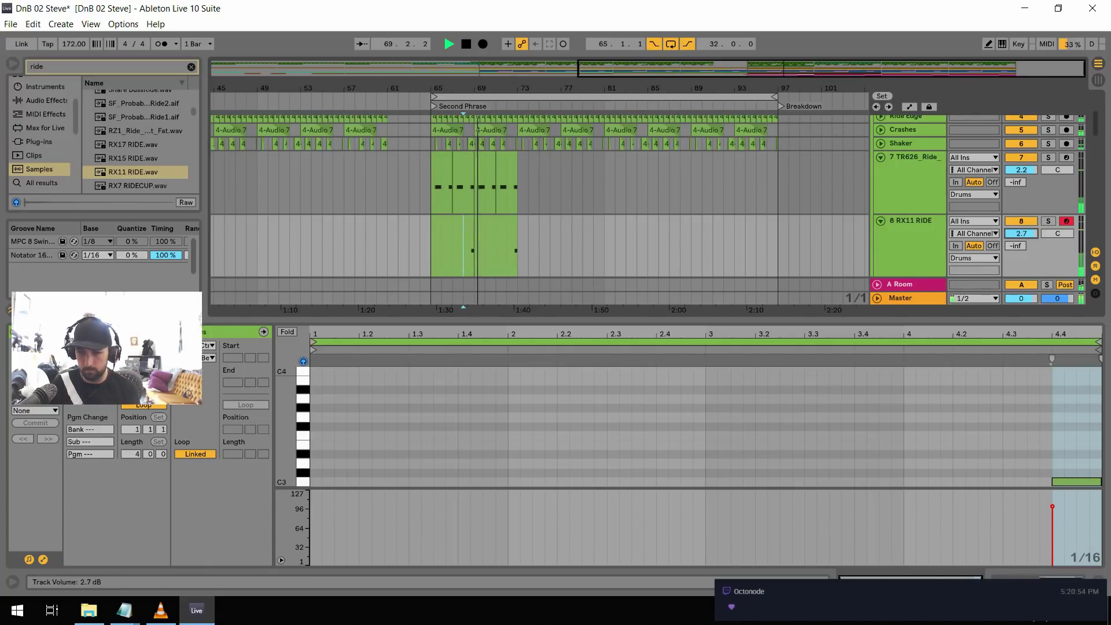
click(933, 221)
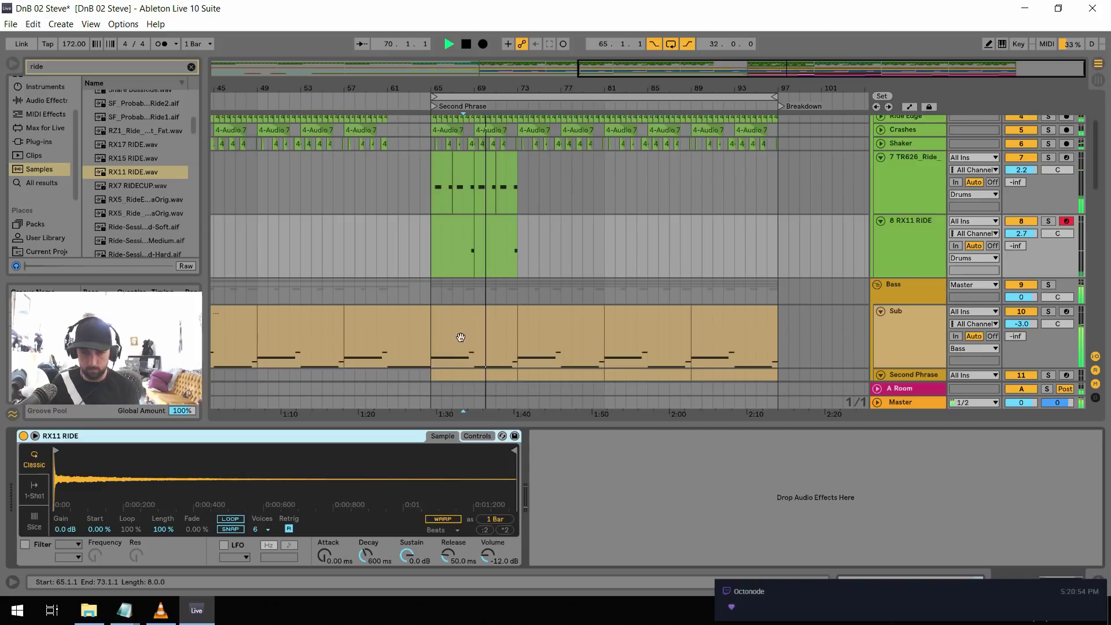
Set the RX11 RIDE track's volume to 4.6 dB and repeat both ride tracks' clips from bars 65–73 up to bar 97
drag(1039, 232, 1039, 219)
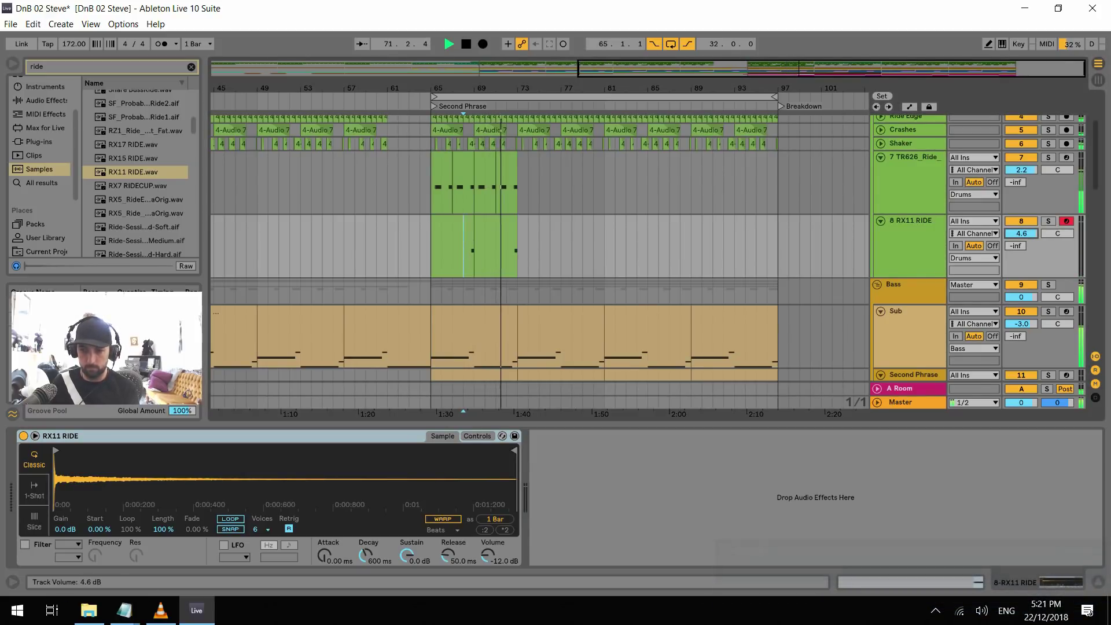
click(517, 249)
key(space)
drag(518, 250, 428, 193)
key(ctrl+d)
key(ctrl+d)
key(ctrl+d)
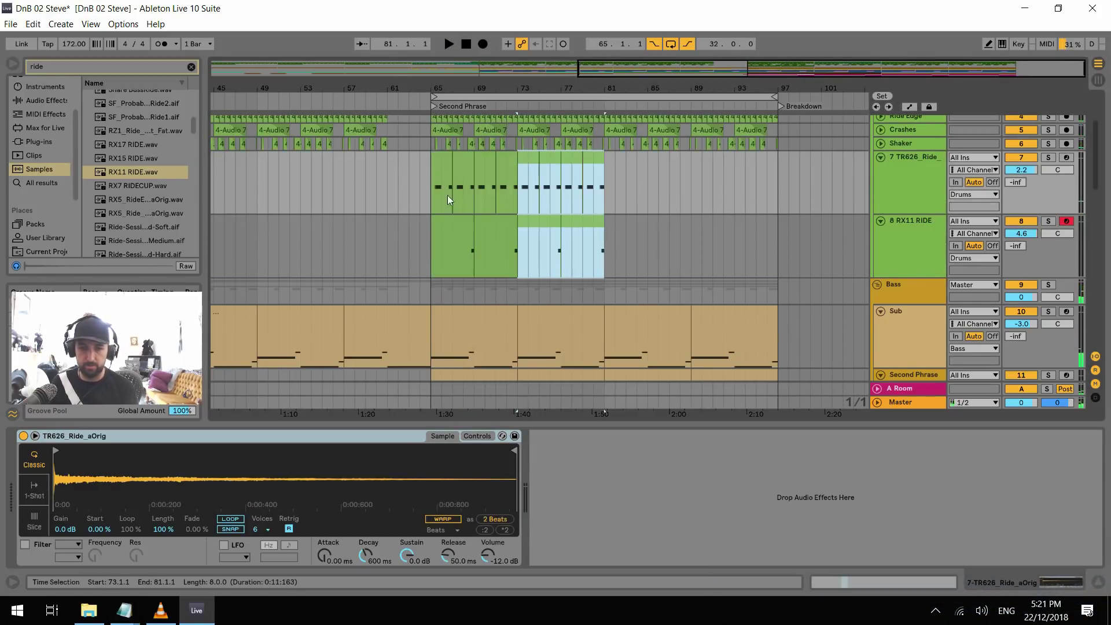
Play the Second Phrase from bars 65 and 68 to check how the two layered rides sound together
key(space)
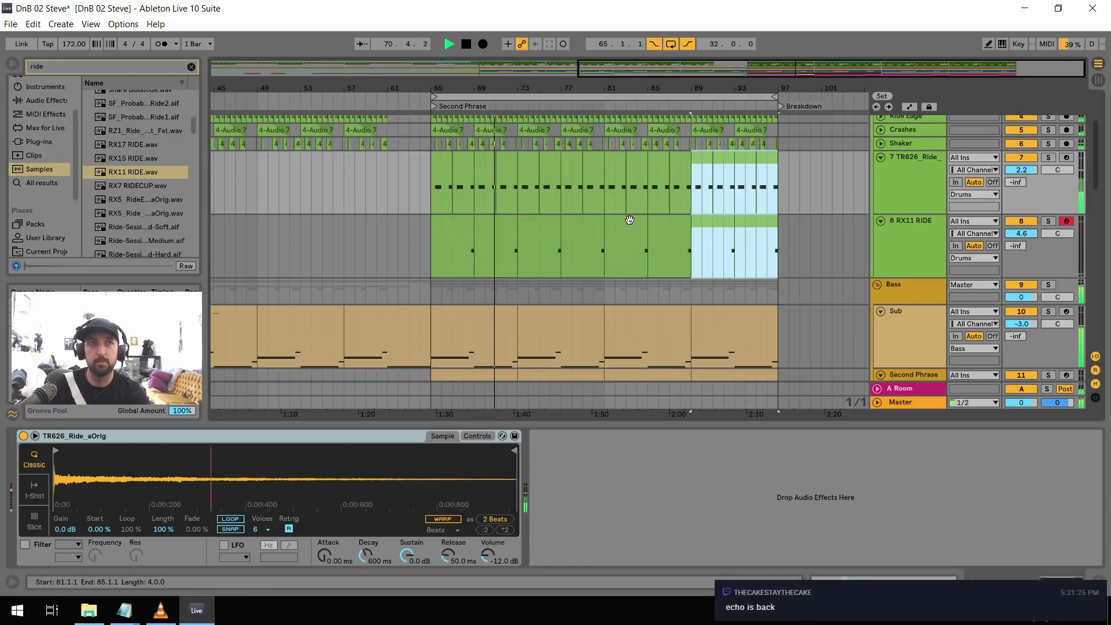
key(space)
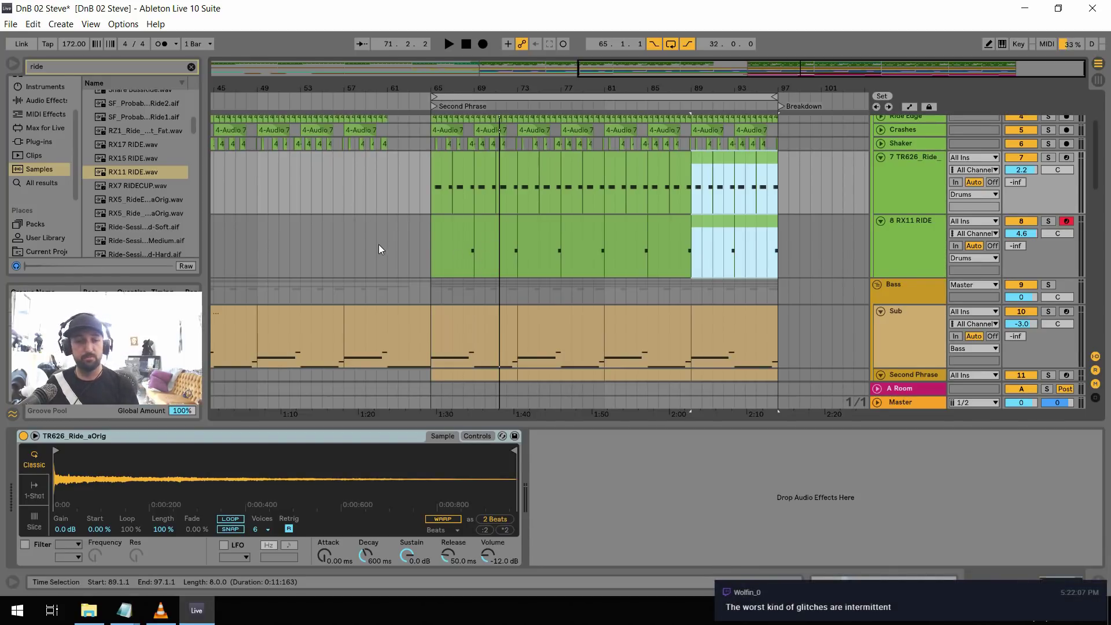
click(433, 251)
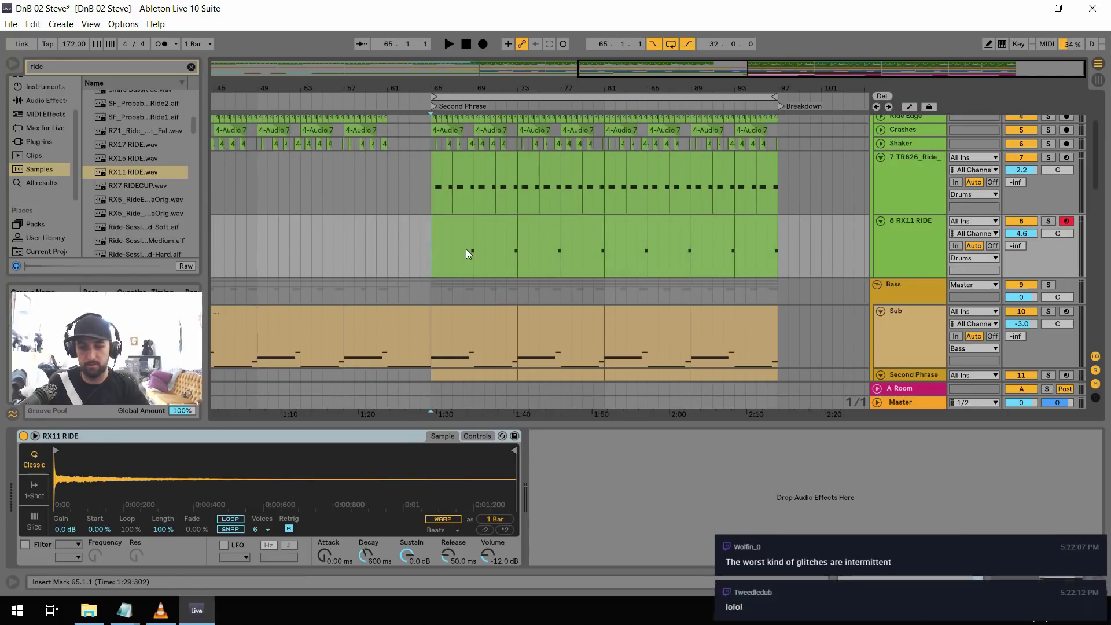
key(space)
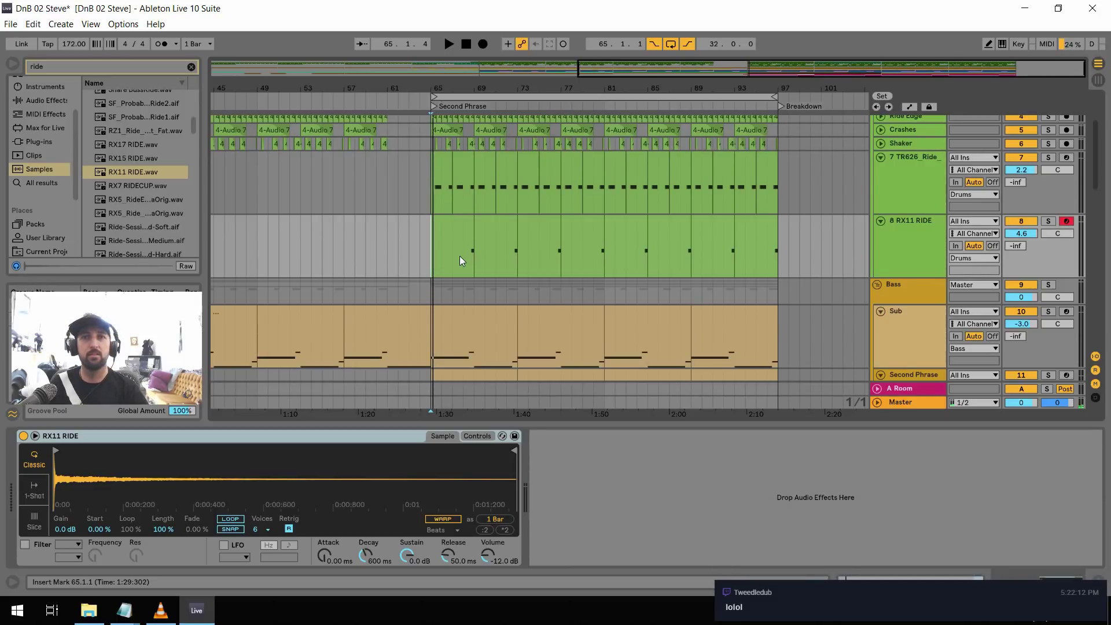
key(space)
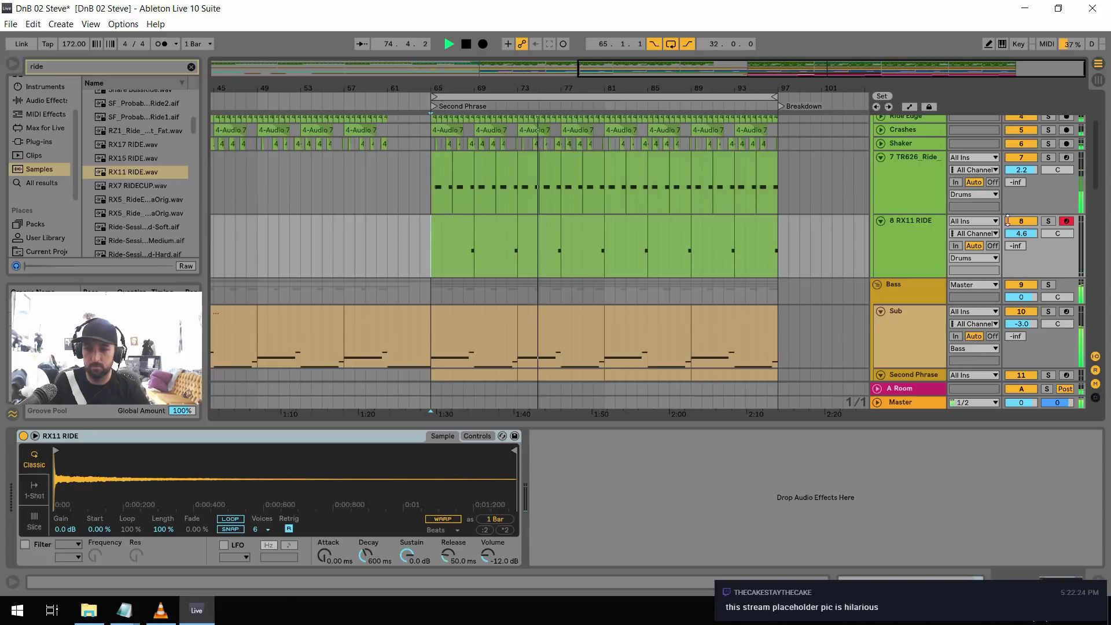
click(464, 258)
key(space)
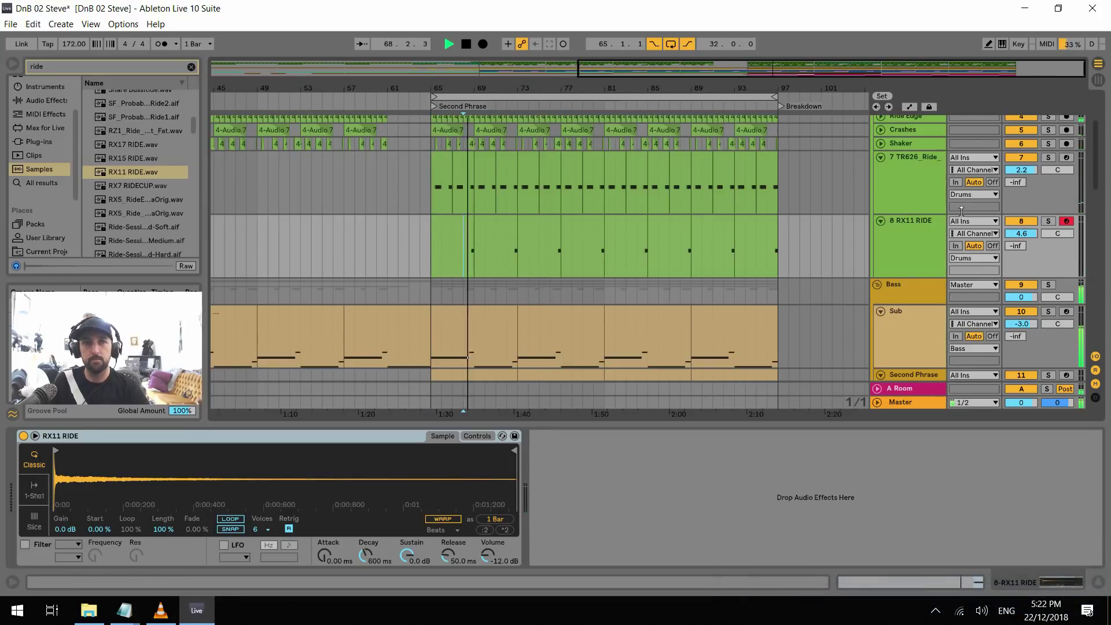
click(901, 222)
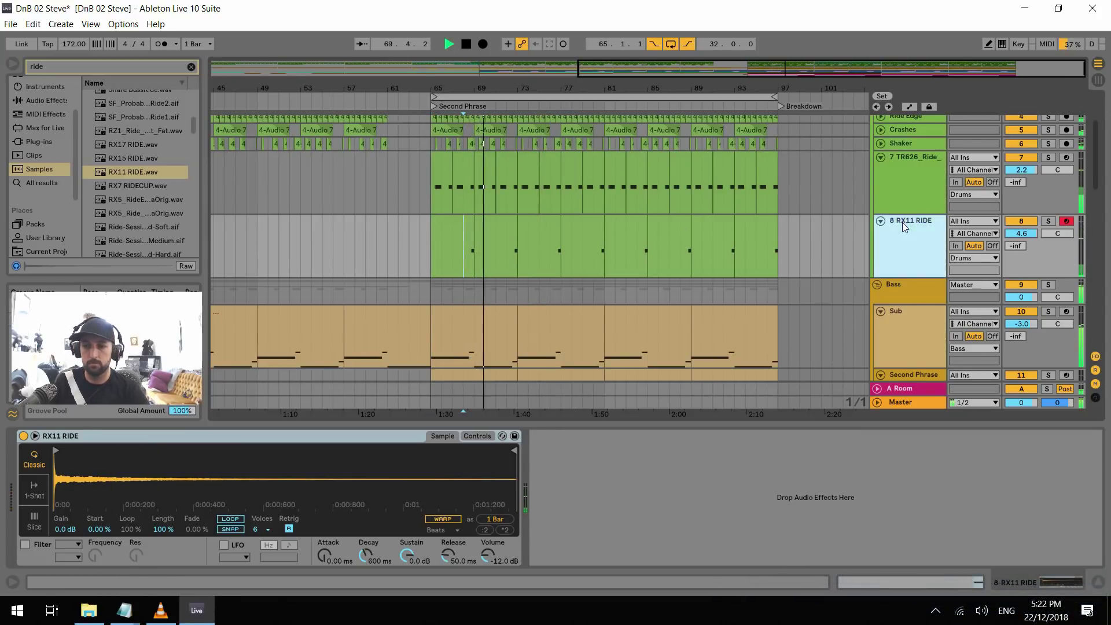
key(space)
key(space)
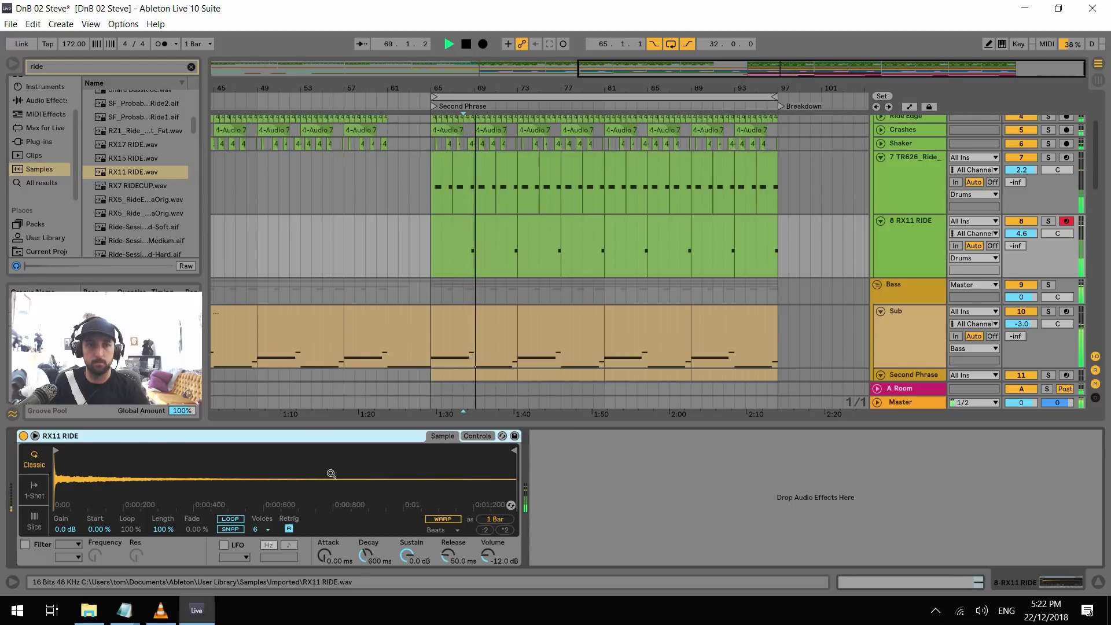
key(space)
key(space)
Transpose the RX11 RIDE sample by -4 st, detune it by +50 ct and audition it from bar 68
click(475, 434)
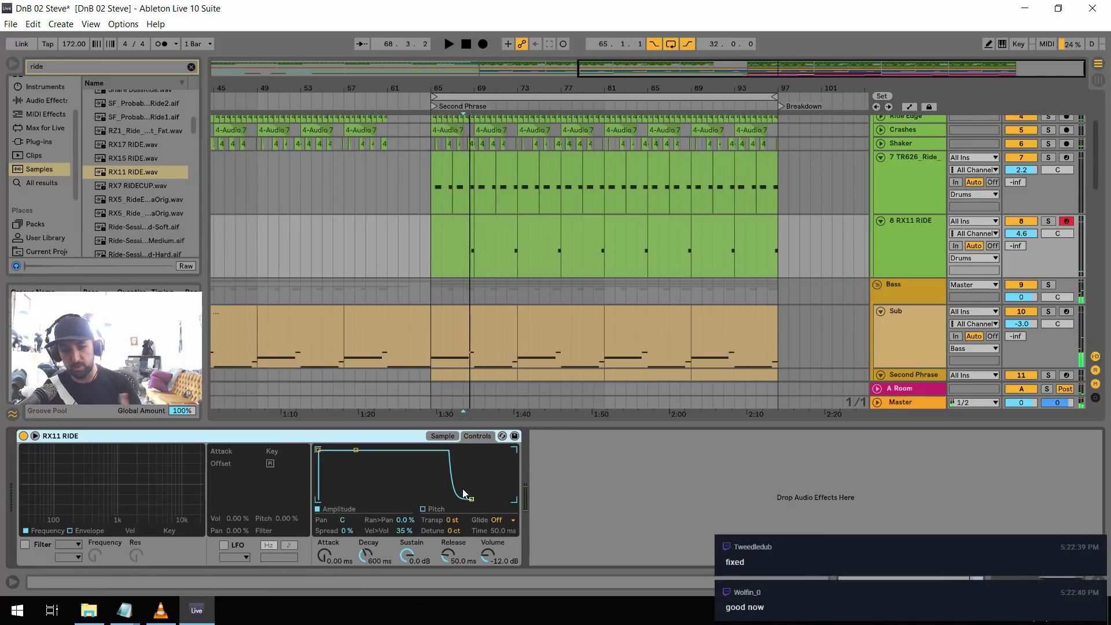
drag(452, 519, 452, 544)
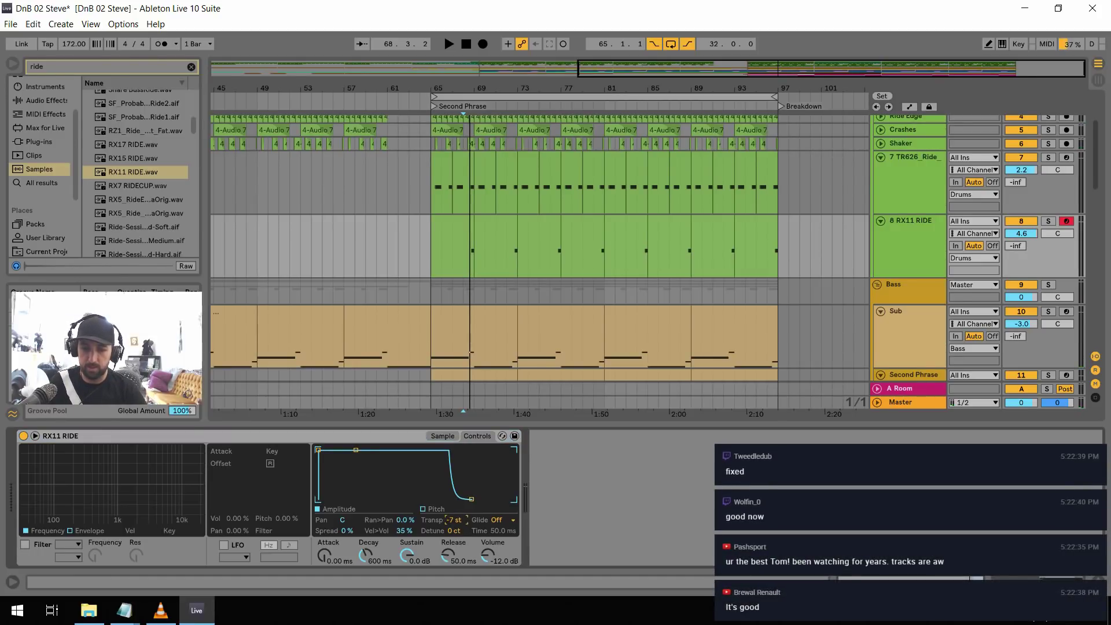
drag(453, 522, 453, 505)
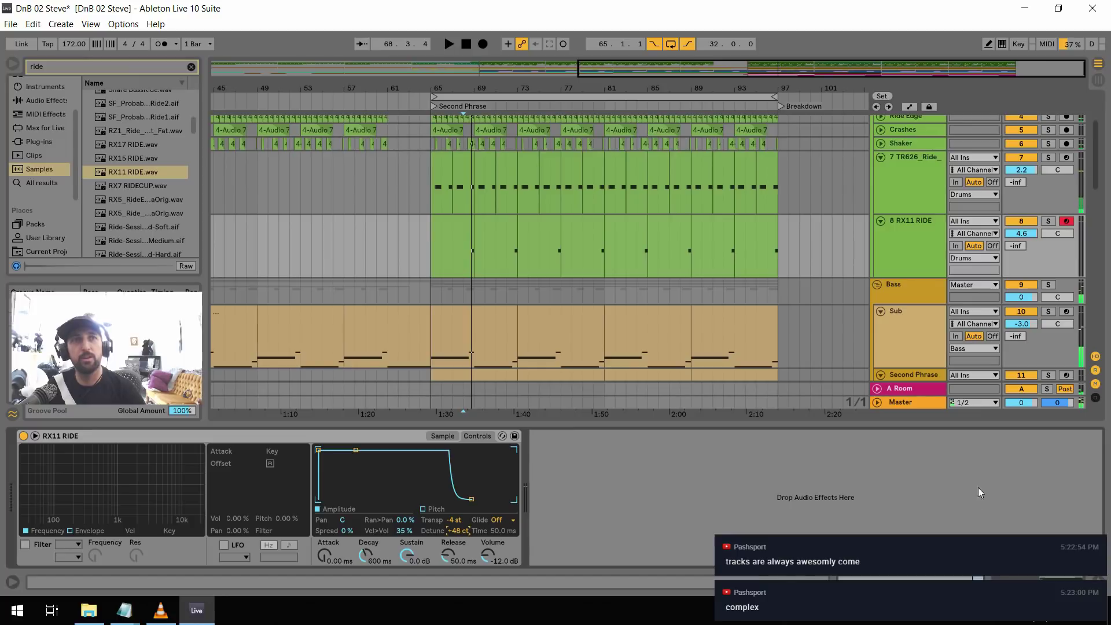
key(space)
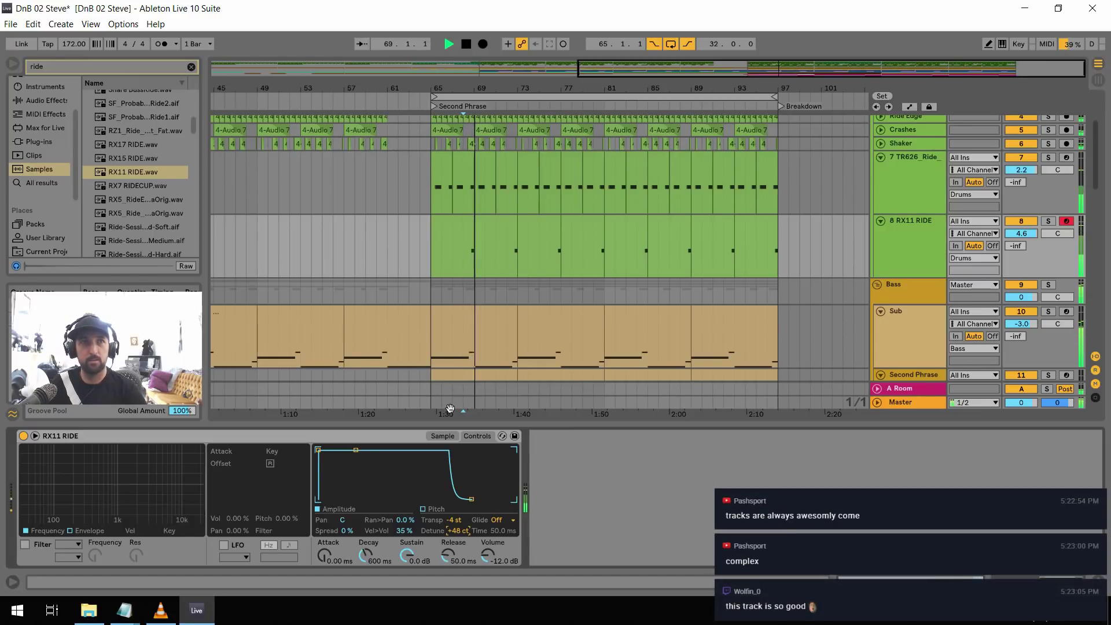
key(space)
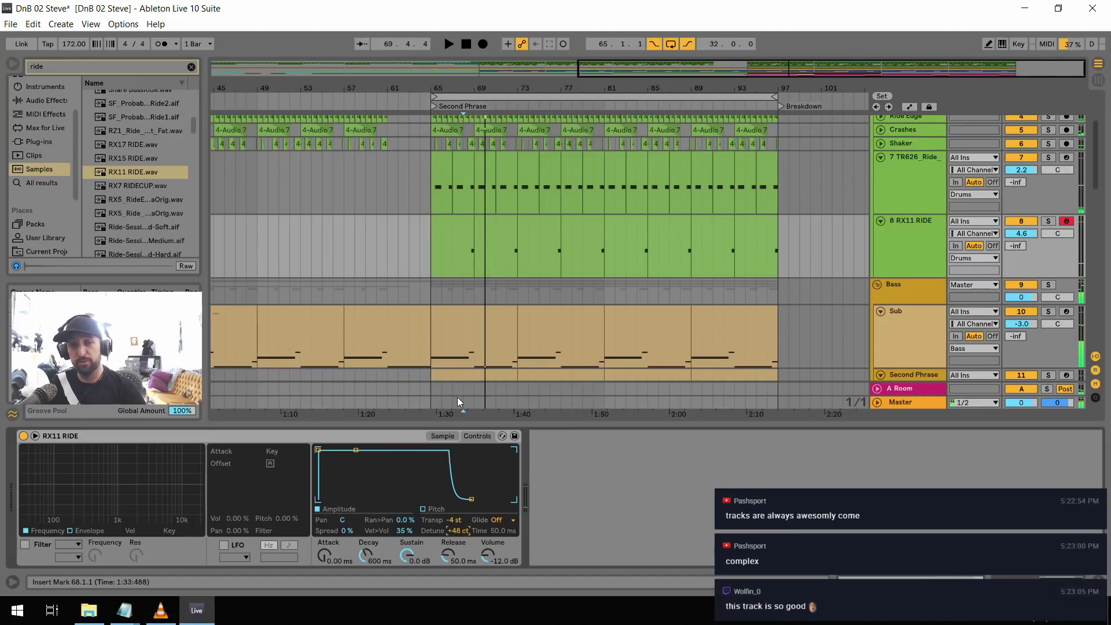
drag(456, 532, 456, 528)
key(space)
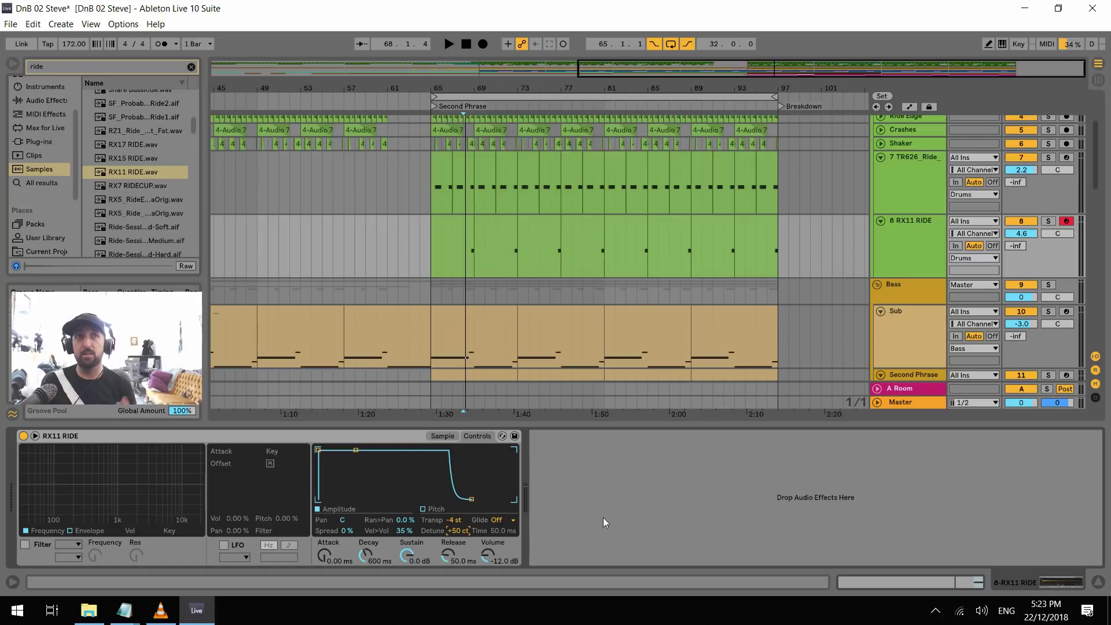
key(space)
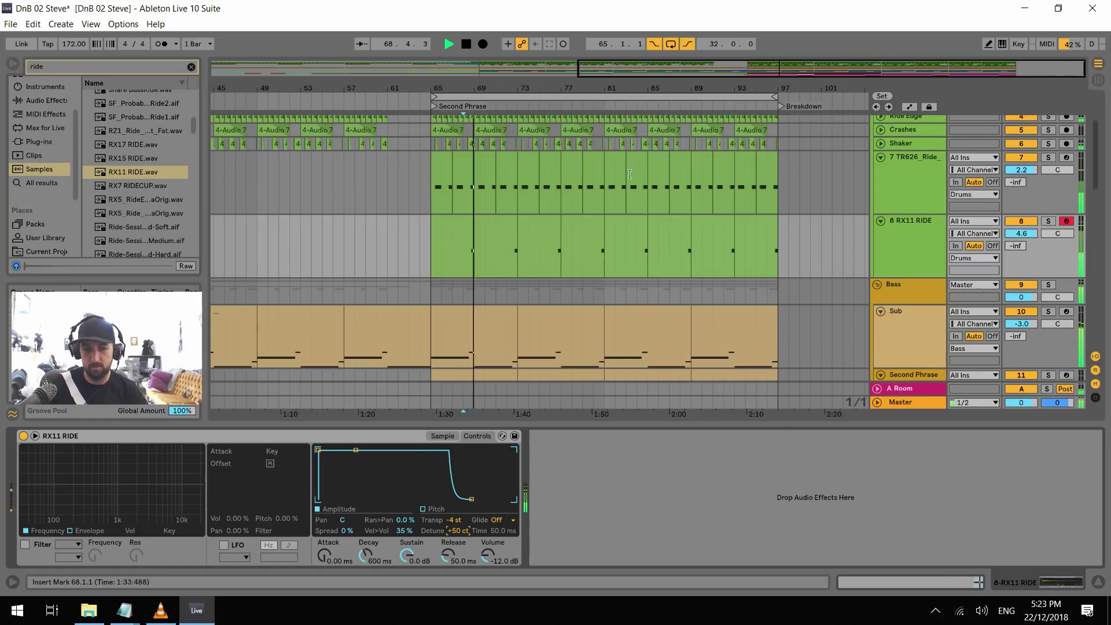
Add a Reverb after the RX11 RIDE instrument and set the track's volume to 3.2 dB
click(917, 221)
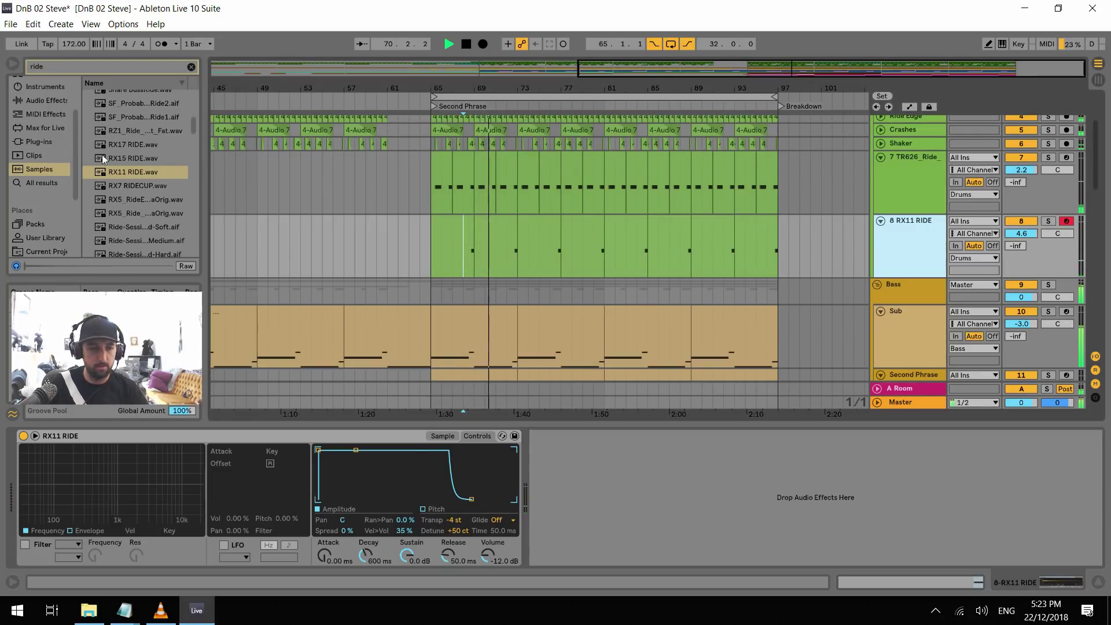
click(191, 66)
click(59, 155)
scroll(138, 226, down, 5)
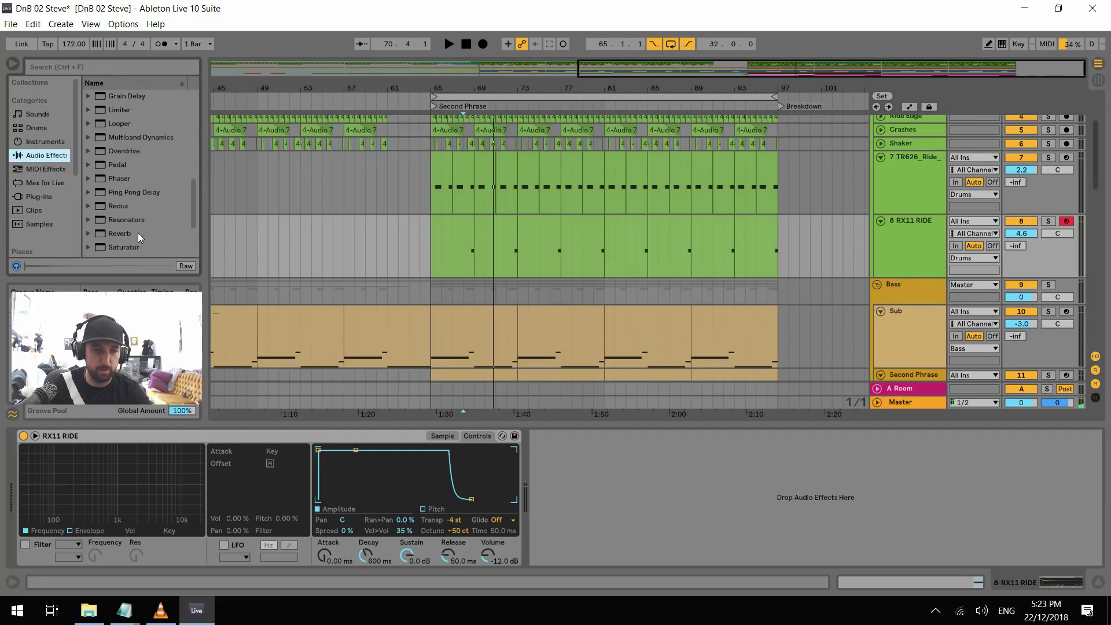
drag(133, 232, 755, 492)
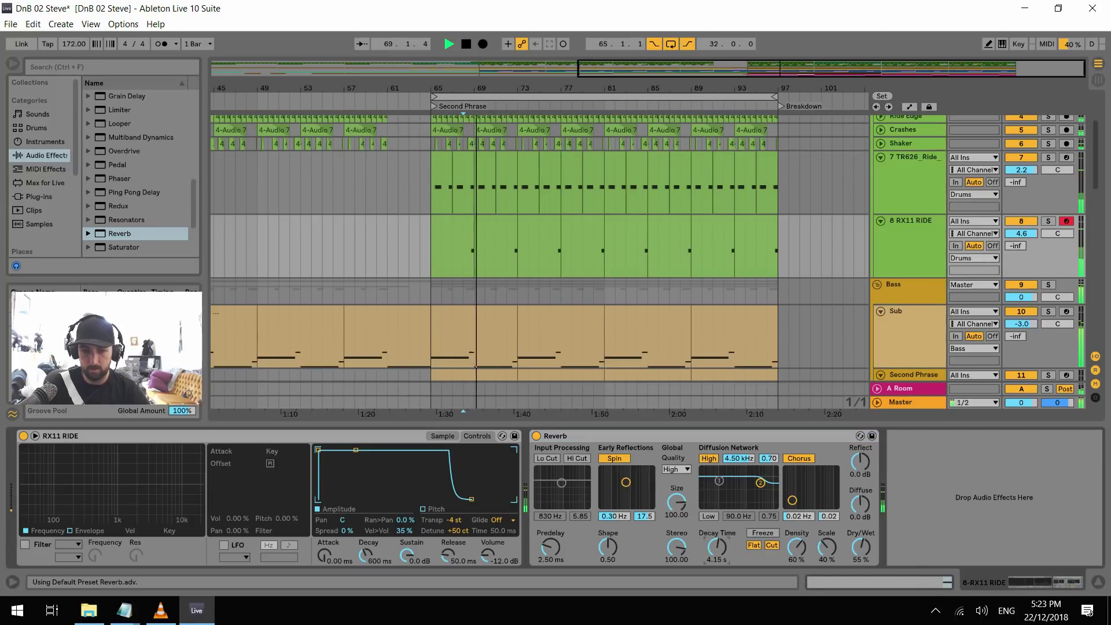
drag(1022, 233, 1022, 250)
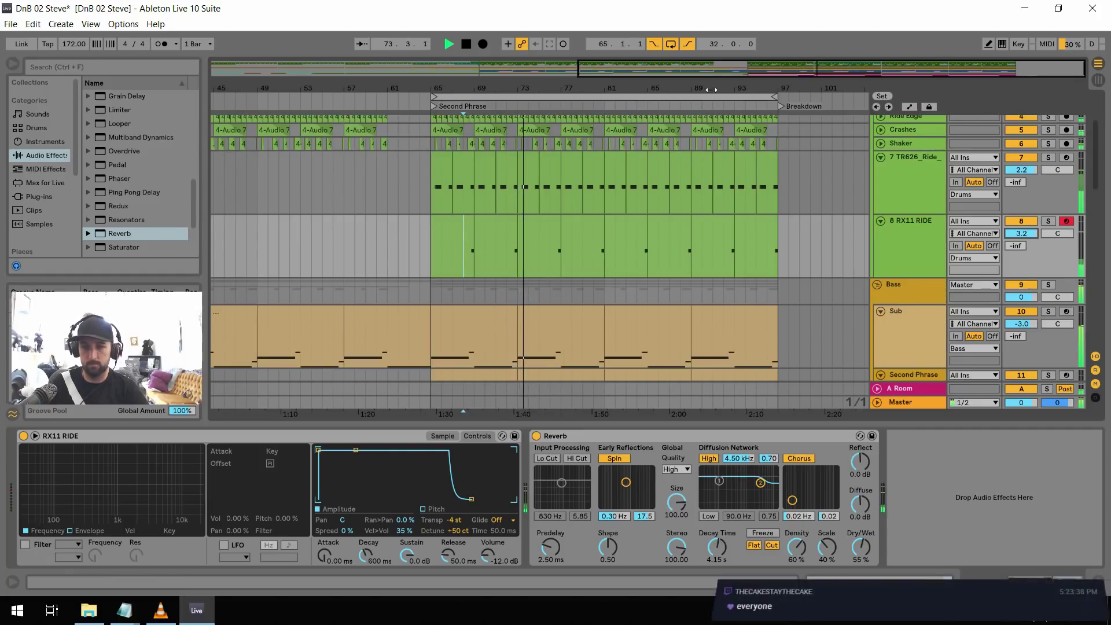
Listen to the Second Phrase through to about bar 95, checking the rides against the bass tracks
drag(714, 102, 725, 81)
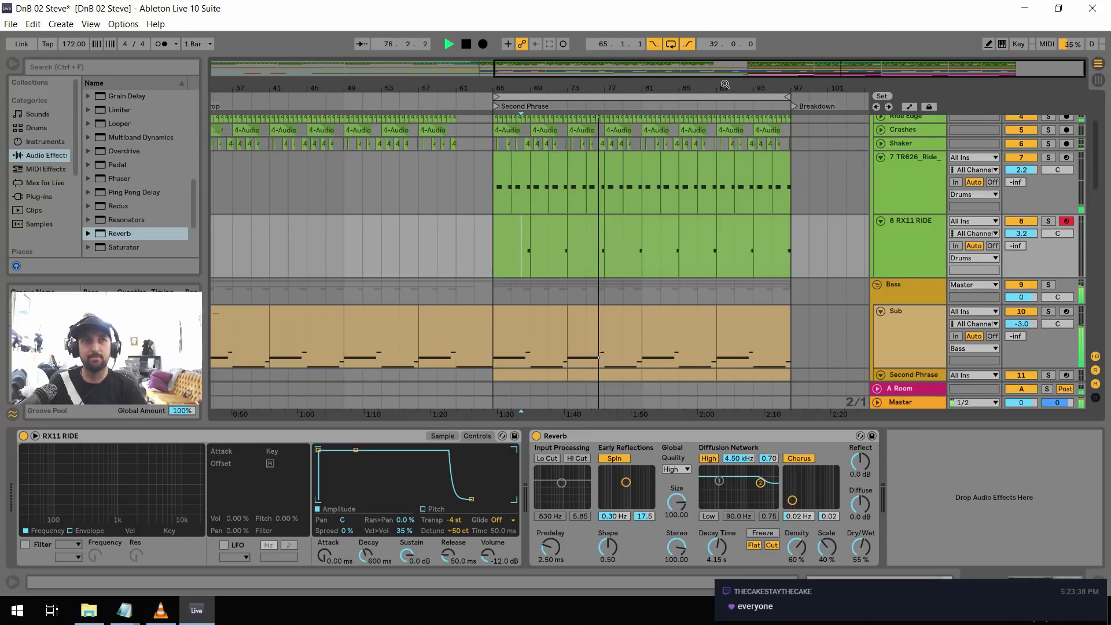
drag(818, 65, 785, 110)
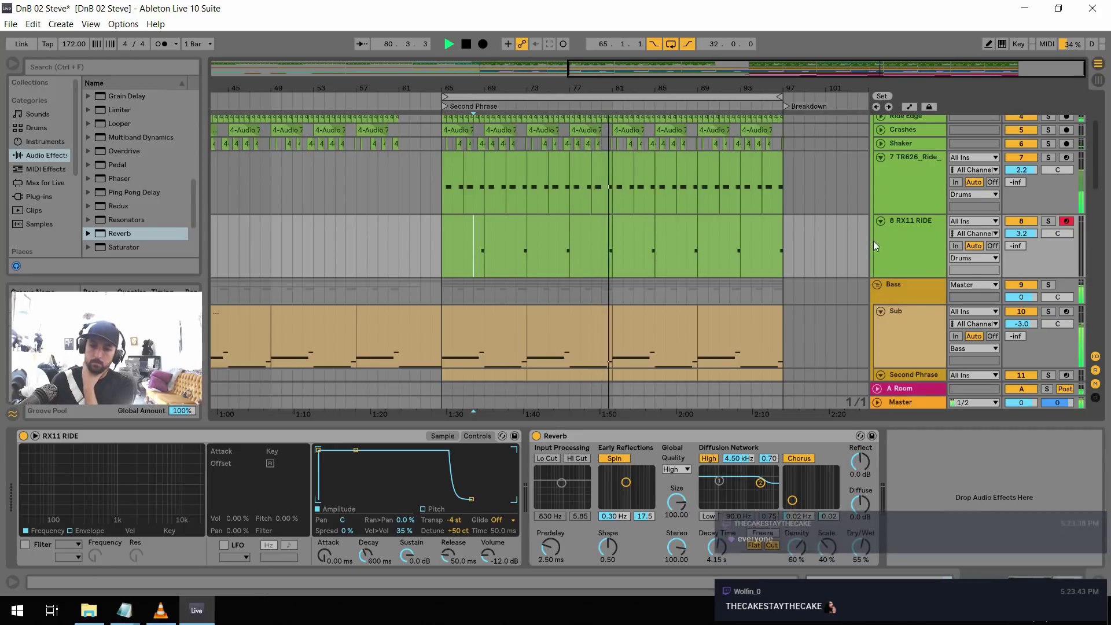
scroll(868, 242, down, 2)
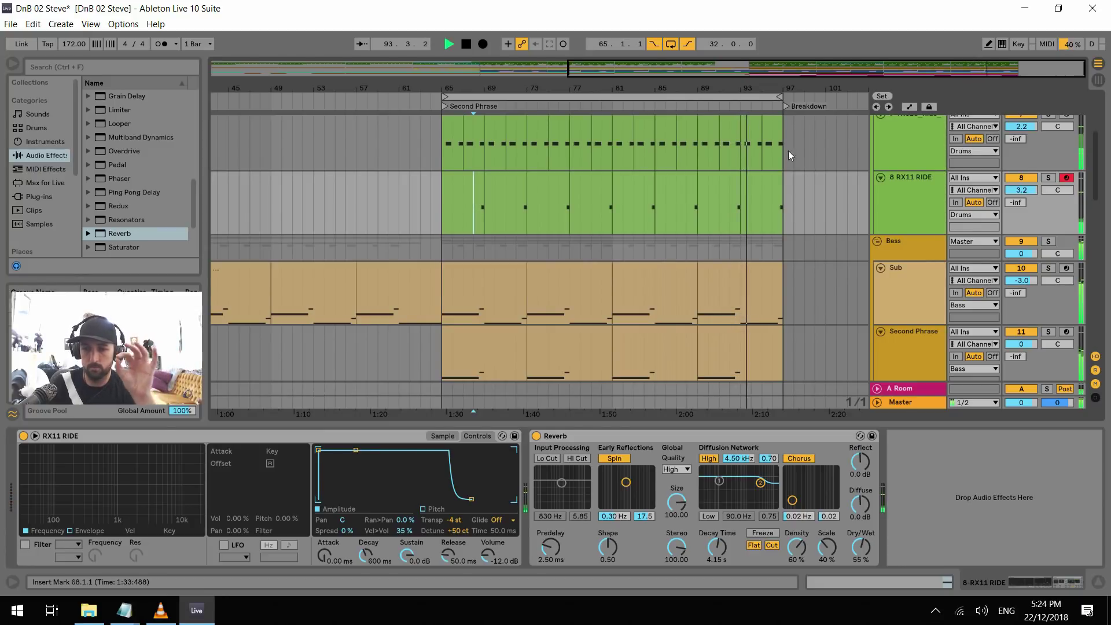
drag(801, 68, 801, 73)
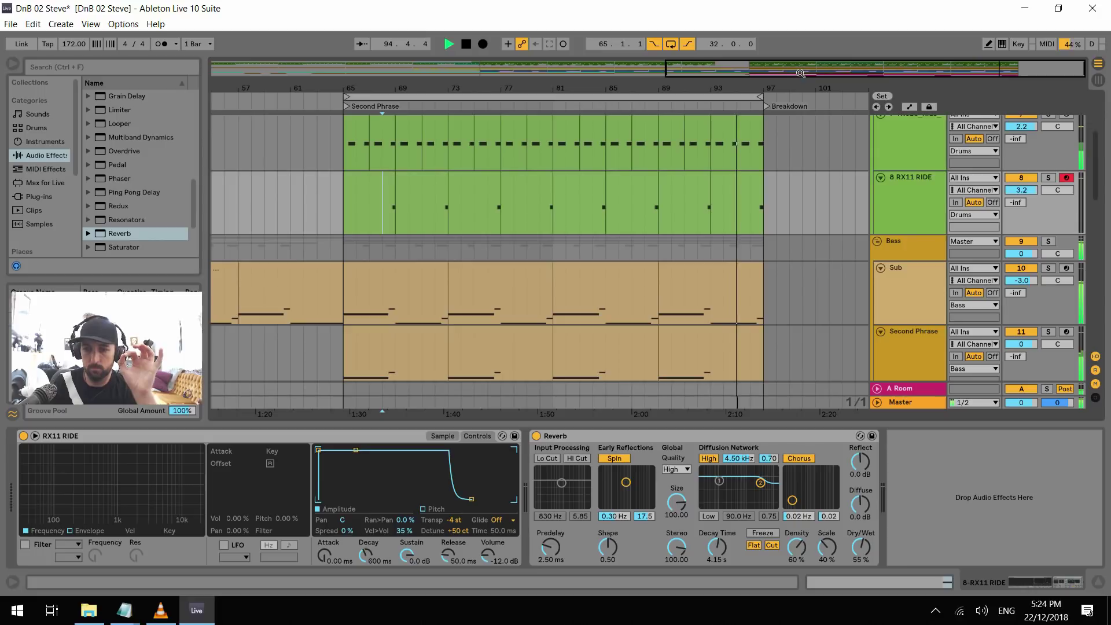
key(space)
Open the E-Piano clip starting at bar 89 for note editing and play it from its beginning
scroll(746, 248, down, 10)
scroll(741, 274, down, 8)
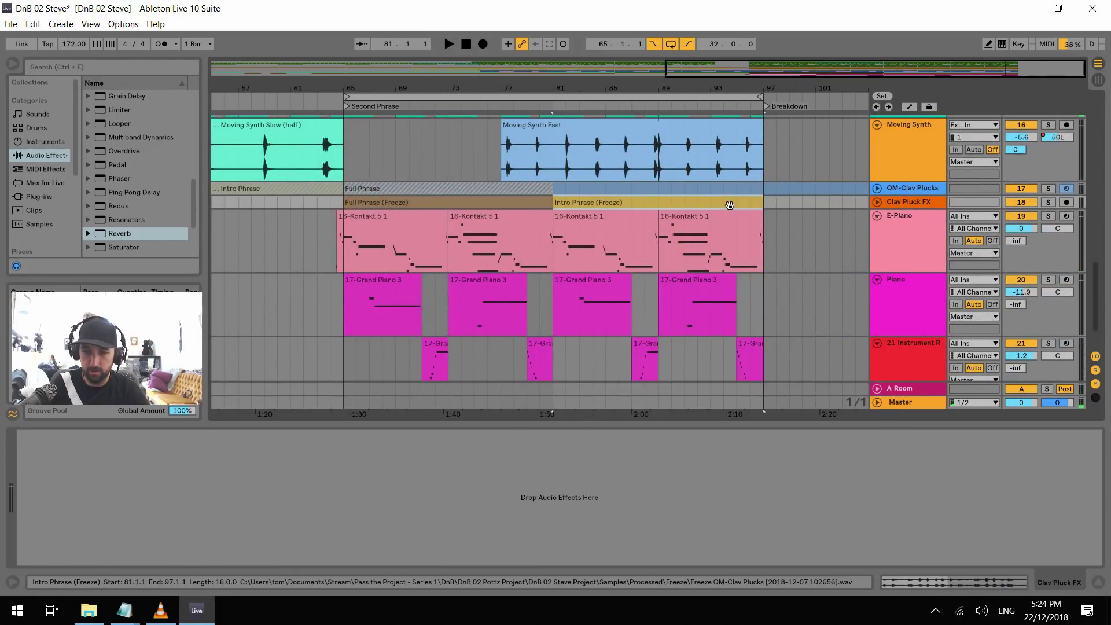
double_click(730, 205)
click(696, 218)
key(space)
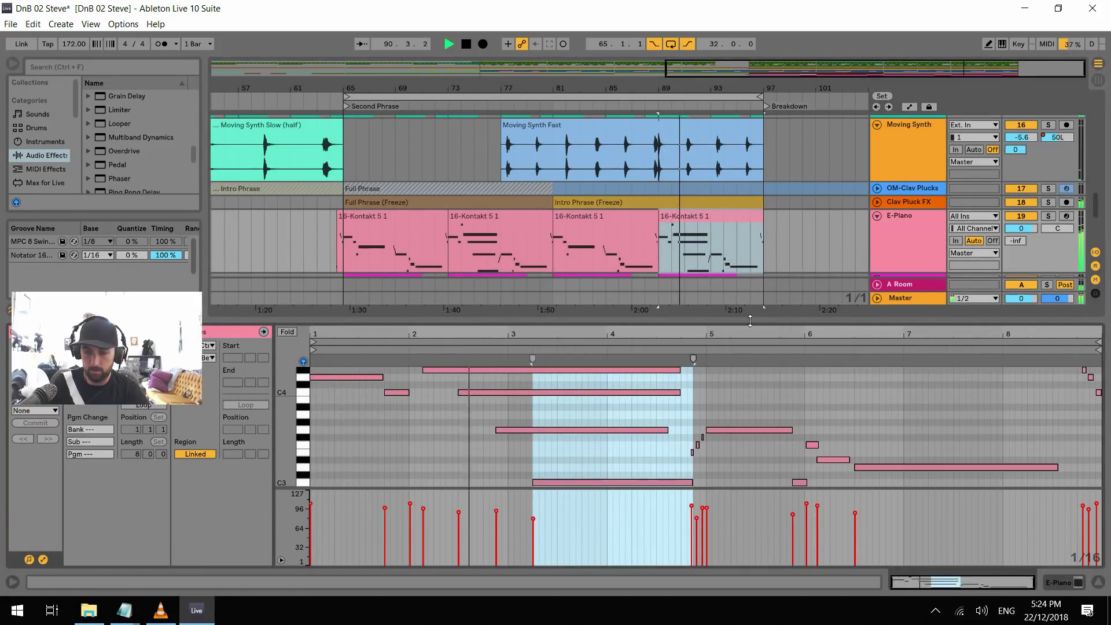
click(810, 444)
key(space)
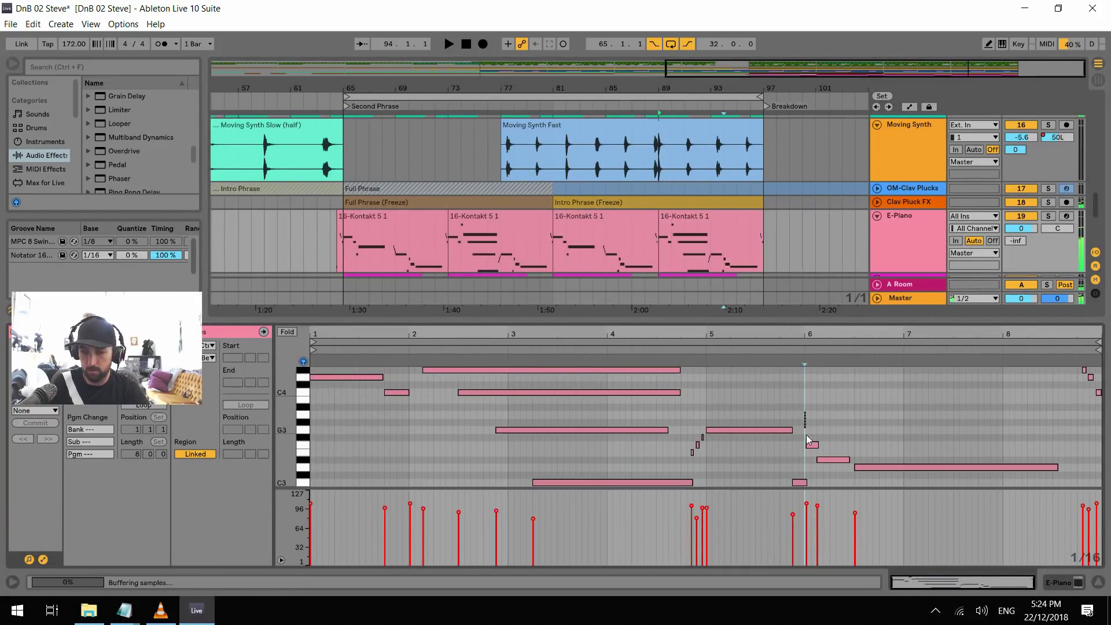
Transpose the long note starting at 6.3.1 in the E-Piano clip down seven semitones to G2
scroll(910, 427, down, 2)
click(913, 438)
scroll(913, 435, down, 3)
key(Down)
key(Down)
key(Down)
key(Down)
key(Down)
key(Down)
key(Down)
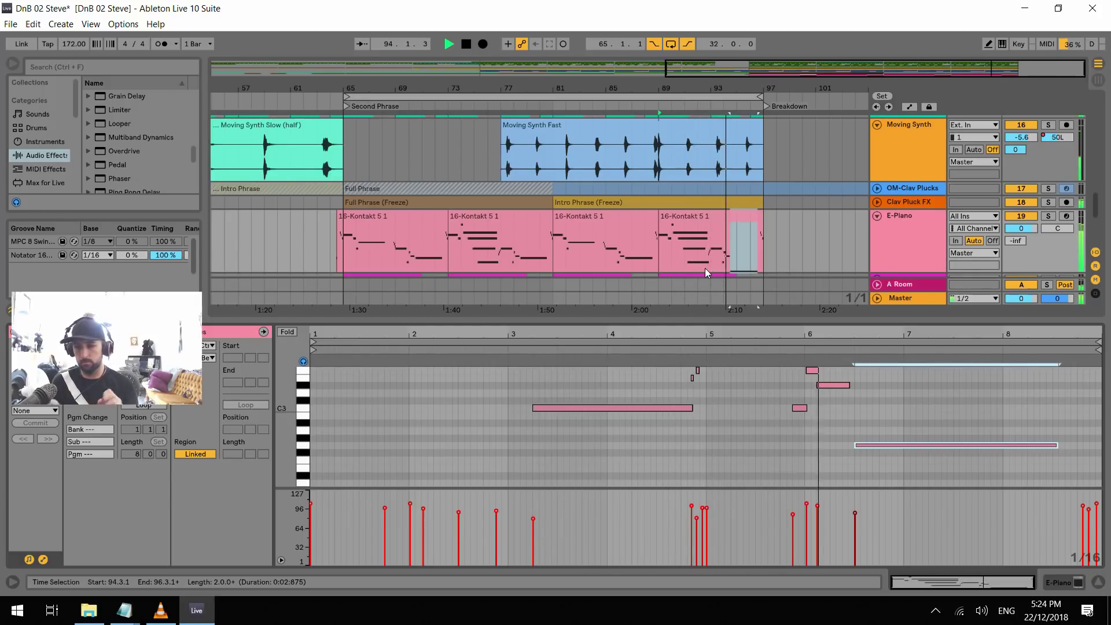
Raise the long G2 note's velocity to 114 and play the E-Piano part from bar 94
key(space)
click(960, 445)
drag(855, 514, 856, 499)
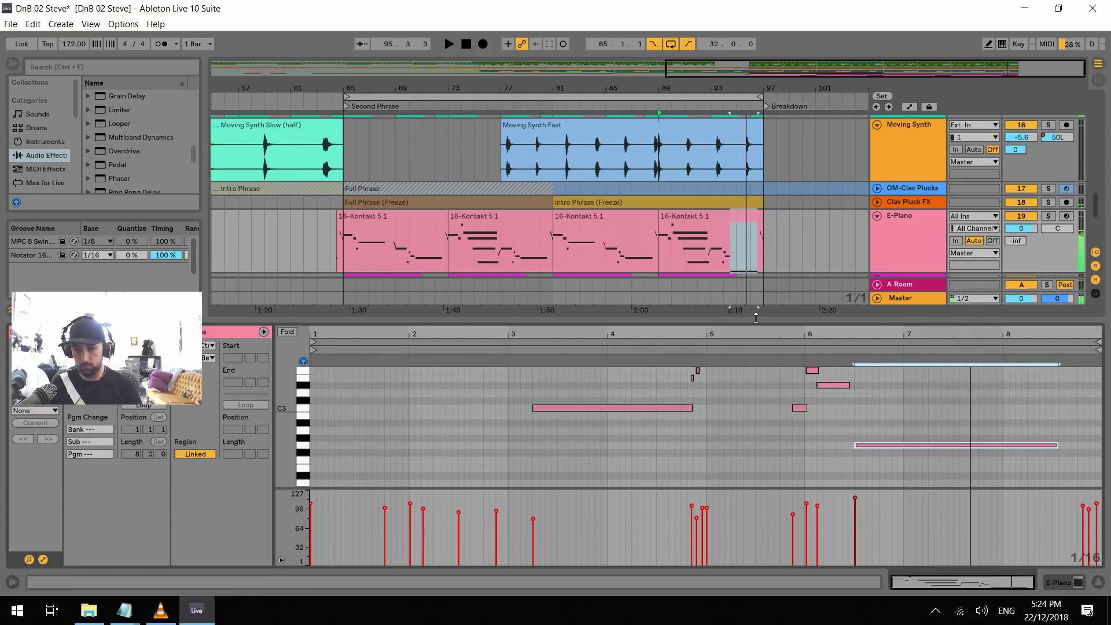
click(744, 245)
click(723, 245)
key(space)
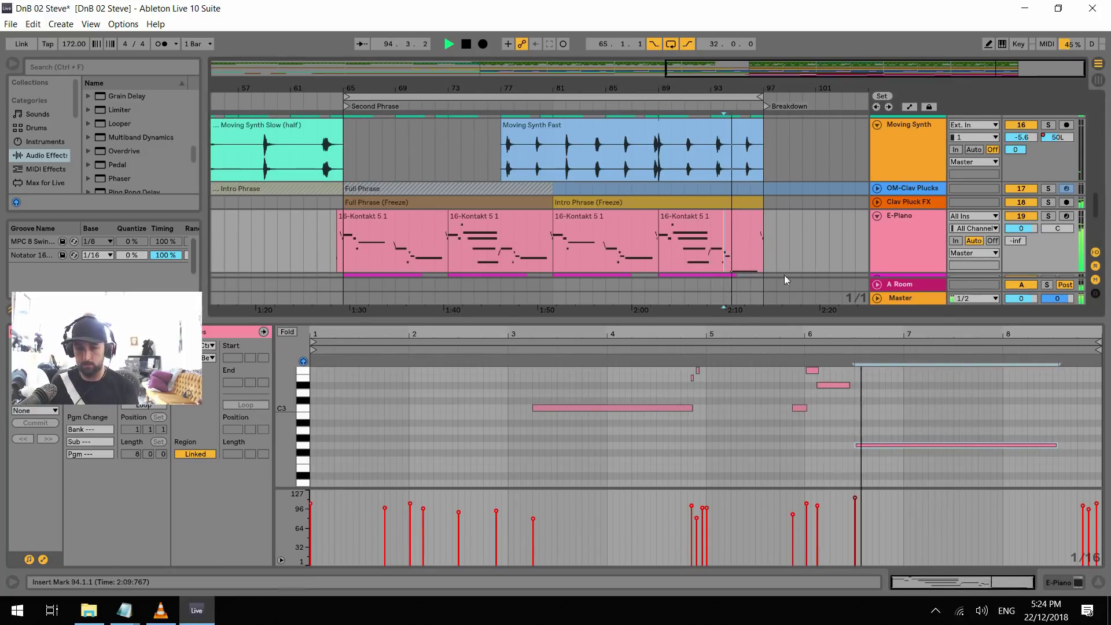
Try moving the long G2 note to start at 6.4.1 and play it back
key(space)
click(883, 446)
key(Right)
key(Right)
key(Right)
key(Right)
key(space)
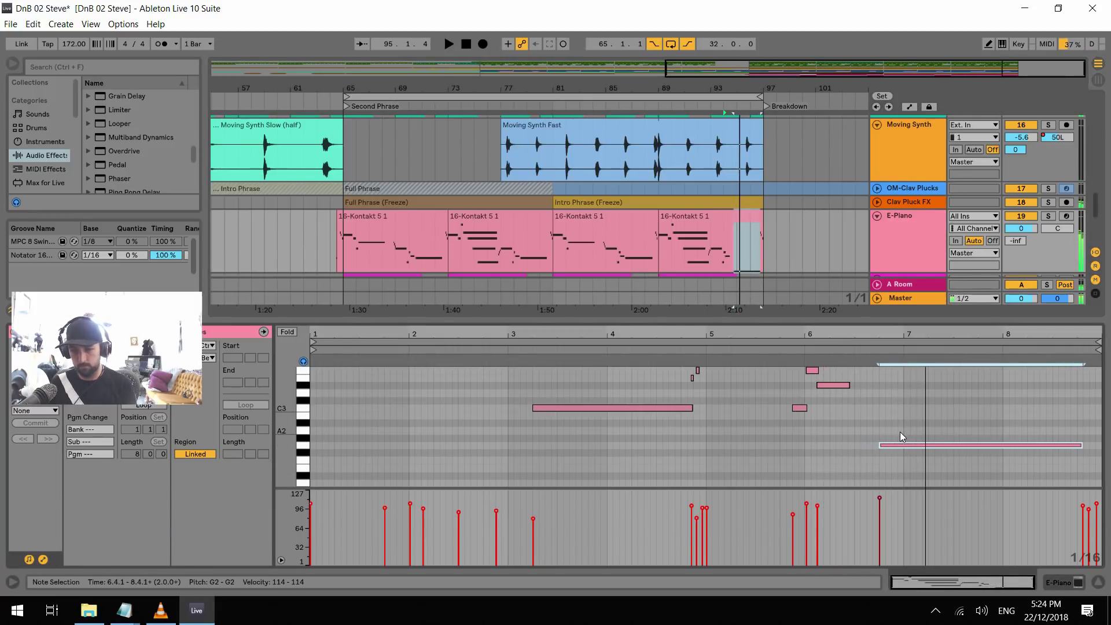
Try moving the long G2 note to start at 6.2.1 and play it back
key(space)
key(Left)
key(Left)
key(Left)
key(Left)
key(Left)
key(Left)
key(Left)
key(Left)
key(space)
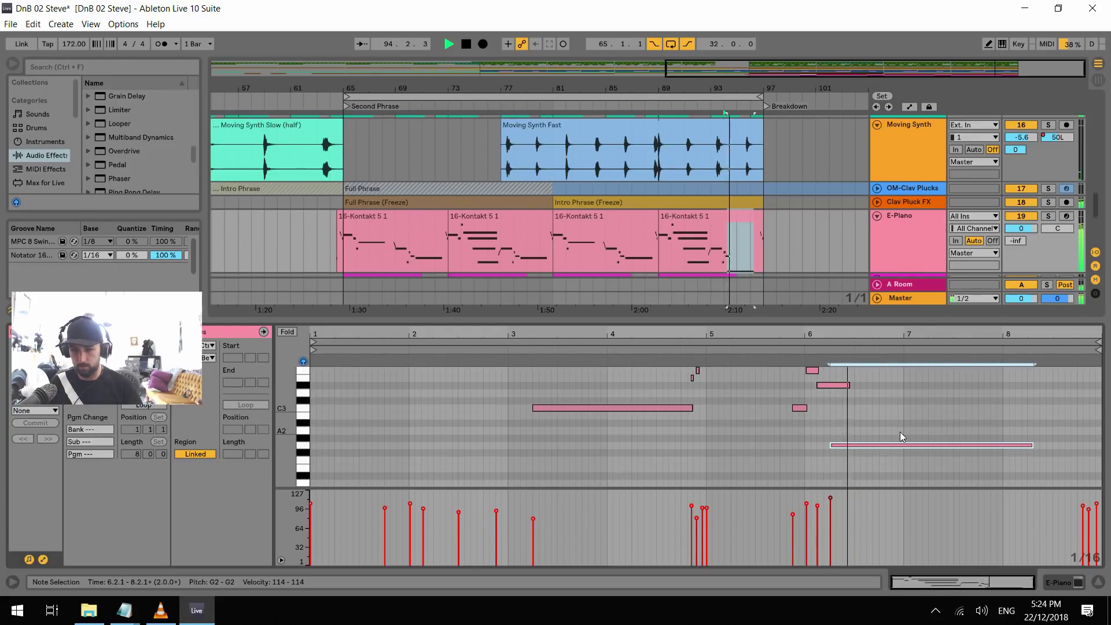
Place the long G2 note's start at 6.2.3 in the E-Piano clip and play it back
key(space)
key(Right)
key(Right)
key(Right)
key(Right)
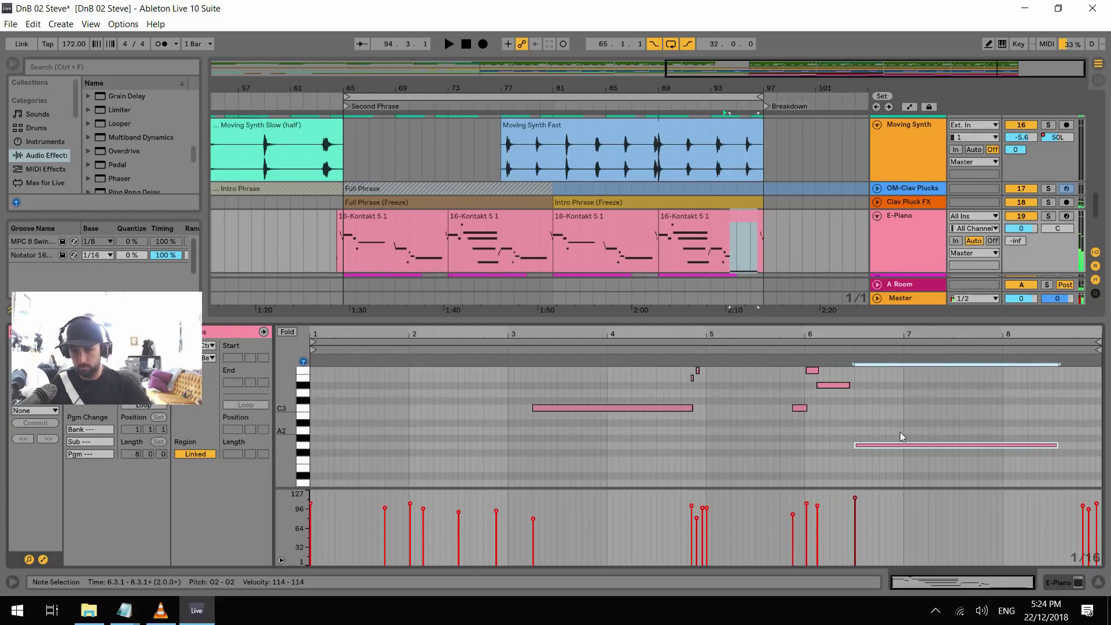
key(Left)
key(Left)
key(Left)
key(Right)
key(space)
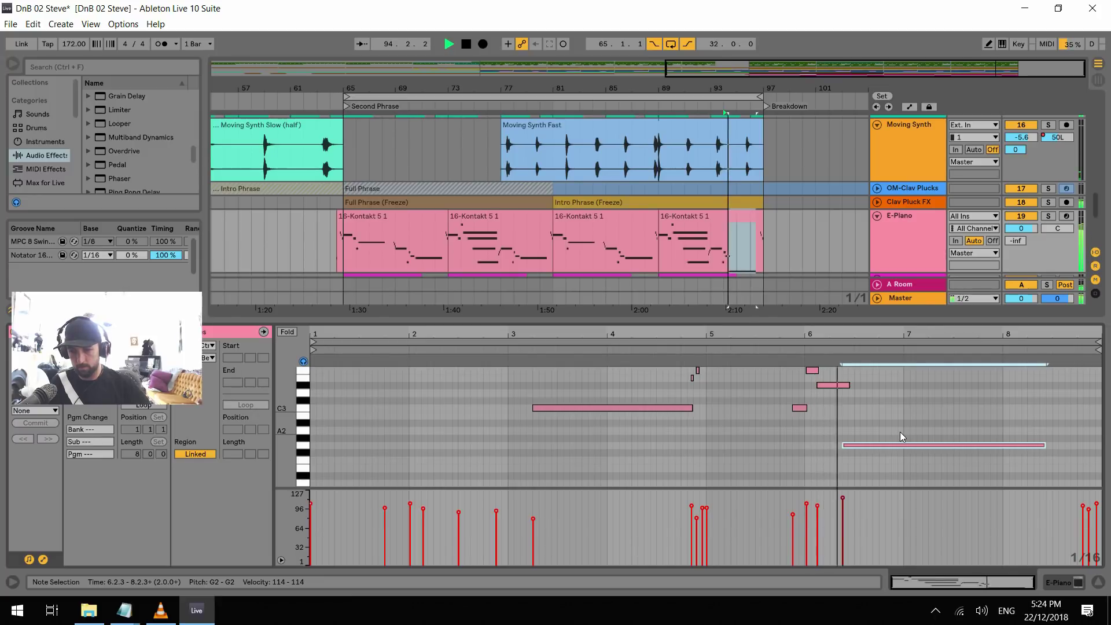
Move the long E-Piano ending note to start at 6.3.1 and transpose it up to D3
key(Right)
key(Right)
key(Up)
key(Up)
key(Up)
key(Up)
key(Up)
key(Up)
key(Up)
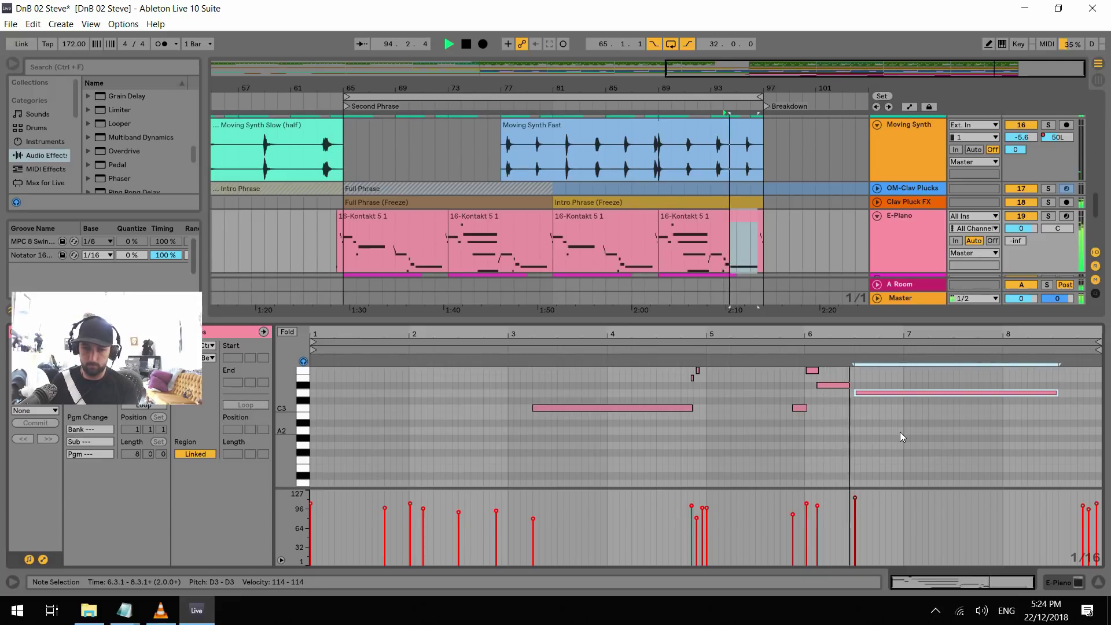
Try the long E-Piano note at lower pitches down to G2 and an octave up at G3
key(Down)
key(Down)
key(Down)
key(Down)
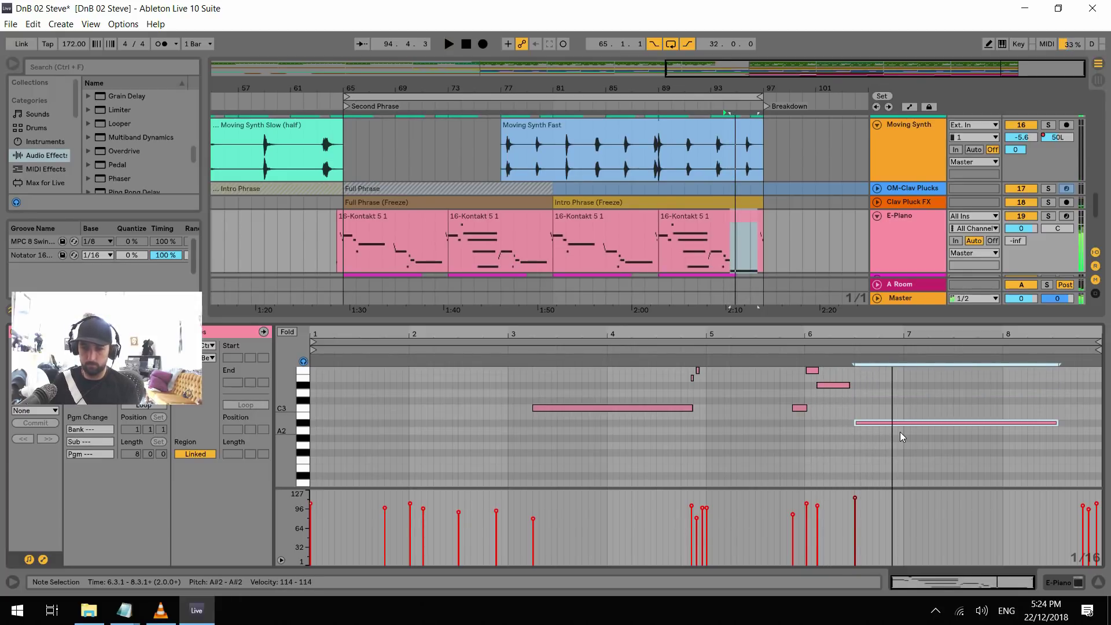
key(Down)
key(Down)
key(Down)
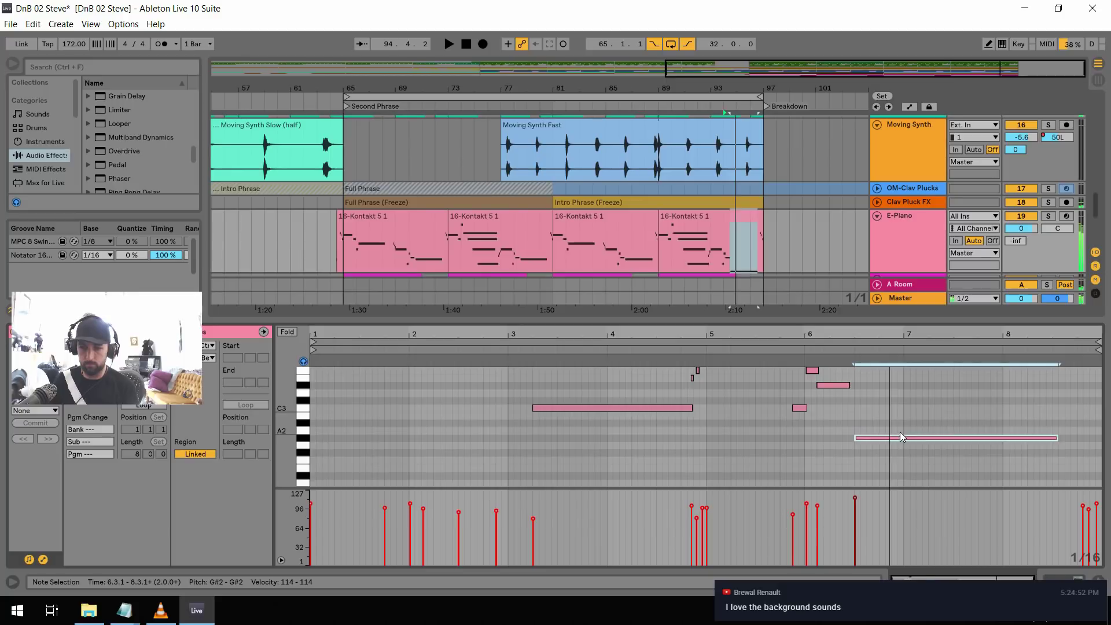
key(shift+Up)
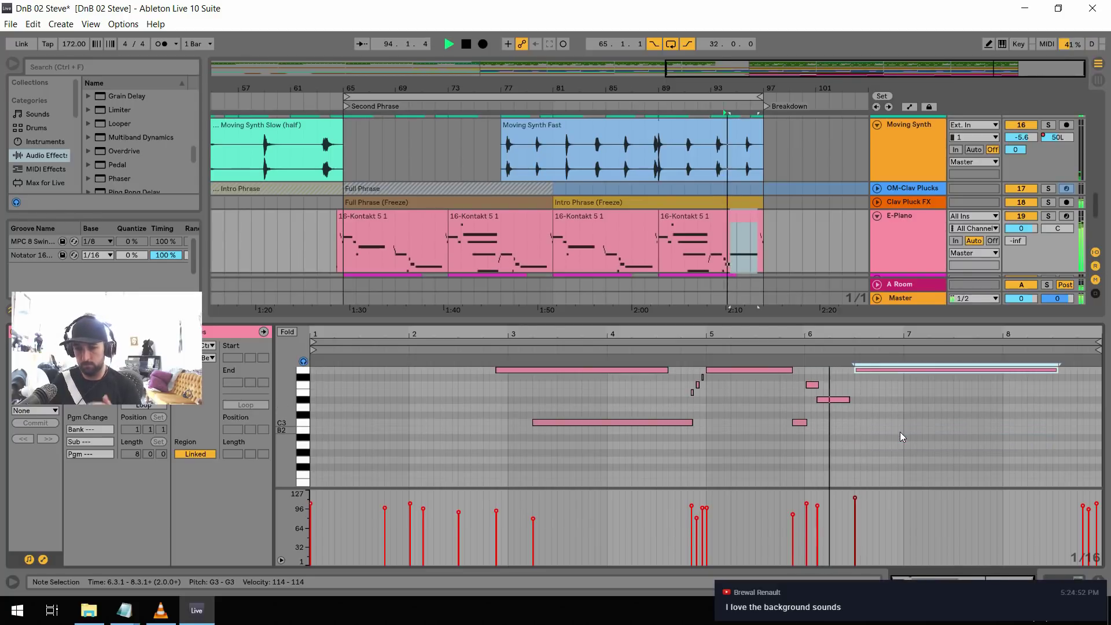
key(shift+Down)
Transpose the long E-Piano note up seven semitones to D3 and play it back
key(Up)
key(Up)
key(Up)
key(Up)
key(Up)
key(Up)
key(Up)
key(space)
key(space)
Add a G2 note from 6.3.1 to 8.3.4 beneath the long D3 note and play it back
double_click(855, 460)
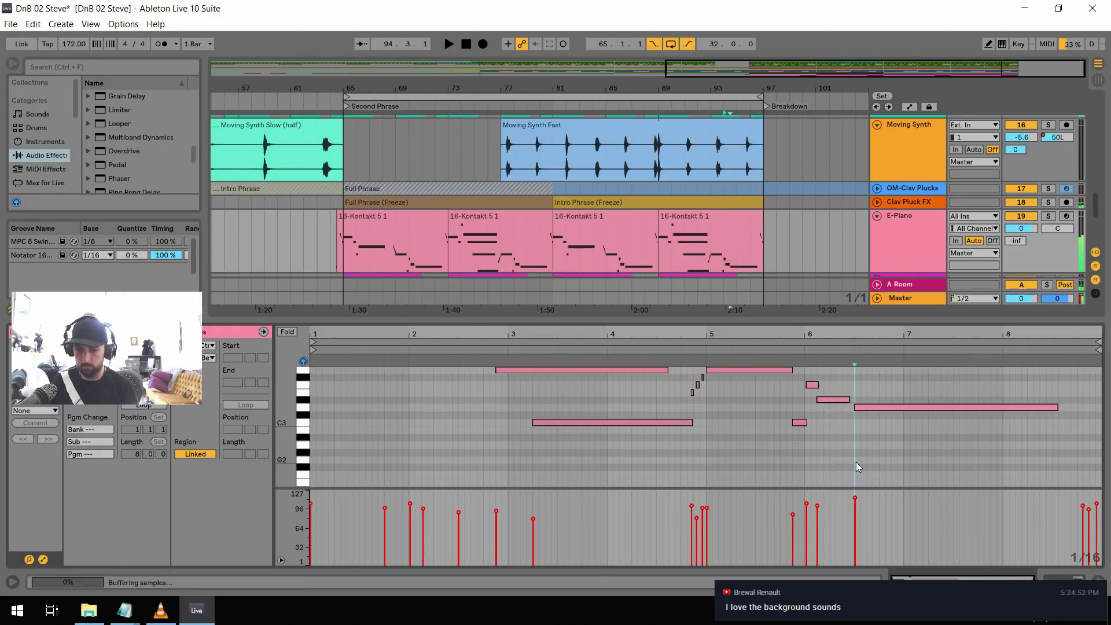
click(1069, 452)
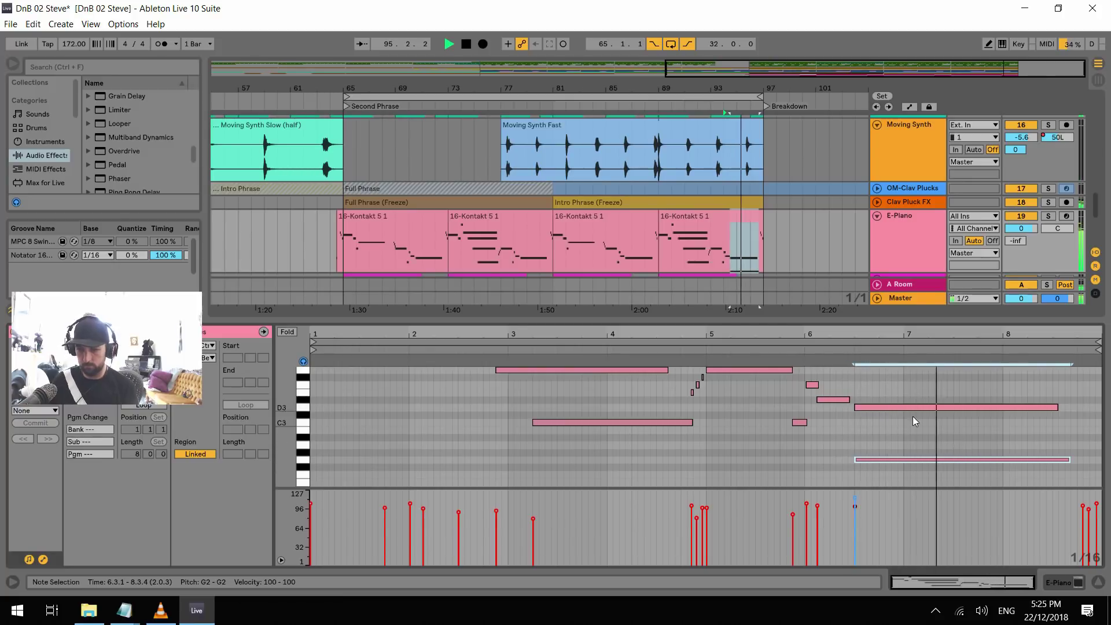
scroll(1019, 435, up, 1)
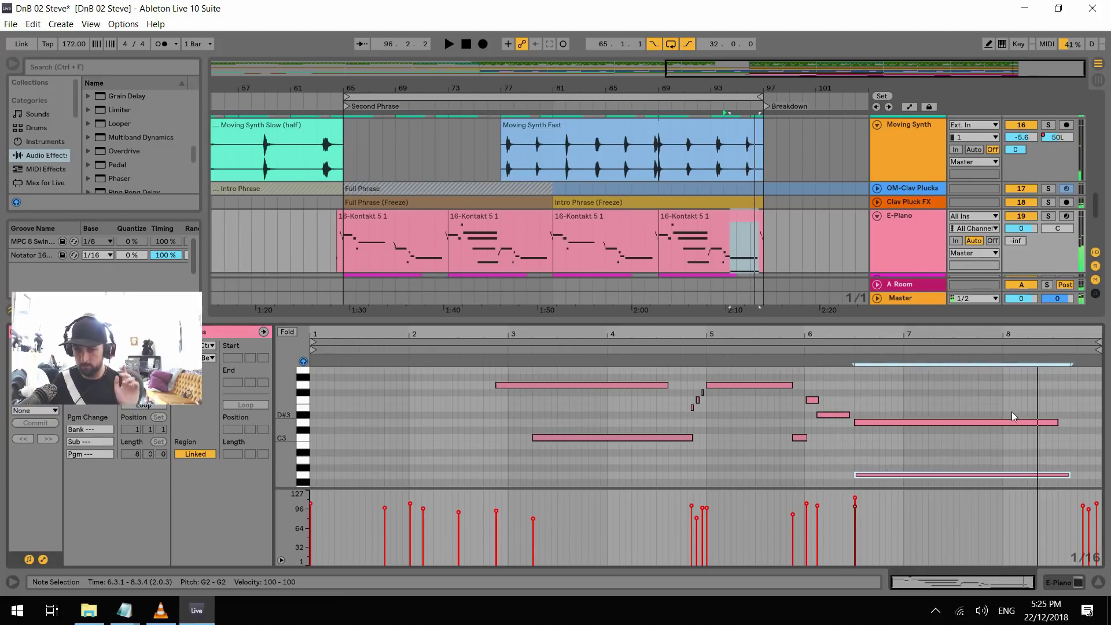
scroll(1011, 411, up, 4)
key(space)
Add a long G3 note from the start of bar 8 to the end of the E-Piano clip
double_click(1005, 446)
drag(1009, 445, 1101, 444)
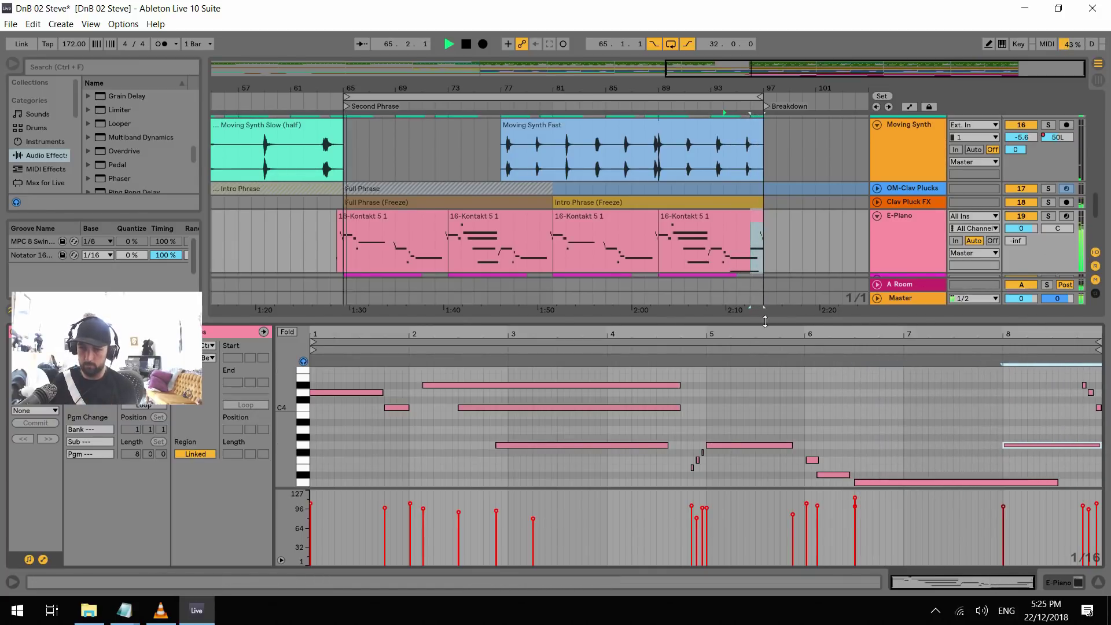
key(space)
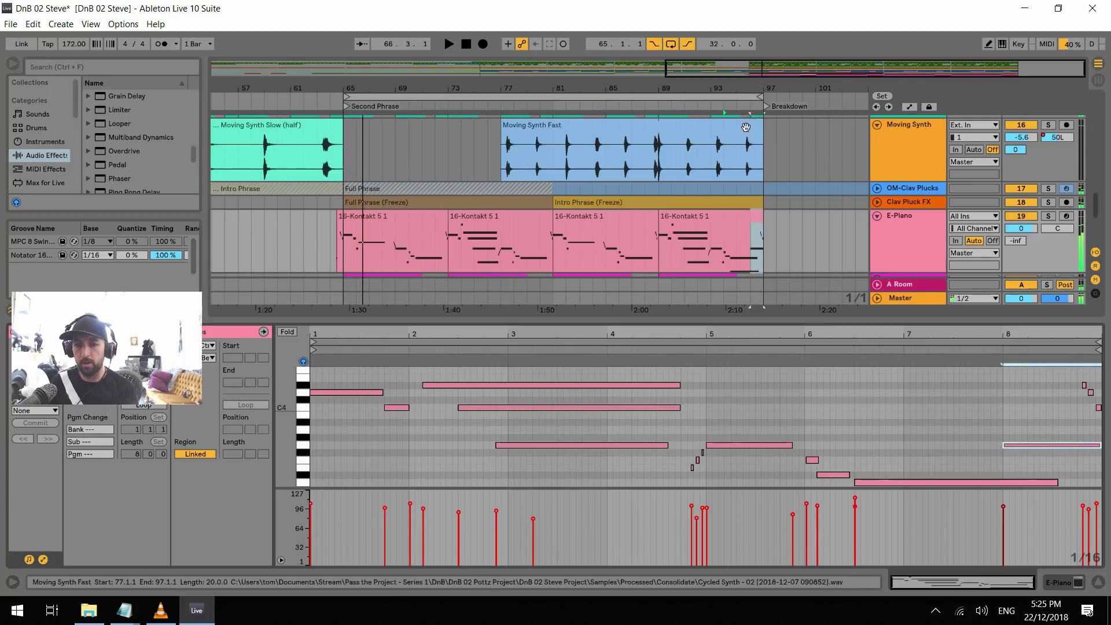
Set the arrangement loop to the Breakdown section, 32 bars long from bar 97
drag(533, 105, 795, 126)
drag(743, 69, 720, 76)
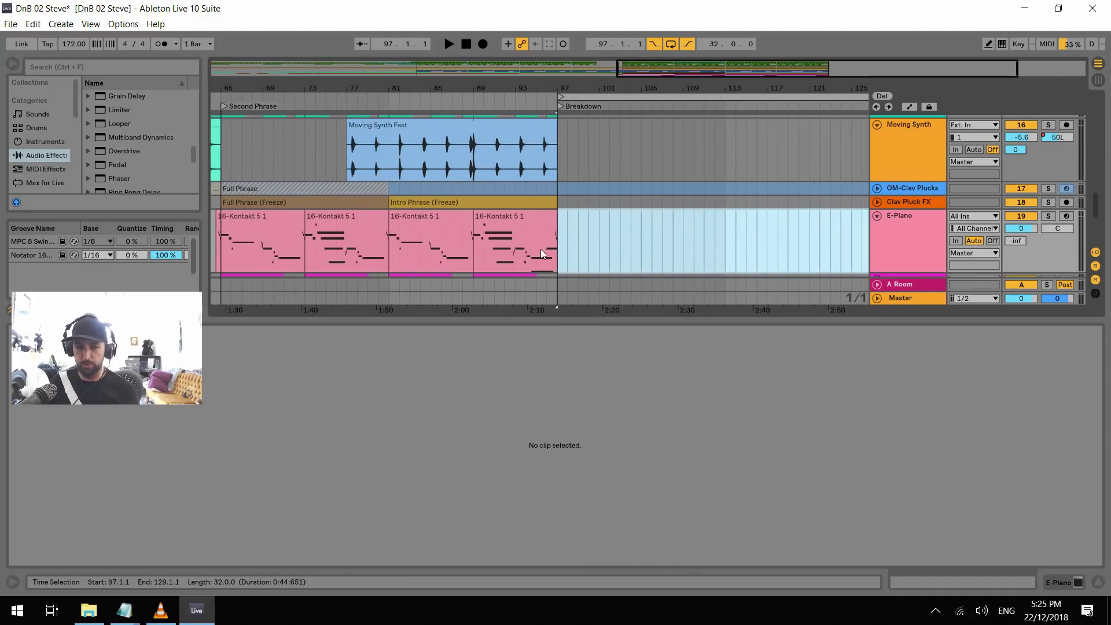
scroll(571, 243, down, 5)
scroll(627, 231, up, 4)
scroll(612, 225, up, 4)
scroll(607, 223, down, 5)
Play the arrangement from bar 89 and arm the Chords track for recording
click(479, 226)
key(space)
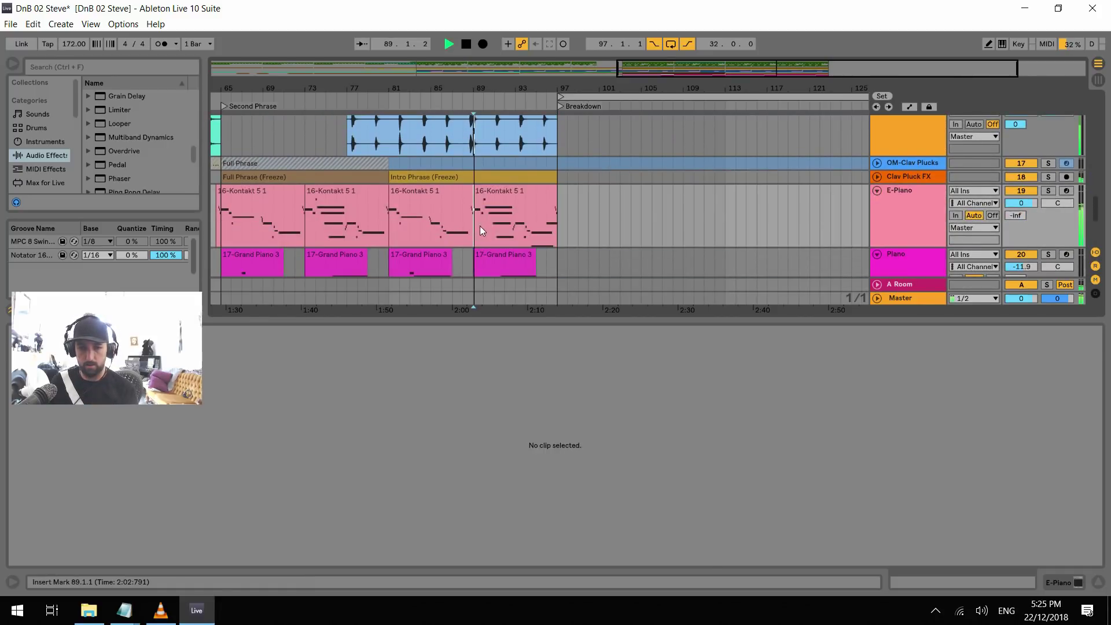
scroll(478, 231, up, 5)
click(897, 182)
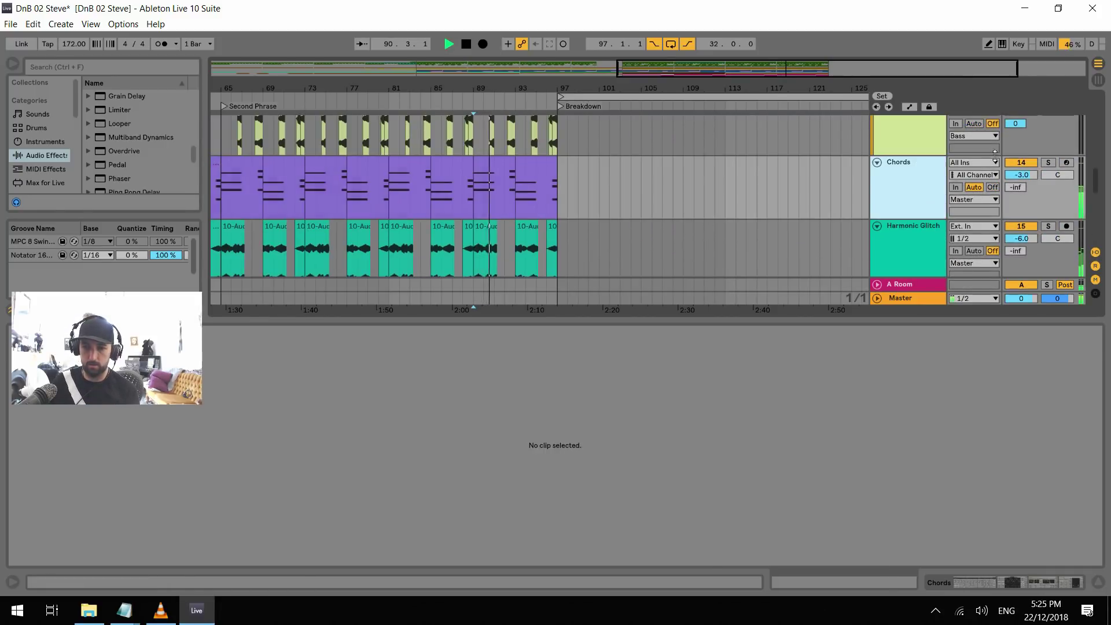
click(1067, 163)
key(space)
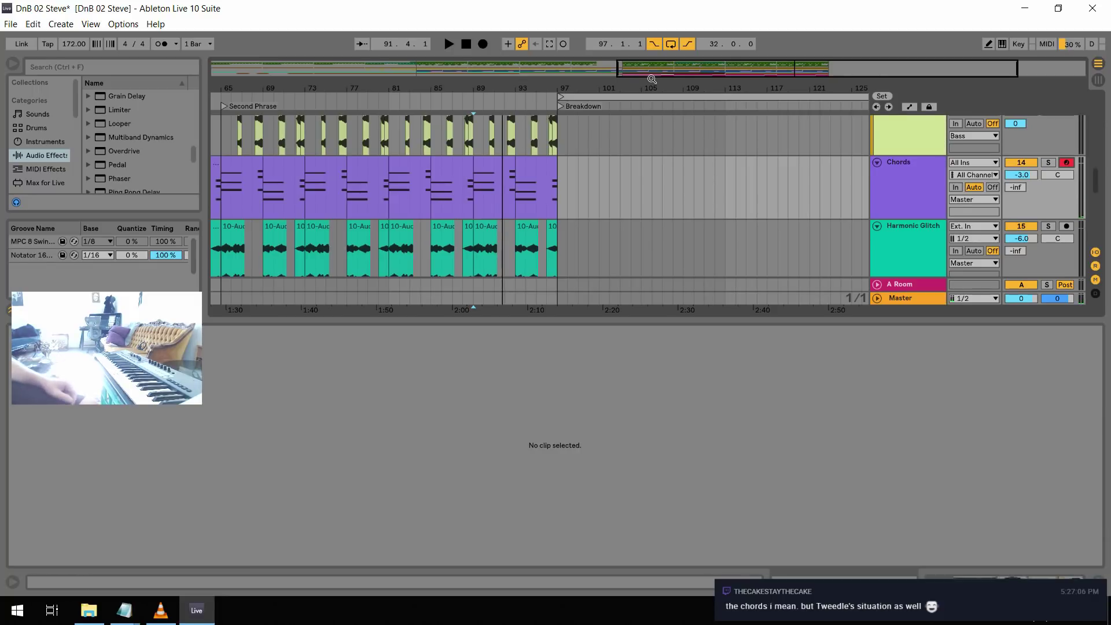
Disarm the Chords track and arm the E-Piano track instead
click(1066, 163)
scroll(1051, 175, down, 5)
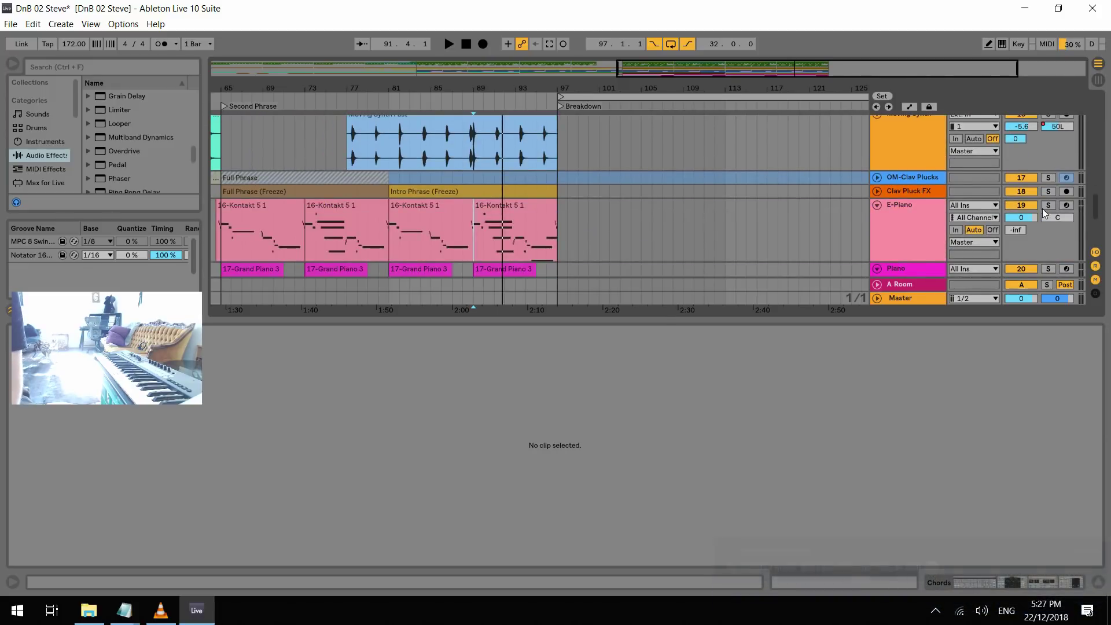
click(1066, 205)
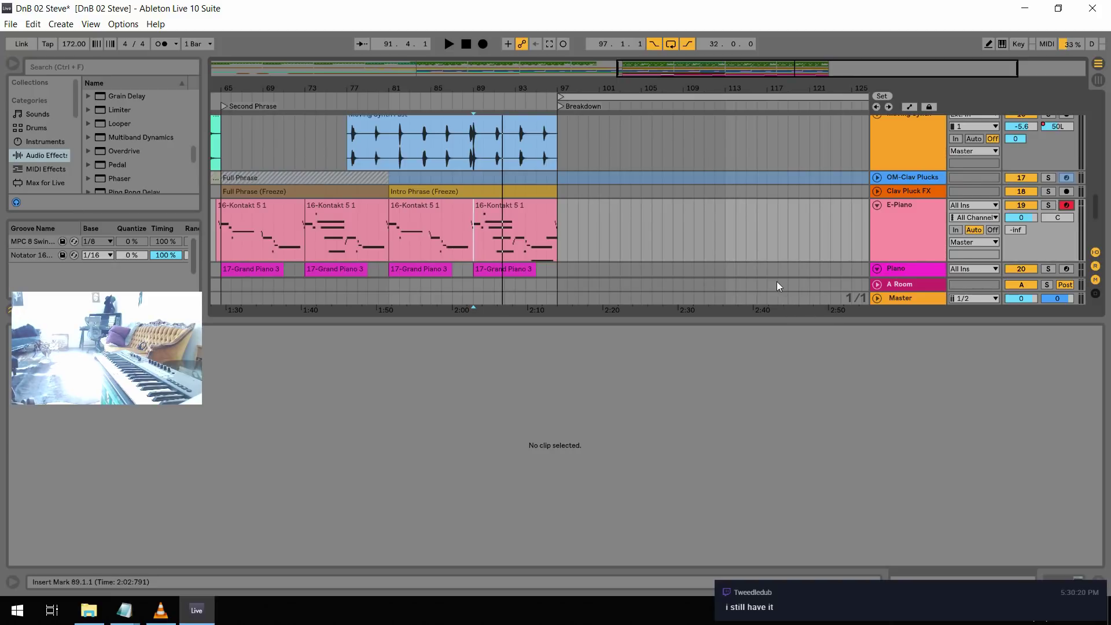
Play from bar 89 into the Breakdown and switch the record arm to the Chords track
key(space)
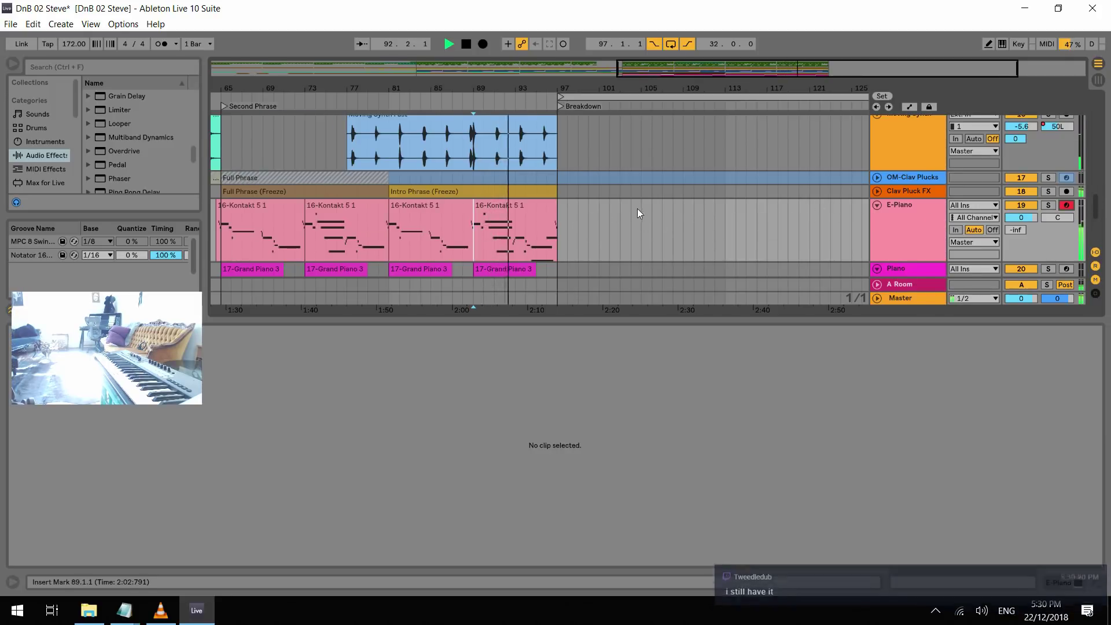
scroll(639, 209, up, 5)
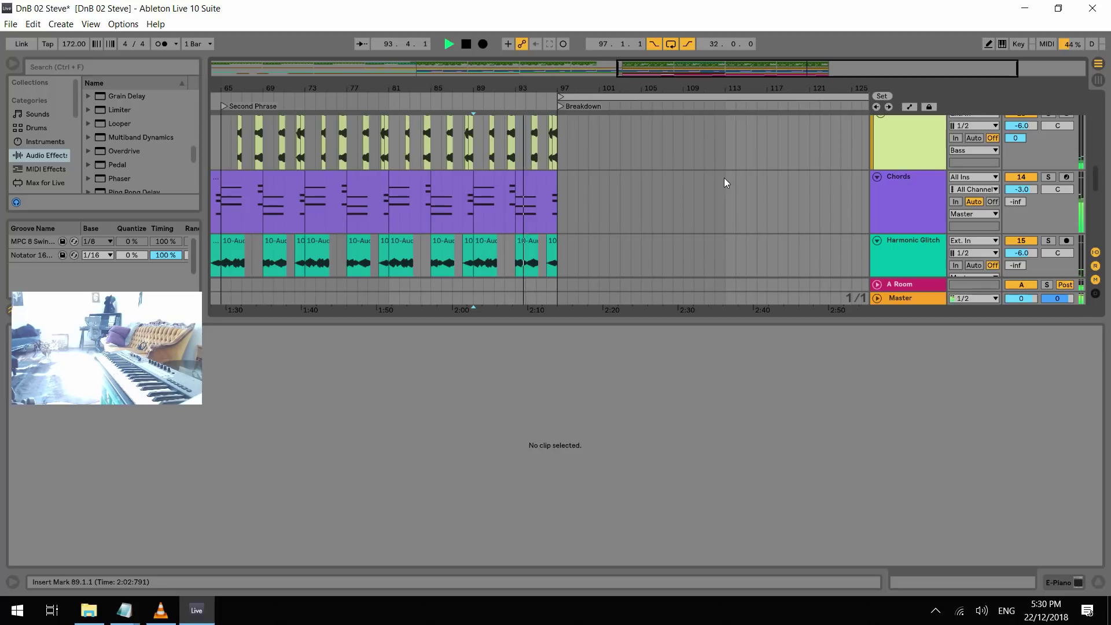
scroll(708, 74, right, 3)
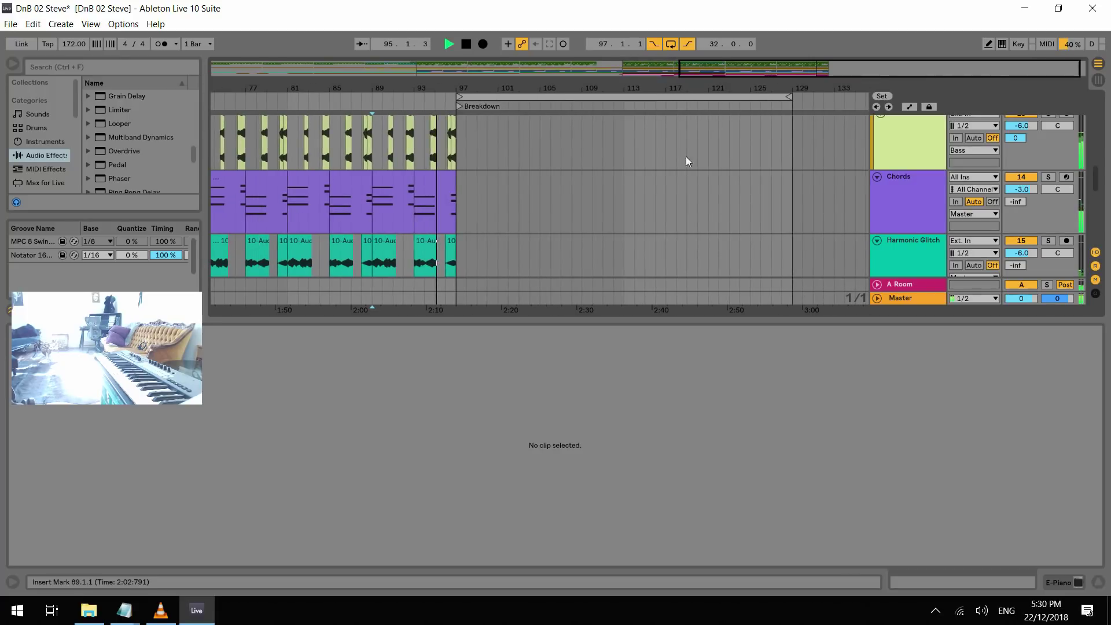
click(1067, 176)
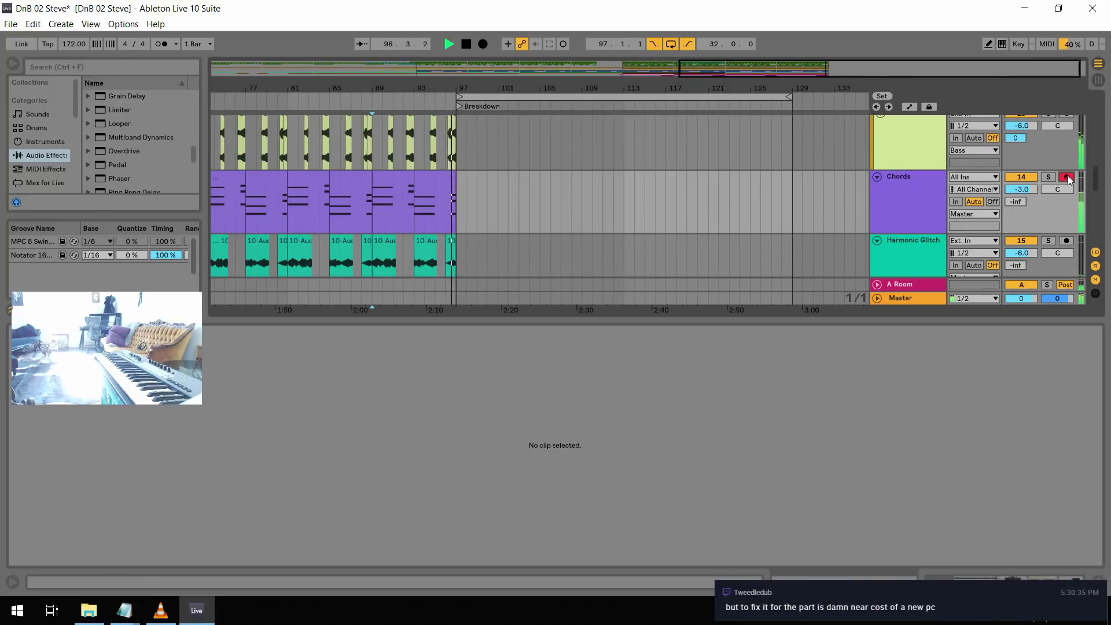
key(space)
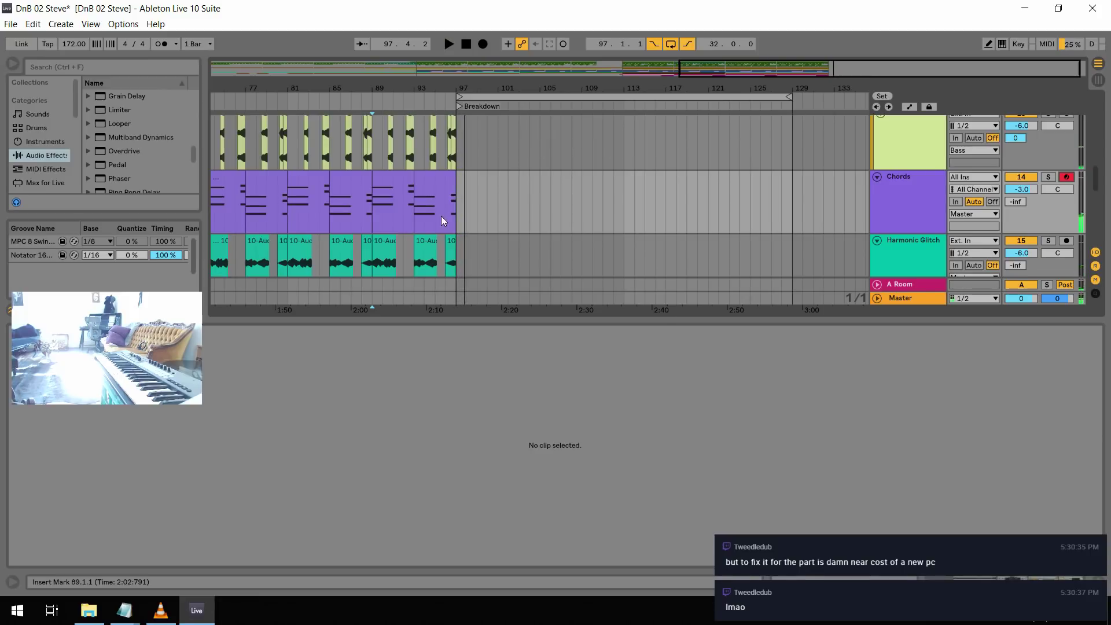
Record a new chord part on the Chords track from bar 97 to bar 113, starting at bar 93 with the metronome on and loop off
click(415, 204)
key(space)
key(space)
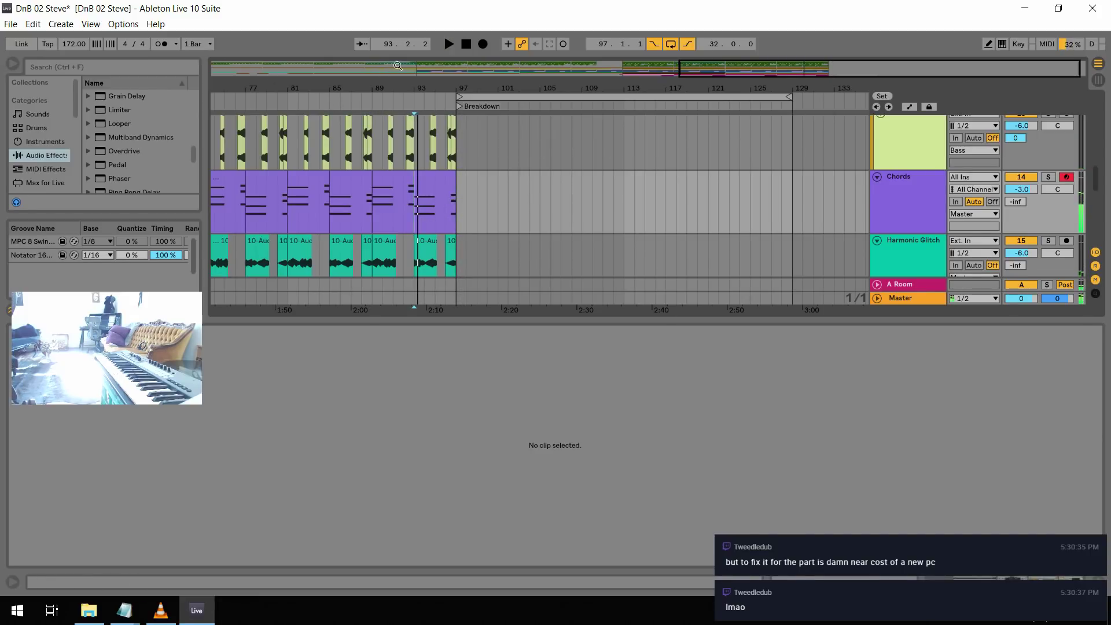
click(162, 44)
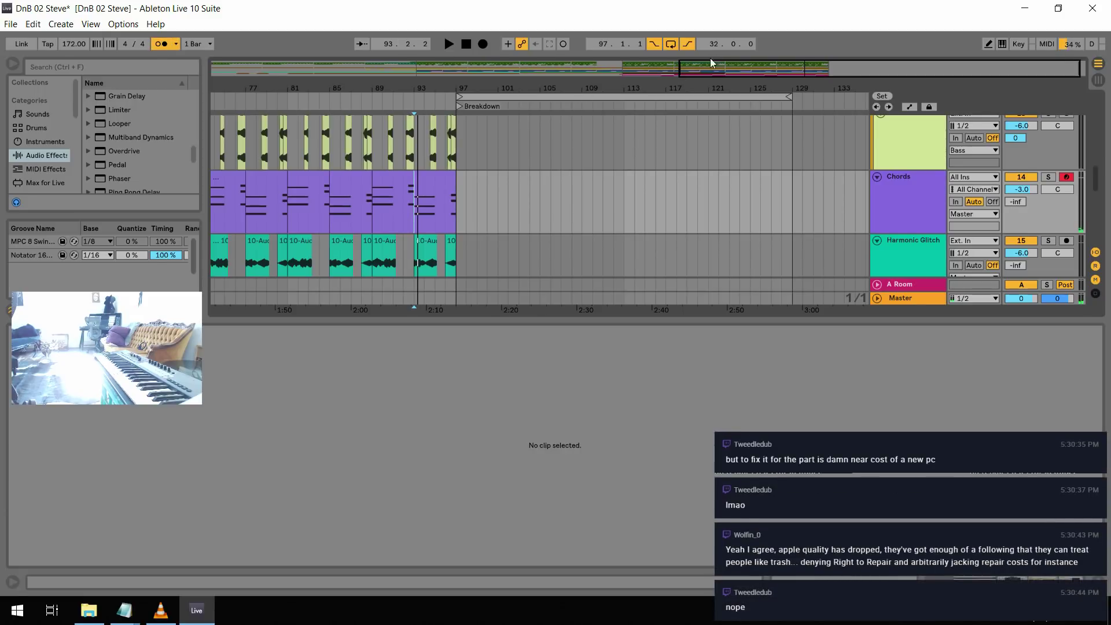
click(669, 45)
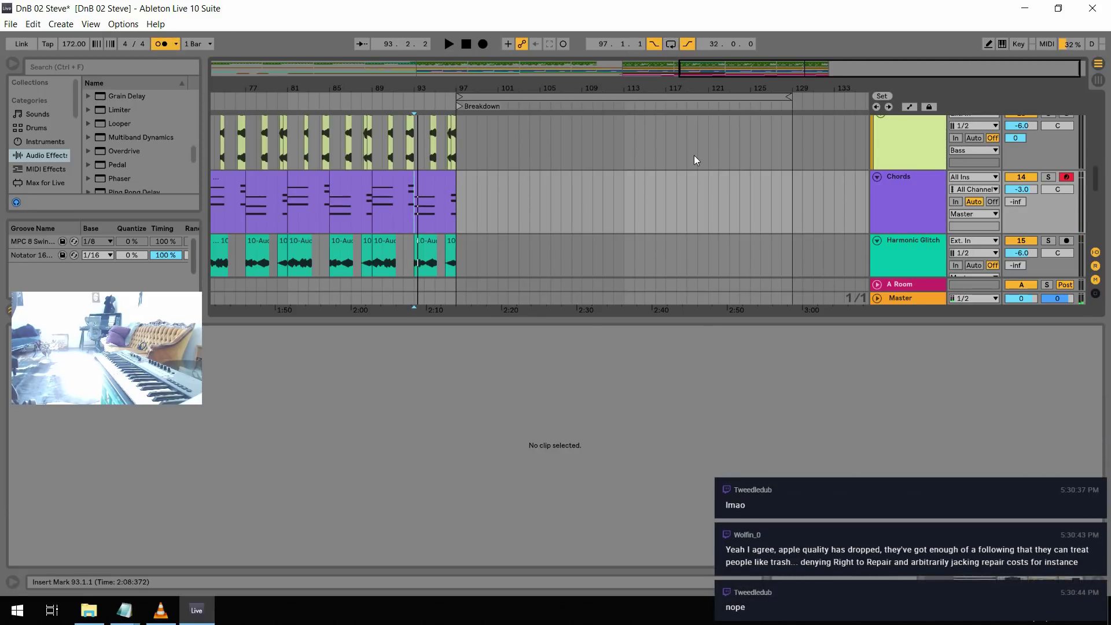
click(481, 47)
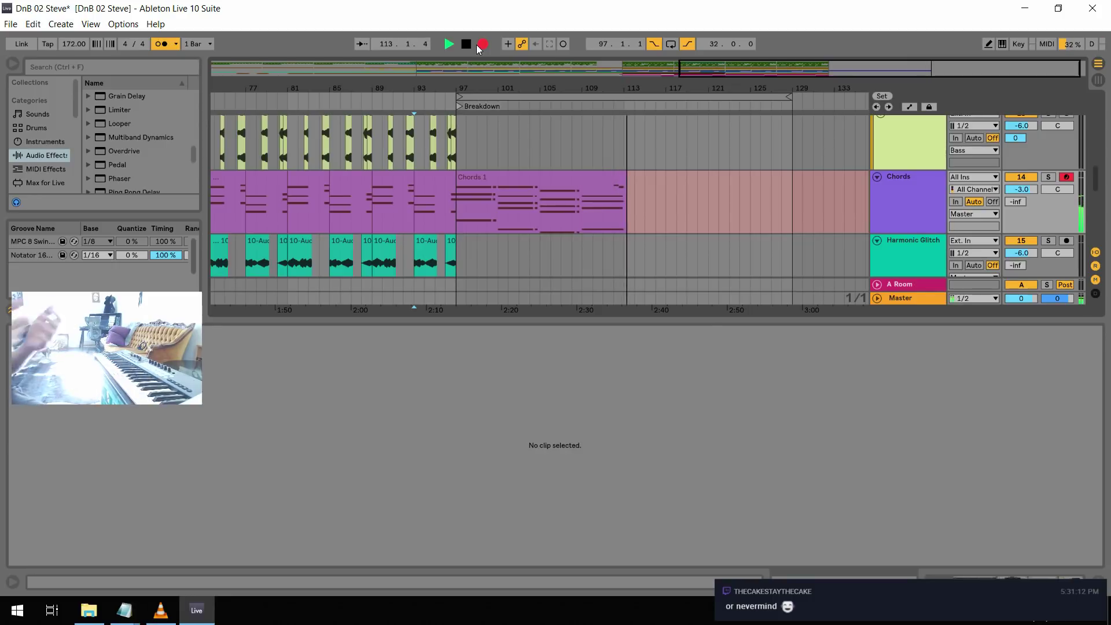
click(467, 44)
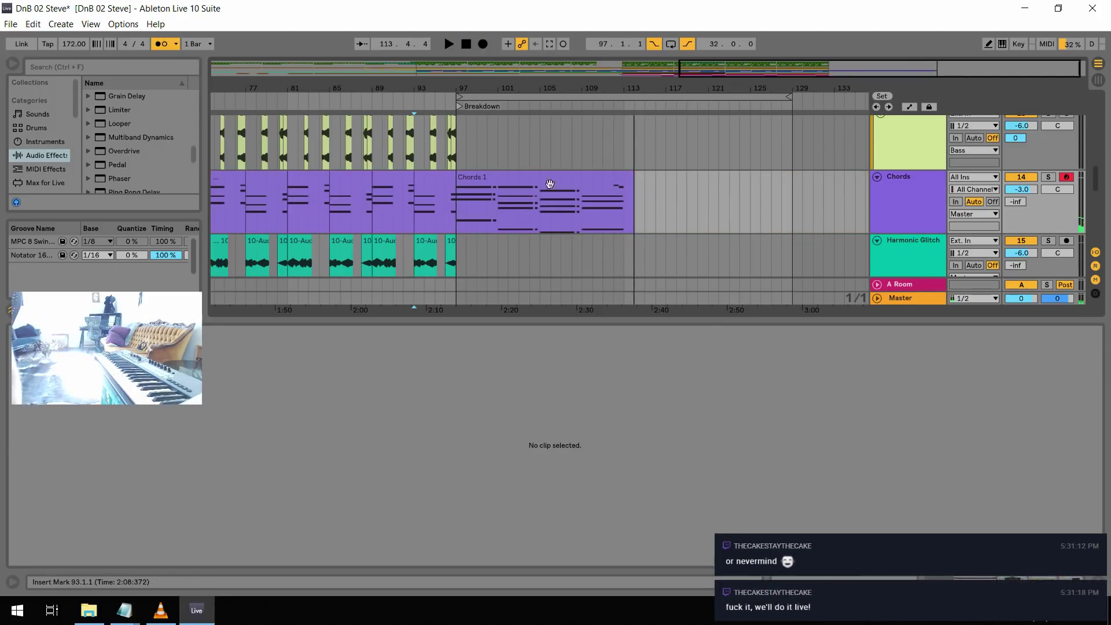
Separate bars 97 to 113 of the recorded chords into their own clip and try quantizing the note starts to 1/16
drag(622, 202, 458, 206)
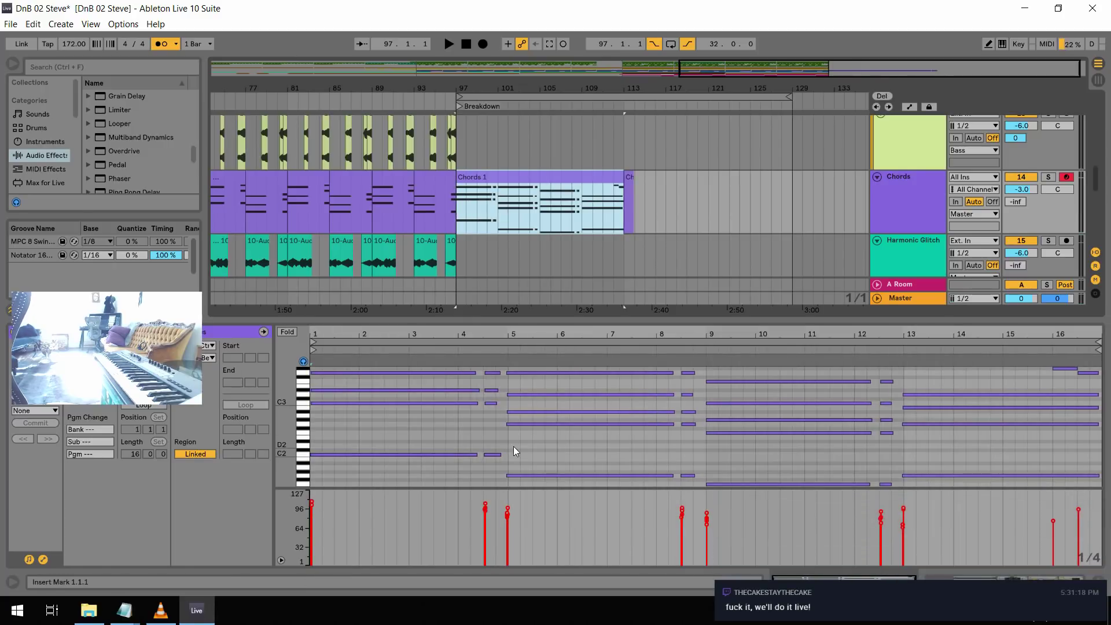
click(521, 431)
key(ctrl+shift+u)
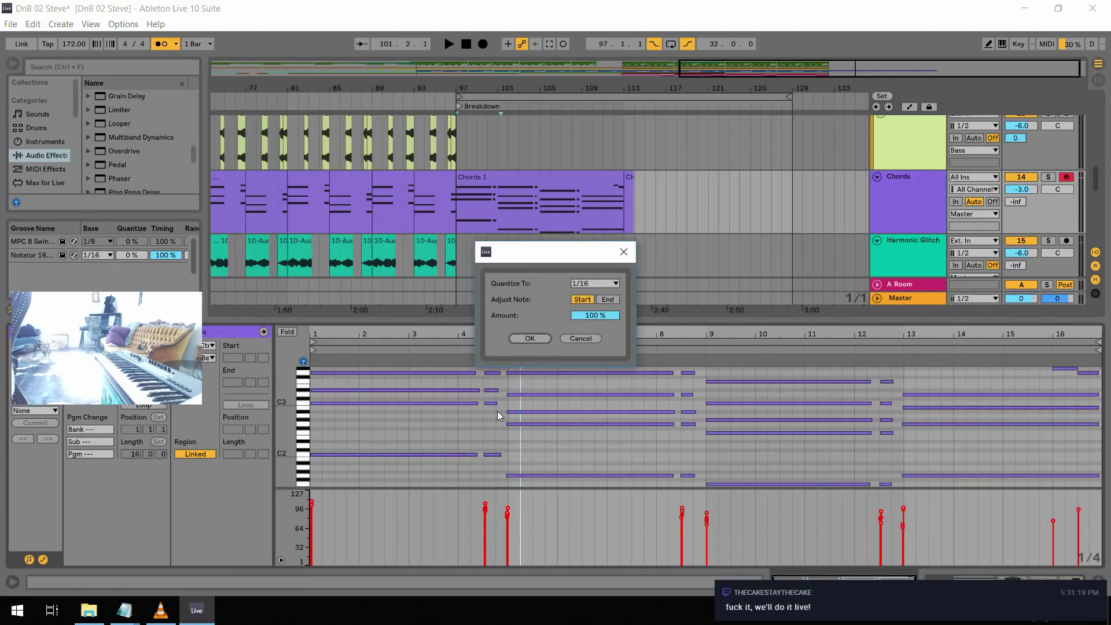
click(537, 336)
key(space)
key(space)
key(ctrl+z)
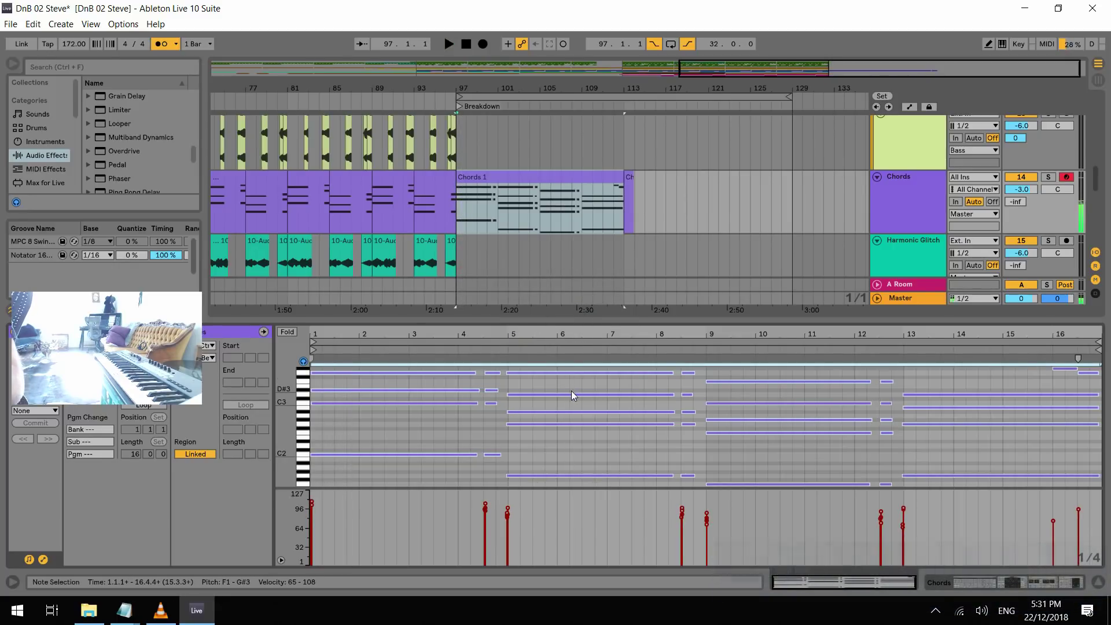
Quantize the start of all notes in the 16-bar Chords clip to 1/16 and play it from bar 97
key(ctrl+shift+u)
click(529, 330)
key(space)
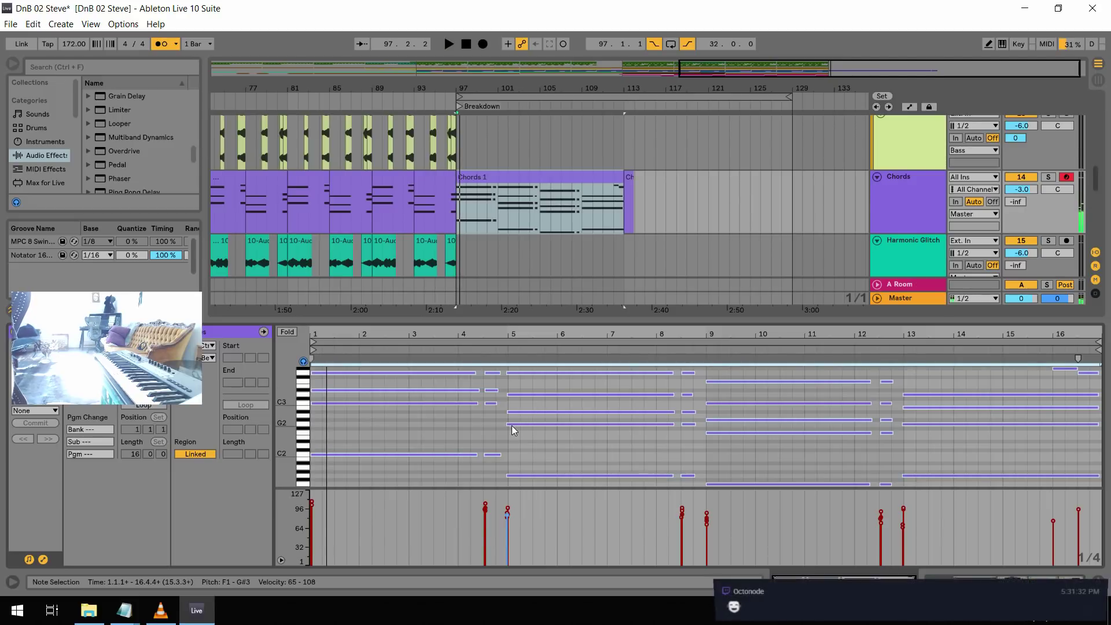
key(ctrl+z)
key(space)
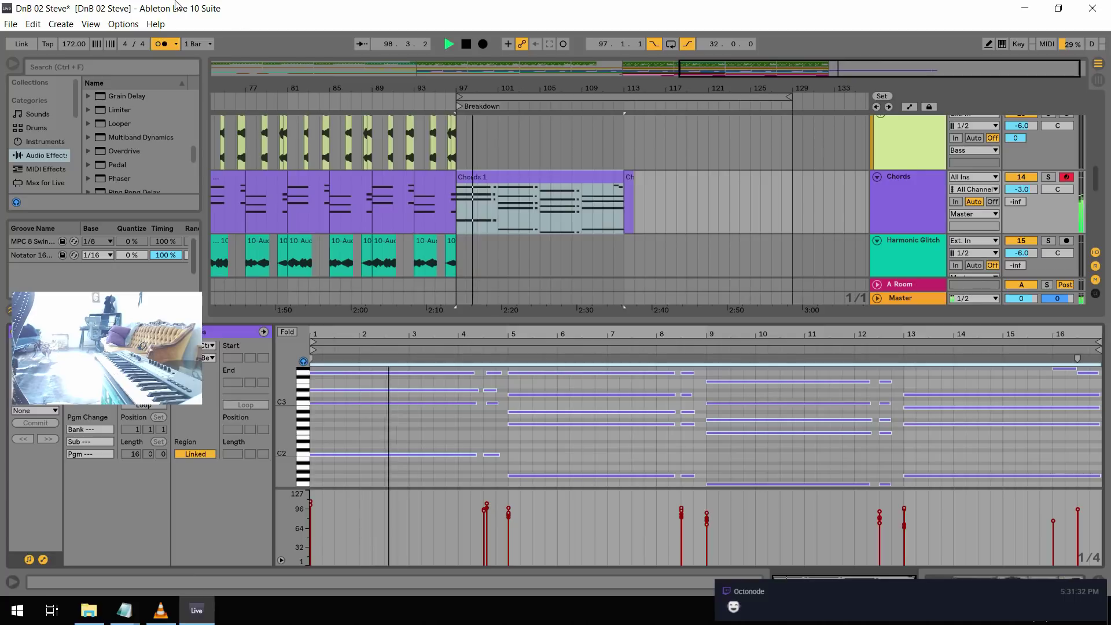
Turn off the metronome and check the quantized chord notes around bars 3 to 10 up close
click(158, 45)
ctrl+scroll(486, 418, up, 2)
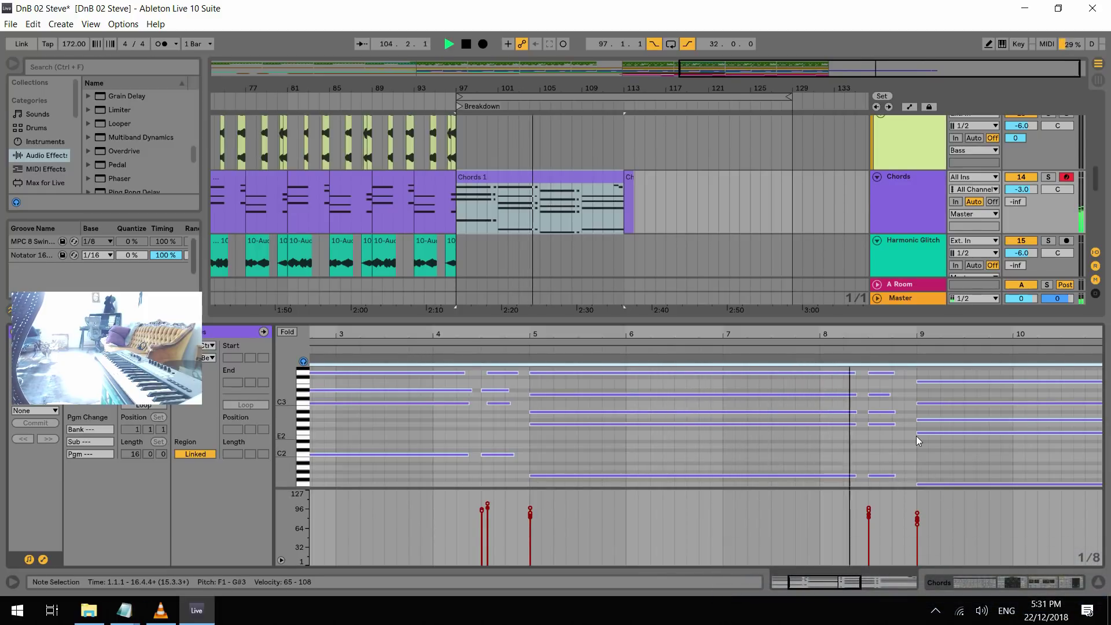
drag(540, 334, 524, 322)
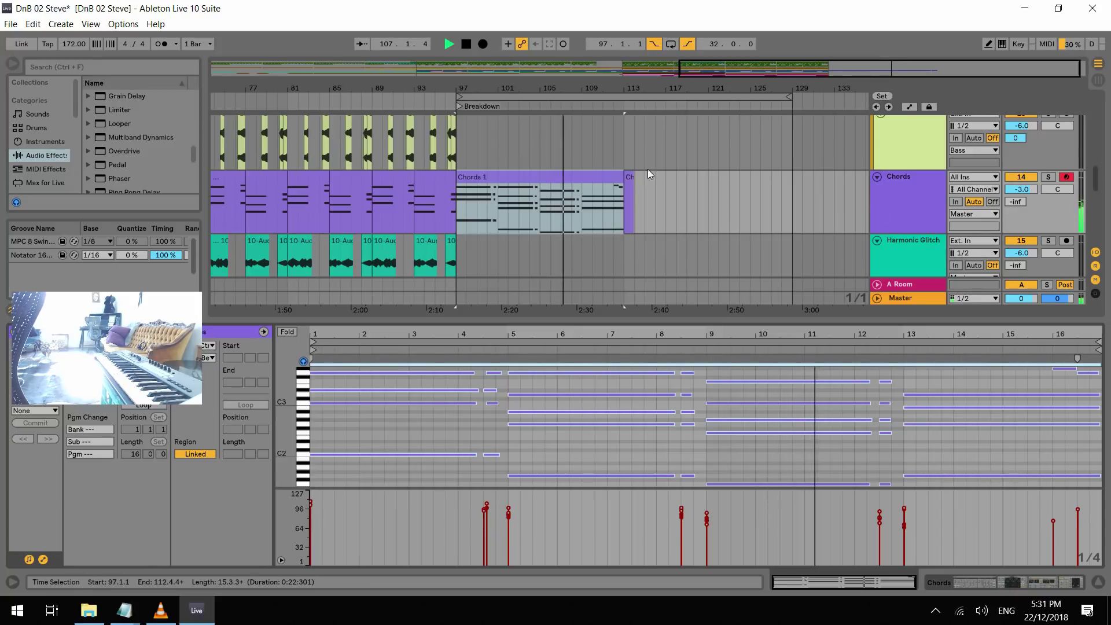
Delete the leftover Chords clip after bar 113, duplicate the 16-bar chord clip to start there, and play from bar 113
click(628, 180)
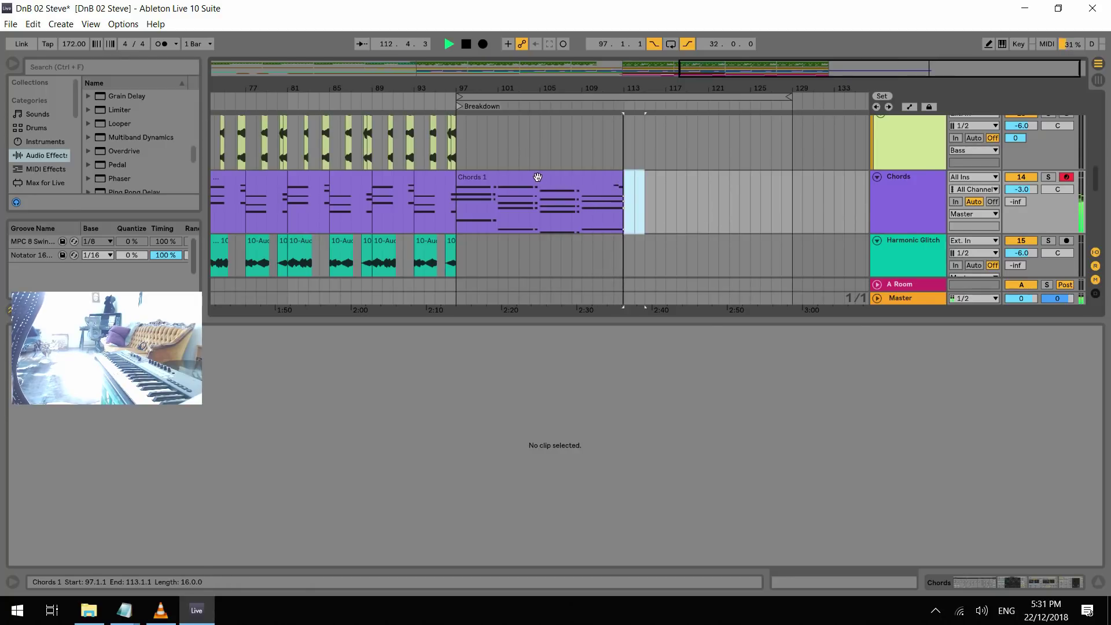
key(space)
click(602, 176)
key(ctrl+d)
click(621, 211)
key(space)
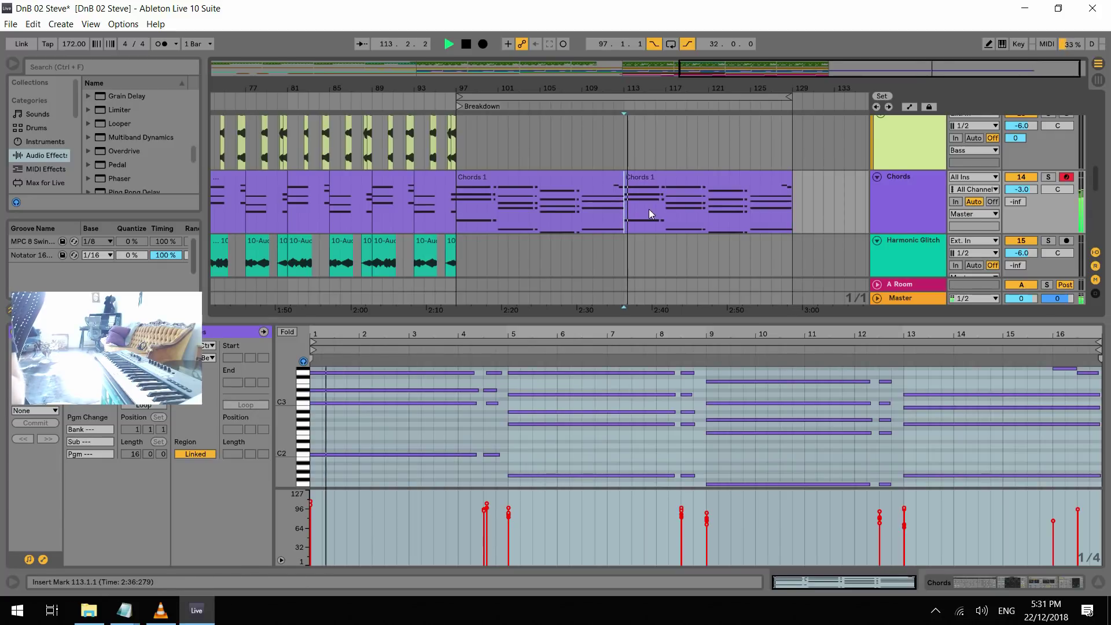
Stop playback and insert a new MIDI track named Pad directly below the Chords track
click(901, 178)
key(space)
key(ctrl+z)
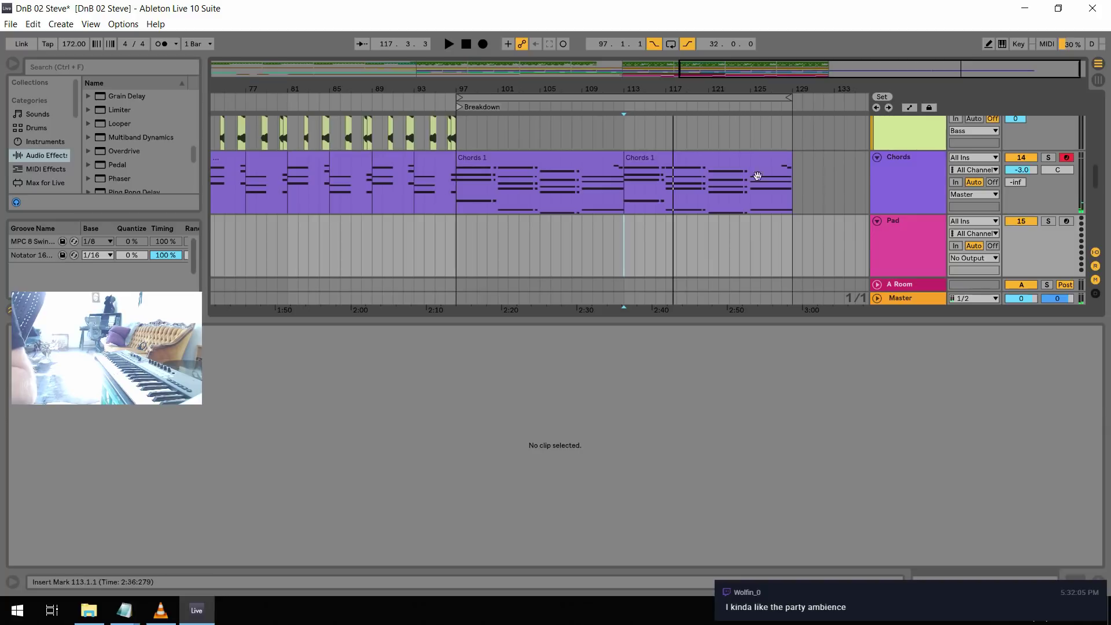
Copy both 16-bar Chords clips from bars 97 to 129 onto the Pad track at the same position
click(554, 158)
shift+click(652, 159)
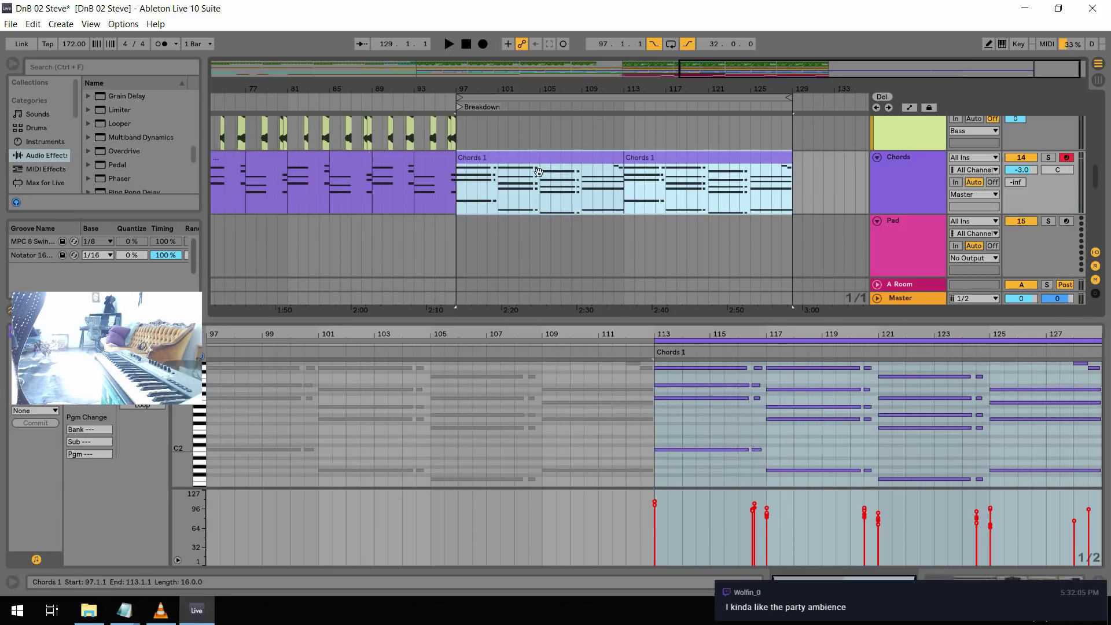
drag(517, 154, 518, 218)
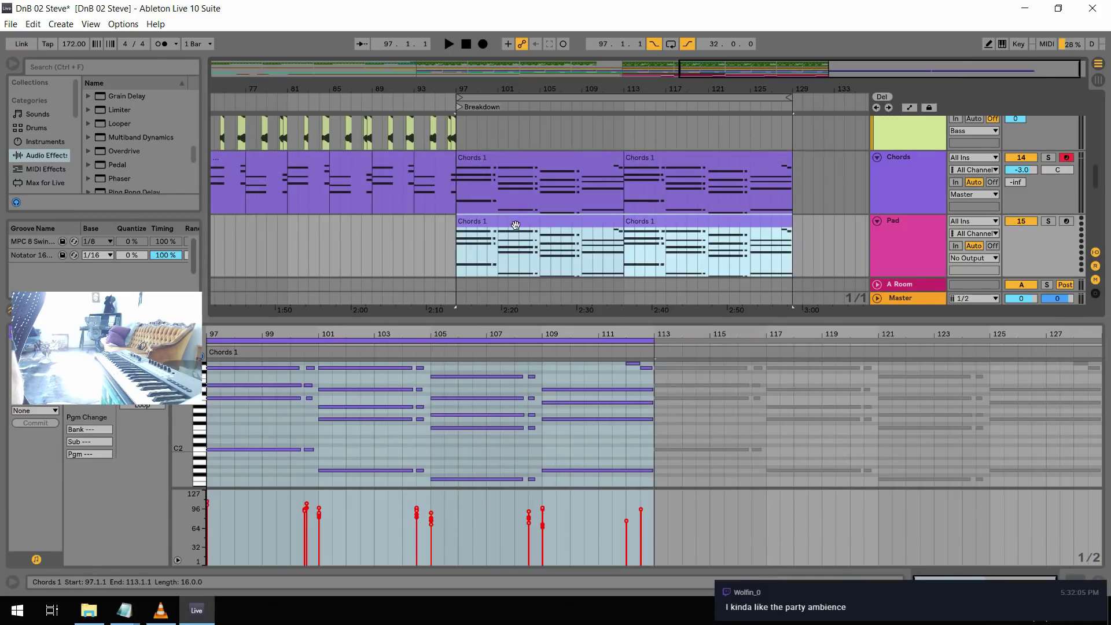
Delete the short repeated notes at the end of each chord in the first Pad clip, leaving only the four long chords
click(515, 223)
drag(453, 480, 442, 370)
drag(492, 467, 482, 369)
key(Delete)
click(693, 485)
drag(688, 443, 677, 367)
key(Delete)
drag(890, 374, 887, 499)
key(Delete)
drag(1056, 382, 1099, 358)
key(Delete)
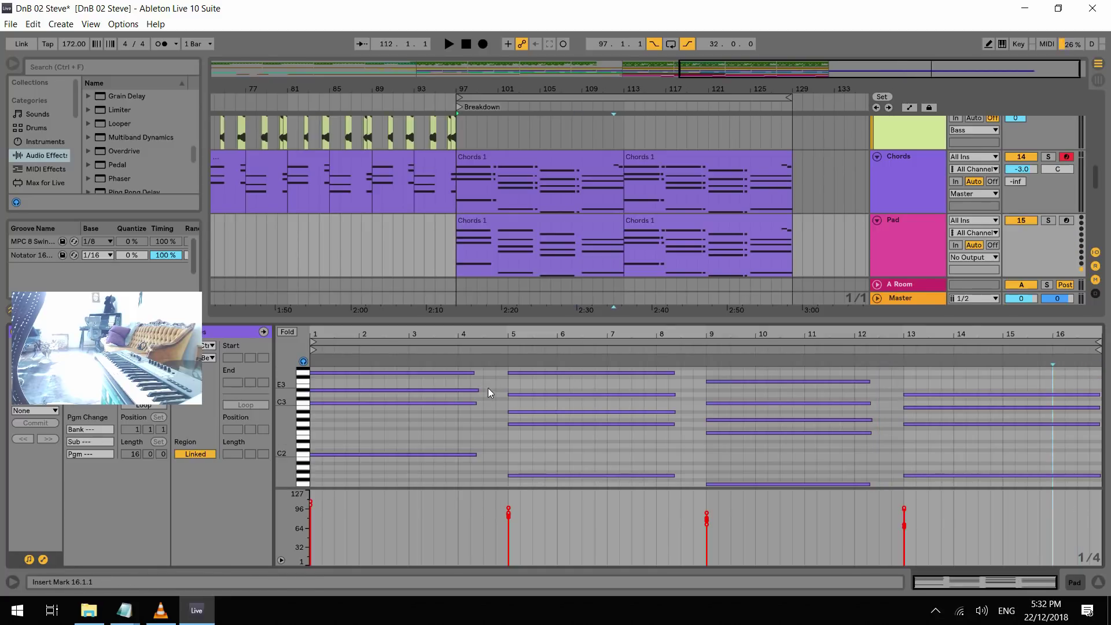
Stretch all notes of the first Pad clip to legato, solo the Pad track and briefly play from bar 97
key(ctrl+a)
key(ctrl+l)
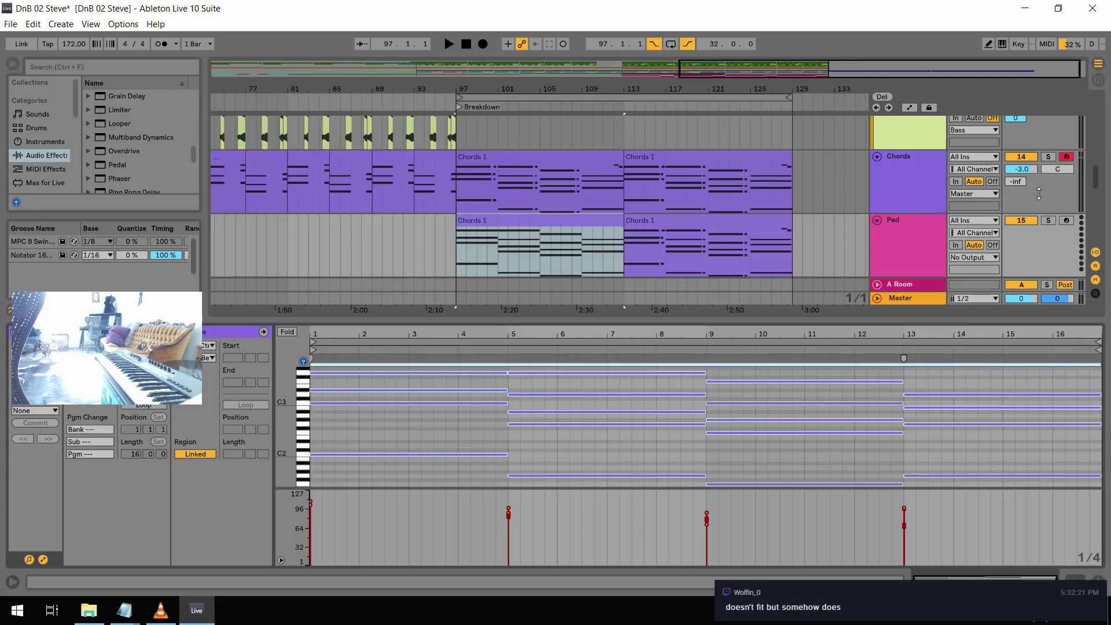
click(1047, 221)
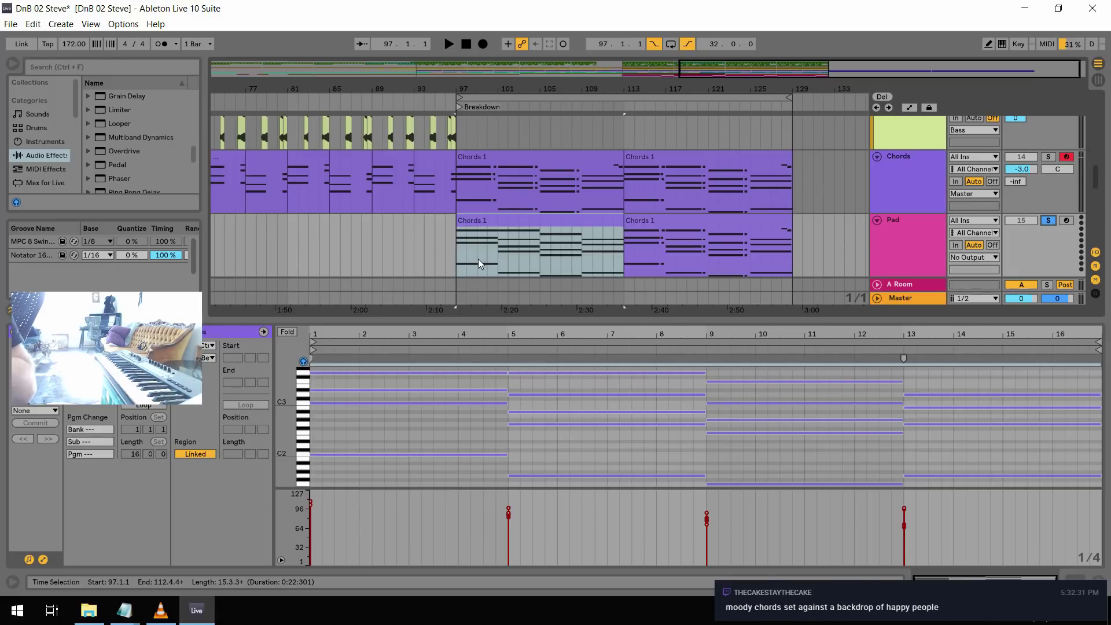
click(457, 257)
key(space)
key(space)
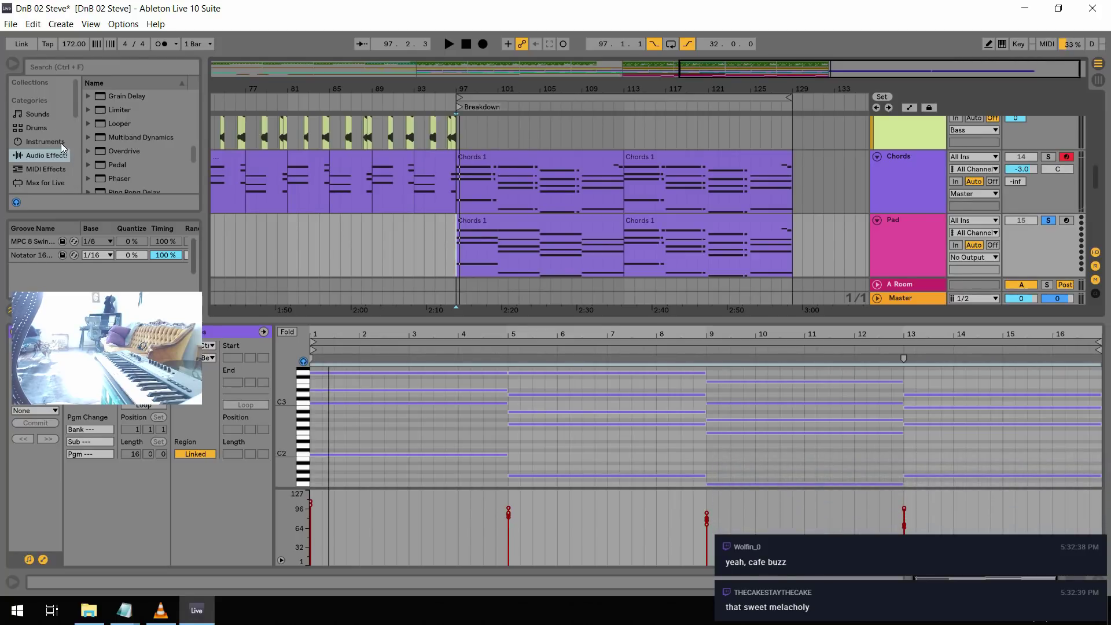
Browse the Sounds library and collapse its Mallets category to reach the remaining instrument categories
click(36, 113)
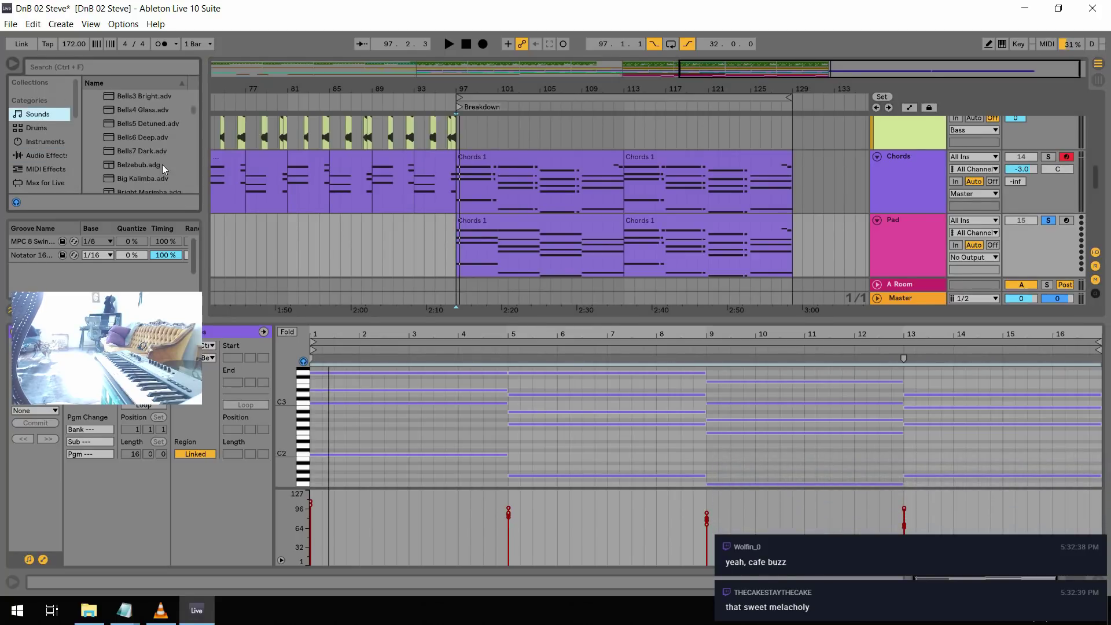
drag(193, 105, 160, 99)
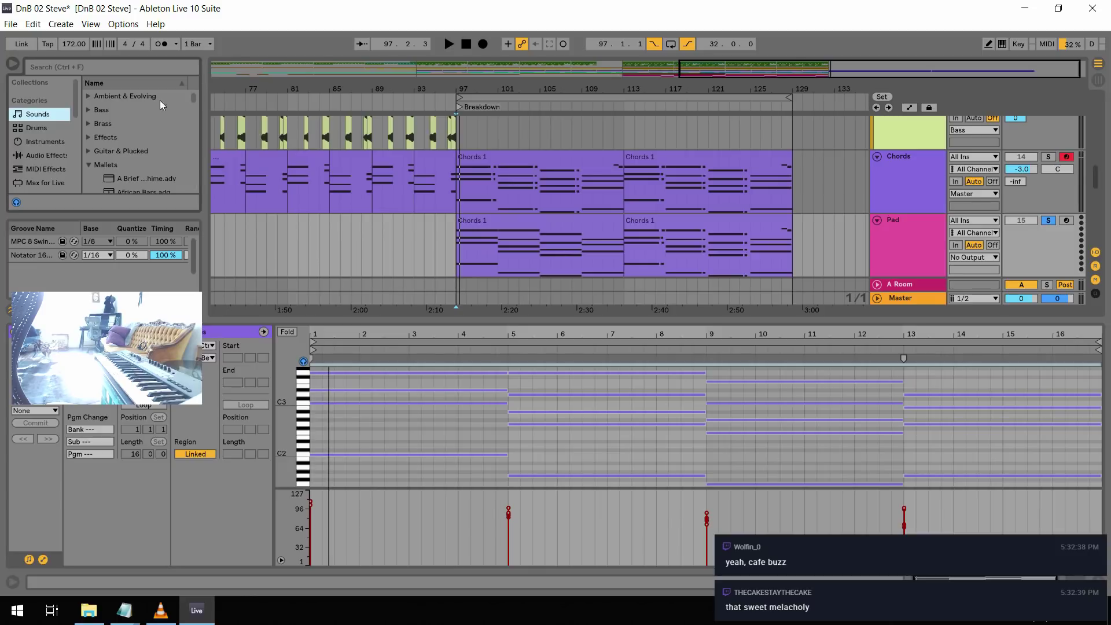
click(88, 164)
key(Down)
key(Down)
key(Down)
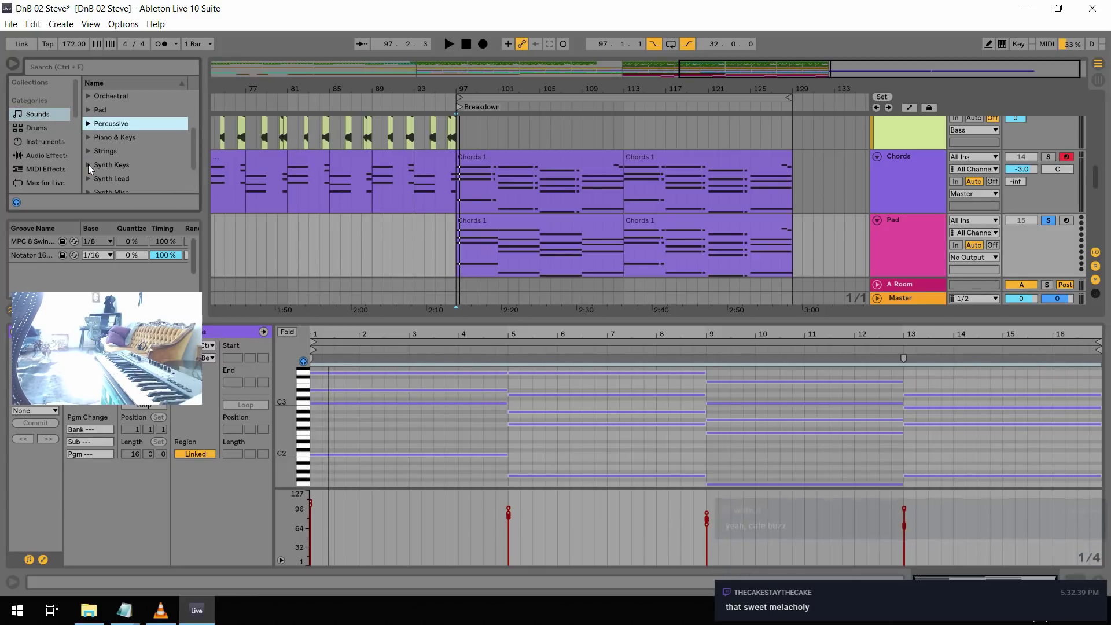
Find String Ens Sustain.adg in the Strings sounds and load it onto the Pad track
click(89, 150)
scroll(124, 169, down, 5)
scroll(153, 168, down, 3)
drag(204, 154, 249, 154)
scroll(178, 143, down, 4)
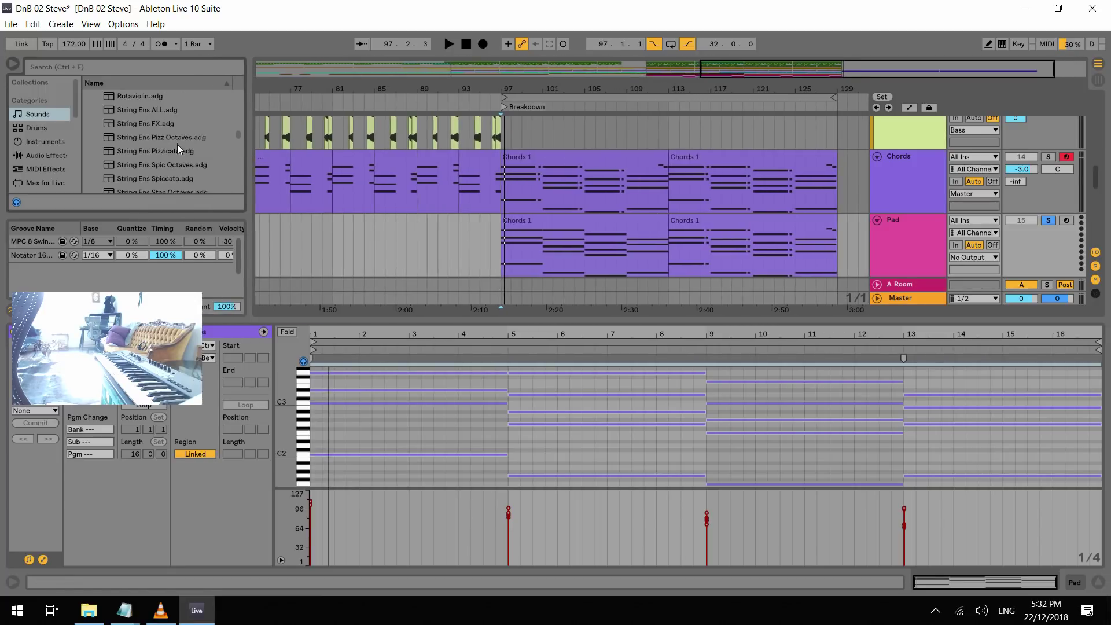
click(170, 151)
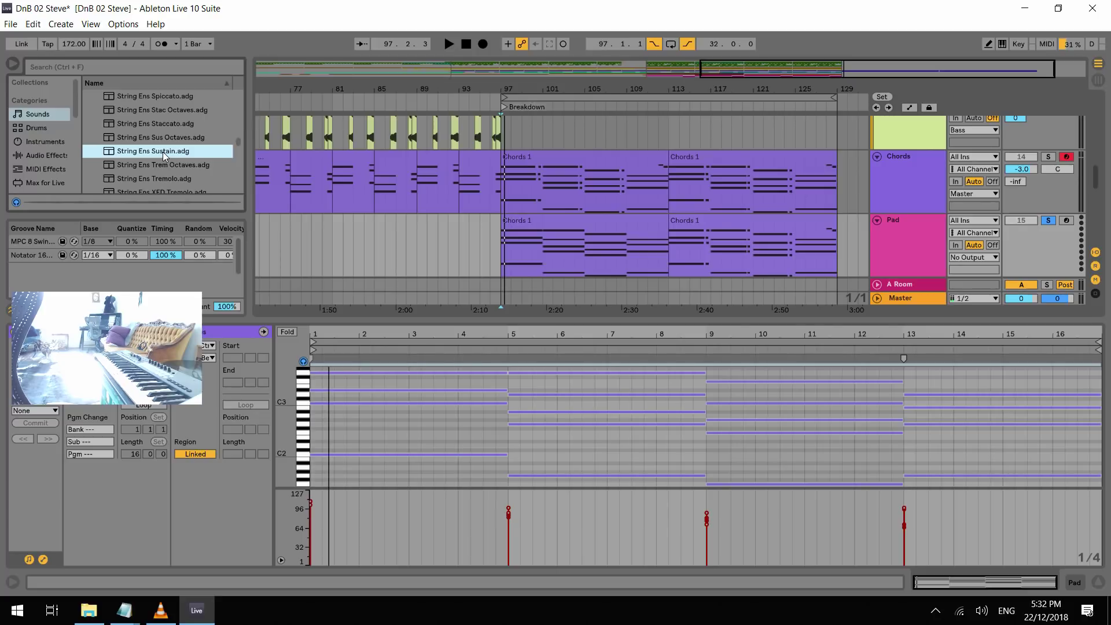
drag(164, 154, 847, 224)
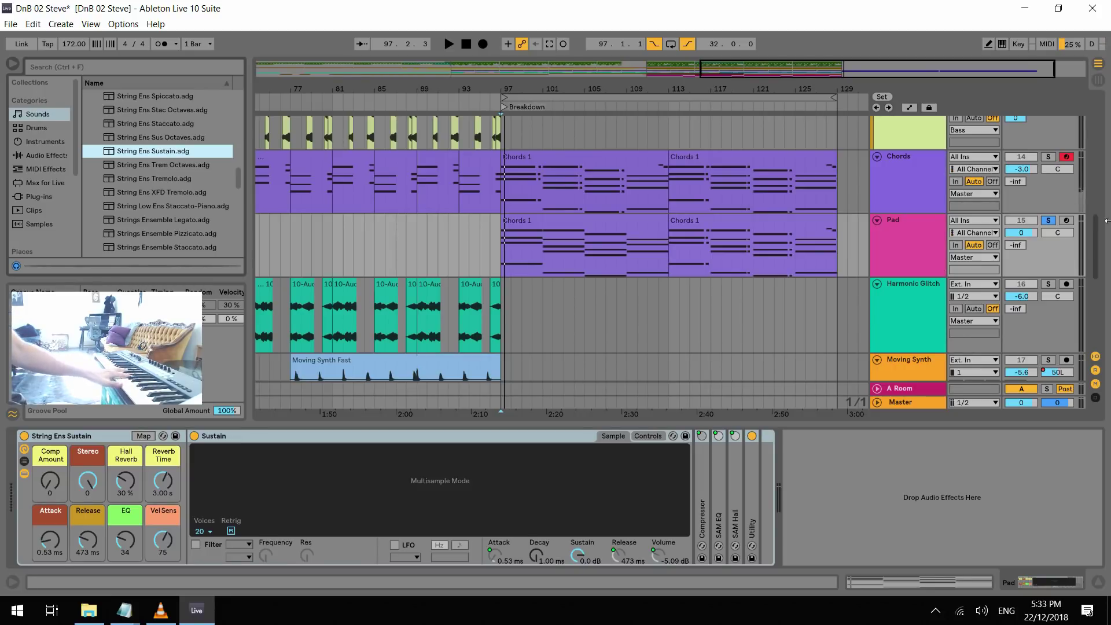
Arm the Pad track, unsolo it, play from bar 97 and lower its volume to -4.1 dB
click(1066, 220)
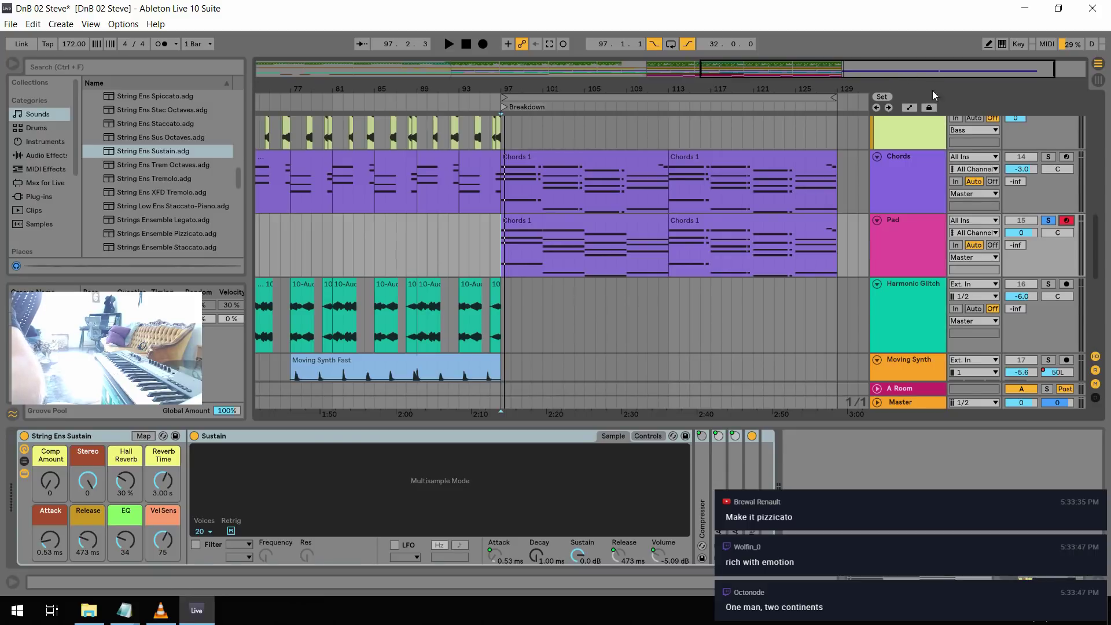
click(1047, 221)
key(space)
drag(1020, 232, 1021, 243)
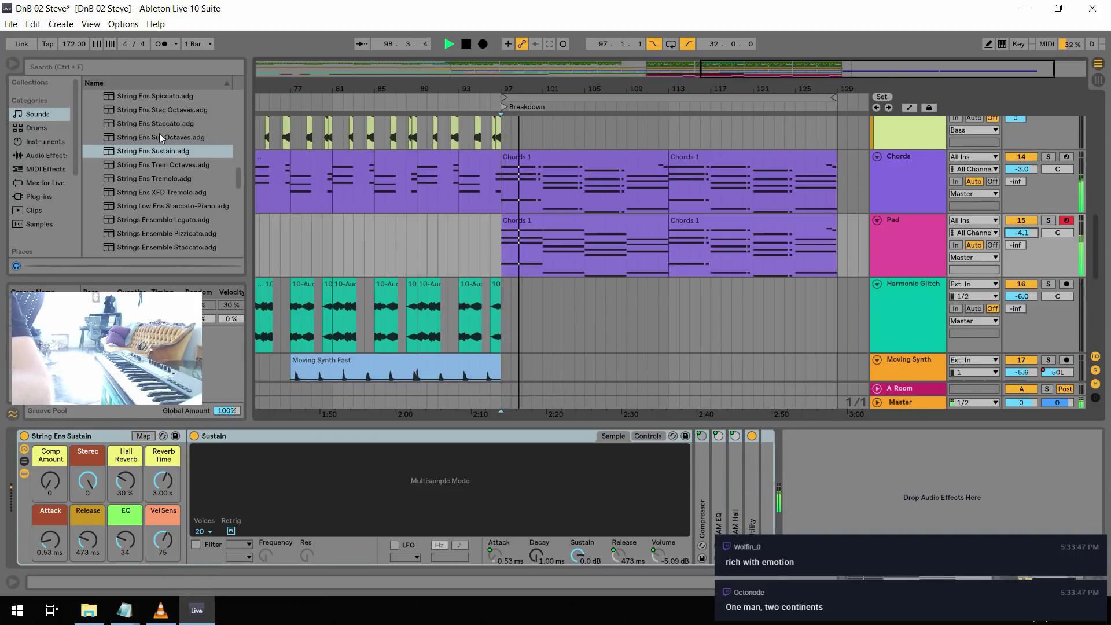
Replace the Pad instrument with String Ens Pizzicato.adg and audition it both soloed and with the chords
scroll(191, 200, up, 1)
key(space)
click(165, 110)
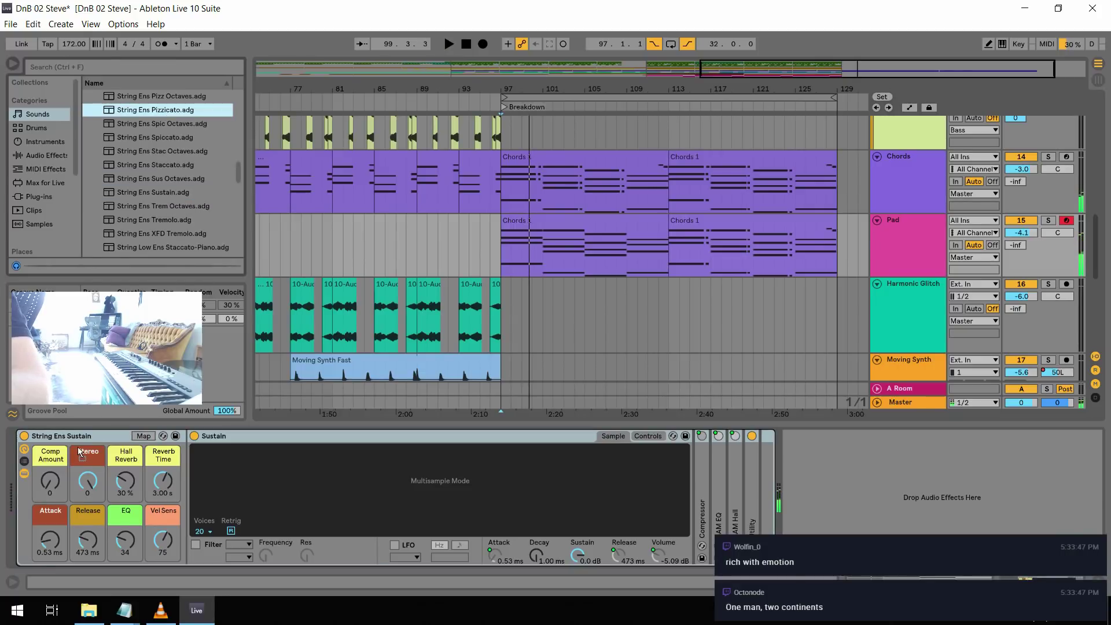
key(space)
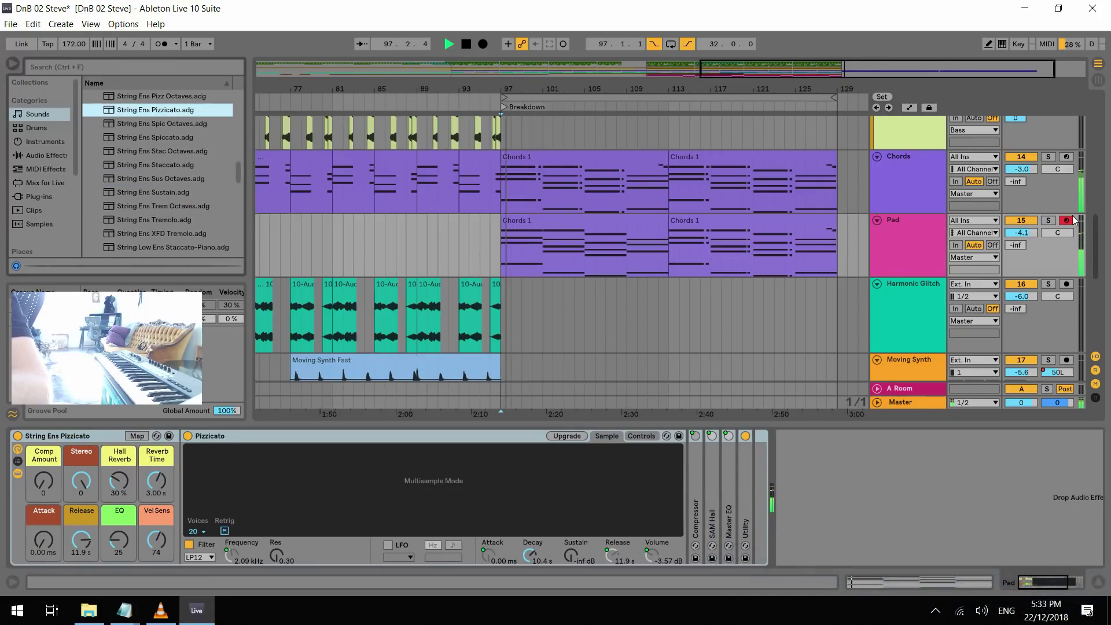
click(1049, 220)
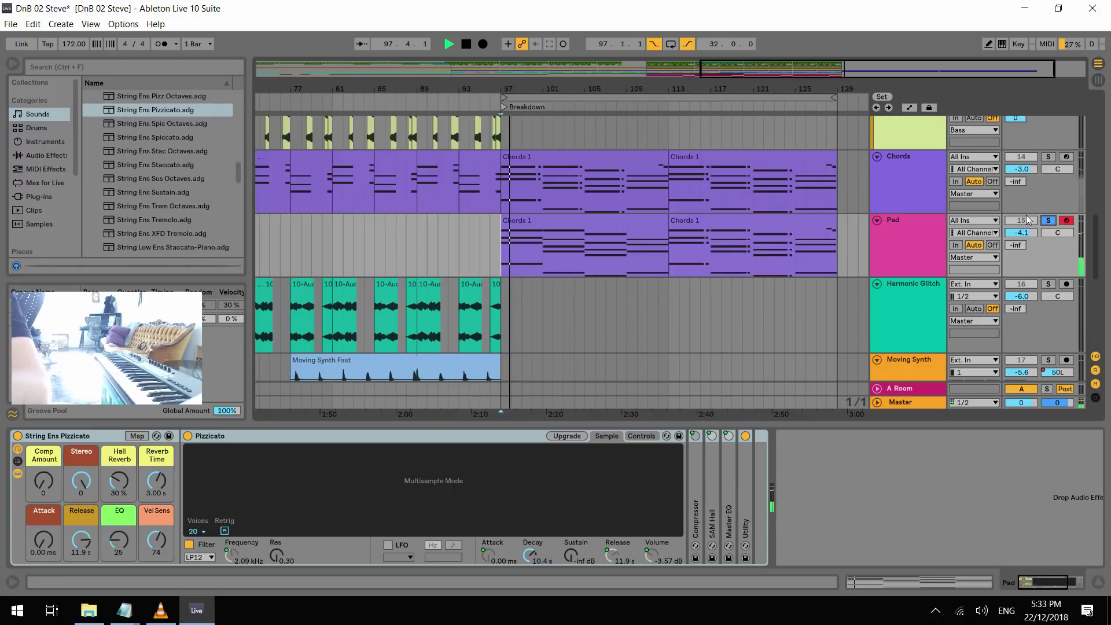
click(1048, 220)
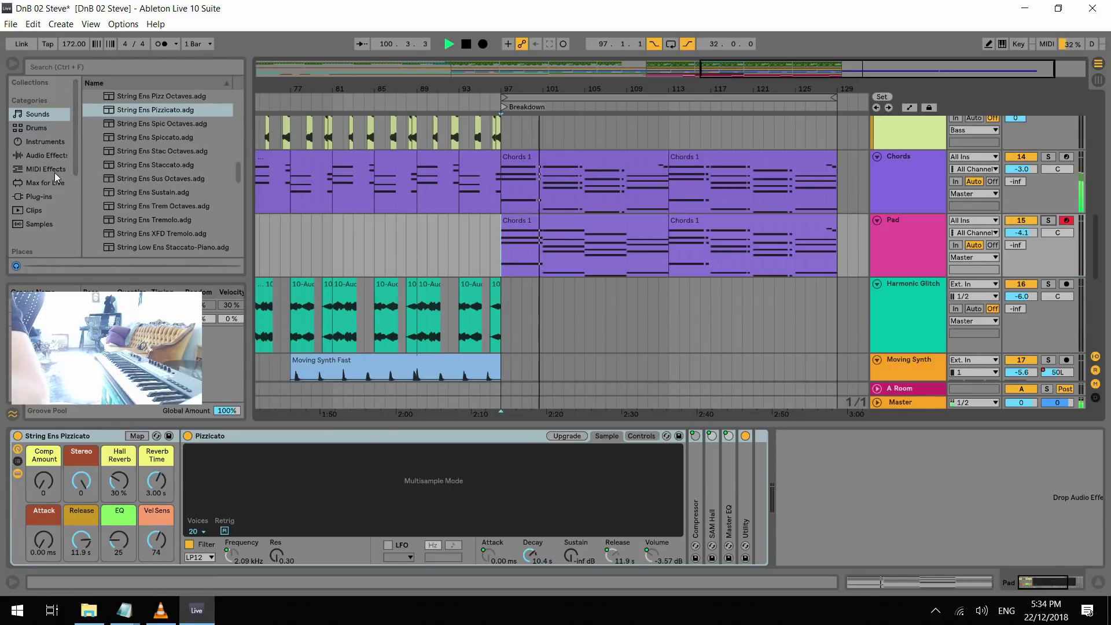
key(space)
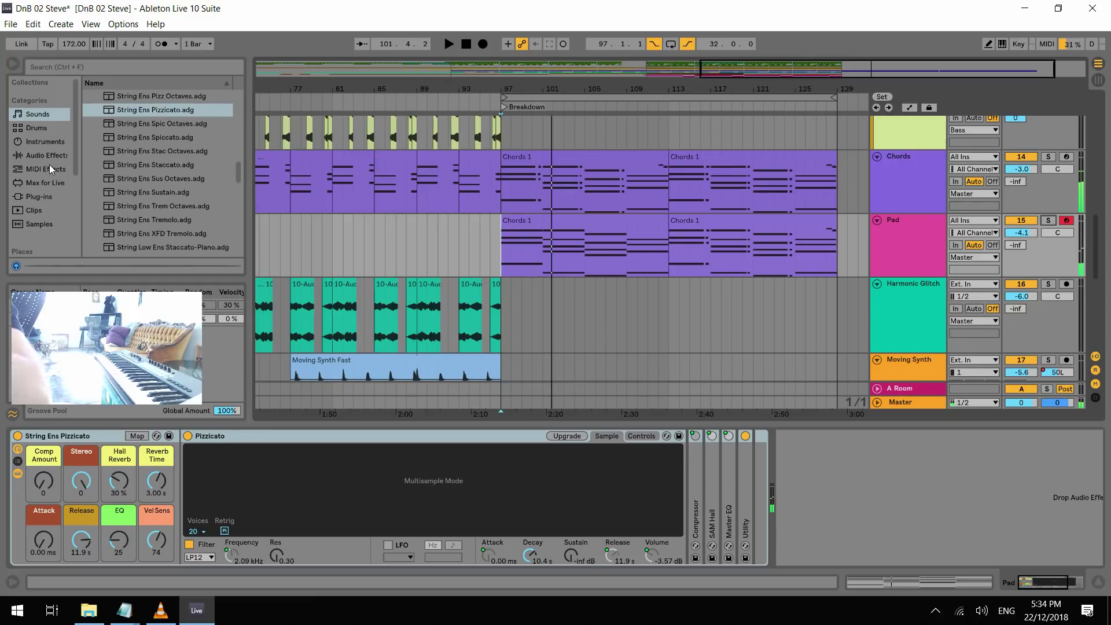
Add an Arpeggiator before the Pad's pizzicato strings with Chord Trigger style, rate 1/4 and gate 31 %, and audition it
click(46, 157)
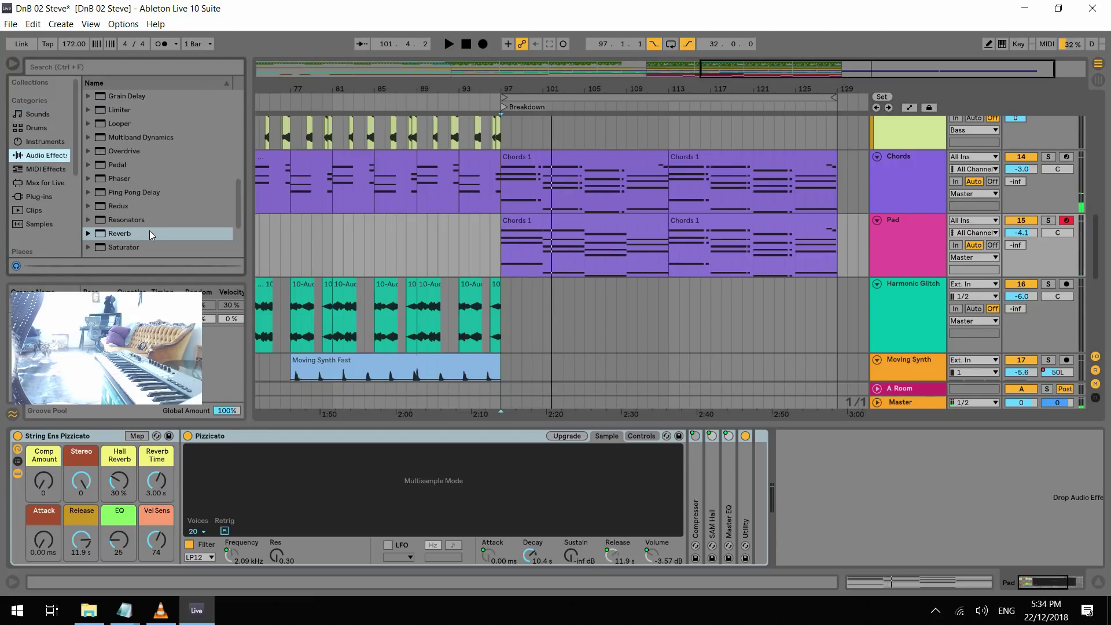
click(40, 169)
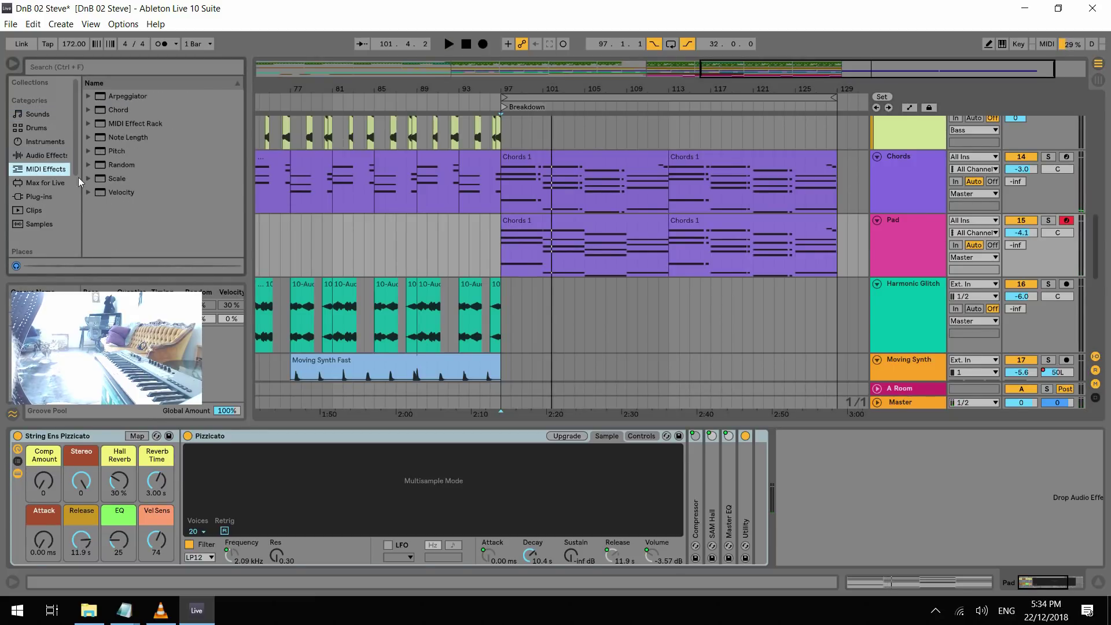
drag(122, 92, 18, 469)
click(40, 457)
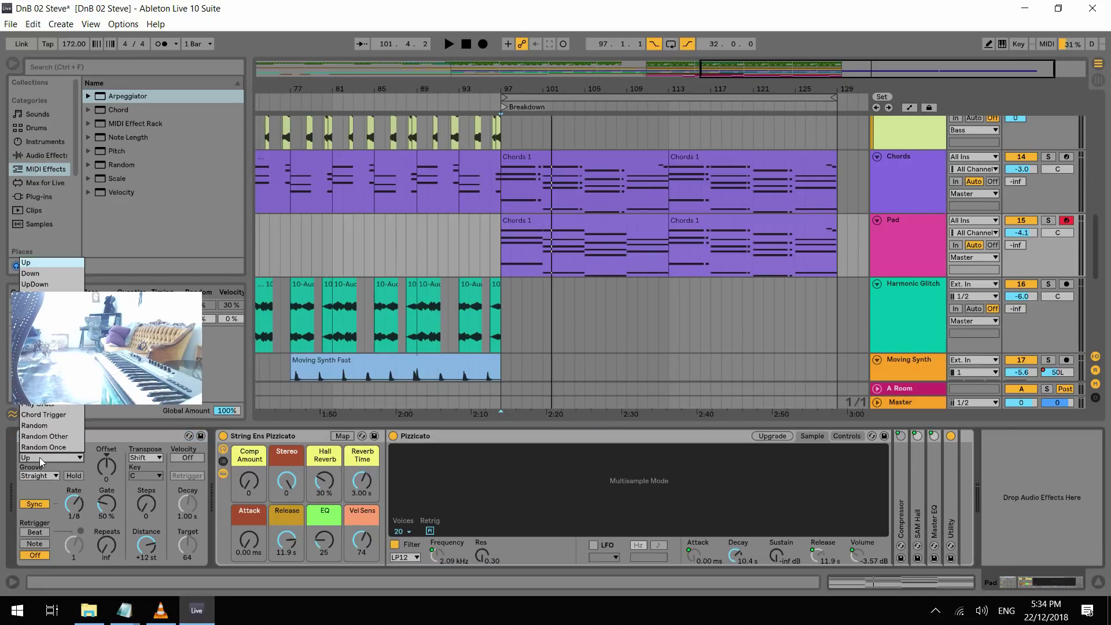
click(67, 415)
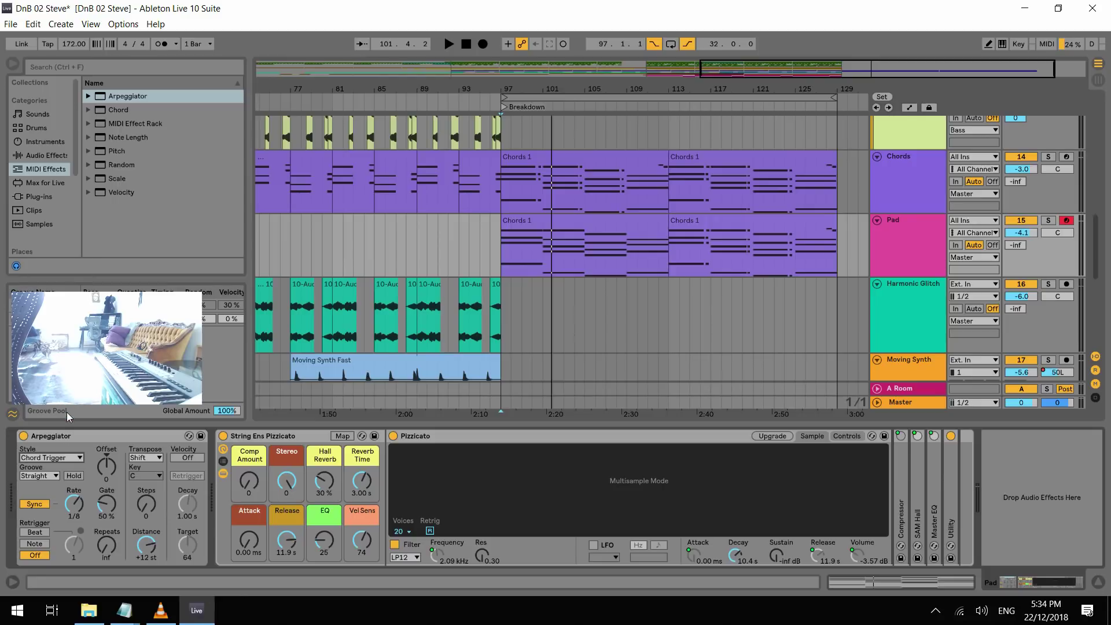
drag(106, 503, 74, 512)
key(space)
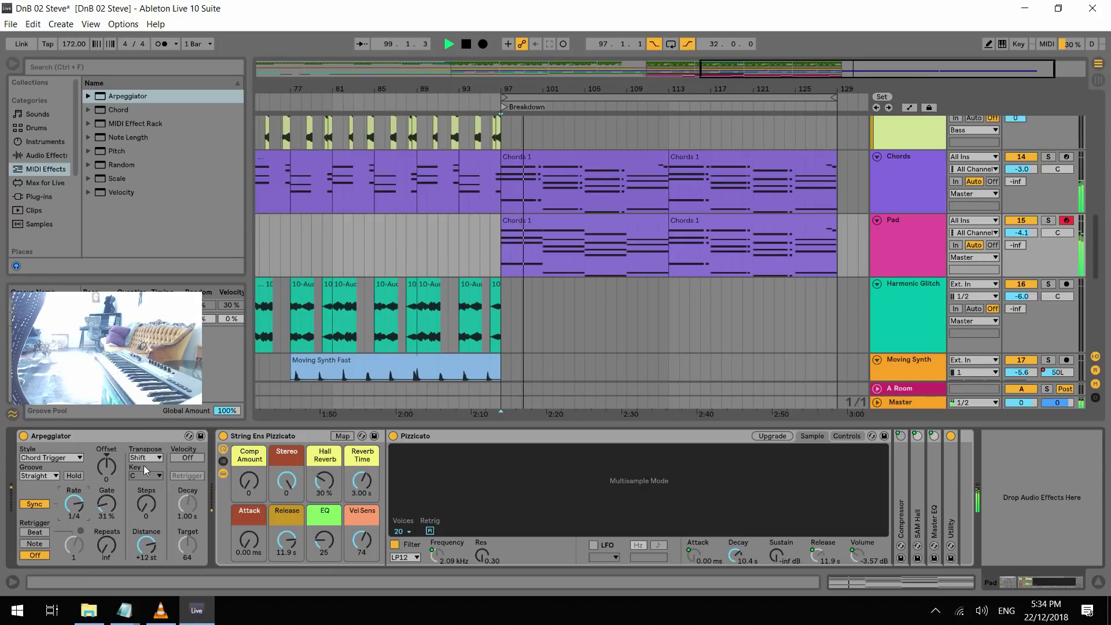
key(space)
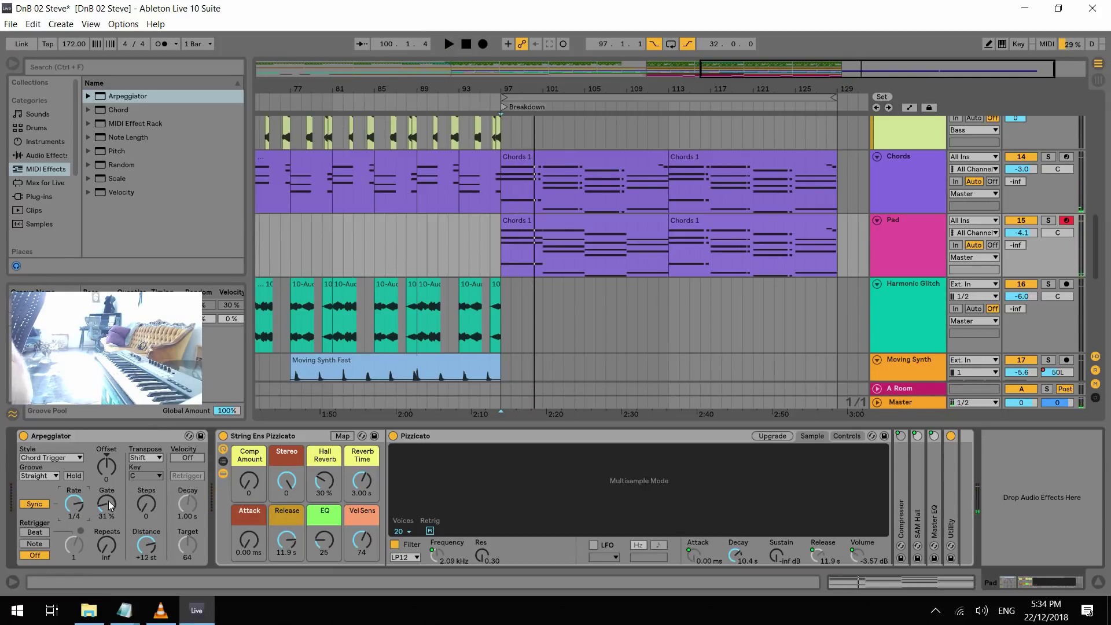
During playback, set the Arpeggiator gate to 58 % and the string rack's Hall Reverb to 35 %
key(space)
drag(127, 510, 107, 463)
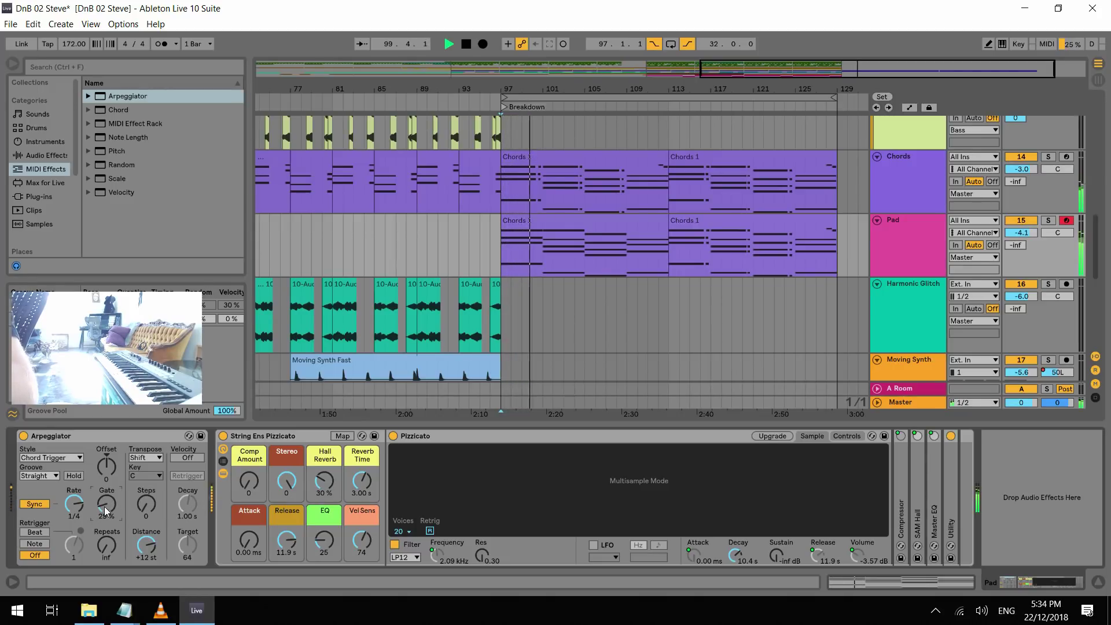
drag(324, 481, 325, 476)
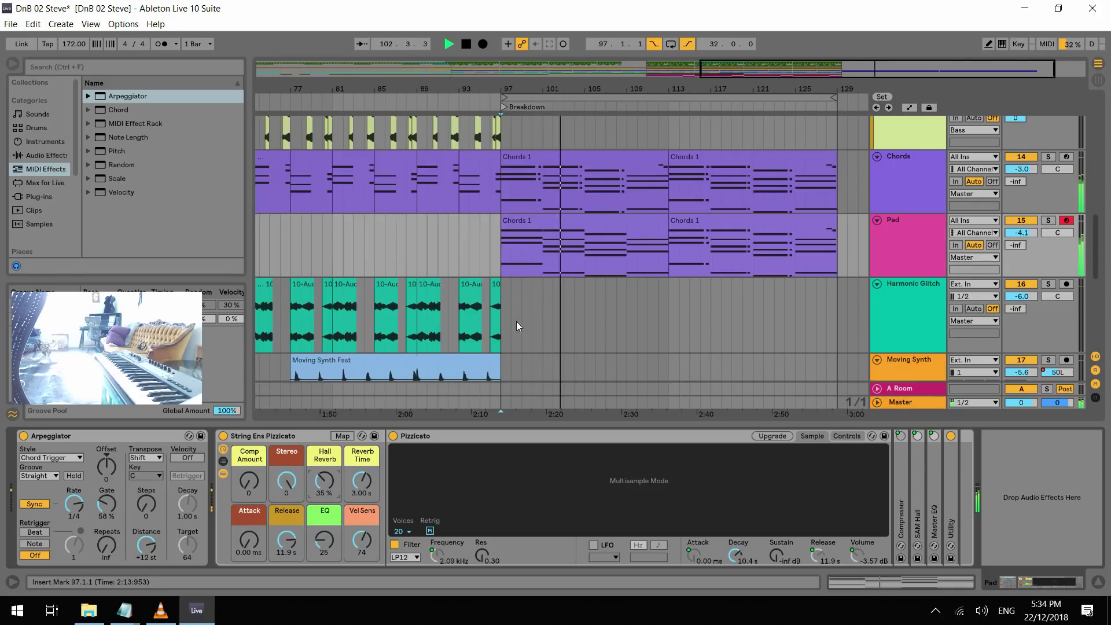
Duplicate the legato Pad clip over the one at bar 113 and consolidate both into one 32-bar clip
double_click(613, 218)
key(space)
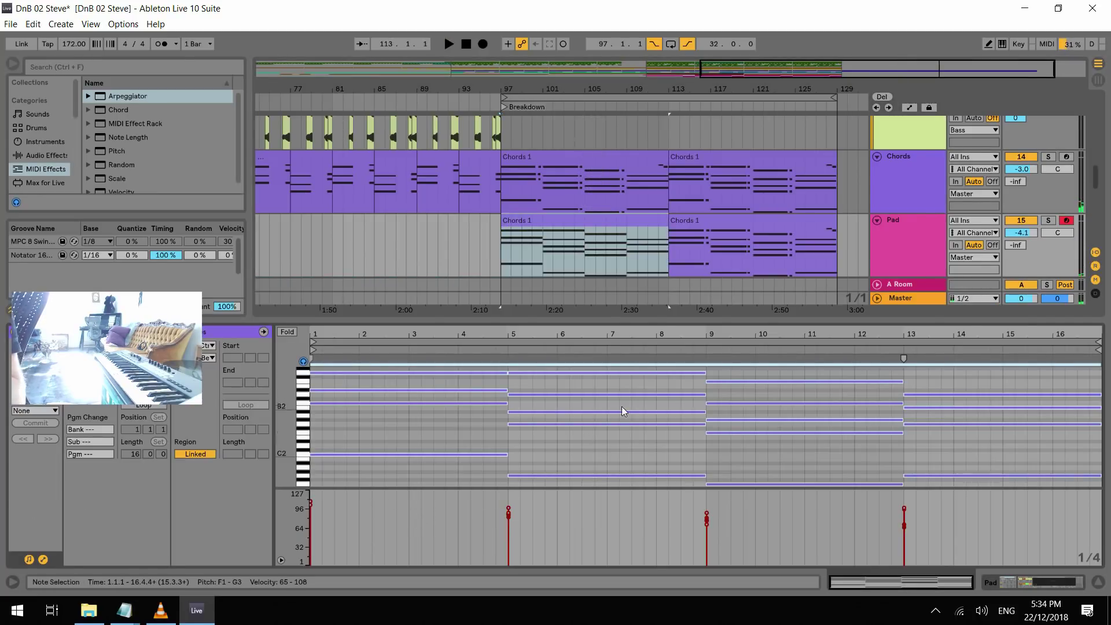
shift+click(732, 232)
click(638, 219)
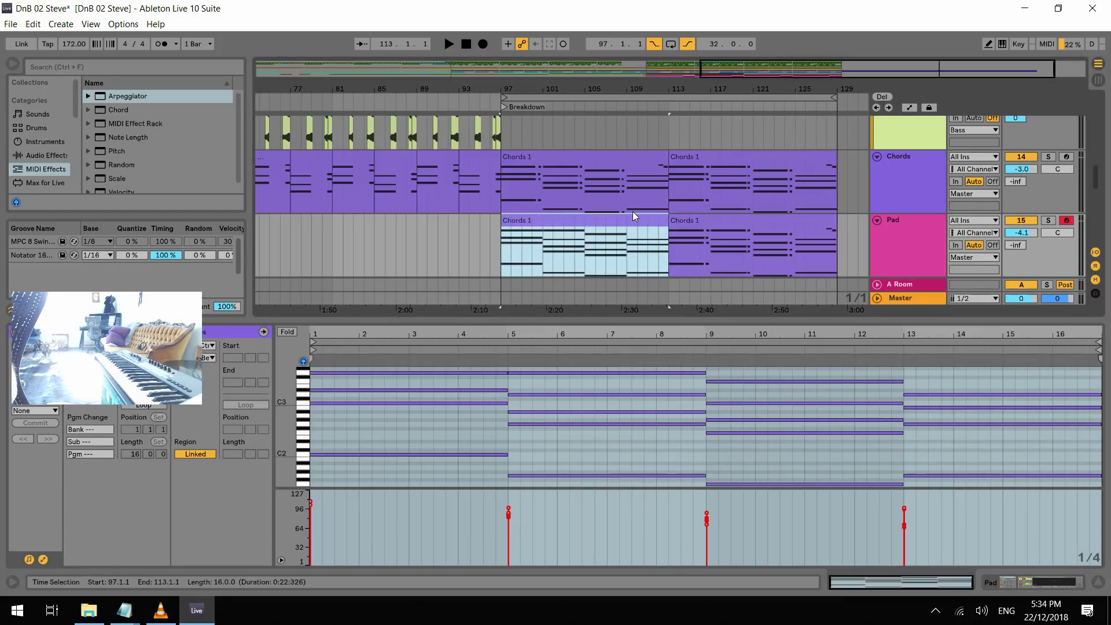
key(ctrl+d)
shift+click(638, 220)
key(ctrl+j)
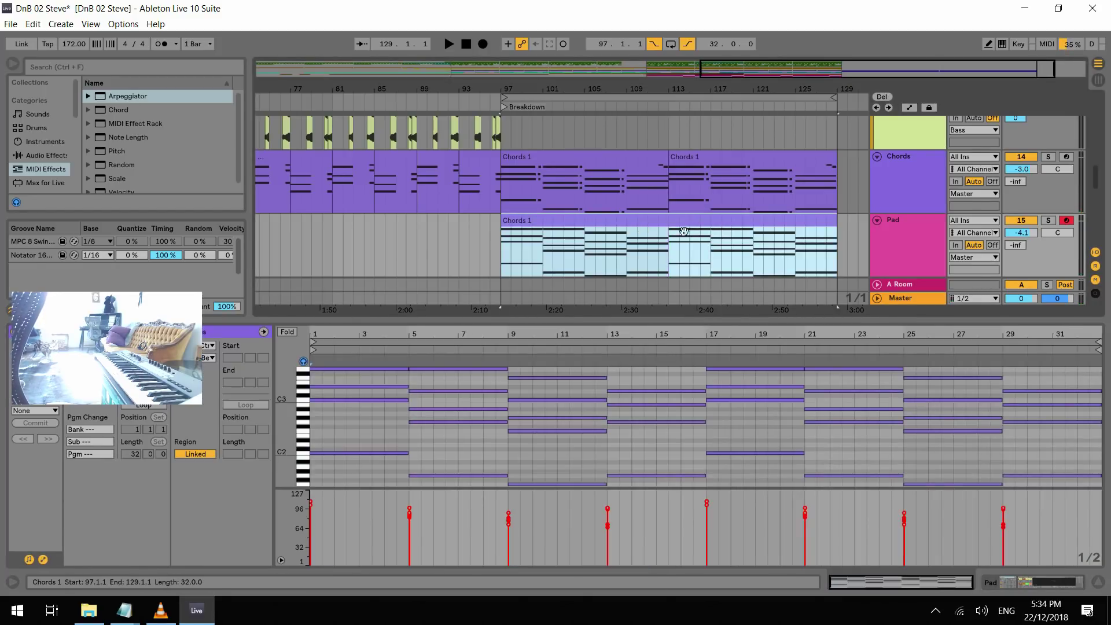
Set all Pad note velocities to 127, draw a steep ramp rising from about 19 to 96, and play it briefly
mouse_move(606, 528)
mouse_down()
mouse_move(607, 495)
mouse_move(655, 529)
mouse_up()
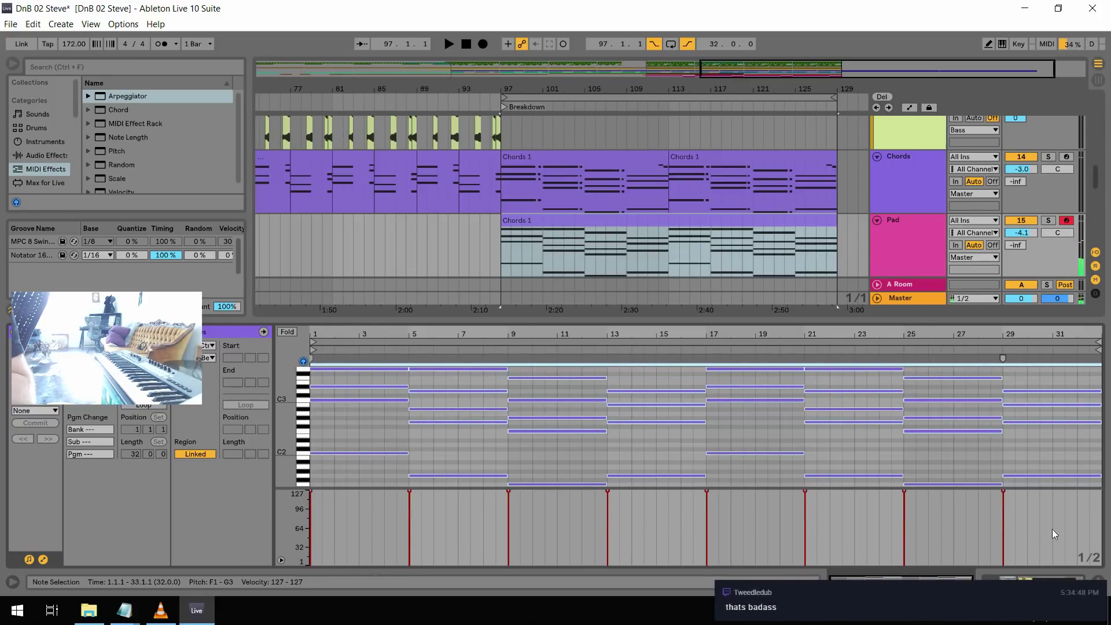
mouse_move(1082, 503)
mouse_down()
mouse_move(484, 557)
mouse_move(294, 533)
mouse_move(300, 554)
mouse_up()
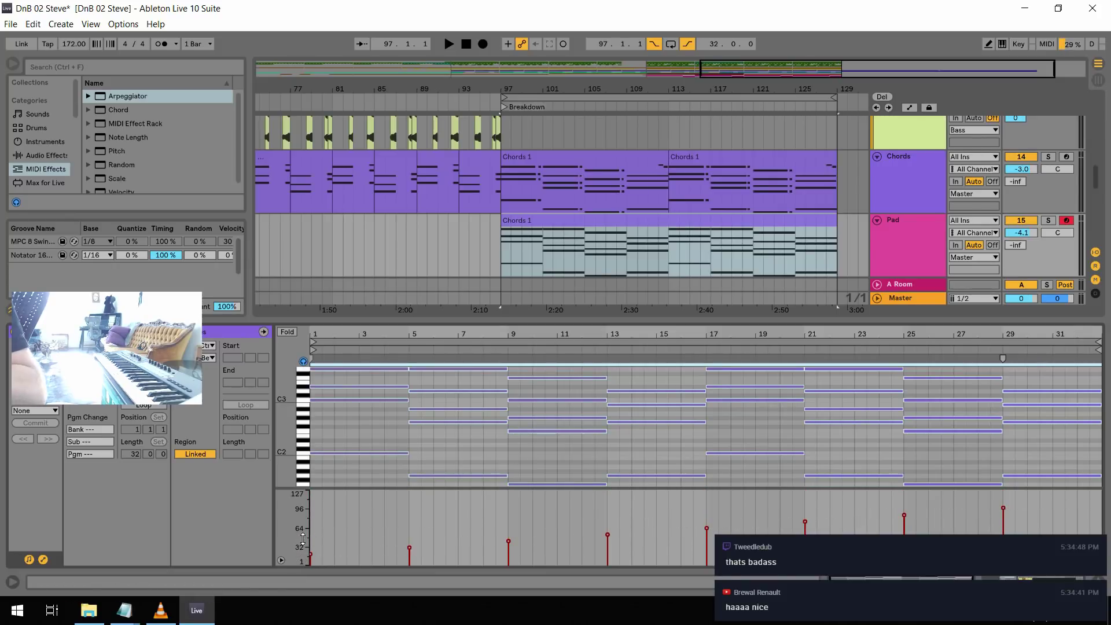
key(space)
key(space)
Undo the steep velocity ramp, draw a gentler one rising from about 52 to 96, and play the Breakdown
key(ctrl+z)
drag(1085, 504, 275, 536)
key(space)
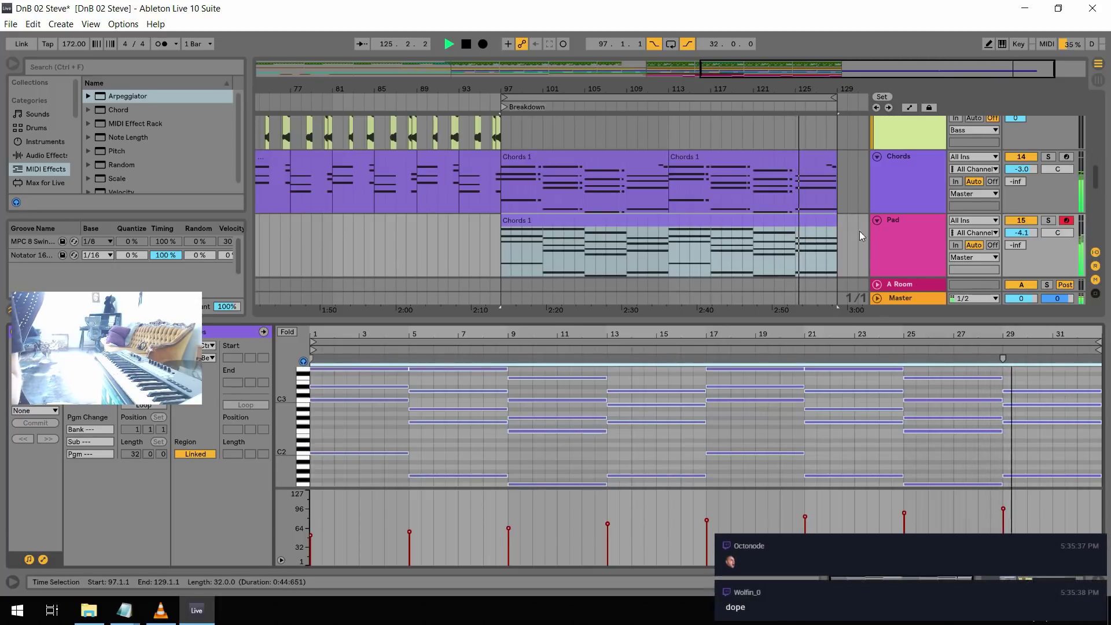
Stop playback, redraw the Pad velocities as a shallow ramp rising from about 107 to 124, and play from bar 97
key(space)
drag(1001, 497, 299, 524)
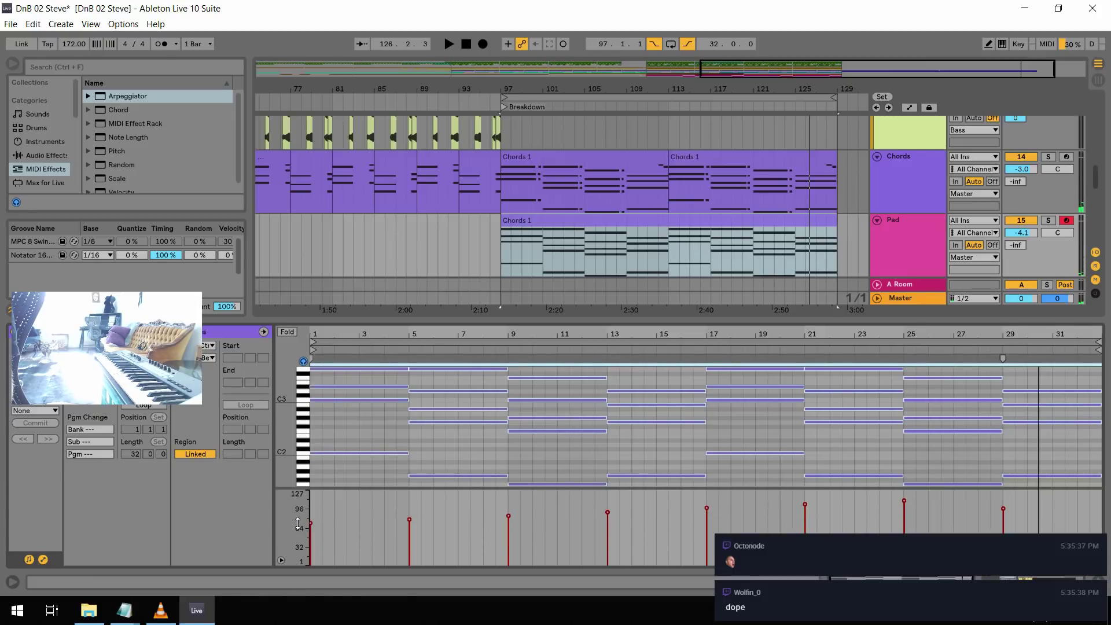
key(ctrl+z)
drag(770, 499, 289, 502)
key(space)
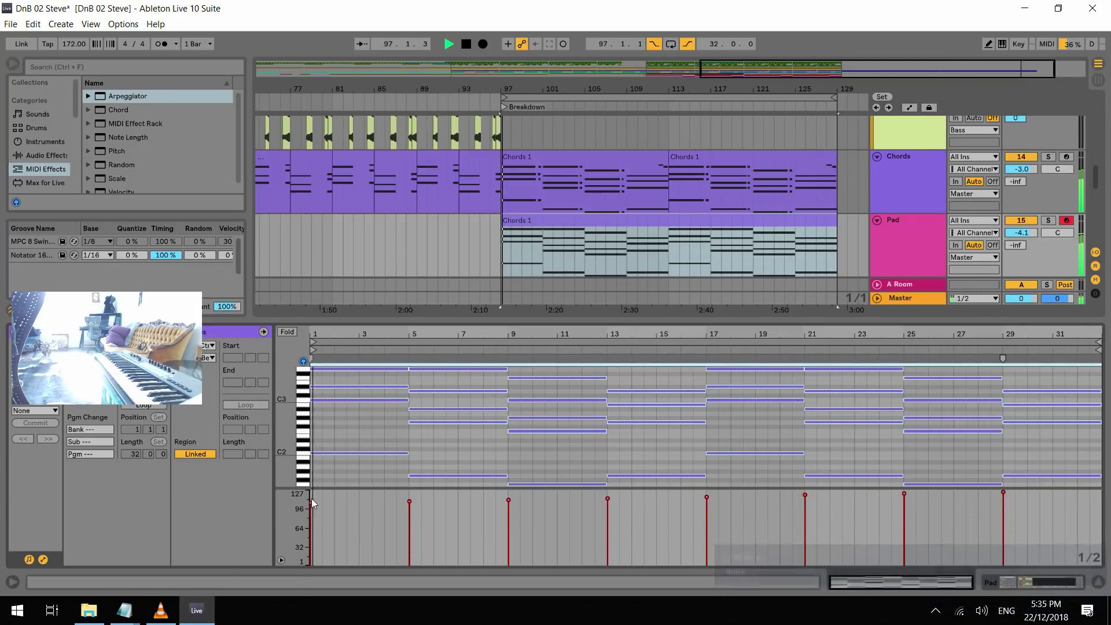
Redraw the Pad velocities as a ramp rising from about 86 to 124, then play from bar 97 and stop
mouse_move(1009, 493)
mouse_down()
mouse_move(300, 499)
mouse_move(277, 514)
mouse_up()
key(space)
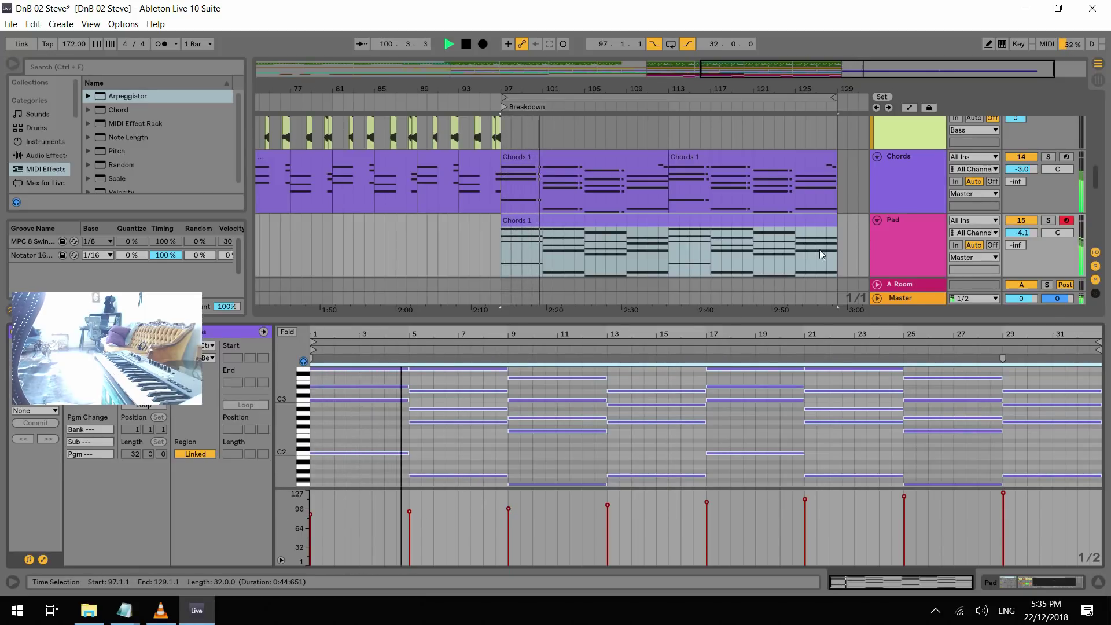
key(space)
Duplicate the Pad track and name the original Piz Chord and the copy Piz Note
click(910, 219)
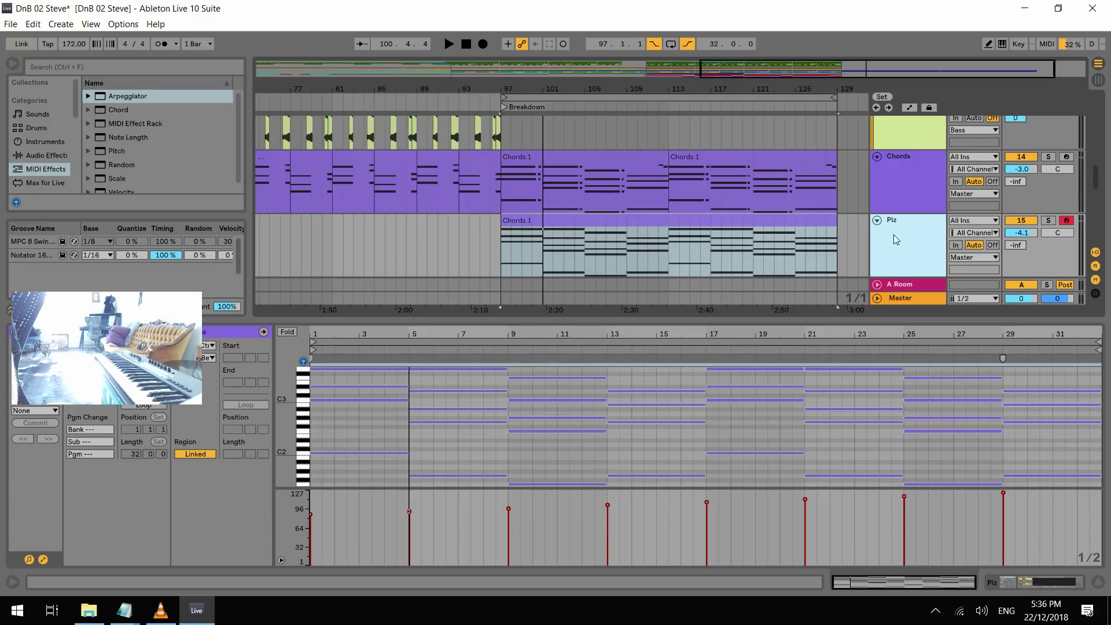
key(ctrl+d)
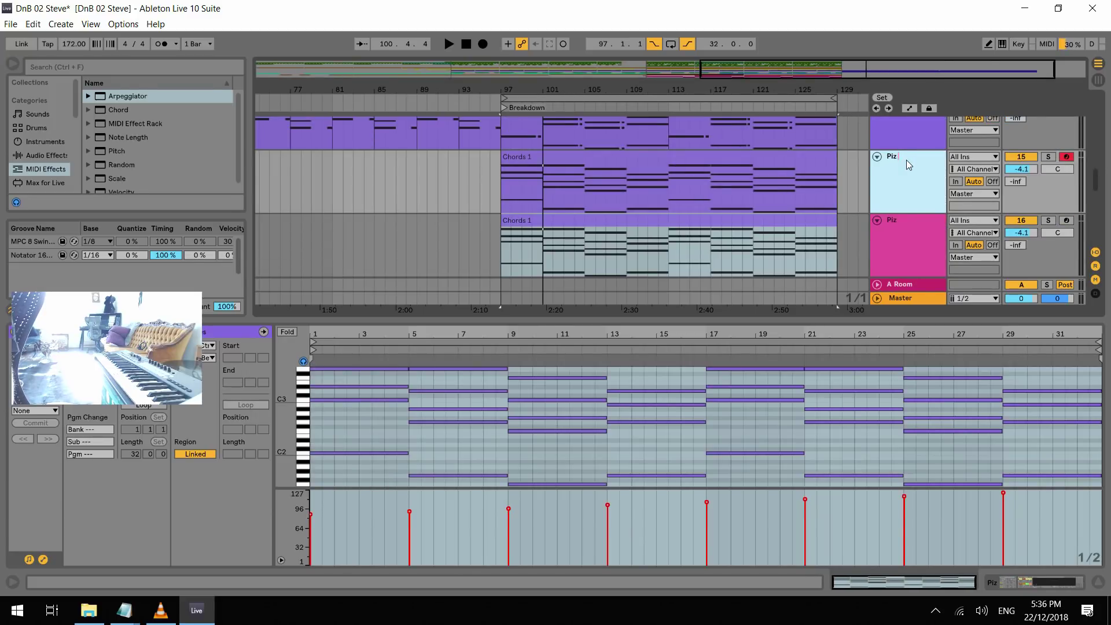
click(909, 223)
key(ctrl+r)
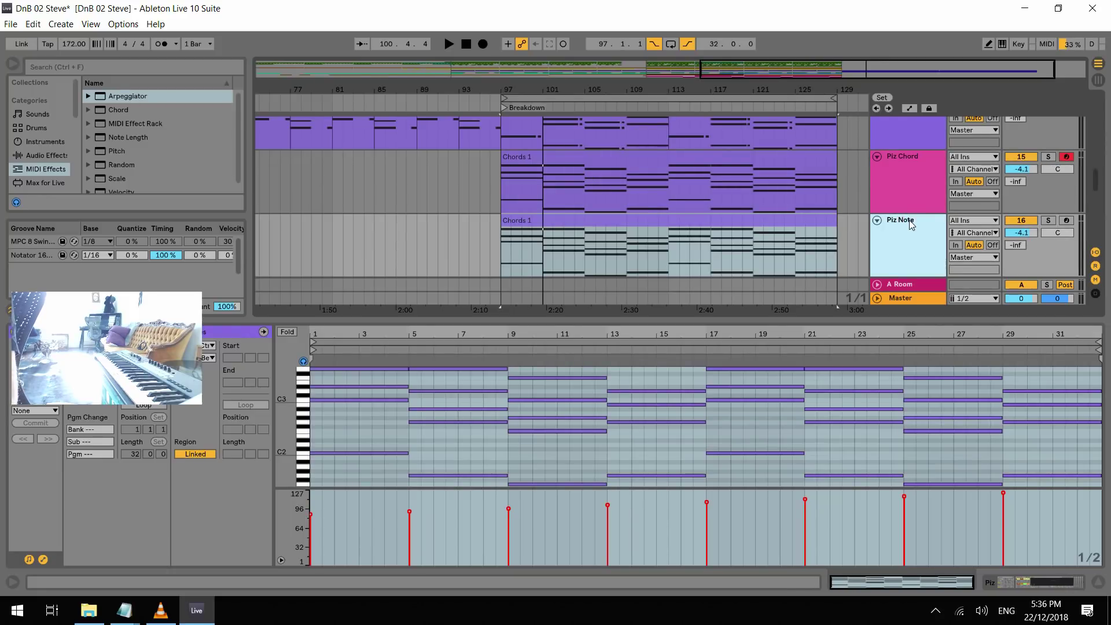
Set the Piz Note arpeggiator to Up style with a 1/8 rate and play the Breakdown
click(908, 220)
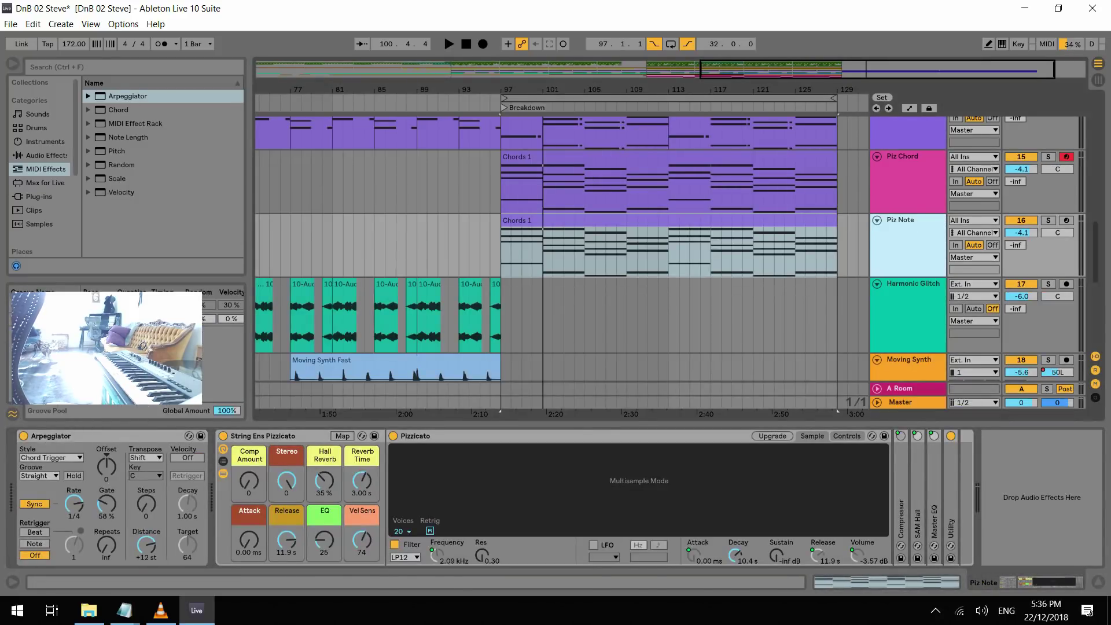
click(53, 457)
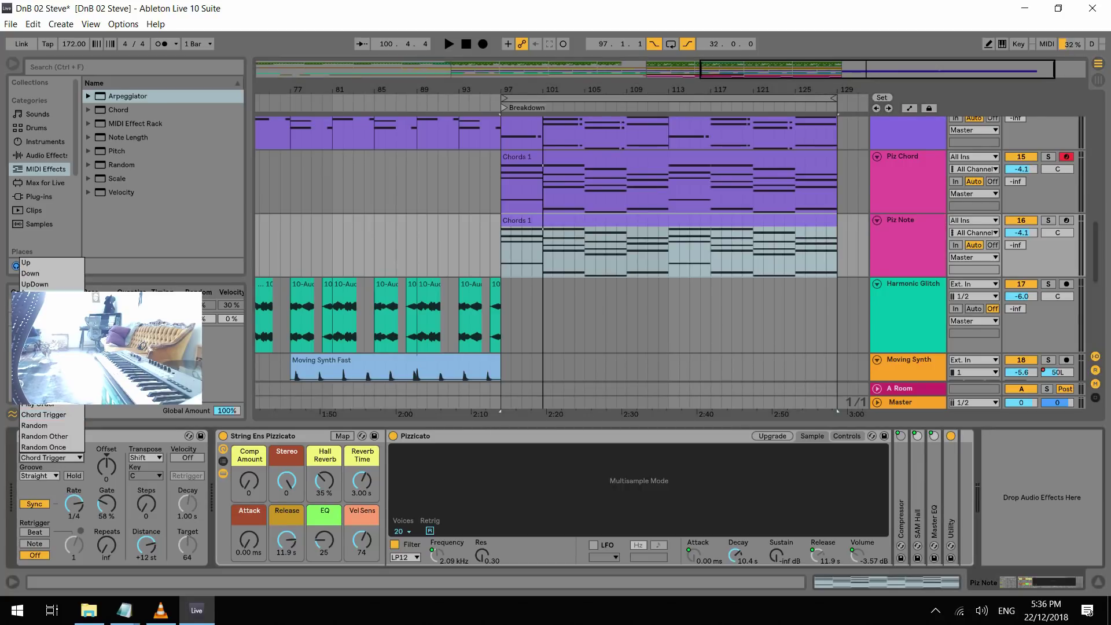
click(41, 264)
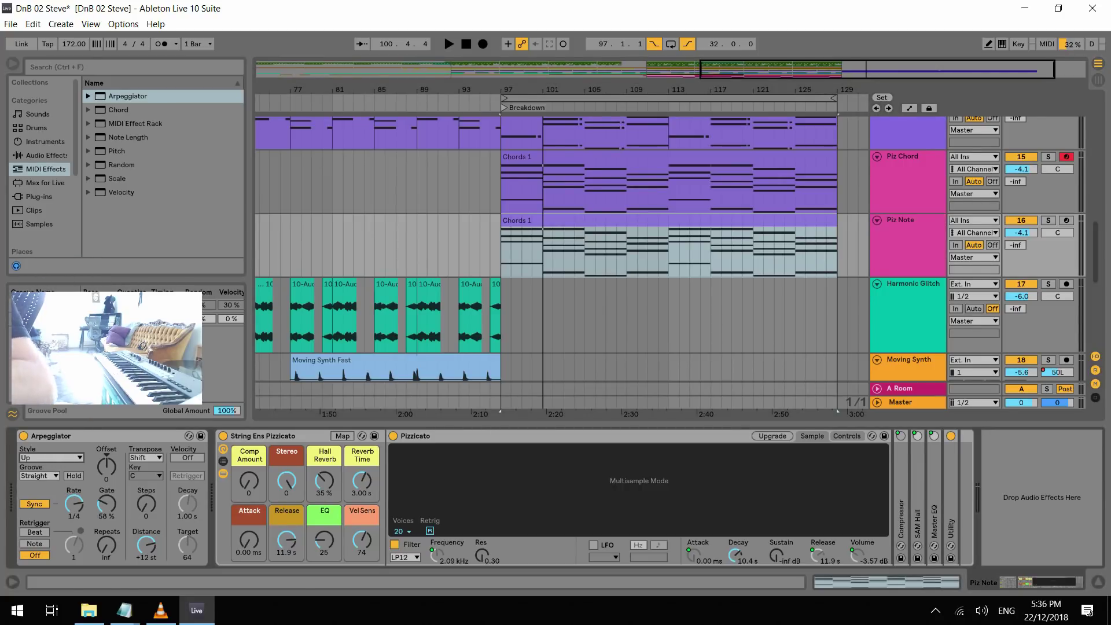
key(space)
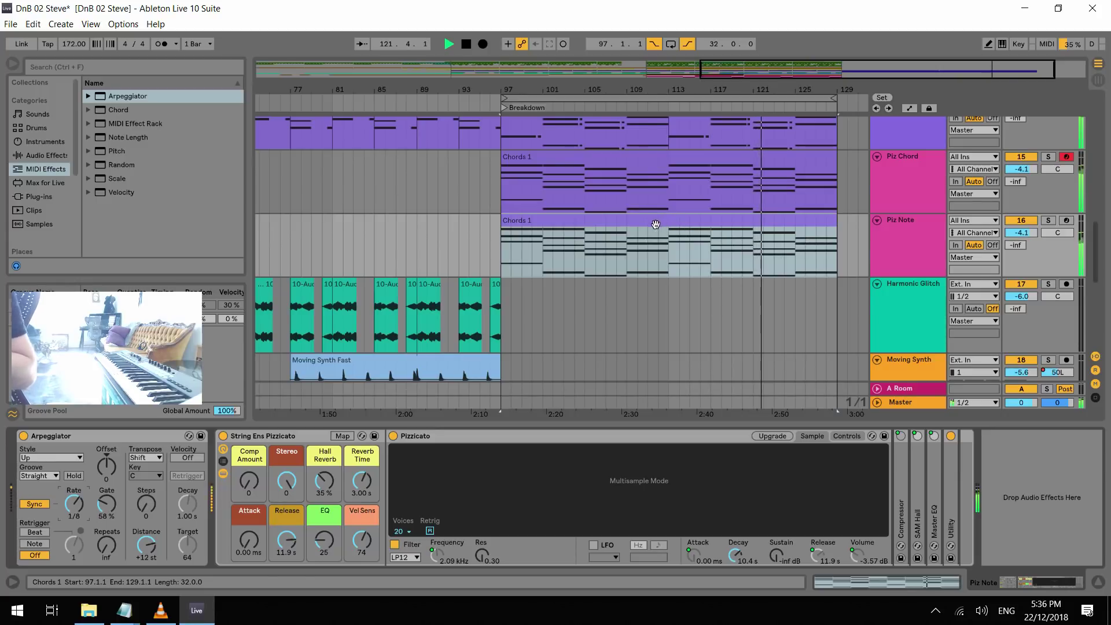
key(space)
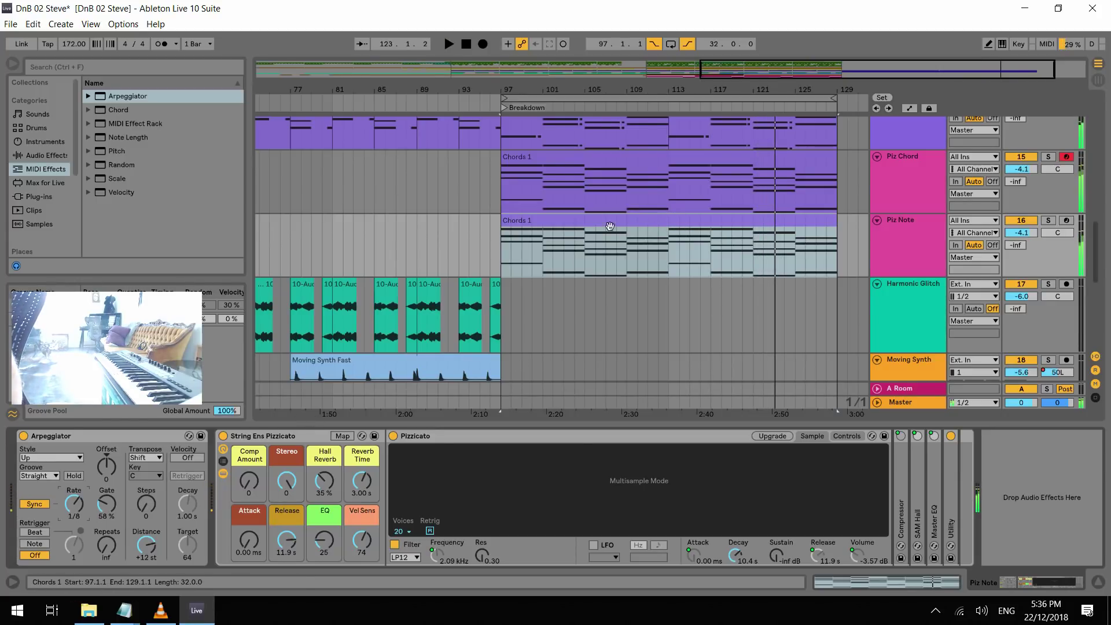
Delete the highest notes of the chords at bars 5 and 9 in the Piz Note clip
double_click(603, 220)
scroll(456, 404, up, 3)
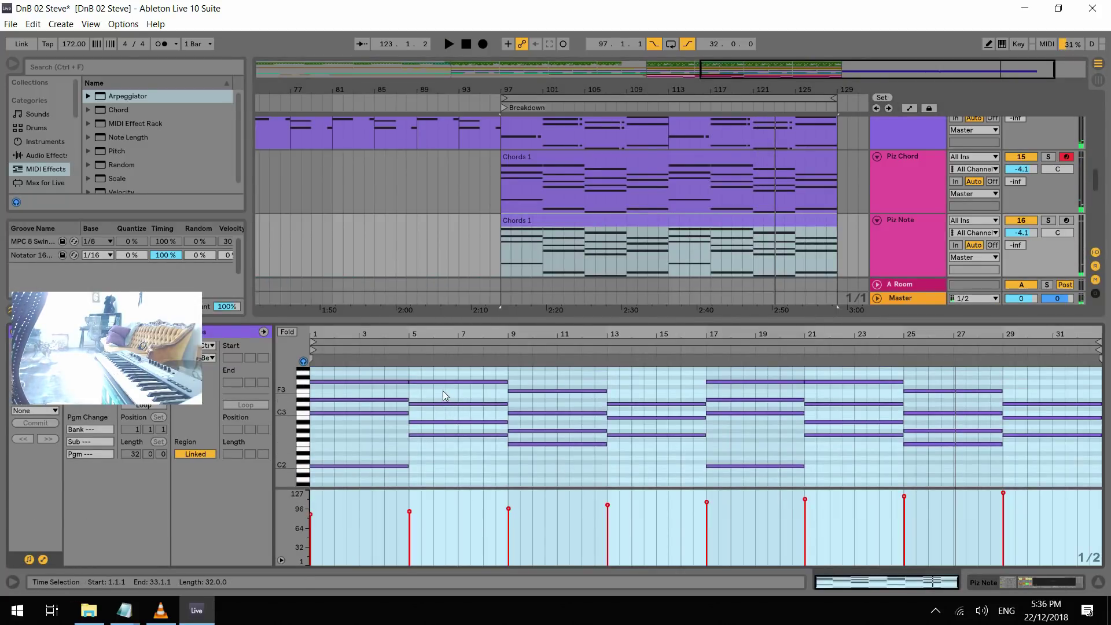
scroll(440, 445, down, 1)
scroll(405, 437, up, 1)
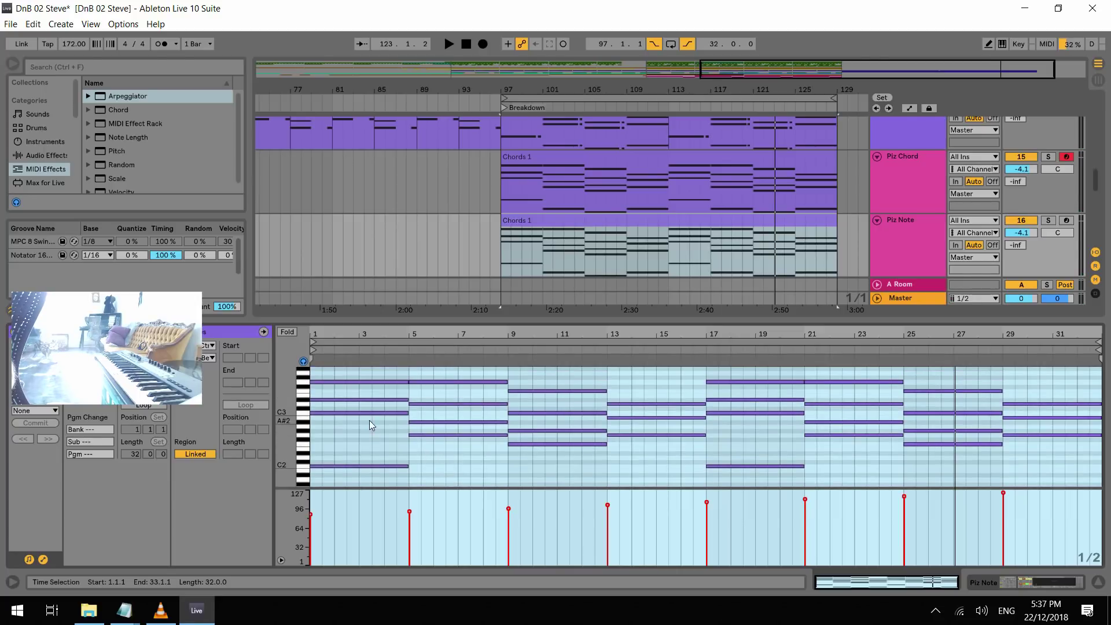
scroll(569, 421, down, 3)
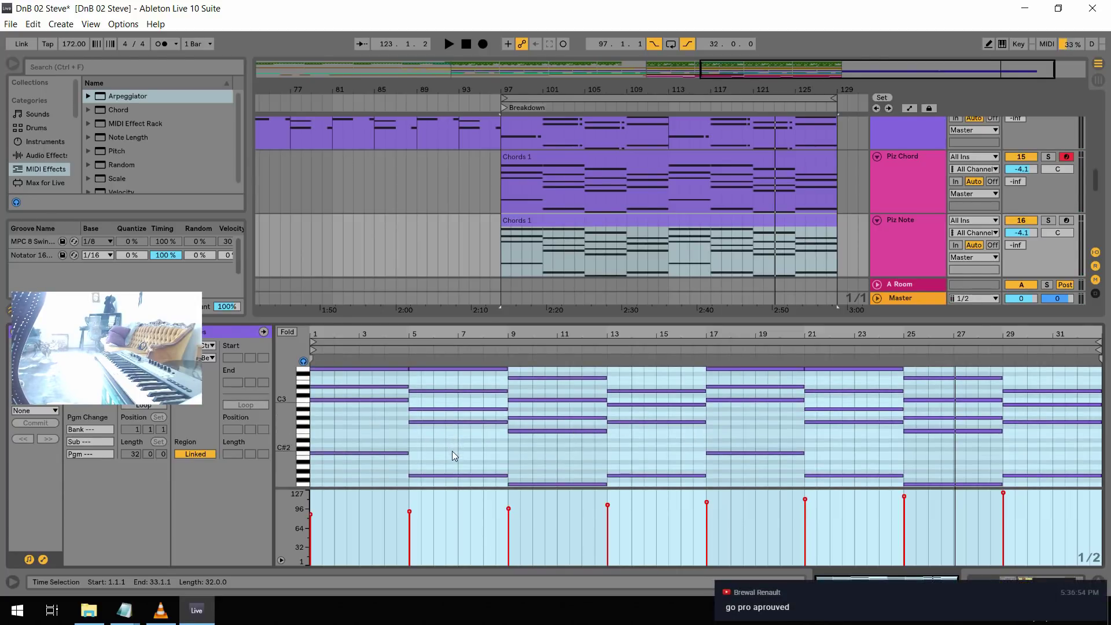
scroll(453, 446, down, 1)
scroll(447, 444, up, 3)
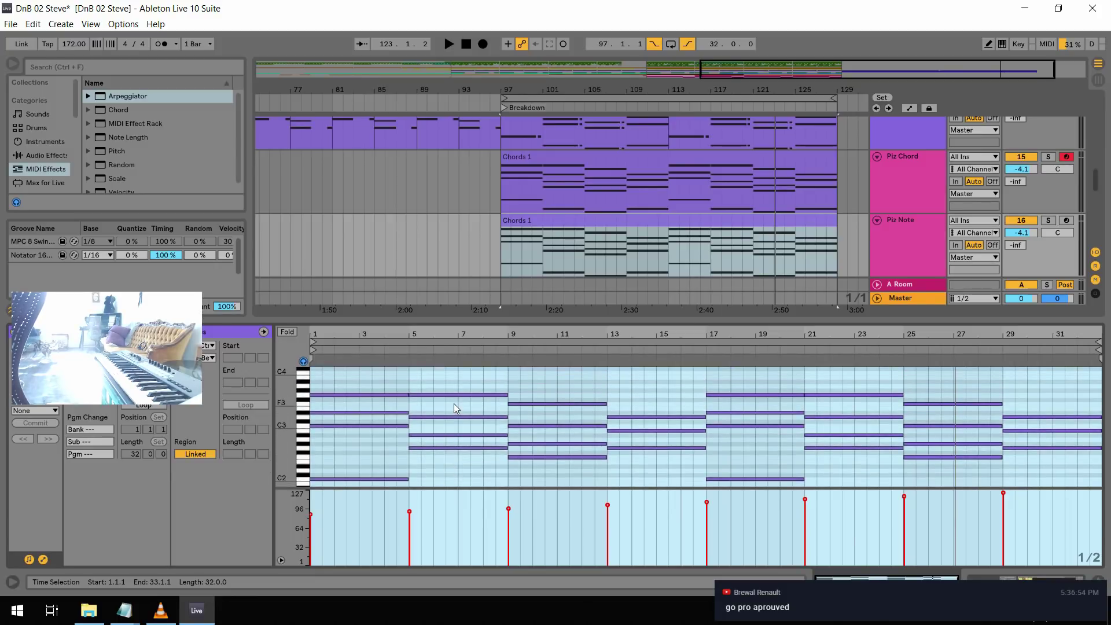
scroll(455, 401, down, 2)
scroll(459, 398, up, 1)
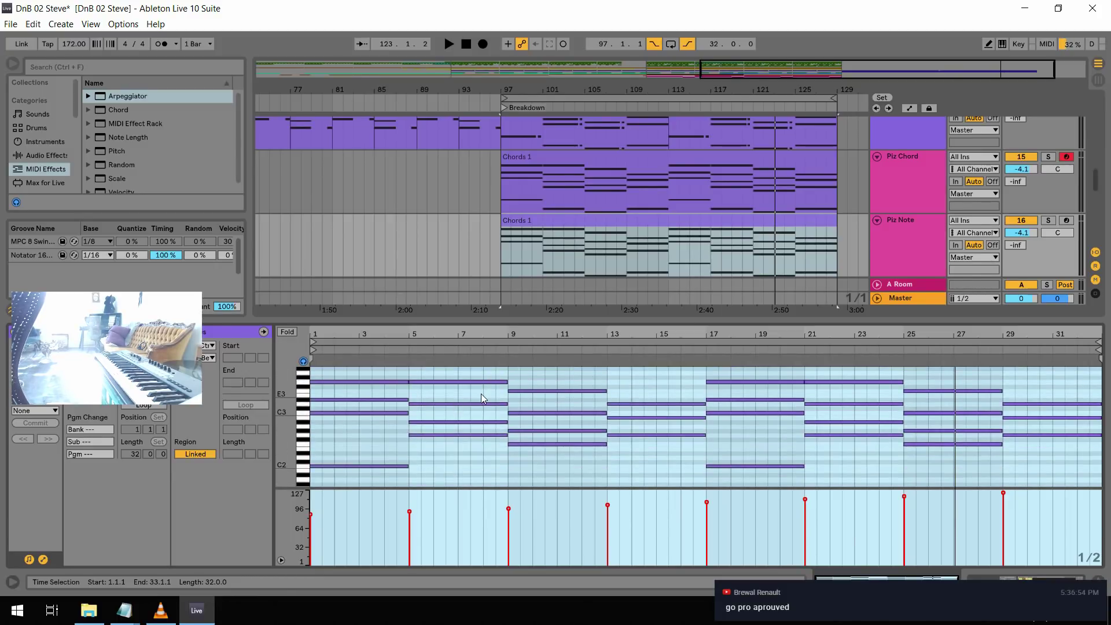
click(477, 379)
click(555, 389)
click(553, 391)
key(Delete)
Delete the highest notes of the chords at bars 21 and 25 in the Piz Note clip
scroll(723, 377, down, 2)
click(760, 369)
scroll(835, 380, up, 2)
click(855, 382)
key(Delete)
click(929, 391)
key(Delete)
Play the Breakdown from bar 97 to hear the thinned-out Piz Note part, then stop playback
click(342, 382)
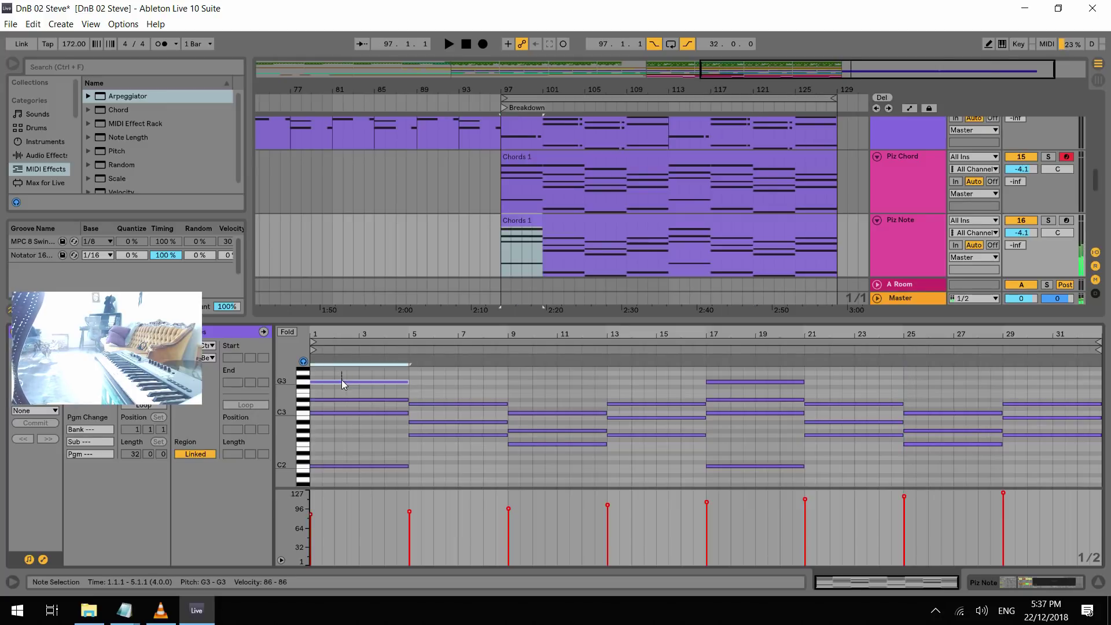
key(space)
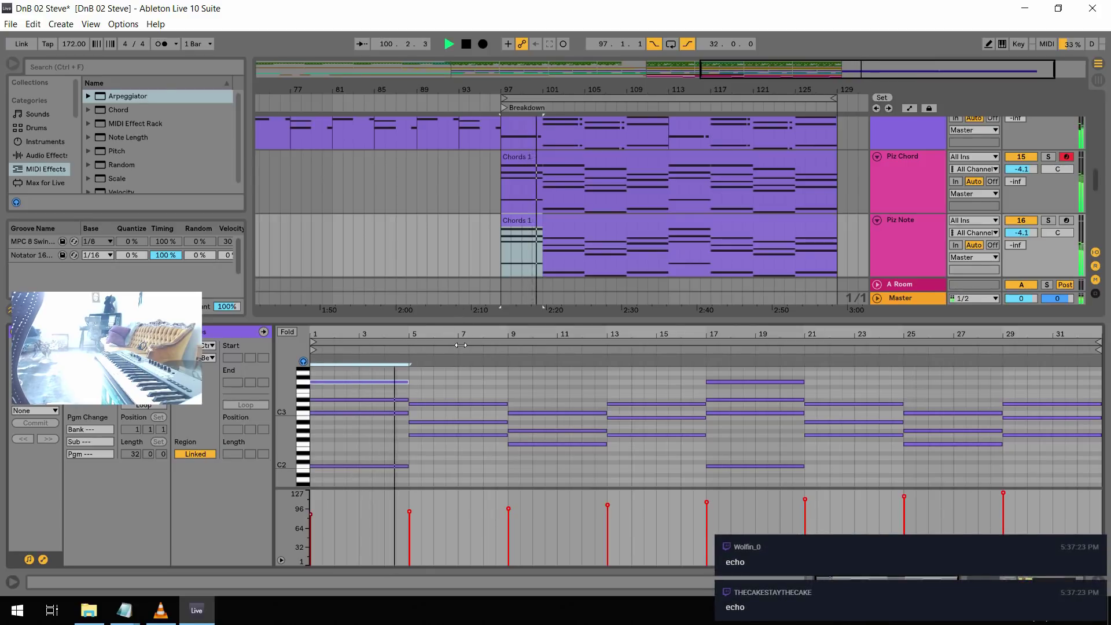
key(space)
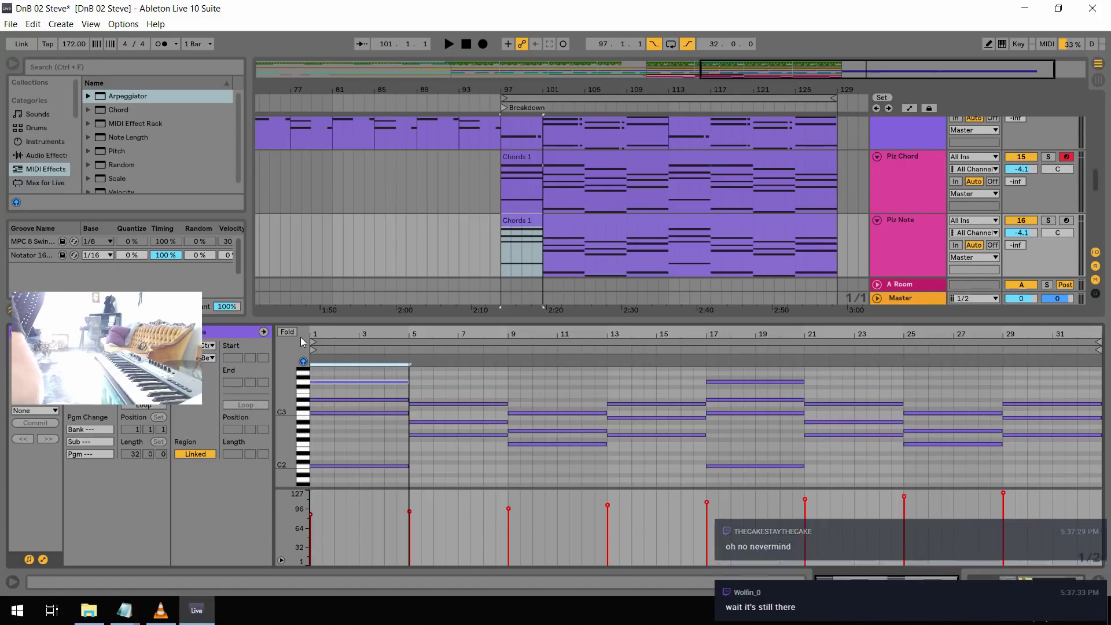
key(space)
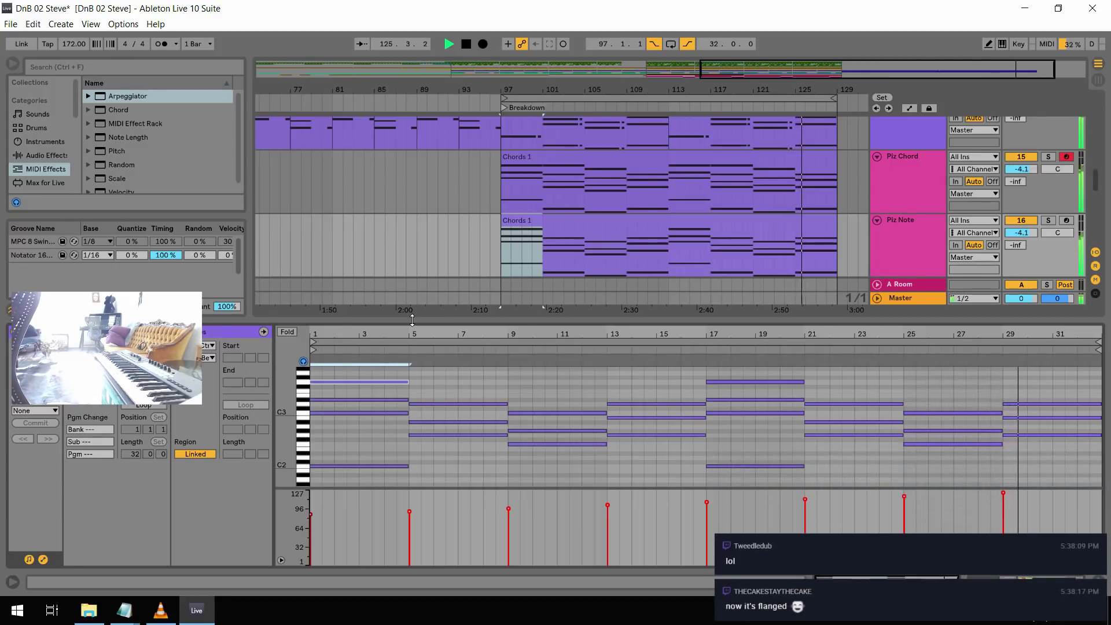
key(space)
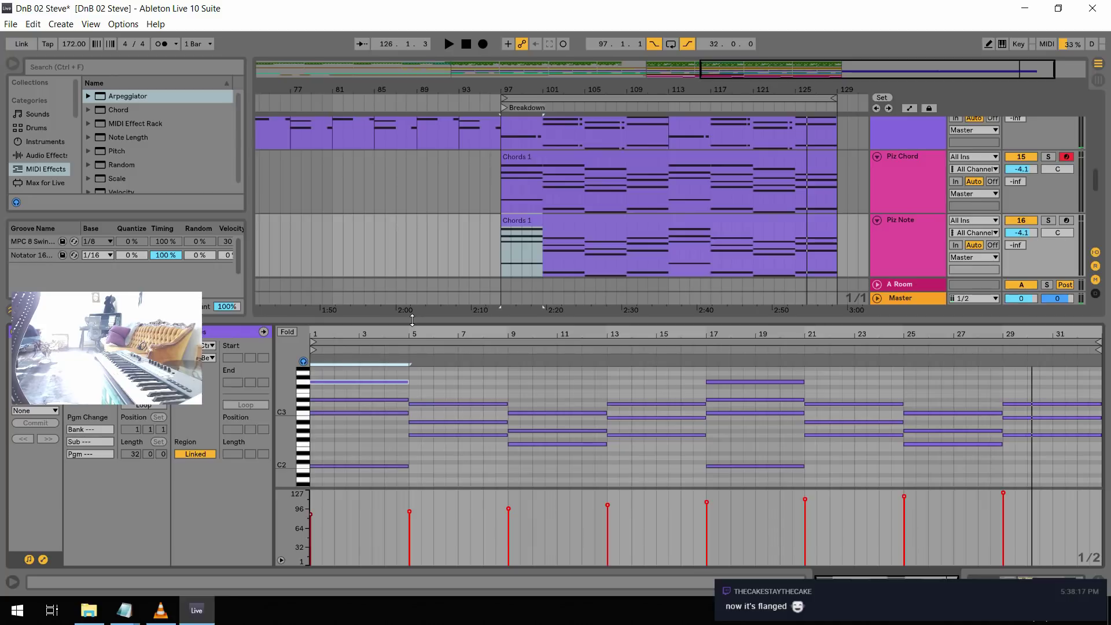
Play the Breakdown again and examine the Piz Chord clip's notes against the Piz Note part
key(space)
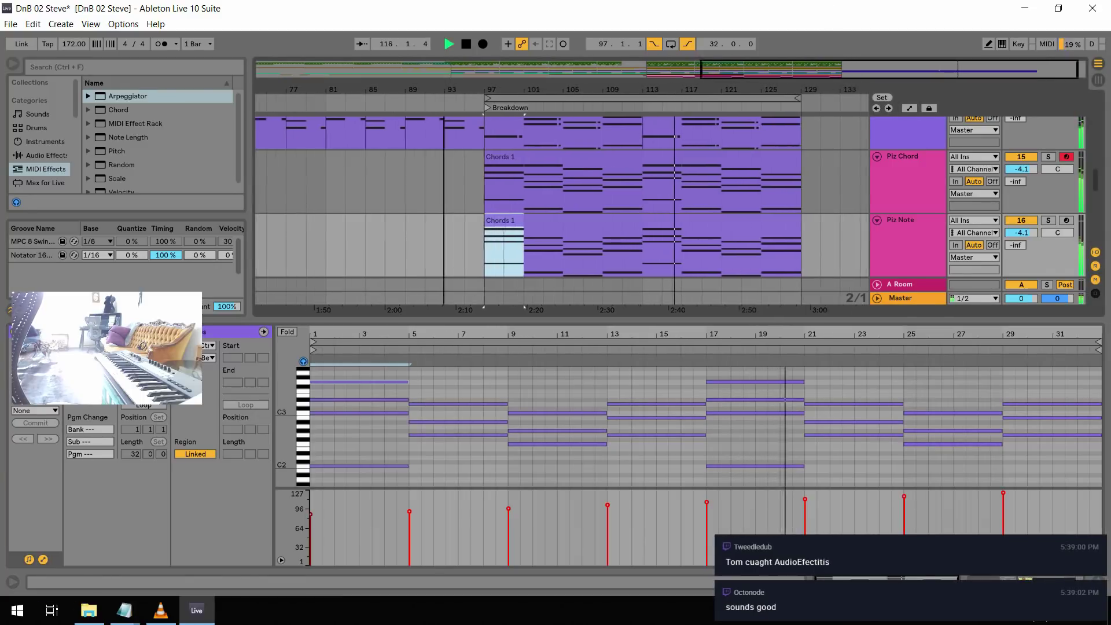
drag(812, 58, 1098, 185)
scroll(1098, 185, up, 2)
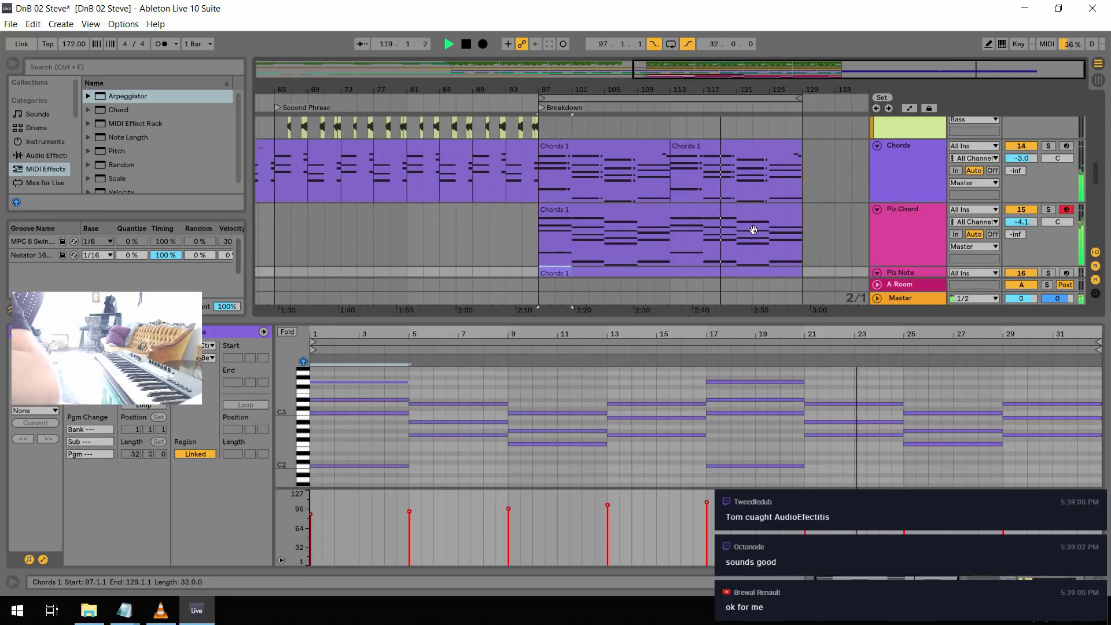
click(631, 210)
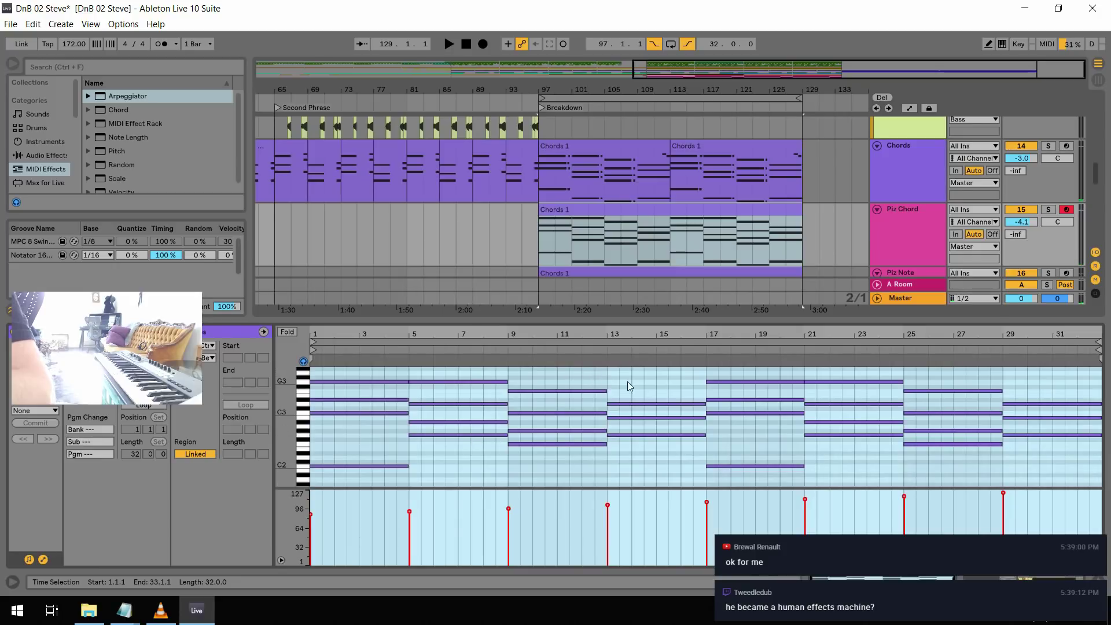
click(650, 231)
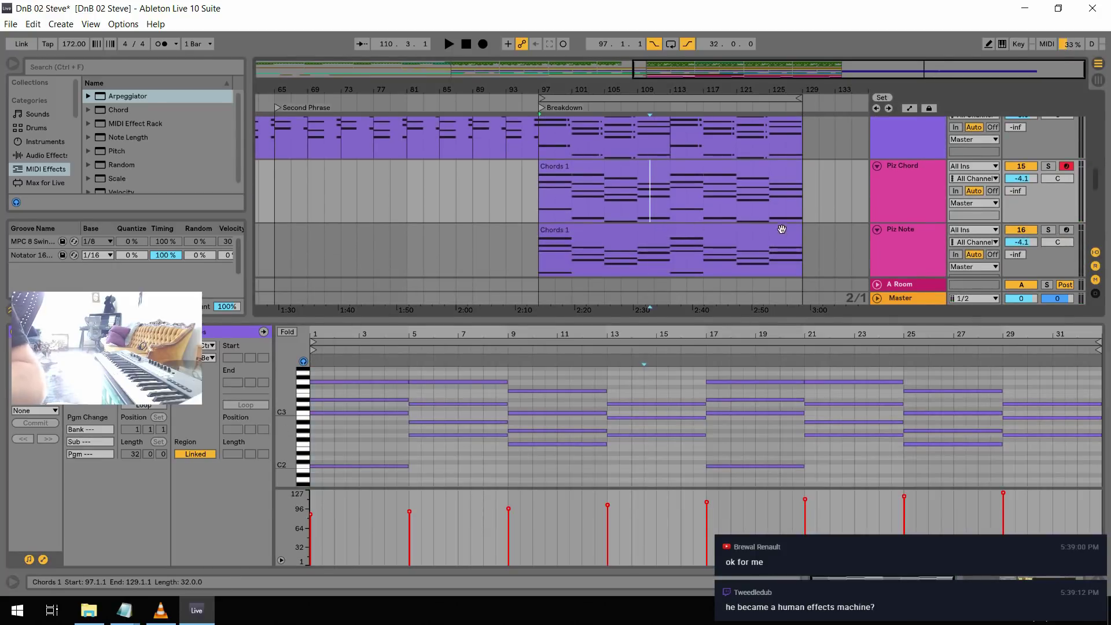
scroll(738, 244, down, 1)
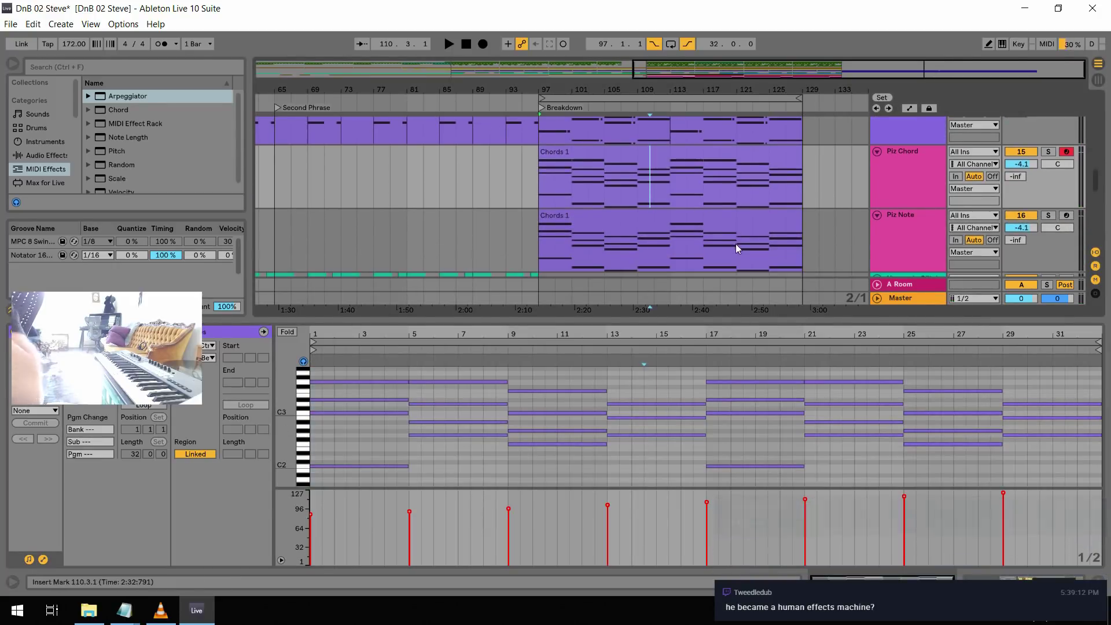
Solo and play Piz Note, setting Gate to 67%, Comp Amount 56, Release 14.3 s, EQ 36 and Vel Sens 53
click(1048, 216)
key(space)
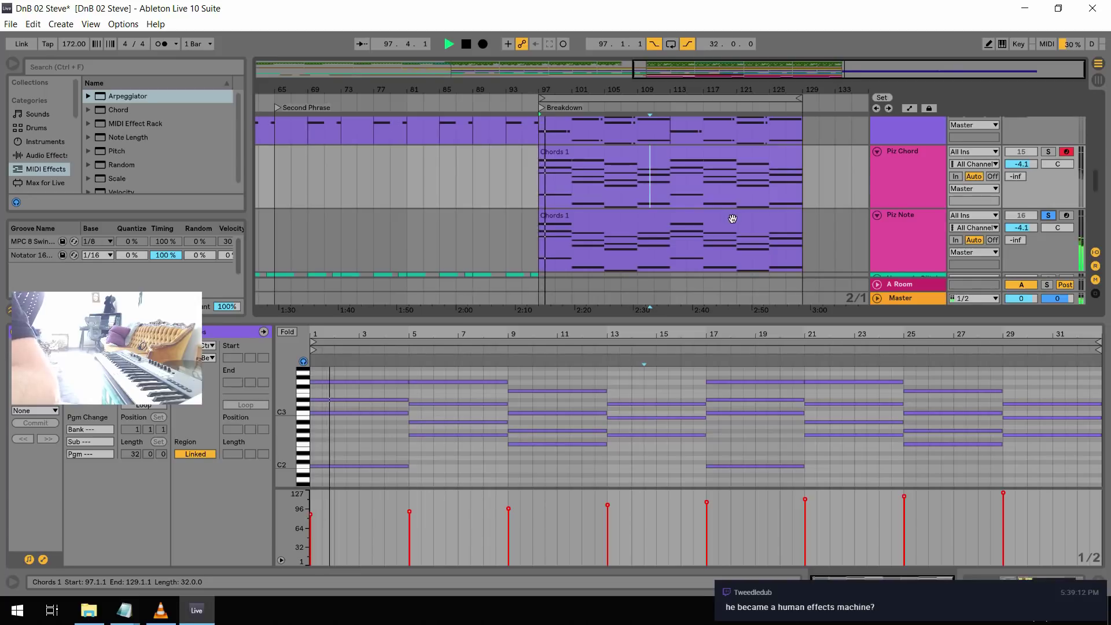
click(908, 215)
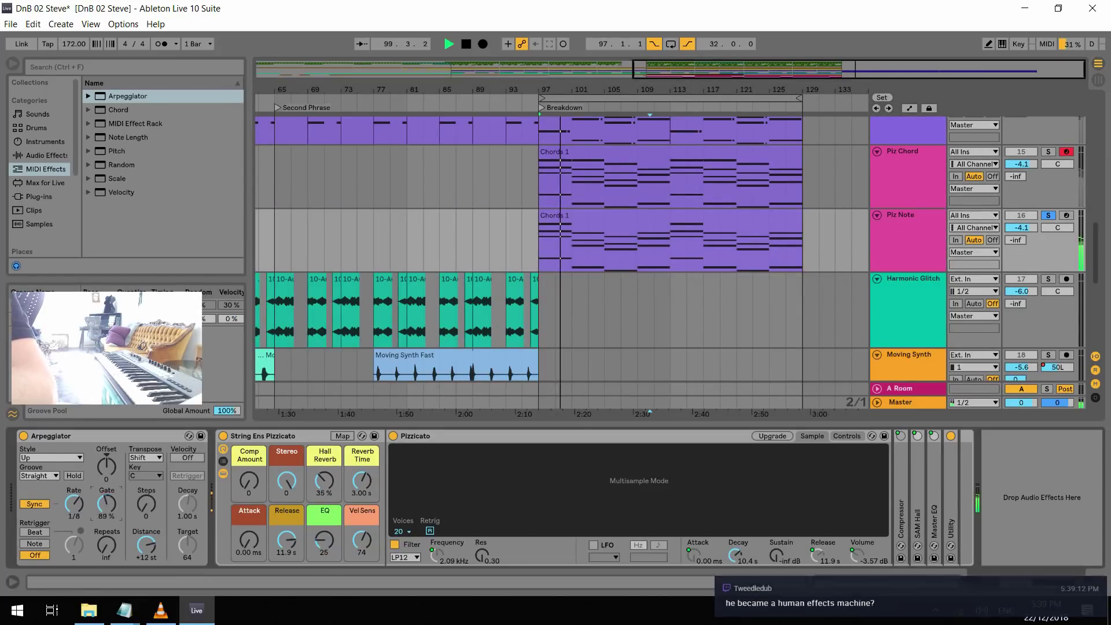
drag(286, 541, 288, 527)
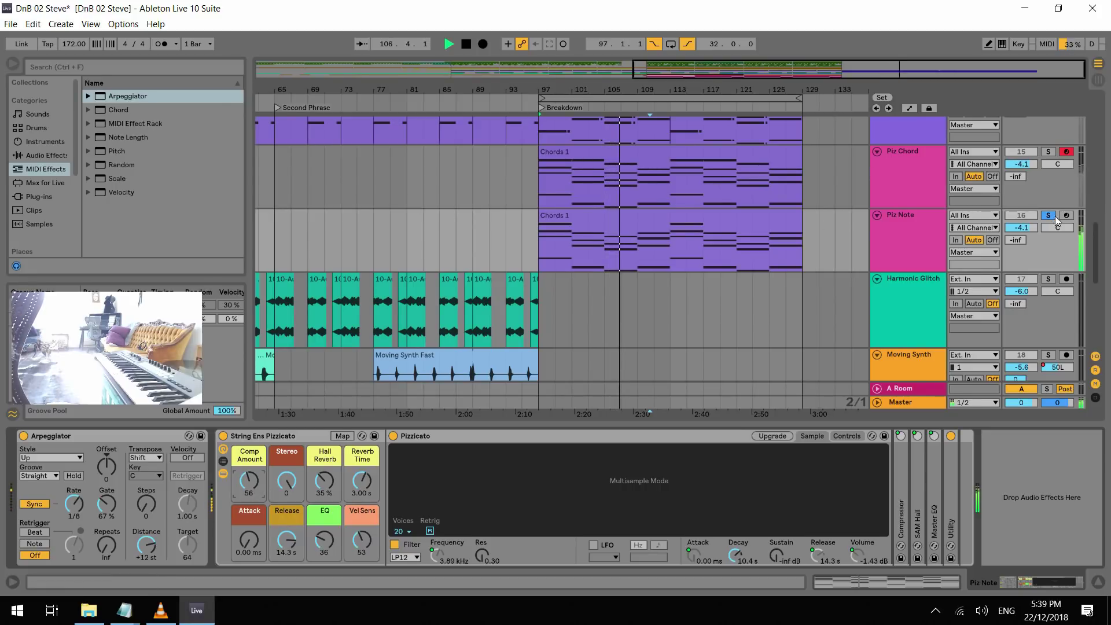
Solo Piz Chord too, and set the Piz Note arpeggiator style to Down after trying and undoing a Steps value of 1
click(1048, 151)
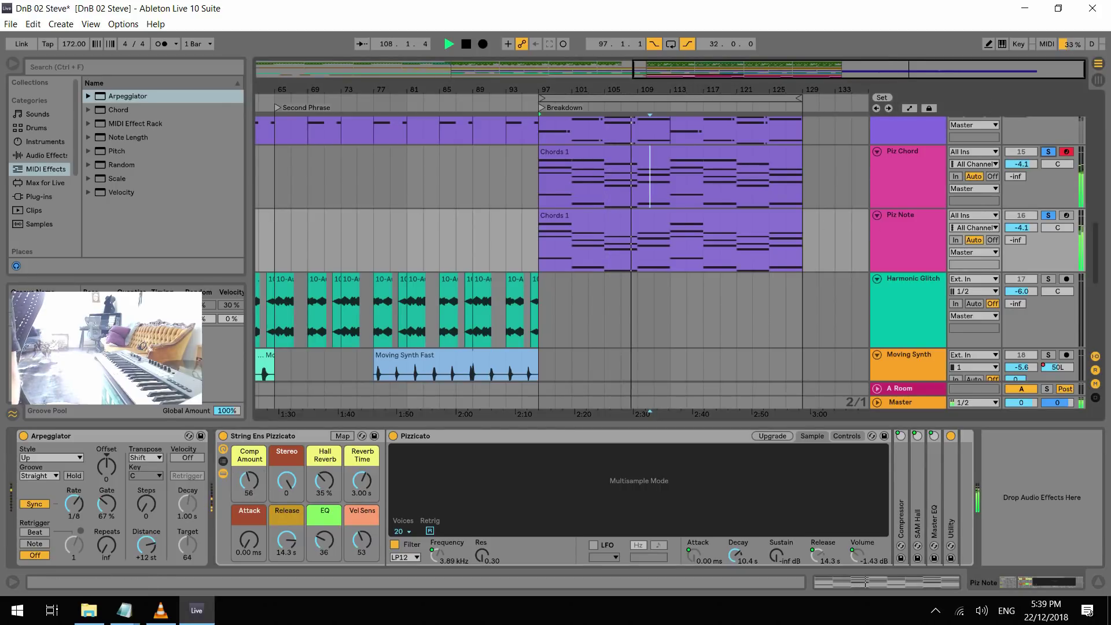
drag(136, 513, 136, 508)
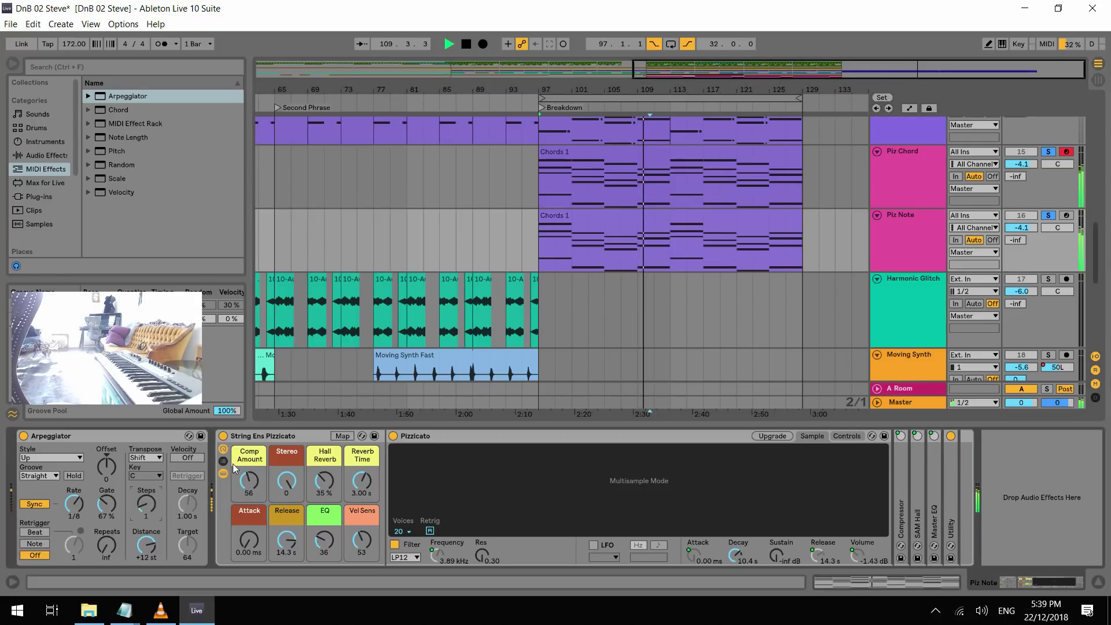
key(ctrl+z)
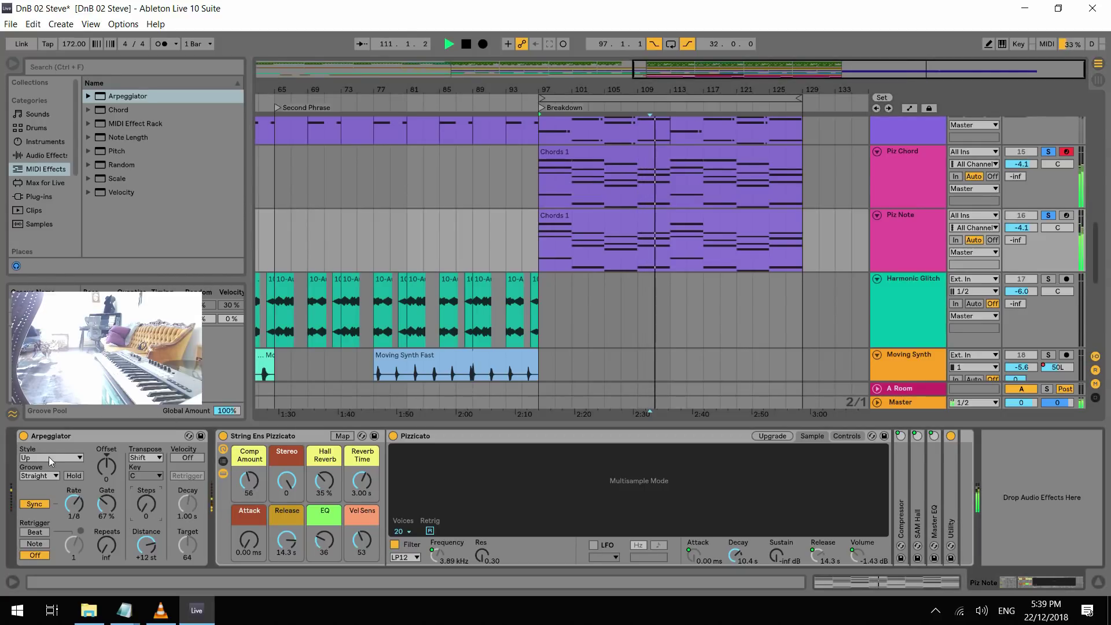
click(46, 459)
click(46, 273)
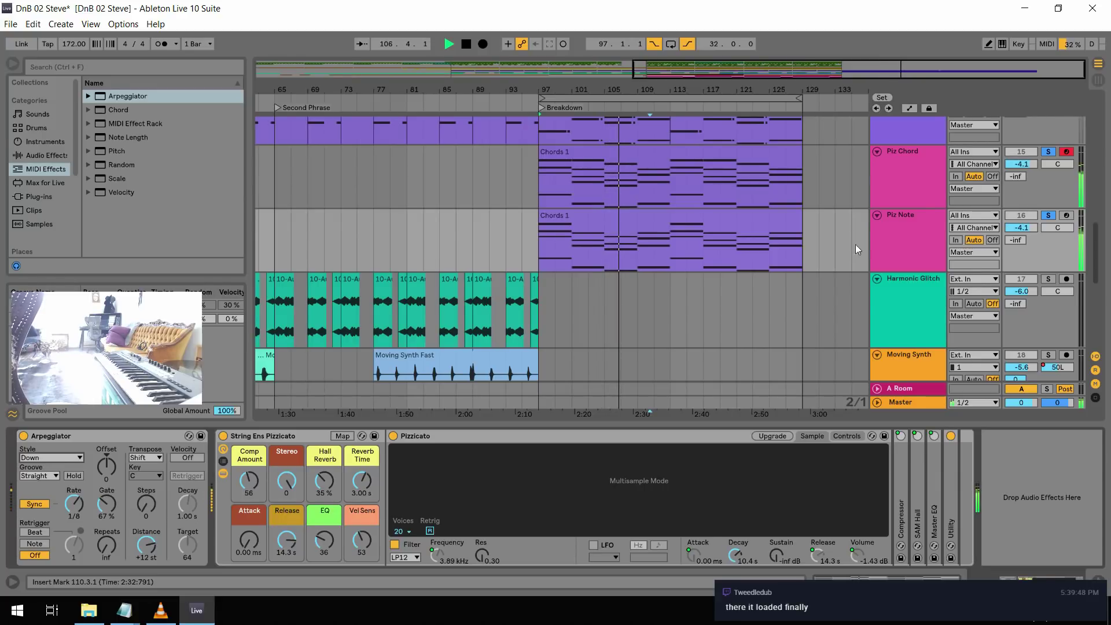
Clear the solos on both Piz tracks and set the Piz Note track volume to -6.0 dB during playback
click(1048, 215)
scroll(985, 213, up, 3)
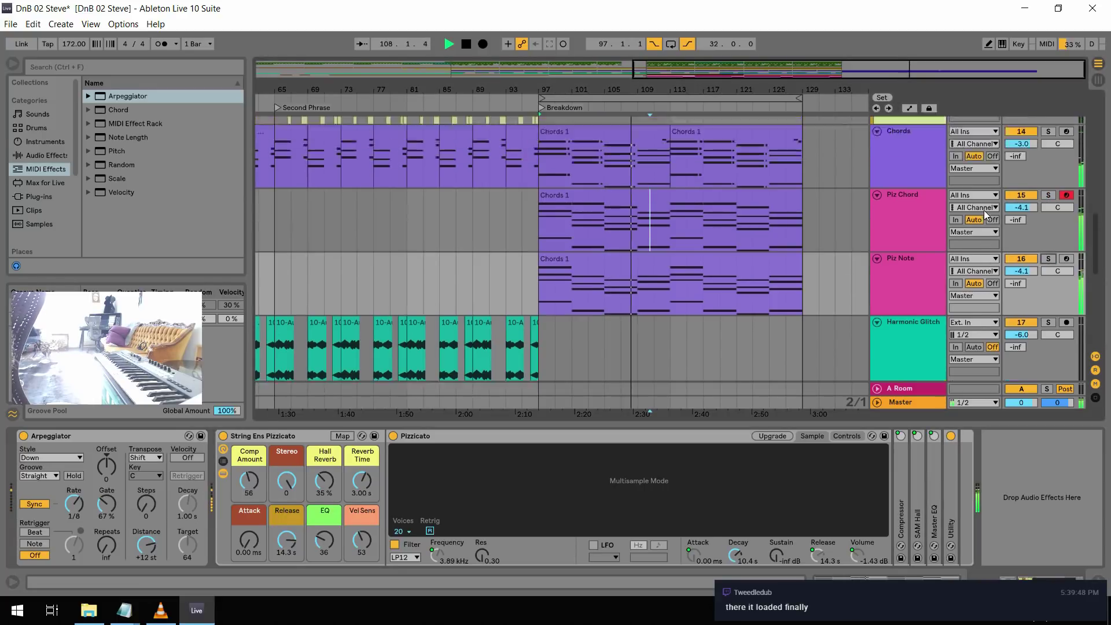
scroll(986, 213, down, 1)
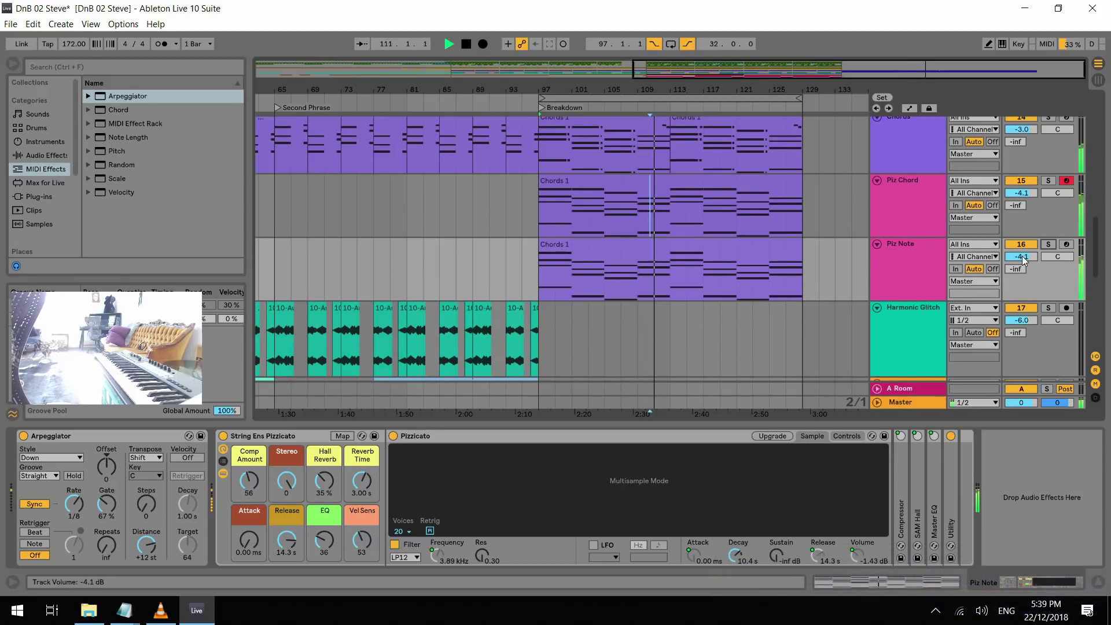
drag(1021, 256, 1028, 237)
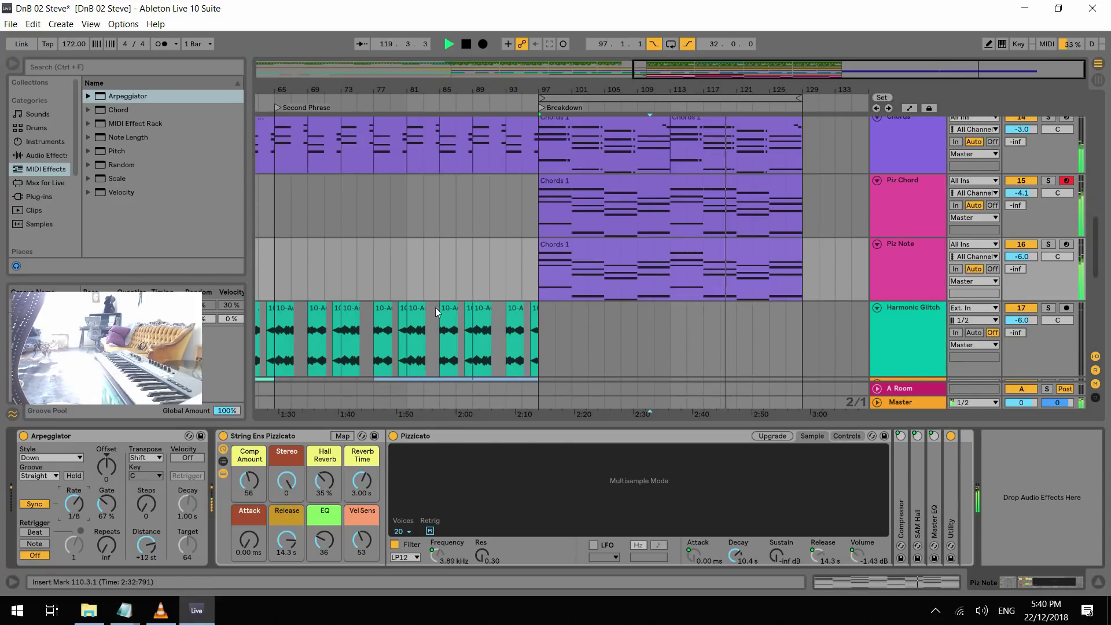
scroll(701, 203, up, 2)
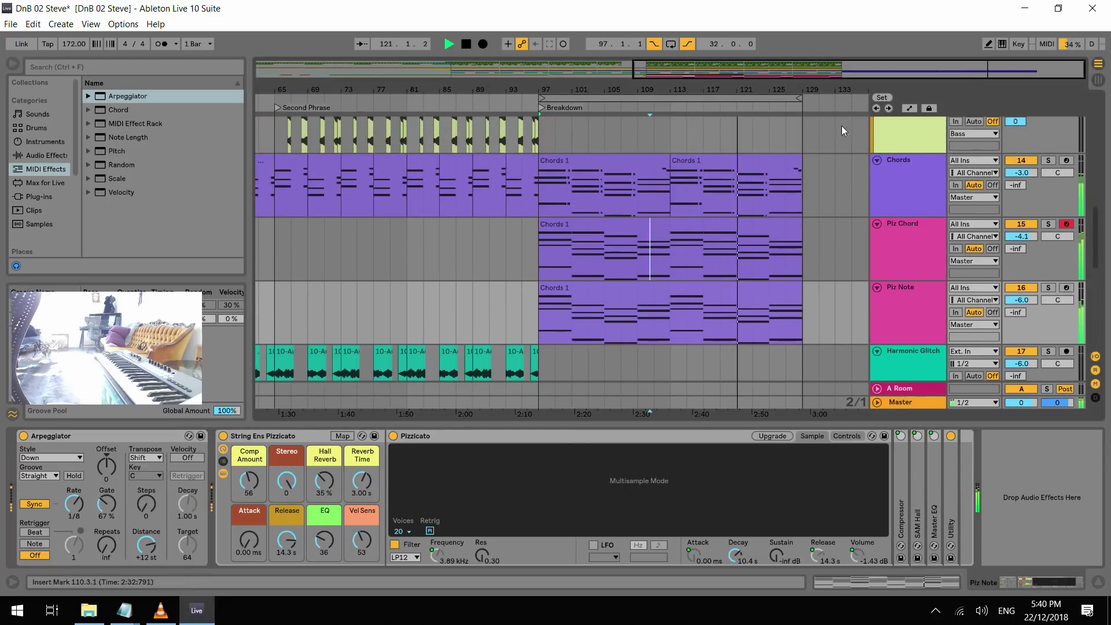
Copy the Sub and Second Phrase bass clips from bars 81 to 97 to bar 113 and play from there
drag(866, 69, 843, 68)
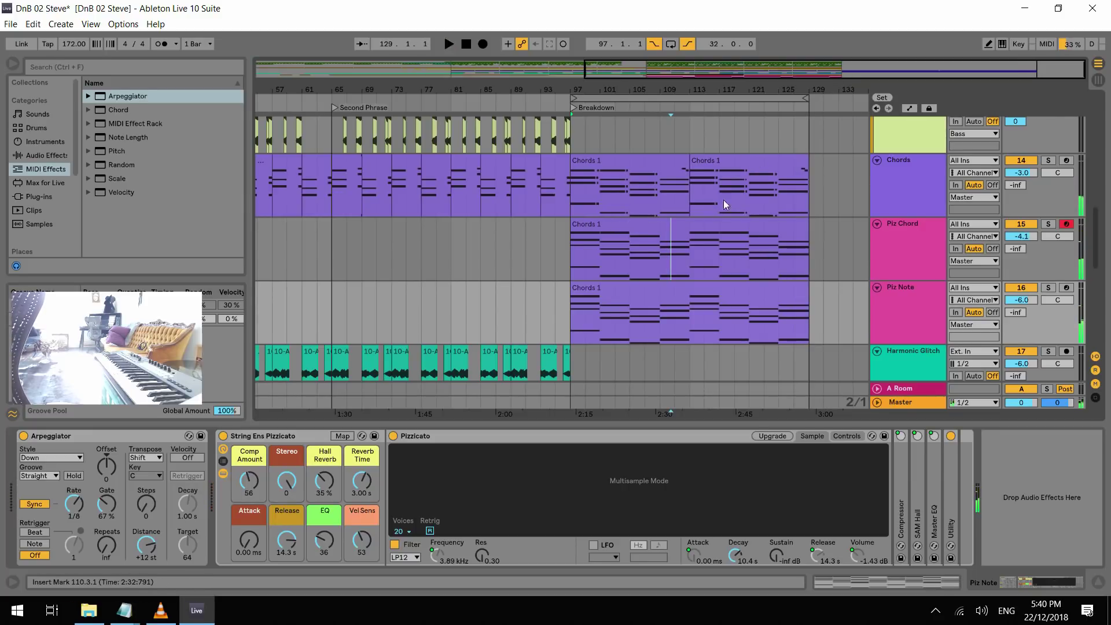
drag(1096, 233, 1091, 314)
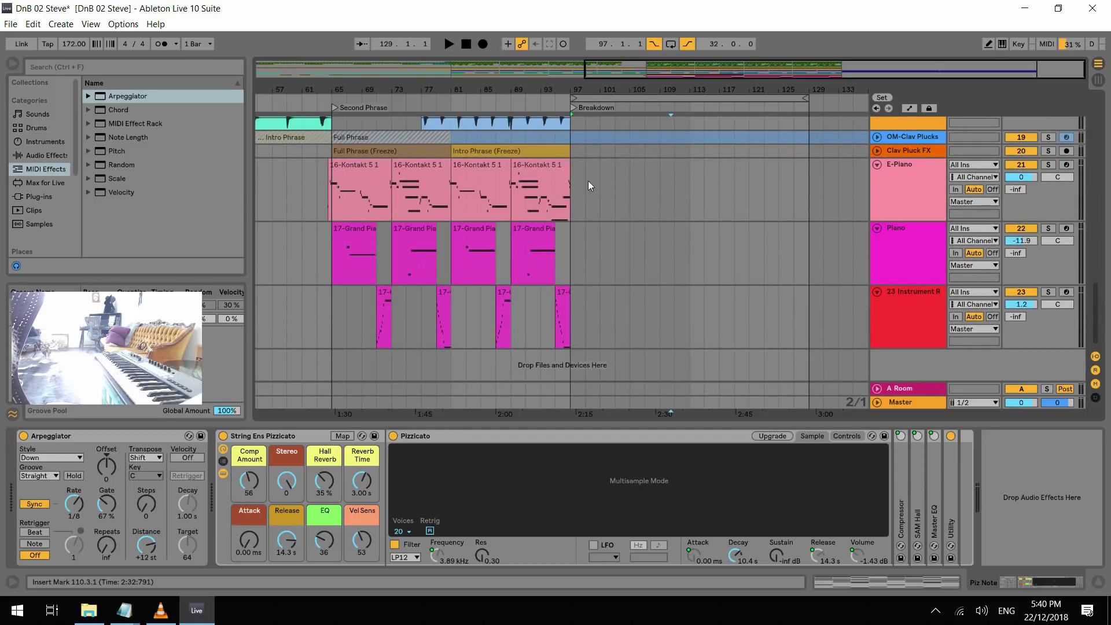
drag(1095, 304, 1093, 168)
drag(443, 289, 567, 228)
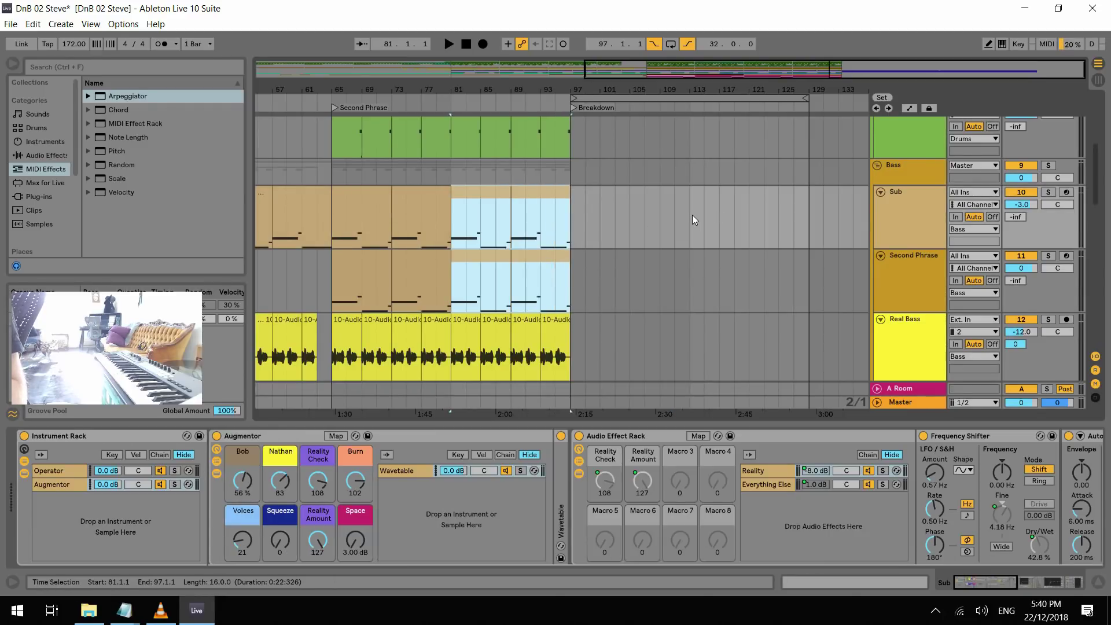
click(691, 216)
key(ctrl+v)
key(space)
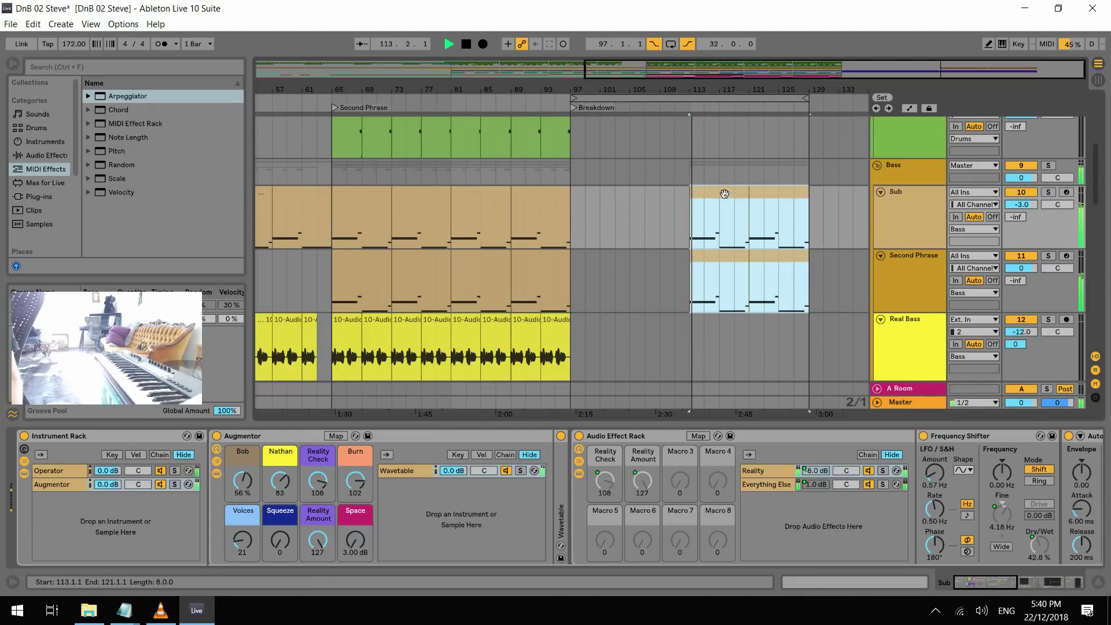
Consolidate the pasted bass clips into one 16-bar clip each on the Sub and Second Phrase tracks
click(772, 192)
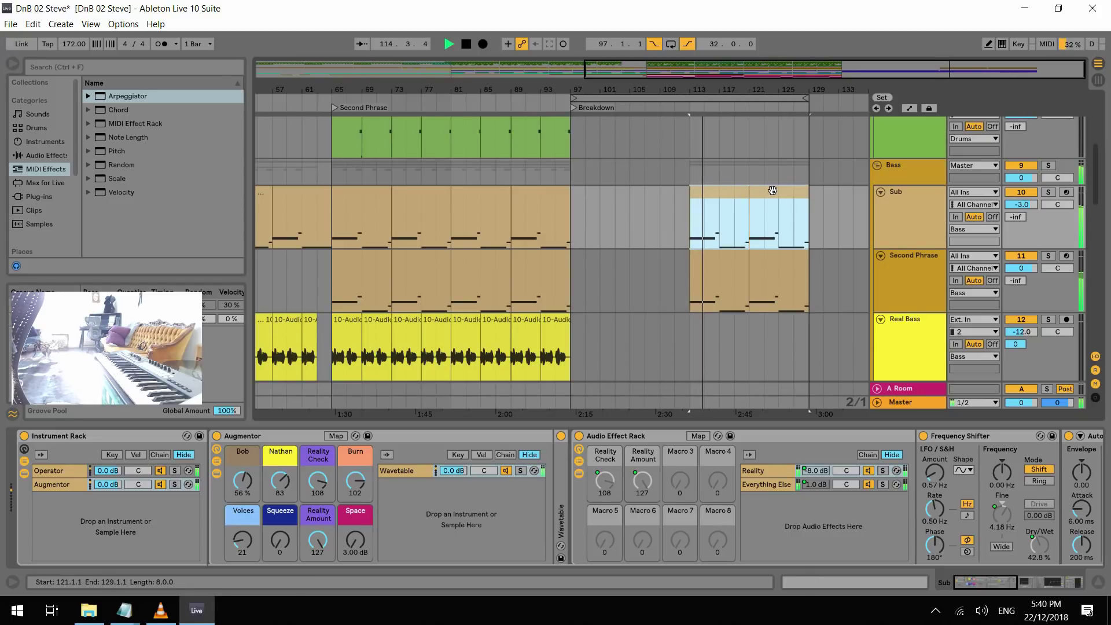
click(722, 256)
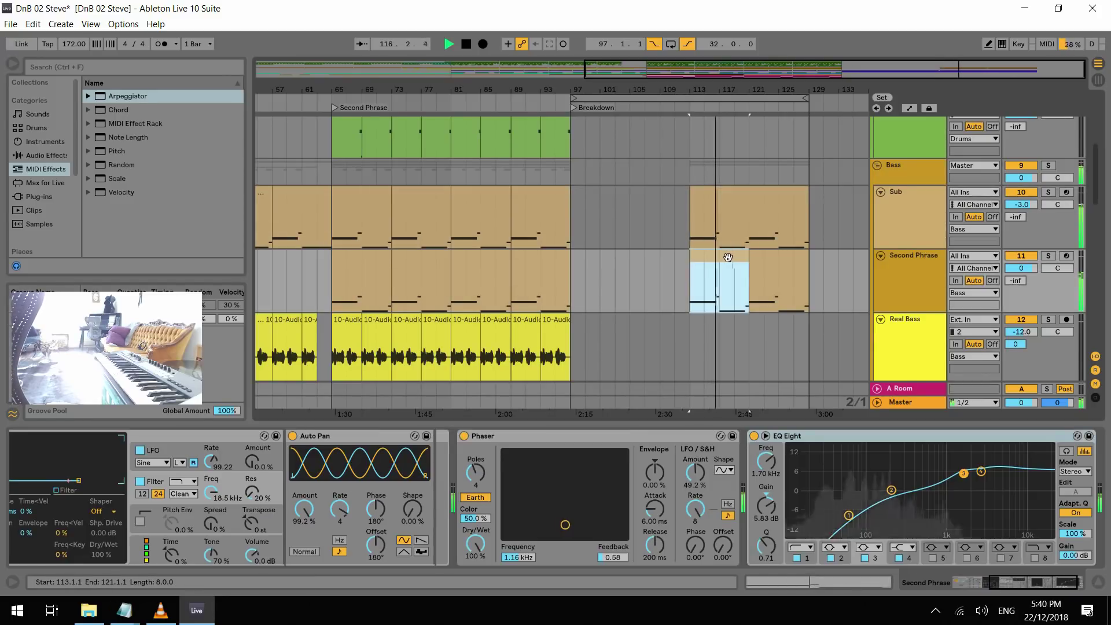
shift+click(784, 261)
key(space)
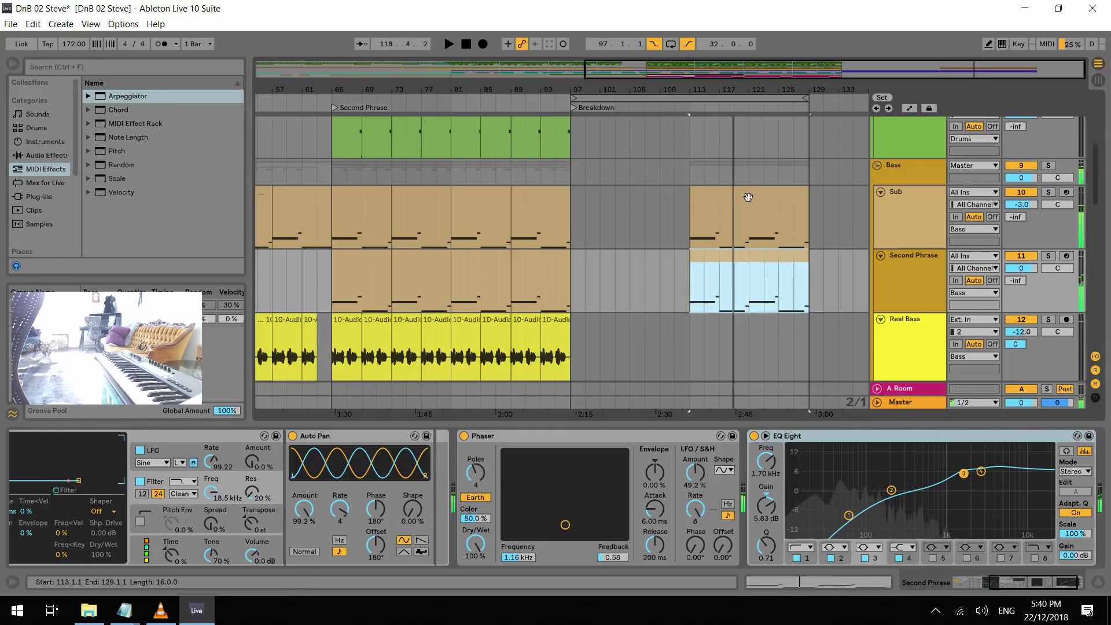
click(748, 197)
In the Breakdown's Sub clip, lower the long note at bar 9 to F0 and the short note following it to just above F0
double_click(717, 196)
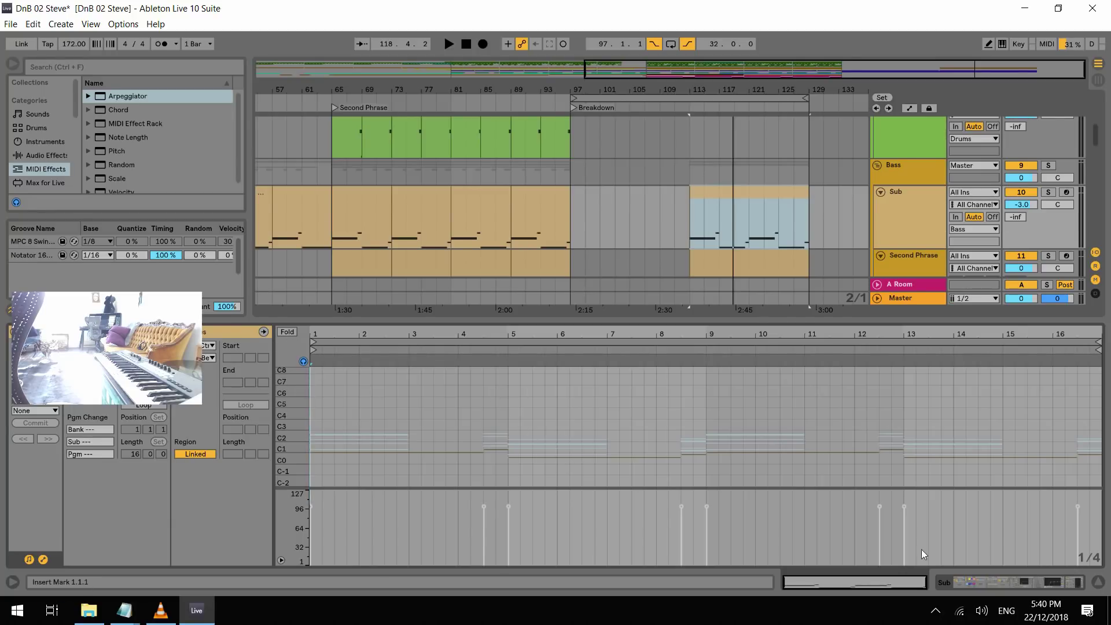
drag(289, 434, 324, 434)
scroll(302, 434, down, 2)
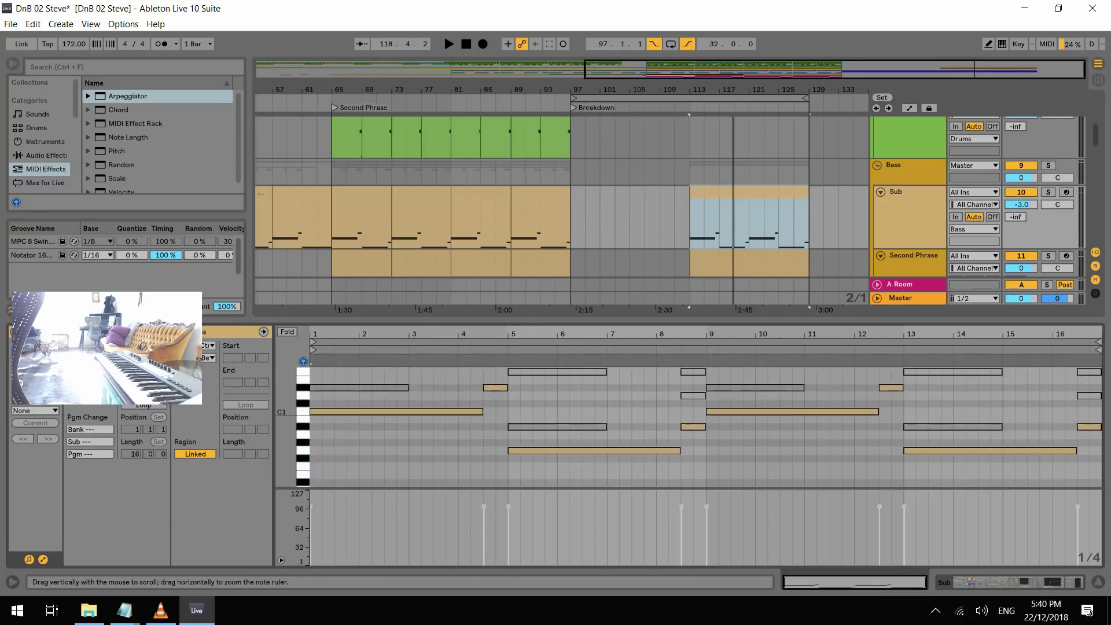
scroll(466, 436, down, 3)
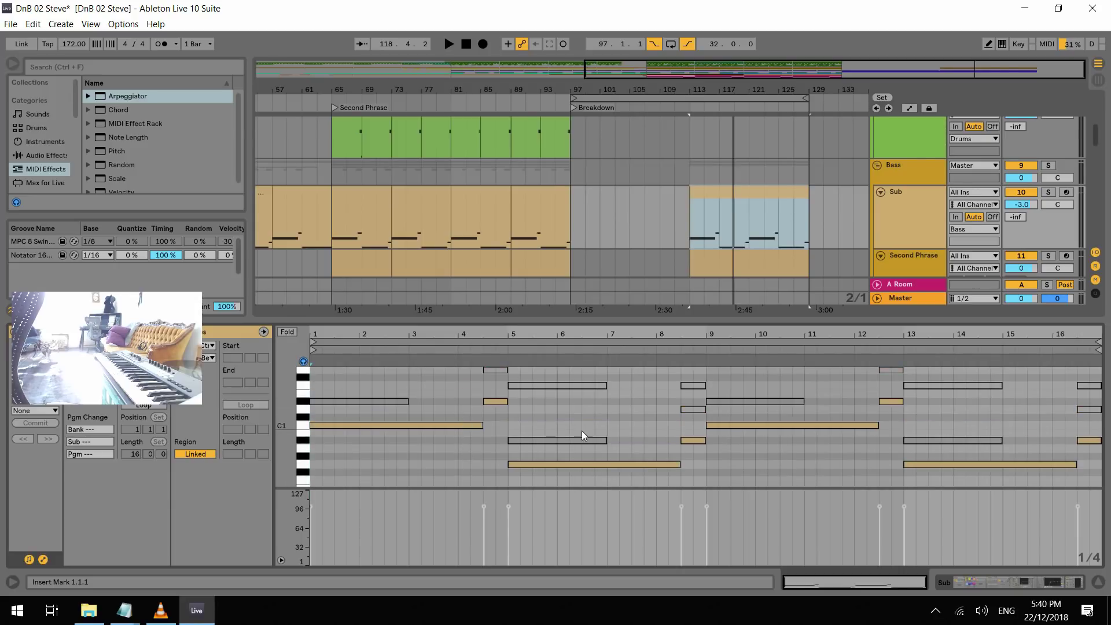
scroll(723, 457, up, 1)
scroll(739, 460, down, 2)
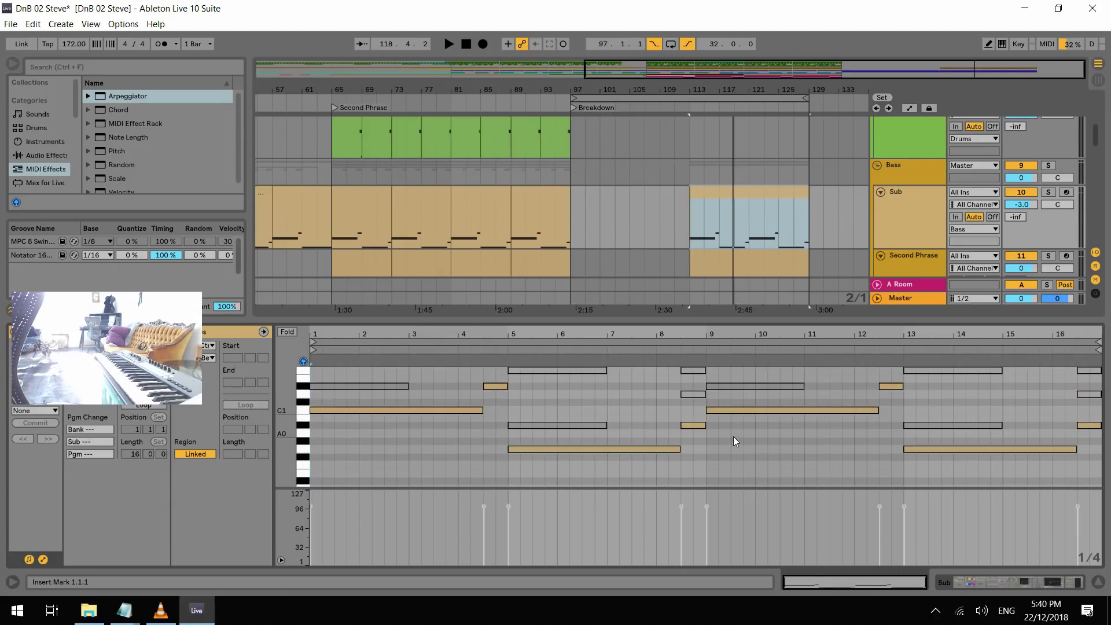
click(734, 410)
drag(734, 407, 746, 463)
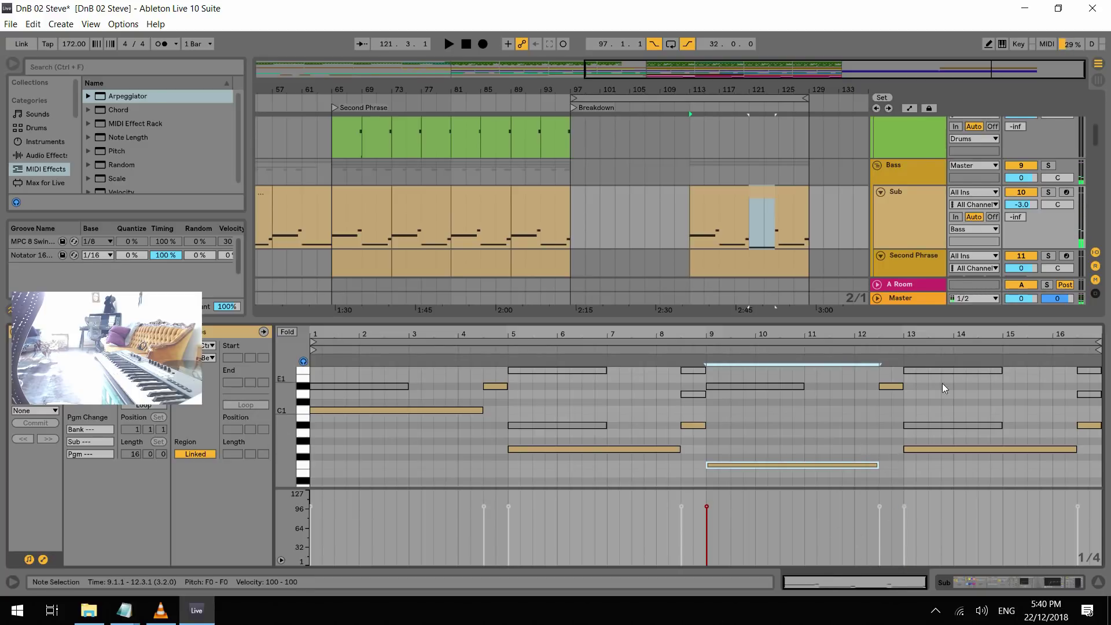
drag(891, 386, 1053, 457)
click(1085, 426)
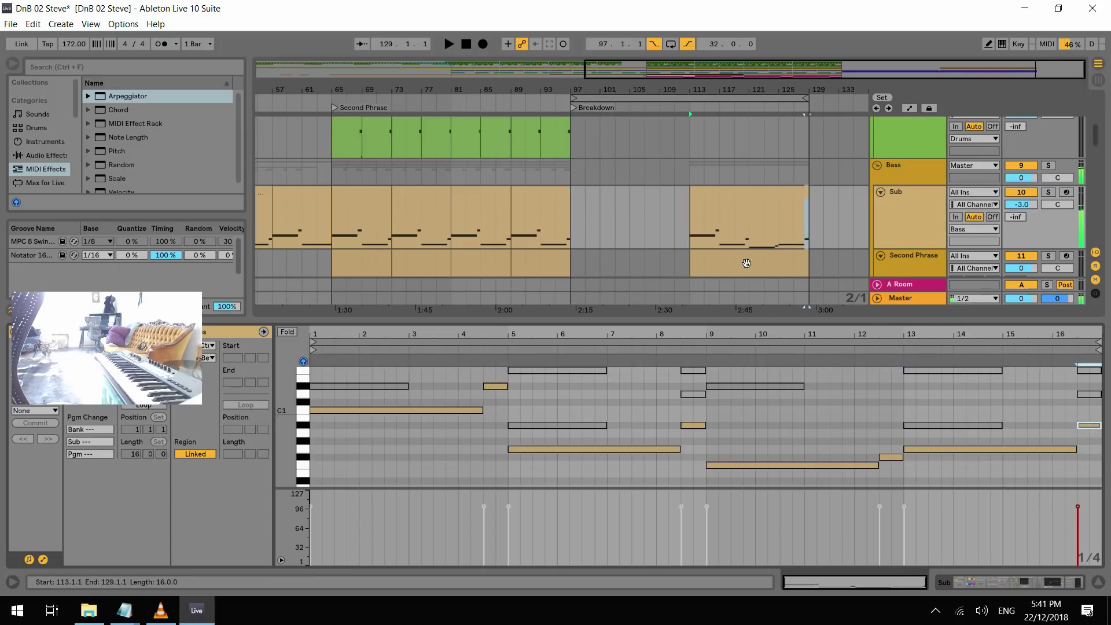
Copy the edited Sub clip over the Second Phrase track's clip at bar 113
scroll(743, 201, down, 2)
click(719, 186)
click(724, 222)
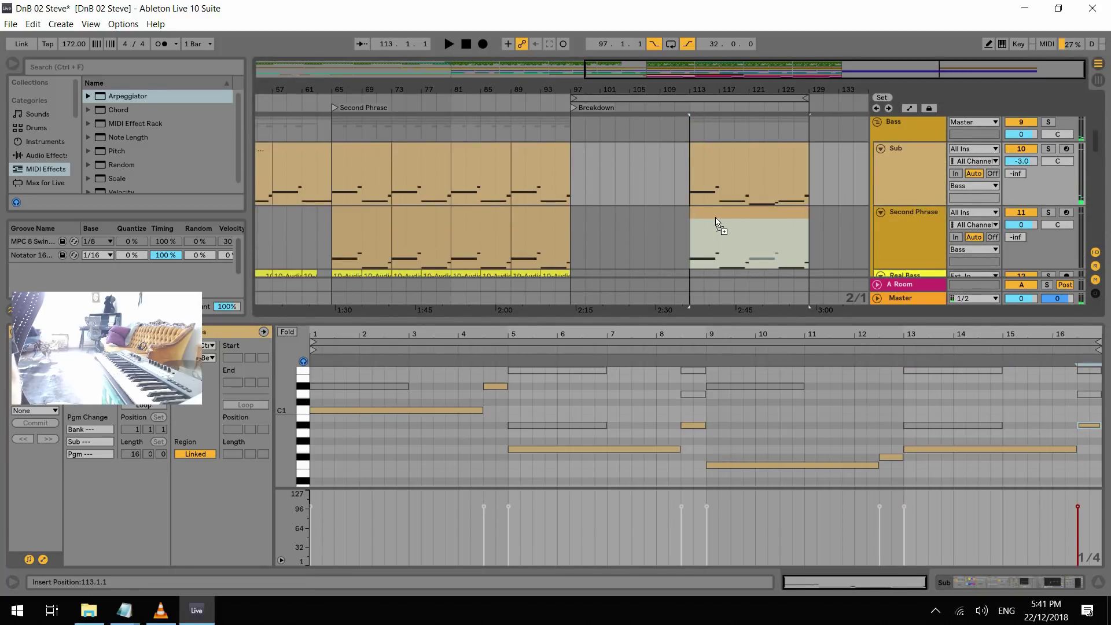
Play the Breakdown from bar 113 and check the new bass parts against the chord tracks
key(space)
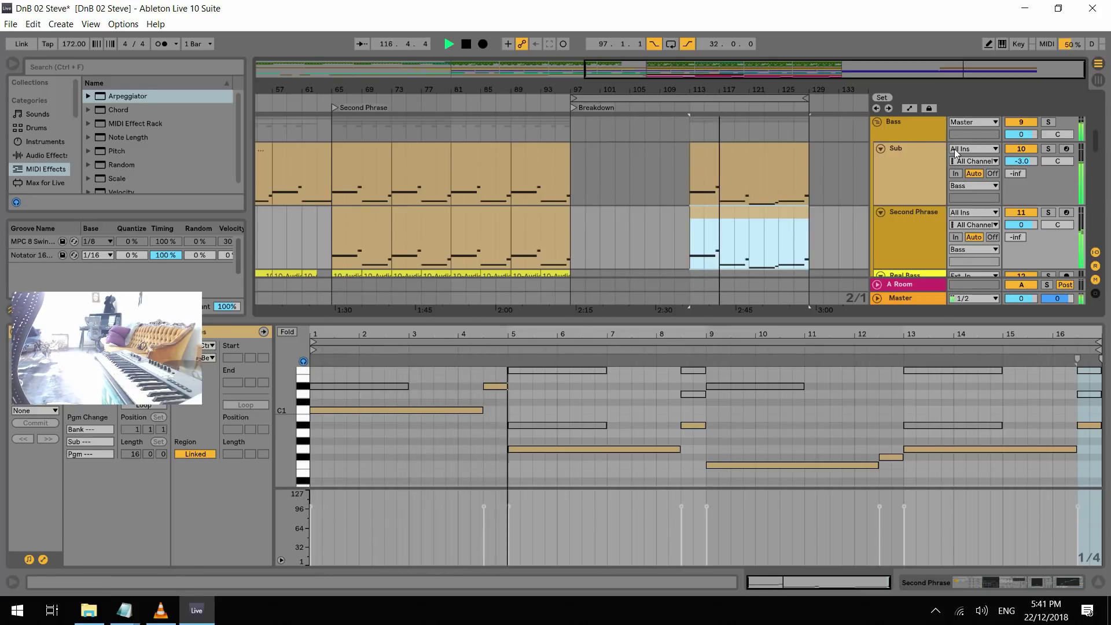
drag(806, 99, 807, 91)
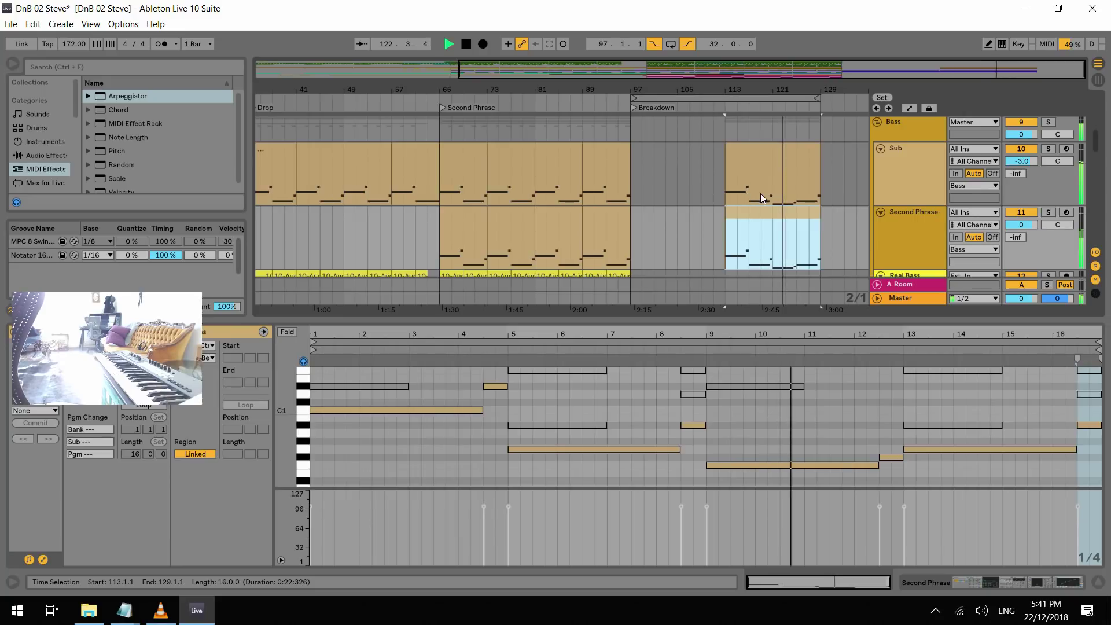
scroll(805, 212, down, 2)
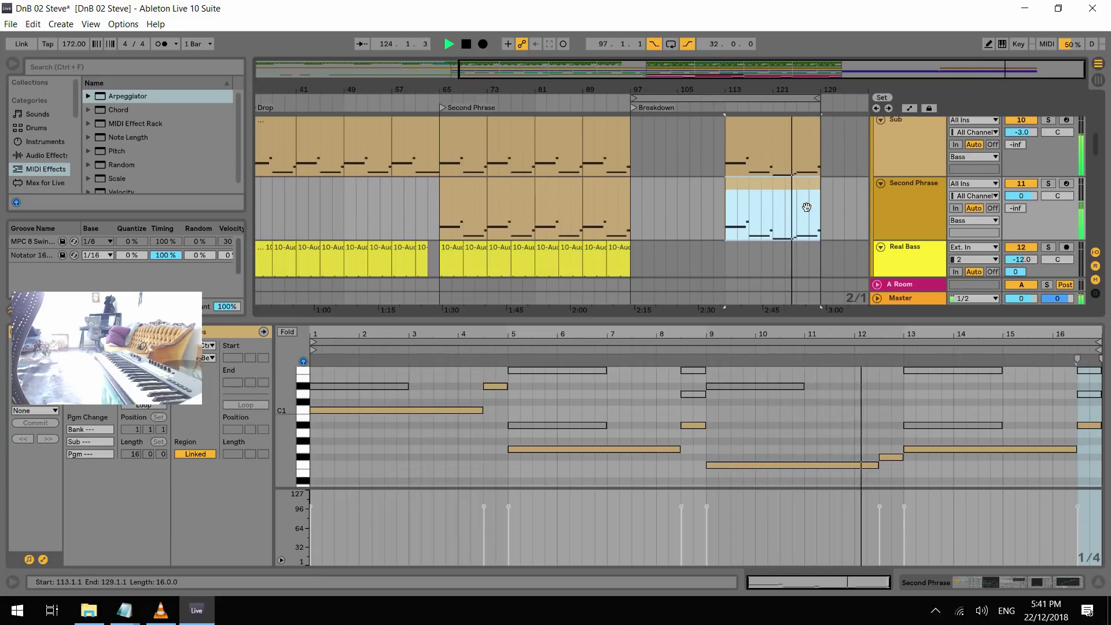
scroll(806, 207, down, 3)
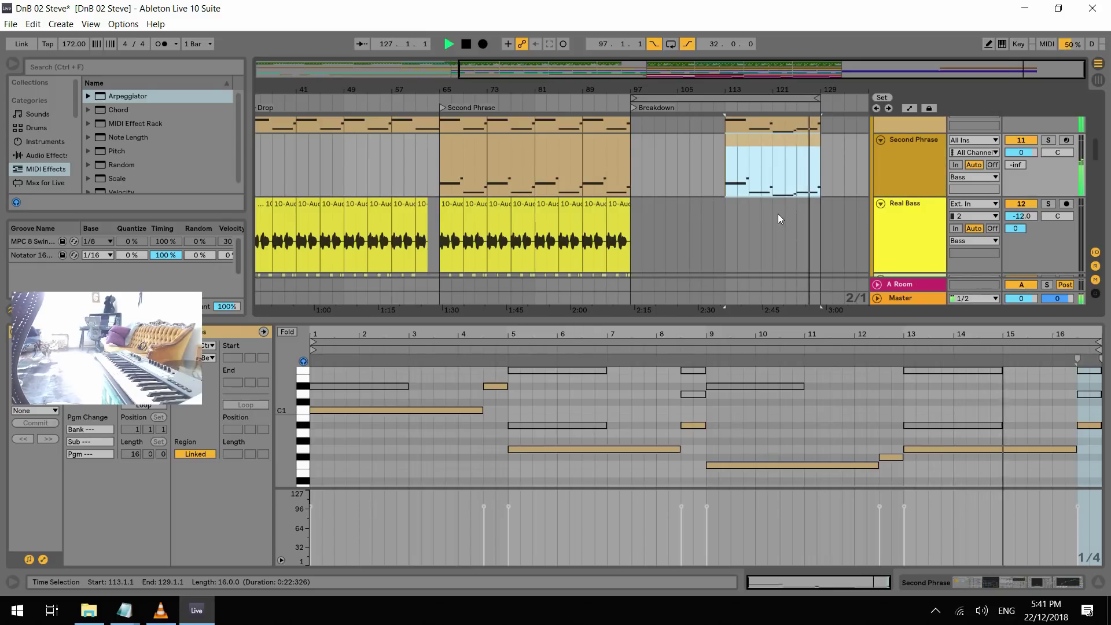
scroll(775, 214, down, 10)
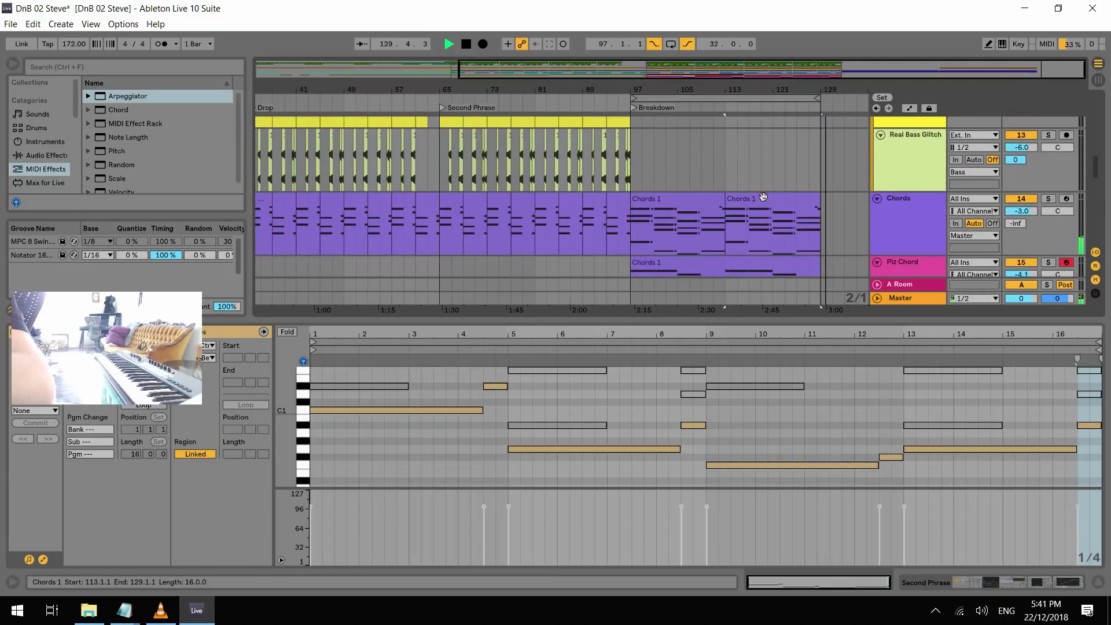
scroll(761, 200, down, 3)
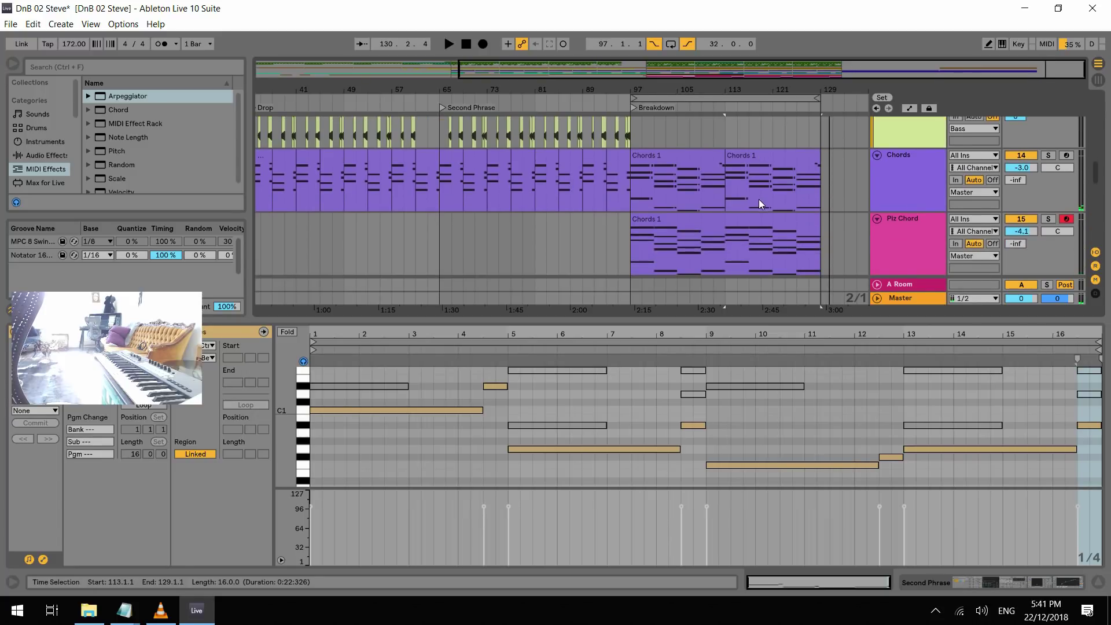
Copy bars 81 to 89 of all tracks to bar 129, right behind the Breakdown, and briefly play the pasted section
drag(1094, 182, 1095, 215)
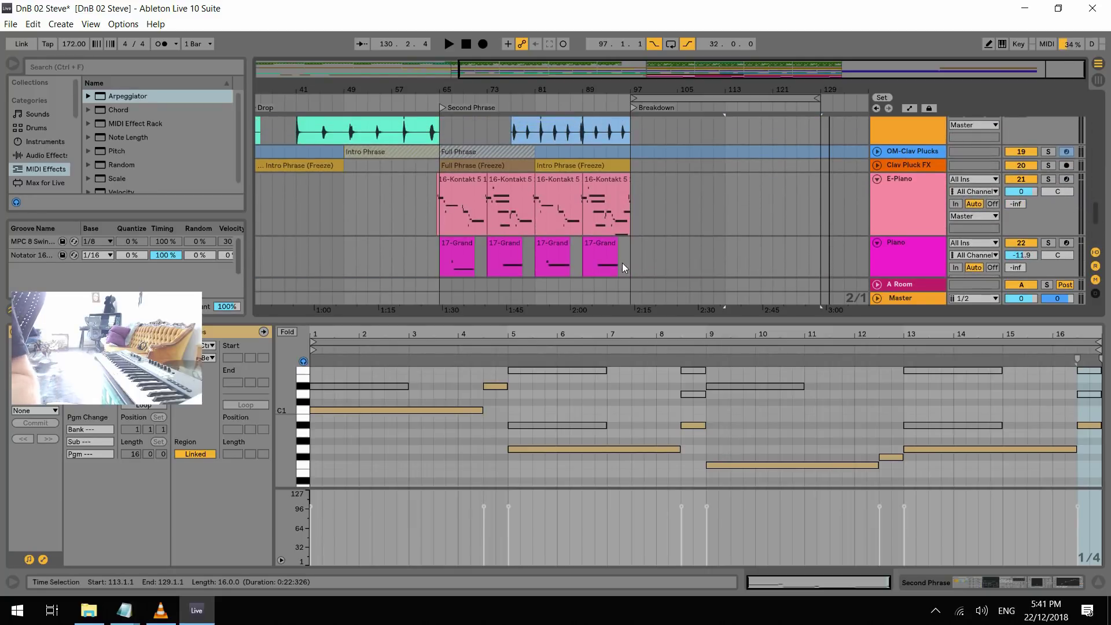
click(533, 298)
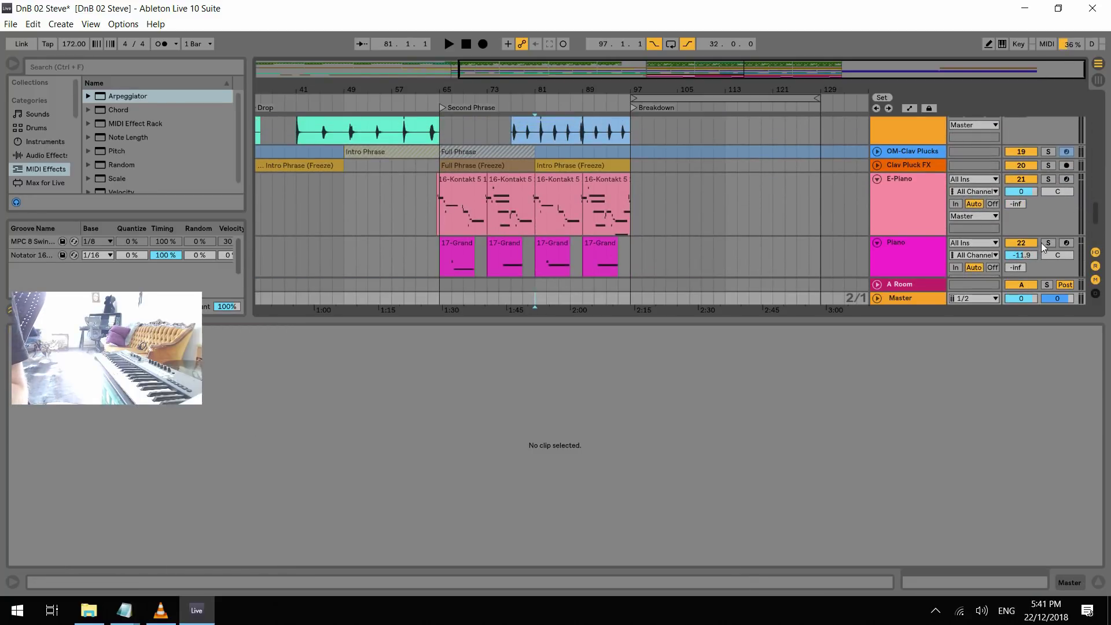
drag(1096, 212, 1085, 102)
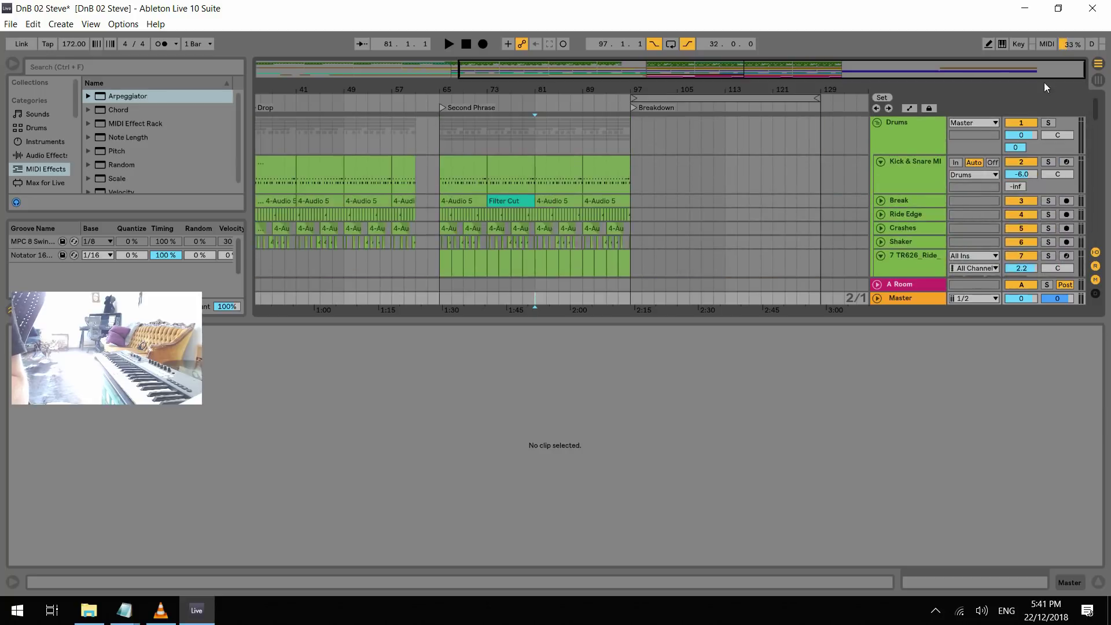
shift+click(580, 144)
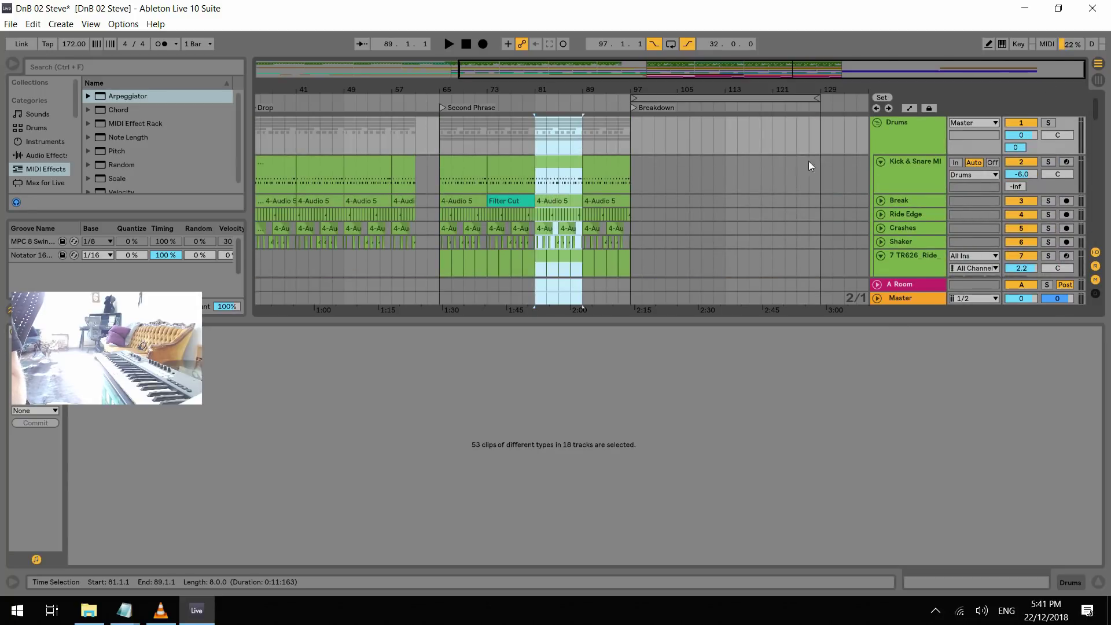
click(820, 145)
key(ctrl+v)
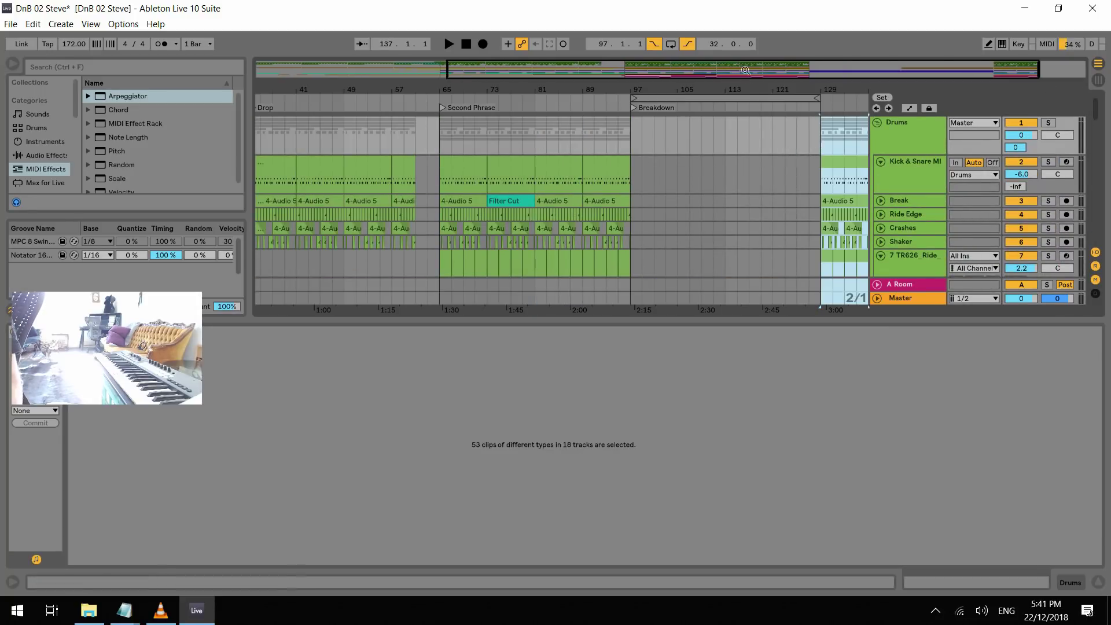
key(x)
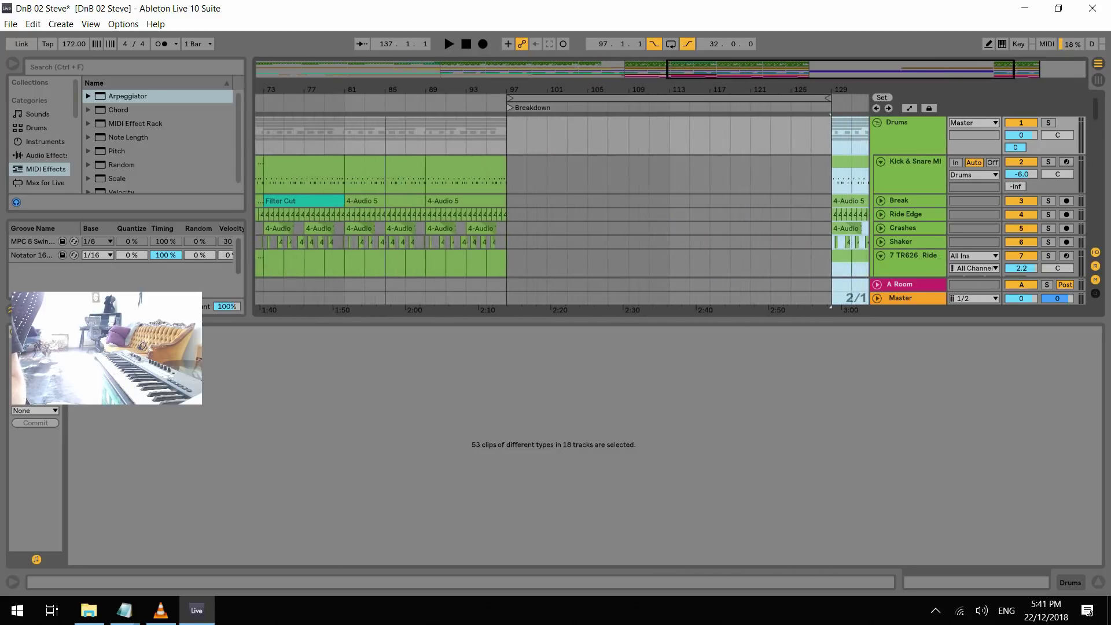
key(space)
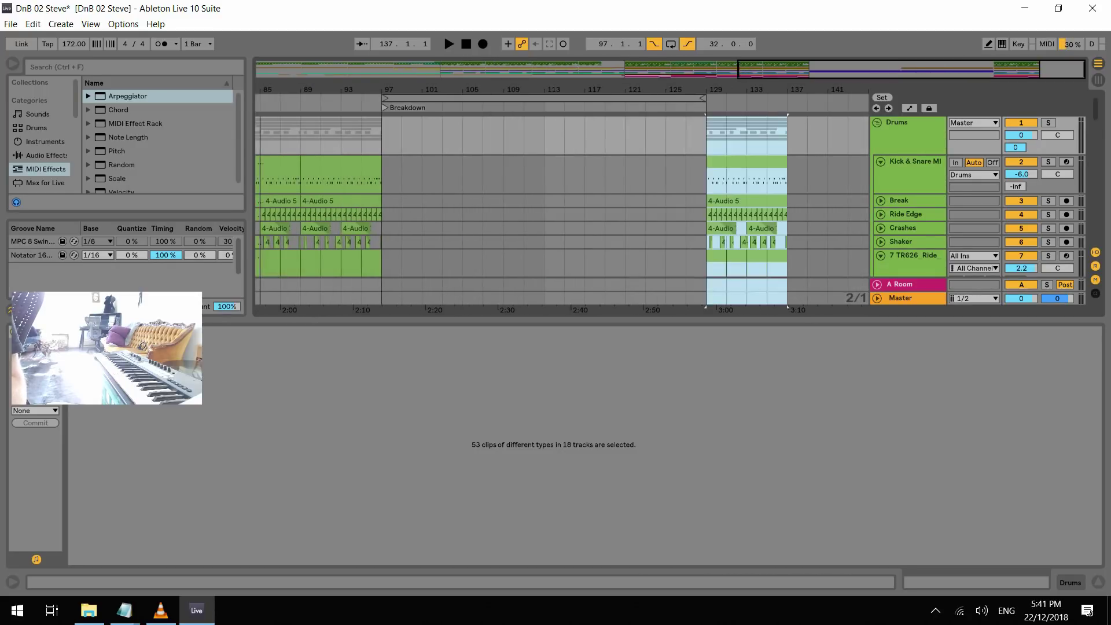
click(703, 179)
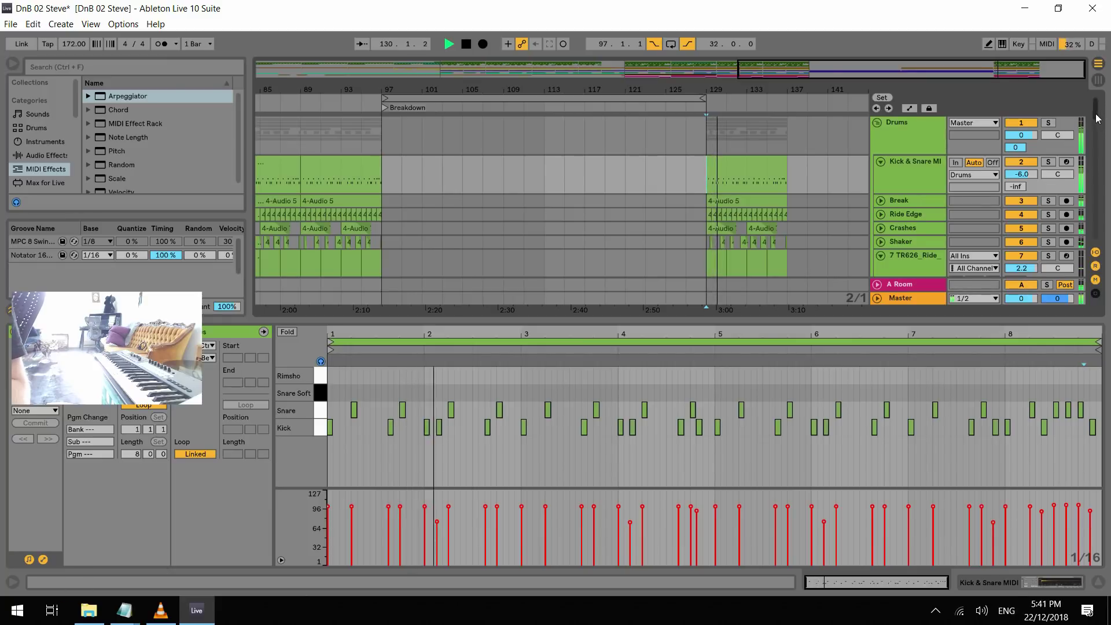
key(space)
Delete the E-Piano and Piano clips in the pasted section at bar 129
drag(1095, 110, 1095, 250)
scroll(813, 174, up, 3)
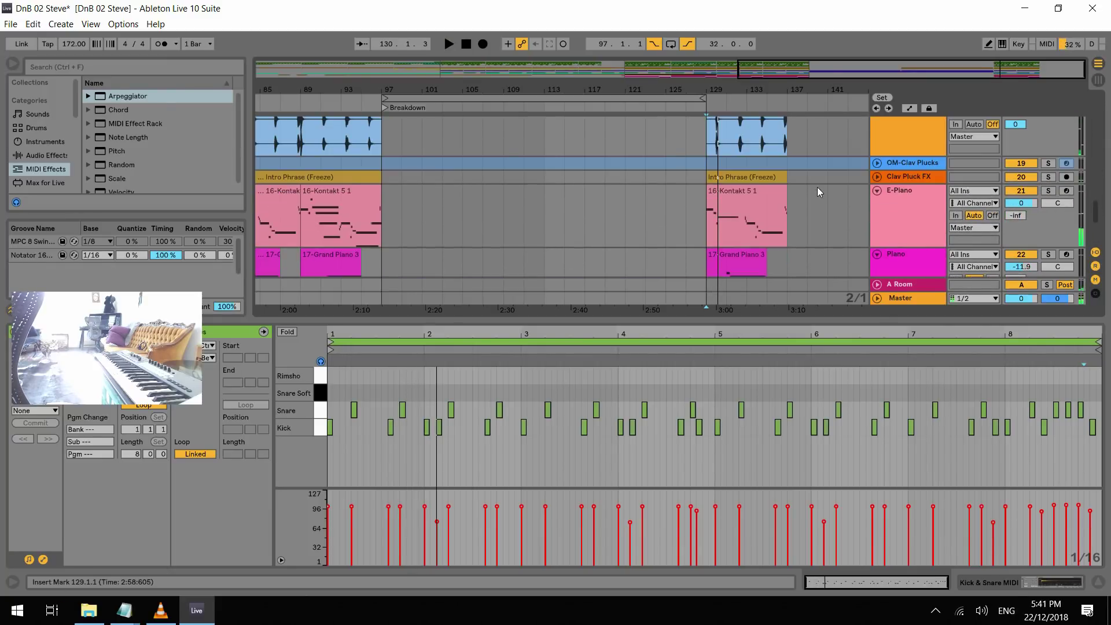
click(746, 192)
key(Delete)
scroll(779, 189, down, 2)
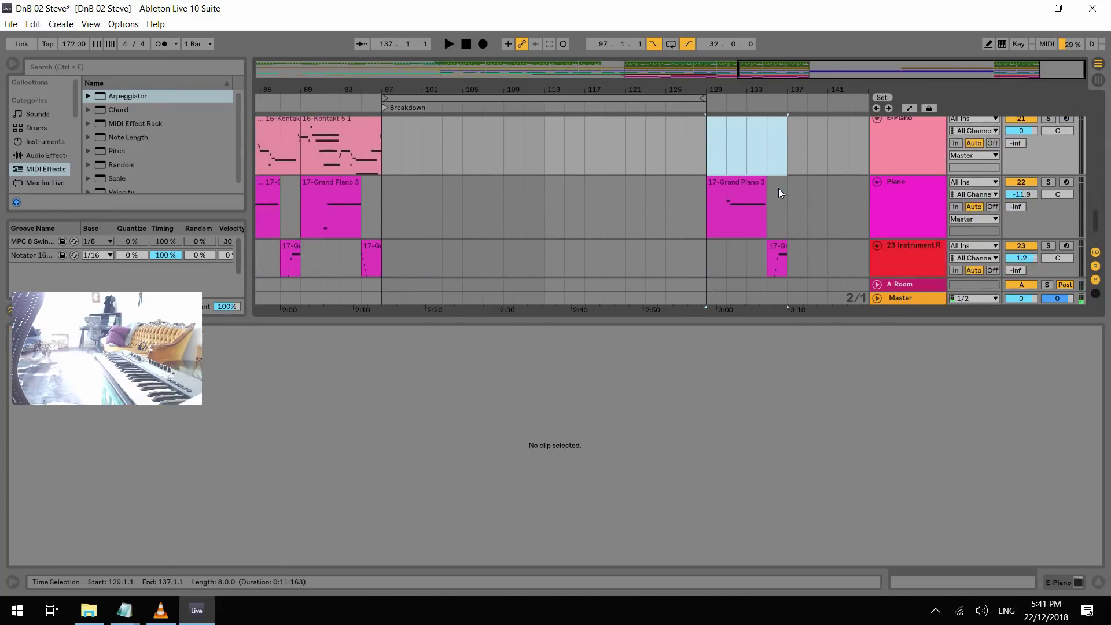
click(744, 180)
key(Delete)
Rename instrument rack track 23 as Mallet and delete its clip at bar 135
scroll(775, 195, down, 2)
click(908, 190)
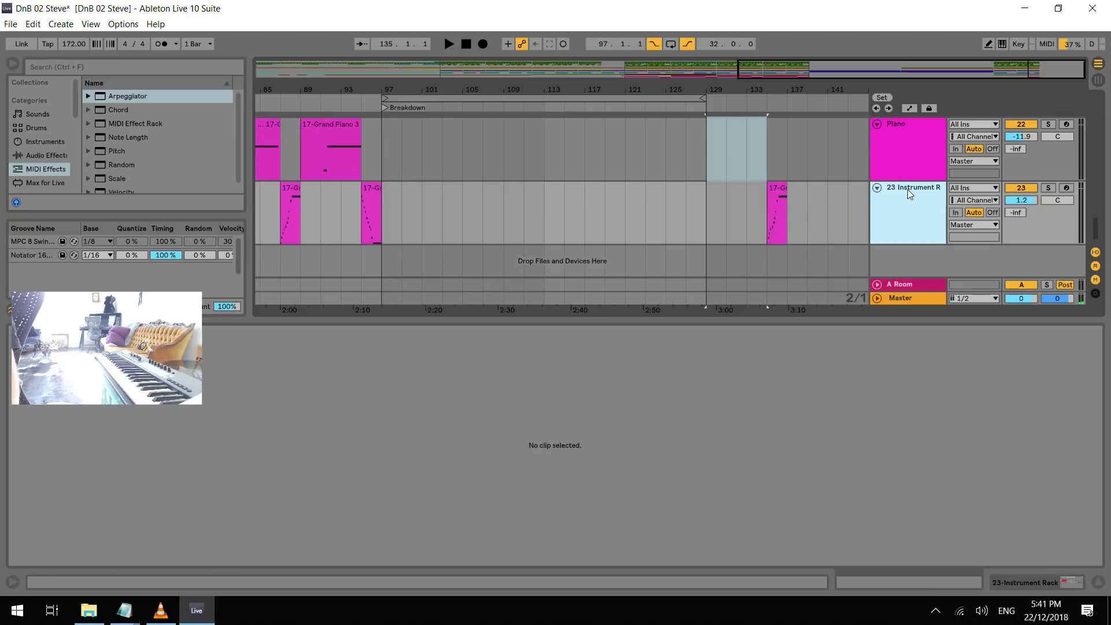
text(Mallet)
key(Return)
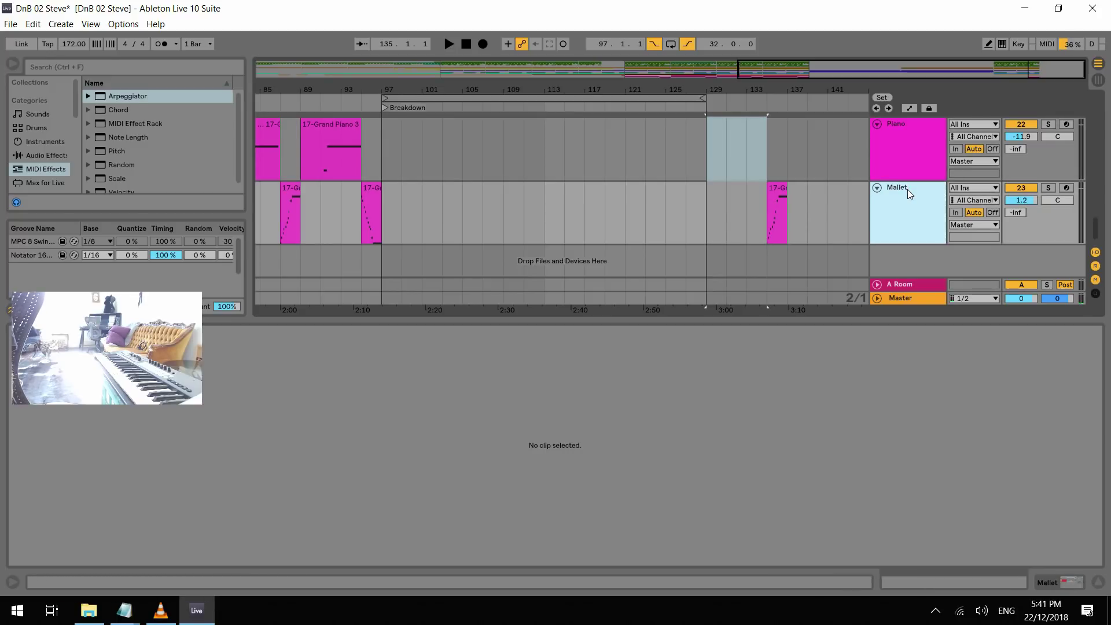
click(780, 189)
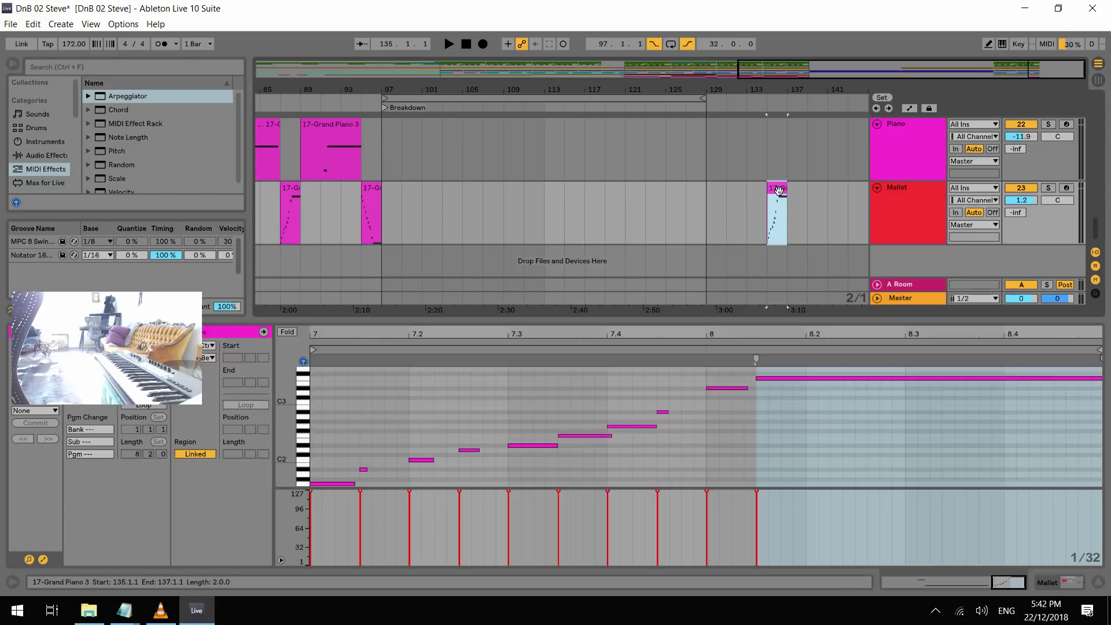
key(Delete)
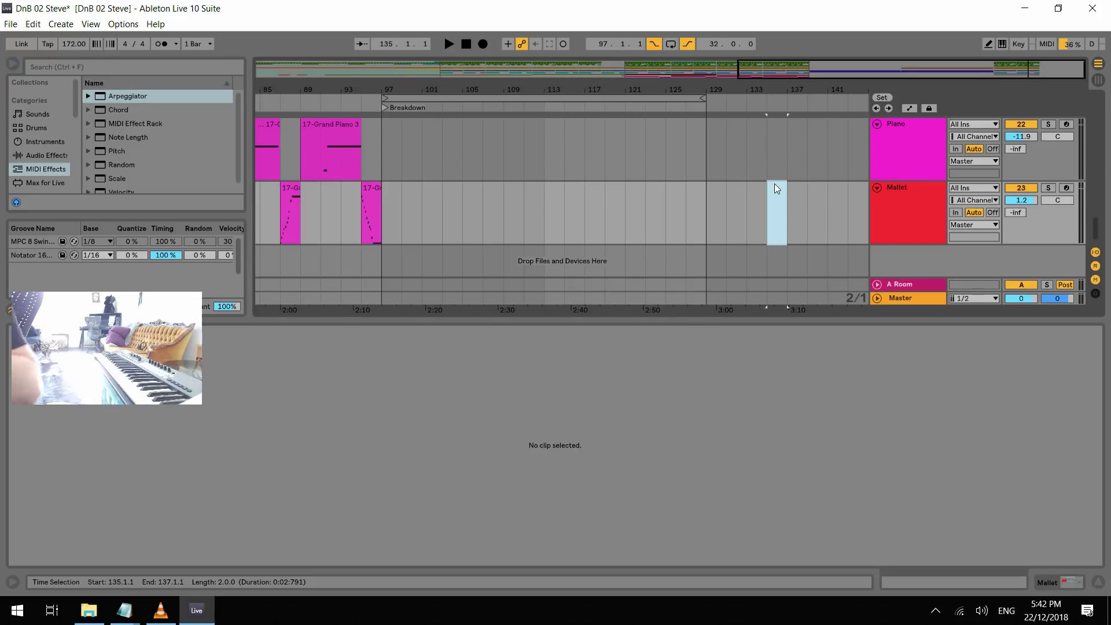
Play the pasted section from bar 129 and duplicate bars 129 to 137 of all tracks to bar 137
key(space)
click(707, 217)
key(space)
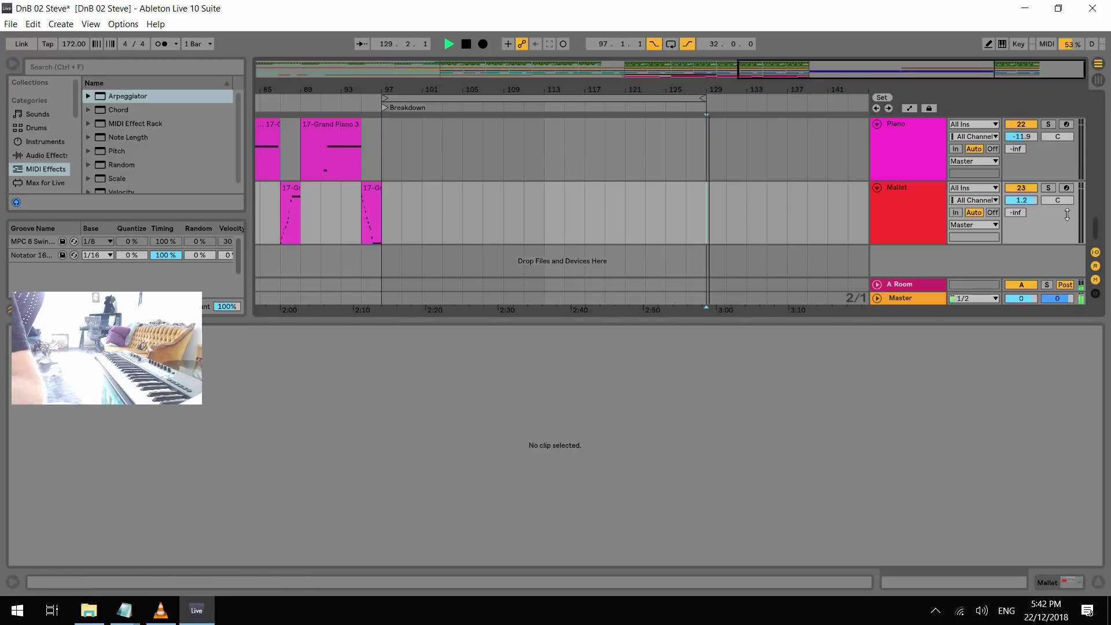
drag(1098, 228, 1106, 107)
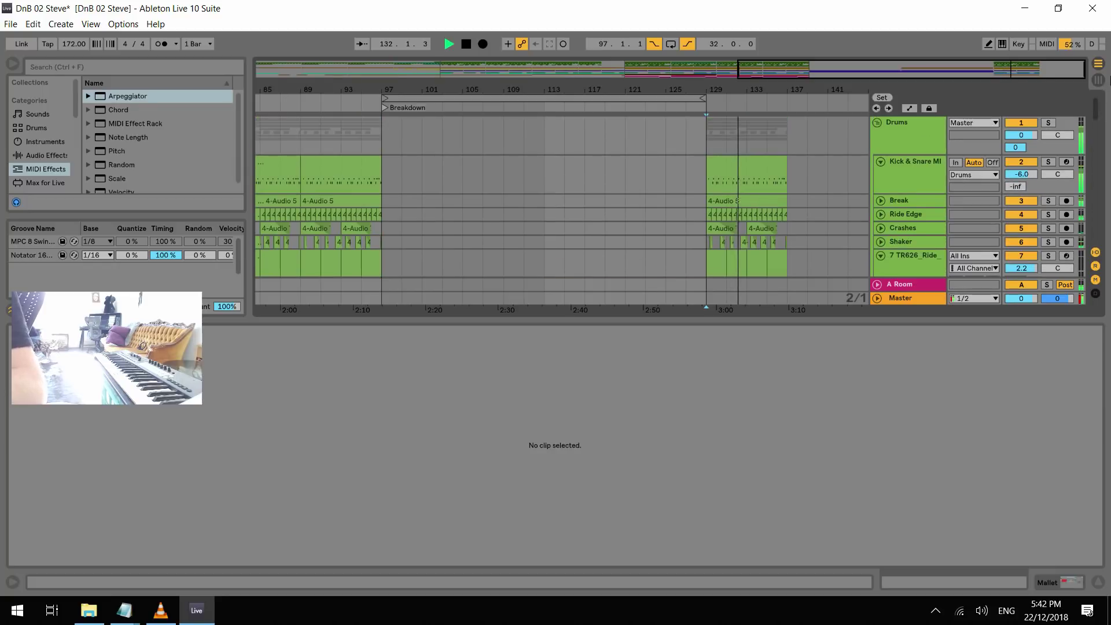
key(space)
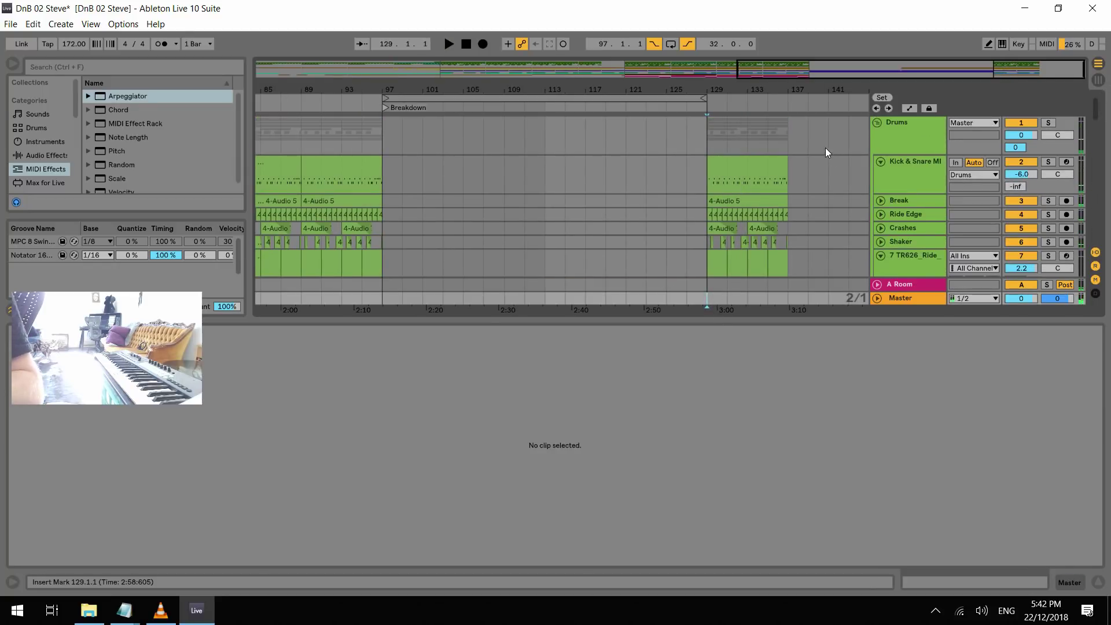
shift+click(787, 141)
key(ctrl+d)
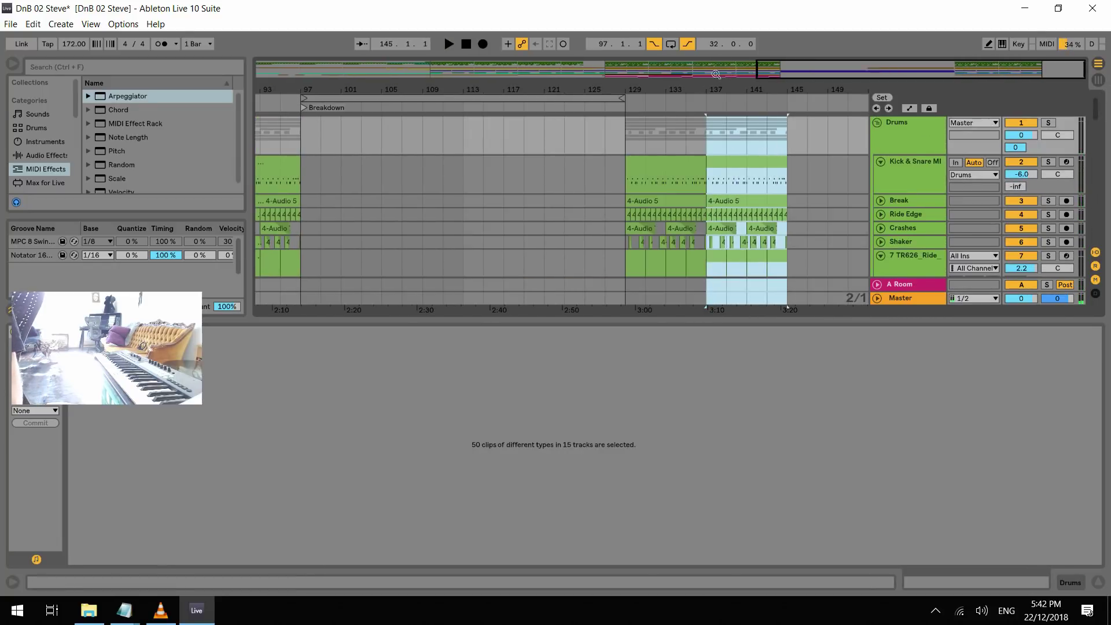
Delete the Sub and Second Phrase clips between bars 129 and 145
key(minus)
scroll(747, 194, down, 5)
click(827, 184)
click(788, 168)
key(Delete)
click(744, 168)
key(Delete)
click(769, 235)
key(Delete)
click(737, 232)
key(Delete)
scroll(749, 231, up, 6)
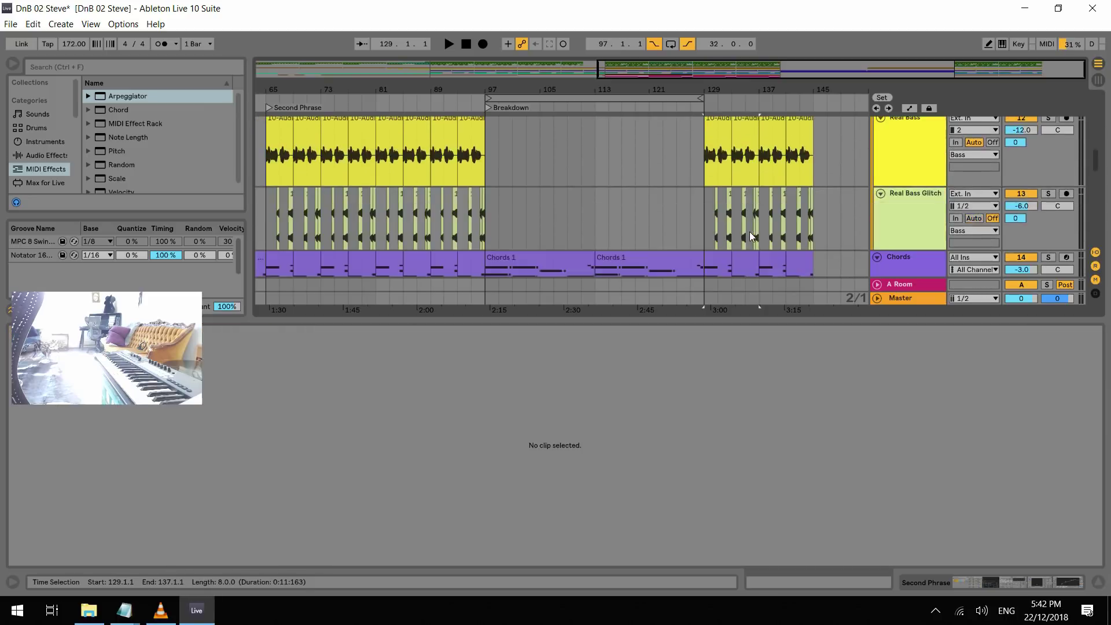
Delete the four Chords clips between bars 129 and 145
click(725, 164)
key(Delete)
key(Right)
key(Delete)
key(Right)
key(Delete)
key(Right)
key(Delete)
Delete the Real Bass clips from bar 129 to 145 and play the section from bar 129
click(713, 174)
key(space)
scroll(713, 193, up, 3)
scroll(713, 196, up, 2)
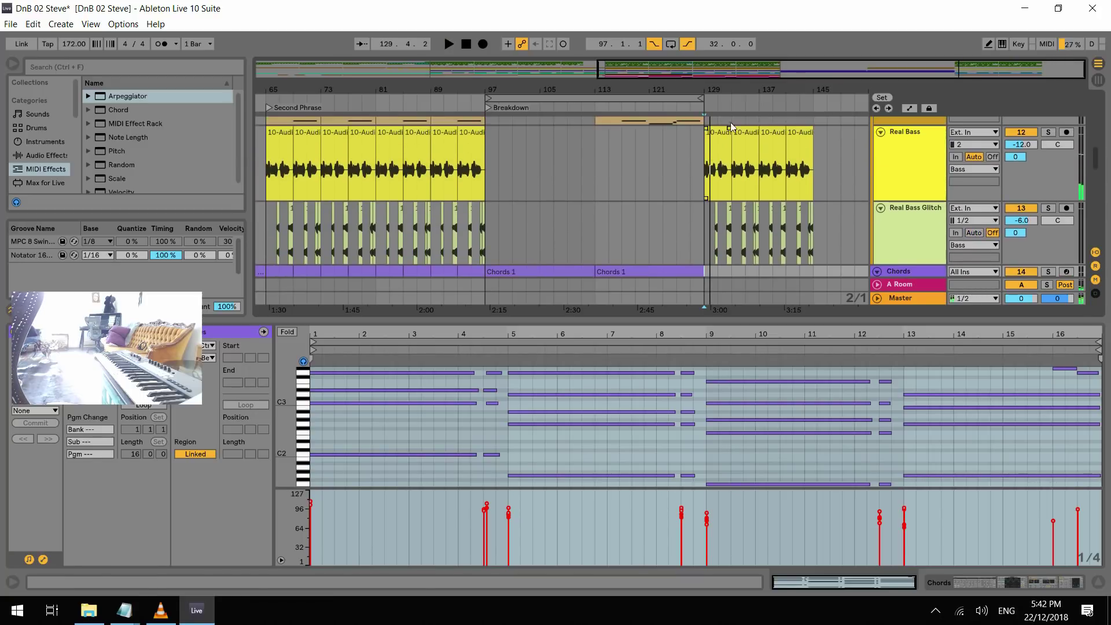
click(713, 168)
shift+click(801, 135)
key(Delete)
key(space)
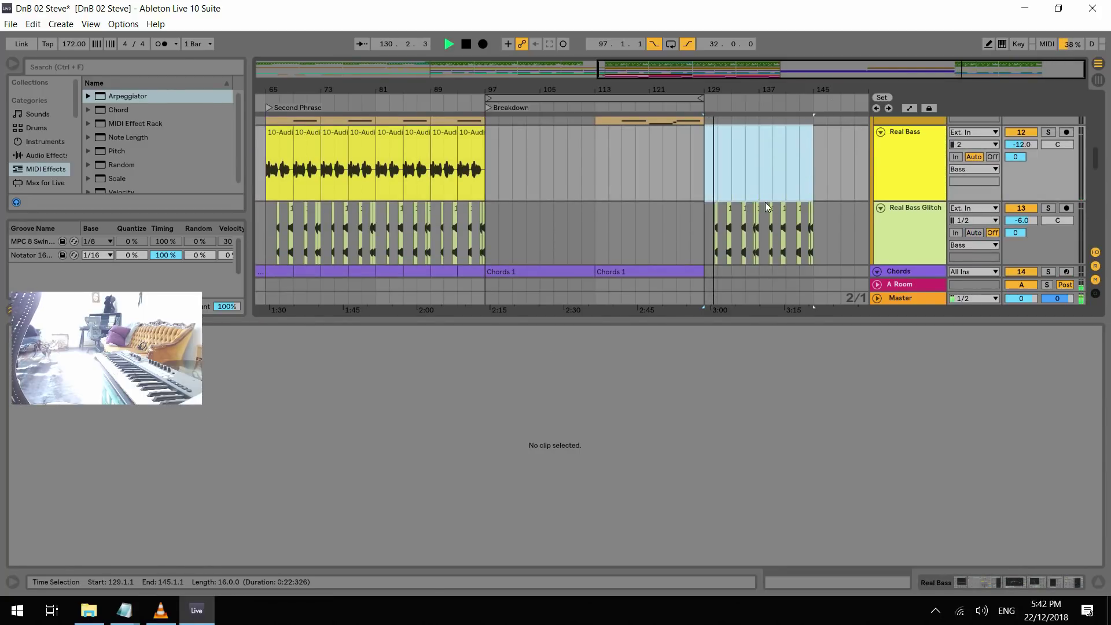
Duplicate bars 129 to 145 of the Sub track and all tracks below it repeatedly up to bar 257
drag(706, 297, 812, 124)
key(ctrl+d)
drag(734, 82, 680, 96)
key(space)
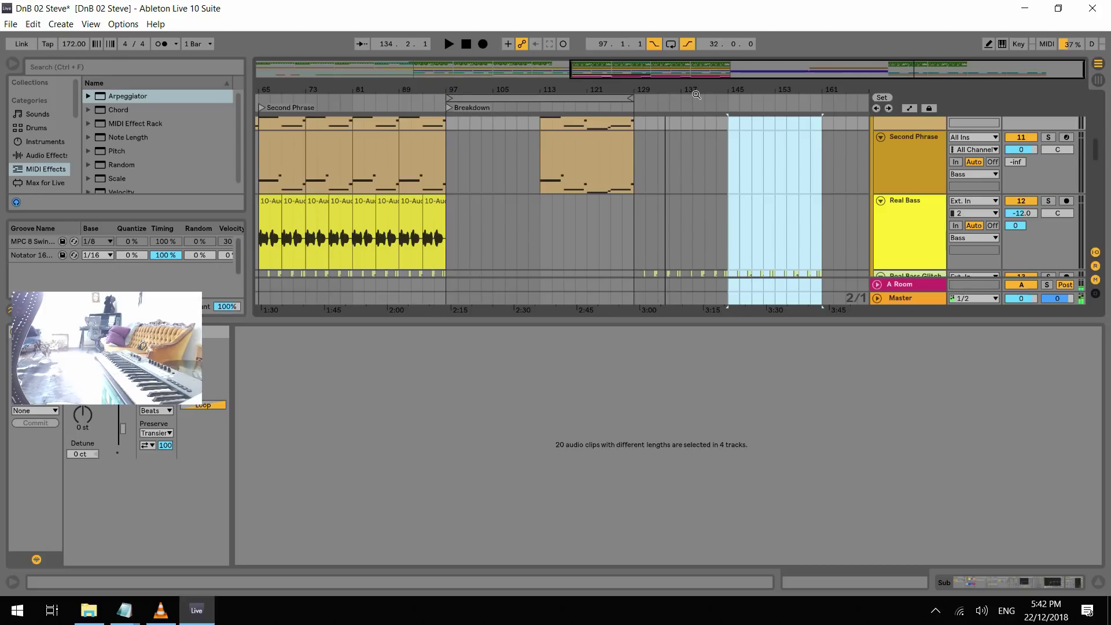
key(End)
key(ctrl+d)
key(ctrl+d)
key(ctrl+d)
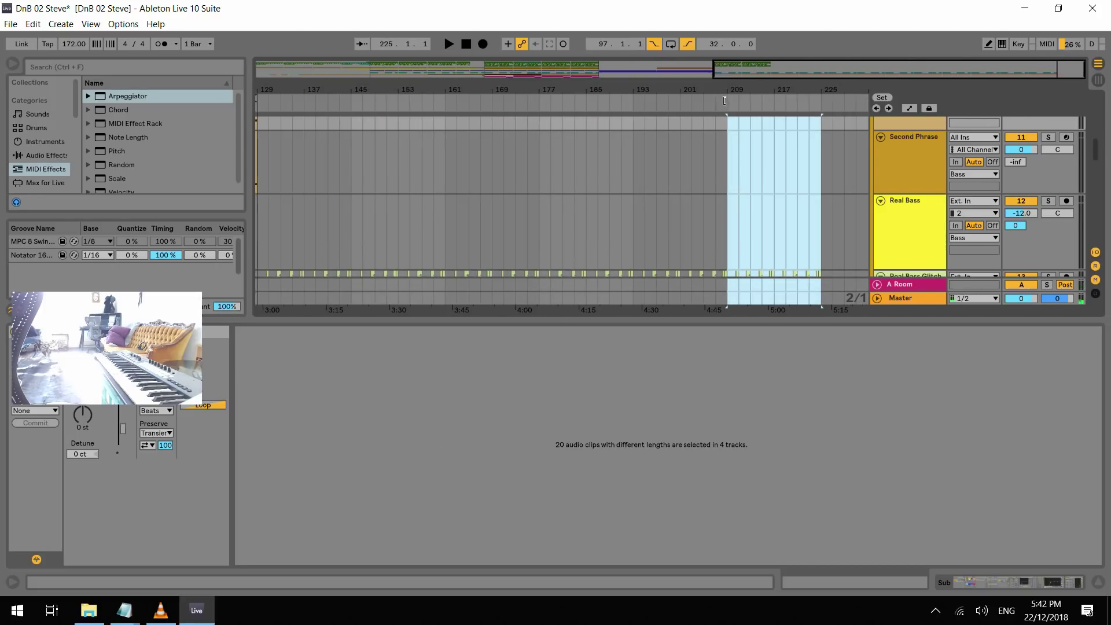
Start playback from bar 121 and arm the E-Piano track for recording
drag(698, 94, 697, 72)
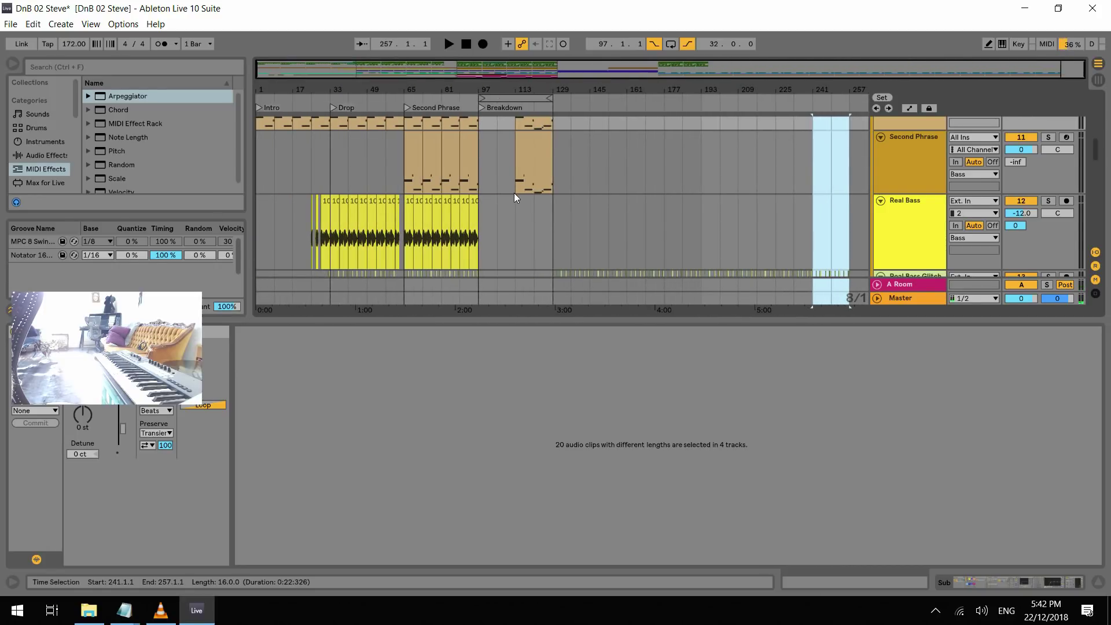
click(559, 235)
scroll(578, 241, down, 5)
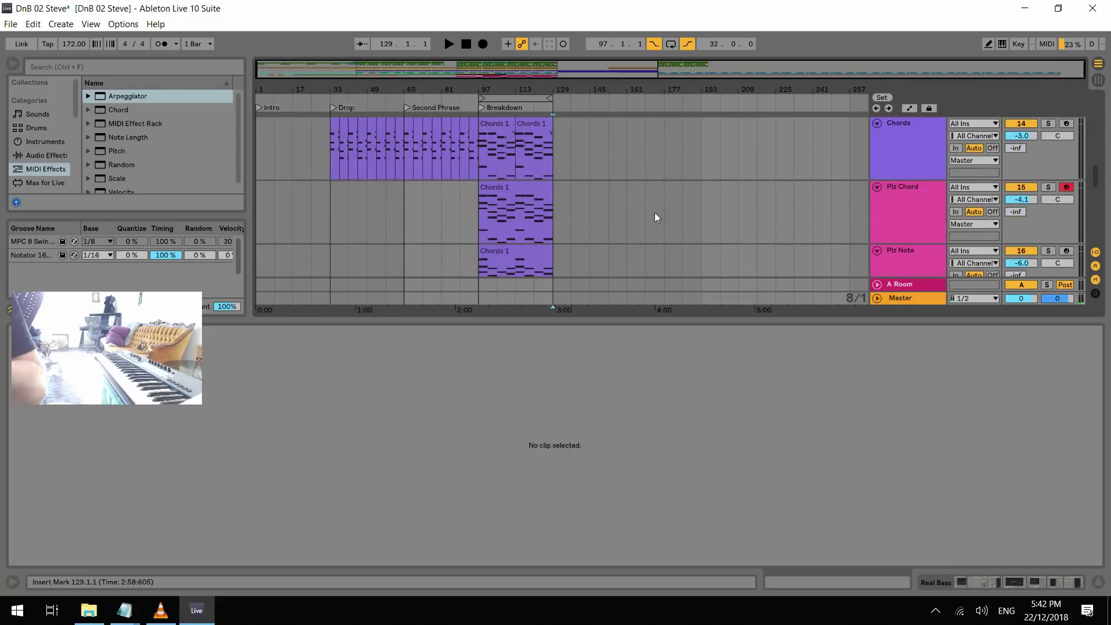
scroll(667, 209, down, 5)
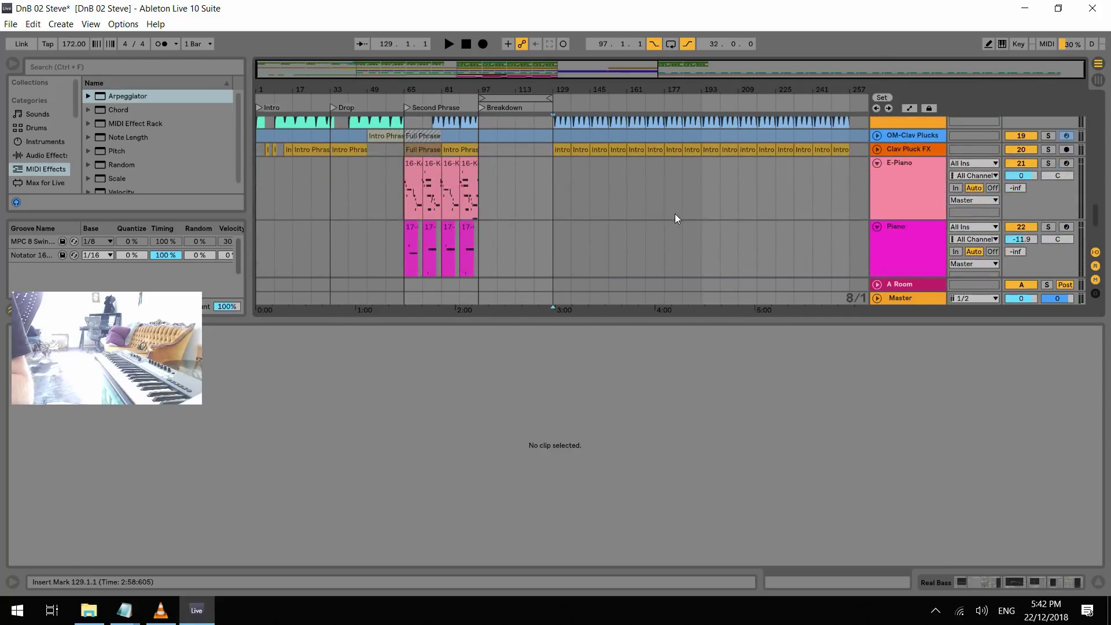
click(534, 195)
key(space)
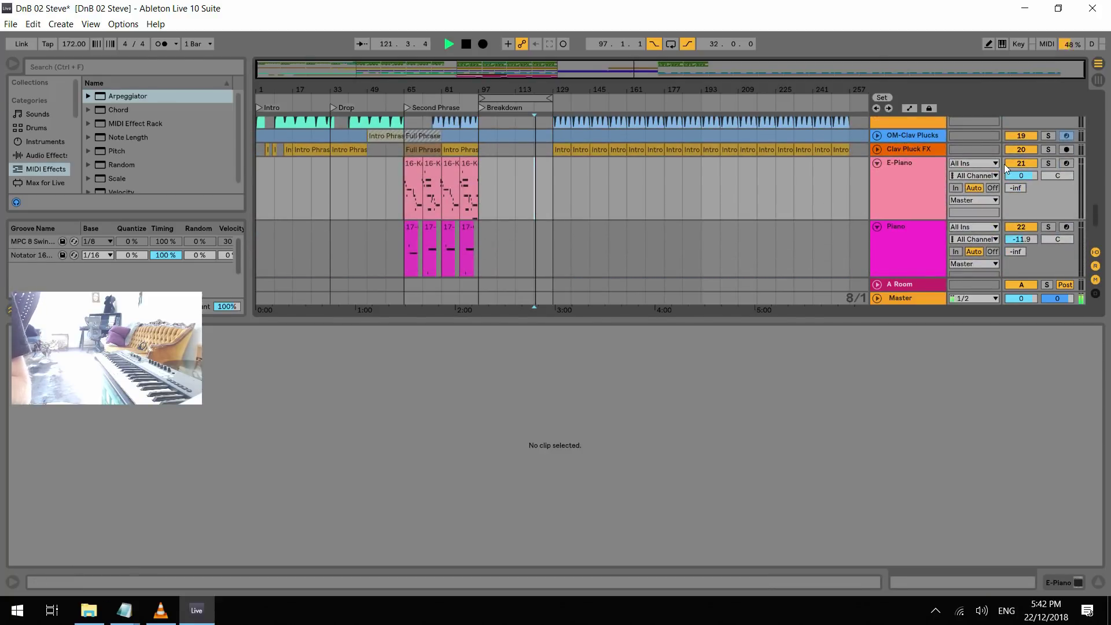
click(1064, 163)
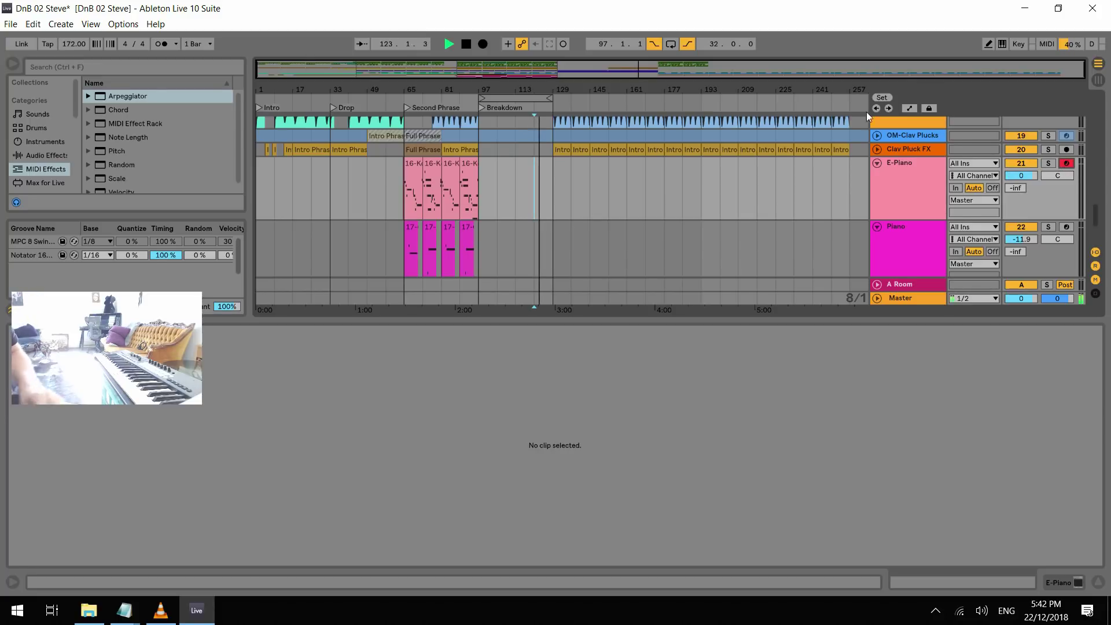
Record an E-Piano take from about bar 124 to 138, play it back, and delete it
click(482, 44)
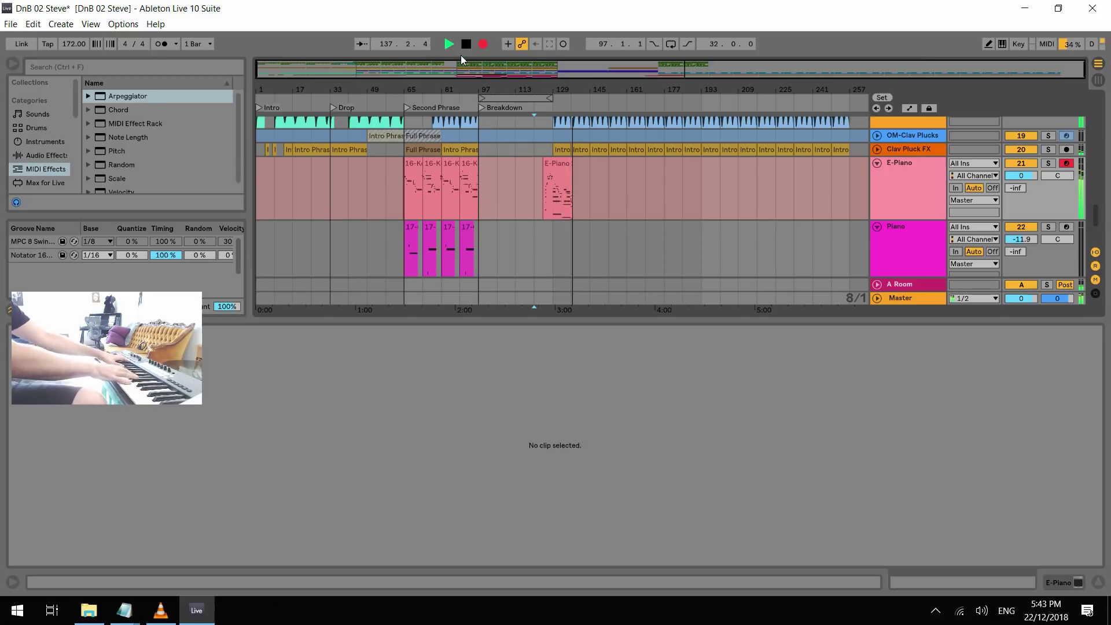
key(space)
scroll(596, 173, up, 3)
click(457, 199)
key(space)
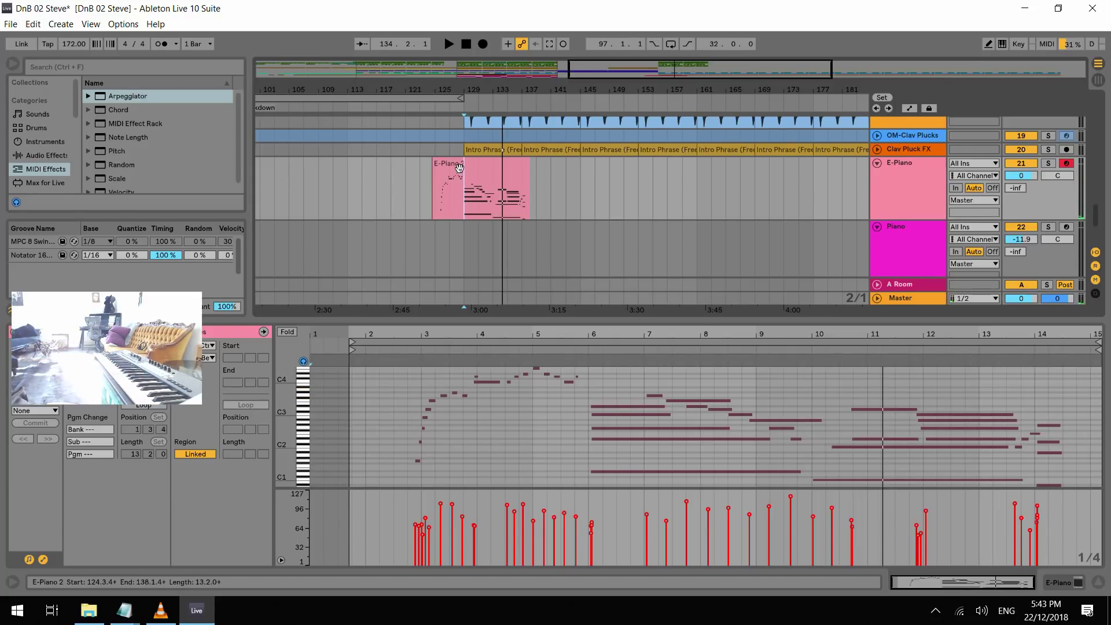
click(437, 205)
key(space)
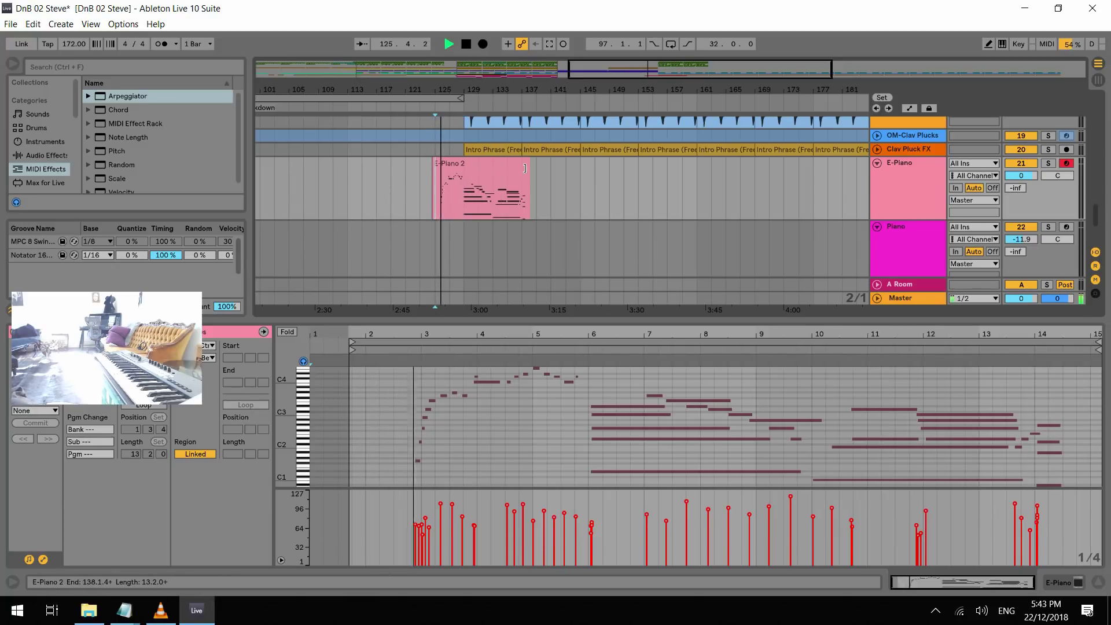
drag(571, 191, 425, 197)
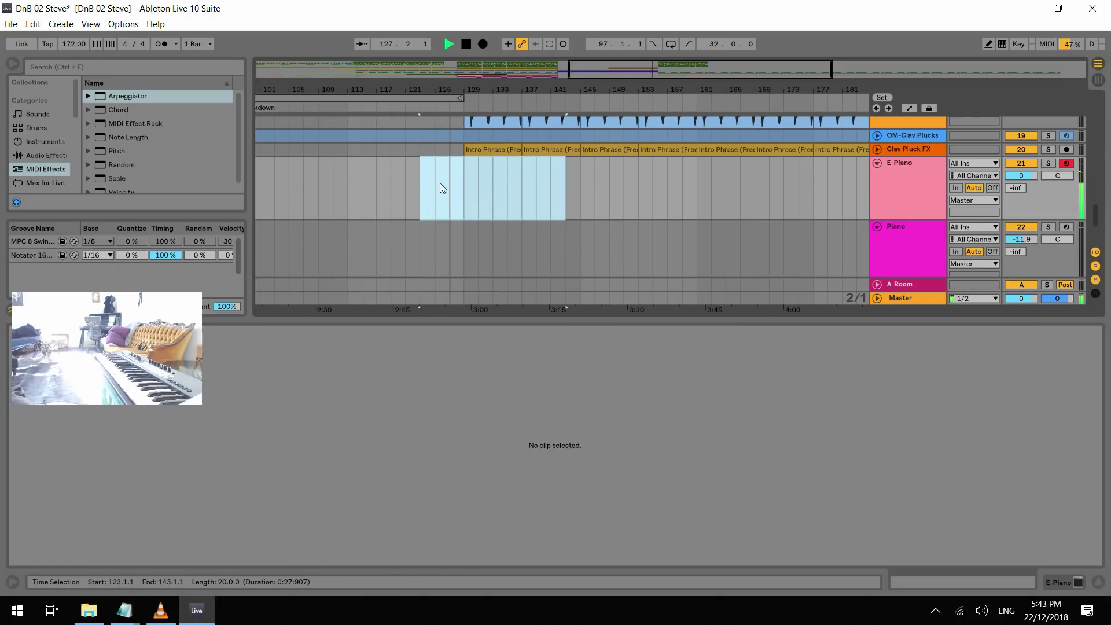
click(434, 185)
click(485, 45)
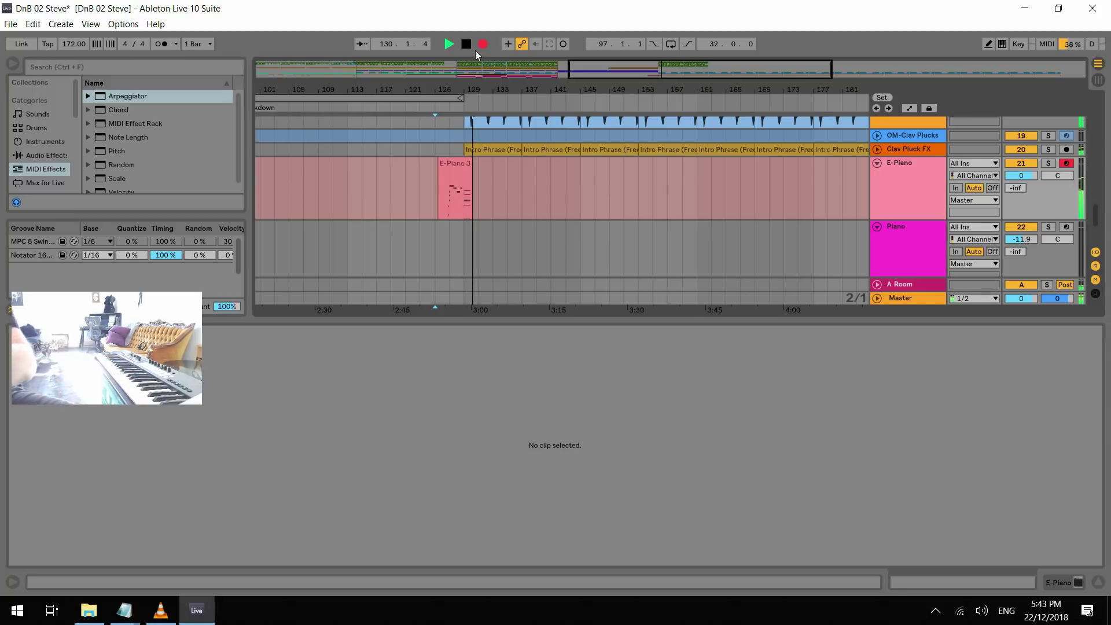
key(space)
key(ctrl+z)
Record an E-Piano take from bar 125 to about bar 144 and delete it
key(space)
click(484, 44)
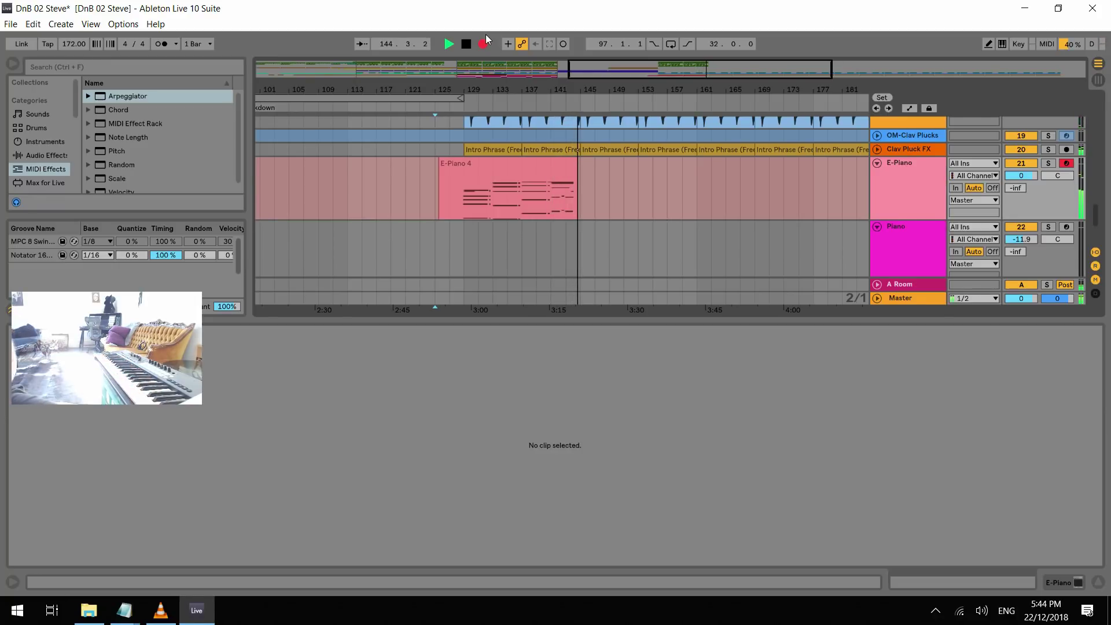
key(space)
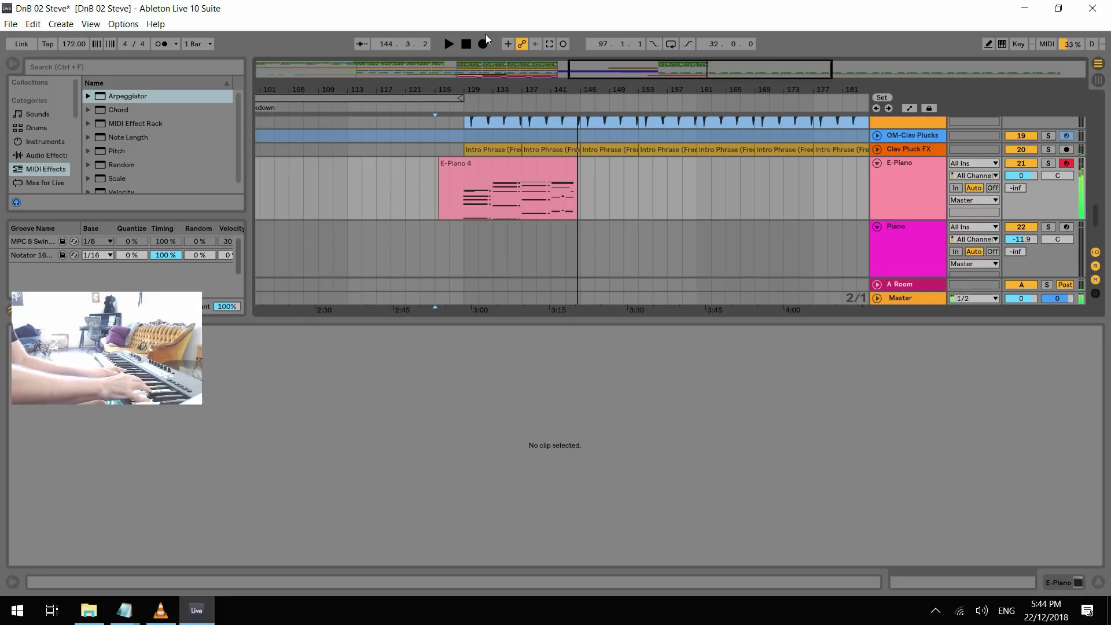
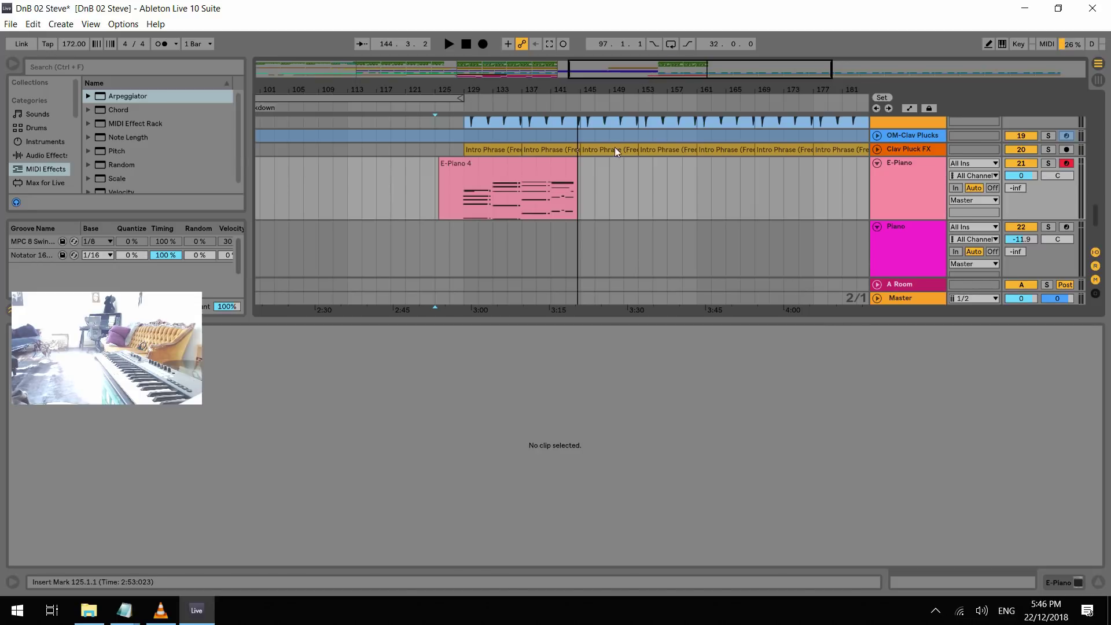
click(466, 165)
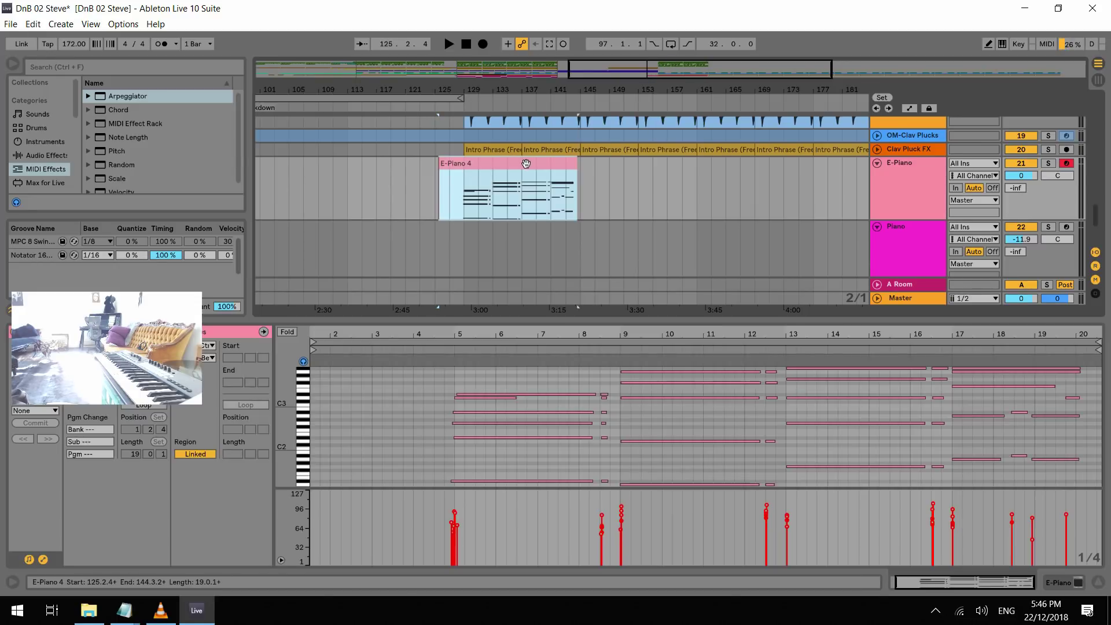
key(Delete)
key(space)
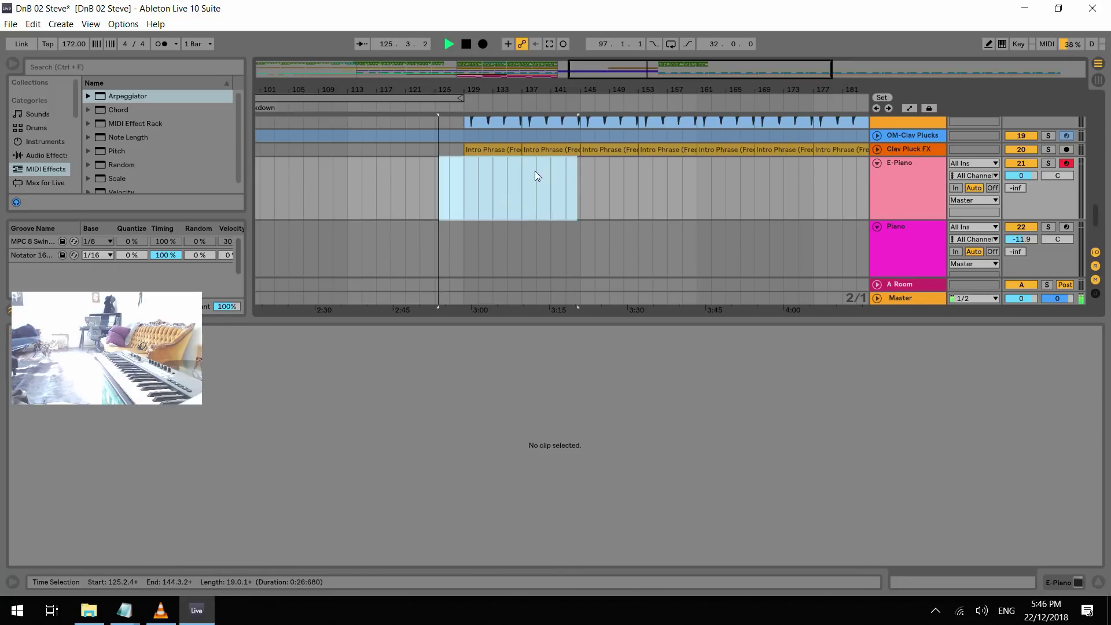
click(484, 45)
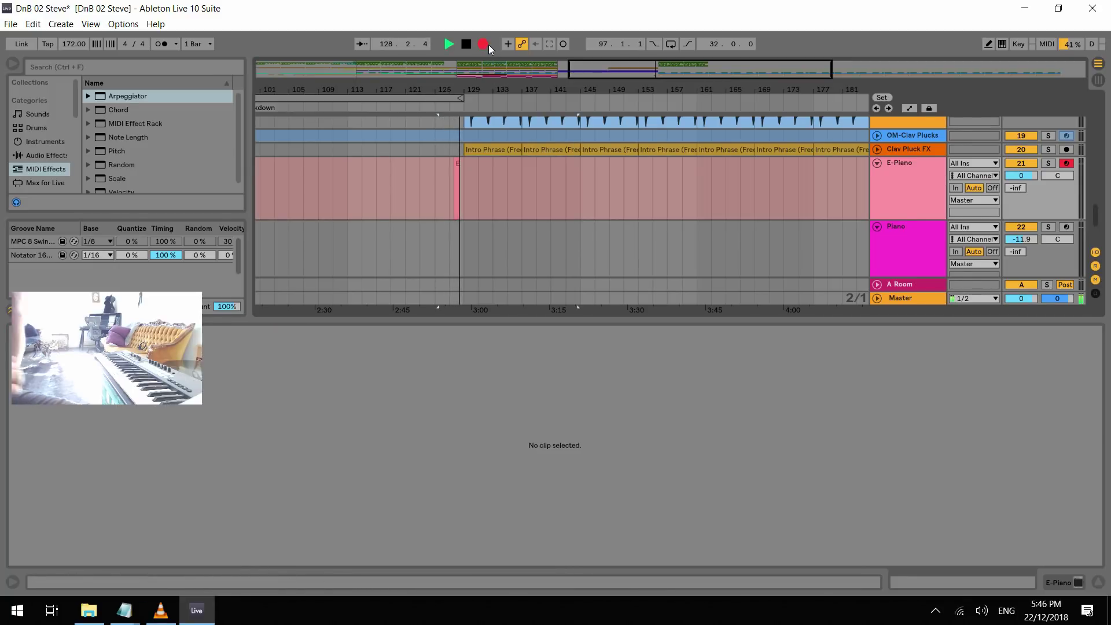
key(space)
Record a new E-Piano take from bar 127 to about bar 145
click(450, 175)
key(space)
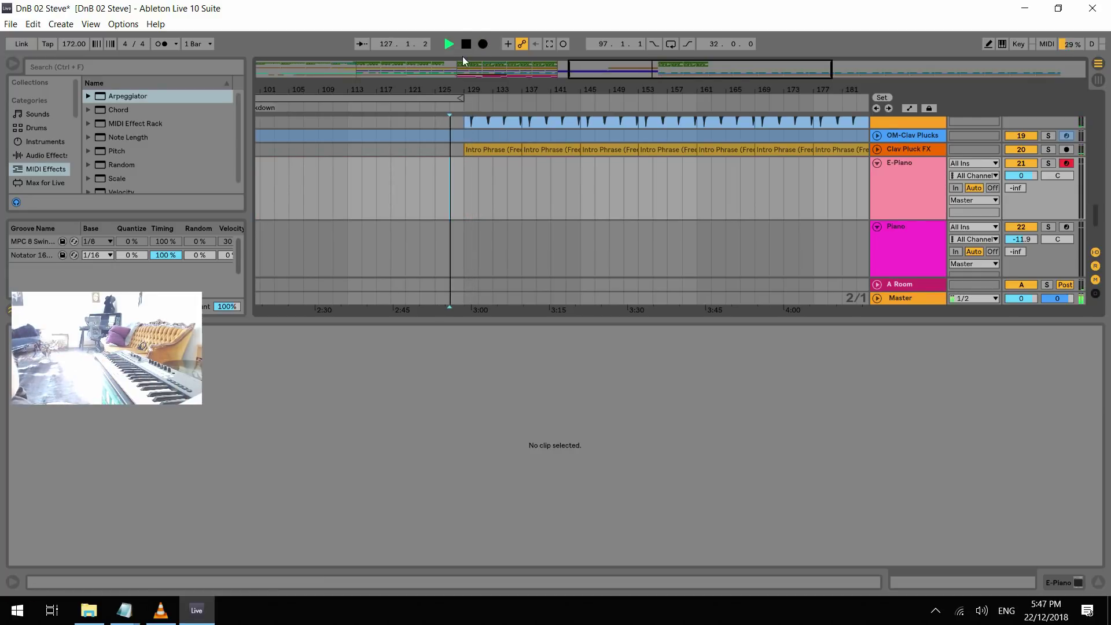
click(482, 45)
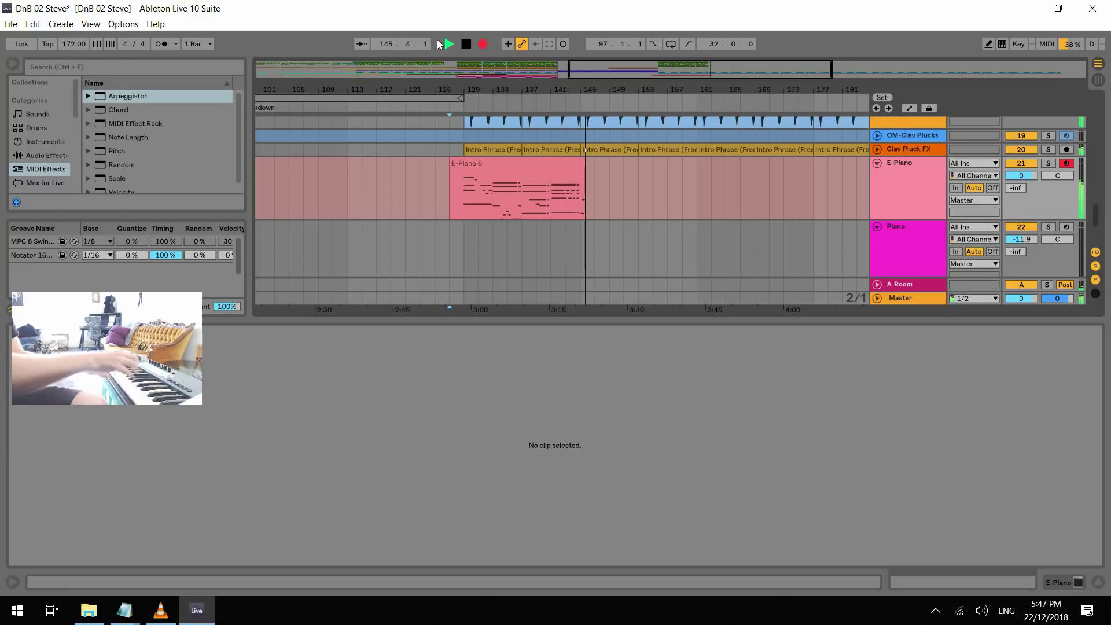
key(space)
Duplicate bars 129 to 145 of the E-Piano take to bar 145 and play the transition from bar 143
drag(461, 212, 577, 213)
key(ctrl+d)
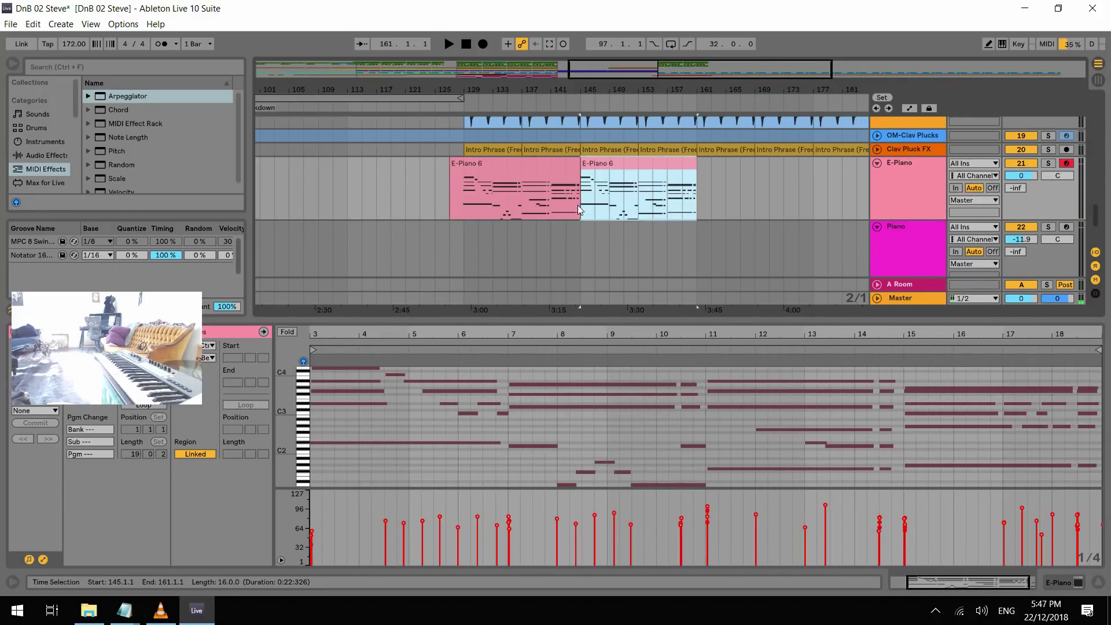
click(564, 195)
key(space)
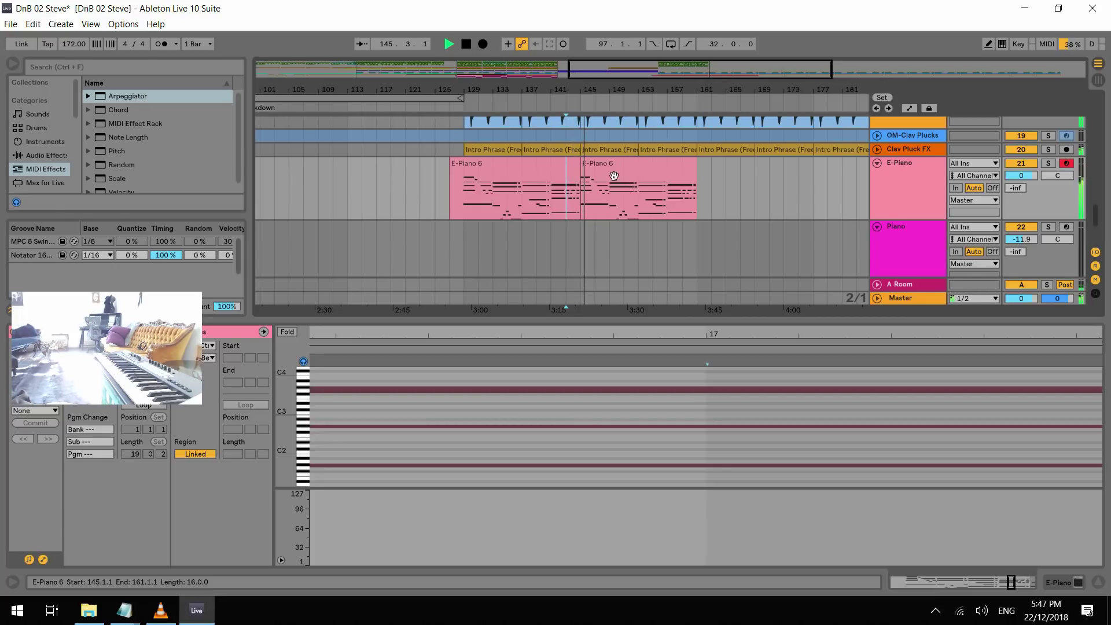
key(space)
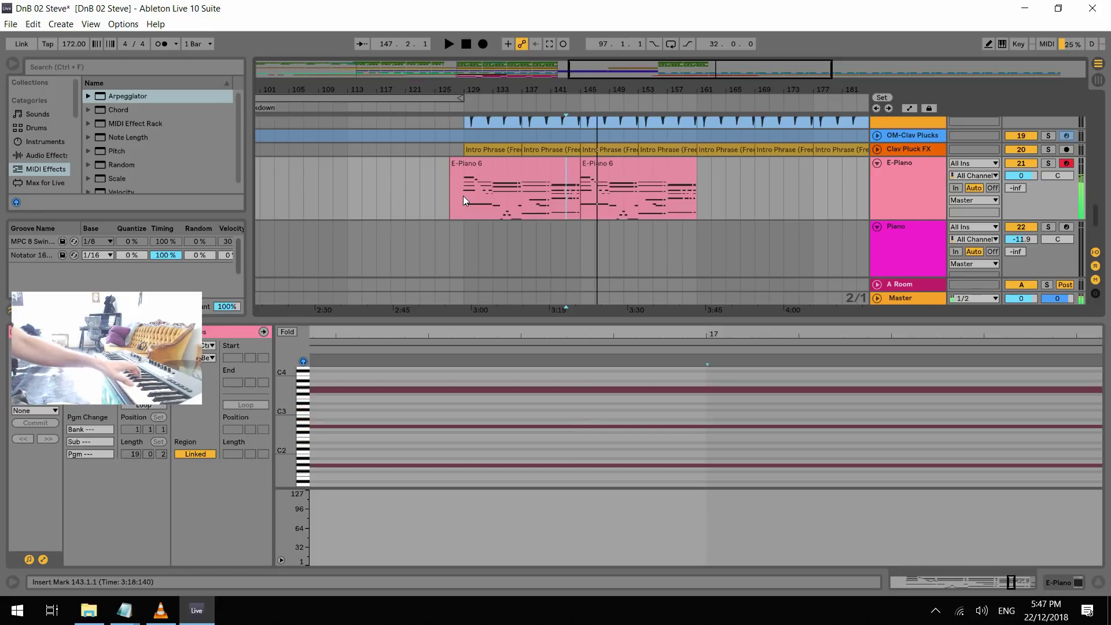
key(space)
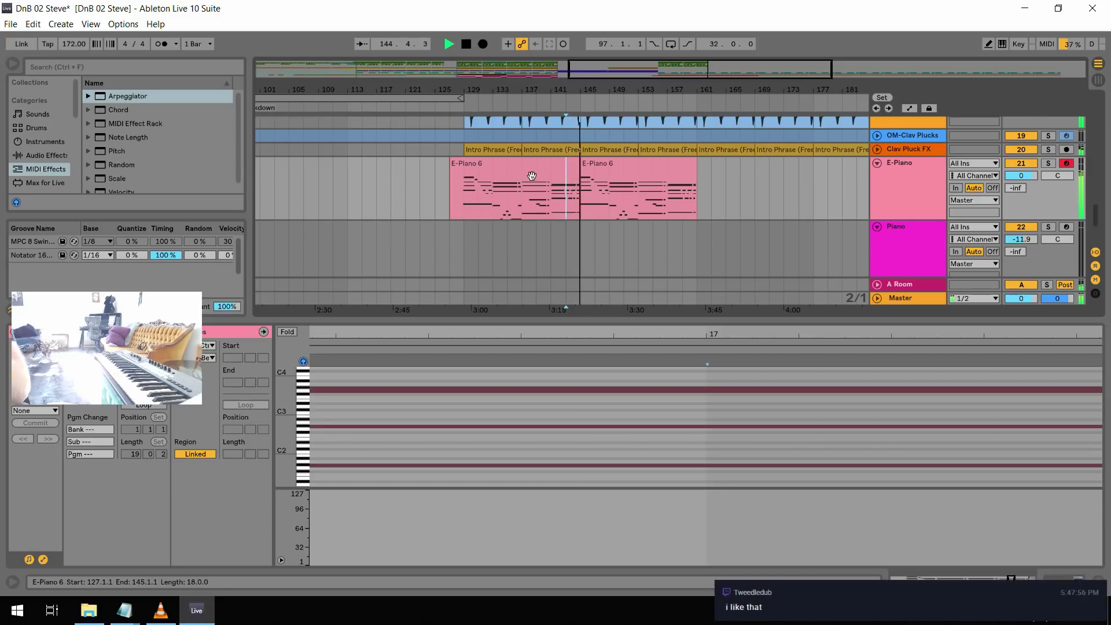
key(space)
Duplicate the Sub clip covering bars 113 to 129 to bar 129
drag(1096, 215, 1108, 98)
scroll(516, 215, down, 6)
scroll(560, 241, down, 2)
click(565, 234)
key(space)
click(546, 191)
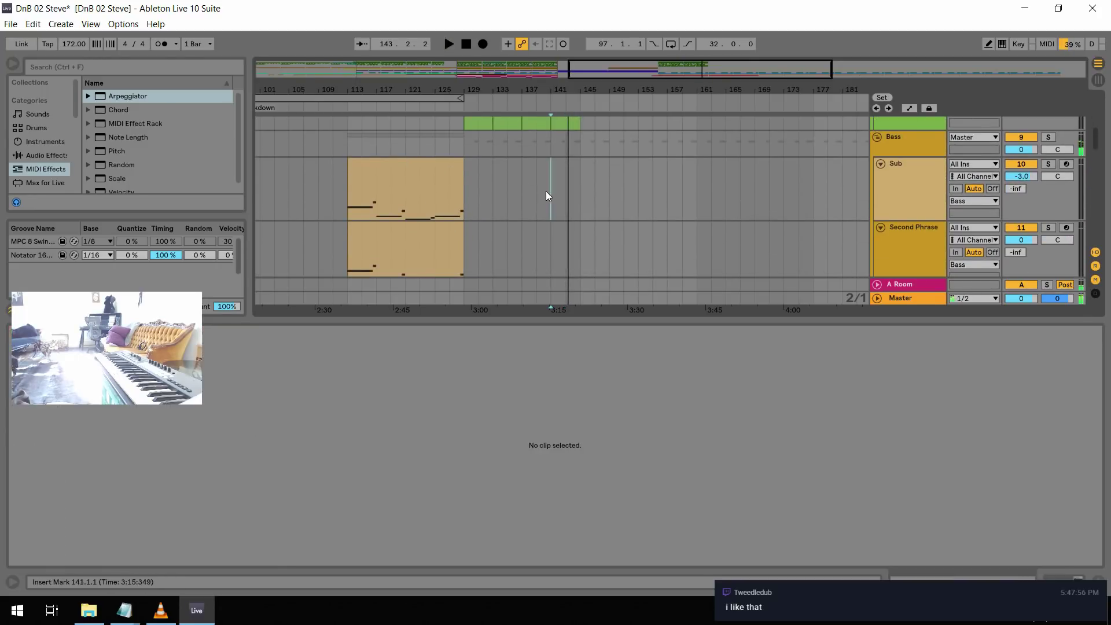
key(space)
click(463, 180)
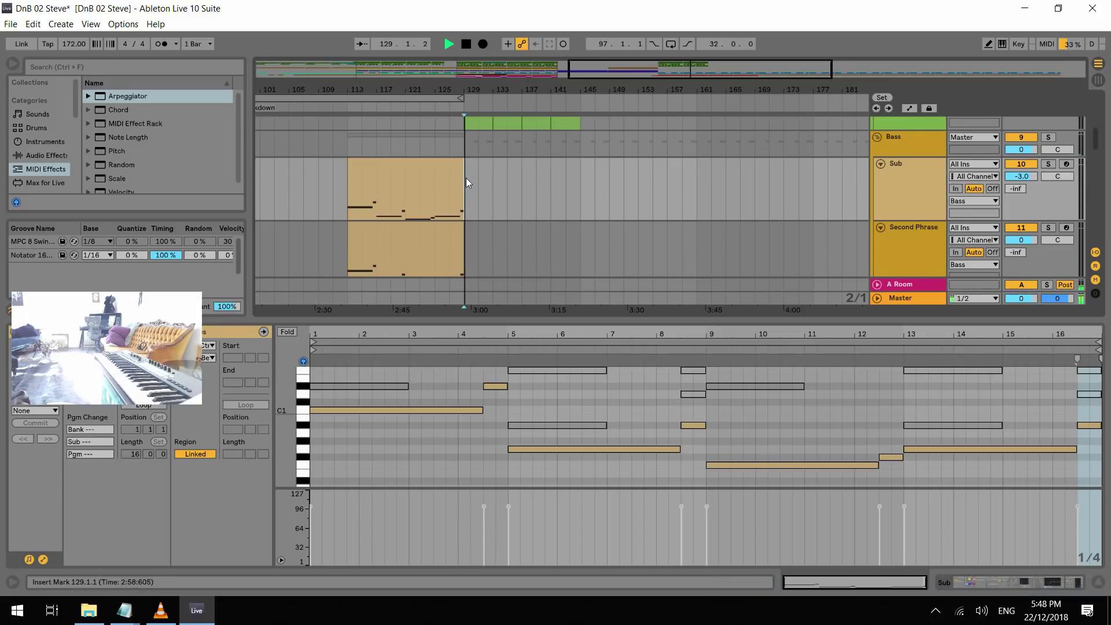
click(427, 166)
key(ctrl+d)
Play the duplicated Sub clip from bar 129 and check its notes against the E-Piano part
key(space)
key(space)
key(space)
key(space)
key(space)
scroll(413, 436, up, 1)
scroll(413, 439, down, 2)
key(space)
key(space)
key(space)
Raise the first note of the duplicated Sub clip to D#1 and play it from bar 129
click(404, 395)
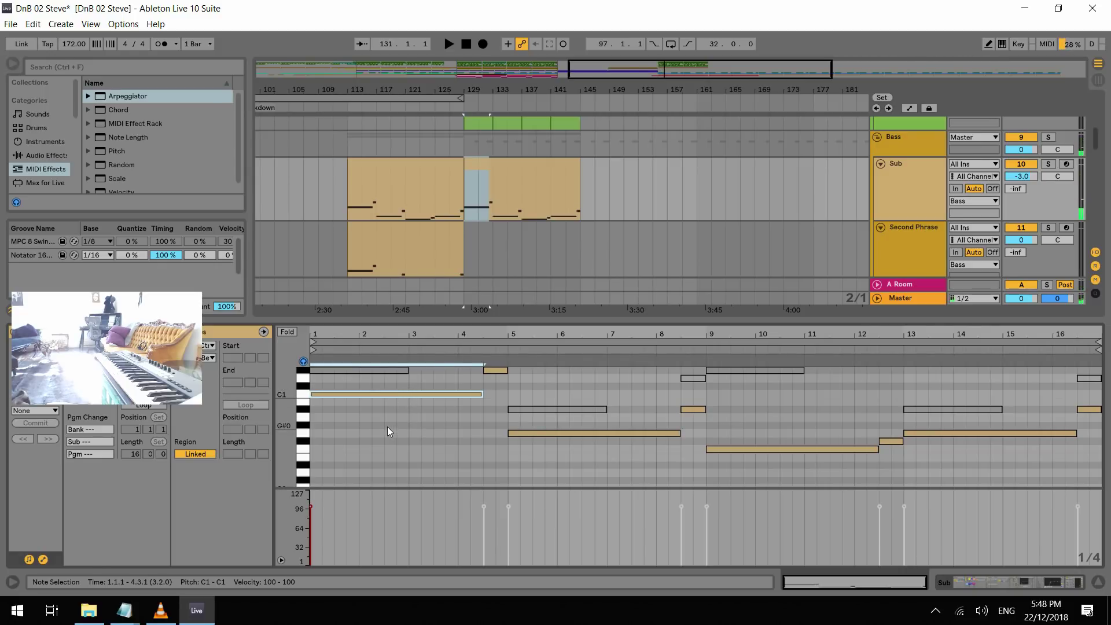
scroll(387, 426, up, 1)
key(Up)
key(Up)
key(Up)
key(space)
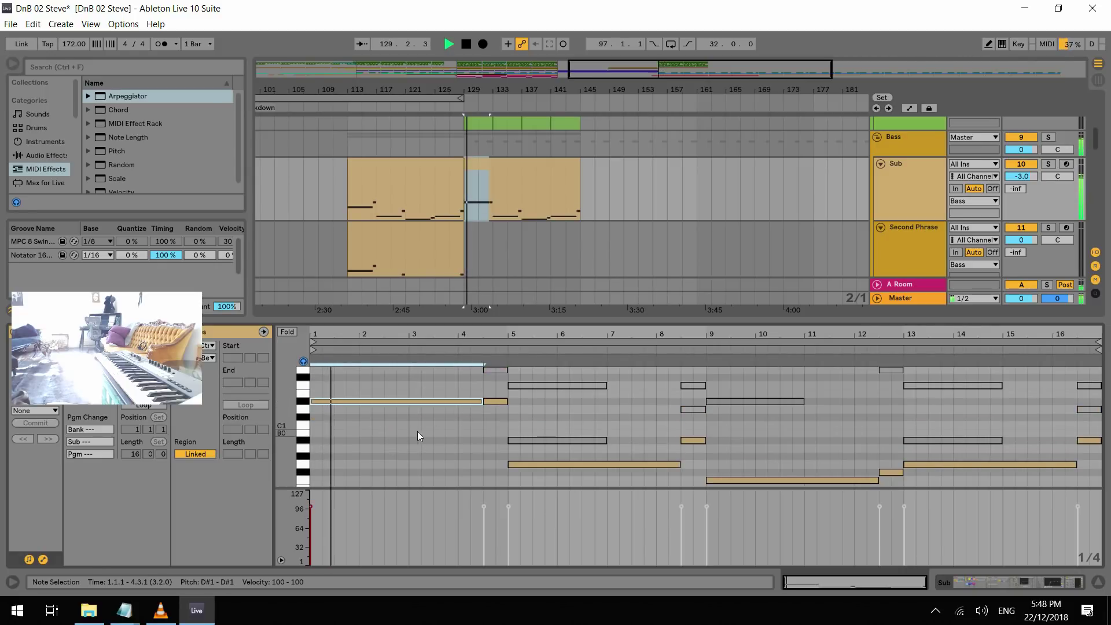
Shorten the first D#1 note of the duplicated Sub clip to end at 1.4.1 while playing from bar 129
key(space)
scroll(404, 437, down, 1)
key(space)
key(space)
drag(481, 390, 346, 391)
key(space)
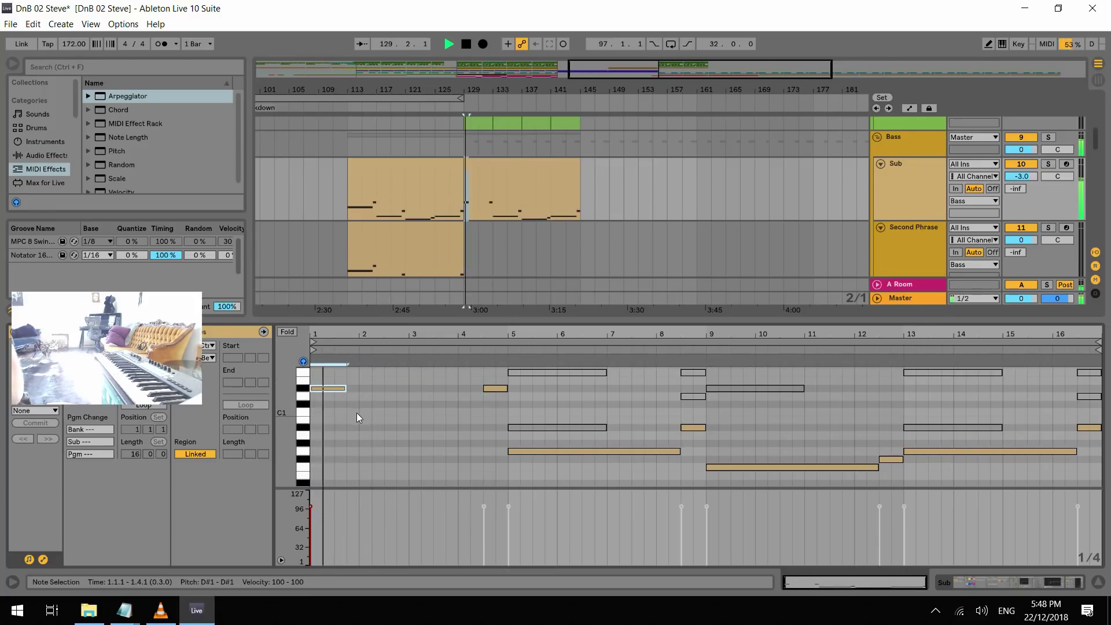
Add a D#0 note from 1.4.1 to 4.3.1 in the Sub clip
scroll(361, 446, down, 2)
double_click(349, 447)
drag(359, 449, 507, 449)
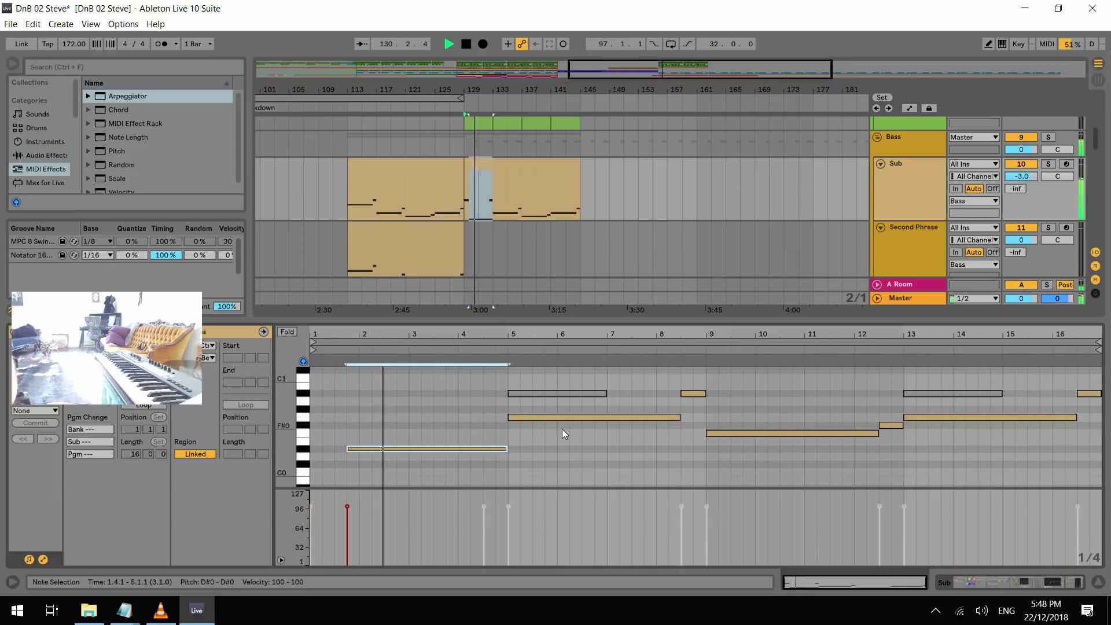
scroll(561, 433, up, 2)
drag(508, 465, 493, 464)
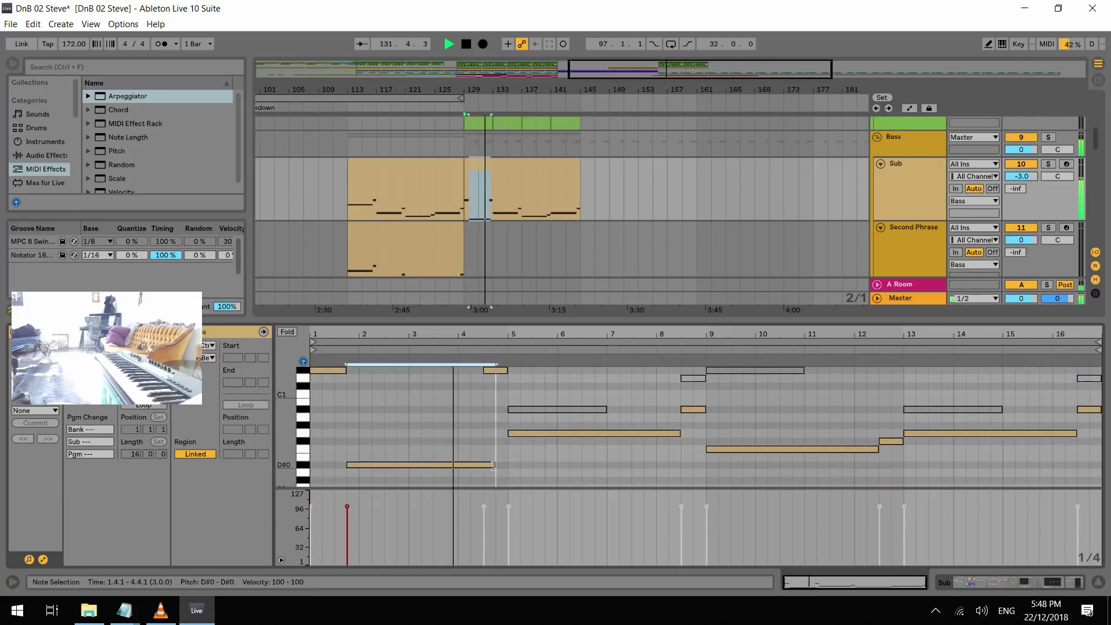
scroll(556, 449, up, 4)
key(space)
click(498, 405)
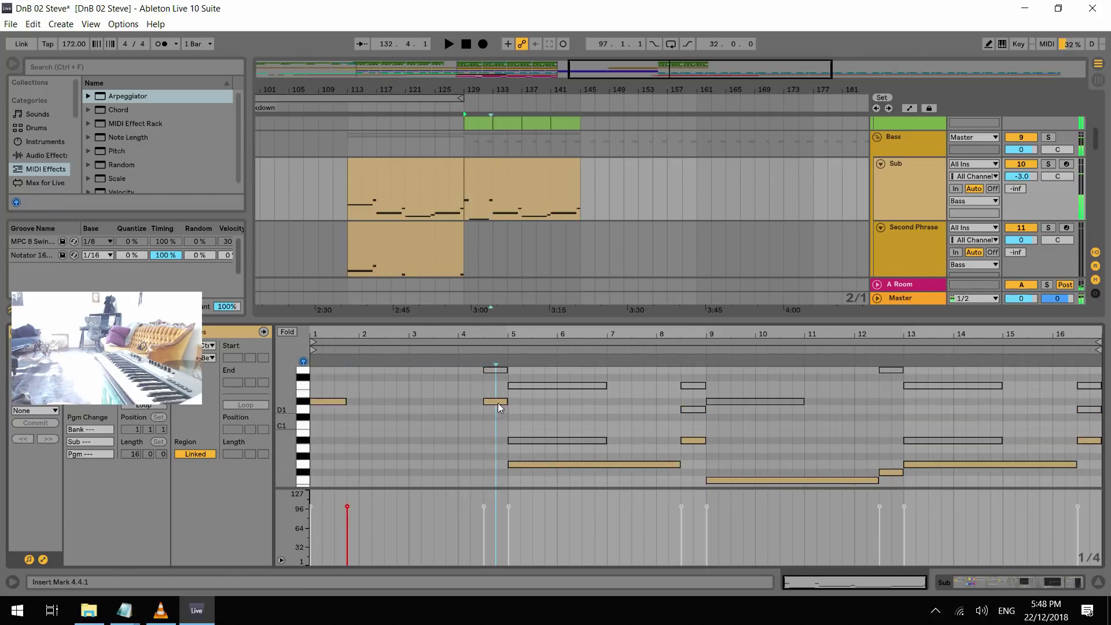
Raise the Sub note starting at 5.1.1 to D1 and shorten it to end at 5.4.1
drag(523, 462, 529, 408)
drag(678, 409, 545, 409)
scroll(544, 425, down, 10)
scroll(558, 428, up, 5)
scroll(558, 428, up, 2)
scroll(555, 404, down, 2)
scroll(550, 439, up, 2)
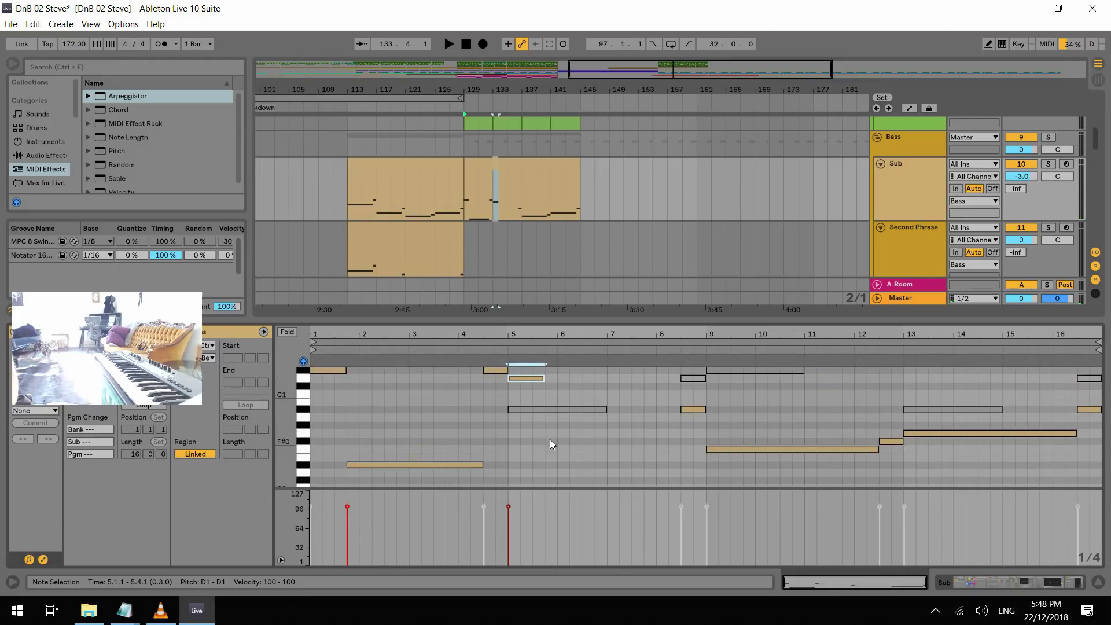
Add a D0 note from 5.4.1 to 8.3.1 in the Sub clip and listen to the passage
scroll(549, 438, down, 4)
double_click(546, 441)
key(space)
drag(556, 440, 681, 443)
scroll(602, 409, up, 4)
scroll(611, 408, down, 2)
scroll(611, 408, up, 4)
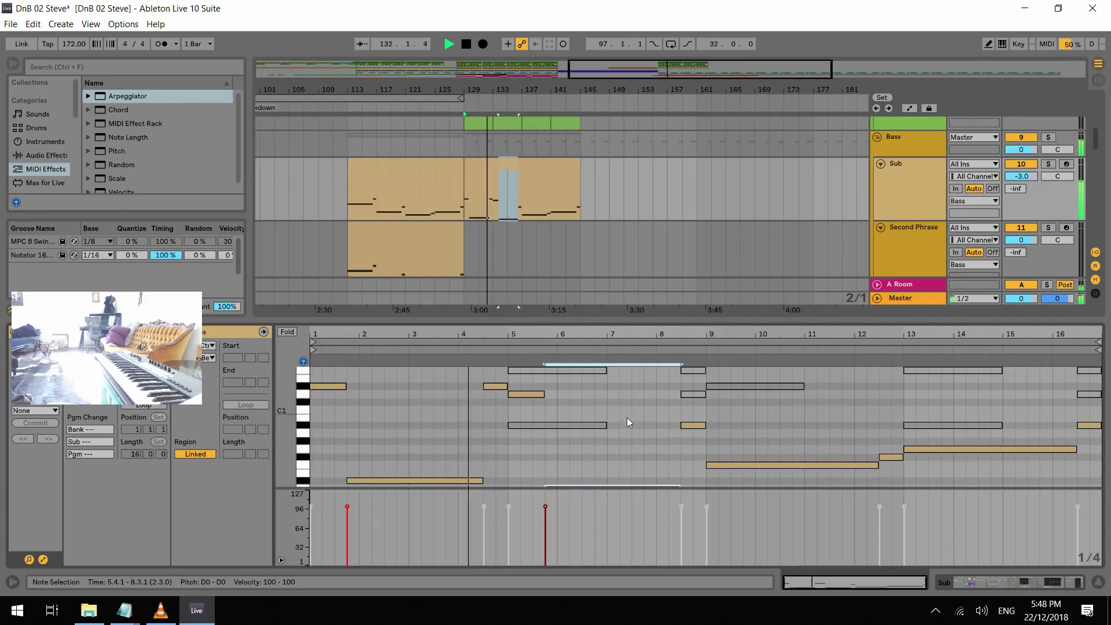
scroll(616, 407, down, 3)
scroll(630, 411, down, 3)
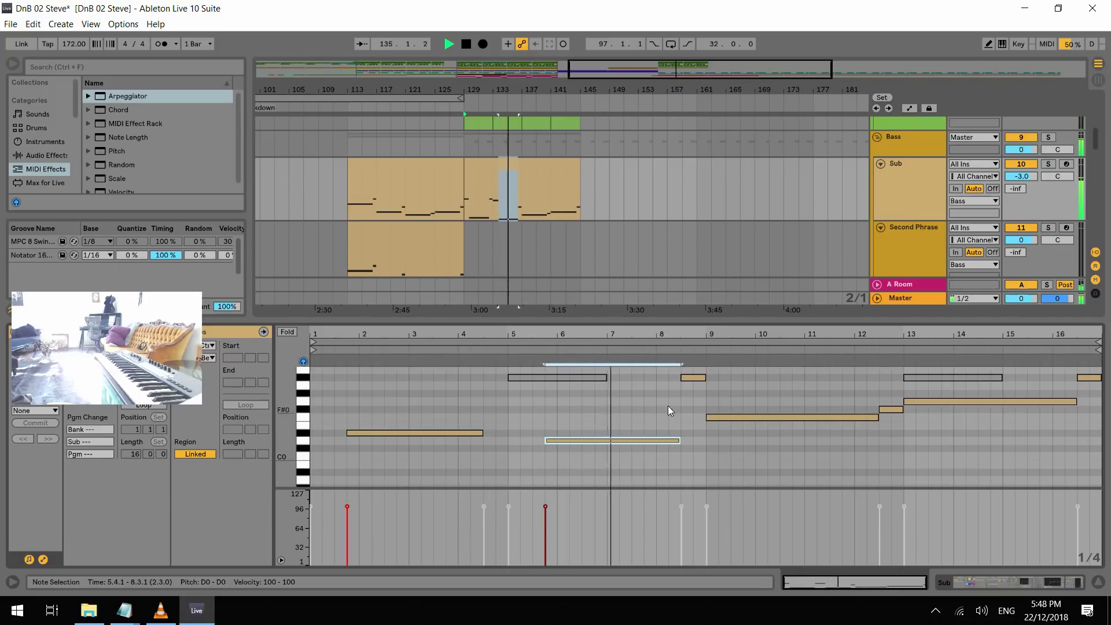
scroll(671, 419, up, 6)
key(space)
Raise the short Sub note starting at 8.3.1 to D1
click(694, 425)
key(Up)
key(Up)
key(Up)
key(Up)
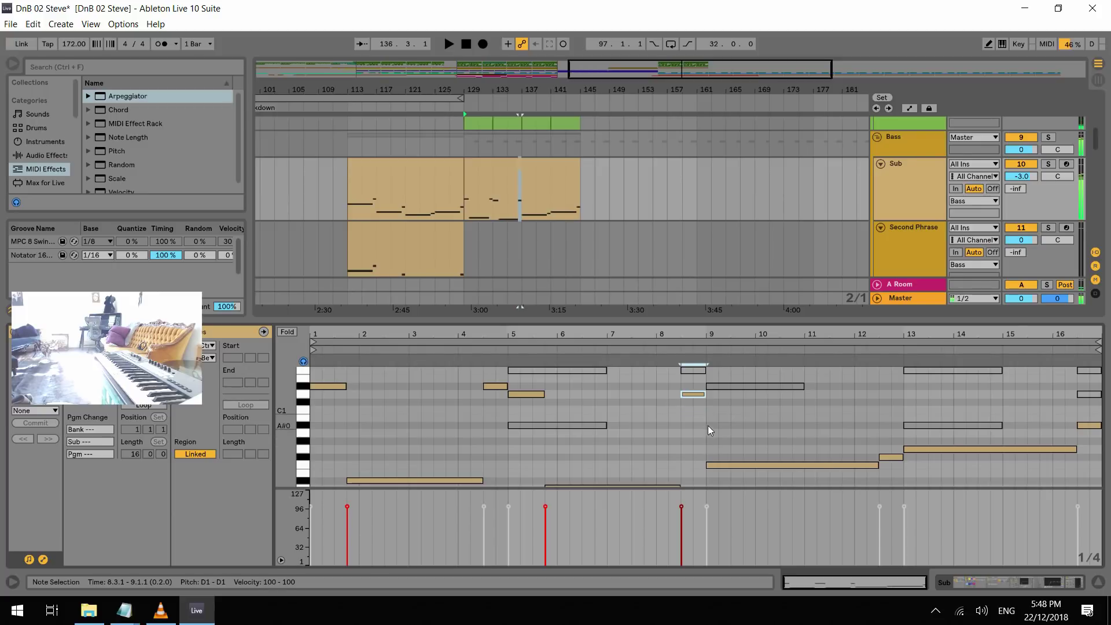
Raise the bar 9 Sub note to G0, end it at 9.4.1, and add a G0 note from 9.4.1 to 12.3.1
mouse_move(741, 454)
mouse_down()
mouse_move(749, 476)
mouse_move(748, 443)
mouse_up()
key(space)
mouse_move(878, 449)
mouse_down()
mouse_move(750, 455)
mouse_move(875, 447)
mouse_up()
double_click(749, 450)
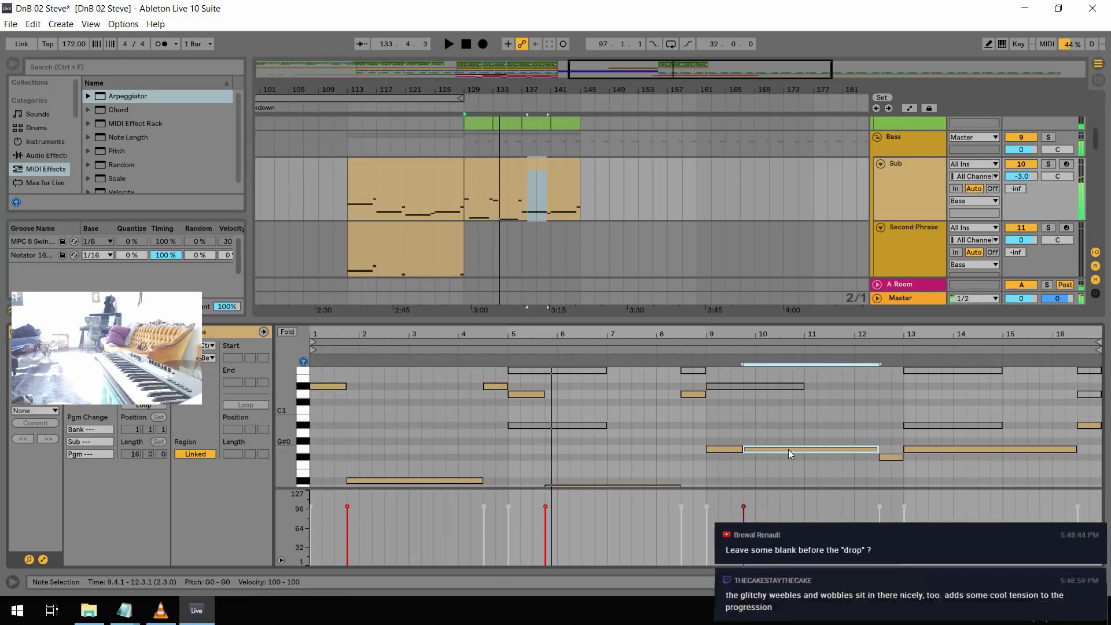
Raise the Sub note starting at 9.4.1 to G1 and play the clip from bar 129
key(Up)
key(Up)
key(Up)
key(Up)
key(Up)
key(Up)
key(Up)
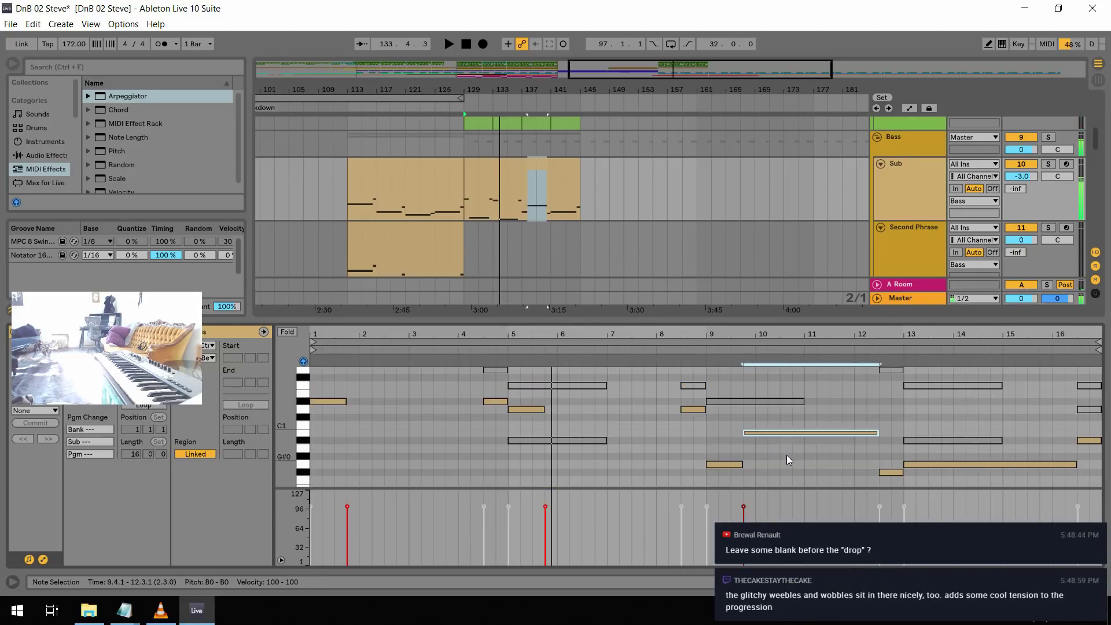
key(Up)
key(Up)
key(Up)
key(Up)
key(Up)
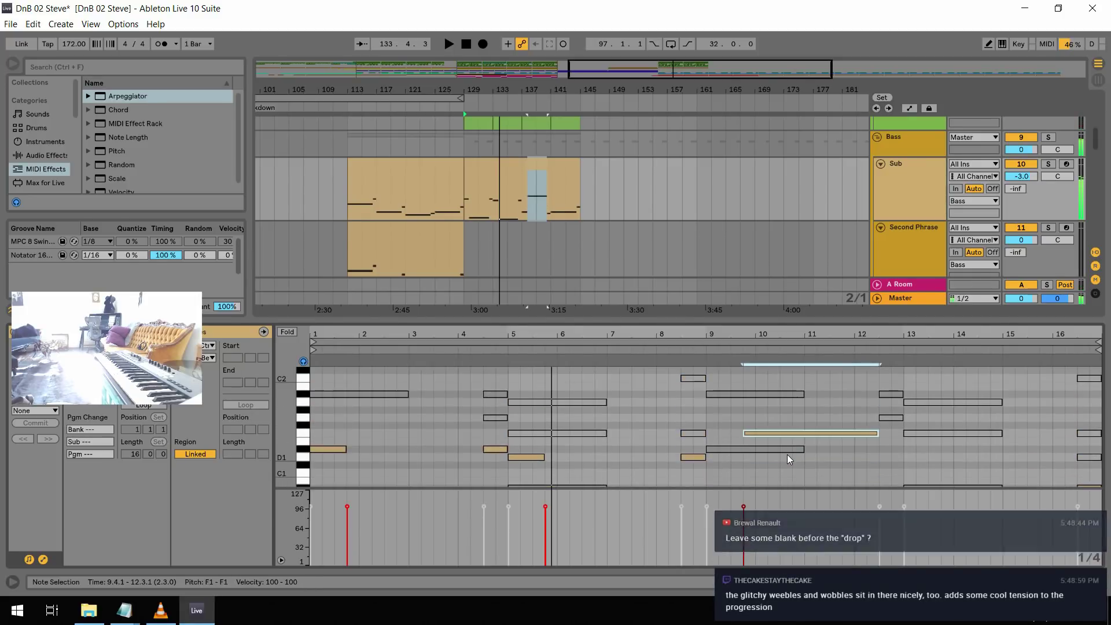
key(space)
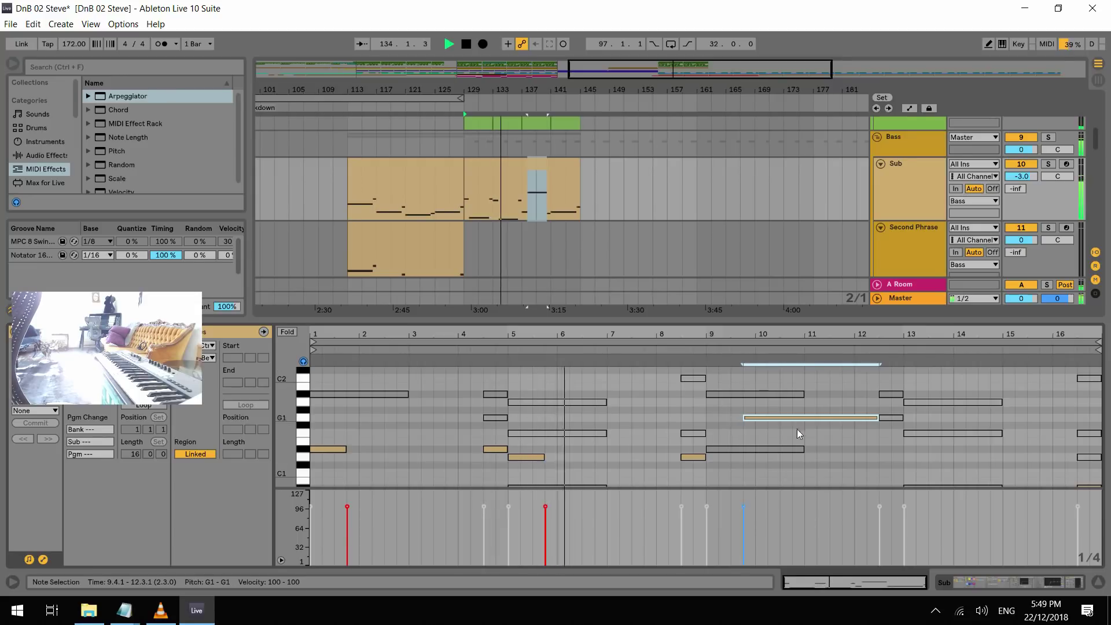
scroll(848, 432, down, 3)
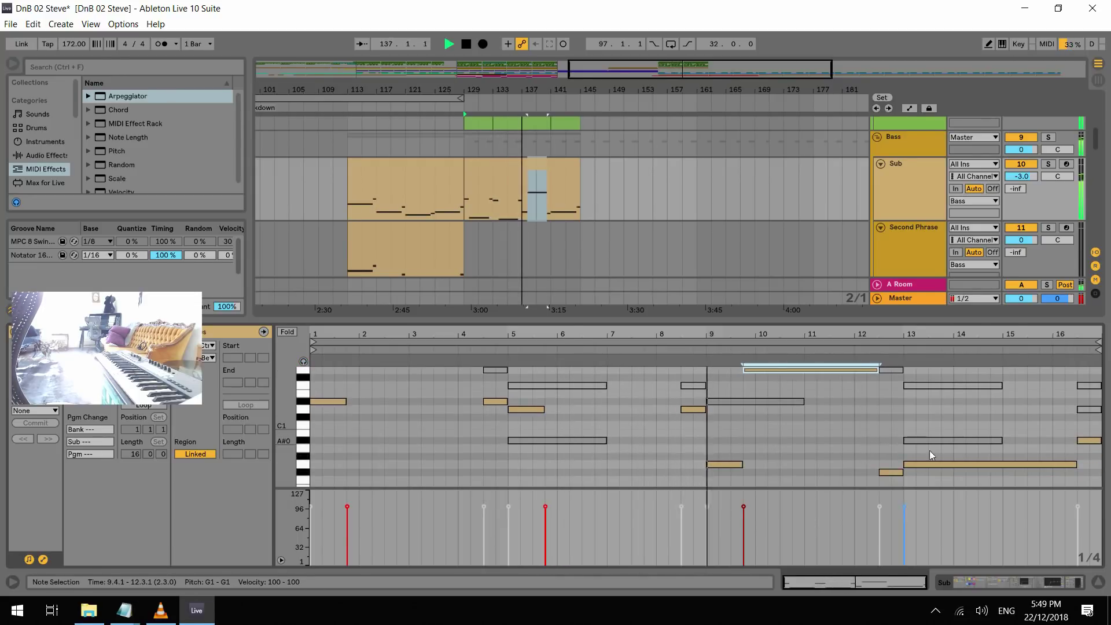
Raise the closing Sub notes: 12.3.1 to G0, 13.1.1 to G#0 and 16.3.1 to C1
click(935, 480)
drag(930, 465, 892, 464)
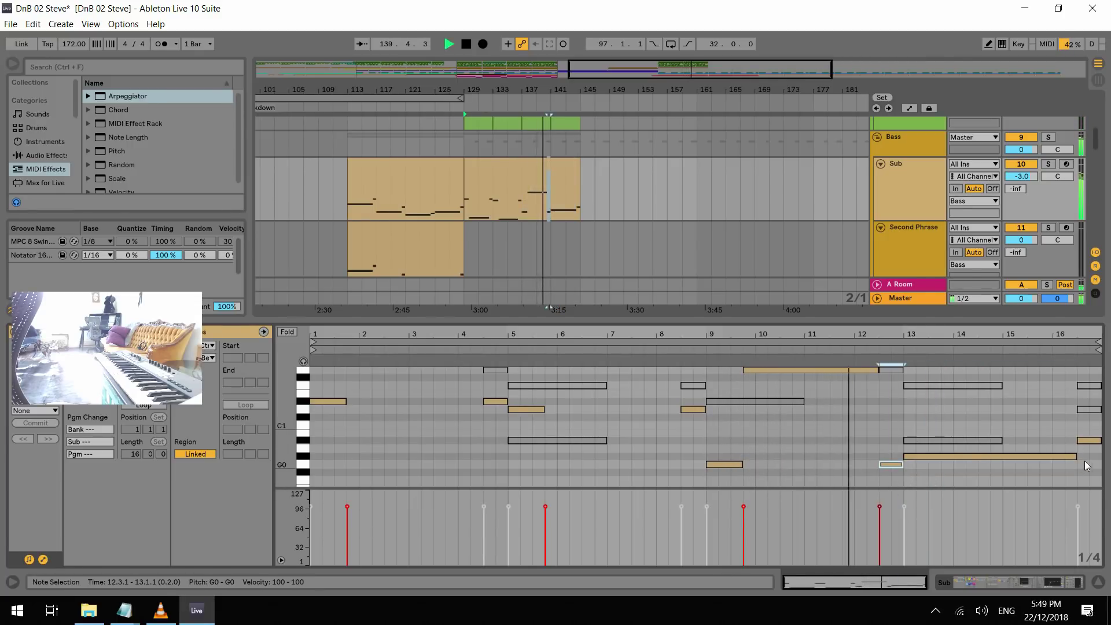
drag(1089, 440, 1089, 433)
scroll(1023, 440, up, 2)
key(Up)
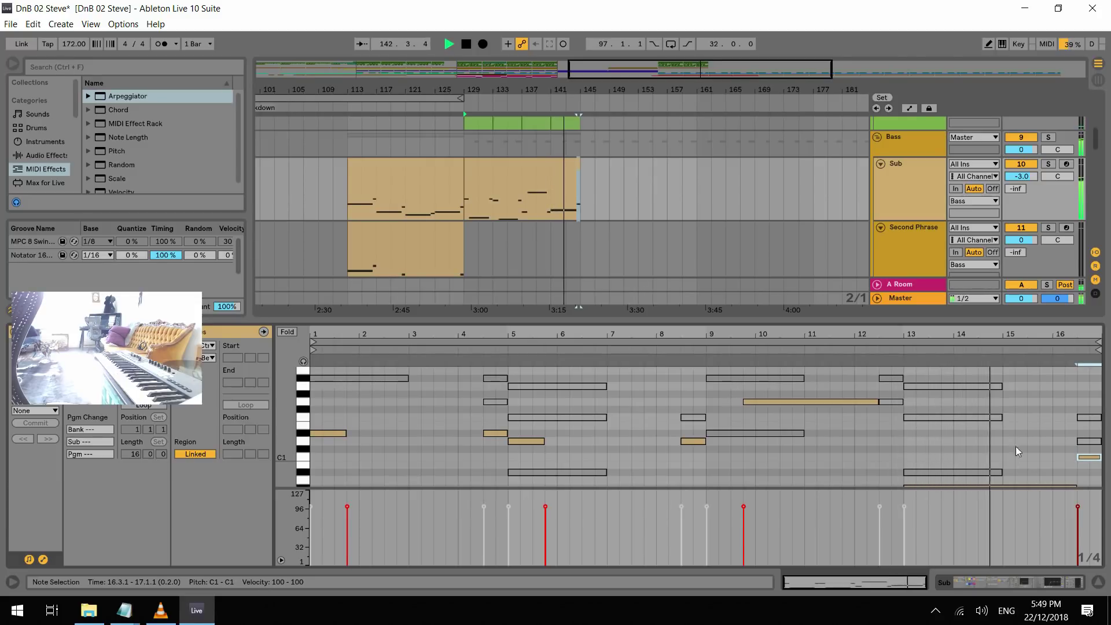
scroll(1020, 464, down, 3)
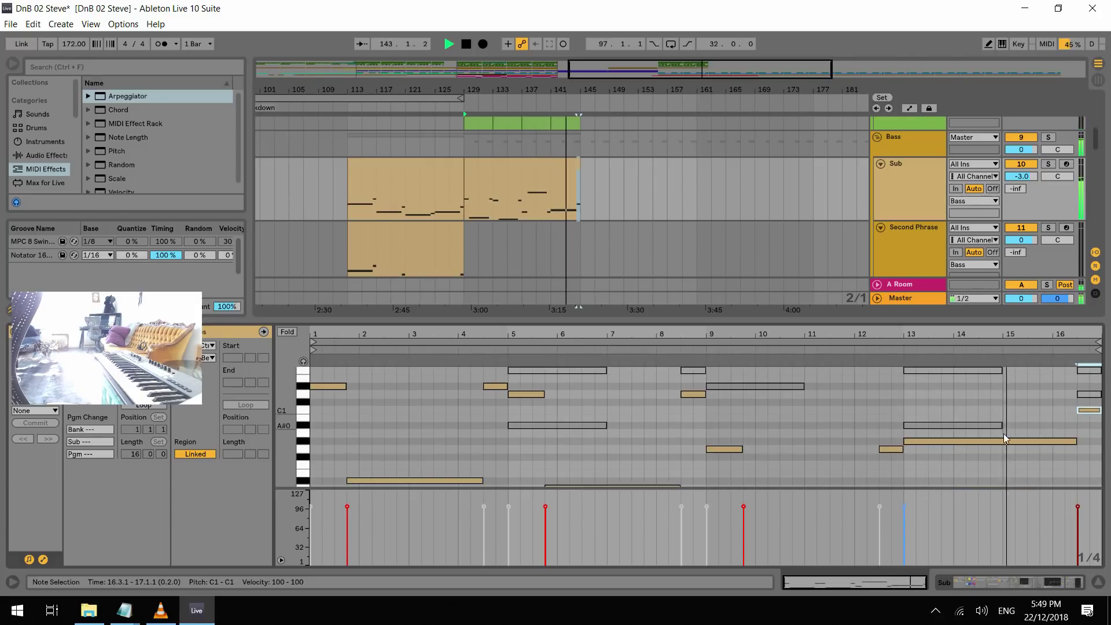
Duplicate the edited Sub clip covering bars 129 to 145 to bar 145
click(531, 166)
key(ctrl+d)
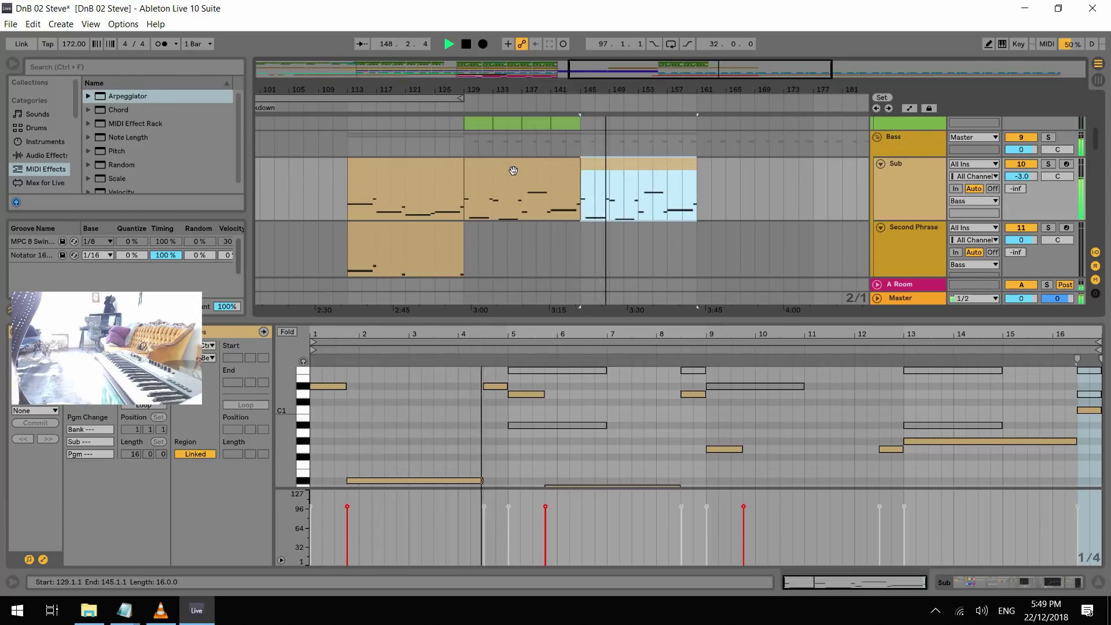
key(space)
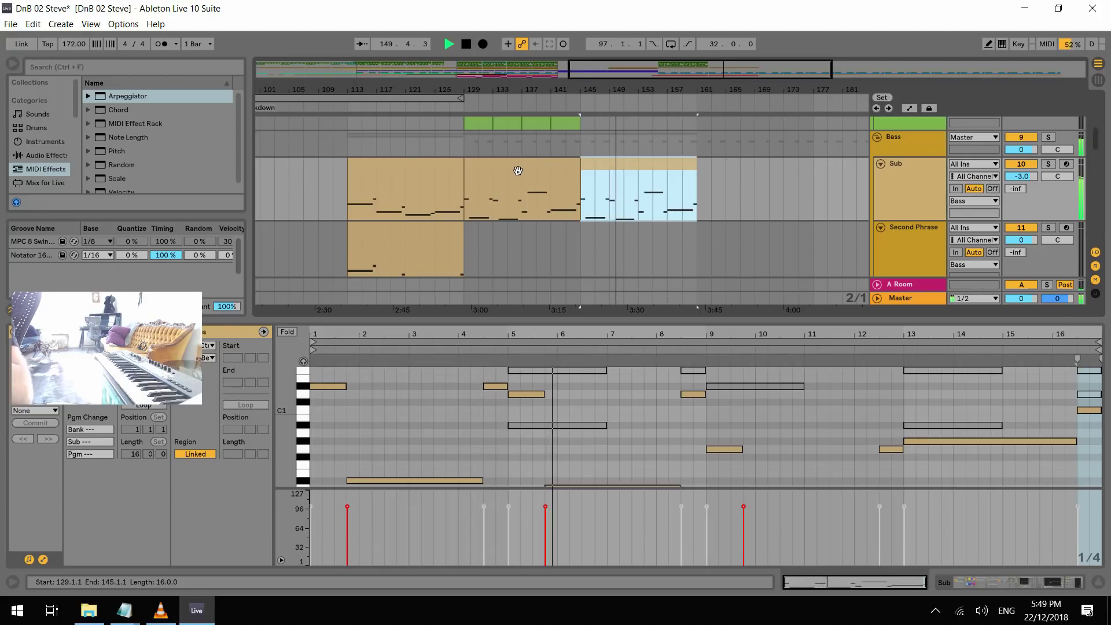
Play the edited Sub clip from bar 139 and again from bar 129, checking its closing notes
click(464, 197)
scroll(502, 204, down, 1)
click(537, 193)
key(space)
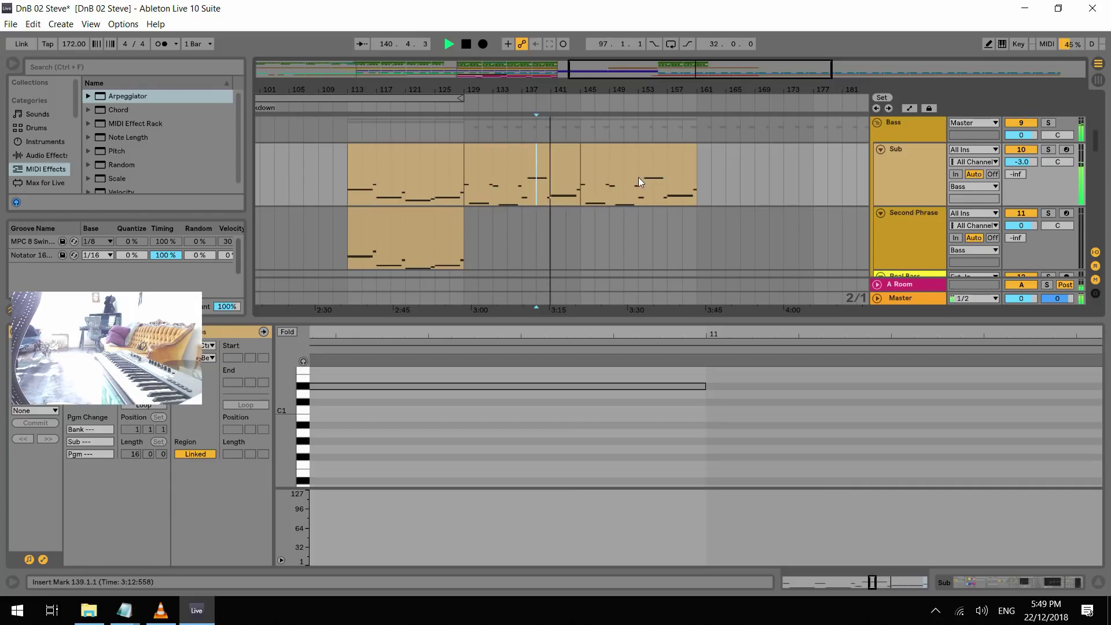
click(551, 152)
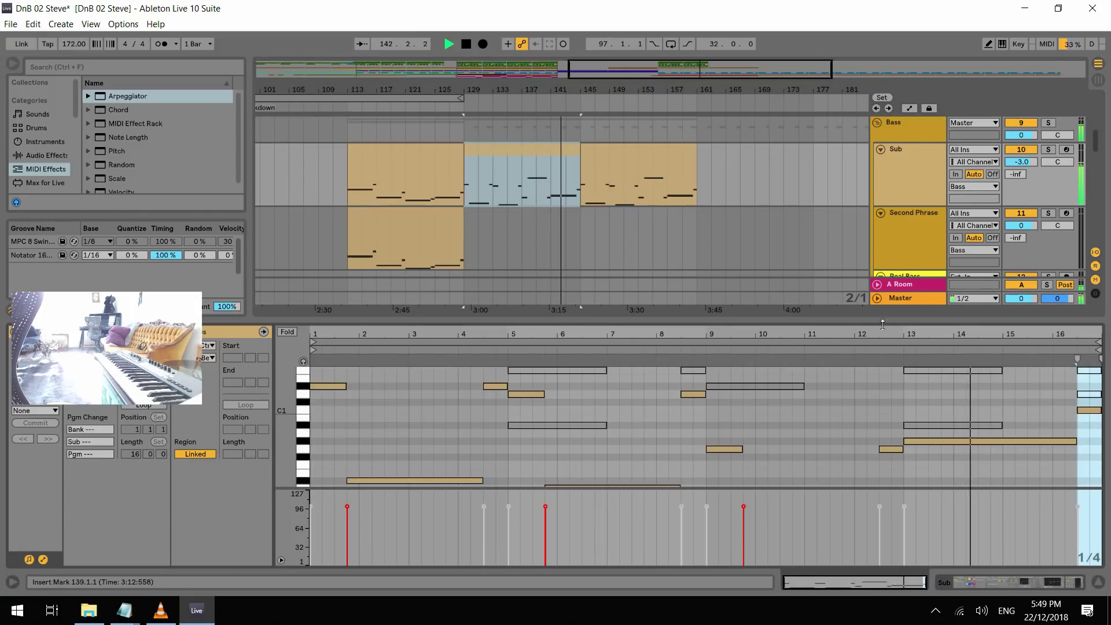
scroll(887, 411, up, 3)
click(1015, 419)
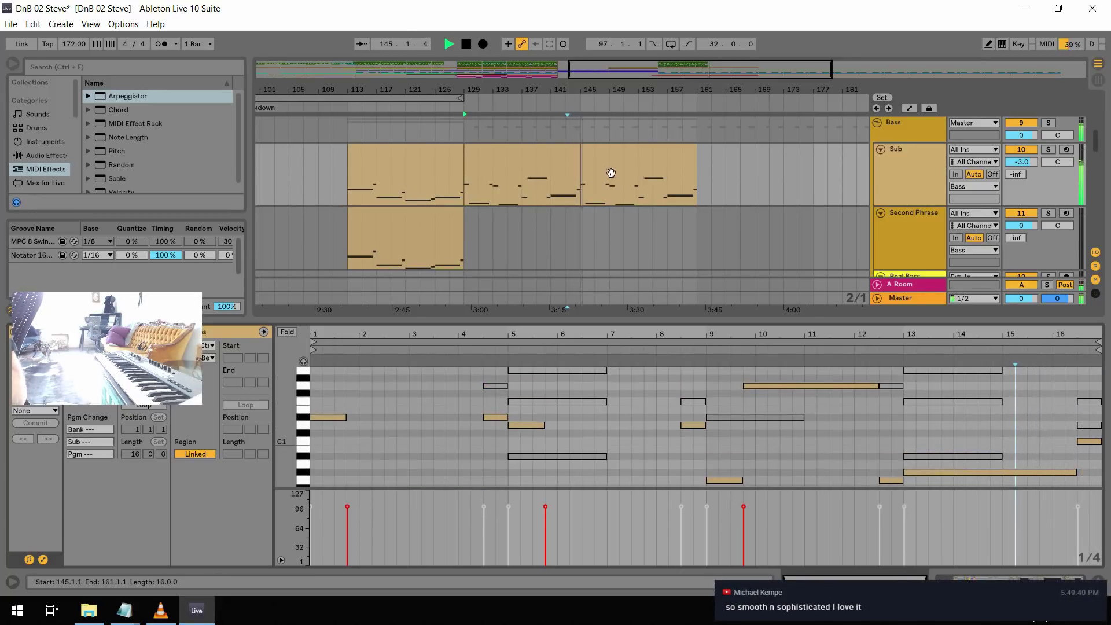
key(space)
key(space)
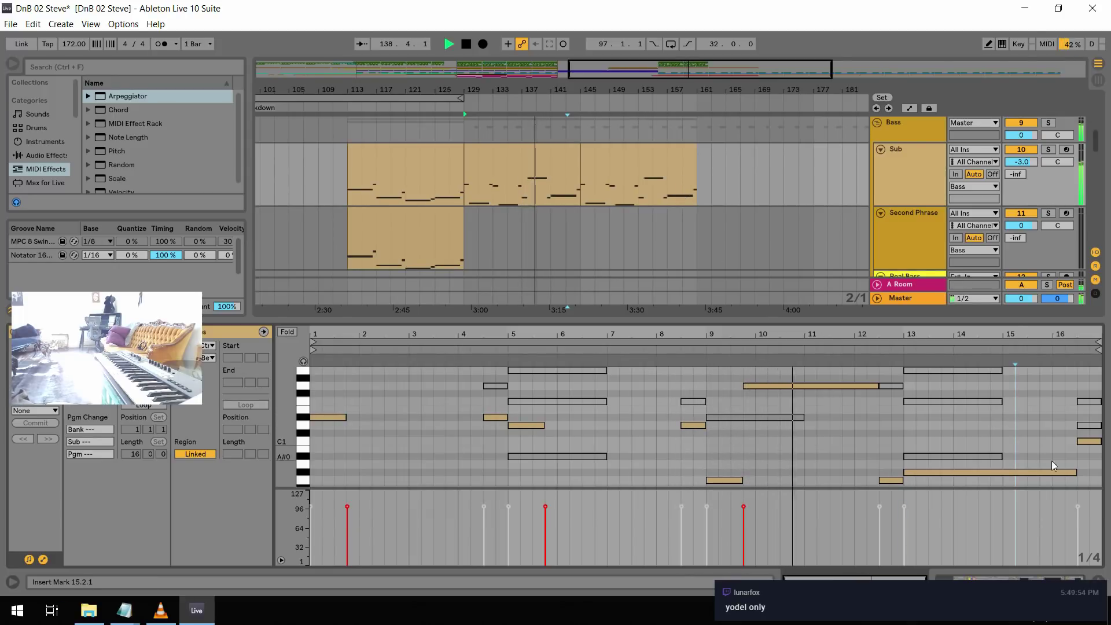
Shorten the bar 13 G#0 note of the Sub clip to end at 13.4.1 and add a second note from 13.4.1 to 16.3.1
key(space)
click(1036, 472)
drag(1036, 475, 936, 477)
key(ctrl+f)
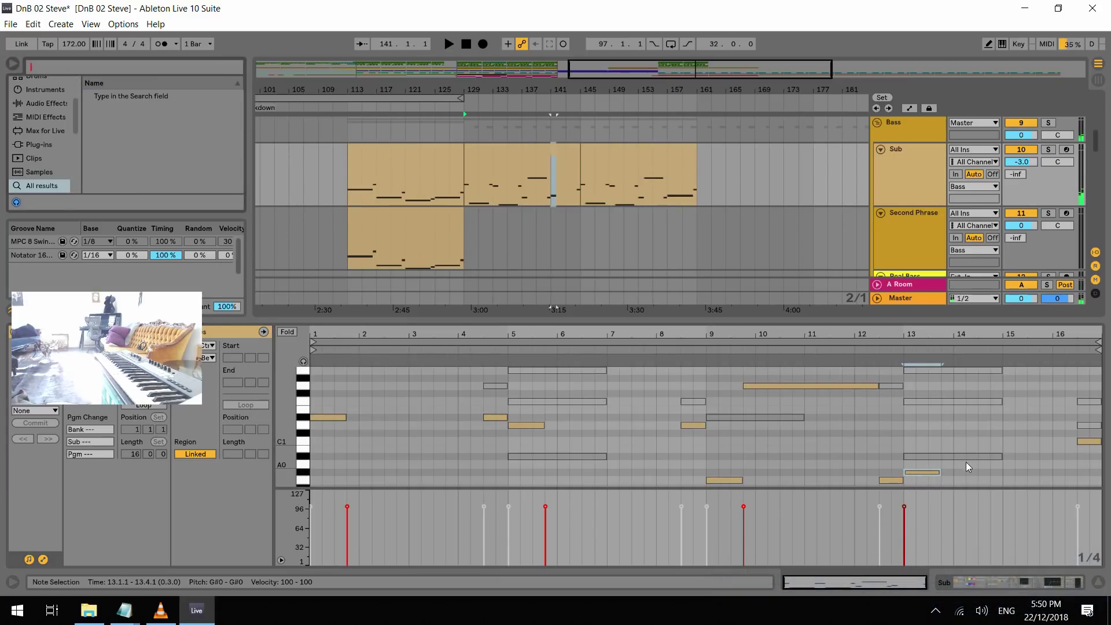
key(shift+Right)
key(shift+Right)
key(shift+Right)
key(shift+Right)
key(shift+Right)
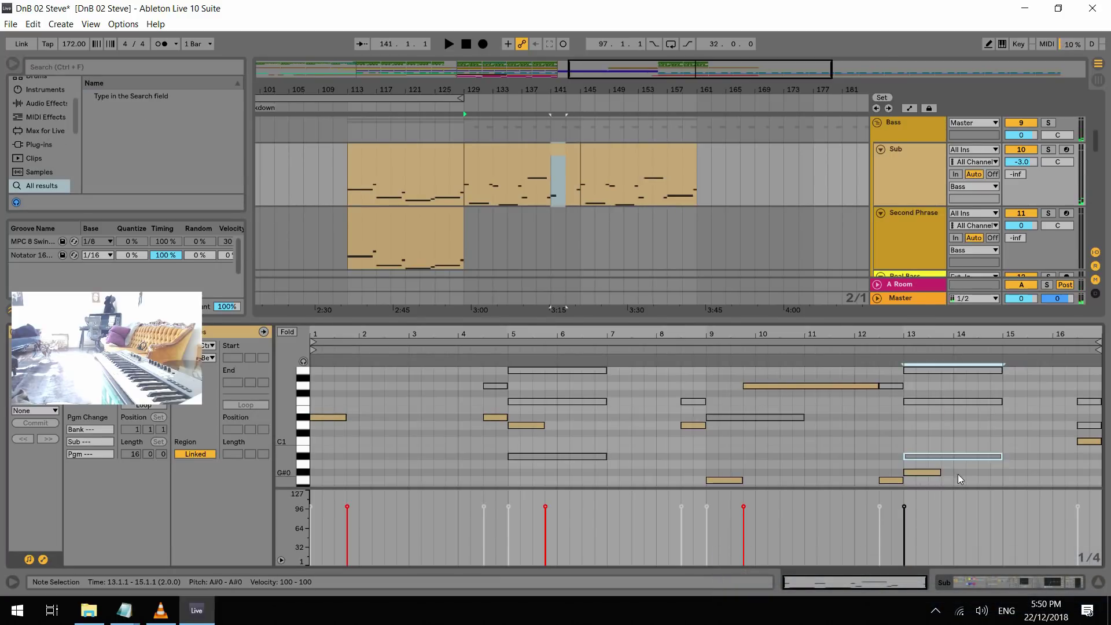
double_click(948, 473)
drag(953, 472, 1073, 482)
Raise the Sub note starting at 13.4.1 to G1 and play the clip from bar 129
key(Up)
key(Up)
key(Up)
key(Up)
key(Up)
key(Up)
key(Up)
key(Up)
key(Up)
key(Up)
key(Up)
key(Up)
key(Up)
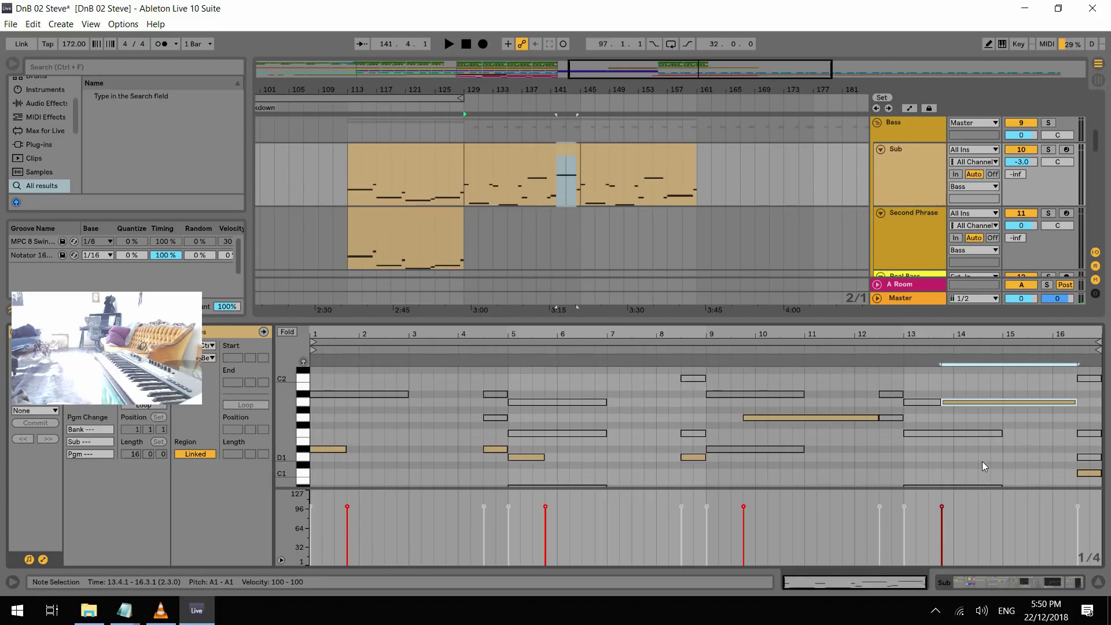
key(Up)
key(Down)
key(Down)
key(Down)
key(space)
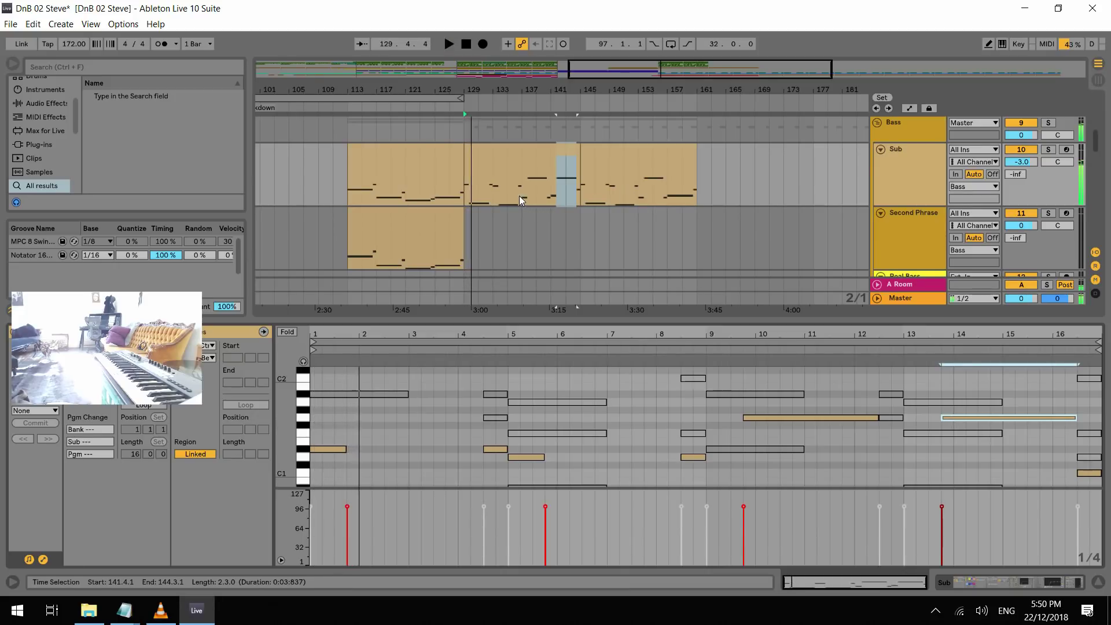
Play the Sub part from bar 137, raise the note starting at 13.4.1 to G#1 and play it again
click(520, 196)
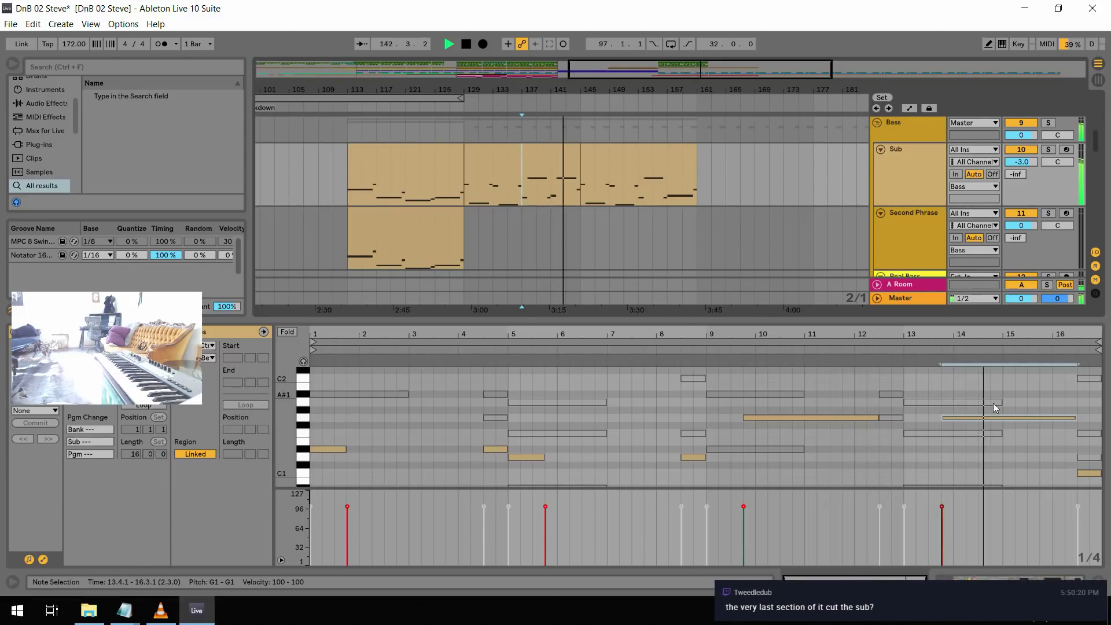
key(space)
click(1010, 418)
key(Up)
key(space)
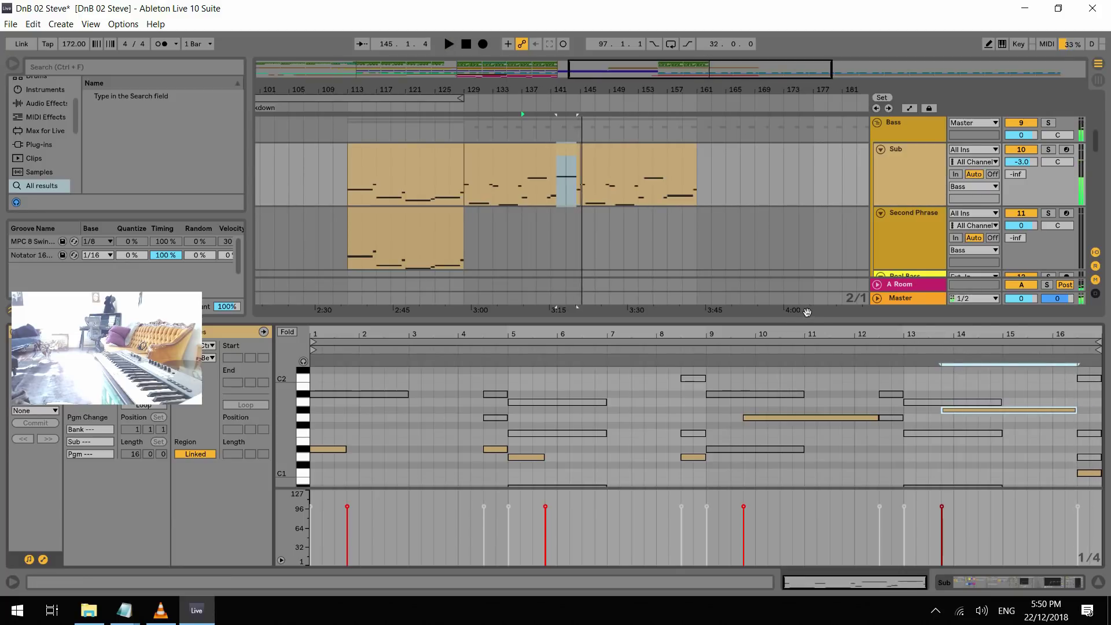
Play the E-Piano part from bar 129 and select its copy at bar 145 to examine the notes
click(577, 188)
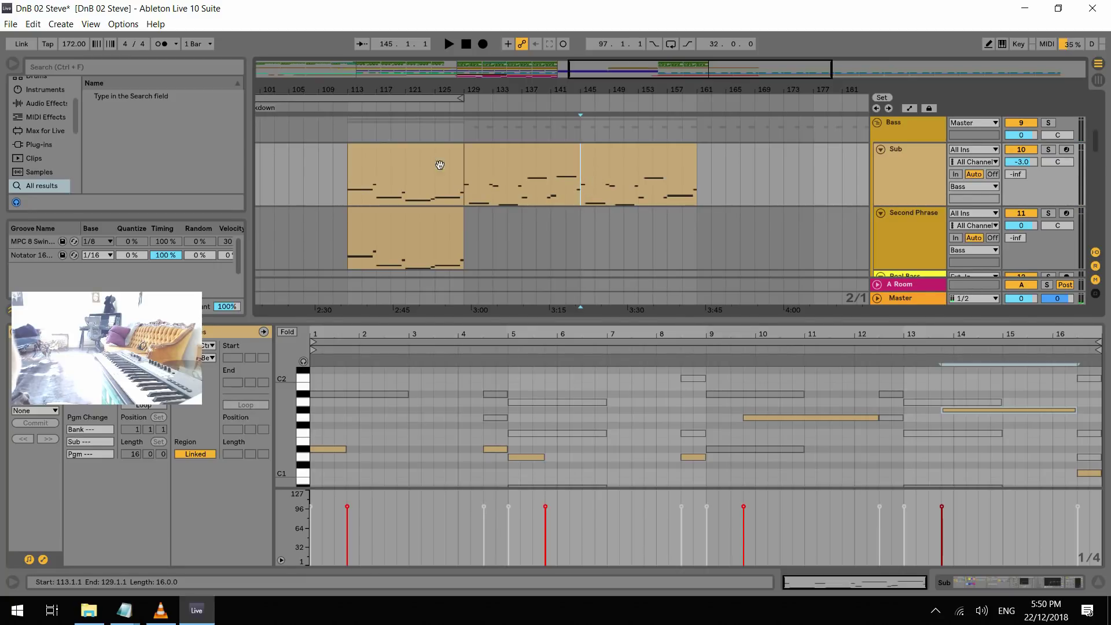
scroll(906, 253, down, 10)
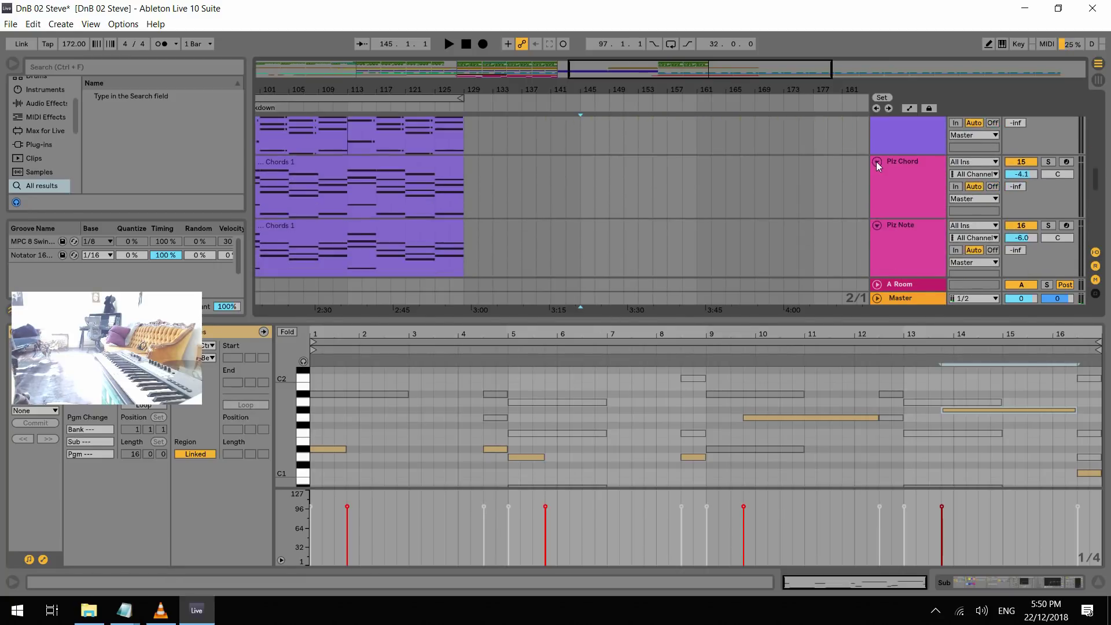
scroll(635, 188, down, 5)
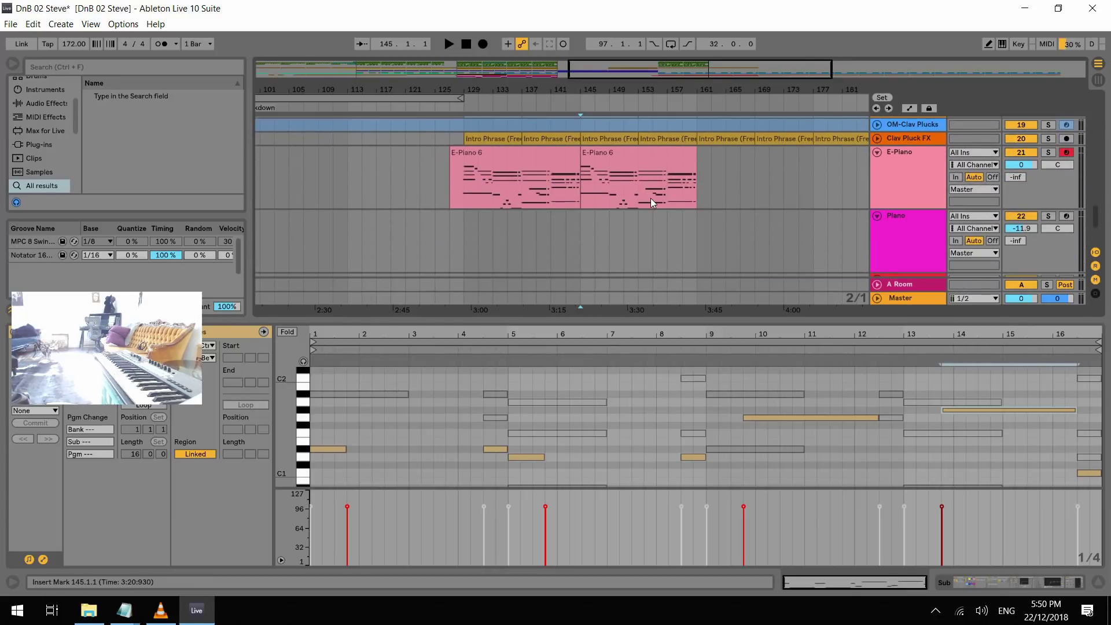
click(905, 155)
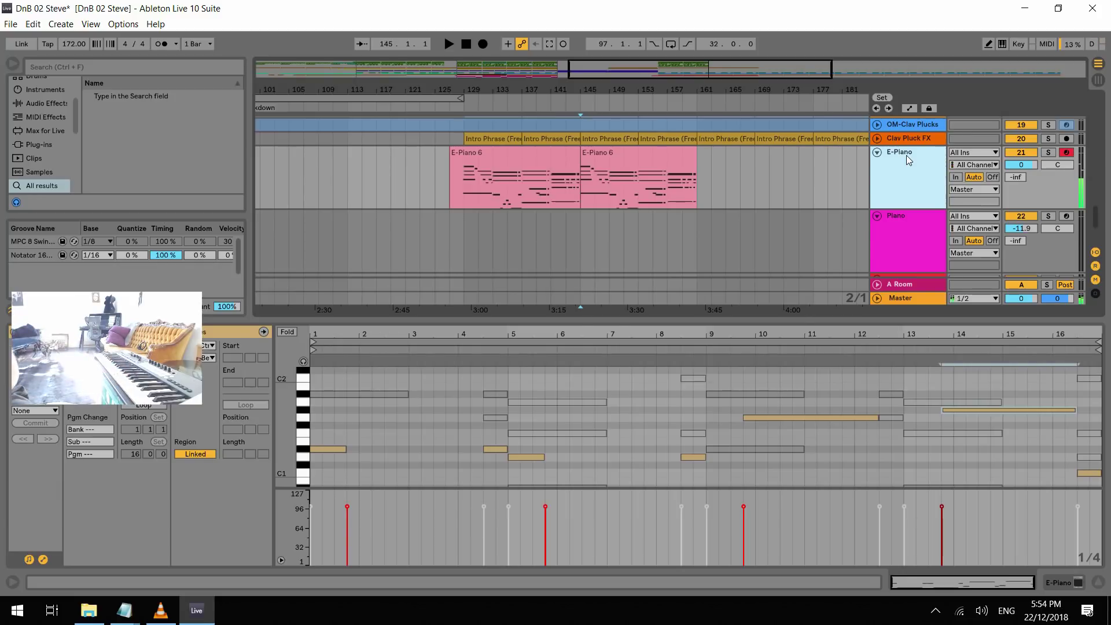
click(460, 192)
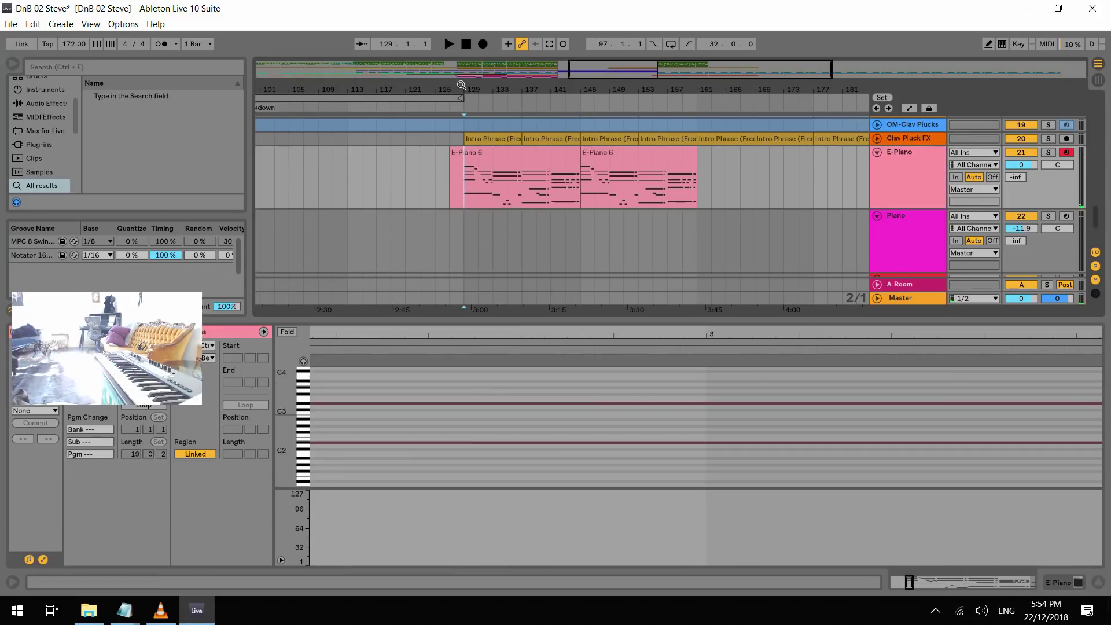
key(space)
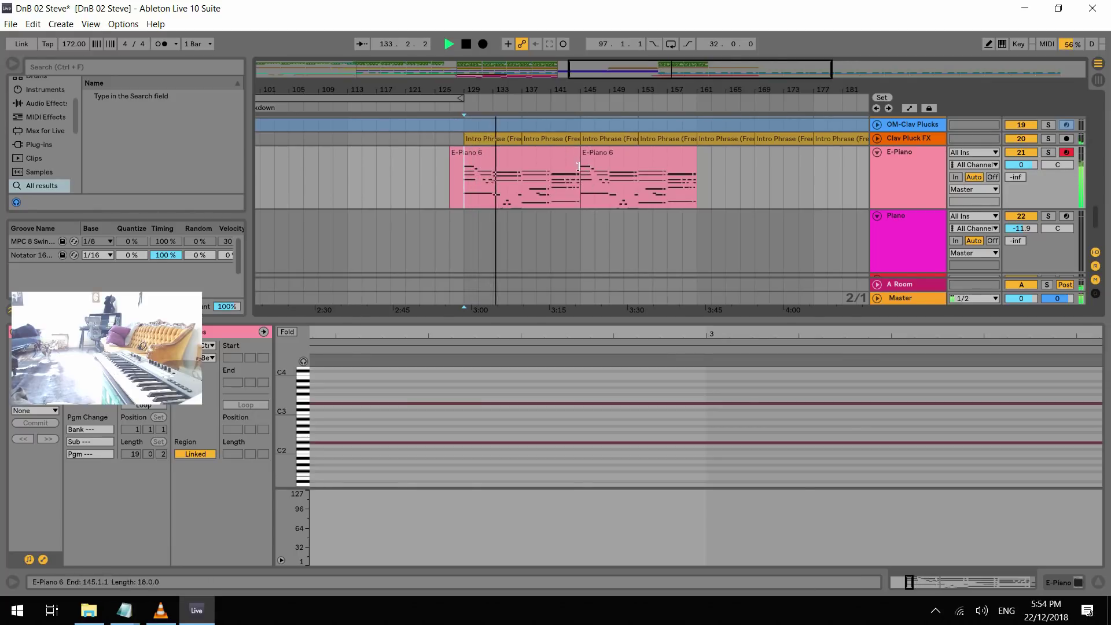
click(601, 153)
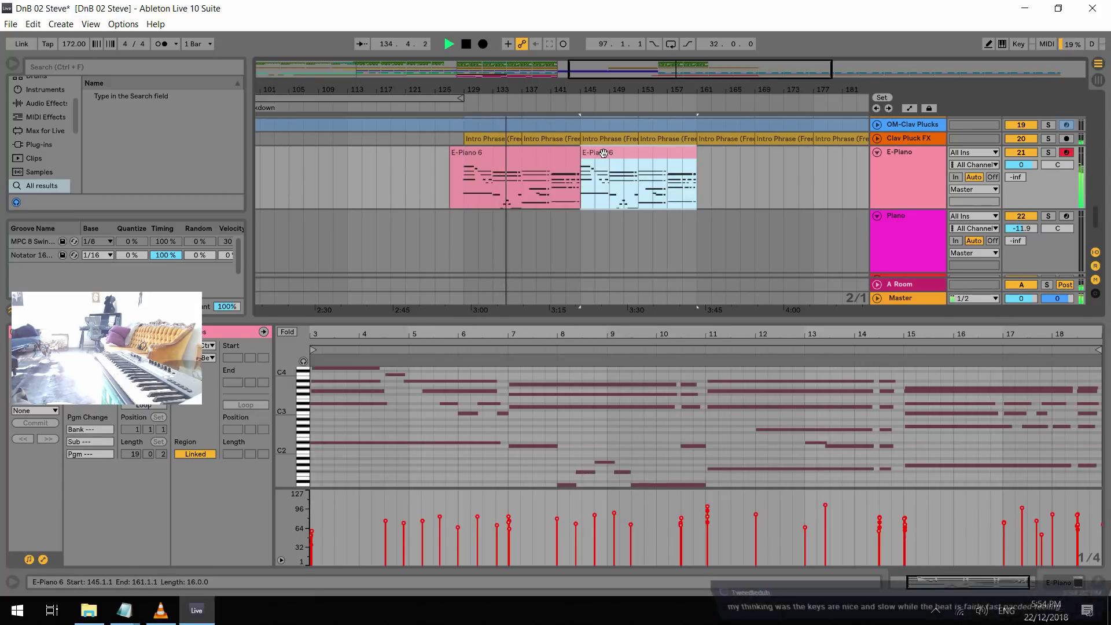
Delete the E-Piano copy at bar 145 and enable punch-in with the loop range moved to start at bar 145
key(Delete)
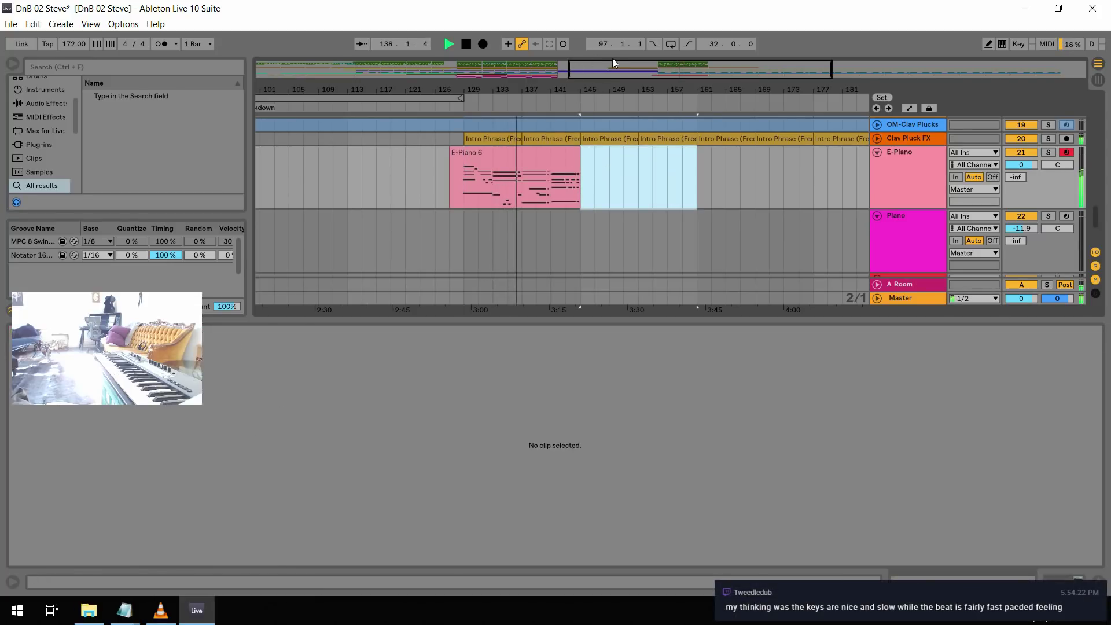
click(448, 109)
drag(448, 109, 759, 130)
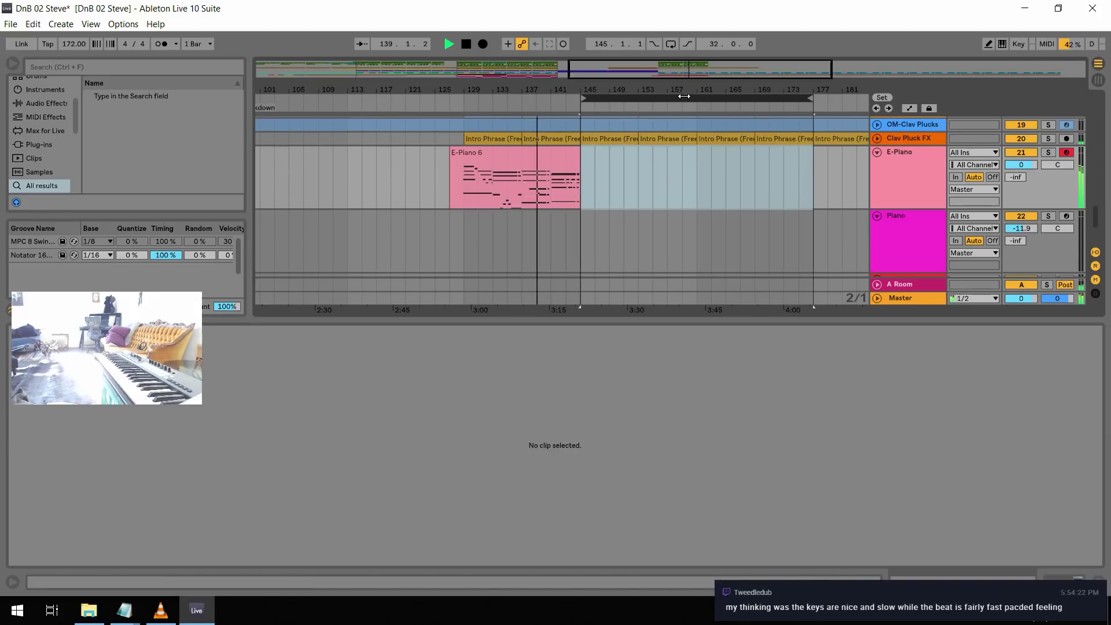
click(482, 44)
click(486, 44)
click(653, 44)
click(551, 179)
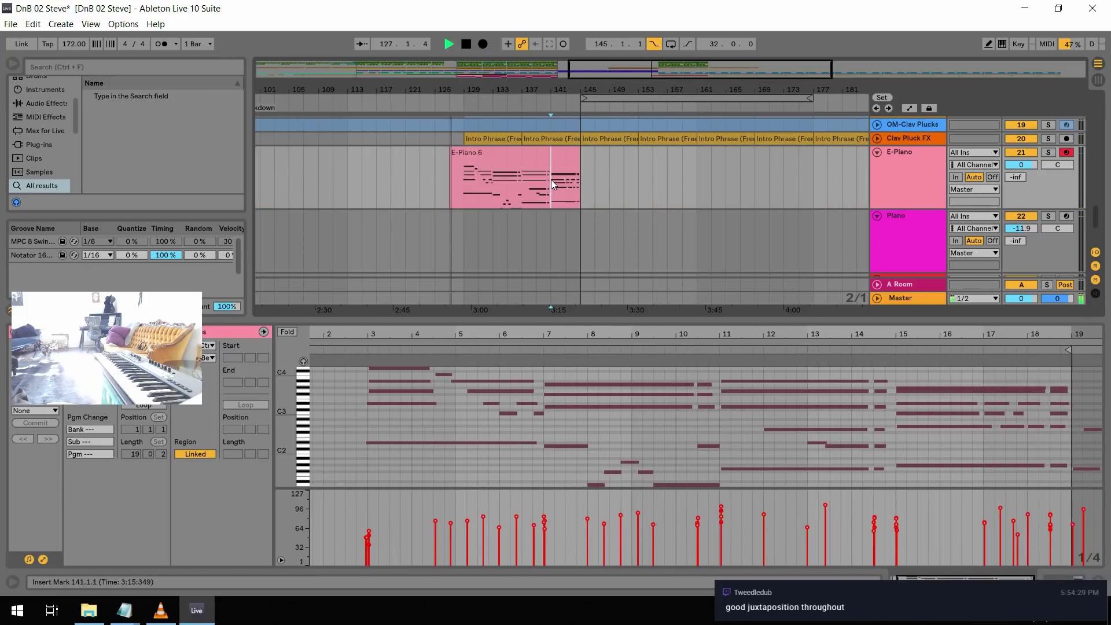
Deactivate the Sub clip from bar 145 to bar 161 instead of deleting it
scroll(635, 182, up, 5)
scroll(710, 169, up, 3)
drag(1095, 191, 1097, 152)
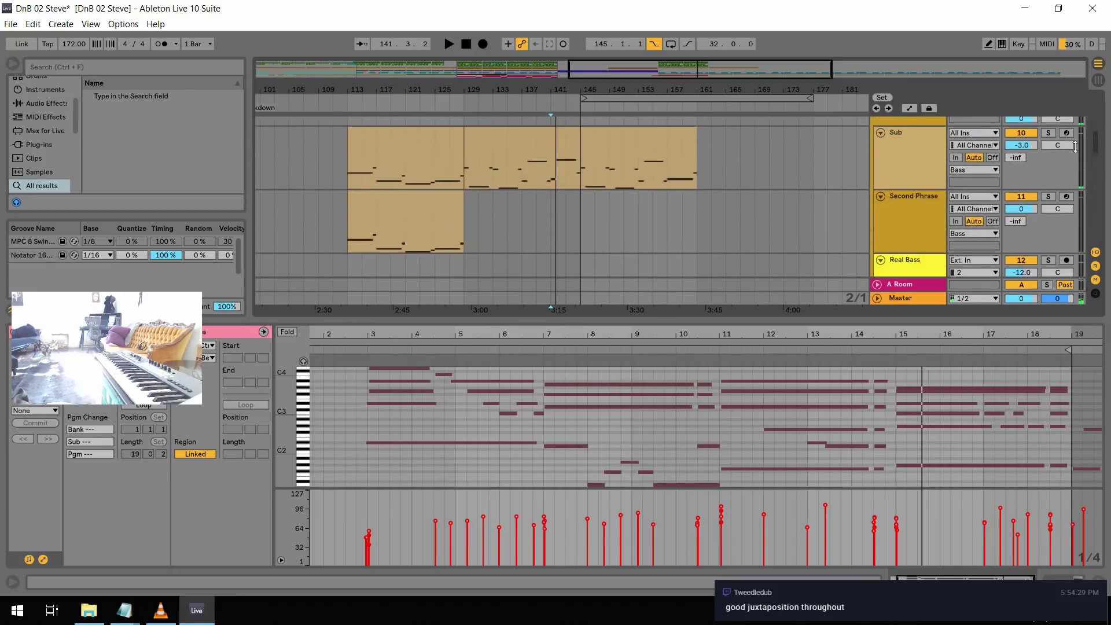
click(669, 129)
key(Delete)
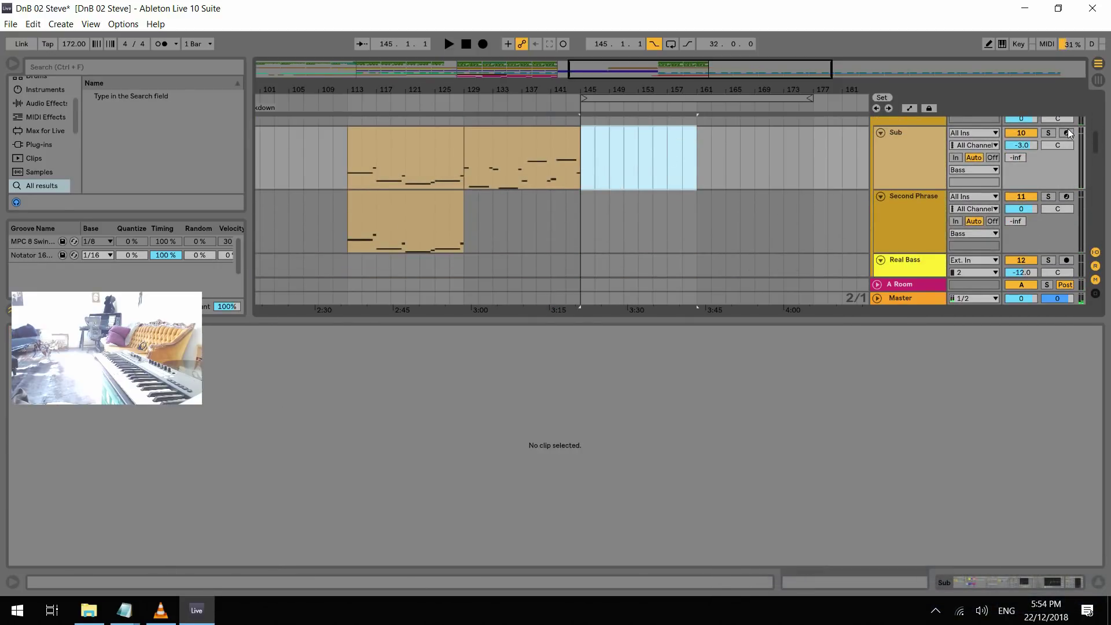
key(ctrl+z)
key(Delete)
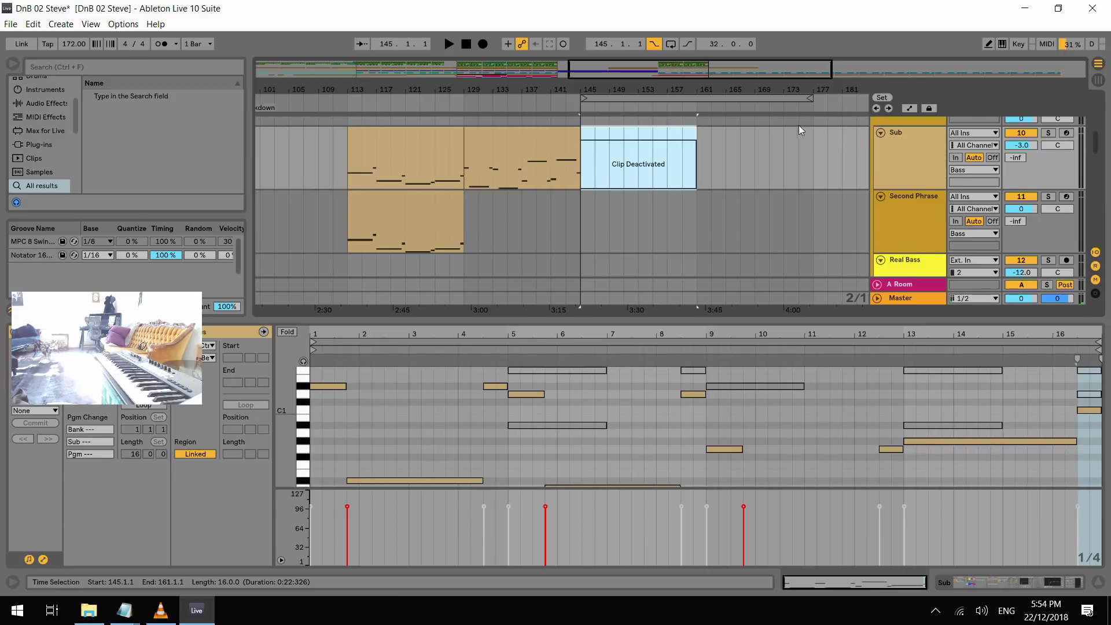
Look over the tracks between Sub and E-Piano around bar 145
scroll(800, 125, down, 3)
scroll(663, 136, down, 10)
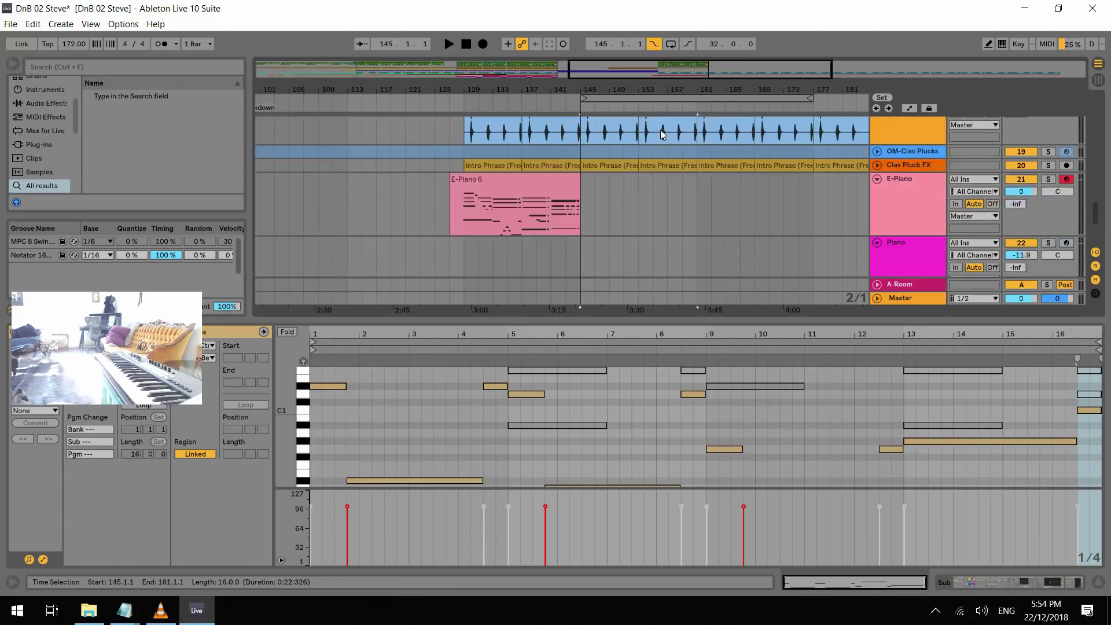
scroll(704, 142, up, 8)
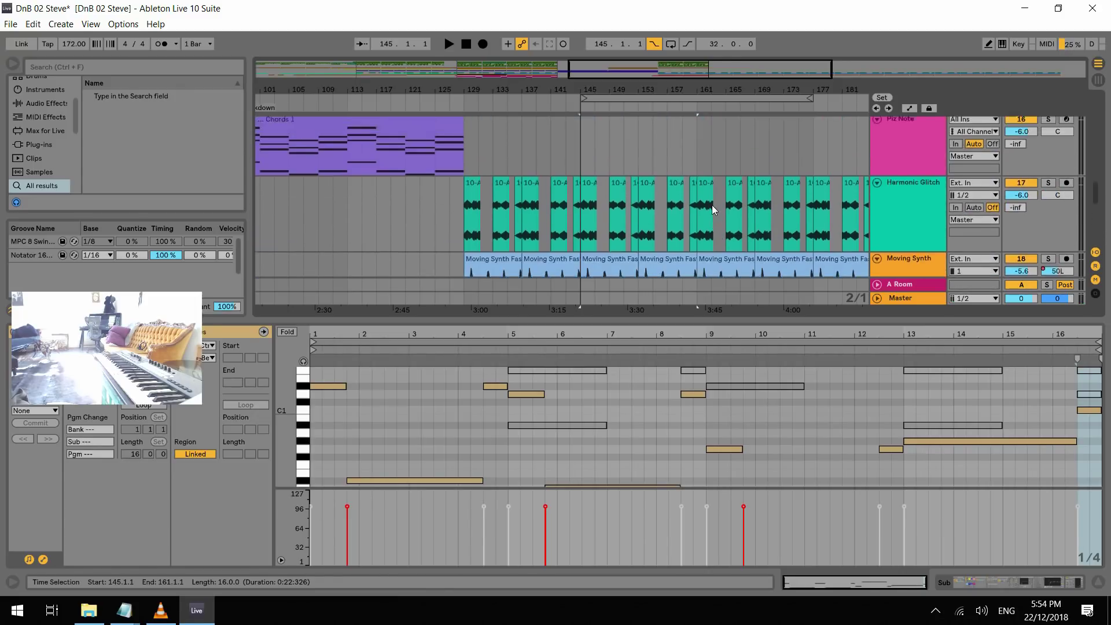
scroll(705, 203, up, 3)
scroll(706, 203, up, 3)
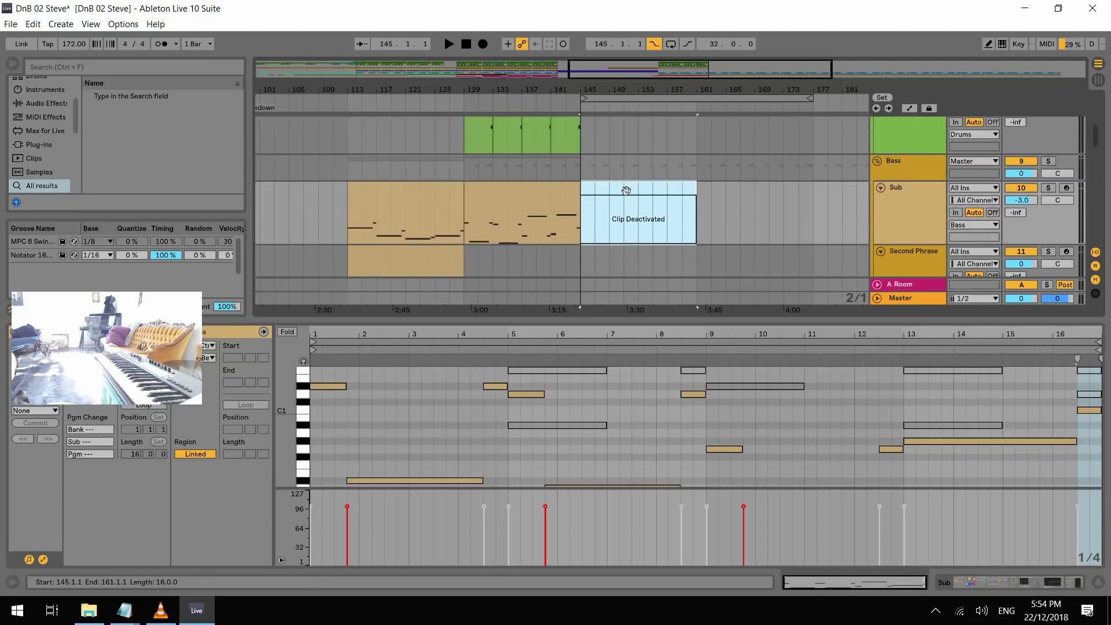
scroll(1072, 200, down, 2)
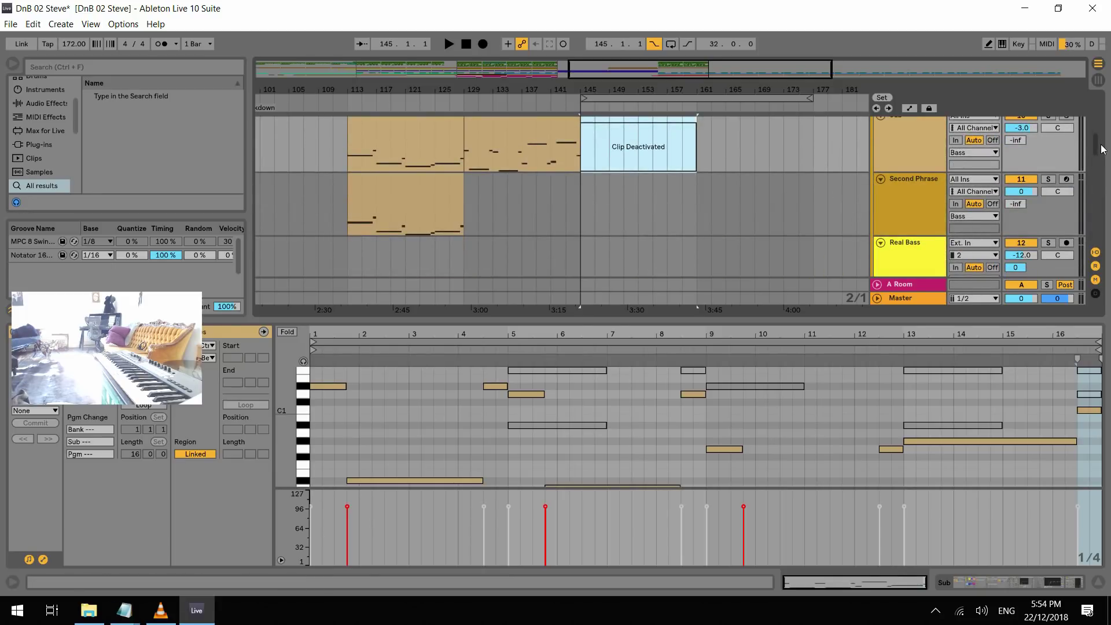
drag(1096, 145, 1094, 223)
scroll(855, 197, up, 3)
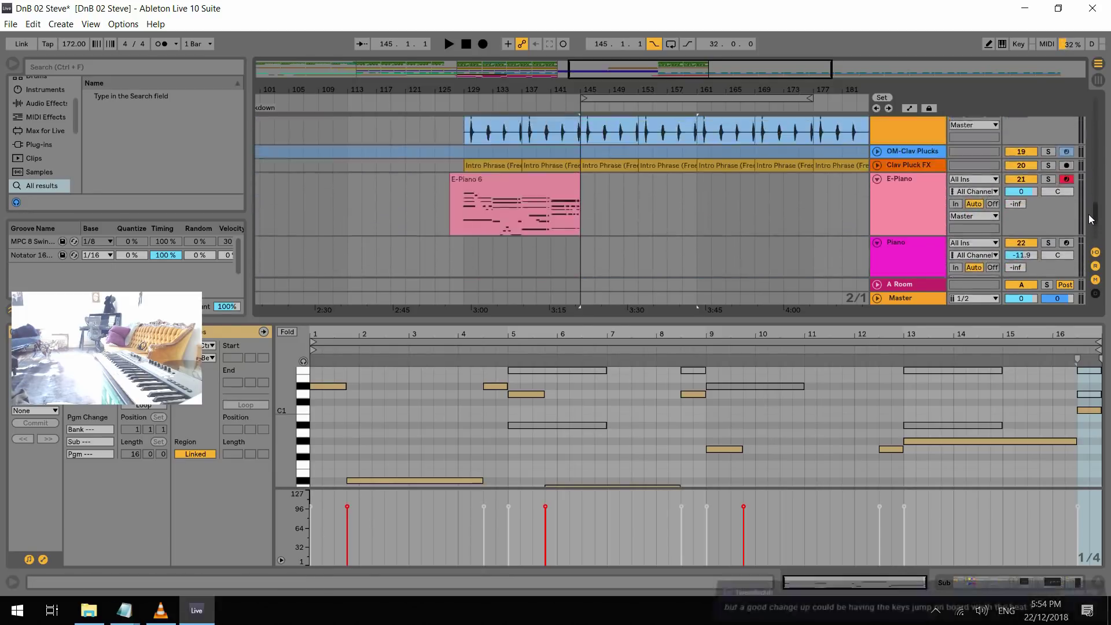
scroll(727, 207, down, 1)
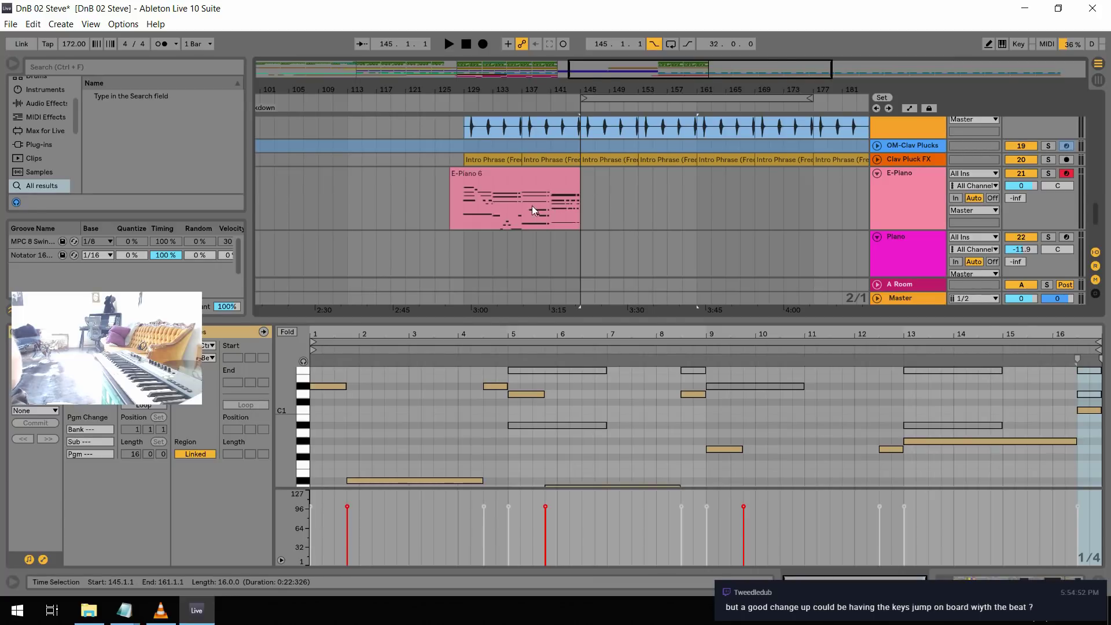
Try recording an E-Piano take punched in at bar 145 with playback from bar 141, and undo it
click(546, 207)
key(space)
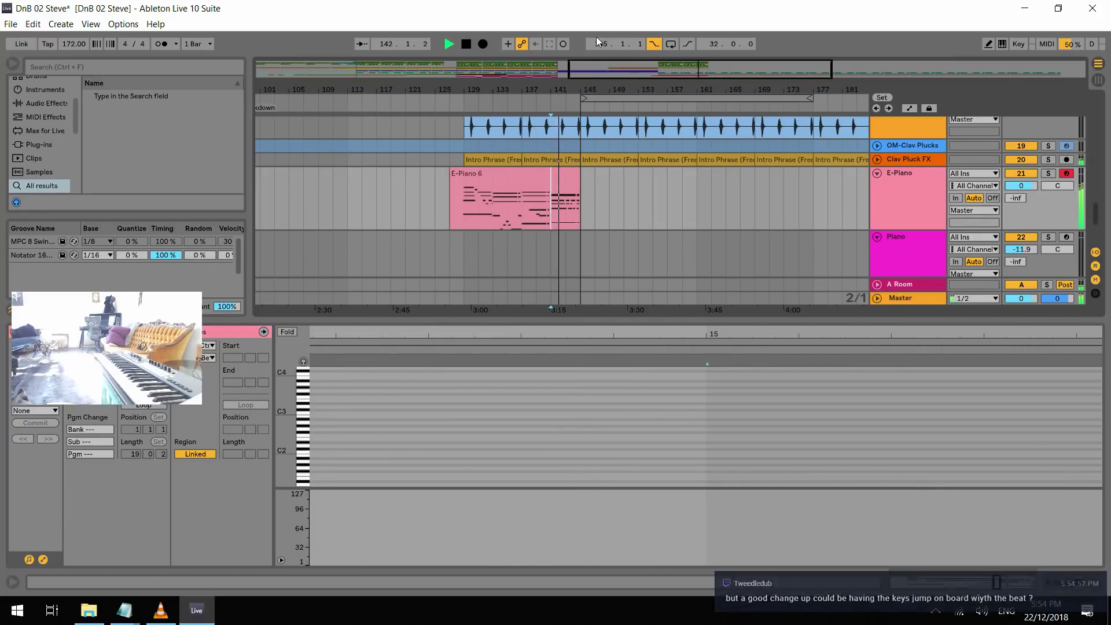
click(483, 44)
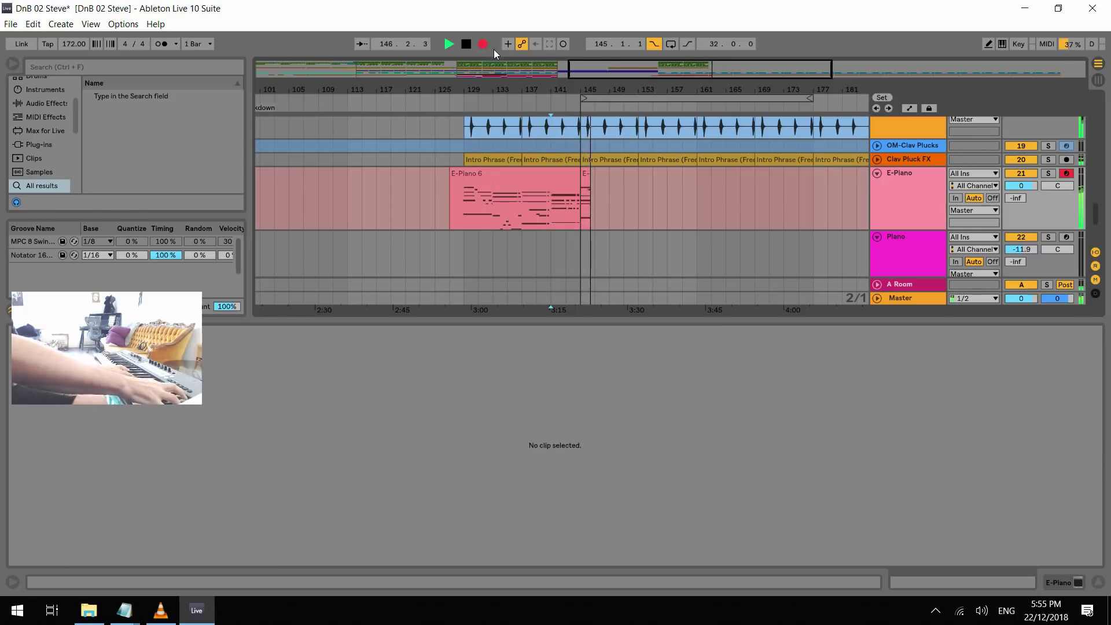
key(space)
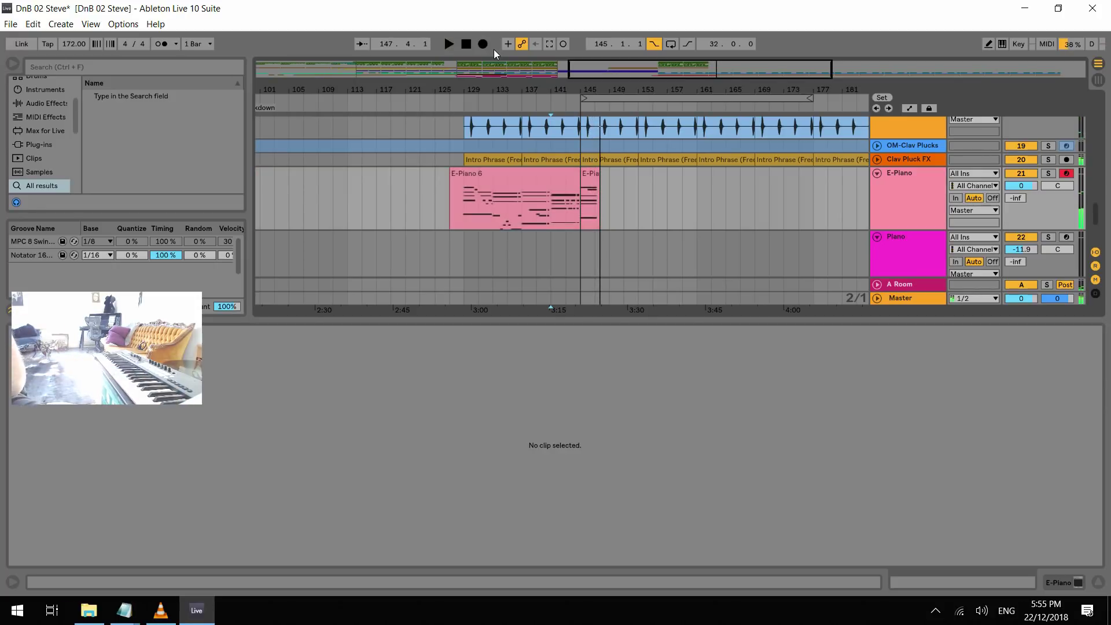
key(ctrl+z)
Record an E-Piano take from bar 145 to about bar 160 with the metronome on
click(163, 44)
click(449, 44)
click(484, 43)
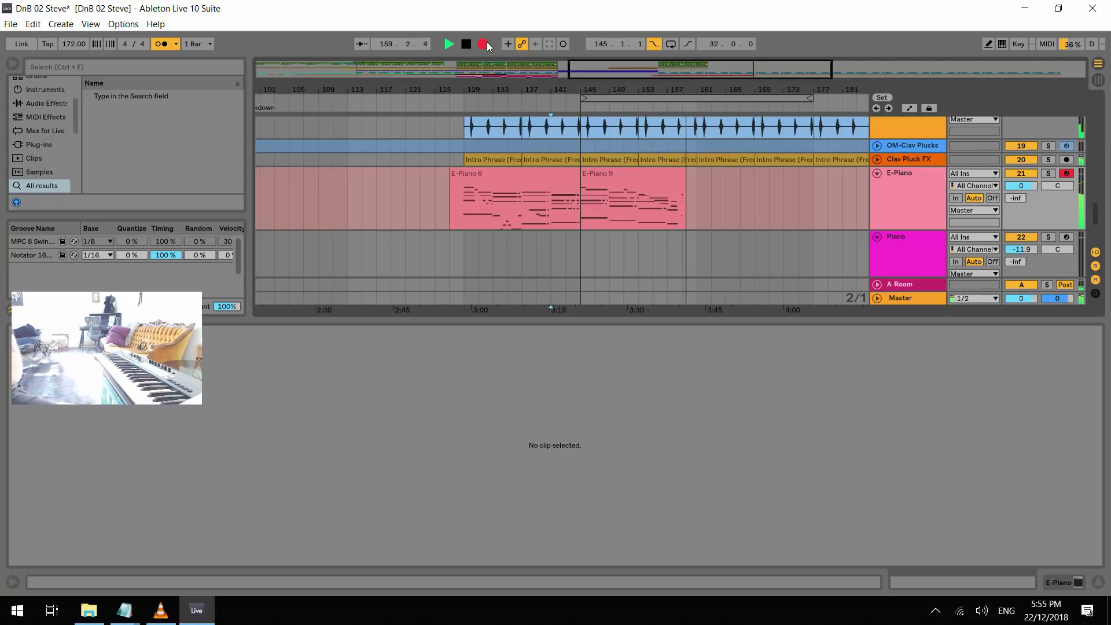
key(space)
Play the new E-Piano take from bar 141 with the metronome off and delete its clip
click(546, 221)
key(space)
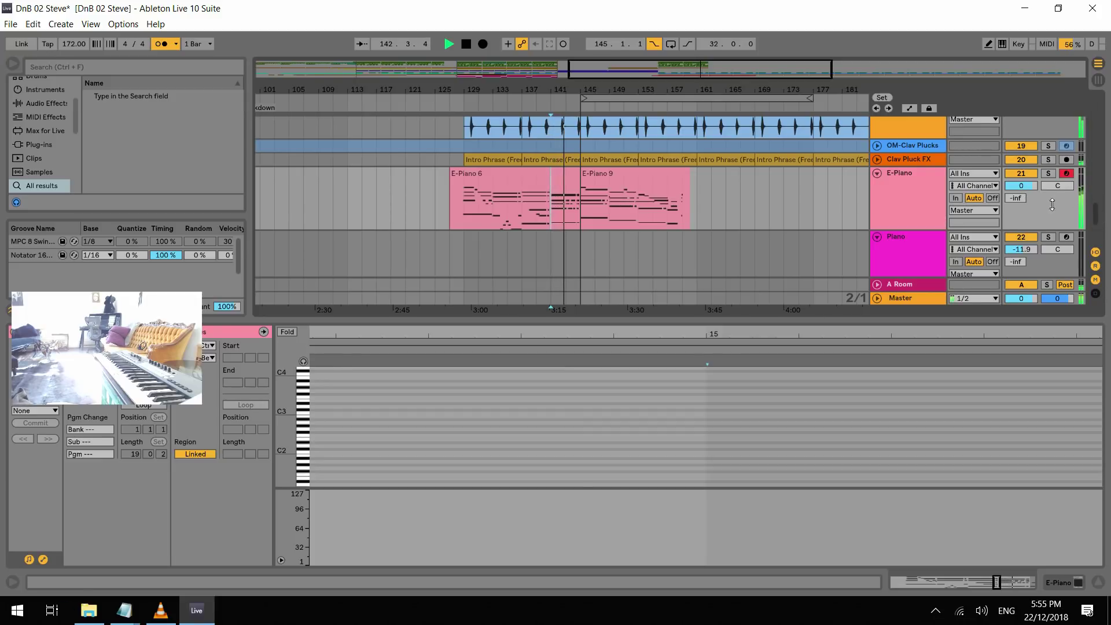
click(162, 45)
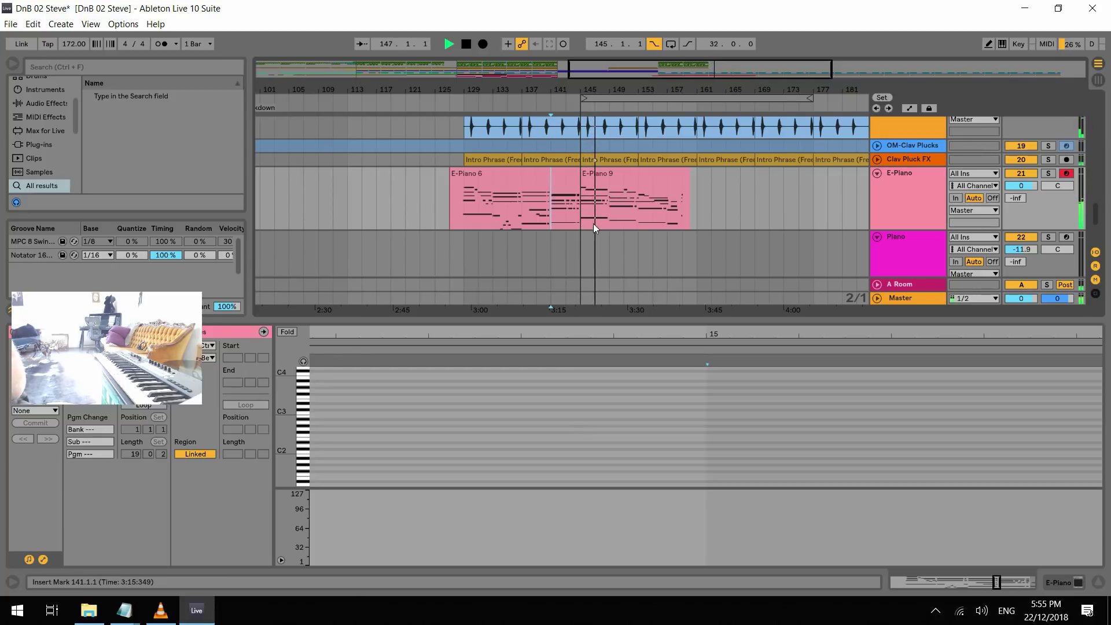
click(596, 173)
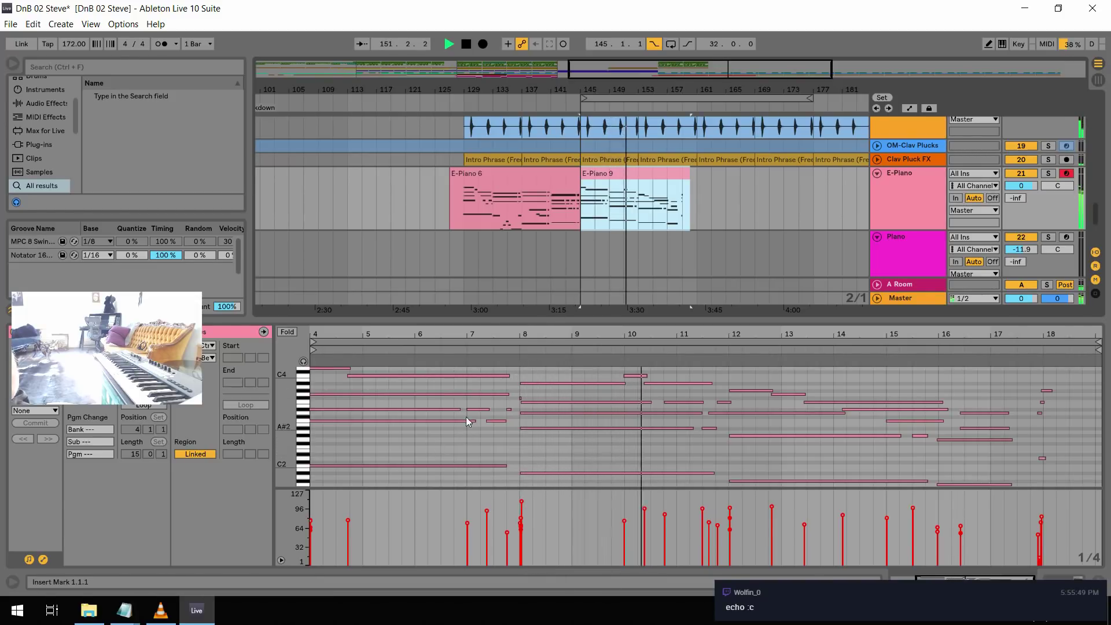
key(space)
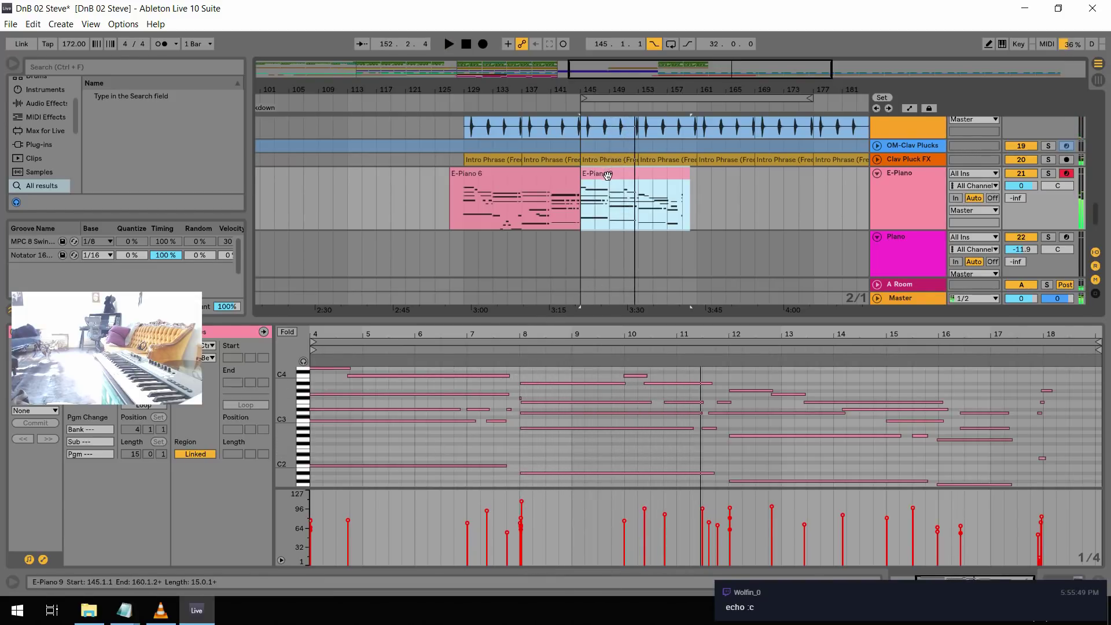
key(Delete)
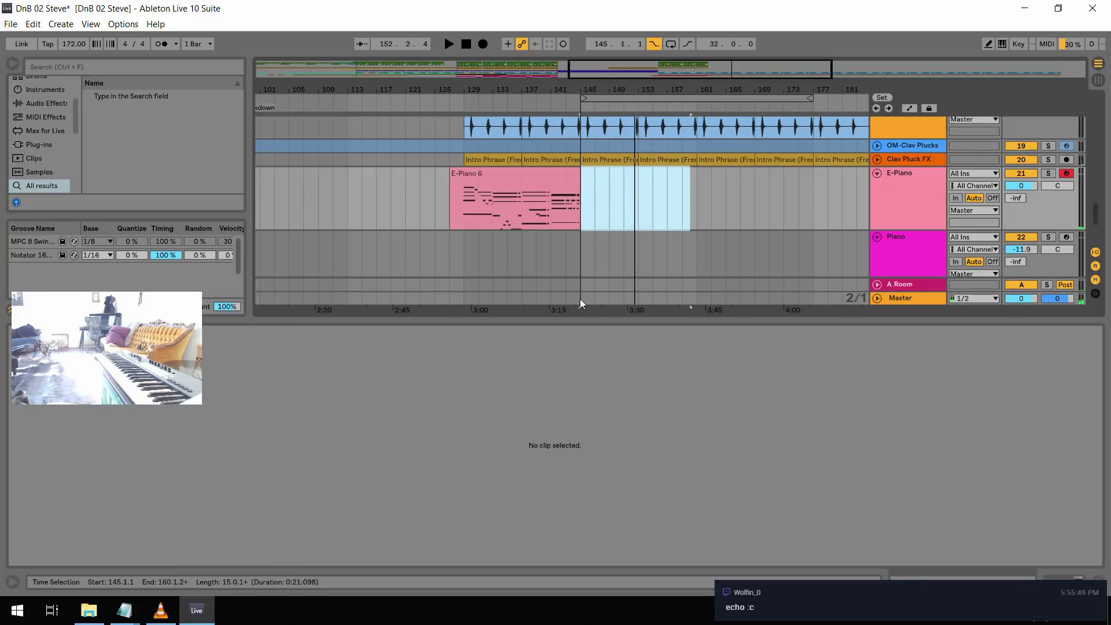
Duplicate the clips of bars 129 to 145 across the tracks to bar 145 and delete the E-Piano copy
drag(580, 298, 470, 51)
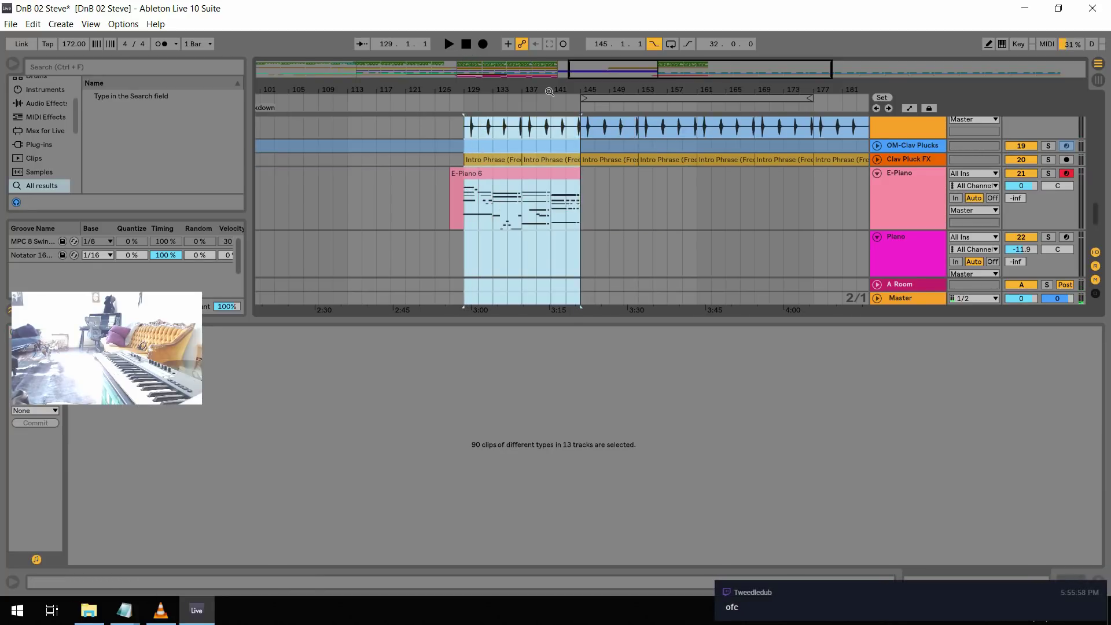
key(ctrl+d)
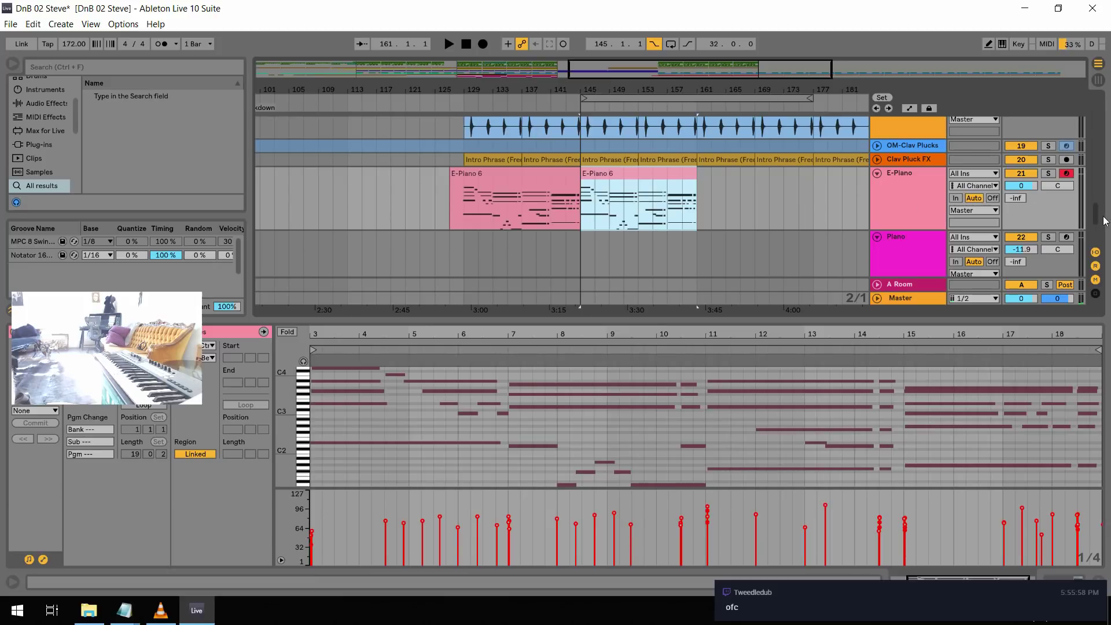
mouse_move(1096, 215)
mouse_down()
mouse_move(1103, 96)
mouse_move(1082, 214)
mouse_up()
click(590, 166)
key(Delete)
click(602, 140)
key(Delete)
Play the arrangement from bar 137 towards the empty E-Piano section at bar 145
click(520, 166)
key(space)
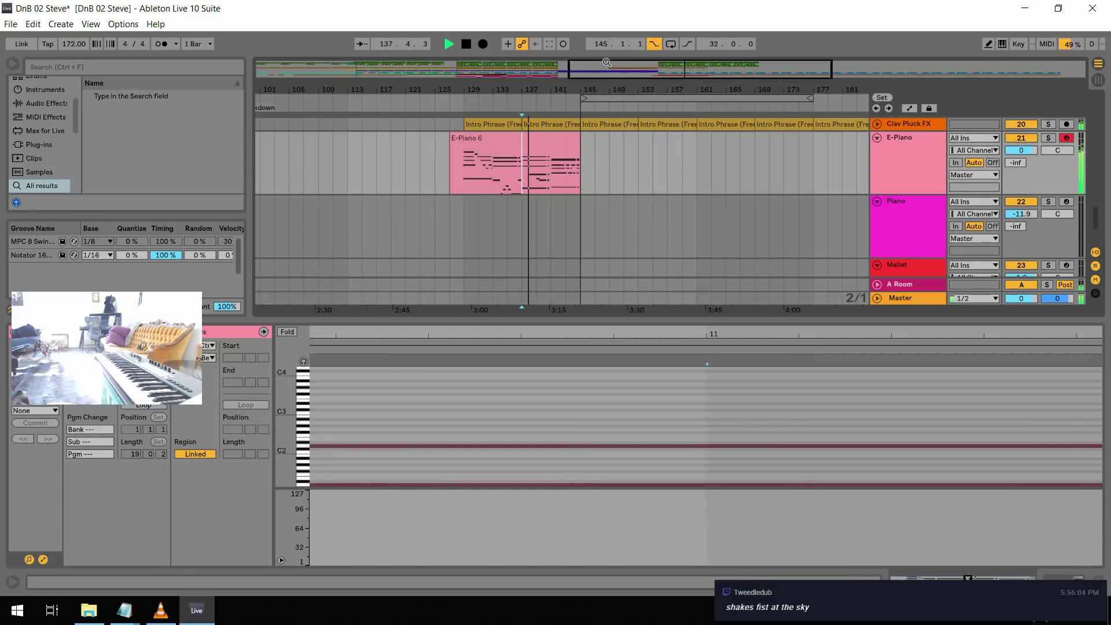